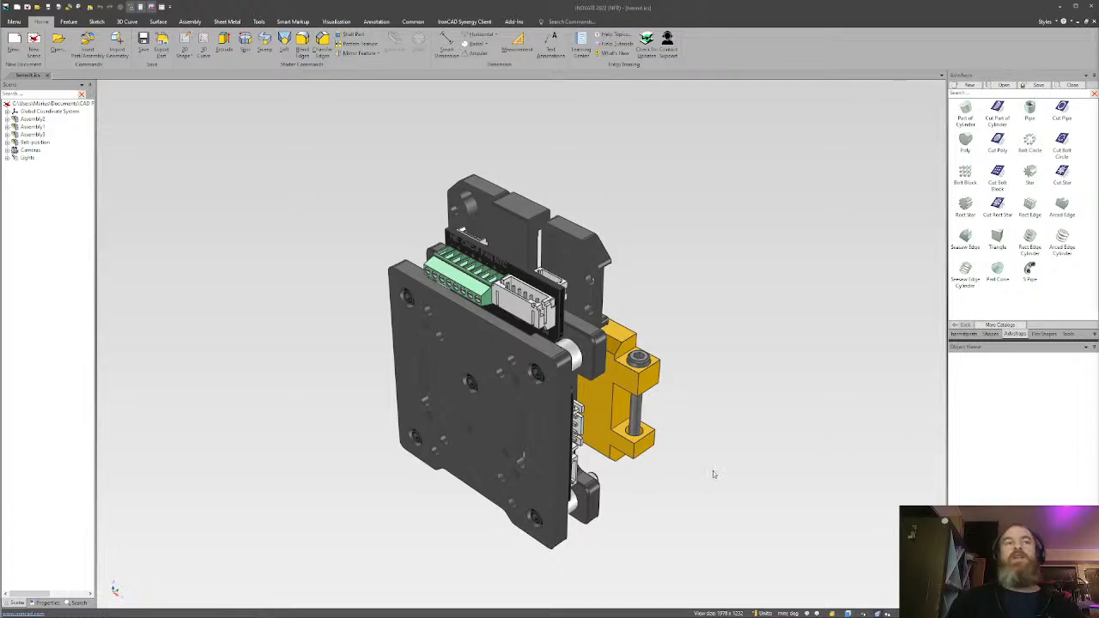
pyautogui.moveTo(527, 407); pyautogui.dragTo(555, 403)
pyautogui.hotkey('alt', 'Tab')
pyautogui.press('Tab')
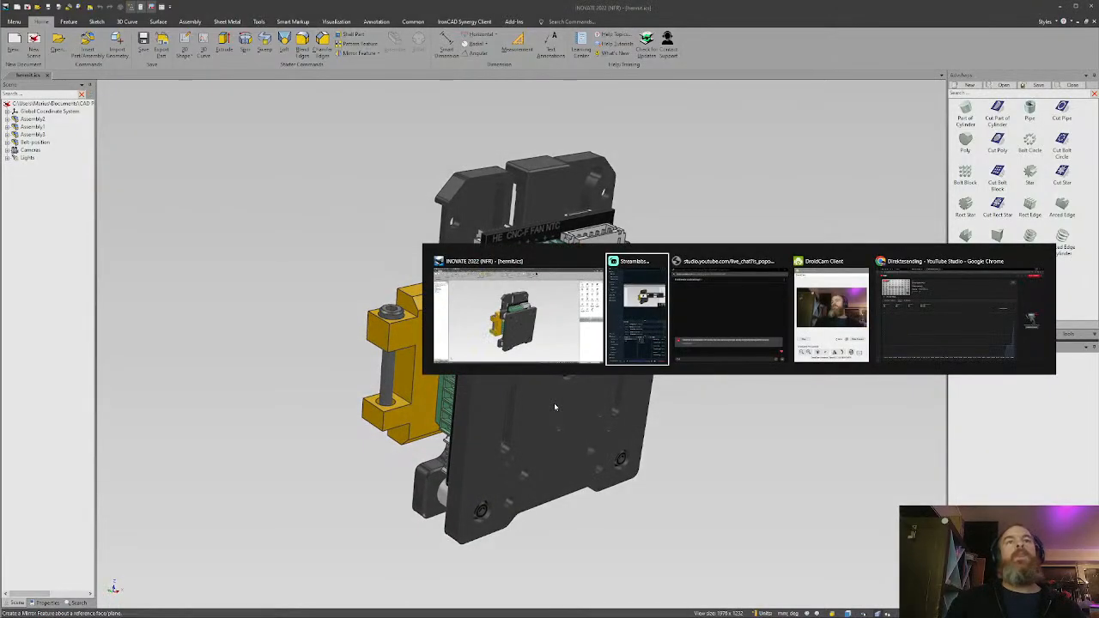
pyautogui.press('Escape')
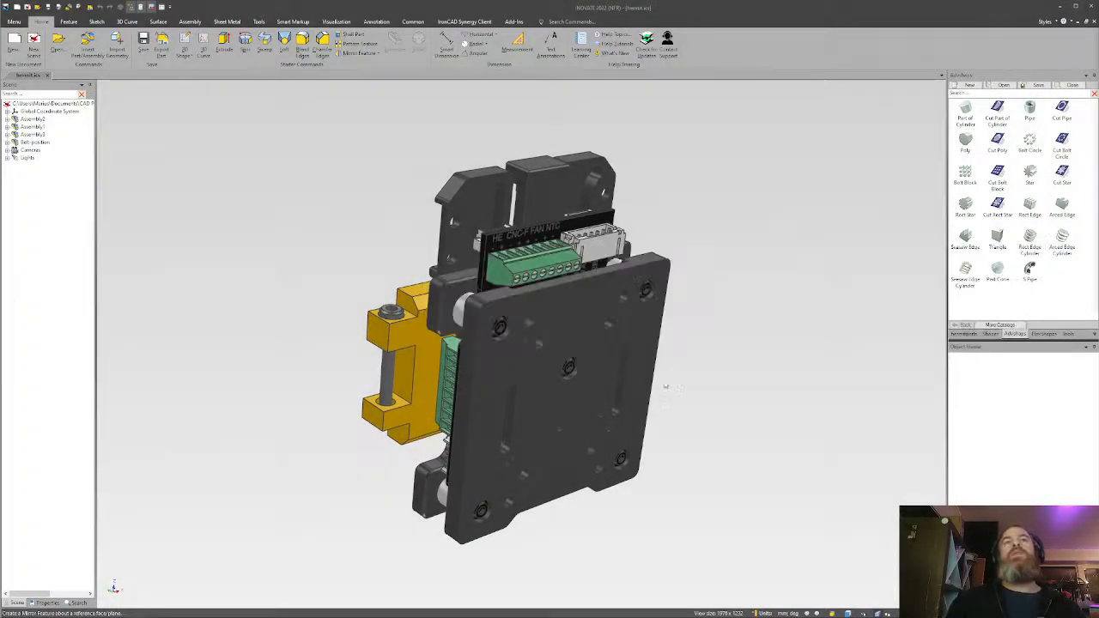
# Show the hermitparts catalog of custom printer parts.
pyautogui.moveTo(590, 406); pyautogui.dragTo(530, 369, button='middle')
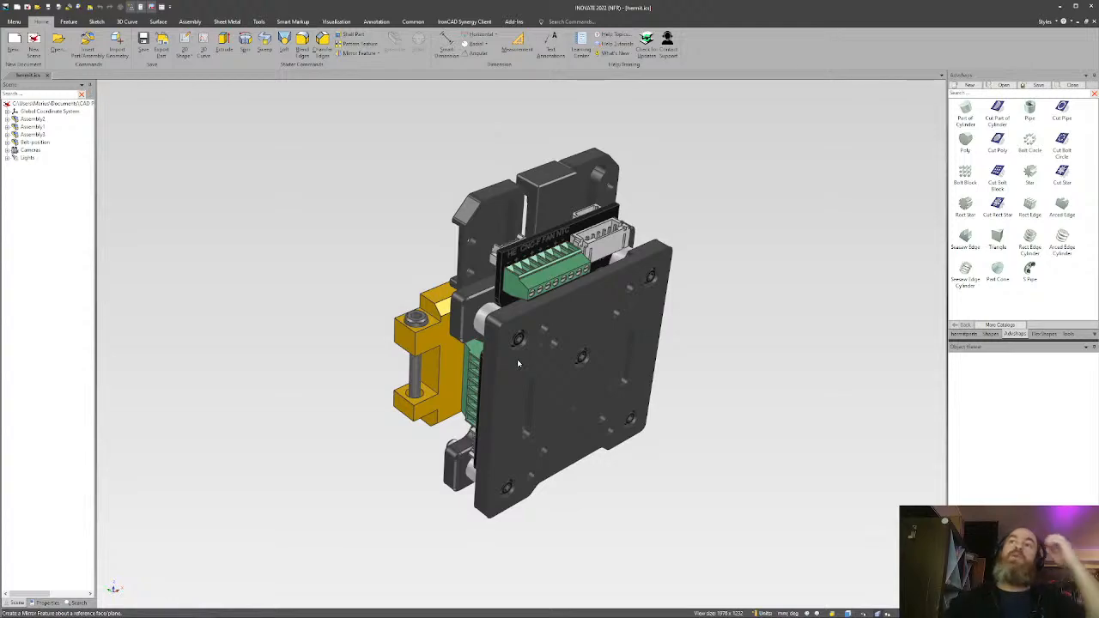
pyautogui.click(964, 334)
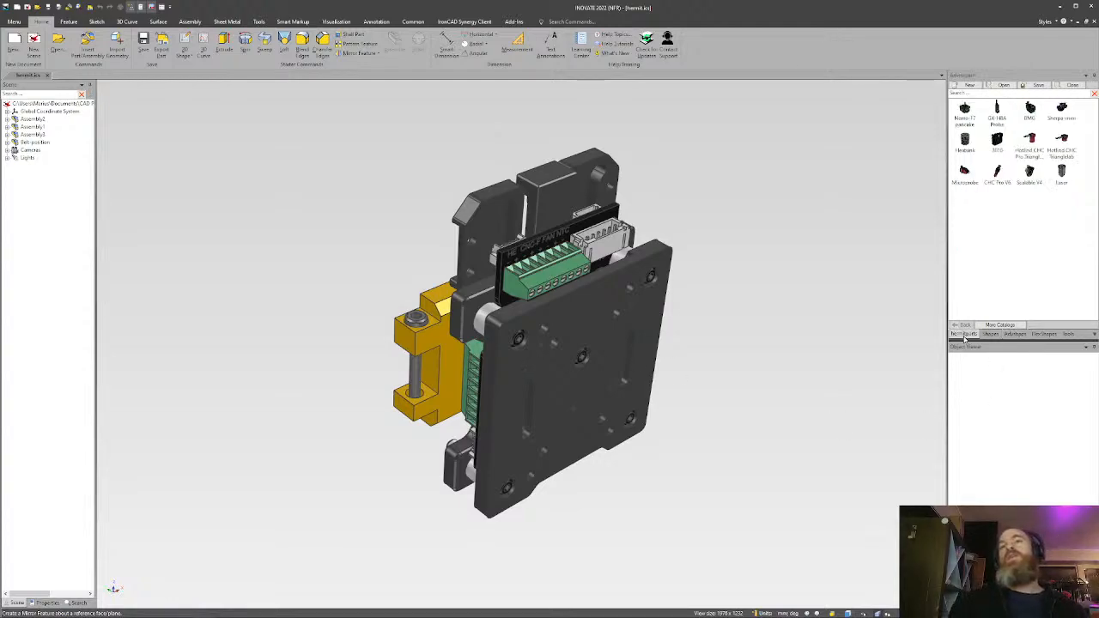
pyautogui.moveTo(573, 347); pyautogui.dragTo(537, 346, button='middle')
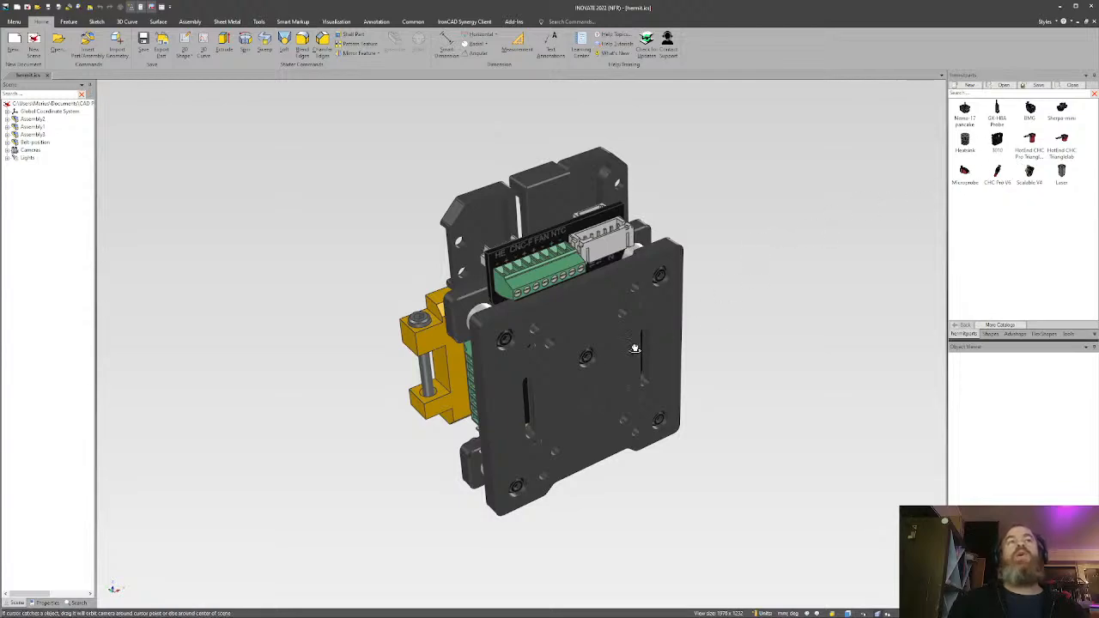
# Examine the yellow belt mount, its screws, the linear rail block and the dark plates of the carriage from all sides.
pyautogui.moveTo(635, 347); pyautogui.dragTo(661, 373, button='middle')
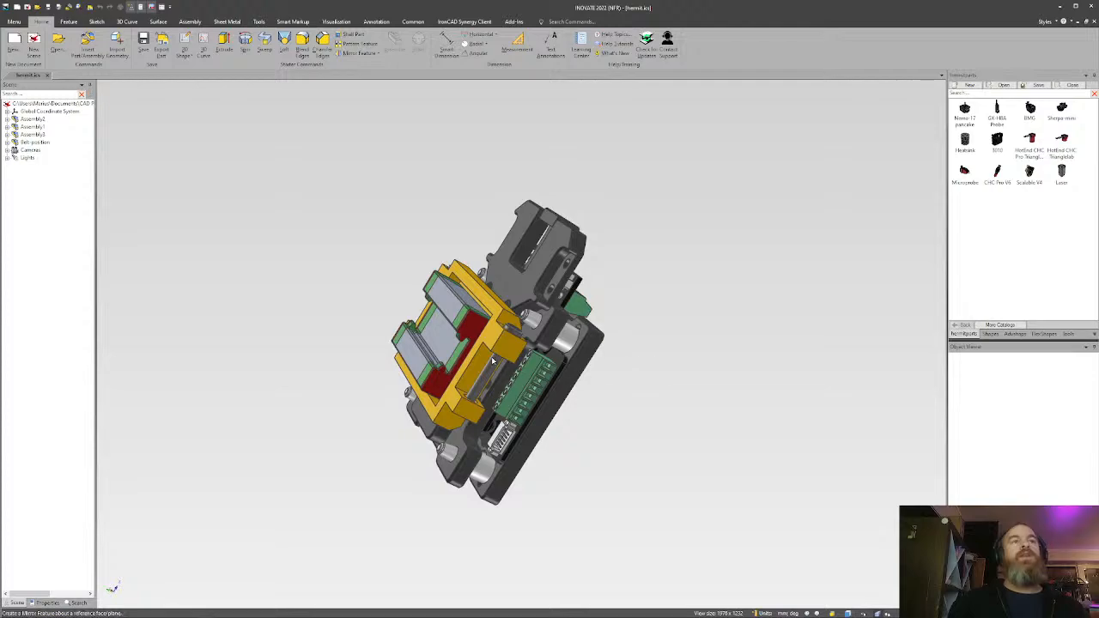
pyautogui.moveTo(493, 364); pyautogui.dragTo(374, 359, button='middle')
pyautogui.scroll(2, 429, 385)
pyautogui.scroll(1, 544, 348)
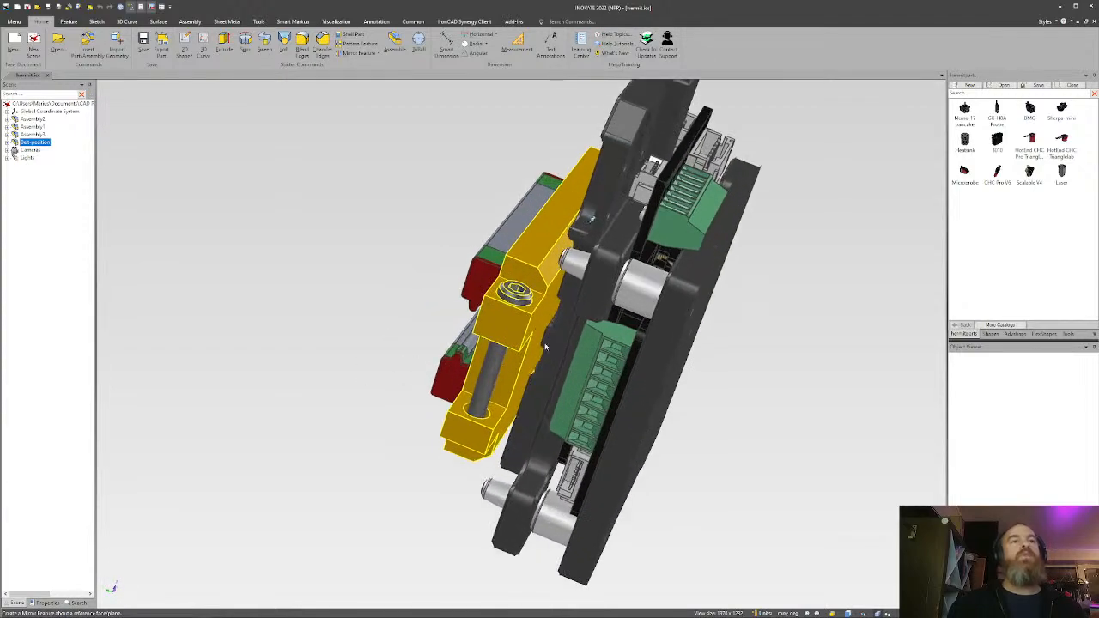
pyautogui.moveTo(544, 349); pyautogui.dragTo(518, 307, button='middle')
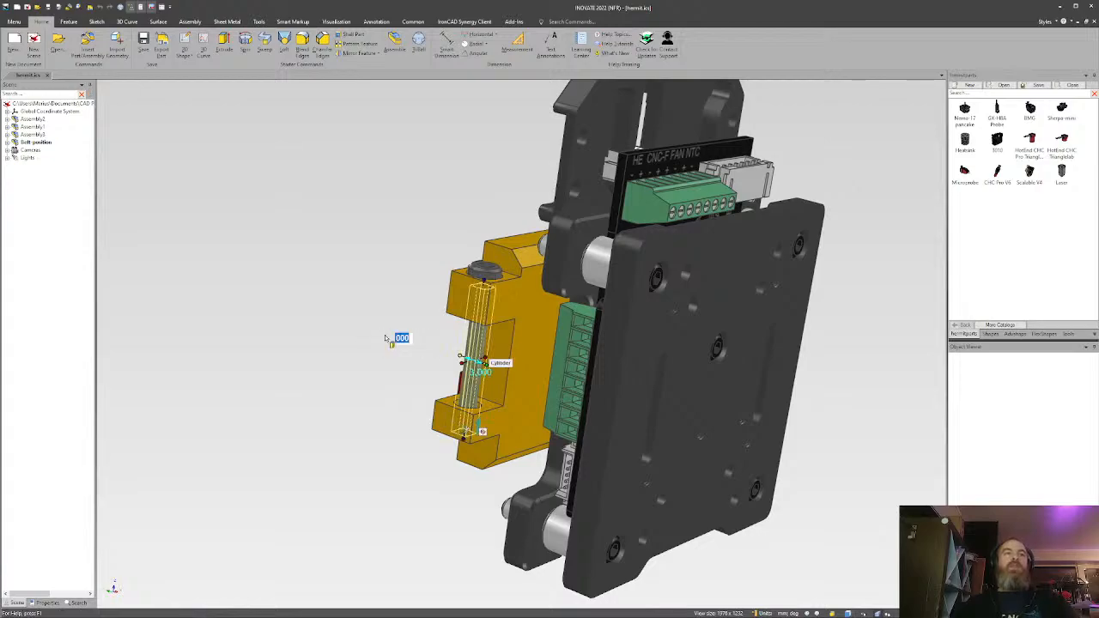
pyautogui.moveTo(487, 321); pyautogui.dragTo(636, 324, button='middle')
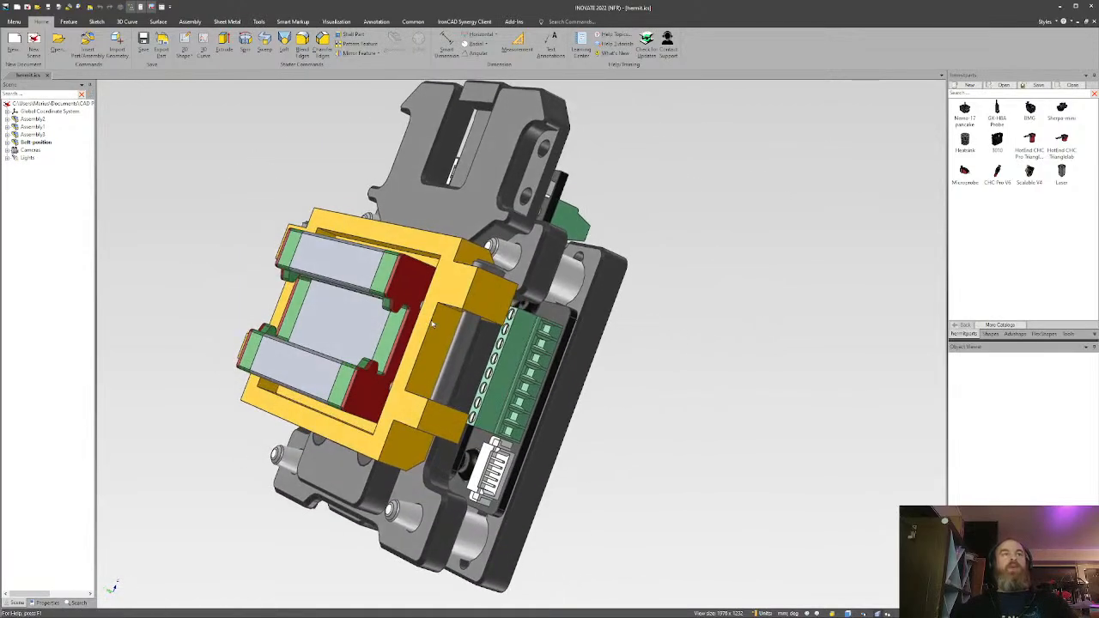
pyautogui.moveTo(432, 324); pyautogui.dragTo(390, 312, button='middle')
pyautogui.click(410, 272)
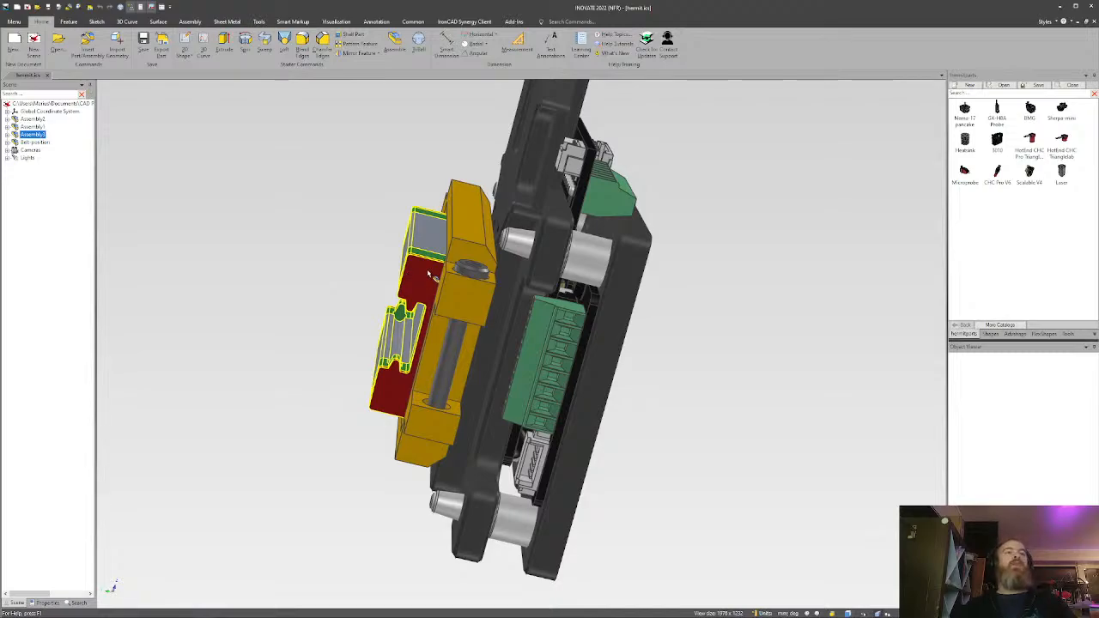
pyautogui.click(510, 204)
pyautogui.click(324, 265)
pyautogui.moveTo(459, 285); pyautogui.dragTo(392, 281, button='middle')
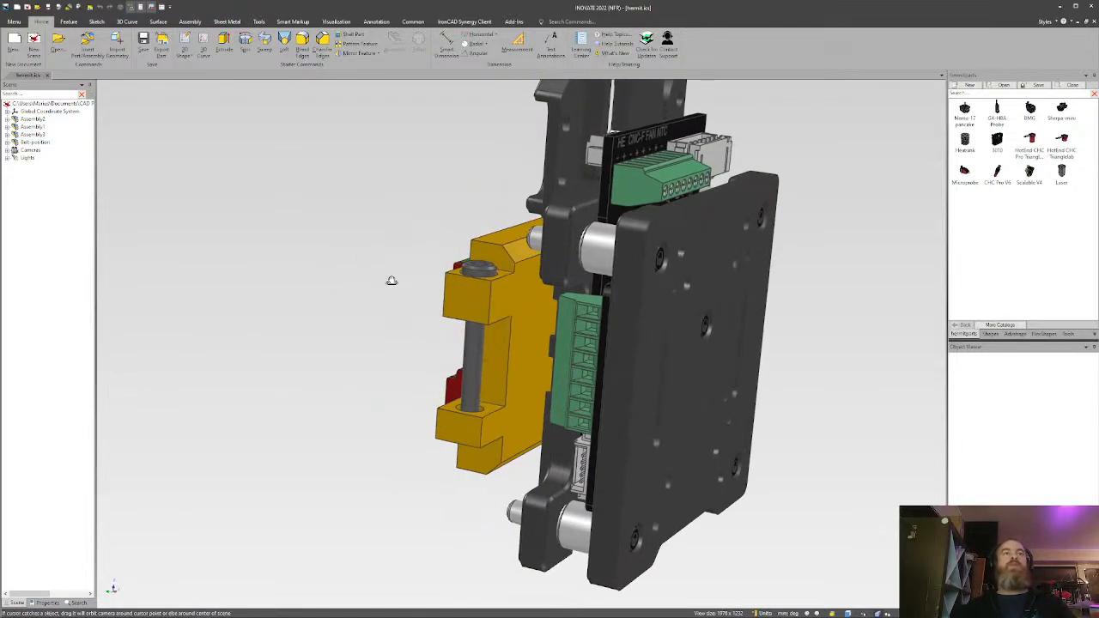
pyautogui.moveTo(539, 293); pyautogui.dragTo(663, 254, button='middle')
pyautogui.moveTo(484, 323); pyautogui.dragTo(436, 368, button='middle')
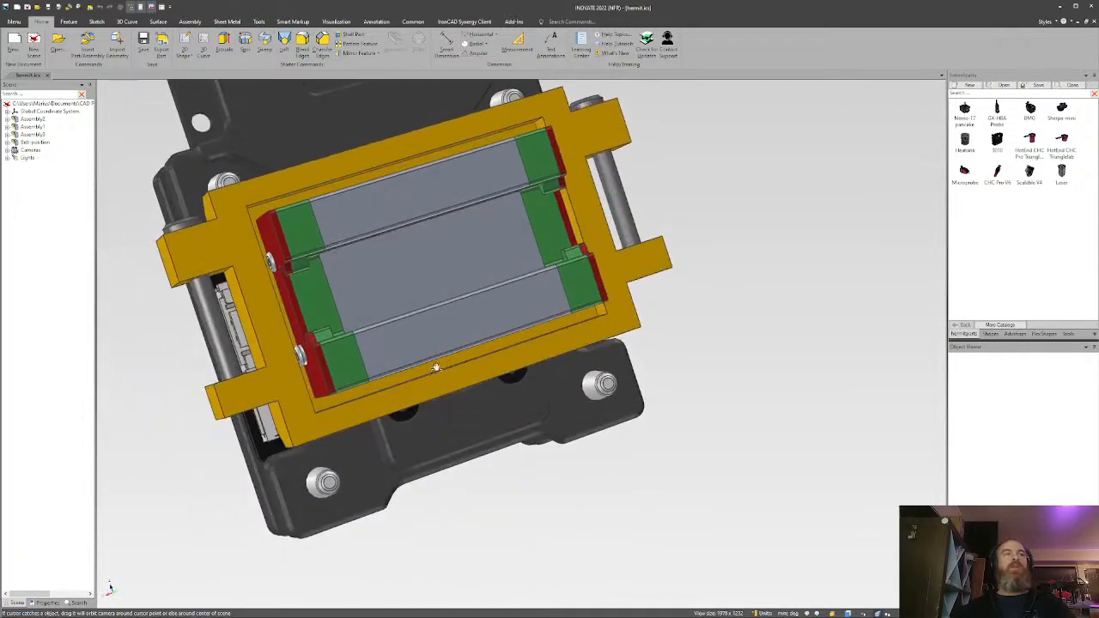
pyautogui.moveTo(529, 347); pyautogui.dragTo(425, 343, button='middle')
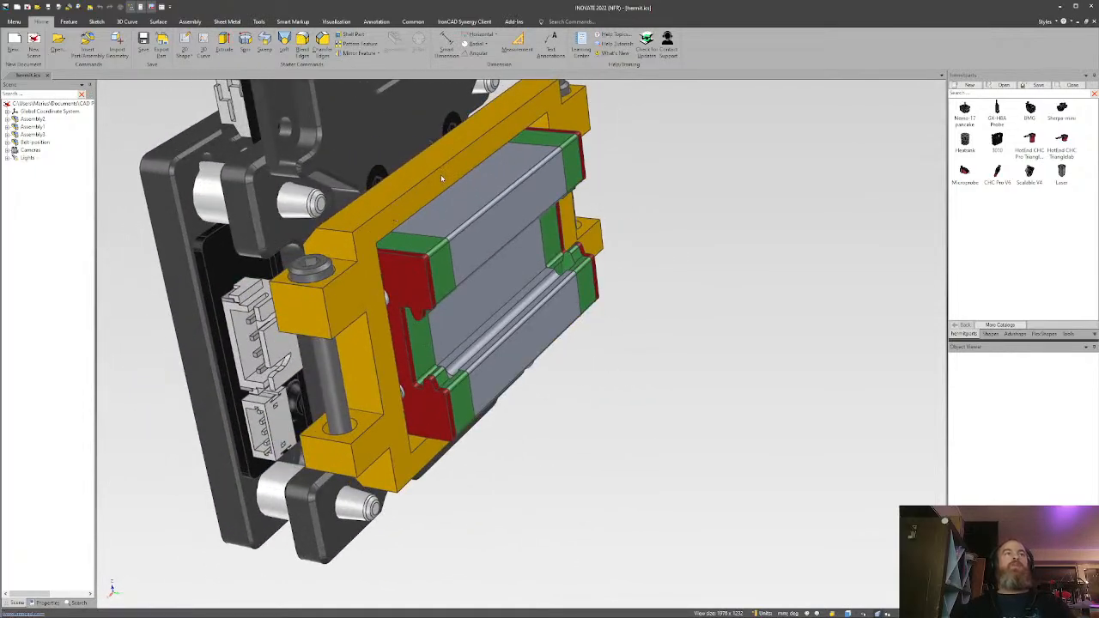
pyautogui.moveTo(441, 179); pyautogui.dragTo(712, 154, button='middle')
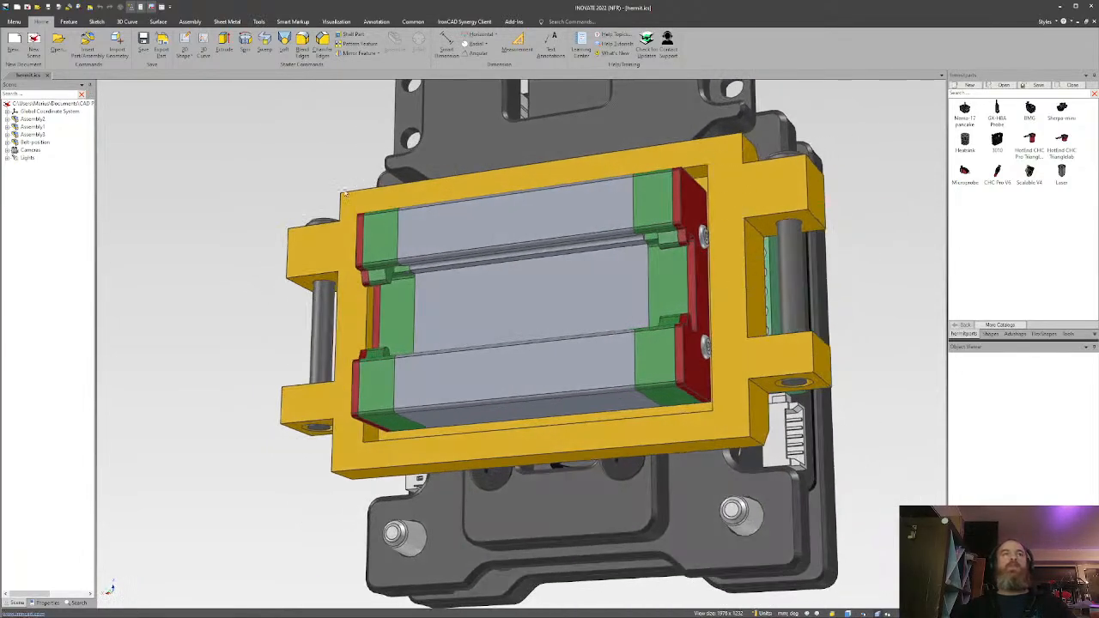
pyautogui.moveTo(617, 321); pyautogui.dragTo(585, 369, button='middle')
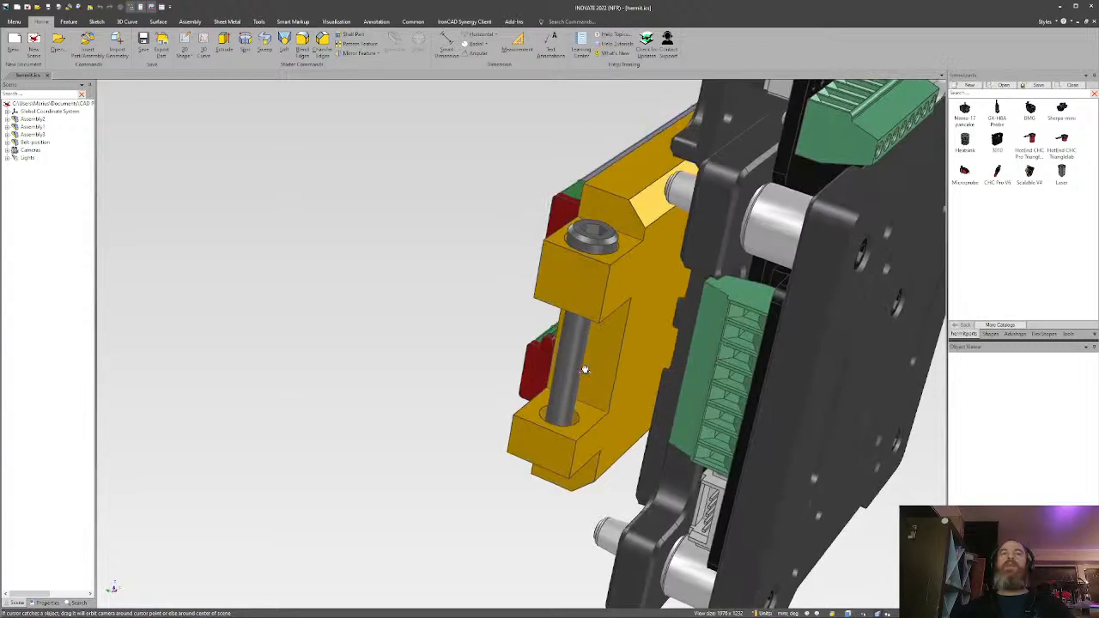
pyautogui.moveTo(635, 309); pyautogui.dragTo(602, 334, button='middle')
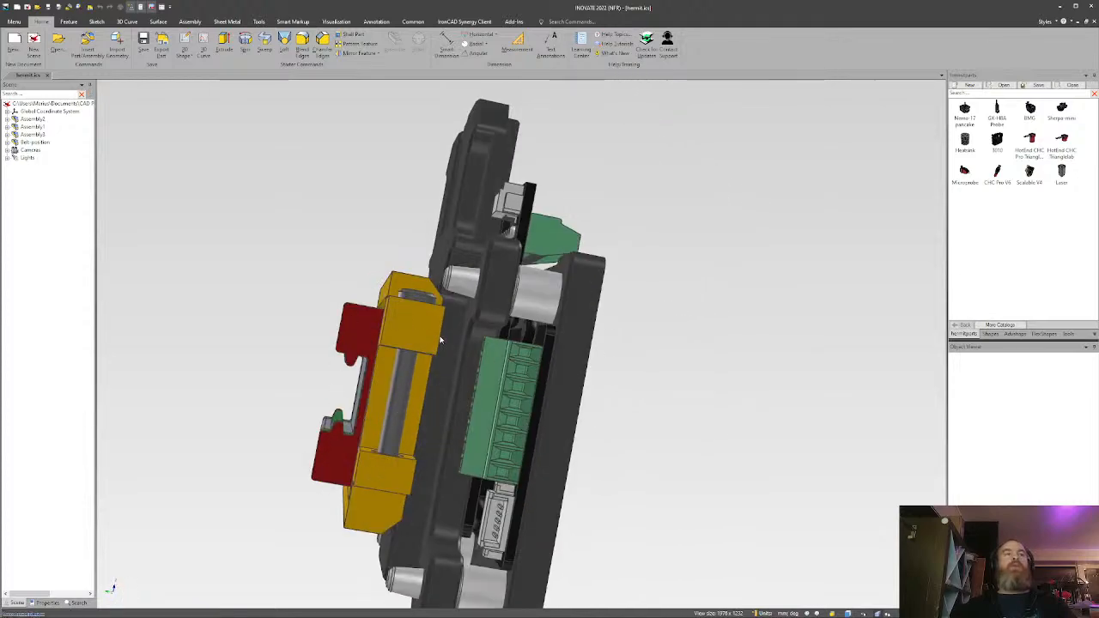
pyautogui.moveTo(440, 341); pyautogui.dragTo(446, 326, button='middle')
pyautogui.scroll(-3, 534, 371)
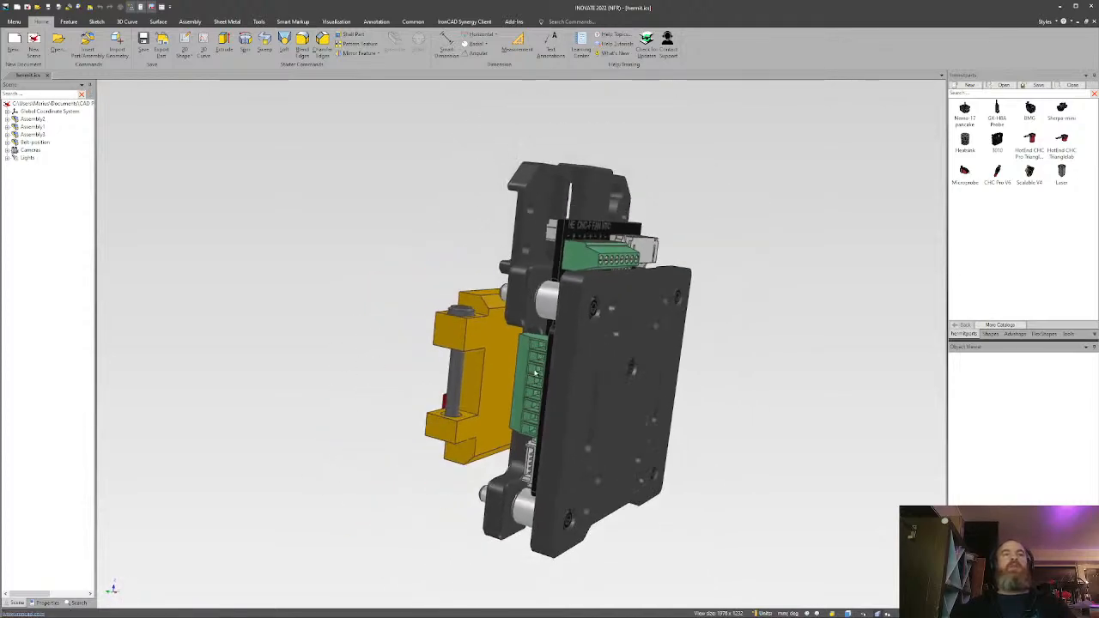
# Insert the Scalable V4 toolhead from the catalog beside the carriage and rotate it 90° with TriBall so it stands upright.
pyautogui.moveTo(613, 366); pyautogui.dragTo(556, 324, button='middle')
pyautogui.scroll(-4, 696, 294)
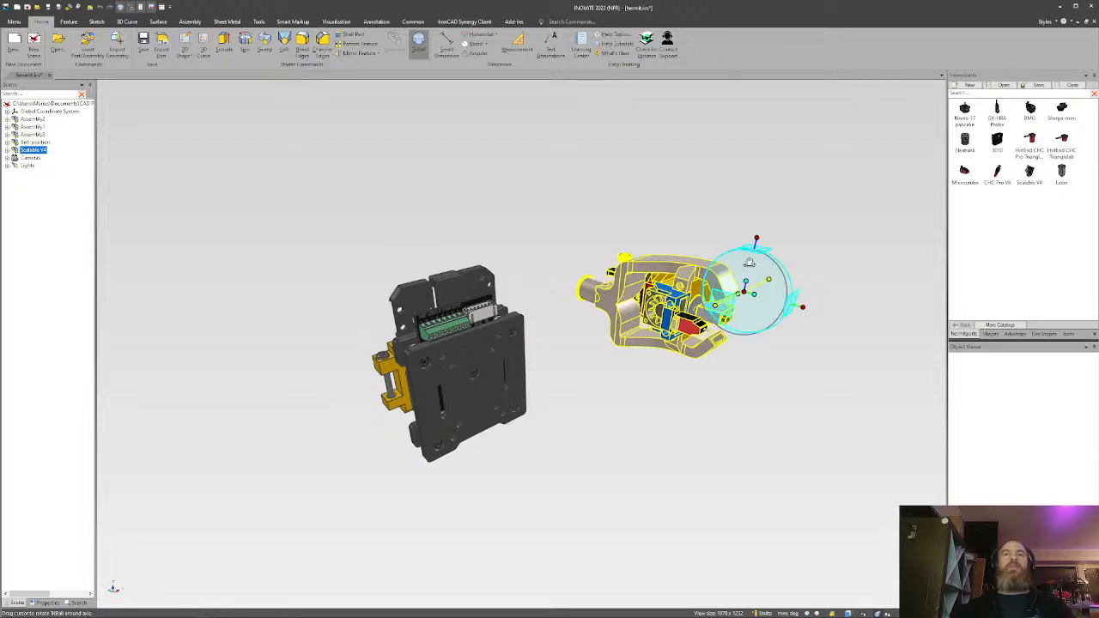
pyautogui.moveTo(749, 262); pyautogui.dragTo(765, 280)
pyautogui.write('90')
pyautogui.press('Return')
pyautogui.press('F10')
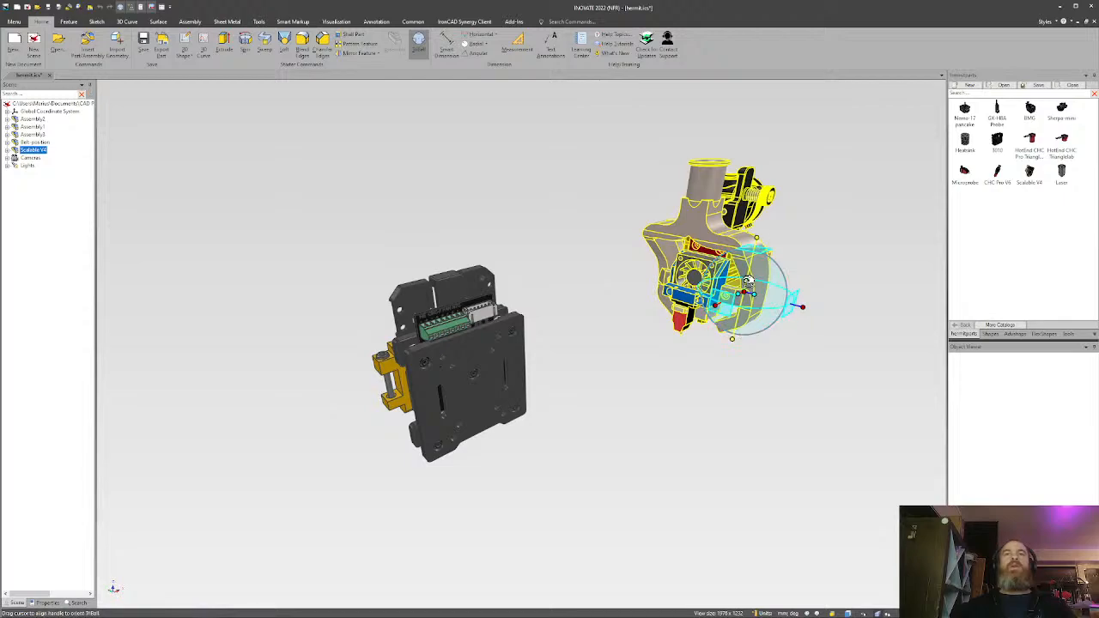
# Rotate the Scalable V4 toolhead 90° about its vertical axis and exit TriBall.
pyautogui.moveTo(729, 282); pyautogui.dragTo(753, 284)
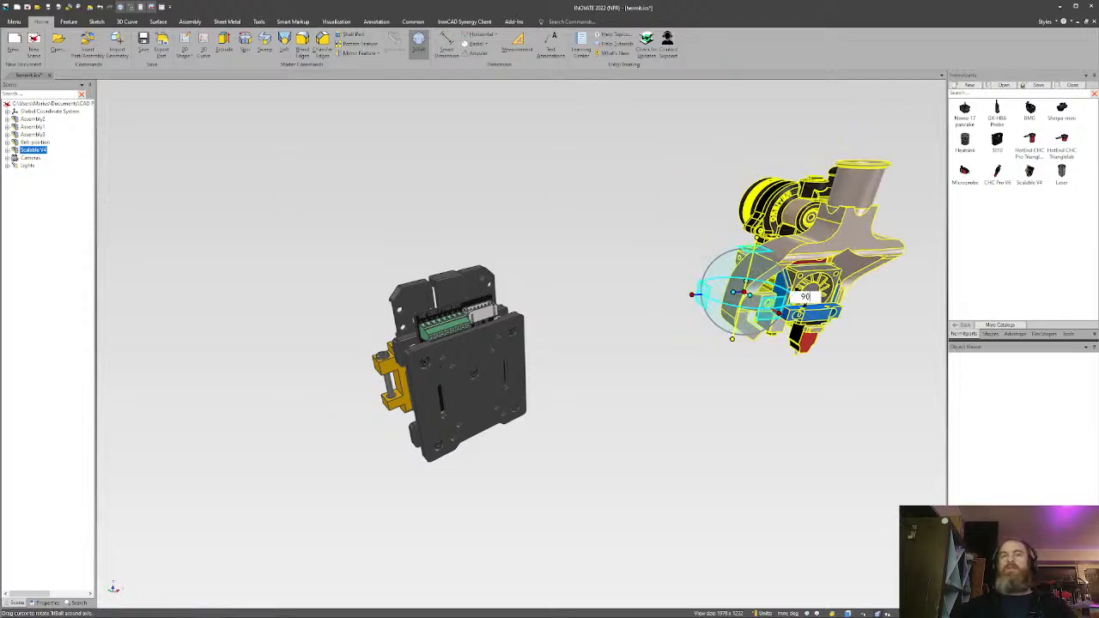
pyautogui.press('Return')
pyautogui.press('F10')
pyautogui.press('F10')
pyautogui.click(682, 299)
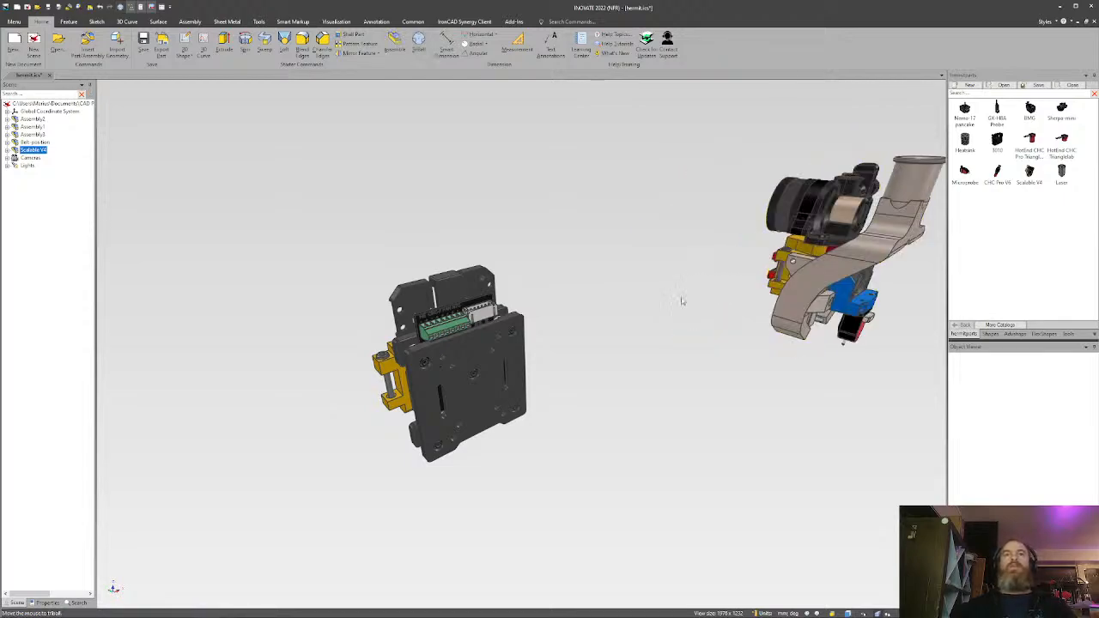
# Delete the linear rail block from the back of the Scalable V4 toolhead's yellow mount.
pyautogui.moveTo(682, 300); pyautogui.dragTo(571, 310, button='middle')
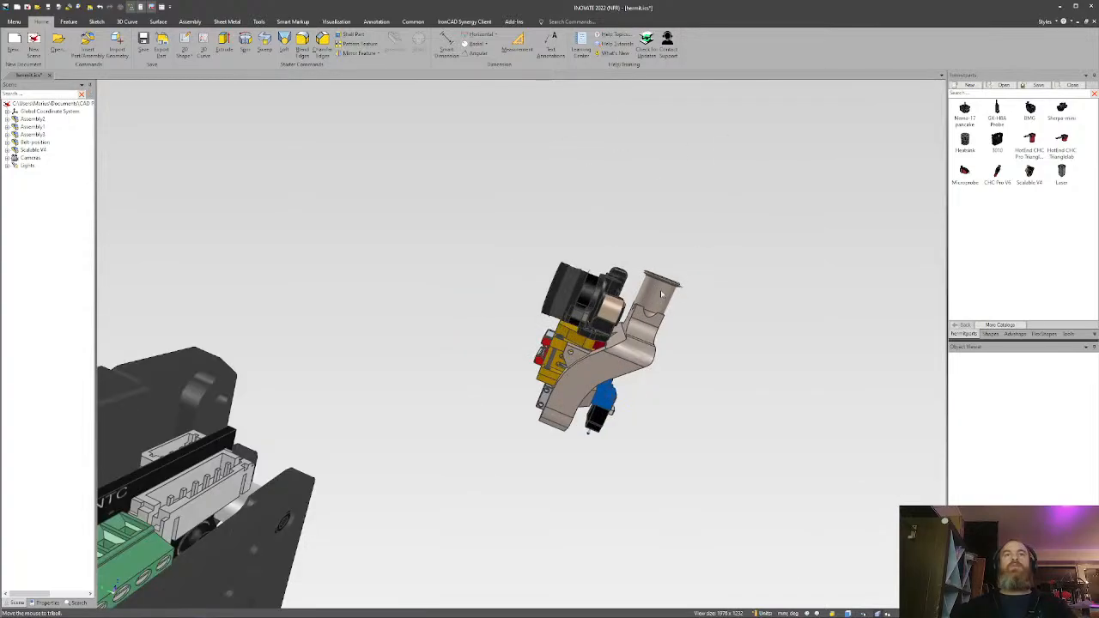
pyautogui.scroll(8, 531, 318)
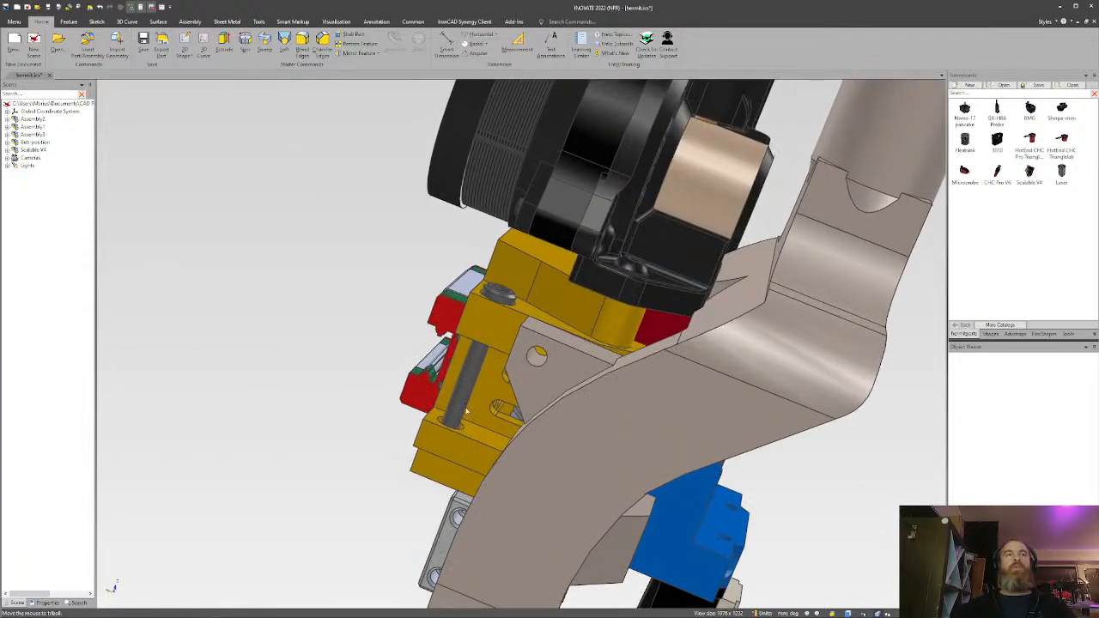
pyautogui.moveTo(476, 360); pyautogui.dragTo(762, 365, button='middle')
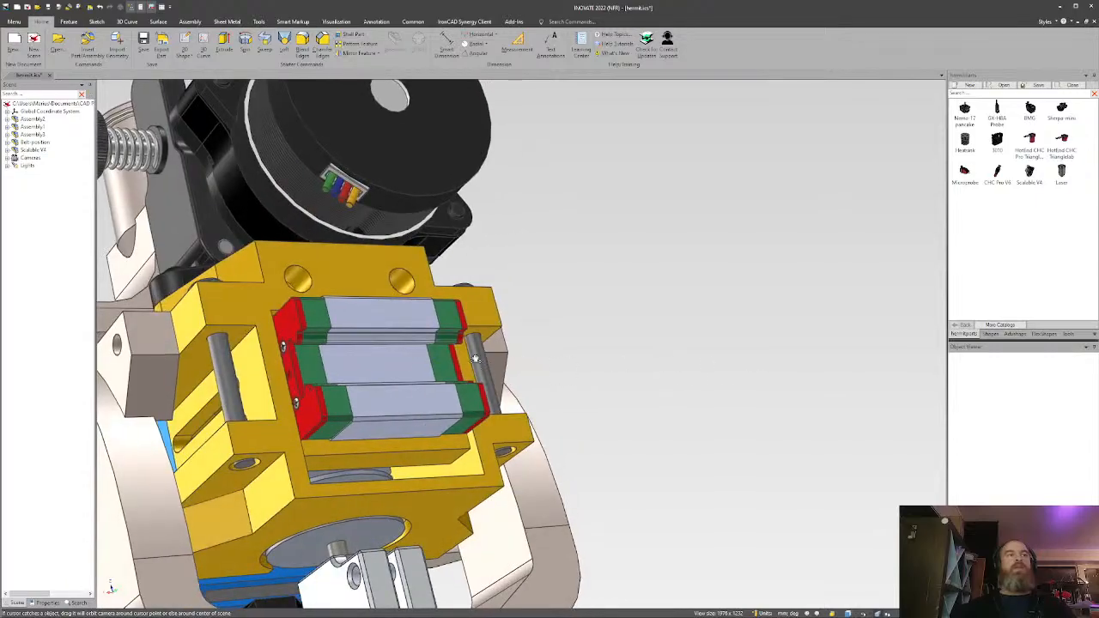
pyautogui.click(399, 359)
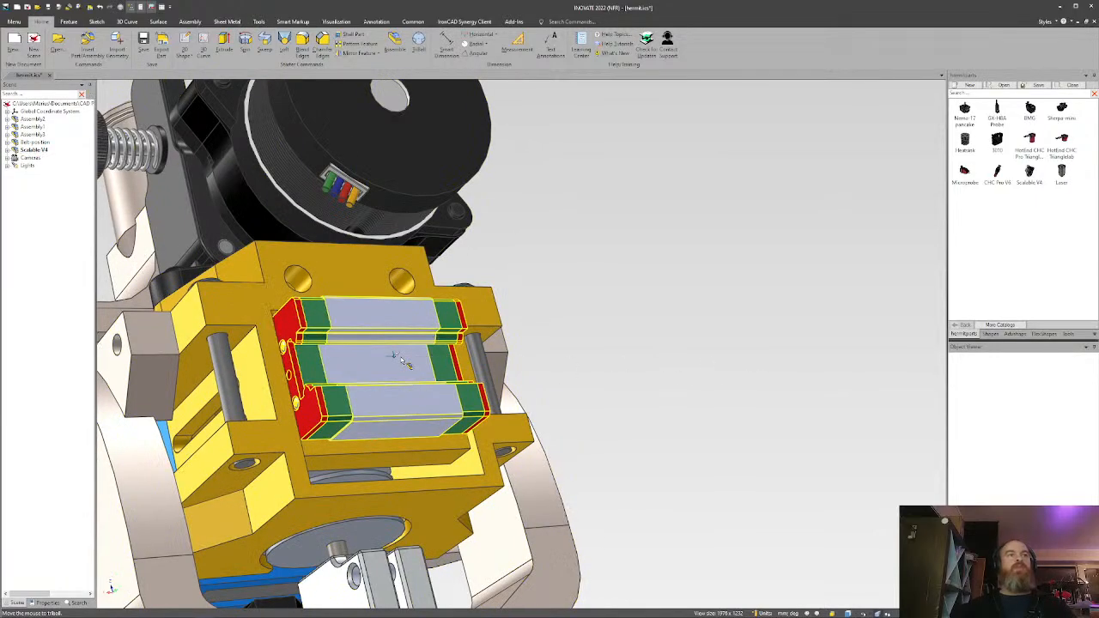
pyautogui.press('Delete')
# Reposition the Scalable V4 toolhead's TriBall alone to the midpoint between two diagonal mounting holes in the yellow mount's pocket.
pyautogui.moveTo(401, 362); pyautogui.dragTo(405, 413, button='middle')
pyautogui.click(381, 381)
pyautogui.click(381, 380)
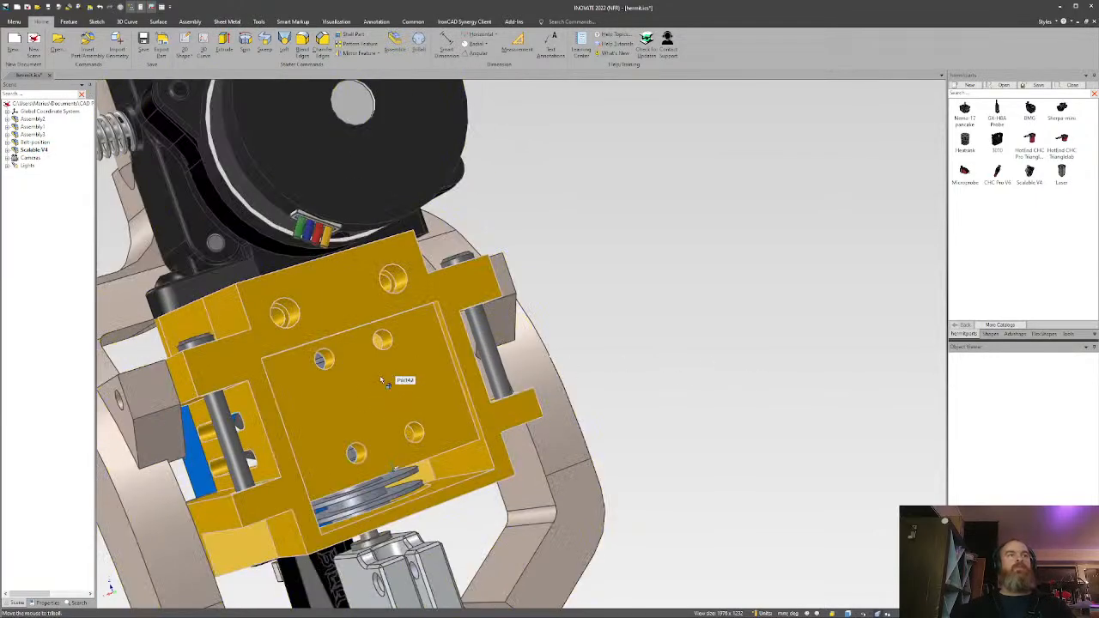
pyautogui.scroll(-4, 569, 357)
pyautogui.click(432, 371)
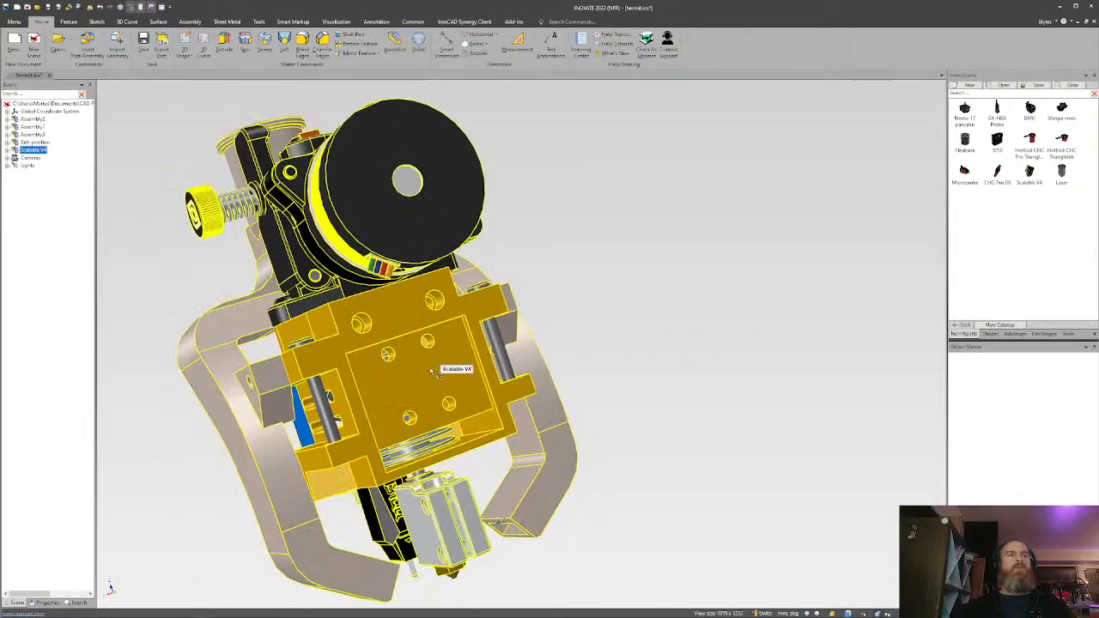
pyautogui.click(432, 371)
pyautogui.click(619, 311)
pyautogui.click(385, 348)
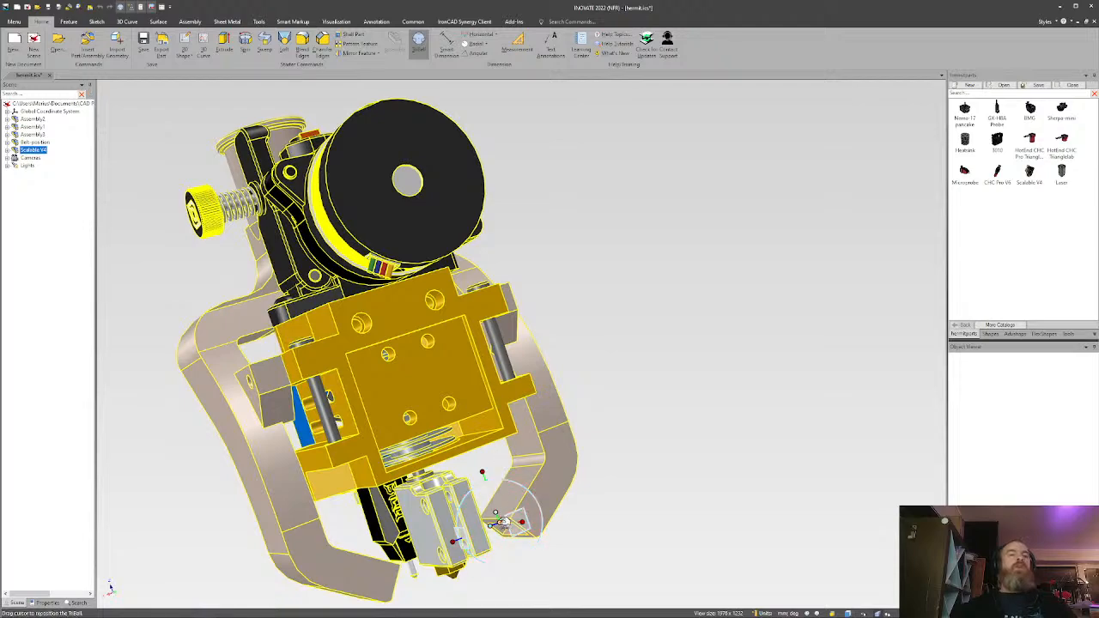
pyautogui.rightClick(501, 522)
pyautogui.click(703, 545)
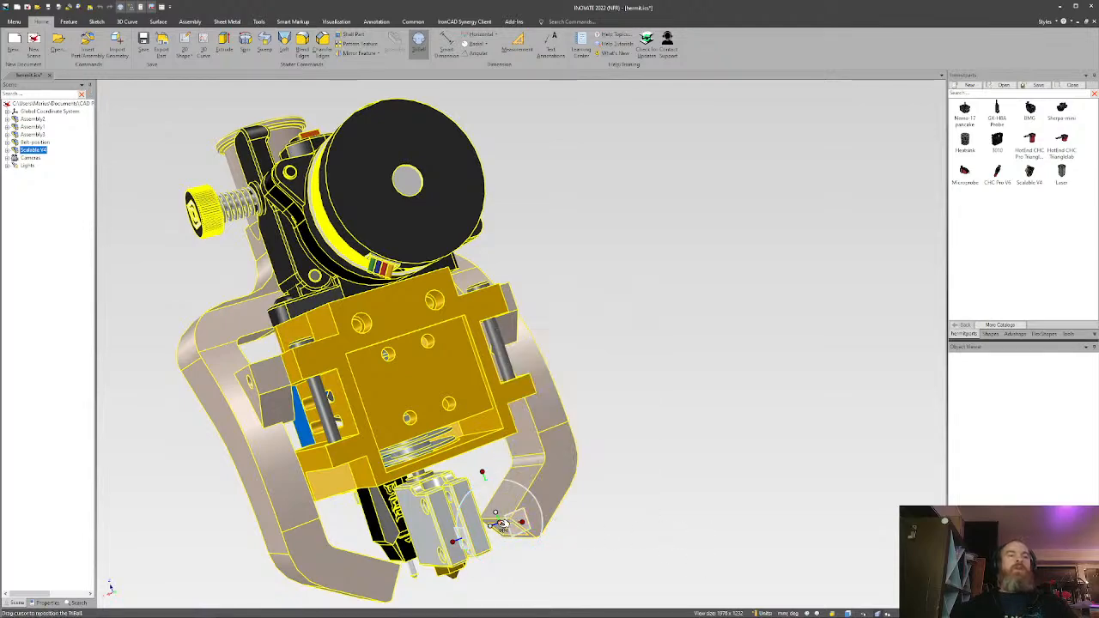
pyautogui.rightClick(500, 523)
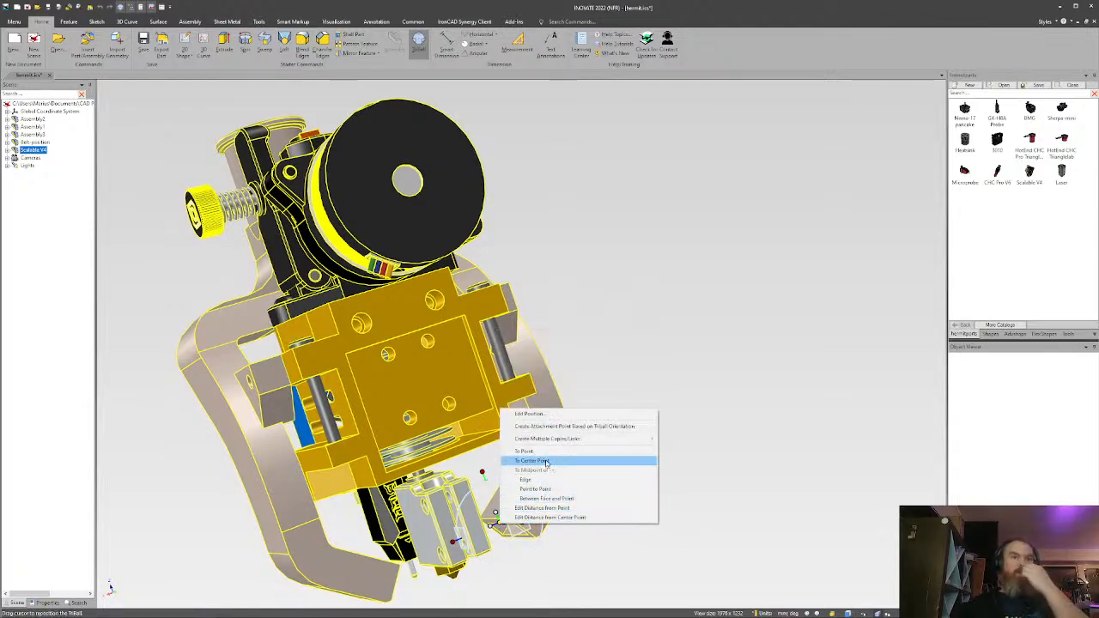
pyautogui.click(541, 489)
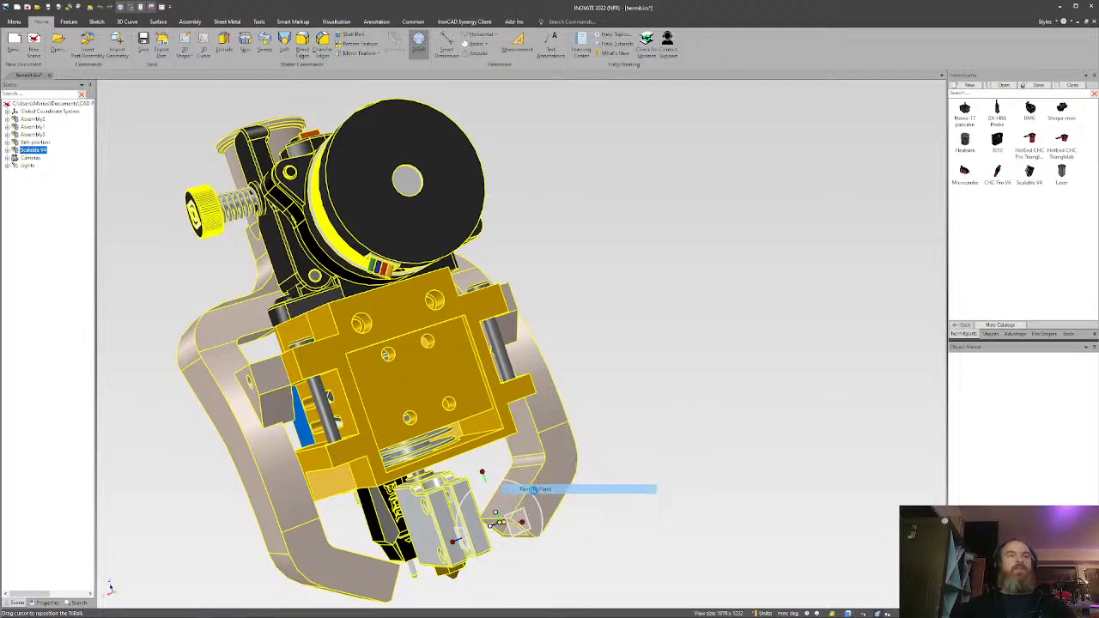
pyautogui.click(409, 419)
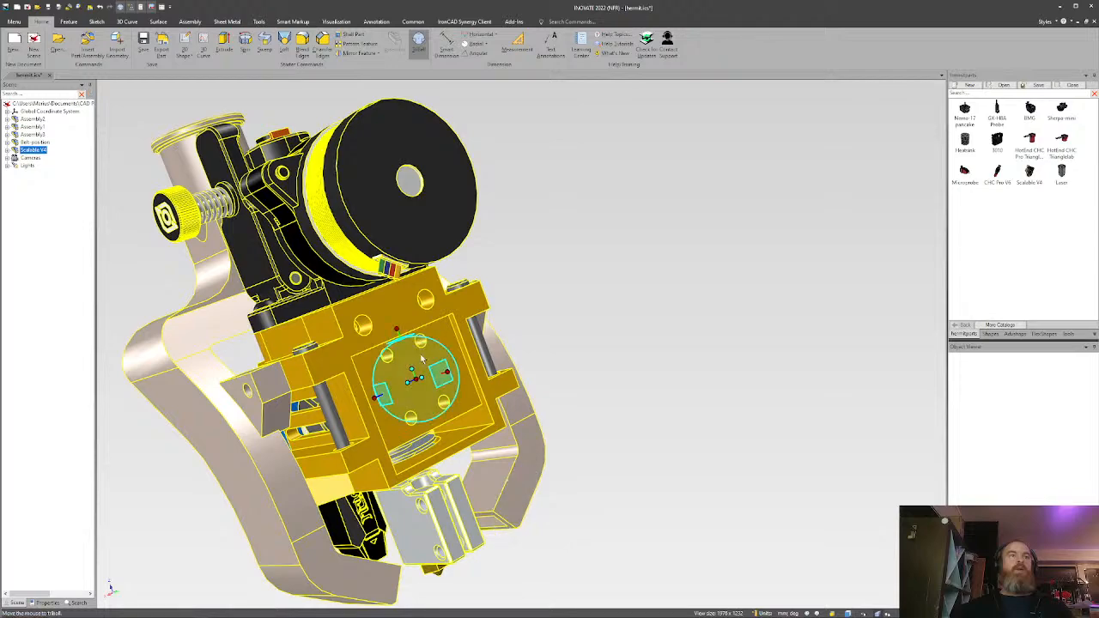
# Move the Scalable V4 toolhead with TriBall to the midpoint between two diagonal holes on the carriage's front plate, then exit TriBall.
pyautogui.rightClick(418, 379)
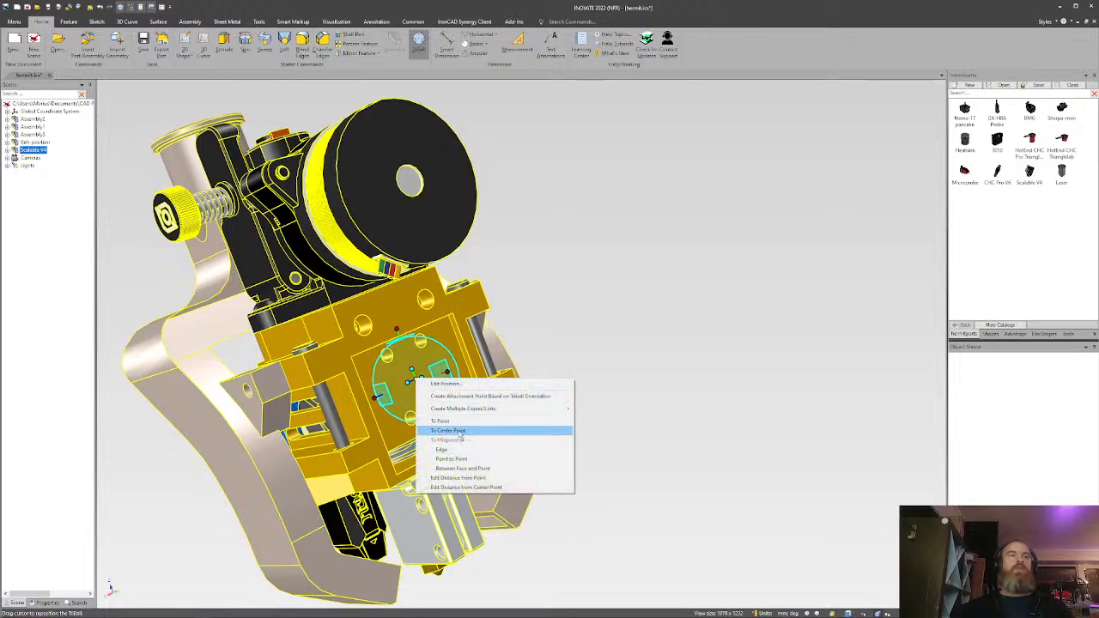
pyautogui.click(464, 464)
pyautogui.scroll(-4, 537, 365)
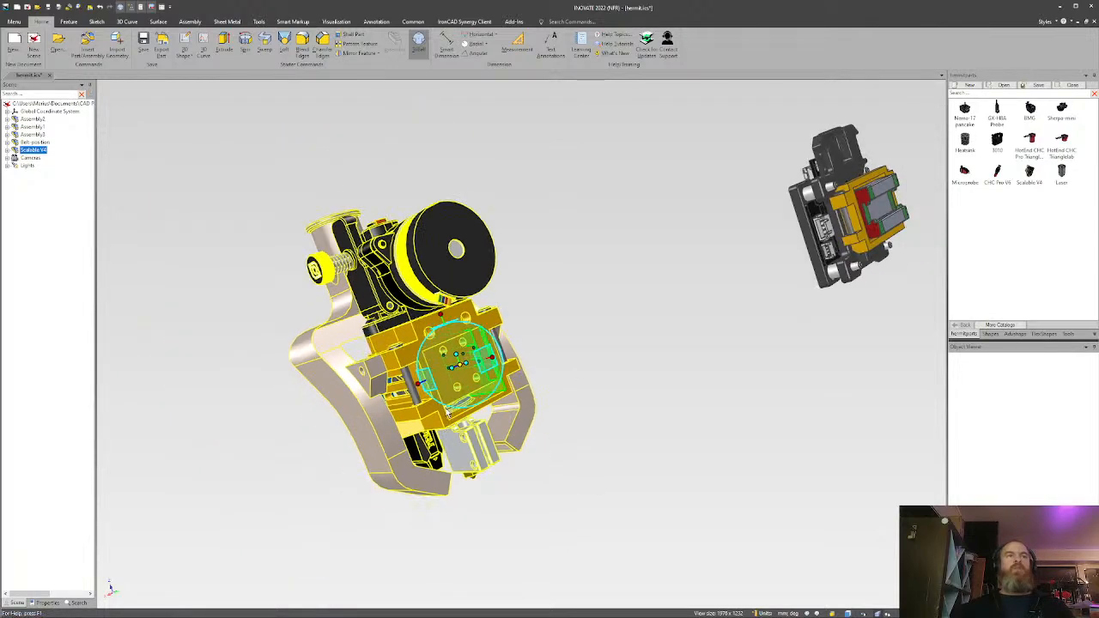
pyautogui.scroll(5, 698, 259)
pyautogui.scroll(2, 807, 274)
pyautogui.moveTo(817, 275); pyautogui.dragTo(652, 302, button='middle')
pyautogui.scroll(-8, 449, 319)
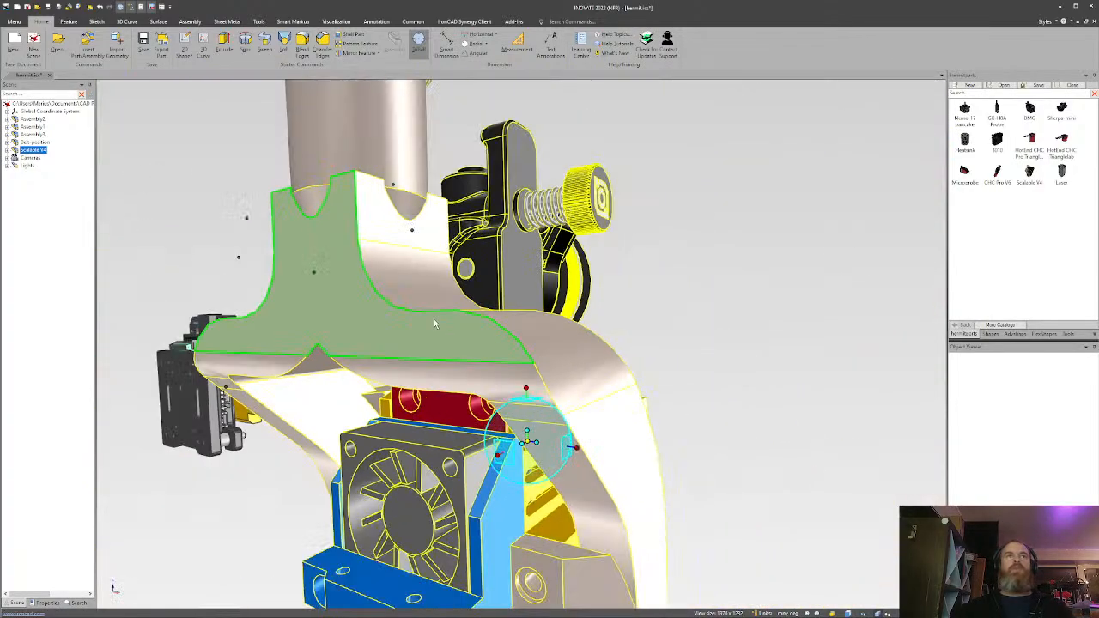
pyautogui.moveTo(434, 319); pyautogui.dragTo(609, 405, button='middle')
pyautogui.scroll(4, 362, 377)
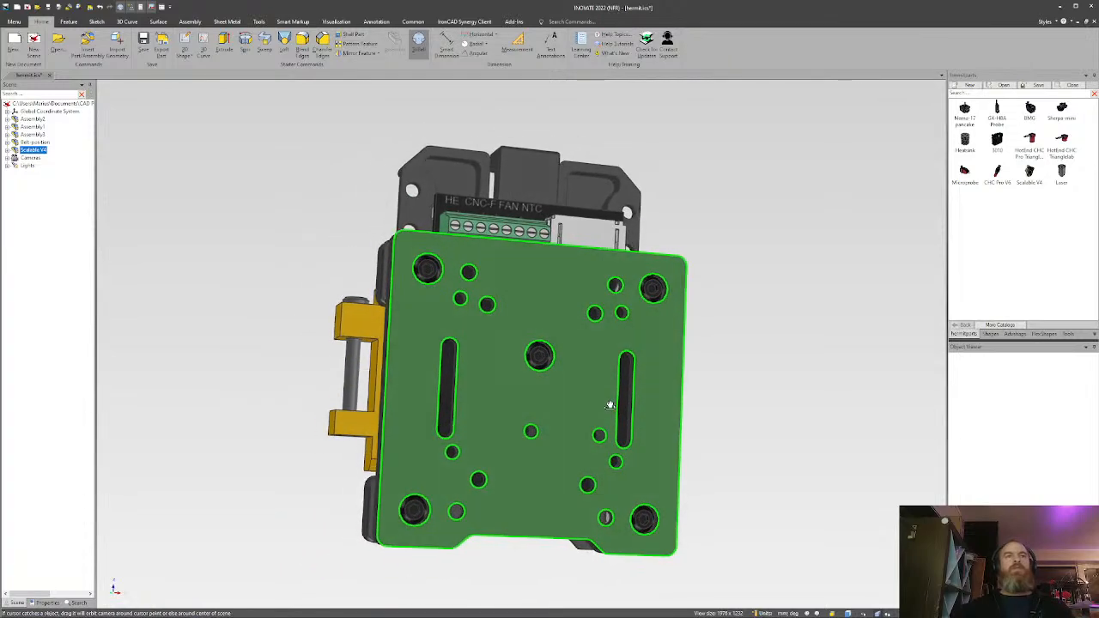
pyautogui.moveTo(494, 393); pyautogui.dragTo(481, 477, button='middle')
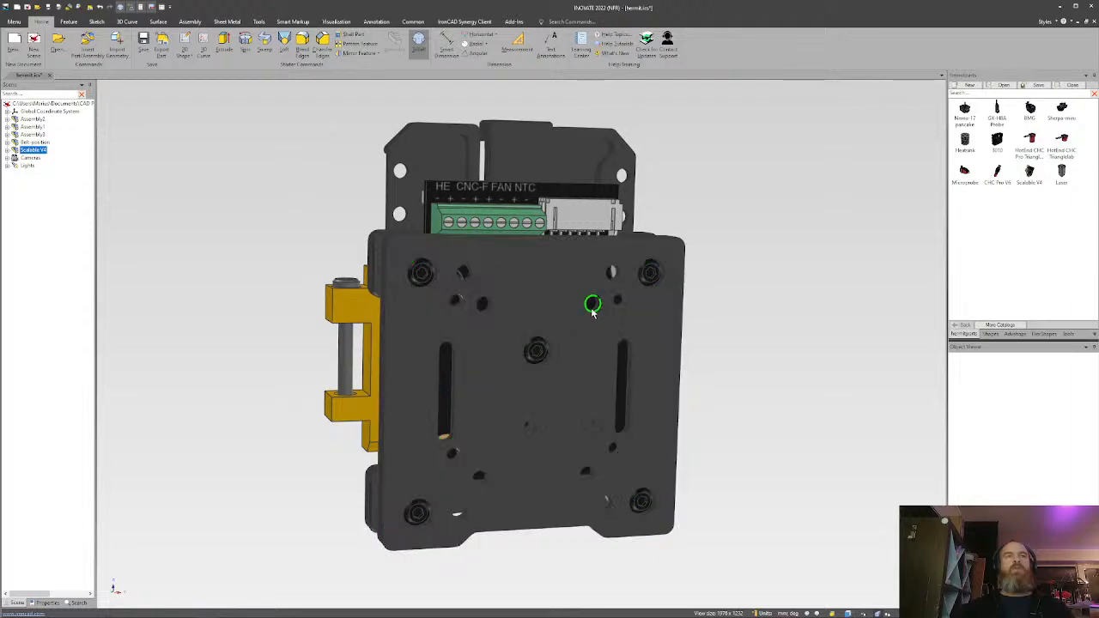
pyautogui.moveTo(561, 387); pyautogui.dragTo(496, 487, button='middle')
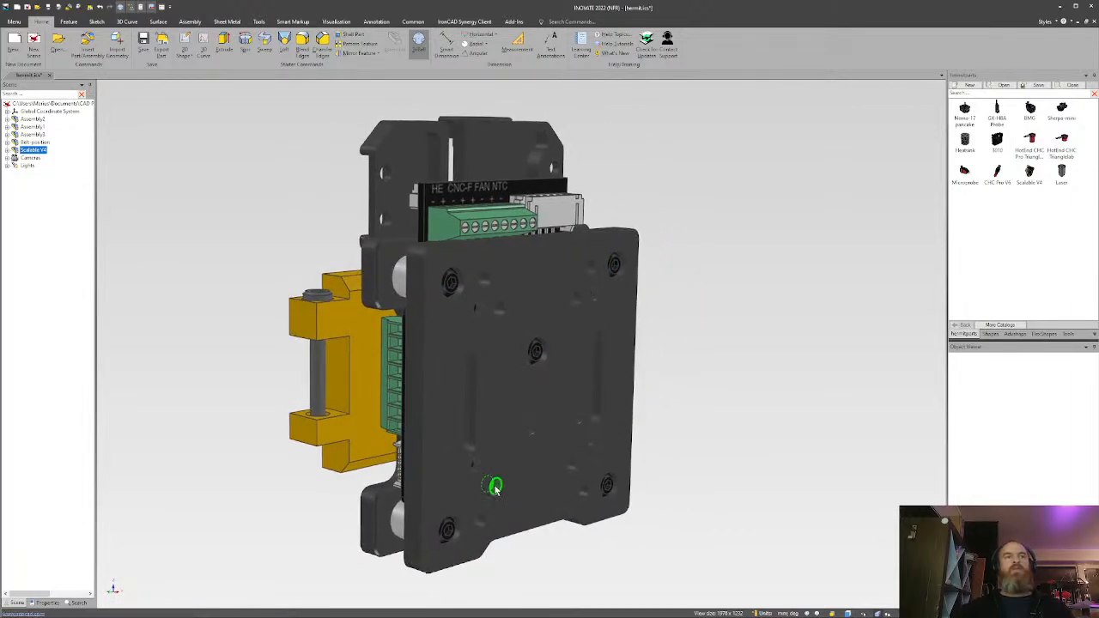
pyautogui.scroll(5, 498, 489)
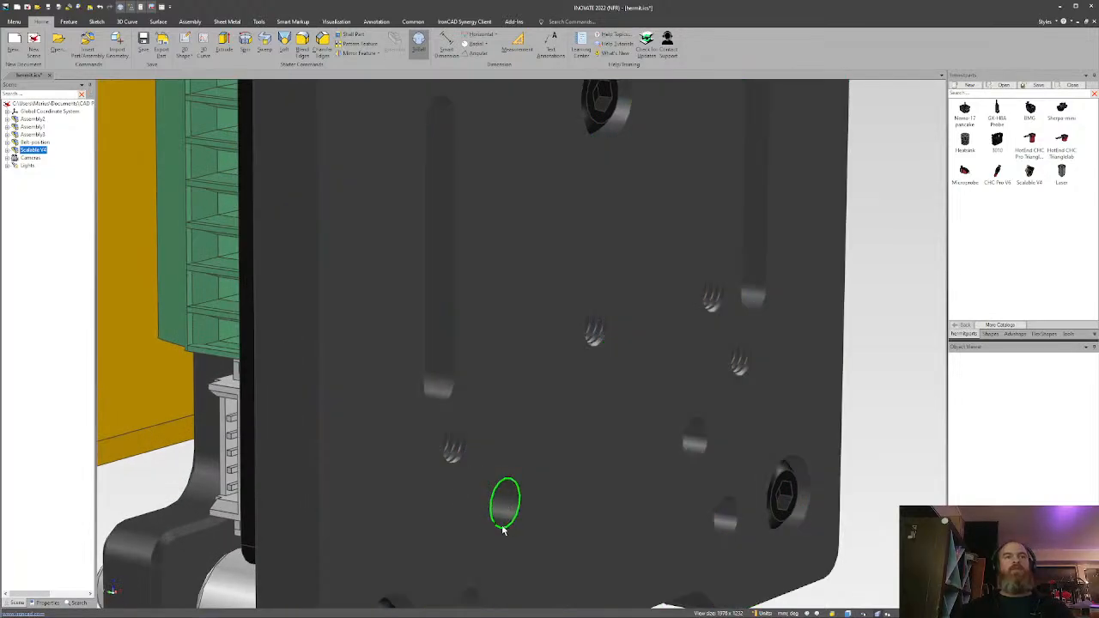
pyautogui.scroll(-8, 504, 530)
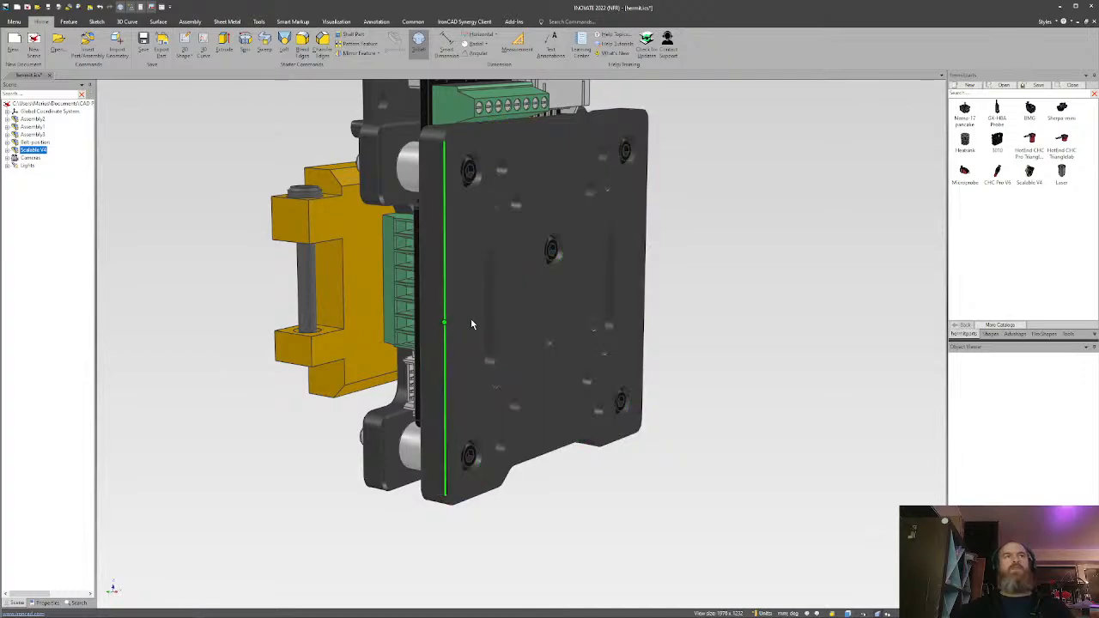
pyautogui.click(645, 273)
pyautogui.scroll(-2, 637, 279)
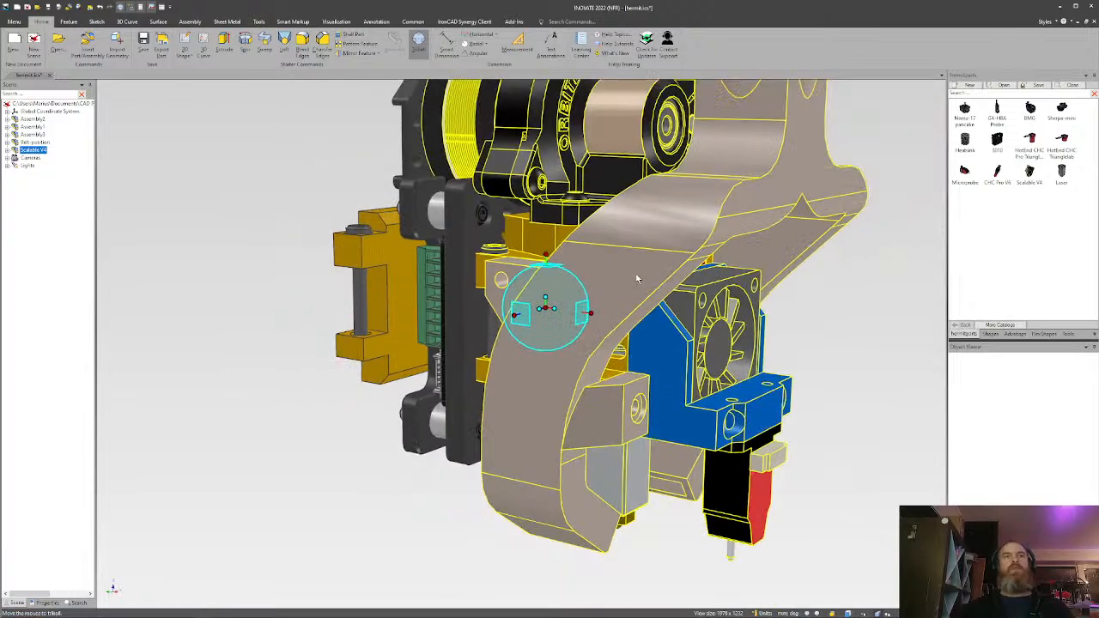
pyautogui.scroll(-3, 637, 279)
pyautogui.press('F10')
pyautogui.click(692, 372)
# Delete the toolhead's yellow mount and its leftover side screws next to the carriage plate.
pyautogui.moveTo(692, 372); pyautogui.dragTo(651, 343, button='middle')
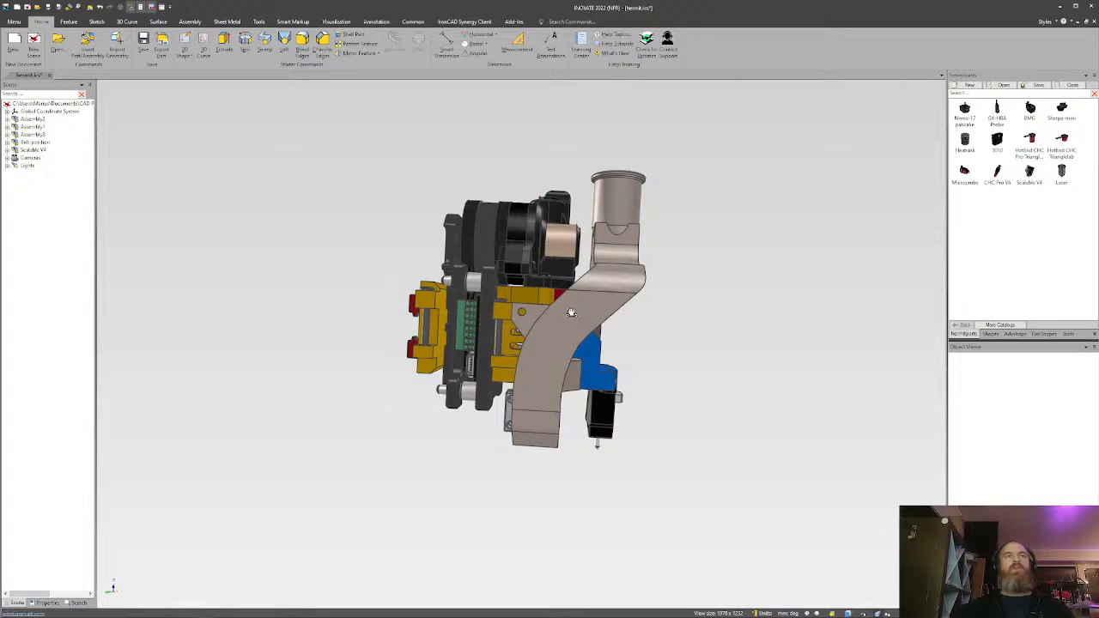
pyautogui.moveTo(571, 313); pyautogui.dragTo(532, 361, button='middle')
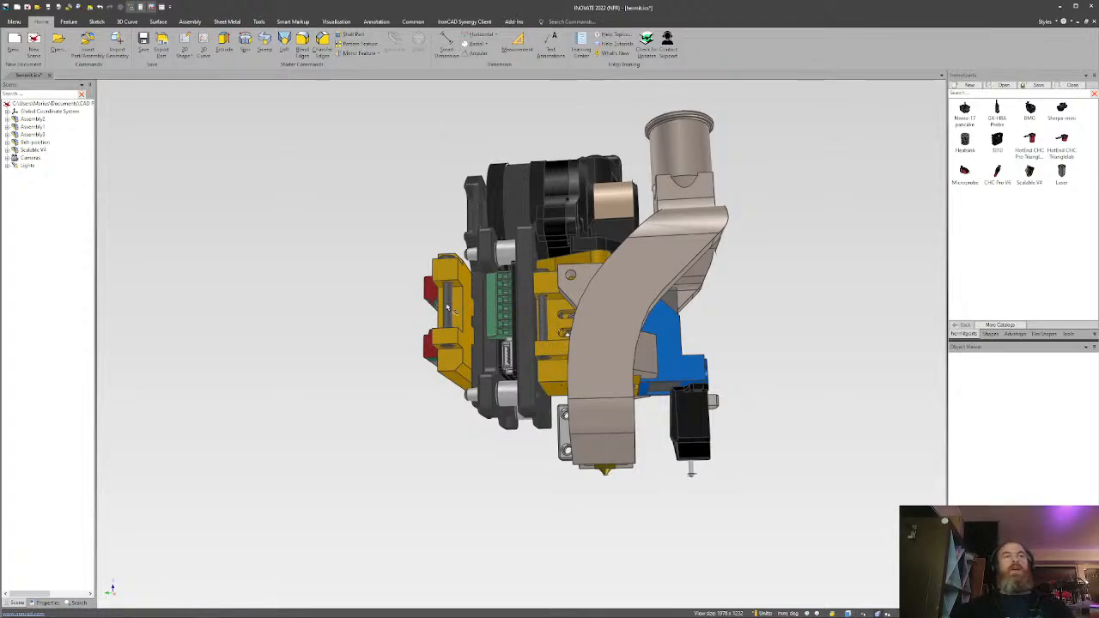
pyautogui.moveTo(541, 313); pyautogui.dragTo(552, 320, button='middle')
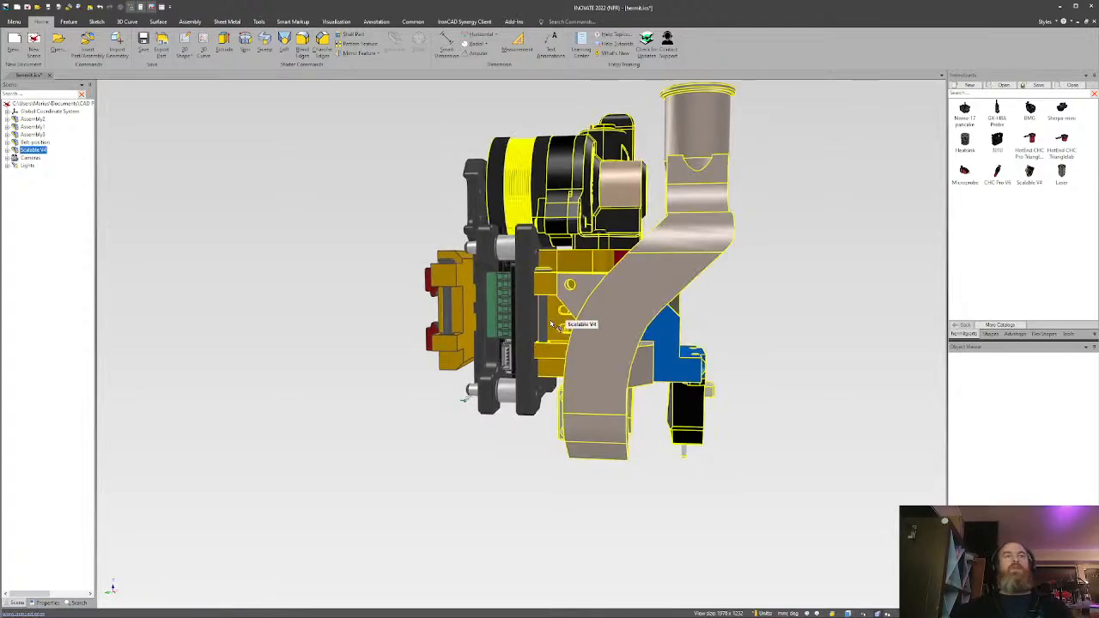
pyautogui.press('Delete')
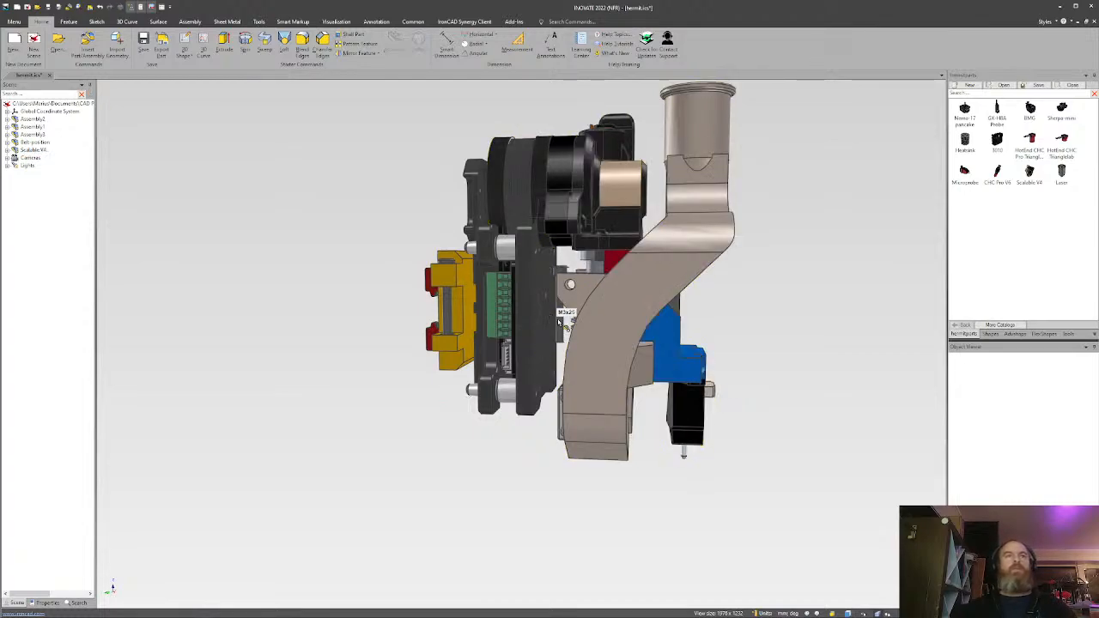
pyautogui.moveTo(566, 326); pyautogui.dragTo(513, 241, button='middle')
pyautogui.scroll(3, 489, 337)
# Raise the whole Scalable V4 toolhead vertically by 8 mm with TriBall.
pyautogui.click(545, 243)
pyautogui.scroll(-3, 547, 243)
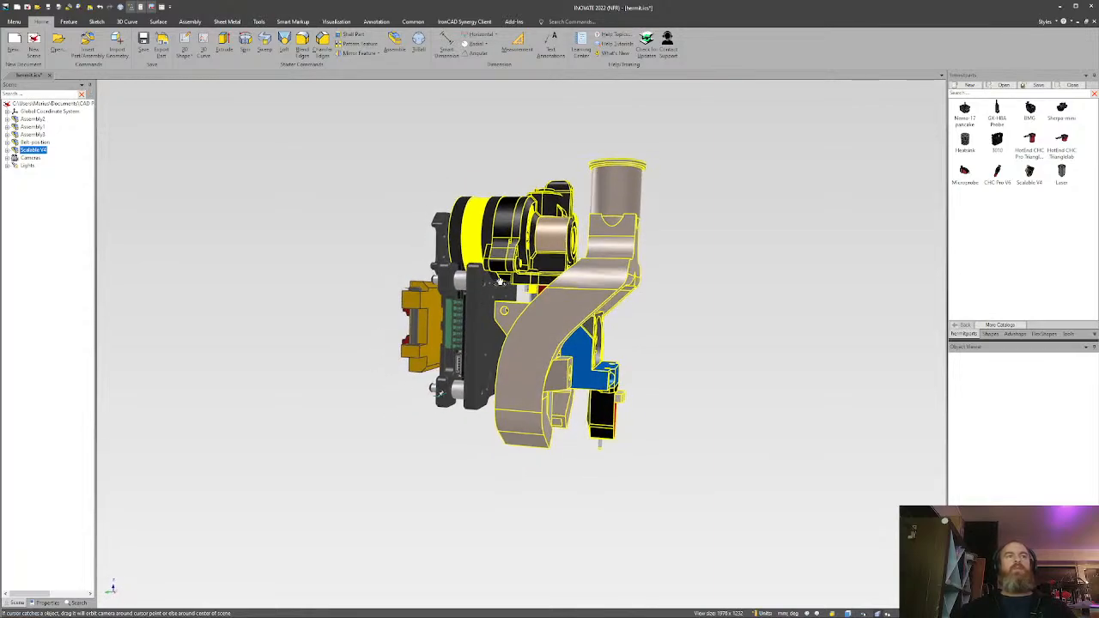
pyautogui.moveTo(493, 282); pyautogui.dragTo(379, 358, button='middle')
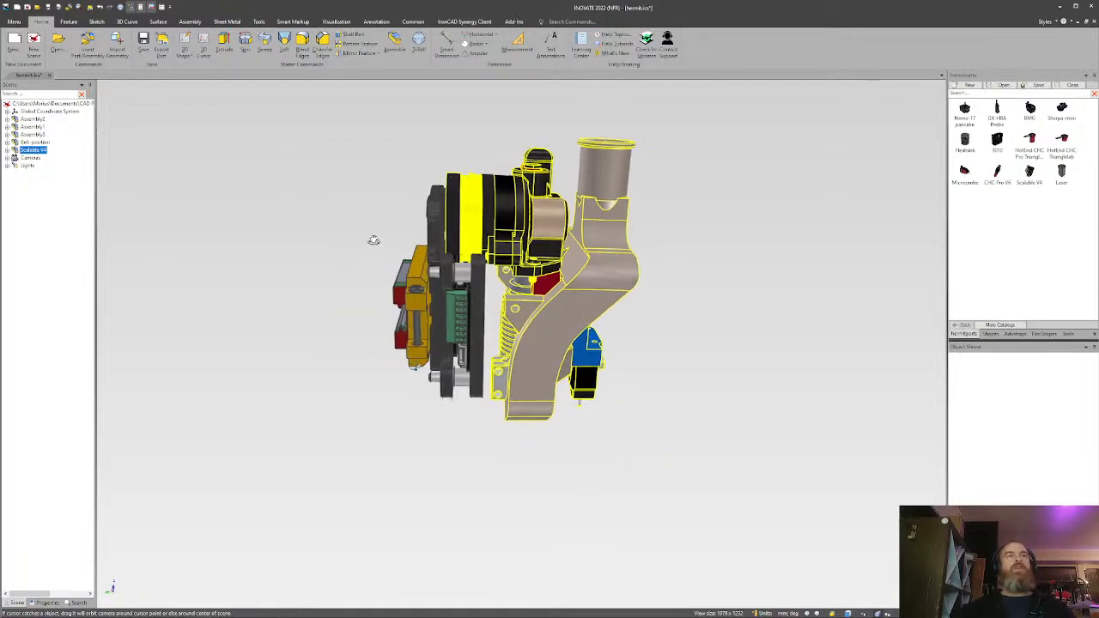
pyautogui.moveTo(374, 240); pyautogui.dragTo(369, 206, button='middle')
pyautogui.moveTo(380, 162); pyautogui.dragTo(490, 318, button='middle')
pyautogui.scroll(5, 491, 319)
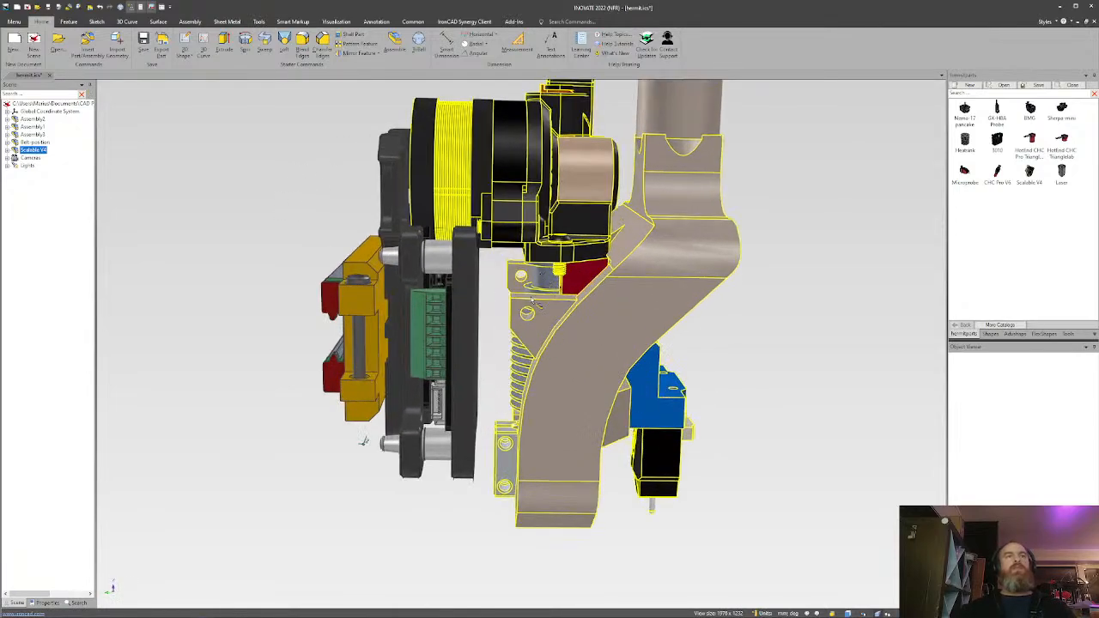
pyautogui.scroll(-3, 533, 302)
pyautogui.moveTo(414, 408); pyautogui.dragTo(370, 418, button='middle')
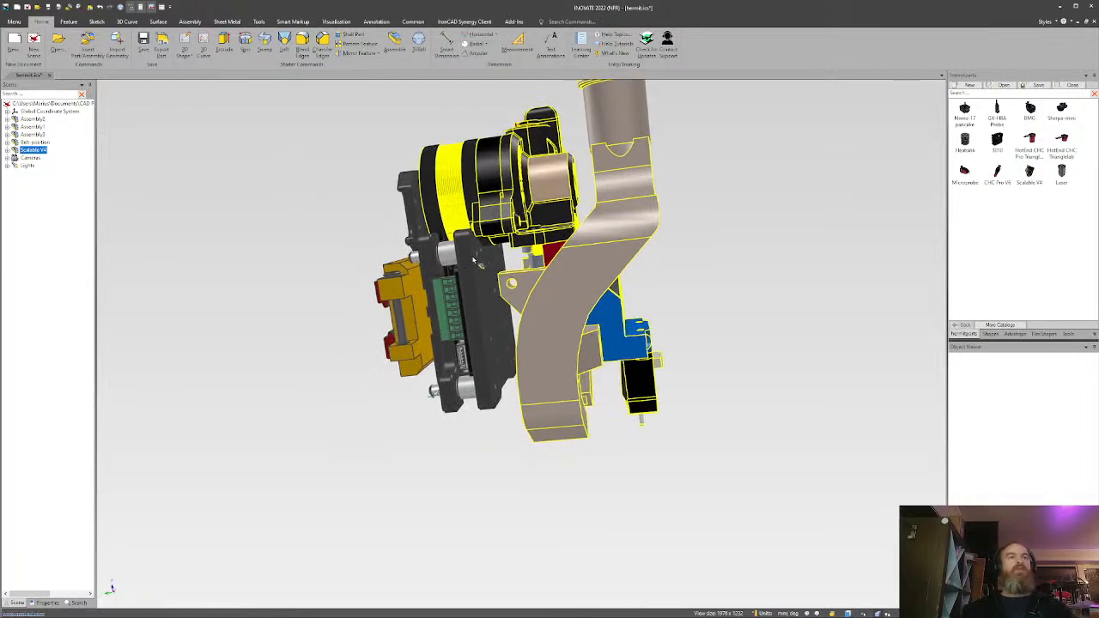
pyautogui.moveTo(487, 246); pyautogui.dragTo(491, 254, button='middle')
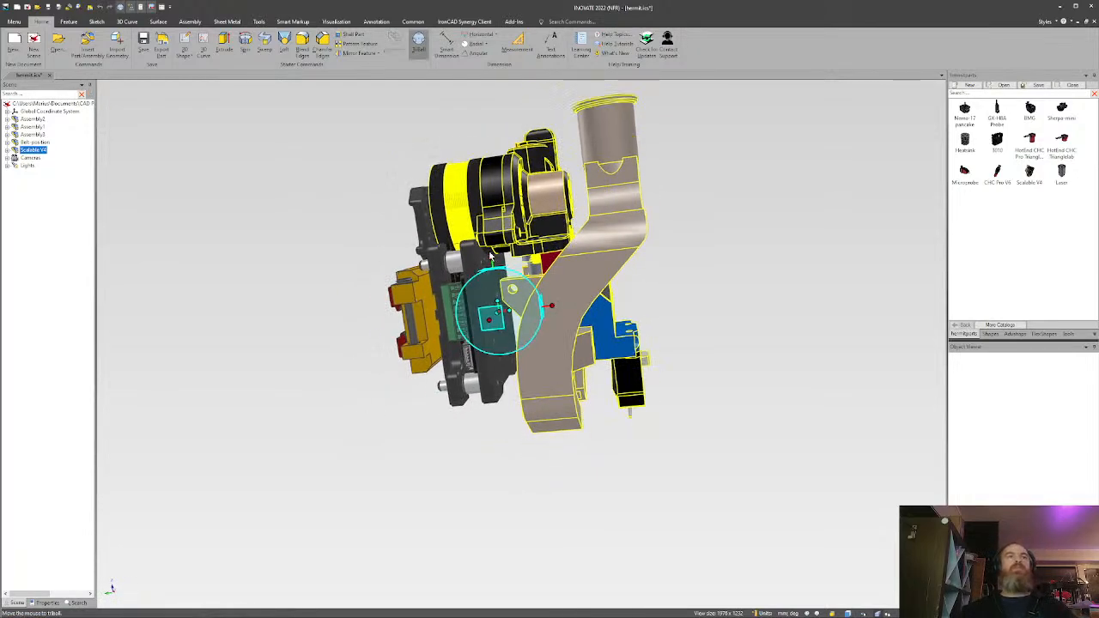
pyautogui.moveTo(492, 258); pyautogui.dragTo(489, 234)
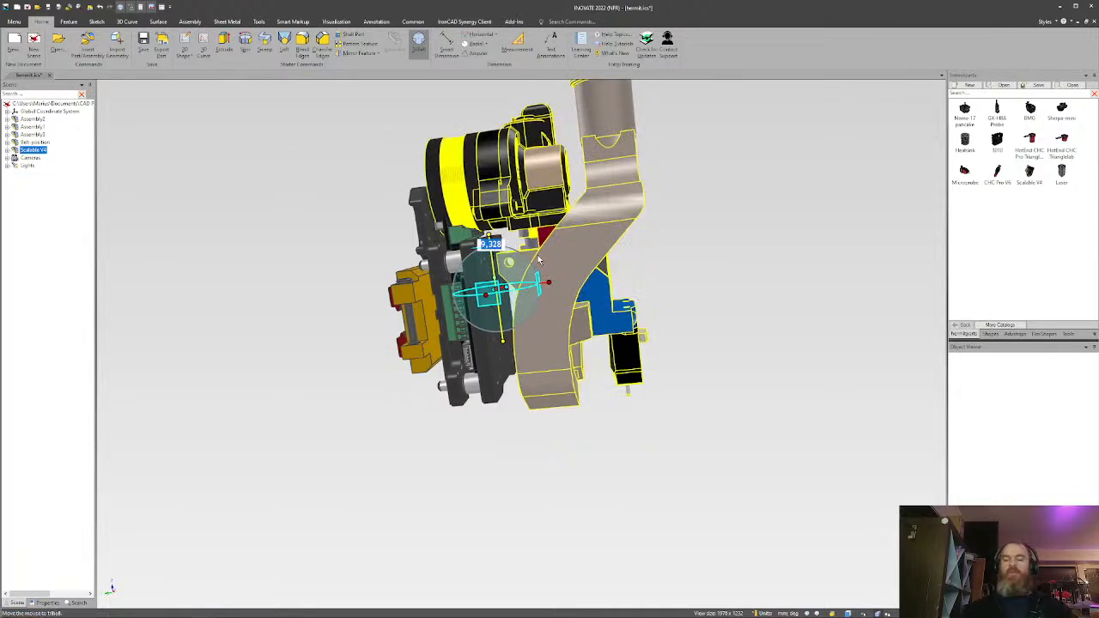
pyautogui.write('8')
pyautogui.press('Return')
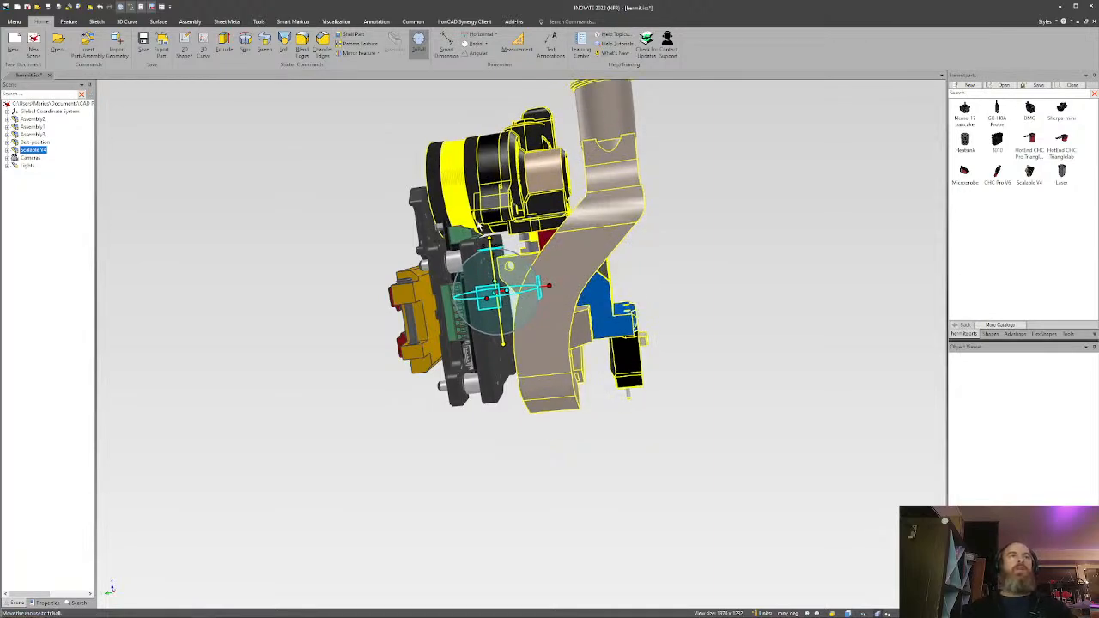
# Try raising the whole Scalable V4 toolhead a further 10.638 mm, then undo that move.
pyautogui.scroll(5, 500, 346)
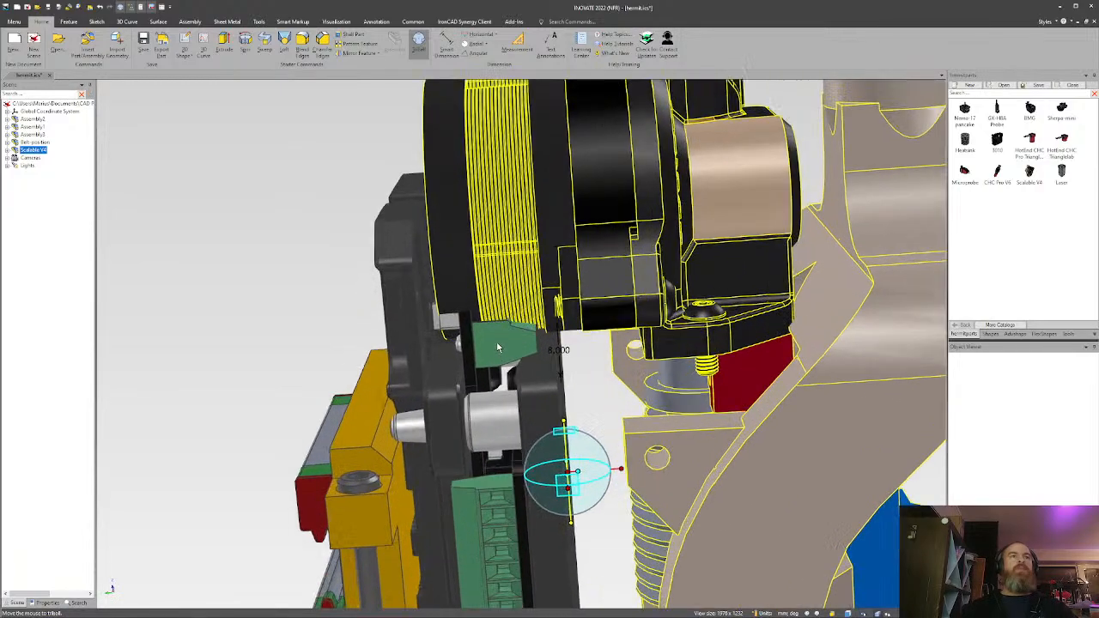
pyautogui.moveTo(498, 346); pyautogui.dragTo(487, 305, button='middle')
pyautogui.scroll(-6, 482, 313)
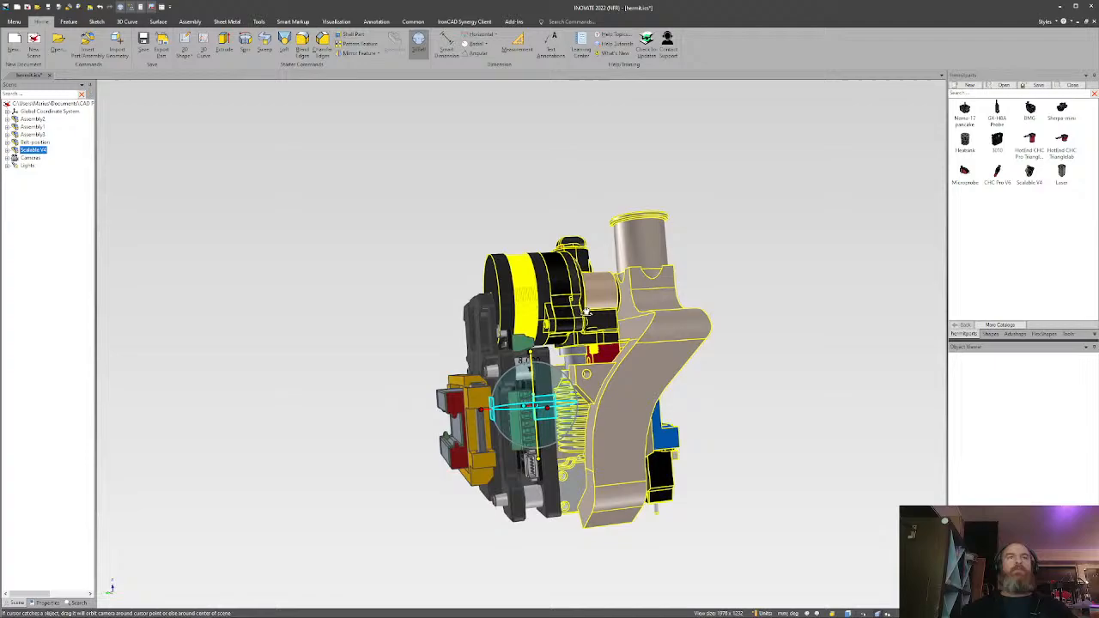
pyautogui.moveTo(586, 311); pyautogui.dragTo(539, 342, button='middle')
pyautogui.moveTo(628, 347); pyautogui.dragTo(561, 371, button='middle')
pyautogui.moveTo(554, 375)
pyautogui.mouseDown()
pyautogui.moveTo(559, 399)
pyautogui.moveTo(553, 378)
pyautogui.mouseUp()
pyautogui.moveTo(556, 391)
pyautogui.mouseDown(button='middle')
pyautogui.moveTo(547, 420)
pyautogui.moveTo(554, 403)
pyautogui.mouseUp(button='middle')
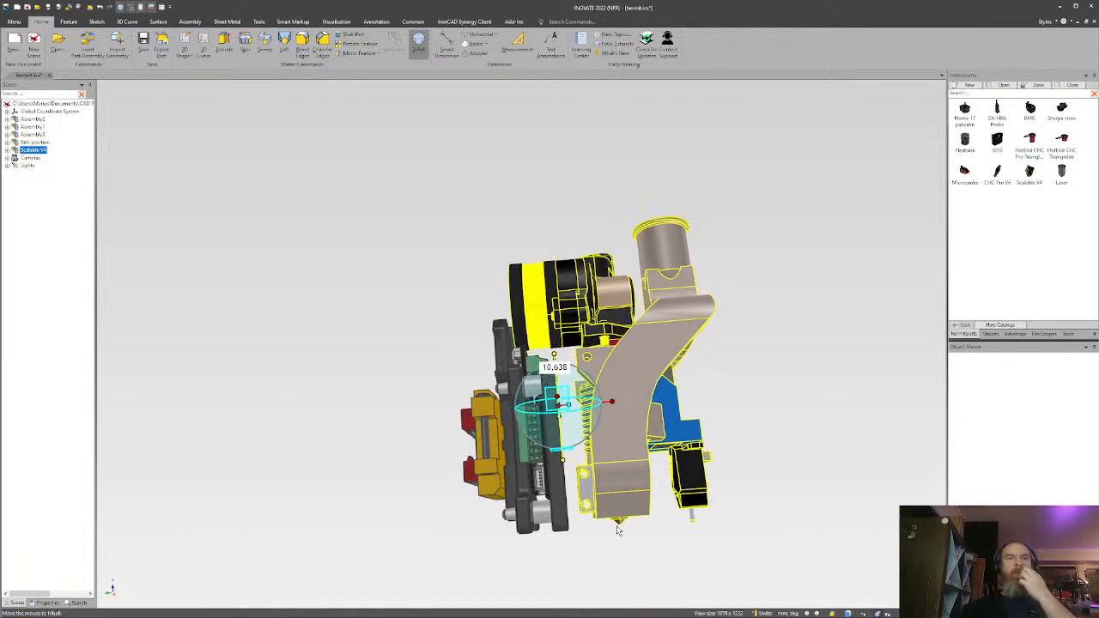
pyautogui.moveTo(625, 487); pyautogui.dragTo(583, 399, button='middle')
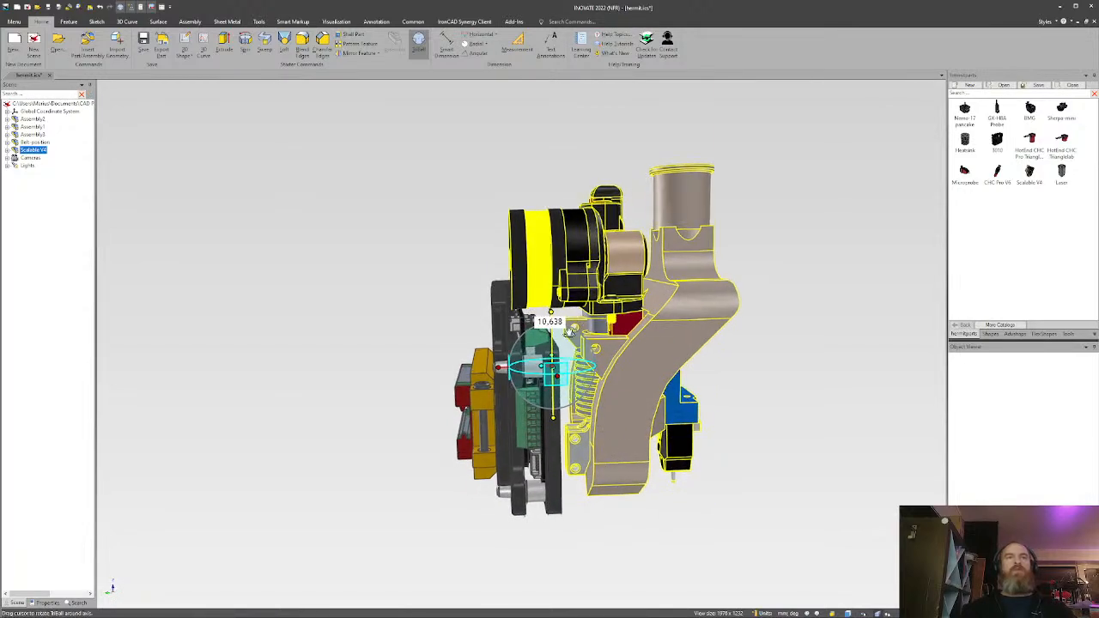
pyautogui.hotkey('ctrl', 'z')
# Raise only the extruder with its motor well above the hotend and carriage using TriBall.
pyautogui.moveTo(574, 402); pyautogui.dragTo(609, 425, button='middle')
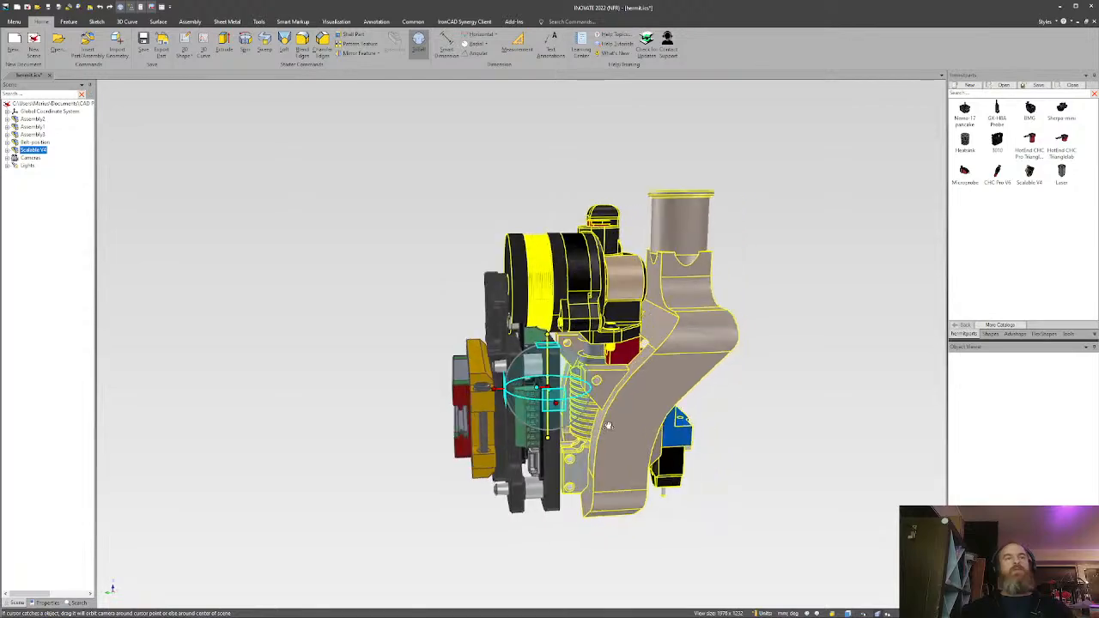
pyautogui.click(791, 435)
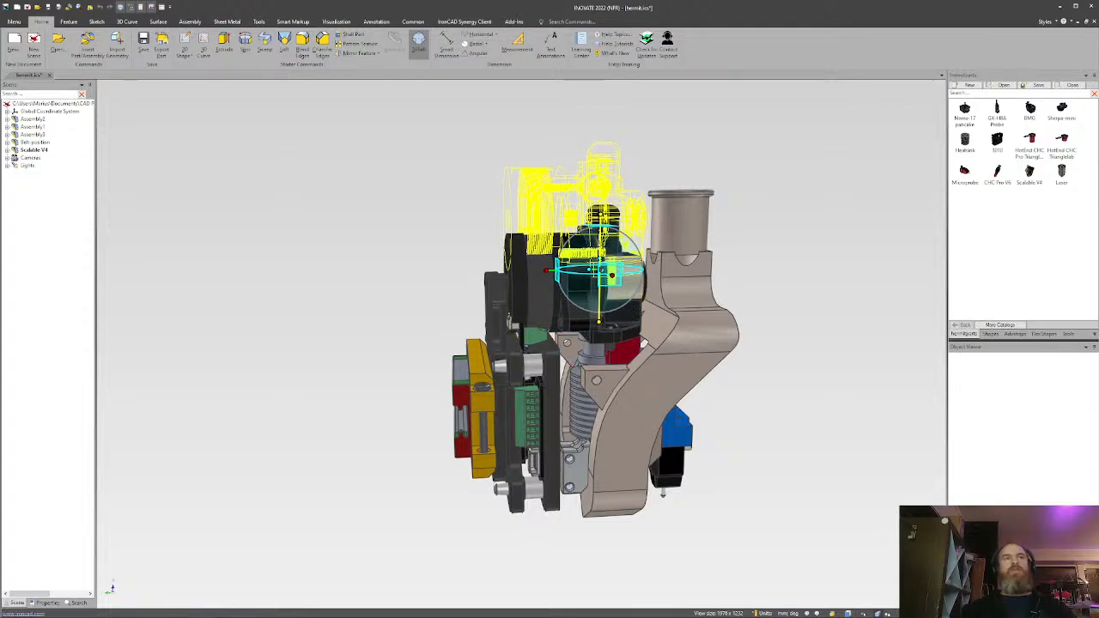
pyautogui.moveTo(601, 214); pyautogui.dragTo(601, 213)
pyautogui.moveTo(617, 366); pyautogui.dragTo(763, 328, button='middle')
pyautogui.moveTo(697, 346); pyautogui.dragTo(592, 359, button='middle')
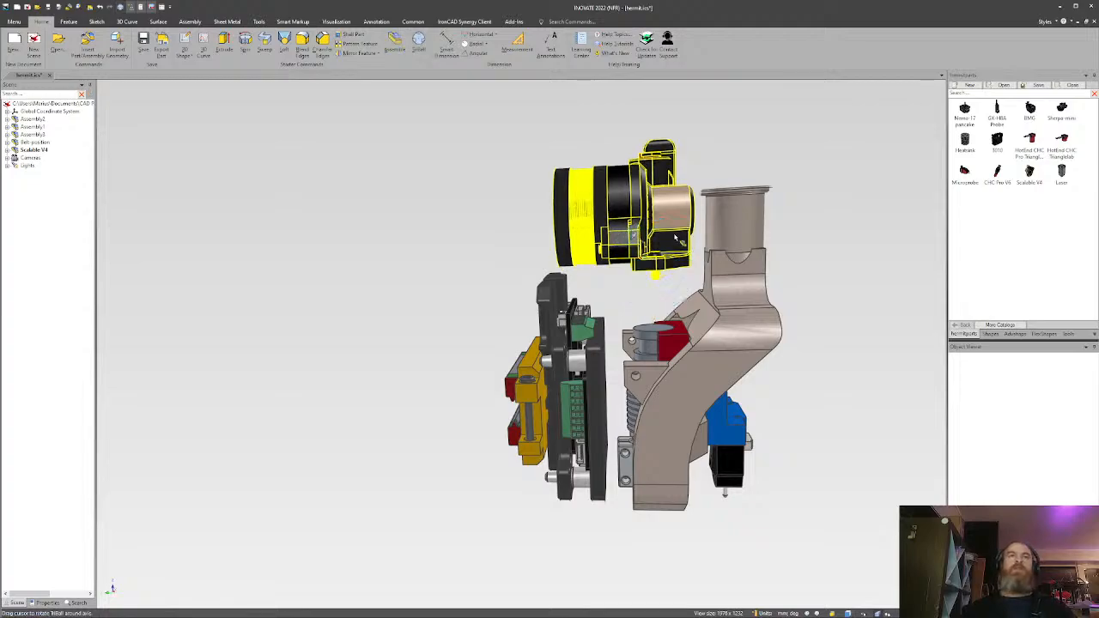
pyautogui.moveTo(704, 292); pyautogui.dragTo(726, 324, button='middle')
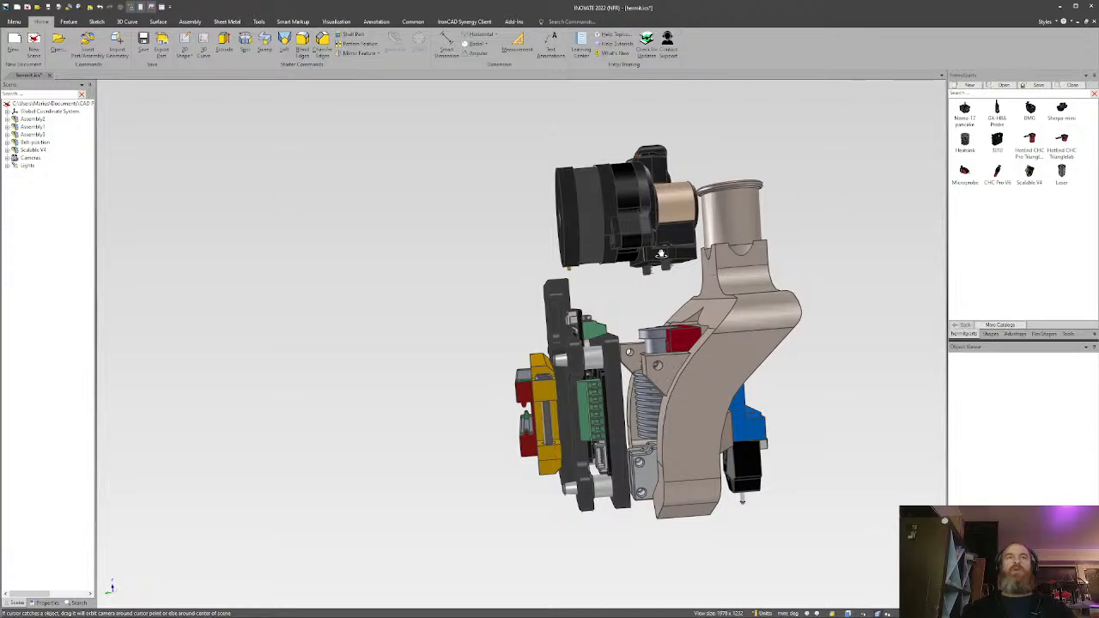
pyautogui.moveTo(661, 254); pyautogui.dragTo(629, 266, button='middle')
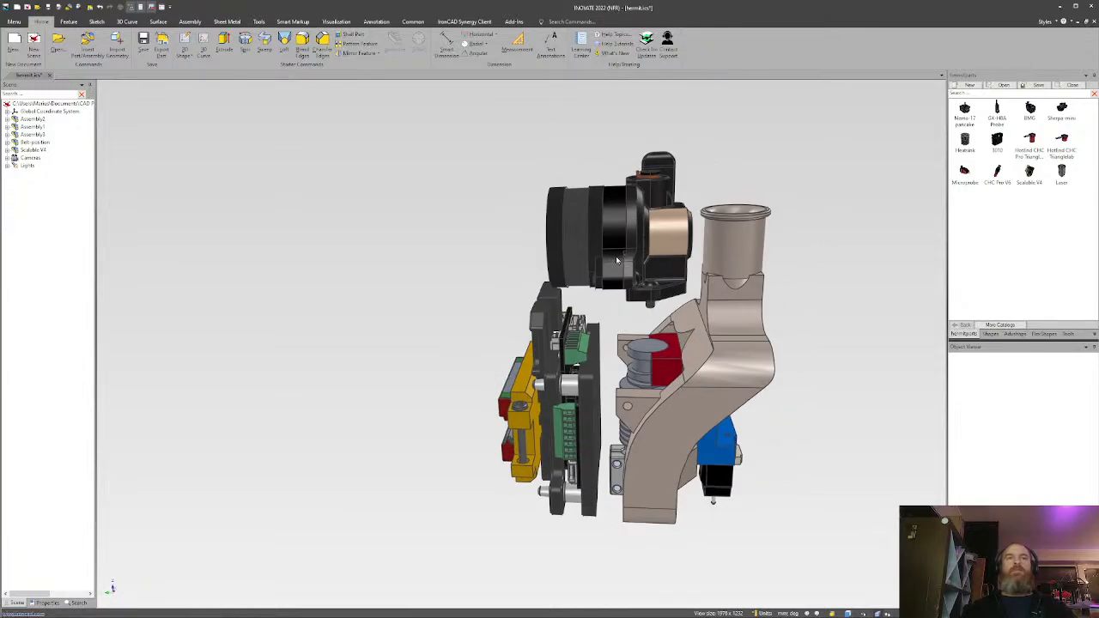
# Shift the whole Scalable V4 toolhead 8 mm horizontally toward the carriage with TriBall and deselect it.
pyautogui.moveTo(616, 260); pyautogui.dragTo(613, 369, button='middle')
pyautogui.click(620, 353)
pyautogui.press('F10')
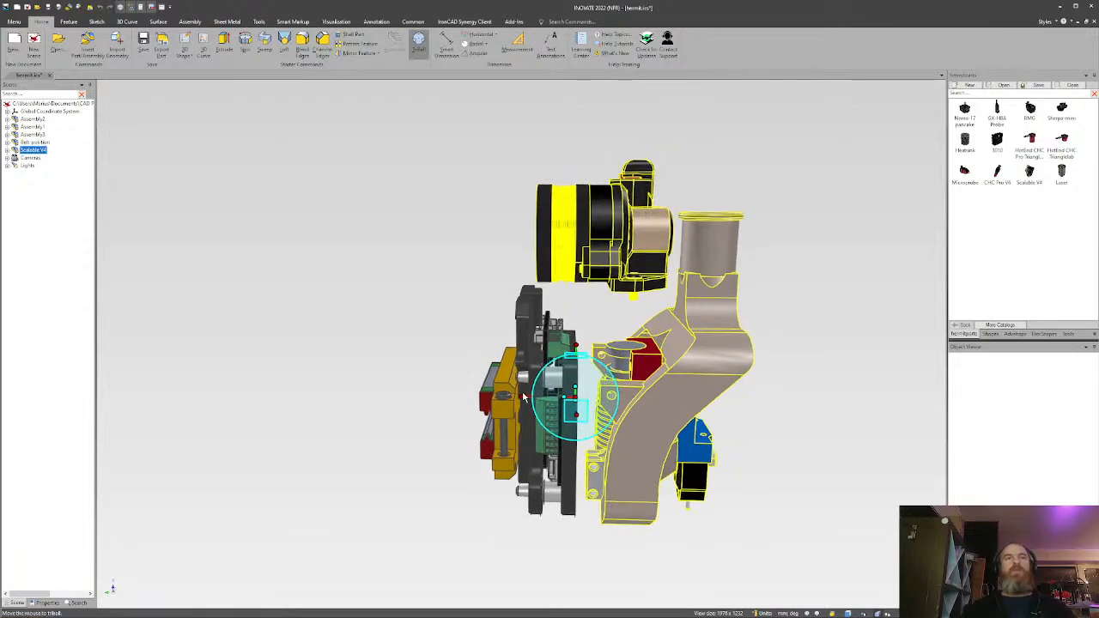
pyautogui.moveTo(525, 395); pyautogui.dragTo(505, 394)
pyautogui.scroll(6, 531, 329)
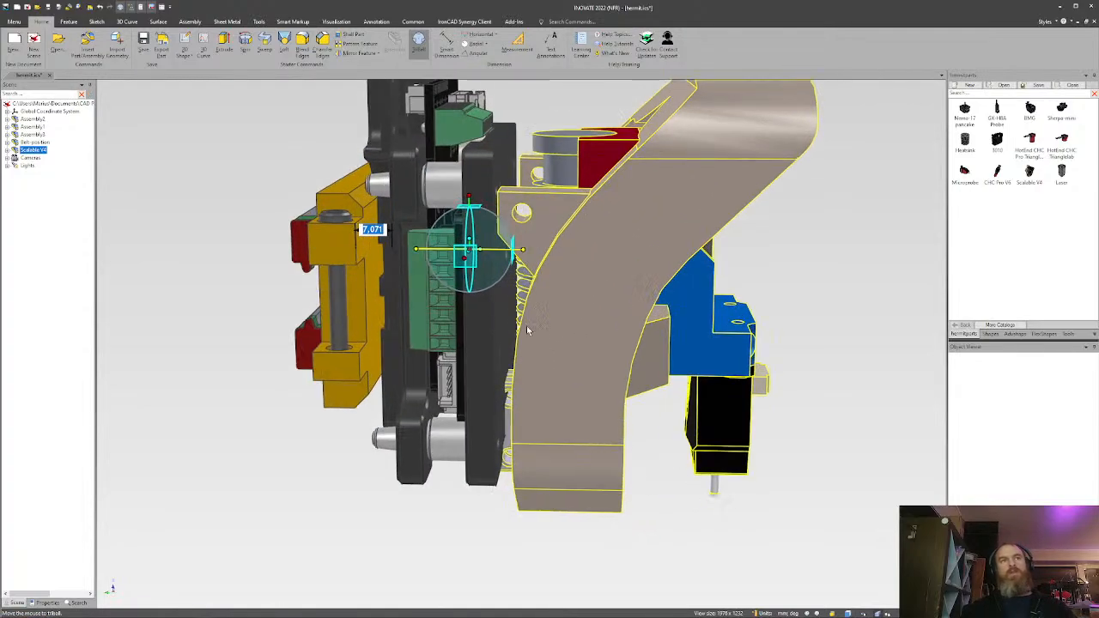
pyautogui.moveTo(531, 329); pyautogui.dragTo(511, 304, button='middle')
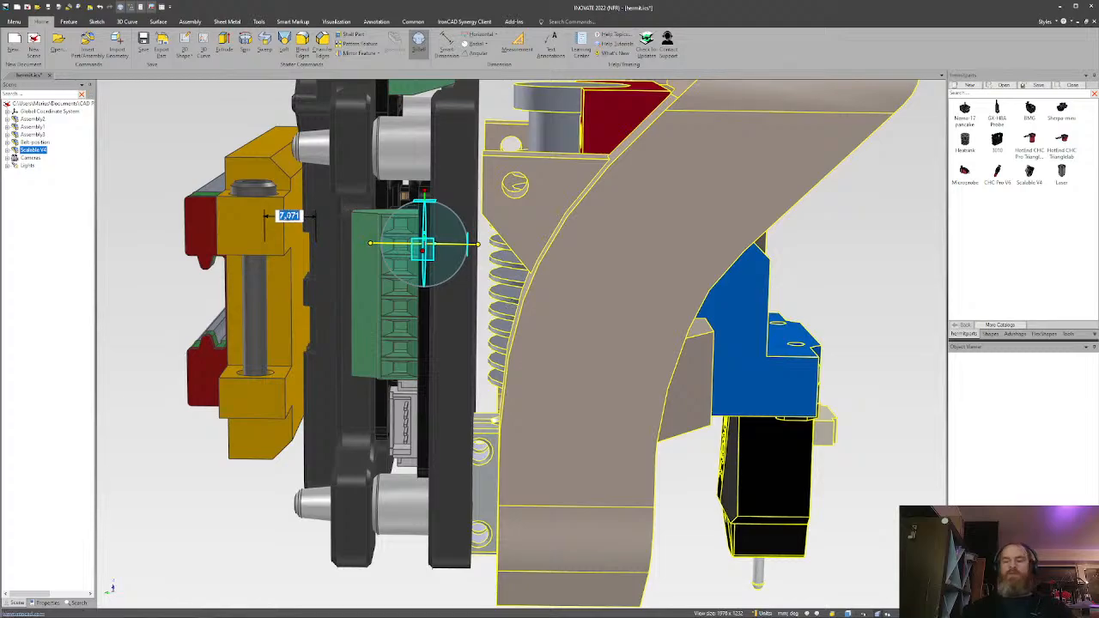
pyautogui.write('8')
pyautogui.press('Return')
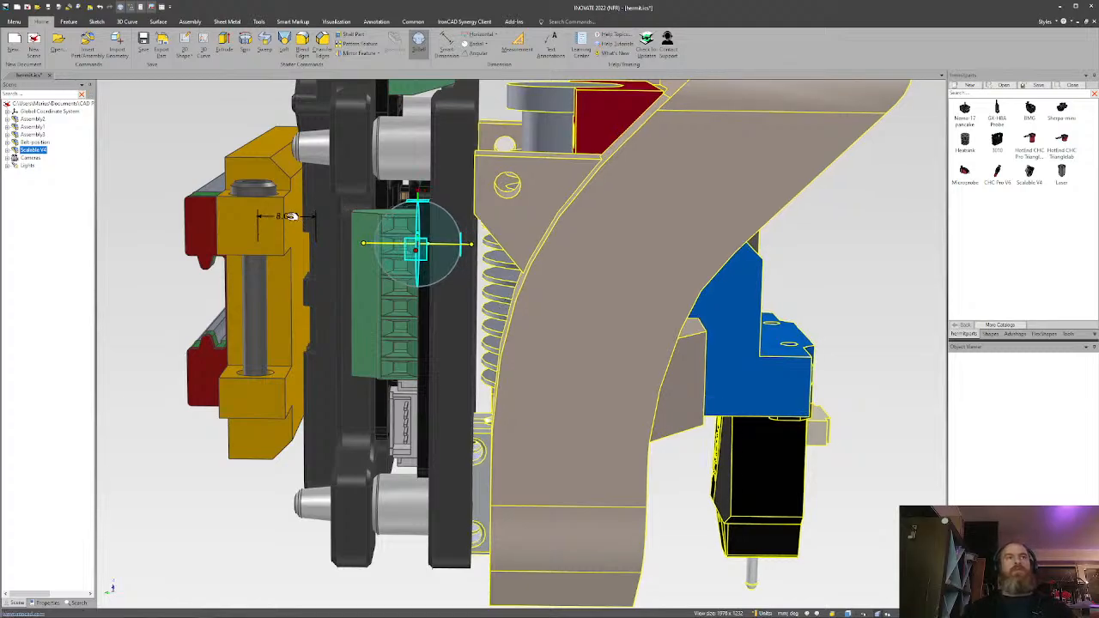
pyautogui.press('F10')
pyautogui.click(137, 291)
# Delete the Volcano heater block from beneath the toolhead's heatsink.
pyautogui.scroll(-3, 522, 342)
pyautogui.moveTo(522, 342); pyautogui.dragTo(554, 255, button='middle')
pyautogui.scroll(4, 507, 451)
pyautogui.moveTo(514, 496); pyautogui.dragTo(507, 343, button='middle')
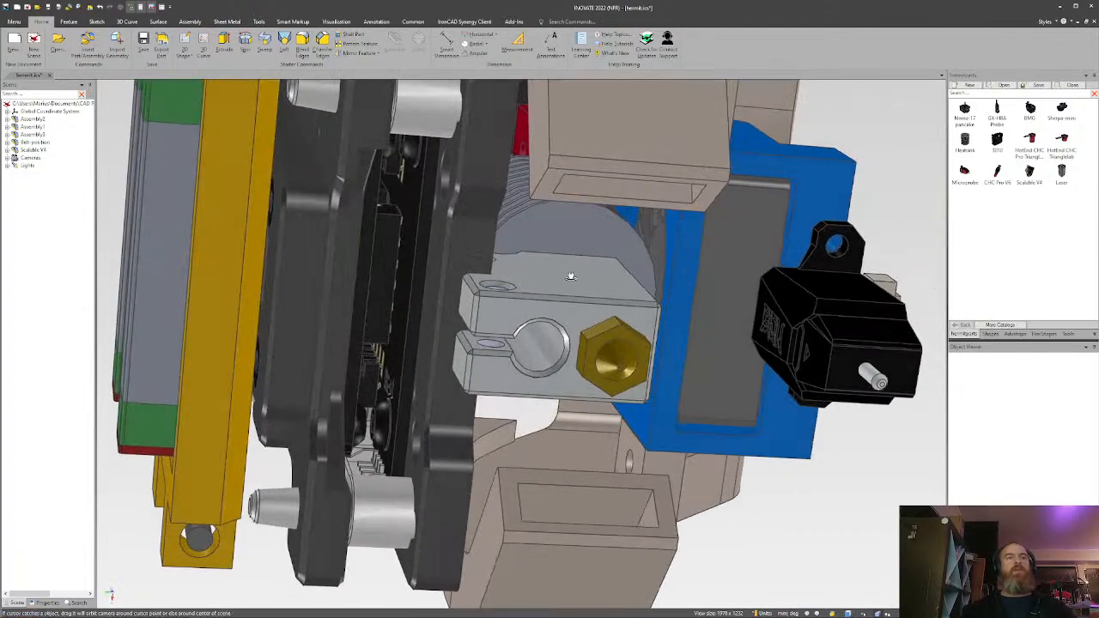
pyautogui.click(530, 297)
pyautogui.click(530, 297)
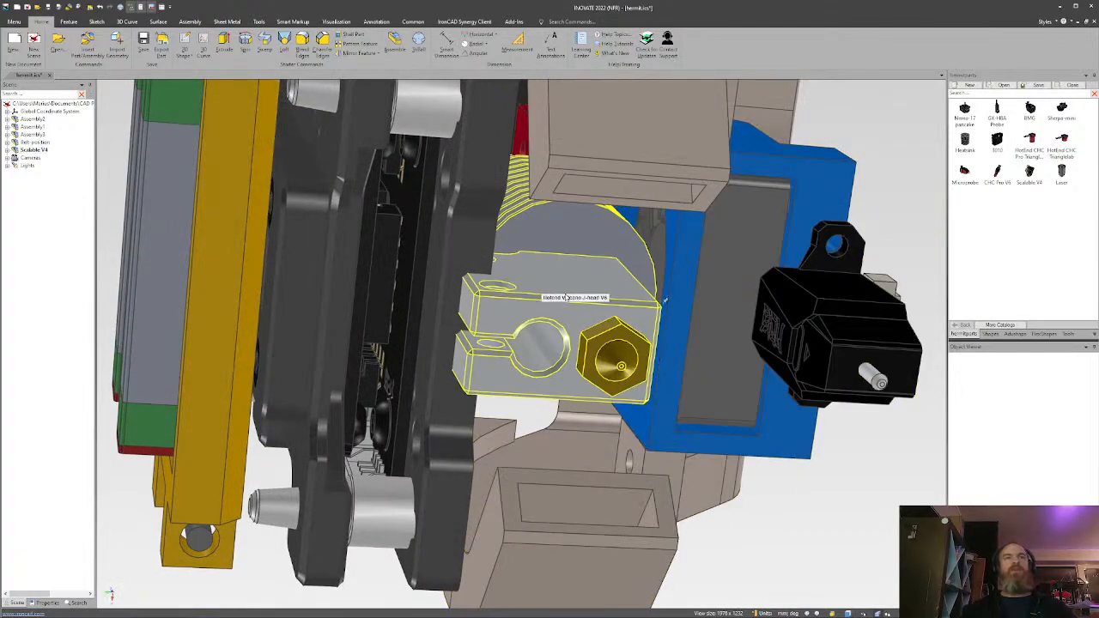
pyautogui.scroll(-5, 532, 305)
pyautogui.moveTo(536, 316); pyautogui.dragTo(517, 356, button='middle')
pyautogui.press('Delete')
pyautogui.moveTo(576, 293); pyautogui.dragTo(589, 280, button='middle')
pyautogui.scroll(-1, 589, 280)
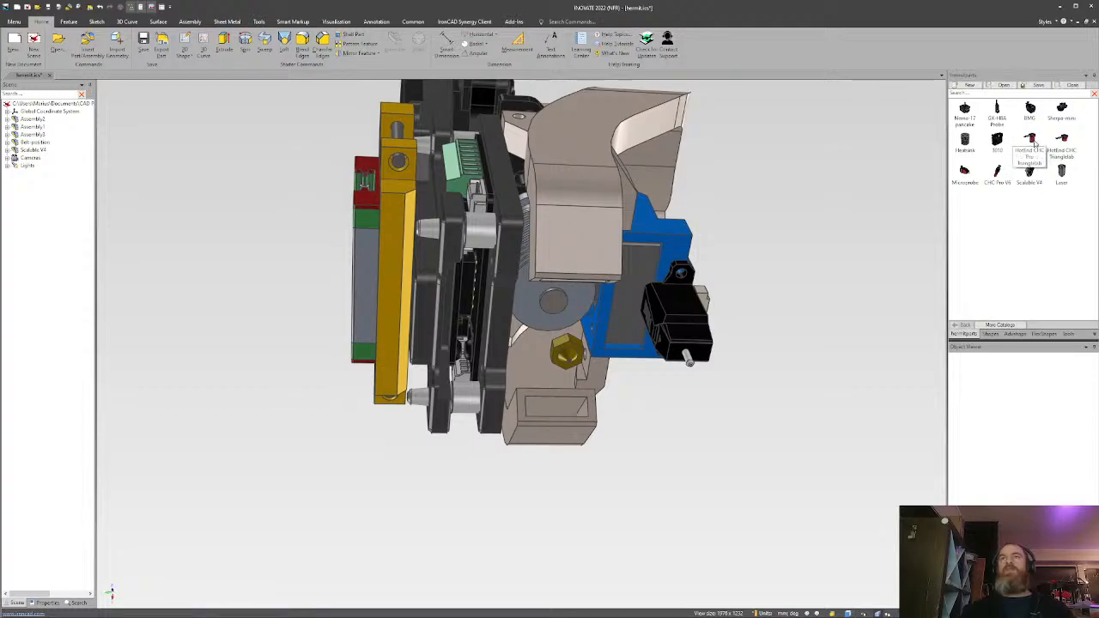
# Insert the HotEnd CHC Pro Trianglelab from the parts catalog and centre its TriBall on the round bore at the heater's upper end.
pyautogui.moveTo(868, 305); pyautogui.dragTo(795, 323)
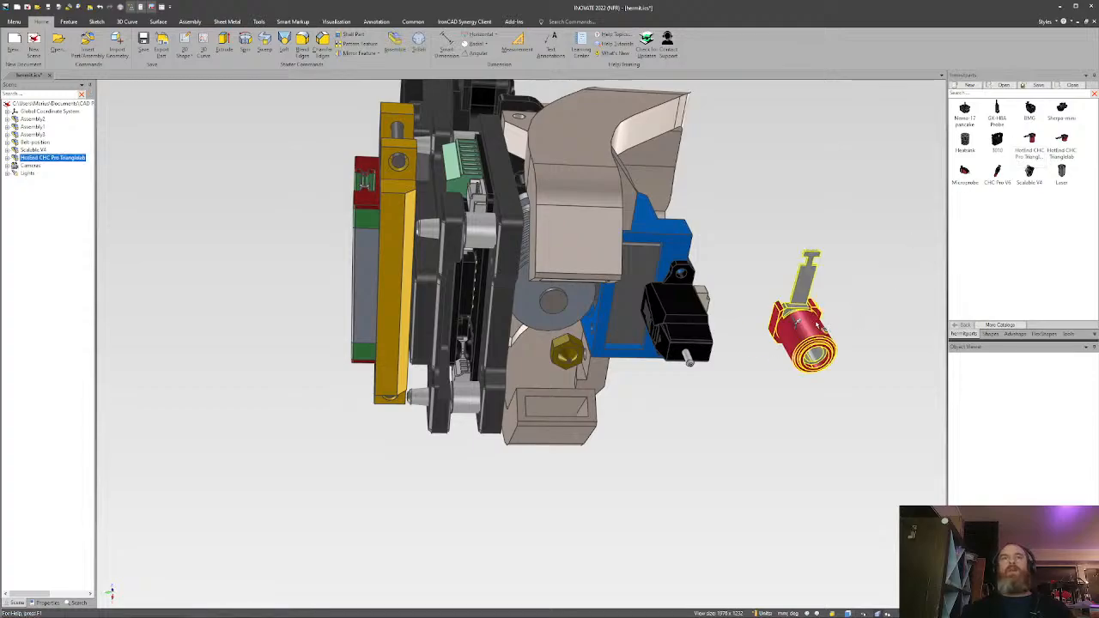
pyautogui.press('F10')
pyautogui.moveTo(798, 329); pyautogui.dragTo(754, 319, button='middle')
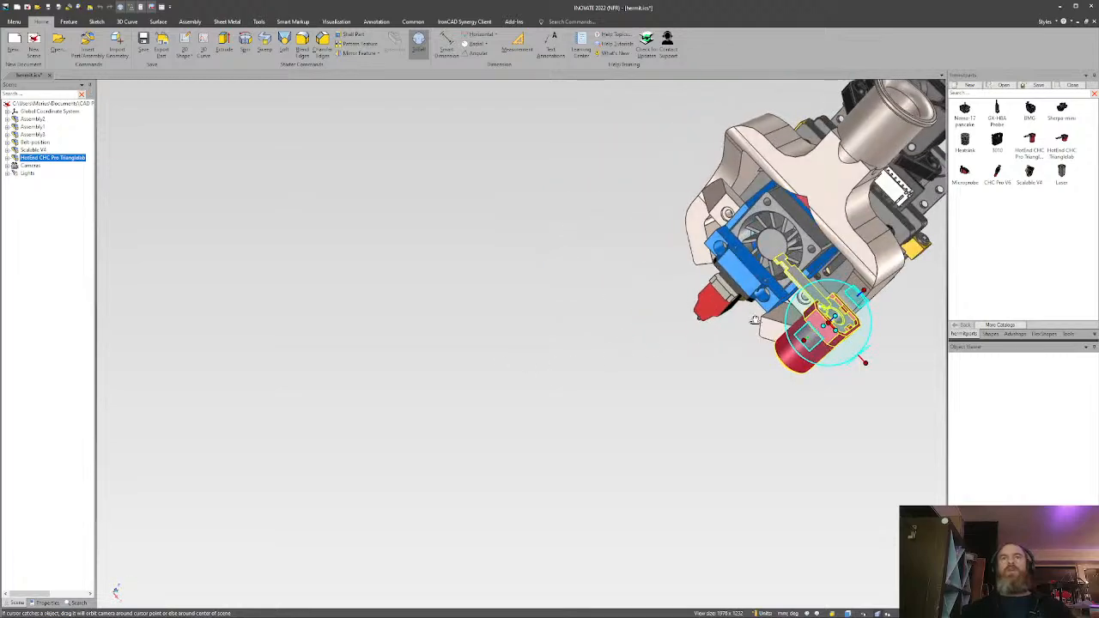
pyautogui.rightClick(831, 324)
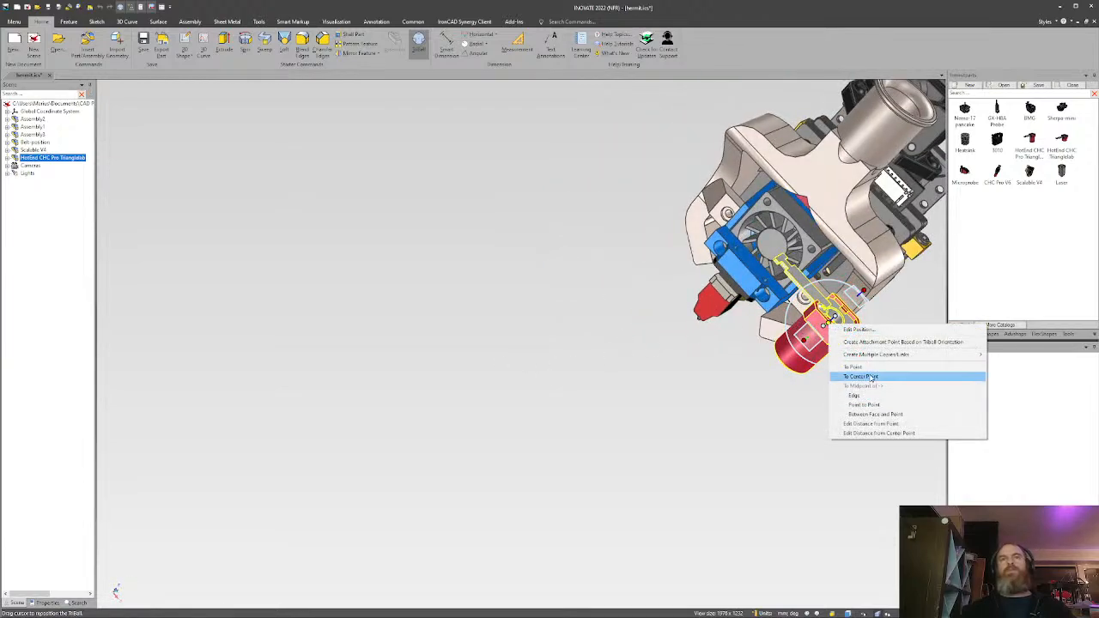
pyautogui.click(867, 404)
pyautogui.scroll(10, 861, 363)
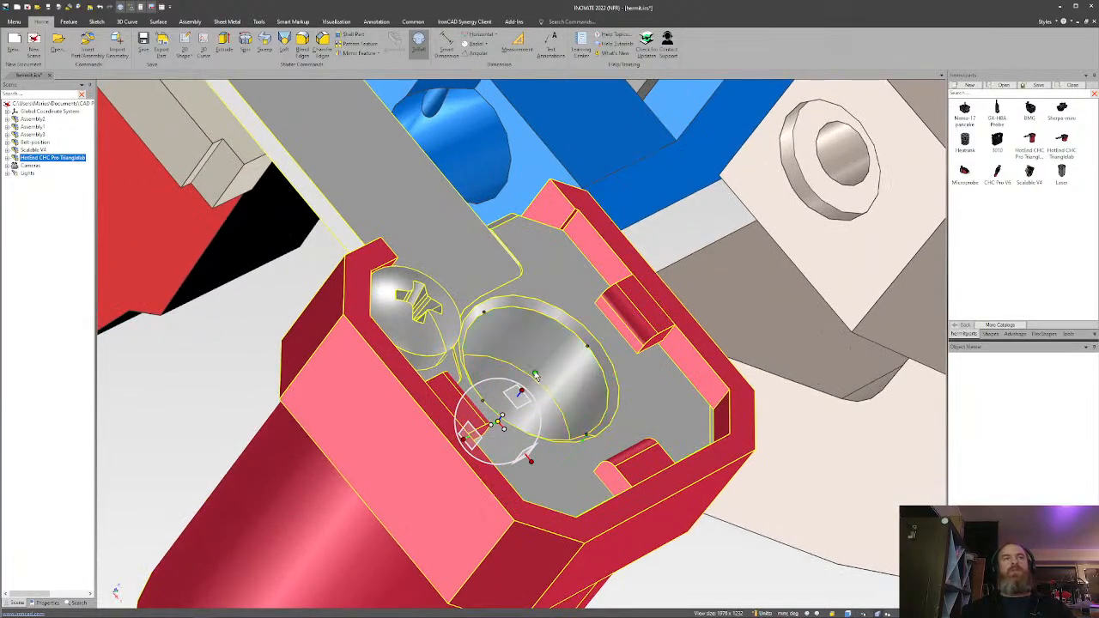
pyautogui.scroll(-8, 535, 374)
pyautogui.moveTo(485, 419); pyautogui.dragTo(456, 410, button='middle')
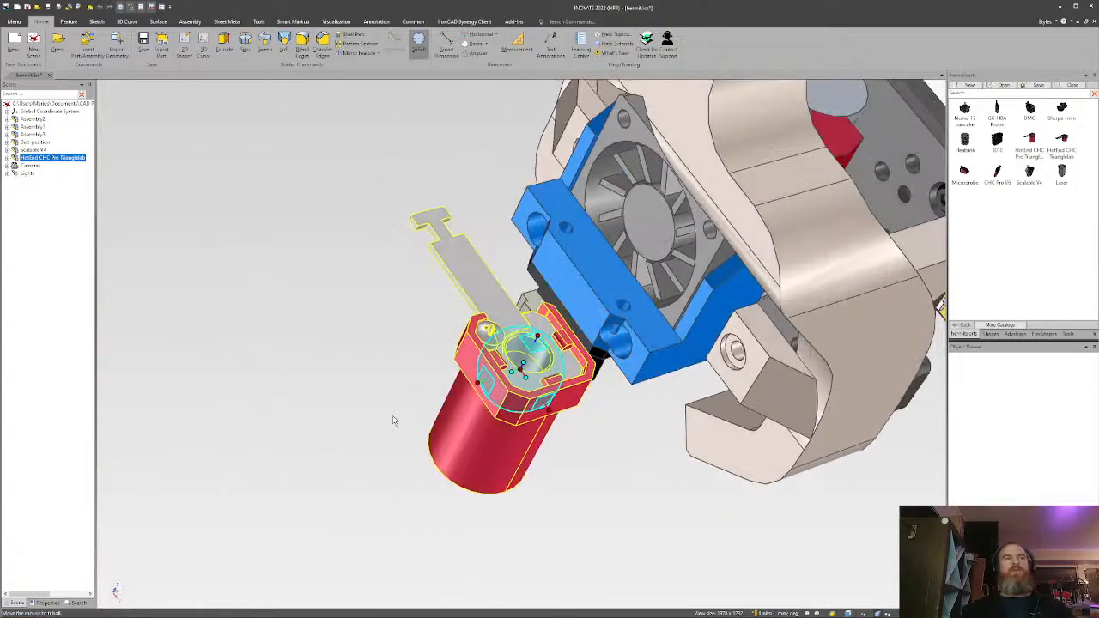
pyautogui.rightClick(519, 370)
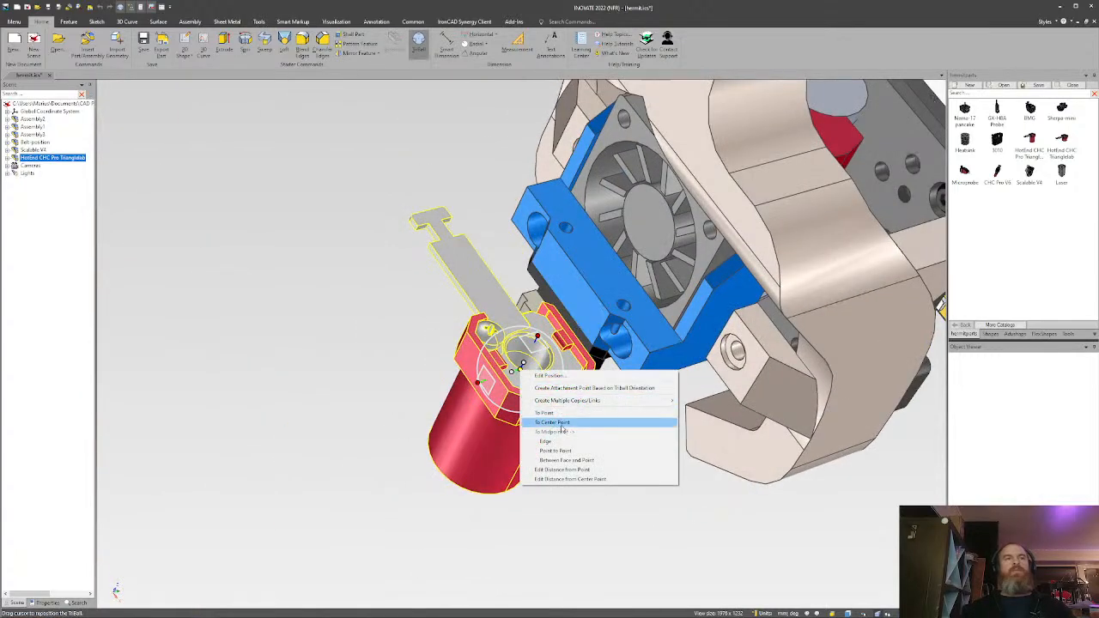
pyautogui.click(562, 422)
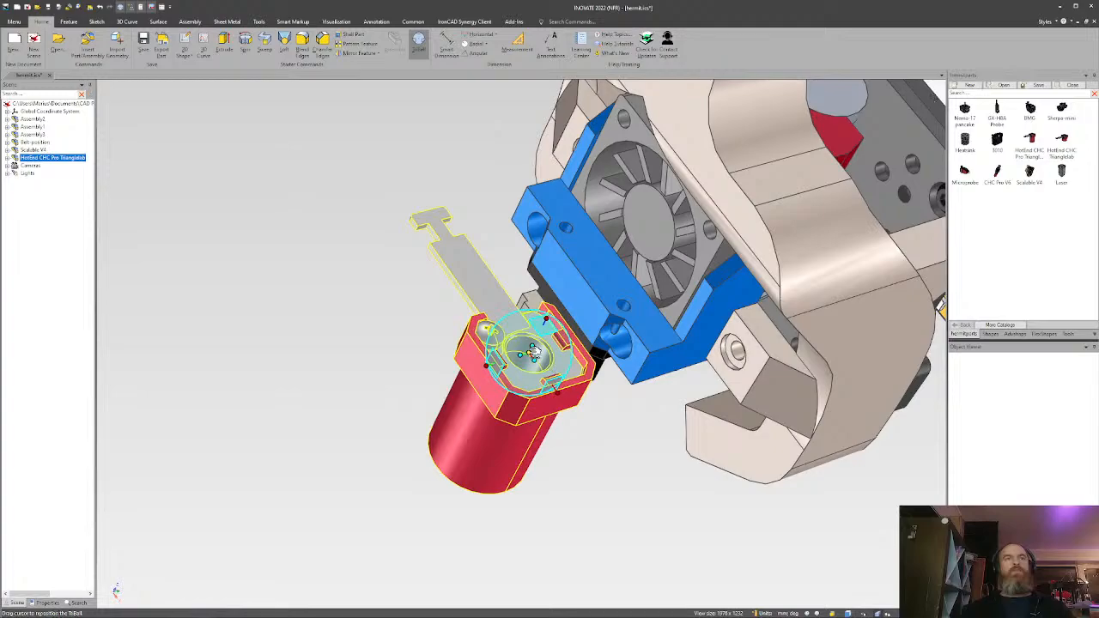
# Move the CHC Pro hotend to the centre point of the round bore in the heatsink's underside with TriBall and deselect it.
pyautogui.rightClick(533, 353)
pyautogui.click(584, 404)
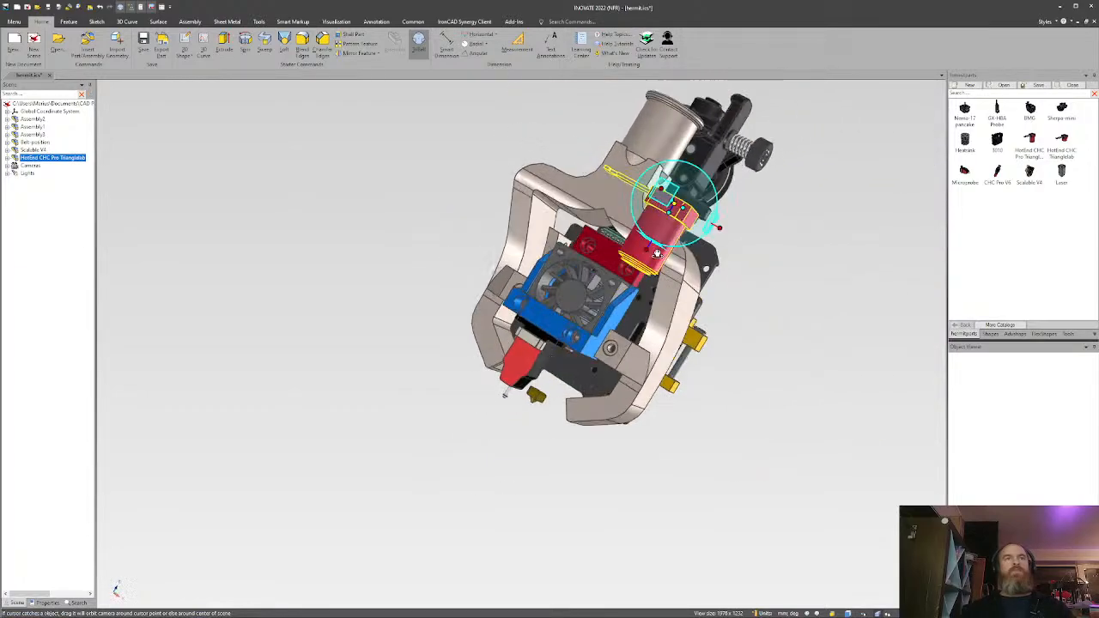
pyautogui.moveTo(656, 253); pyautogui.dragTo(552, 373, button='middle')
pyautogui.scroll(5, 515, 375)
pyautogui.moveTo(458, 400); pyautogui.dragTo(497, 391, button='middle')
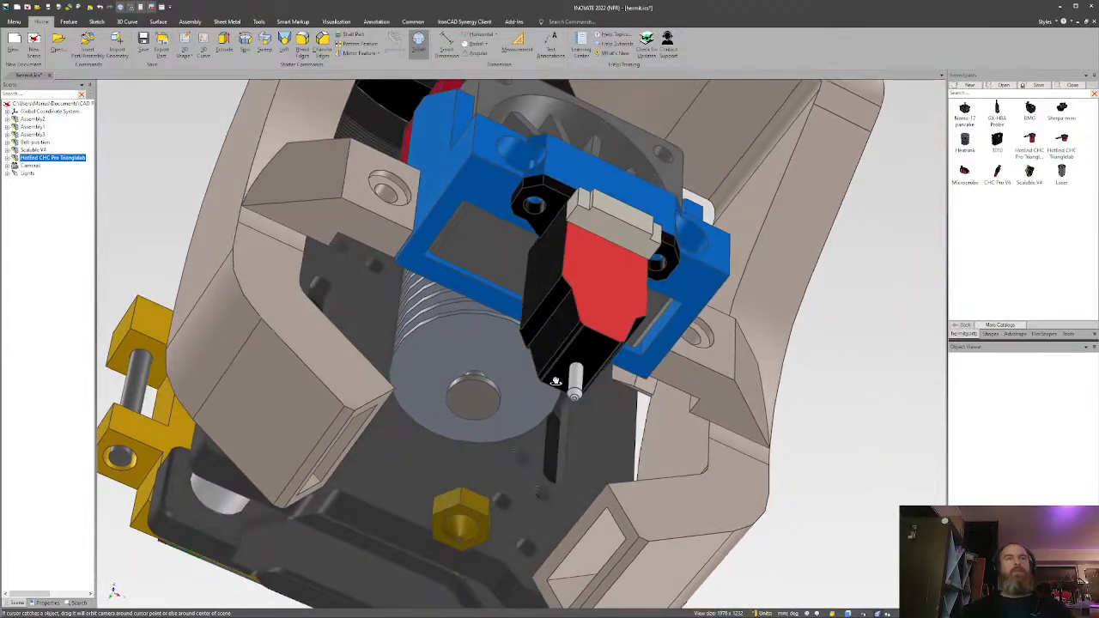
pyautogui.click(481, 388)
pyautogui.moveTo(483, 383); pyautogui.dragTo(427, 485, button='middle')
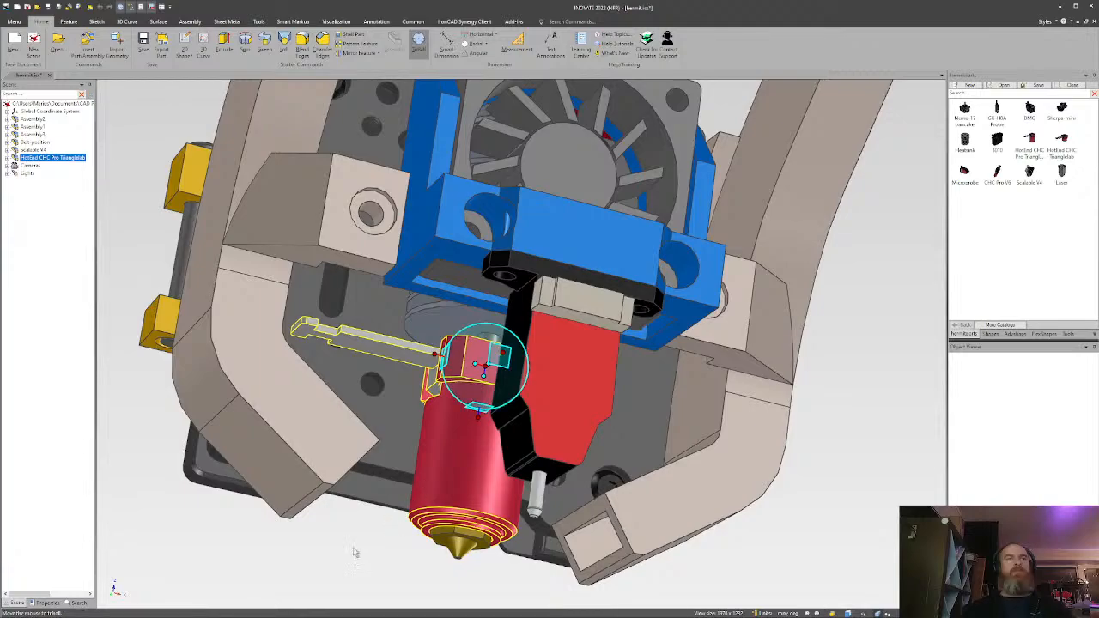
pyautogui.scroll(-5, 461, 423)
pyautogui.click(446, 461)
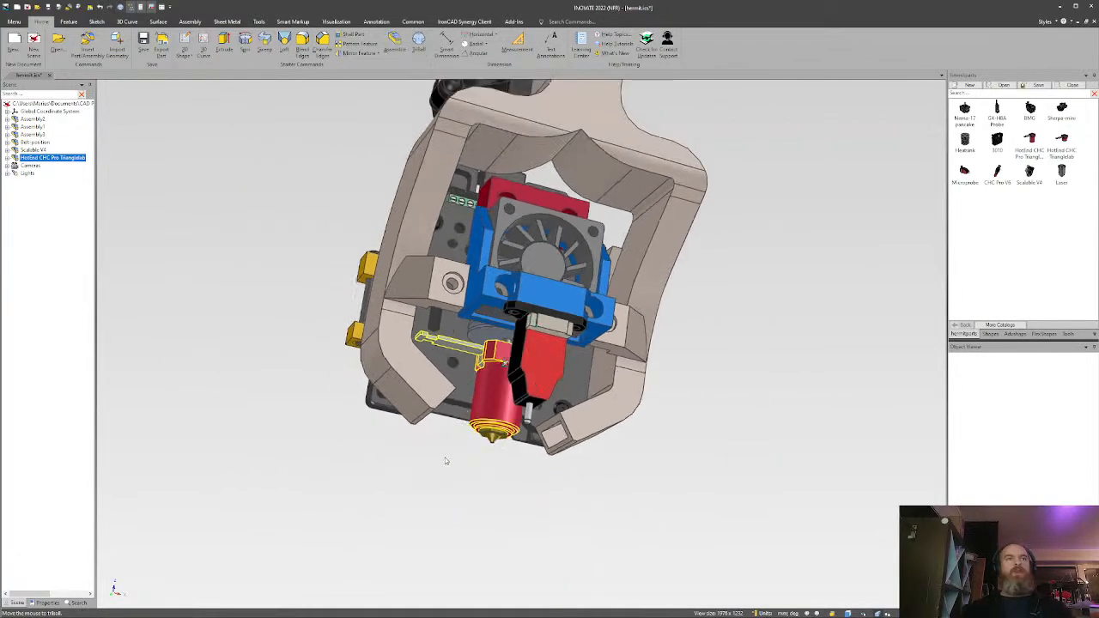
pyautogui.click(446, 461)
pyautogui.moveTo(505, 397); pyautogui.dragTo(607, 411, button='middle')
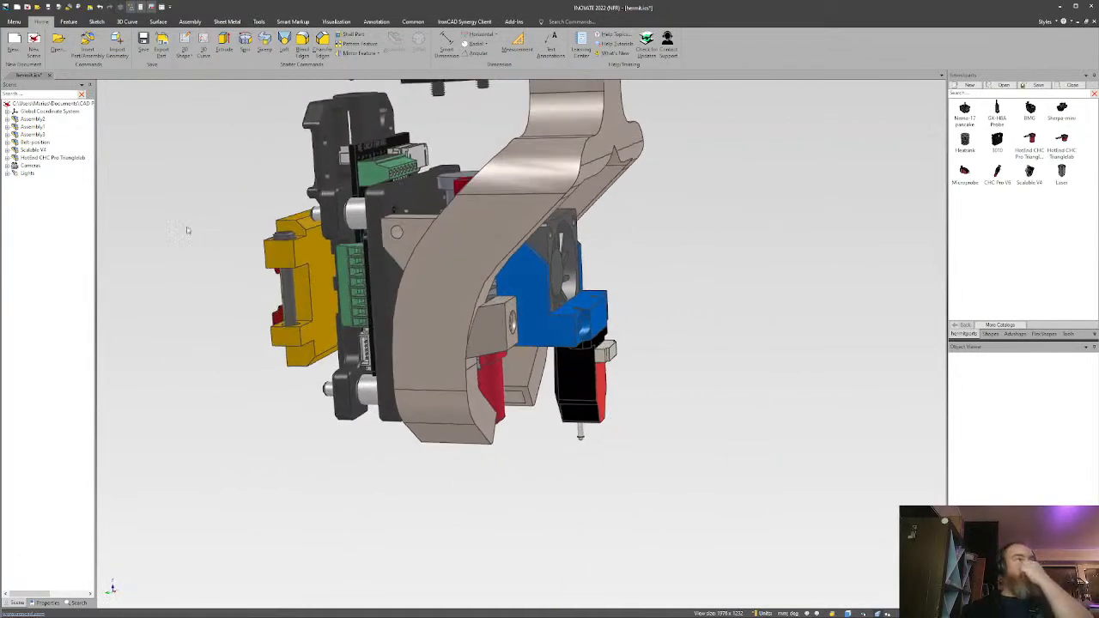
pyautogui.click(44, 158)
pyautogui.click(45, 158)
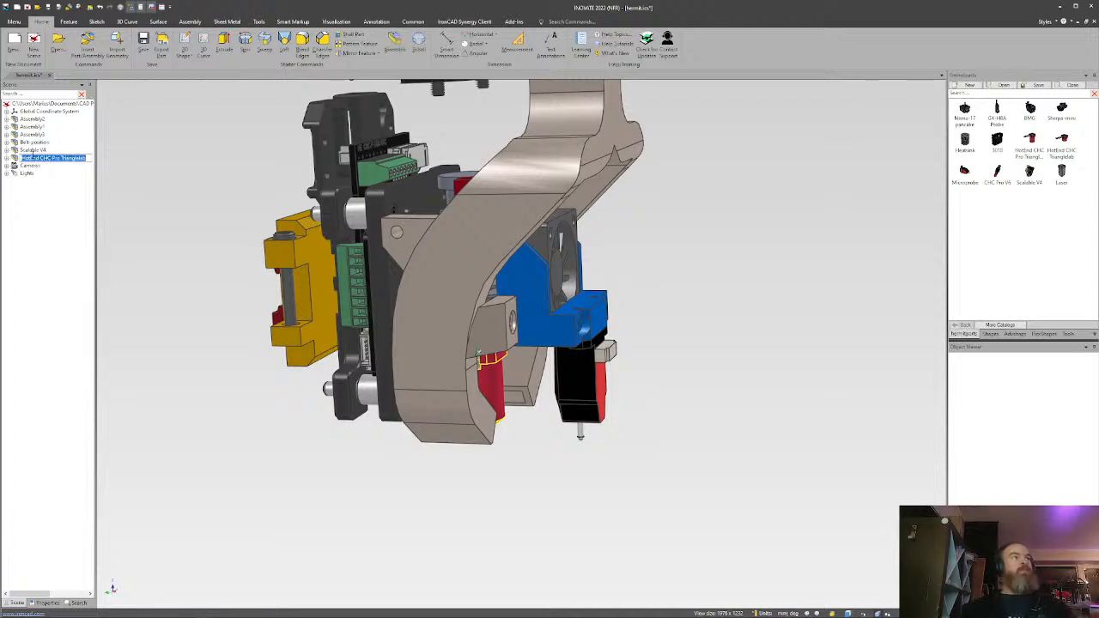
pyautogui.click(32, 150)
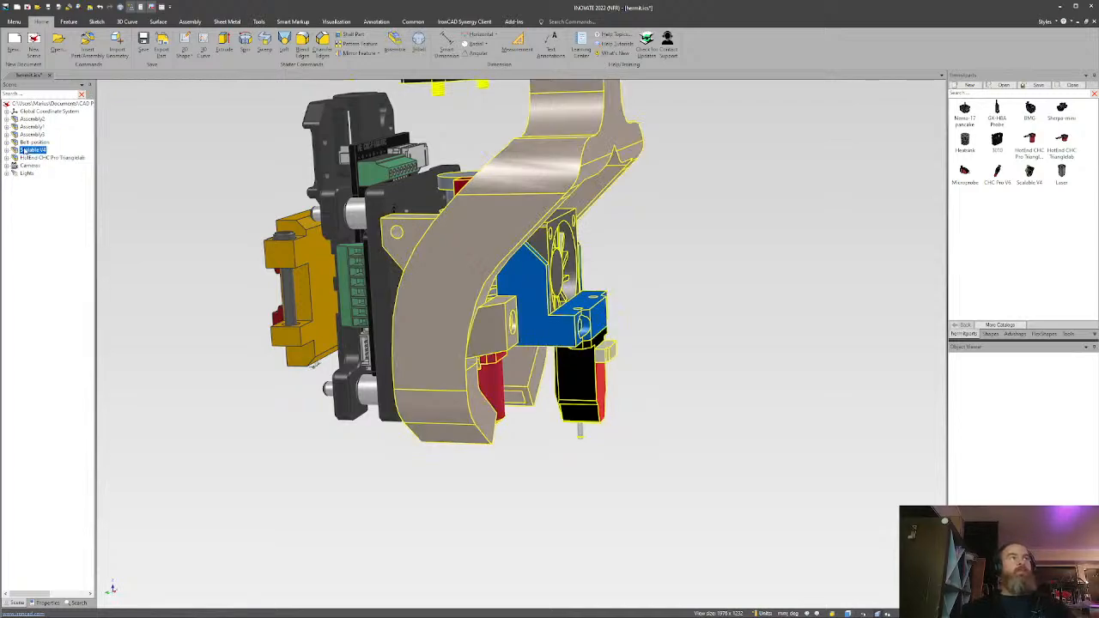
pyautogui.click(7, 150)
pyautogui.click(7, 150)
pyautogui.click(178, 220)
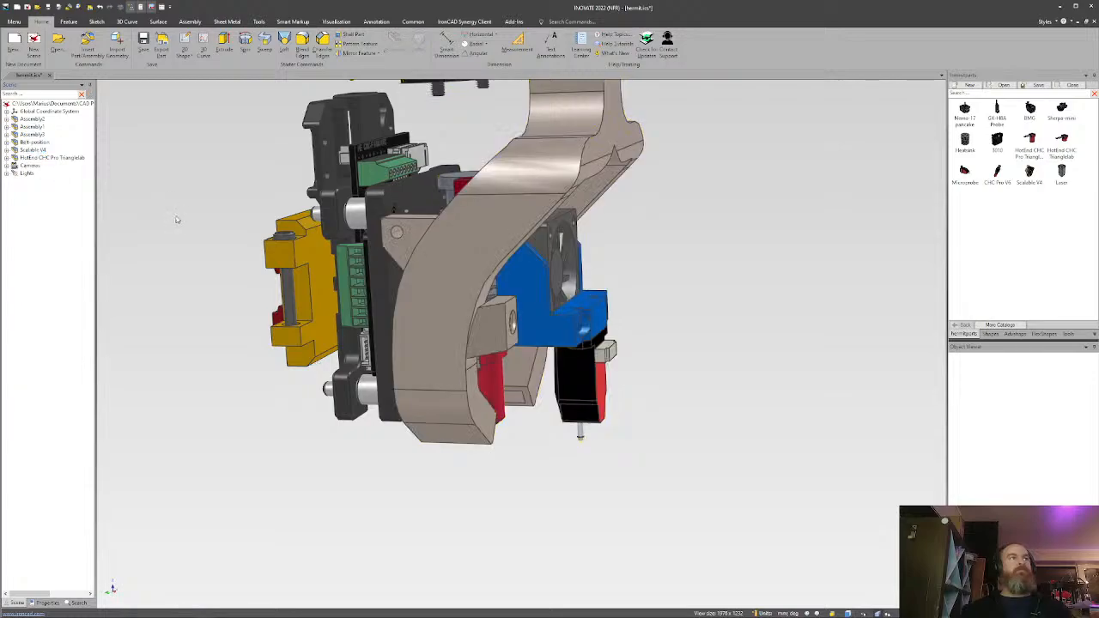
# Select the red clamp block within Scalable V4 and examine how it holds the heatsink from the front, side and above.
pyautogui.moveTo(275, 341); pyautogui.dragTo(622, 263, button='middle')
pyautogui.click(624, 258)
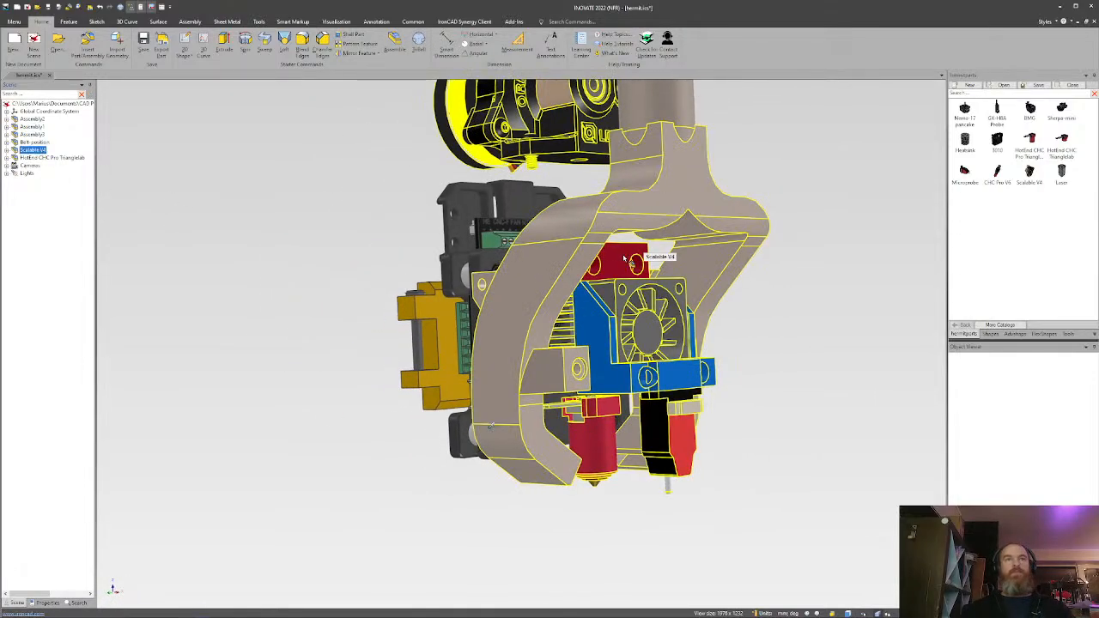
pyautogui.click(624, 259)
pyautogui.click(616, 262)
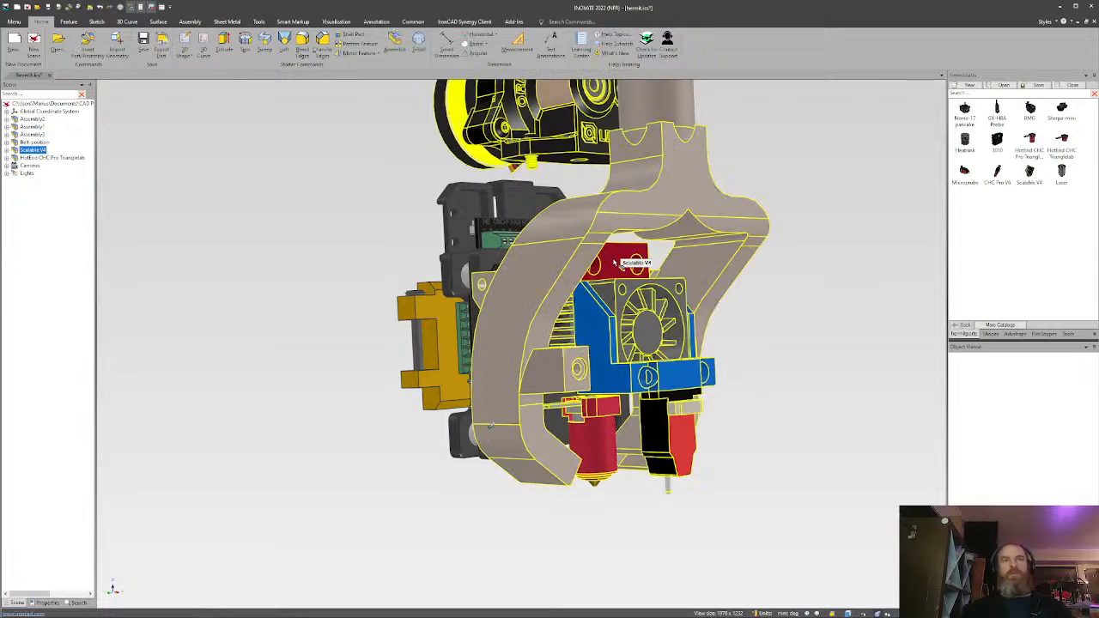
pyautogui.click(742, 313)
pyautogui.moveTo(580, 353); pyautogui.dragTo(521, 348, button='middle')
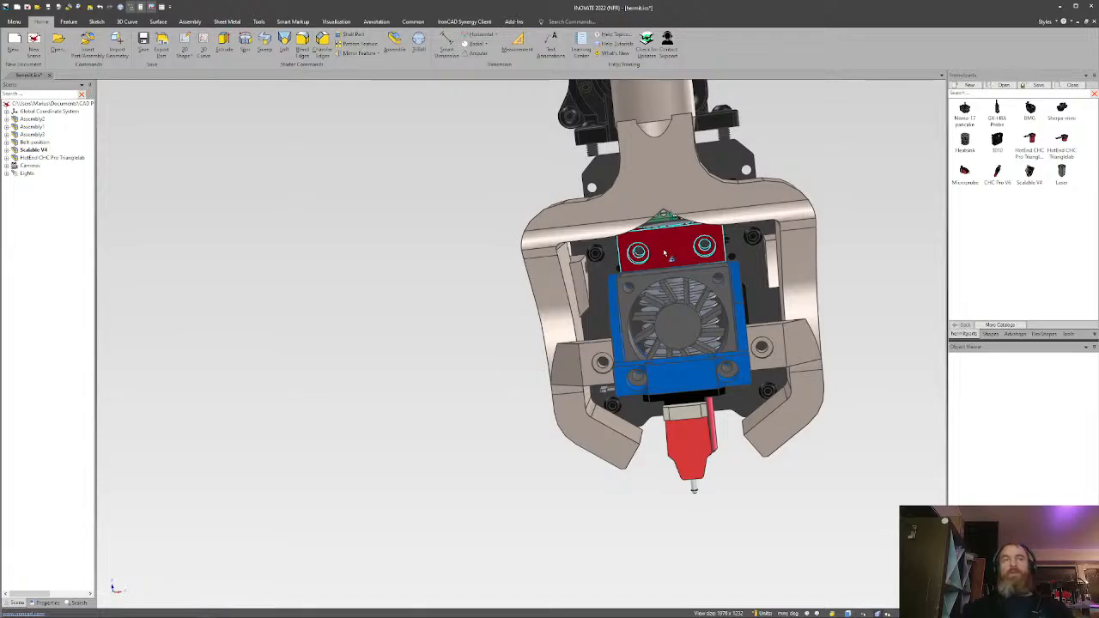
pyautogui.scroll(10, 664, 254)
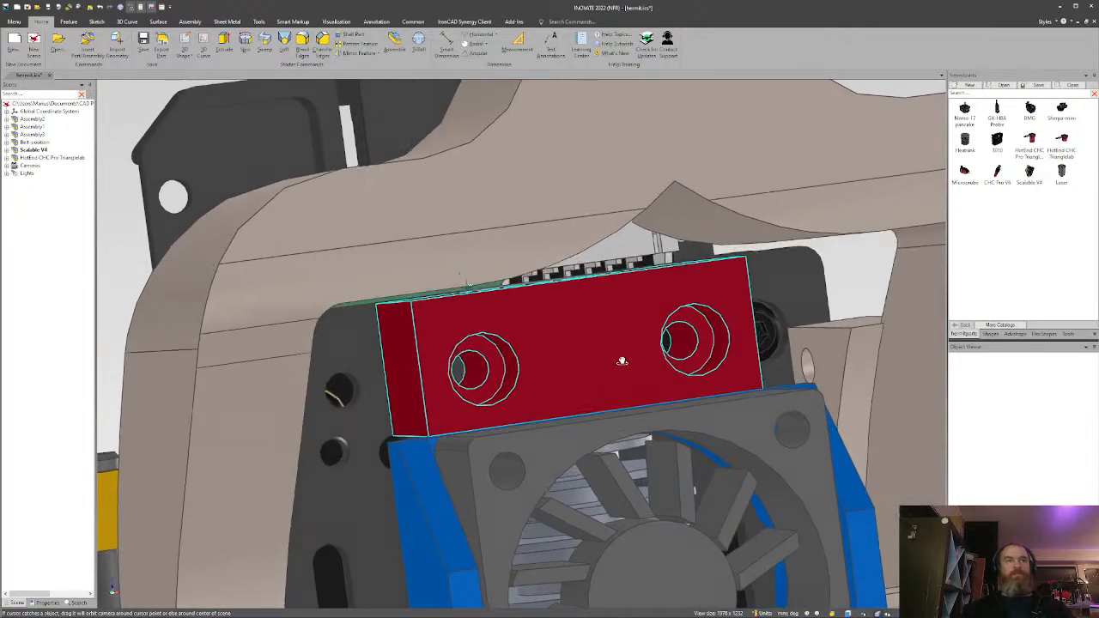
pyautogui.moveTo(622, 361); pyautogui.dragTo(496, 297, button='middle')
pyautogui.moveTo(575, 373); pyautogui.dragTo(601, 366, button='middle')
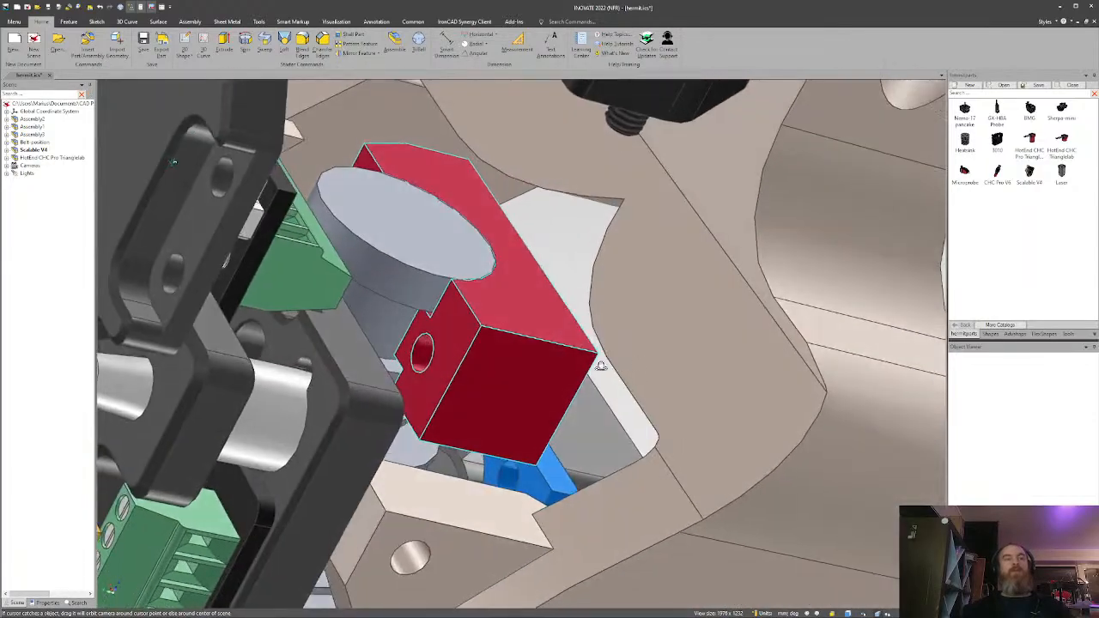
pyautogui.moveTo(526, 358); pyautogui.dragTo(463, 364, button='middle')
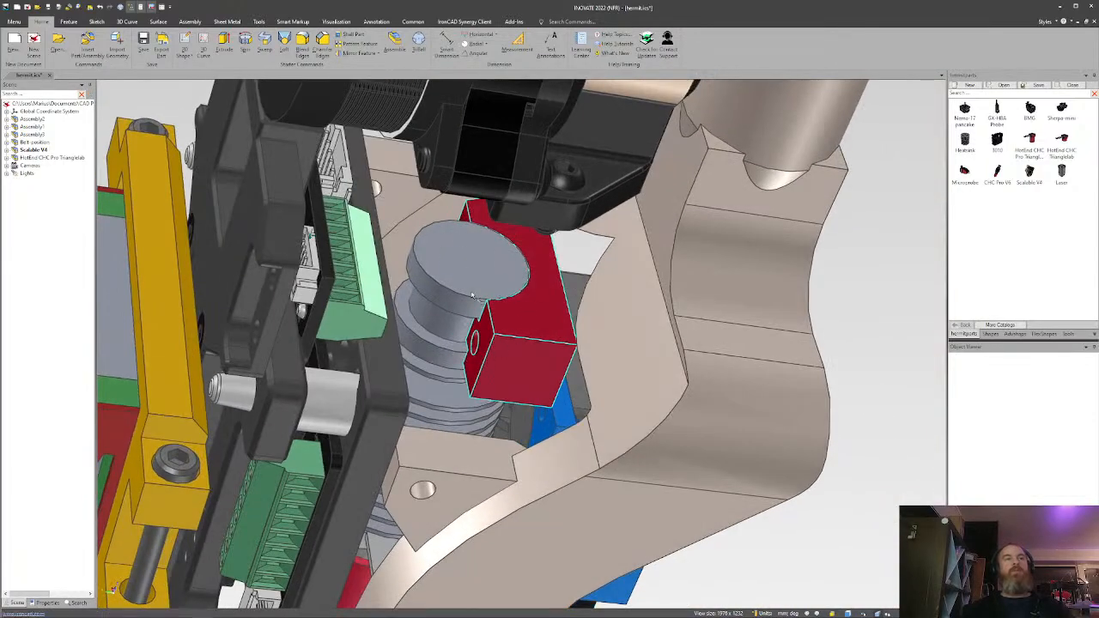
pyautogui.moveTo(471, 295); pyautogui.dragTo(483, 346, button='middle')
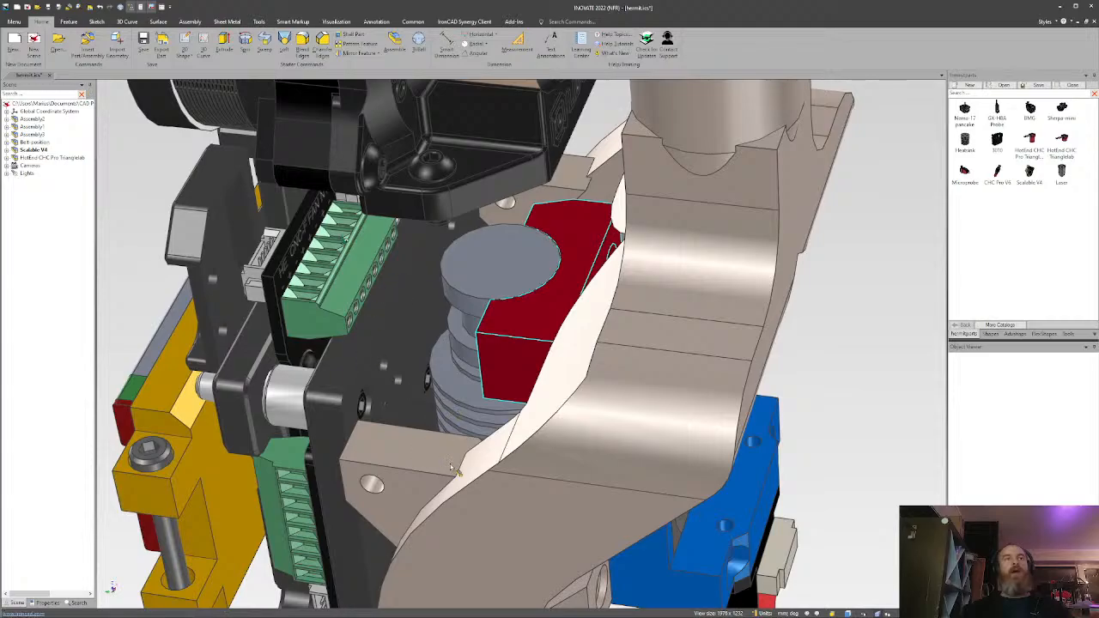
# Examine how the beige duct frame's mounting lugs meet the carriage plate and how the new hotend sits between the ducts.
pyautogui.moveTo(450, 468); pyautogui.dragTo(485, 426, button='middle')
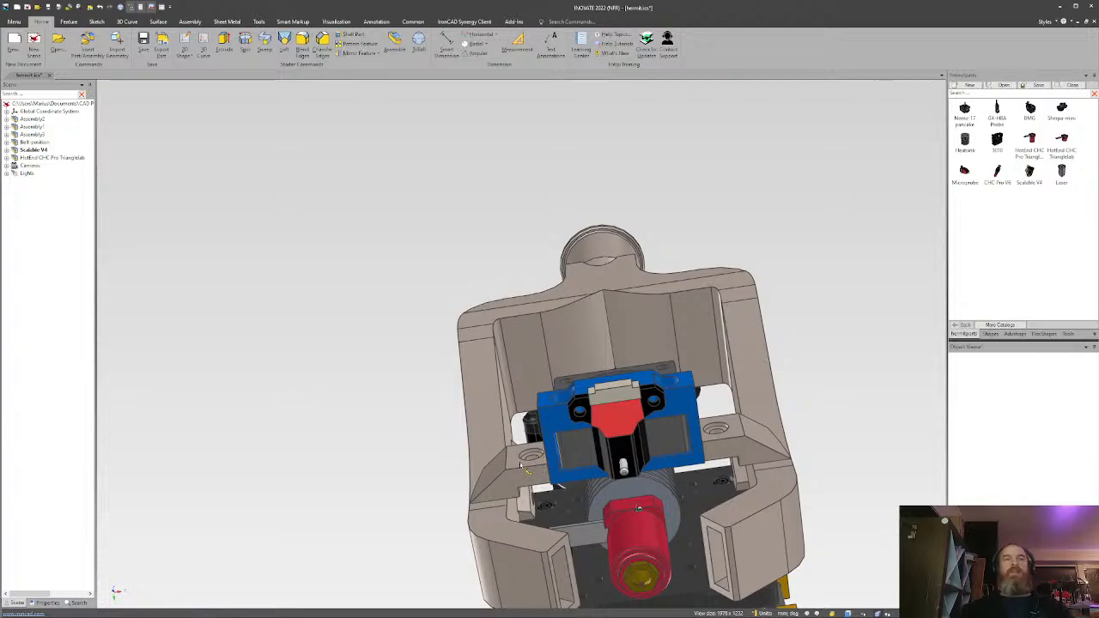
pyautogui.moveTo(520, 465); pyautogui.dragTo(667, 388, button='middle')
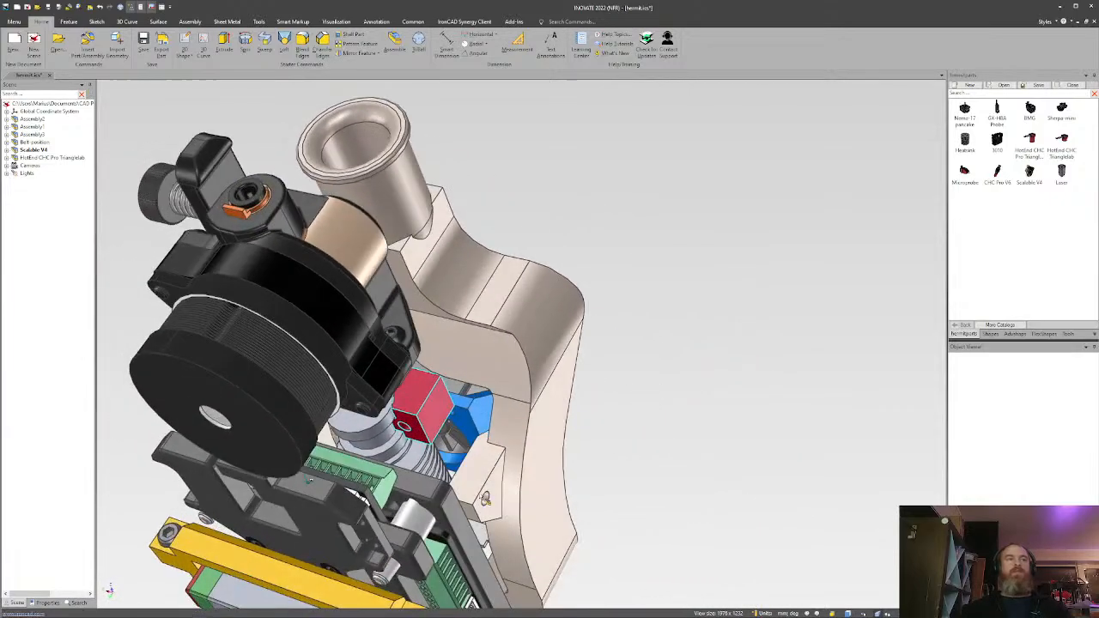
pyautogui.moveTo(476, 487); pyautogui.dragTo(463, 420, button='middle')
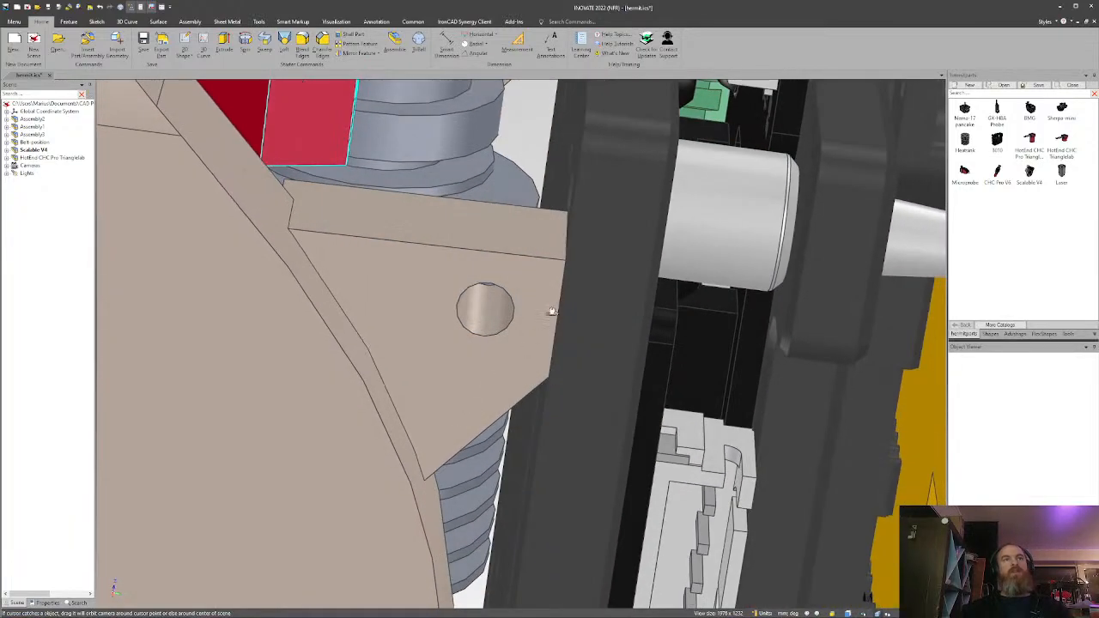
pyautogui.moveTo(552, 311); pyautogui.dragTo(530, 336, button='middle')
pyautogui.scroll(-12, 533, 332)
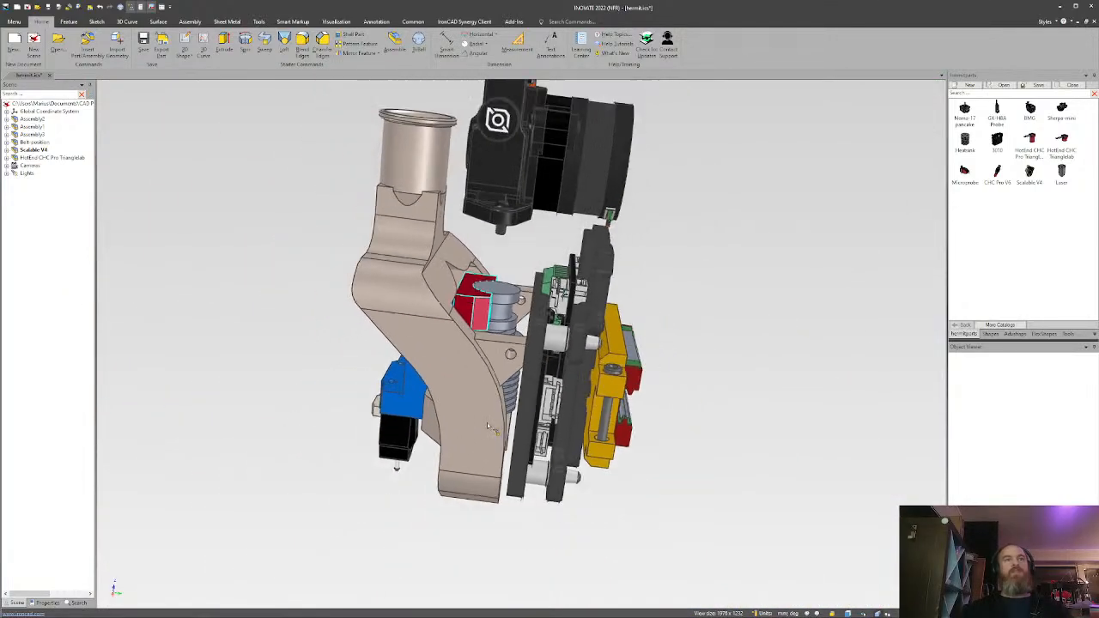
pyautogui.scroll(3, 486, 417)
pyautogui.moveTo(483, 406); pyautogui.dragTo(765, 378, button='middle')
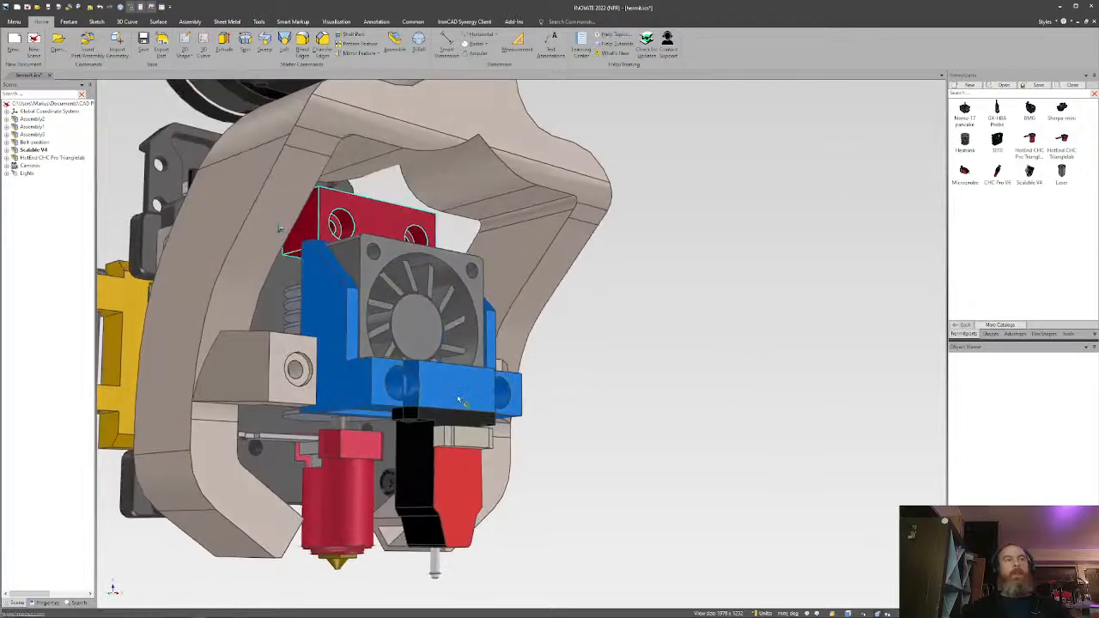
pyautogui.scroll(-5, 481, 382)
pyautogui.scroll(4, 301, 354)
pyautogui.moveTo(420, 348); pyautogui.dragTo(638, 338, button='middle')
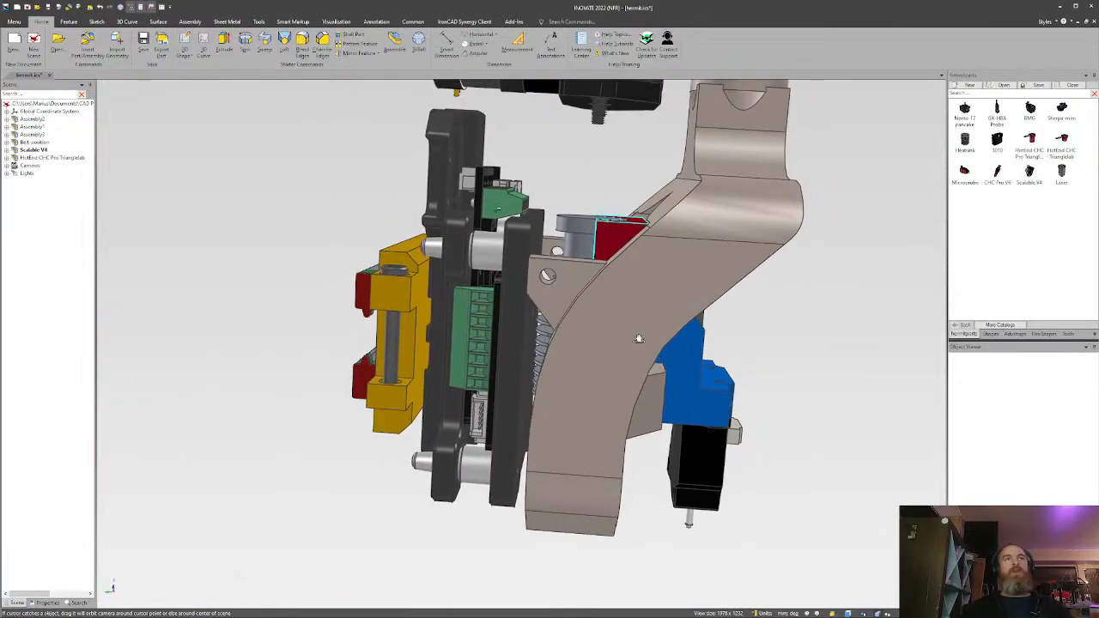
# Examine the complete toolhead assembly from the back and side, including the space between extruder, heatsink clamp and carriage plate.
pyautogui.scroll(-4, 536, 345)
pyautogui.moveTo(531, 310); pyautogui.dragTo(760, 397, button='middle')
pyautogui.moveTo(565, 341); pyautogui.dragTo(590, 266, button='middle')
pyautogui.click(591, 266)
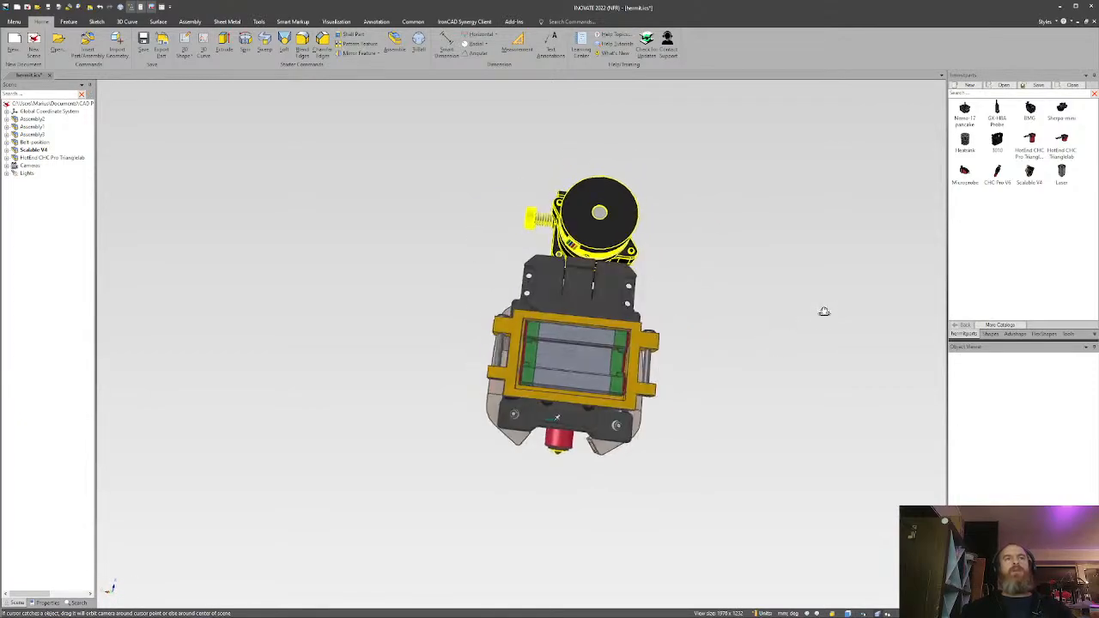
pyautogui.moveTo(802, 318); pyautogui.dragTo(617, 396, button='middle')
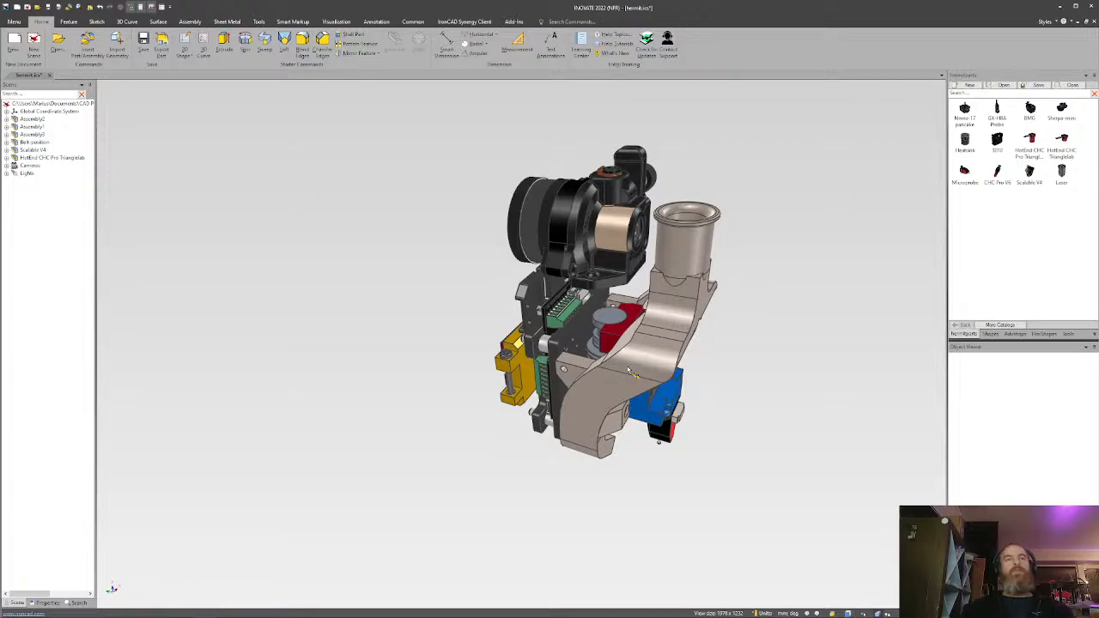
pyautogui.scroll(-2, 601, 386)
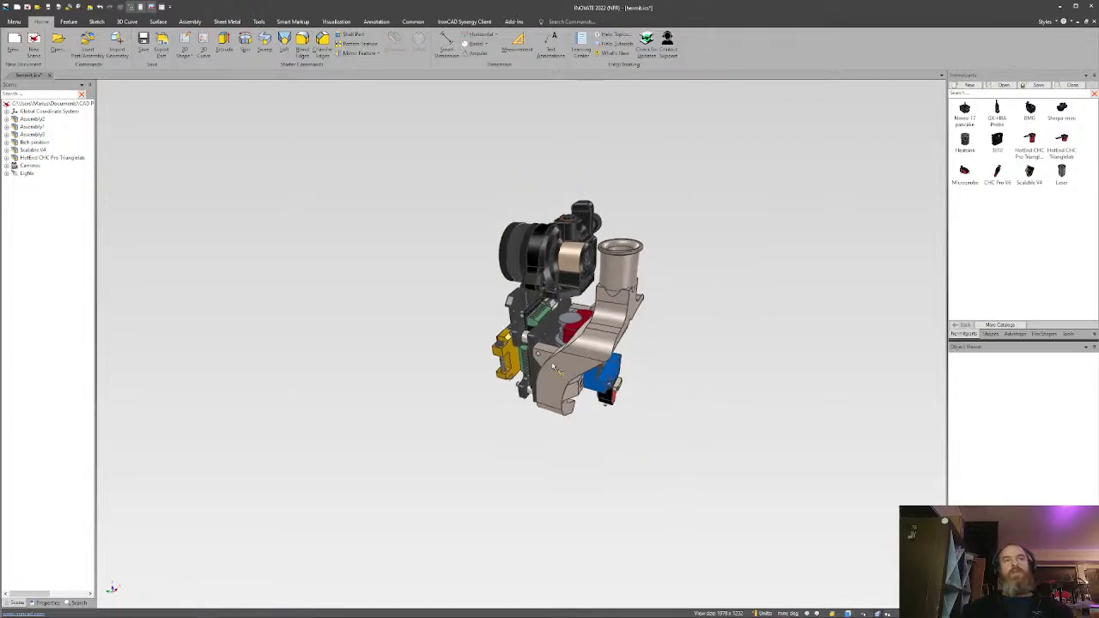
pyautogui.scroll(8, 516, 452)
pyautogui.scroll(-3, 516, 452)
pyautogui.moveTo(517, 455); pyautogui.dragTo(591, 343, button='middle')
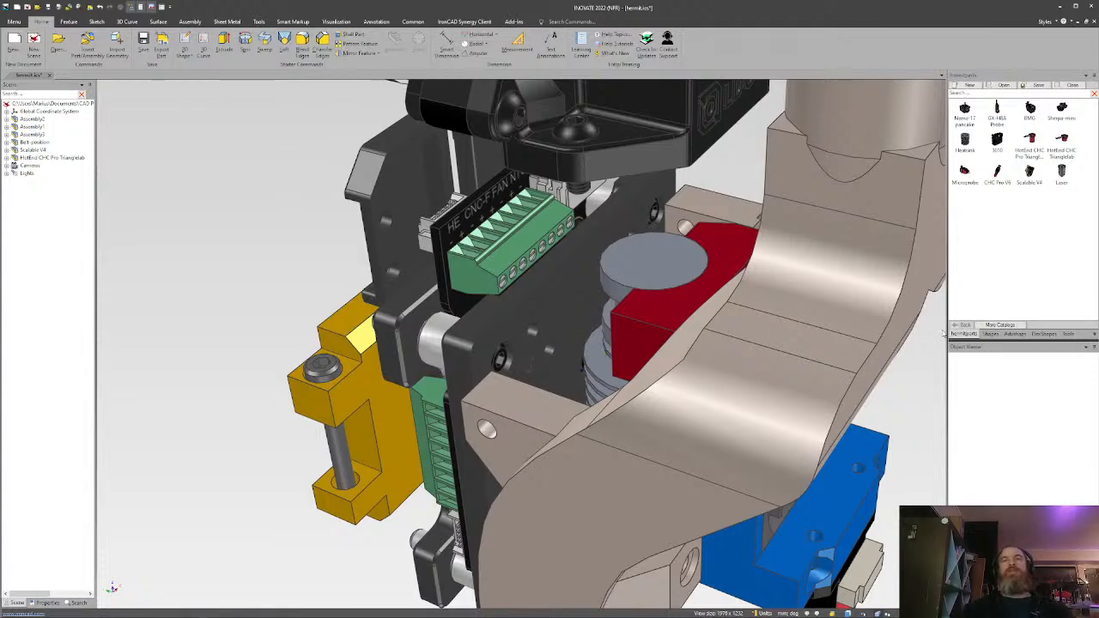
# Add an Extrude block from the Shapes catalog as a new part beside the heatsink, shrunk to fit the view.
pyautogui.click(991, 334)
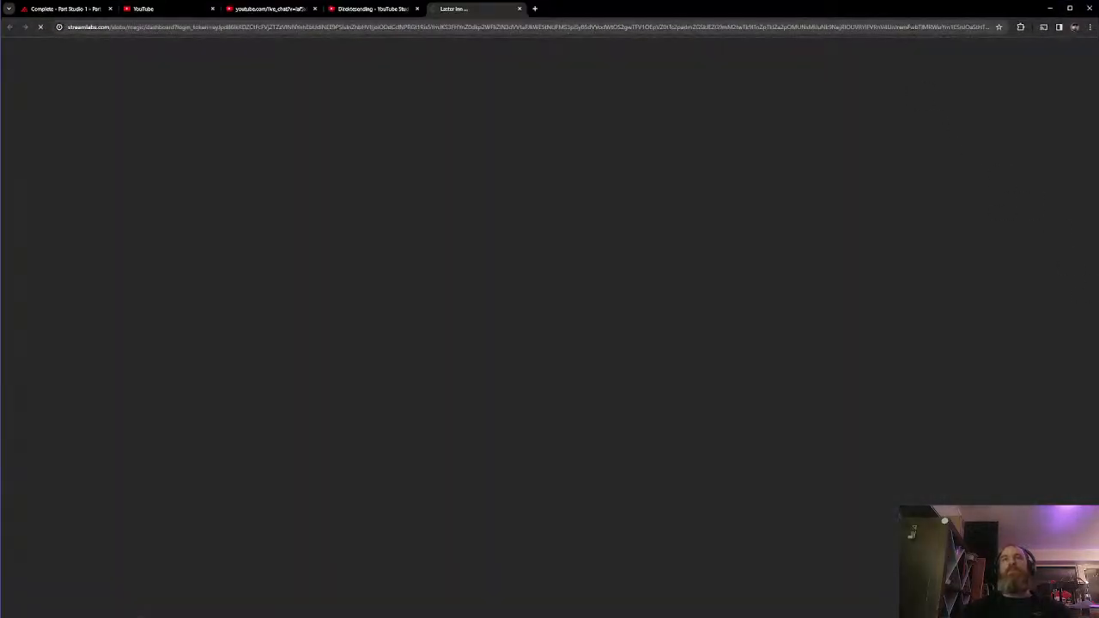
pyautogui.moveTo(914, 8); pyautogui.dragTo(947, 39)
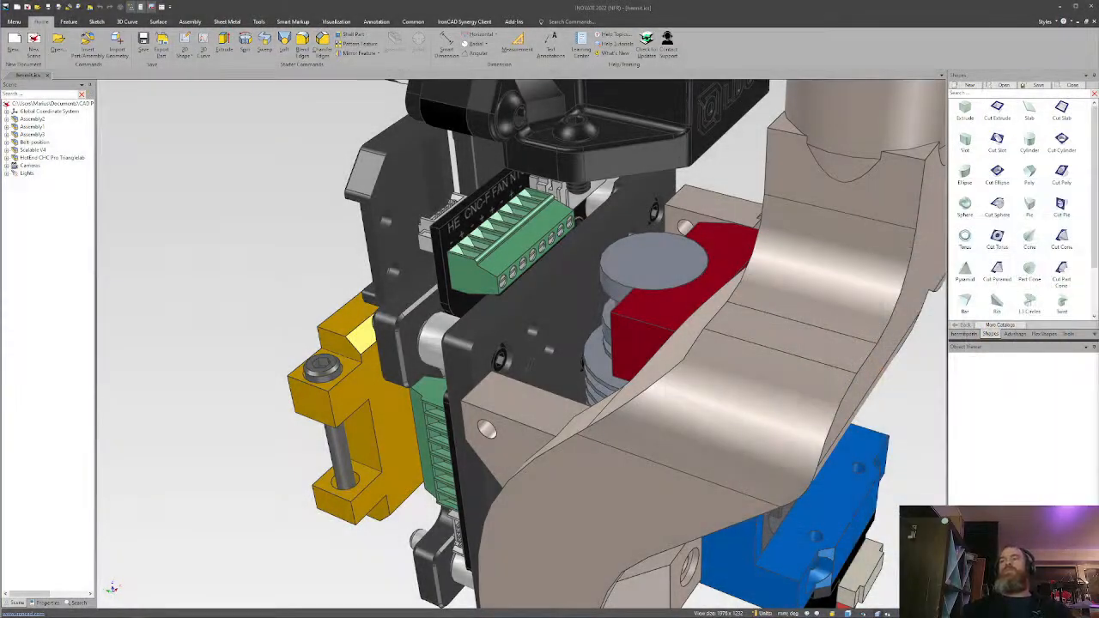
pyautogui.scroll(-2, 761, 354)
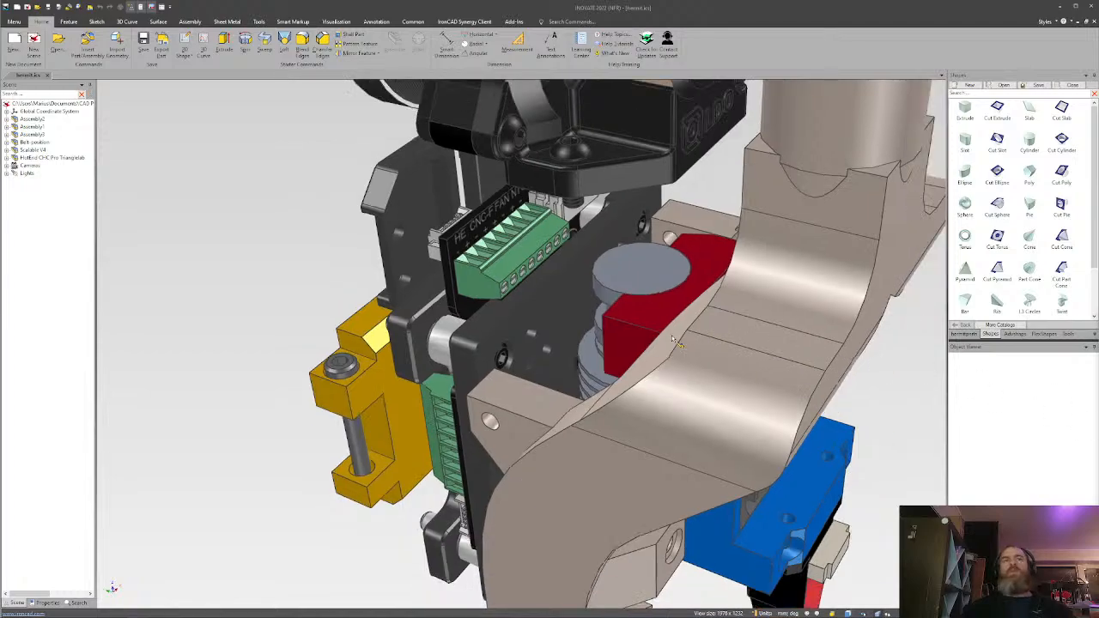
pyautogui.scroll(4, 588, 326)
pyautogui.scroll(-2, 556, 359)
pyautogui.scroll(2, 541, 339)
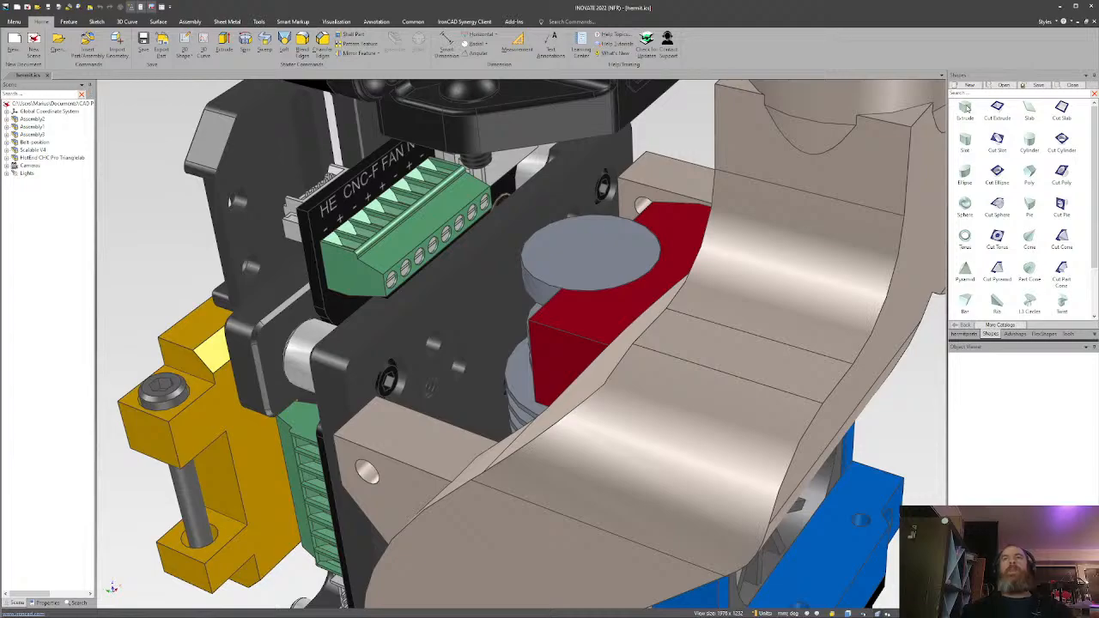
pyautogui.moveTo(964, 107); pyautogui.dragTo(504, 231, button='right')
pyautogui.click(536, 243)
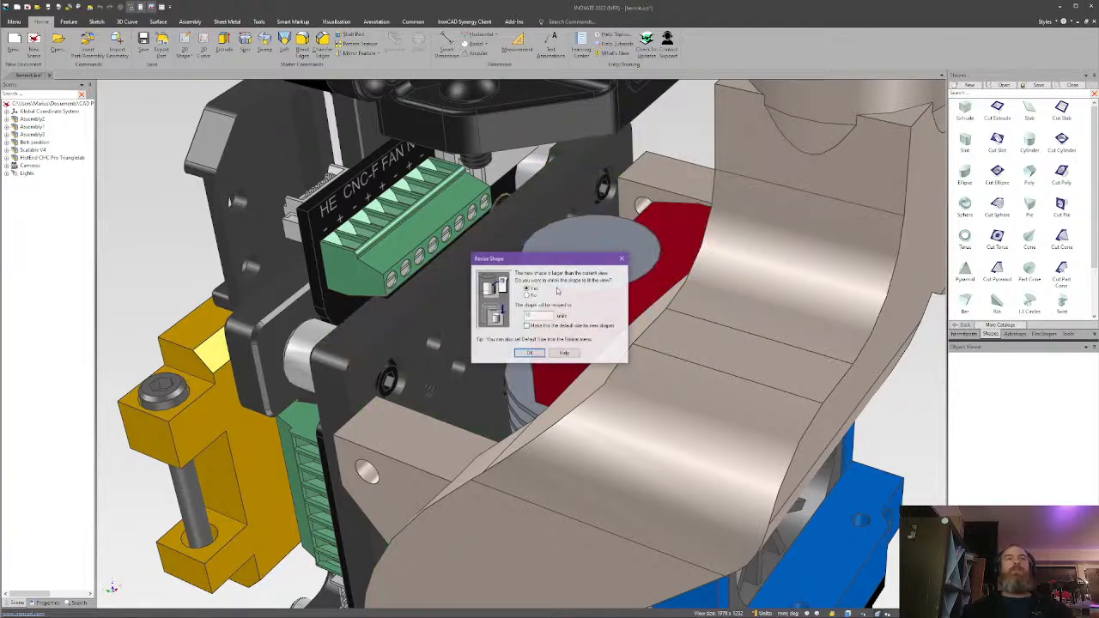
pyautogui.click(533, 353)
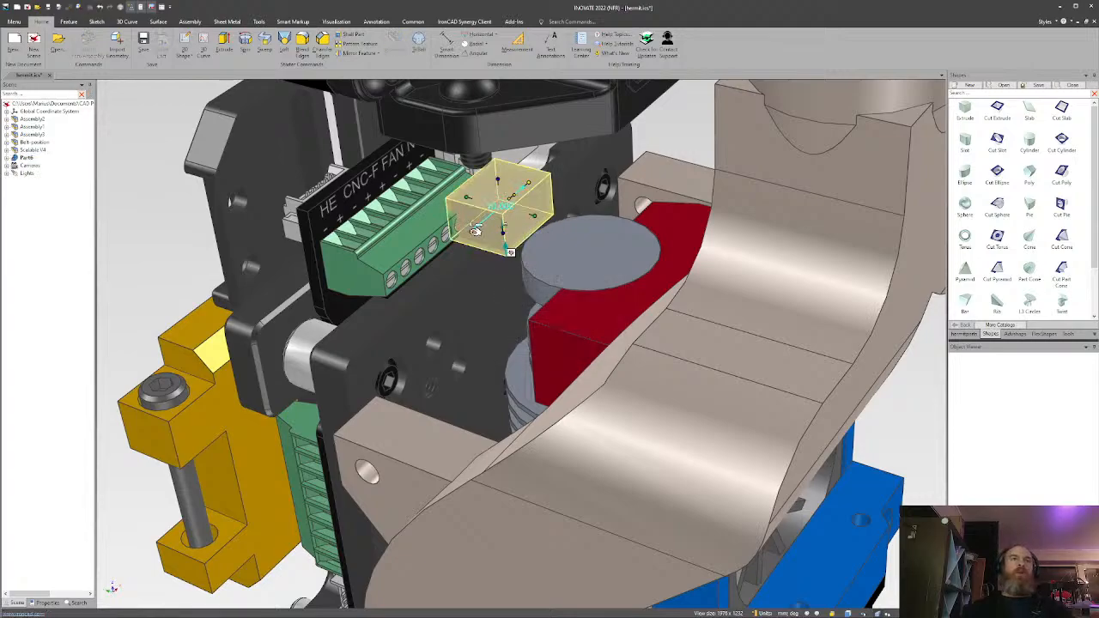
# Stretch the new block to about 51.8 mm wide across the carriage plate and extend its front face to the heatsink's centre.
pyautogui.moveTo(475, 230); pyautogui.dragTo(359, 325)
pyautogui.moveTo(436, 418); pyautogui.dragTo(436, 415)
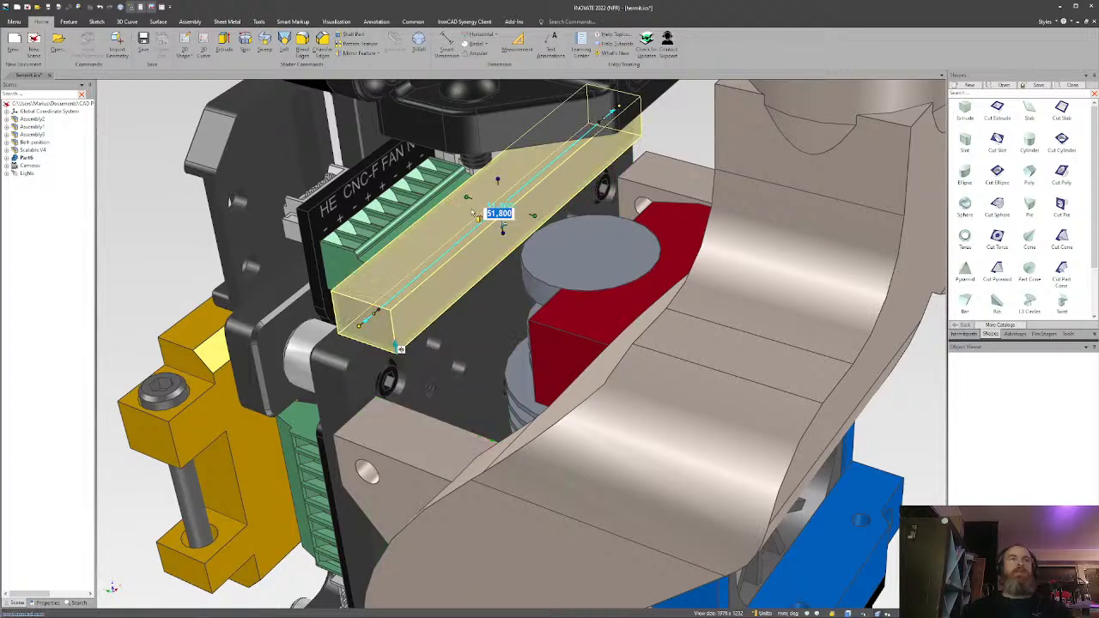
pyautogui.moveTo(471, 194); pyautogui.dragTo(593, 232)
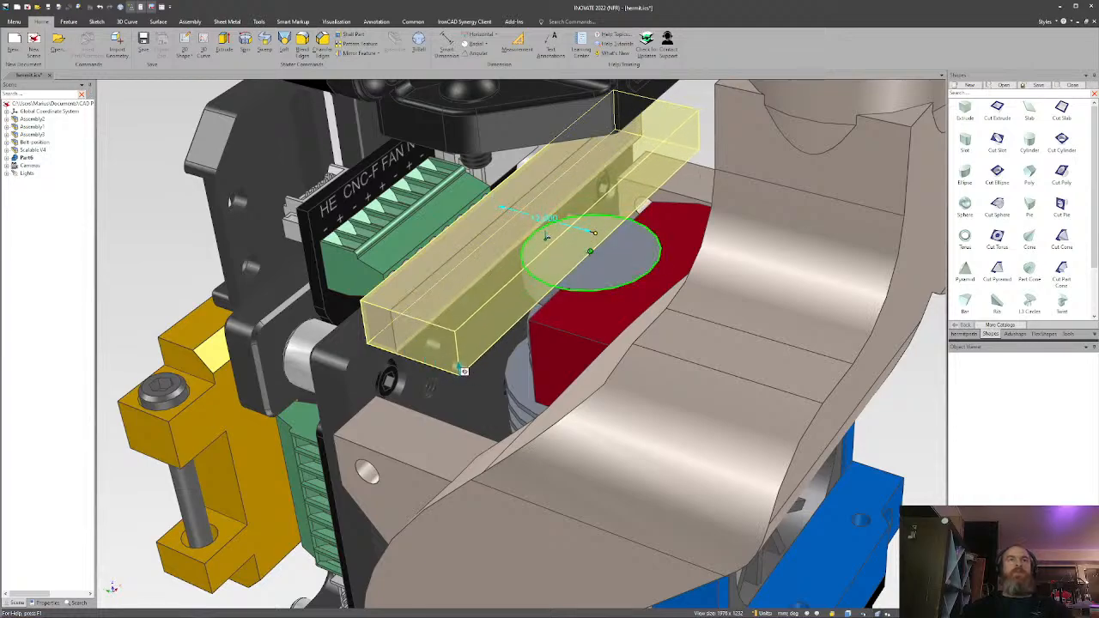
# Extend the block downward behind the heatsink to a height of about 46.6 mm, ending near the hotend's heater.
pyautogui.moveTo(593, 232); pyautogui.dragTo(538, 243, button='middle')
pyautogui.moveTo(548, 321); pyautogui.dragTo(479, 292, button='middle')
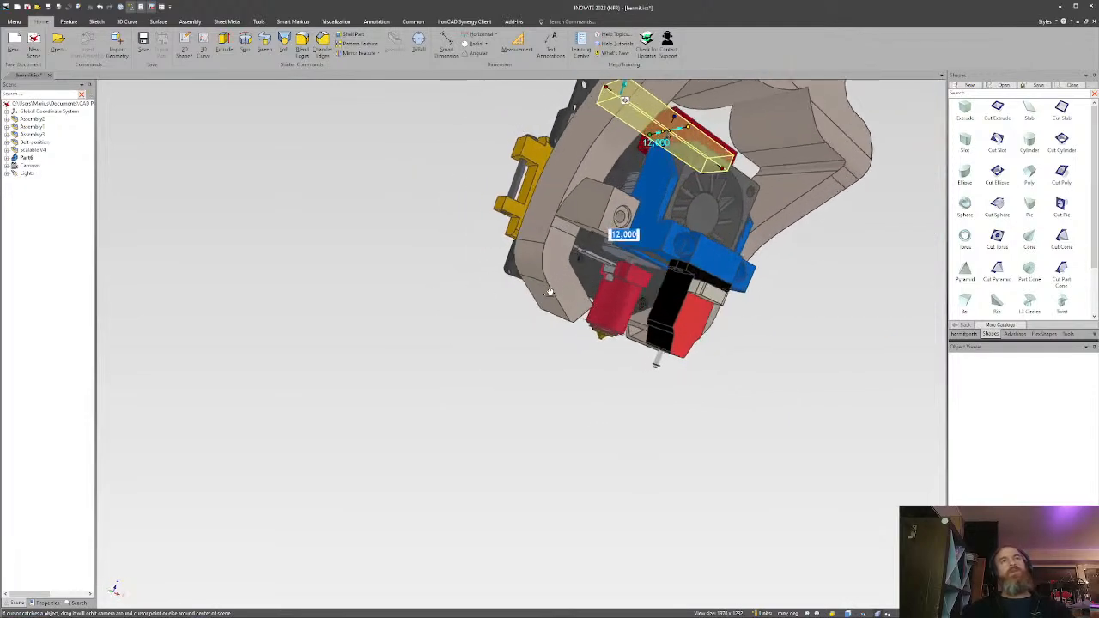
pyautogui.moveTo(550, 293); pyautogui.dragTo(559, 229, button='middle')
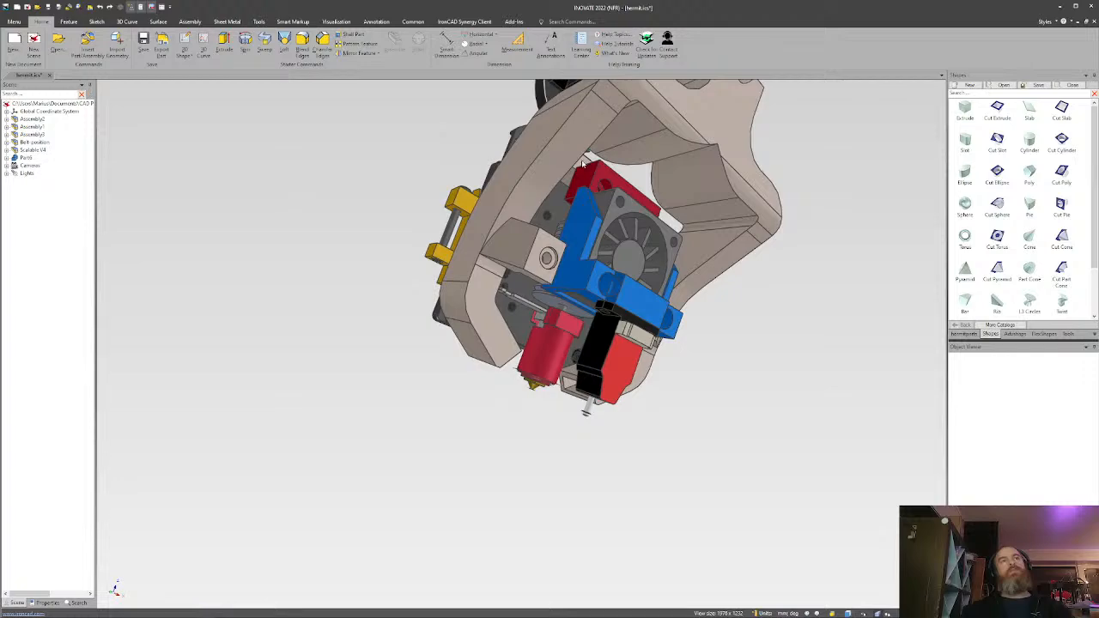
pyautogui.moveTo(582, 162); pyautogui.dragTo(607, 232, button='middle')
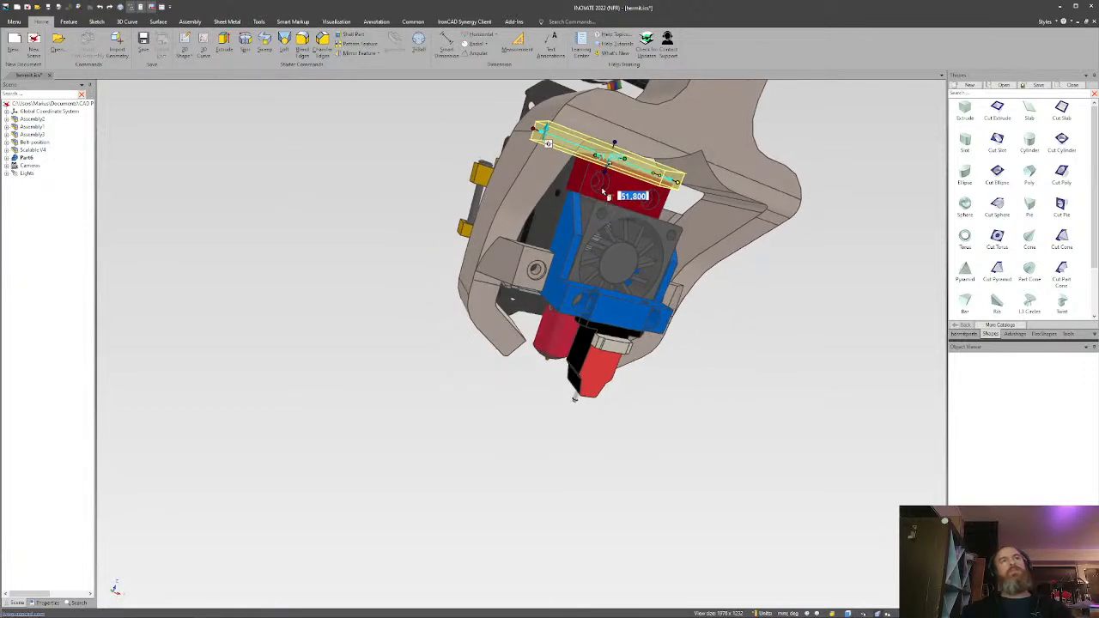
pyautogui.moveTo(582, 221); pyautogui.dragTo(565, 285)
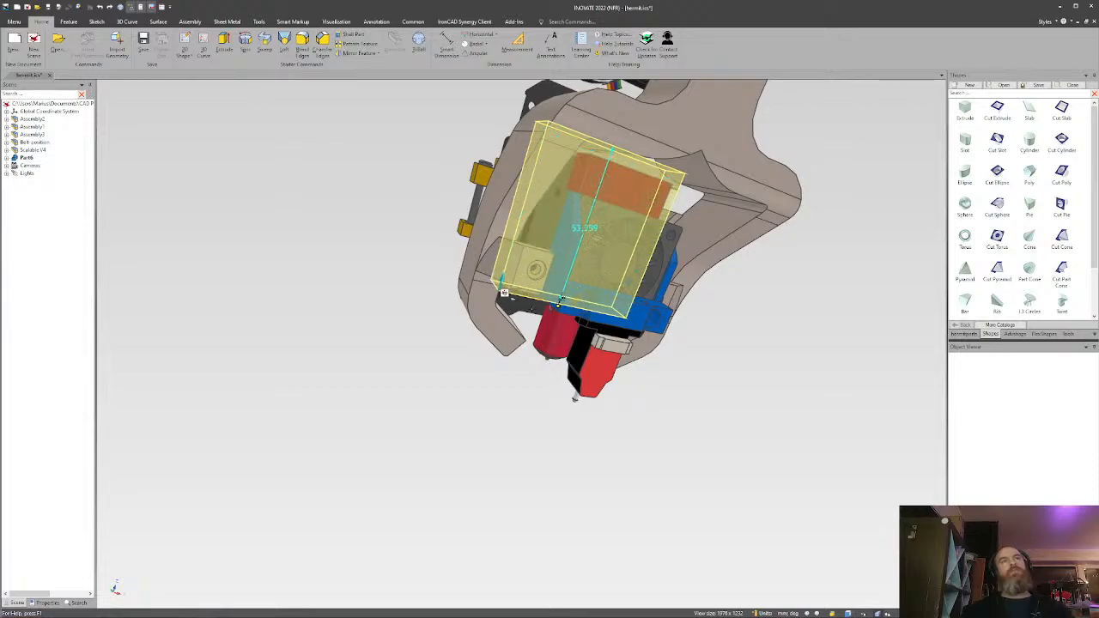
pyautogui.moveTo(538, 309); pyautogui.dragTo(566, 278, button='middle')
pyautogui.scroll(4, 558, 285)
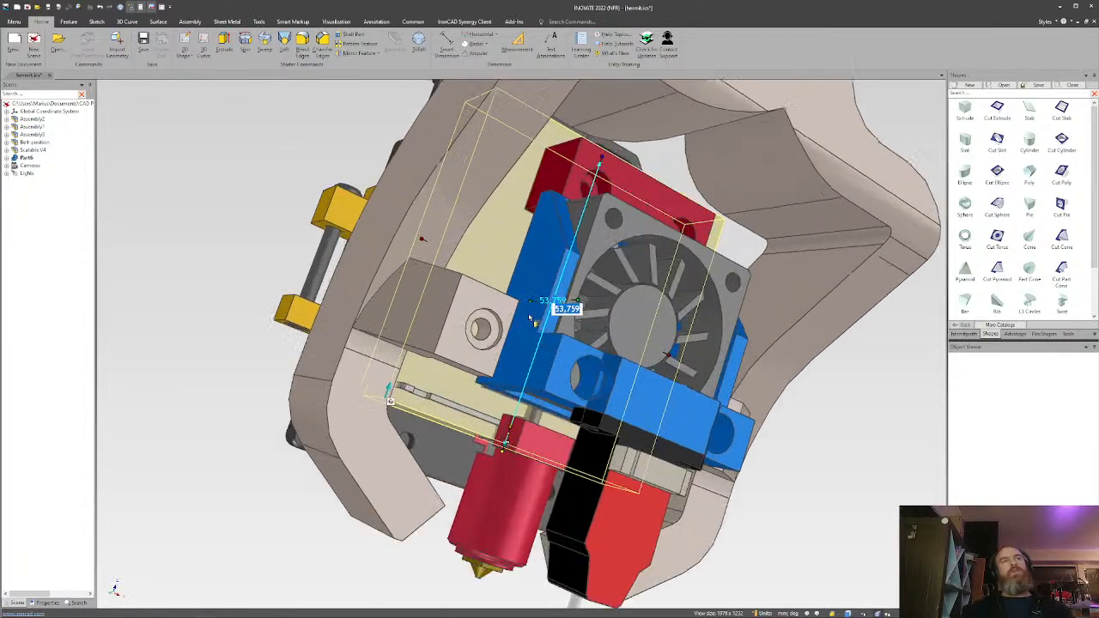
pyautogui.scroll(2, 542, 404)
pyautogui.moveTo(541, 407); pyautogui.dragTo(524, 449, button='middle')
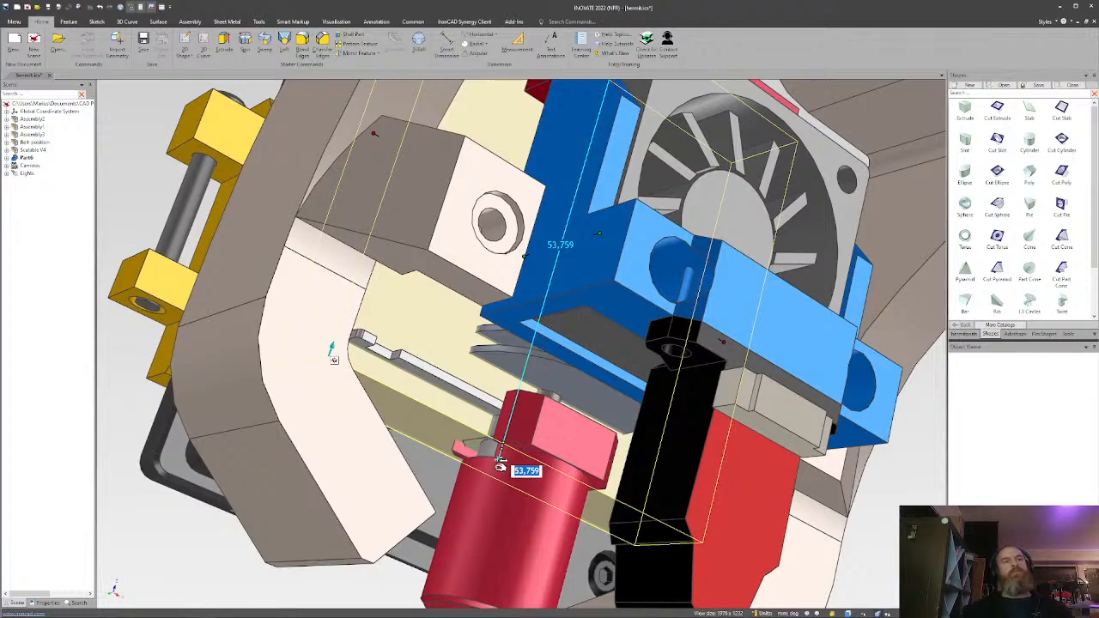
pyautogui.moveTo(501, 461); pyautogui.dragTo(521, 379)
# Lower the block's upper face to the level of the heatsink's round top and deselect the block.
pyautogui.scroll(-3, 521, 378)
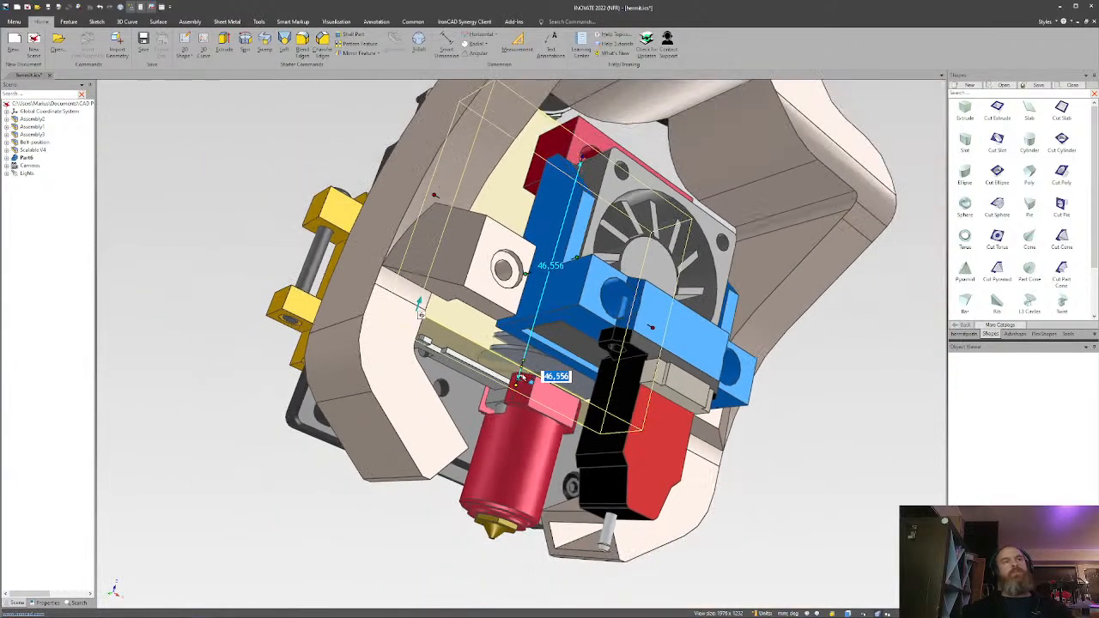
pyautogui.scroll(-3, 521, 379)
pyautogui.moveTo(521, 378); pyautogui.dragTo(626, 307, button='middle')
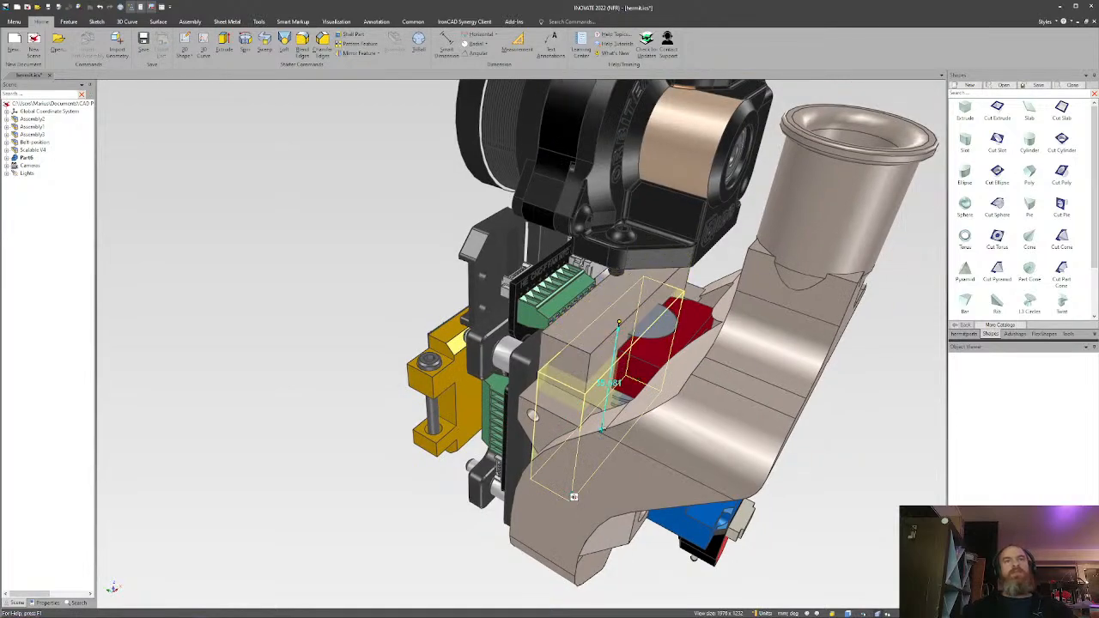
pyautogui.click(357, 327)
# Delete the beige duct frame and the blue fan shroud from the Scalable V4 toolhead.
pyautogui.scroll(-2, 575, 344)
pyautogui.scroll(5, 653, 356)
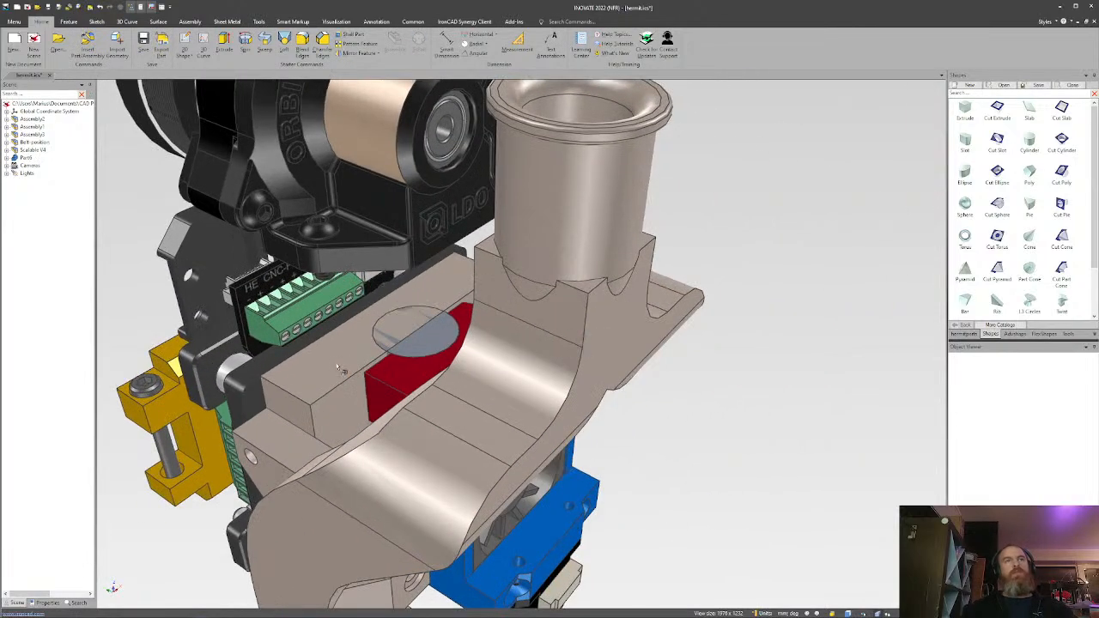
pyautogui.moveTo(664, 355)
pyautogui.mouseDown(button='middle')
pyautogui.moveTo(653, 372)
pyautogui.moveTo(647, 340)
pyautogui.moveTo(676, 370)
pyautogui.mouseUp(button='middle')
pyautogui.click(676, 370)
pyautogui.click(676, 370)
pyautogui.press('Delete')
pyautogui.moveTo(540, 358); pyautogui.dragTo(541, 364, button='middle')
pyautogui.click(557, 465)
pyautogui.press('Delete')
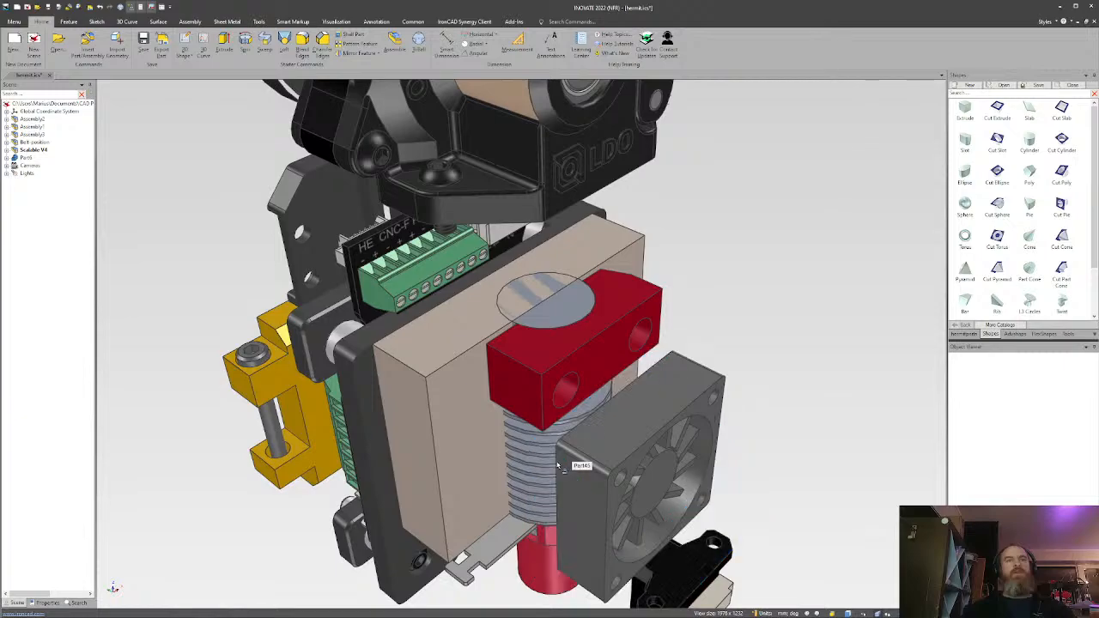
# Delete the heatsink fan and the black probe assembly from the toolhead.
pyautogui.click(602, 453)
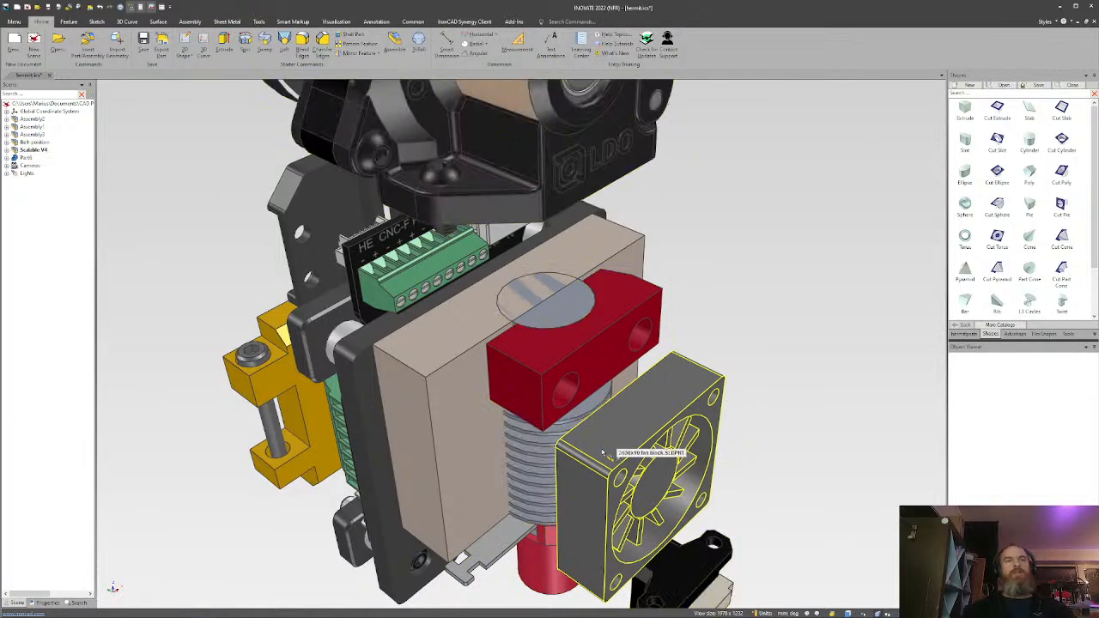
pyautogui.press('Delete')
pyautogui.click(686, 562)
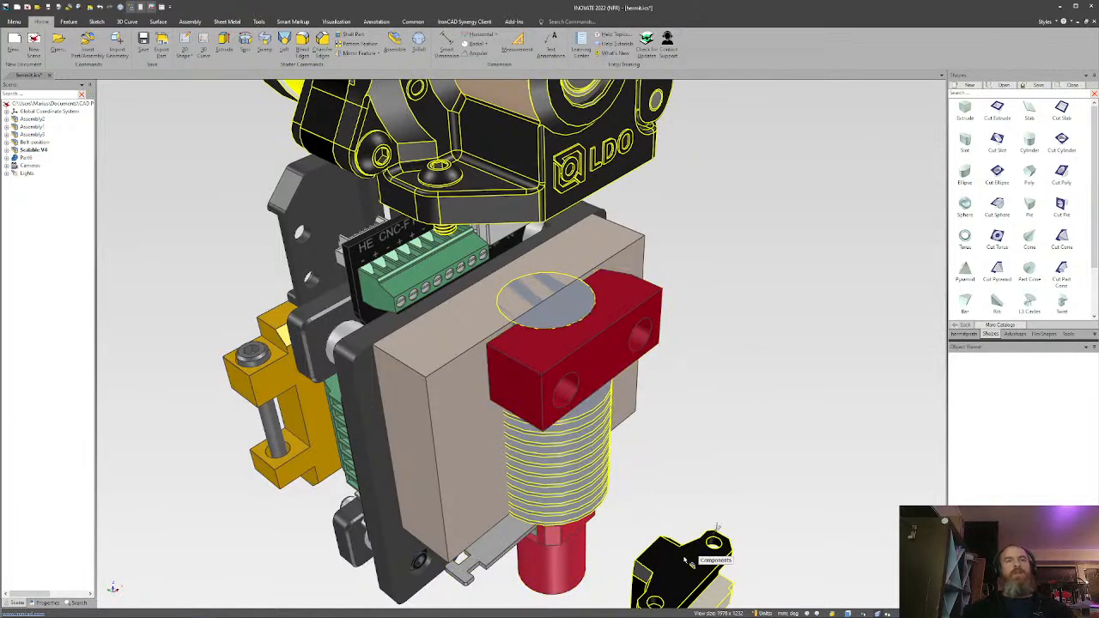
pyautogui.click(685, 561)
pyautogui.press('Delete')
# Add a Cut Cylinder to the block's upper face and centre it on the heatsink's round top with TriBall.
pyautogui.moveTo(556, 450); pyautogui.dragTo(631, 309, button='middle')
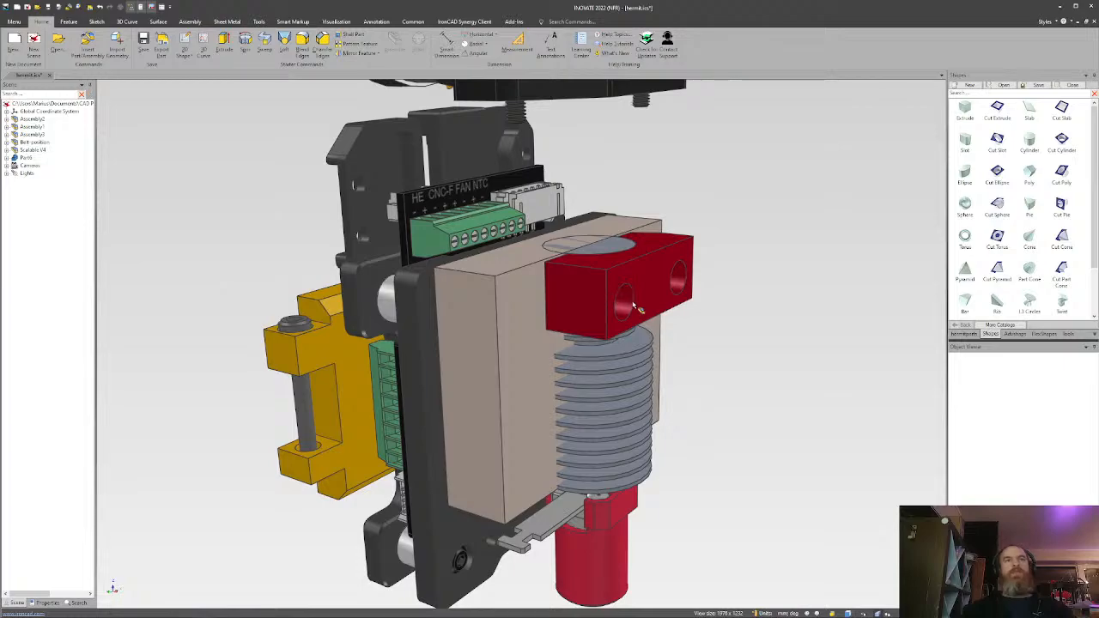
pyautogui.moveTo(543, 390); pyautogui.dragTo(588, 438, button='middle')
pyautogui.scroll(-1, 588, 437)
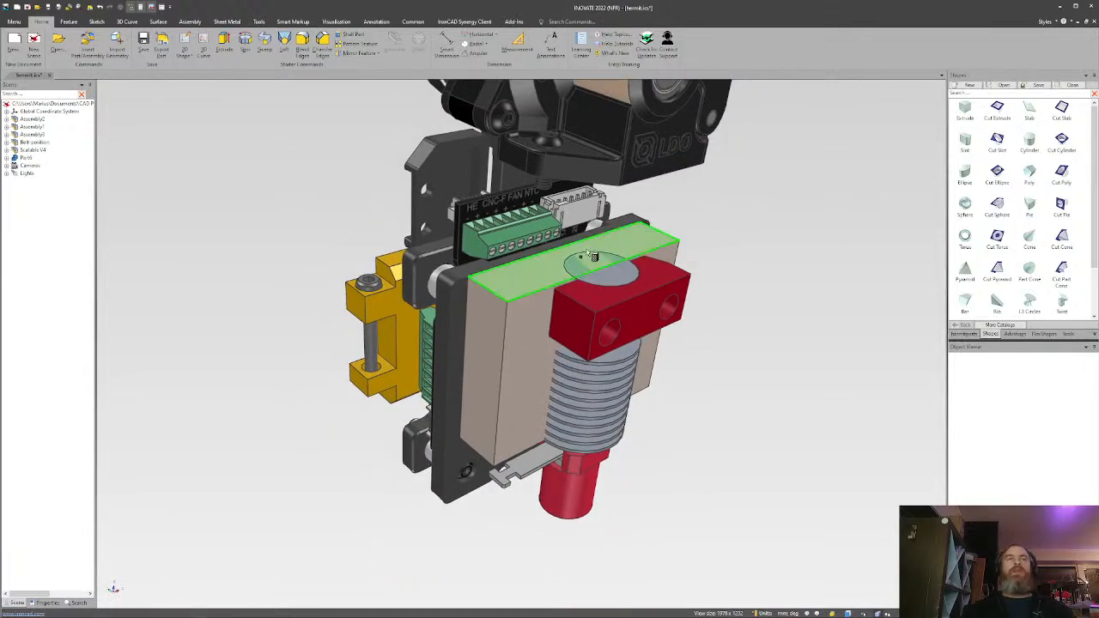
pyautogui.click(643, 245)
pyautogui.press('F10')
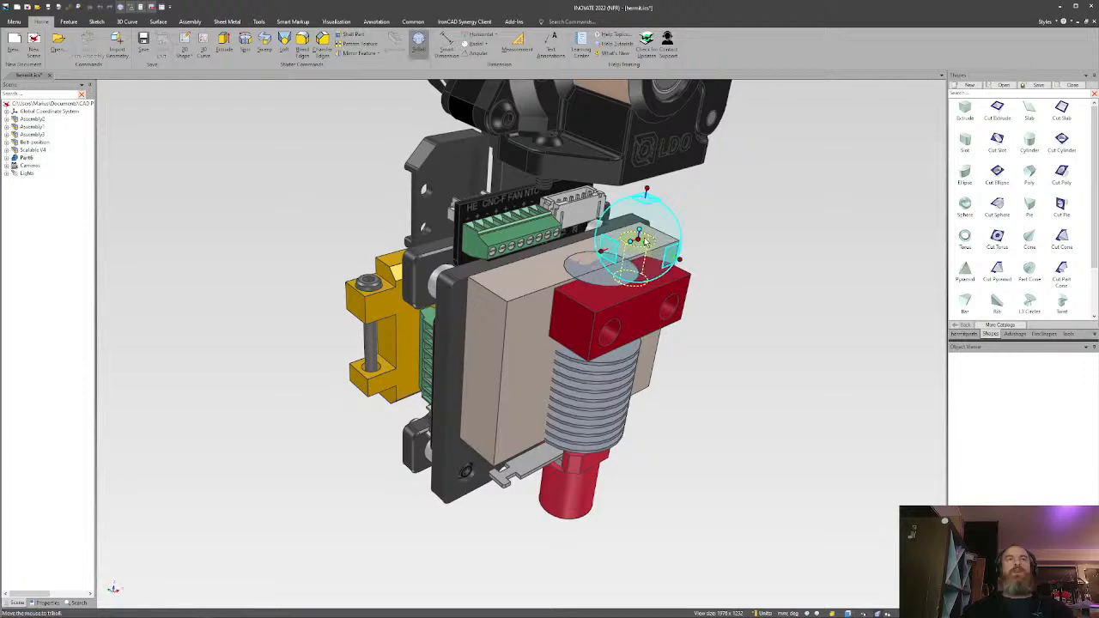
pyautogui.rightClick(639, 240)
pyautogui.click(674, 290)
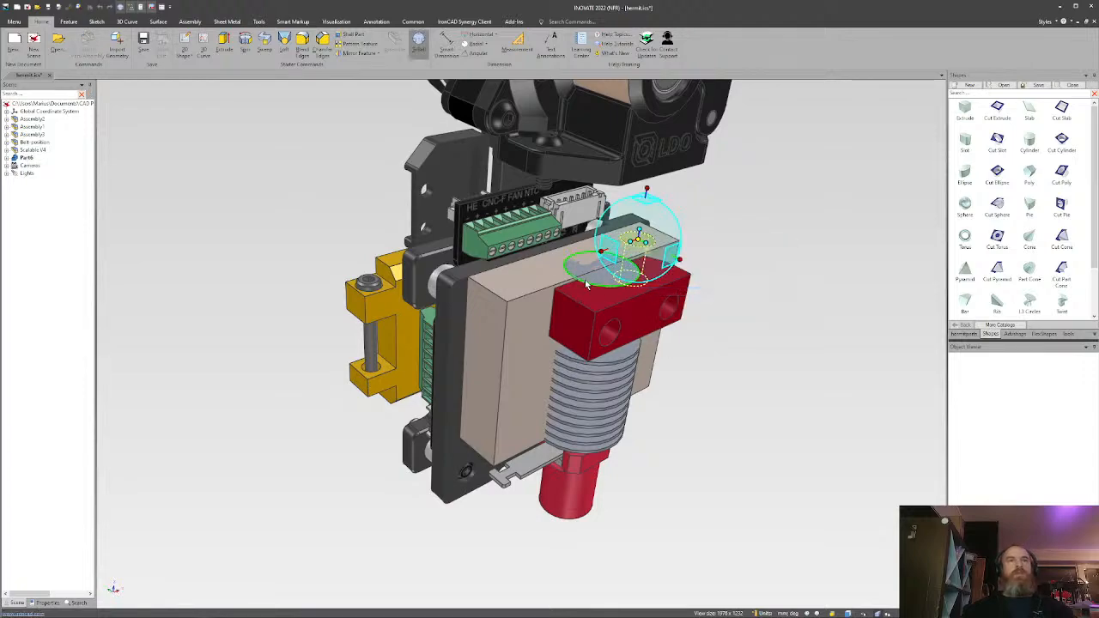
pyautogui.click(601, 265)
# Set the cylindrical cut's diameter to 23 mm and extend it down through the block's underside.
pyautogui.moveTo(622, 297); pyautogui.dragTo(533, 259)
pyautogui.moveTo(628, 355); pyautogui.dragTo(636, 355)
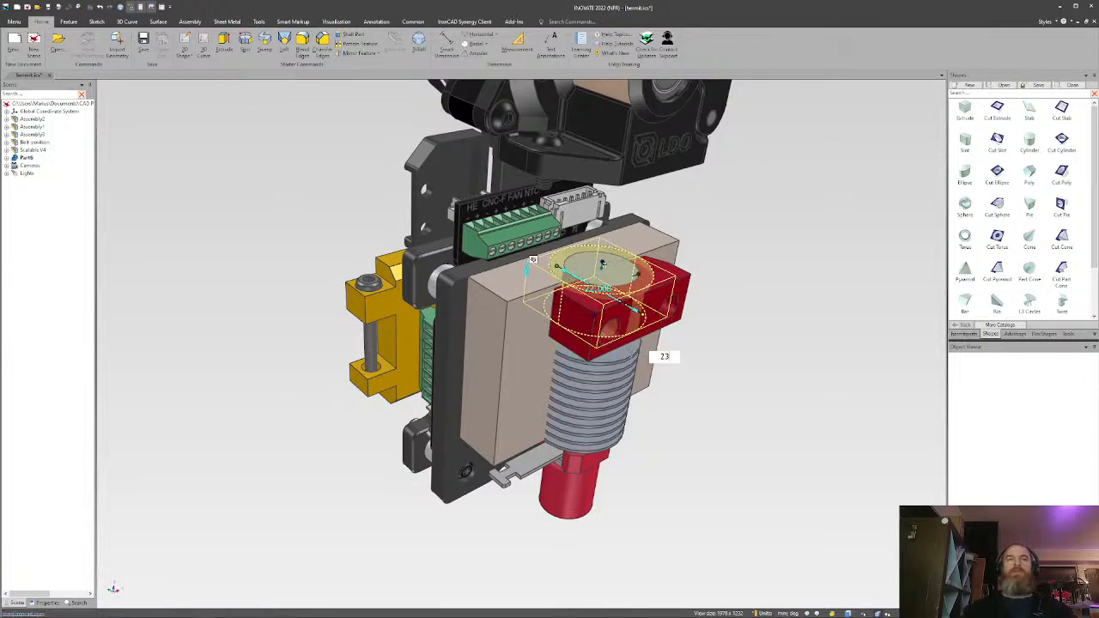
pyautogui.press('Return')
pyautogui.moveTo(559, 406); pyautogui.dragTo(568, 354, button='middle')
pyautogui.moveTo(564, 349); pyautogui.dragTo(781, 462)
pyautogui.click(781, 462)
# Lower the upper end of the 23 mm cut to the heatsink's wide fins, below the red clamp block.
pyautogui.moveTo(601, 420); pyautogui.dragTo(473, 417, button='middle')
pyautogui.scroll(8, 521, 283)
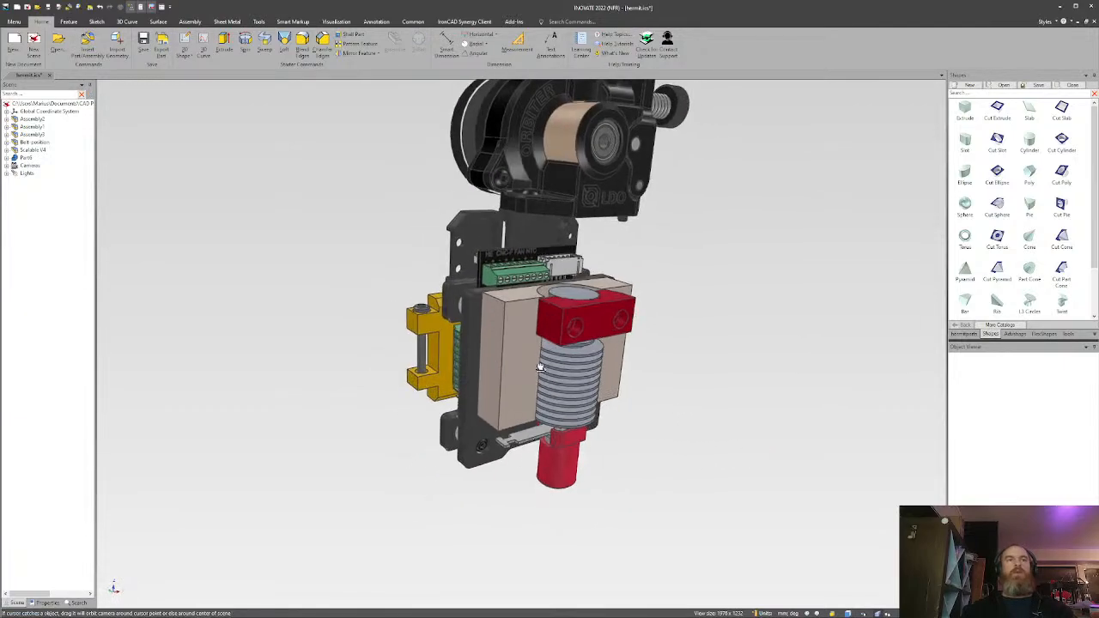
pyautogui.click(521, 283)
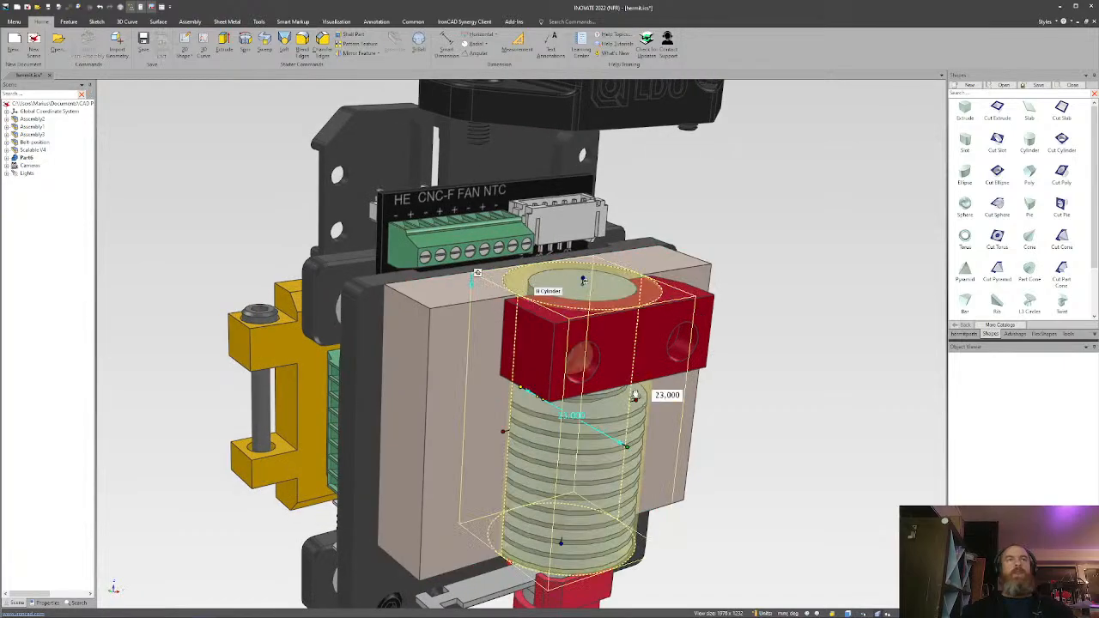
pyautogui.moveTo(634, 397); pyautogui.dragTo(609, 395, button='middle')
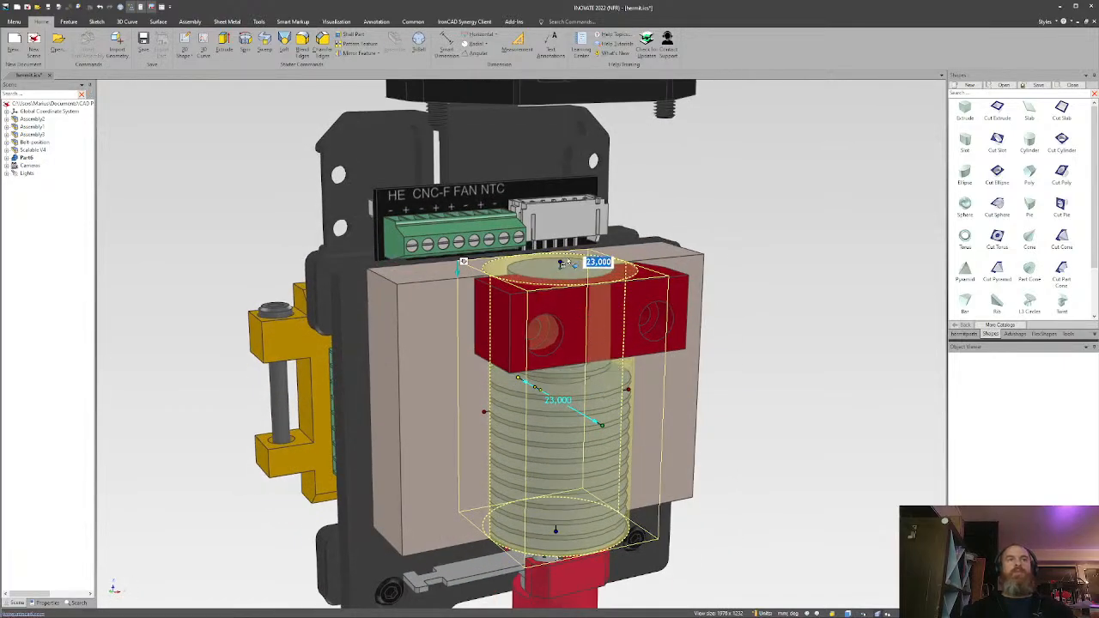
pyautogui.moveTo(561, 264); pyautogui.dragTo(589, 360)
pyautogui.press('Escape')
# Delete the red clamp block around the heatsink's neck.
pyautogui.moveTo(609, 417); pyautogui.dragTo(590, 365, button='middle')
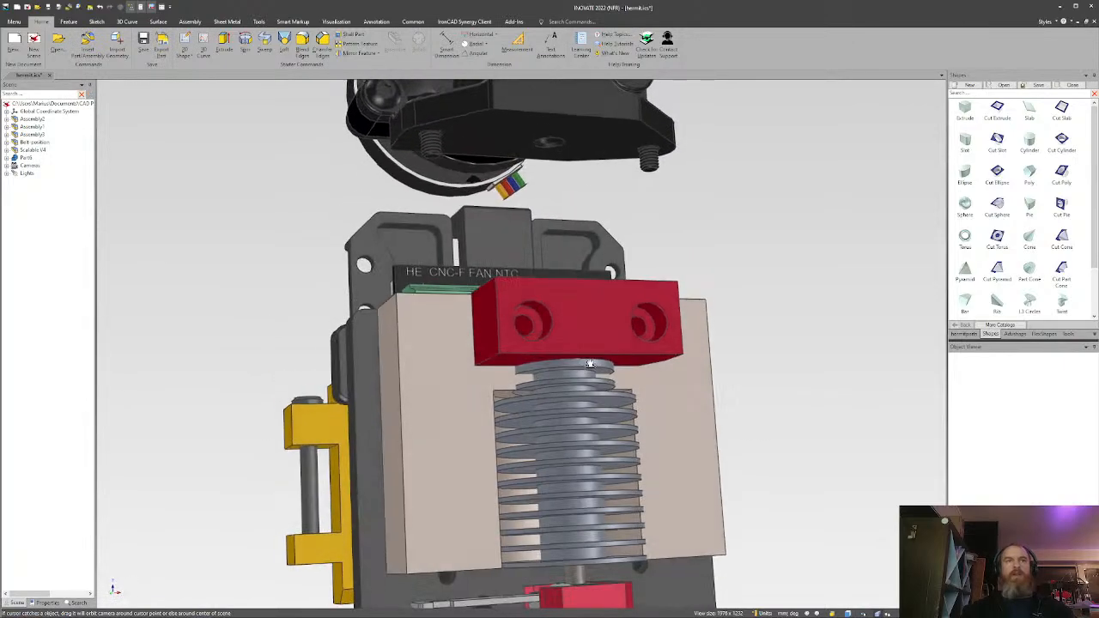
pyautogui.scroll(5, 589, 364)
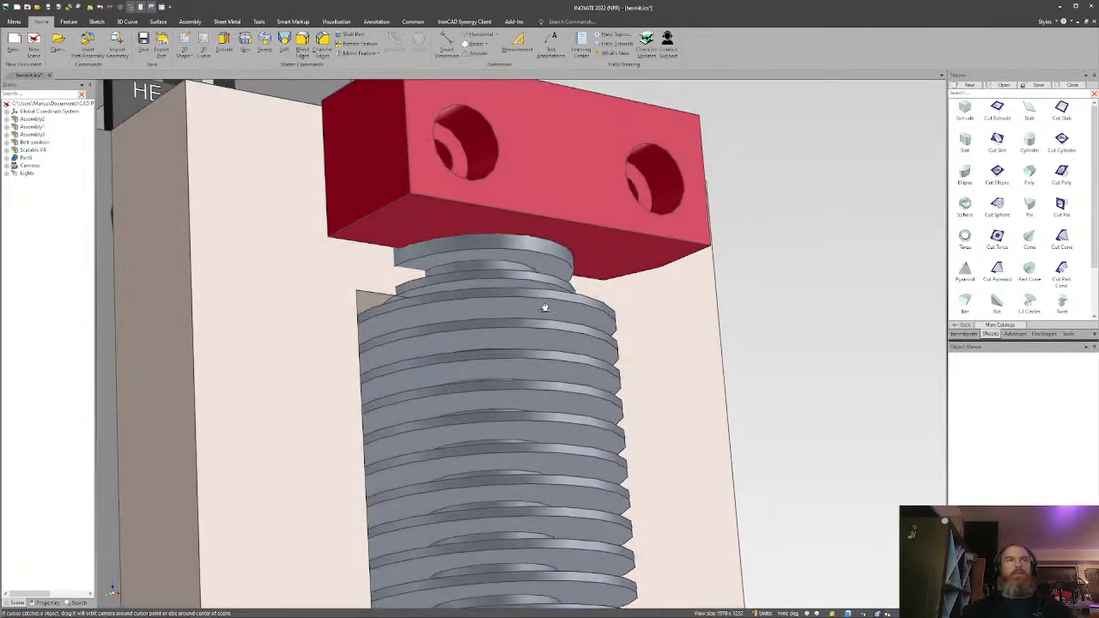
pyautogui.moveTo(544, 307); pyautogui.dragTo(529, 369, button='middle')
pyautogui.click(624, 384)
pyautogui.press('Delete')
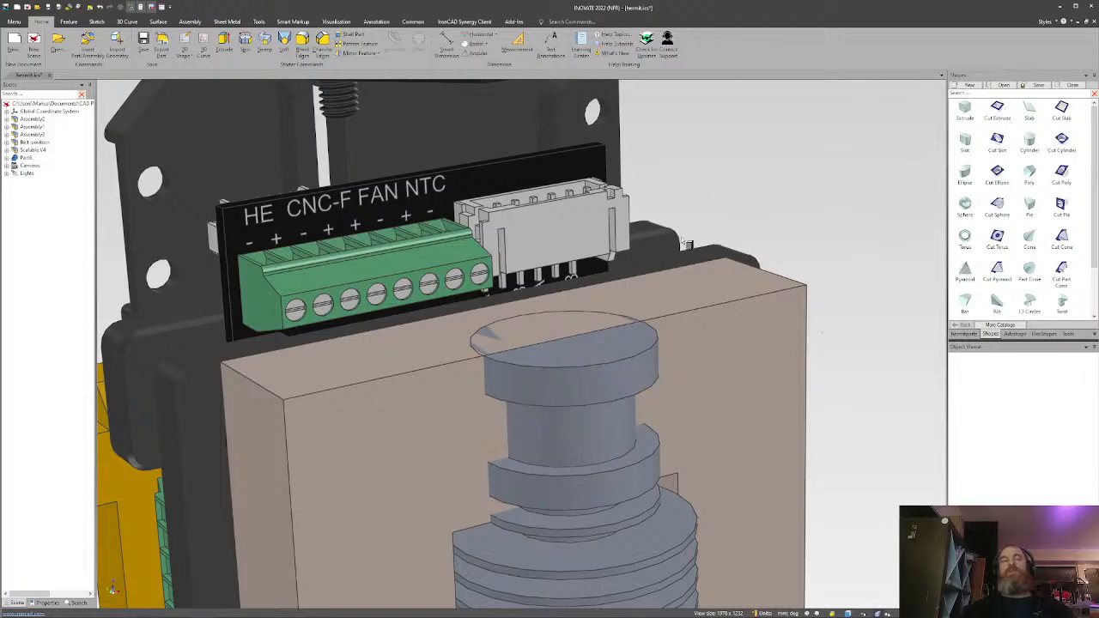
# Add a second Cut Cylinder to the block's upper face and centre it on the heatsink's round top with TriBall.
pyautogui.click(696, 296)
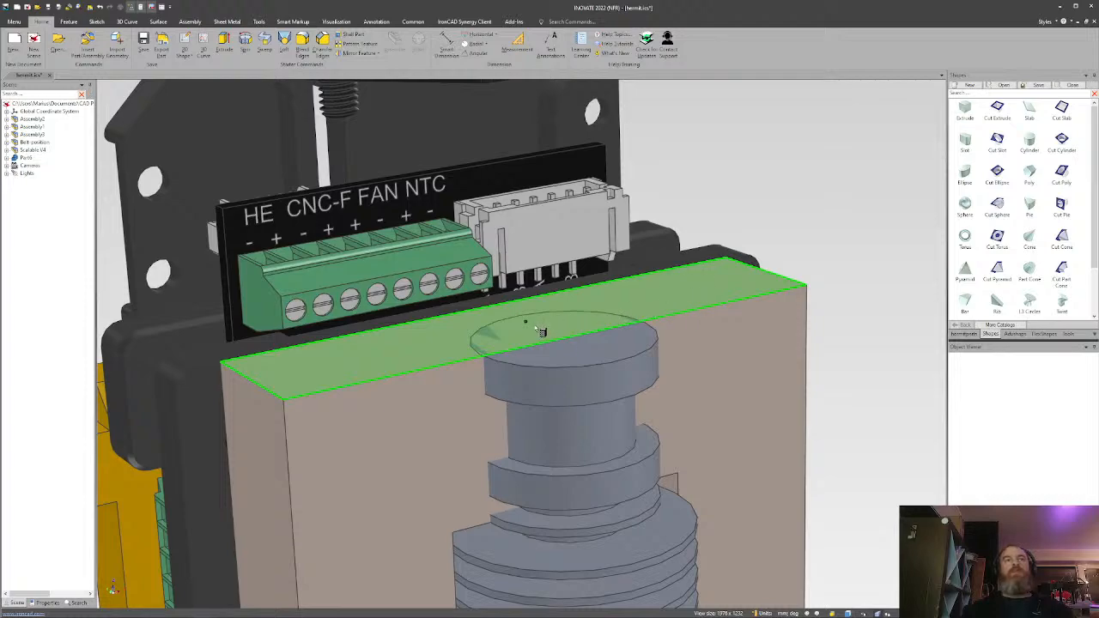
pyautogui.click(573, 353)
pyautogui.moveTo(564, 341); pyautogui.dragTo(710, 277)
pyautogui.press('F10')
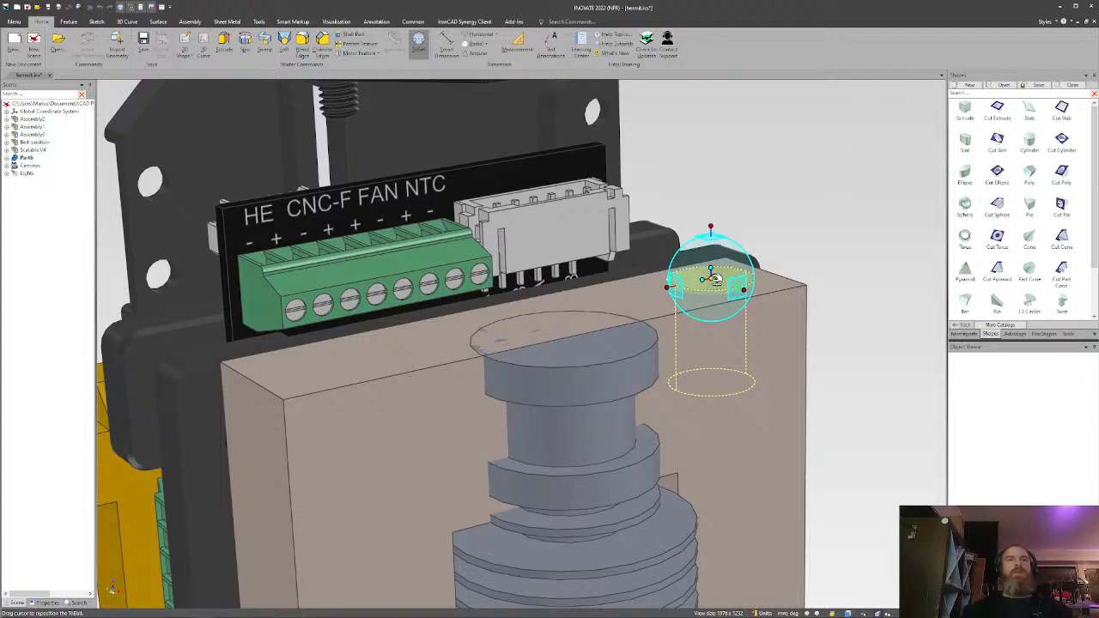
pyautogui.rightClick(711, 277)
pyautogui.click(747, 327)
pyautogui.click(595, 359)
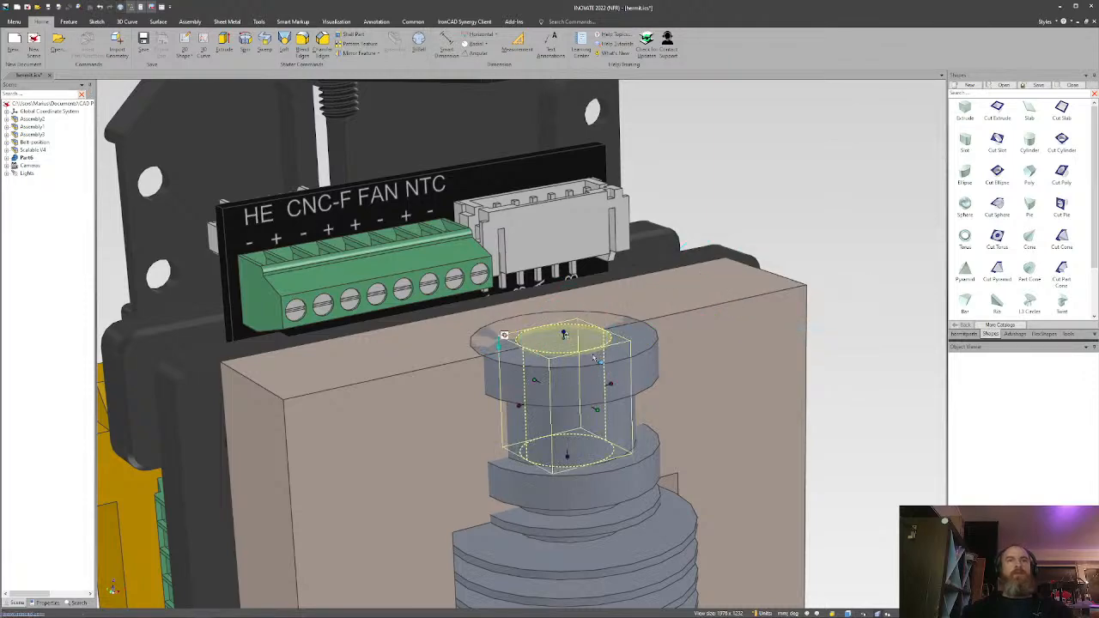
pyautogui.click(615, 386)
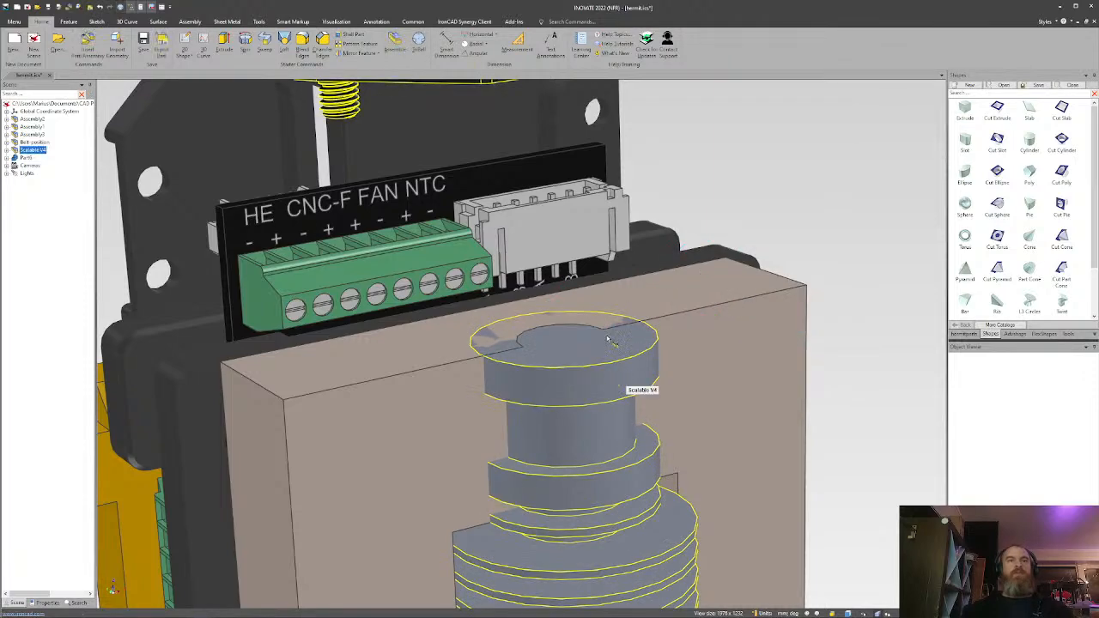
# Set the diameter of the second cylindrical cut, centred on the heatsink's round top, to 12 mm.
pyautogui.click(662, 312)
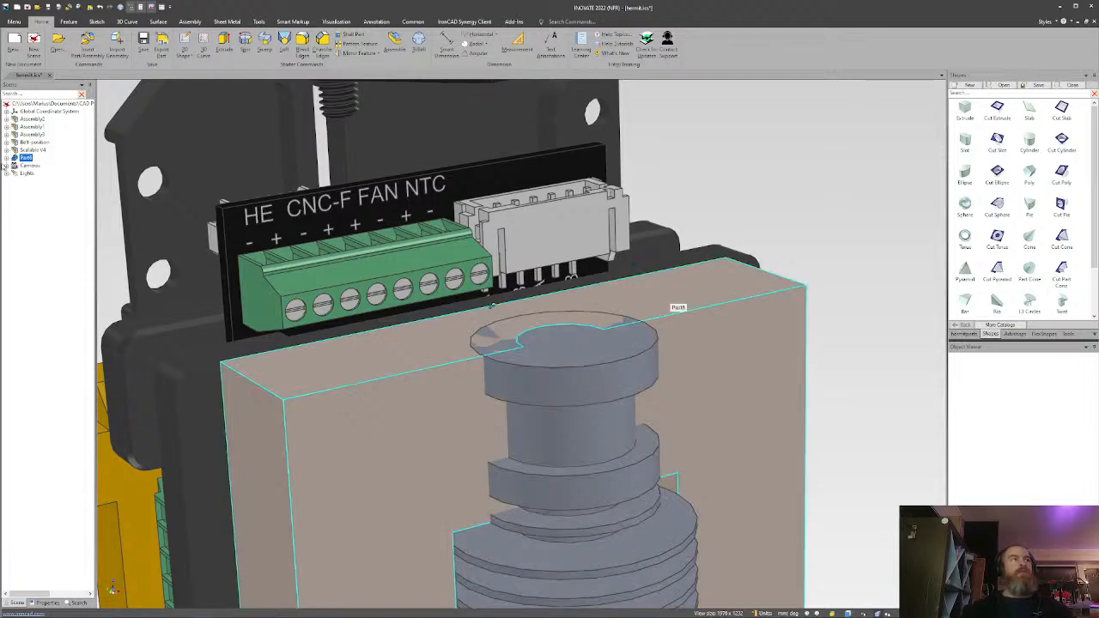
pyautogui.click(7, 158)
pyautogui.click(38, 181)
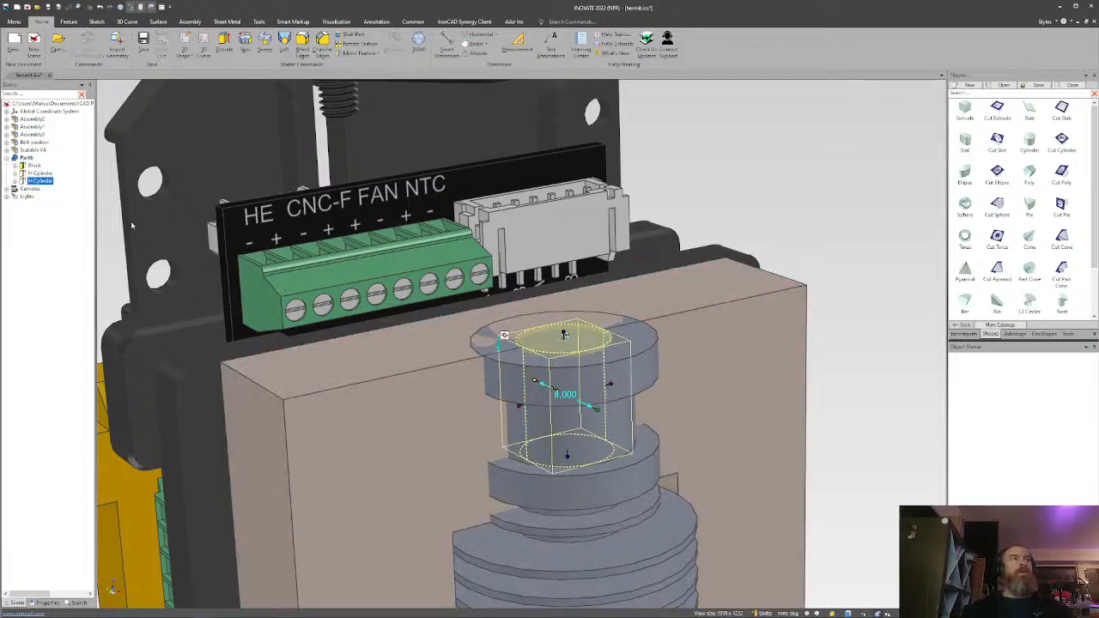
pyautogui.moveTo(640, 421)
pyautogui.mouseDown()
pyautogui.moveTo(658, 416)
pyautogui.moveTo(630, 412)
pyautogui.mouseUp()
pyautogui.moveTo(568, 399)
pyautogui.mouseDown(button='middle')
pyautogui.moveTo(537, 420)
pyautogui.moveTo(562, 423)
pyautogui.moveTo(570, 407)
pyautogui.mouseUp(button='middle')
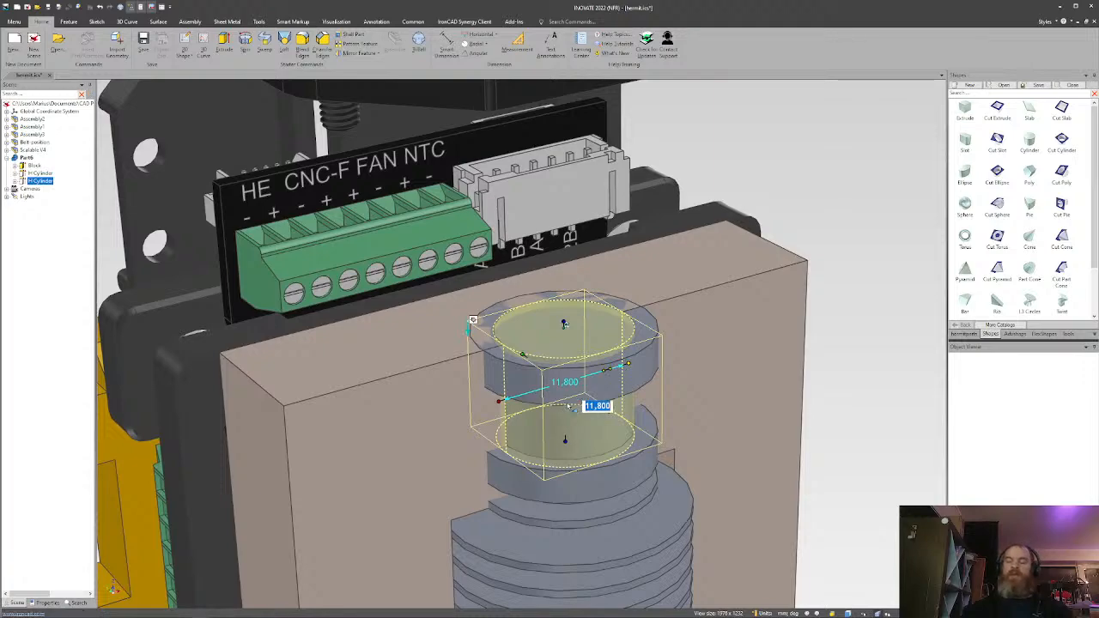
pyautogui.write('12')
pyautogui.press('Return')
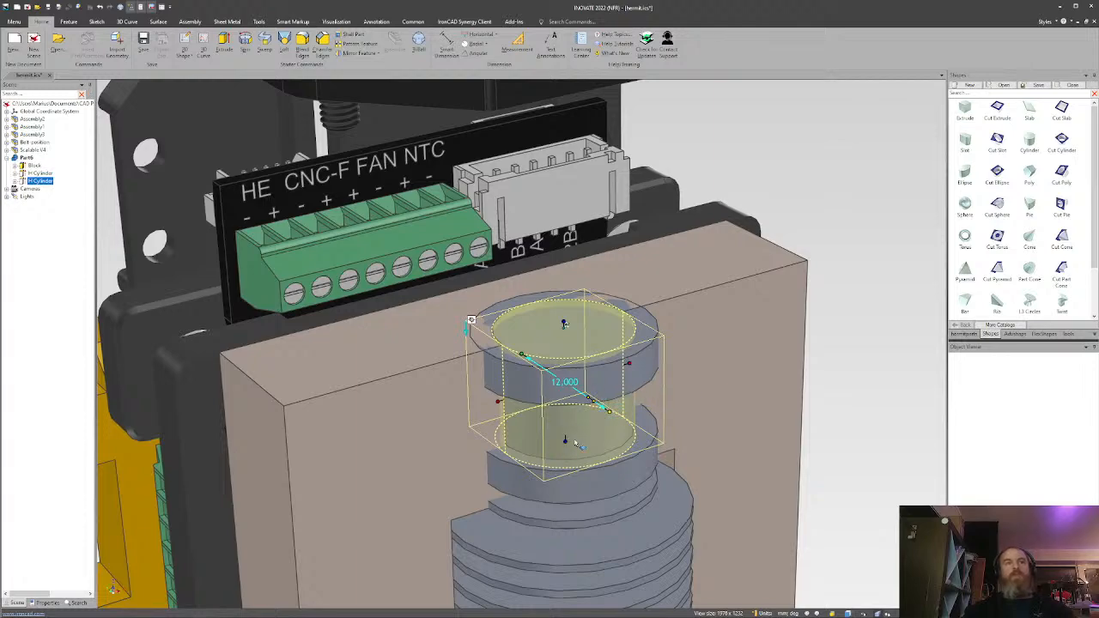
# Fit the 12 mm cut's lower and upper ends to the heatsink's neck, between the top flange and the collar below it.
pyautogui.moveTo(566, 440); pyautogui.dragTo(647, 431)
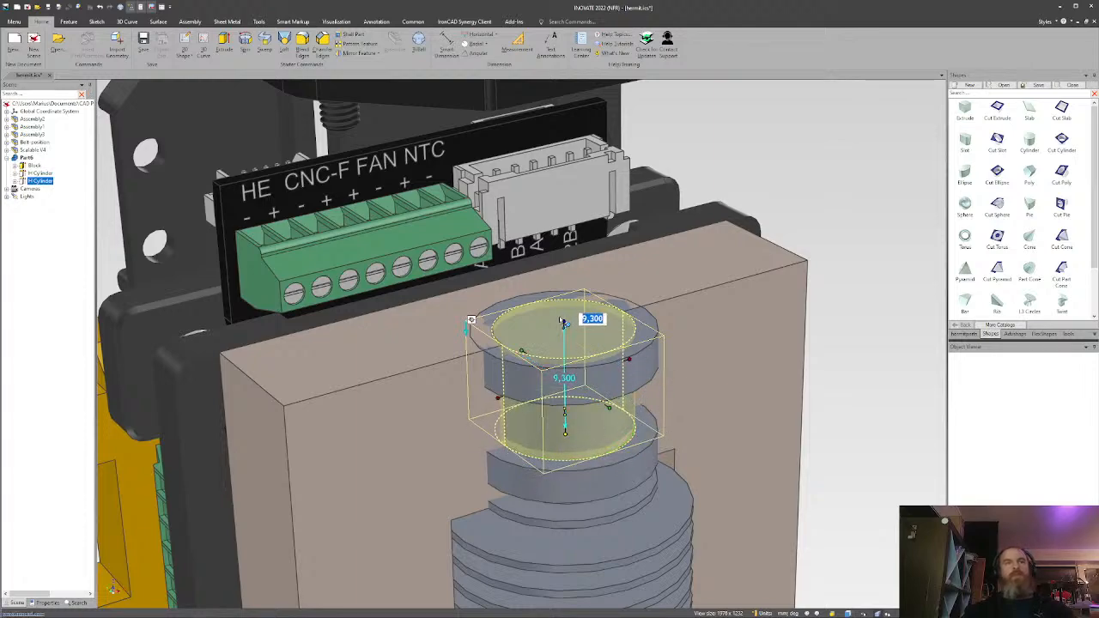
pyautogui.moveTo(565, 325); pyautogui.dragTo(650, 377)
pyautogui.click(846, 361)
pyautogui.moveTo(657, 392); pyautogui.dragTo(634, 362, button='middle')
# Temporarily hide the hotend to inspect the neck pocket in the block, and bring the hotend back.
pyautogui.click(591, 385)
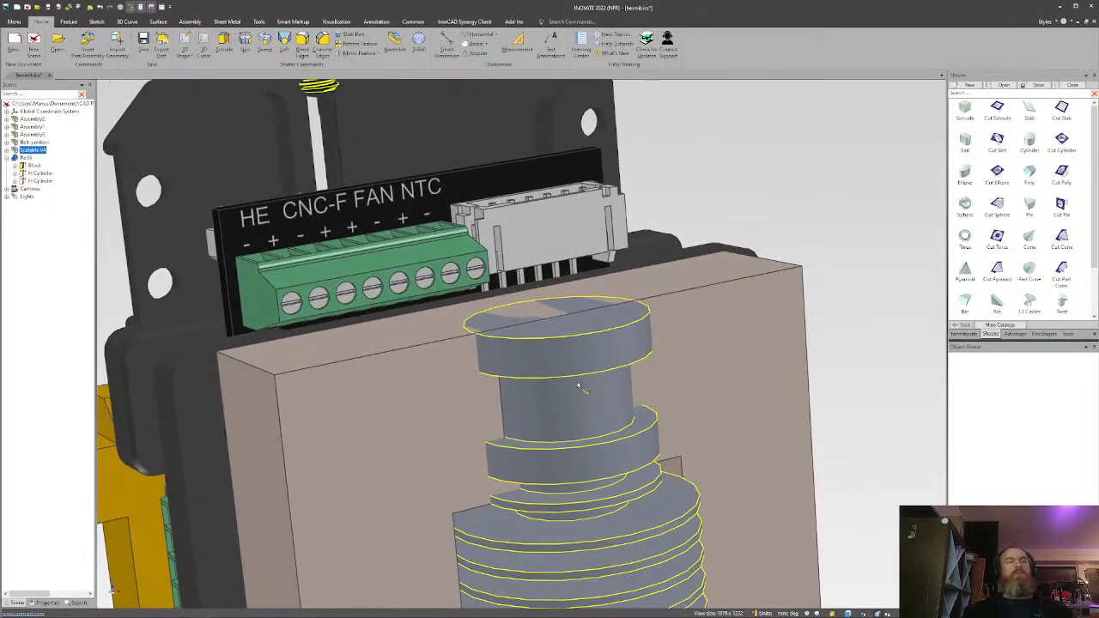
pyautogui.press('h')
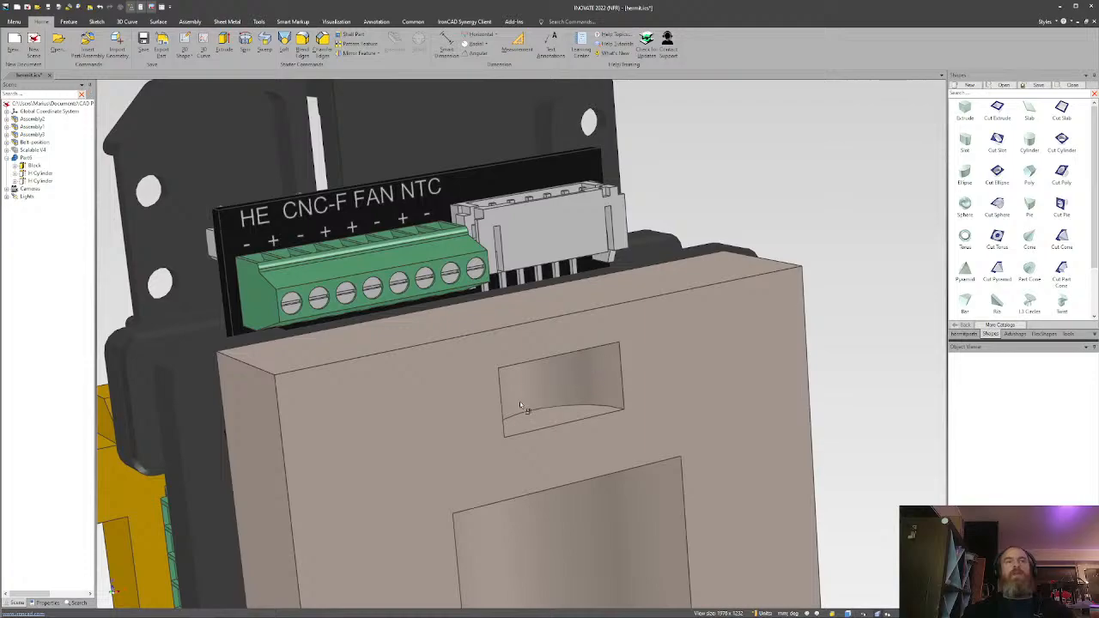
pyautogui.hotkey('ctrl', 'z')
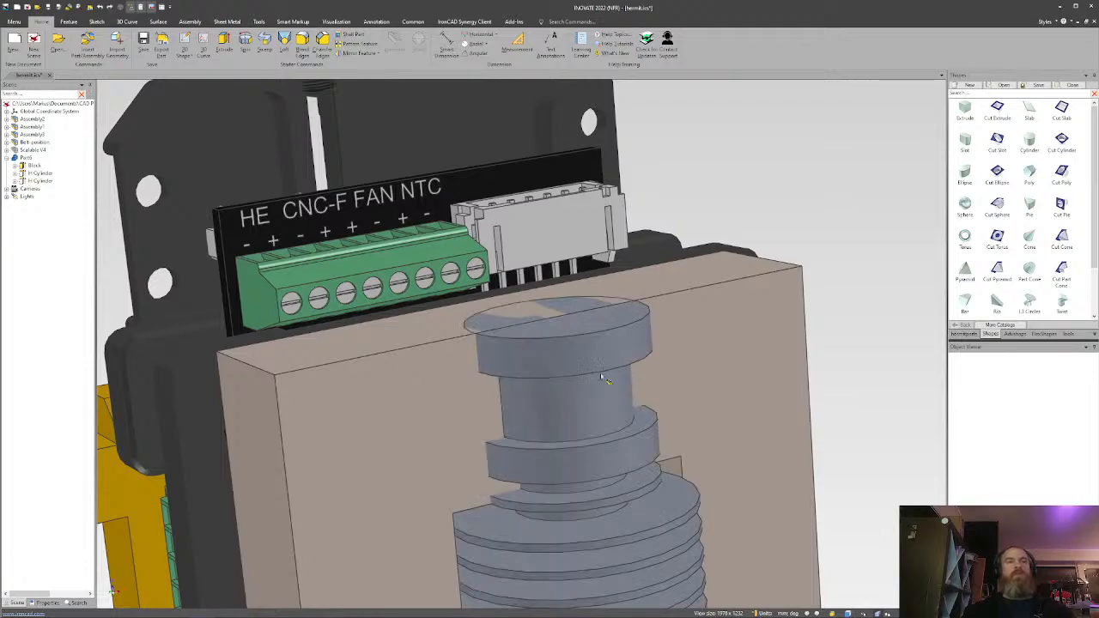
# Save the hermit scene.
pyautogui.moveTo(601, 375)
pyautogui.mouseDown(button='middle')
pyautogui.moveTo(616, 399)
pyautogui.moveTo(605, 387)
pyautogui.mouseUp(button='middle')
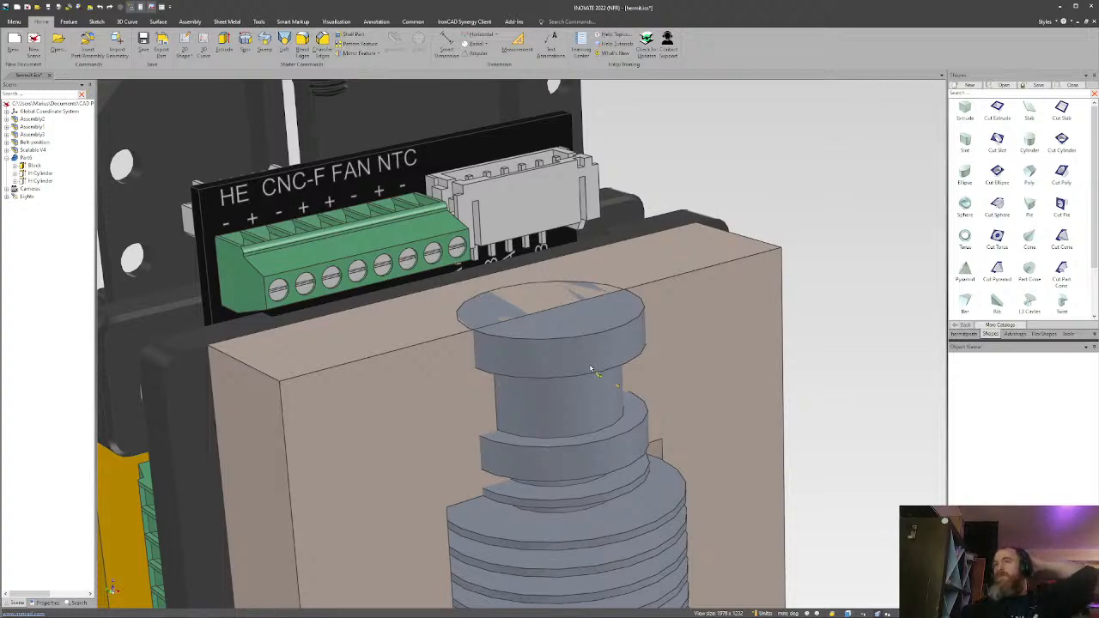
pyautogui.scroll(-5, 592, 365)
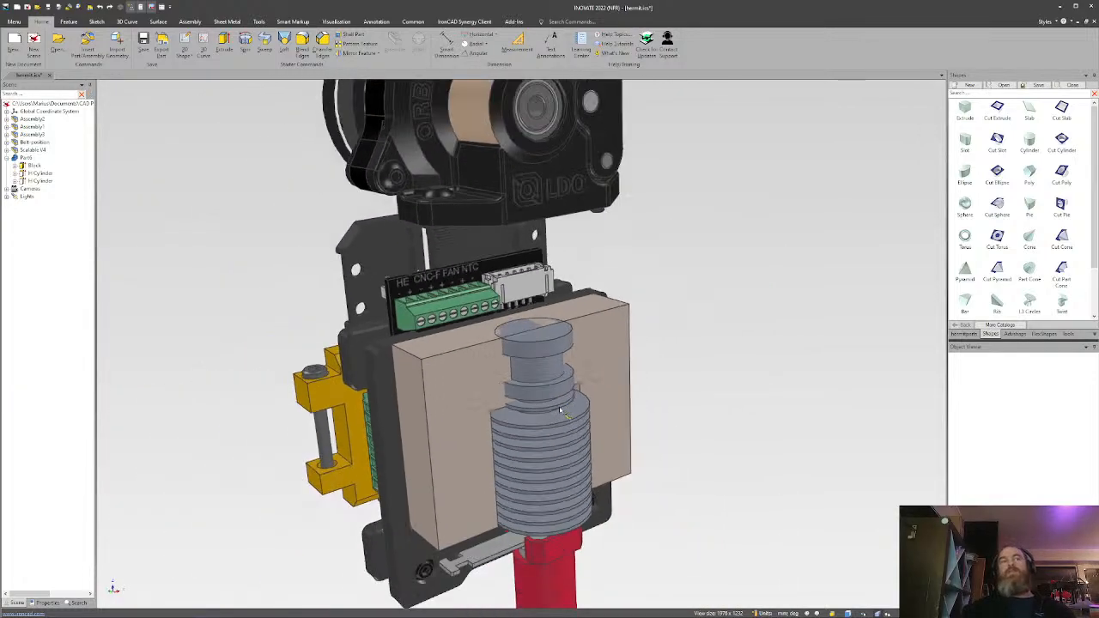
pyautogui.scroll(1, 504, 393)
pyautogui.moveTo(521, 368); pyautogui.dragTo(541, 340, button='middle')
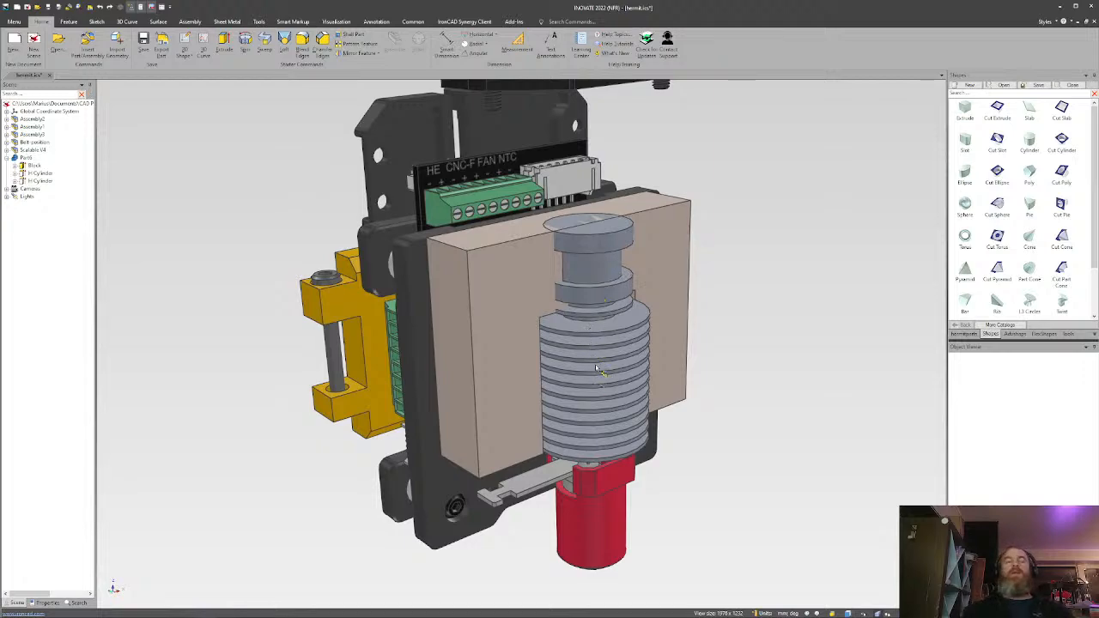
pyautogui.moveTo(593, 364); pyautogui.dragTo(592, 333, button='middle')
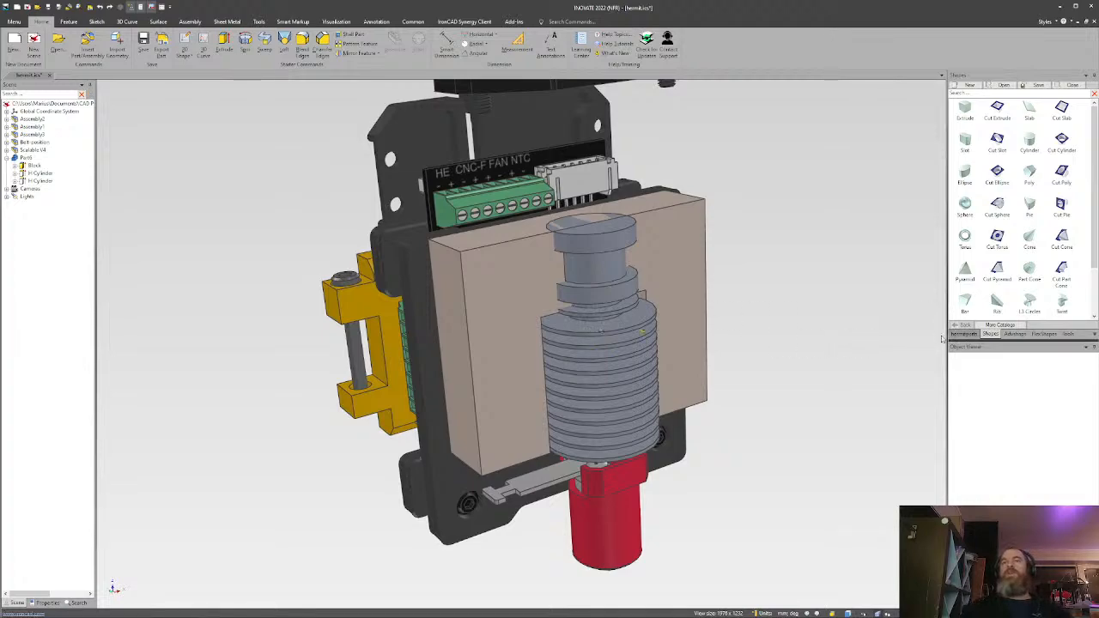
pyautogui.hotkey('ctrl', 's')
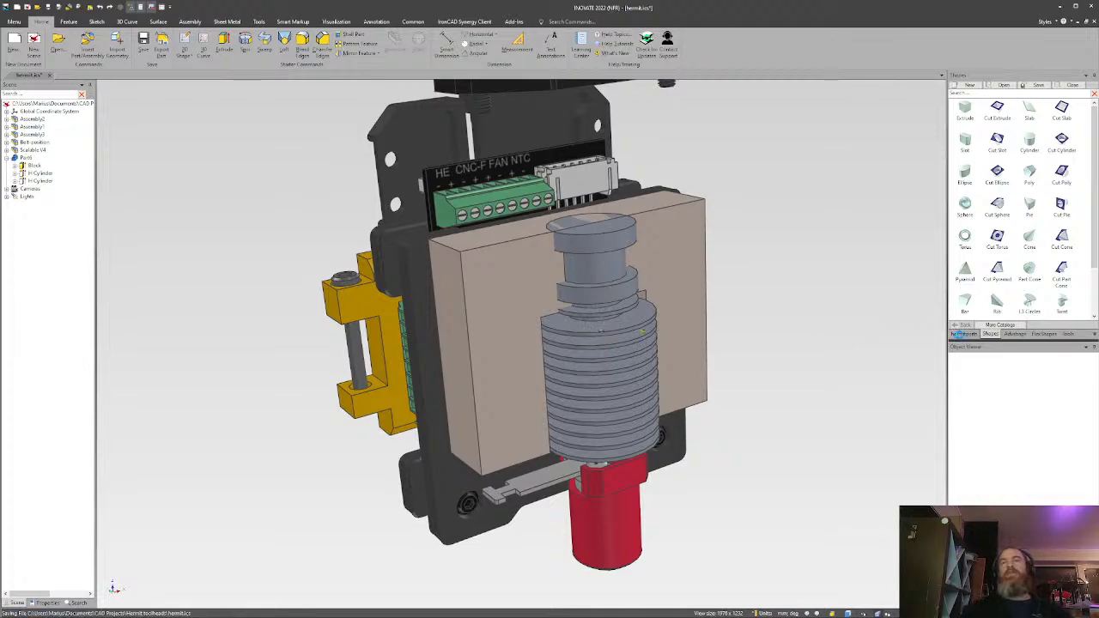
# Insert the grey finned cylindrical part from the hermit parts catalog into the scene.
pyautogui.click(962, 334)
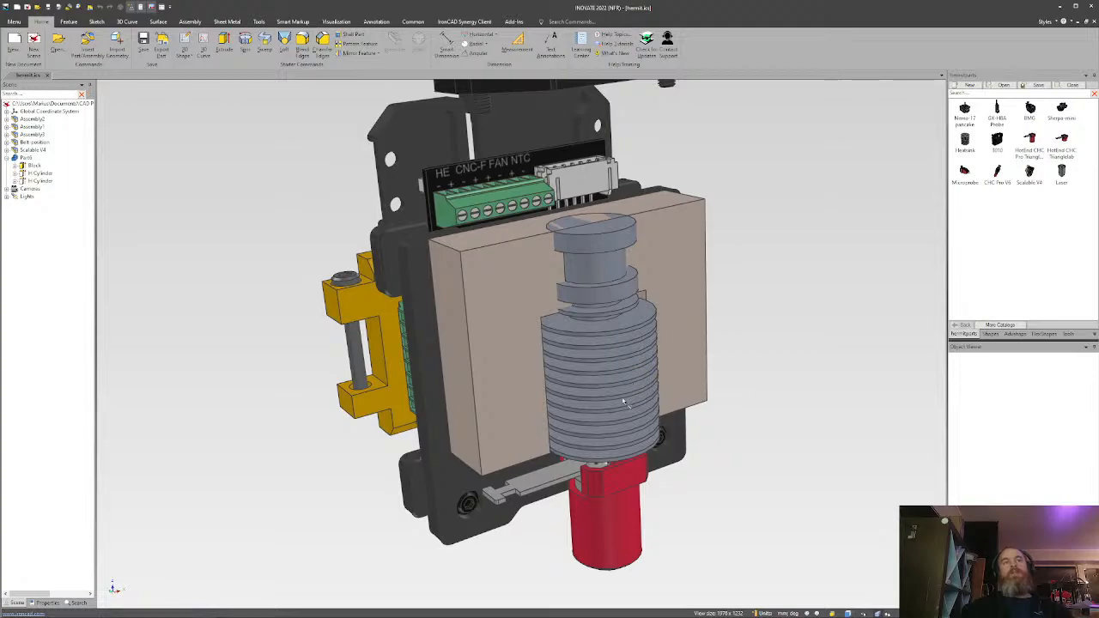
pyautogui.moveTo(624, 401); pyautogui.dragTo(591, 355, button='middle')
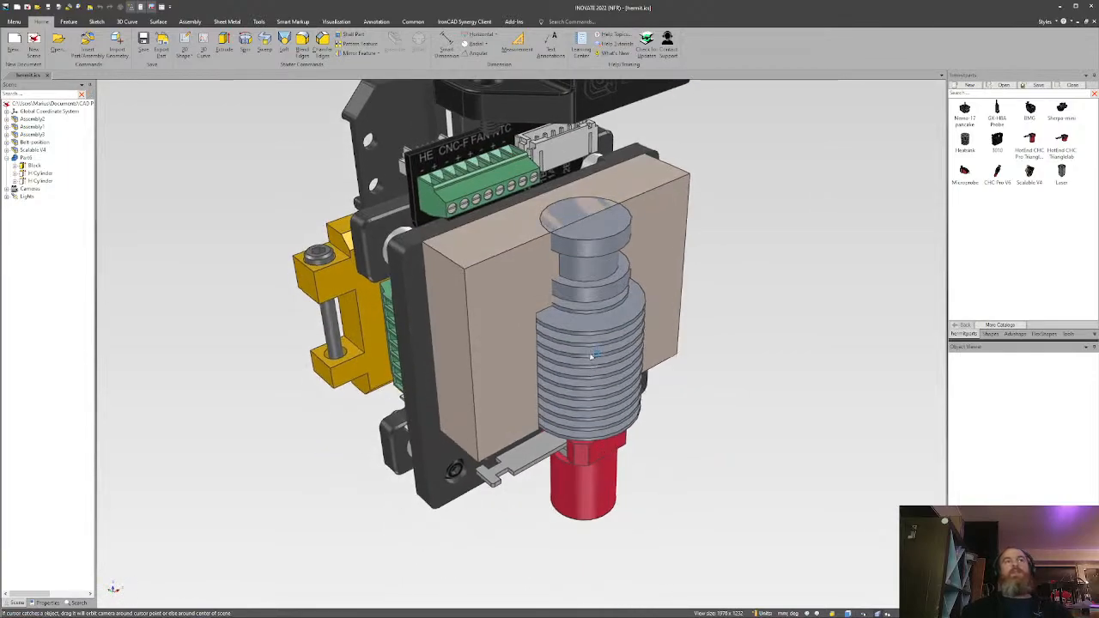
pyautogui.scroll(-2, 590, 355)
pyautogui.scroll(3, 593, 304)
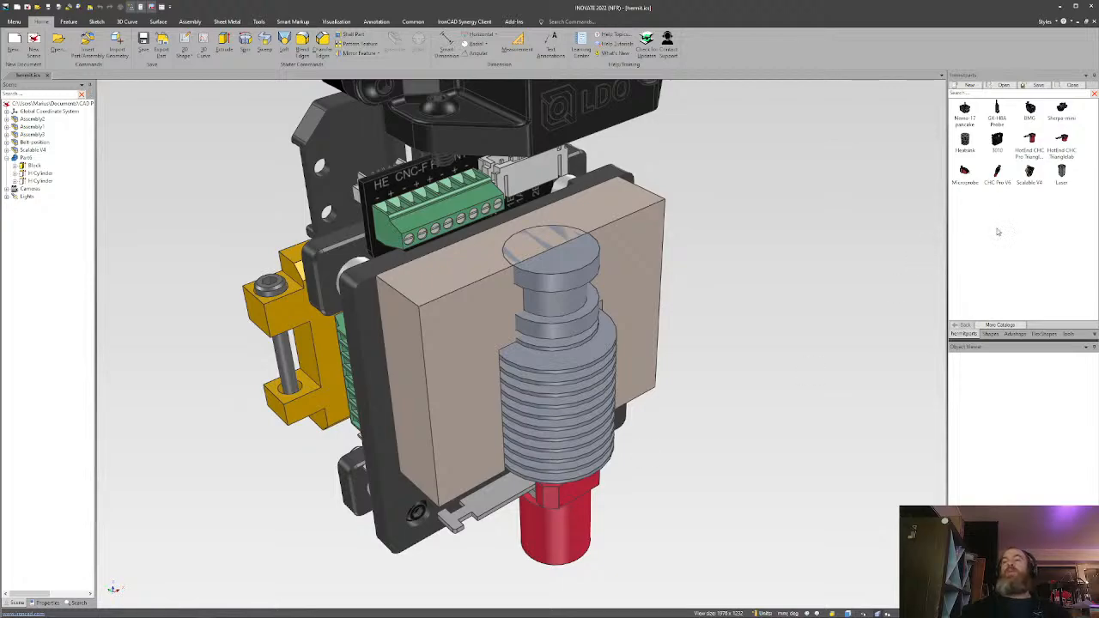
pyautogui.moveTo(917, 215); pyautogui.dragTo(788, 242)
pyautogui.moveTo(806, 206); pyautogui.dragTo(730, 250, button='middle')
pyautogui.scroll(4, 706, 298)
pyautogui.moveTo(602, 314)
pyautogui.mouseDown(button='middle')
pyautogui.moveTo(576, 378)
pyautogui.moveTo(611, 386)
pyautogui.moveTo(589, 300)
pyautogui.moveTo(656, 264)
pyautogui.moveTo(615, 300)
pyautogui.mouseUp(button='middle')
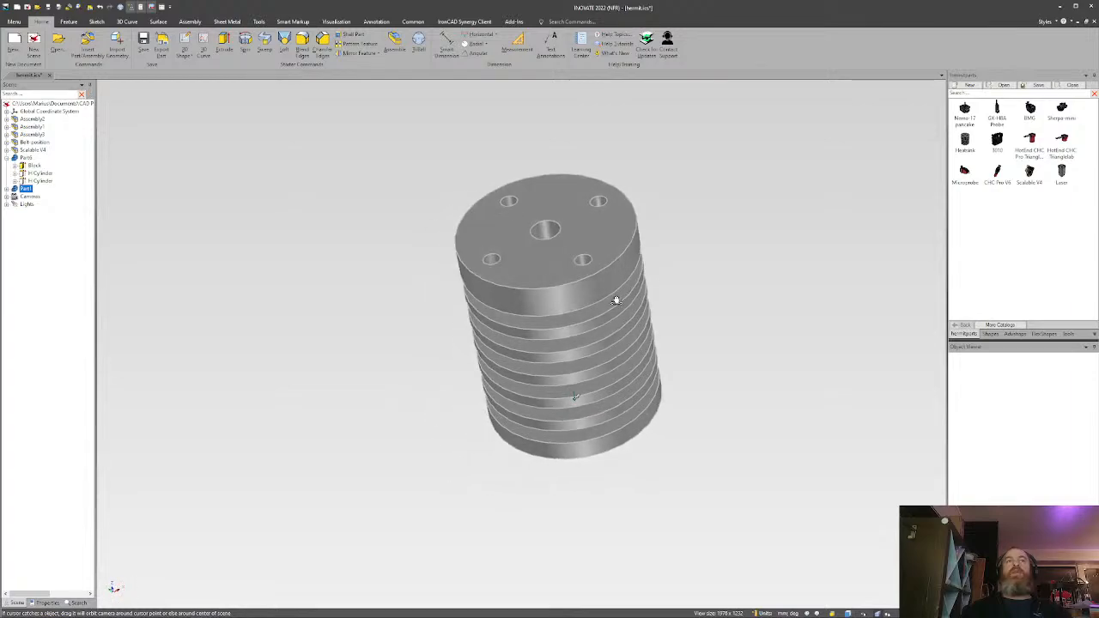
# Examine the finned part's upper face with its centre bore and four surrounding screw holes.
pyautogui.scroll(-7, 571, 335)
pyautogui.scroll(2, 528, 341)
pyautogui.scroll(4, 527, 340)
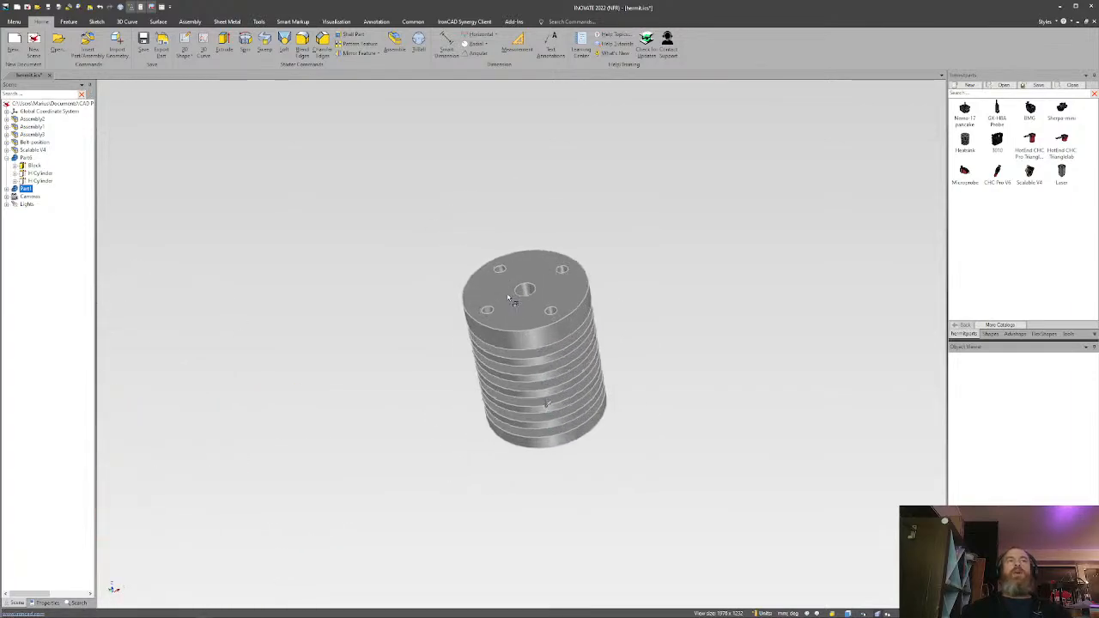
pyautogui.moveTo(515, 403); pyautogui.dragTo(547, 382, button='middle')
pyautogui.scroll(-2, 546, 403)
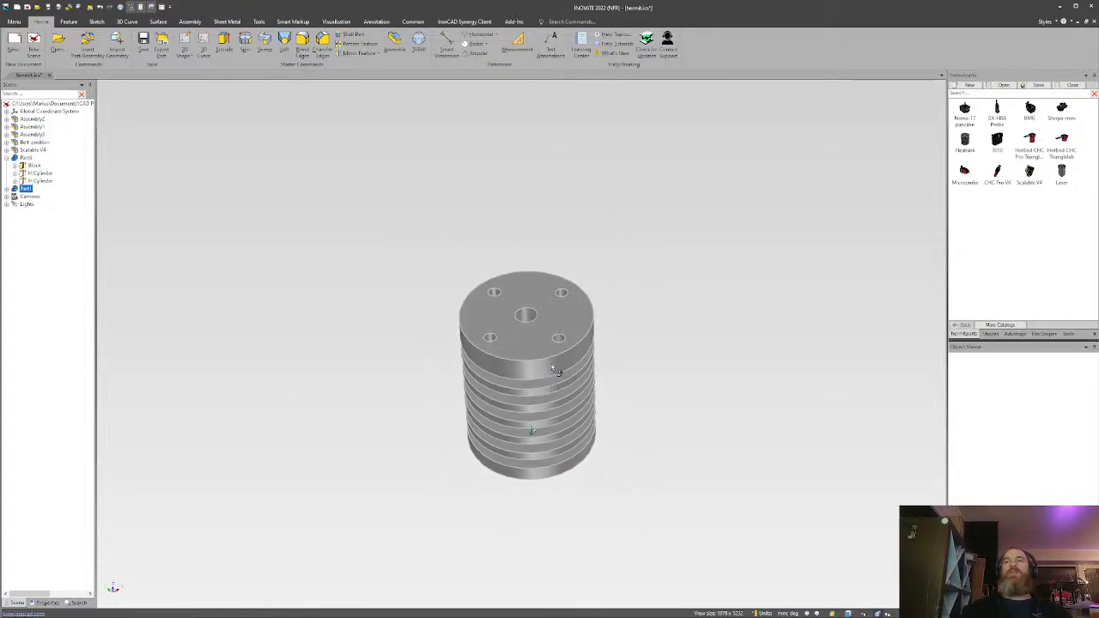
pyautogui.scroll(-1, 521, 380)
pyautogui.scroll(5, 517, 352)
pyautogui.scroll(-2, 521, 343)
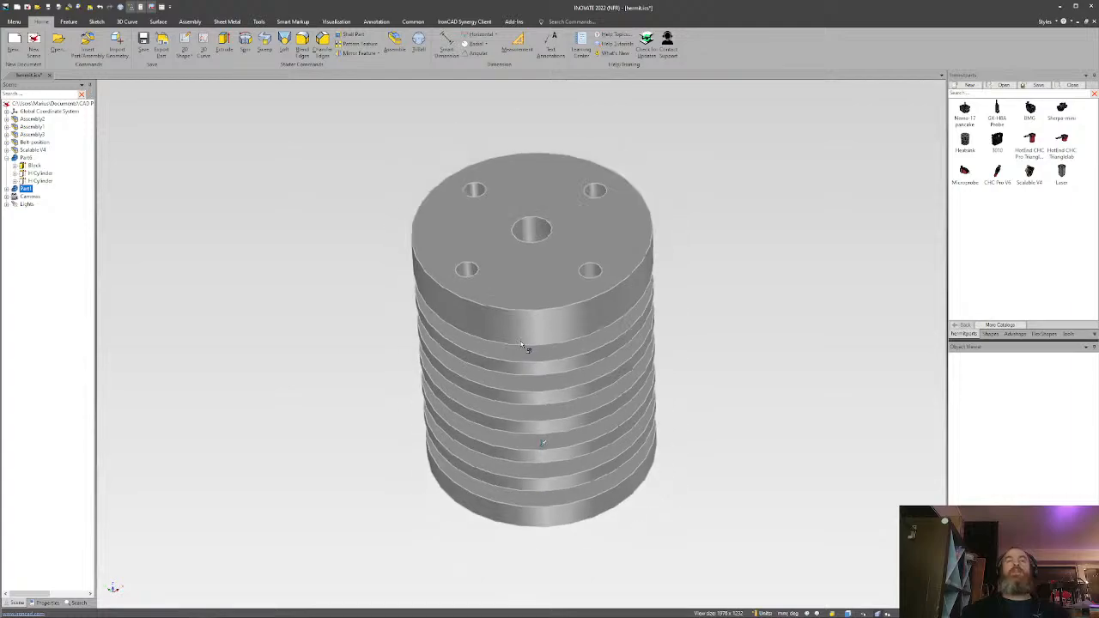
pyautogui.moveTo(528, 412)
pyautogui.mouseDown(button='middle')
pyautogui.moveTo(547, 290)
pyautogui.moveTo(547, 306)
pyautogui.moveTo(528, 316)
pyautogui.moveTo(526, 402)
pyautogui.mouseUp(button='middle')
pyautogui.scroll(-4, 539, 338)
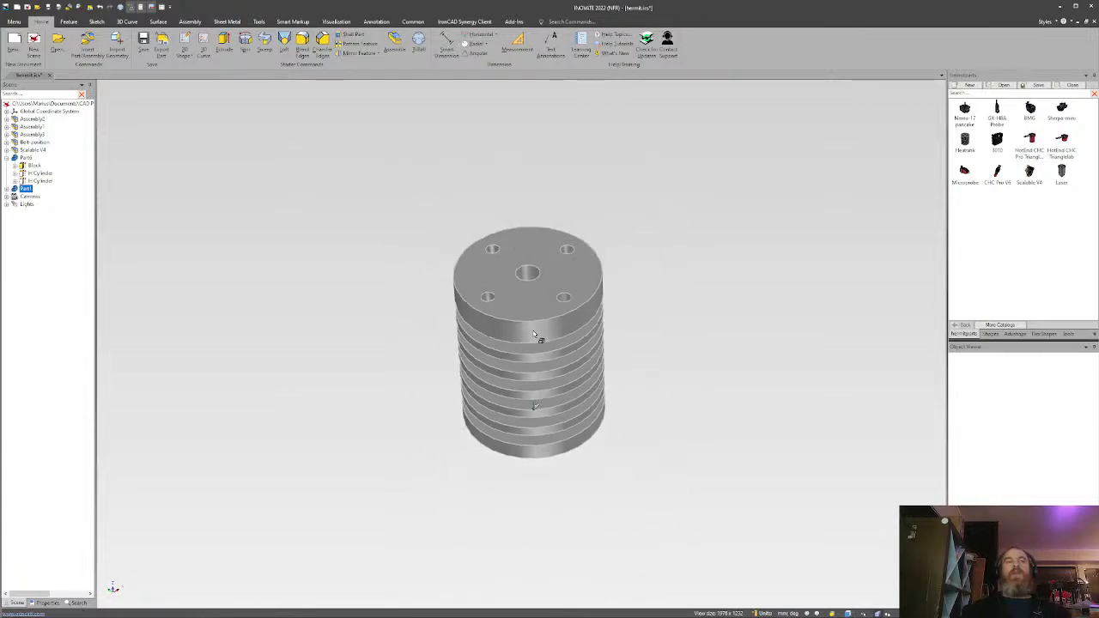
pyautogui.scroll(5, 533, 346)
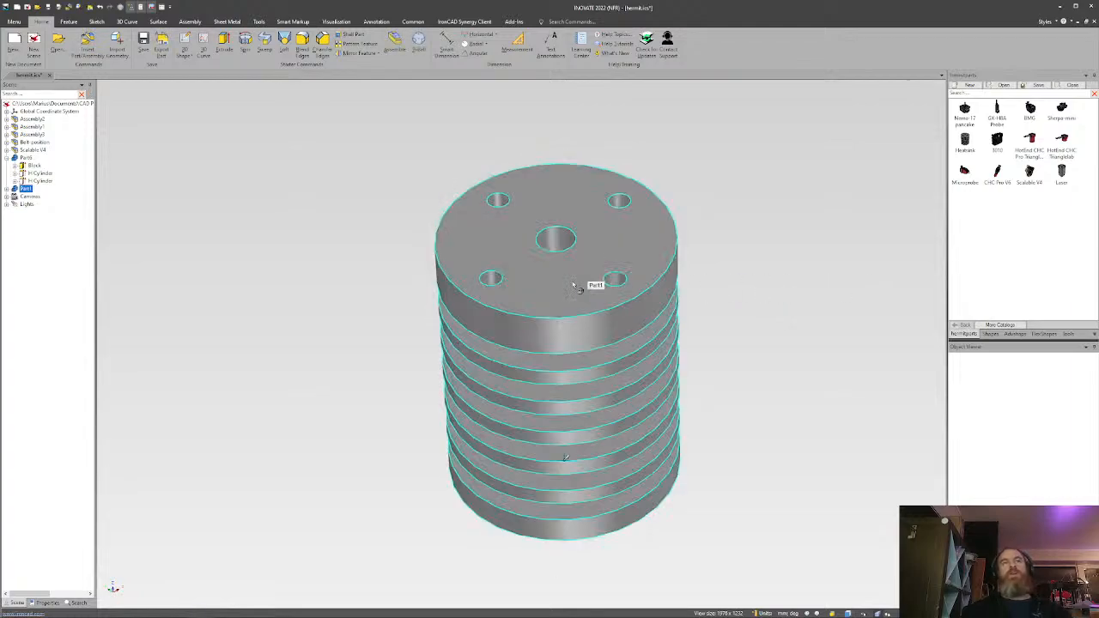
# Delete the inserted finned cylindrical part.
pyautogui.press('Delete')
pyautogui.scroll(-5, 542, 319)
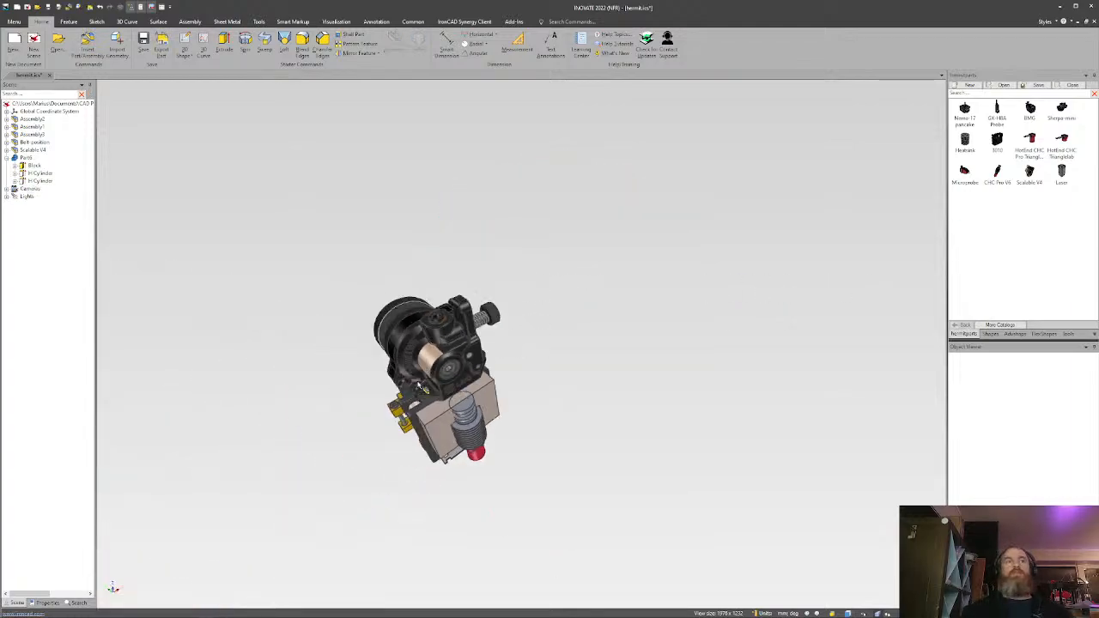
# Add a third Cut Cylinder to the block's upper face and centre it on the heatsink's round top flange with TriBall.
pyautogui.scroll(3, 559, 367)
pyautogui.moveTo(542, 320); pyautogui.dragTo(572, 311, button='middle')
pyautogui.scroll(5, 572, 310)
pyautogui.keyDown('shift'); pyautogui.moveTo(547, 418); pyautogui.dragTo(536, 378, button='middle'); pyautogui.keyUp('shift')
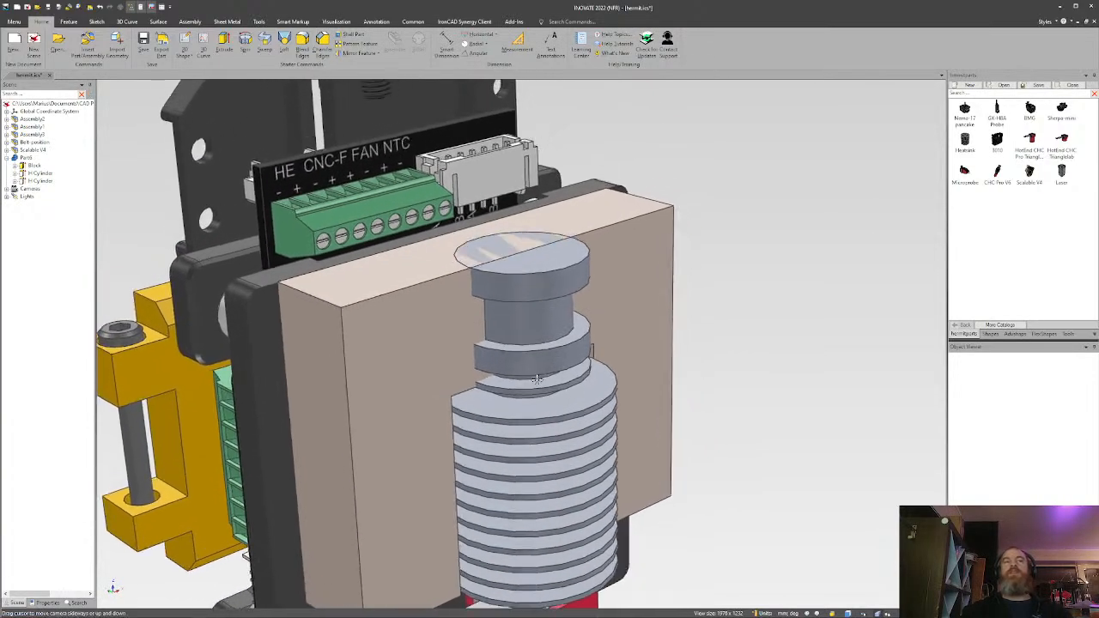
pyautogui.click(987, 333)
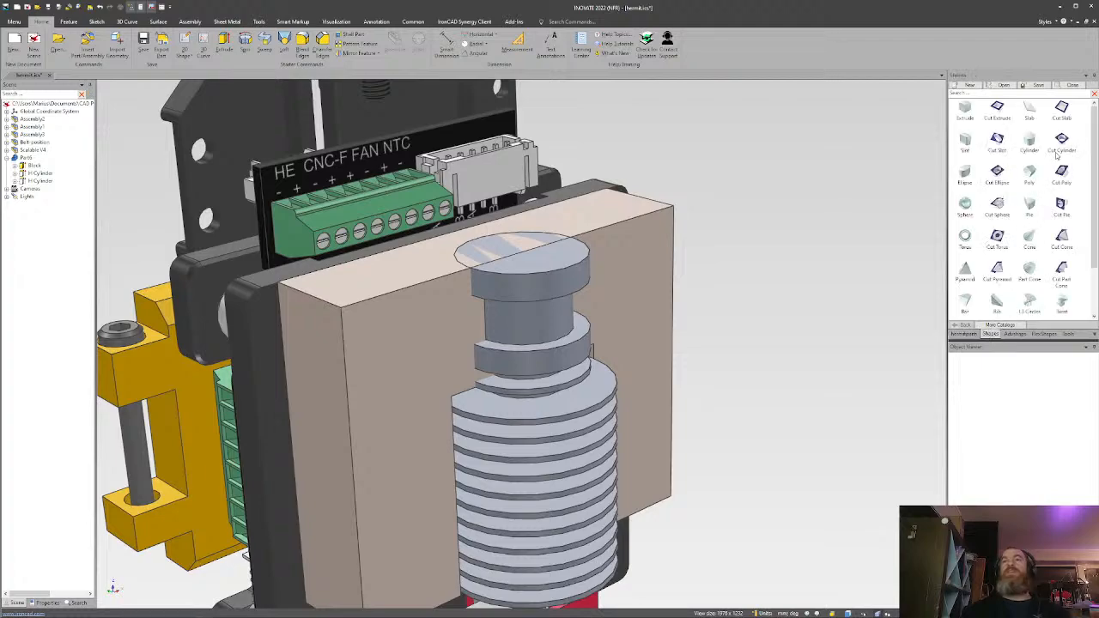
pyautogui.moveTo(1063, 143); pyautogui.dragTo(640, 210)
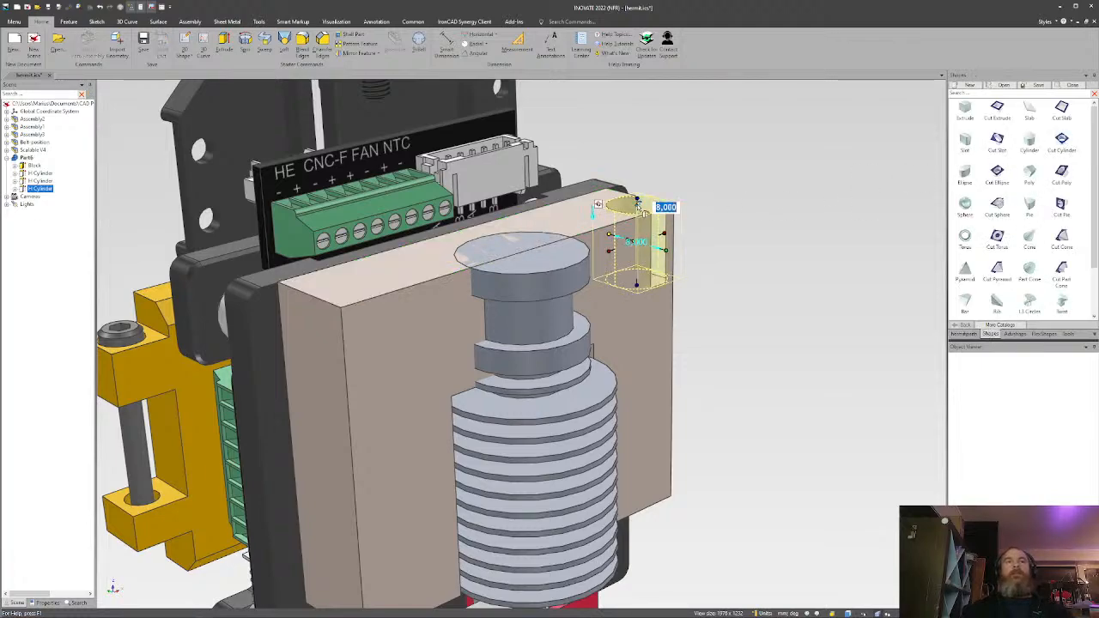
pyautogui.rightClick(634, 208)
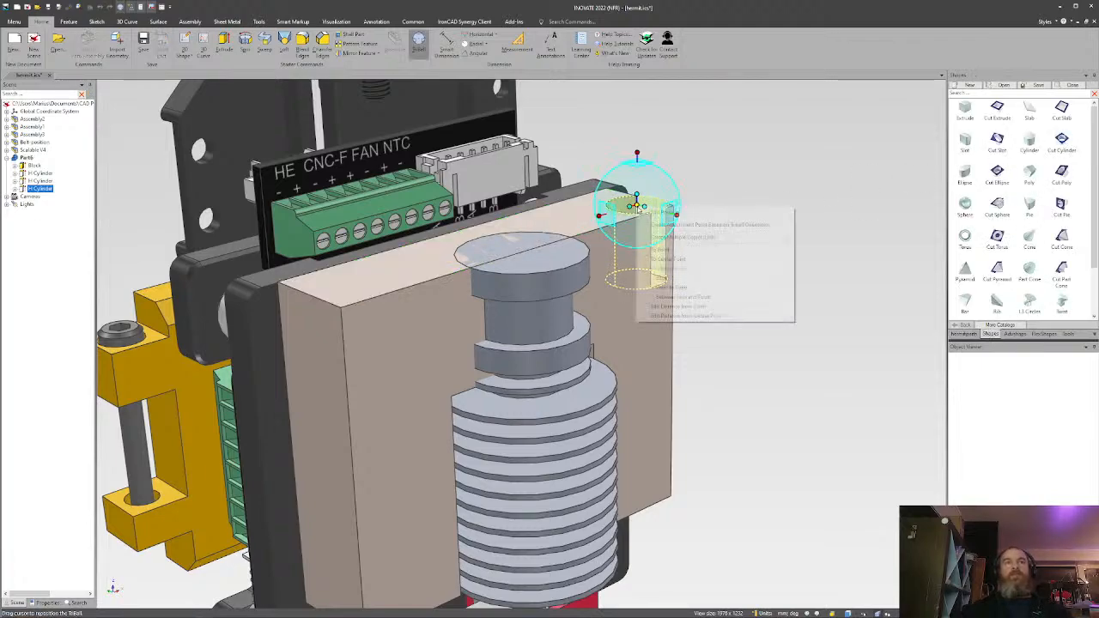
pyautogui.click(672, 261)
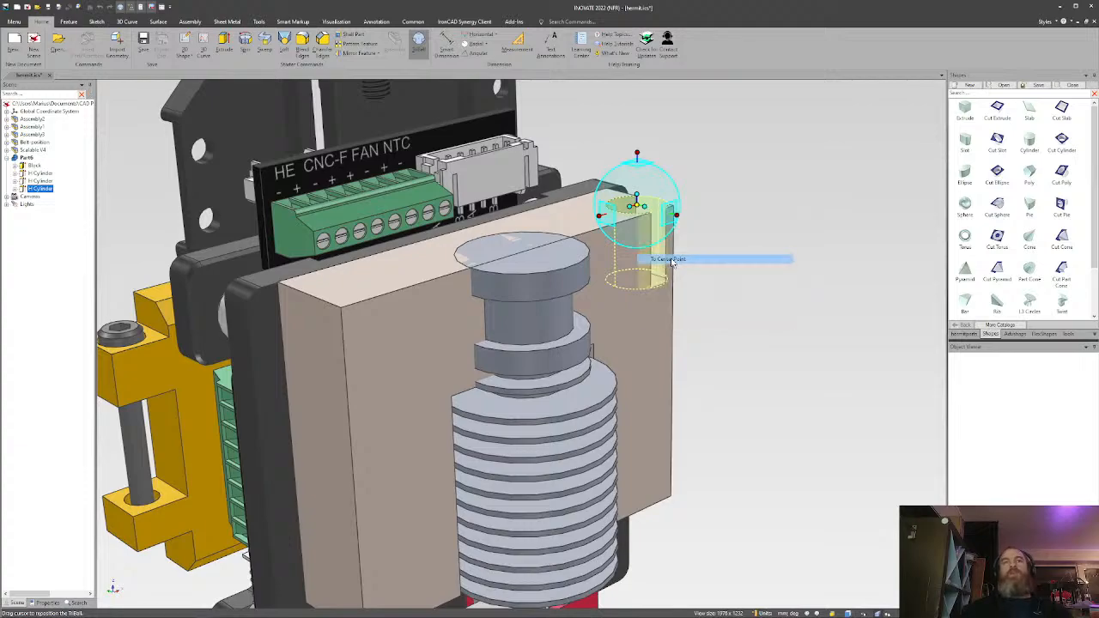
pyautogui.click(571, 271)
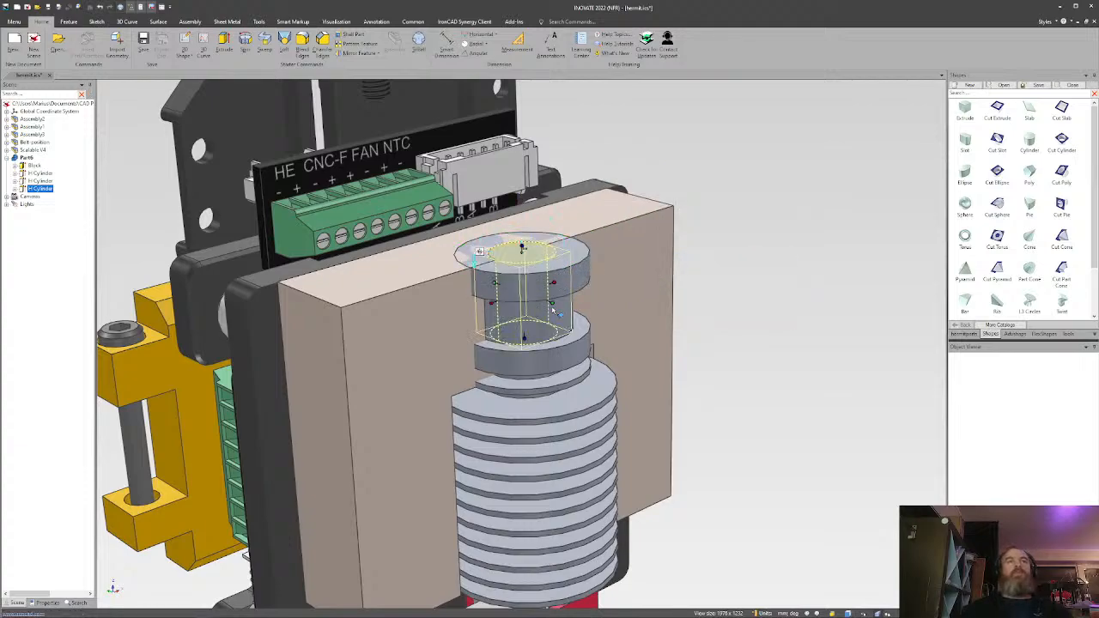
# Set the third cylindrical cut's diameter to 16 mm and its depth to 3.5 mm to clear the heatsink's top flange.
pyautogui.moveTo(558, 311); pyautogui.dragTo(573, 290)
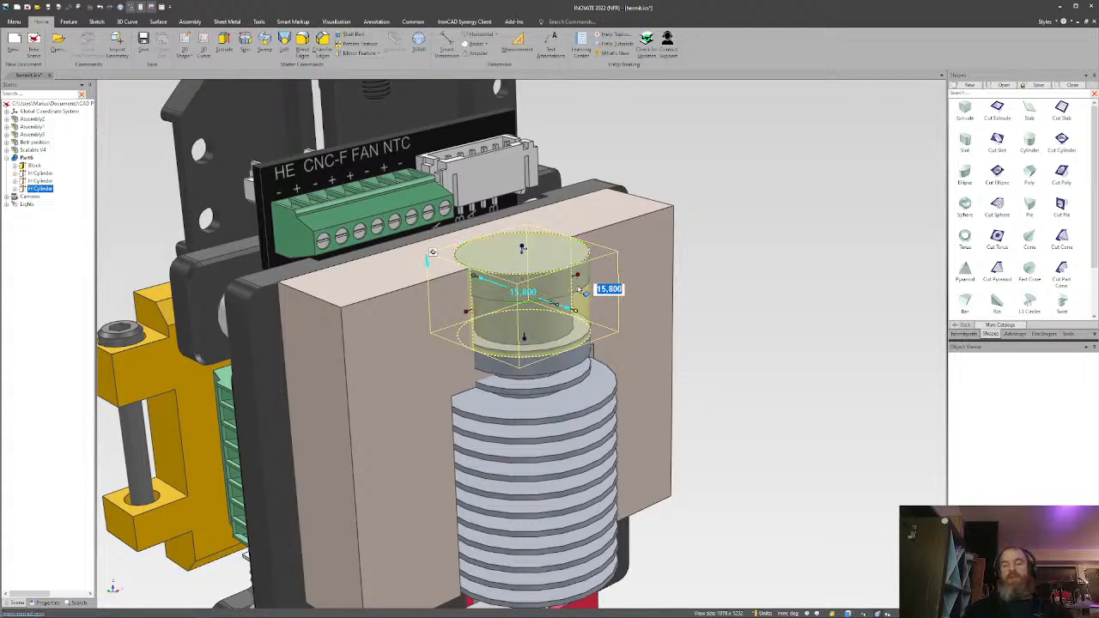
pyautogui.write('16')
pyautogui.press('Tab')
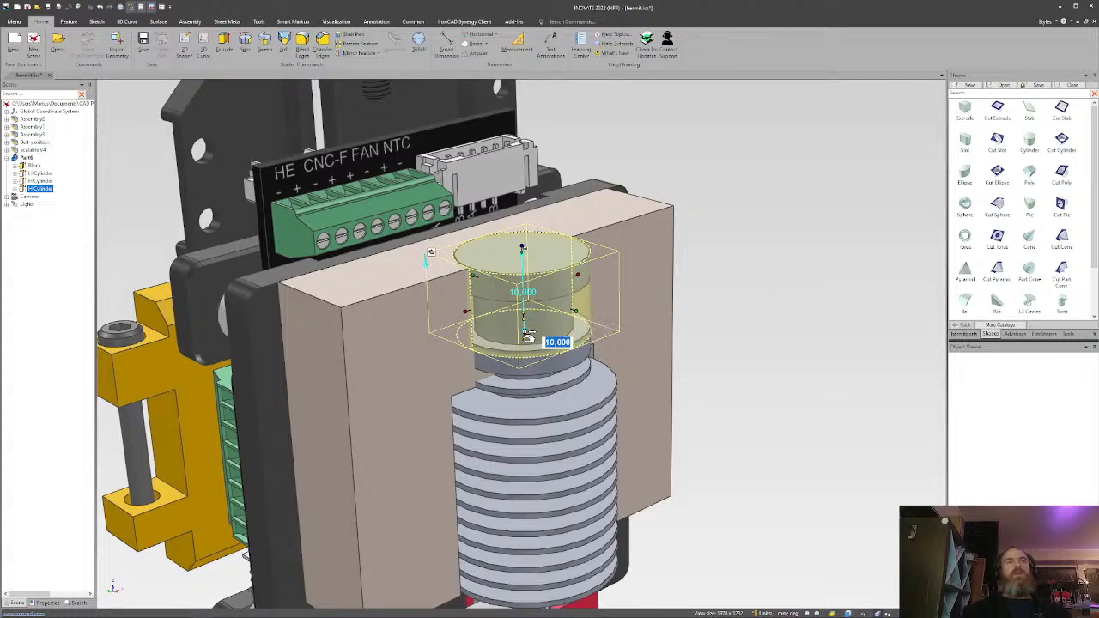
pyautogui.moveTo(525, 337); pyautogui.dragTo(552, 300)
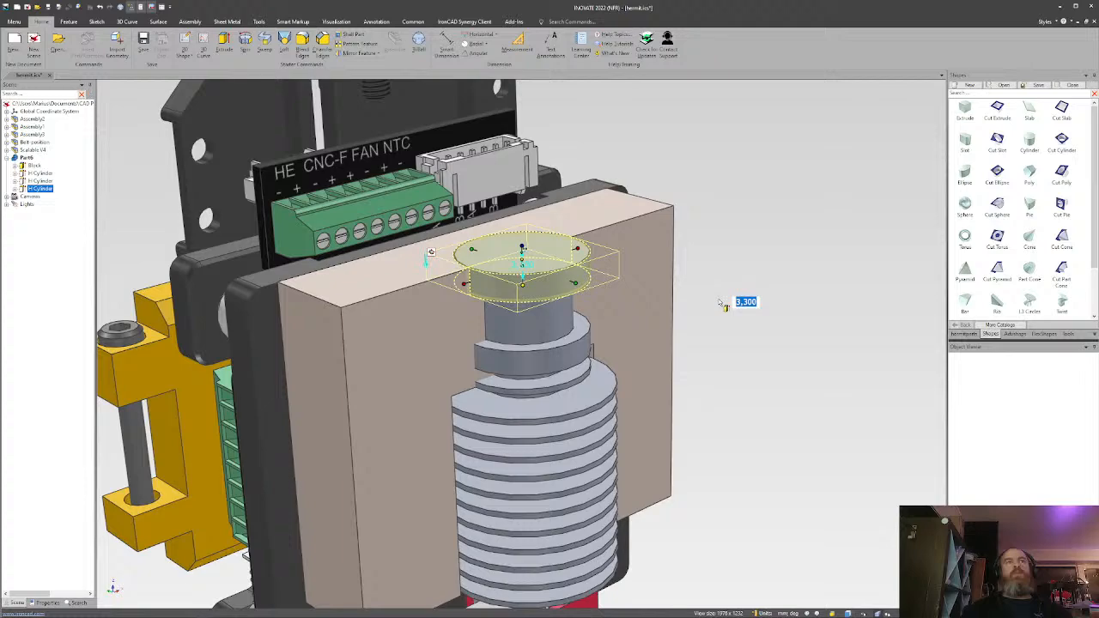
pyautogui.press('Return')
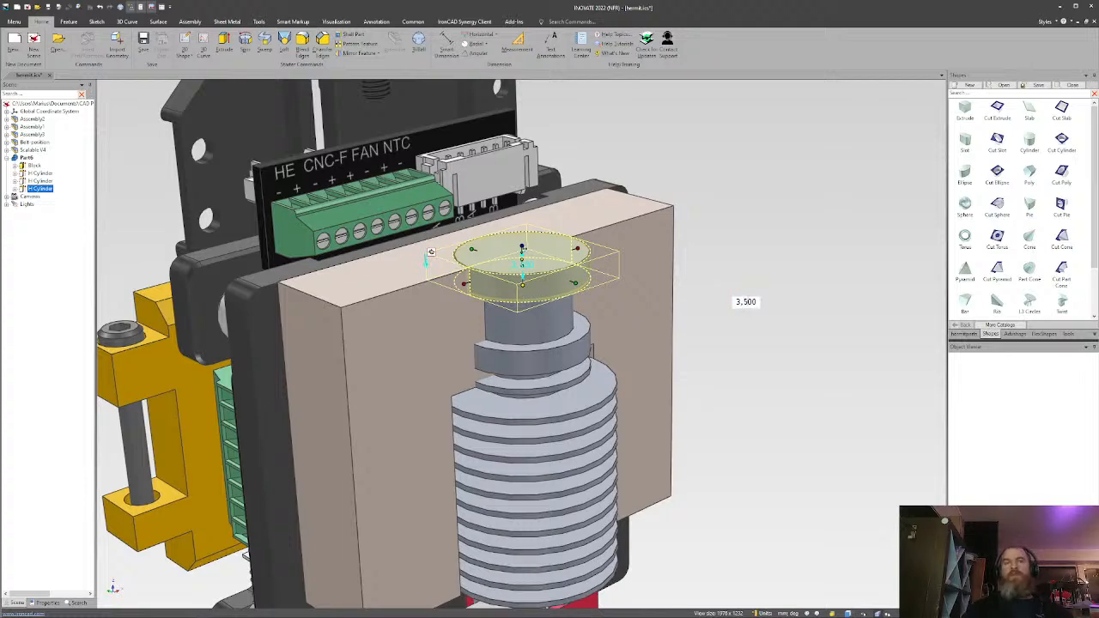
pyautogui.press('Return')
pyautogui.click(773, 347)
pyautogui.moveTo(554, 282); pyautogui.dragTo(531, 263, button='middle')
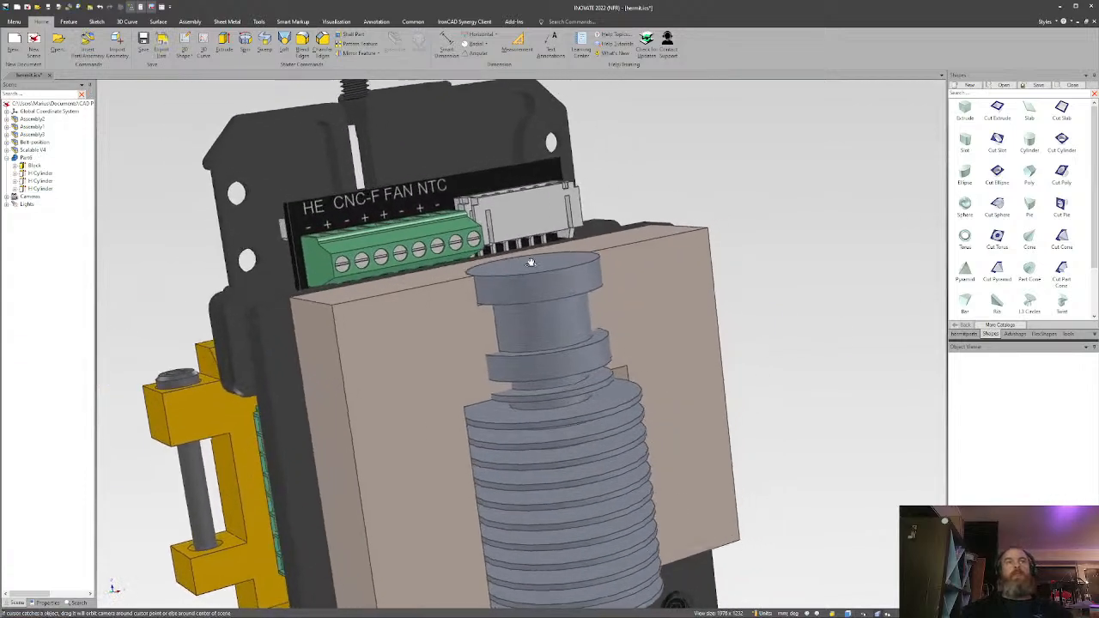
pyautogui.scroll(5, 531, 263)
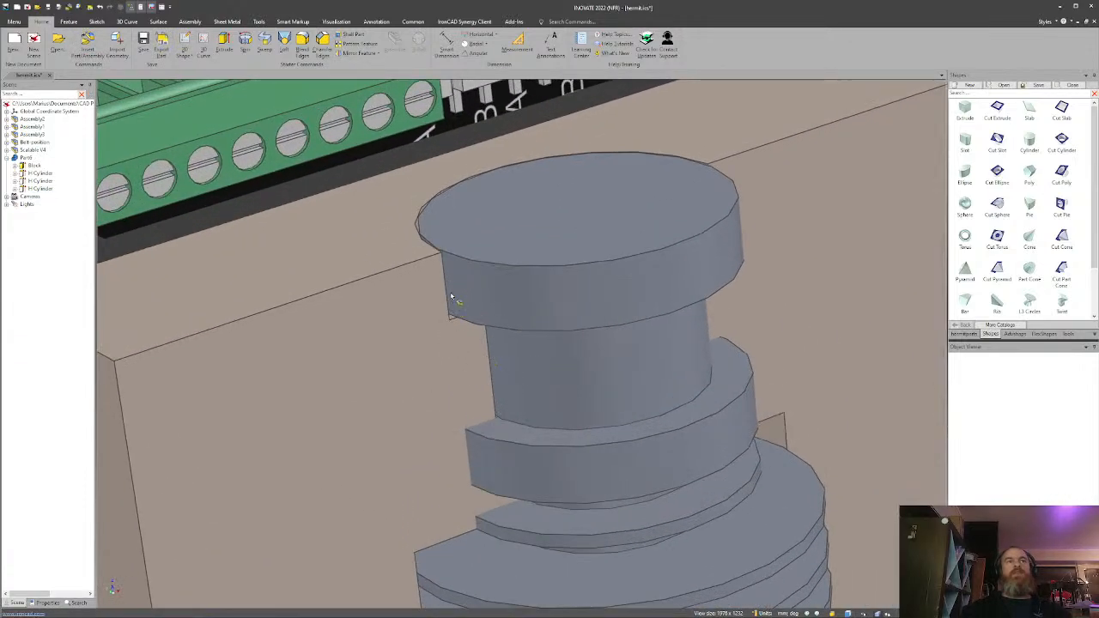
# Add a fourth Cut Cylinder to the block's upper face and centre it on the heatsink's lower round flange with TriBall.
pyautogui.scroll(-5, 515, 335)
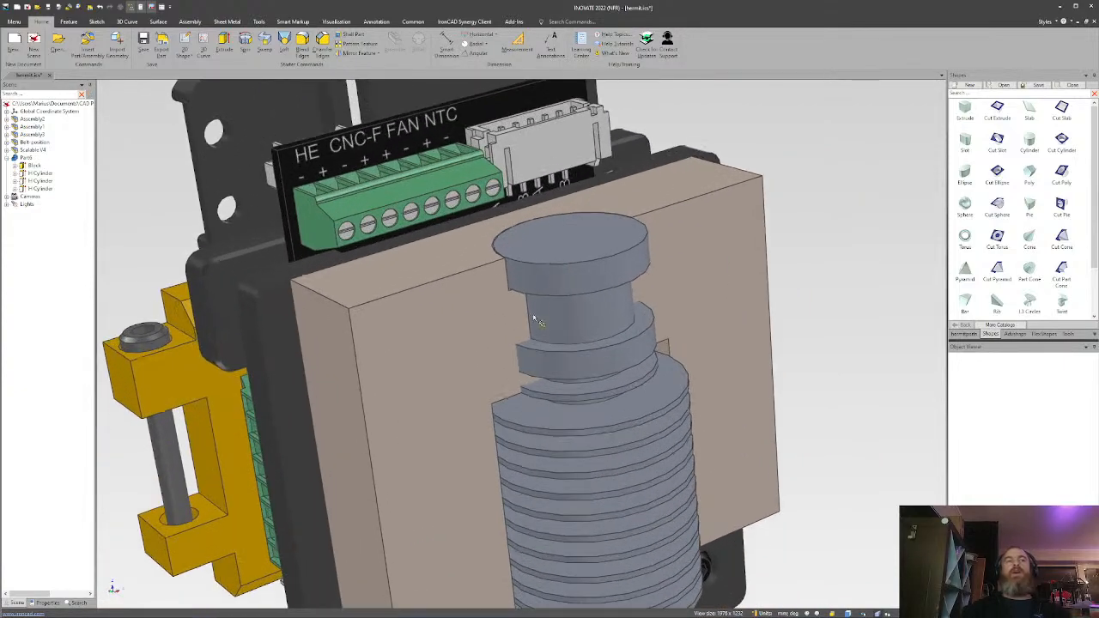
pyautogui.scroll(2, 534, 319)
pyautogui.moveTo(534, 319); pyautogui.dragTo(523, 339, button='middle')
pyautogui.scroll(2, 517, 335)
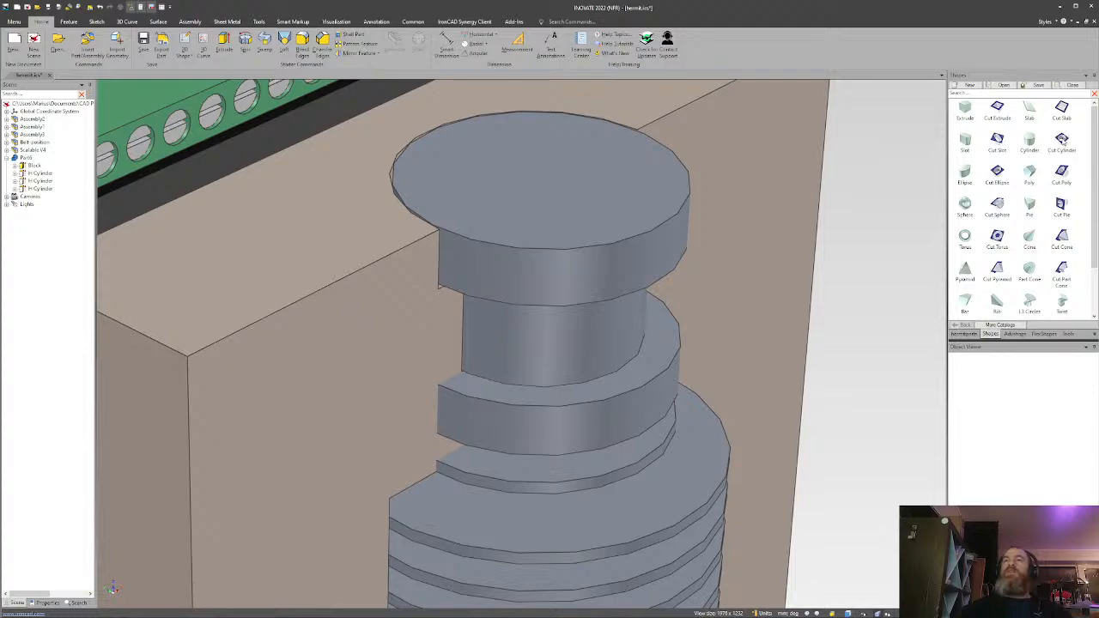
pyautogui.moveTo(1062, 142); pyautogui.dragTo(697, 94)
pyautogui.rightClick(645, 153)
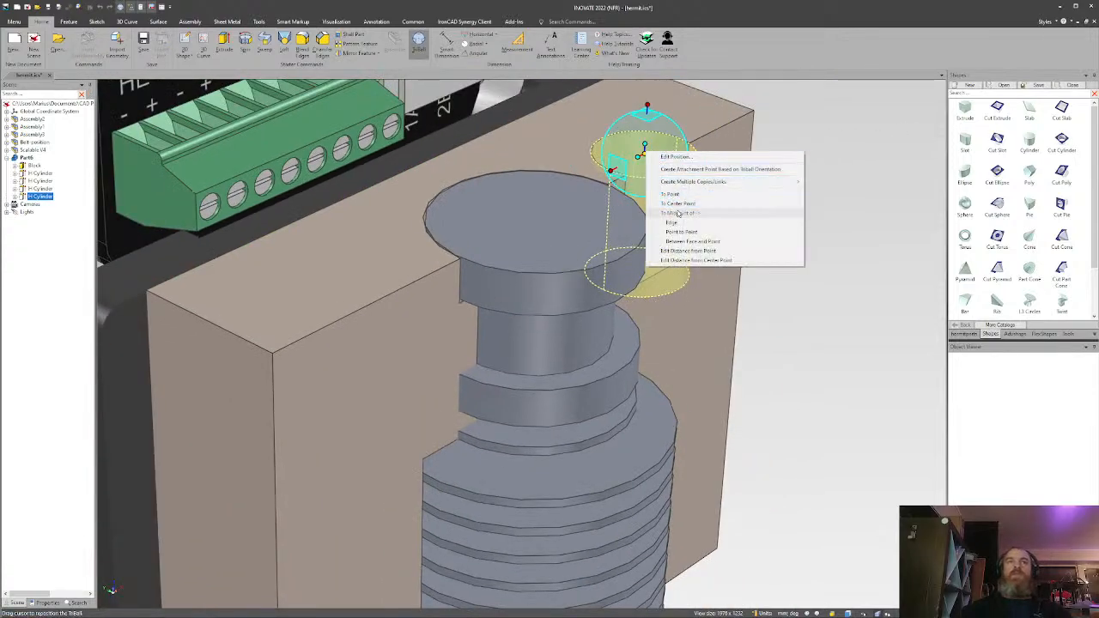
pyautogui.click(689, 203)
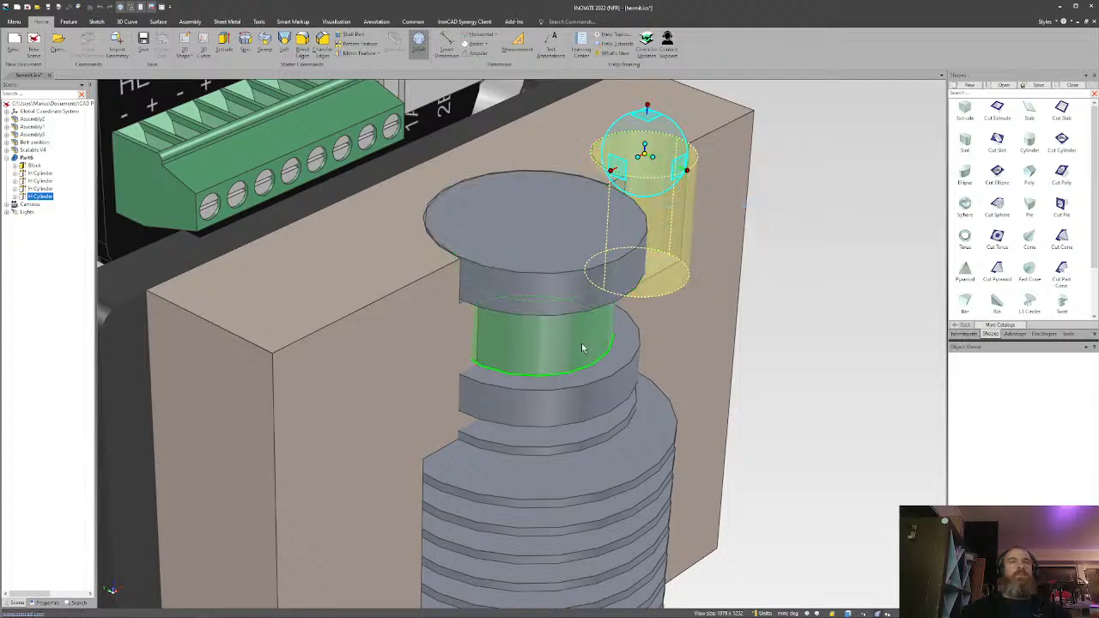
pyautogui.click(566, 391)
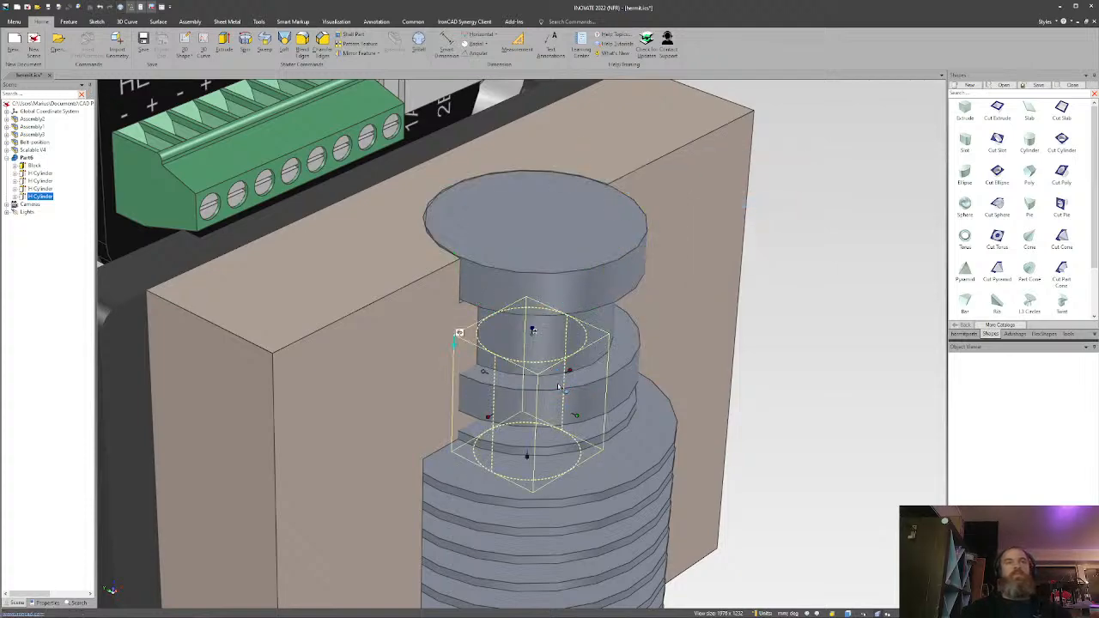
# Set the fourth cut's diameter to 16 mm, shorten its depth to about 5.4 mm, and align its upper end with the lower flange's top face.
pyautogui.moveTo(577, 416); pyautogui.dragTo(625, 387)
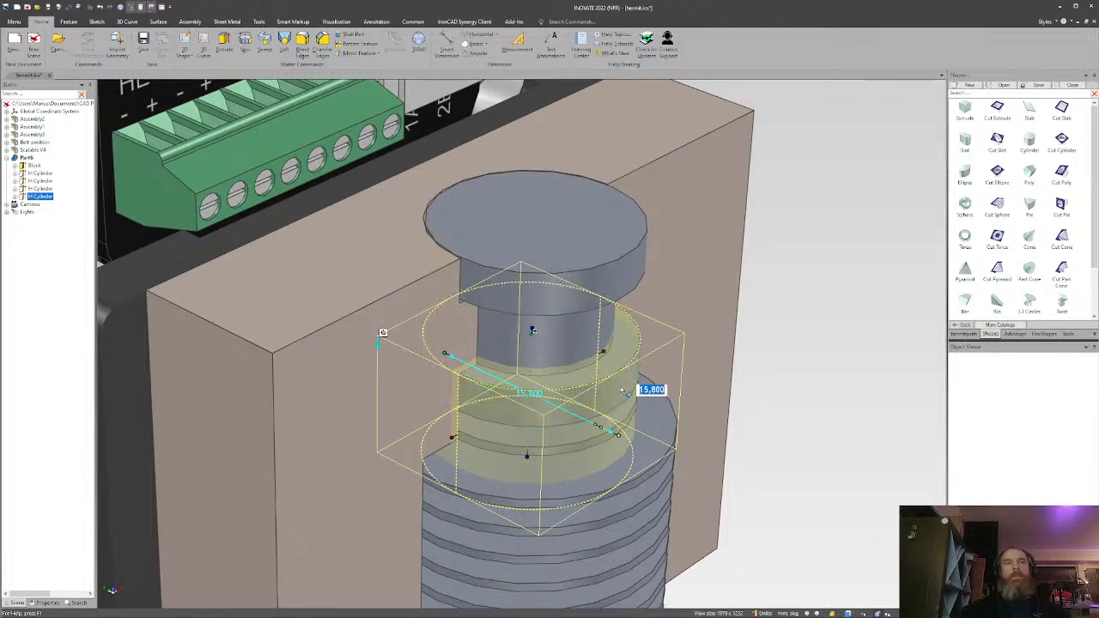
pyautogui.write('16')
pyautogui.press('Tab')
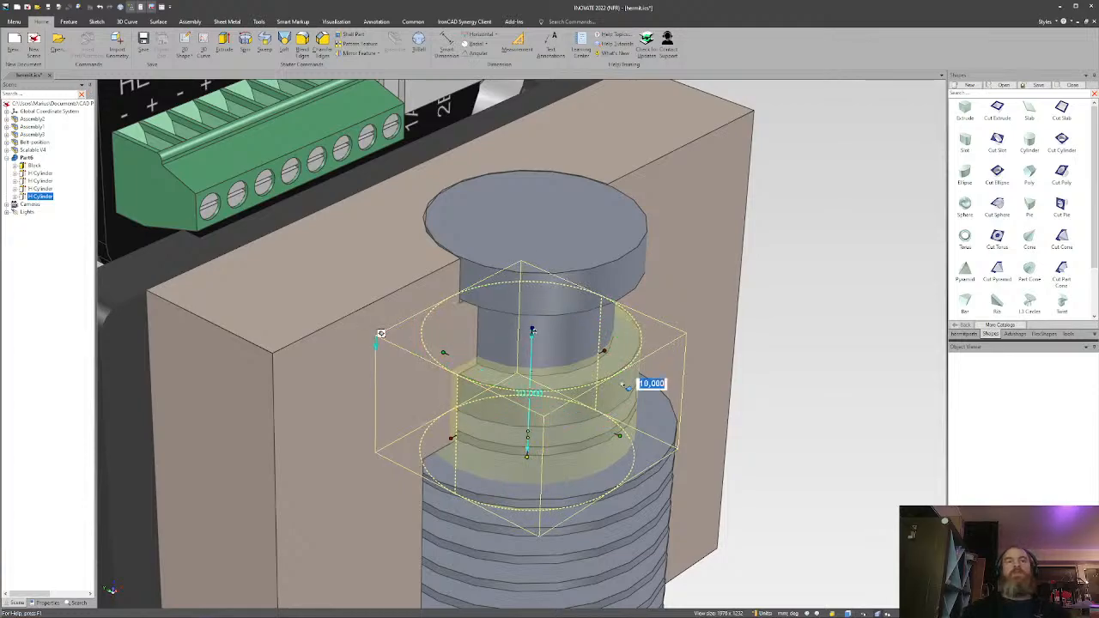
pyautogui.moveTo(584, 396); pyautogui.dragTo(545, 368, button='middle')
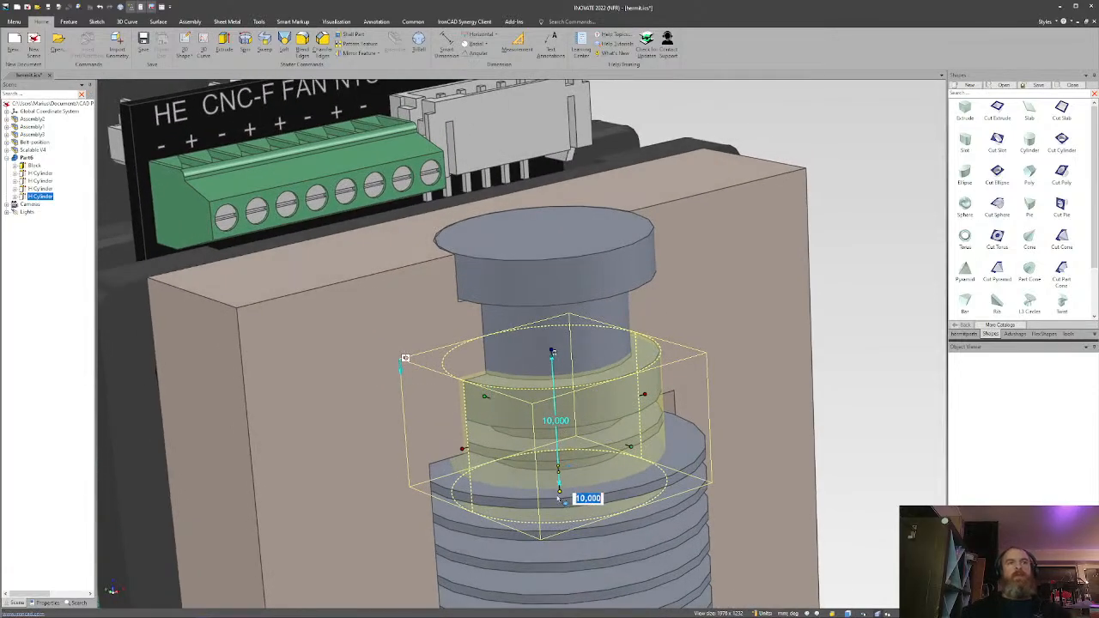
pyautogui.moveTo(558, 489); pyautogui.dragTo(555, 431)
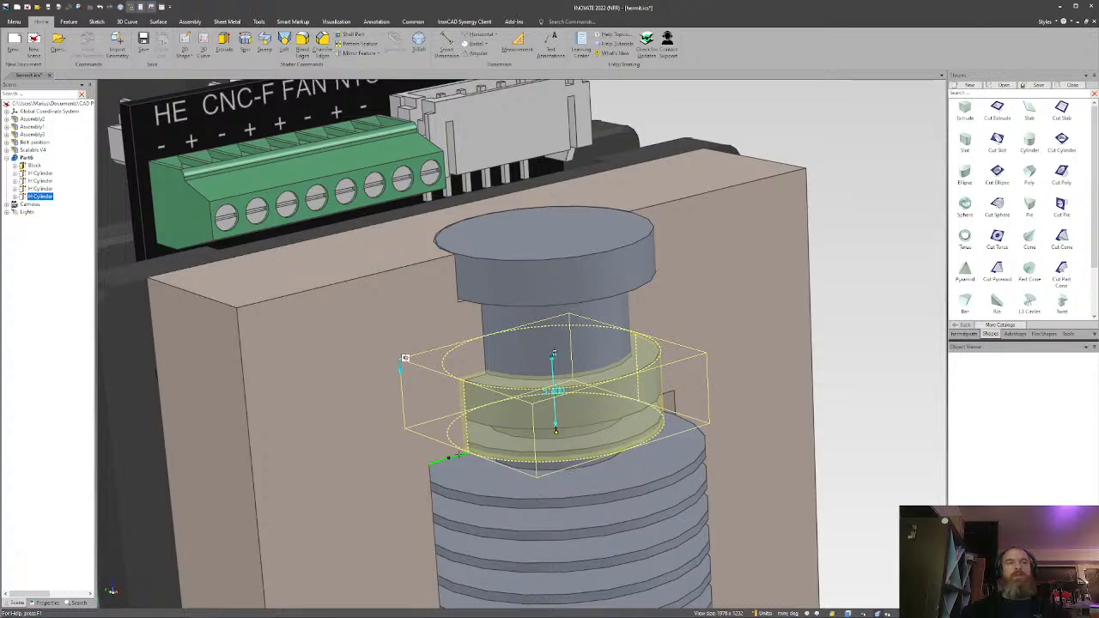
pyautogui.moveTo(458, 455); pyautogui.dragTo(458, 457)
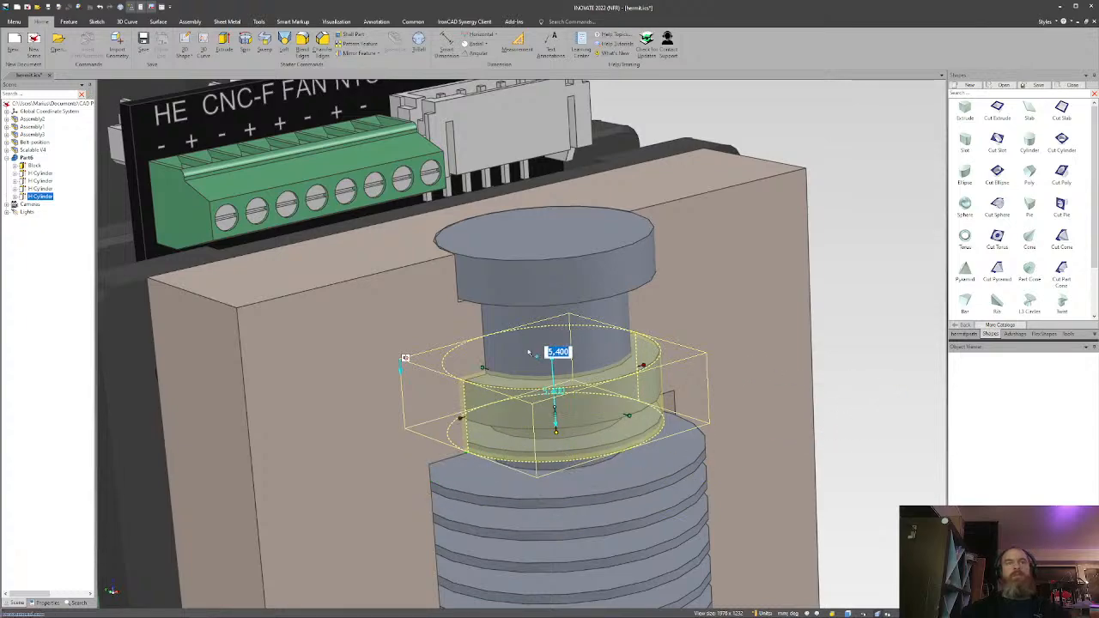
pyautogui.moveTo(552, 351); pyautogui.dragTo(528, 369)
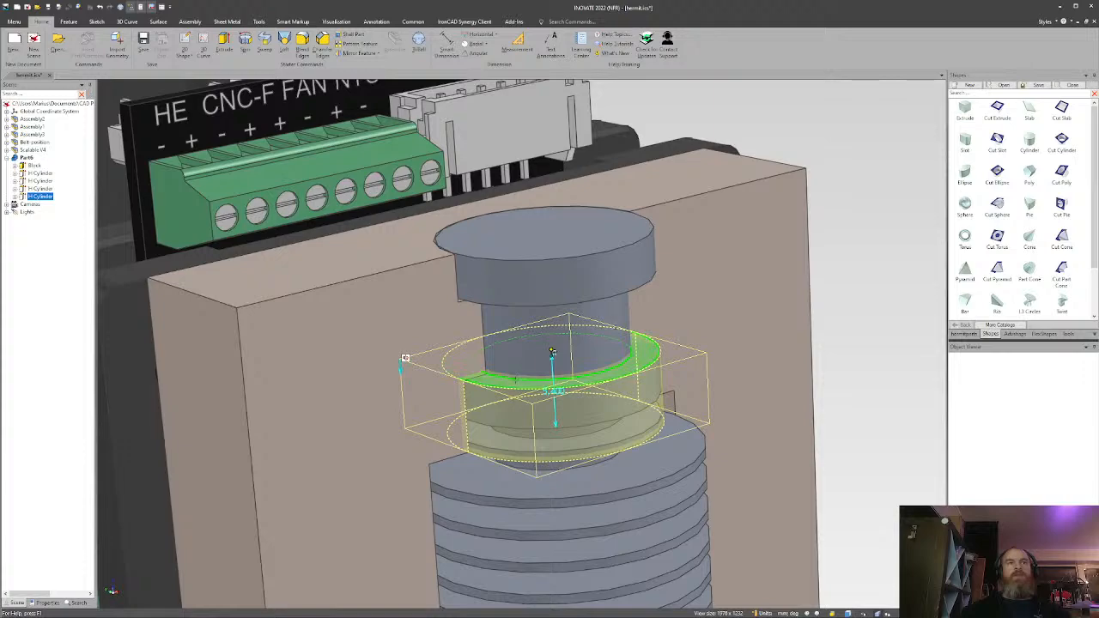
pyautogui.click(515, 379)
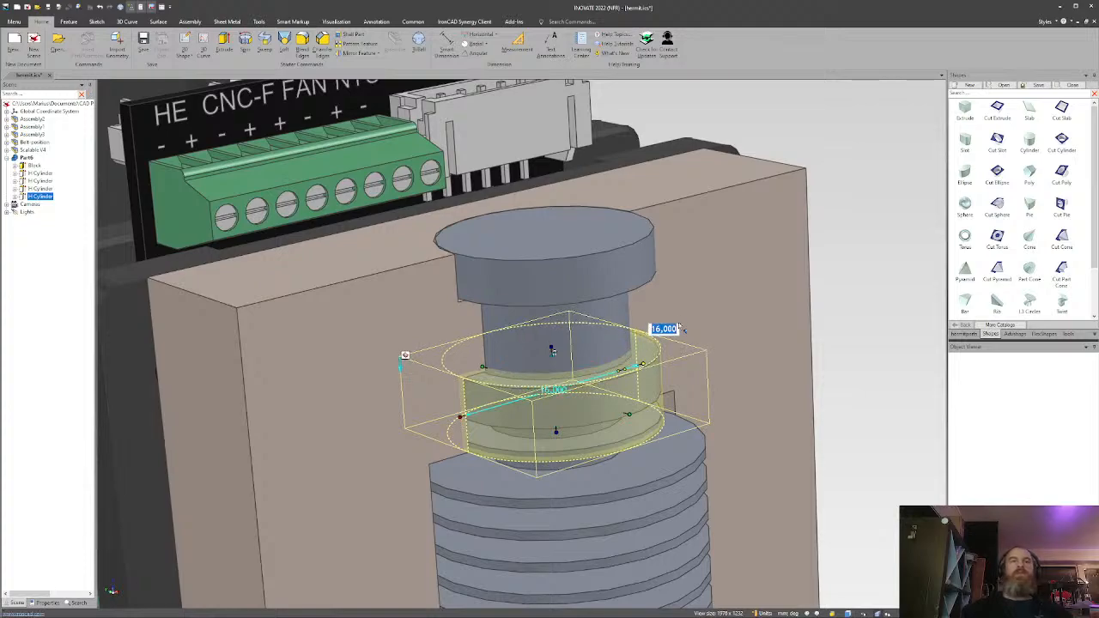
pyautogui.click(931, 321)
pyautogui.scroll(-3, 552, 360)
pyautogui.moveTo(552, 361); pyautogui.dragTo(614, 368, button='middle')
pyautogui.scroll(-1, 533, 401)
pyautogui.hotkey('ctrl', 'z')
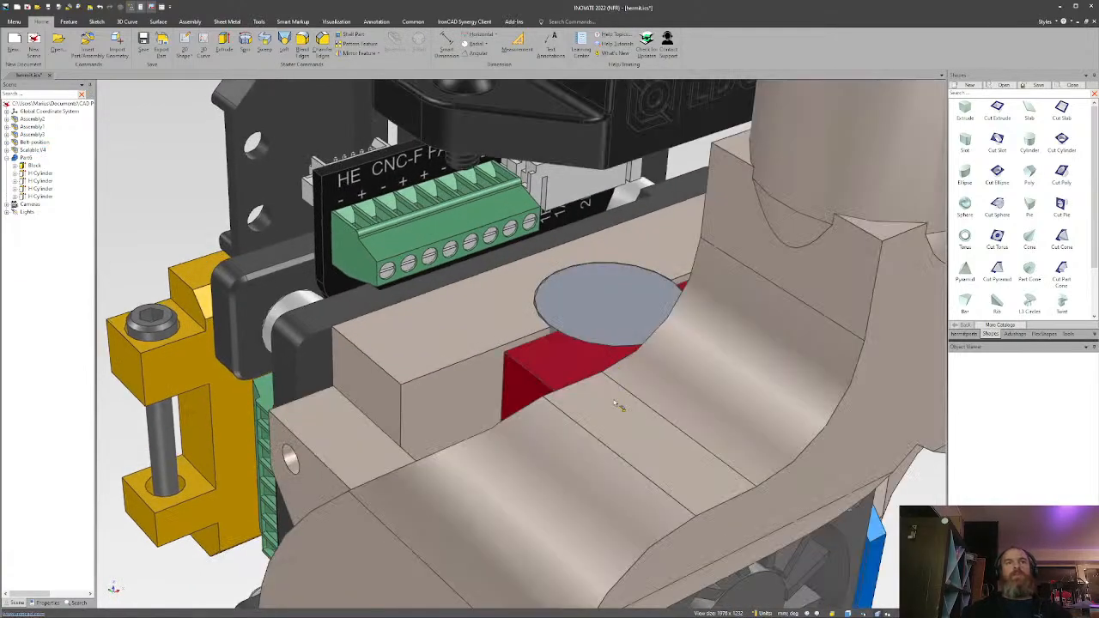
pyautogui.scroll(-6, 653, 391)
pyautogui.hotkey('ctrl', 'y')
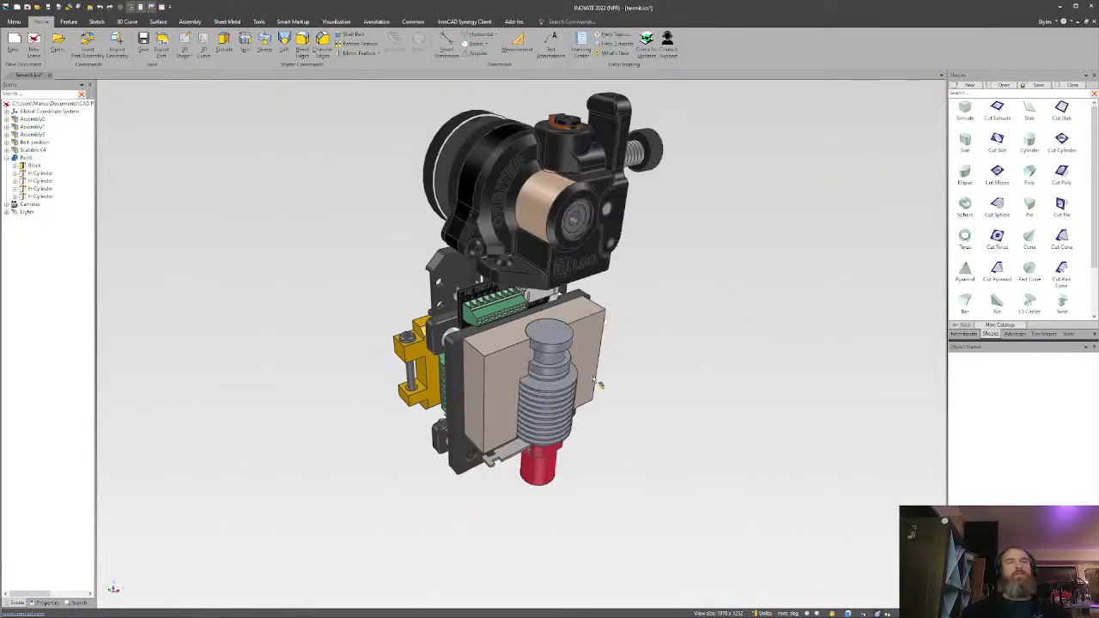
# Show the hidden red clamp block with two screw holes from the Scalable V4 assembly.
pyautogui.moveTo(549, 349); pyautogui.dragTo(327, 243, button='middle')
pyautogui.scroll(4, 533, 355)
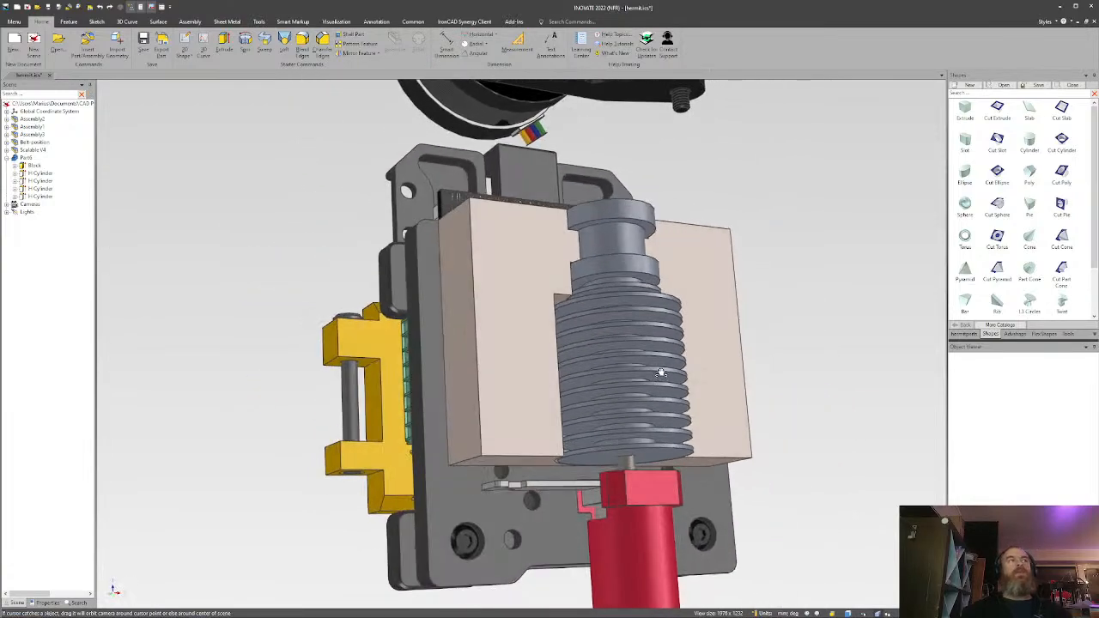
pyautogui.click(6, 158)
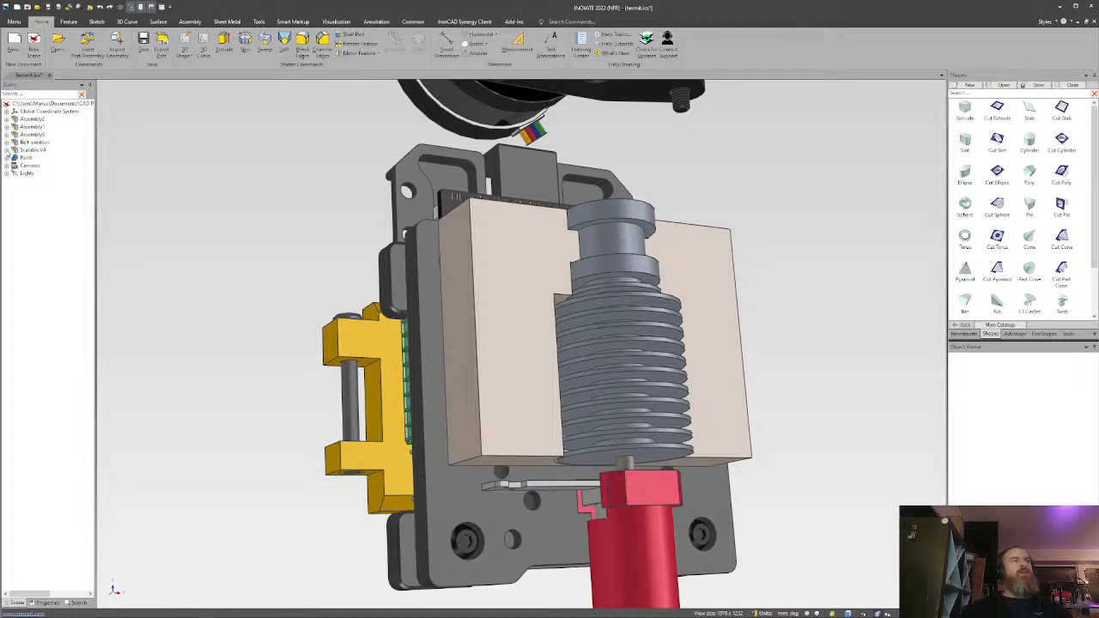
pyautogui.click(7, 150)
pyautogui.click(35, 174)
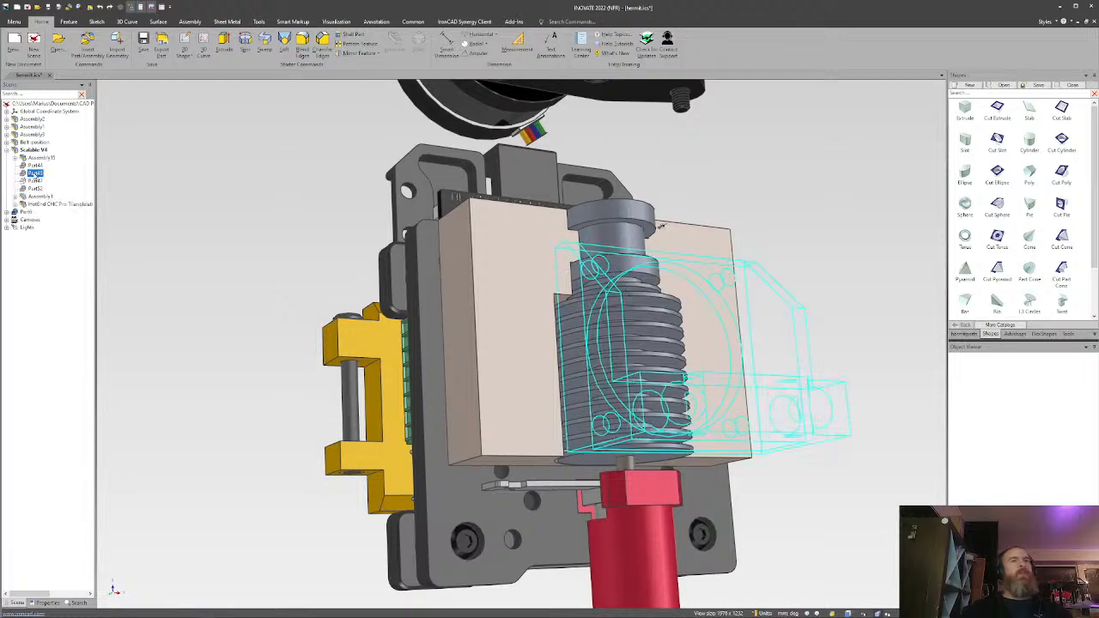
pyautogui.press('Up')
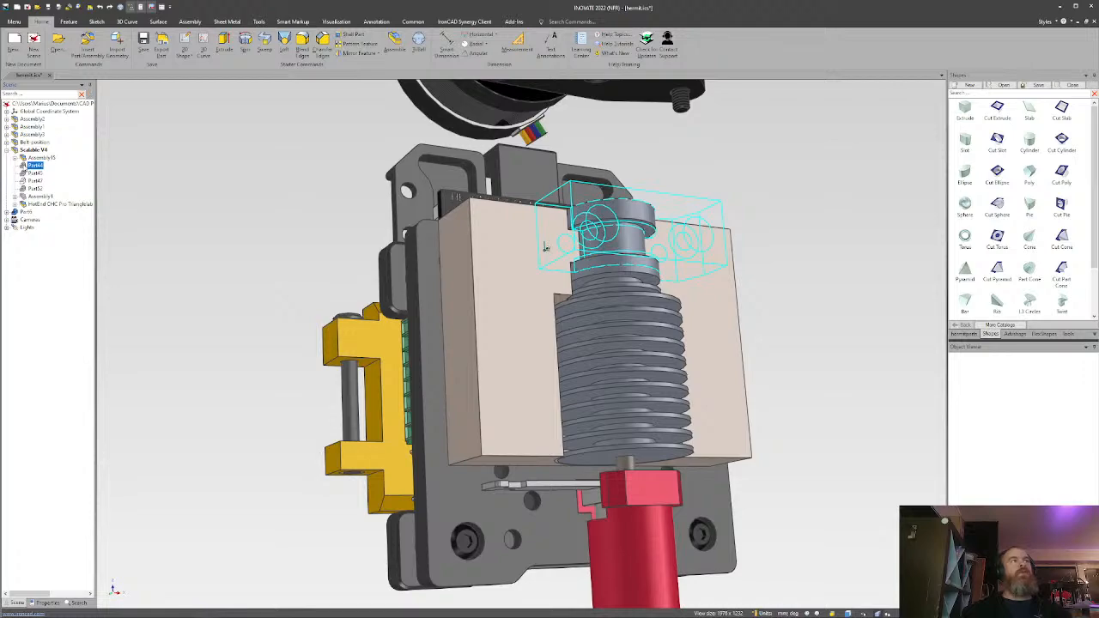
pyautogui.rightClick(27, 165)
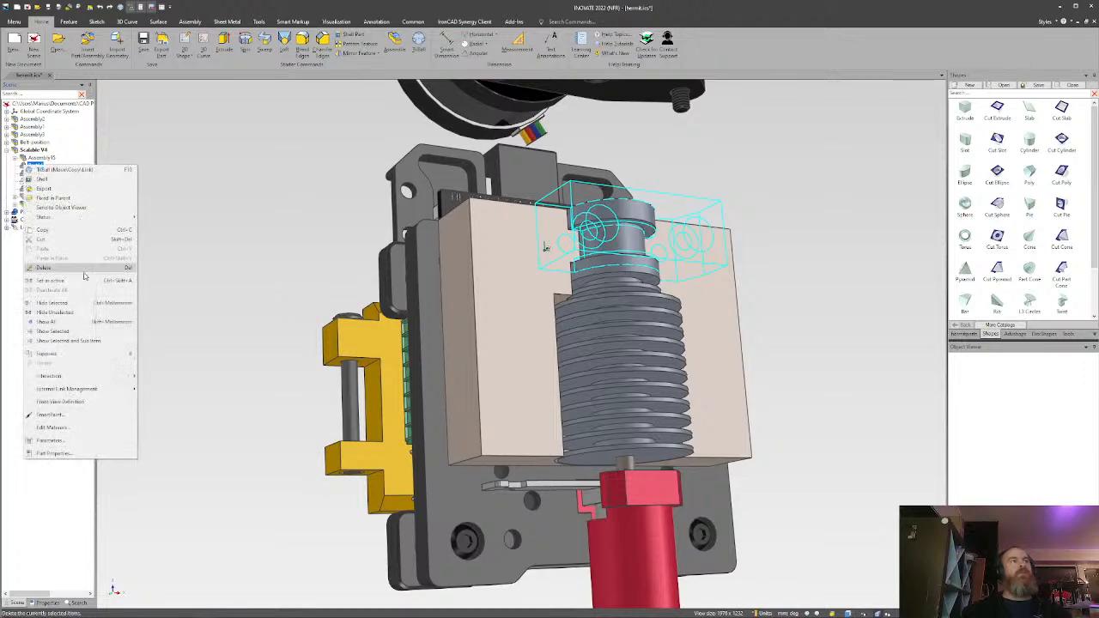
pyautogui.click(69, 332)
# Add a Cut Cylinder to the mounting block's front face and centre it on one of the red clamp's counterbored screw holes with TriBall.
pyautogui.moveTo(515, 309); pyautogui.dragTo(558, 275, button='middle')
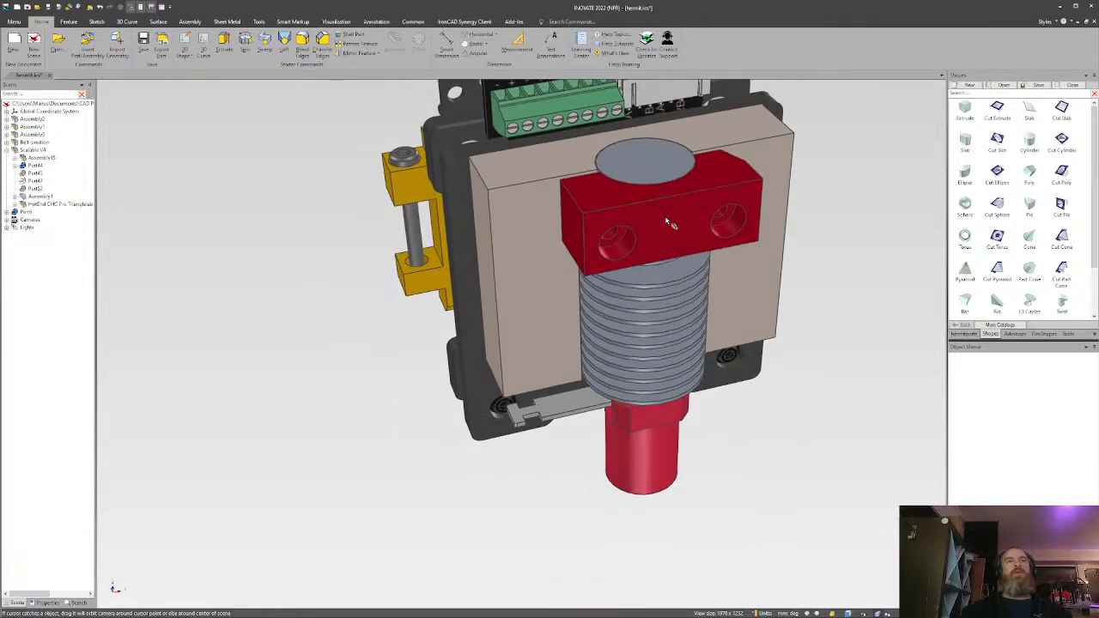
pyautogui.scroll(1, 632, 170)
pyautogui.keyDown('shift'); pyautogui.moveTo(632, 170); pyautogui.dragTo(557, 322, button='middle'); pyautogui.keyUp('shift')
pyautogui.scroll(2, 550, 331)
pyautogui.scroll(-2, 513, 354)
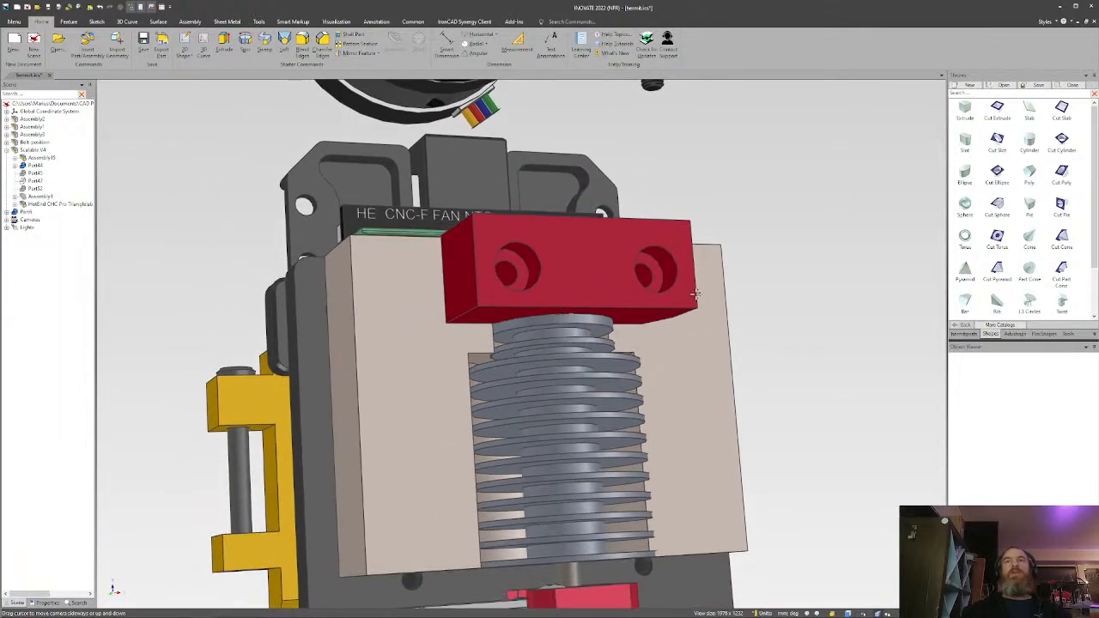
pyautogui.scroll(-1, 696, 295)
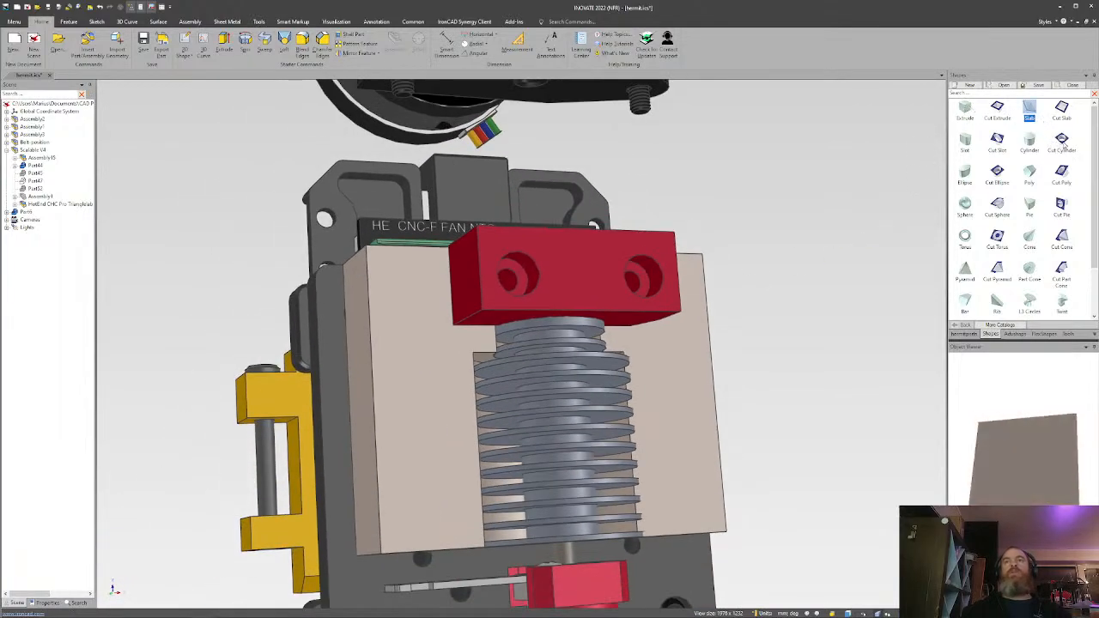
pyautogui.moveTo(1061, 139); pyautogui.dragTo(693, 356)
pyautogui.press('F10')
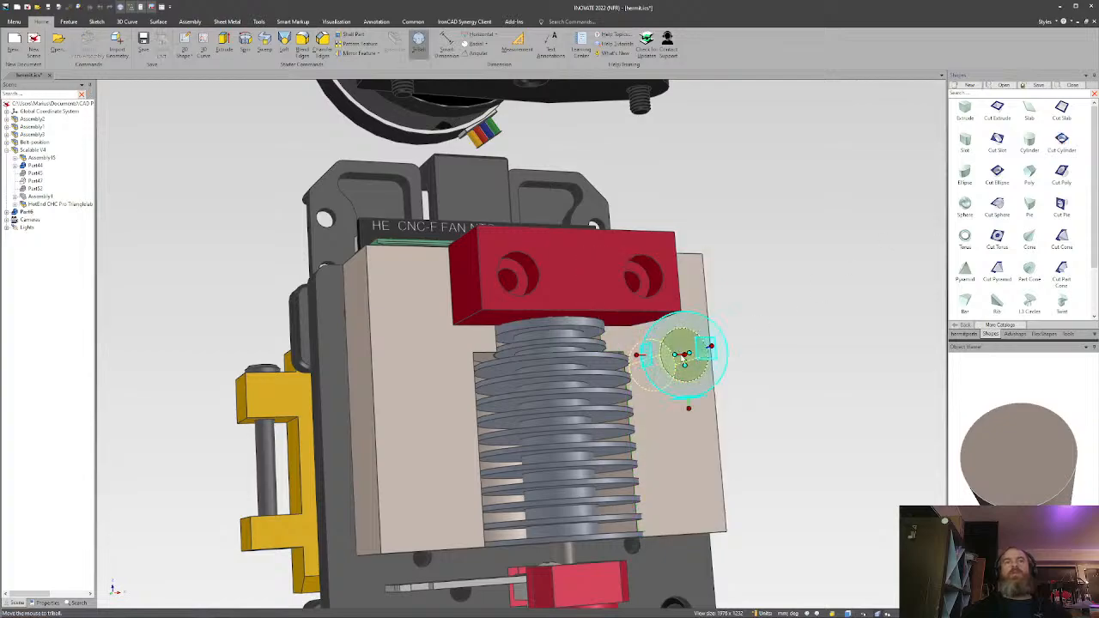
pyautogui.rightClick(689, 355)
pyautogui.click(723, 408)
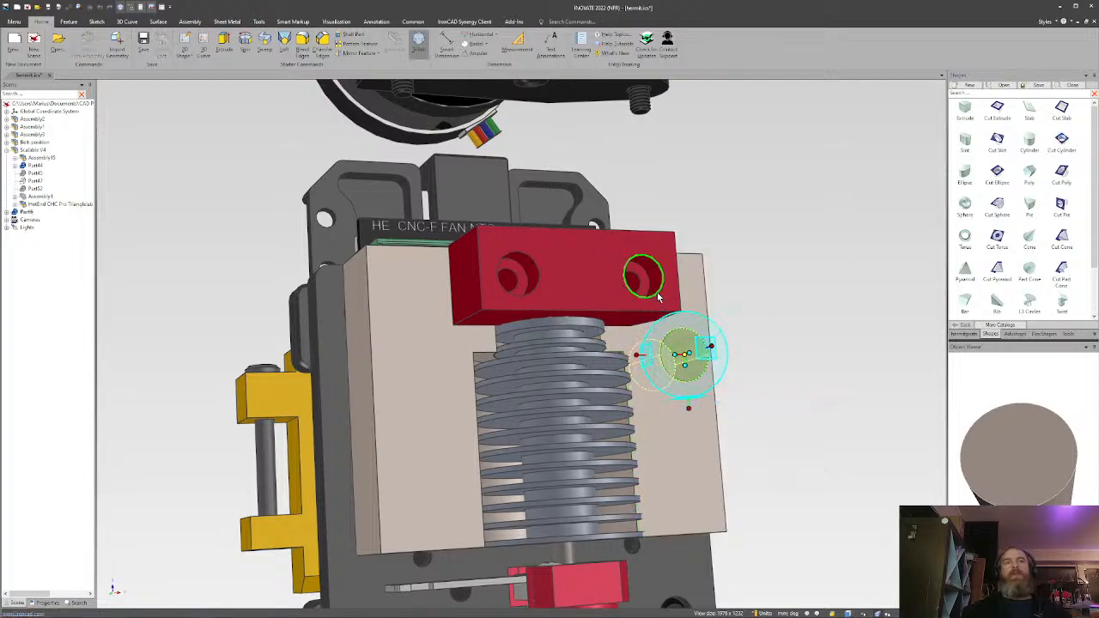
pyautogui.click(645, 297)
pyautogui.press('F10')
# Extend the screw-hole cut cylinder to about 24.2 mm so it reaches the mounting block's rear face.
pyautogui.moveTo(645, 297); pyautogui.dragTo(462, 366, button='middle')
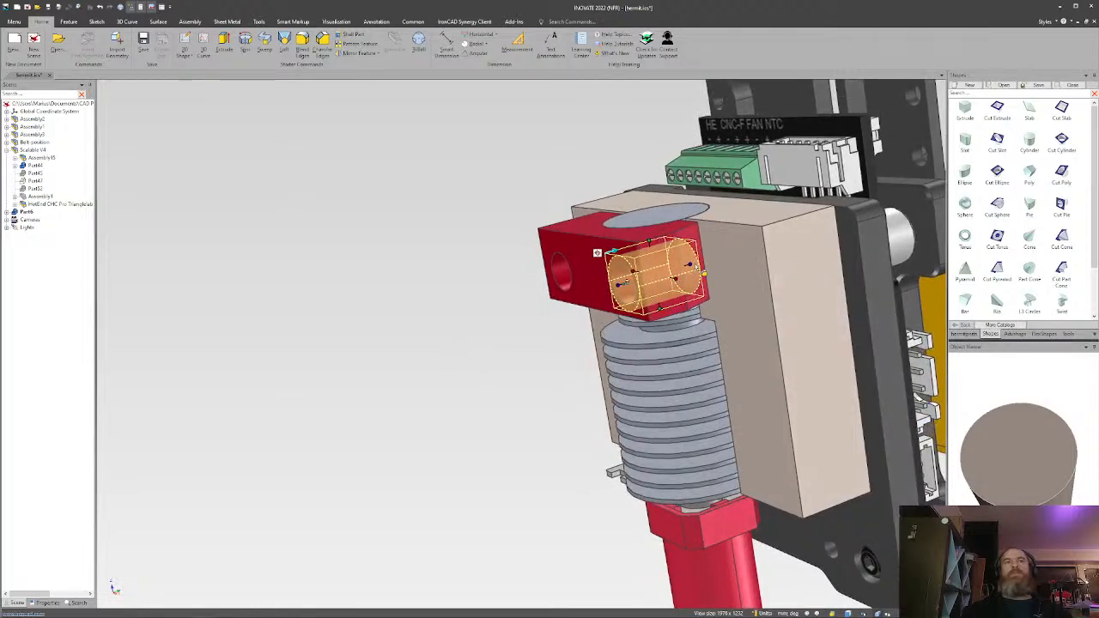
pyautogui.moveTo(692, 260); pyautogui.dragTo(770, 243)
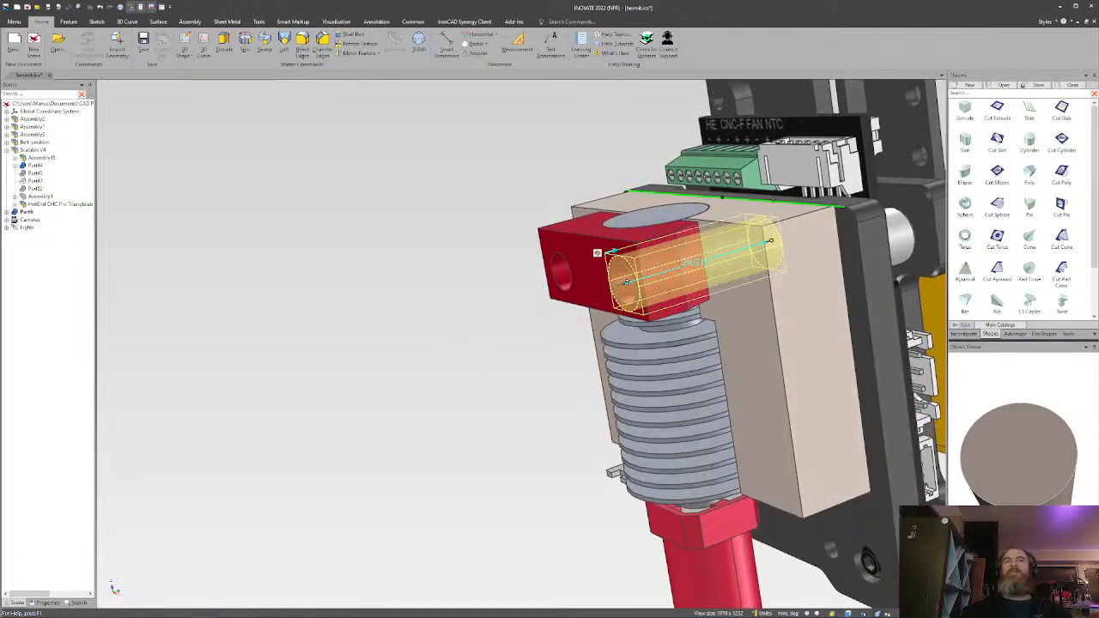
pyautogui.keyDown('shift'); pyautogui.moveTo(773, 200); pyautogui.dragTo(836, 229); pyautogui.keyUp('shift')
pyautogui.moveTo(836, 230); pyautogui.dragTo(912, 232, button='middle')
pyautogui.scroll(3, 723, 249)
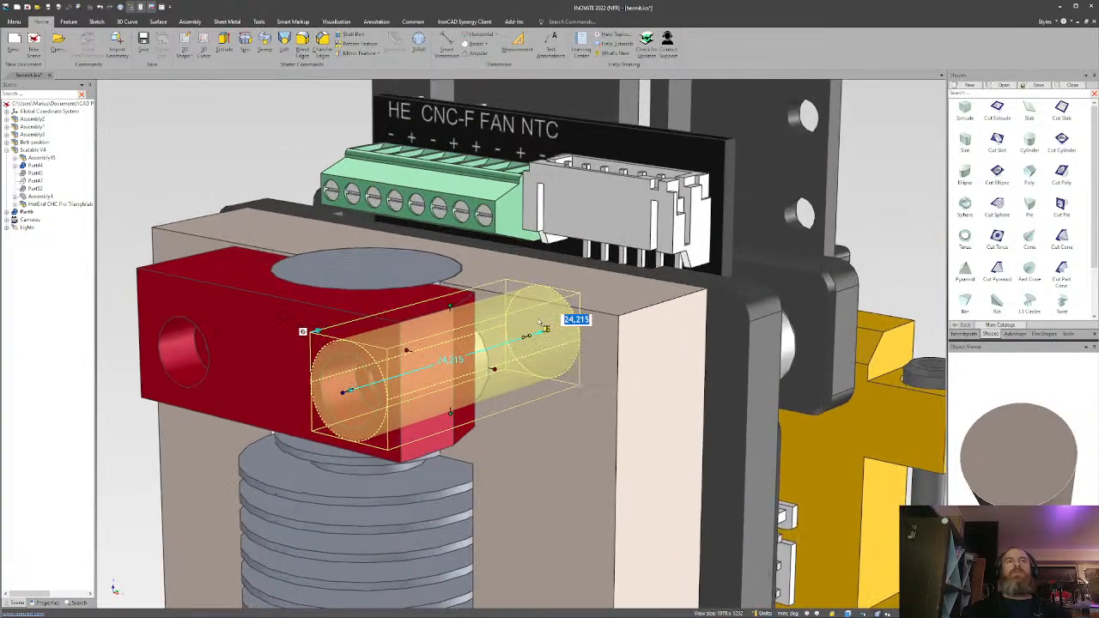
# Set the screw-hole cut cylinder's diameter to 3.5 mm.
pyautogui.scroll(3, 540, 324)
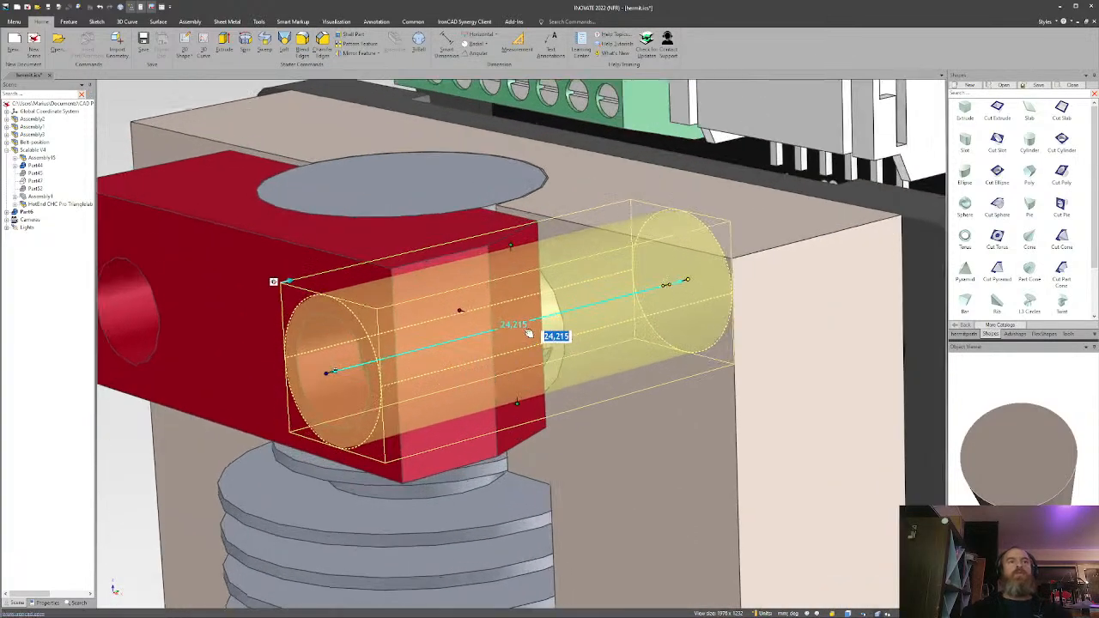
pyautogui.moveTo(494, 341); pyautogui.dragTo(544, 336, button='middle')
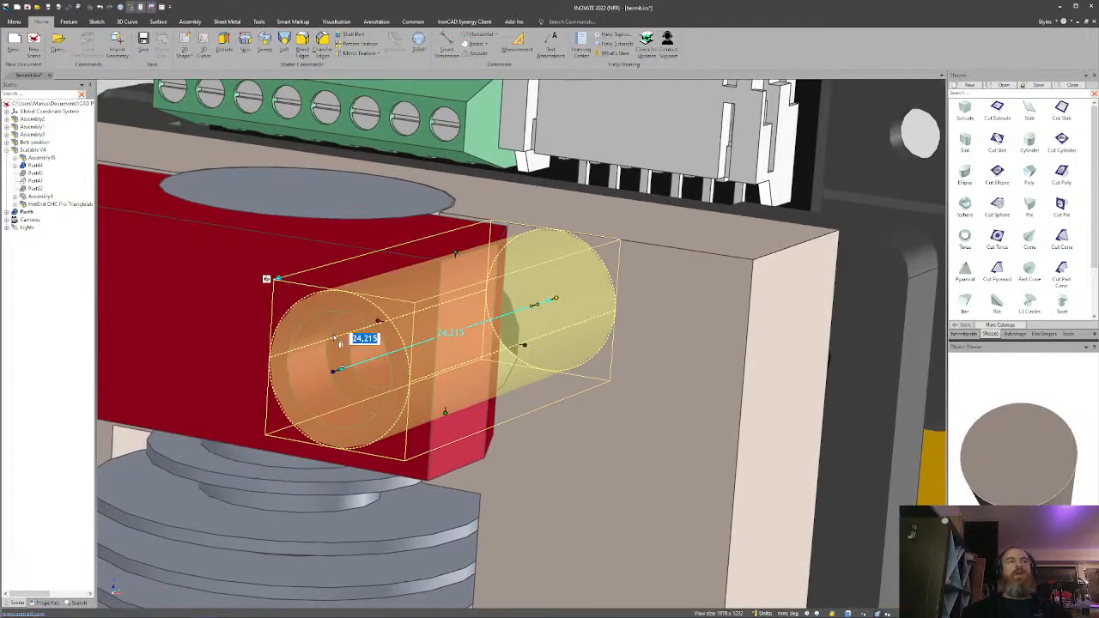
pyautogui.moveTo(338, 343); pyautogui.dragTo(385, 362, button='middle')
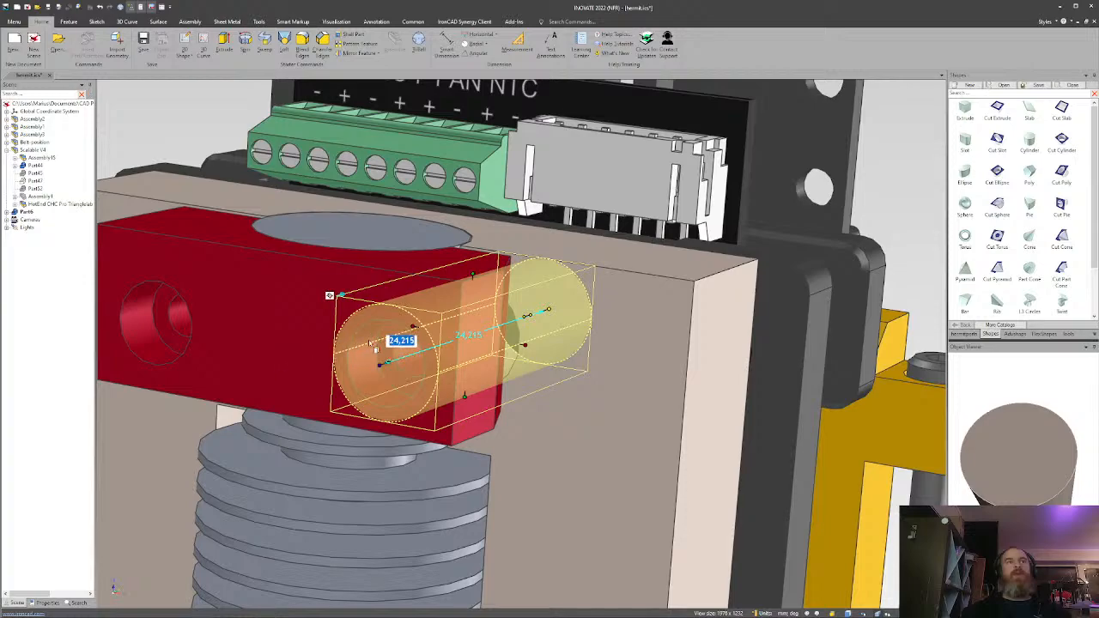
pyautogui.moveTo(375, 351); pyautogui.dragTo(387, 351, button='middle')
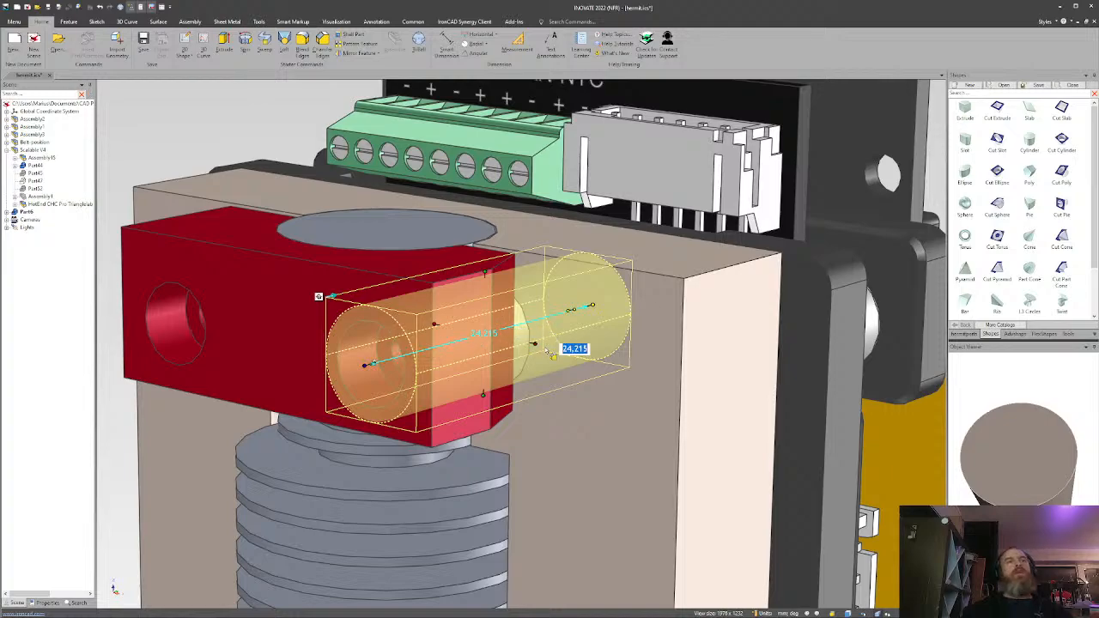
pyautogui.moveTo(483, 395); pyautogui.dragTo(473, 363)
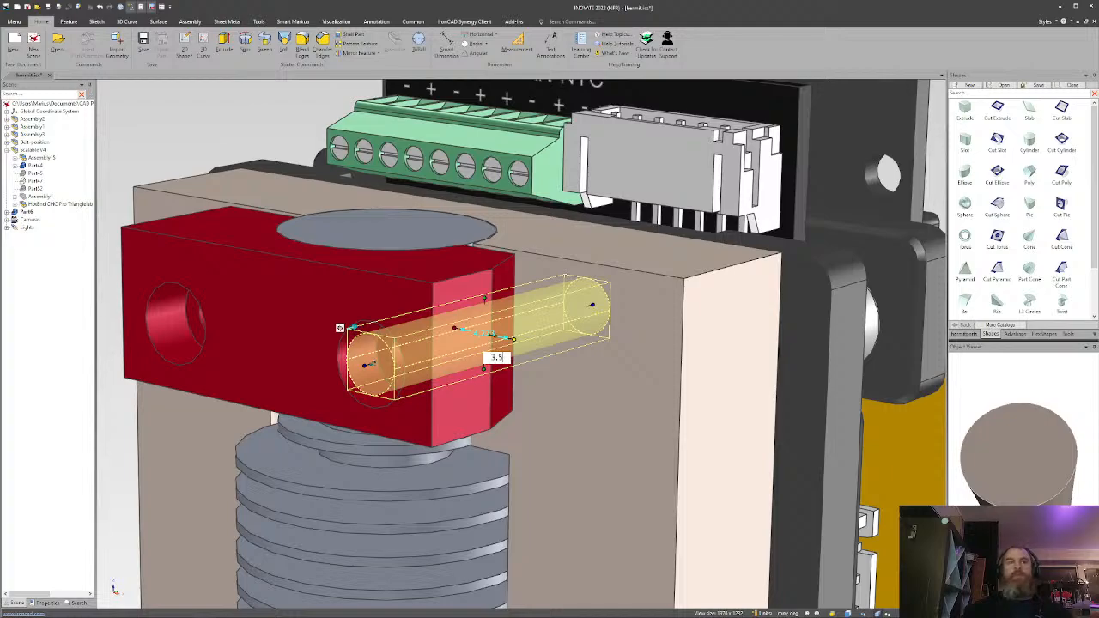
pyautogui.press('Return')
pyautogui.scroll(-4, 473, 359)
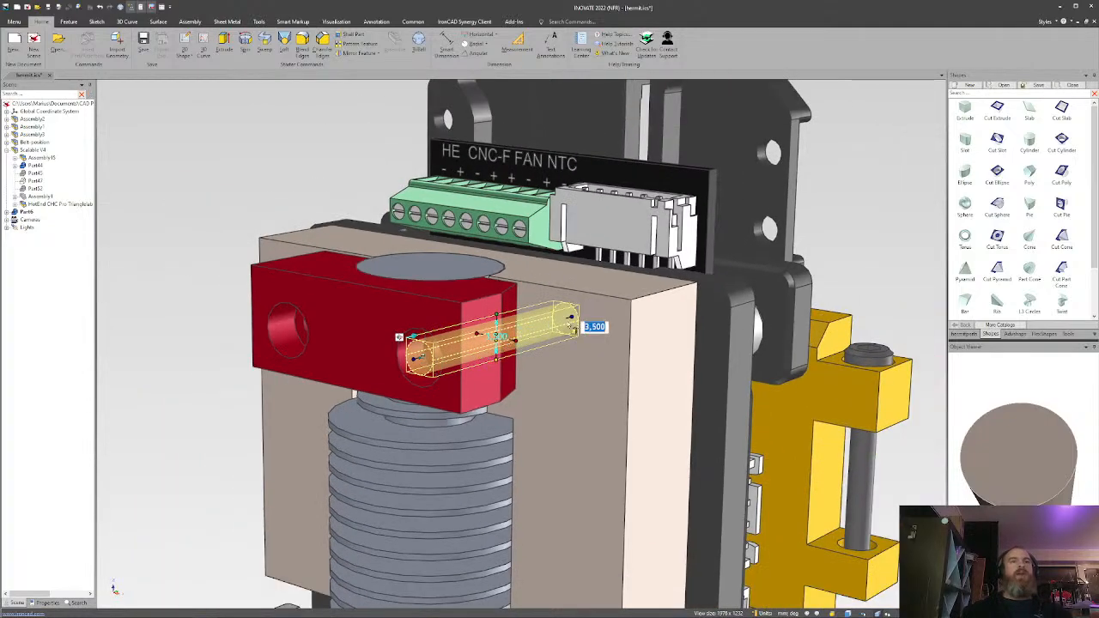
# Copy the screw-hole cut cylinder with TriBall and centre the copy on the red clamp's other counterbored hole.
pyautogui.moveTo(571, 325); pyautogui.dragTo(699, 301, button='middle')
pyautogui.moveTo(348, 337)
pyautogui.mouseDown(button='middle')
pyautogui.moveTo(334, 366)
pyautogui.moveTo(359, 341)
pyautogui.mouseUp(button='middle')
pyautogui.press('F10')
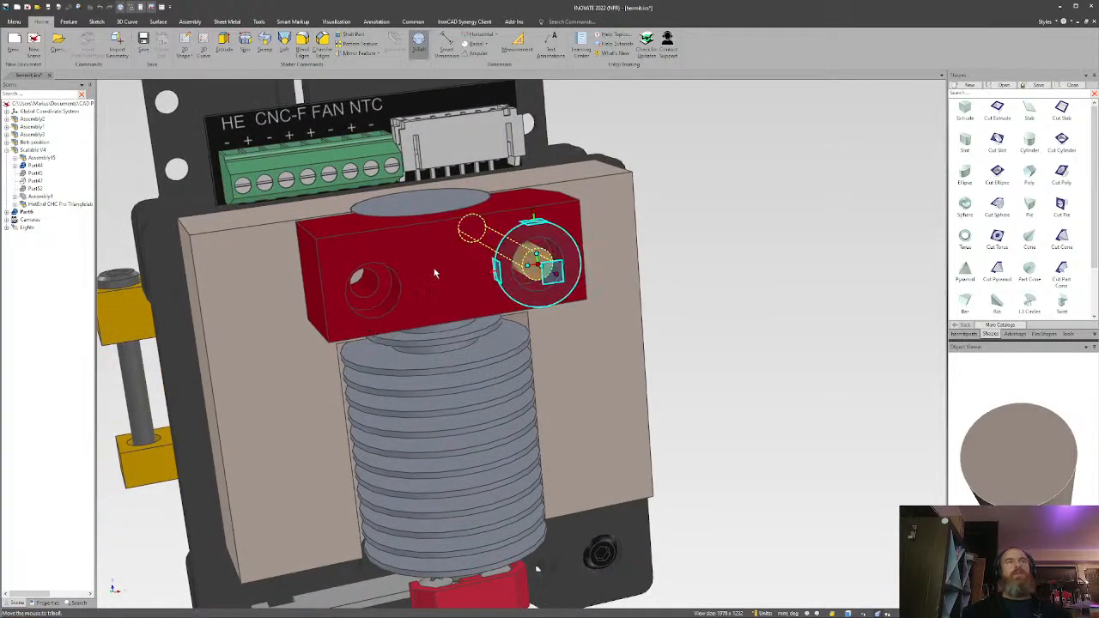
pyautogui.moveTo(487, 272); pyautogui.dragTo(414, 283)
pyautogui.moveTo(489, 268); pyautogui.dragTo(486, 269, button='right')
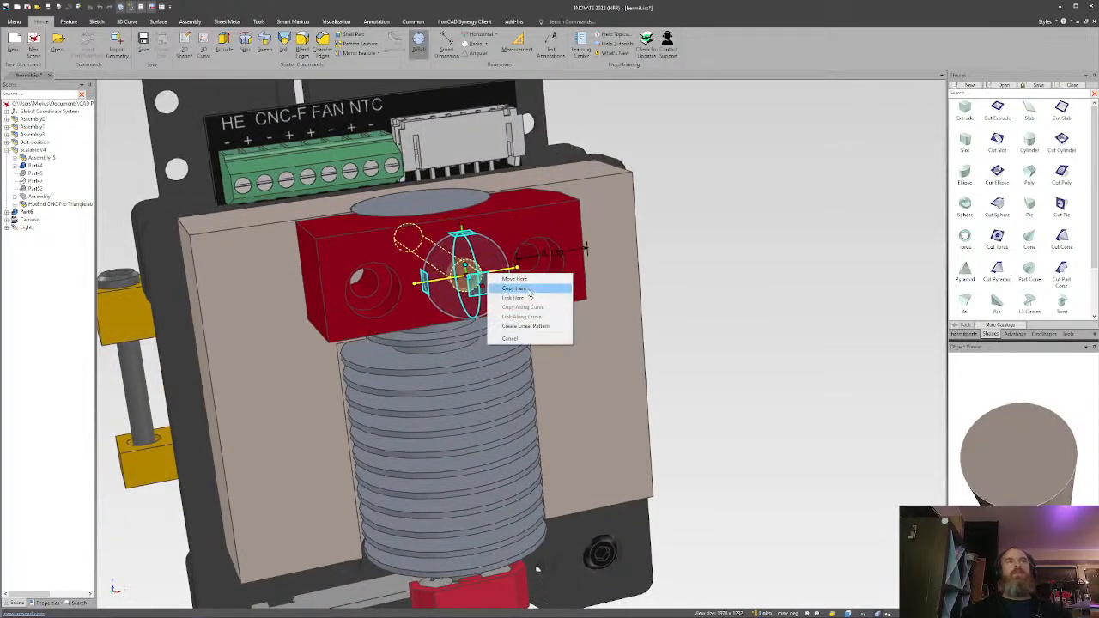
pyautogui.click(528, 290)
pyautogui.click(760, 249)
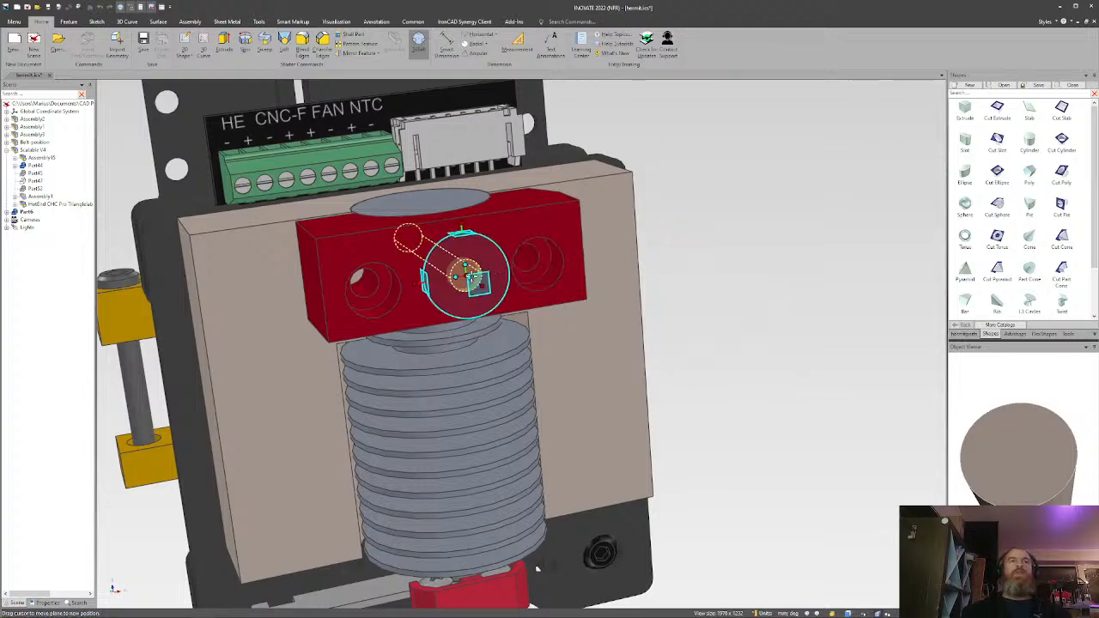
pyautogui.rightClick(468, 275)
pyautogui.click(498, 328)
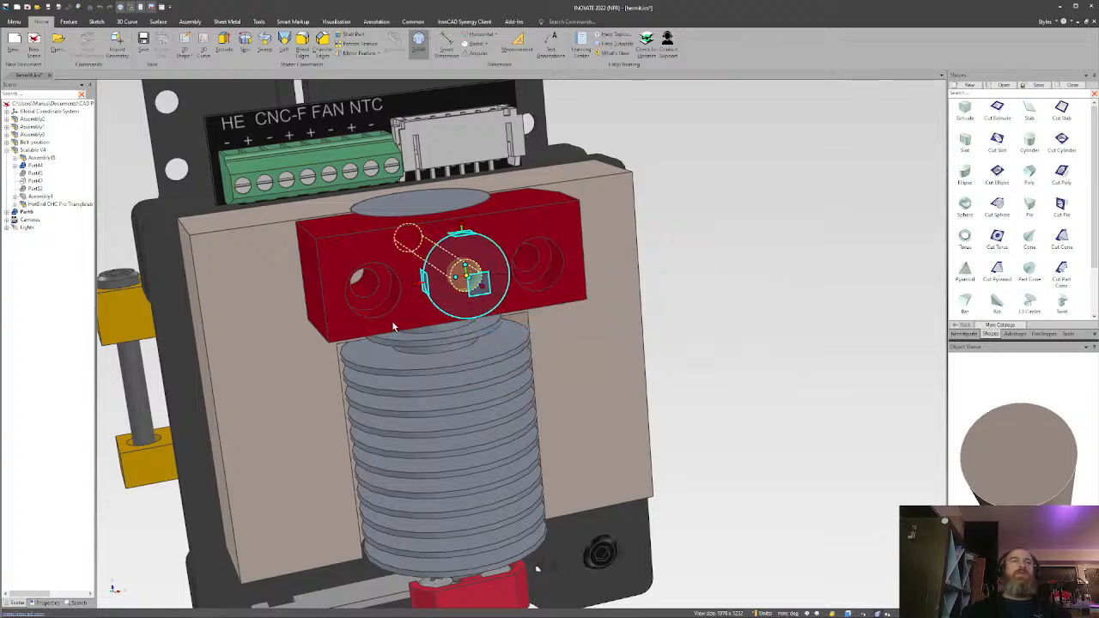
pyautogui.click(385, 318)
pyautogui.press('F10')
pyautogui.click(735, 332)
# Hide everything except the mounting block and turn to its rear face with the two screw holes.
pyautogui.moveTo(570, 334); pyautogui.dragTo(675, 351, button='middle')
pyautogui.scroll(-4, 661, 346)
pyautogui.rightClick(614, 338)
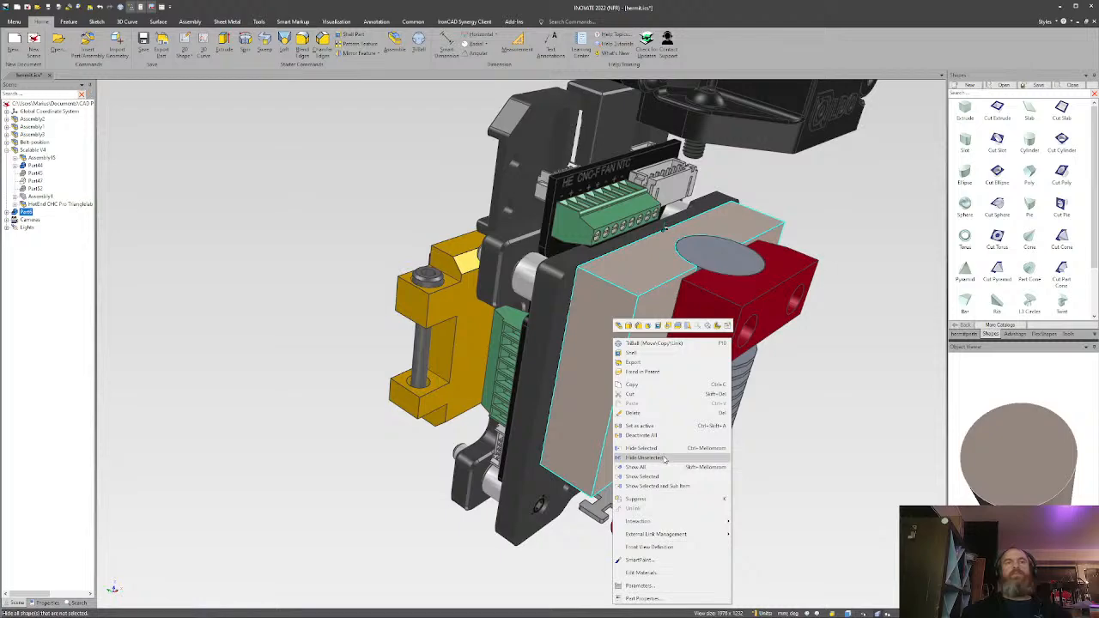
pyautogui.click(664, 459)
pyautogui.moveTo(664, 459); pyautogui.dragTo(844, 326, button='middle')
pyautogui.scroll(5, 549, 405)
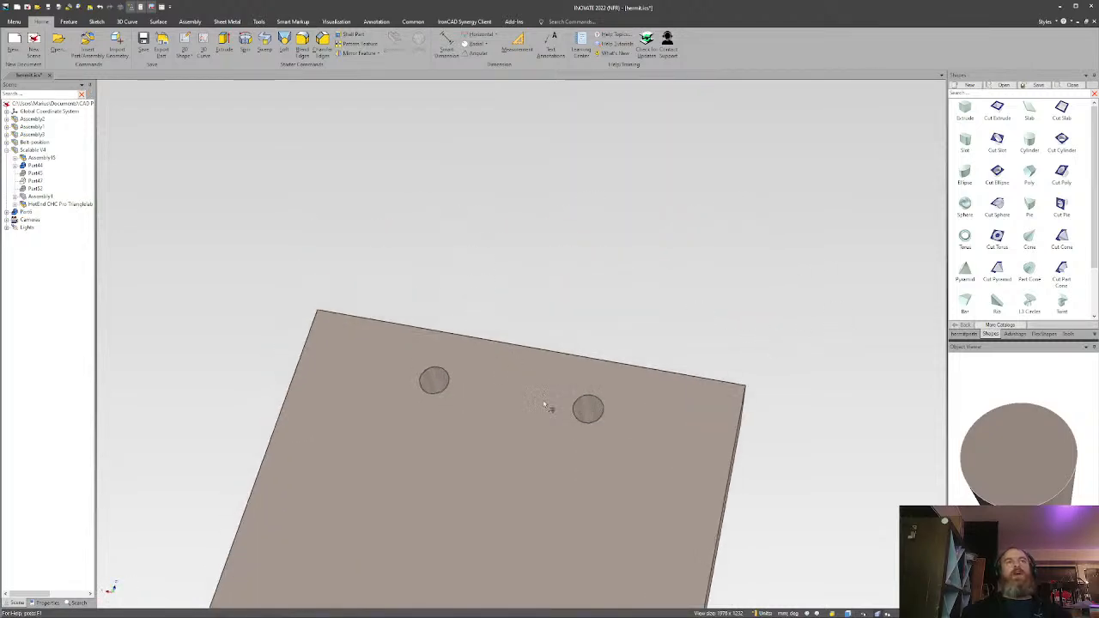
pyautogui.moveTo(466, 371); pyautogui.dragTo(503, 380, button='middle')
pyautogui.moveTo(682, 232); pyautogui.dragTo(577, 320, button='middle')
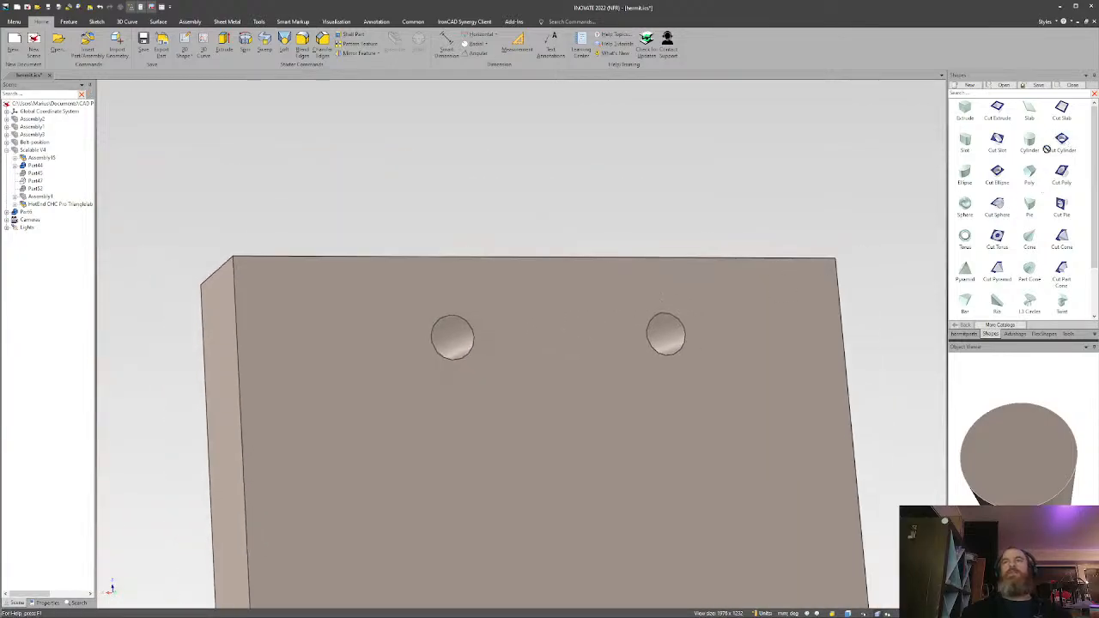
# Add a Cut Cylinder centred on one screw hole at the block's rear face, set its diameter to 4.6 mm and shorten its depth.
pyautogui.moveTo(1047, 149); pyautogui.dragTo(1014, 184)
pyautogui.moveTo(1066, 145); pyautogui.dragTo(666, 336)
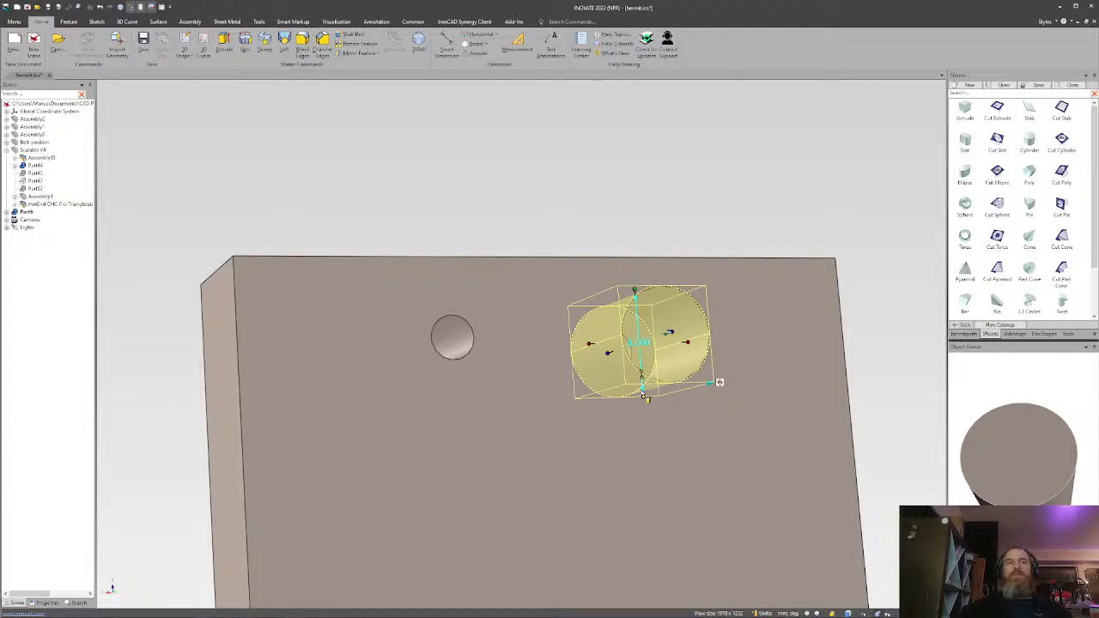
pyautogui.moveTo(646, 396); pyautogui.dragTo(642, 407)
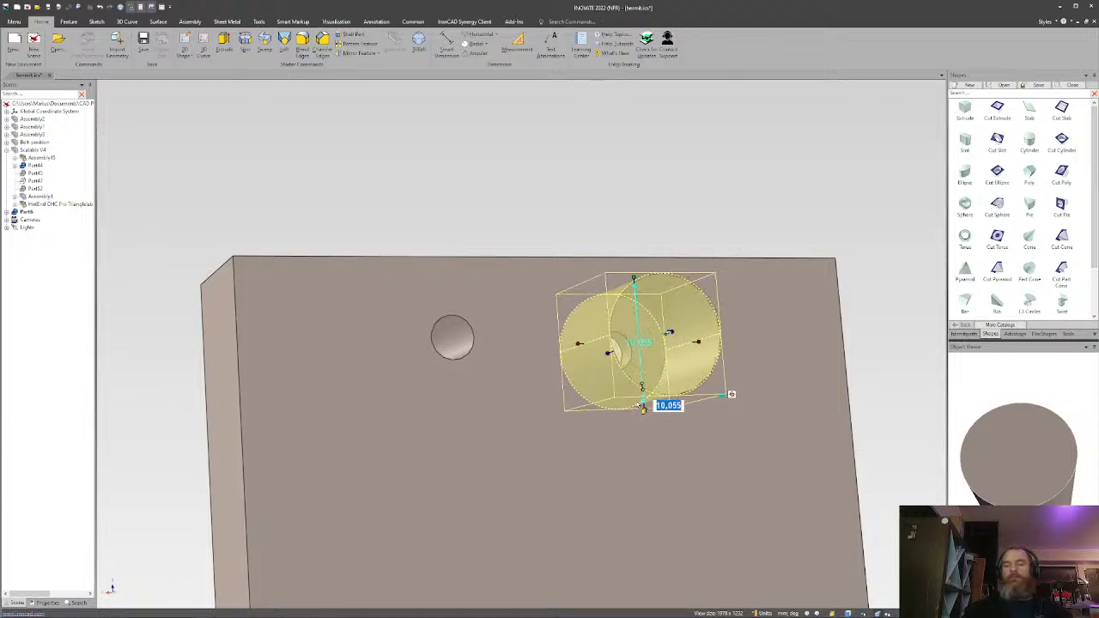
pyautogui.write('4,600')
pyautogui.press('Return')
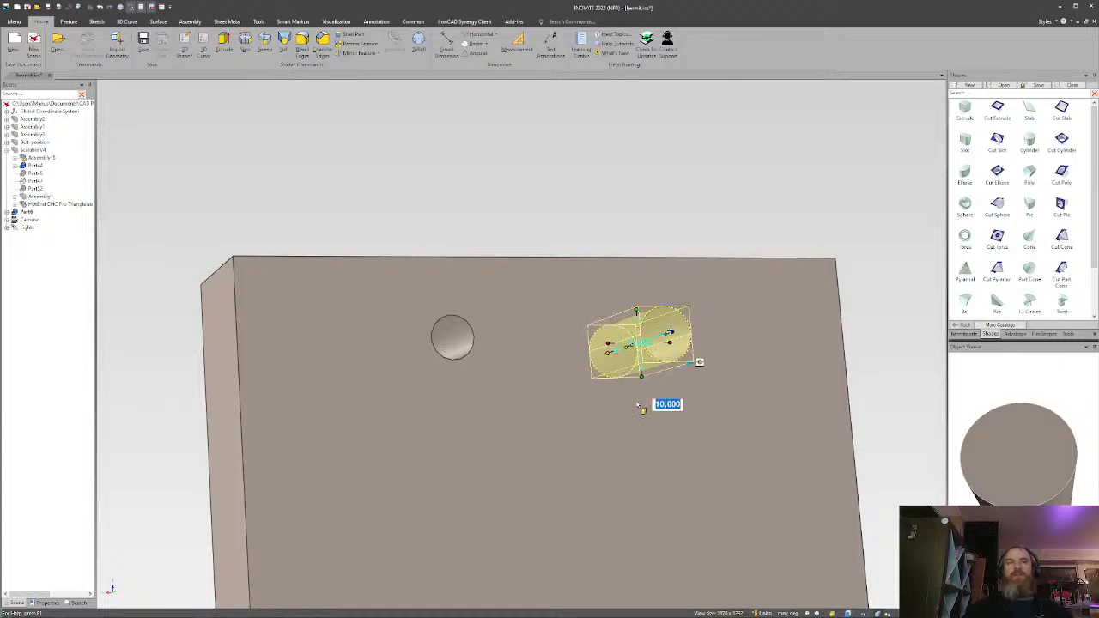
pyautogui.press('Tab')
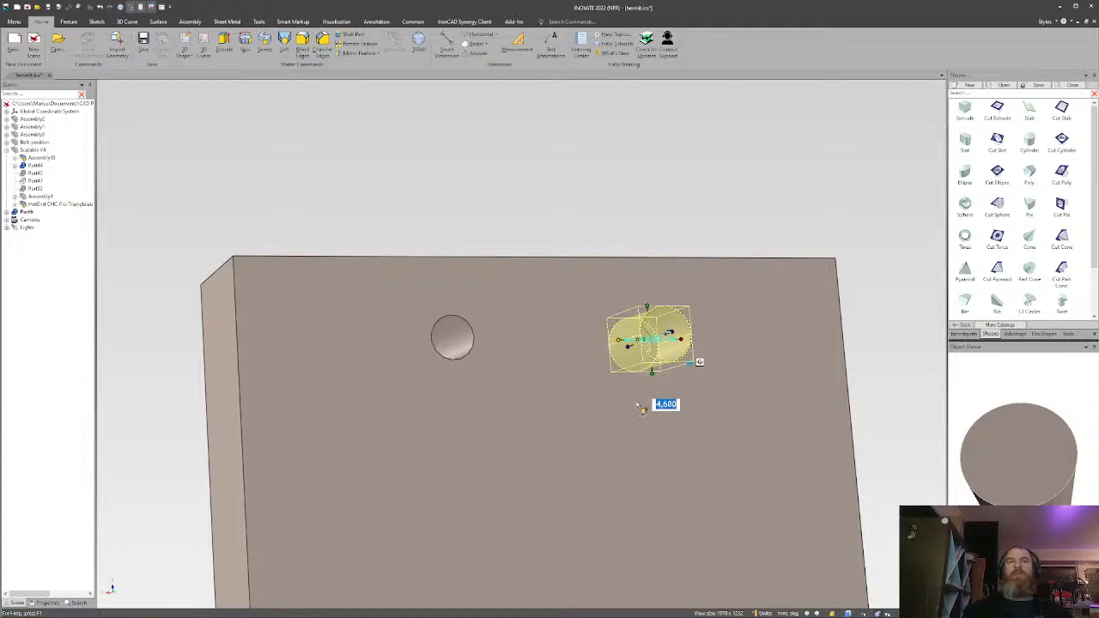
pyautogui.moveTo(657, 346); pyautogui.dragTo(631, 358, button='middle')
pyautogui.click(635, 251)
pyautogui.scroll(-1, 635, 252)
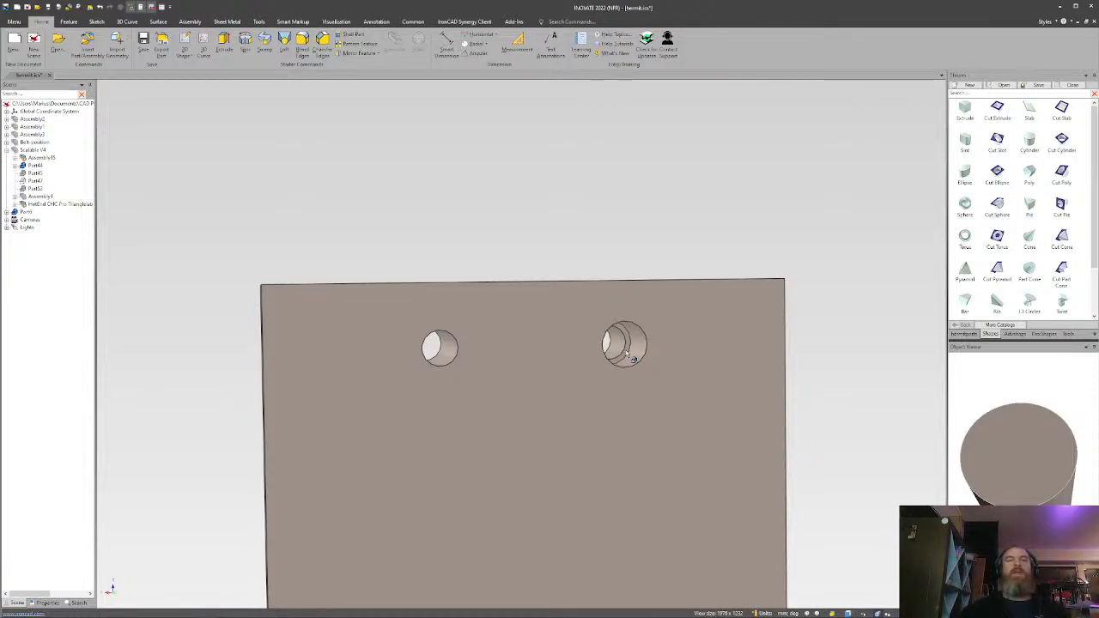
# Select the counterbore cut cylinder on the block's rear face and activate TriBall on it.
pyautogui.moveTo(628, 355); pyautogui.dragTo(711, 282, button='middle')
pyautogui.moveTo(714, 323); pyautogui.dragTo(630, 274, button='middle')
pyautogui.scroll(-1, 631, 283)
pyautogui.click(623, 462)
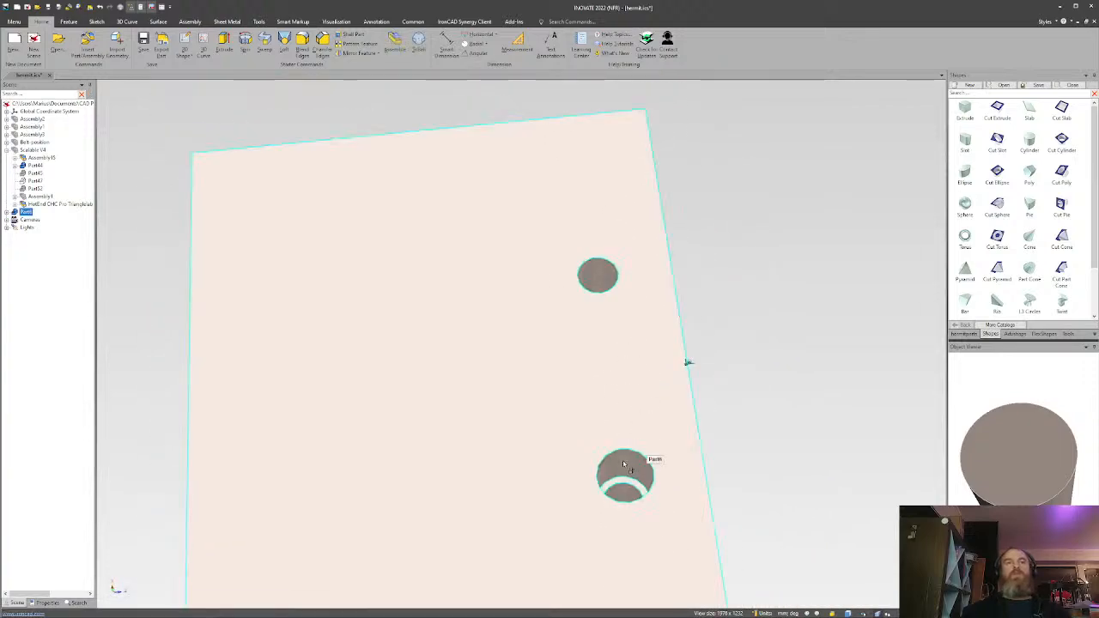
pyautogui.click(627, 469)
pyautogui.press('F10')
pyautogui.moveTo(631, 524); pyautogui.dragTo(635, 529, button='right')
pyautogui.click(665, 550)
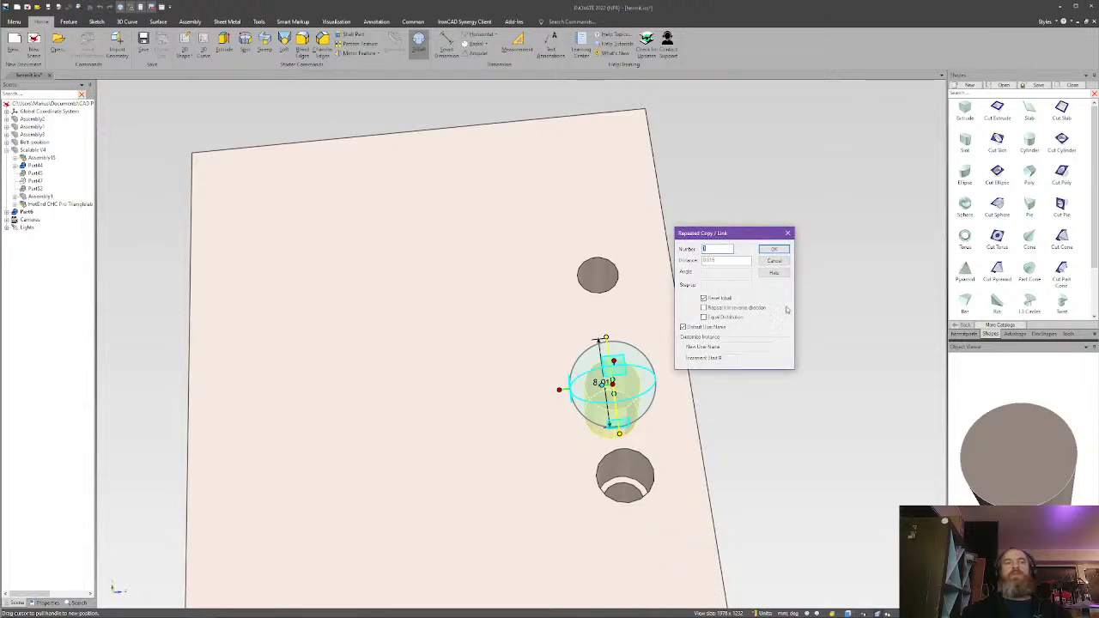
pyautogui.click(778, 262)
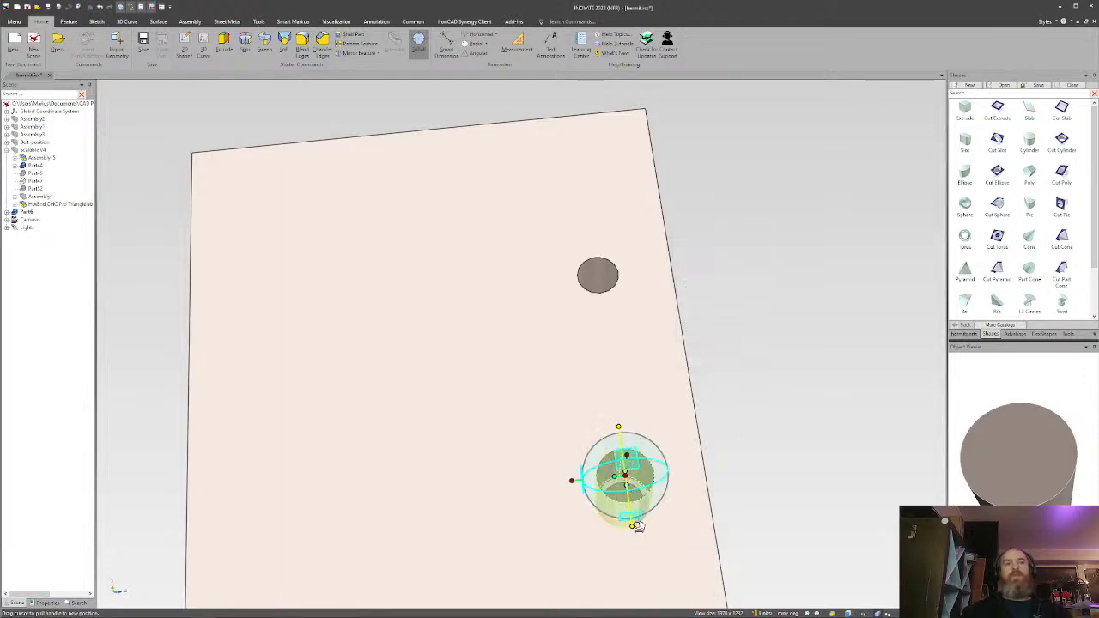
# Copy the counterbore cut cylinder with TriBall and centre the copy on the other screw hole in the rear face.
pyautogui.moveTo(635, 526); pyautogui.dragTo(633, 526, button='right')
pyautogui.click(666, 545)
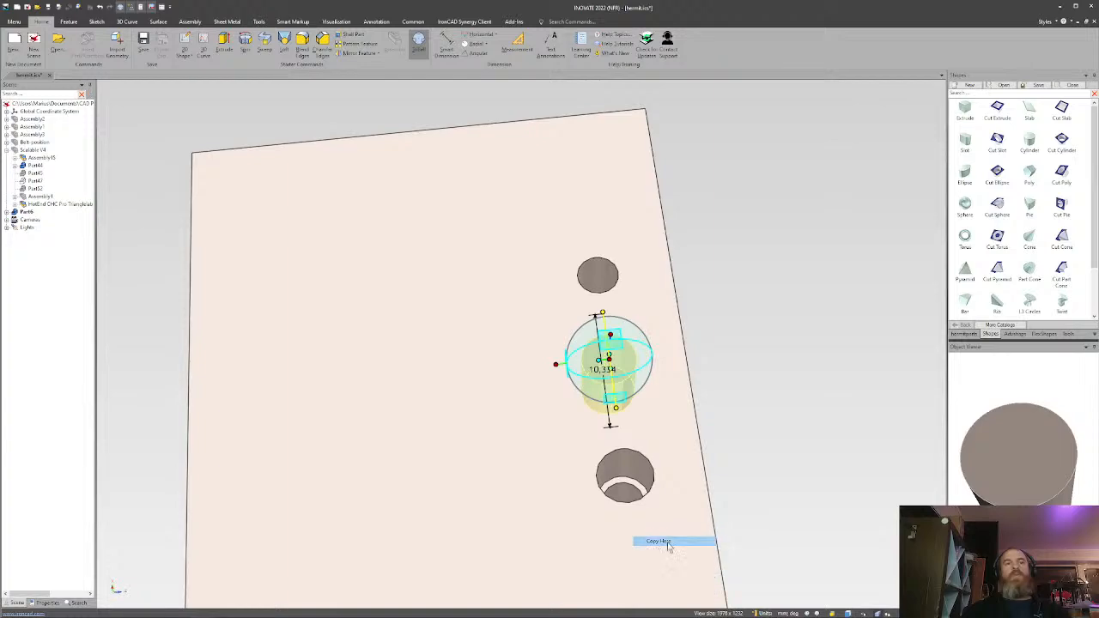
pyautogui.click(778, 251)
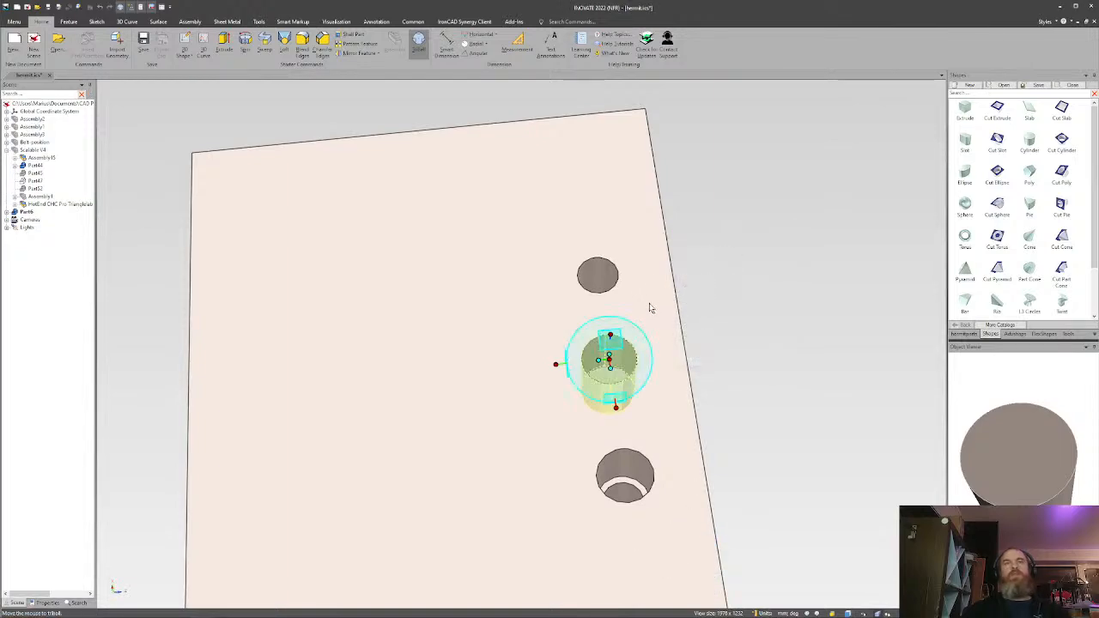
pyautogui.rightClick(612, 359)
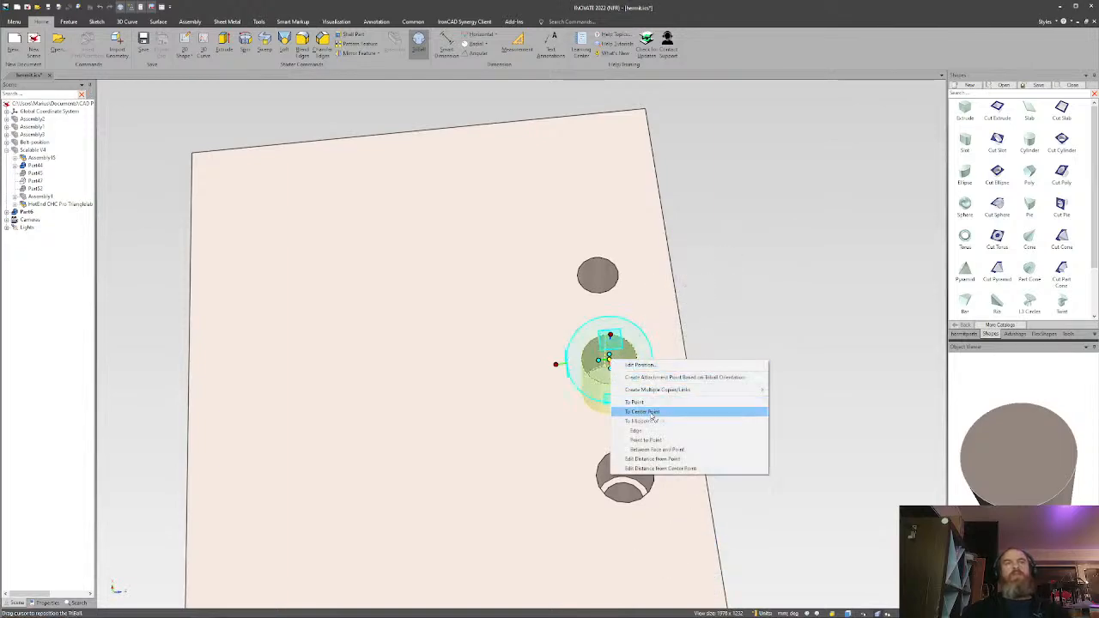
pyautogui.click(652, 413)
pyautogui.click(615, 266)
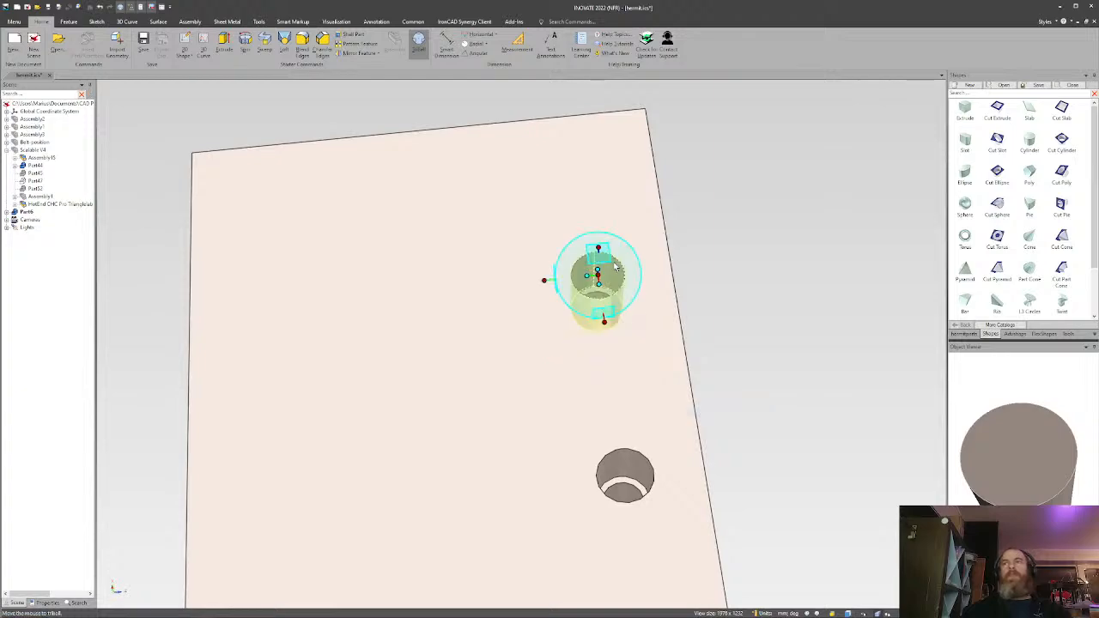
pyautogui.press('F10')
pyautogui.click(748, 277)
# Chamfer the screw-hole edges at the bottom of both rear counterbores with a distance of 1 mm.
pyautogui.moveTo(665, 393); pyautogui.dragTo(669, 354, button='middle')
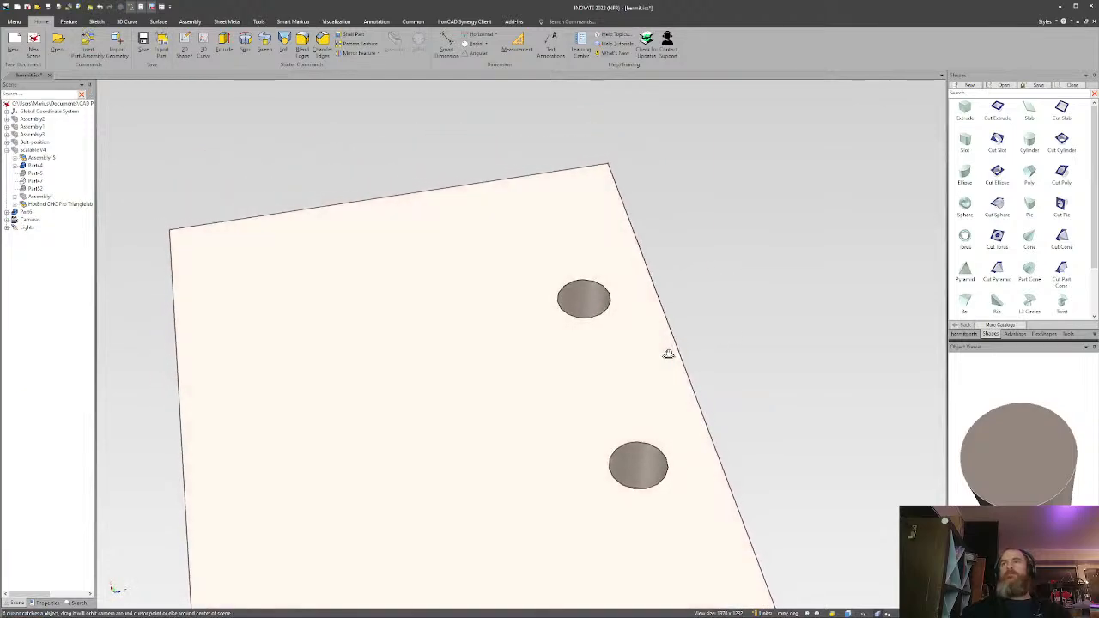
pyautogui.moveTo(616, 390)
pyautogui.mouseDown(button='middle')
pyautogui.moveTo(601, 376)
pyautogui.moveTo(598, 456)
pyautogui.moveTo(473, 387)
pyautogui.moveTo(504, 382)
pyautogui.mouseUp(button='middle')
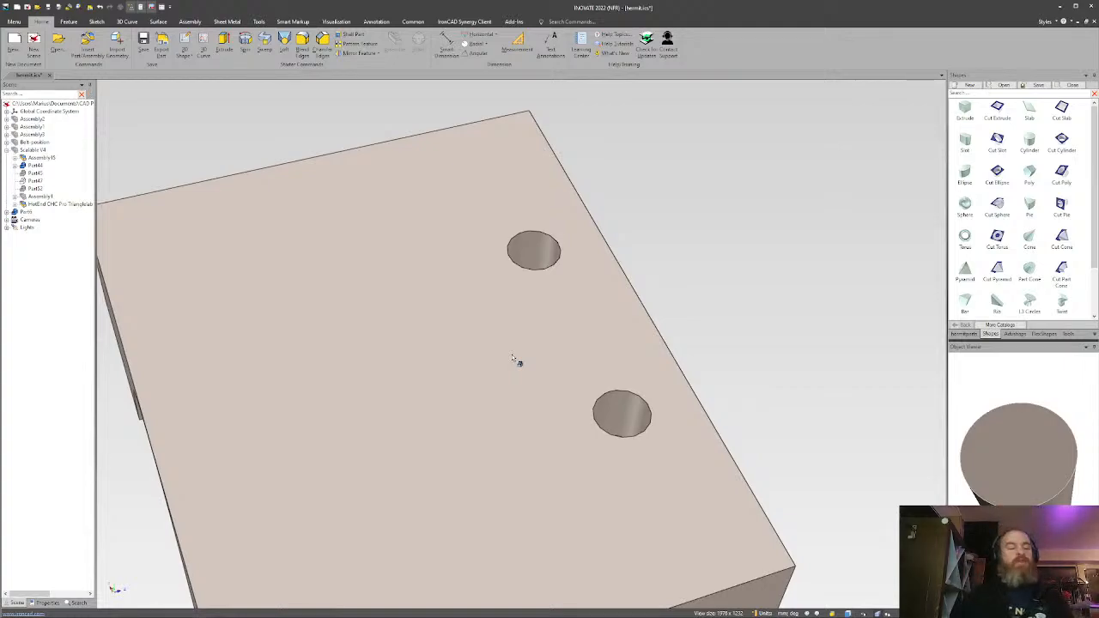
pyautogui.scroll(-3, 526, 338)
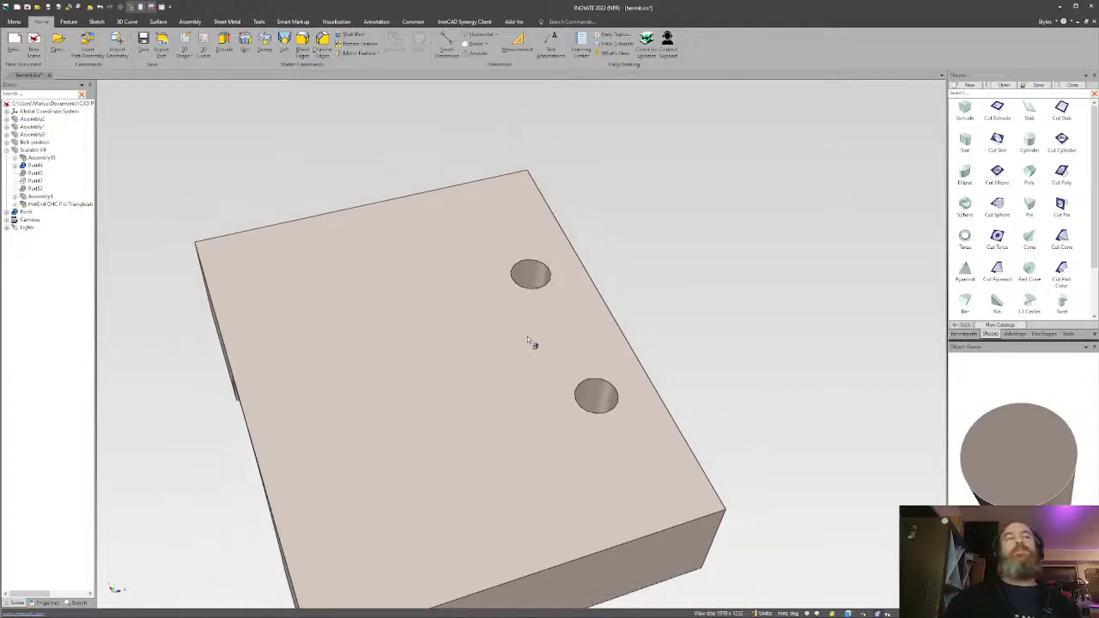
pyautogui.scroll(4, 526, 359)
pyautogui.moveTo(524, 362); pyautogui.dragTo(494, 397, button='middle')
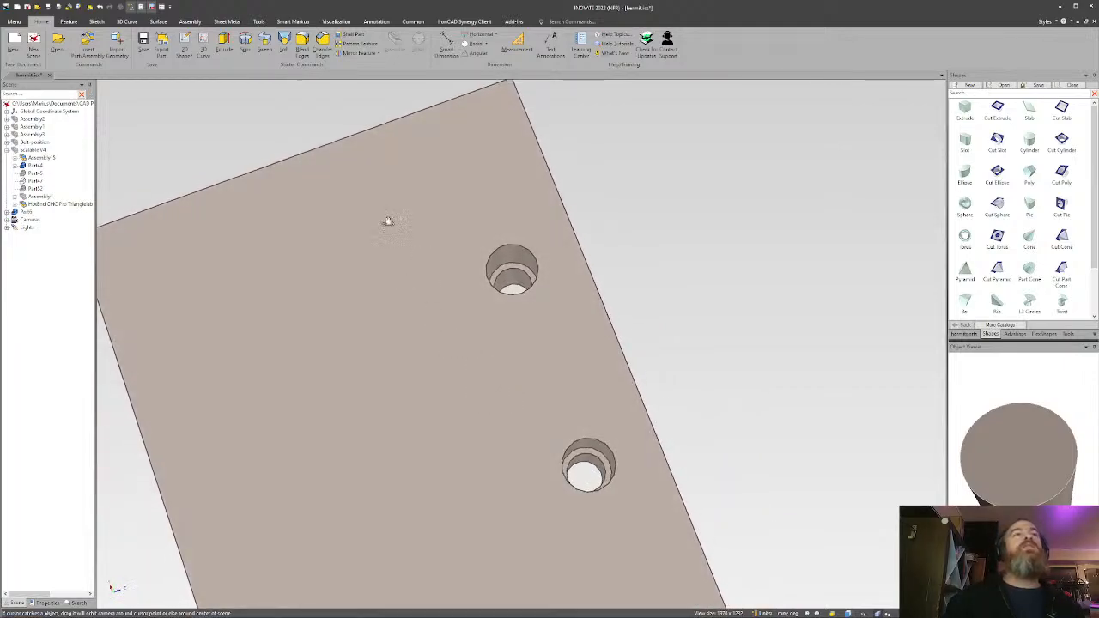
pyautogui.scroll(1, 387, 221)
pyautogui.click(322, 50)
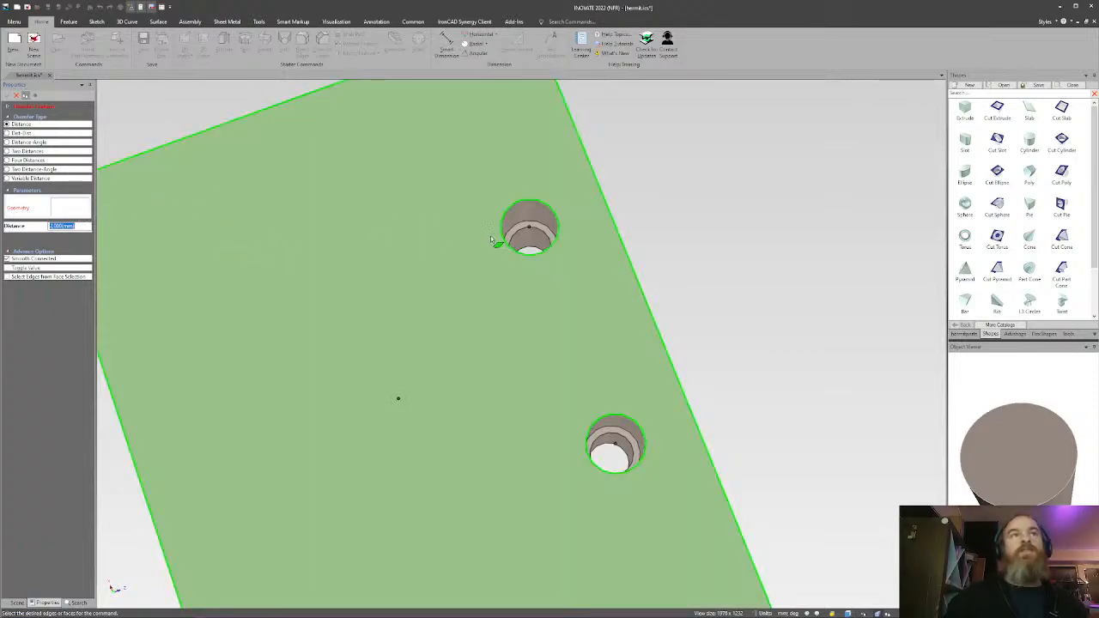
pyautogui.click(529, 232)
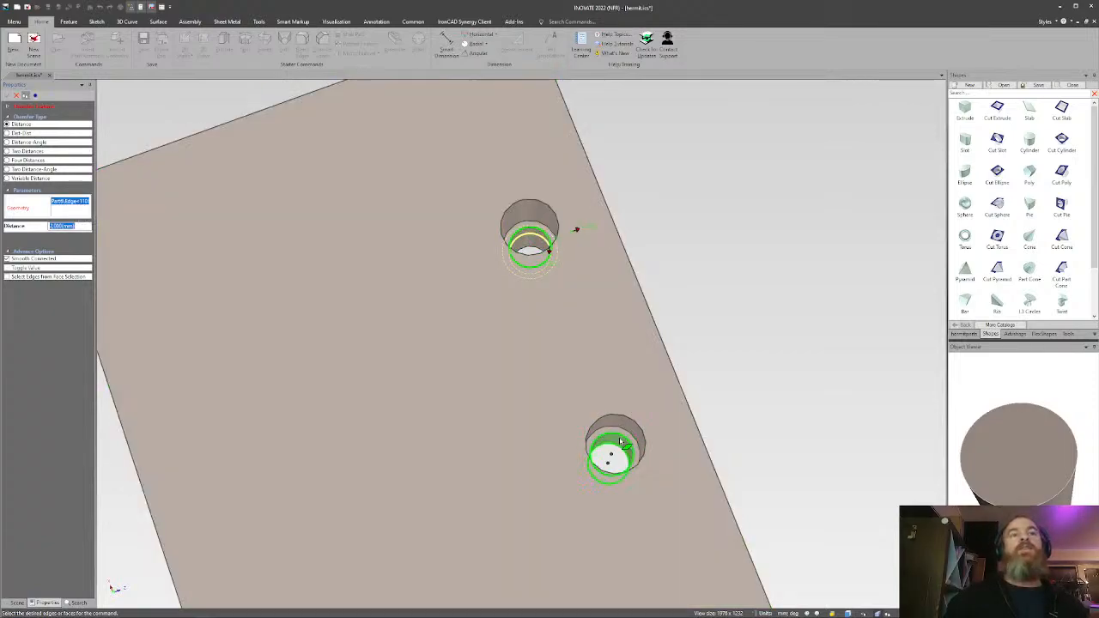
pyautogui.click(621, 439)
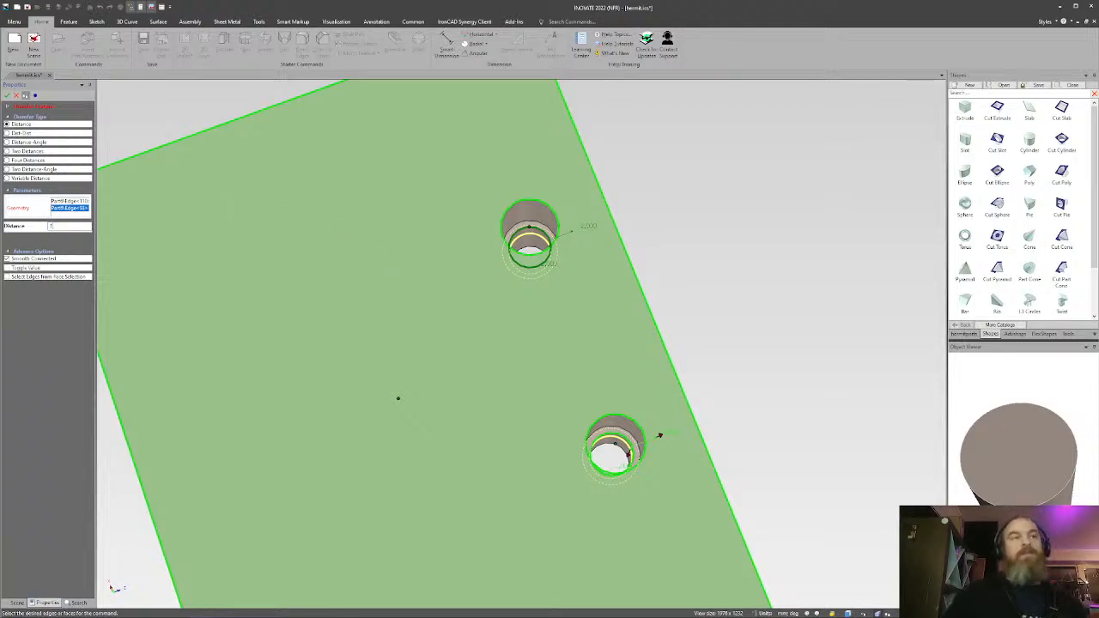
pyautogui.keyDown('shift'); pyautogui.click(72, 203); pyautogui.keyUp('shift')
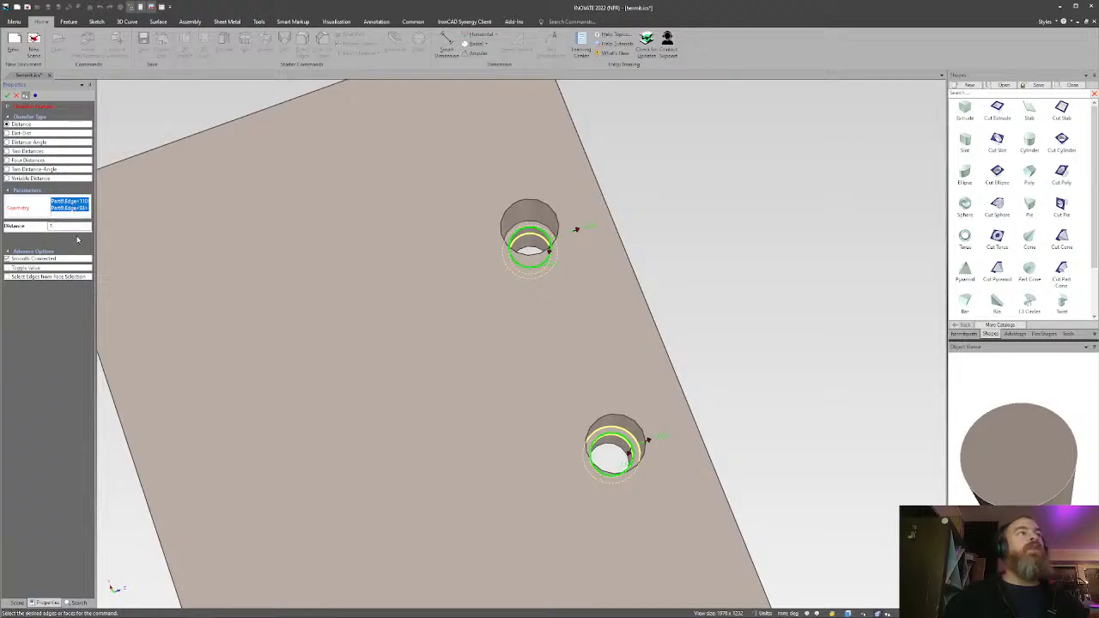
pyautogui.click(10, 95)
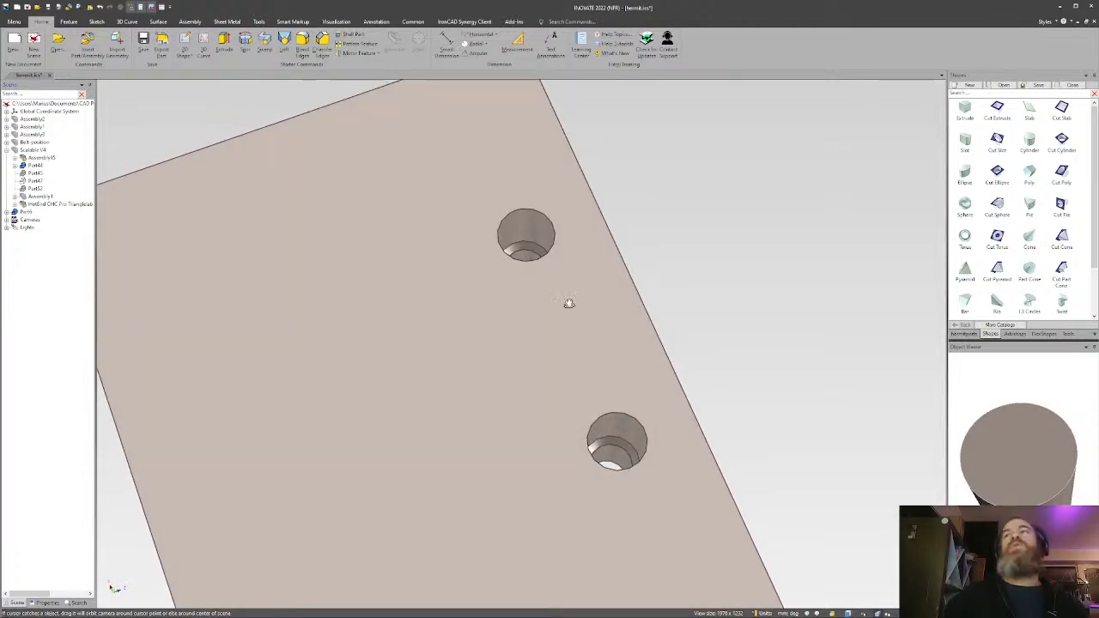
# Show the rest of the hotend assembly again and examine how the mounting block fits with the air duct, extruder and fan.
pyautogui.moveTo(568, 303); pyautogui.dragTo(429, 296)
pyautogui.moveTo(652, 370); pyautogui.dragTo(607, 355, button='middle')
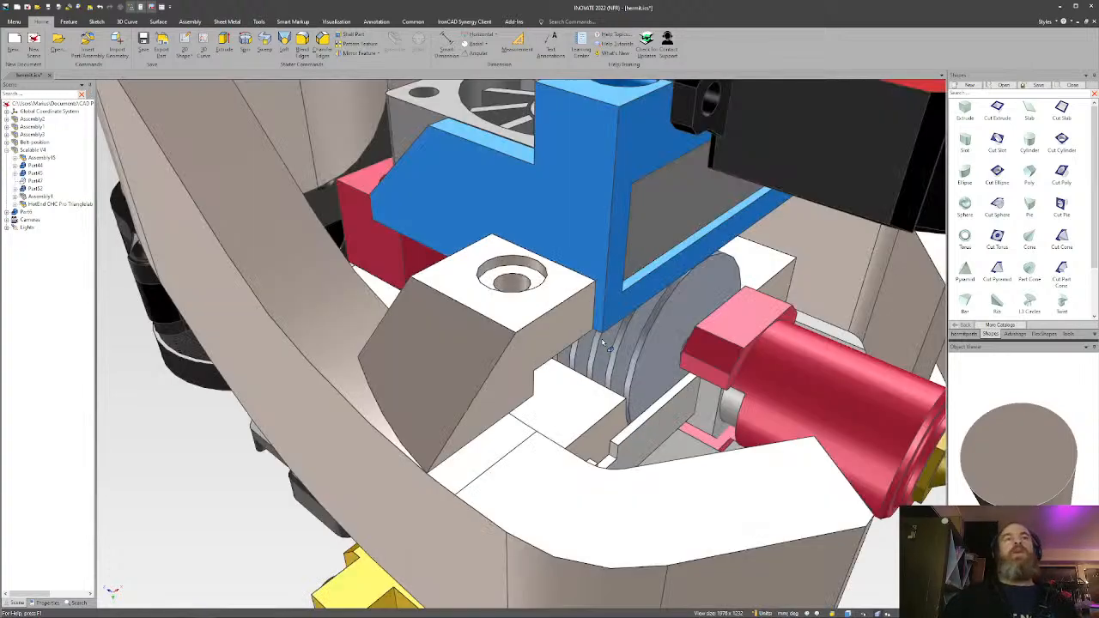
pyautogui.scroll(-5, 604, 368)
pyautogui.moveTo(603, 368); pyautogui.dragTo(565, 368, button='middle')
pyautogui.moveTo(638, 321); pyautogui.dragTo(541, 324, button='middle')
pyautogui.scroll(10, 541, 326)
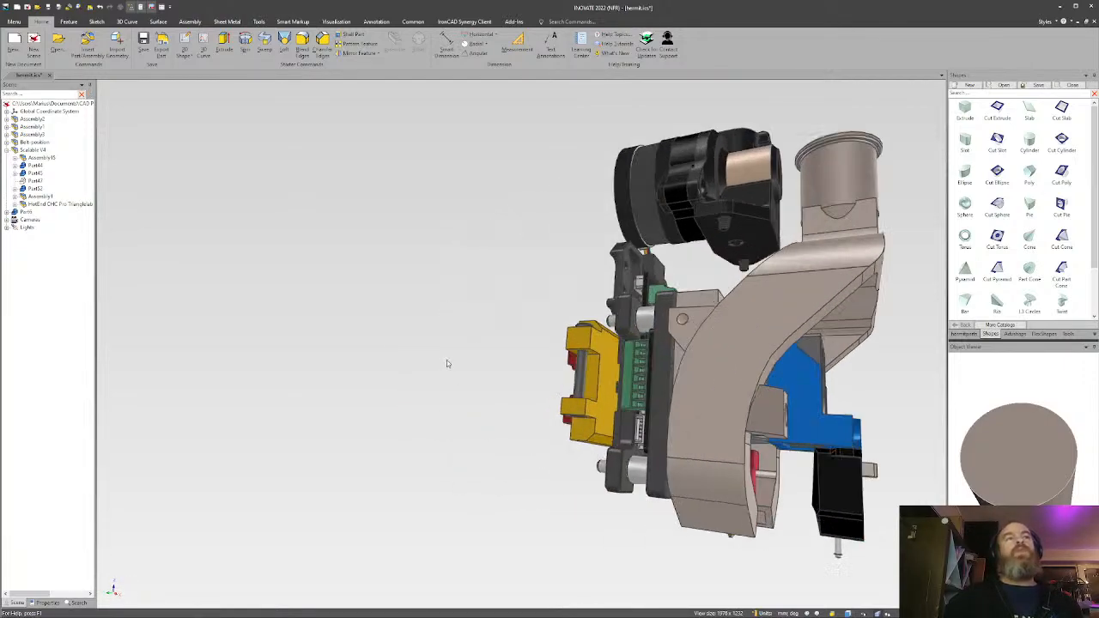
pyautogui.scroll(-10, 533, 347)
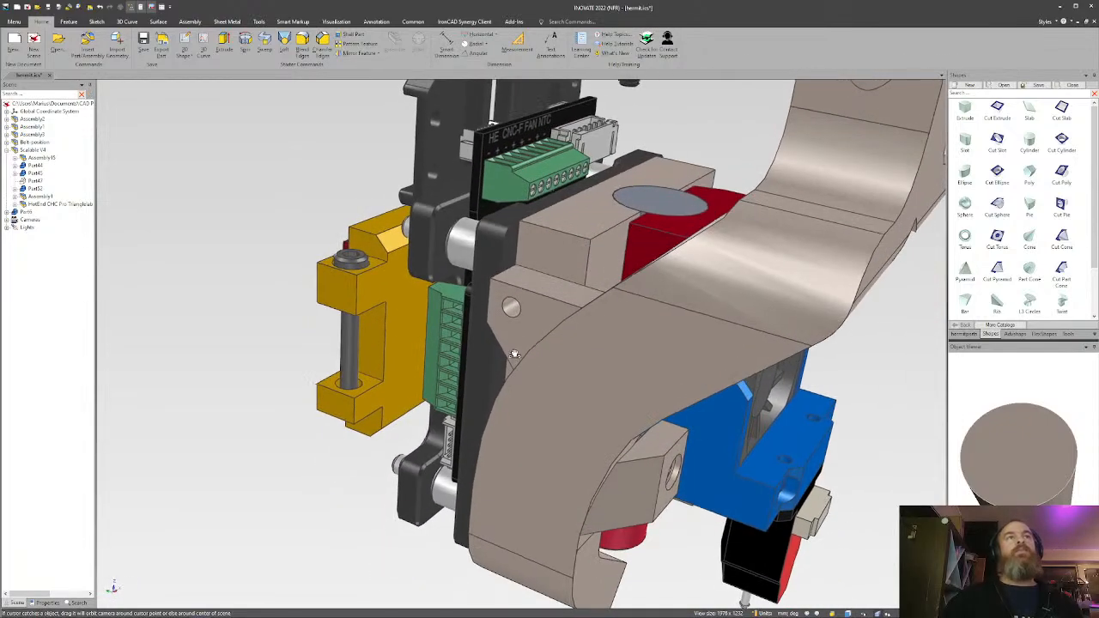
pyautogui.moveTo(532, 335); pyautogui.dragTo(564, 365, button='middle')
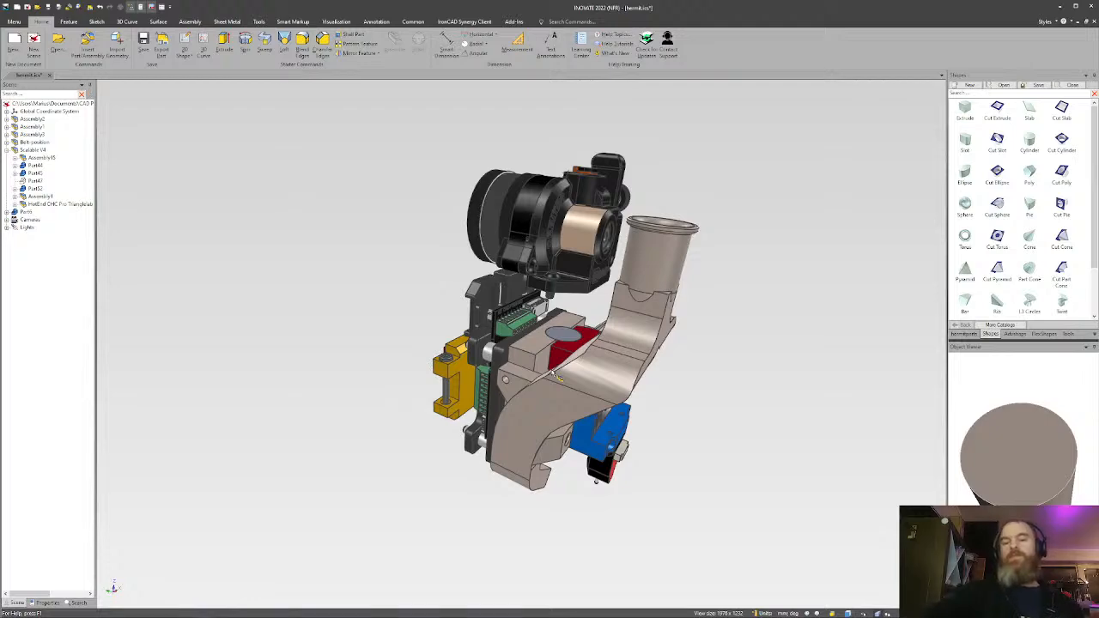
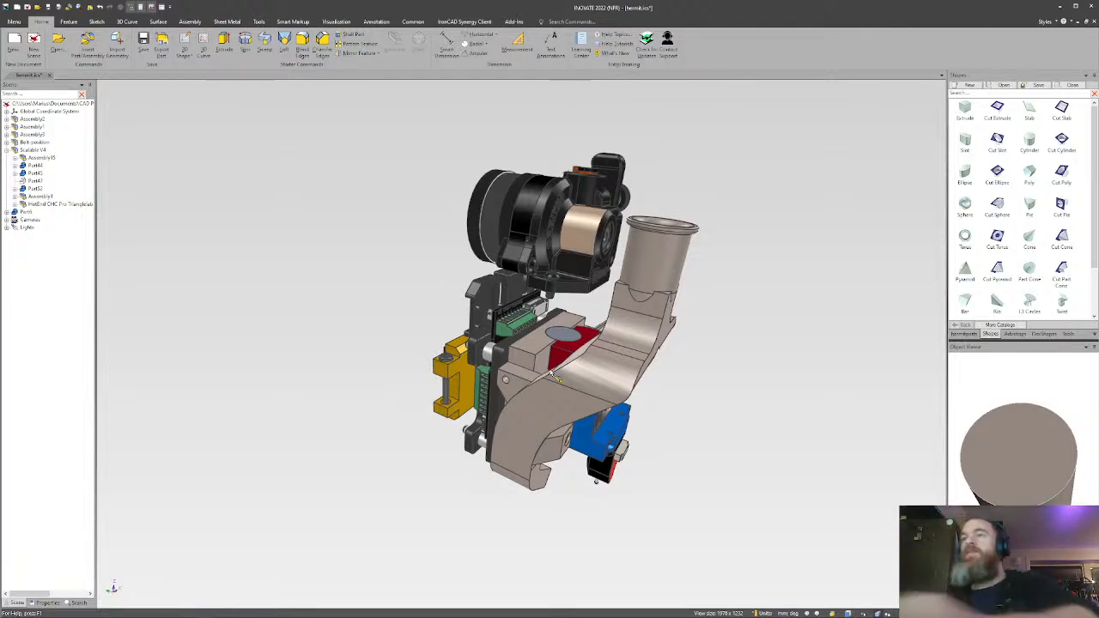
pyautogui.moveTo(534, 359); pyautogui.dragTo(586, 350, button='middle')
pyautogui.click(588, 347)
pyautogui.click(588, 348)
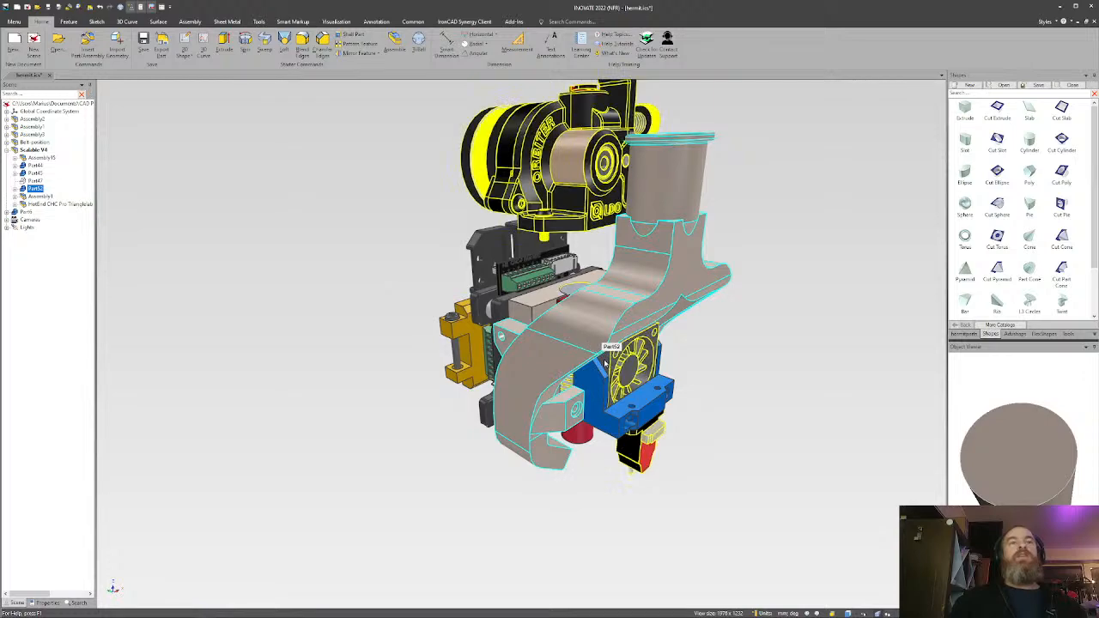
pyautogui.click(782, 360)
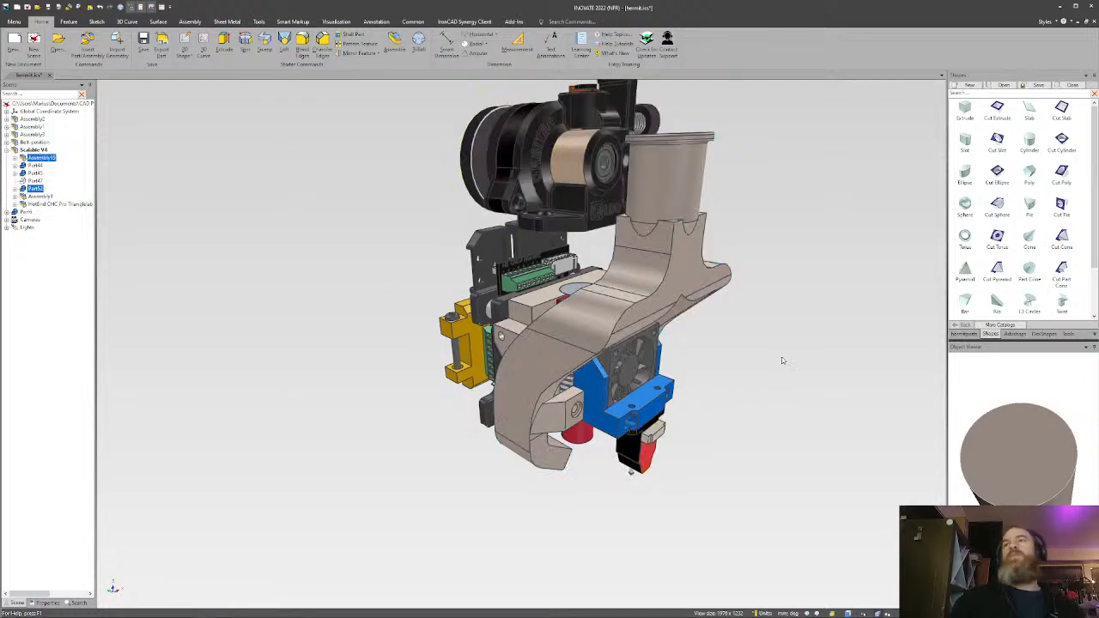
# Hide the grey air duct and the blue fan bracket in front of the hotend.
pyautogui.moveTo(638, 315)
pyautogui.mouseDown(button='middle')
pyautogui.moveTo(663, 312)
pyautogui.moveTo(651, 318)
pyautogui.mouseUp(button='middle')
pyautogui.click(648, 321)
pyautogui.click(649, 320)
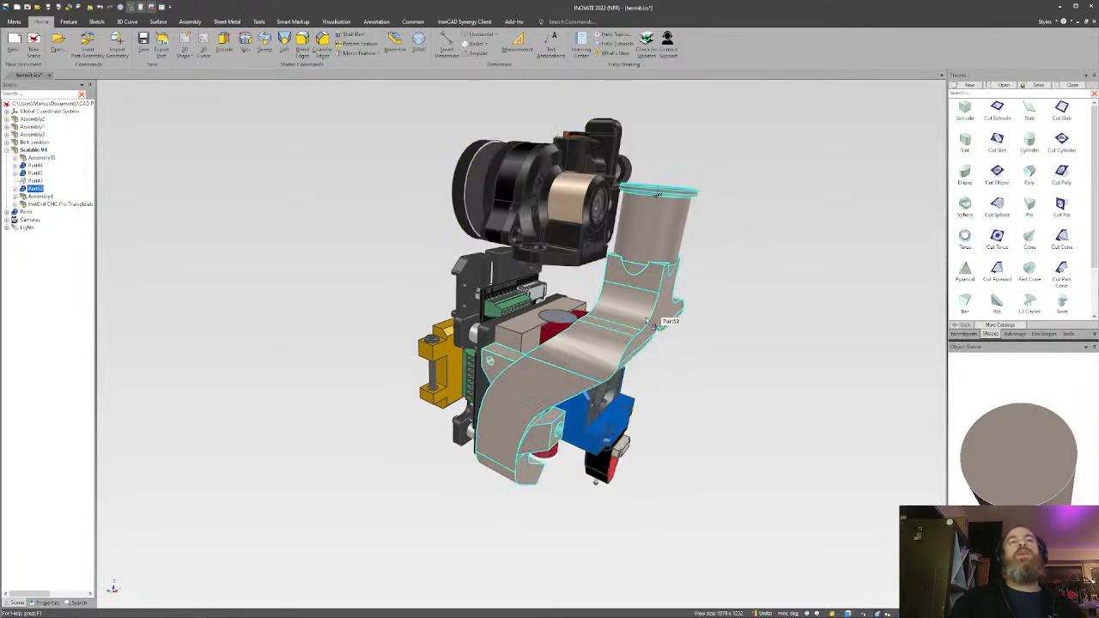
pyautogui.moveTo(627, 381); pyautogui.dragTo(591, 355, button='middle')
pyautogui.moveTo(483, 368); pyautogui.dragTo(487, 370, button='middle')
pyautogui.click(487, 370)
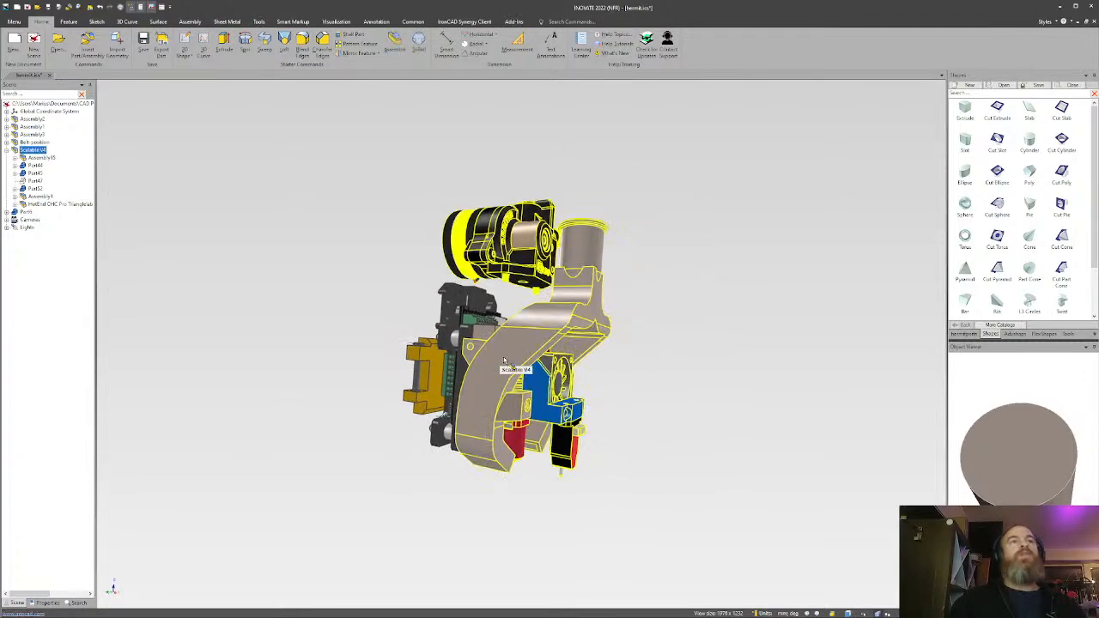
pyautogui.click(506, 358)
pyautogui.press('h')
pyautogui.click(536, 374)
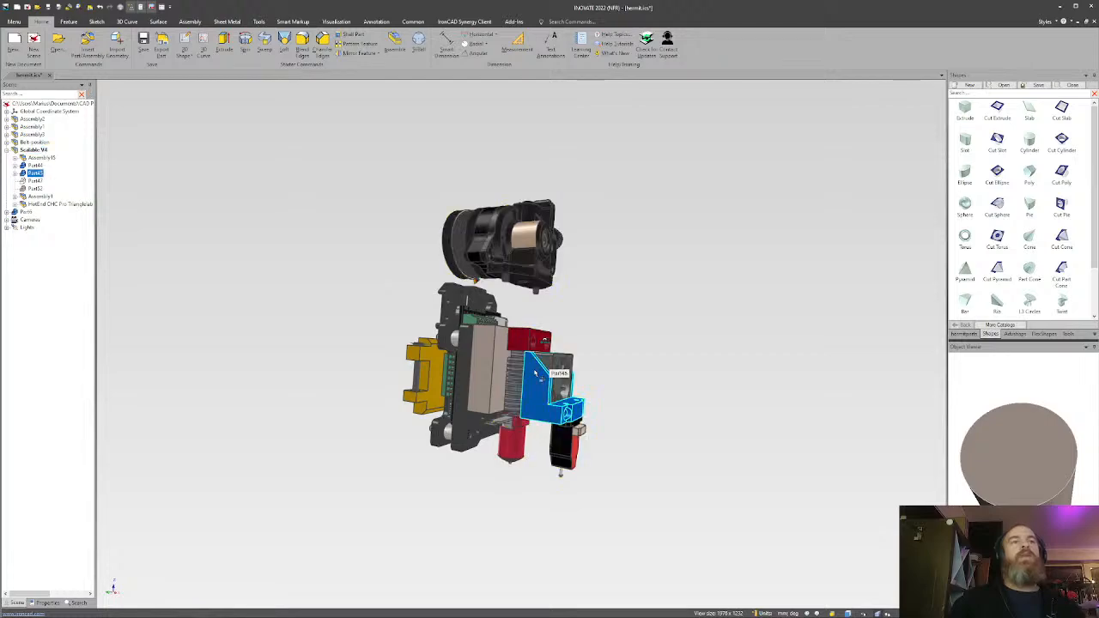
pyautogui.press('h')
# Hide the heatsink fan, the Microprobe and the extruder so only the hotend, mounting block and carriage remain.
pyautogui.click(552, 364)
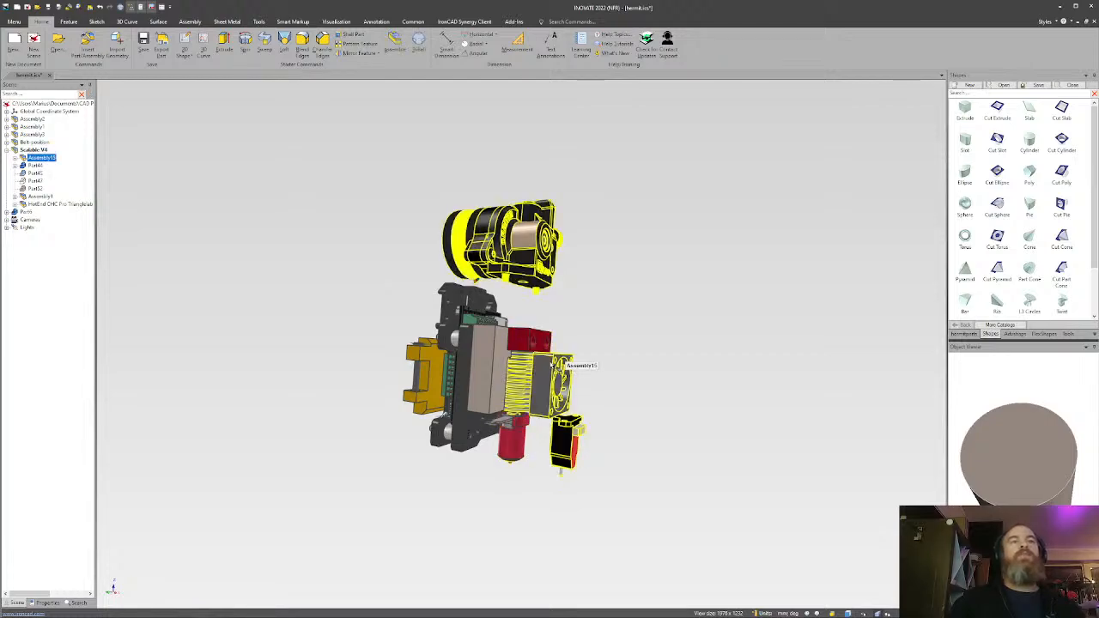
pyautogui.click(544, 378)
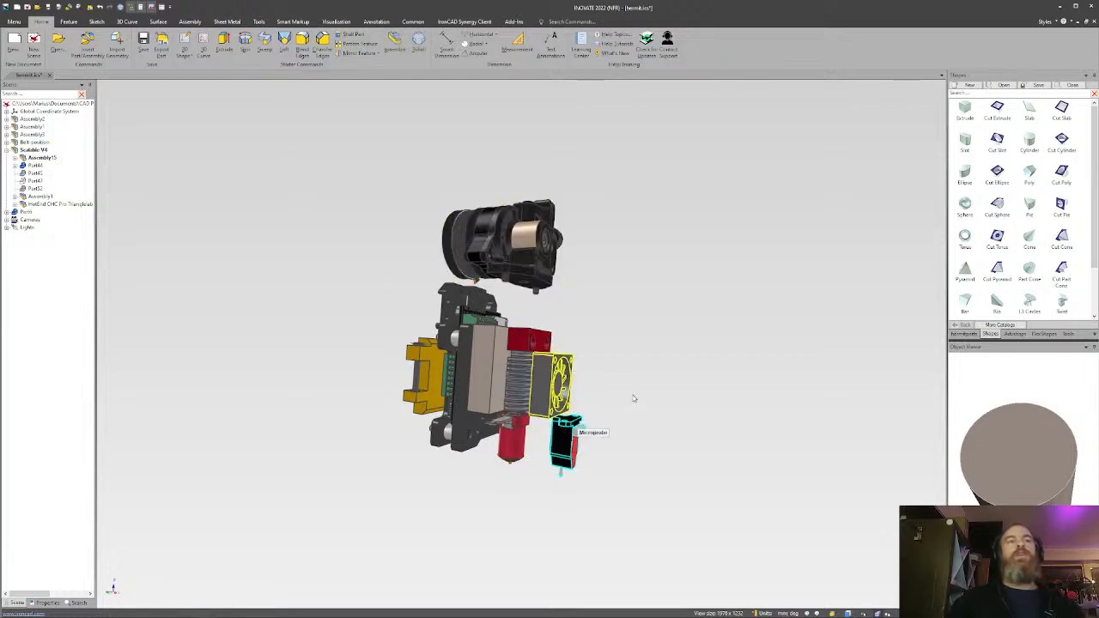
pyautogui.press('h')
pyautogui.click(531, 273)
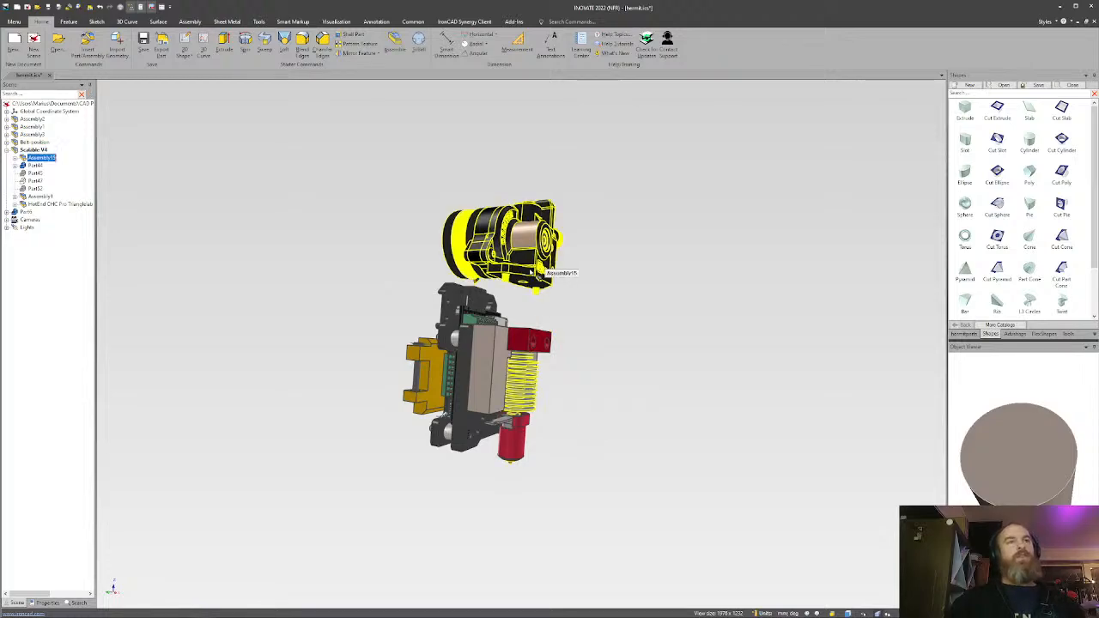
pyautogui.click(530, 273)
pyautogui.press('h')
pyautogui.moveTo(525, 350); pyautogui.dragTo(487, 403, button='middle')
pyautogui.scroll(6, 500, 352)
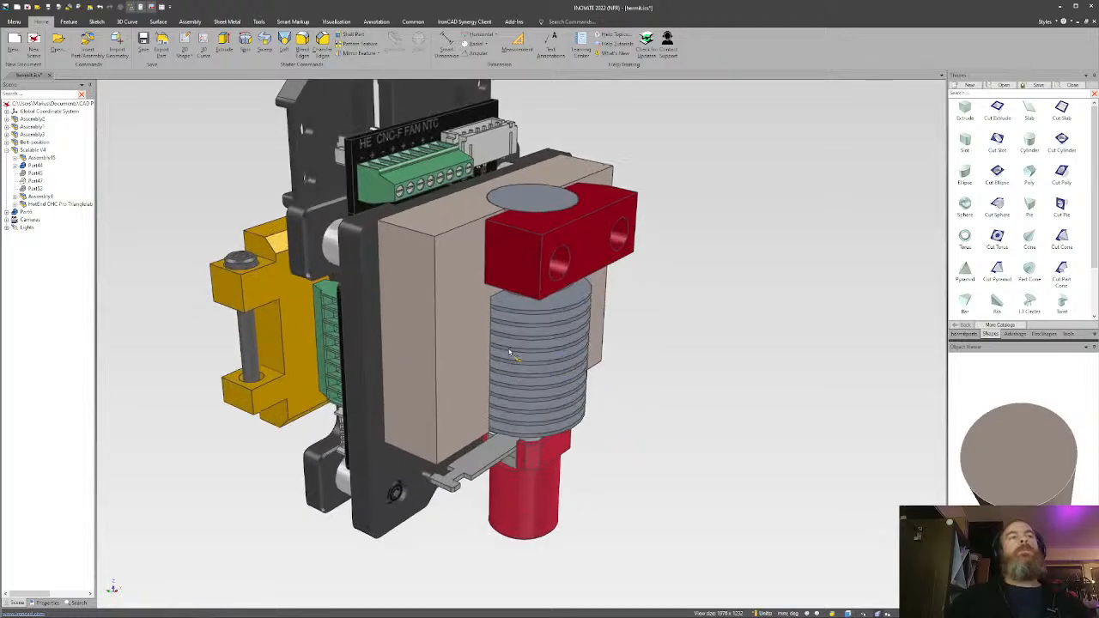
pyautogui.scroll(-5, 487, 343)
pyautogui.moveTo(473, 331); pyautogui.dragTo(471, 314, button='middle')
pyautogui.click(412, 333)
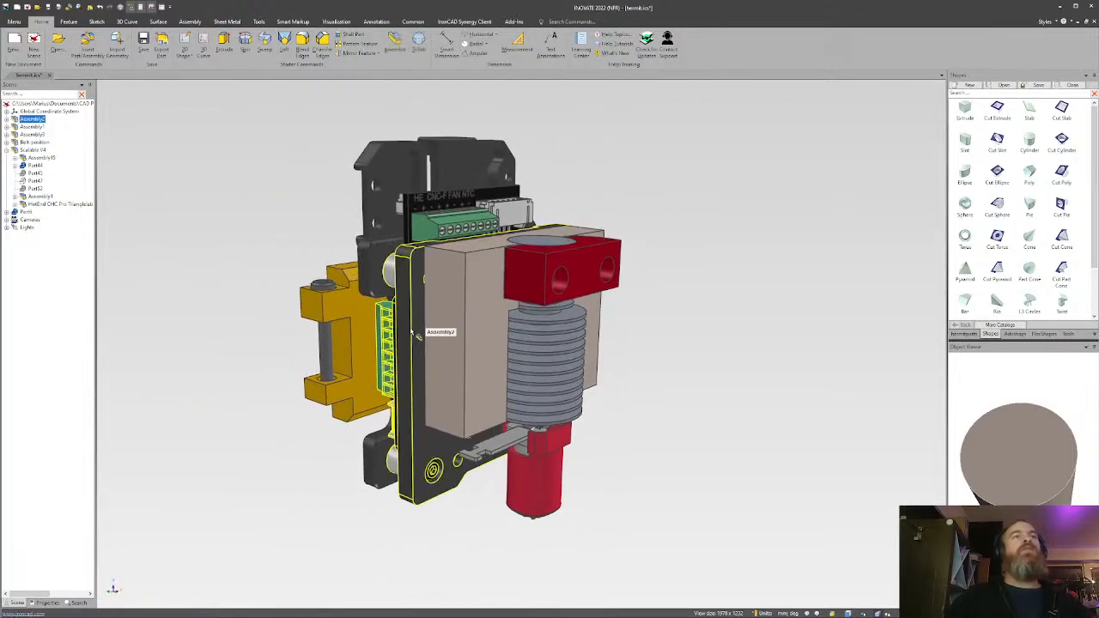
pyautogui.scroll(-3, 618, 370)
pyautogui.press('F10')
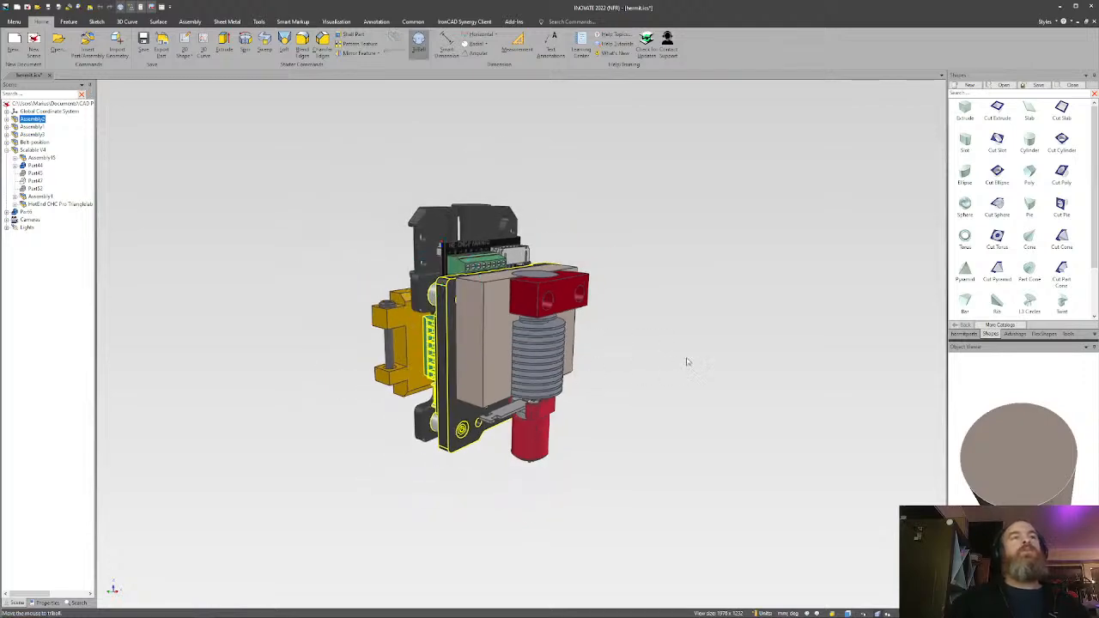
pyautogui.click(687, 361)
# Examine how the hotend and beige block sit against the carriage plate and where the plate's mounting holes lie.
pyautogui.moveTo(543, 338); pyautogui.dragTo(481, 285, button='middle')
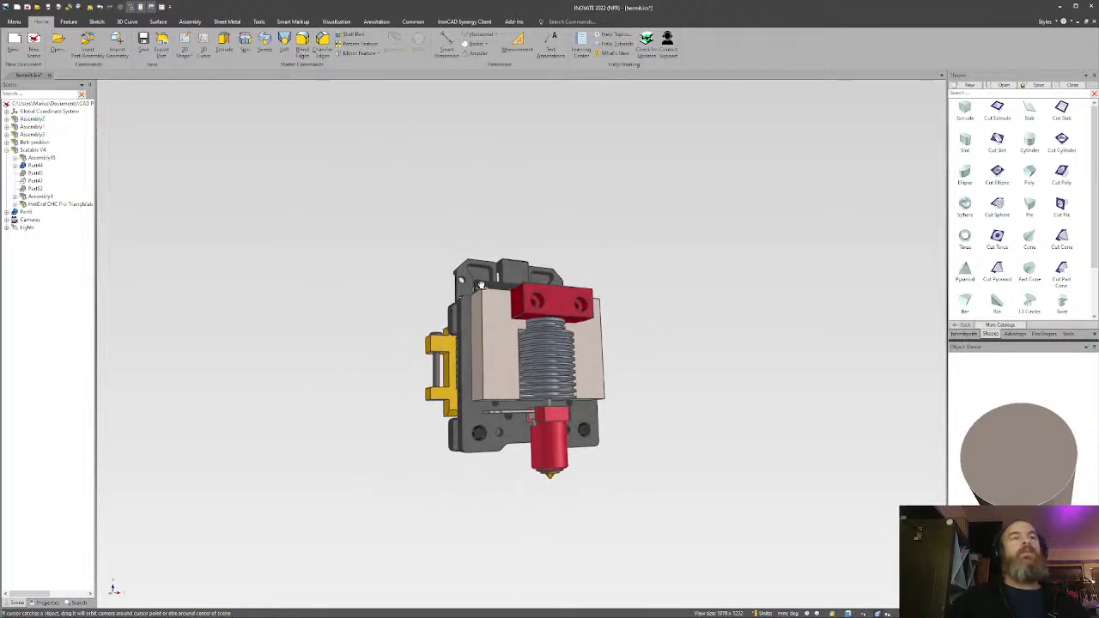
pyautogui.scroll(5, 518, 329)
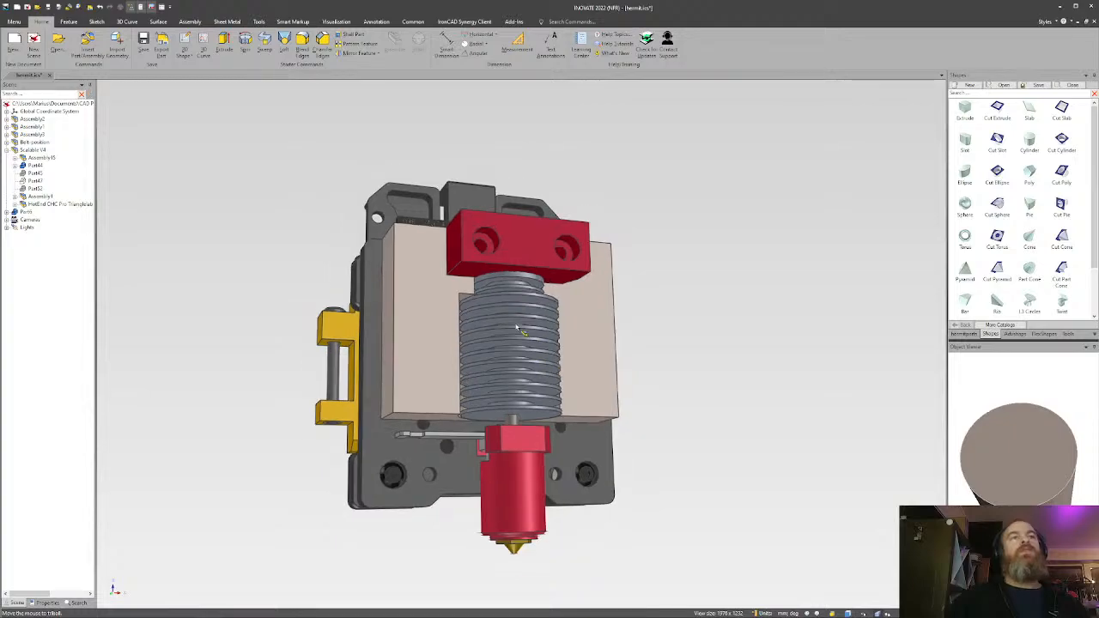
pyautogui.moveTo(517, 329); pyautogui.dragTo(597, 300, button='middle')
pyautogui.scroll(8, 382, 458)
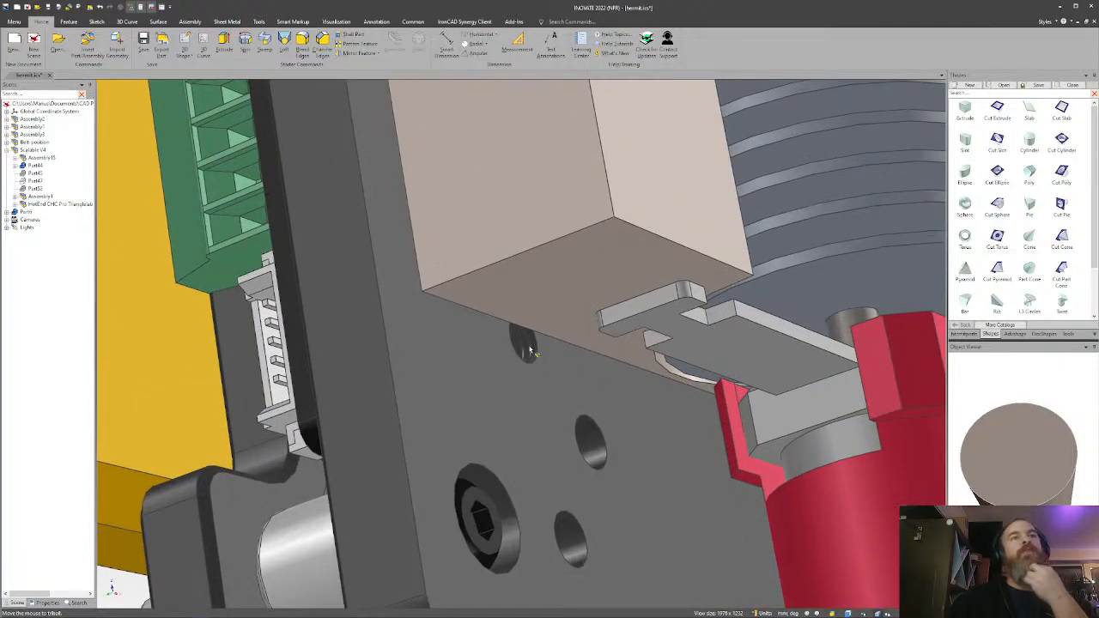
pyautogui.scroll(-9, 530, 350)
pyautogui.moveTo(528, 346); pyautogui.dragTo(513, 267, button='middle')
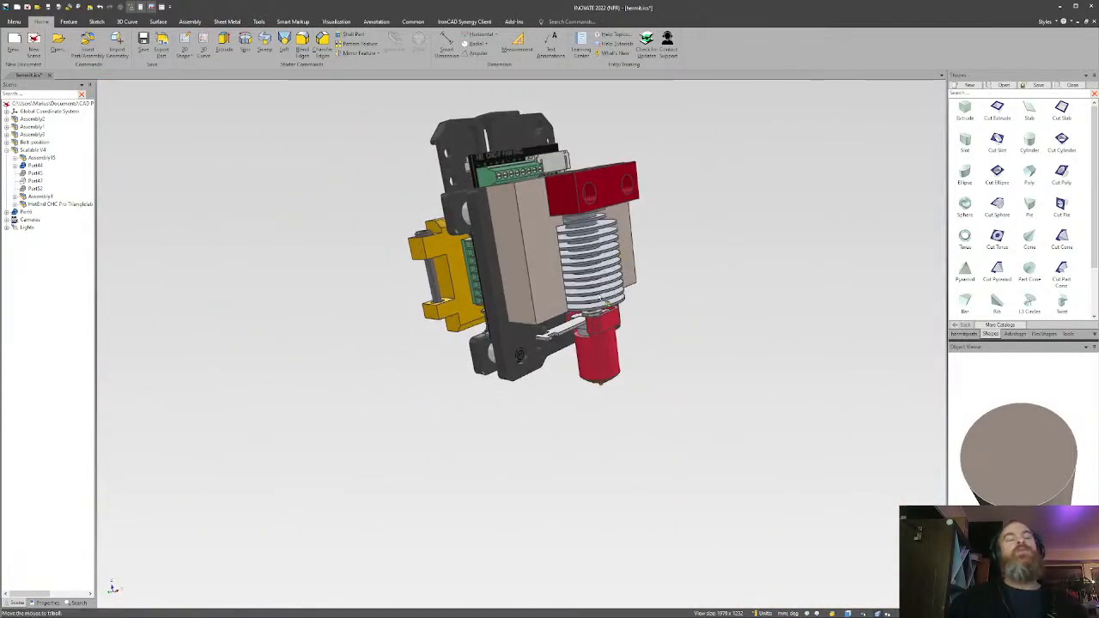
pyautogui.keyDown('shift'); pyautogui.moveTo(590, 271); pyautogui.dragTo(557, 320, button='middle'); pyautogui.keyUp('shift')
pyautogui.moveTo(509, 358); pyautogui.dragTo(512, 277, button='middle')
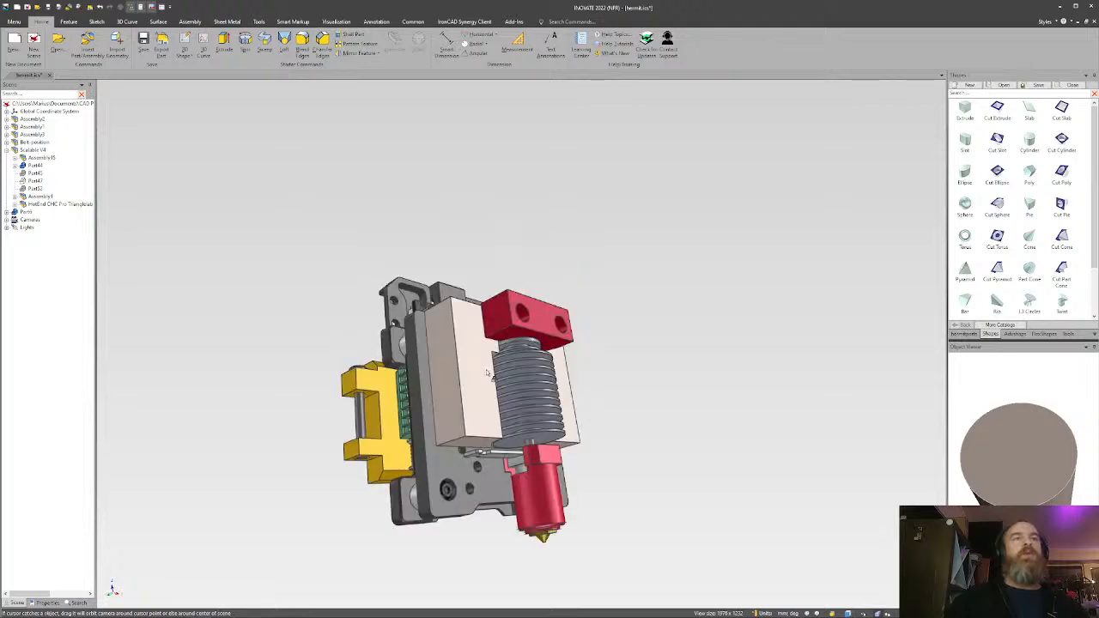
pyautogui.moveTo(490, 374); pyautogui.dragTo(471, 358, button='middle')
pyautogui.scroll(7, 471, 357)
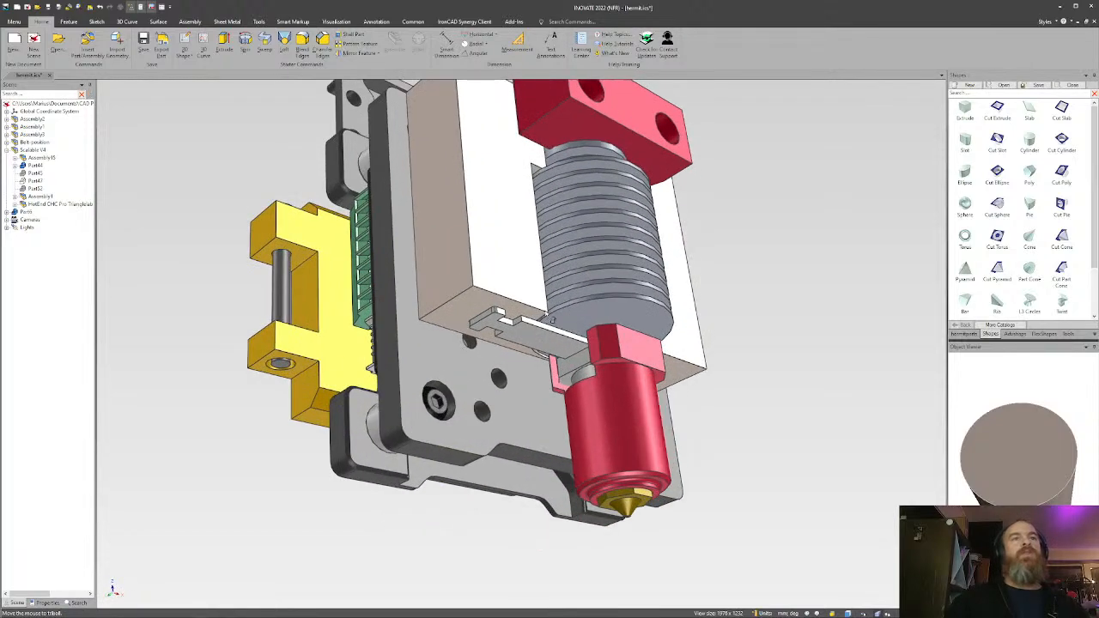
pyautogui.moveTo(519, 315); pyautogui.dragTo(518, 333, button='middle')
pyautogui.keyDown('shift'); pyautogui.moveTo(580, 227); pyautogui.dragTo(499, 331, button='middle'); pyautogui.keyUp('shift')
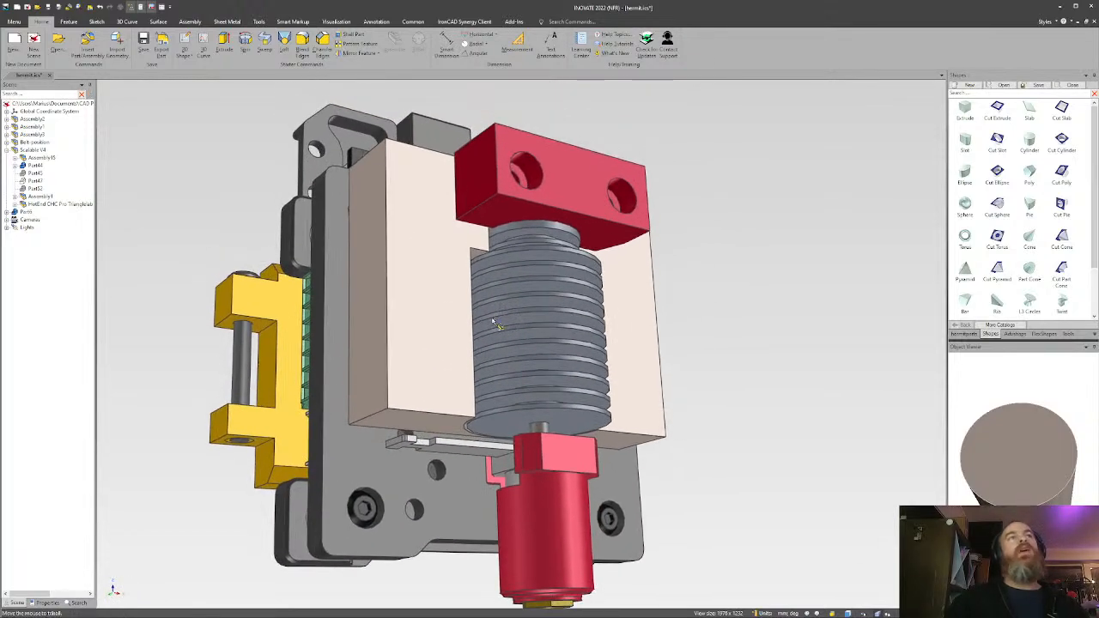
pyautogui.scroll(-1, 499, 331)
# Add a cut slab to the beige block and stretch it to about 84 mm high, deep enough to remove the whole block.
pyautogui.moveTo(927, 153); pyautogui.dragTo(521, 293)
pyautogui.moveTo(441, 270); pyautogui.dragTo(445, 64)
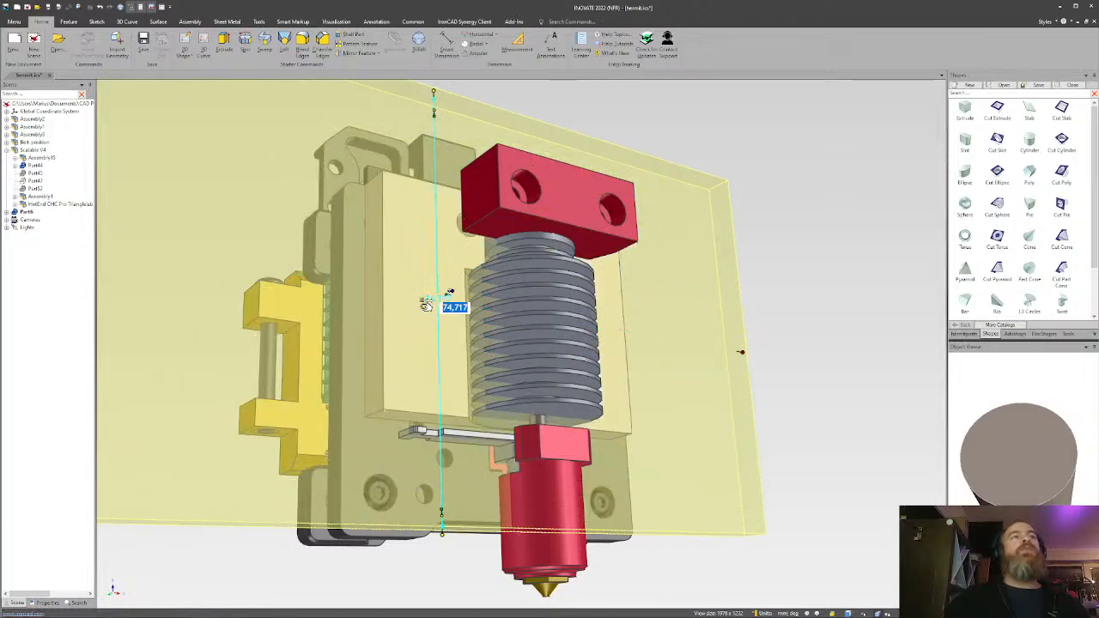
pyautogui.moveTo(428, 304); pyautogui.dragTo(354, 310)
pyautogui.scroll(-2, 412, 335)
pyautogui.moveTo(421, 344); pyautogui.dragTo(385, 377, button='middle')
pyautogui.moveTo(507, 335); pyautogui.dragTo(515, 438, button='middle')
pyautogui.moveTo(455, 489); pyautogui.dragTo(456, 490)
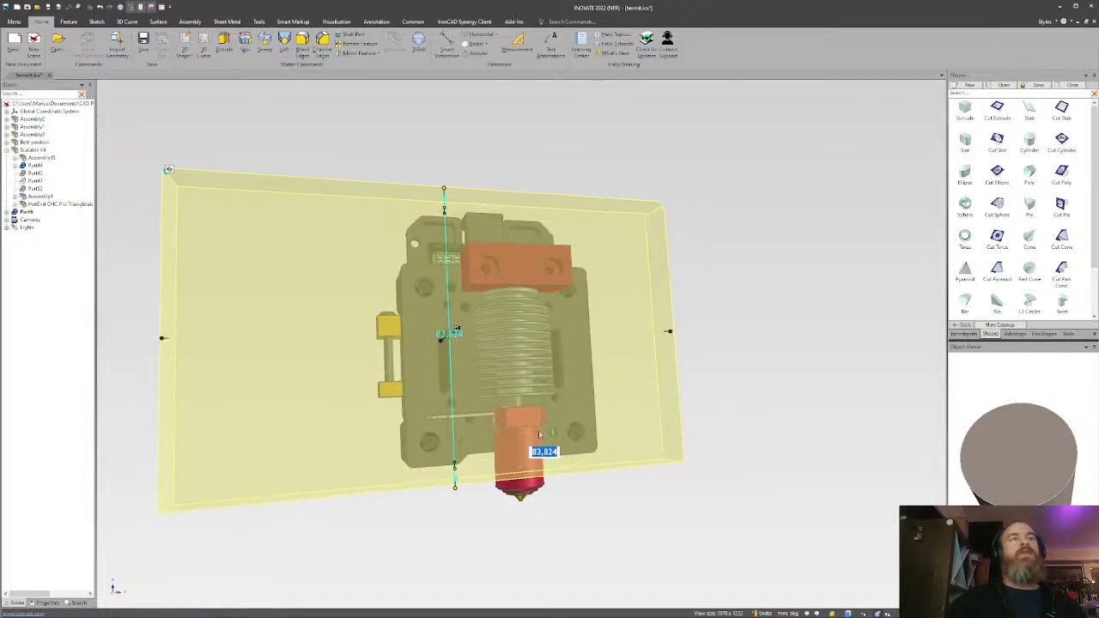
# Open the cut slab's cross-section sketch and delete its rectangular profile.
pyautogui.doubleClick(595, 324)
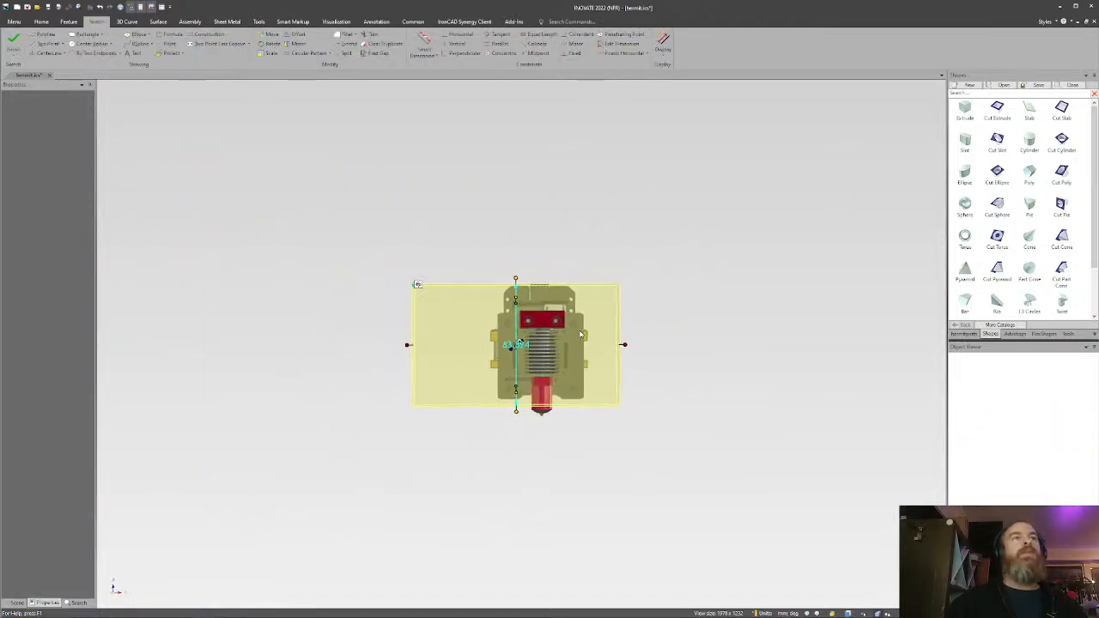
pyautogui.moveTo(667, 249); pyautogui.dragTo(361, 433)
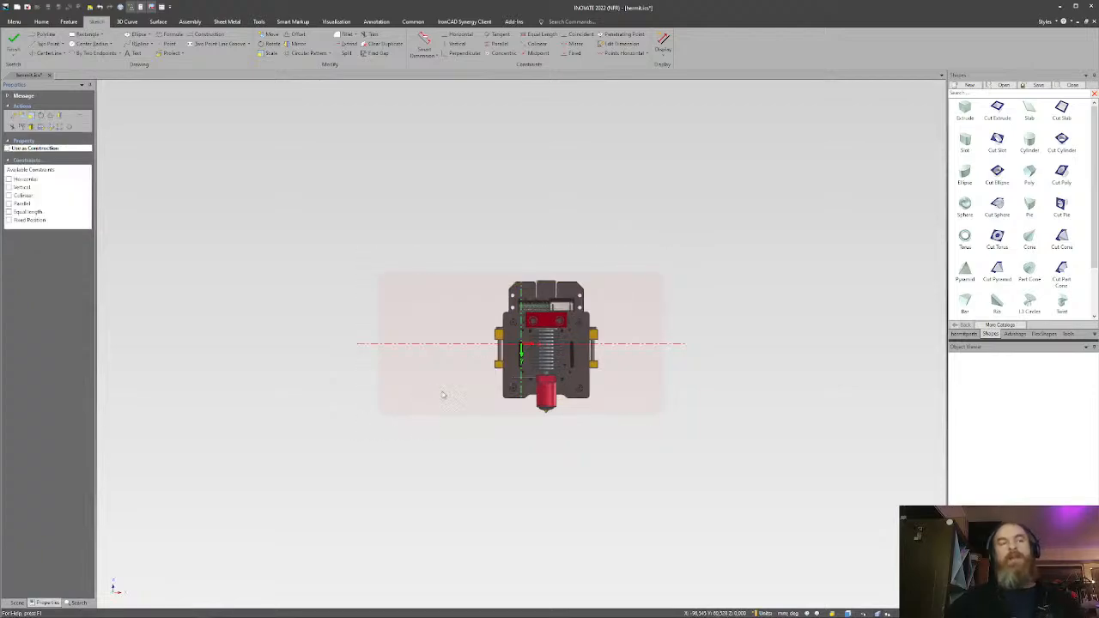
pyautogui.scroll(10, 534, 343)
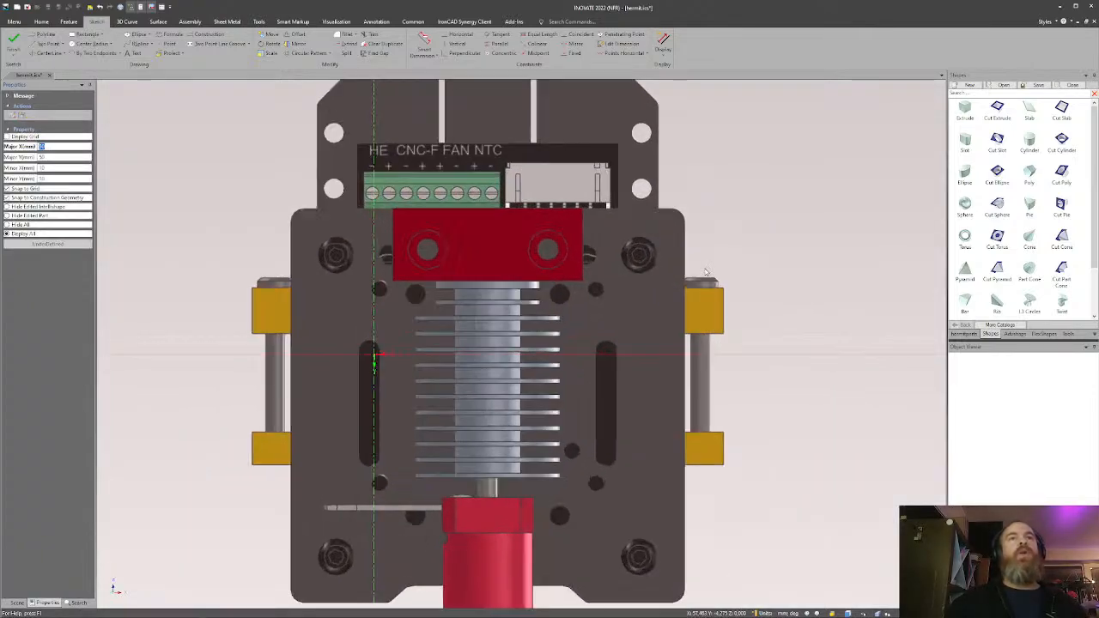
pyautogui.keyDown('shift'); pyautogui.moveTo(553, 404); pyautogui.dragTo(583, 396, button='middle'); pyautogui.keyUp('shift')
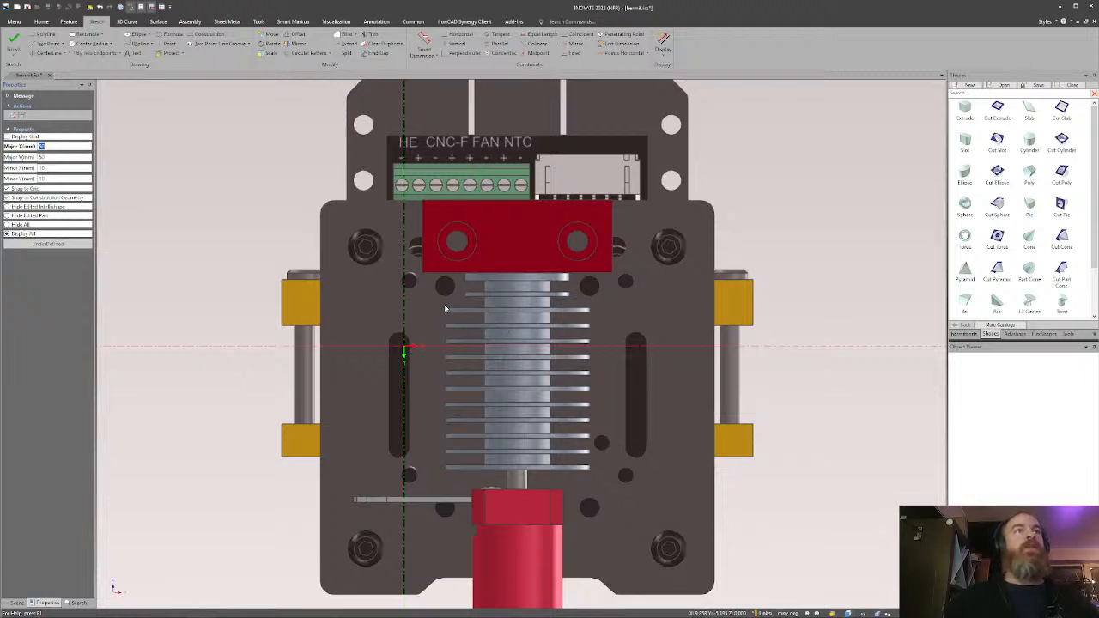
pyautogui.scroll(-1, 398, 300)
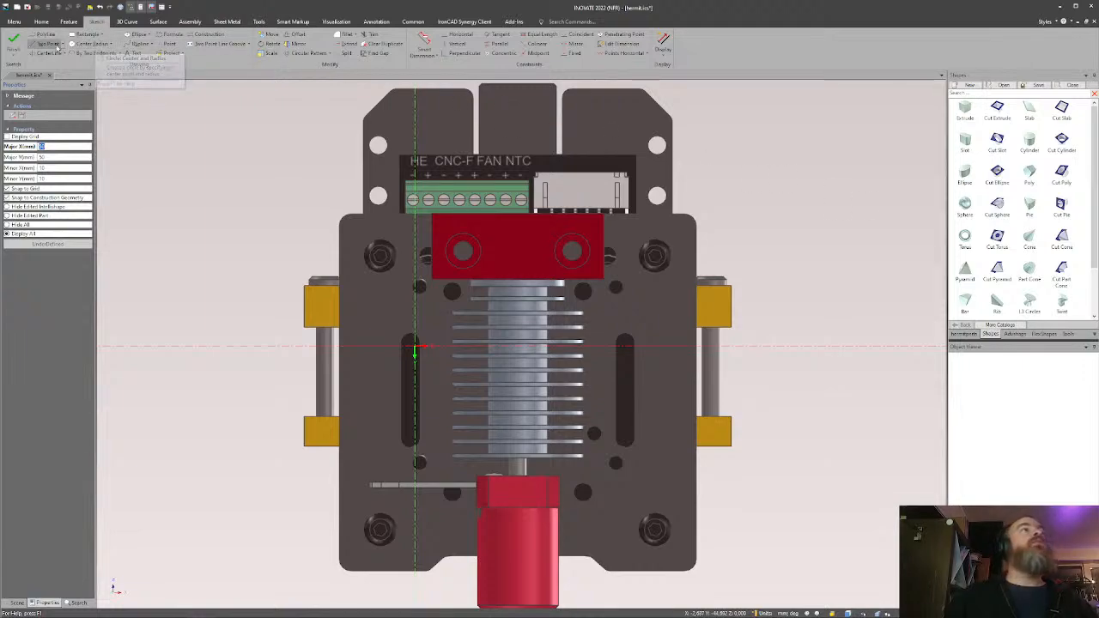
# Project the edge of the small hole beside the carriage plate's upper-left screw into the sketch.
pyautogui.click(168, 53)
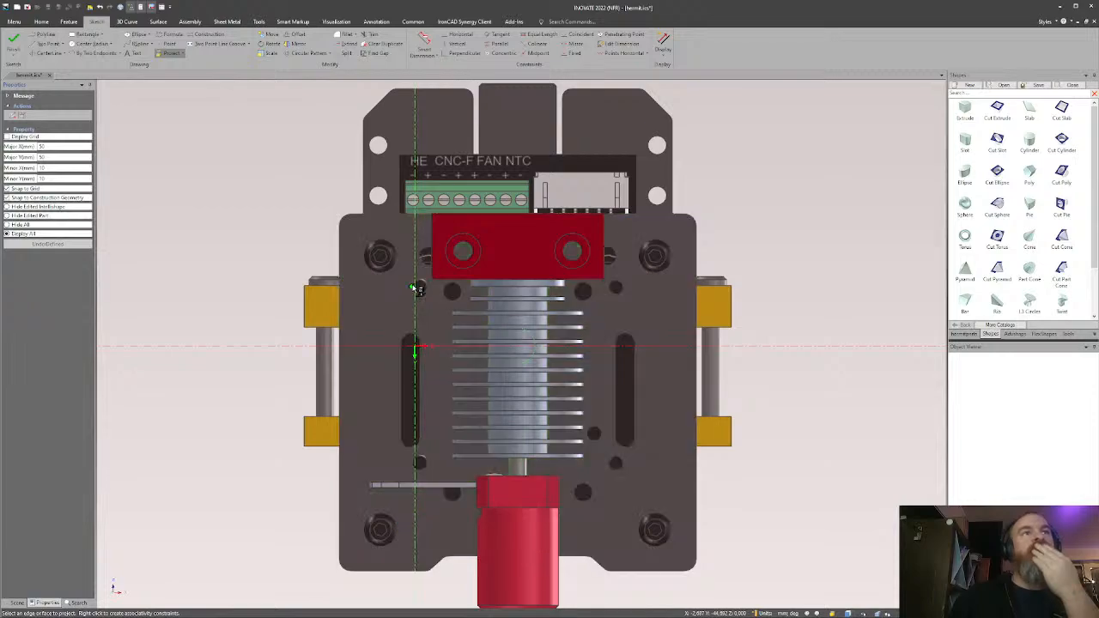
pyautogui.scroll(10, 421, 292)
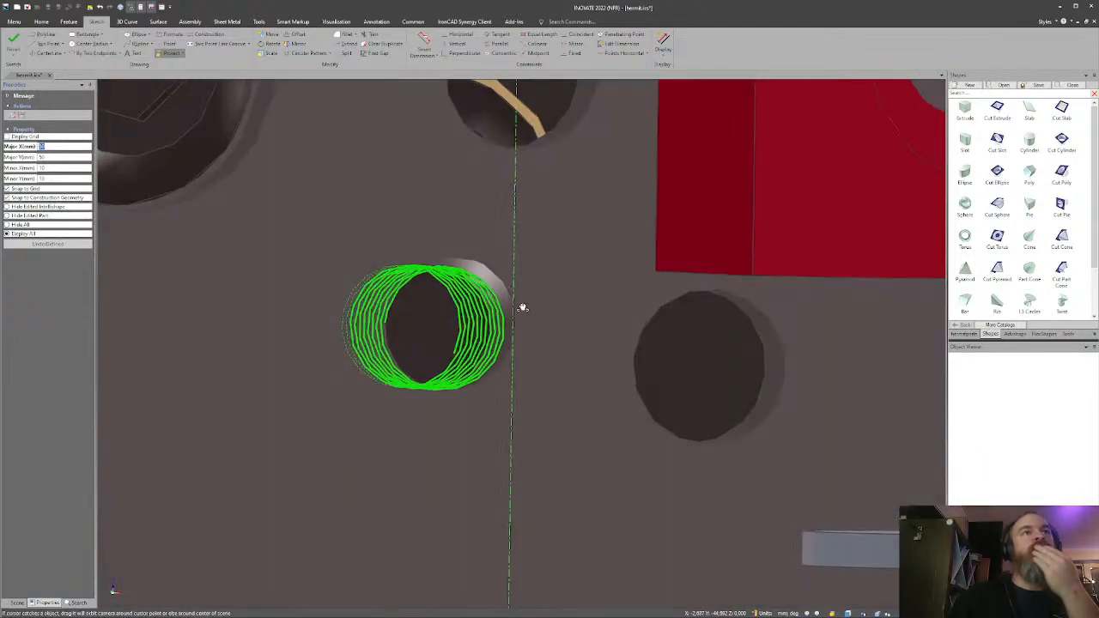
pyautogui.moveTo(522, 308); pyautogui.dragTo(553, 307, button='middle')
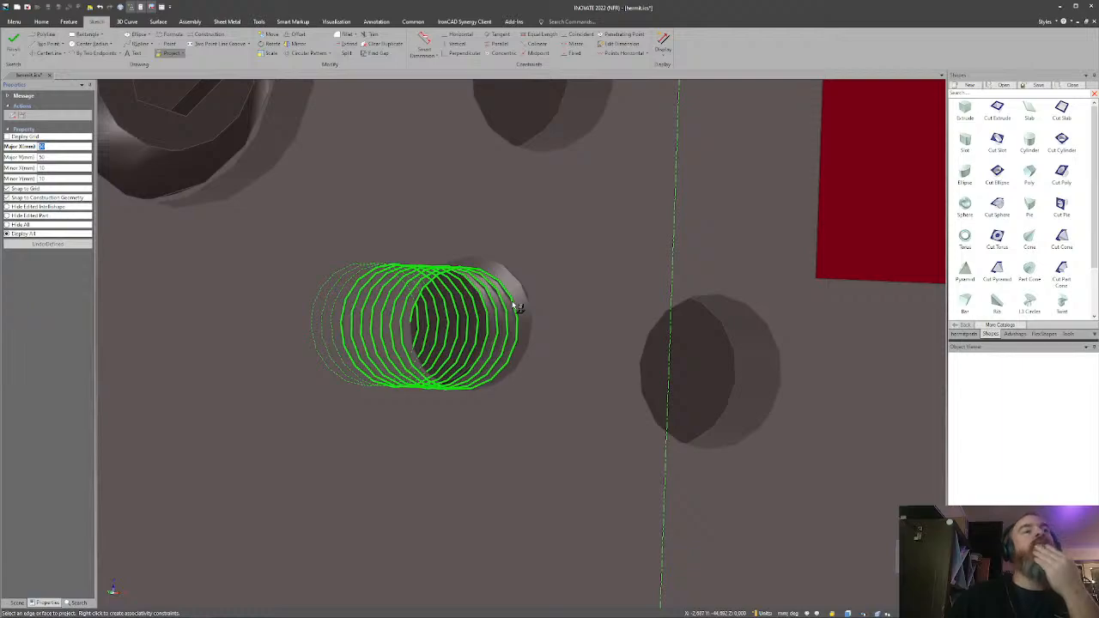
pyautogui.click(514, 303)
pyautogui.scroll(-6, 515, 303)
pyautogui.moveTo(512, 306); pyautogui.dragTo(467, 335, button='middle')
pyautogui.scroll(2, 468, 337)
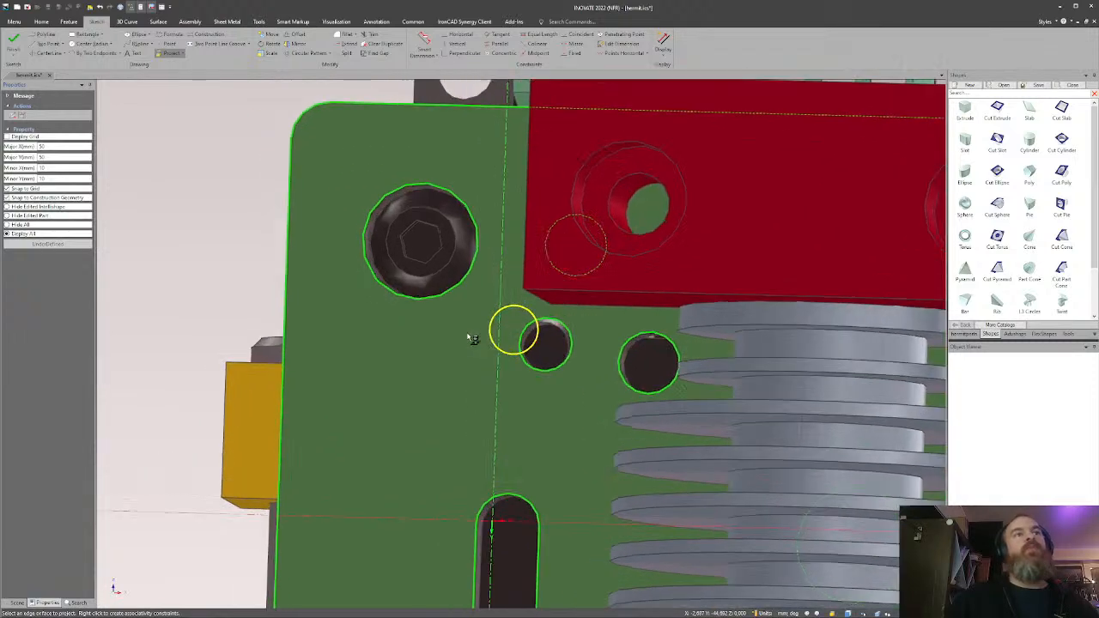
pyautogui.scroll(4, 472, 339)
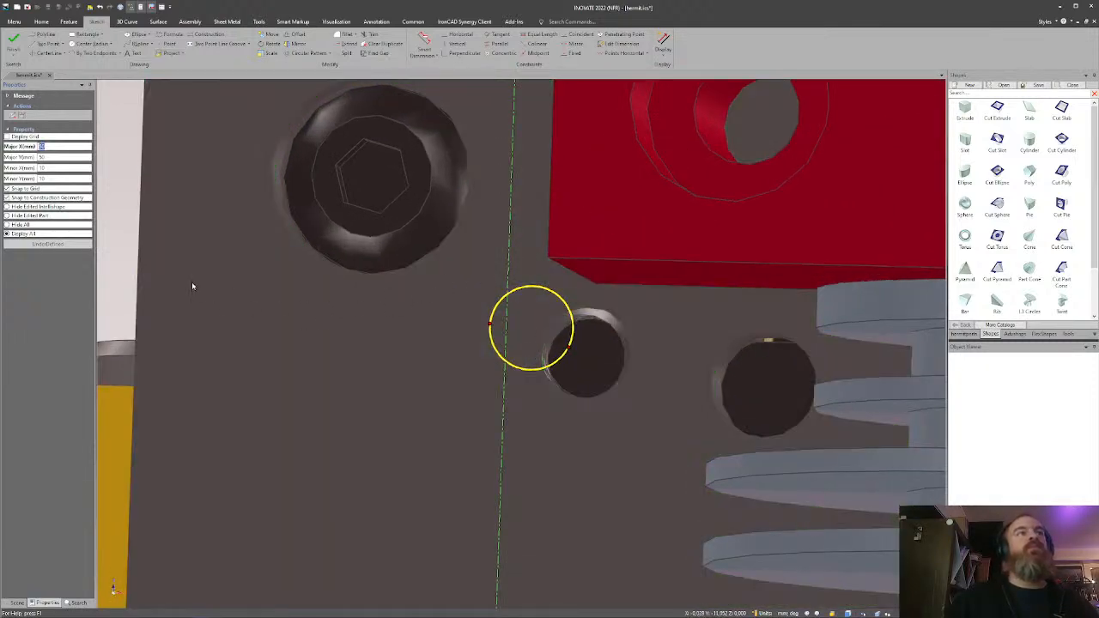
# Delete the projected hole circle, inspect the plate's hole pattern, and cancel the cross-section sketch edit.
pyautogui.click(505, 298)
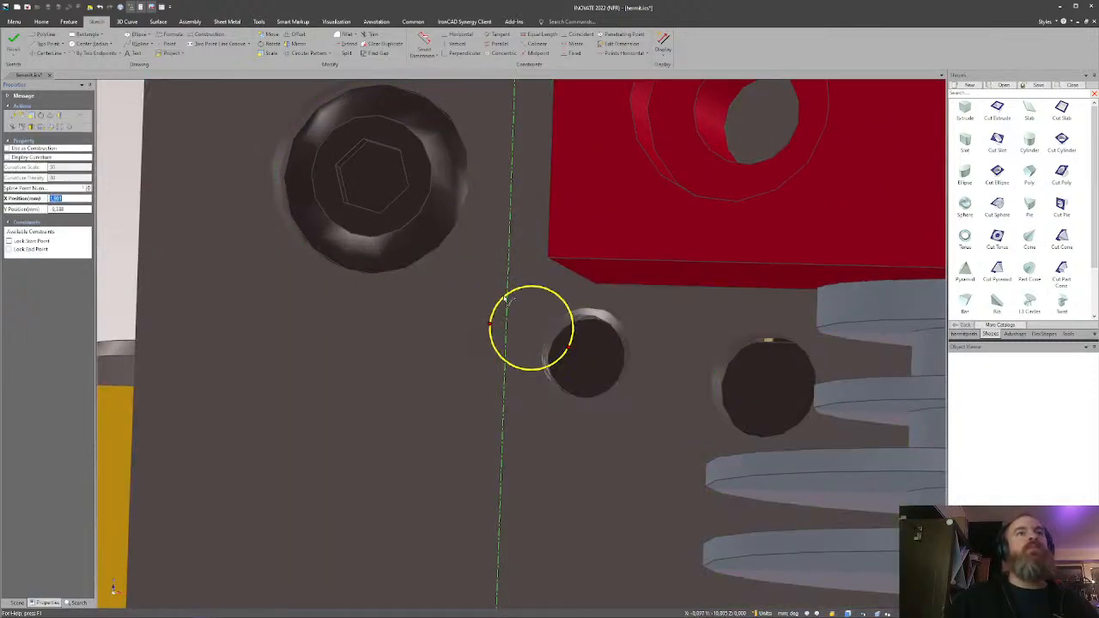
pyautogui.moveTo(546, 343)
pyautogui.mouseDown(button='middle')
pyautogui.moveTo(592, 369)
pyautogui.moveTo(553, 307)
pyautogui.moveTo(552, 342)
pyautogui.mouseUp(button='middle')
pyautogui.scroll(-5, 554, 348)
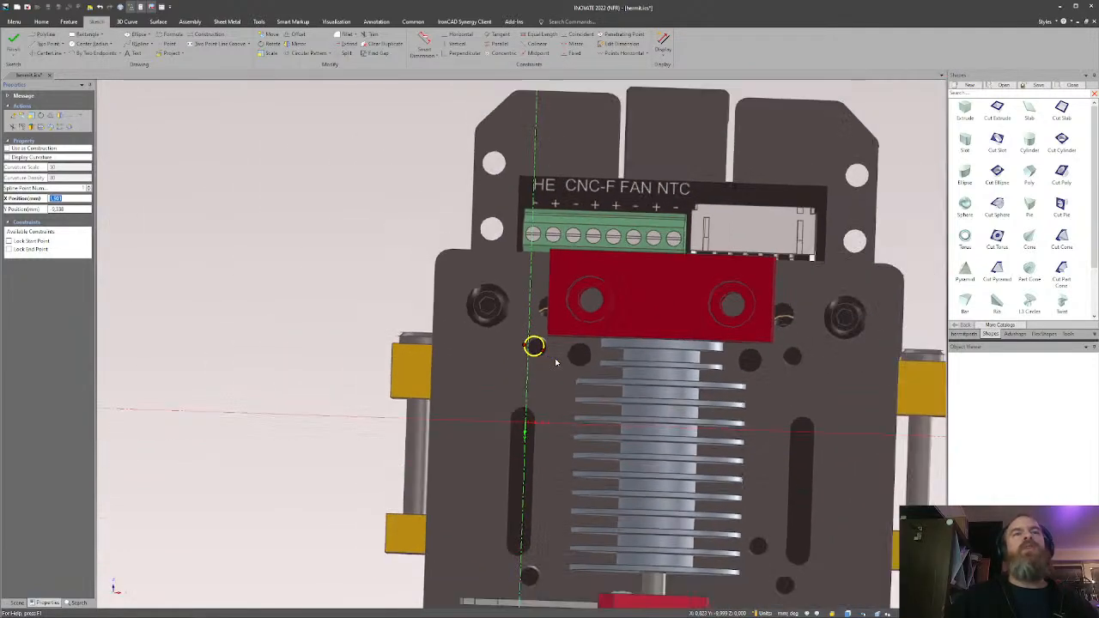
pyautogui.scroll(-1, 556, 362)
pyautogui.moveTo(561, 364); pyautogui.dragTo(501, 324, button='middle')
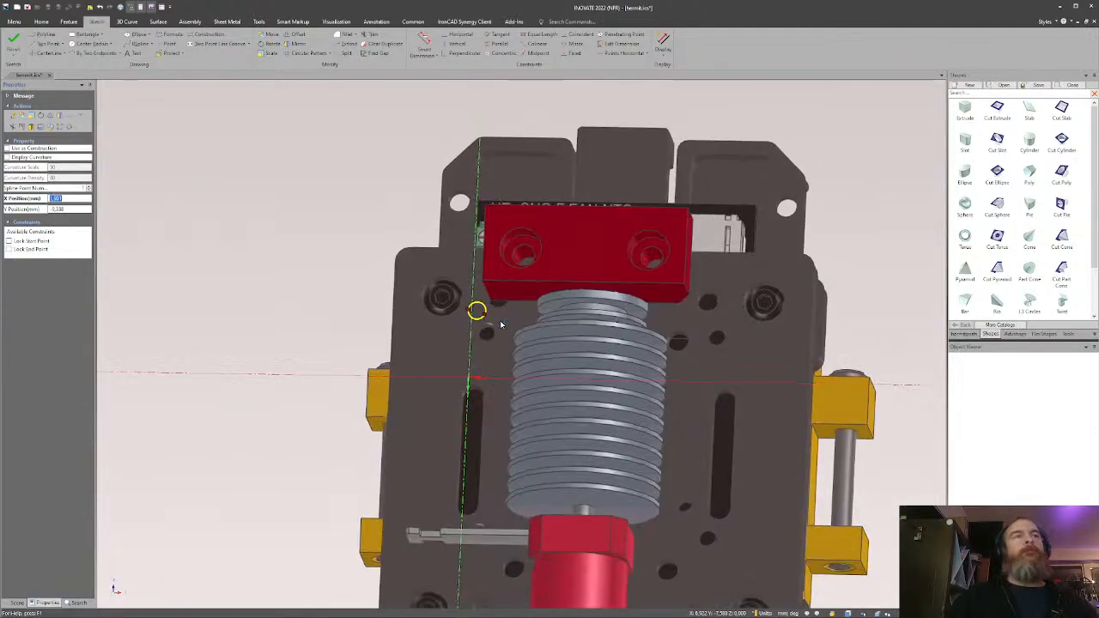
pyautogui.scroll(10, 501, 323)
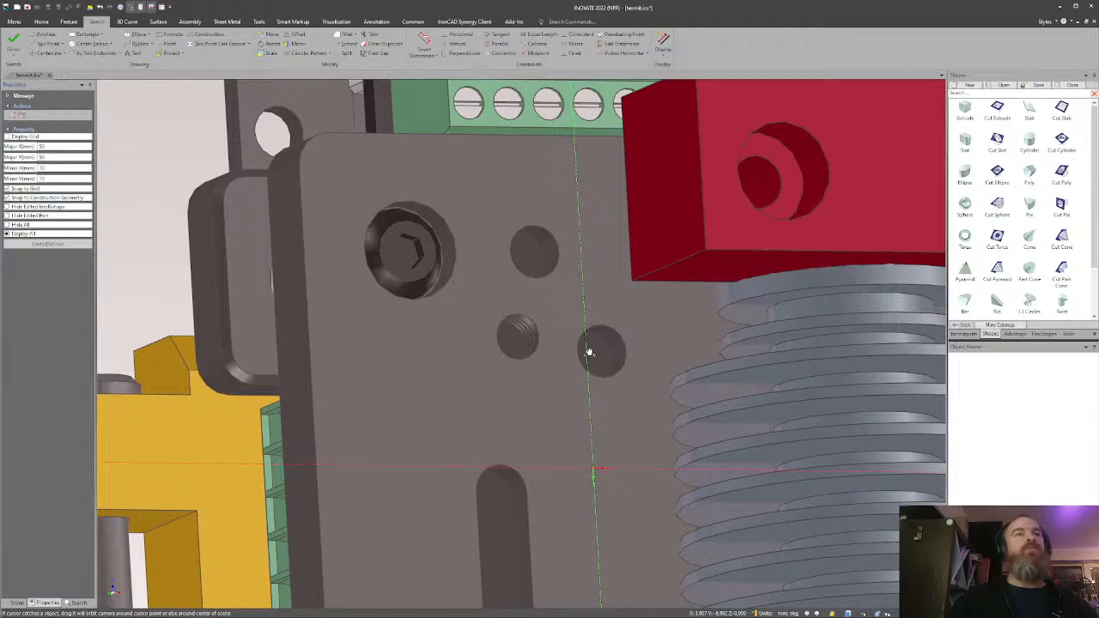
pyautogui.scroll(-5, 589, 352)
pyautogui.moveTo(589, 352); pyautogui.dragTo(544, 411, button='middle')
pyautogui.scroll(4, 520, 352)
pyautogui.scroll(4, 524, 357)
pyautogui.scroll(-8, 542, 387)
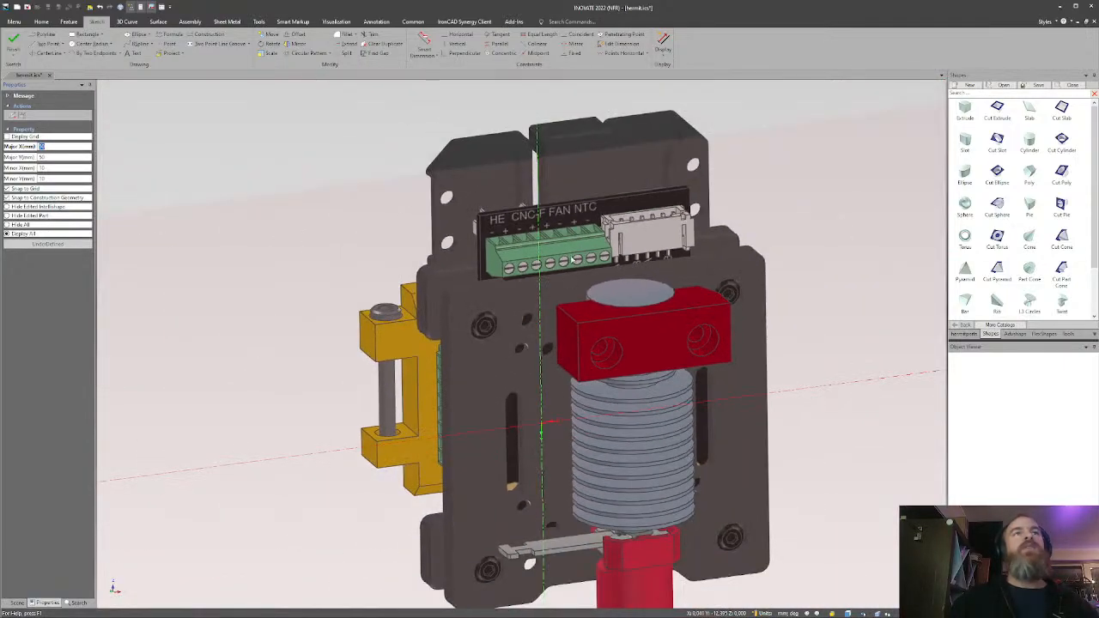
pyautogui.rightClick(205, 190)
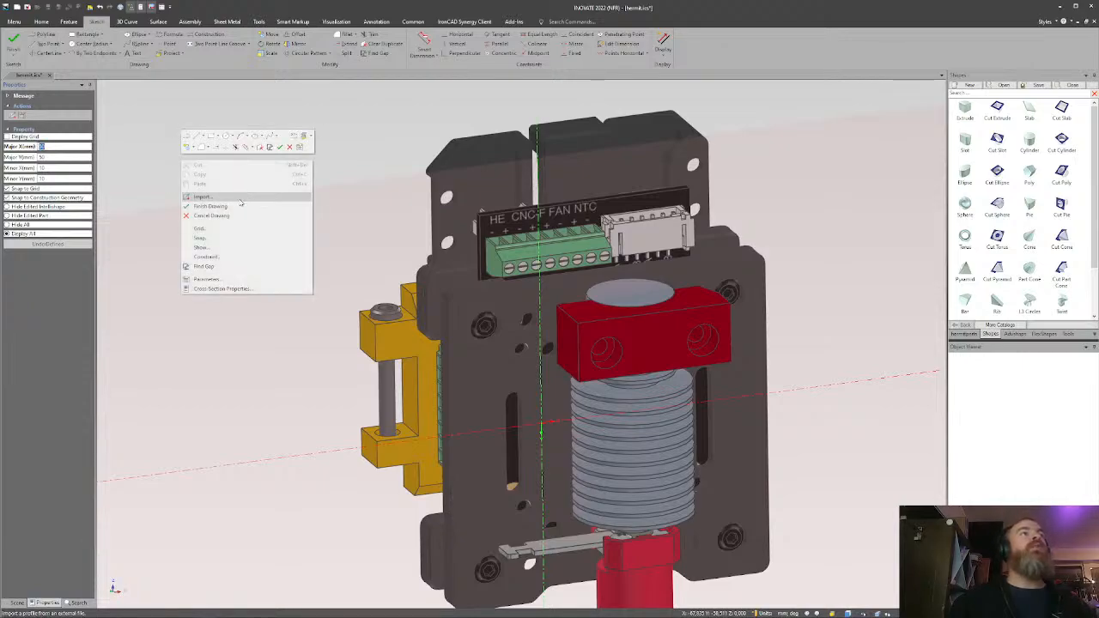
pyautogui.click(230, 217)
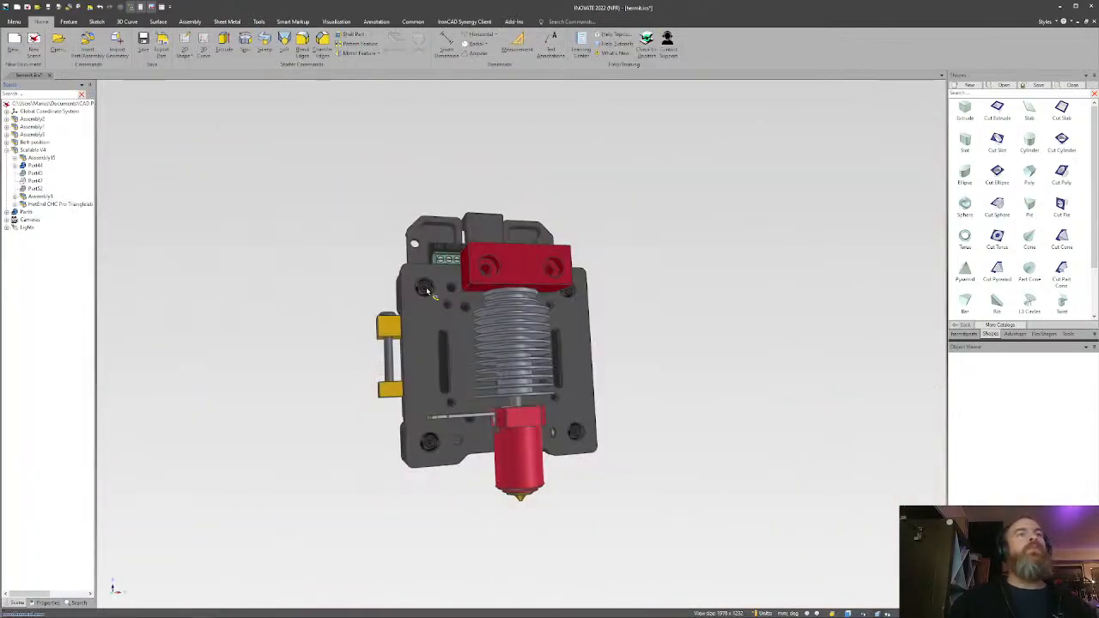
# Hide the dark bracket assembly and the yellow carriage part behind the hotend plate.
pyautogui.moveTo(430, 292)
pyautogui.mouseDown(button='middle')
pyautogui.moveTo(591, 321)
pyautogui.moveTo(661, 312)
pyautogui.mouseUp(button='middle')
pyautogui.click(391, 293)
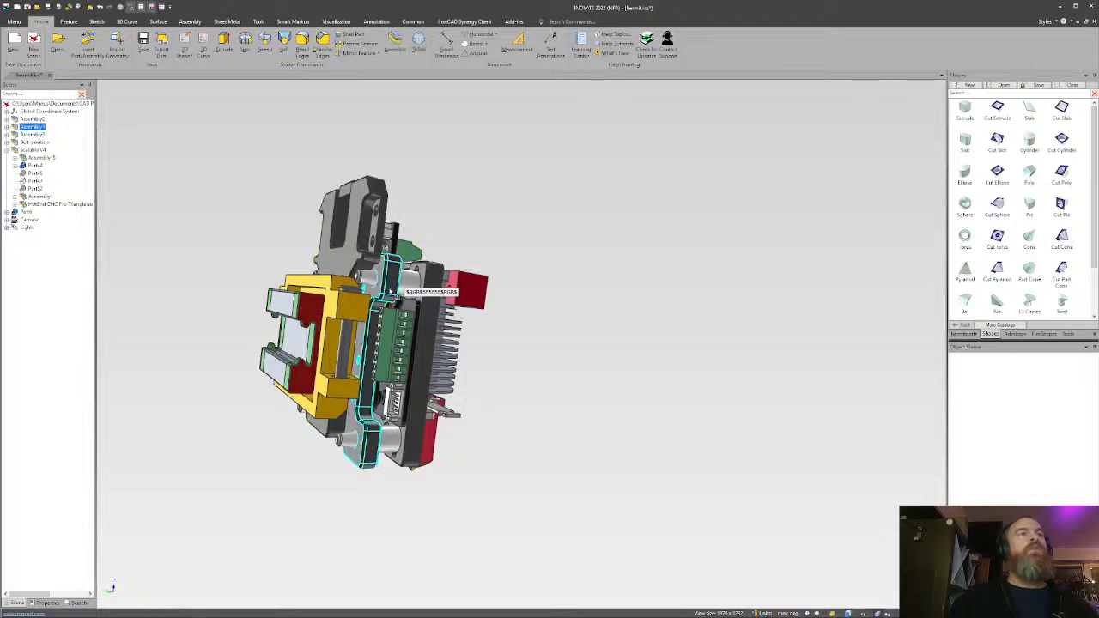
pyautogui.click(610, 251)
pyautogui.click(384, 287)
pyautogui.hotkey('ctrl', 'h')
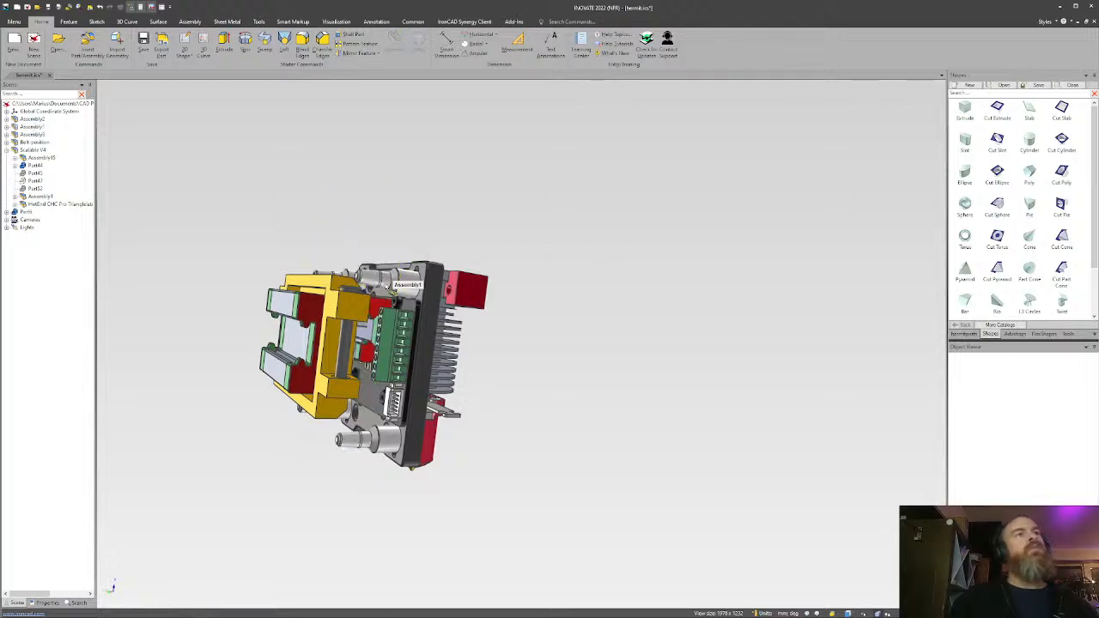
pyautogui.moveTo(382, 285); pyautogui.dragTo(518, 281, button='middle')
pyautogui.click(351, 323)
pyautogui.hotkey('ctrl', 'h')
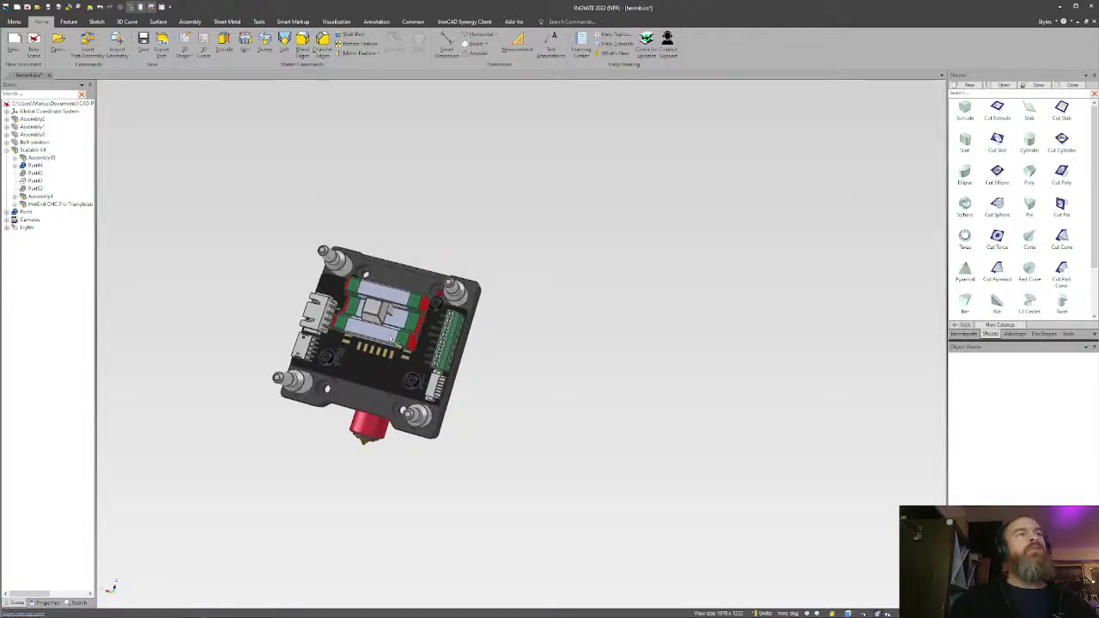
# Remove the bearing block bodies behind the circuit board and delete the rest of their assembly, Assembly1.
pyautogui.click(390, 339)
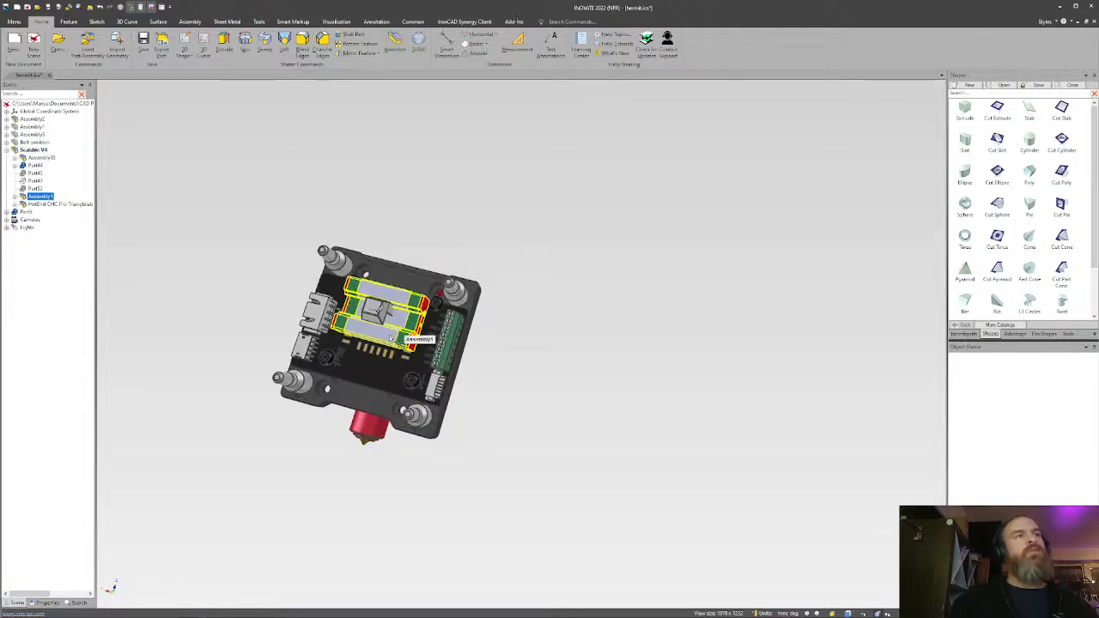
pyautogui.click(391, 340)
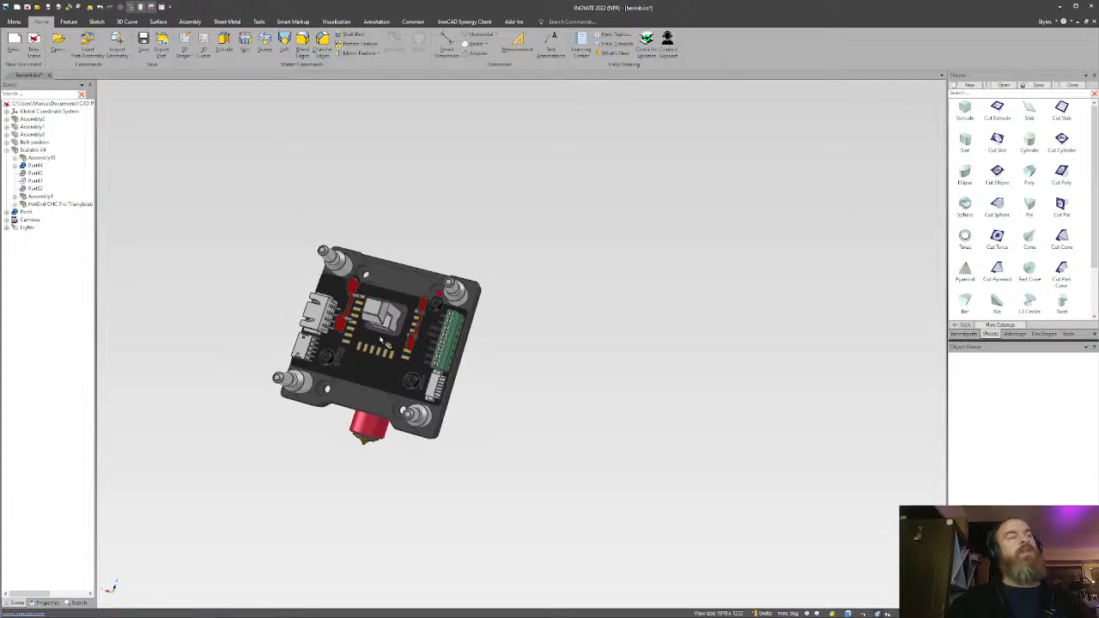
pyautogui.click(412, 343)
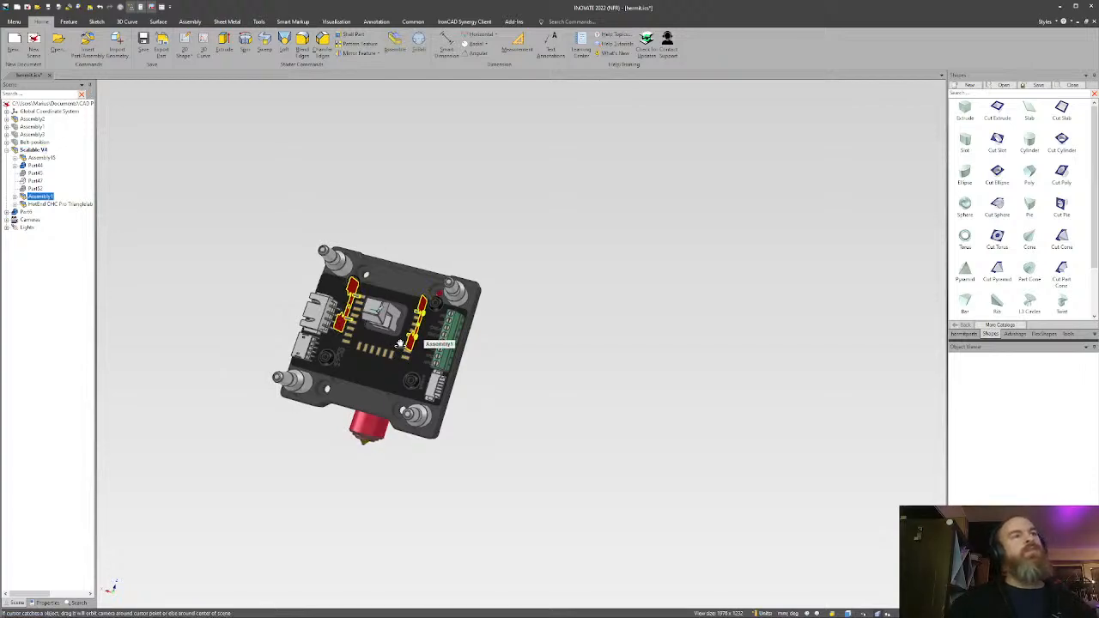
pyautogui.moveTo(412, 343); pyautogui.dragTo(255, 380, button='middle')
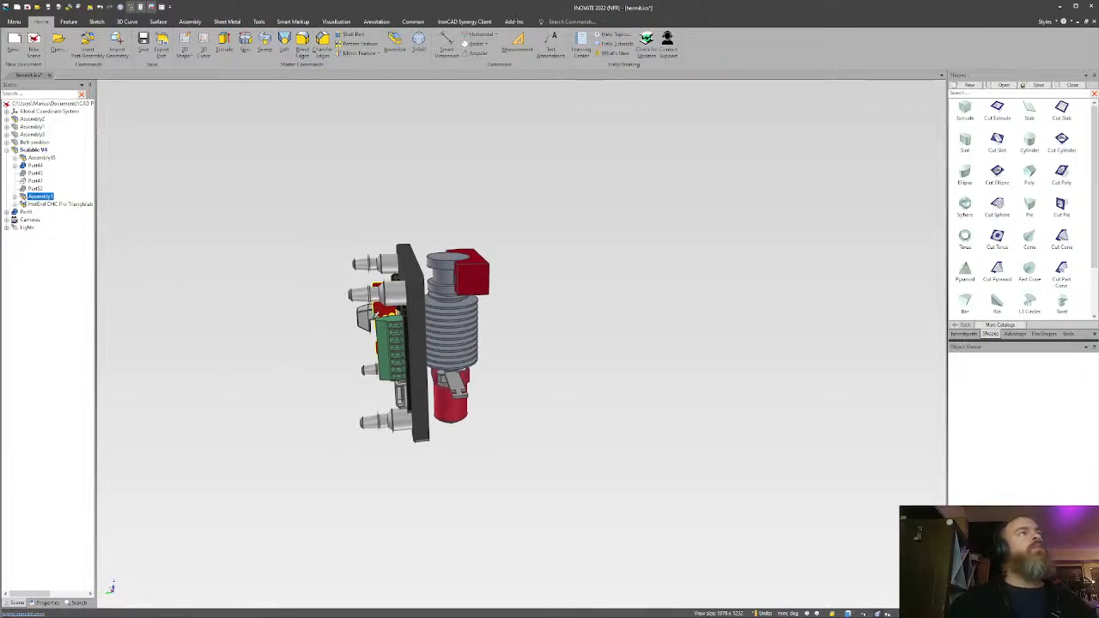
pyautogui.click(14, 196)
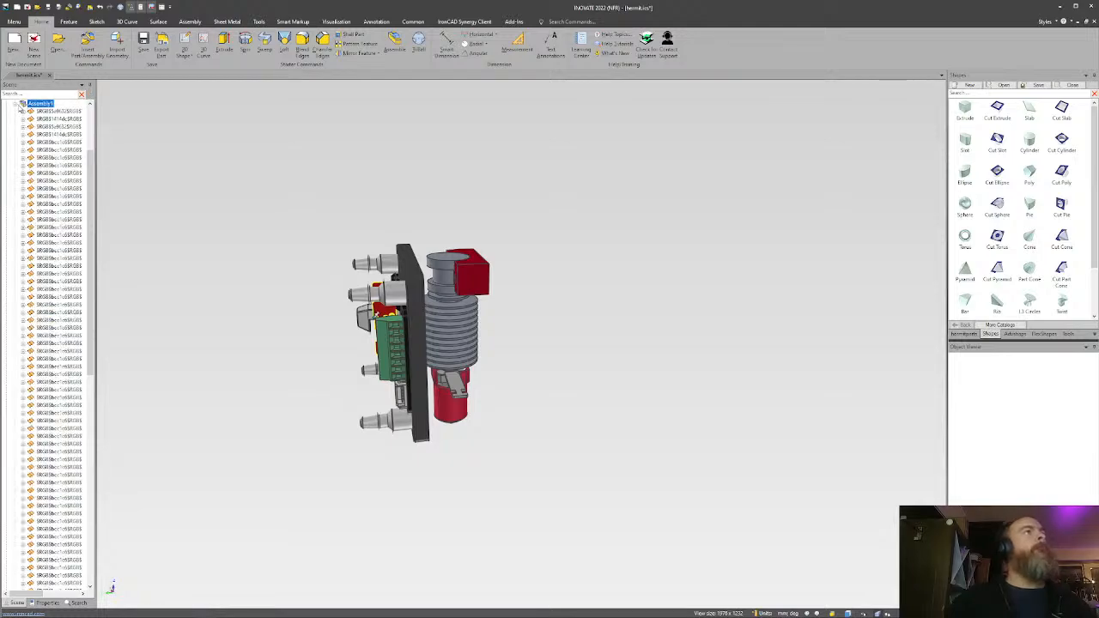
pyautogui.click(15, 104)
pyautogui.press('Delete')
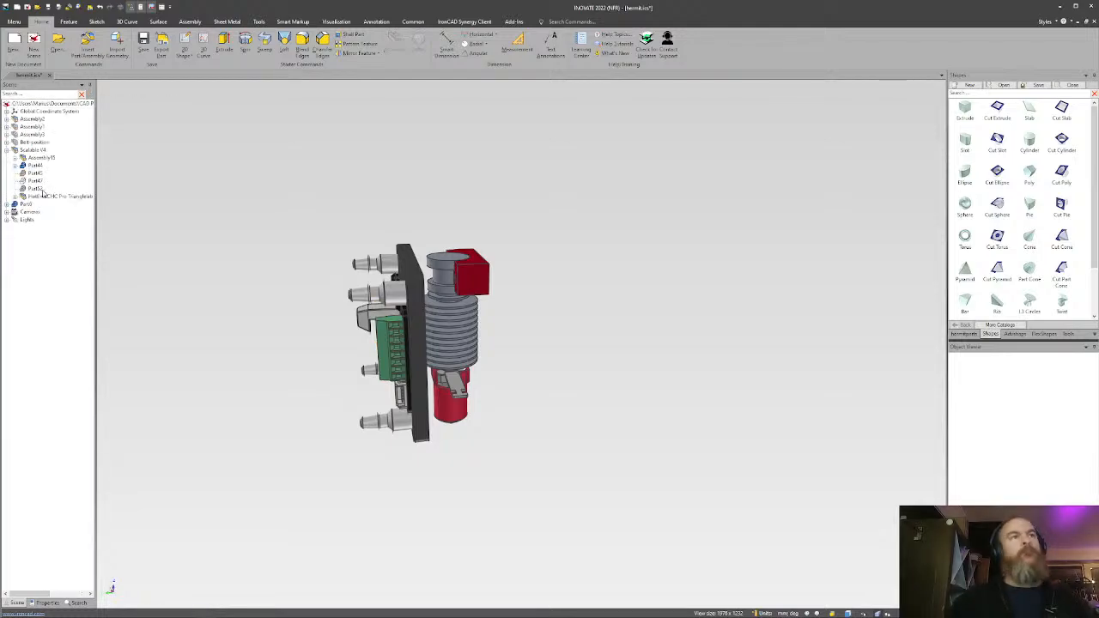
# Delete the circuit board with its connectors from the back of the carriage plate.
pyautogui.moveTo(417, 332); pyautogui.dragTo(524, 303, button='middle')
pyautogui.scroll(1, 499, 376)
pyautogui.scroll(1, 499, 376)
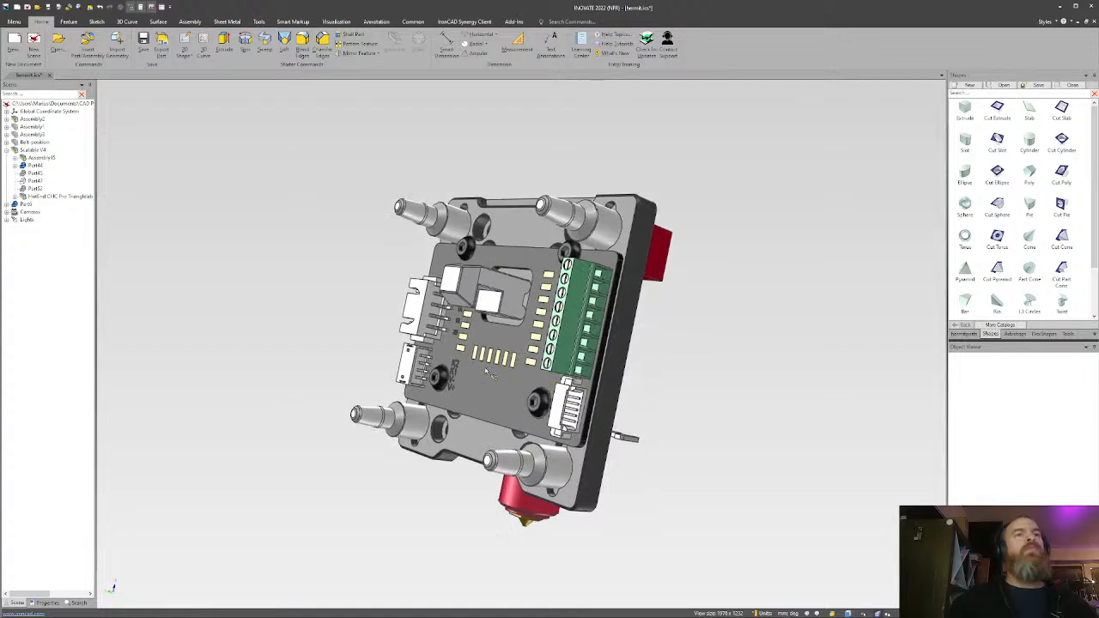
pyautogui.click(486, 371)
pyautogui.click(486, 371)
pyautogui.press('Delete')
# Examine the threaded holes, counterbores, slots and shallow recesses on the back of the carriage plate.
pyautogui.moveTo(501, 371); pyautogui.dragTo(510, 442, button='middle')
pyautogui.moveTo(483, 318); pyautogui.dragTo(420, 289, button='middle')
pyautogui.moveTo(577, 300); pyautogui.dragTo(625, 235, button='middle')
pyautogui.scroll(10, 625, 236)
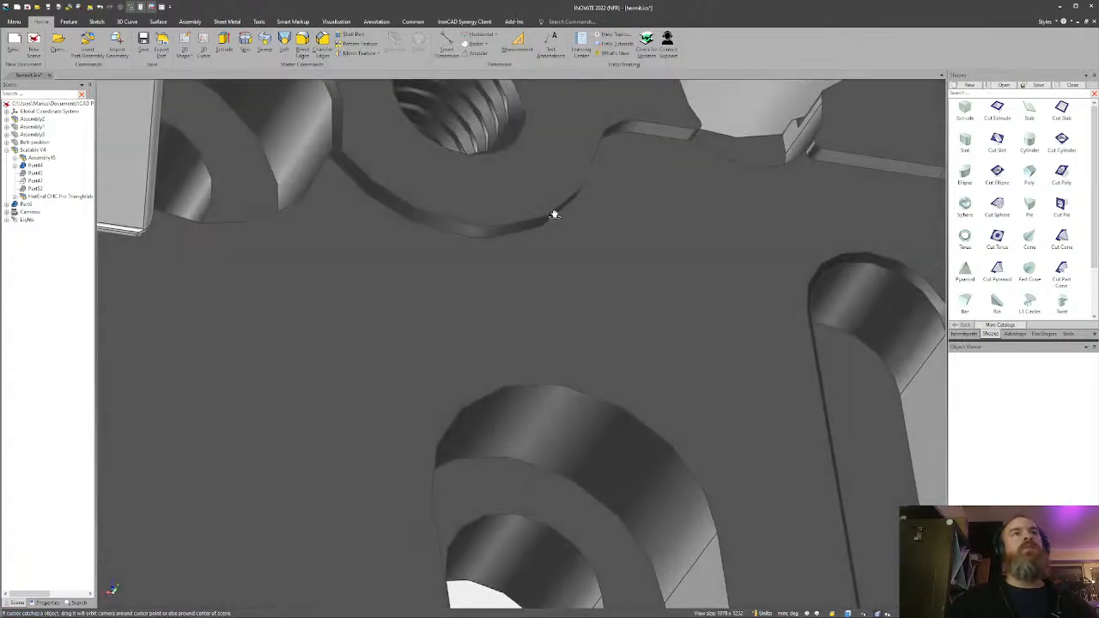
pyautogui.moveTo(554, 214)
pyautogui.mouseDown(button='middle')
pyautogui.moveTo(567, 216)
pyautogui.moveTo(567, 197)
pyautogui.mouseUp(button='middle')
pyautogui.scroll(-10, 474, 371)
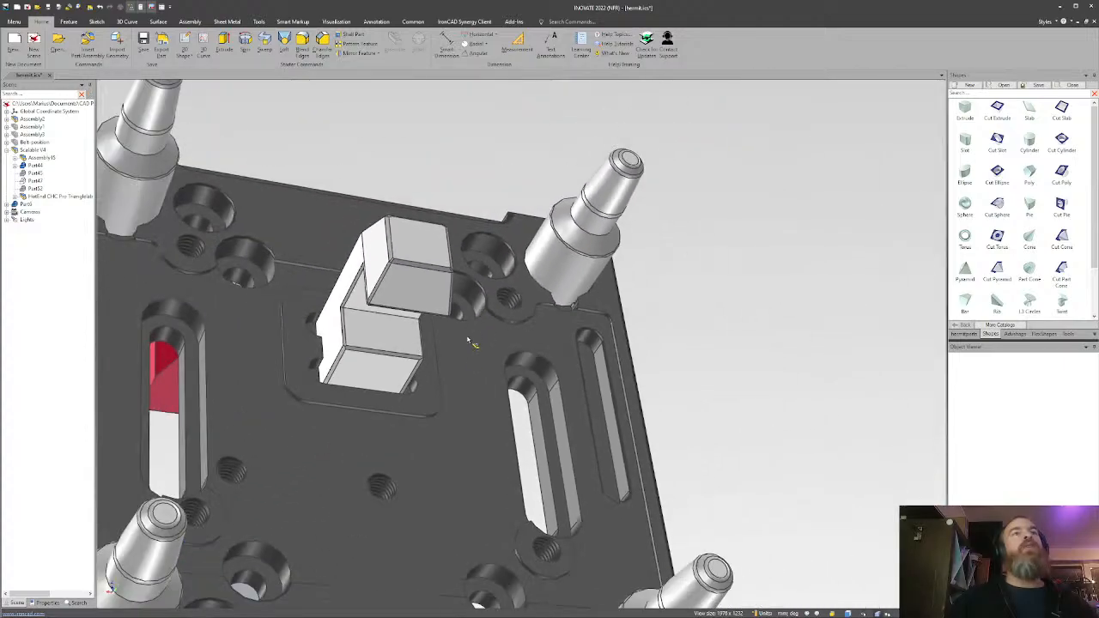
pyautogui.moveTo(482, 432); pyautogui.dragTo(490, 401, button='middle')
pyautogui.moveTo(375, 420)
pyautogui.mouseDown(button='middle')
pyautogui.moveTo(380, 400)
pyautogui.moveTo(373, 420)
pyautogui.mouseUp(button='middle')
pyautogui.scroll(-5, 375, 420)
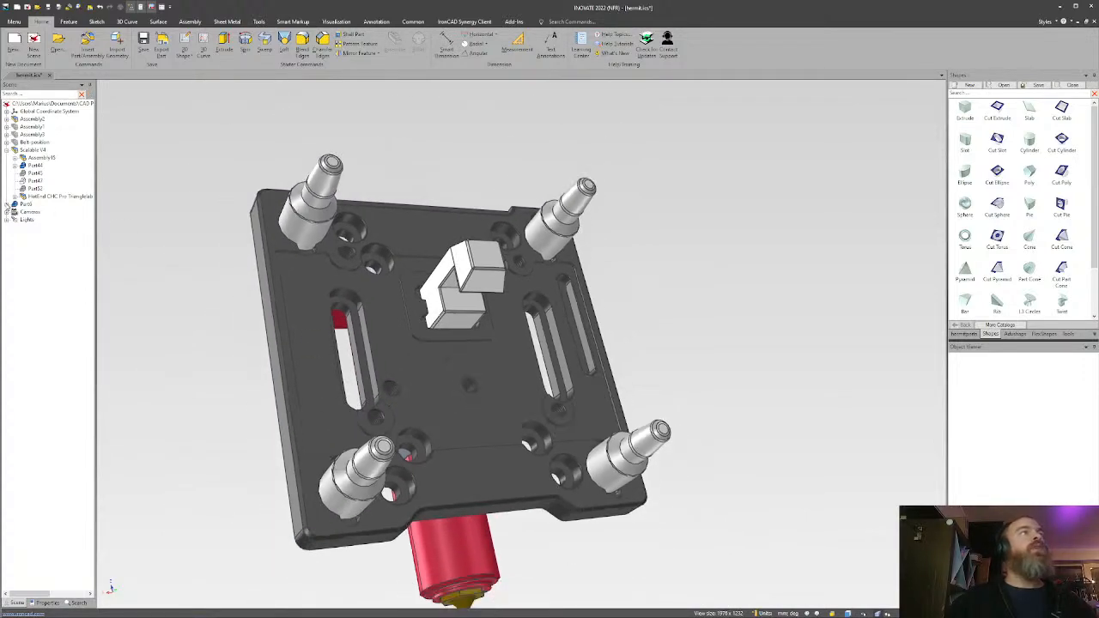
# Open the cross-section sketch of the cut slab in Part6 and delete its whole rectangular outline.
pyautogui.click(7, 205)
pyautogui.click(36, 289)
pyautogui.rightClick(37, 292)
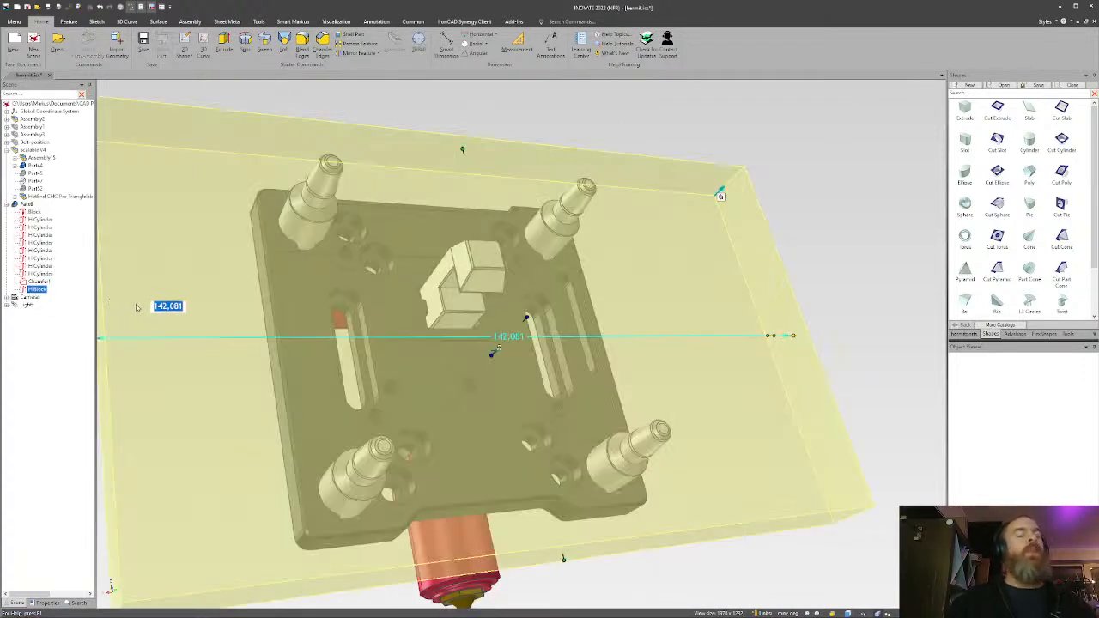
pyautogui.click(140, 309)
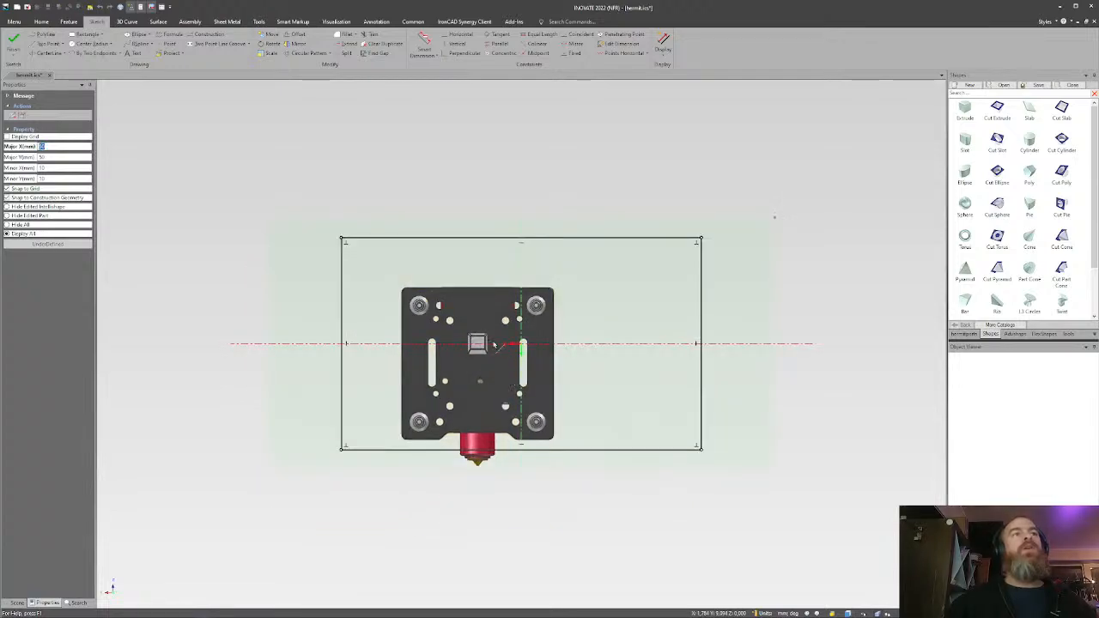
pyautogui.scroll(3, 328, 315)
pyautogui.moveTo(282, 127)
pyautogui.mouseDown()
pyautogui.moveTo(745, 453)
pyautogui.moveTo(761, 386)
pyautogui.mouseUp()
pyautogui.rightClick(640, 183)
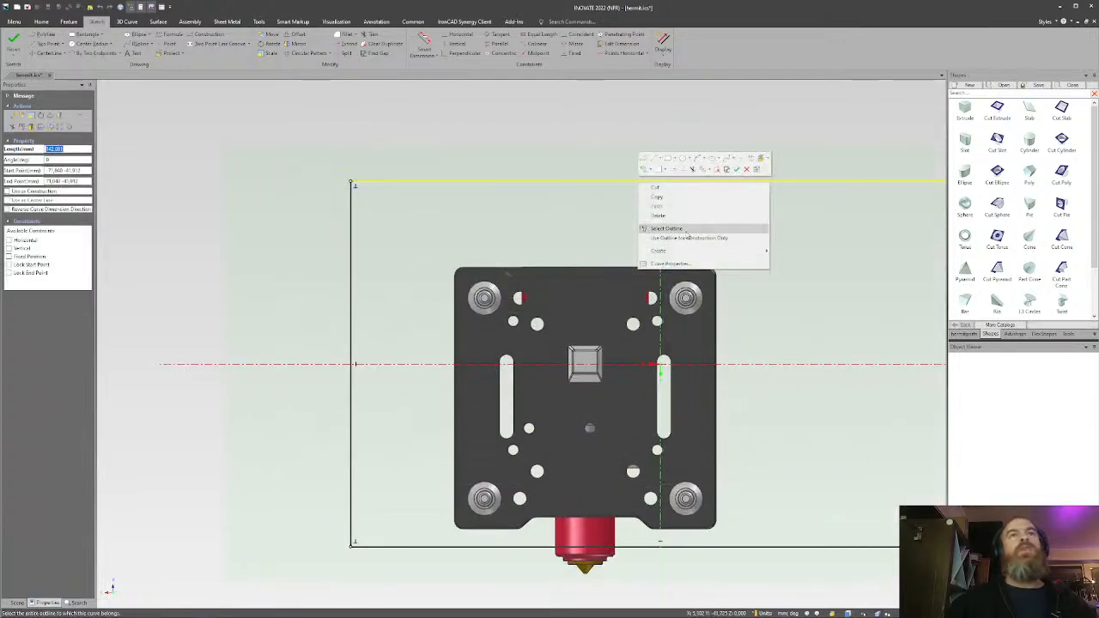
pyautogui.click(666, 227)
pyautogui.press('Delete')
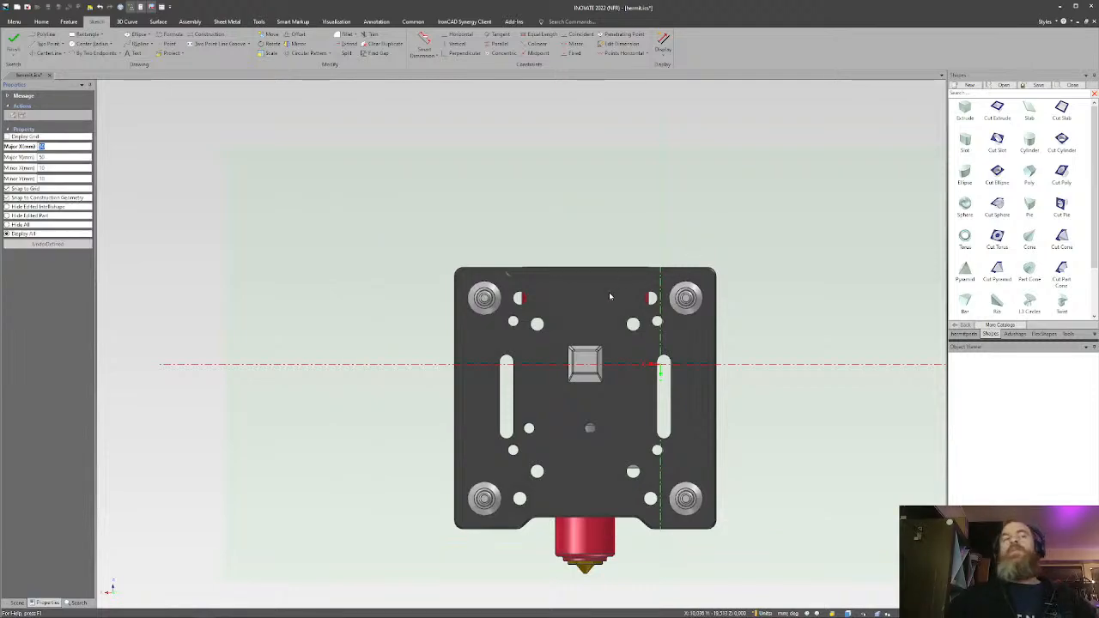
# Project the recess arcs around the plate's two small upper threaded holes into the sketch as construction geometry.
pyautogui.keyDown('shift'); pyautogui.moveTo(583, 321); pyautogui.dragTo(555, 306, button='middle'); pyautogui.keyUp('shift')
pyautogui.click(170, 53)
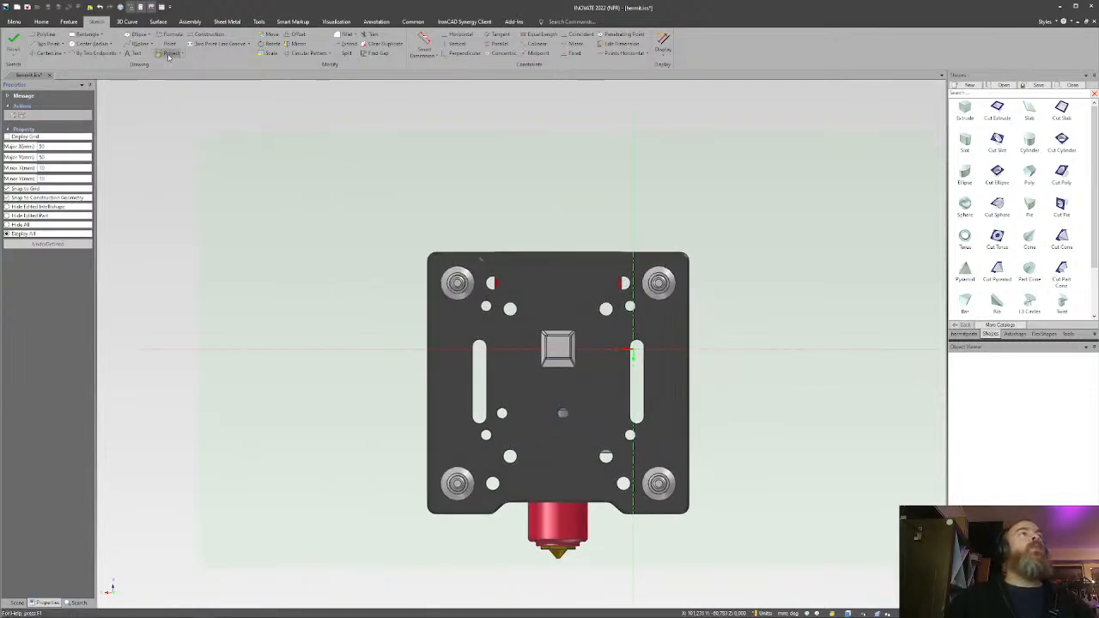
pyautogui.click(207, 34)
pyautogui.scroll(5, 490, 318)
pyautogui.scroll(3, 498, 326)
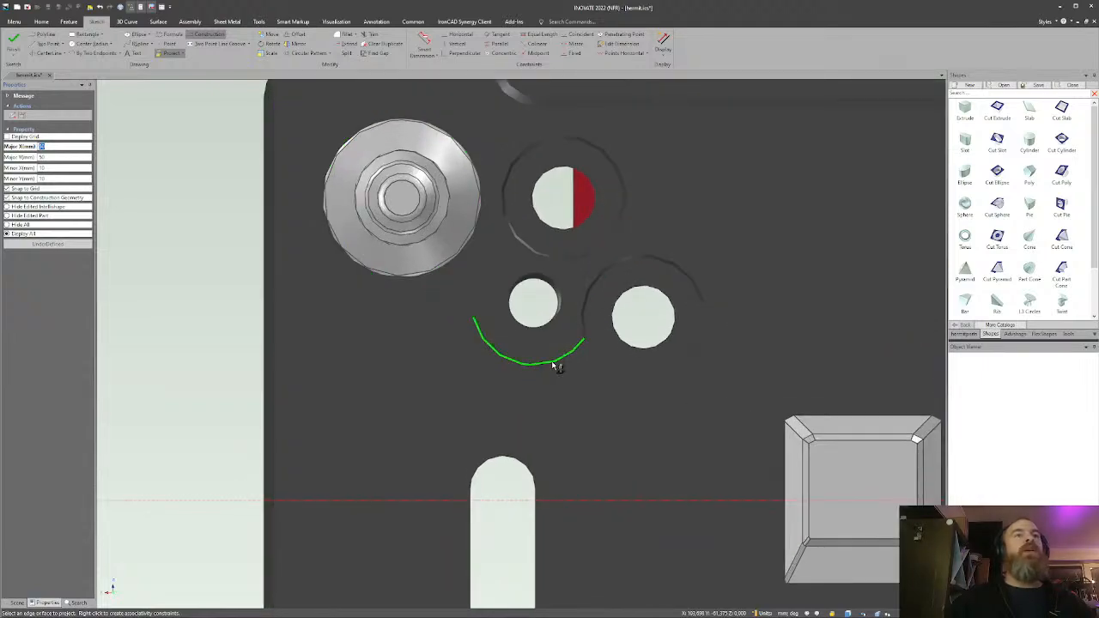
pyautogui.click(554, 361)
pyautogui.scroll(-5, 532, 314)
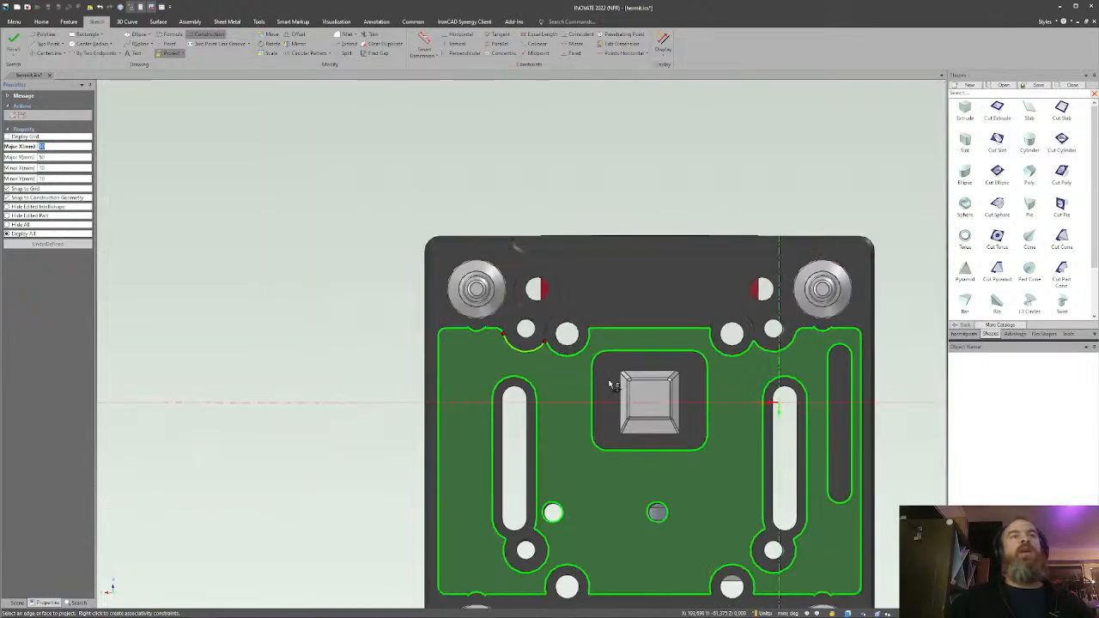
pyautogui.scroll(6, 609, 381)
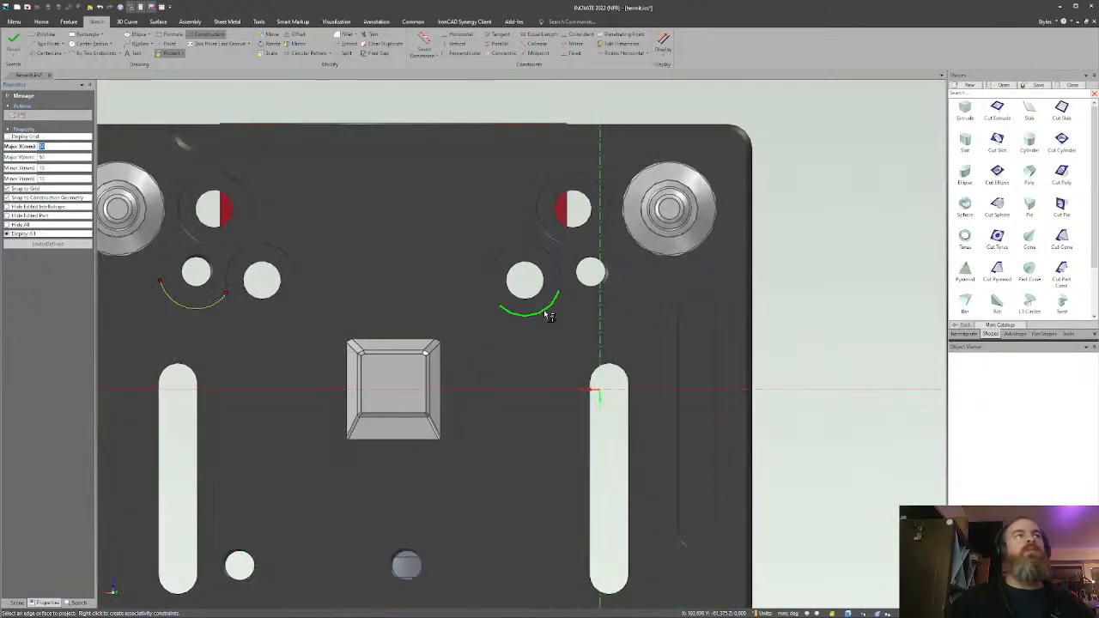
pyautogui.click(554, 311)
# Project the recess arcs around the two small holes below the plate's slots as construction geometry.
pyautogui.scroll(-5, 515, 360)
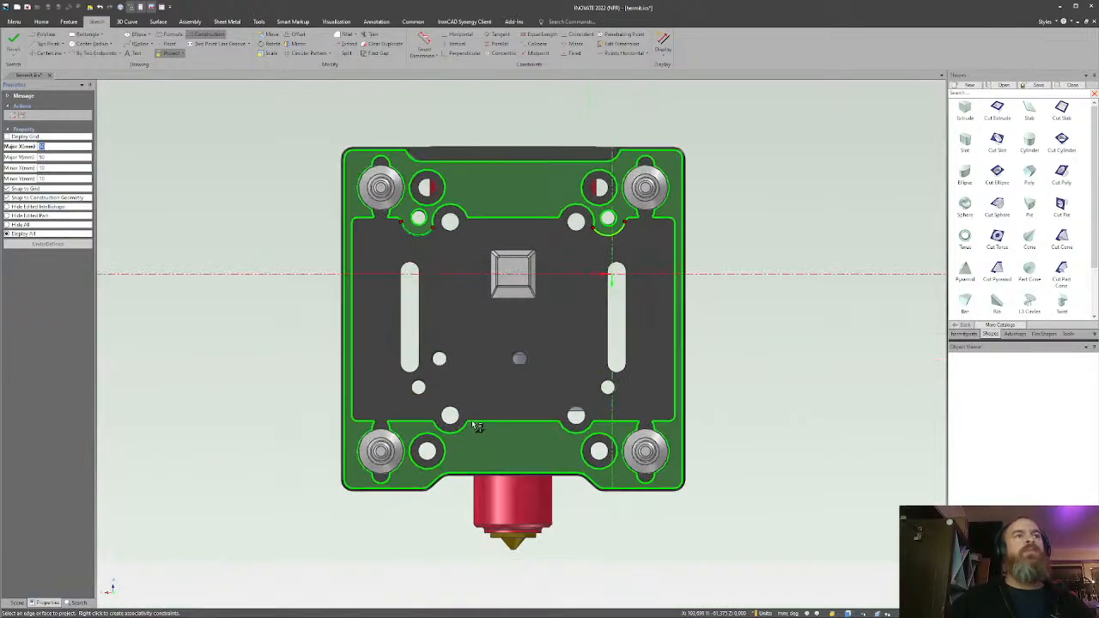
pyautogui.scroll(2, 476, 427)
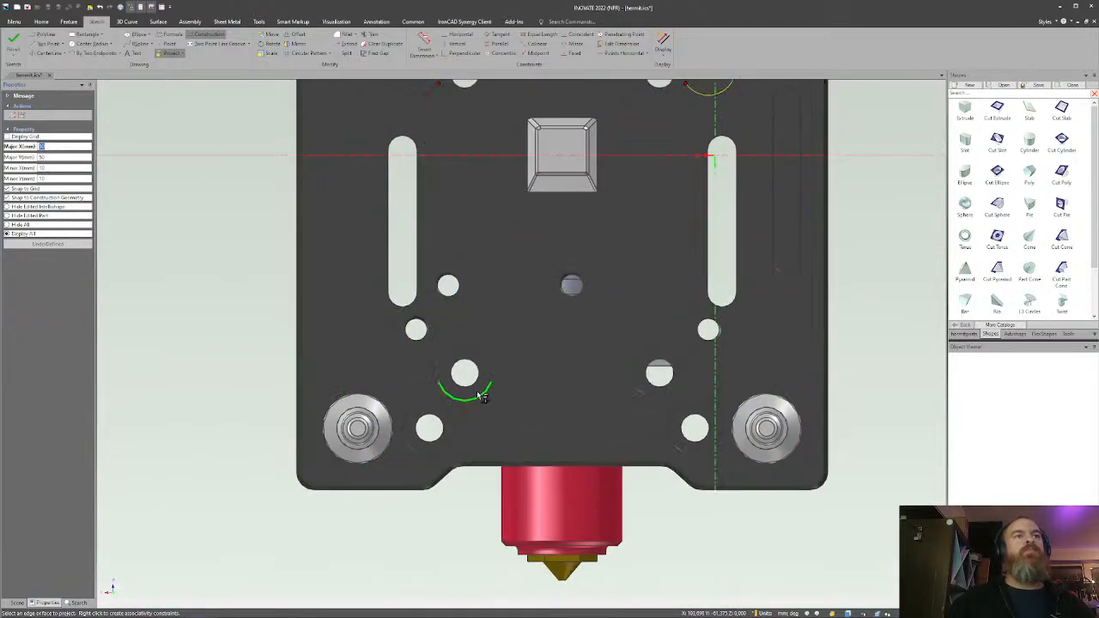
pyautogui.click(436, 355)
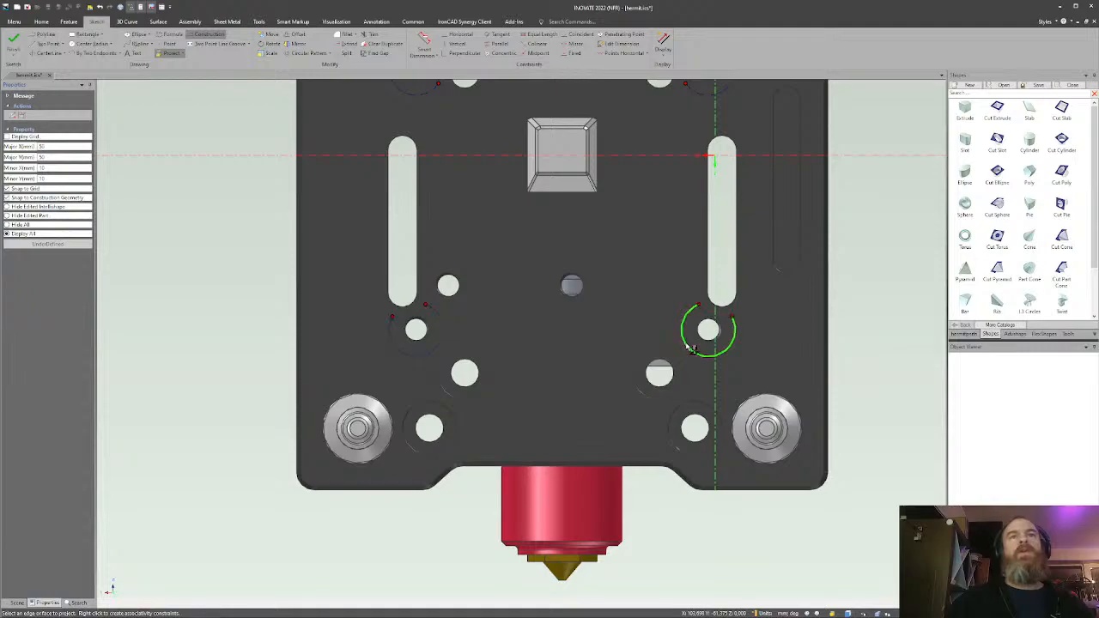
pyautogui.moveTo(569, 329); pyautogui.dragTo(510, 331, button='middle')
pyautogui.press('Escape')
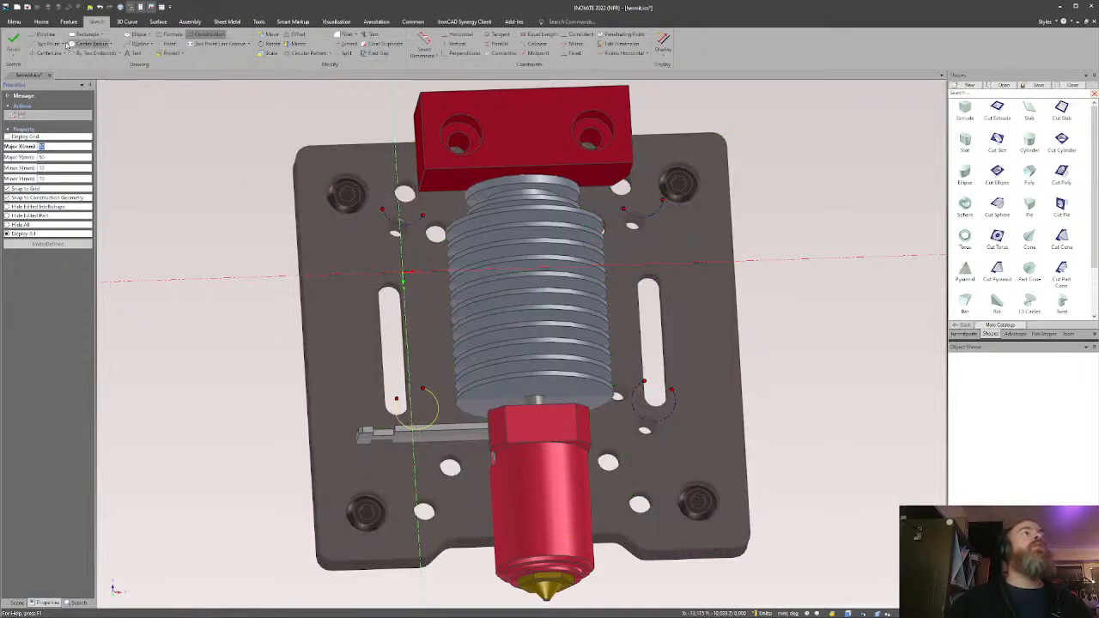
# Examine the projected upper arc against the small threaded hole from the front and back of the plate.
pyautogui.click(57, 44)
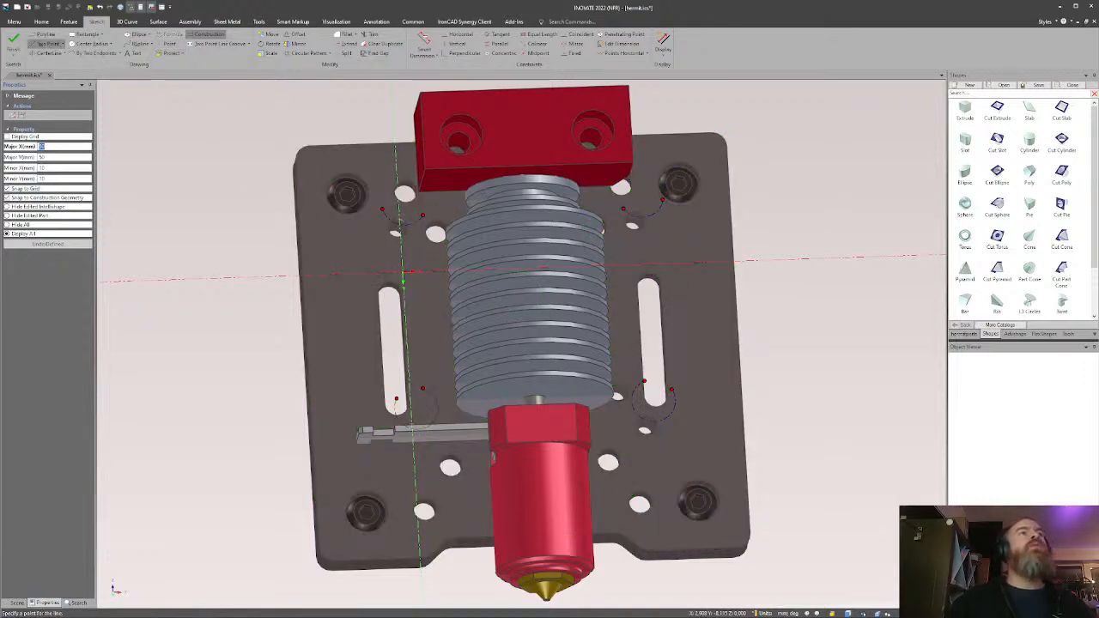
pyautogui.press('Escape')
pyautogui.click(402, 217)
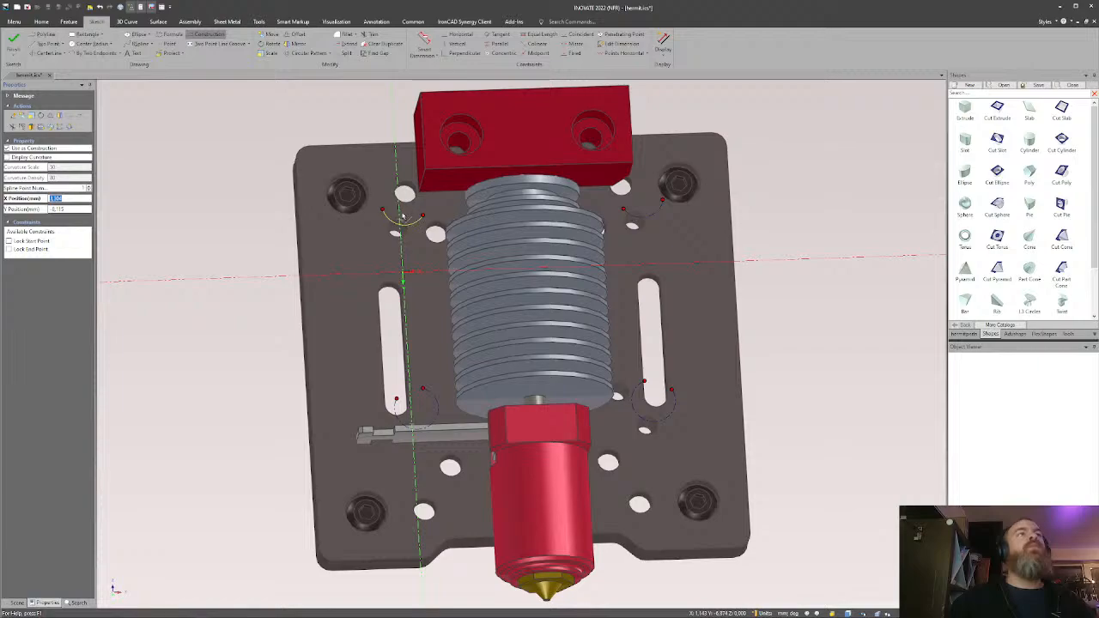
pyautogui.scroll(10, 402, 217)
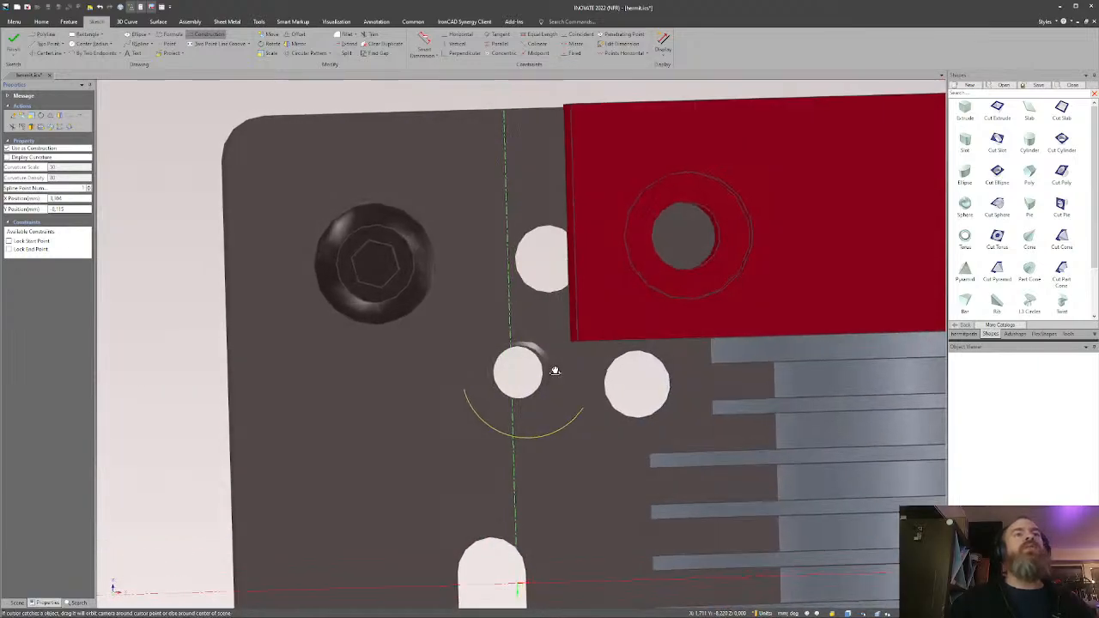
pyautogui.moveTo(554, 371); pyautogui.dragTo(569, 412, button='middle')
pyautogui.scroll(-1, 553, 370)
pyautogui.scroll(3, 553, 370)
pyautogui.scroll(3, 459, 417)
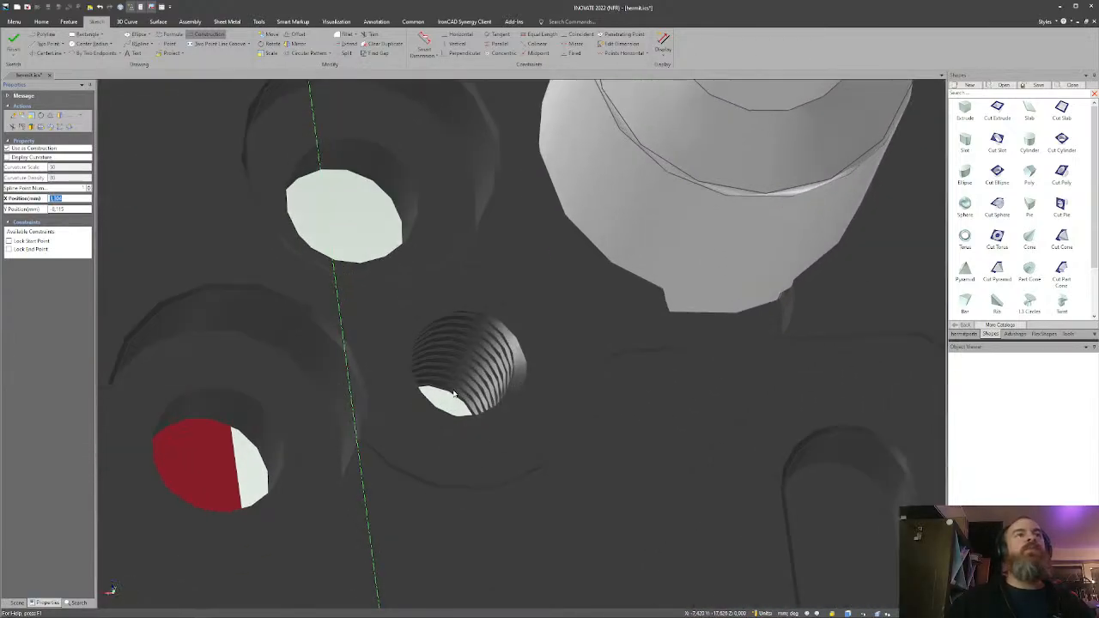
pyautogui.scroll(3, 459, 386)
pyautogui.scroll(-6, 480, 371)
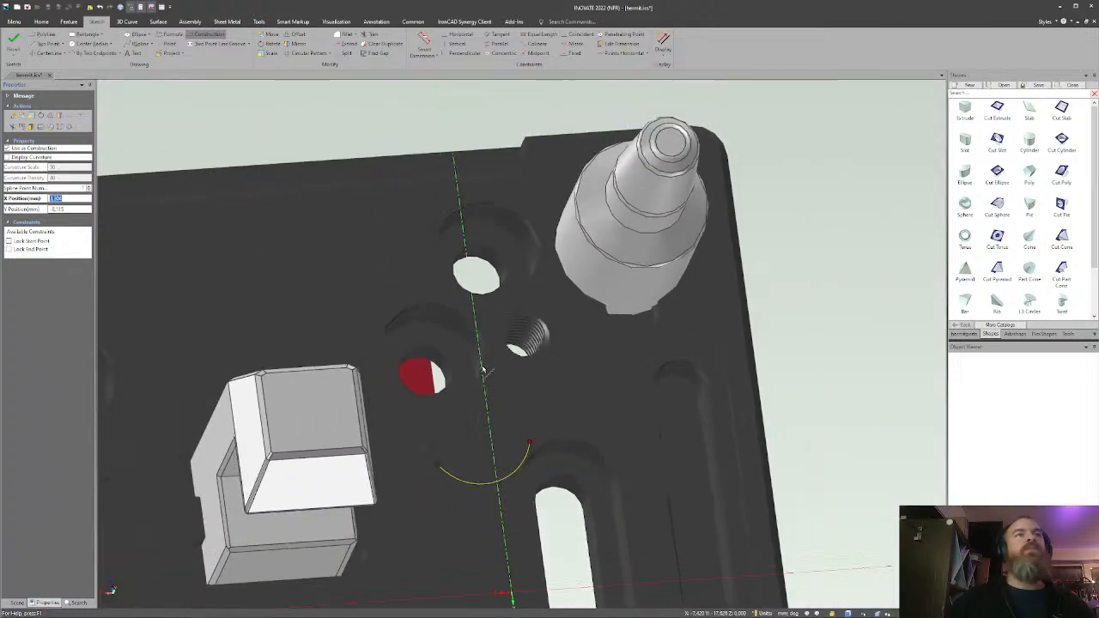
pyautogui.scroll(-4, 483, 370)
pyautogui.scroll(2, 406, 381)
pyautogui.scroll(-1, 406, 380)
pyautogui.keyDown('shift'); pyautogui.moveTo(406, 380); pyautogui.dragTo(446, 387, button='middle'); pyautogui.keyUp('shift')
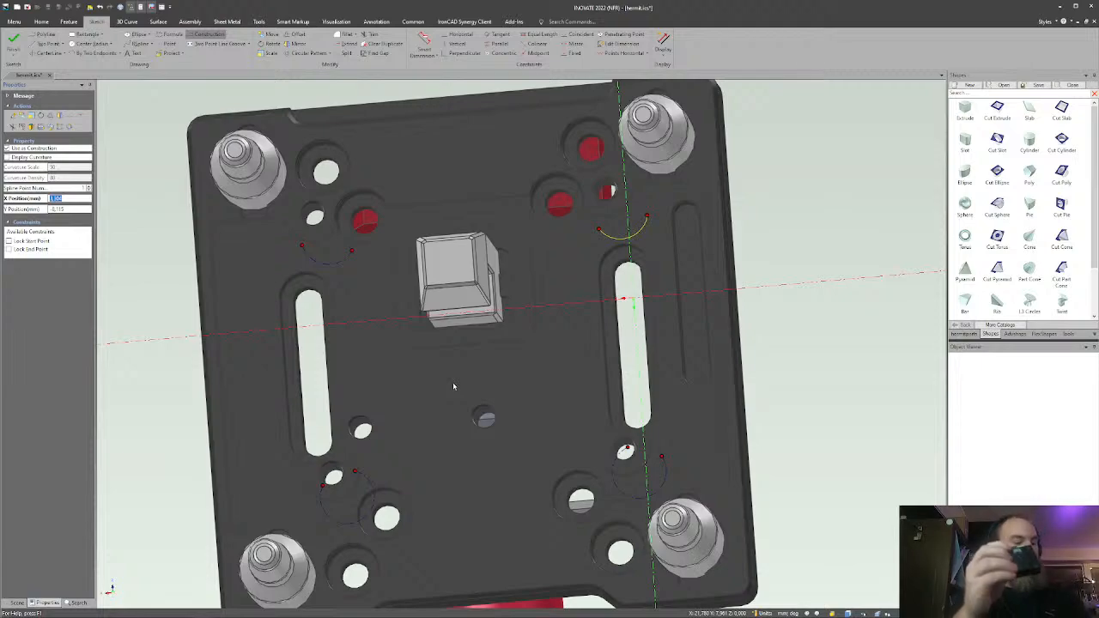
pyautogui.hotkey('alt', 'Tab')
pyautogui.hotkey('alt', 'Tab')
pyautogui.hotkey('alt', 'Tab')
pyautogui.hotkey('alt', 'Tab')
pyautogui.hotkey('alt', 'Tab')
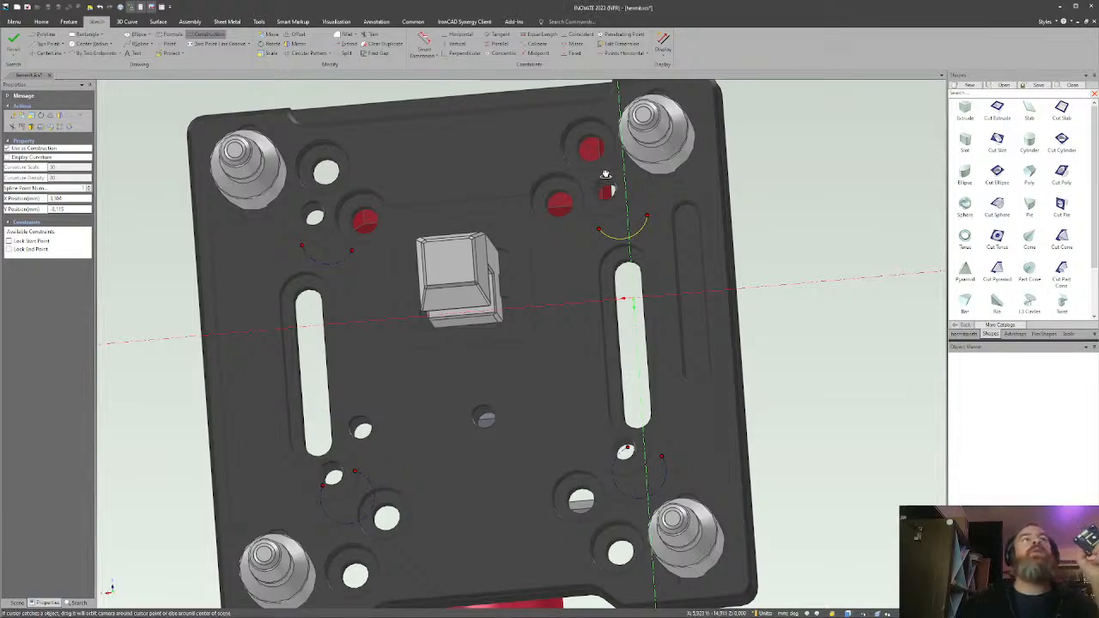
pyautogui.moveTo(606, 175); pyautogui.dragTo(441, 226, button='middle')
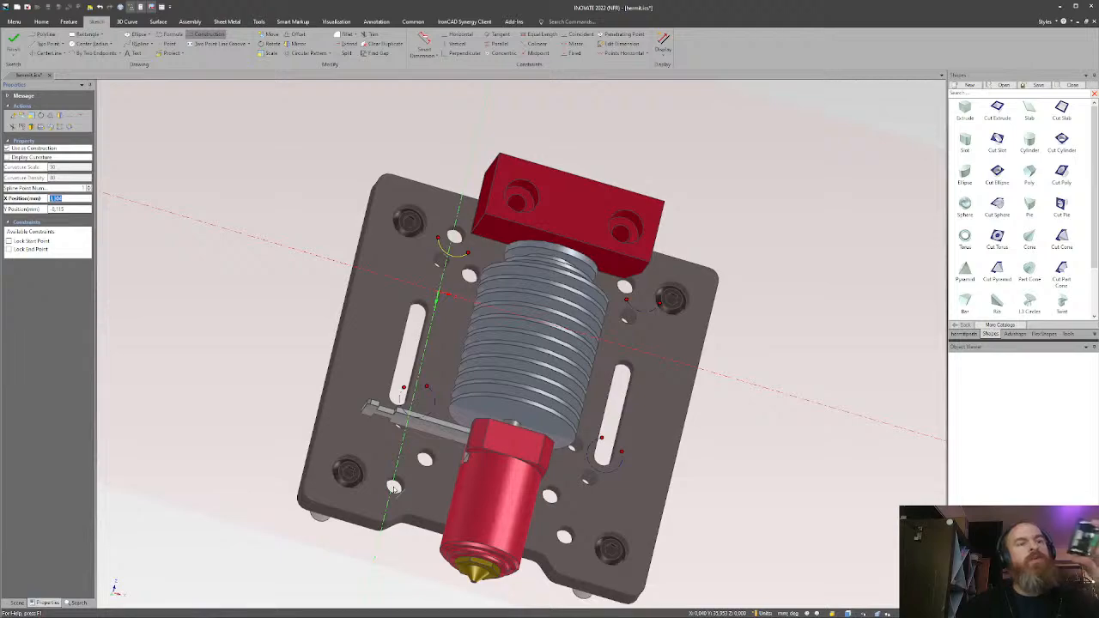
pyautogui.moveTo(624, 312); pyautogui.dragTo(546, 304, button='middle')
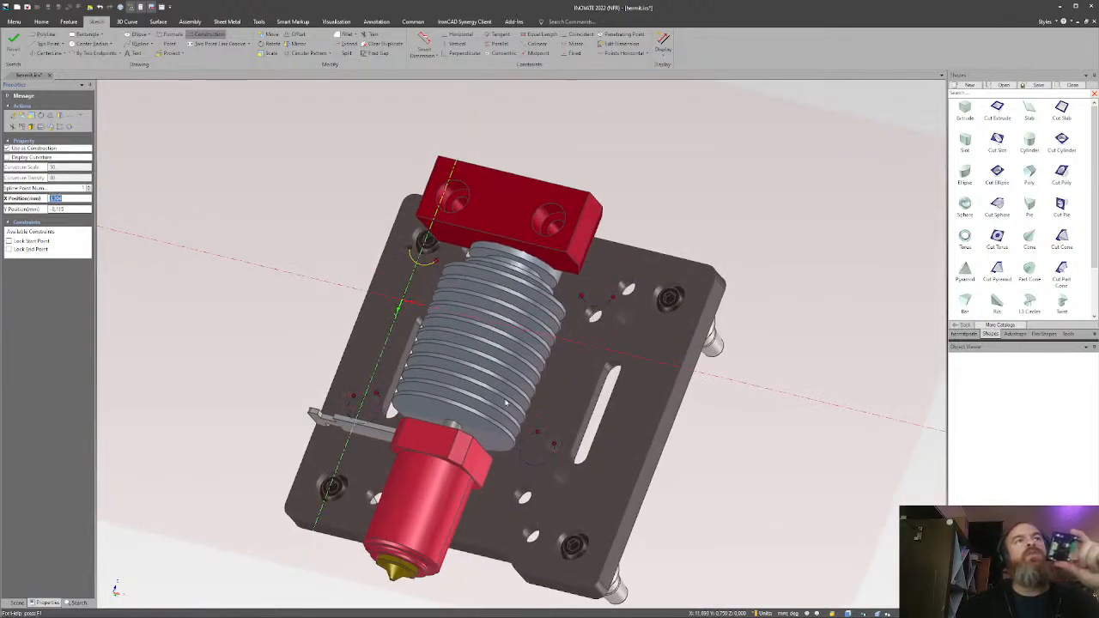
pyautogui.moveTo(539, 502); pyautogui.dragTo(450, 307, button='middle')
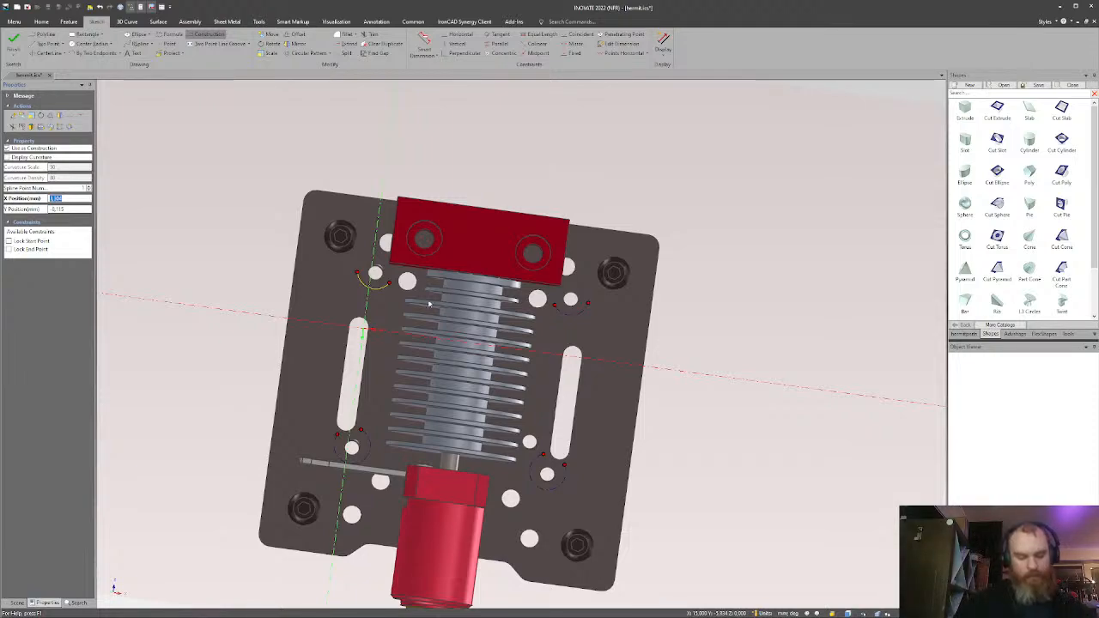
# Delete all the projected construction arcs from the cross-section sketch.
pyautogui.moveTo(527, 379); pyautogui.dragTo(513, 394, button='middle')
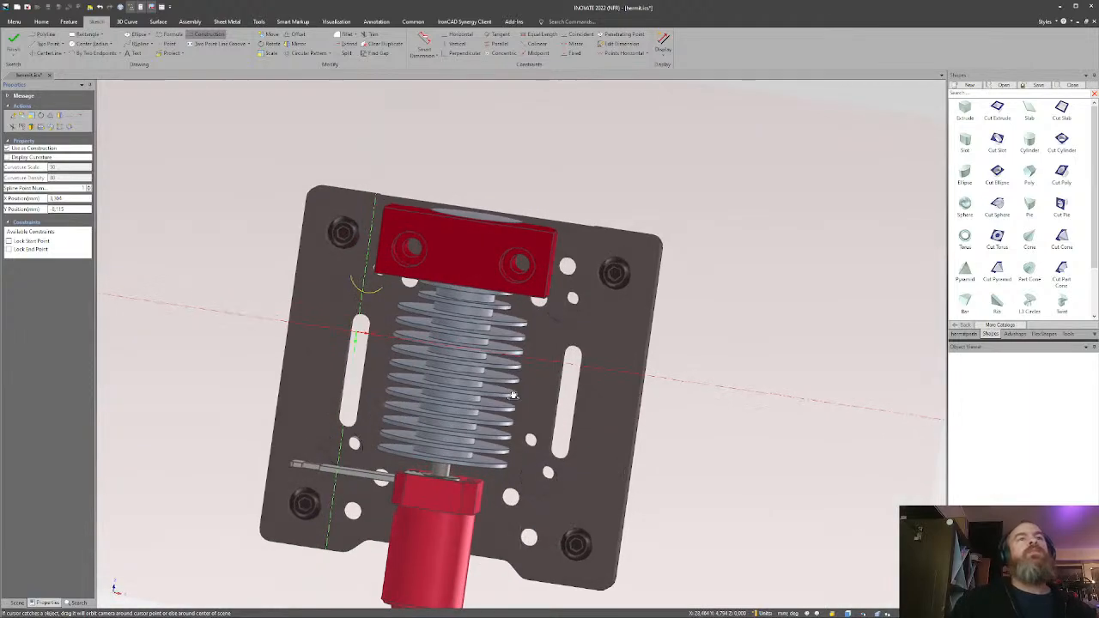
pyautogui.moveTo(654, 234); pyautogui.dragTo(240, 524)
pyautogui.press('Delete')
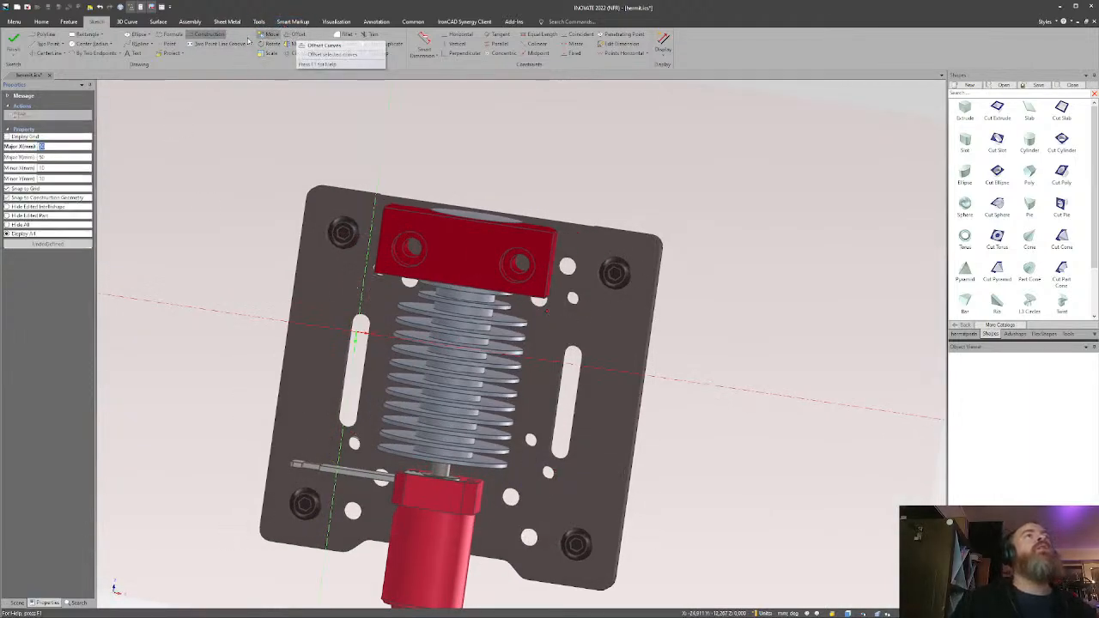
# Project the edges of the through-holes beside the plate's corner screws into the sketch as construction circles.
pyautogui.click(170, 53)
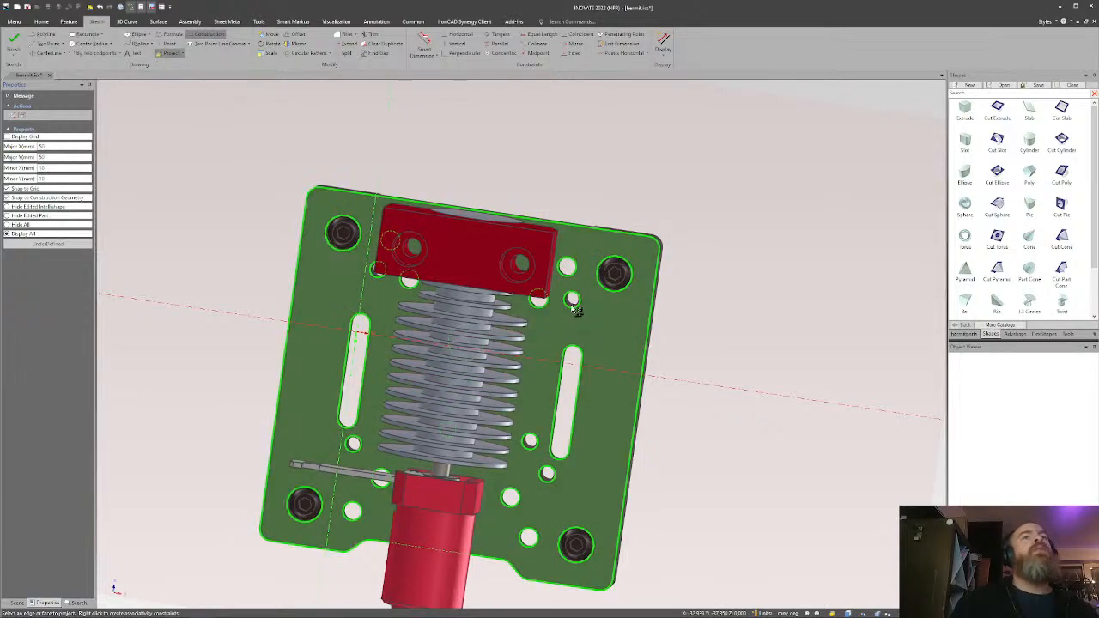
pyautogui.click(565, 266)
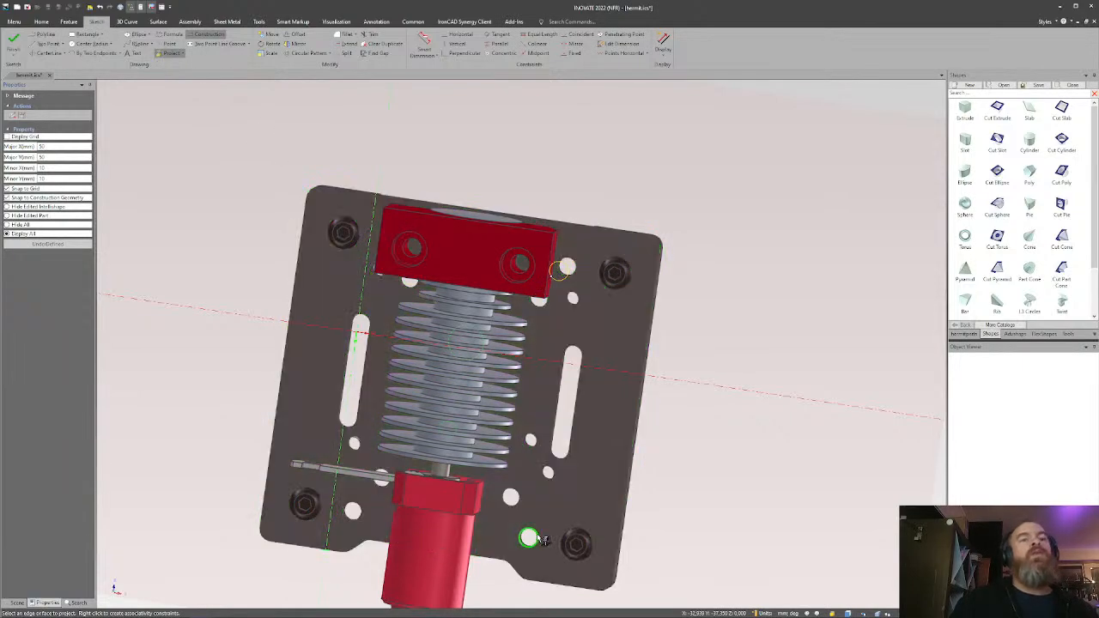
pyautogui.click(535, 539)
pyautogui.moveTo(391, 336); pyautogui.dragTo(429, 380, button='middle')
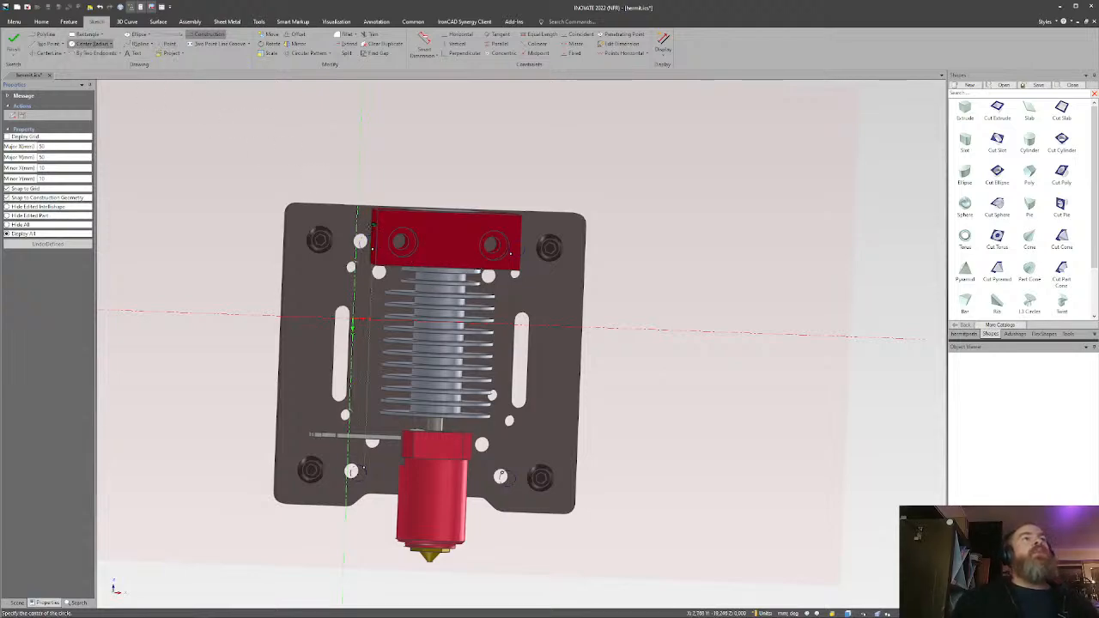
pyautogui.click(364, 243)
pyautogui.moveTo(364, 243); pyautogui.dragTo(386, 119, button='middle')
pyautogui.moveTo(434, 378)
pyautogui.mouseDown(button='middle')
pyautogui.moveTo(444, 428)
pyautogui.moveTo(490, 421)
pyautogui.moveTo(544, 225)
pyautogui.moveTo(593, 321)
pyautogui.mouseUp(button='middle')
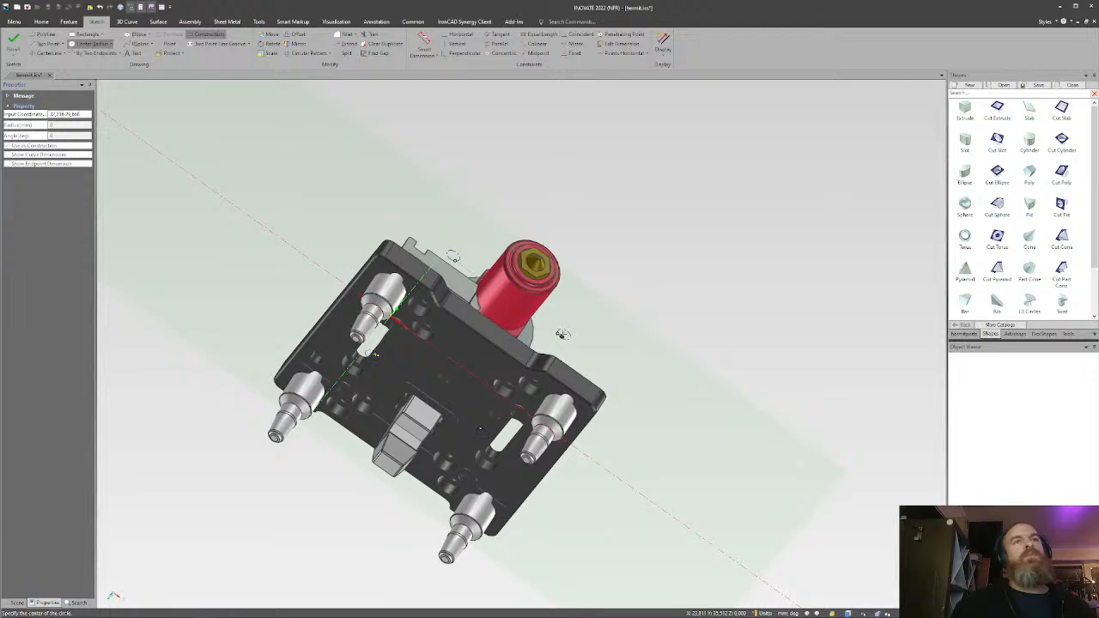
pyautogui.scroll(6, 561, 334)
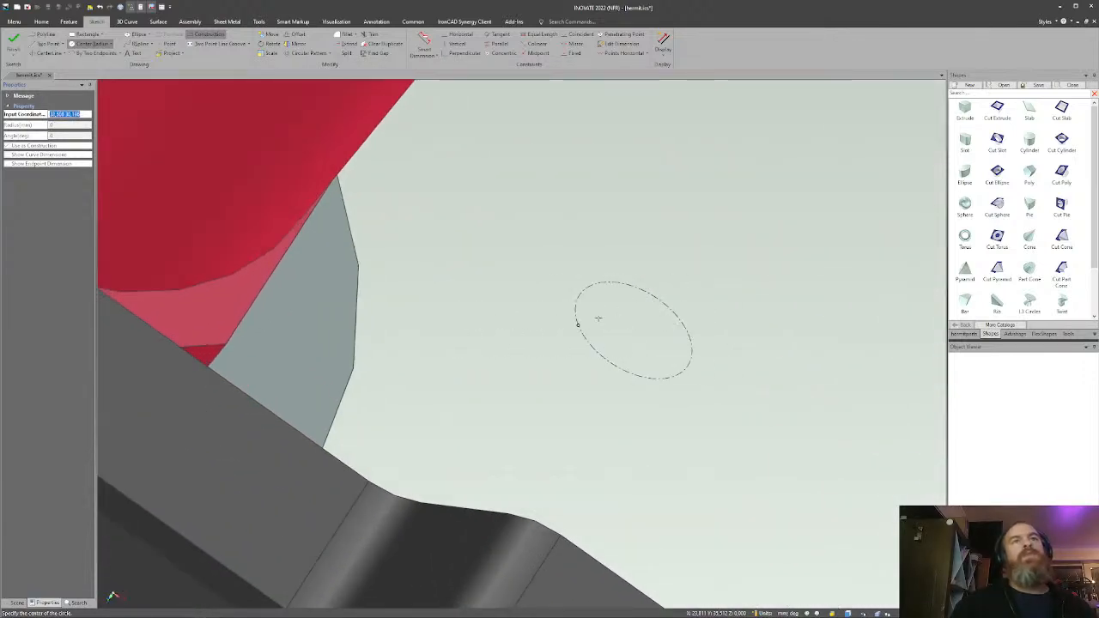
pyautogui.press('Escape')
pyautogui.scroll(-6, 625, 311)
# Examine the projected circle near the plate's lower corner hole against the actual hole from the front and back.
pyautogui.moveTo(625, 312); pyautogui.dragTo(526, 285, button='middle')
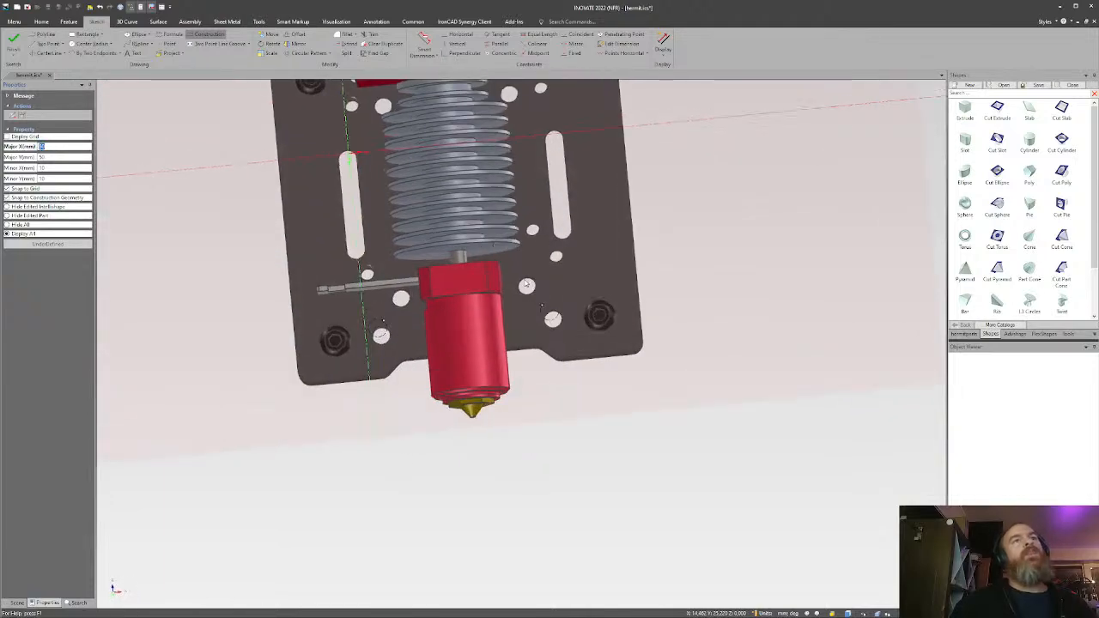
pyautogui.click(555, 306)
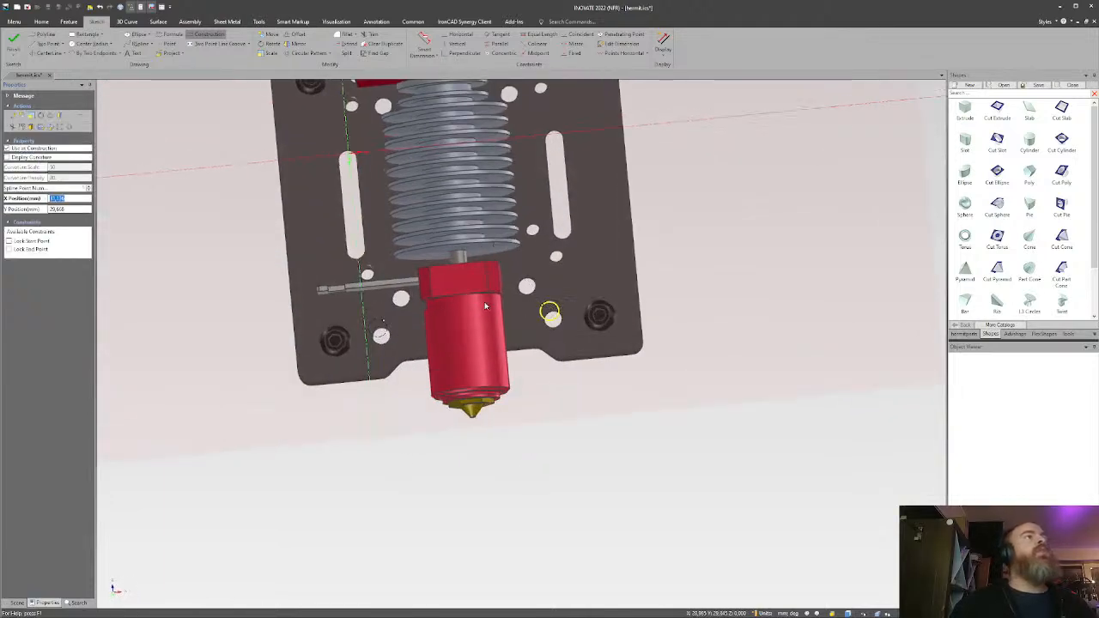
pyautogui.scroll(2, 484, 305)
pyautogui.scroll(3, 507, 343)
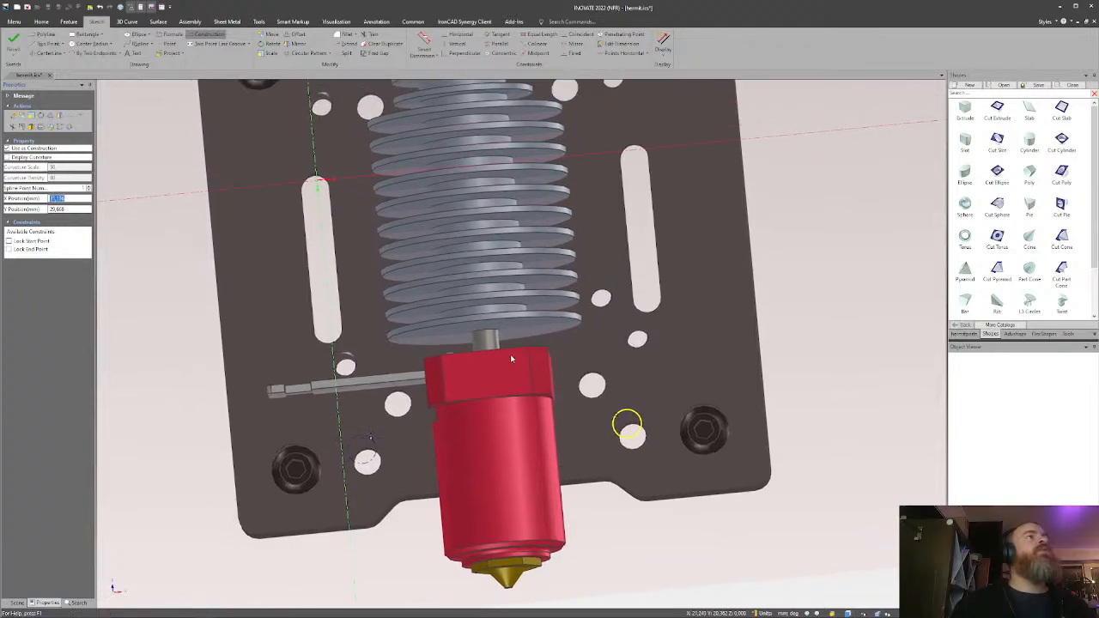
pyautogui.moveTo(511, 359); pyautogui.dragTo(555, 218, button='middle')
pyautogui.scroll(-3, 526, 322)
pyautogui.moveTo(551, 377); pyautogui.dragTo(555, 304, button='middle')
pyautogui.scroll(5, 525, 374)
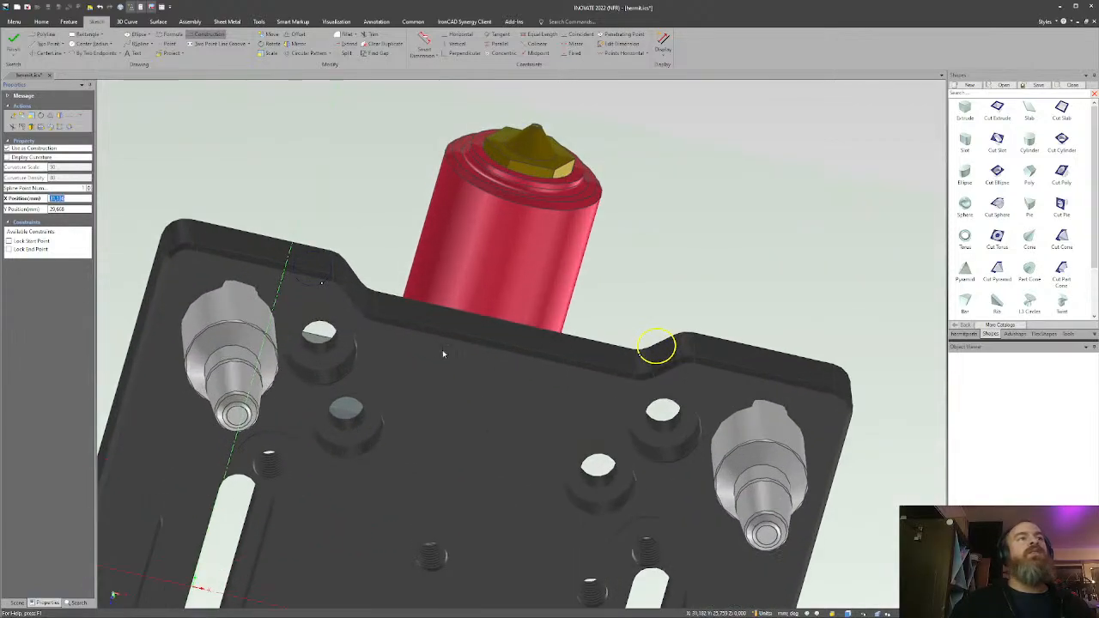
pyautogui.moveTo(443, 353); pyautogui.dragTo(549, 315, button='middle')
pyautogui.scroll(-3, 546, 306)
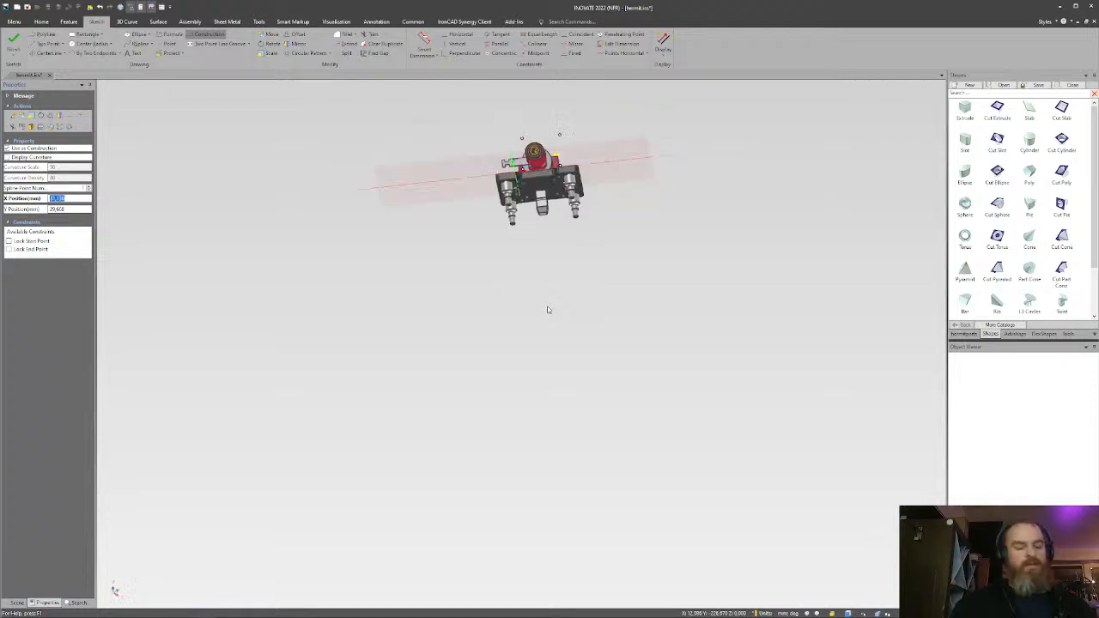
pyautogui.press('F8')
pyautogui.scroll(5, 503, 430)
# Try to project the recess outline of the other lower corner hole and delete the resulting curve with its connecting line.
pyautogui.moveTo(541, 343); pyautogui.dragTo(386, 78, button='middle')
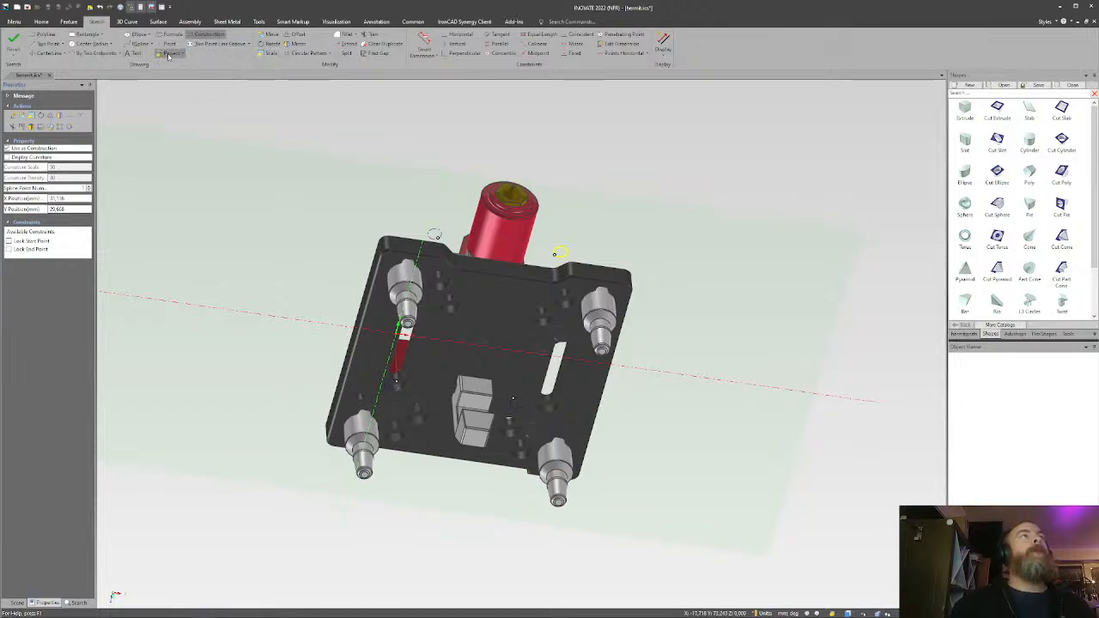
pyautogui.click(451, 226)
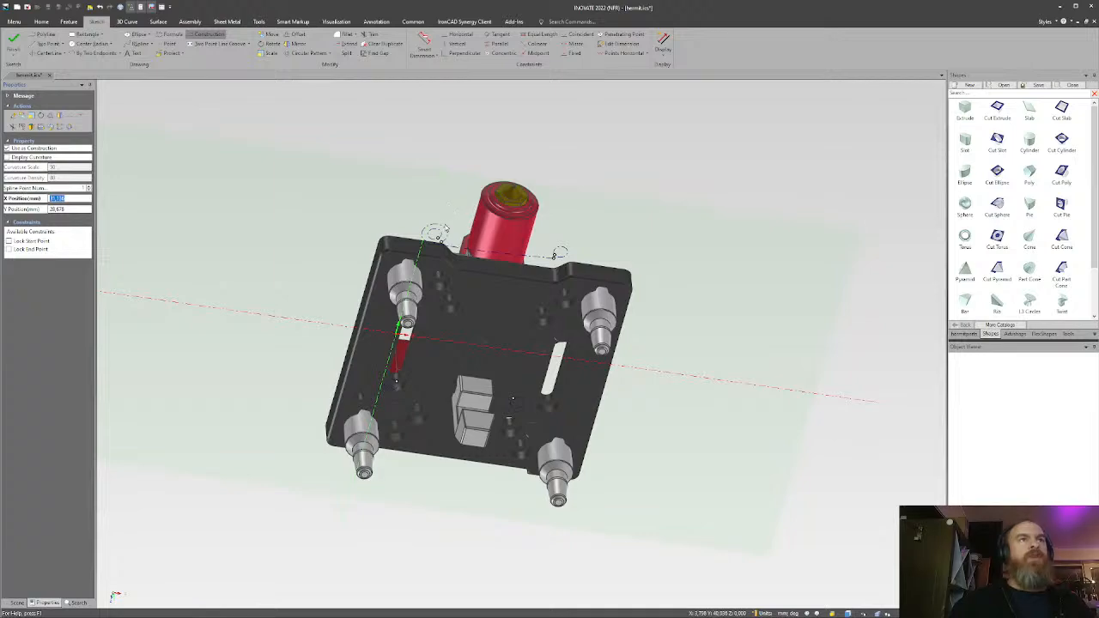
pyautogui.moveTo(445, 222); pyautogui.dragTo(421, 353, button='middle')
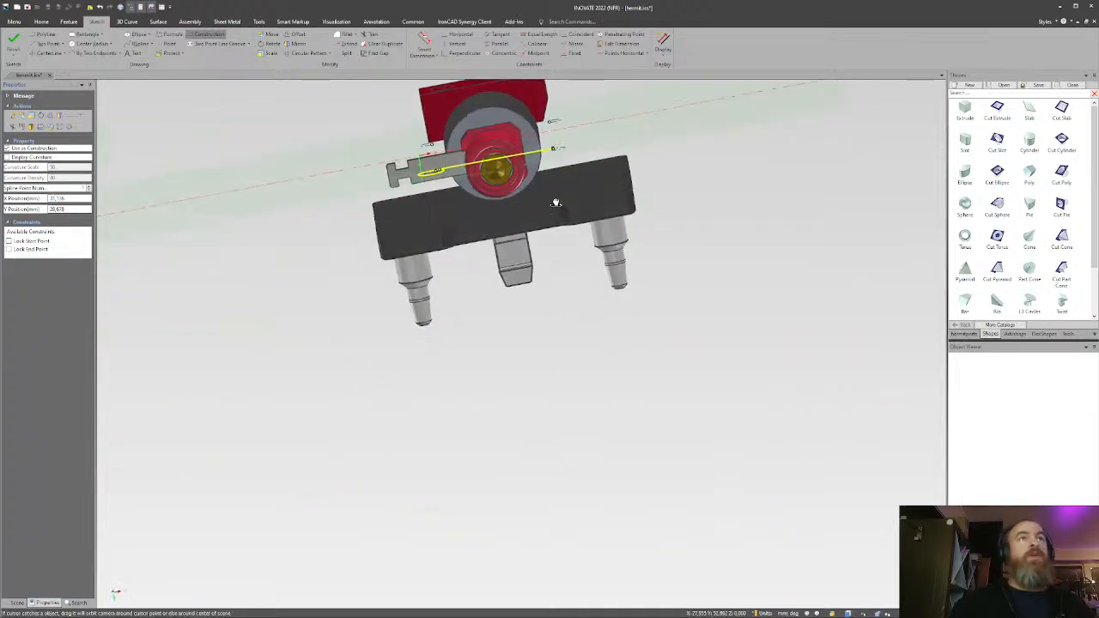
pyautogui.moveTo(557, 203); pyautogui.dragTo(492, 309, button='middle')
pyautogui.scroll(3, 479, 296)
pyautogui.scroll(2, 458, 342)
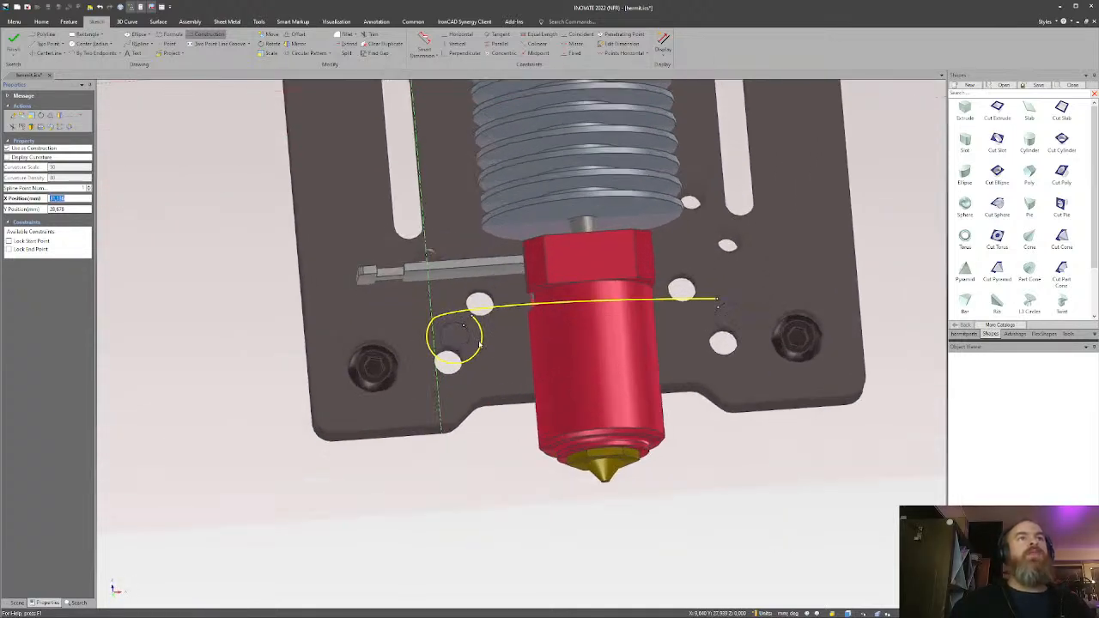
pyautogui.click(483, 345)
pyautogui.press('Delete')
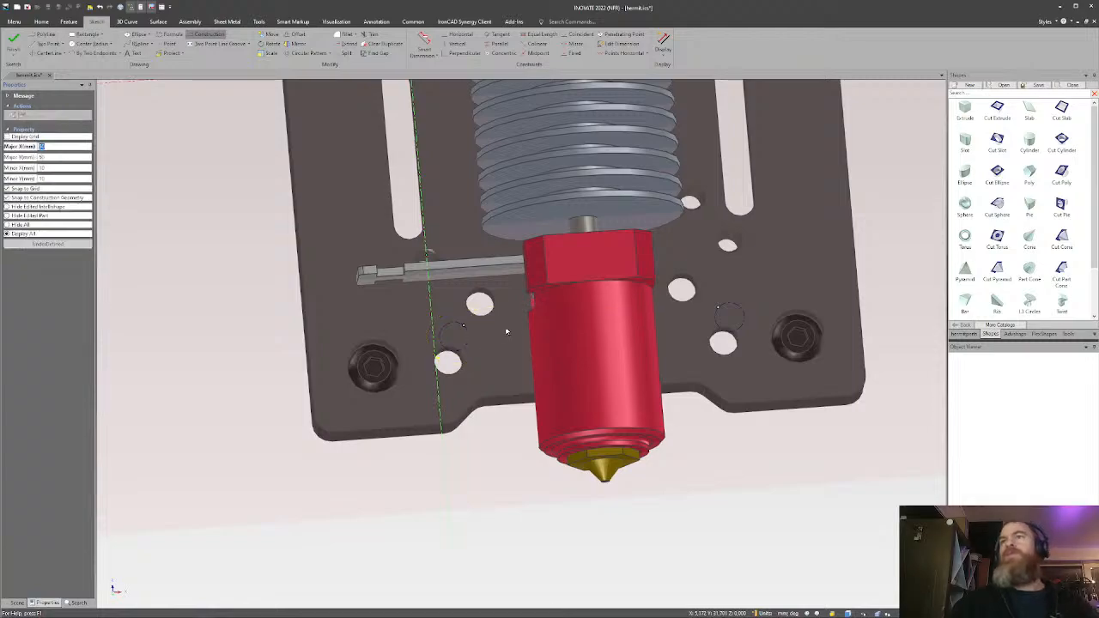
# Project the counterbore rim and inner hole edge of the lower corner hole from the back of the plate as construction circles.
pyautogui.scroll(-3, 507, 332)
pyautogui.moveTo(508, 332); pyautogui.dragTo(546, 153, button='middle')
pyautogui.moveTo(596, 332); pyautogui.dragTo(581, 228, button='middle')
pyautogui.scroll(6, 490, 364)
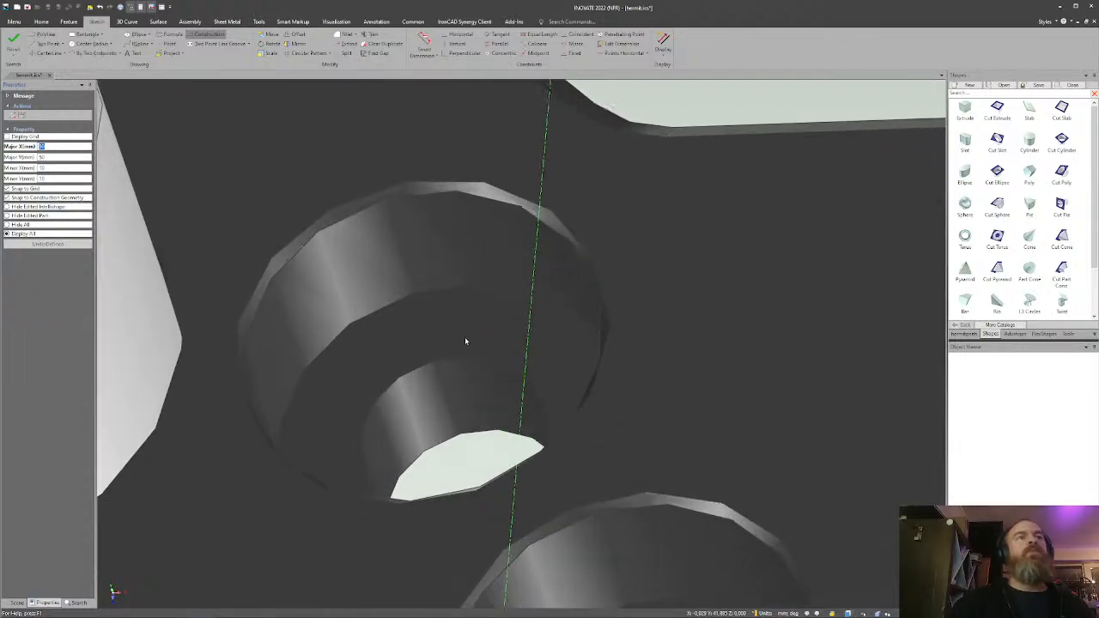
pyautogui.moveTo(464, 341); pyautogui.dragTo(454, 363, button='middle')
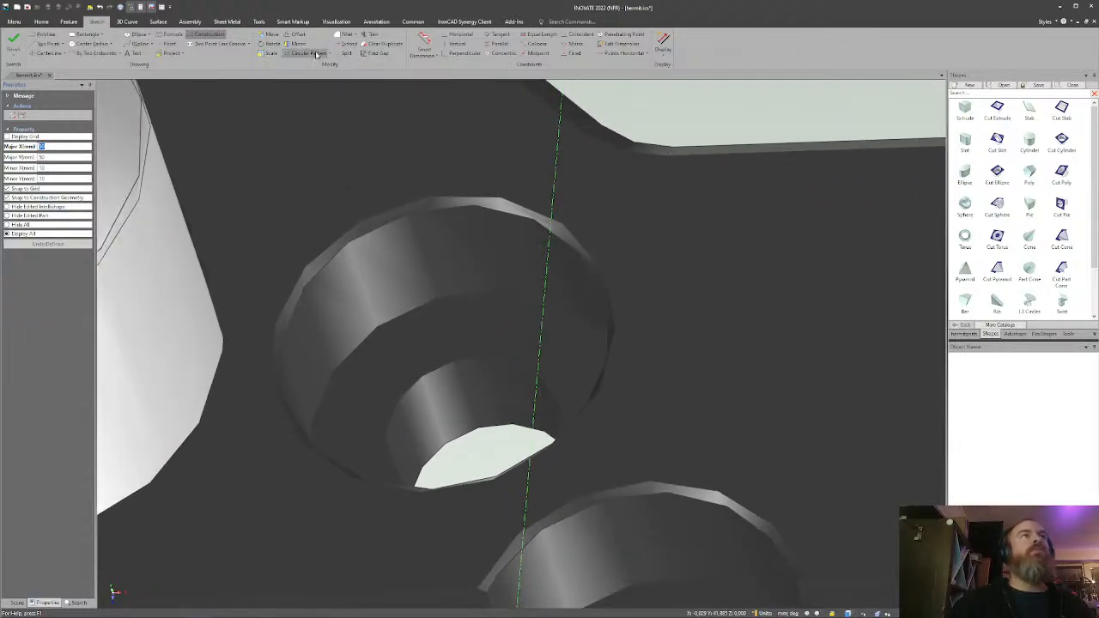
pyautogui.click(171, 53)
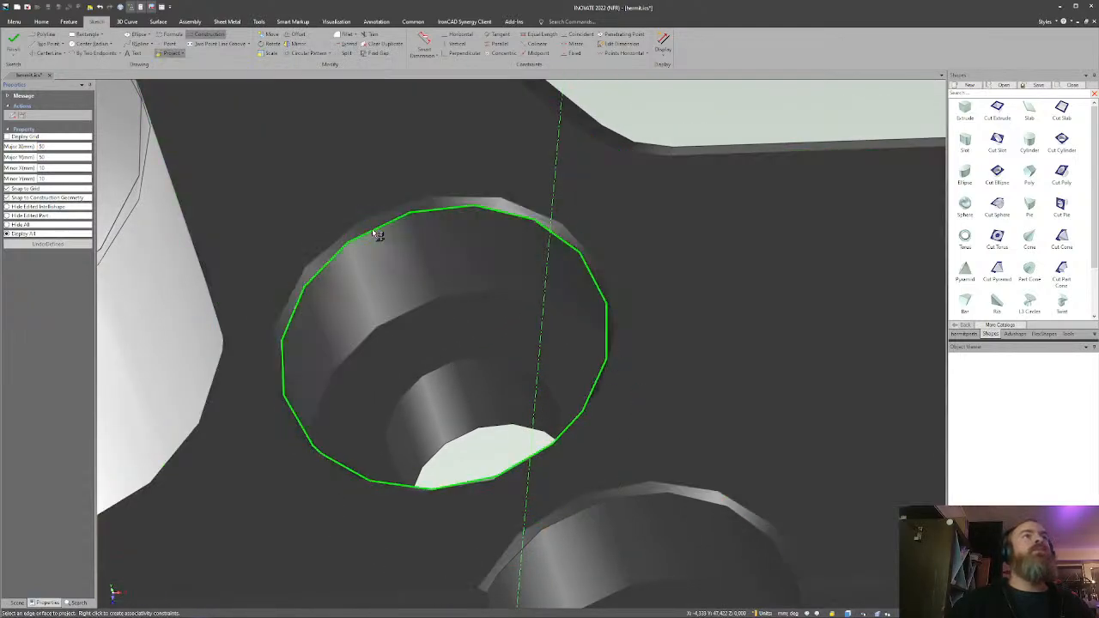
pyautogui.click(376, 234)
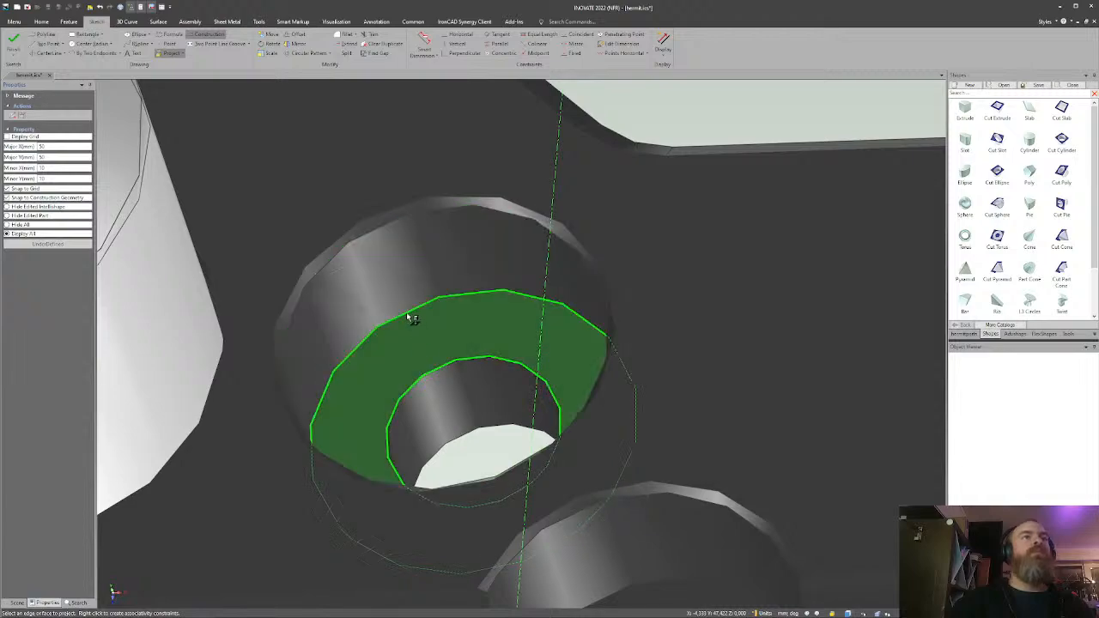
pyautogui.click(434, 352)
pyautogui.scroll(-5, 473, 326)
pyautogui.moveTo(474, 326); pyautogui.dragTo(558, 573, button='middle')
pyautogui.moveTo(498, 297); pyautogui.dragTo(550, 189, button='middle')
pyautogui.scroll(5, 575, 309)
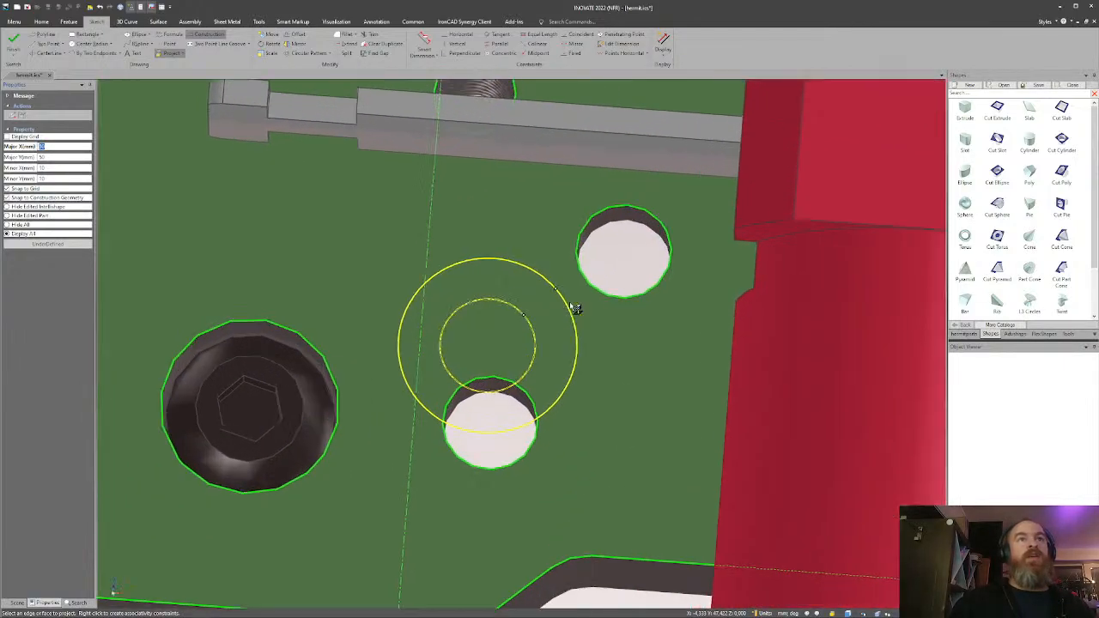
pyautogui.press('Escape')
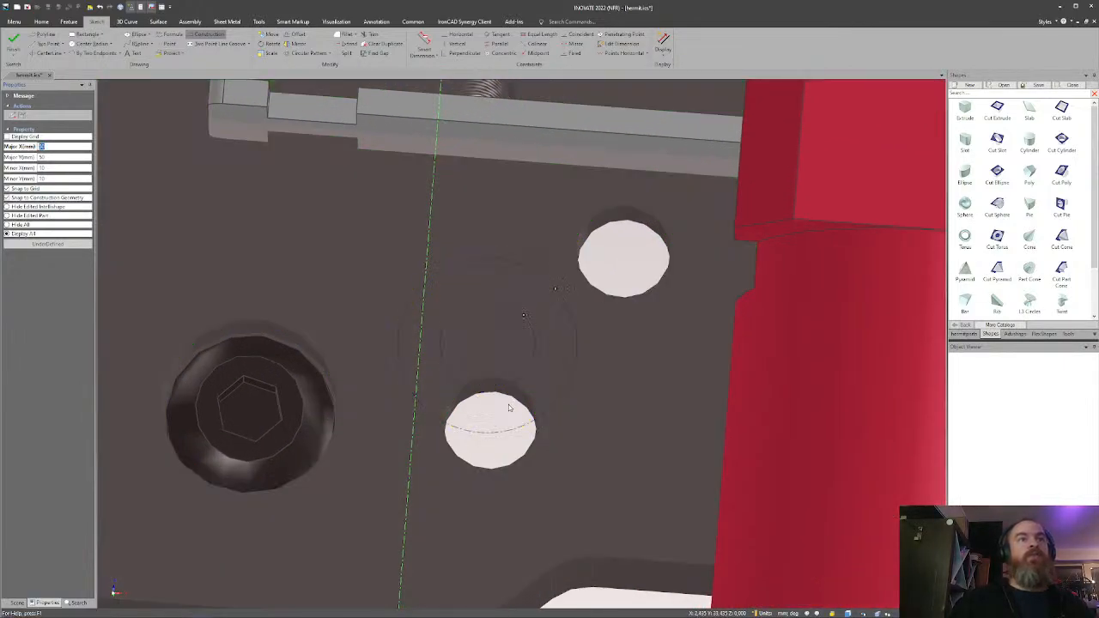
# Examine the projected inner circle against the plate's lower corner hole from the front and from above.
pyautogui.moveTo(510, 405); pyautogui.dragTo(492, 320, button='middle')
pyautogui.click(492, 320)
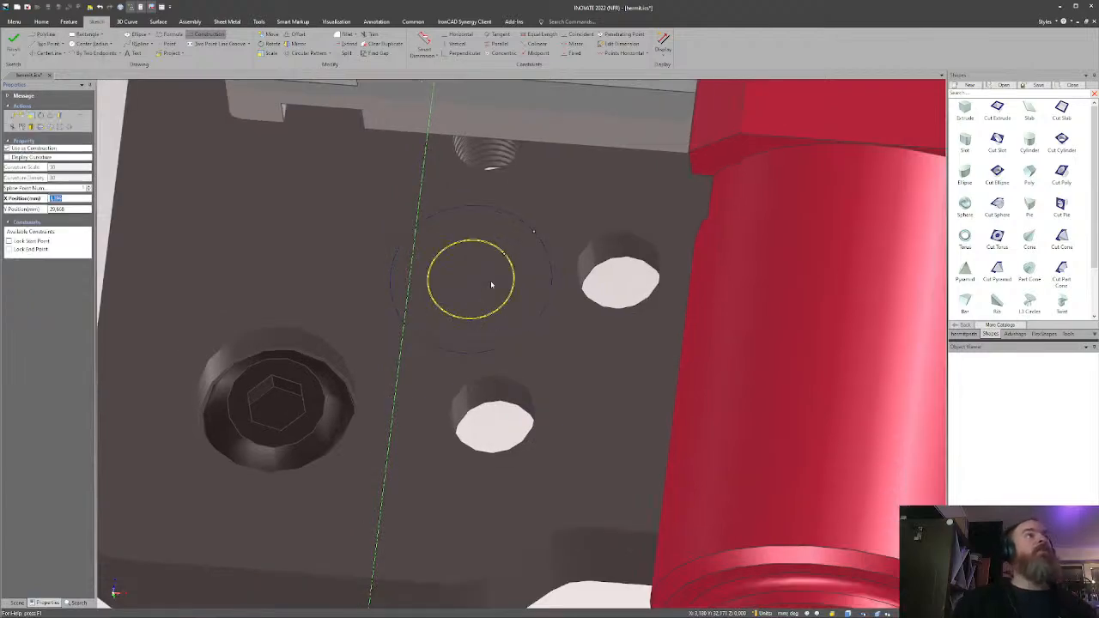
pyautogui.scroll(-8, 519, 317)
pyautogui.moveTo(543, 311); pyautogui.dragTo(566, 307, button='middle')
pyautogui.scroll(5, 566, 307)
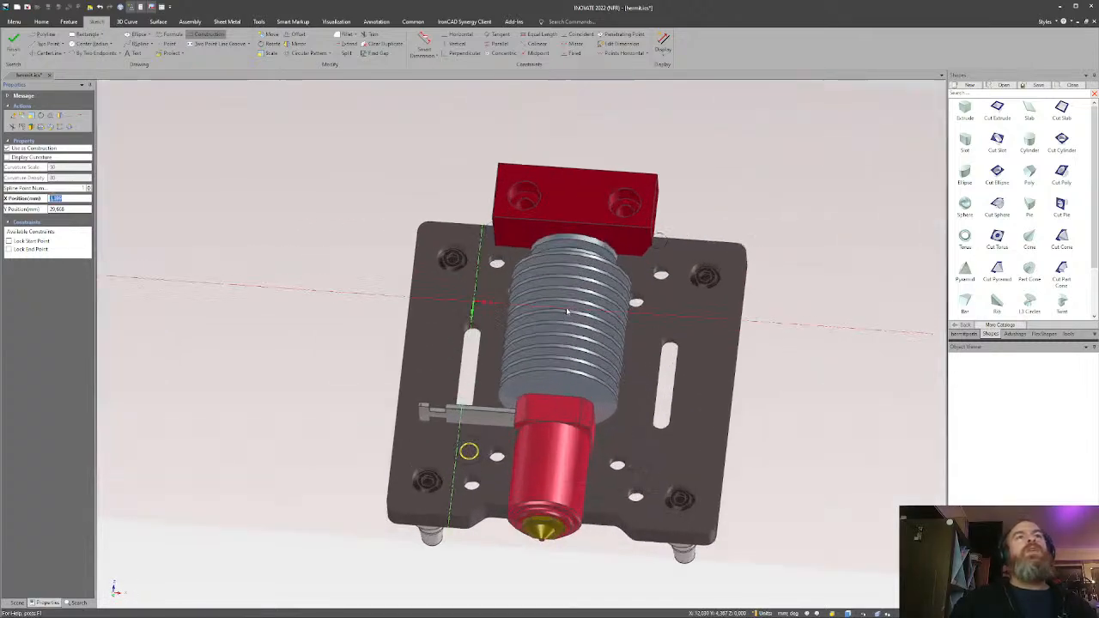
pyautogui.scroll(-4, 572, 343)
pyautogui.scroll(-1, 565, 353)
# Discard the projected circles with their cross-section sketch and delete the cut slab from Part6.
pyautogui.moveTo(421, 248); pyautogui.dragTo(695, 492)
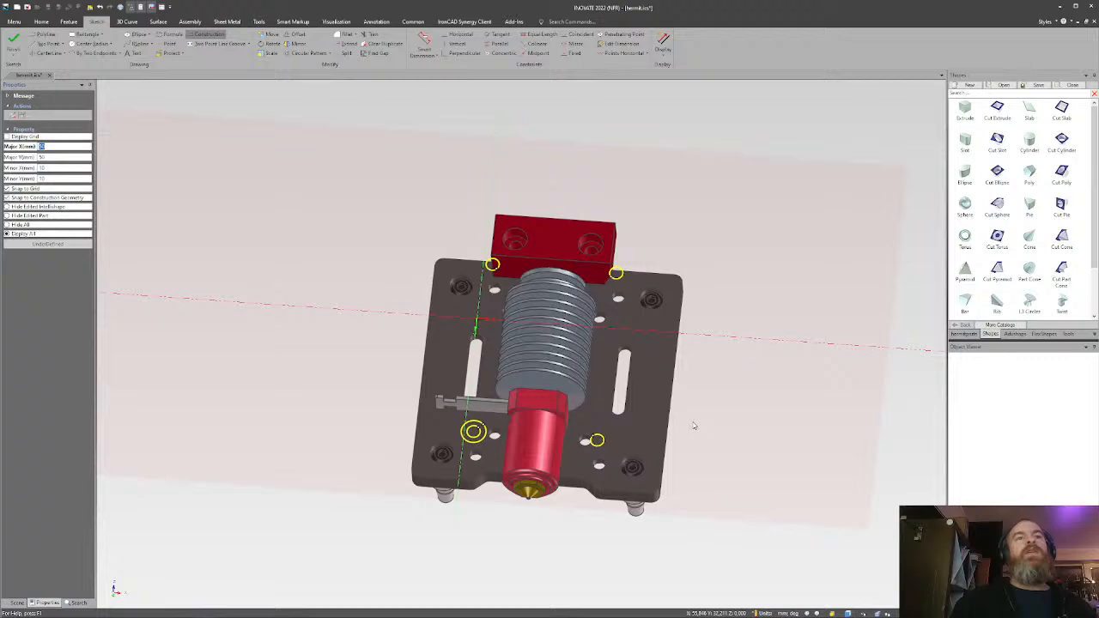
pyautogui.rightClick(299, 203)
pyautogui.click(341, 258)
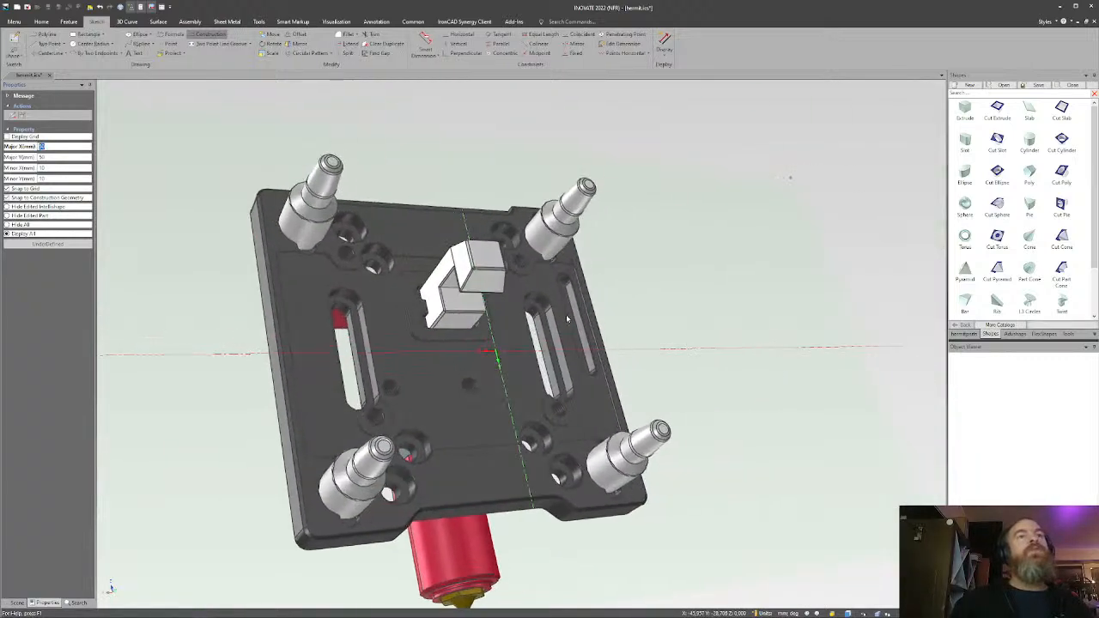
pyautogui.scroll(-3, 553, 306)
pyautogui.press('Delete')
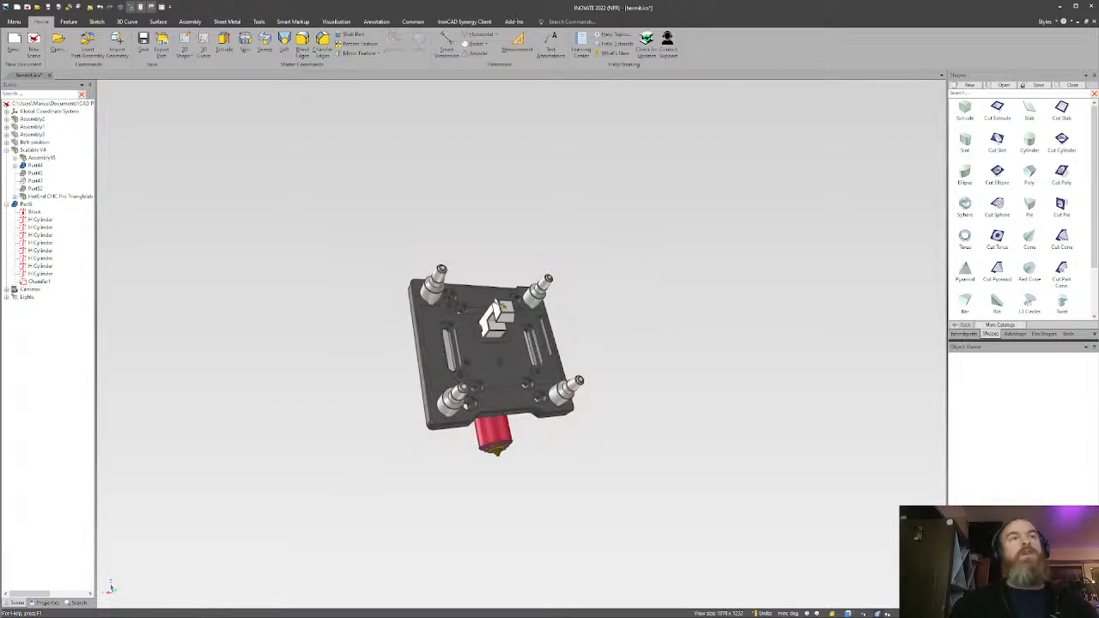
# Examine how the mounting block sits between the hotend clamp and the carriage plate from several sides.
pyautogui.scroll(6, 470, 216)
pyautogui.moveTo(470, 217); pyautogui.dragTo(786, 215, button='middle')
pyautogui.keyDown('shift'); pyautogui.moveTo(543, 196); pyautogui.dragTo(653, 299, button='middle'); pyautogui.keyUp('shift')
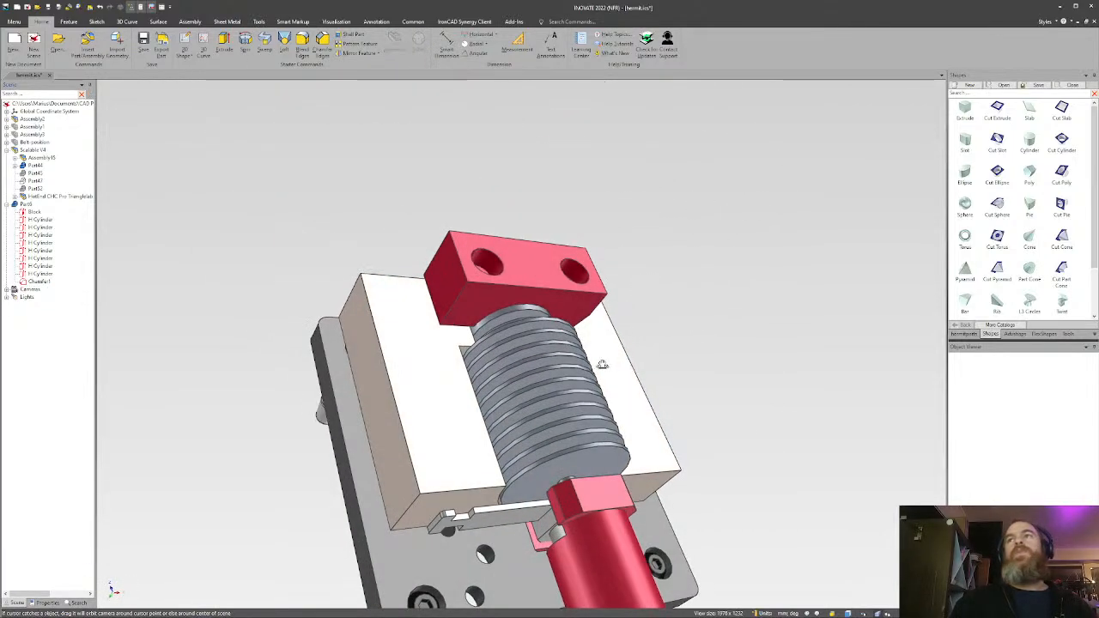
pyautogui.keyDown('shift'); pyautogui.moveTo(601, 368); pyautogui.dragTo(601, 329, button='middle'); pyautogui.keyUp('shift')
pyautogui.moveTo(515, 333); pyautogui.dragTo(486, 431, button='middle')
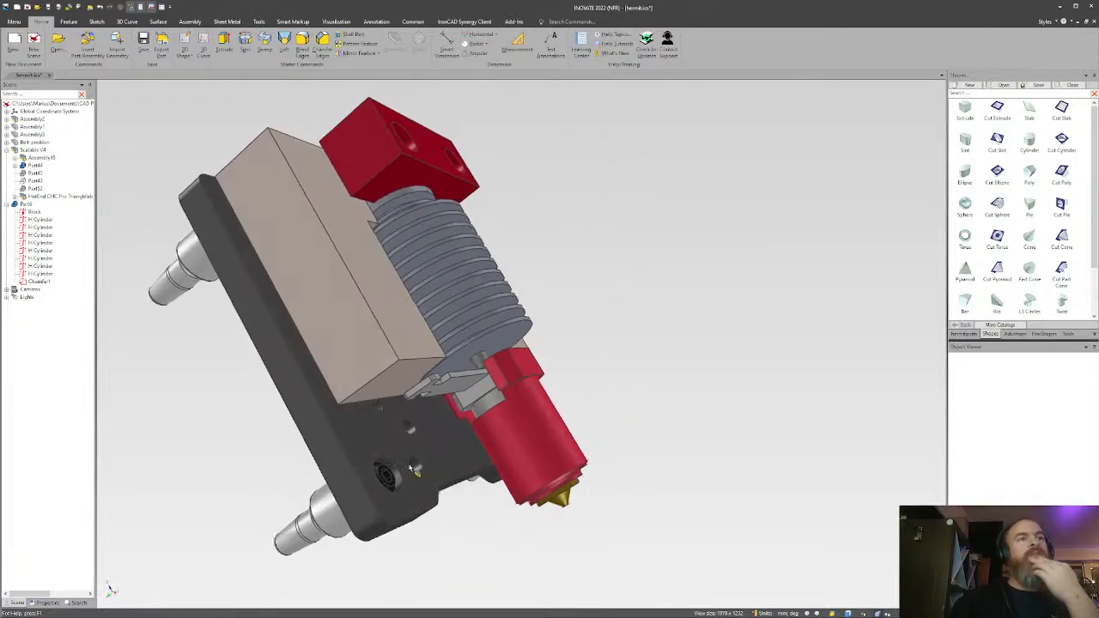
pyautogui.moveTo(418, 467); pyautogui.dragTo(356, 204, button='middle')
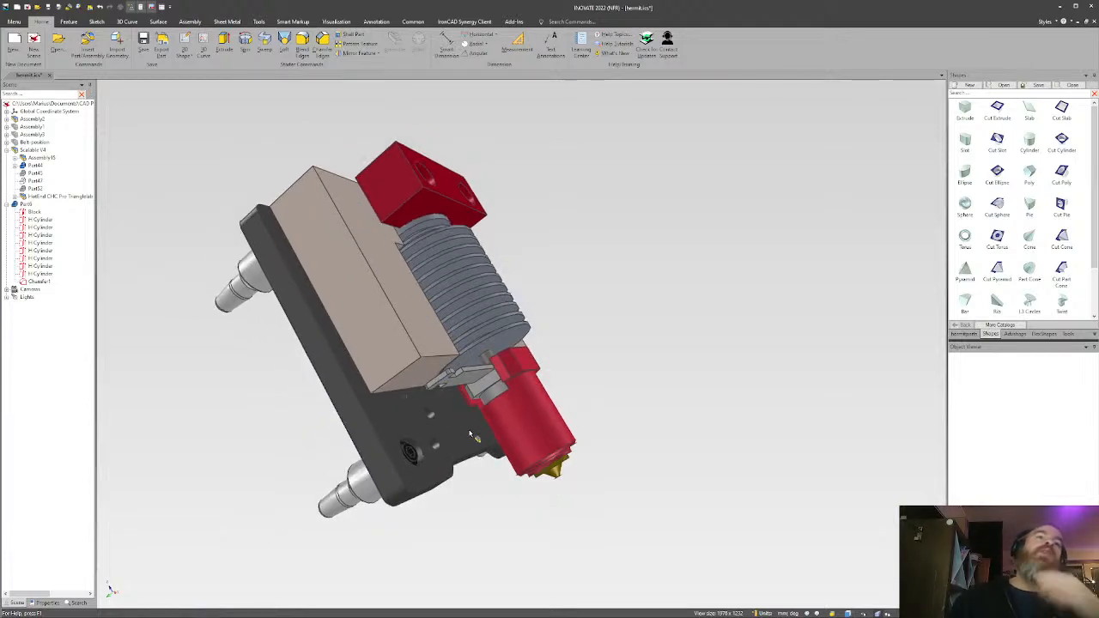
pyautogui.moveTo(454, 375); pyautogui.dragTo(416, 365, button='middle')
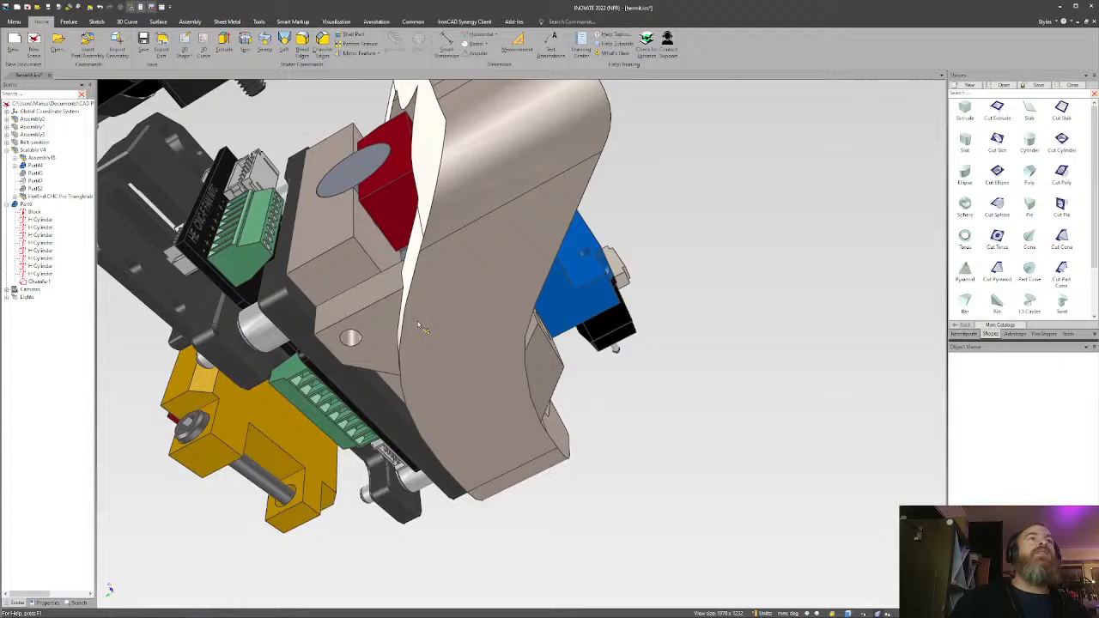
# Examine the hotend and mounting block inside the complete printhead with its housing, fan and probe.
pyautogui.moveTo(516, 284); pyautogui.dragTo(527, 316, button='middle')
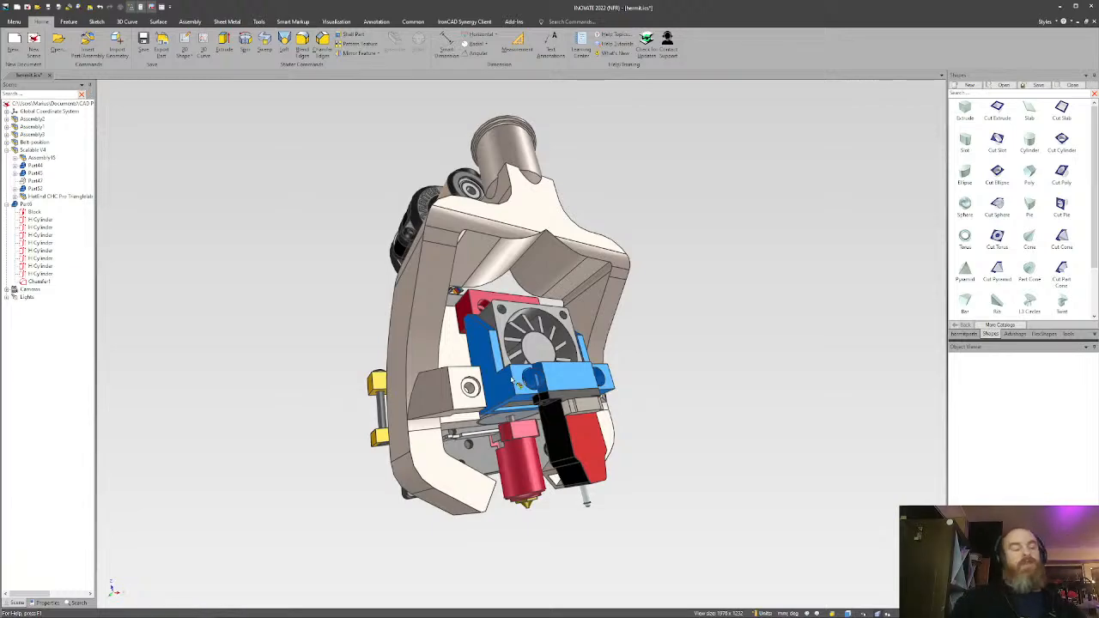
pyautogui.moveTo(495, 415); pyautogui.dragTo(563, 374, button='middle')
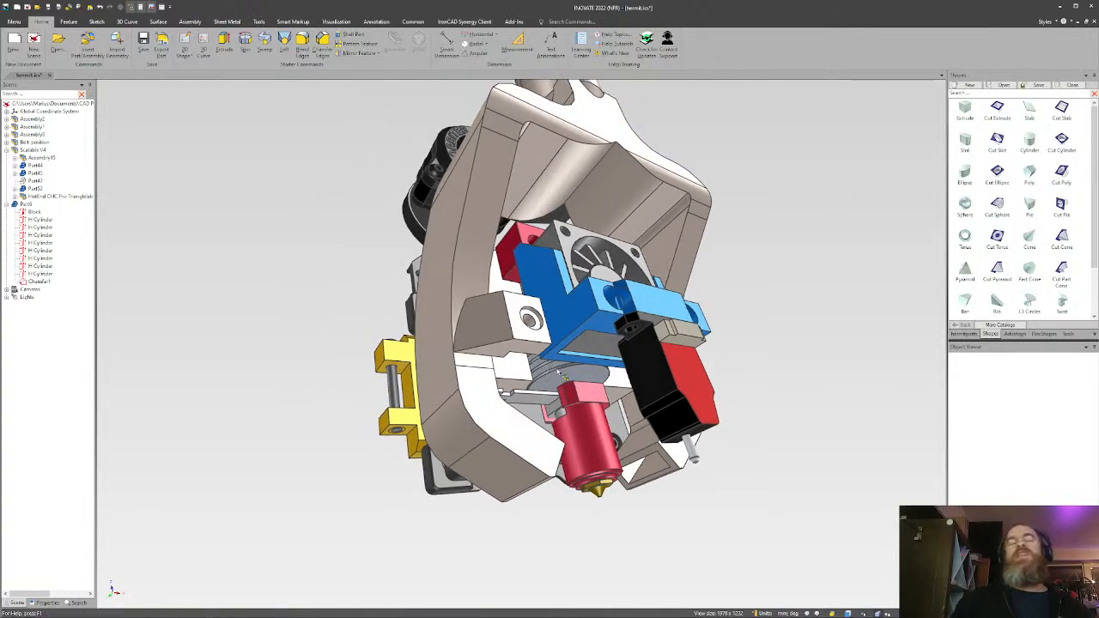
pyautogui.moveTo(546, 372); pyautogui.dragTo(649, 396, button='middle')
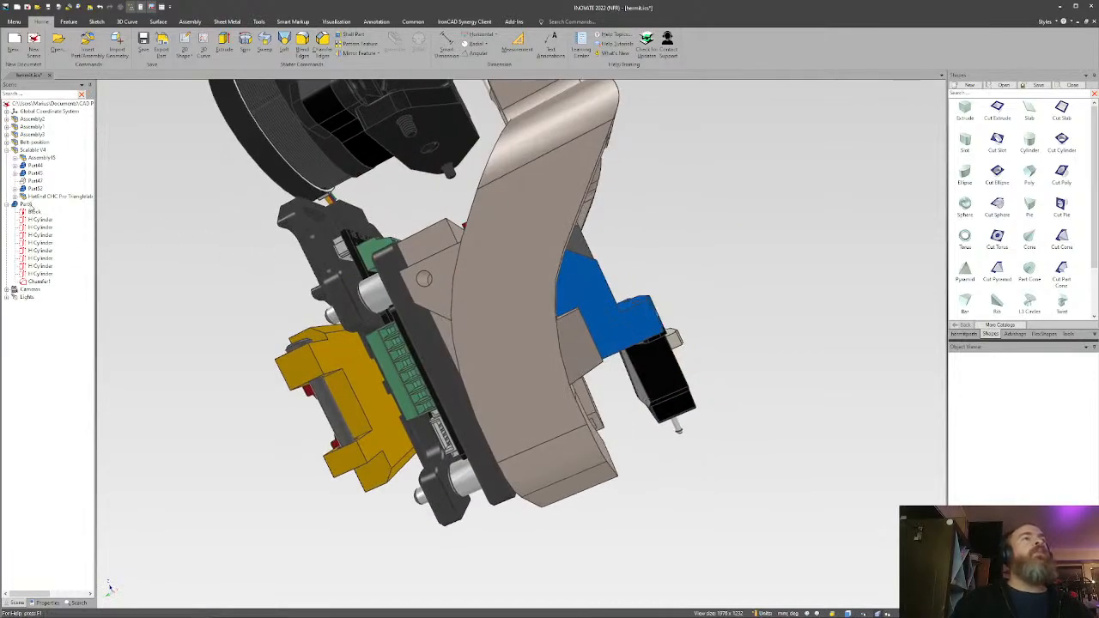
# Examine the Part6 mounting block and the space around the hotend inside the curved housing arms.
pyautogui.click(33, 212)
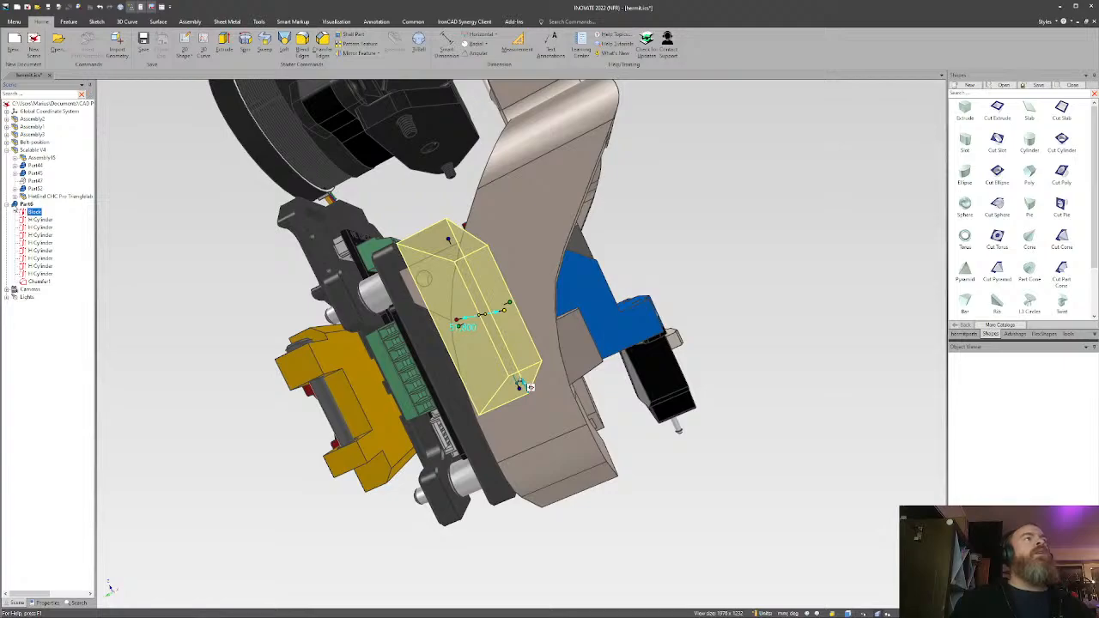
pyautogui.click(6, 206)
pyautogui.click(7, 205)
pyautogui.click(263, 285)
pyautogui.scroll(-3, 510, 346)
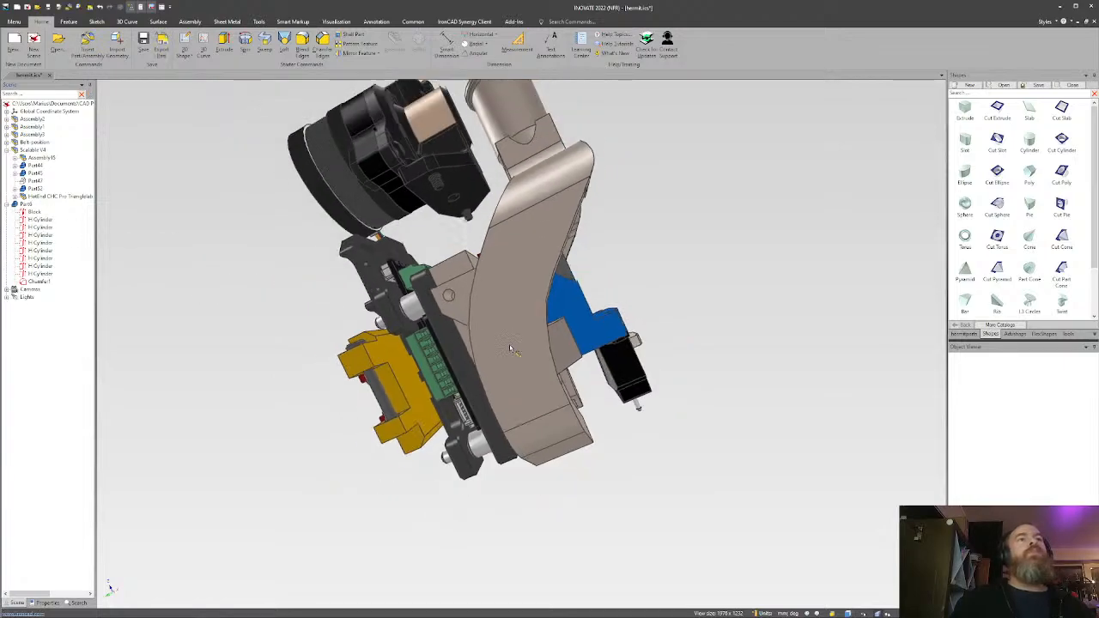
pyautogui.scroll(3, 528, 330)
pyautogui.moveTo(532, 333); pyautogui.dragTo(606, 365, button='middle')
pyautogui.moveTo(557, 335); pyautogui.dragTo(502, 323, button='middle')
pyautogui.keyDown('shift'); pyautogui.moveTo(787, 399); pyautogui.dragTo(426, 323, button='middle'); pyautogui.keyUp('shift')
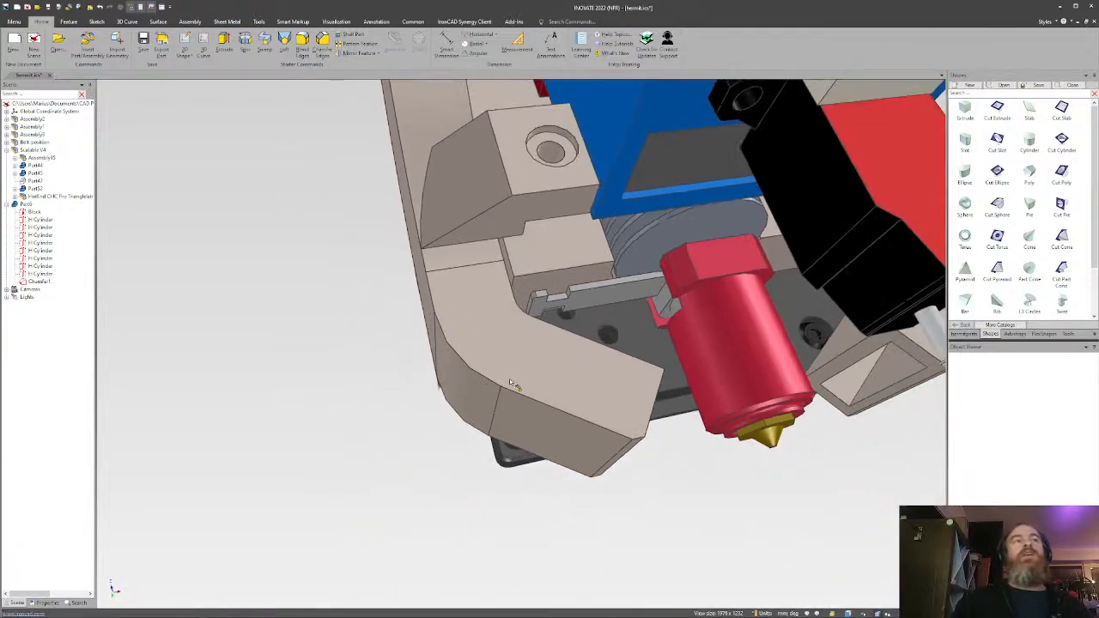
pyautogui.scroll(-5, 516, 356)
pyautogui.moveTo(516, 354); pyautogui.dragTo(451, 335, button='middle')
pyautogui.scroll(4, 496, 359)
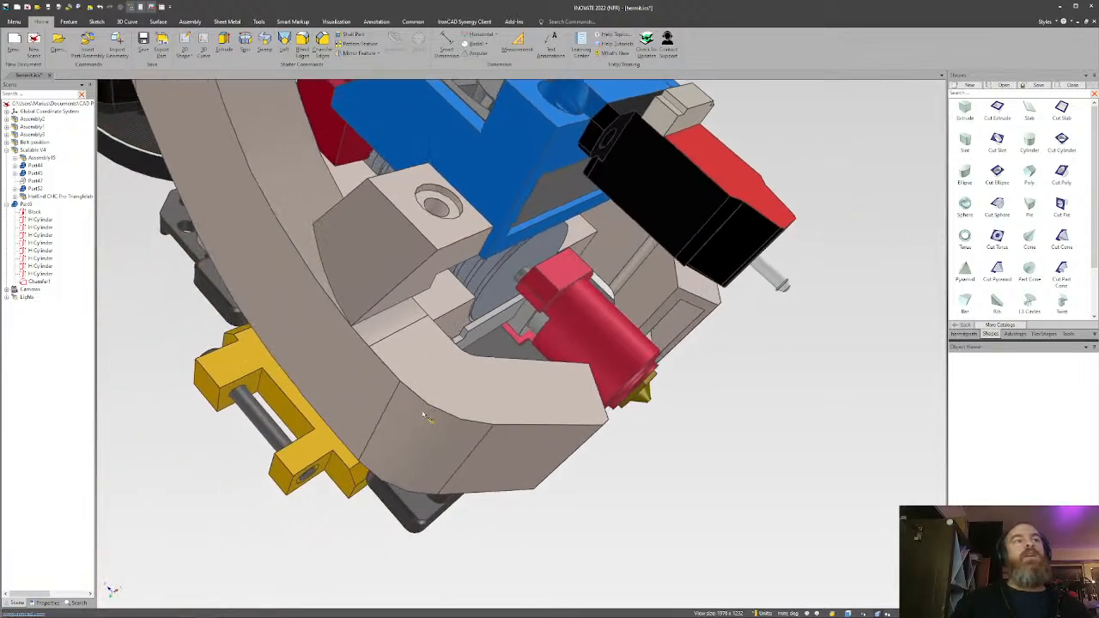
pyautogui.moveTo(421, 422); pyautogui.dragTo(530, 382, button='middle')
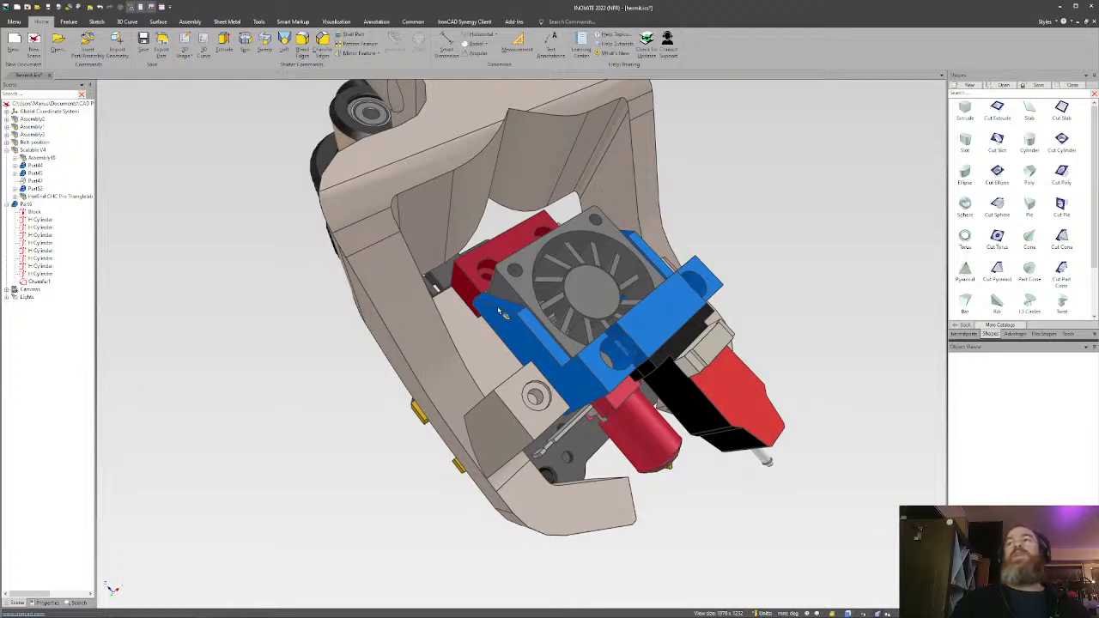
pyautogui.moveTo(495, 333); pyautogui.dragTo(667, 359, button='middle')
pyautogui.scroll(-3, 666, 359)
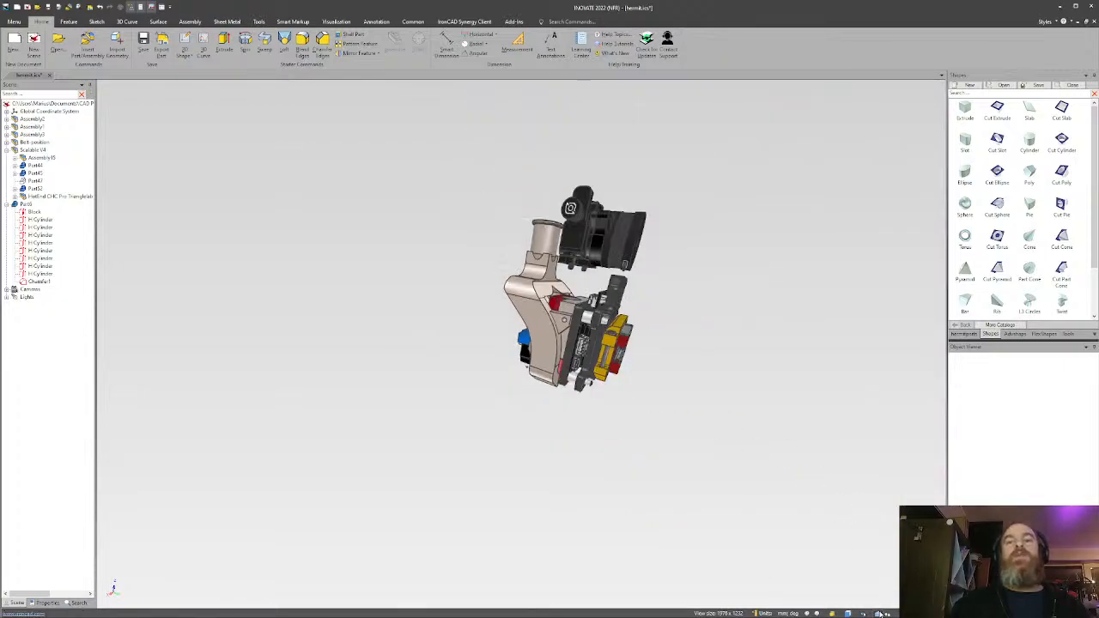
# Examine the whole printhead from the side and front, checking the housing and hotend against the carriage plate.
pyautogui.scroll(10, 651, 377)
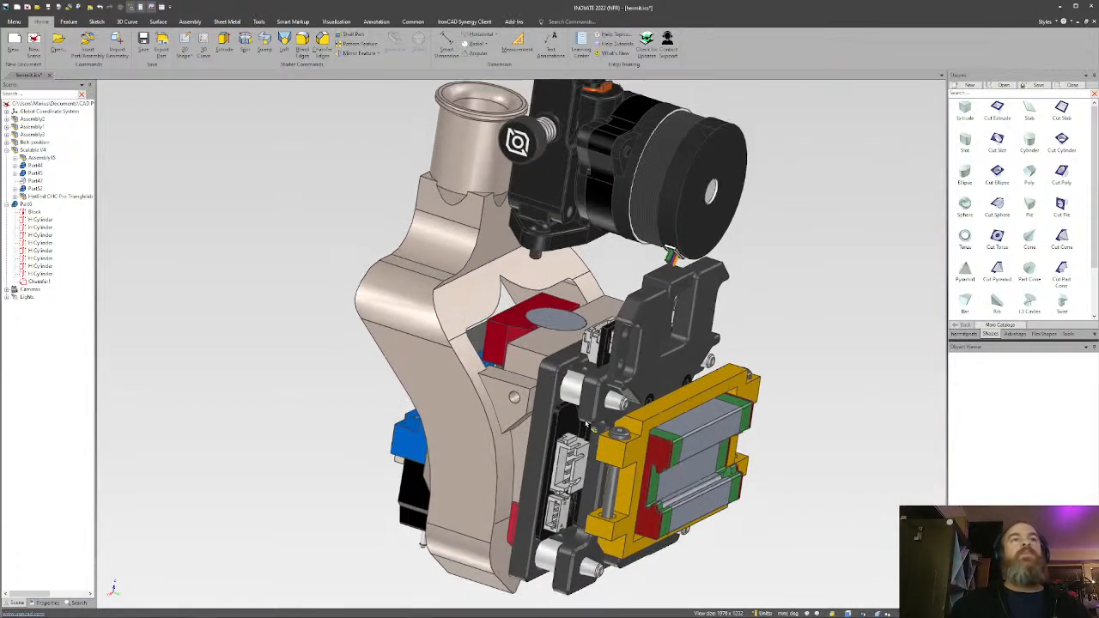
pyautogui.moveTo(633, 409); pyautogui.dragTo(652, 397, button='middle')
pyautogui.keyDown('shift'); pyautogui.moveTo(592, 430); pyautogui.dragTo(622, 369, button='middle'); pyautogui.keyUp('shift')
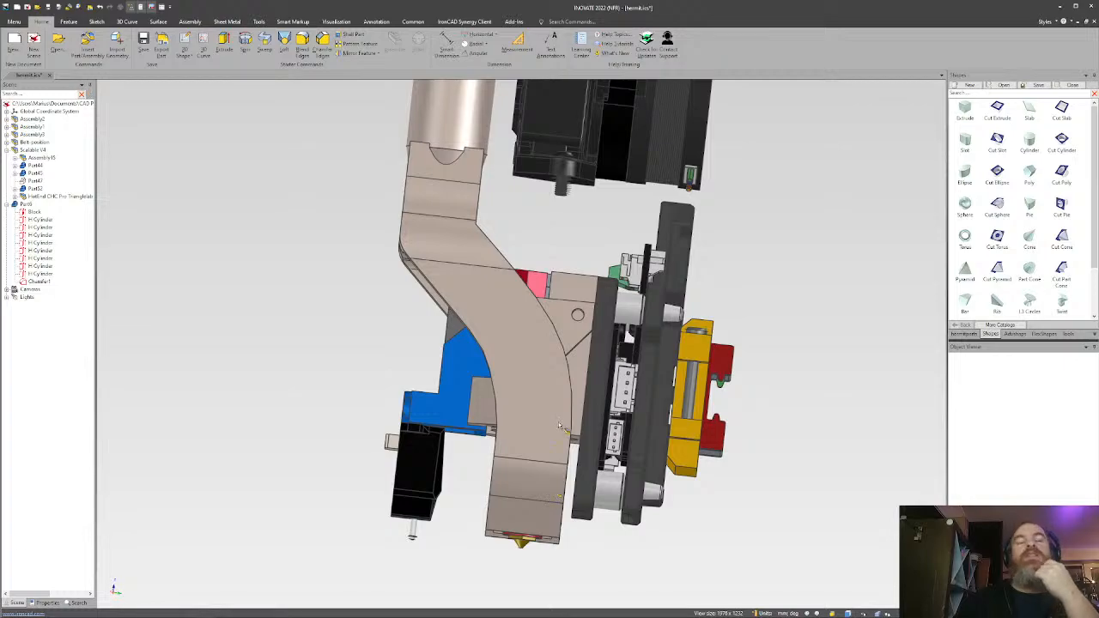
pyautogui.moveTo(552, 403); pyautogui.dragTo(588, 410, button='middle')
pyautogui.scroll(-1, 543, 410)
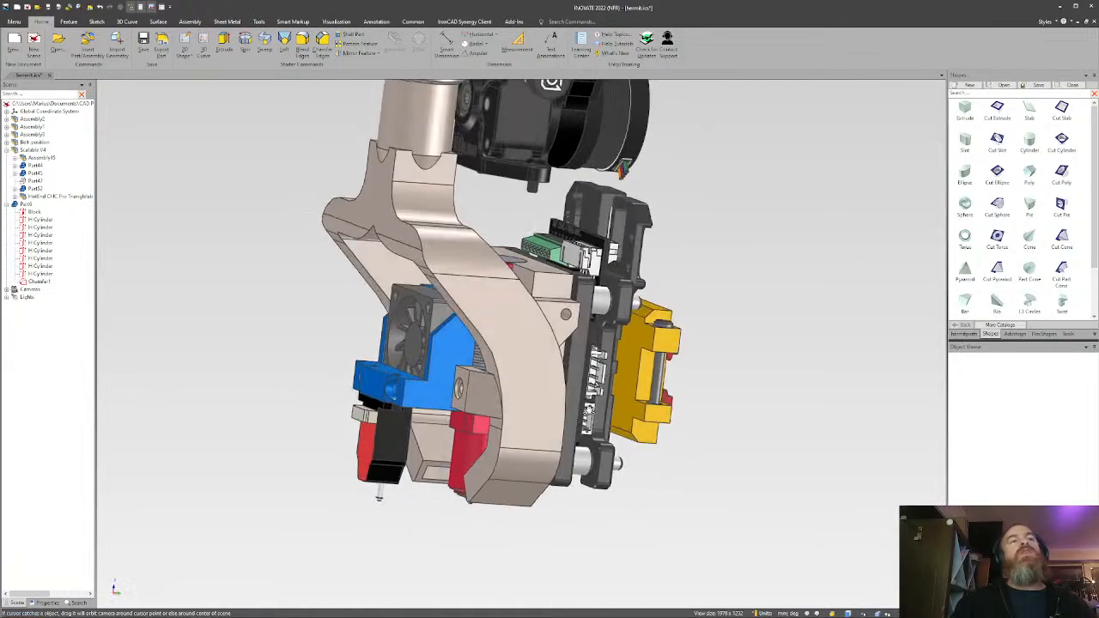
pyautogui.moveTo(552, 83); pyautogui.dragTo(506, 335, button='middle')
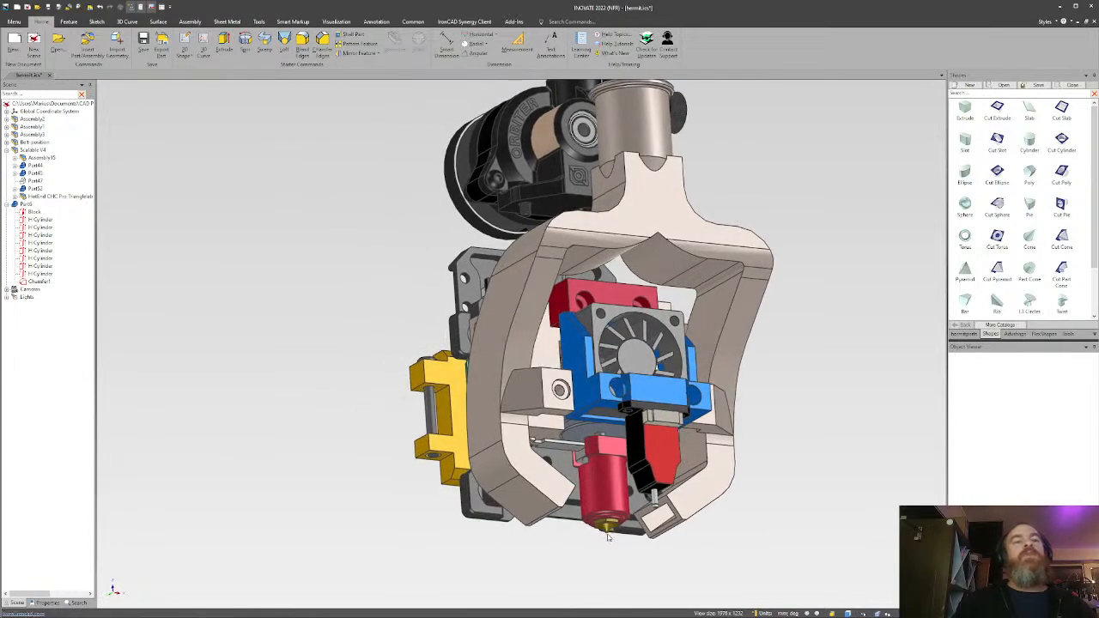
pyautogui.moveTo(605, 530); pyautogui.dragTo(129, 410, button='middle')
pyautogui.moveTo(572, 443); pyautogui.dragTo(481, 403, button='middle')
pyautogui.scroll(3, 577, 440)
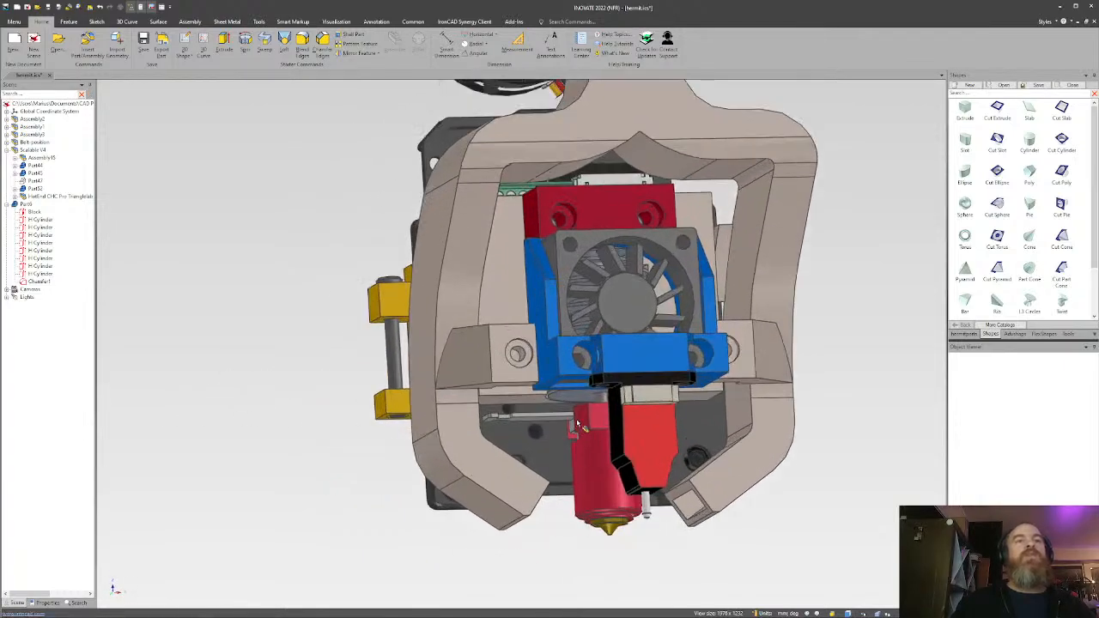
pyautogui.moveTo(577, 424); pyautogui.dragTo(611, 361, button='middle')
pyautogui.scroll(-1, 612, 360)
# Hide the Scalable V4 assembly so the mounting block and carriage plate are exposed.
pyautogui.click(612, 361)
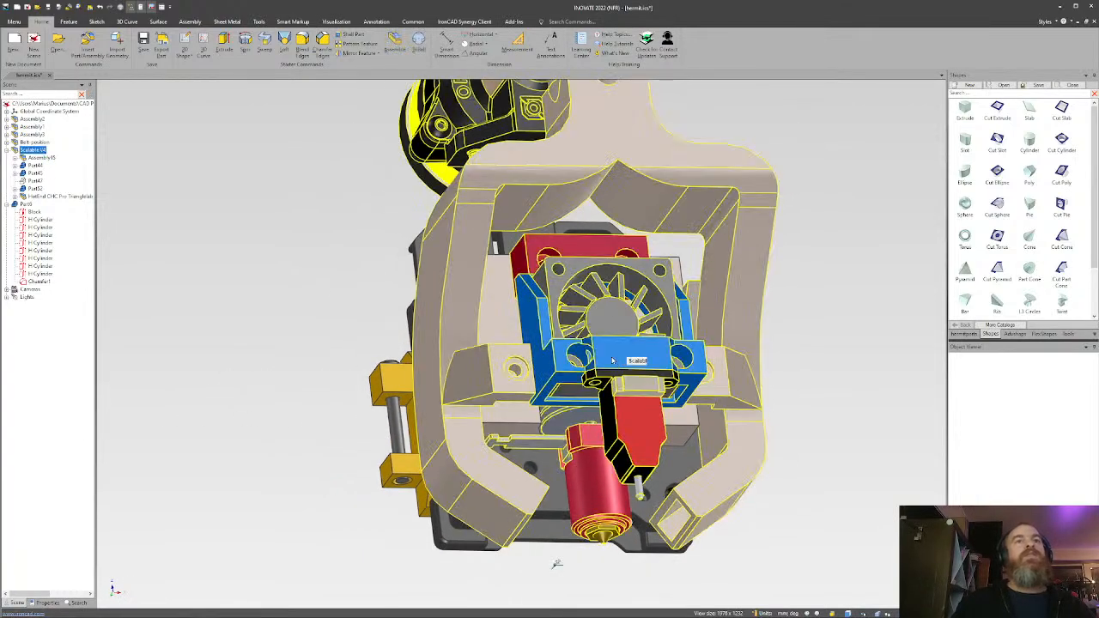
pyautogui.click(612, 361)
pyautogui.click(902, 362)
pyautogui.click(657, 362)
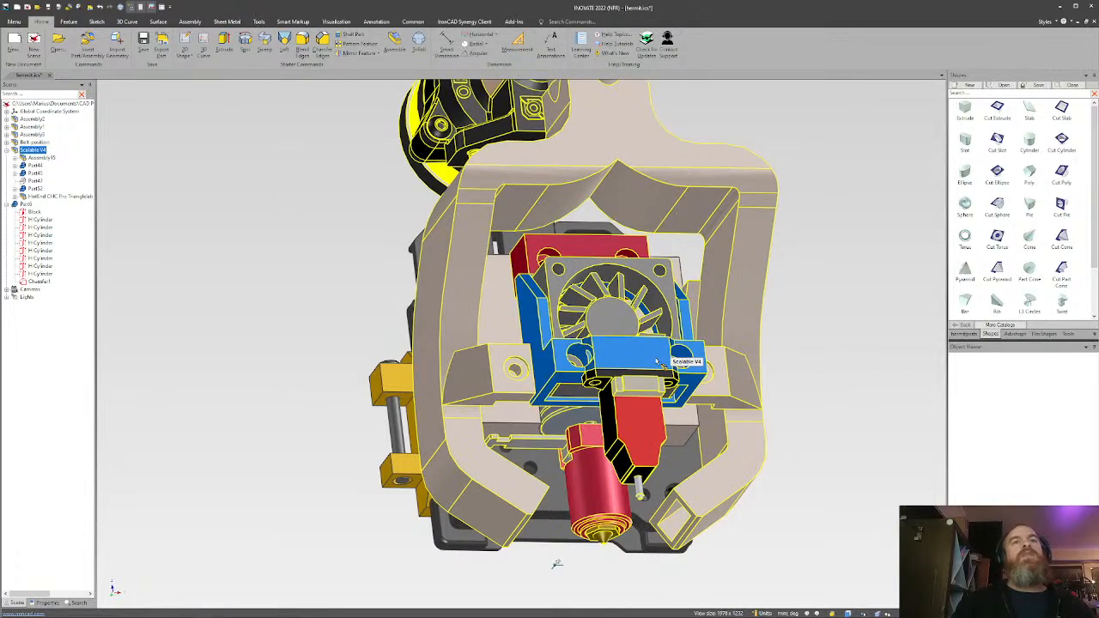
pyautogui.press('h')
# Add a block to Part6 at the mounting block's lower end, about 39.2 mm wide and 25.4 mm high.
pyautogui.scroll(4, 591, 449)
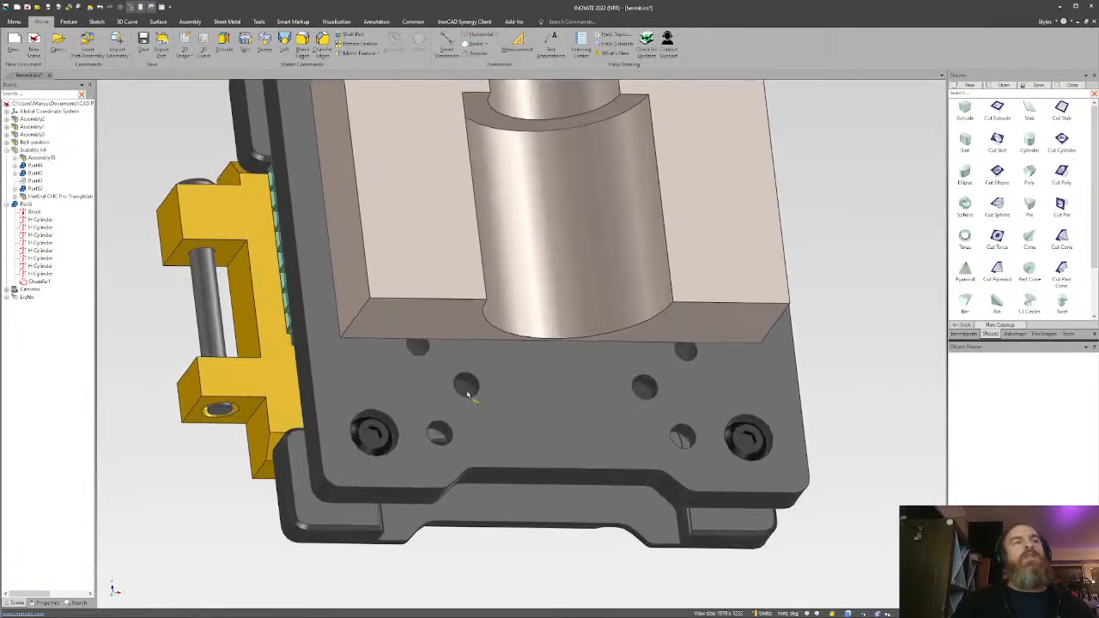
pyautogui.moveTo(472, 390); pyautogui.dragTo(471, 371, button='middle')
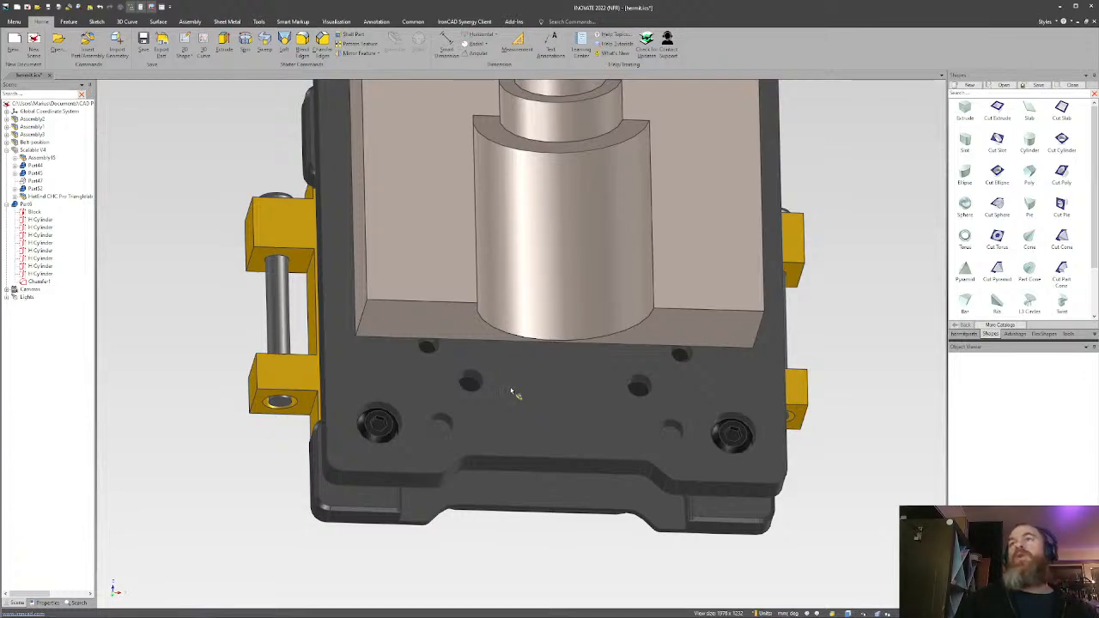
pyautogui.moveTo(554, 400); pyautogui.dragTo(567, 356, button='middle')
pyautogui.scroll(2, 562, 400)
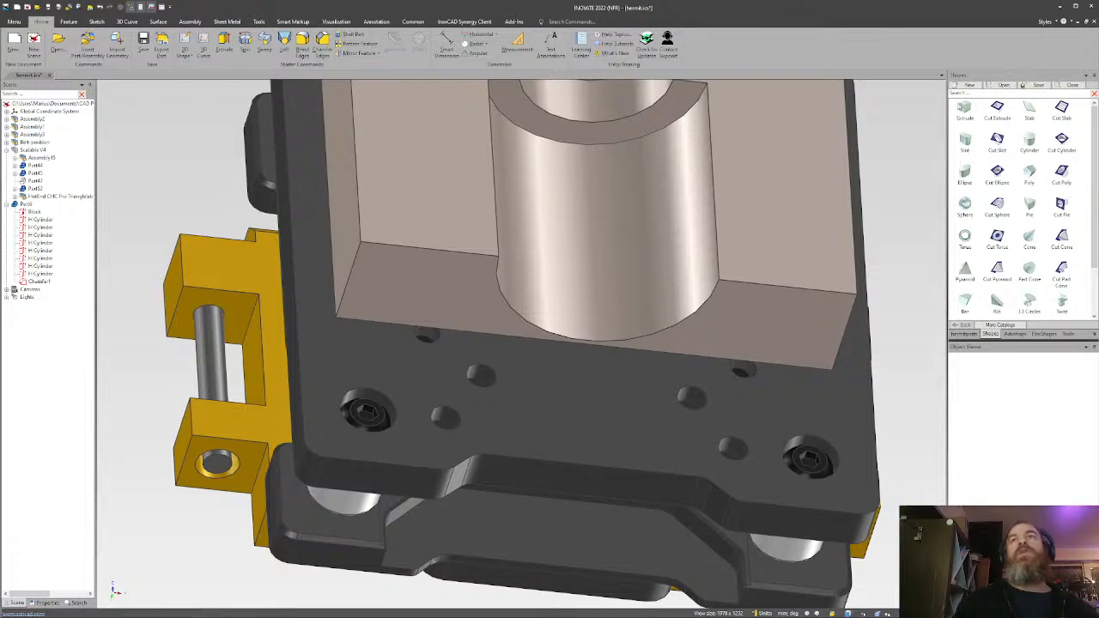
pyautogui.moveTo(963, 106); pyautogui.dragTo(454, 249)
pyautogui.click(530, 354)
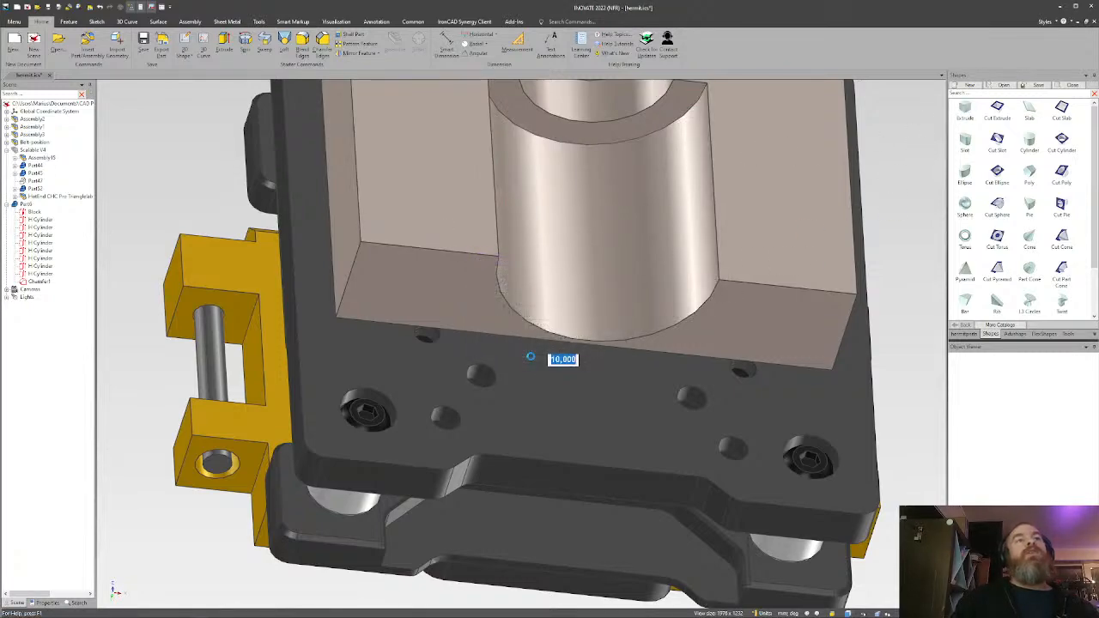
pyautogui.moveTo(439, 226); pyautogui.dragTo(503, 454)
pyautogui.keyDown('shift'); pyautogui.moveTo(496, 262); pyautogui.dragTo(754, 426); pyautogui.keyUp('shift')
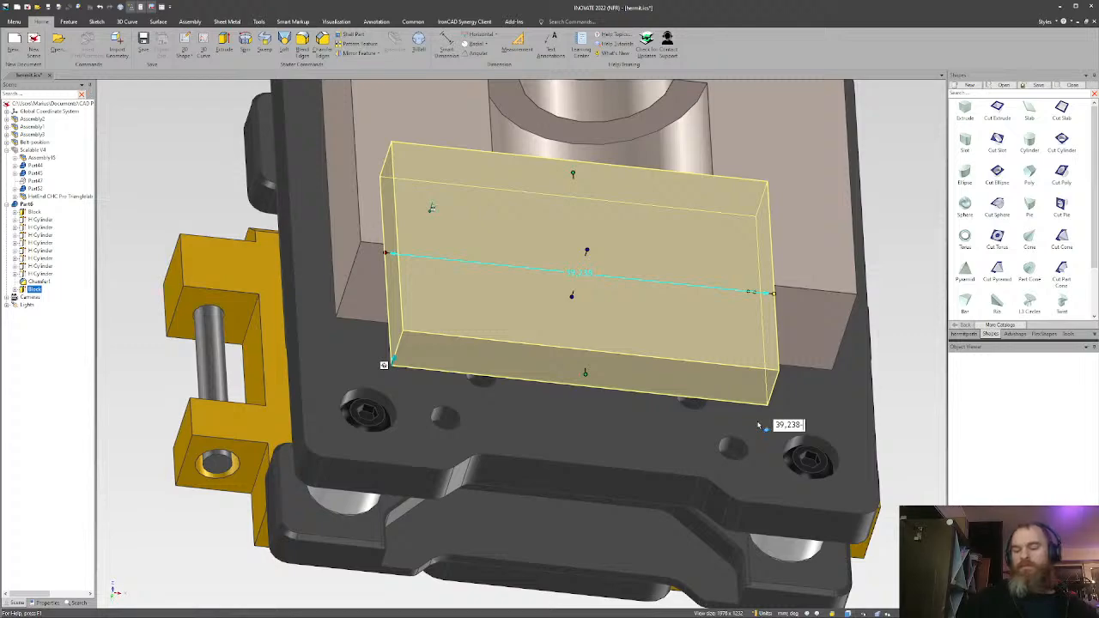
# Extend the new block's side near the plate's lower right hole by 3 mm.
pyautogui.press('Tab')
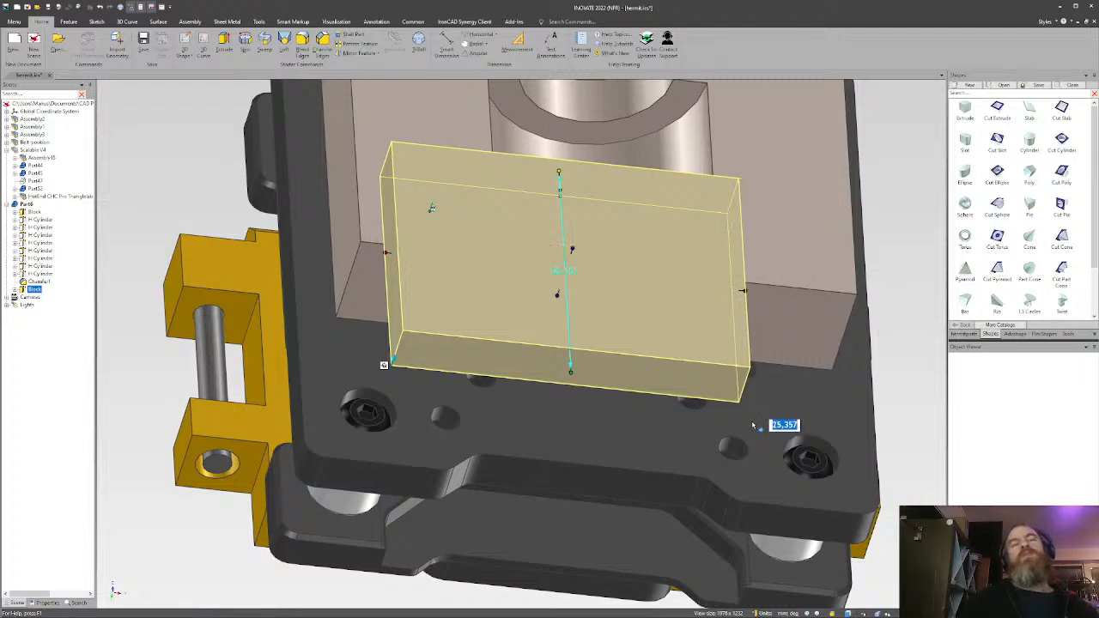
pyautogui.hotkey('ctrl', 'z')
pyautogui.click(771, 328)
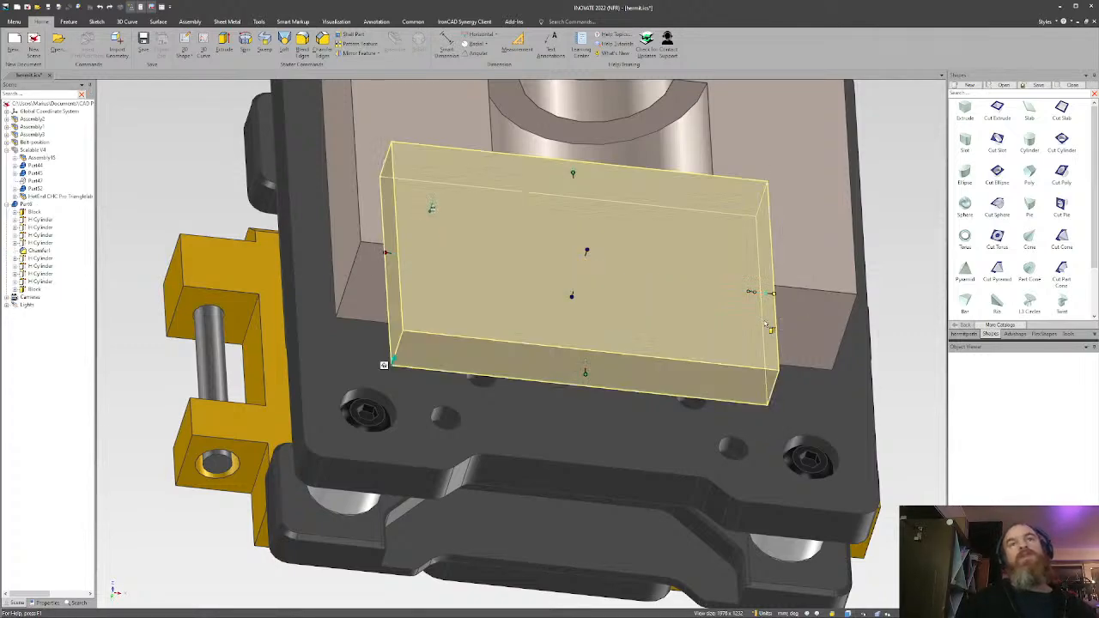
pyautogui.click(775, 302)
pyautogui.click(762, 313)
pyautogui.click(765, 313)
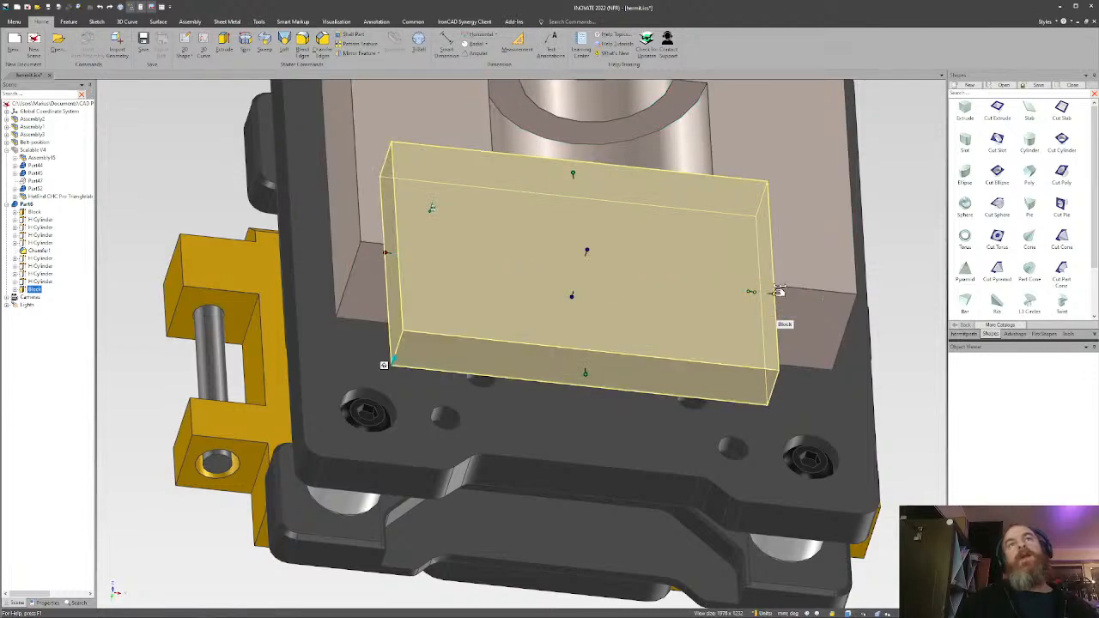
pyautogui.moveTo(777, 292); pyautogui.dragTo(771, 292)
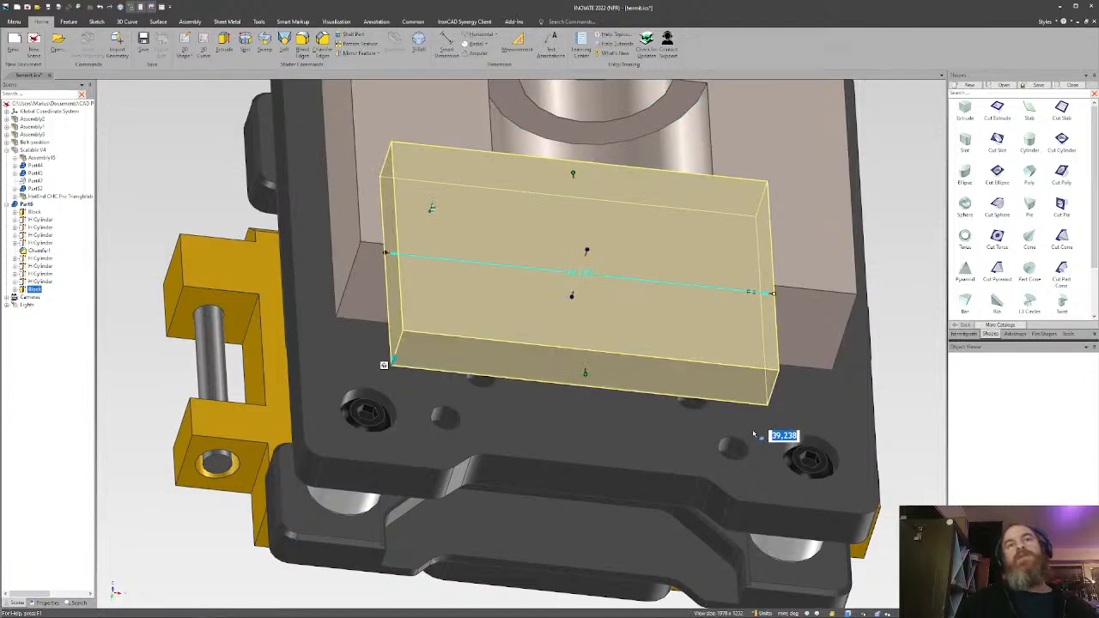
pyautogui.write('3')
pyautogui.press('Tab')
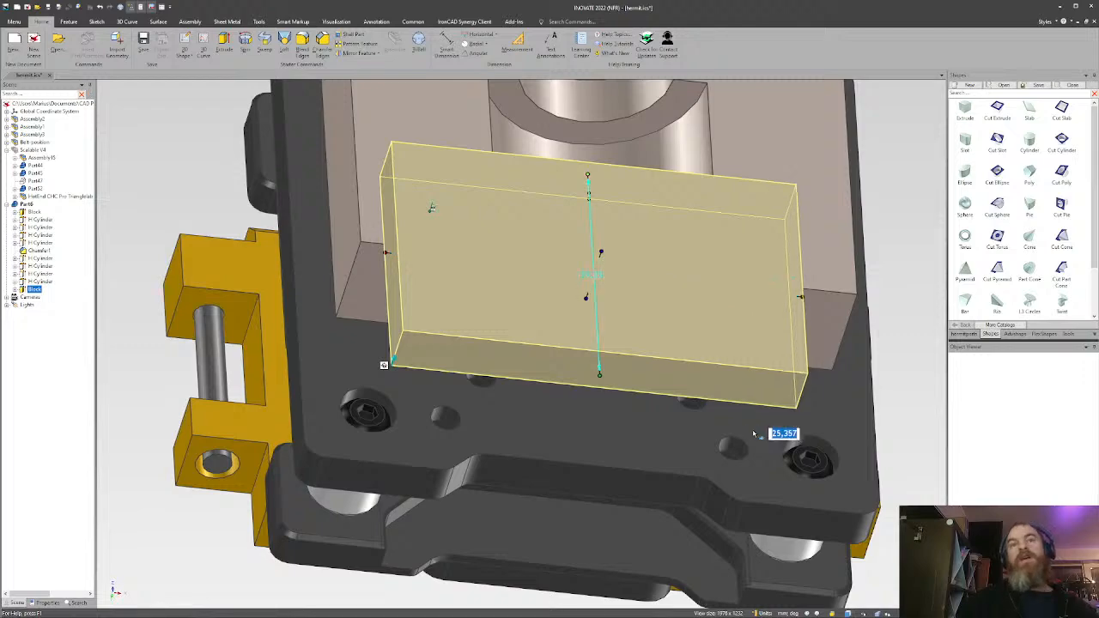
# Align the new block's opposite side with the plate's lower left hole plus 3 mm, making it 37.538 mm wide.
pyautogui.moveTo(389, 258); pyautogui.dragTo(439, 464)
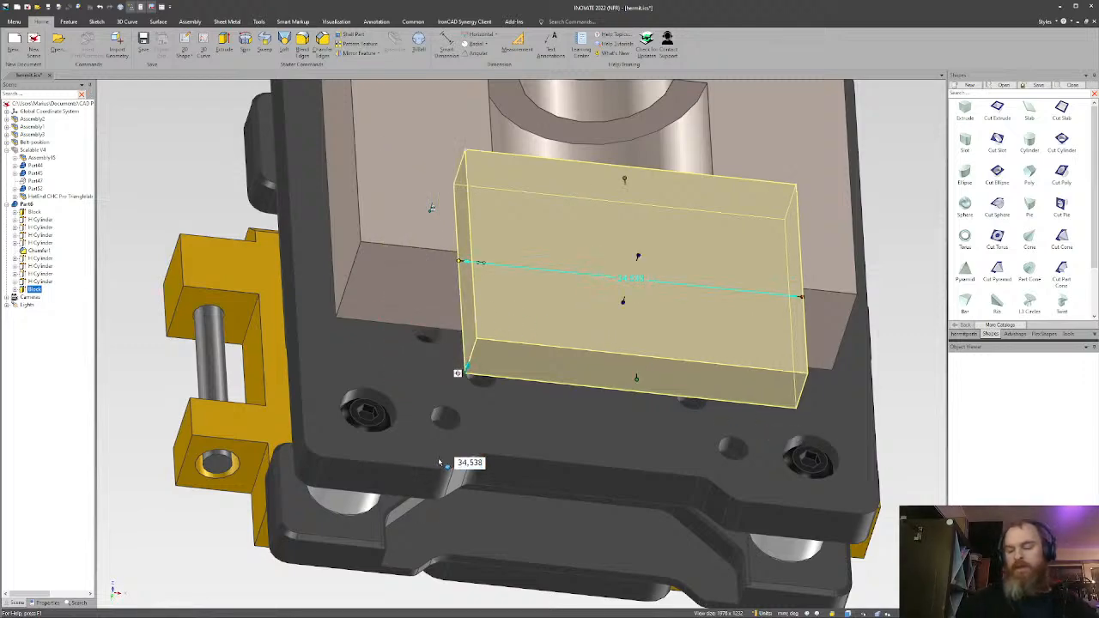
pyautogui.write('+3')
pyautogui.press('Return')
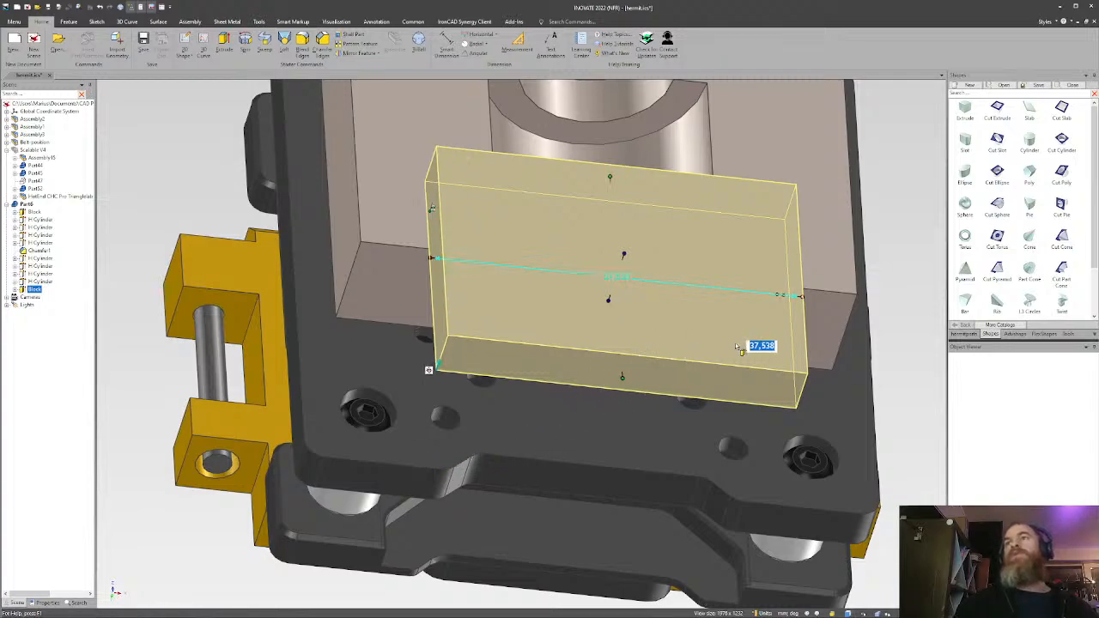
pyautogui.click(897, 370)
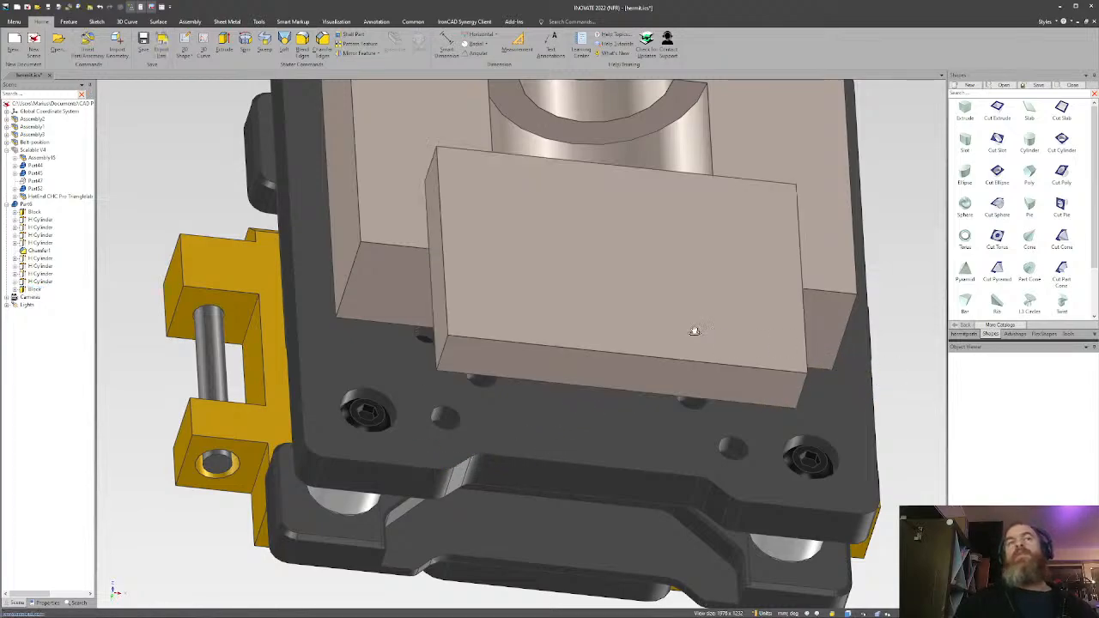
# Extend the new block's rear face to the carriage plate and reduce its thickness to about 3.2 mm.
pyautogui.moveTo(694, 329); pyautogui.dragTo(623, 311, button='middle')
pyautogui.scroll(-2, 619, 303)
pyautogui.scroll(-1, 619, 303)
pyautogui.click(581, 318)
pyautogui.click(571, 321)
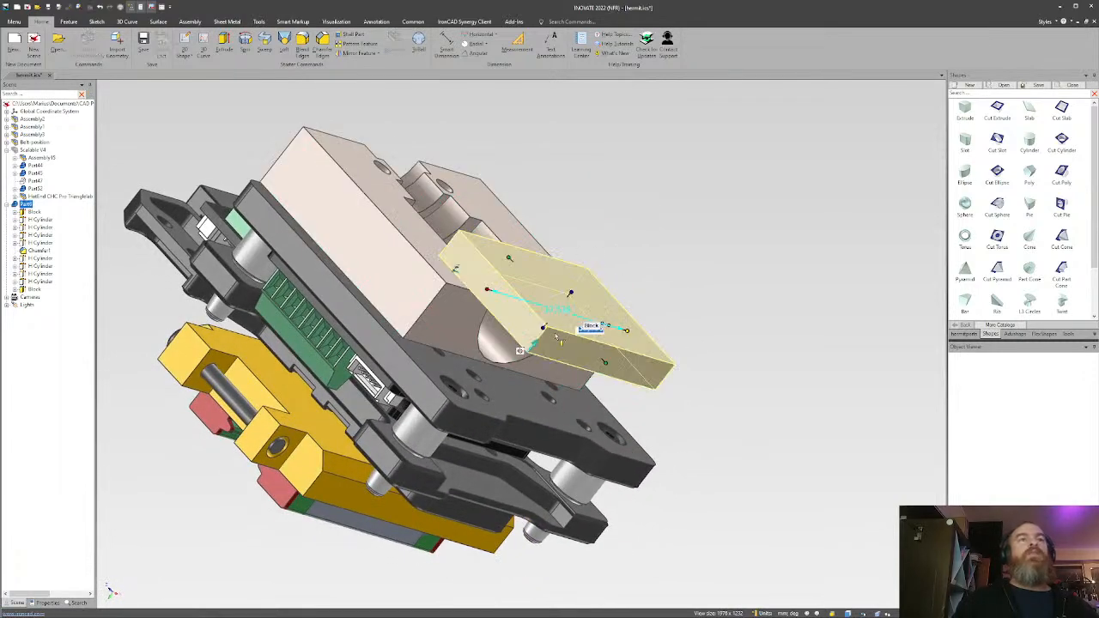
pyautogui.moveTo(547, 327); pyautogui.dragTo(513, 402)
pyautogui.moveTo(573, 291); pyautogui.dragTo(455, 311)
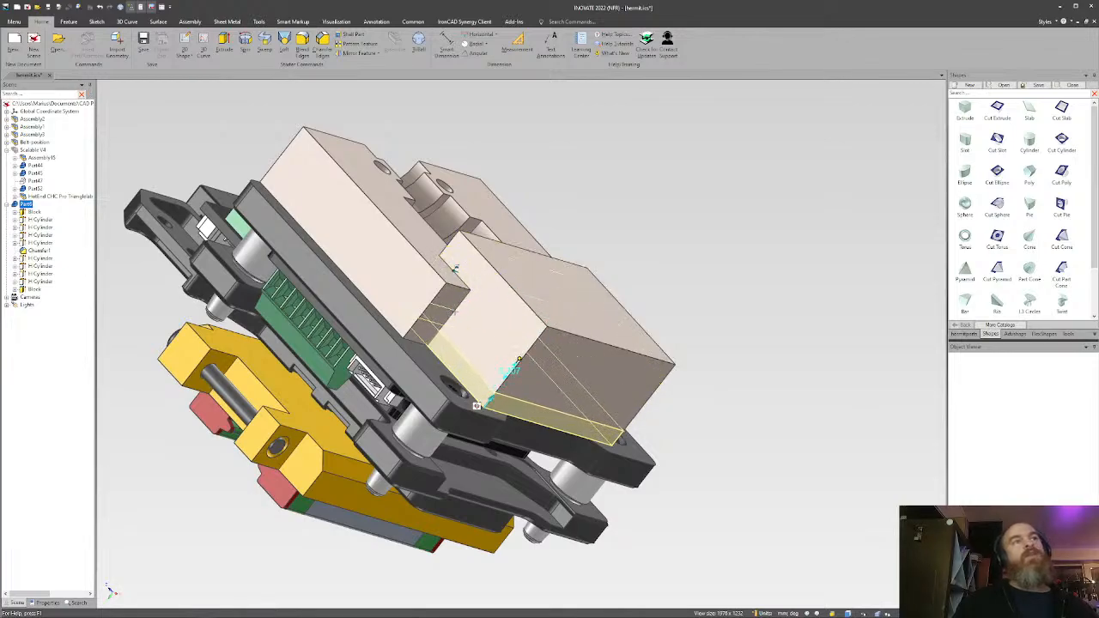
# Extend both sides of the thin block flush with the mounting block's sides, making it 51.8 mm wide.
pyautogui.moveTo(480, 359); pyautogui.dragTo(413, 395, button='middle')
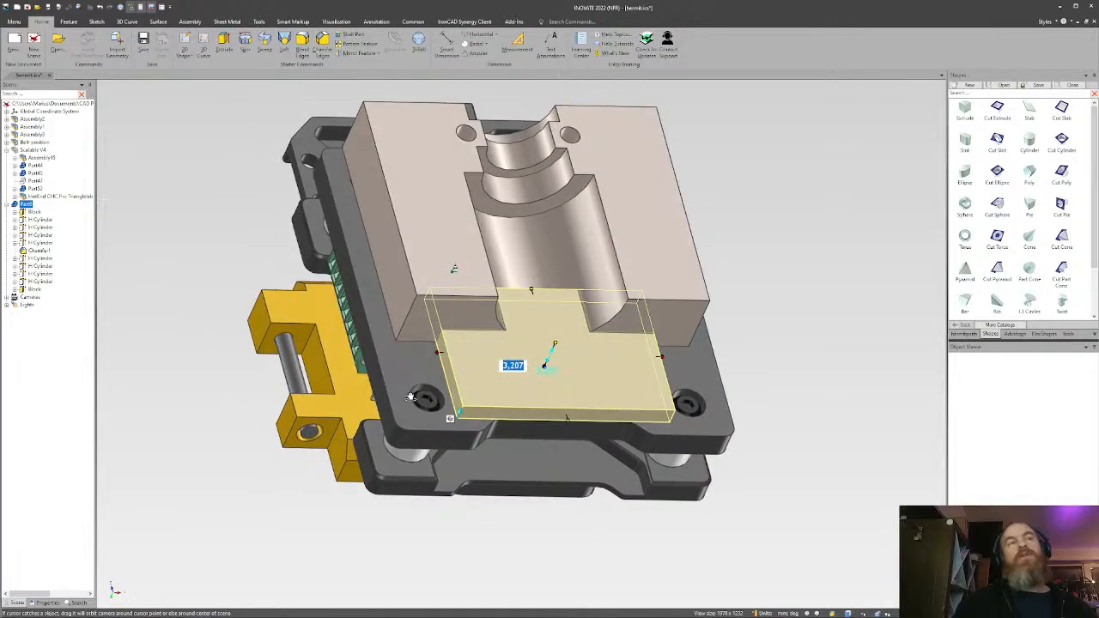
pyautogui.scroll(1, 544, 360)
pyautogui.moveTo(543, 363); pyautogui.dragTo(481, 361, button='middle')
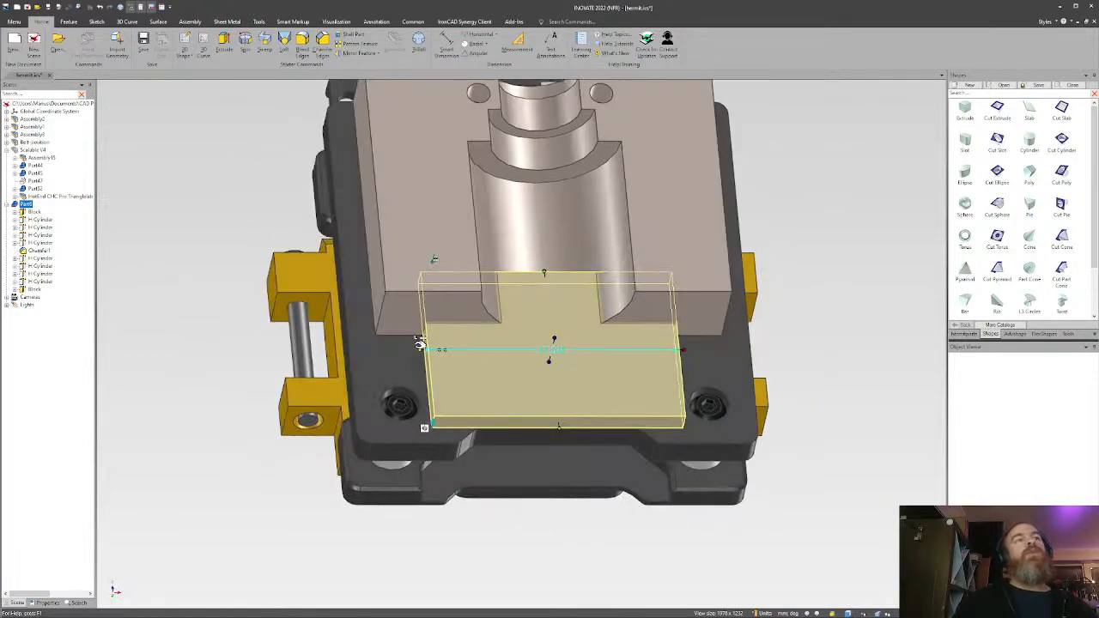
pyautogui.moveTo(419, 343); pyautogui.dragTo(404, 318)
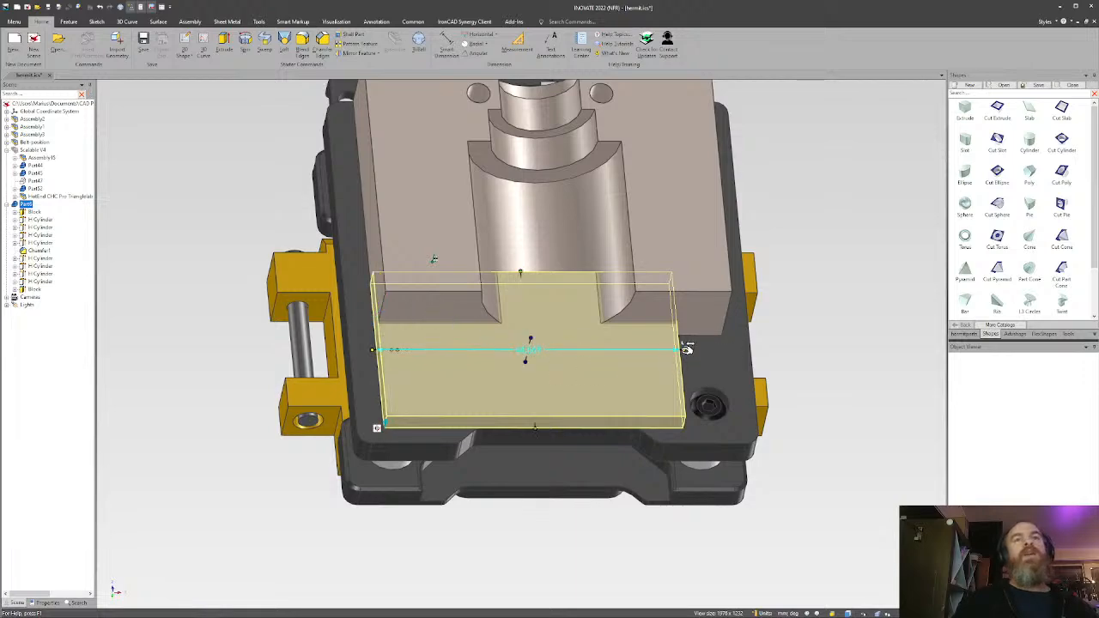
pyautogui.moveTo(687, 349); pyautogui.dragTo(723, 324)
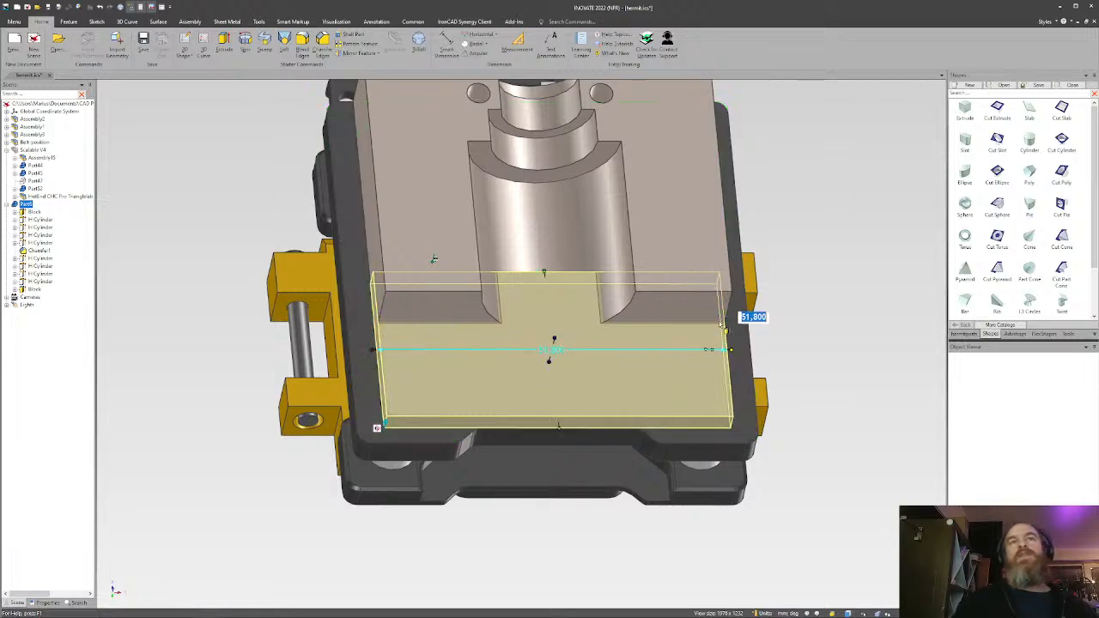
pyautogui.click(779, 355)
# Extend the large lower bore cylinder of the hotend recess down to the thin flange's bottom edge.
pyautogui.moveTo(603, 342); pyautogui.dragTo(652, 366, button='middle')
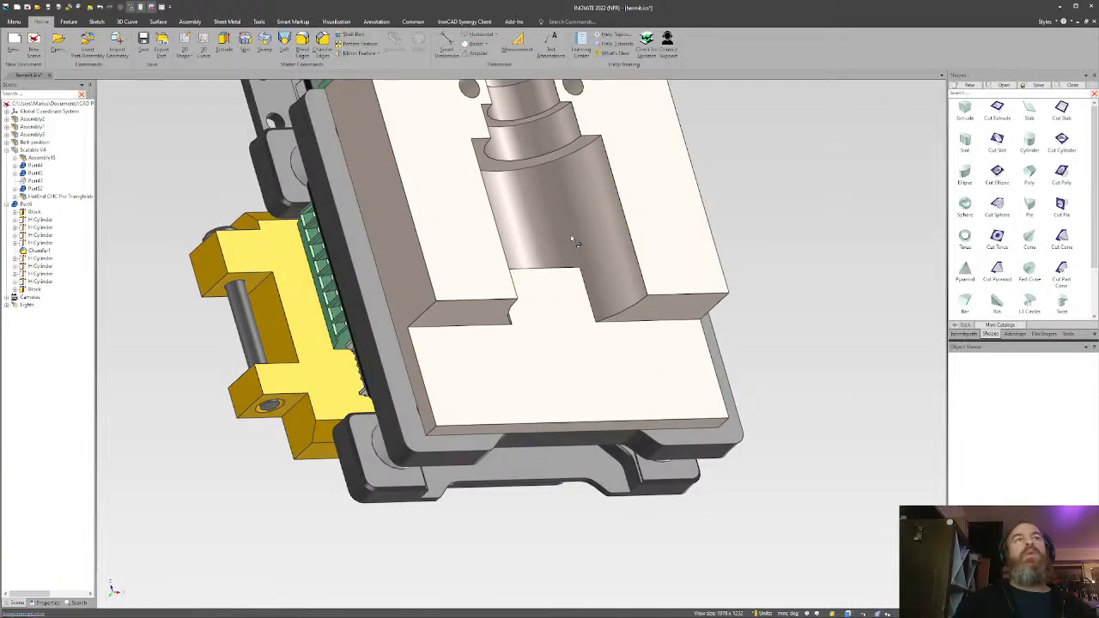
pyautogui.scroll(-2, 555, 236)
pyautogui.scroll(3, 556, 237)
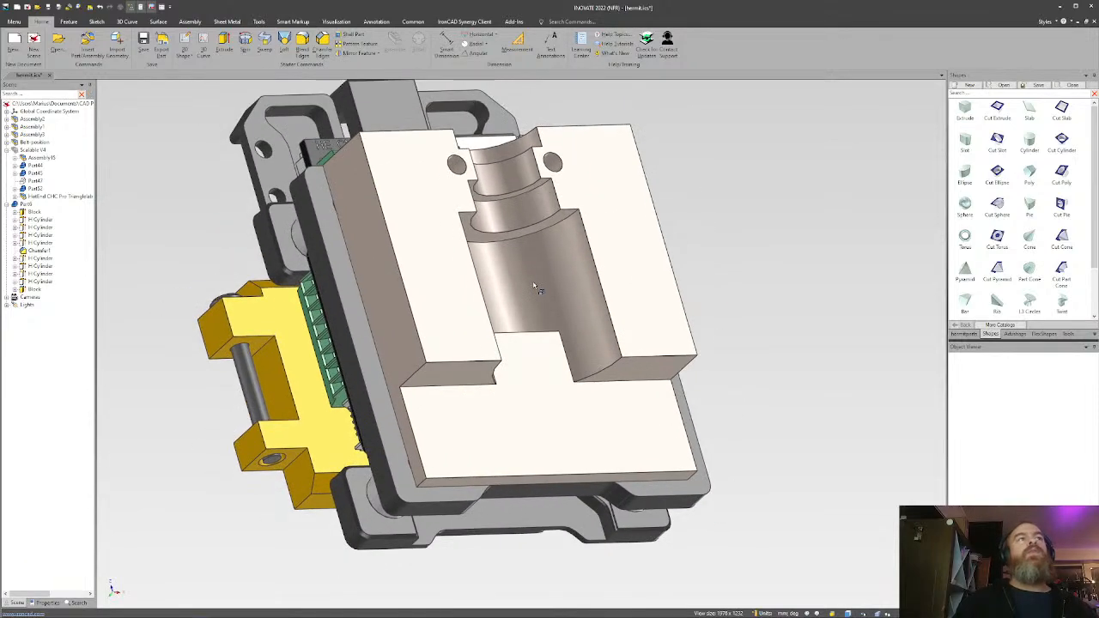
pyautogui.click(534, 286)
pyautogui.click(533, 286)
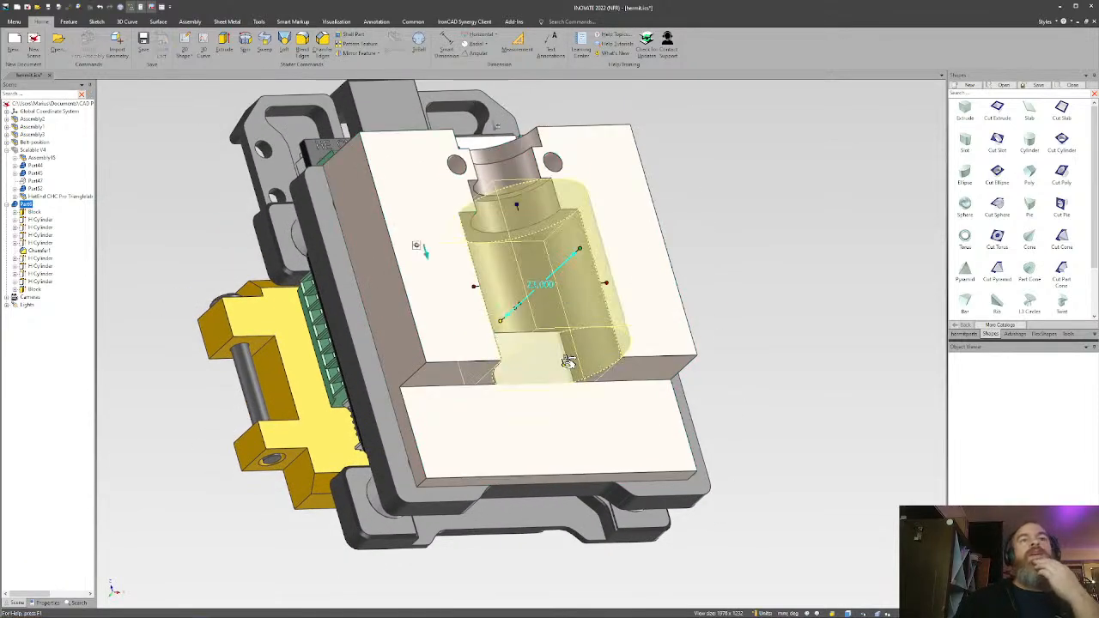
pyautogui.moveTo(569, 361); pyautogui.dragTo(722, 435)
pyautogui.click(721, 431)
pyautogui.moveTo(643, 415); pyautogui.dragTo(555, 420, button='middle')
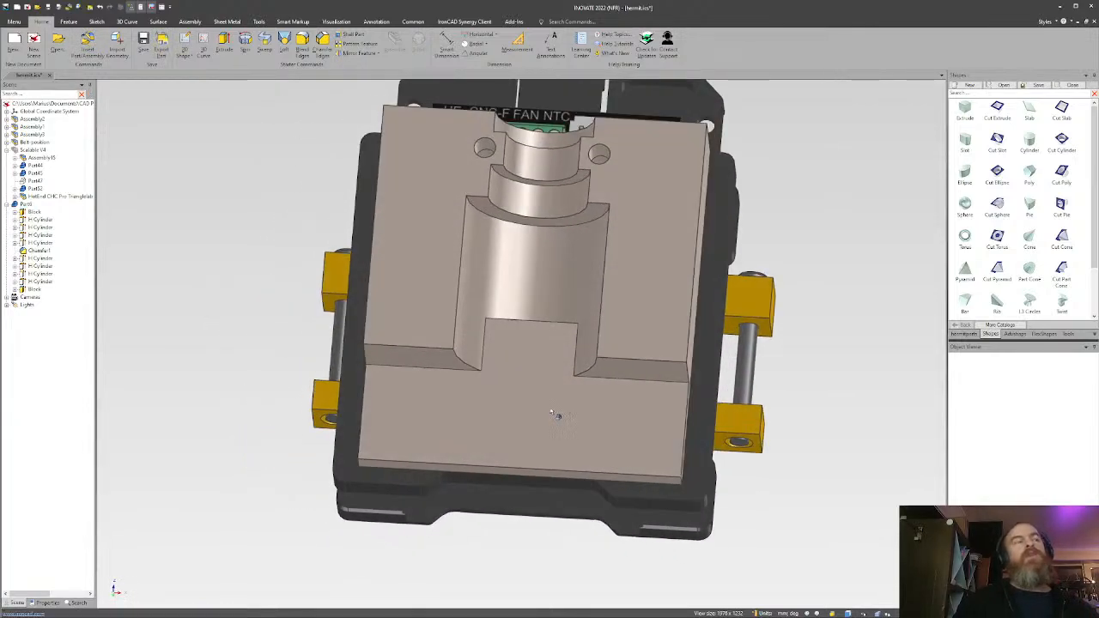
# Move the large bore cylinder after the thin flange block in Part6's history so it also cuts through the flange.
pyautogui.click(538, 401)
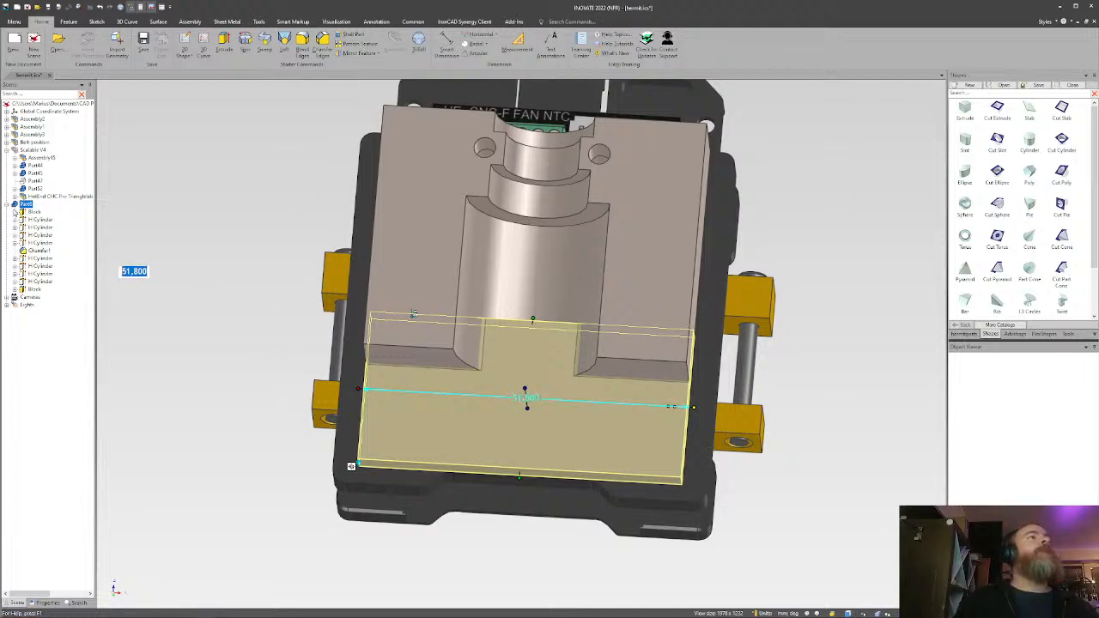
pyautogui.click(519, 291)
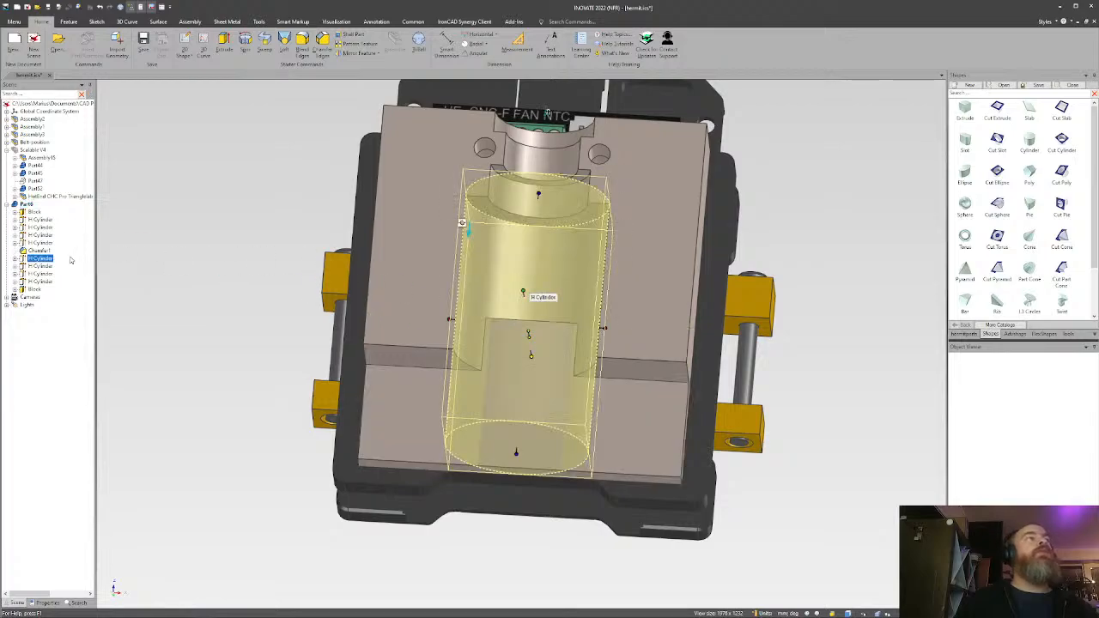
pyautogui.moveTo(34, 297); pyautogui.dragTo(35, 296)
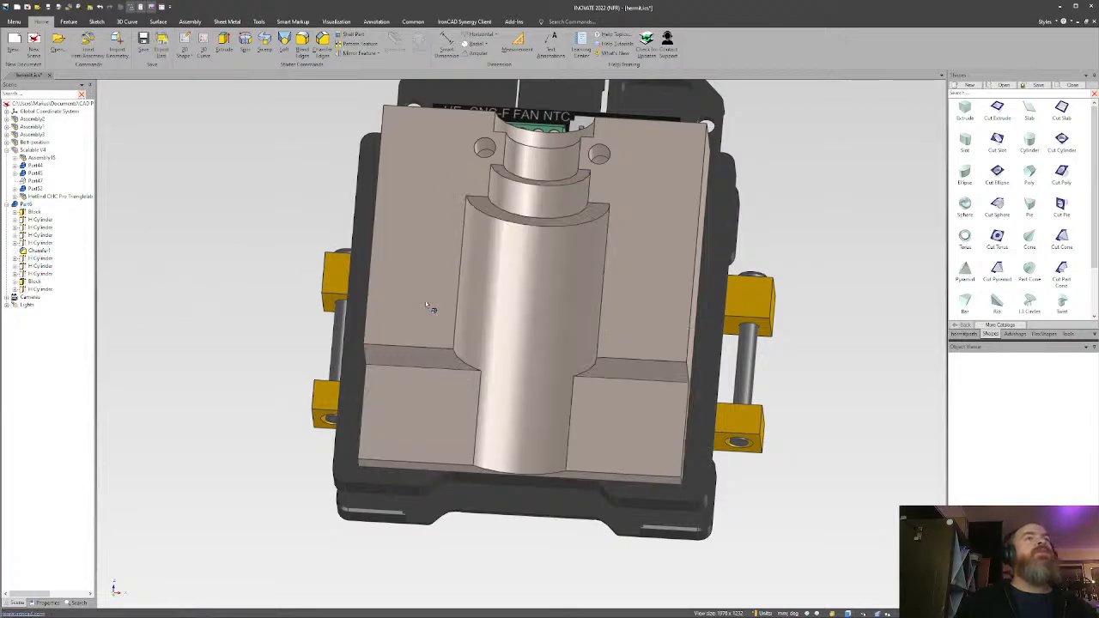
# Show the hidden hotend, fan and surrounding shroud parts again and check the fit from below.
pyautogui.moveTo(427, 307); pyautogui.dragTo(537, 364)
pyautogui.scroll(-2, 546, 340)
pyautogui.rightClick(539, 333)
pyautogui.press('Escape')
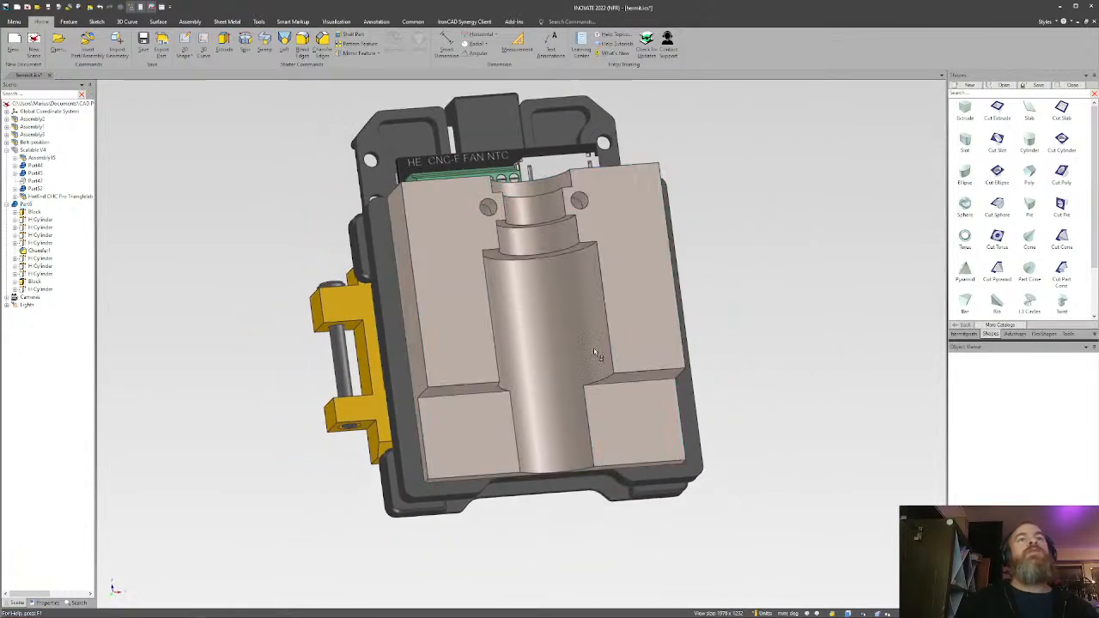
pyautogui.moveTo(599, 361); pyautogui.dragTo(556, 419, button='middle')
pyautogui.scroll(3, 580, 403)
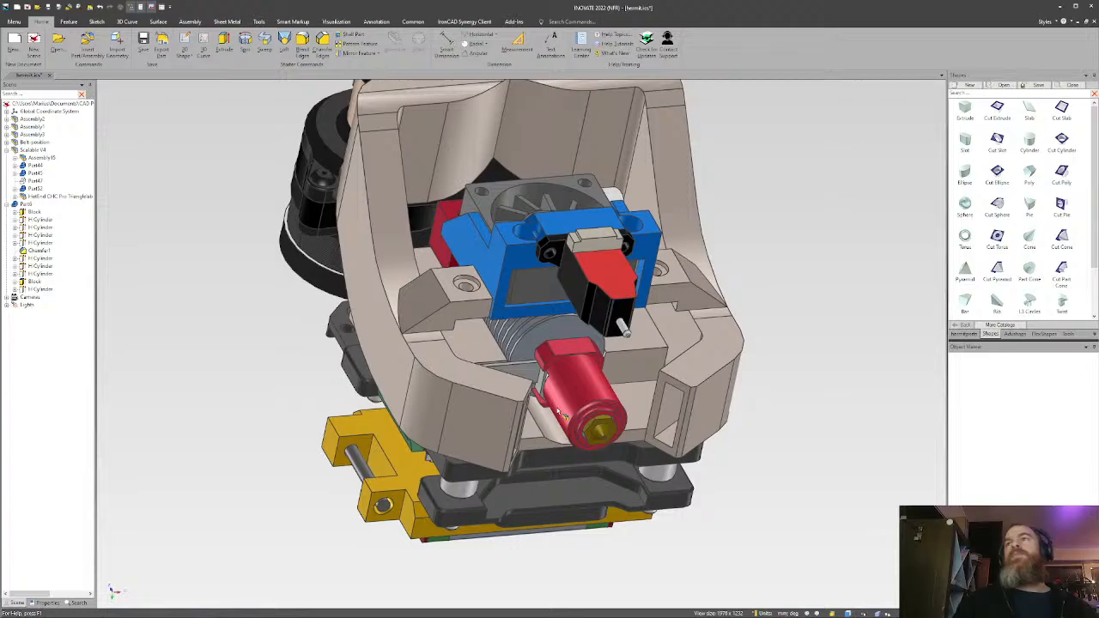
# Hide the parts in front of the mounting block, including the fan duct and hotend, to expose its bored face.
pyautogui.moveTo(455, 355)
pyautogui.mouseDown(button='middle')
pyautogui.moveTo(613, 339)
pyautogui.moveTo(564, 387)
pyautogui.moveTo(459, 373)
pyautogui.mouseUp(button='middle')
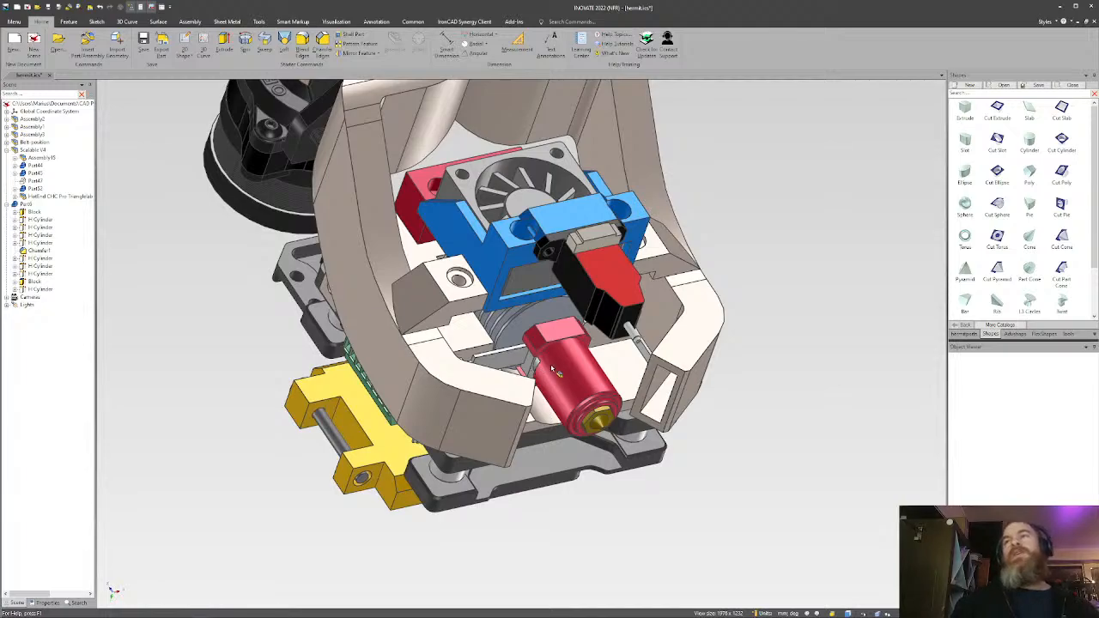
pyautogui.moveTo(573, 365); pyautogui.dragTo(516, 390, button='middle')
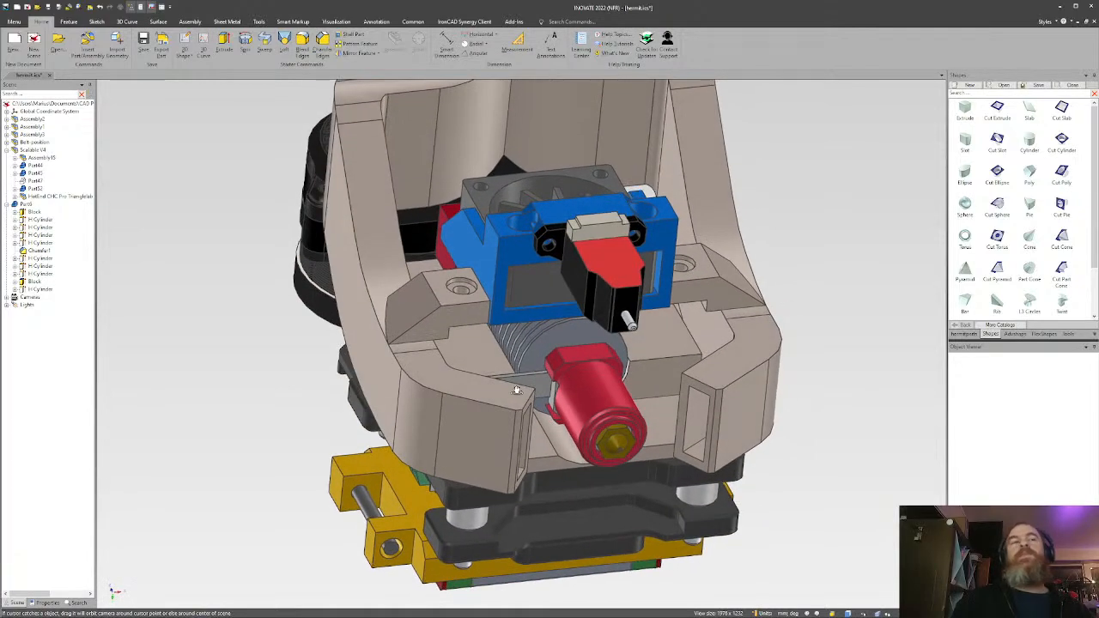
pyautogui.click(563, 346)
pyautogui.press('h')
pyautogui.moveTo(590, 417); pyautogui.dragTo(572, 444)
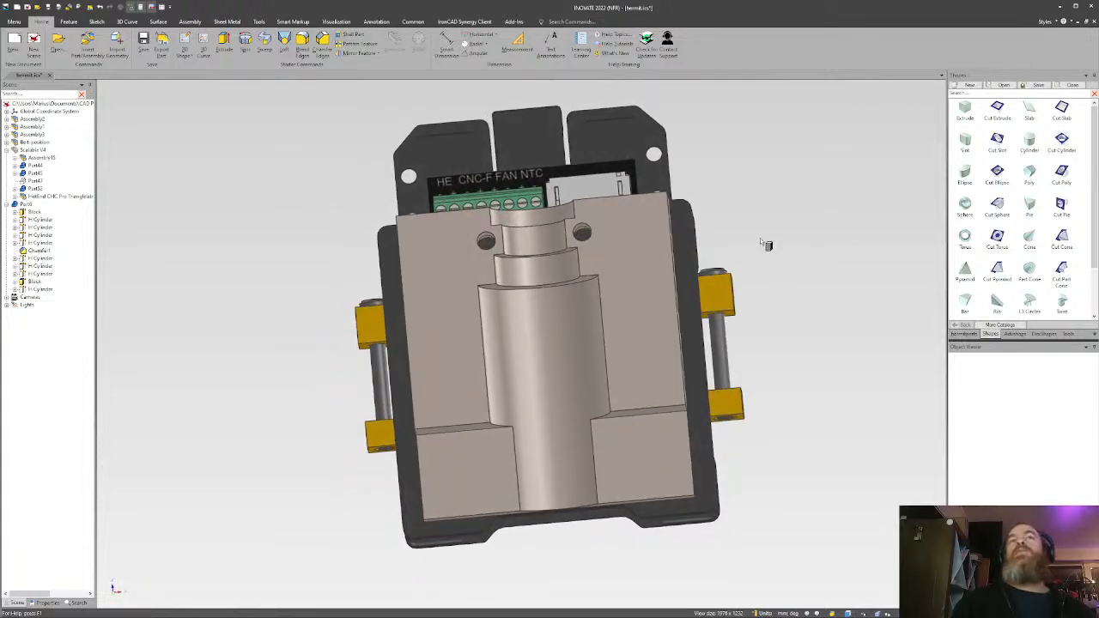
# Add a cylindrical cut to the block's face beside the large bore and set its depth to 12 mm.
pyautogui.moveTo(764, 243); pyautogui.dragTo(640, 297)
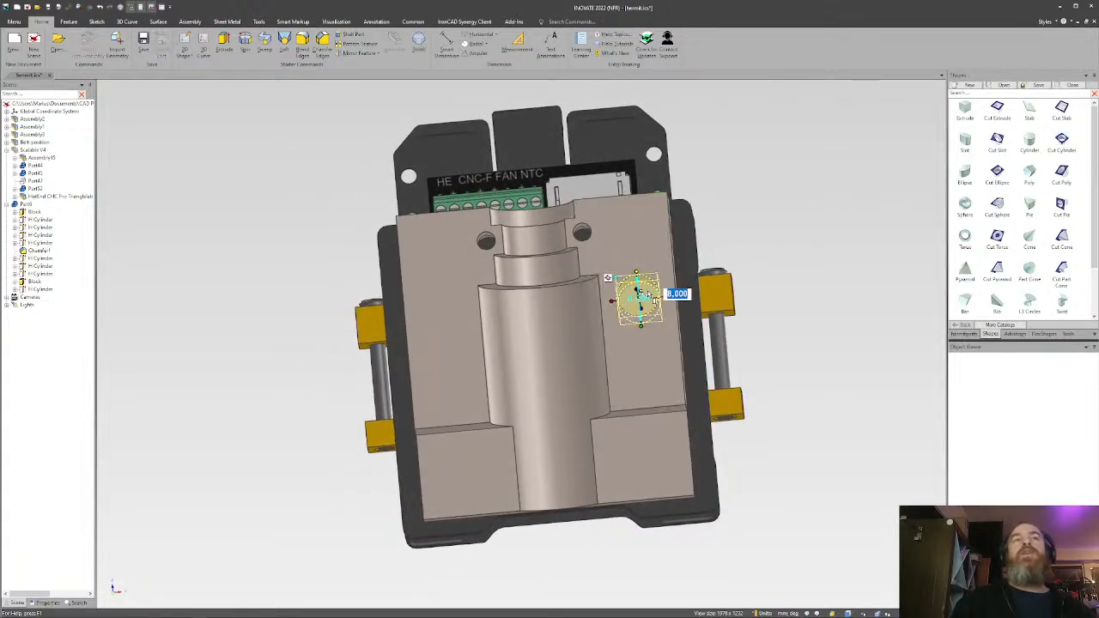
pyautogui.moveTo(640, 296); pyautogui.dragTo(640, 302, button='middle')
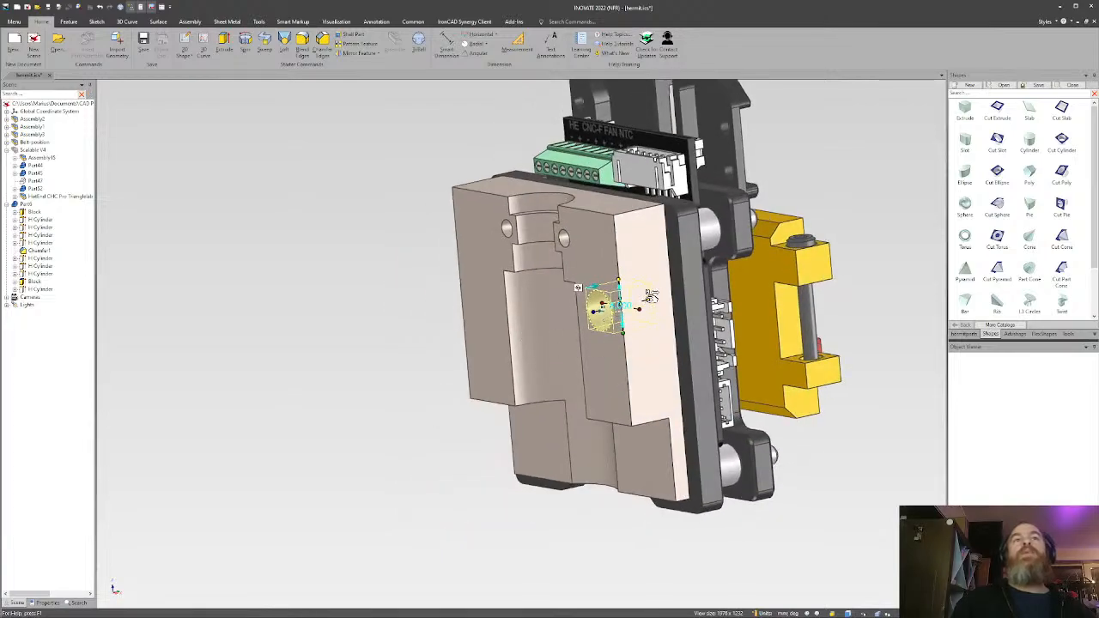
pyautogui.moveTo(651, 296); pyautogui.dragTo(681, 294)
pyautogui.moveTo(650, 278); pyautogui.dragTo(732, 261, button='middle')
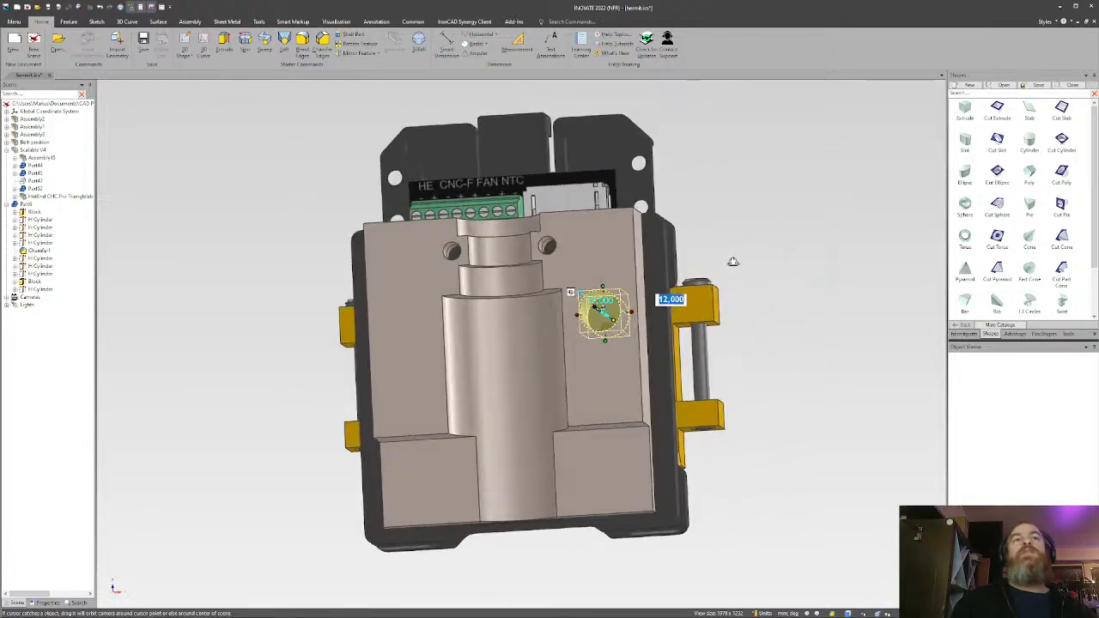
pyautogui.scroll(5, 639, 291)
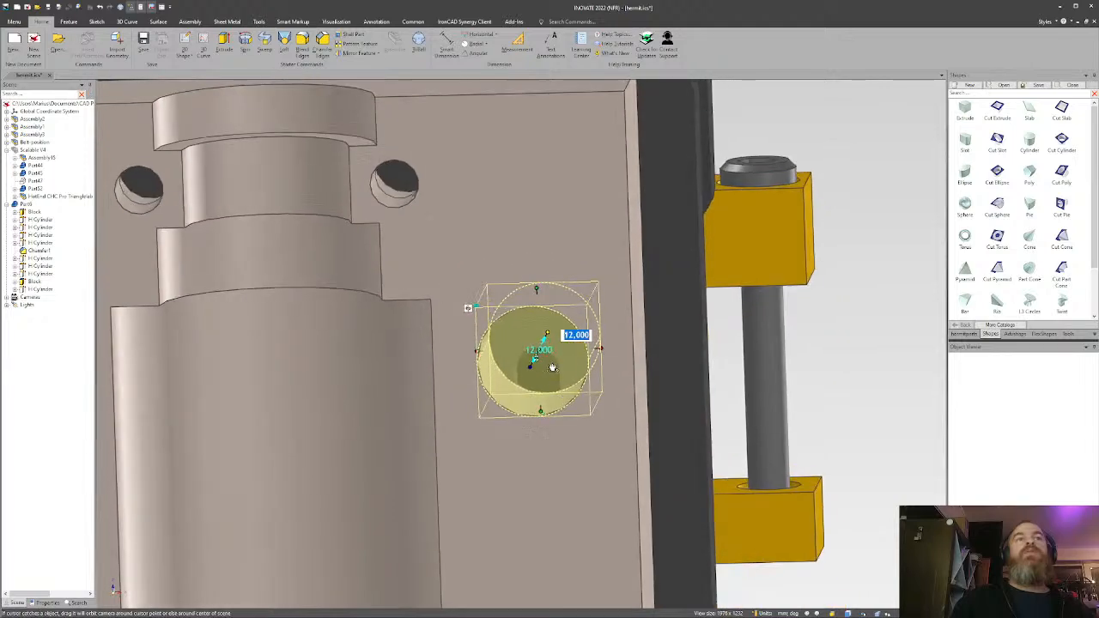
pyautogui.scroll(-8, 552, 367)
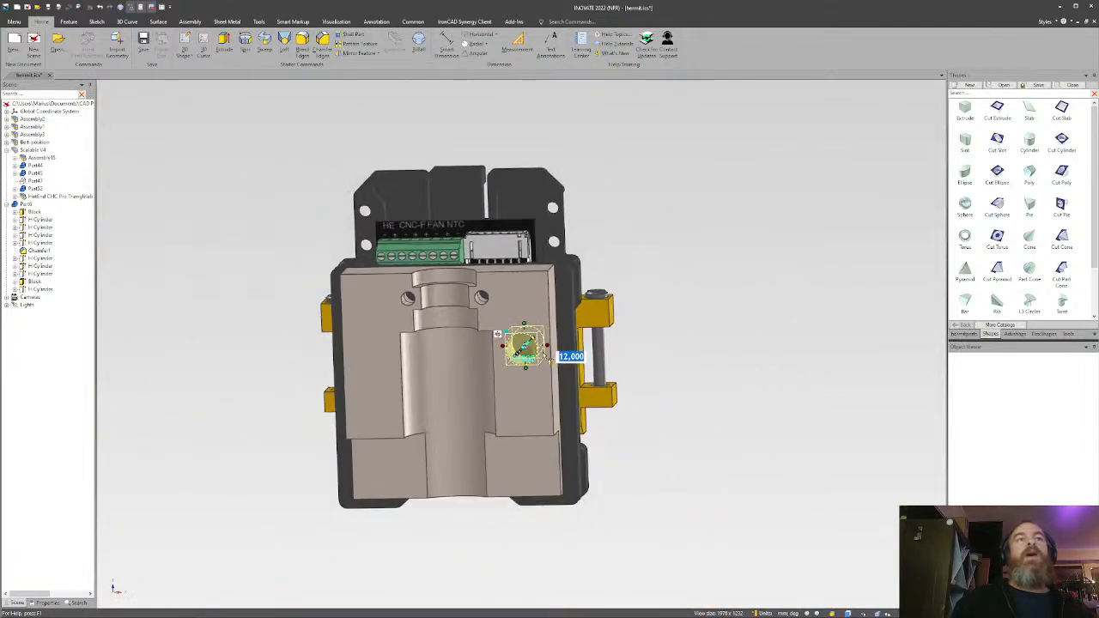
# Enlarge the cylindrical cut to about 51 mm in diameter and centre it with the TriBall on the plate hole nearest the bore.
pyautogui.moveTo(546, 346); pyautogui.dragTo(601, 346)
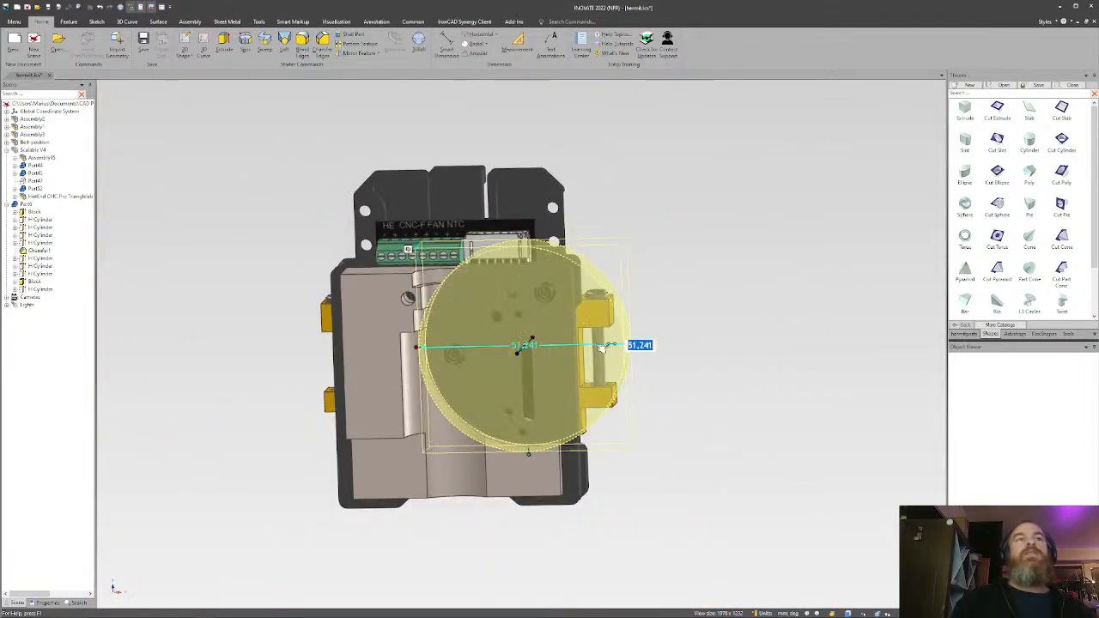
pyautogui.scroll(3, 584, 347)
pyautogui.press('F10')
pyautogui.rightClick(554, 352)
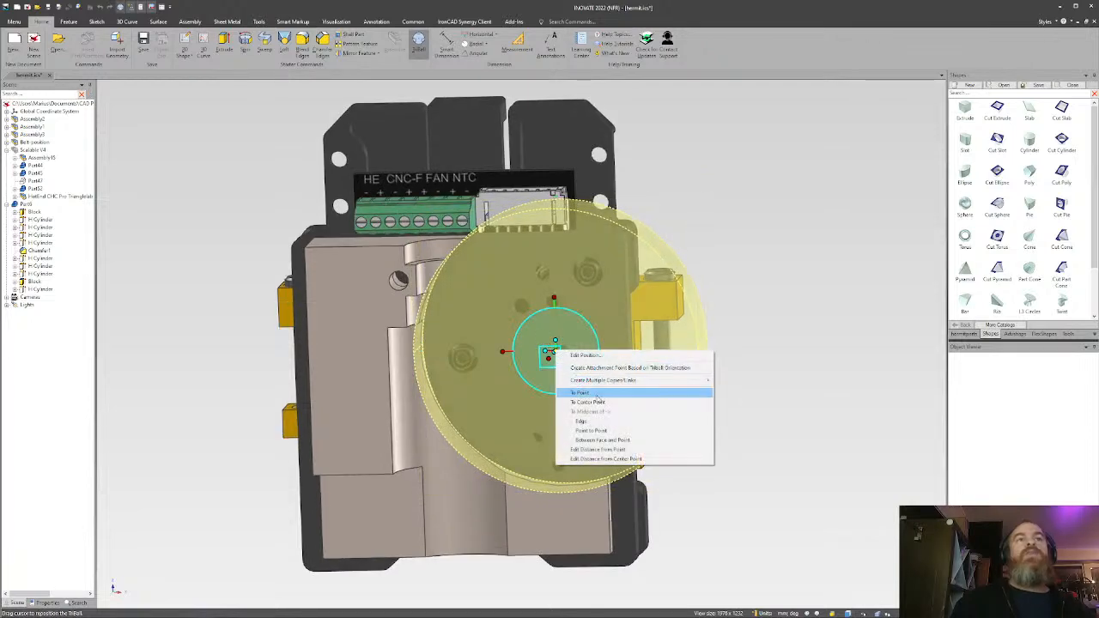
pyautogui.click(595, 393)
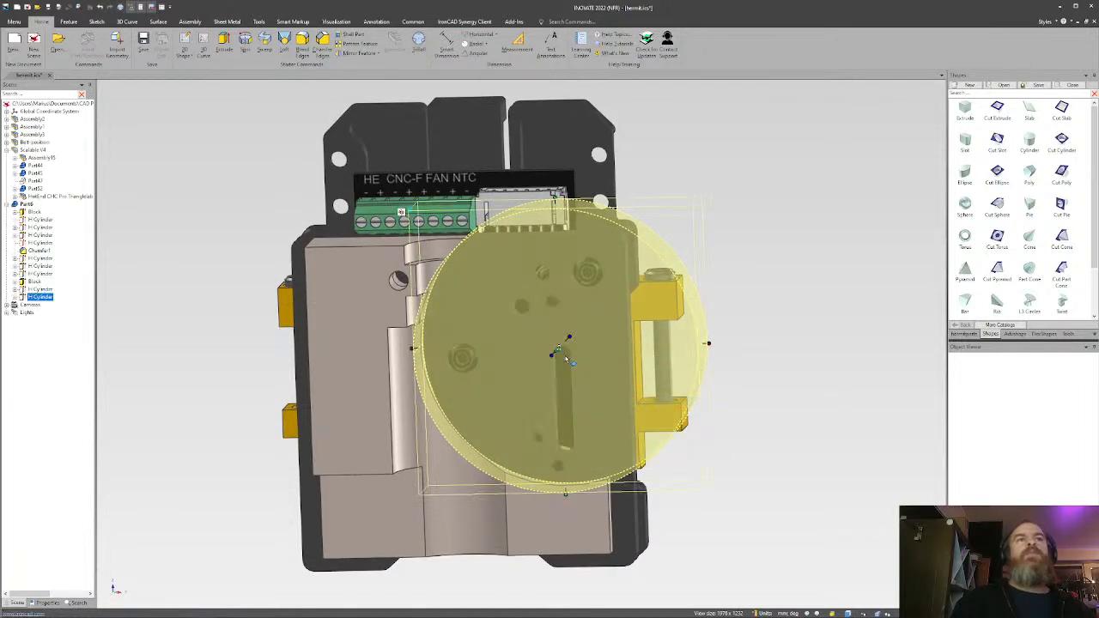
pyautogui.rightClick(557, 351)
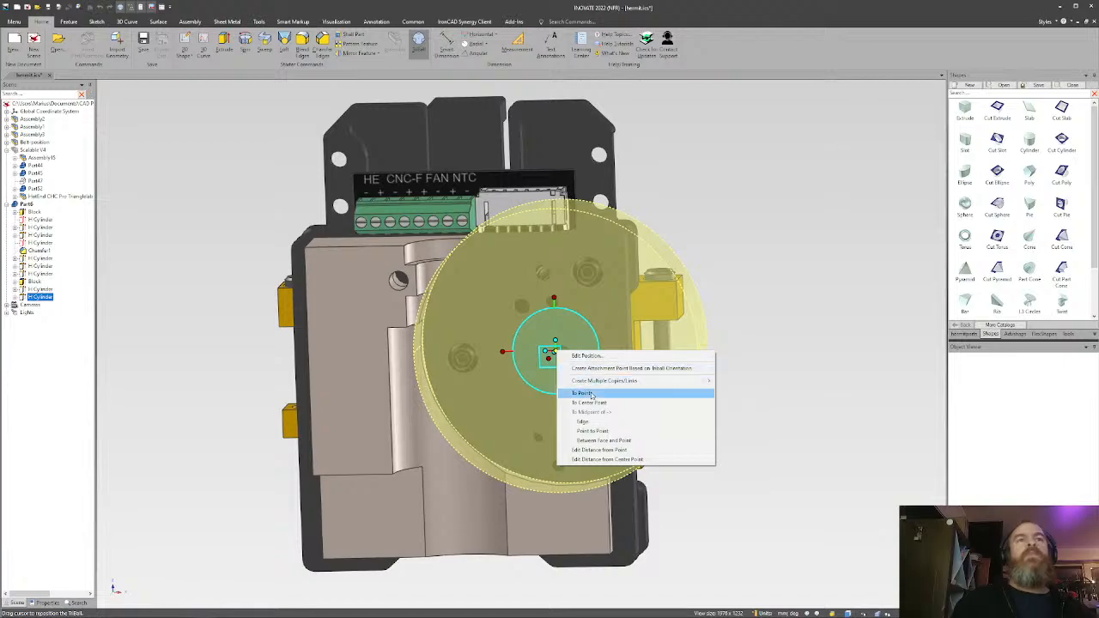
pyautogui.click(603, 423)
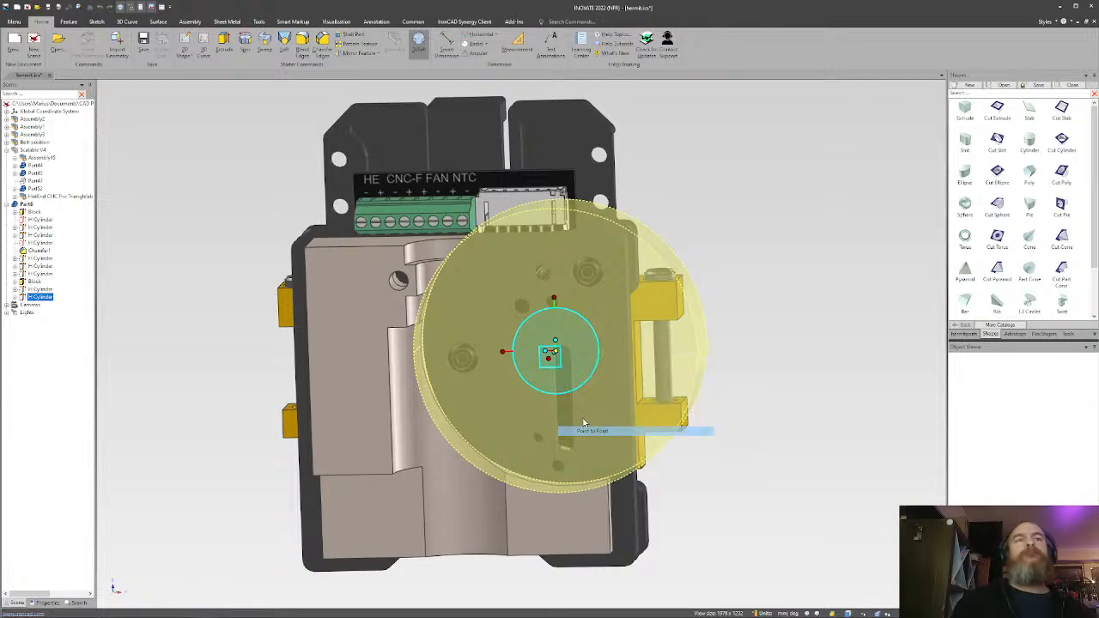
pyautogui.scroll(8, 502, 308)
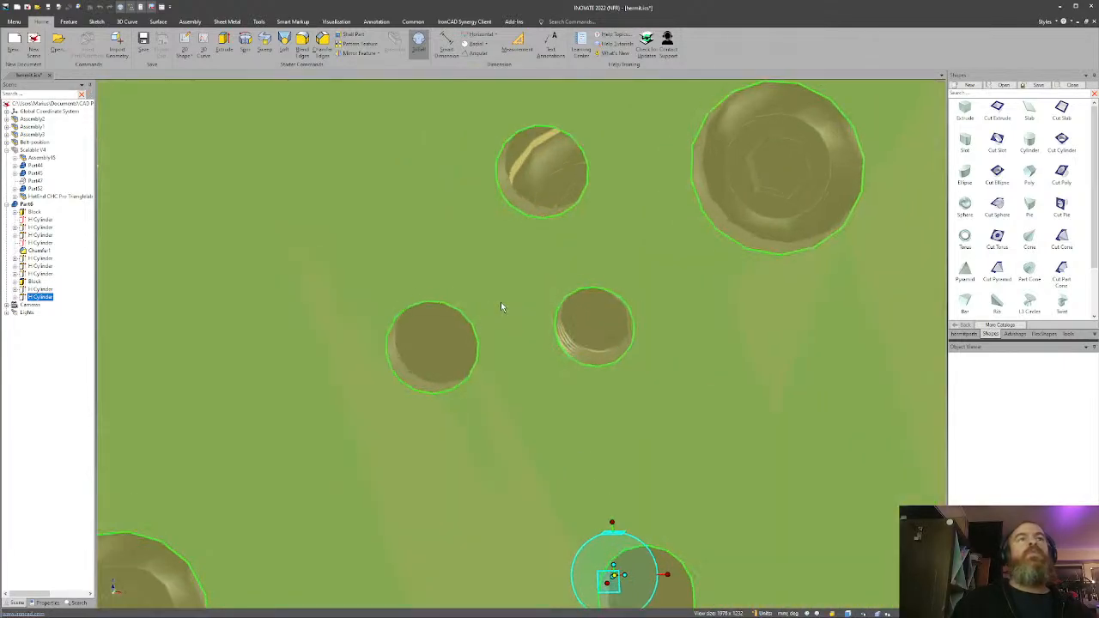
pyautogui.keyDown('shift'); pyautogui.moveTo(502, 306); pyautogui.dragTo(606, 303, button='middle'); pyautogui.keyUp('shift')
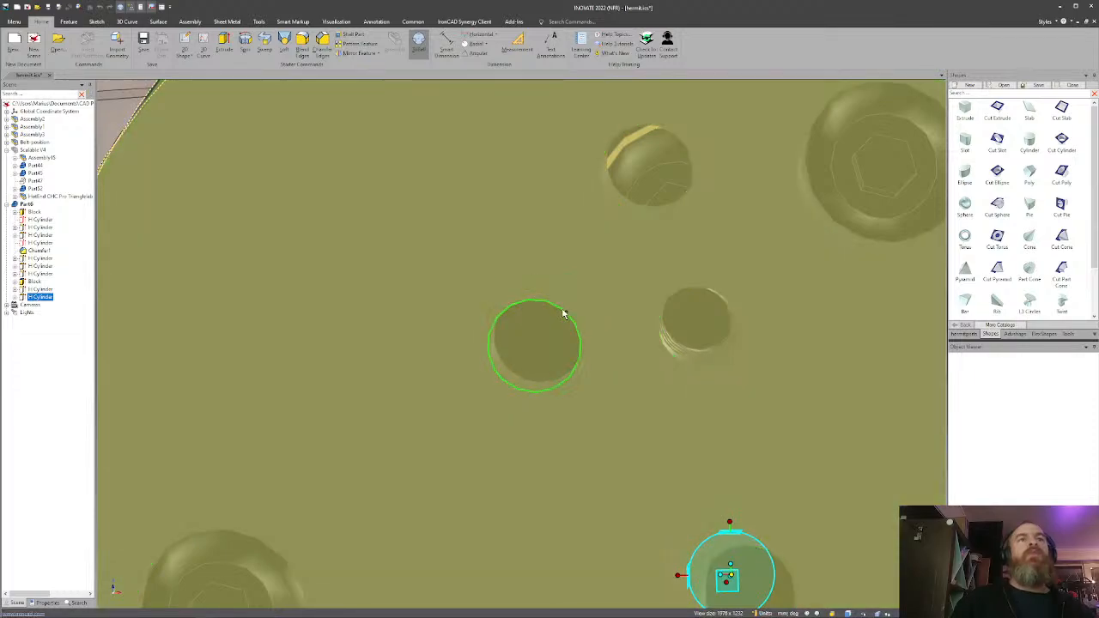
pyautogui.click(566, 315)
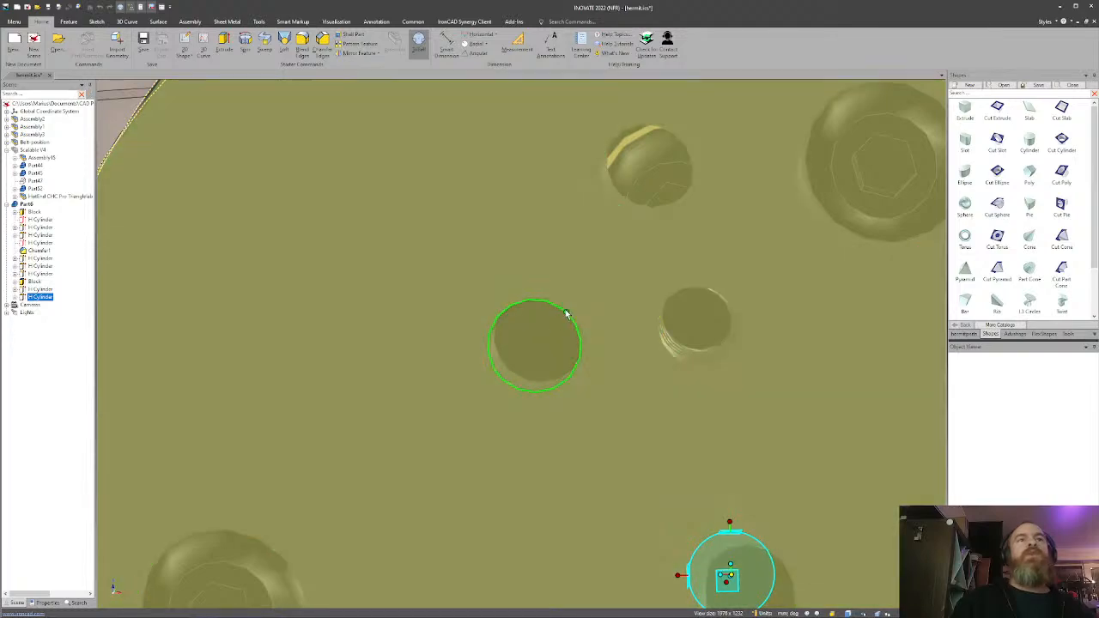
pyautogui.click(567, 314)
pyautogui.scroll(-6, 559, 321)
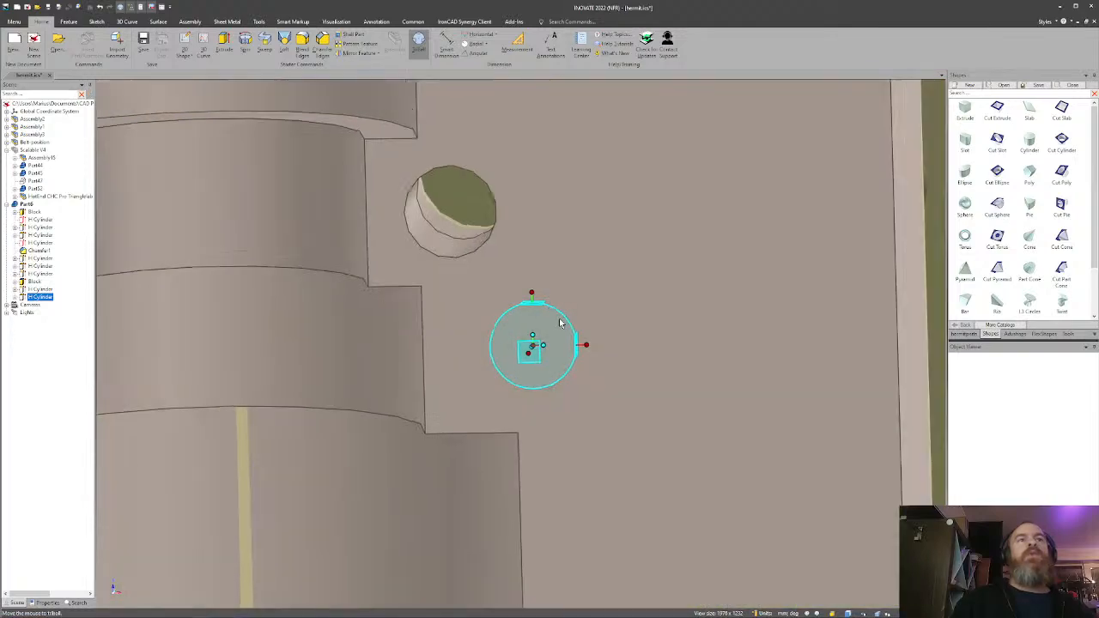
# Reverse the cylindrical cut's direction with the TriBall so it extends from the plate toward the block's front face.
pyautogui.moveTo(520, 343); pyautogui.dragTo(510, 355, button='middle')
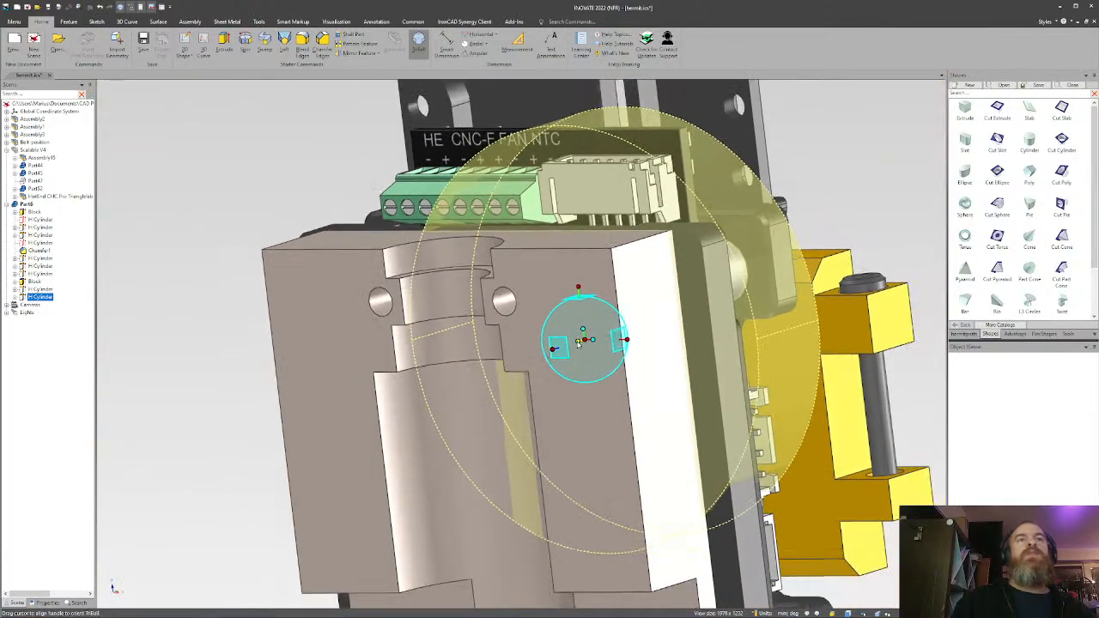
pyautogui.rightClick(580, 341)
pyautogui.click(611, 454)
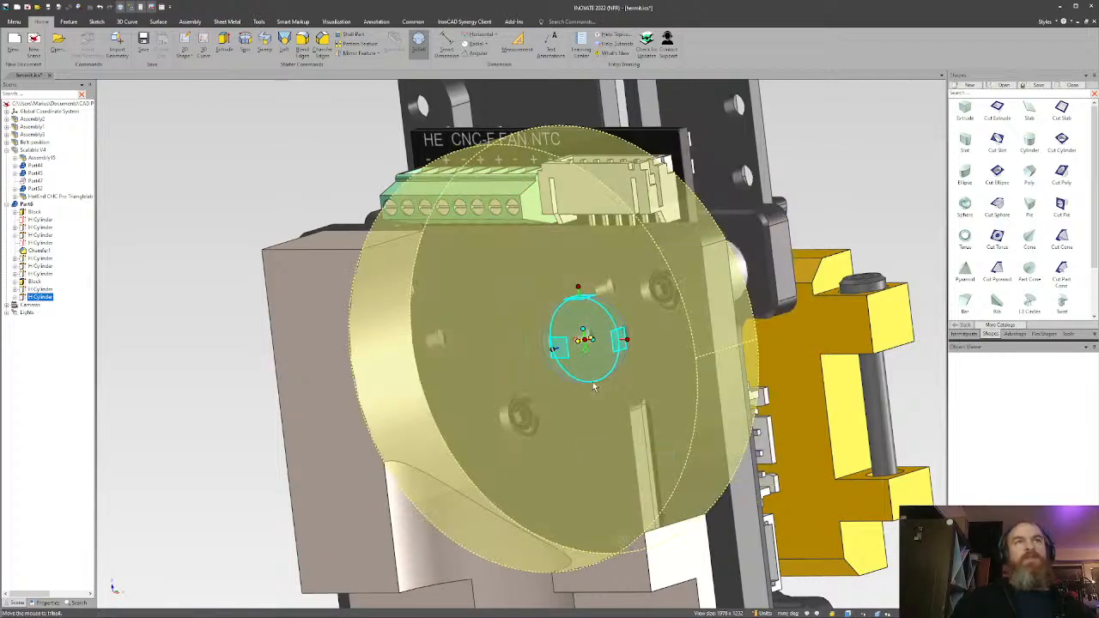
pyautogui.moveTo(604, 373); pyautogui.dragTo(662, 363, button='middle')
pyautogui.press('F10')
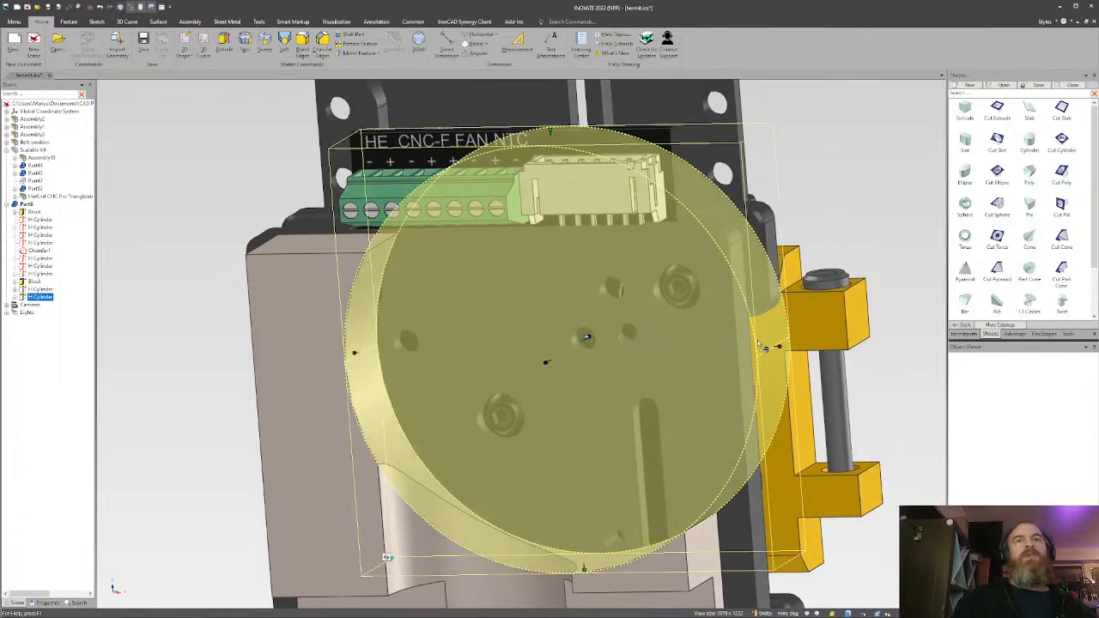
# Set the cylindrical cut's diameter to 3.4 mm.
pyautogui.moveTo(781, 350); pyautogui.dragTo(711, 348)
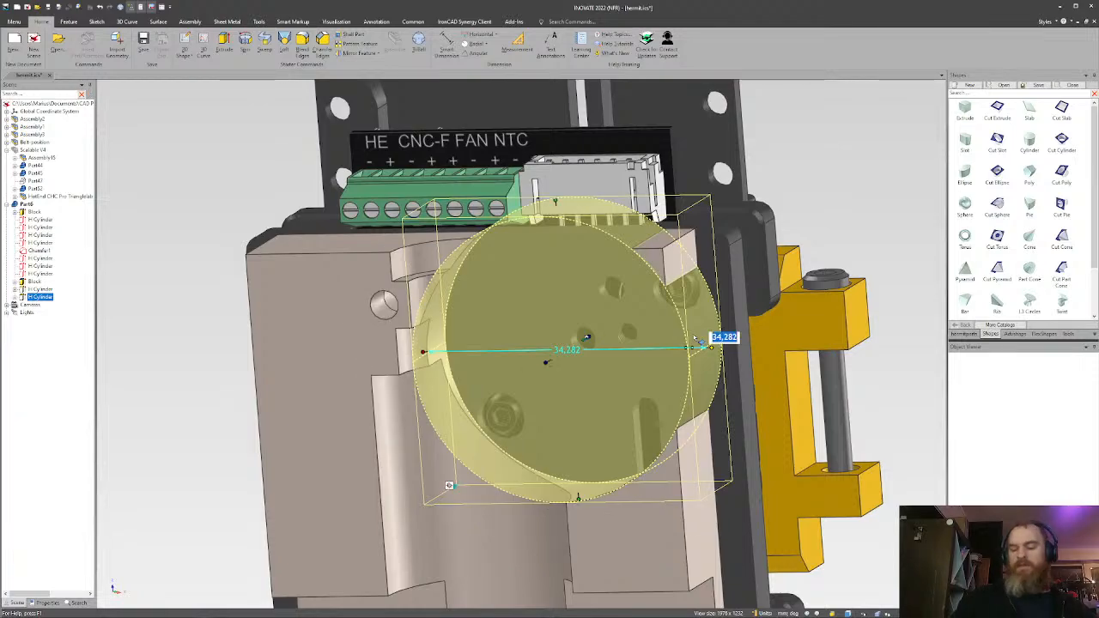
pyautogui.write('3,4')
pyautogui.press('Return')
pyautogui.press('F10')
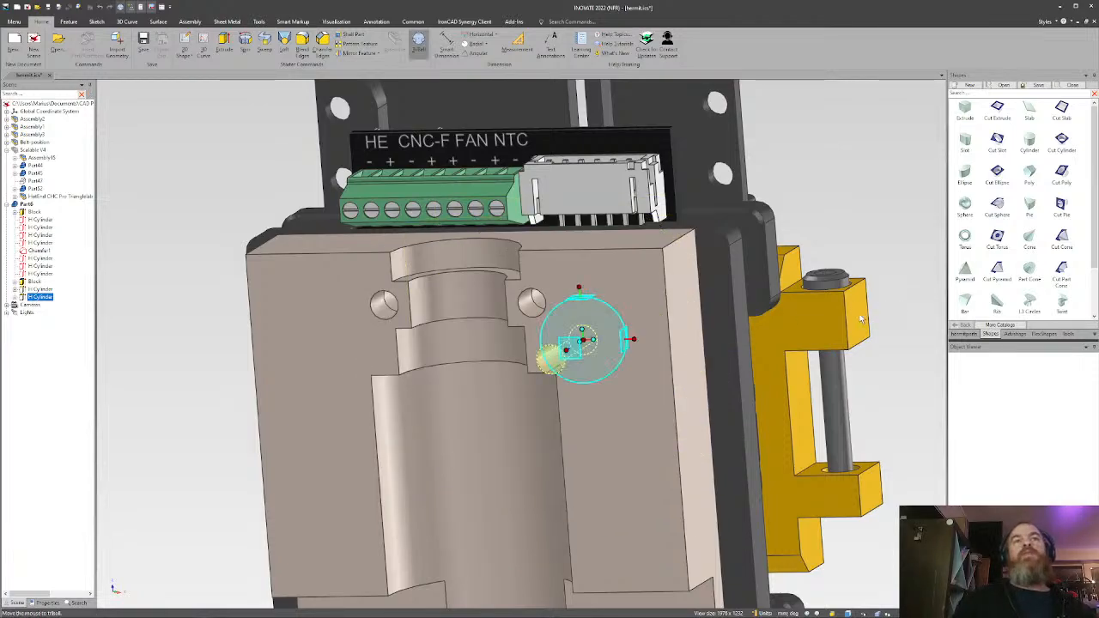
pyautogui.press('F10')
pyautogui.click(913, 313)
# Select the new hole that breaks into the bore and enlarge its diameter to about 31 mm.
pyautogui.moveTo(607, 353); pyautogui.dragTo(646, 361, button='middle')
pyautogui.scroll(-2, 572, 376)
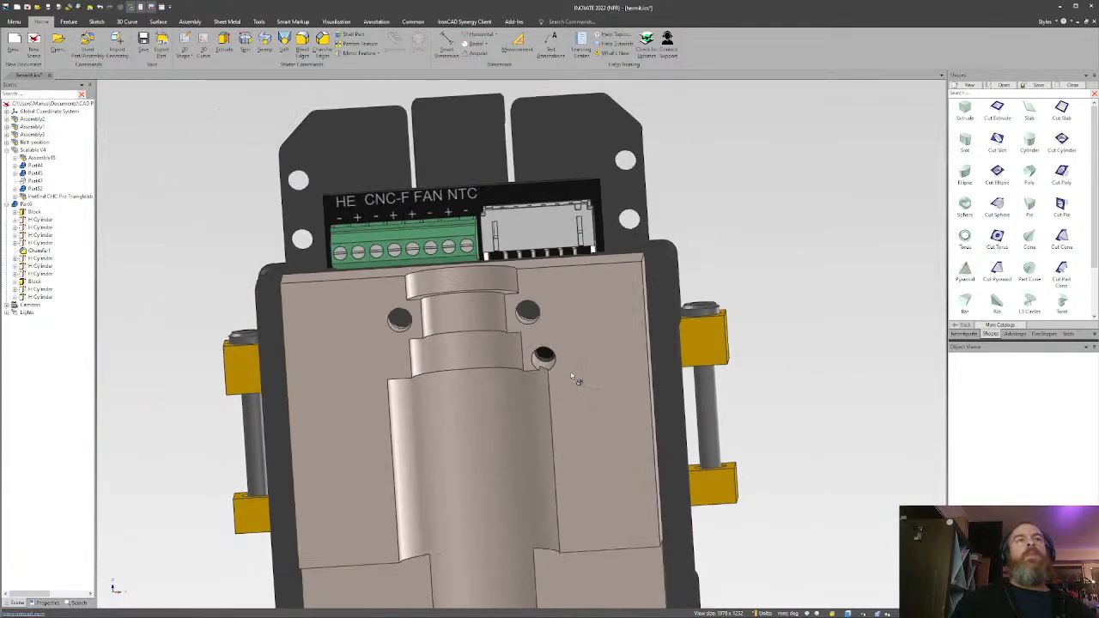
pyautogui.scroll(5, 573, 378)
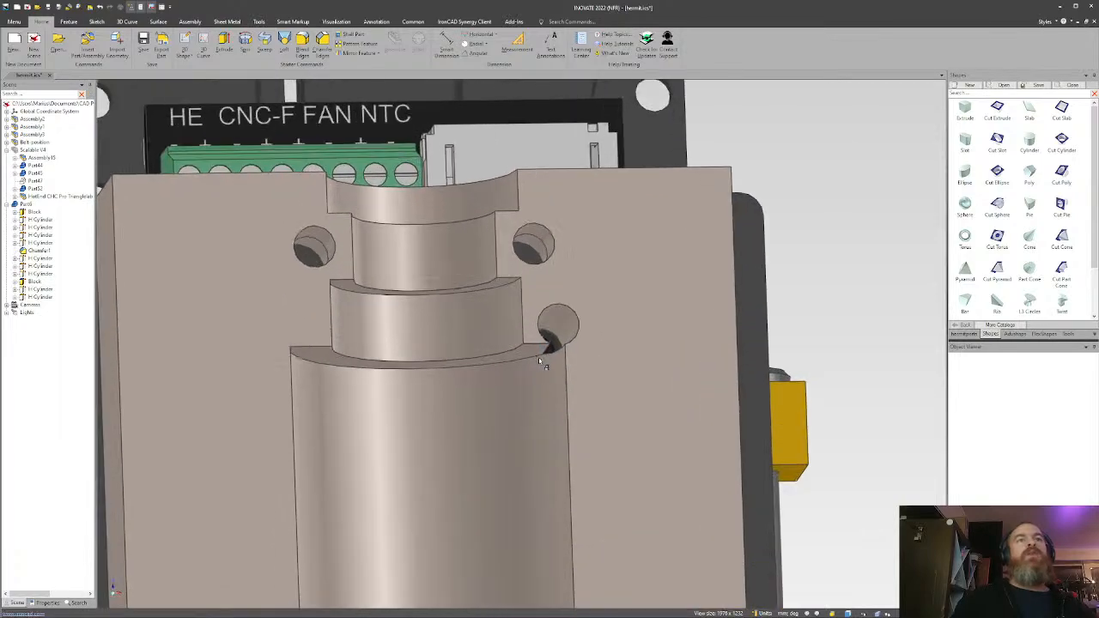
pyautogui.scroll(2, 541, 358)
pyautogui.moveTo(547, 347); pyautogui.dragTo(481, 350, button='middle')
pyautogui.scroll(-2, 523, 370)
pyautogui.scroll(5, 517, 358)
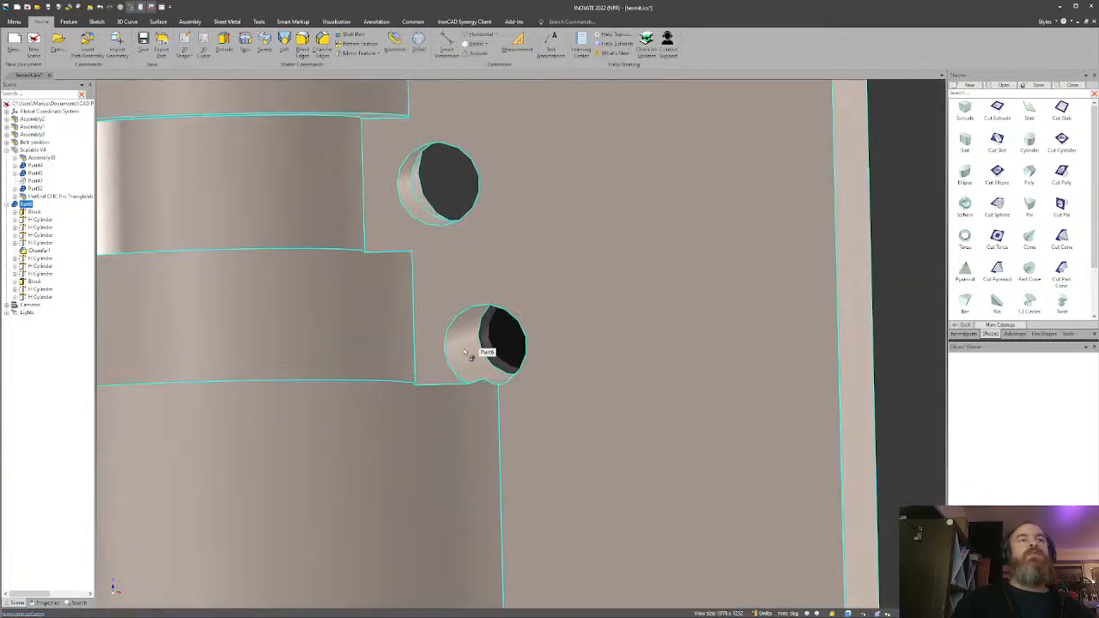
pyautogui.click(488, 350)
pyautogui.moveTo(546, 347); pyautogui.dragTo(606, 344)
# Move the enlarged cylindrical cut with the TriBall to the centre of the upper neighbouring hole in the plate behind the block.
pyautogui.moveTo(582, 343); pyautogui.dragTo(620, 320, button='middle')
pyautogui.scroll(-3, 604, 311)
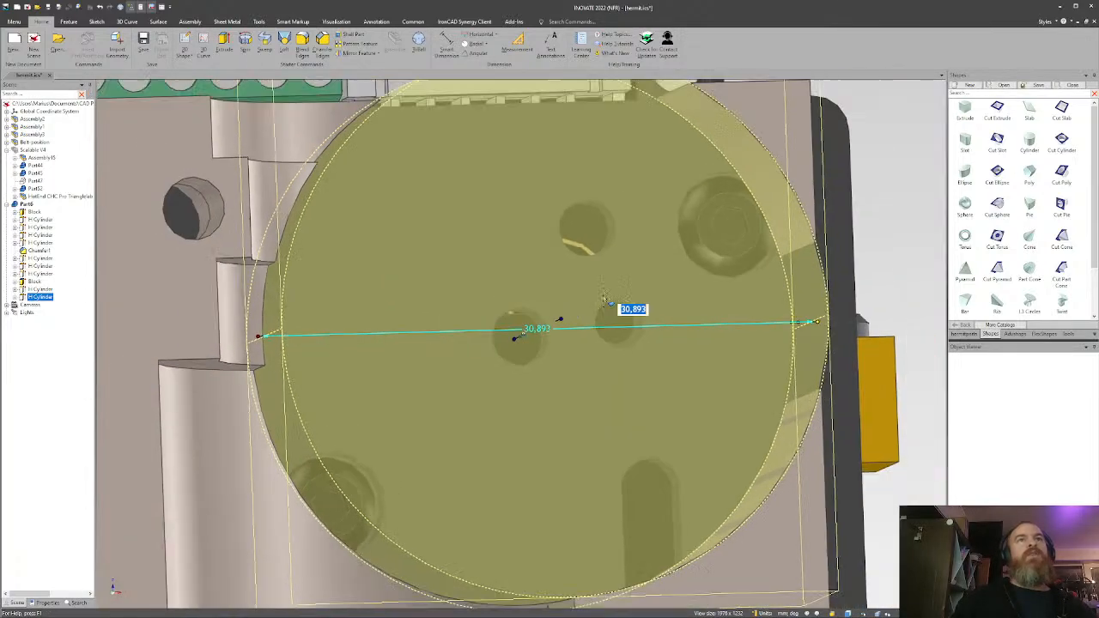
pyautogui.scroll(3, 599, 266)
pyautogui.press('F10')
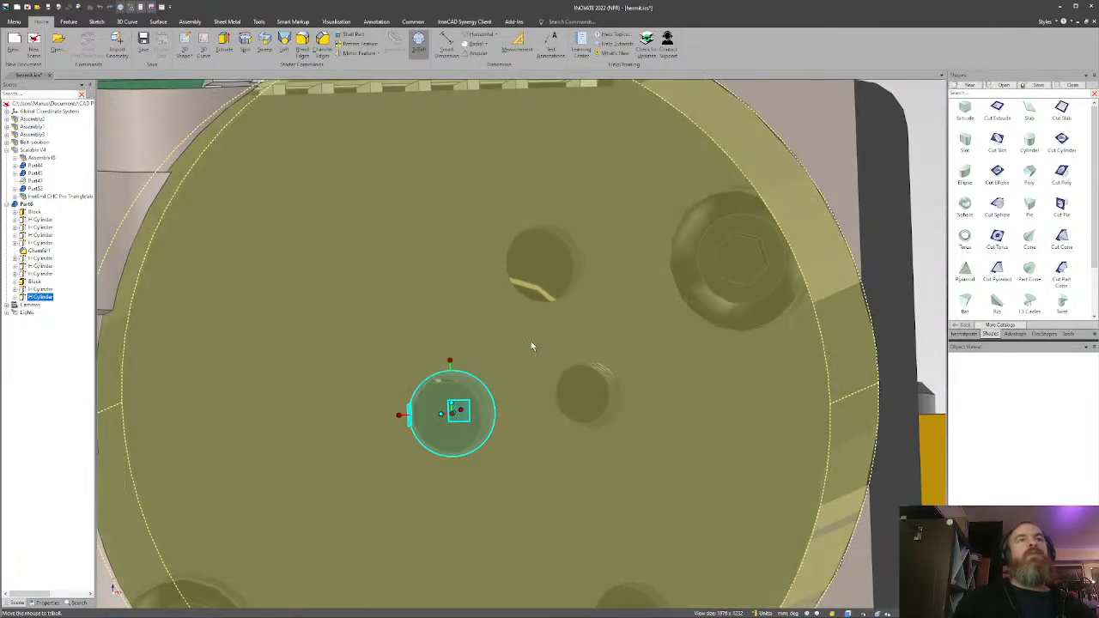
pyautogui.rightClick(457, 413)
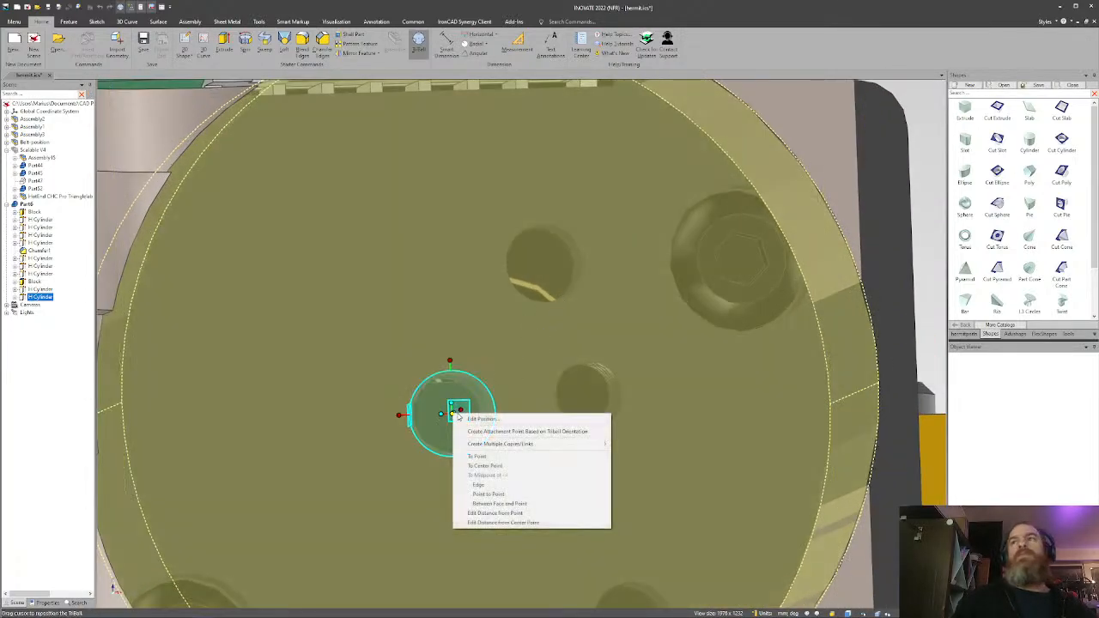
pyautogui.click(504, 496)
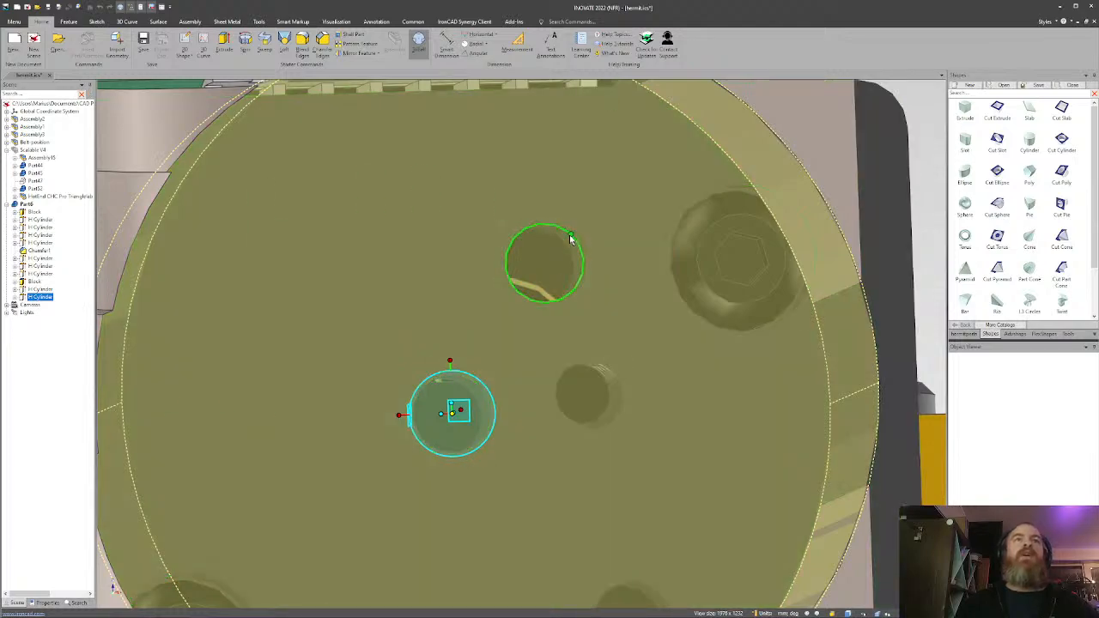
pyautogui.moveTo(505, 335); pyautogui.dragTo(449, 392, button='middle')
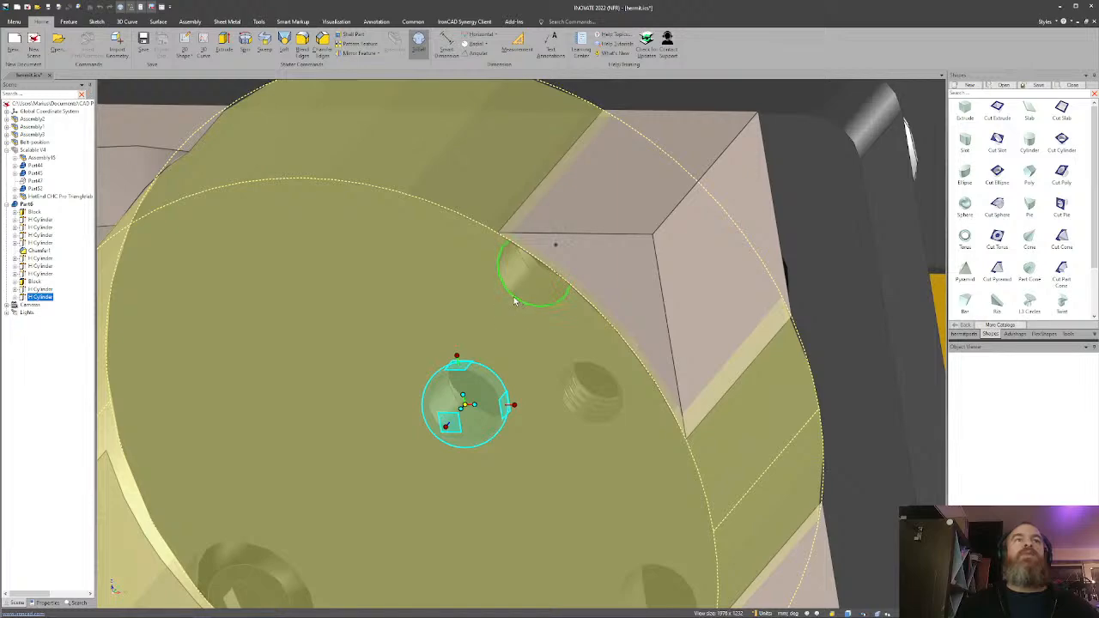
pyautogui.moveTo(512, 297); pyautogui.dragTo(577, 314, button='middle')
pyautogui.scroll(-5, 658, 343)
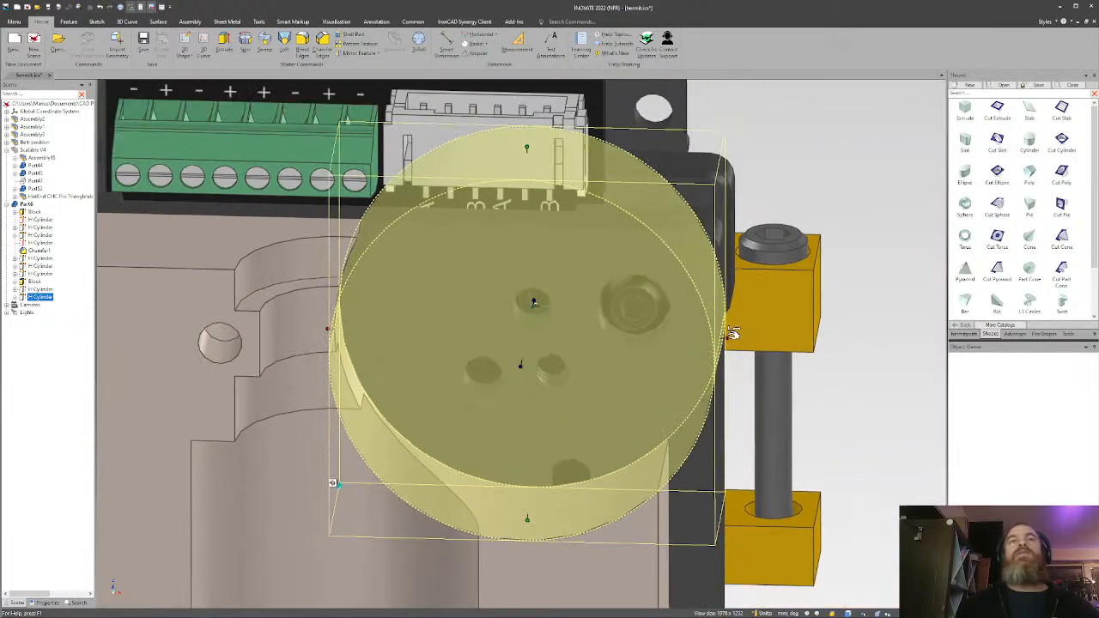
# Set the relocated cylindrical cut's diameter to 3.5 mm.
pyautogui.moveTo(731, 334); pyautogui.dragTo(557, 333)
pyautogui.write('3,5')
pyautogui.press('Return')
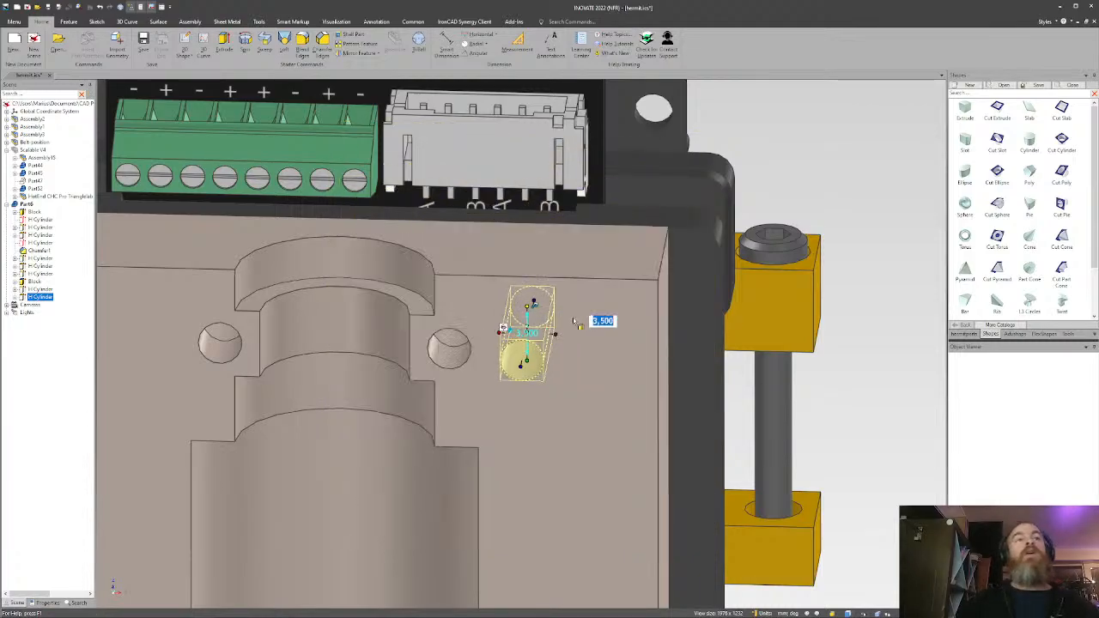
pyautogui.click(853, 375)
pyautogui.scroll(-5, 533, 432)
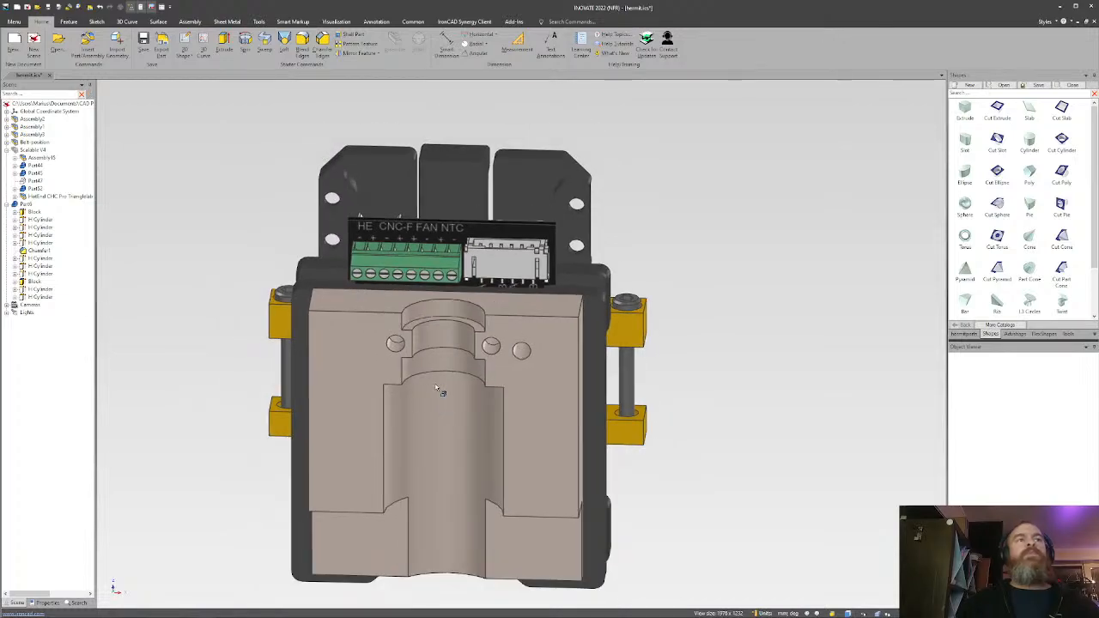
# Select the 3.5 mm cylindrical cut and examine how it runs through the mounting block towards the plate from several angles.
pyautogui.moveTo(440, 390); pyautogui.dragTo(650, 407, button='middle')
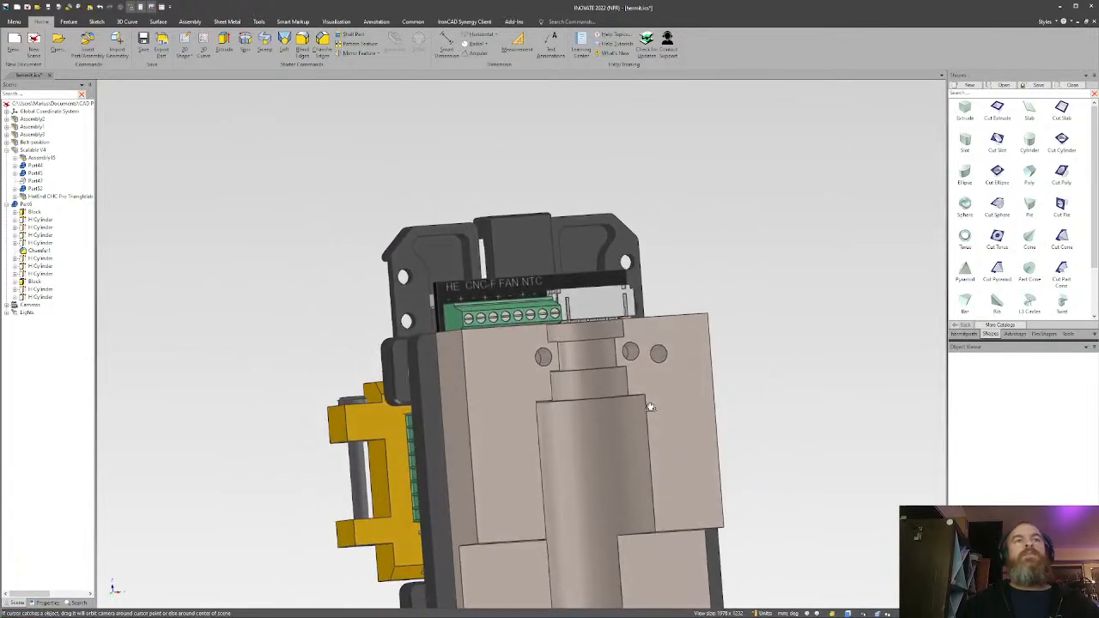
pyautogui.click(662, 361)
pyautogui.click(659, 356)
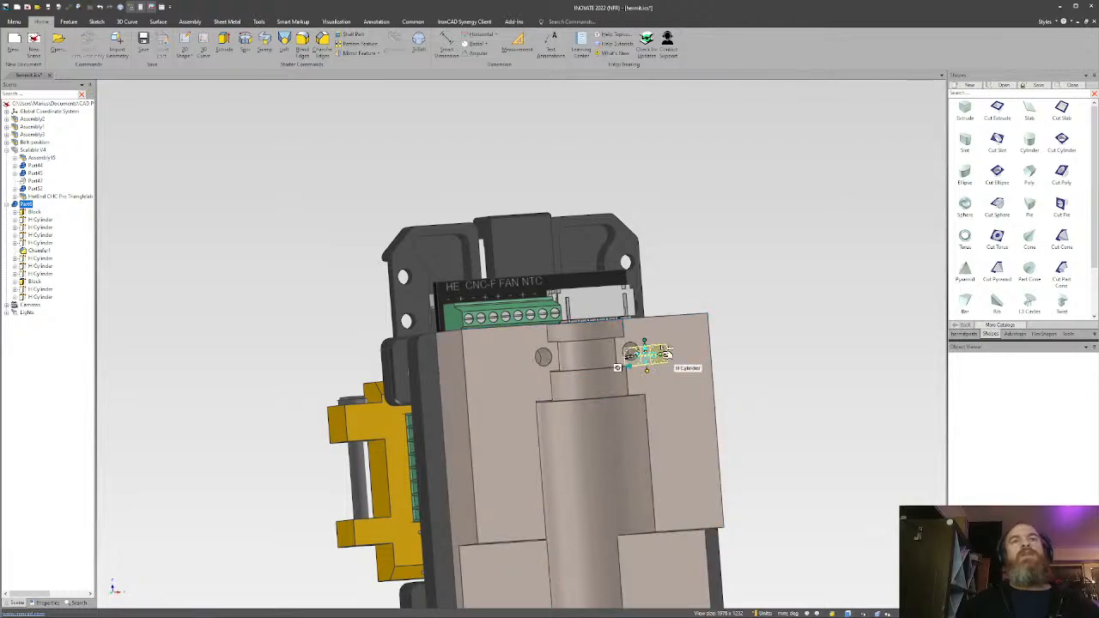
pyautogui.scroll(4, 544, 338)
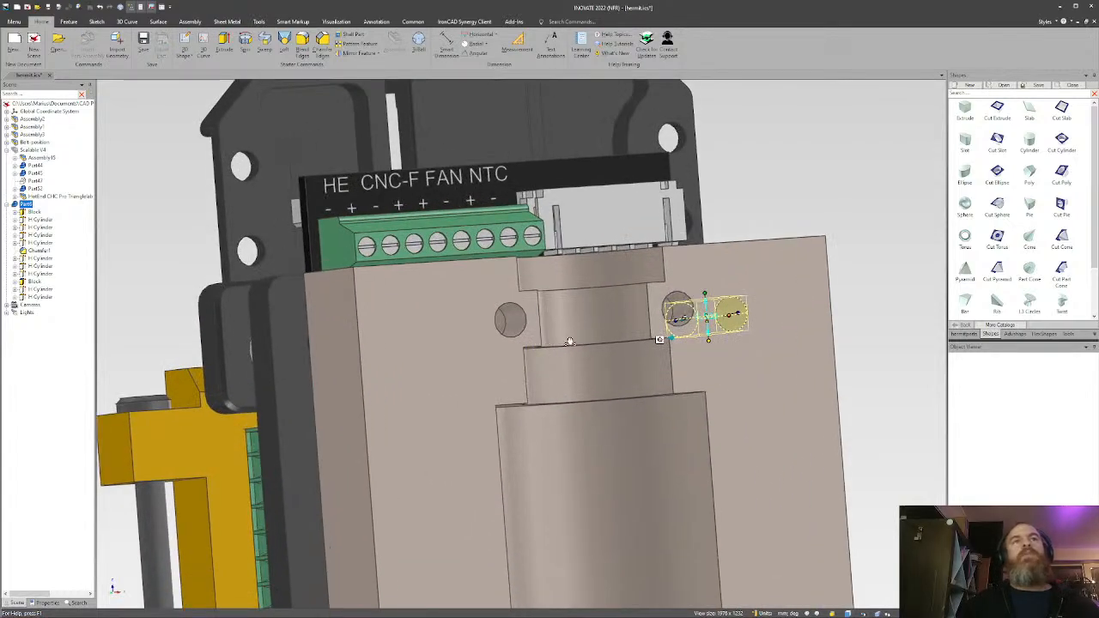
pyautogui.moveTo(569, 342); pyautogui.dragTo(583, 404, button='middle')
pyautogui.moveTo(722, 357); pyautogui.dragTo(764, 296, button='middle')
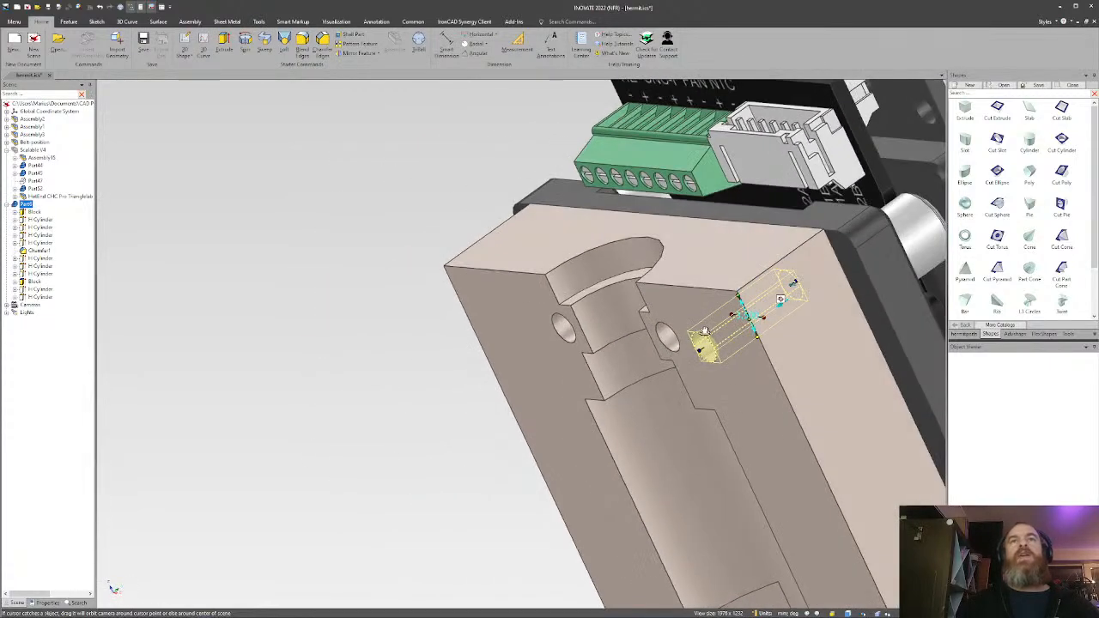
pyautogui.moveTo(828, 273); pyautogui.dragTo(773, 292, button='middle')
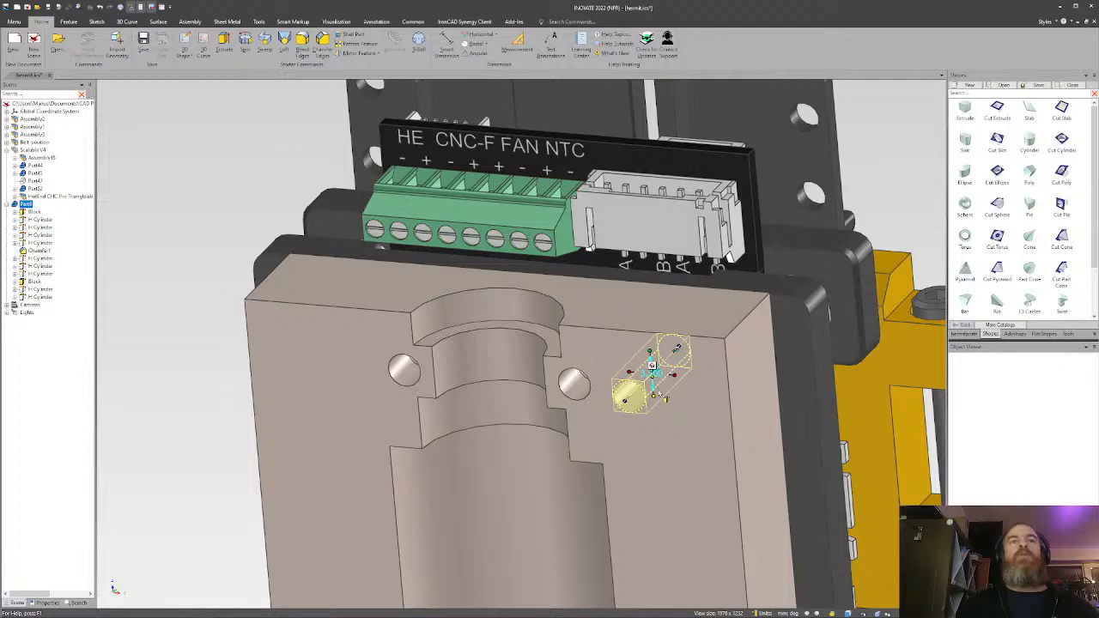
pyautogui.moveTo(660, 394); pyautogui.dragTo(409, 398, button='middle')
# Snap the front end of the 3.5 mm cylindrical cut to the mounting block's front face.
pyautogui.click(331, 389)
pyautogui.click(638, 390)
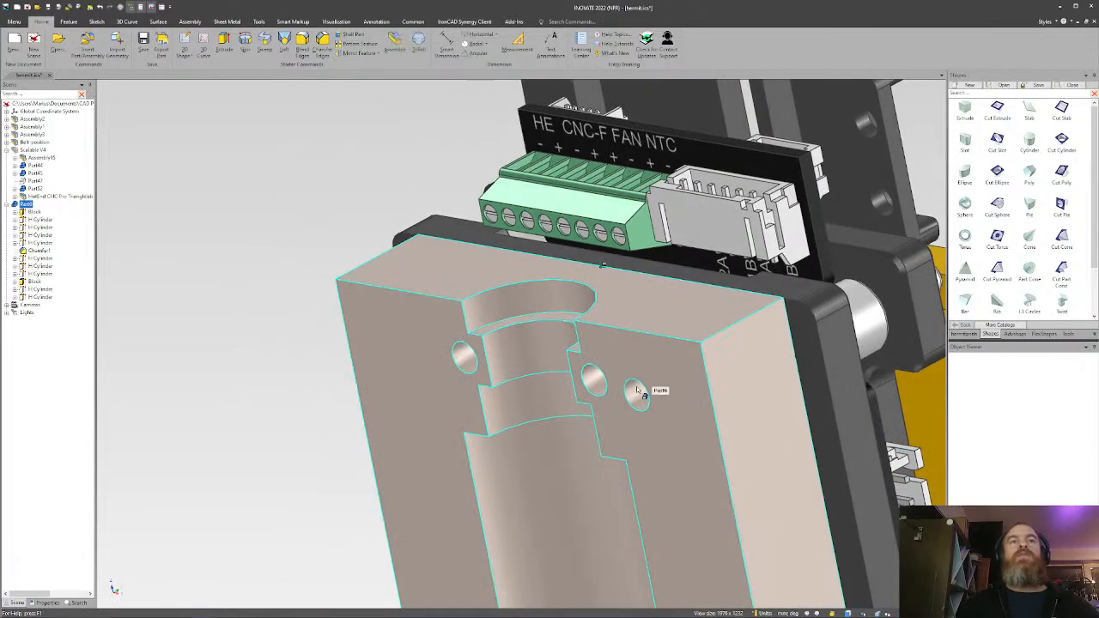
pyautogui.click(637, 391)
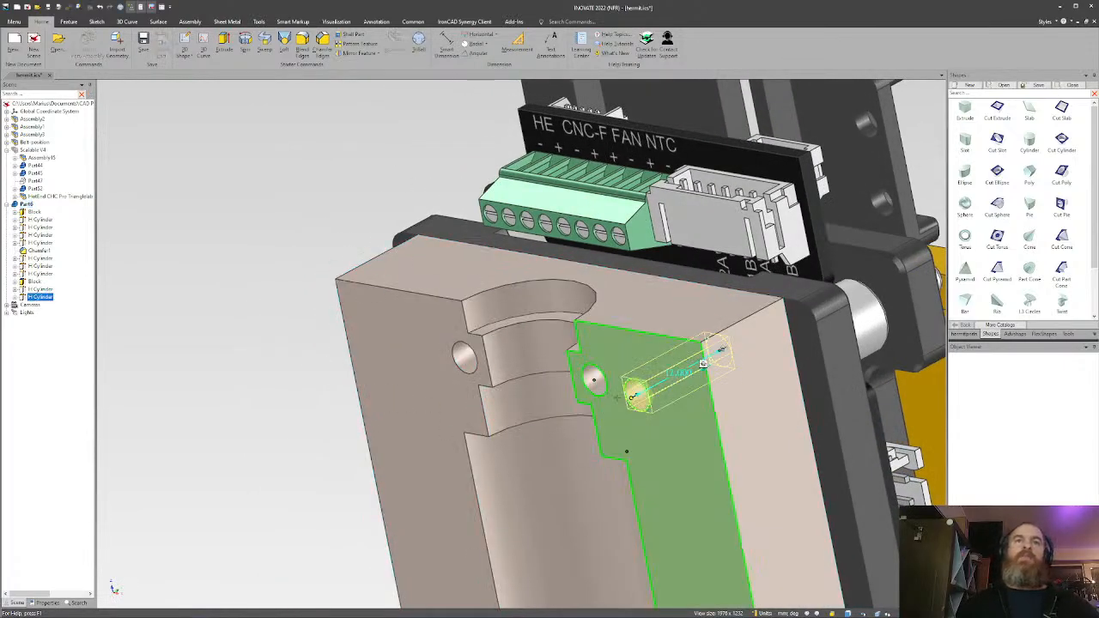
pyautogui.keyDown('shift'); pyautogui.moveTo(616, 398); pyautogui.dragTo(618, 399); pyautogui.keyUp('shift')
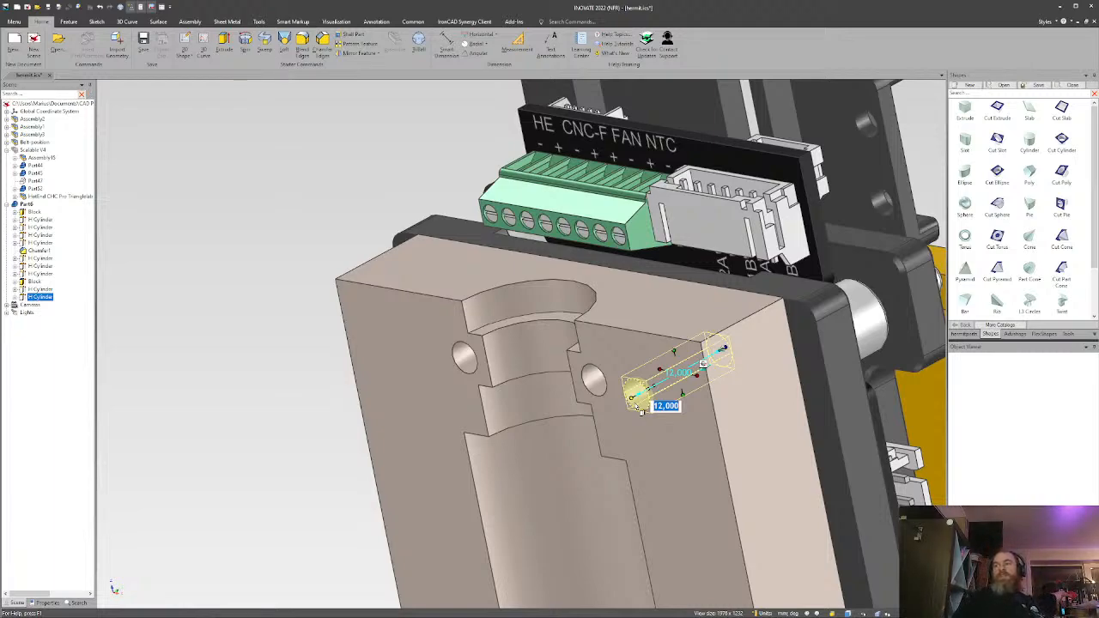
pyautogui.moveTo(637, 405); pyautogui.dragTo(592, 383)
pyautogui.click(325, 379)
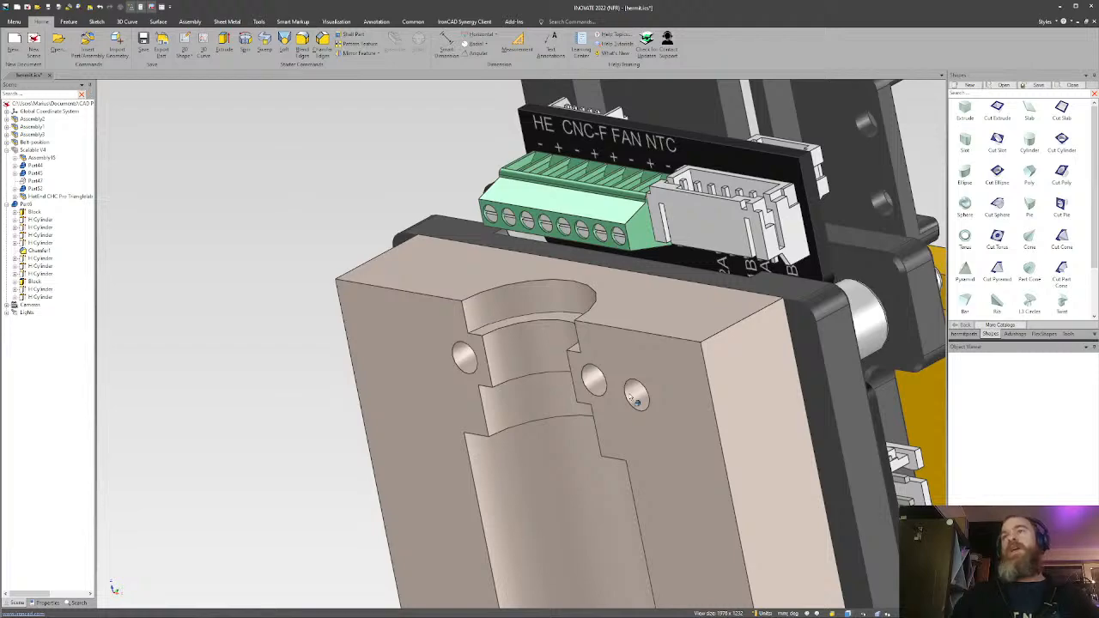
pyautogui.doubleClick(637, 397)
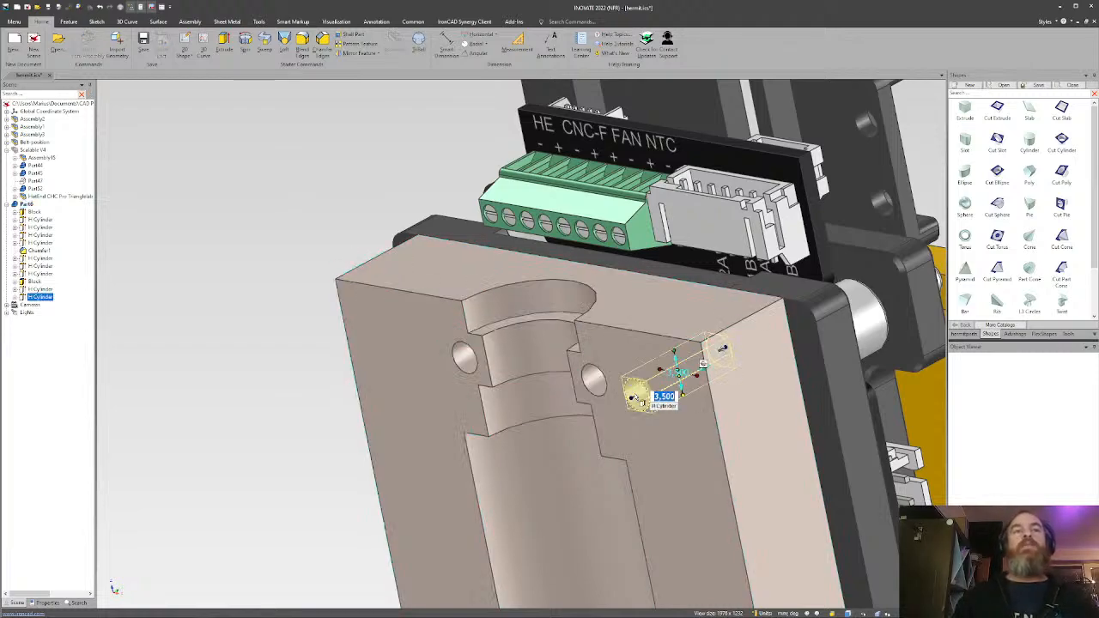
pyautogui.moveTo(665, 404); pyautogui.dragTo(644, 369, button='middle')
pyautogui.scroll(-2, 636, 371)
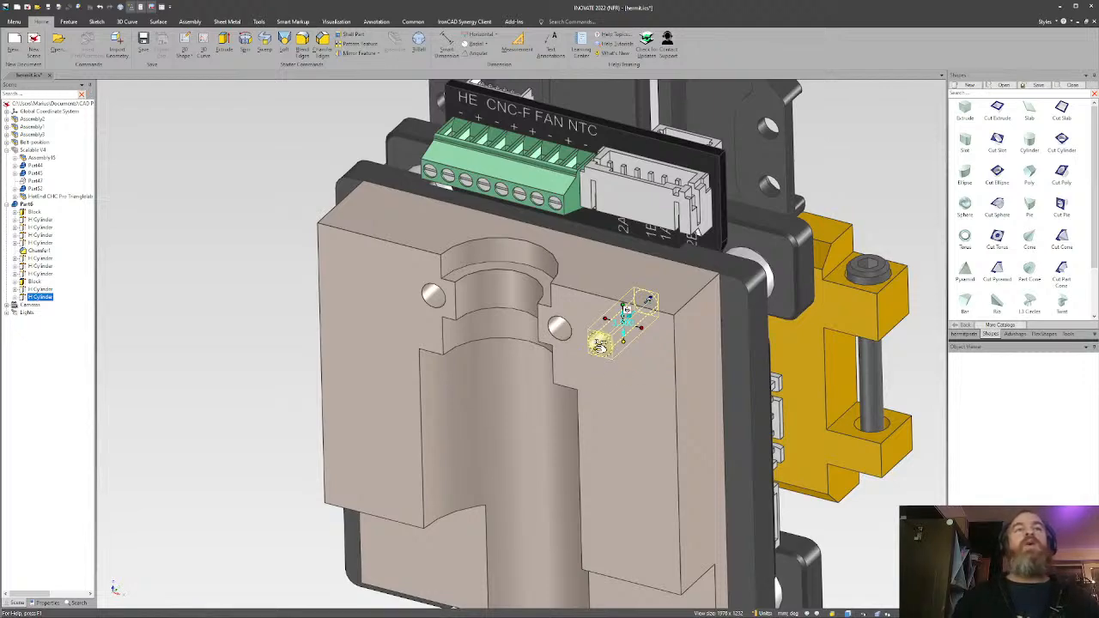
pyautogui.keyDown('shift'); pyautogui.moveTo(600, 345); pyautogui.dragTo(583, 359); pyautogui.keyUp('shift')
pyautogui.moveTo(601, 369)
pyautogui.mouseDown(button='middle')
pyautogui.moveTo(631, 335)
pyautogui.moveTo(579, 374)
pyautogui.mouseUp(button='middle')
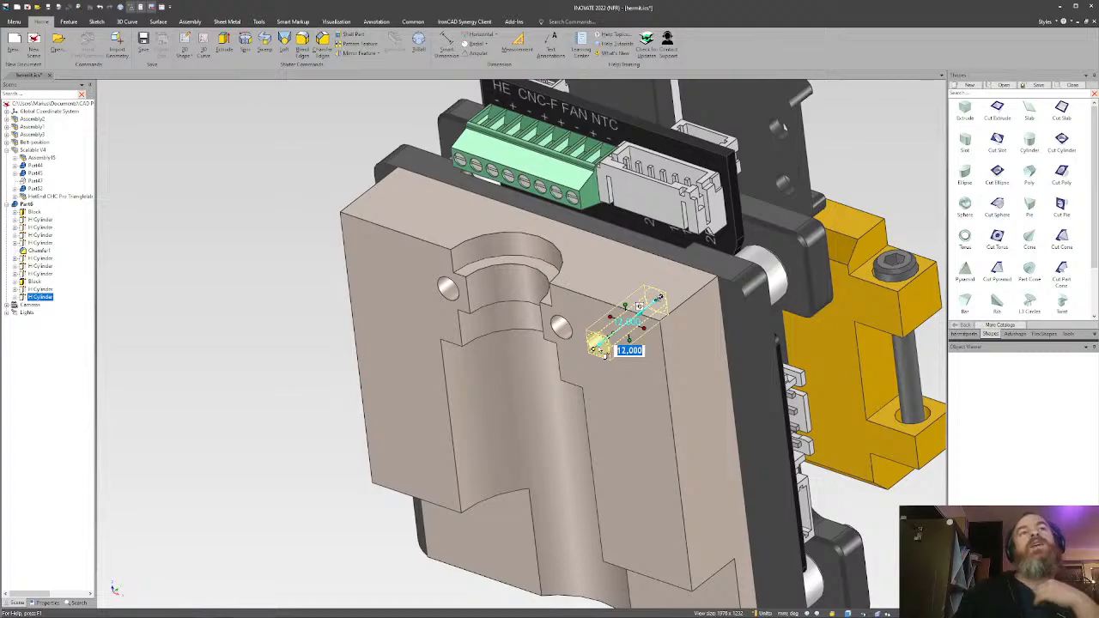
# Extend the cylindrical cut's rear end to the face of the plate's recess behind the block, giving a 14.28 mm depth.
pyautogui.moveTo(634, 340); pyautogui.dragTo(594, 385, button='middle')
pyautogui.moveTo(703, 299); pyautogui.dragTo(604, 337, button='middle')
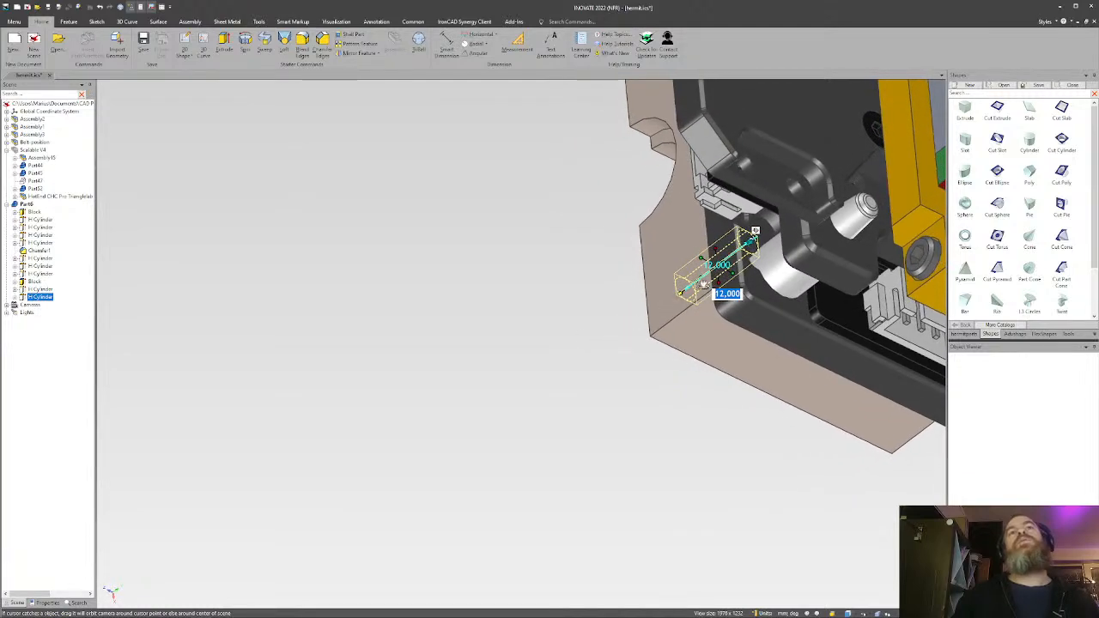
pyautogui.scroll(5, 584, 309)
pyautogui.scroll(3, 580, 305)
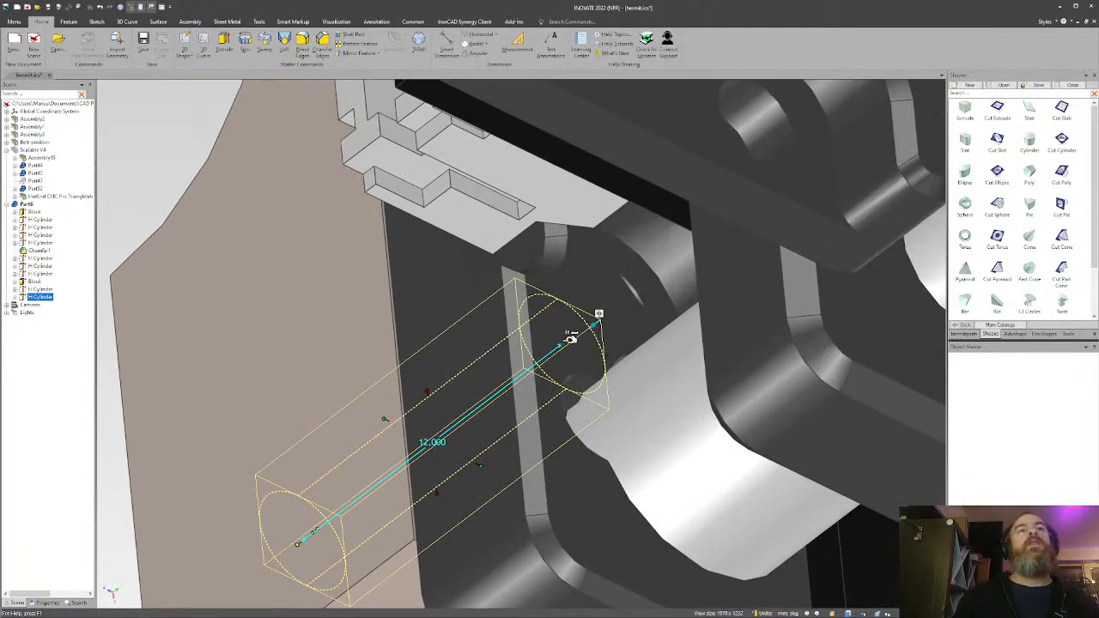
pyautogui.moveTo(570, 328); pyautogui.dragTo(648, 276)
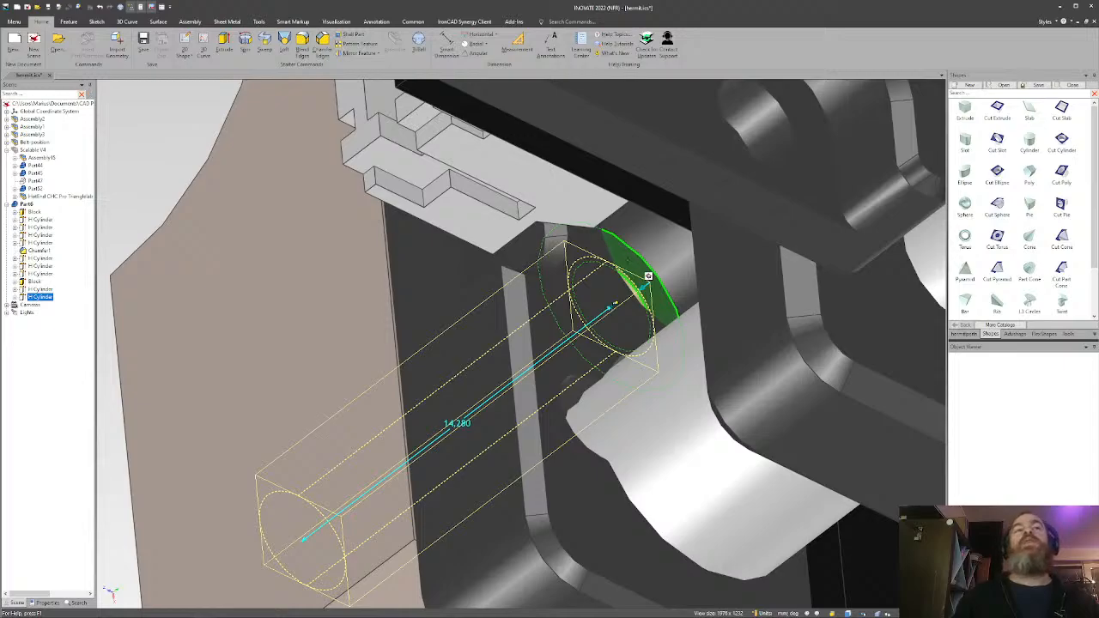
pyautogui.scroll(-8, 421, 427)
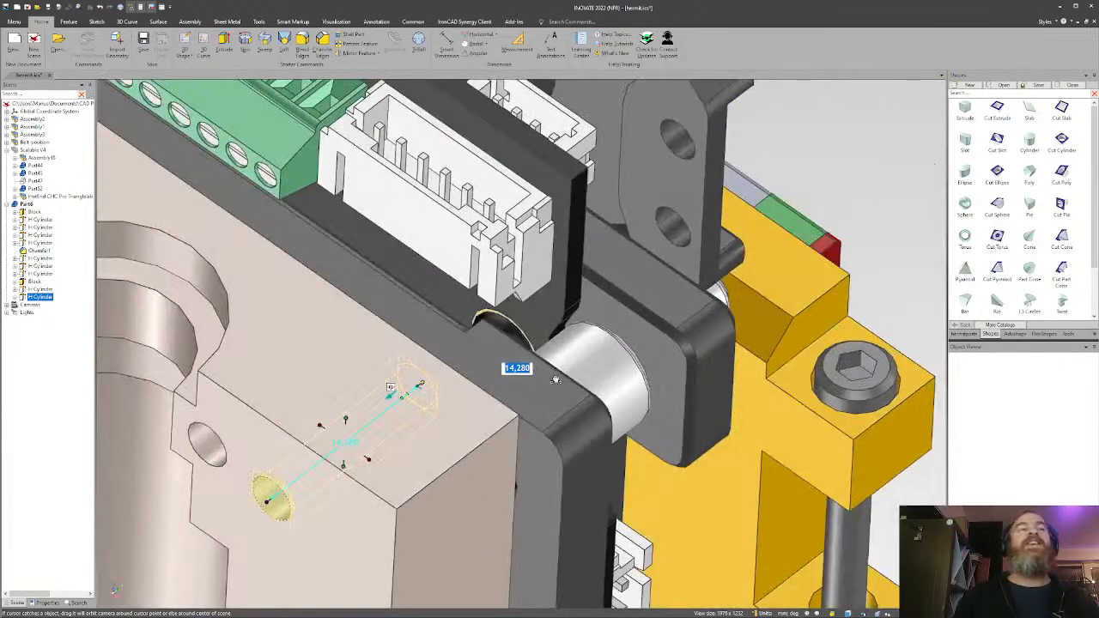
pyautogui.scroll(5, 421, 427)
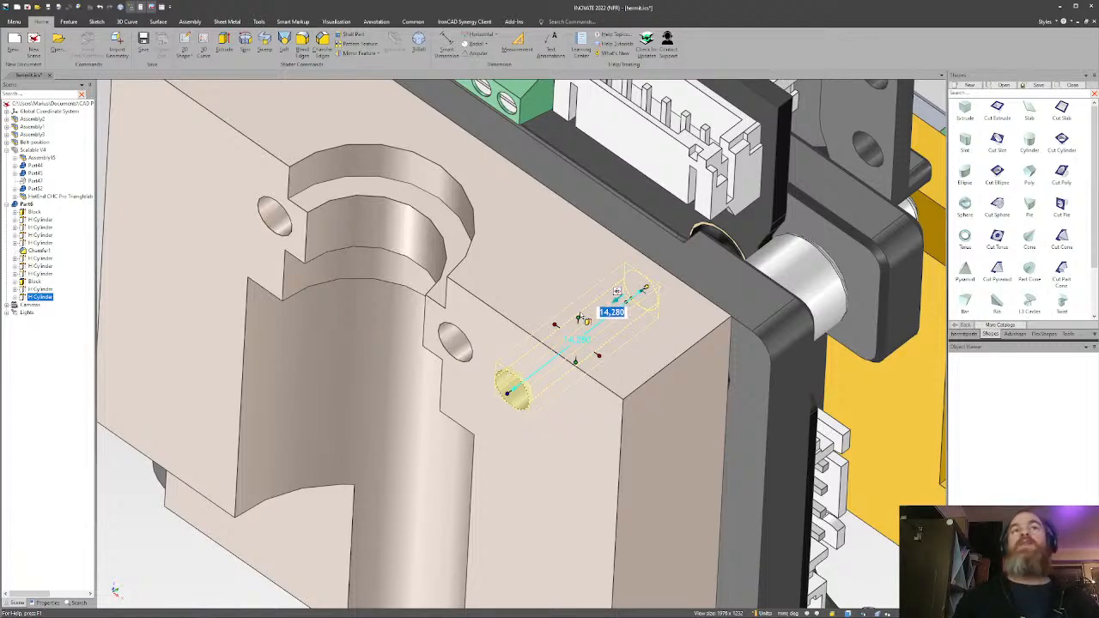
pyautogui.scroll(-5, 581, 320)
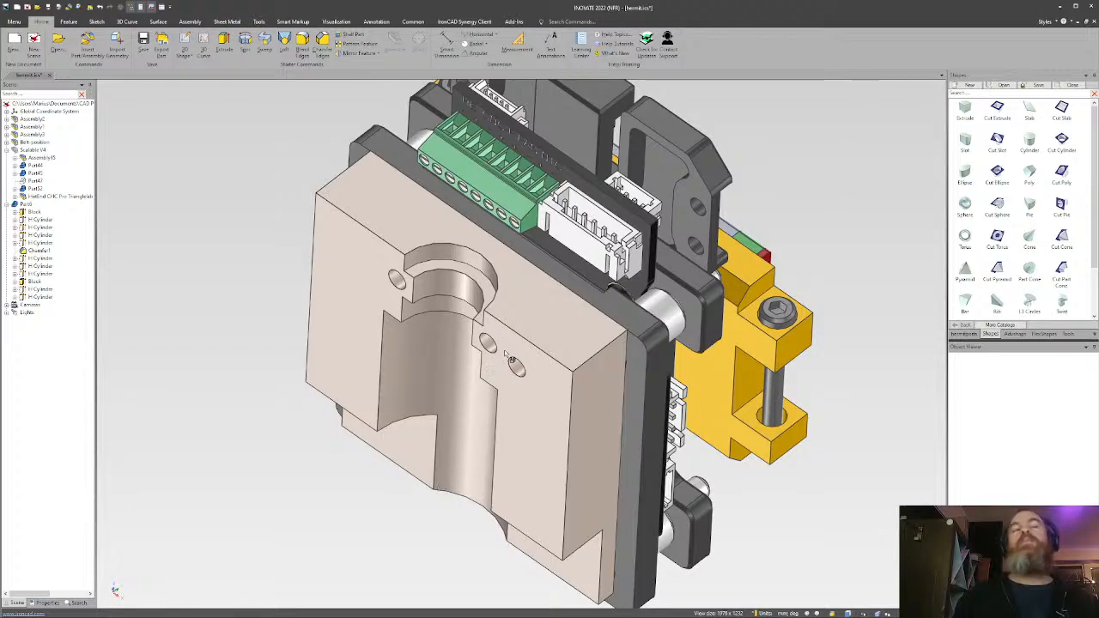
# Examine the lengthened cylindrical cut inside the mounting block and its end at the plate.
pyautogui.click(526, 378)
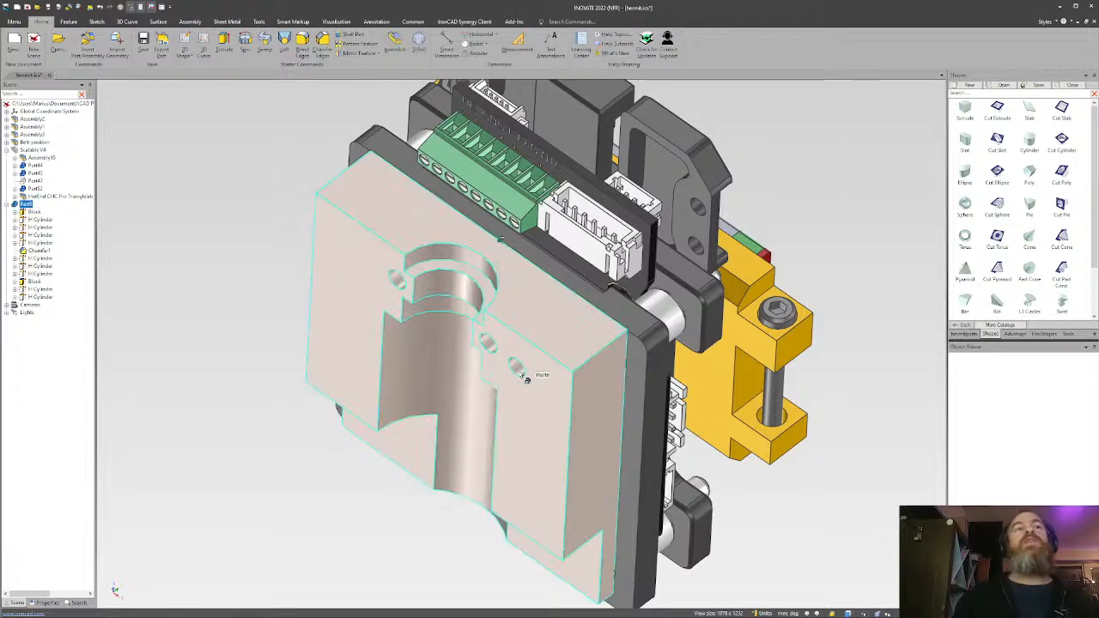
pyautogui.click(304, 418)
pyautogui.moveTo(304, 417); pyautogui.dragTo(354, 433, button='middle')
pyautogui.click(530, 373)
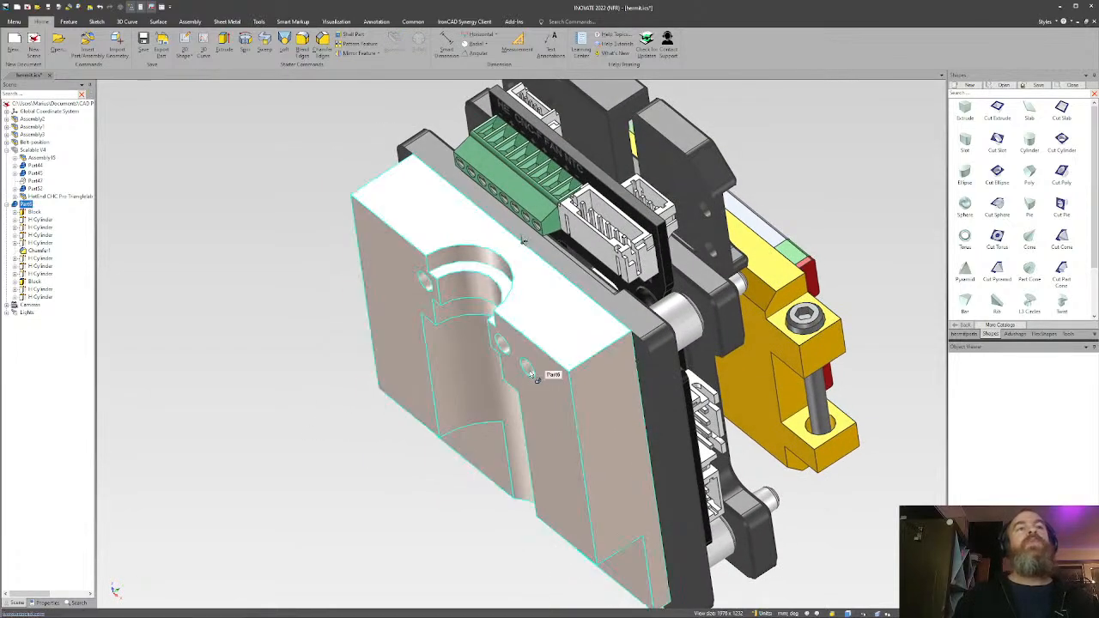
pyautogui.click(529, 373)
pyautogui.moveTo(537, 379); pyautogui.dragTo(616, 388, button='middle')
pyautogui.scroll(3, 550, 361)
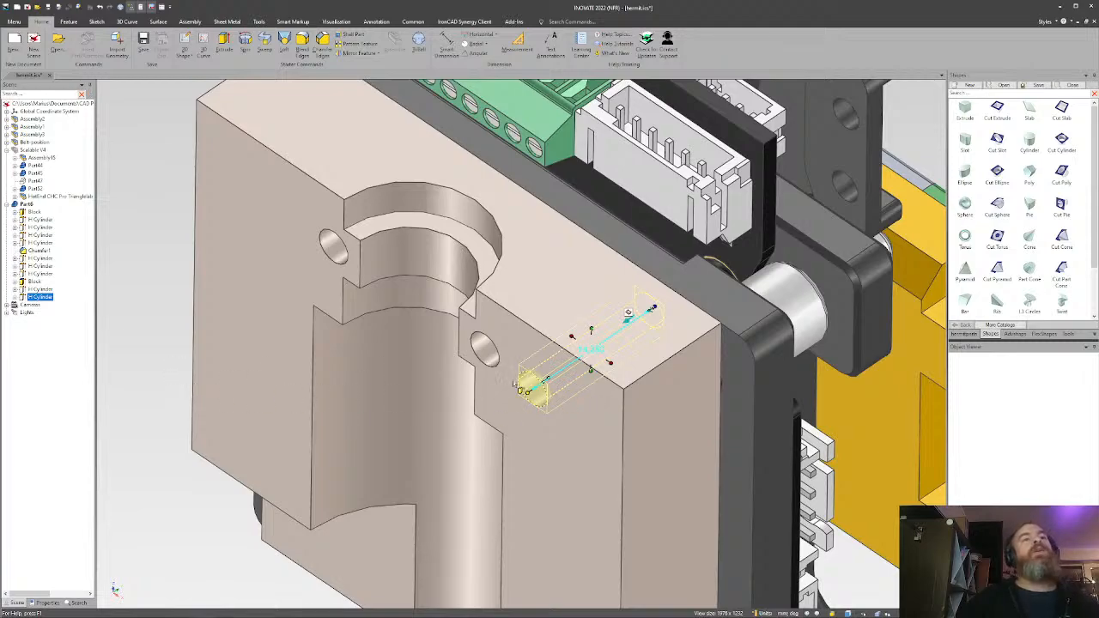
pyautogui.click(165, 343)
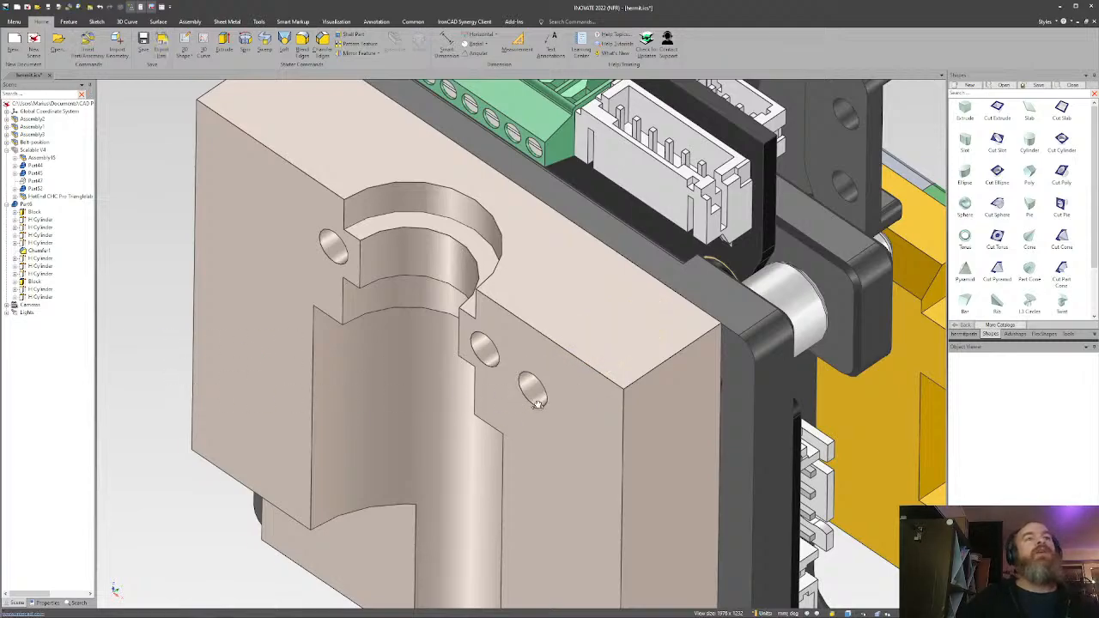
# Place a second cylindrical cut centred on the 3.5 mm hole and set its diameter to 4.6 mm.
pyautogui.moveTo(538, 401); pyautogui.dragTo(560, 359, button='middle')
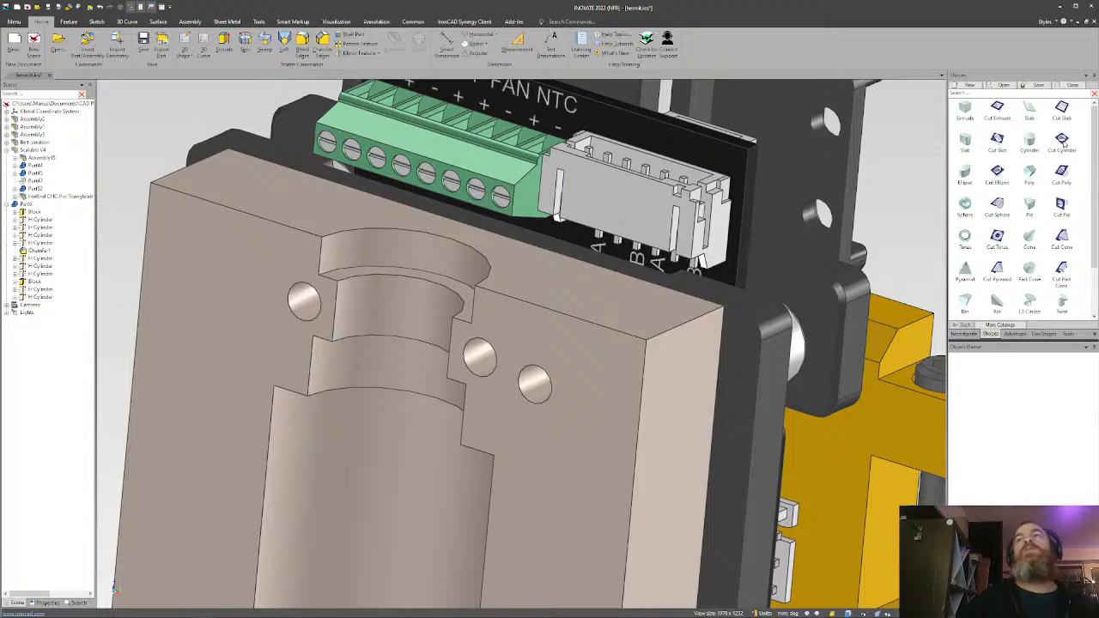
pyautogui.moveTo(842, 295); pyautogui.dragTo(534, 383)
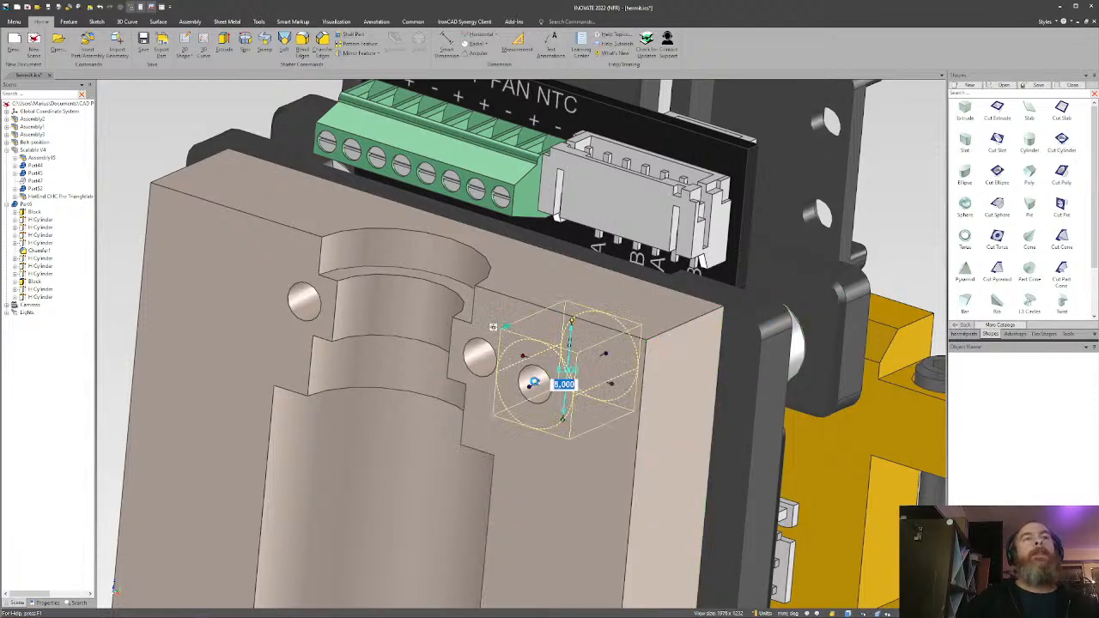
pyautogui.moveTo(604, 373)
pyautogui.mouseDown()
pyautogui.moveTo(624, 373)
pyautogui.moveTo(623, 383)
pyautogui.moveTo(604, 381)
pyautogui.mouseUp()
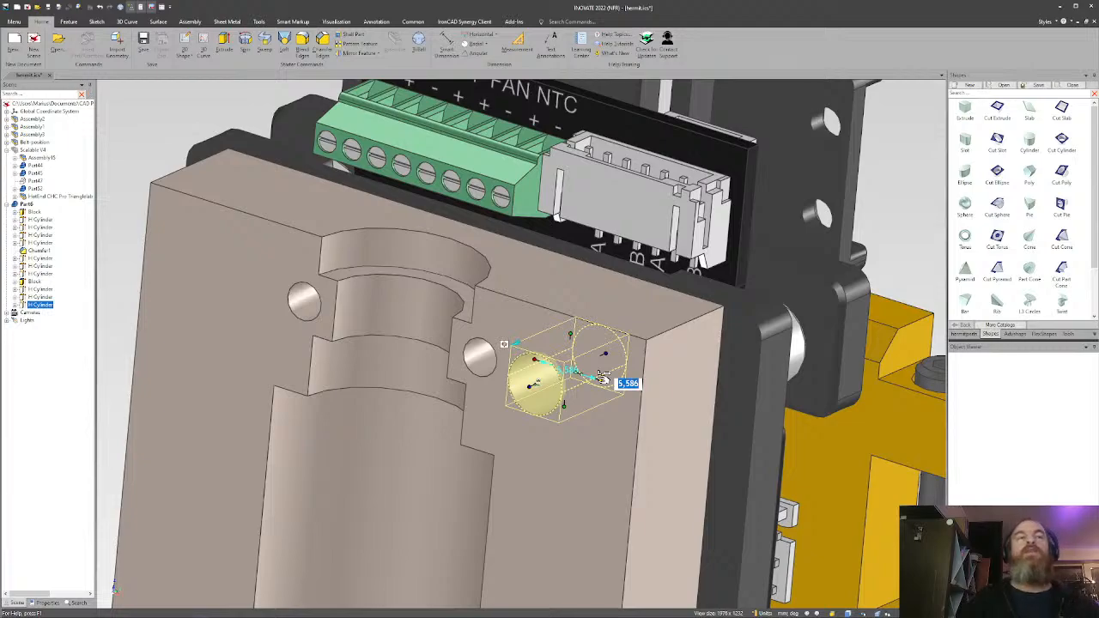
pyautogui.write('4.600')
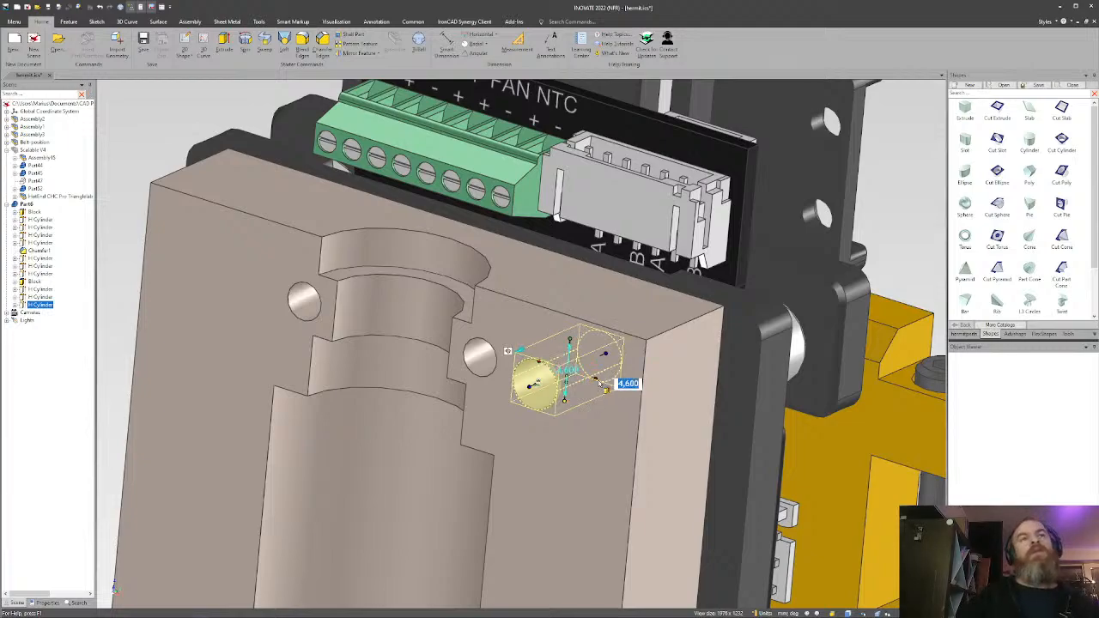
pyautogui.press('Return')
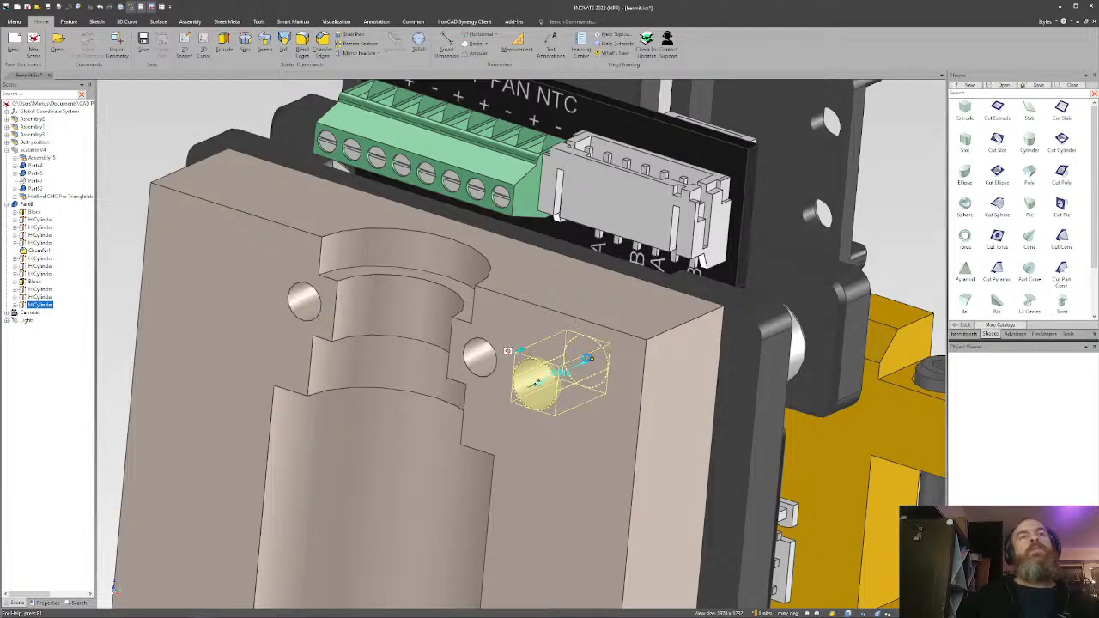
# Set the 4.6 mm cylindrical cut's depth to 6 mm.
pyautogui.moveTo(589, 358); pyautogui.dragTo(577, 365)
pyautogui.write('6')
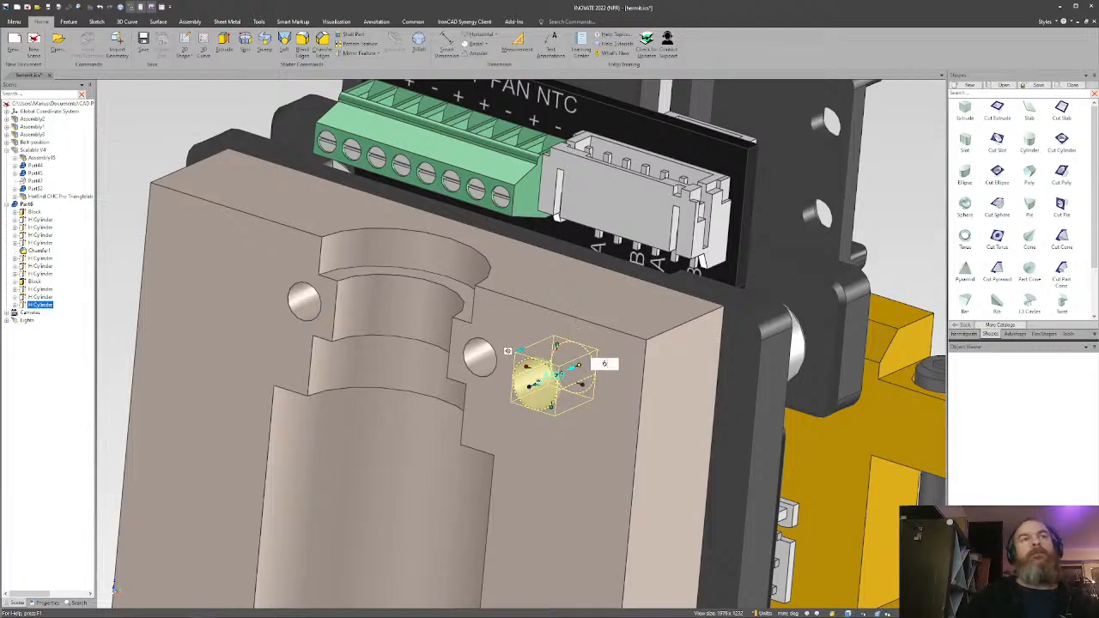
pyautogui.press('Tab')
pyautogui.click(133, 152)
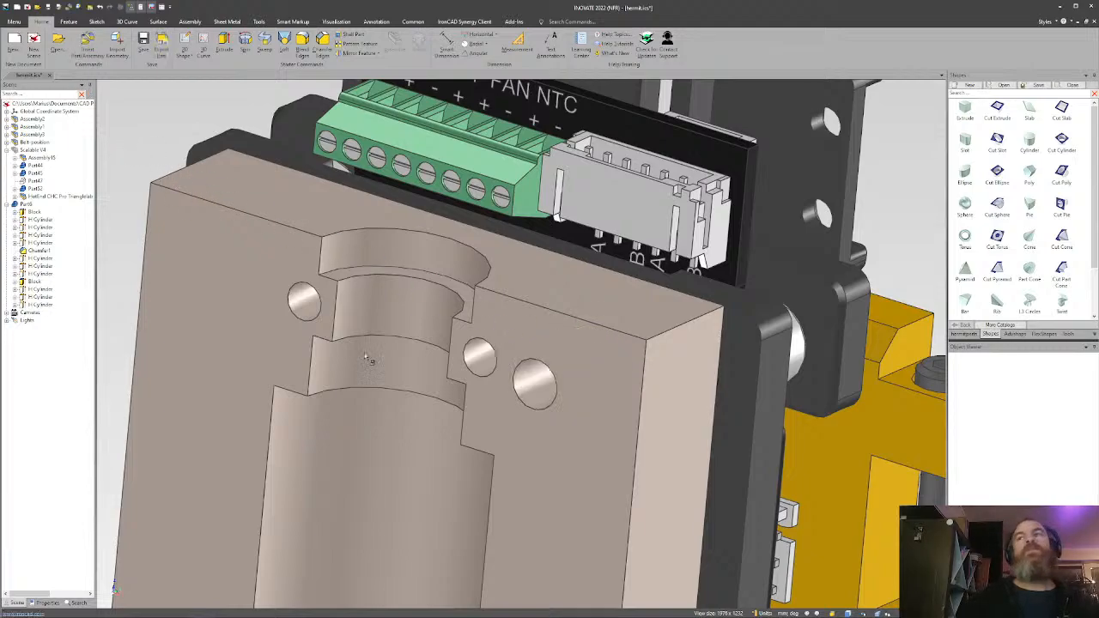
pyautogui.scroll(-4, 402, 394)
pyautogui.keyDown('shift'); pyautogui.moveTo(540, 418); pyautogui.dragTo(638, 403, button='middle'); pyautogui.keyUp('shift')
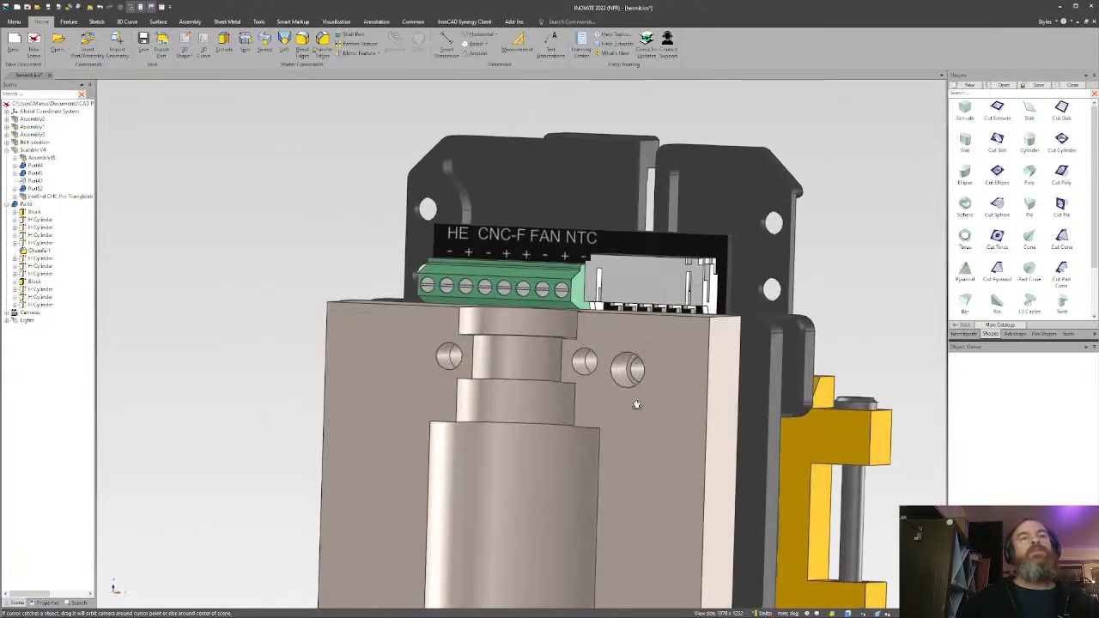
pyautogui.scroll(-1, 640, 386)
pyautogui.click(630, 375)
pyautogui.click(631, 375)
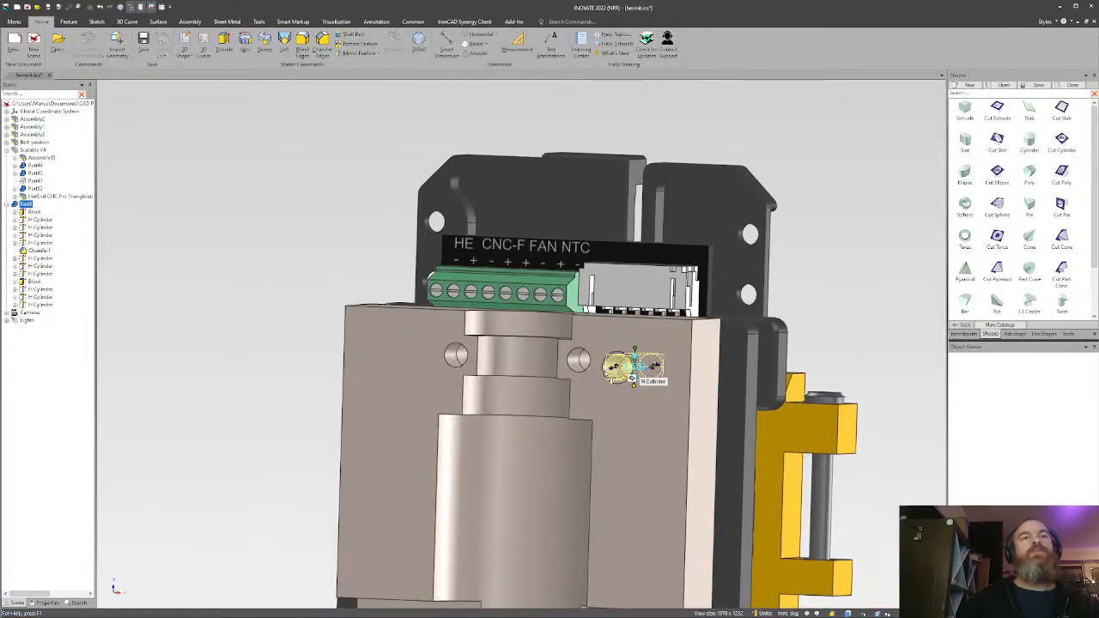
pyautogui.keyDown('shift'); pyautogui.click(606, 375); pyautogui.keyUp('shift')
pyautogui.scroll(-3, 515, 449)
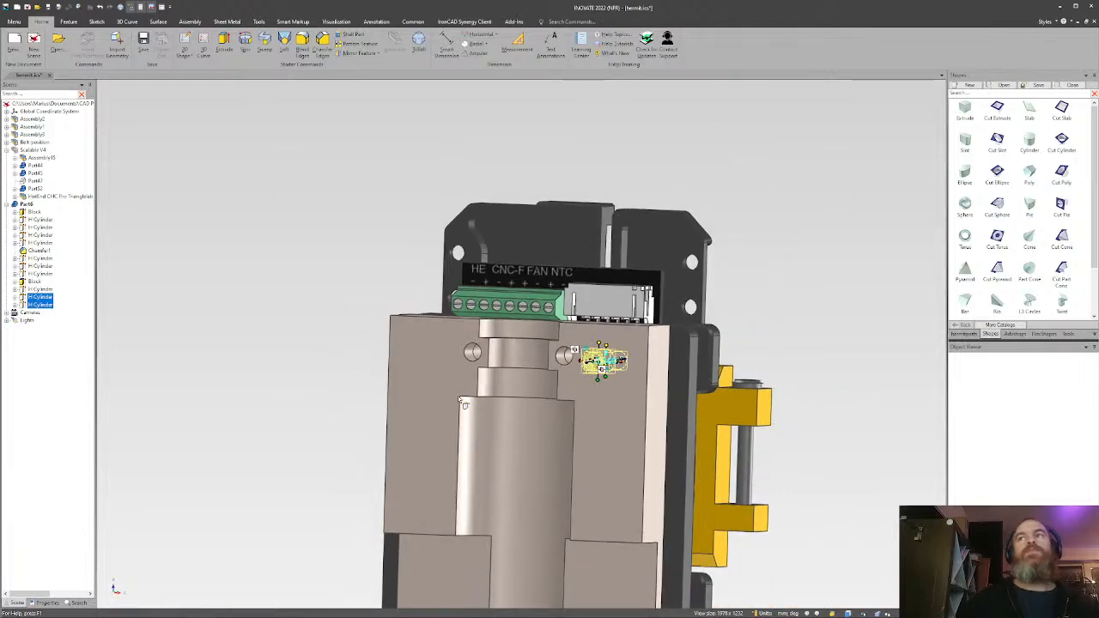
pyautogui.scroll(3, 477, 348)
pyautogui.click(333, 333)
# Place a new cylindrical cut on the block's front face, outside the small hole opposite the stepped hole, and extend its depth to 12 mm.
pyautogui.moveTo(440, 333); pyautogui.dragTo(578, 292, button='middle')
pyautogui.moveTo(1062, 143); pyautogui.dragTo(486, 346)
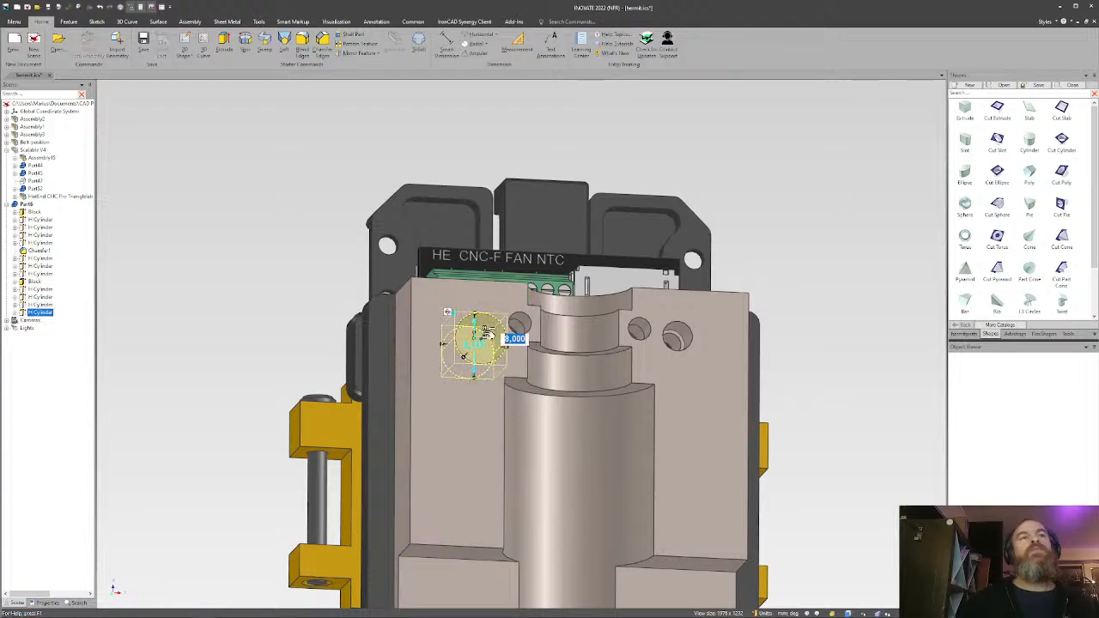
pyautogui.scroll(5, 520, 361)
pyautogui.moveTo(527, 374); pyautogui.dragTo(525, 389, button='middle')
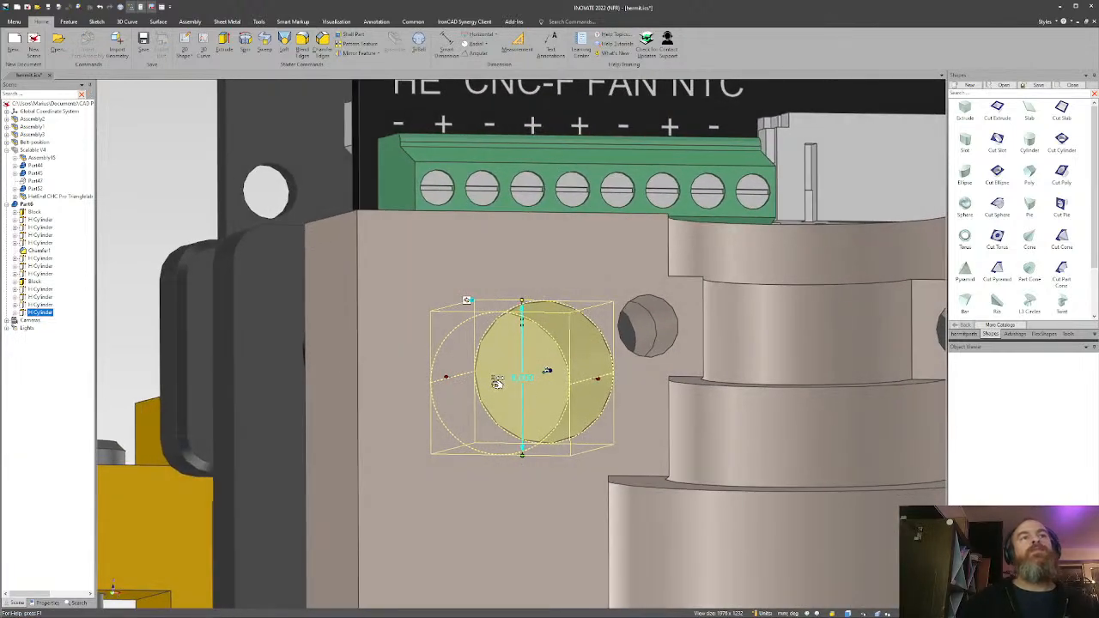
pyautogui.moveTo(495, 383); pyautogui.dragTo(278, 259)
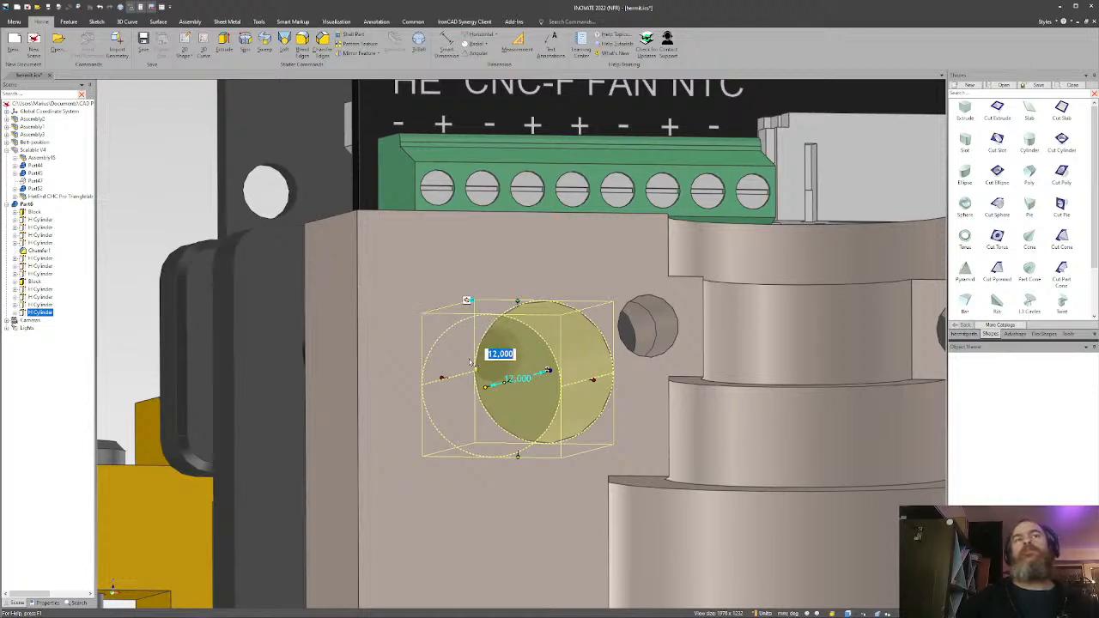
# Centre the new cylindrical cut on the plate's hole using the midpoint between two opposite points on that hole's edge.
pyautogui.press('F10')
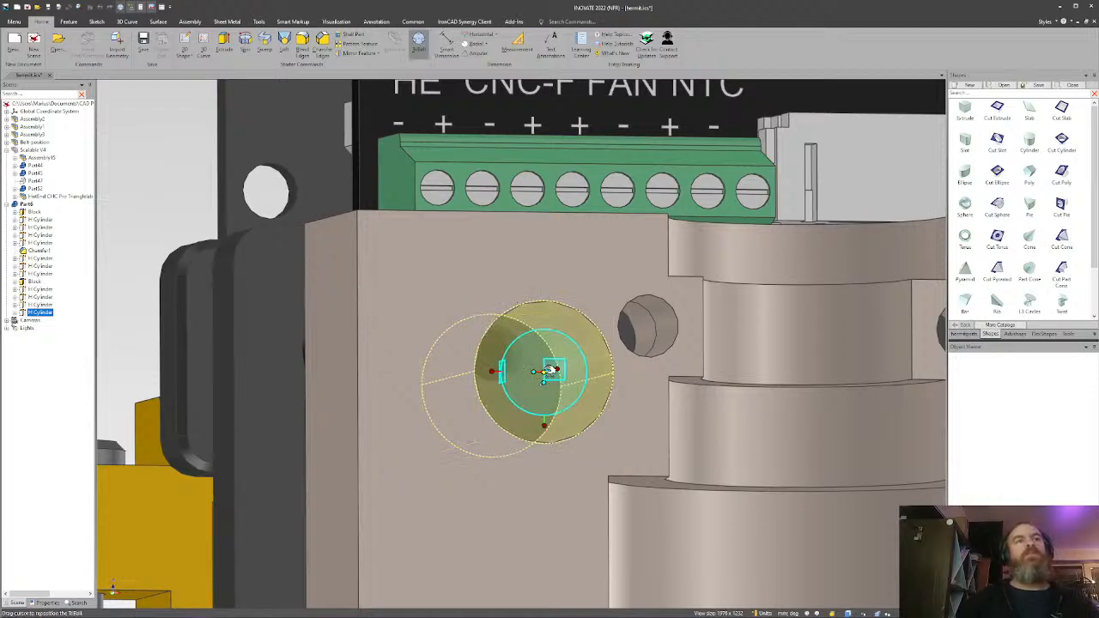
pyautogui.rightClick(548, 371)
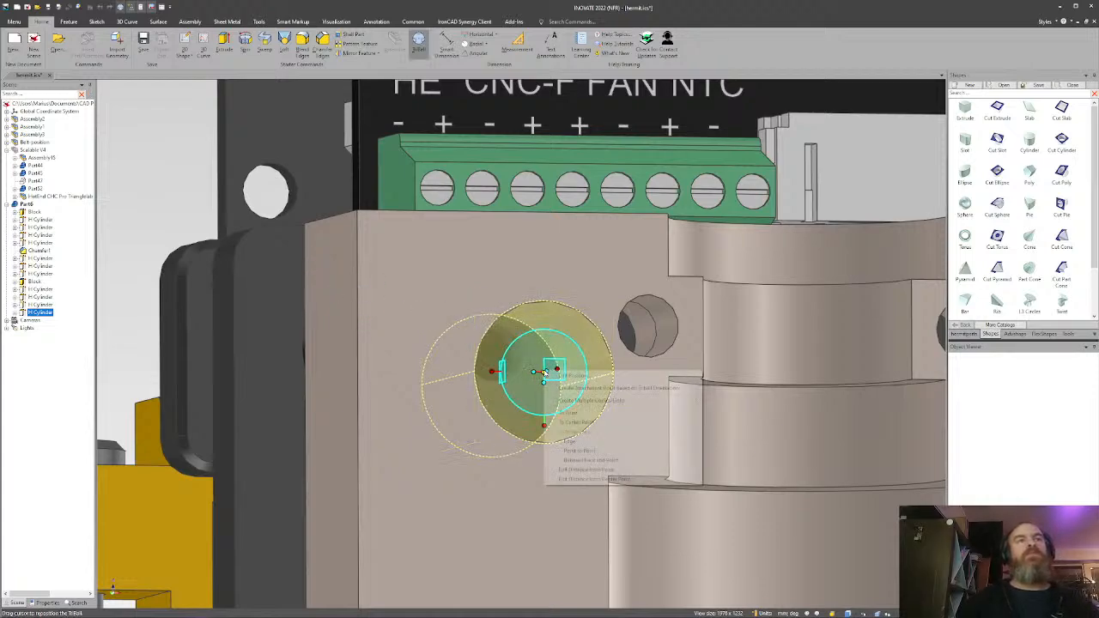
pyautogui.click(584, 451)
pyautogui.moveTo(541, 406); pyautogui.dragTo(494, 374, button='middle')
pyautogui.scroll(5, 494, 373)
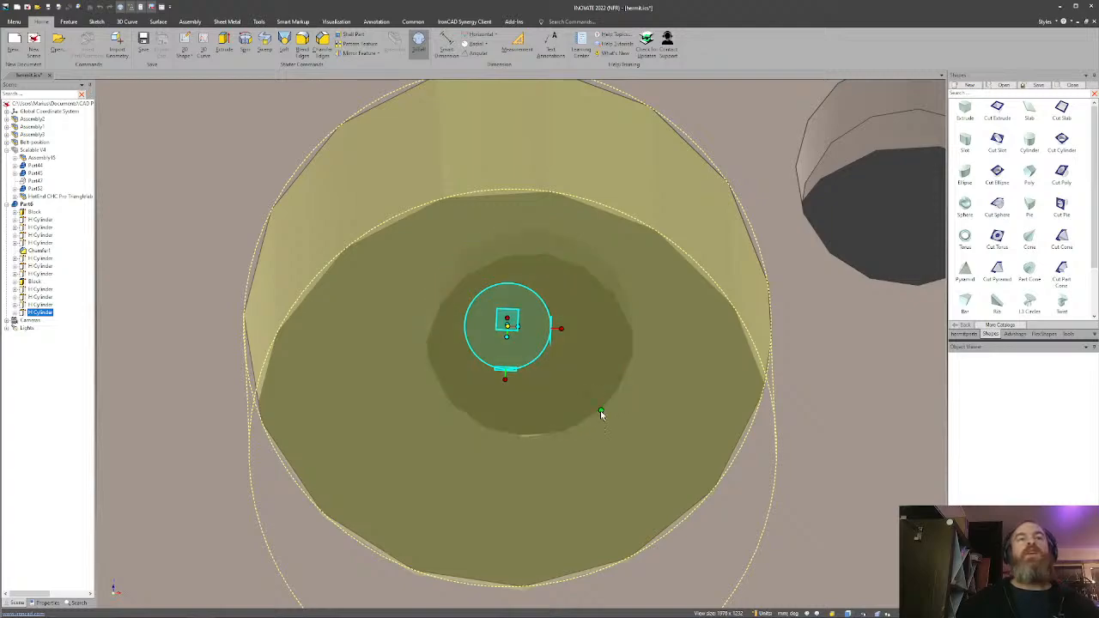
pyautogui.moveTo(601, 411); pyautogui.dragTo(636, 395, button='middle')
pyautogui.scroll(-10, 636, 395)
pyautogui.keyDown('shift'); pyautogui.moveTo(478, 302); pyautogui.dragTo(551, 375, button='middle'); pyautogui.keyUp('shift')
pyautogui.scroll(3, 551, 374)
pyautogui.moveTo(462, 354); pyautogui.dragTo(492, 309, button='middle')
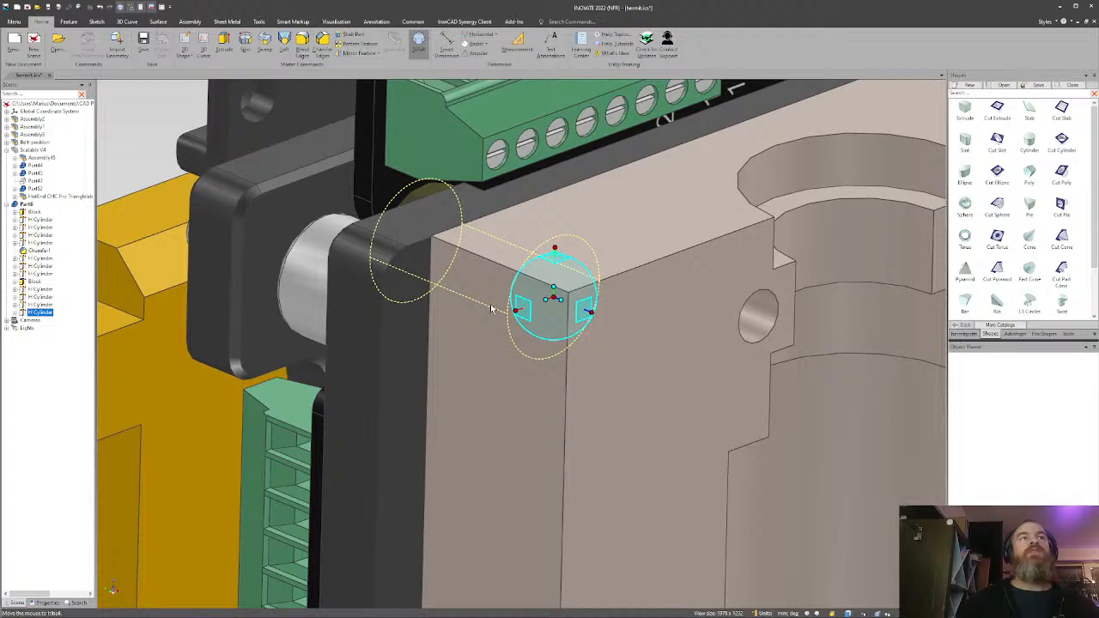
# Reverse the centred cylindrical cut's direction so it runs from the plate through the block's front face.
pyautogui.rightClick(560, 300)
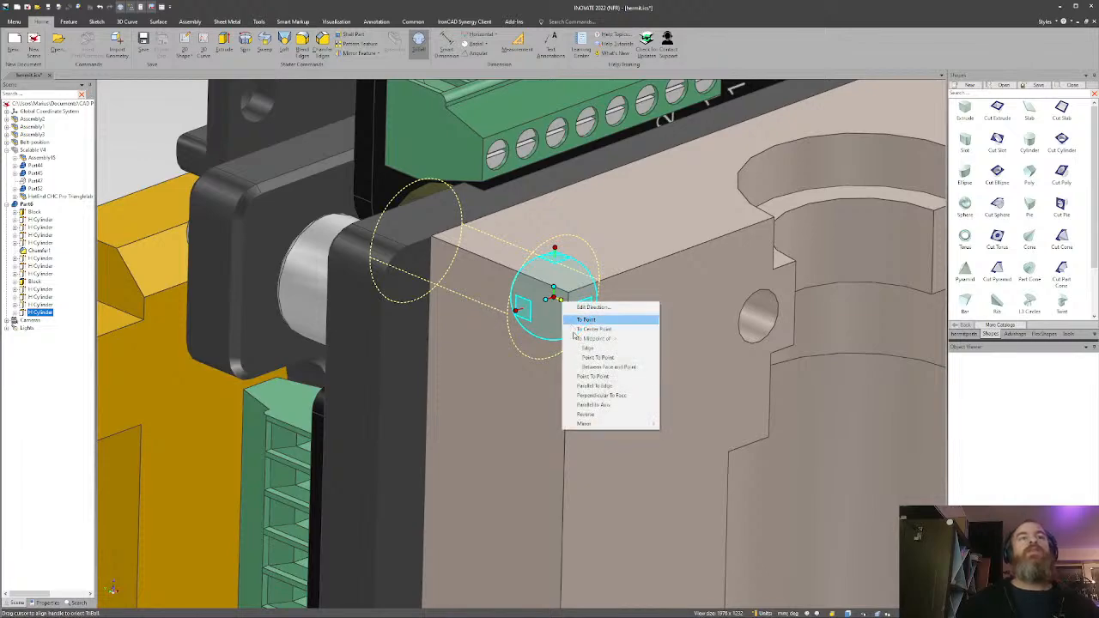
pyautogui.click(610, 416)
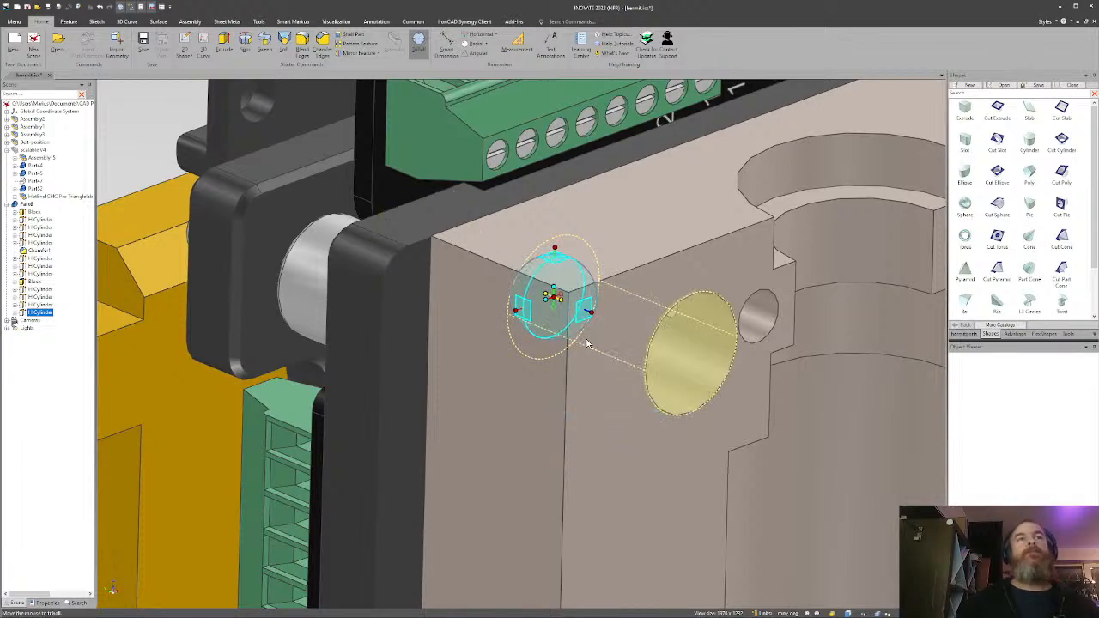
pyautogui.moveTo(588, 343); pyautogui.dragTo(582, 342, button='middle')
pyautogui.press('F10')
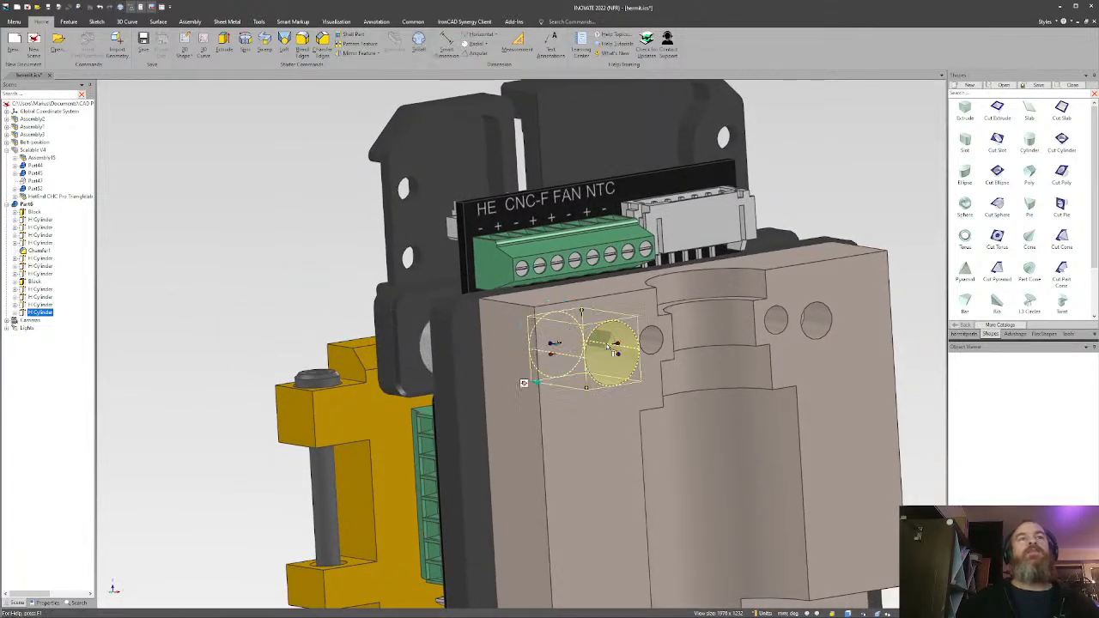
# Reduce the reversed cylindrical cut's diameter to form a small screw hole in the block's front face.
pyautogui.moveTo(618, 345); pyautogui.dragTo(606, 347)
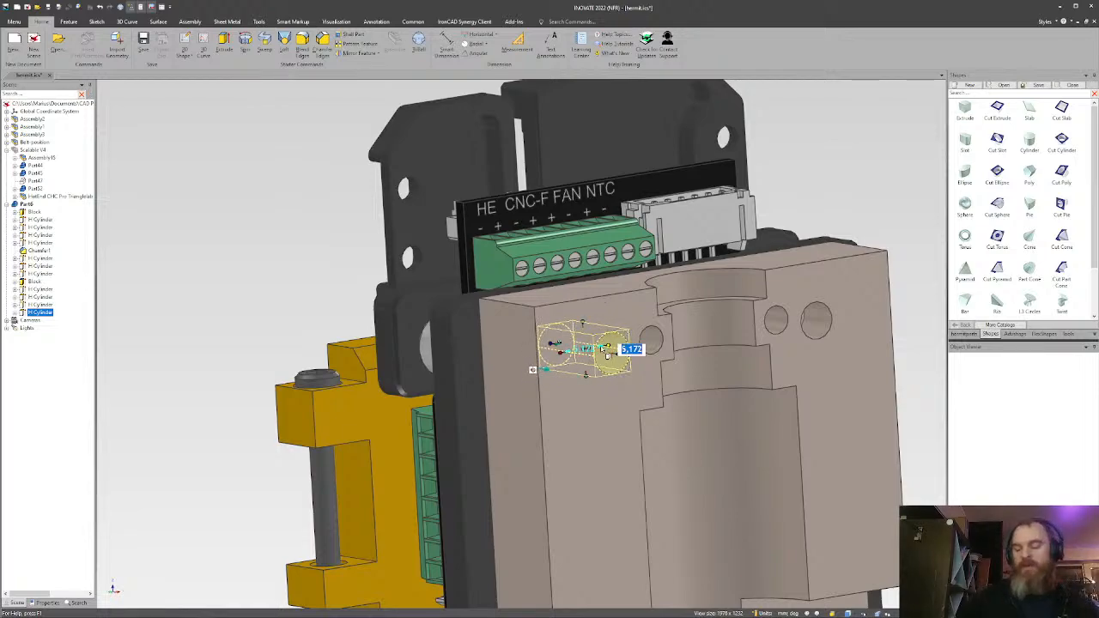
pyautogui.write('3.')
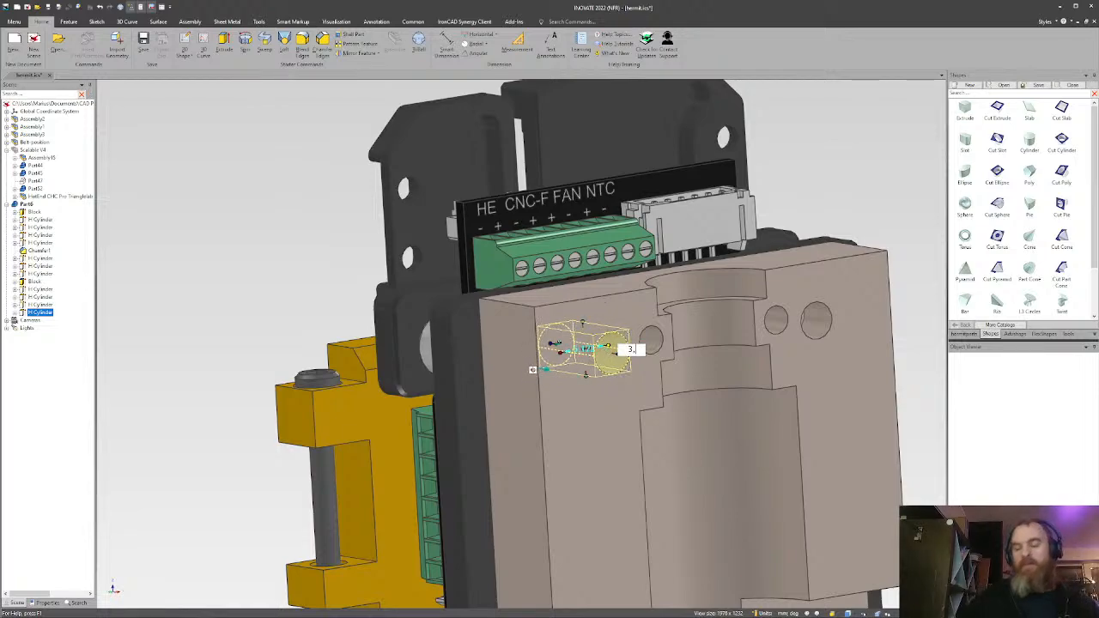
pyautogui.press('Return')
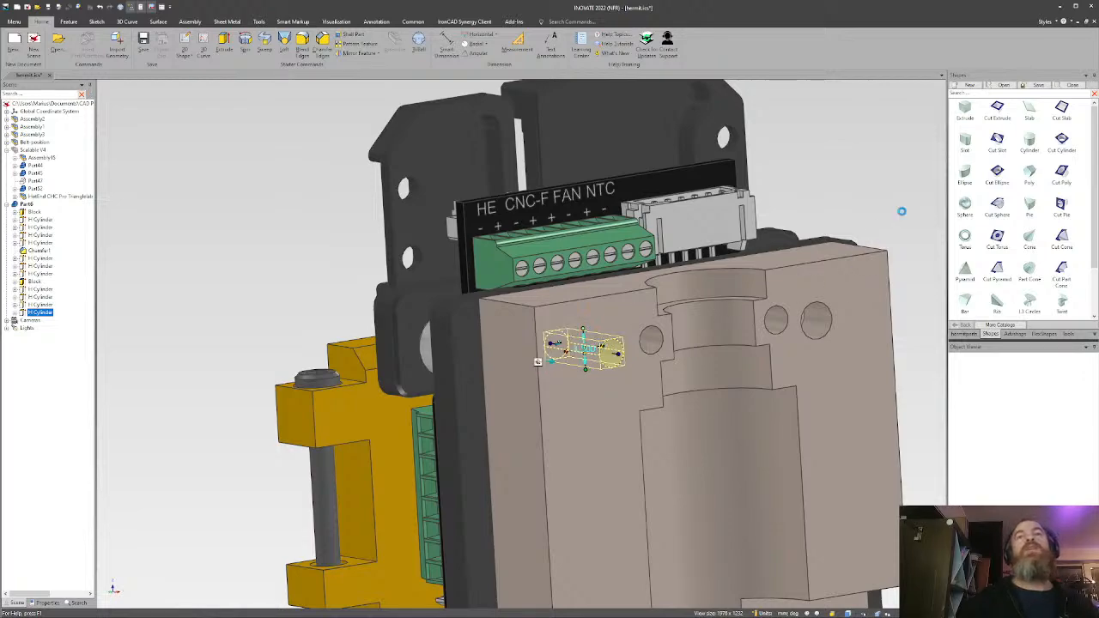
pyautogui.moveTo(538, 361); pyautogui.dragTo(584, 355, button='middle')
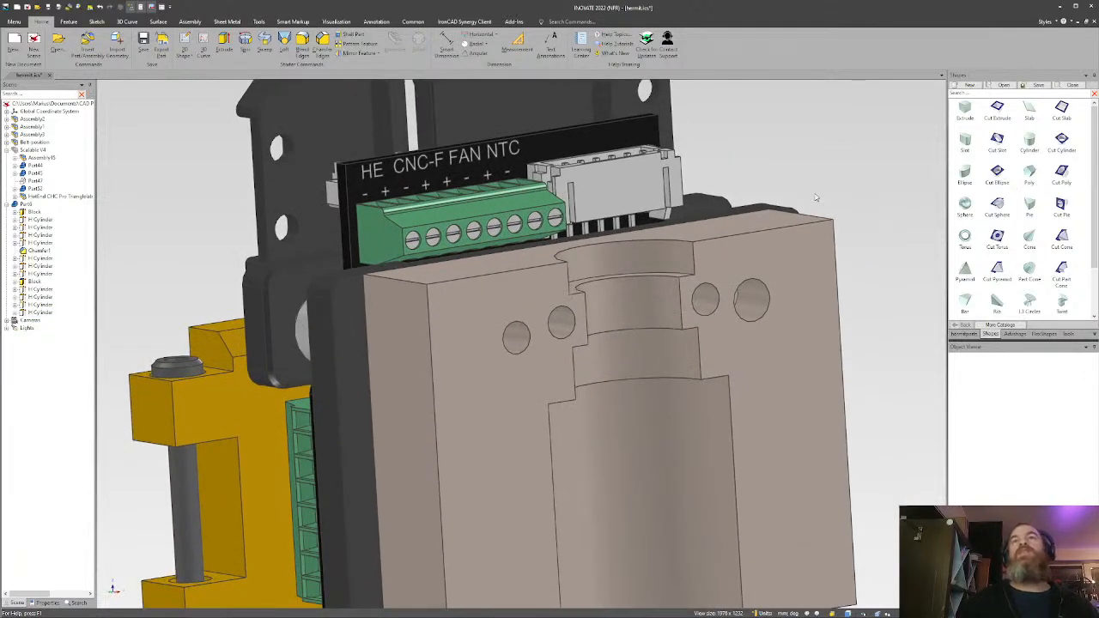
pyautogui.click(518, 41)
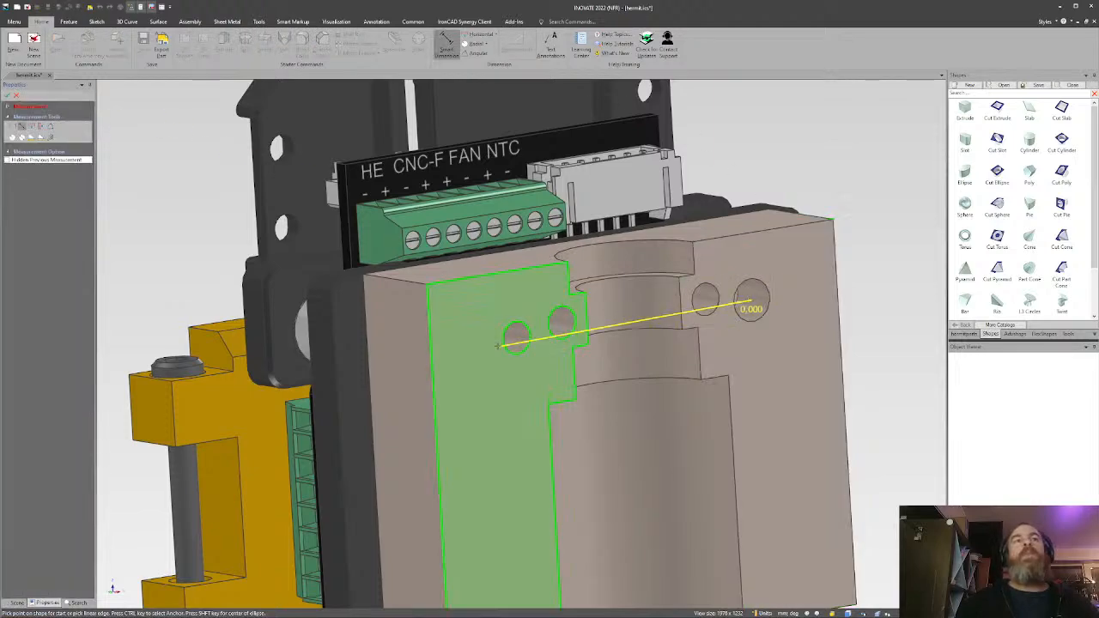
pyautogui.press('Escape')
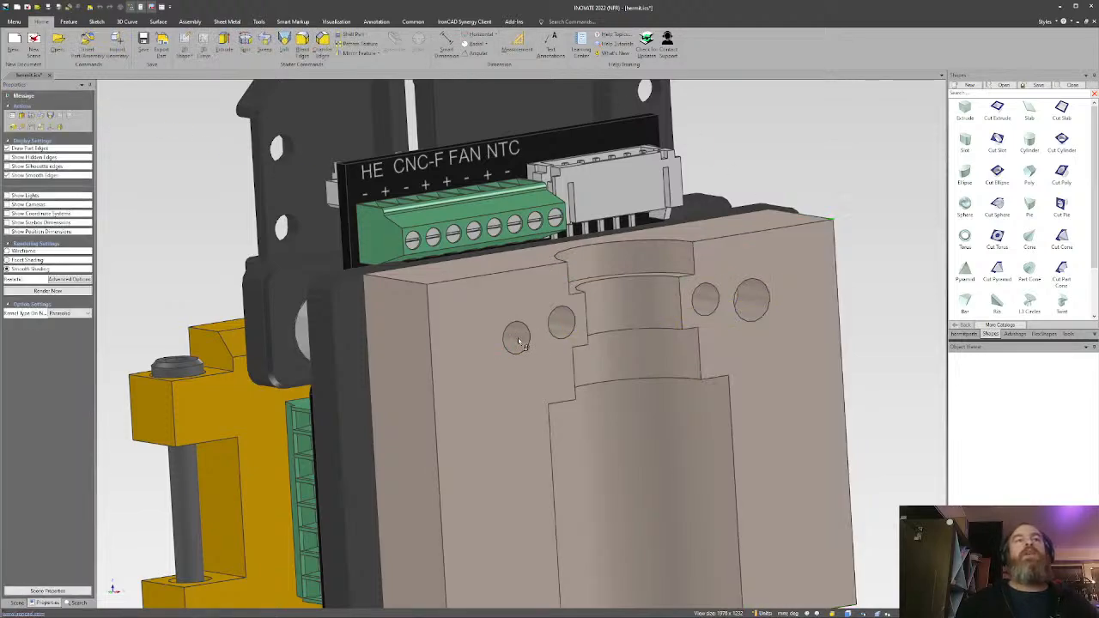
# Place a cylindrical cut on the block's lower pad and enlarge its diameter to about 38 mm to expose the plate holes.
pyautogui.scroll(-4, 518, 339)
pyautogui.moveTo(518, 338); pyautogui.dragTo(488, 369, button='middle')
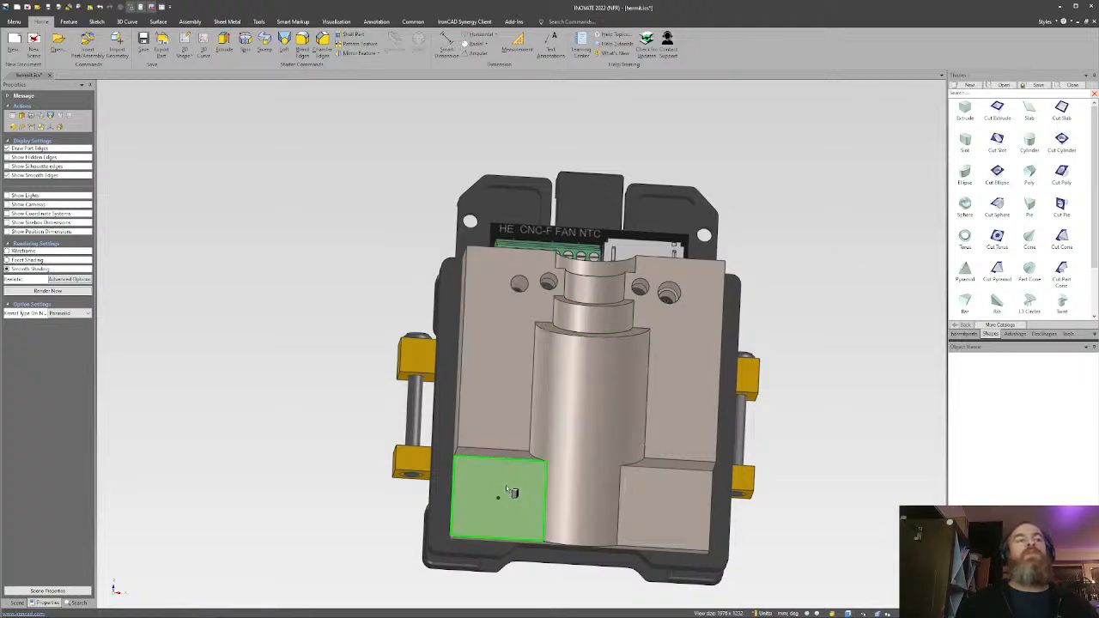
pyautogui.moveTo(506, 485); pyautogui.dragTo(605, 497)
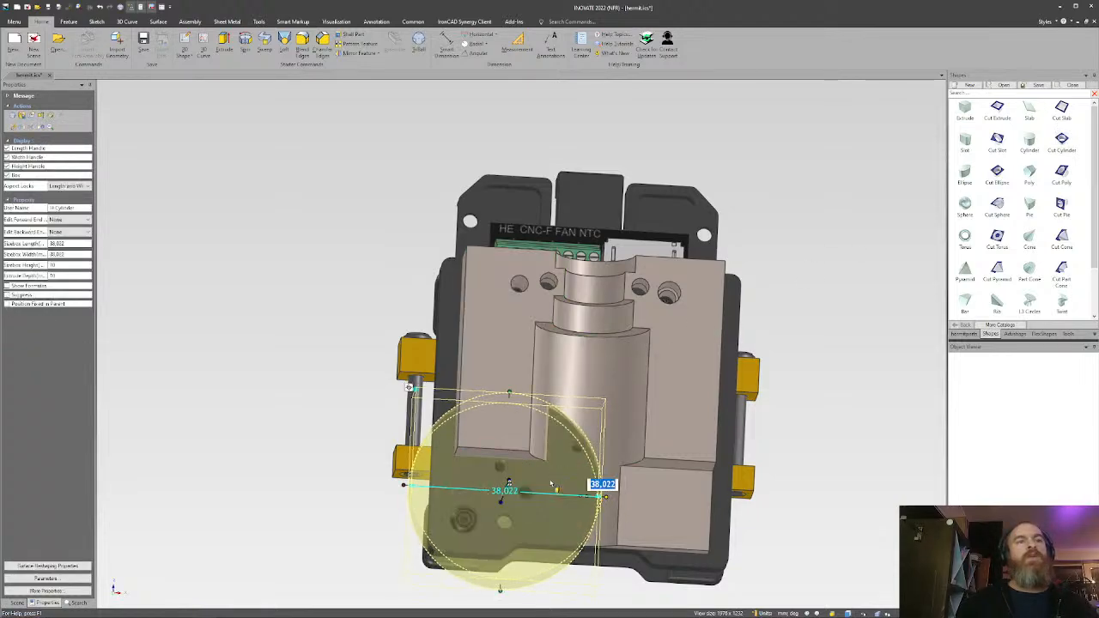
pyautogui.scroll(5, 551, 485)
pyautogui.moveTo(552, 485); pyautogui.dragTo(483, 424, button='middle')
pyautogui.scroll(-1, 459, 427)
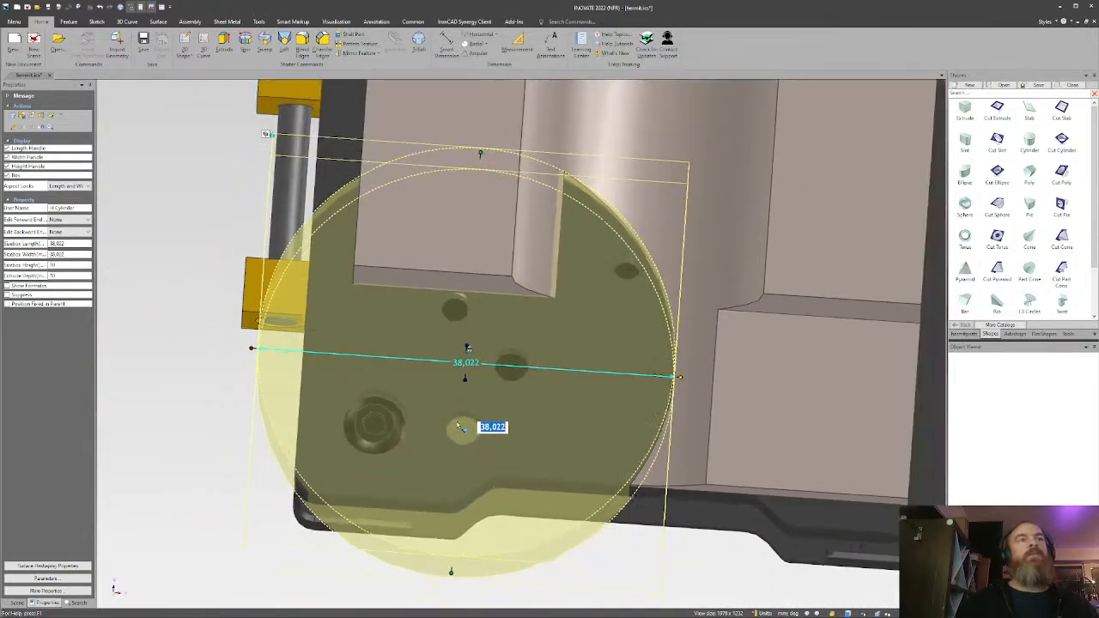
pyautogui.scroll(-2, 459, 427)
# Centre the large cylindrical cut on the plate hole beneath the lower pad using the midpoint between two edge points.
pyautogui.press('F10')
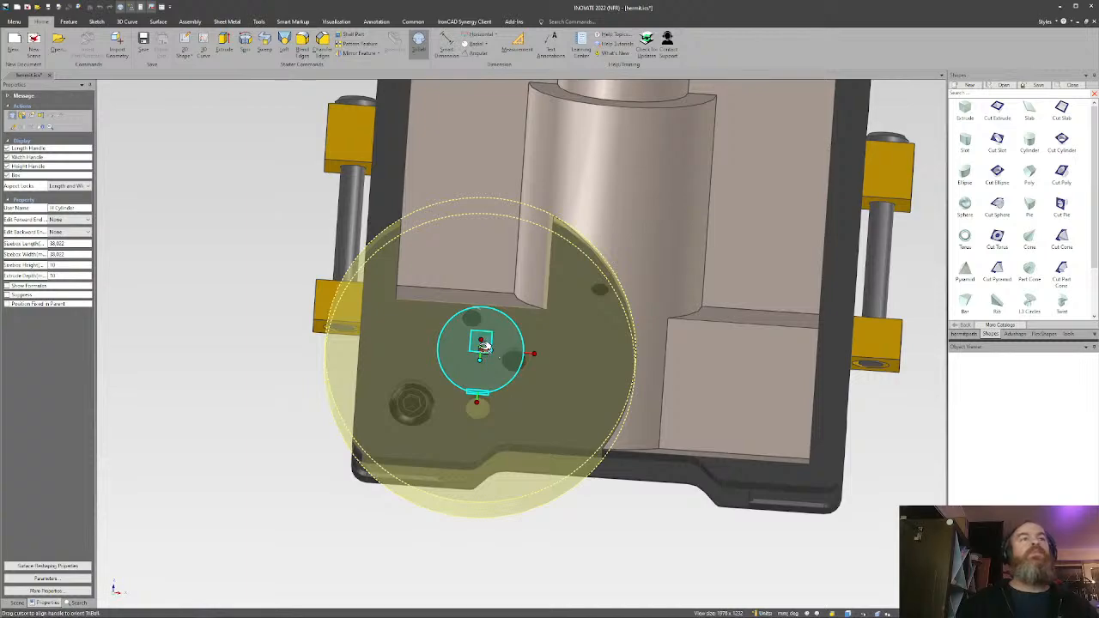
pyautogui.rightClick(482, 345)
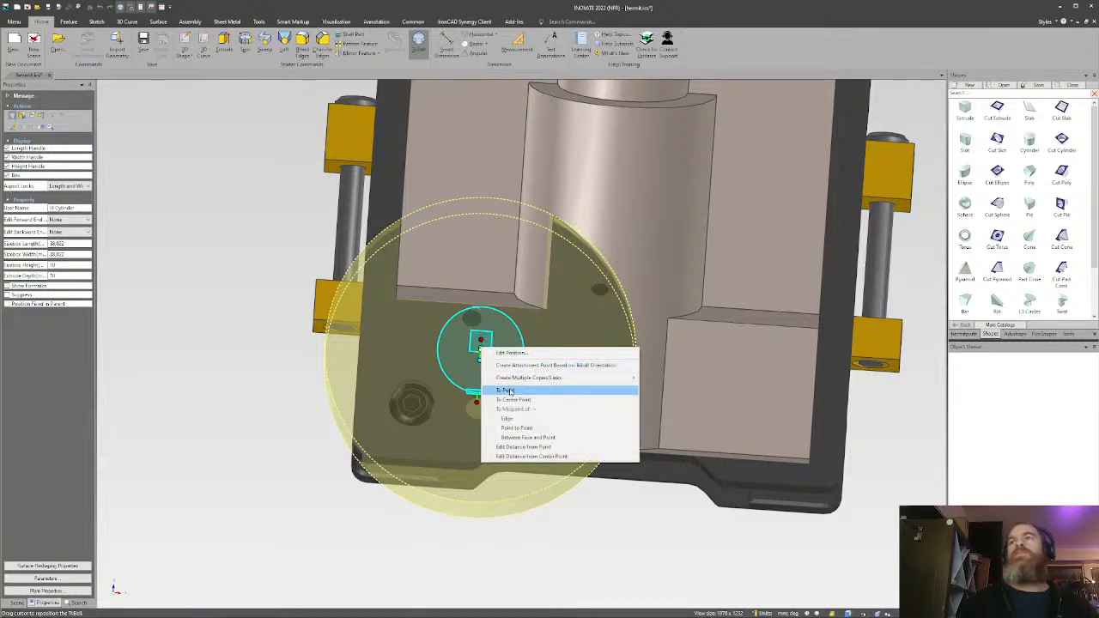
pyautogui.click(533, 429)
pyautogui.scroll(10, 515, 395)
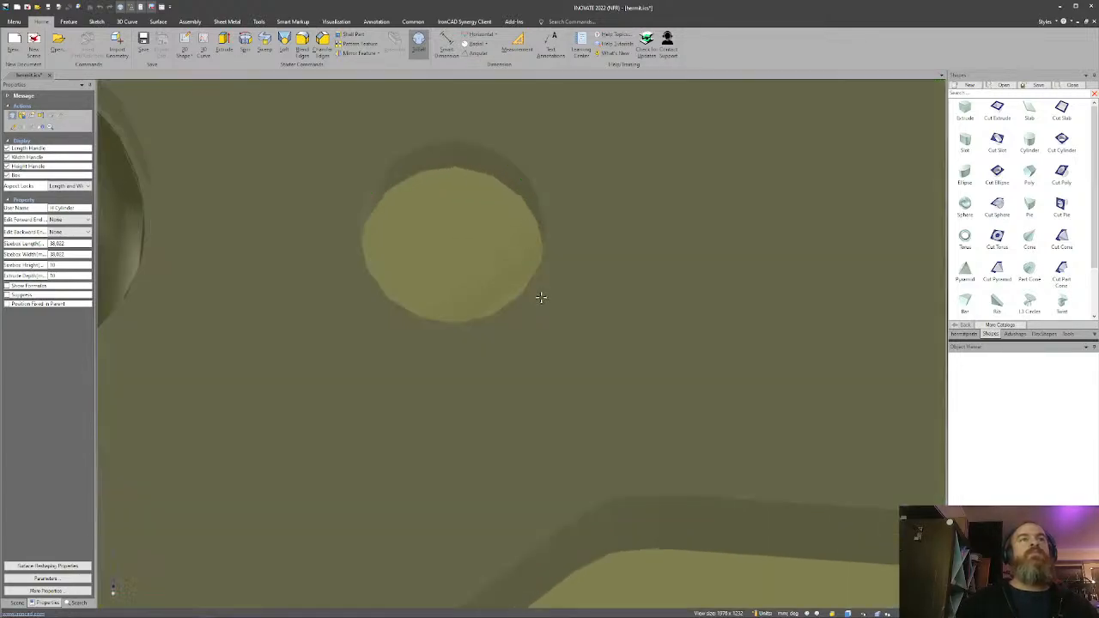
pyautogui.keyDown('shift'); pyautogui.moveTo(541, 298); pyautogui.dragTo(431, 302, button='middle'); pyautogui.keyUp('shift')
pyautogui.scroll(-1, 572, 389)
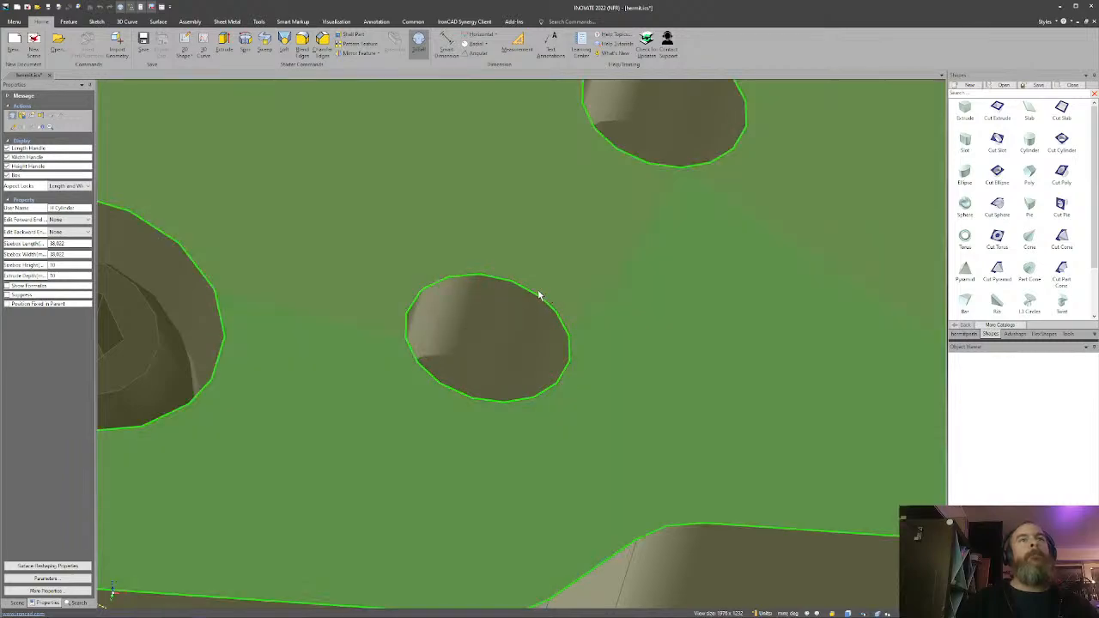
pyautogui.scroll(-8, 541, 302)
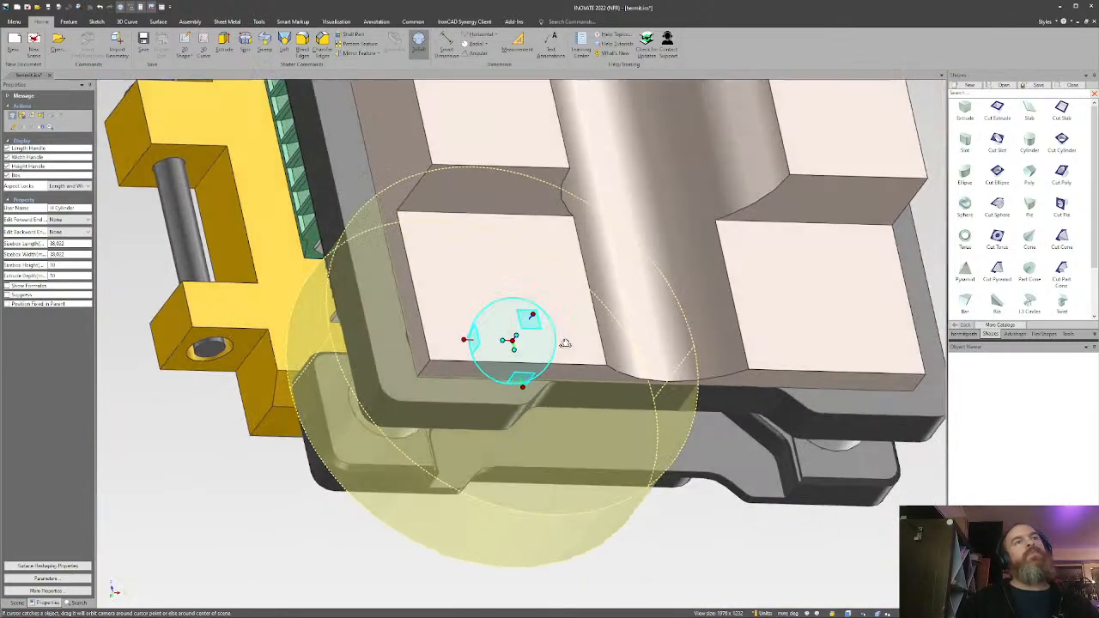
# Reverse the large cylindrical cut's direction so it extends from the plate towards the lower pad's front.
pyautogui.rightClick(514, 340)
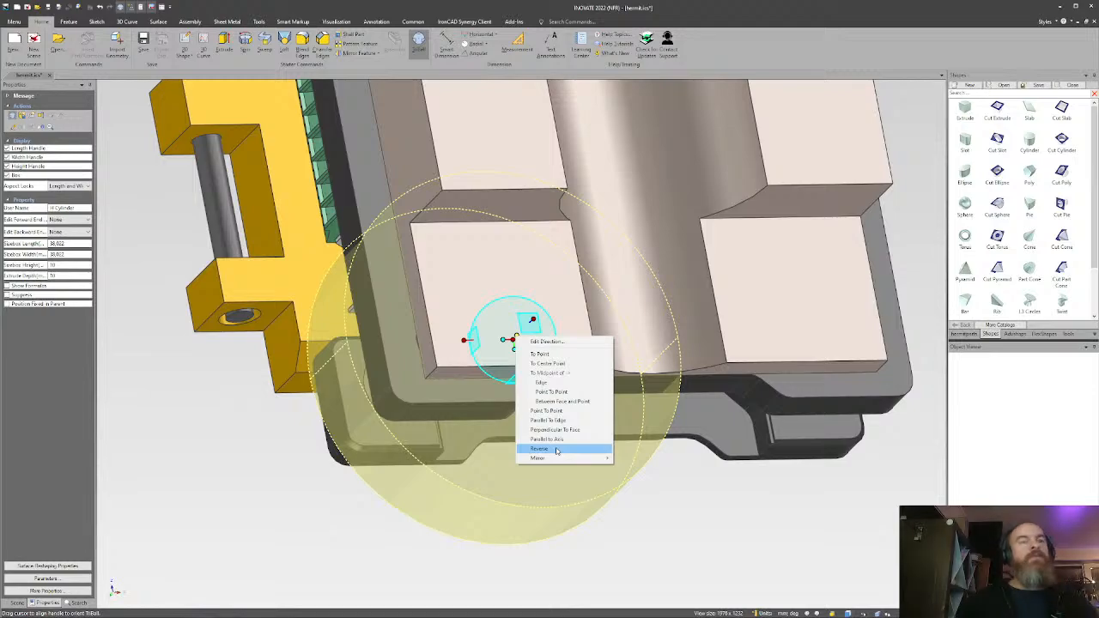
pyautogui.click(557, 450)
pyautogui.press('F10')
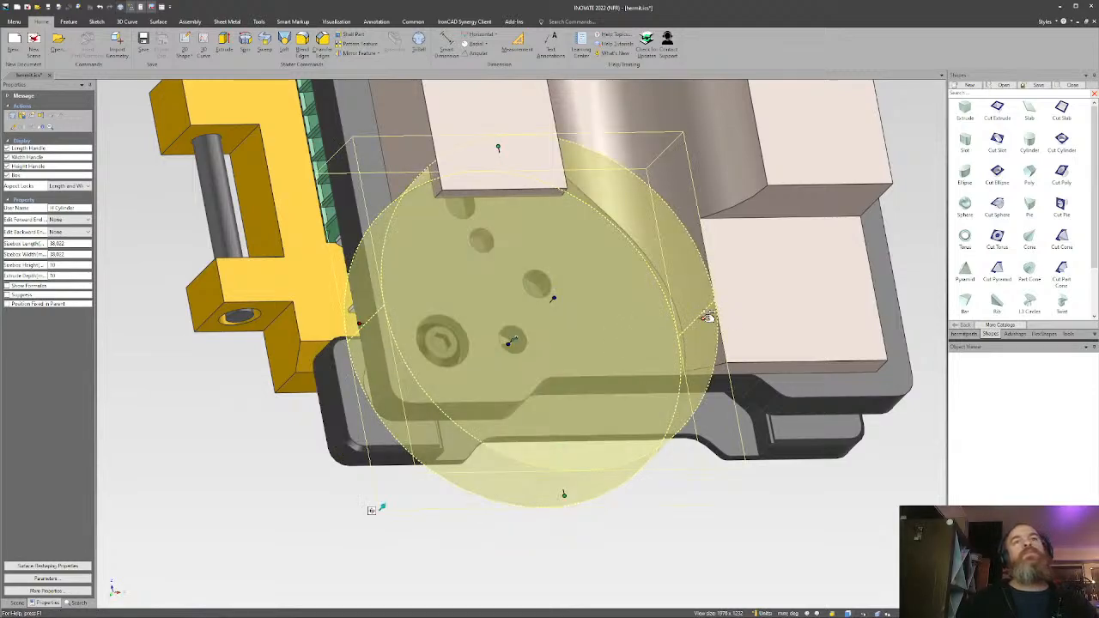
# Set the lower cylindrical cut's diameter to 3.5 mm and extend it through the pad's front face.
pyautogui.moveTo(707, 318); pyautogui.dragTo(614, 319)
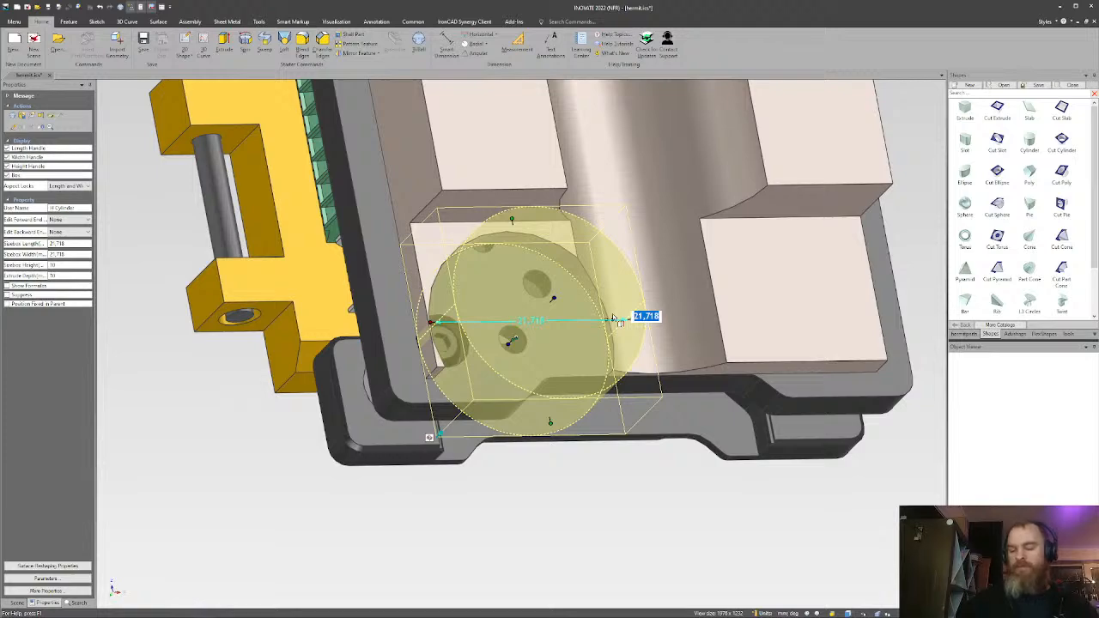
pyautogui.write('3.5')
pyautogui.press('Return')
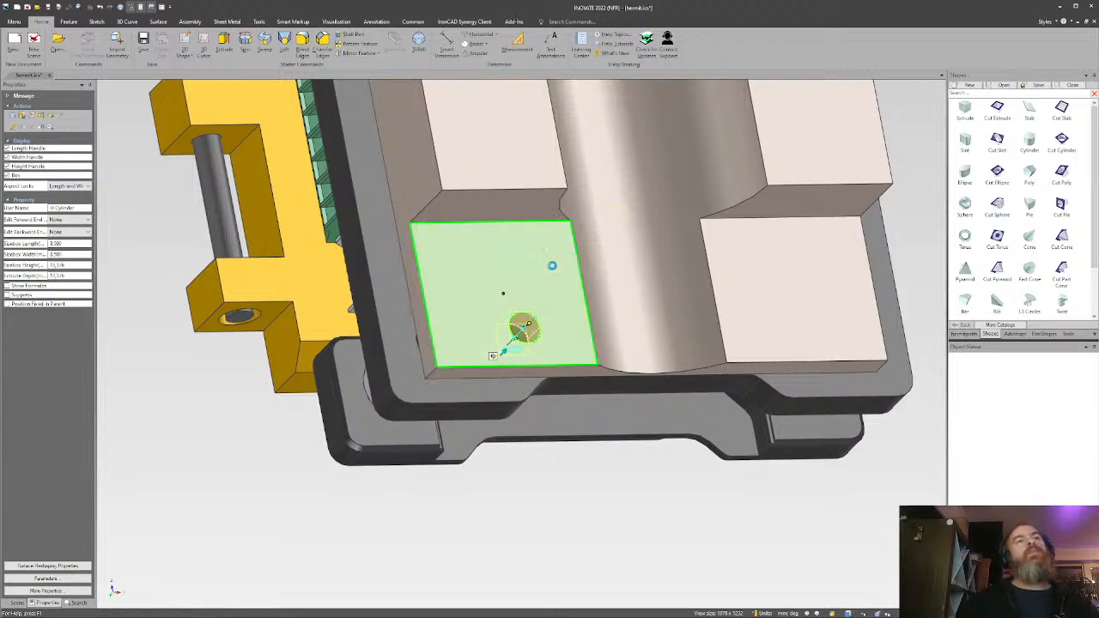
pyautogui.click(654, 488)
# Set the height of the raised block forming the lower pads to 5 mm.
pyautogui.moveTo(522, 362); pyautogui.dragTo(477, 334, button='middle')
pyautogui.click(480, 337)
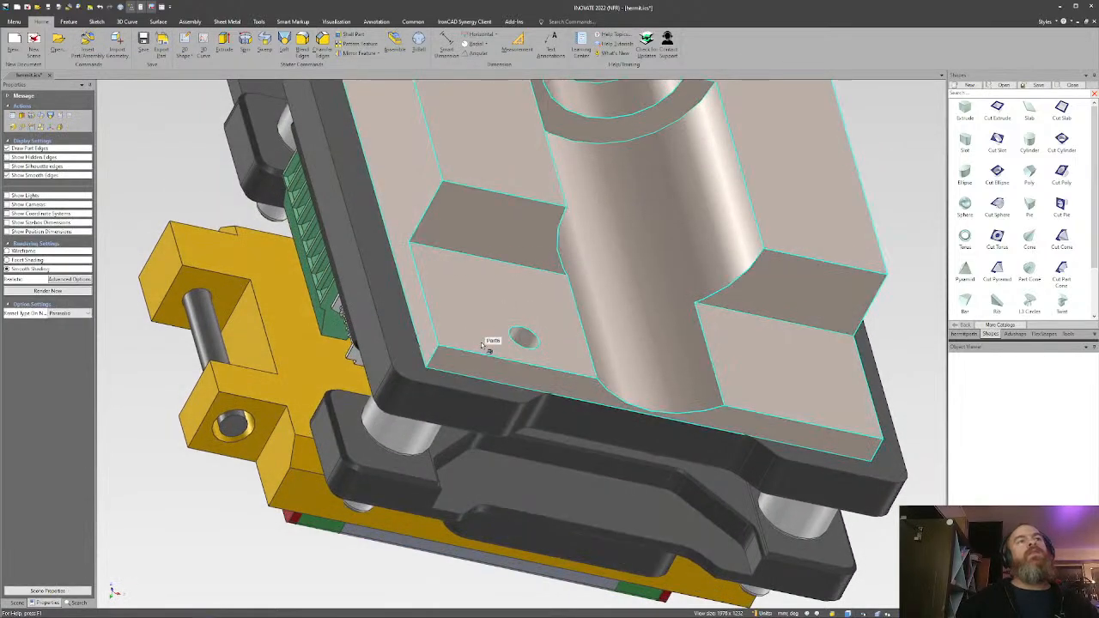
pyautogui.click(483, 343)
pyautogui.moveTo(646, 302)
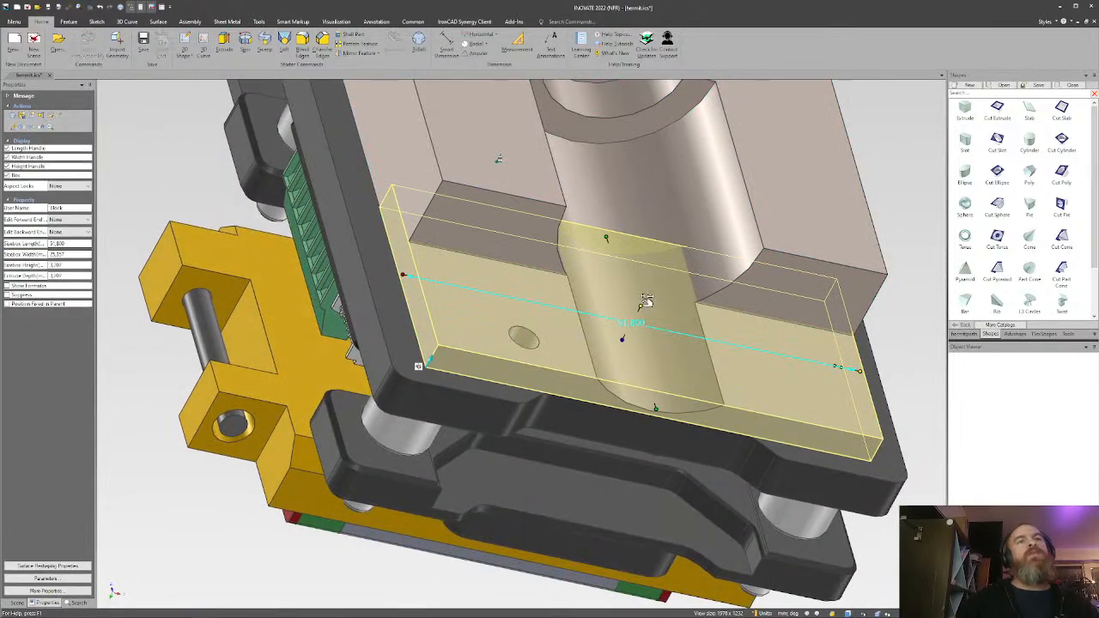
pyautogui.moveTo(646, 302); pyautogui.dragTo(650, 294)
pyautogui.write('5')
pyautogui.press('Return')
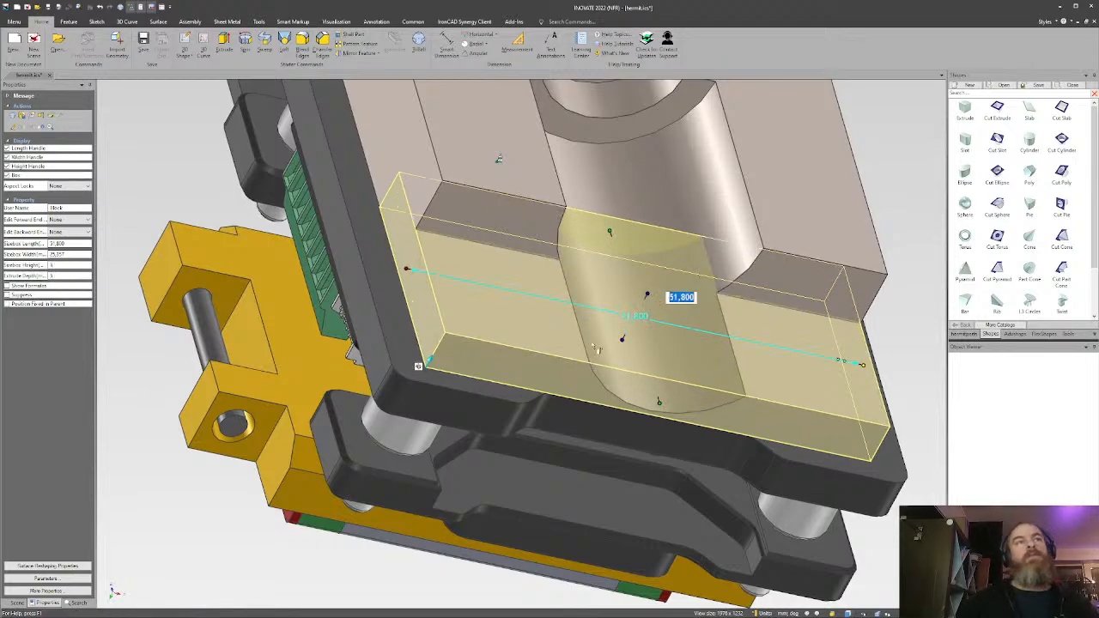
pyautogui.click(153, 453)
# Lengthen the last cylindrical cut so the 3.5 mm hole passes through the thickened lower pad.
pyautogui.moveTo(515, 334)
pyautogui.mouseDown(button='middle')
pyautogui.moveTo(535, 277)
pyautogui.moveTo(515, 326)
pyautogui.mouseUp(button='middle')
pyautogui.click(517, 325)
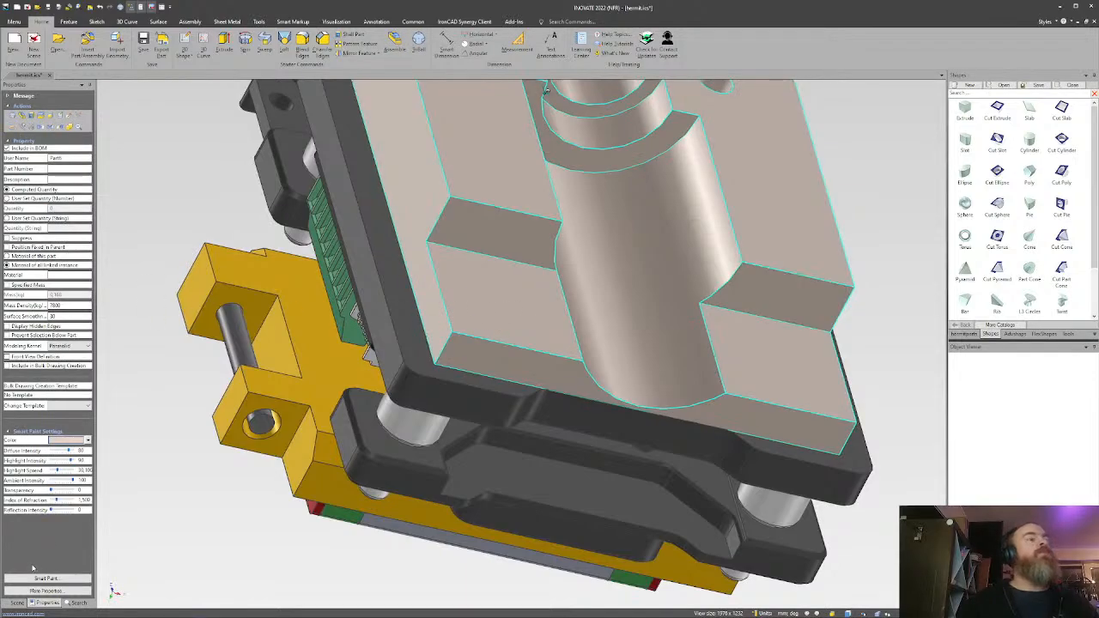
pyautogui.click(17, 602)
pyautogui.click(41, 321)
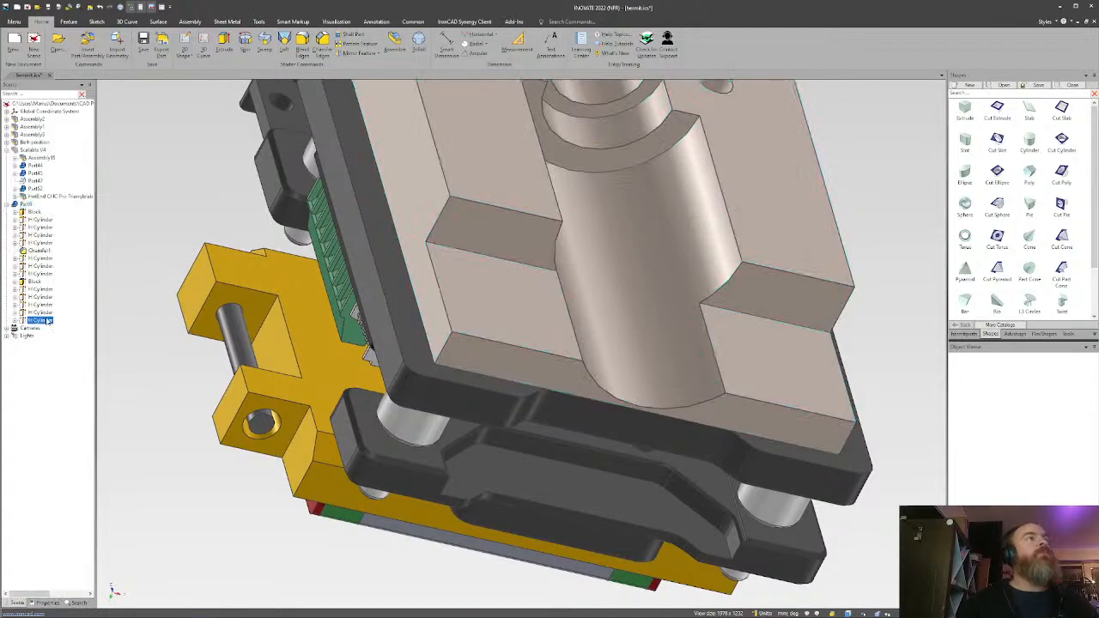
pyautogui.keyDown('shift'); pyautogui.moveTo(526, 333); pyautogui.dragTo(503, 308); pyautogui.keyUp('shift')
pyautogui.click(156, 420)
# Examine the new hole in the lower pad and its place among the block's other holes.
pyautogui.moveTo(508, 344); pyautogui.dragTo(517, 402, button='middle')
pyautogui.scroll(2, 549, 340)
pyautogui.scroll(-2, 534, 360)
pyautogui.moveTo(537, 354); pyautogui.dragTo(503, 381, button='middle')
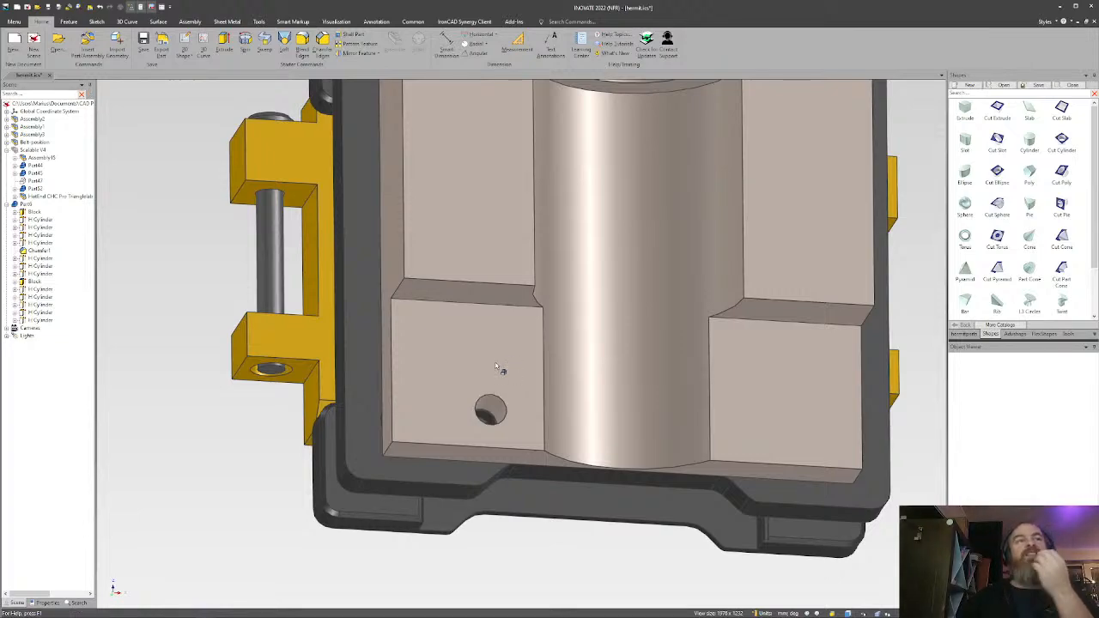
pyautogui.scroll(-2, 496, 368)
pyautogui.moveTo(498, 344); pyautogui.dragTo(466, 437, button='middle')
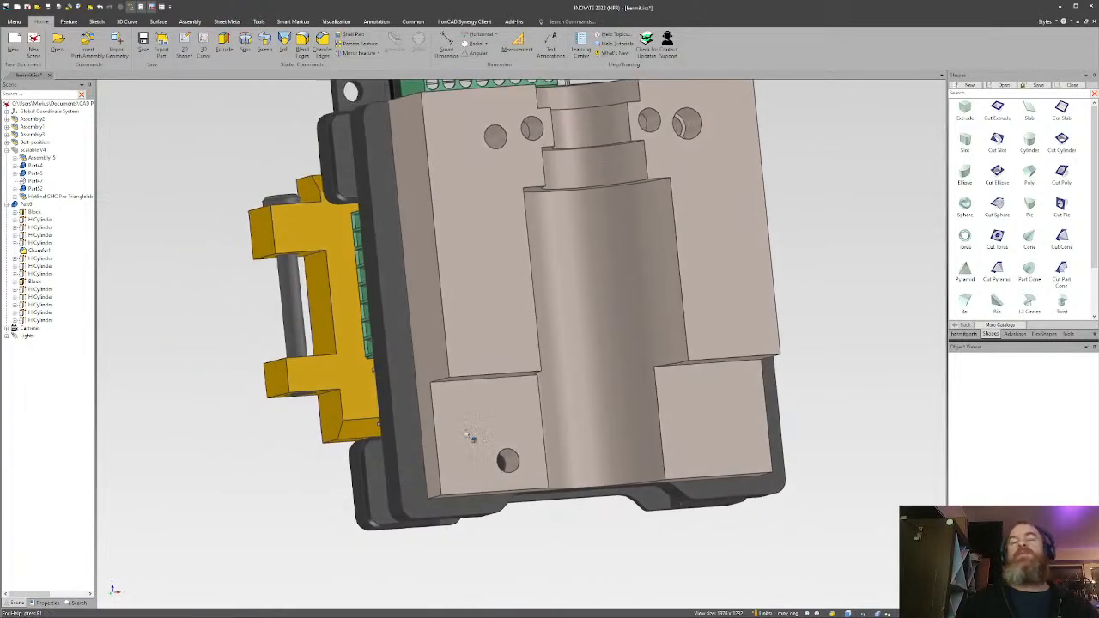
# Set the diameter of the cylindrical hole in the lower pad to 4.6 mm.
pyautogui.scroll(2, 533, 385)
pyautogui.moveTo(533, 385); pyautogui.dragTo(637, 356, button='middle')
pyautogui.scroll(5, 572, 400)
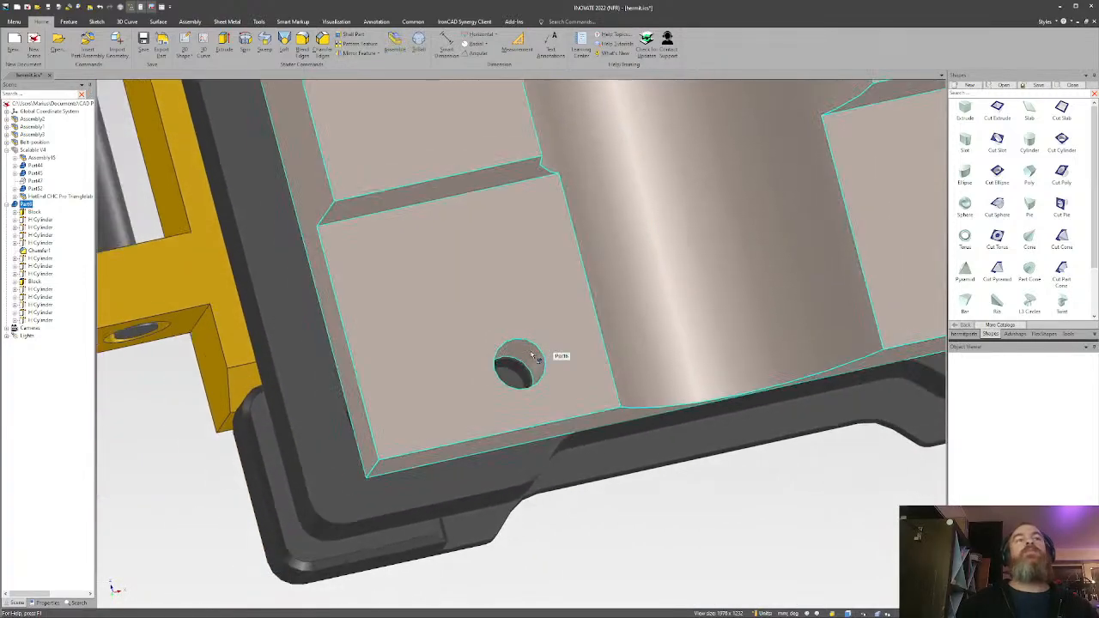
pyautogui.click(545, 365)
pyautogui.moveTo(549, 364); pyautogui.dragTo(560, 364)
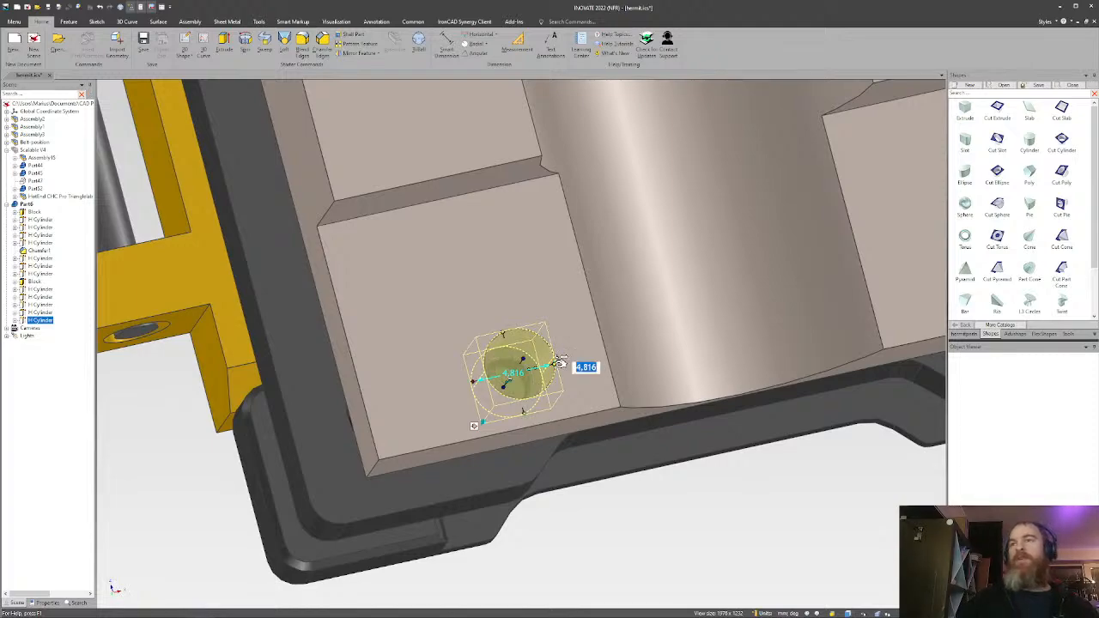
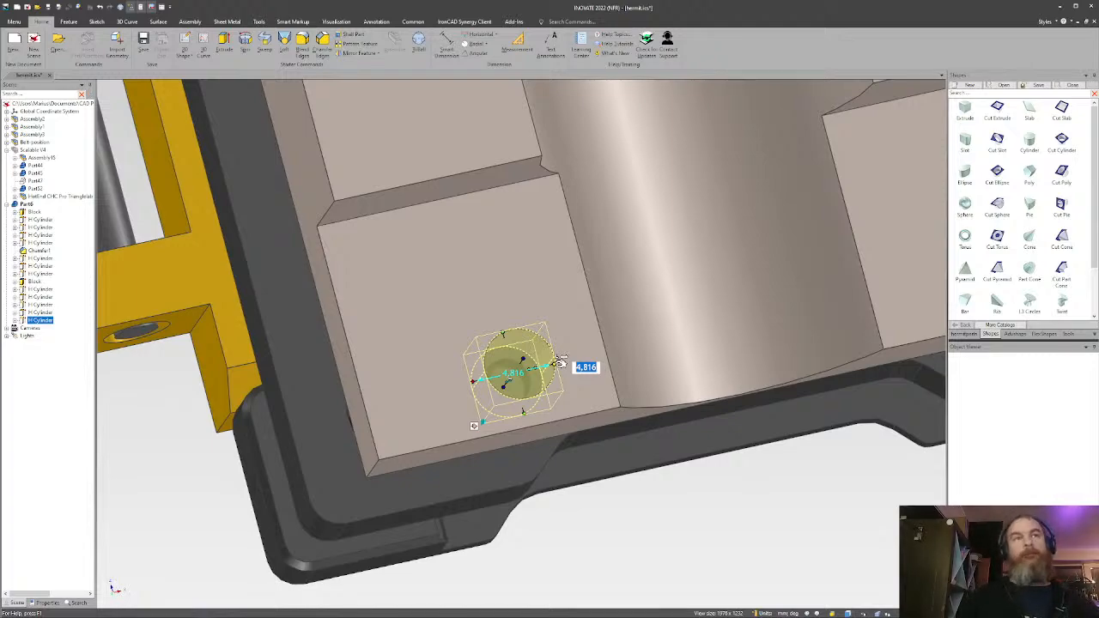
pyautogui.write('4')
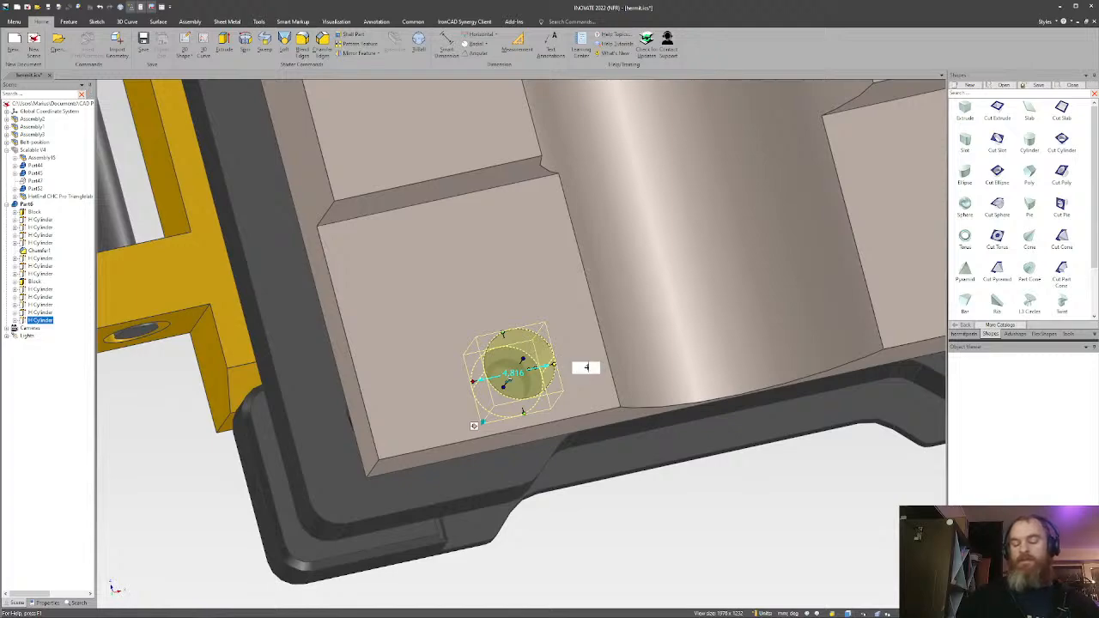
pyautogui.write('.6')
pyautogui.press('Return')
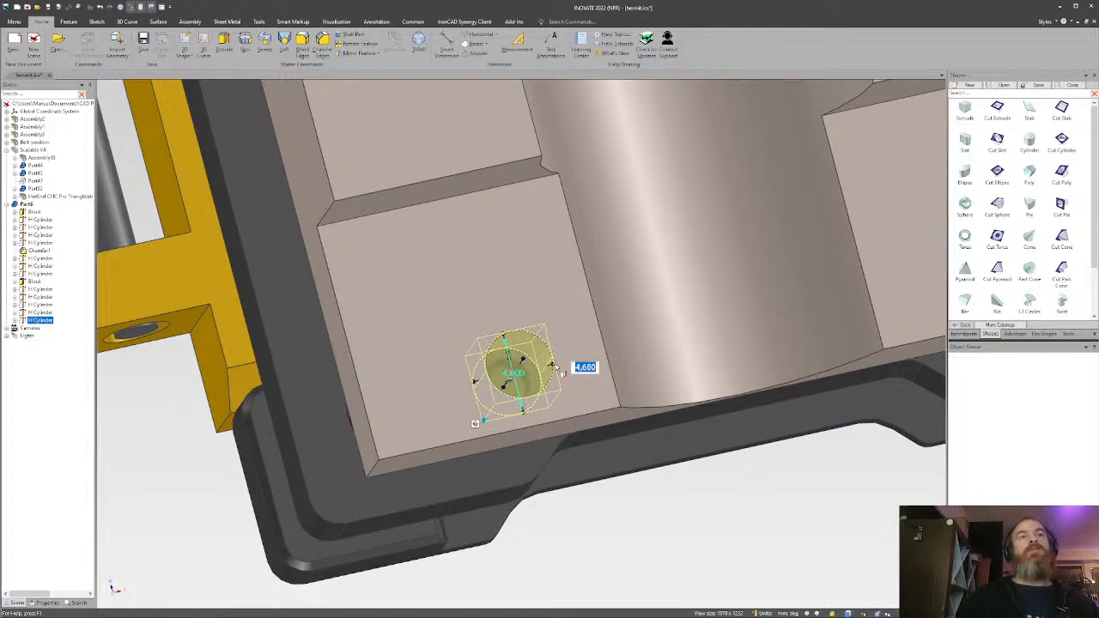
pyautogui.click(606, 507)
# Measure the distance between the block's upper outer hole and the hole in the lower pad on the same side.
pyautogui.scroll(-5, 563, 382)
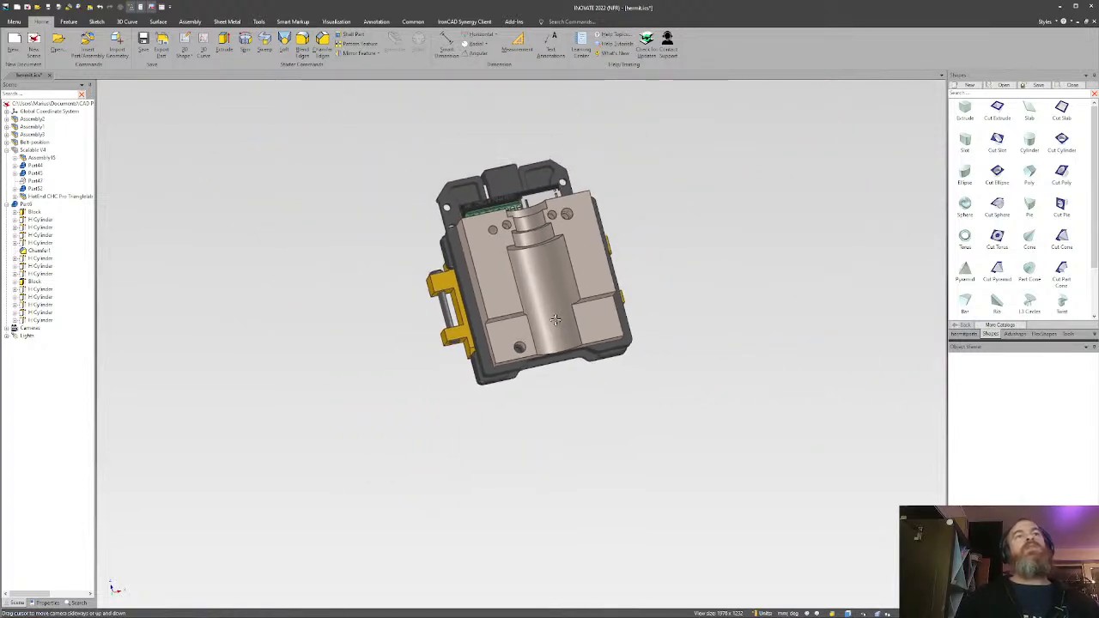
pyautogui.keyDown('shift'); pyautogui.moveTo(544, 305); pyautogui.dragTo(482, 352, button='middle'); pyautogui.keyUp('shift')
pyautogui.scroll(4, 513, 376)
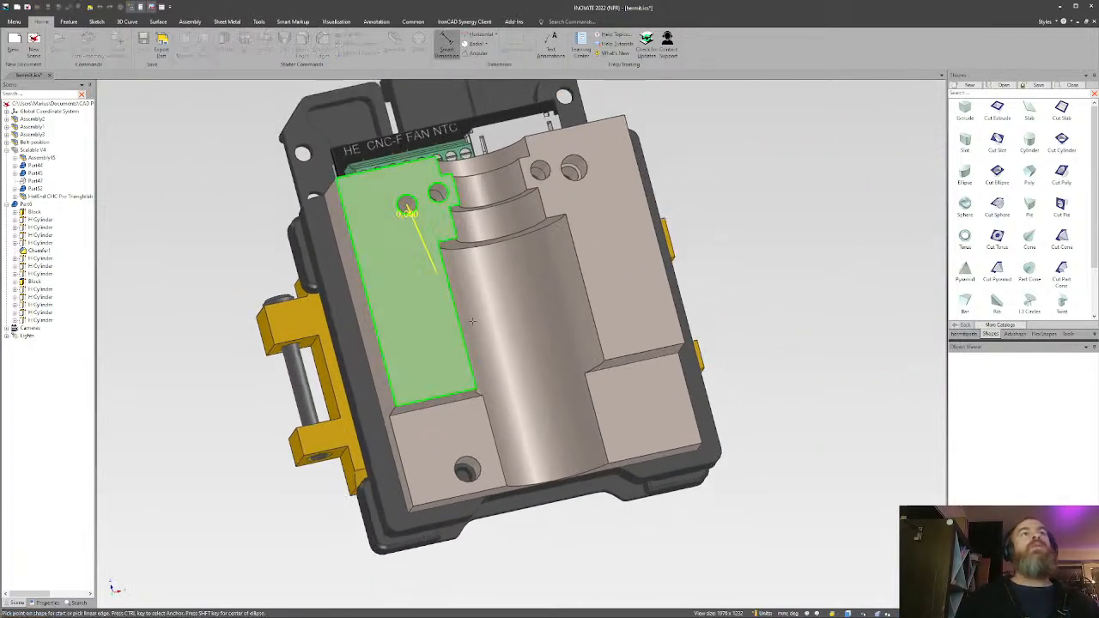
pyautogui.click(406, 203)
pyautogui.moveTo(472, 464); pyautogui.dragTo(485, 438, button='middle')
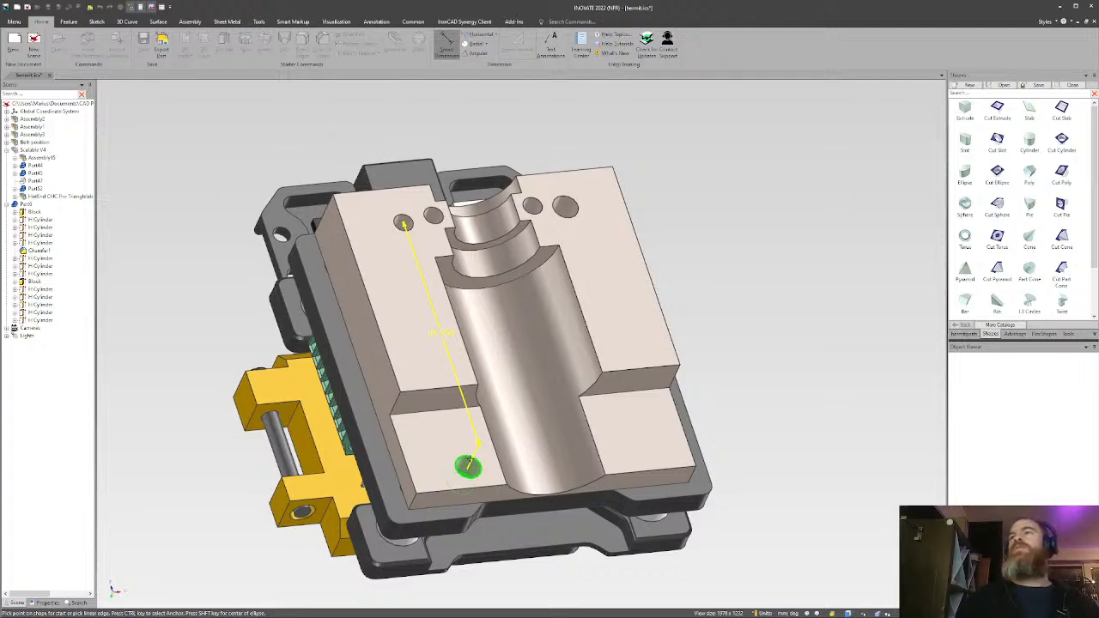
pyautogui.press('Escape')
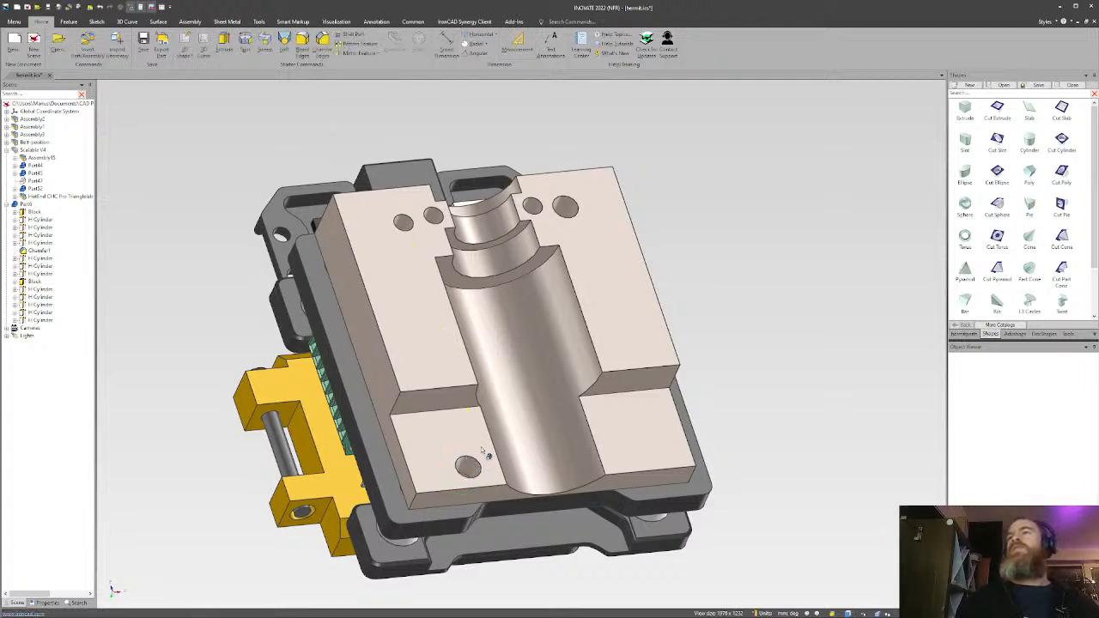
# Copy the block's larger upper outer hole 30 mm across to the matching outer position on the other side of the channel.
pyautogui.moveTo(580, 340)
pyautogui.mouseDown(button='middle')
pyautogui.moveTo(567, 393)
pyautogui.moveTo(566, 361)
pyautogui.moveTo(542, 363)
pyautogui.moveTo(573, 346)
pyautogui.moveTo(572, 363)
pyautogui.moveTo(570, 351)
pyautogui.moveTo(573, 360)
pyautogui.moveTo(549, 352)
pyautogui.moveTo(572, 351)
pyautogui.moveTo(567, 319)
pyautogui.moveTo(568, 363)
pyautogui.moveTo(564, 354)
pyautogui.mouseUp(button='middle')
pyautogui.scroll(10, 503, 270)
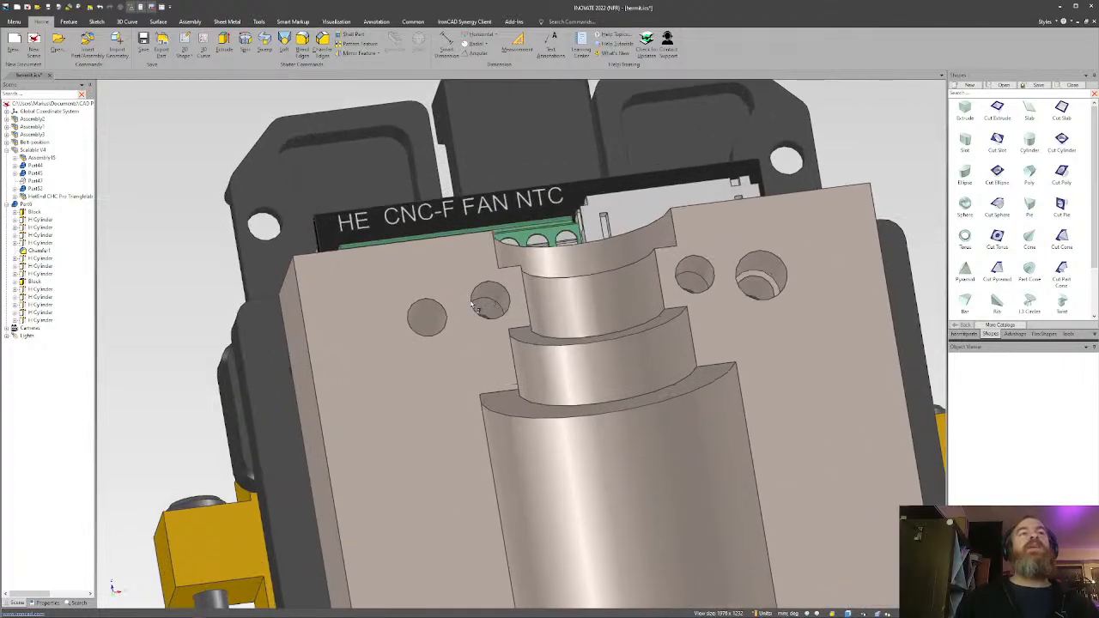
pyautogui.scroll(-10, 501, 352)
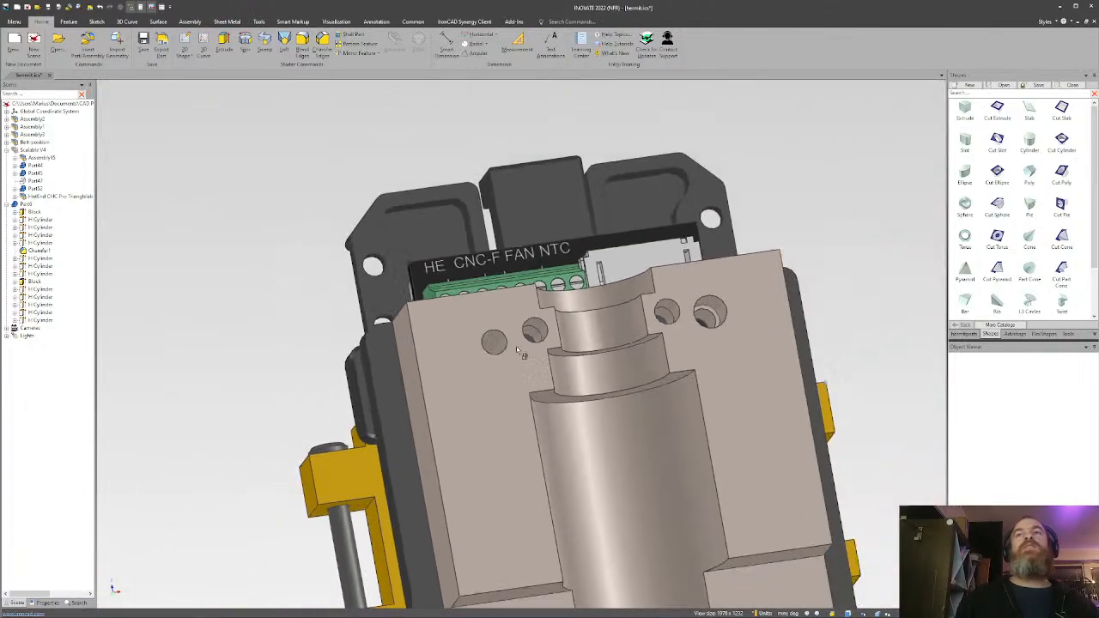
pyautogui.moveTo(519, 352); pyautogui.dragTo(653, 320, button='middle')
pyautogui.doubleClick(642, 310)
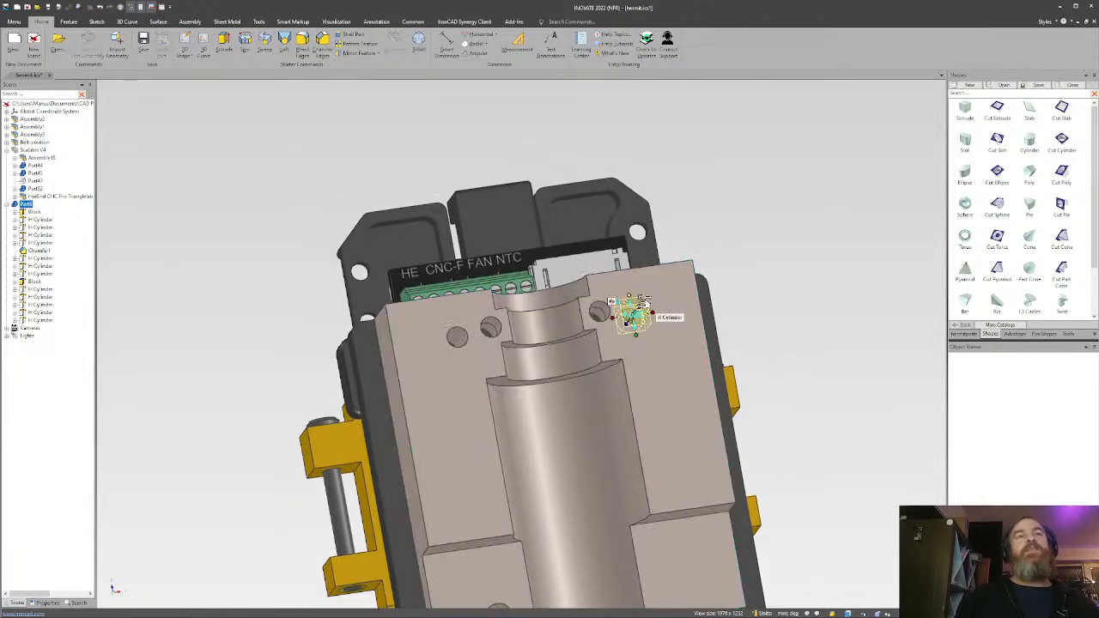
pyautogui.press('F10')
pyautogui.moveTo(687, 303); pyautogui.dragTo(629, 313)
pyautogui.moveTo(629, 313); pyautogui.dragTo(631, 314, button='right')
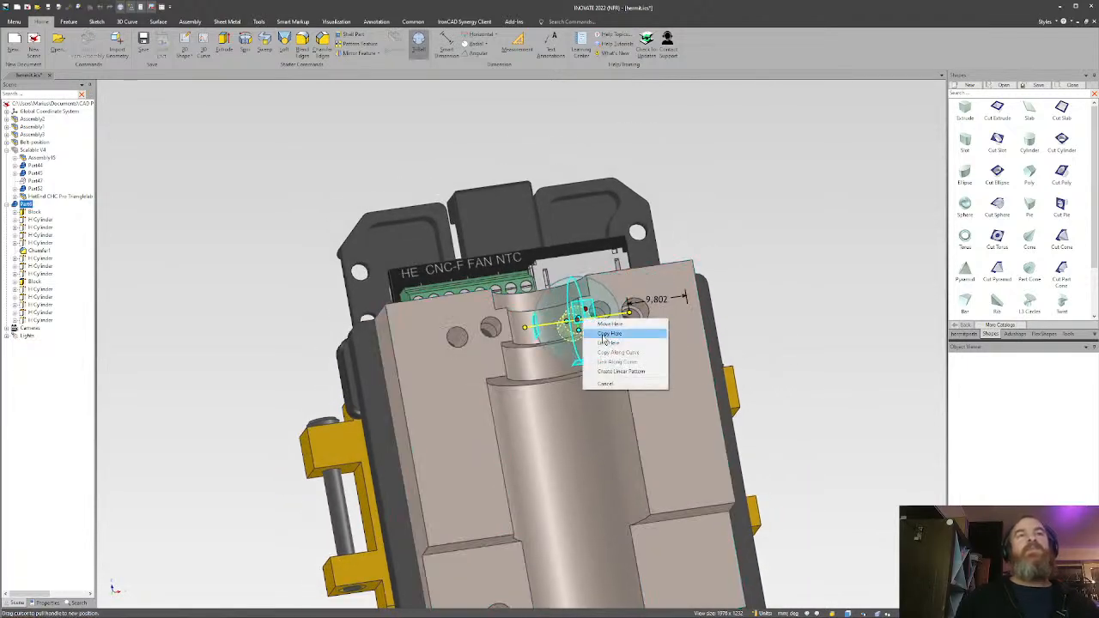
pyautogui.click(605, 335)
pyautogui.write('3')
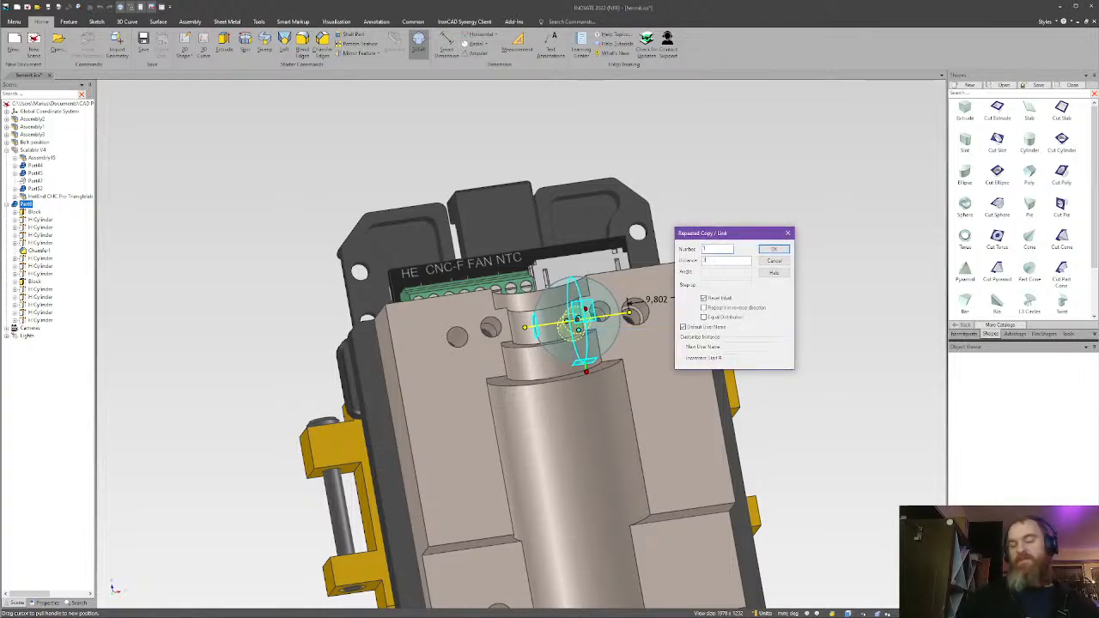
pyautogui.write('0')
pyautogui.press('Return')
pyautogui.press('F10')
pyautogui.click(778, 300)
# Copy the lower pad's hole straight across the central channel onto the opposite lower pad.
pyautogui.scroll(-5, 630, 329)
pyautogui.moveTo(630, 329); pyautogui.dragTo(532, 351, button='middle')
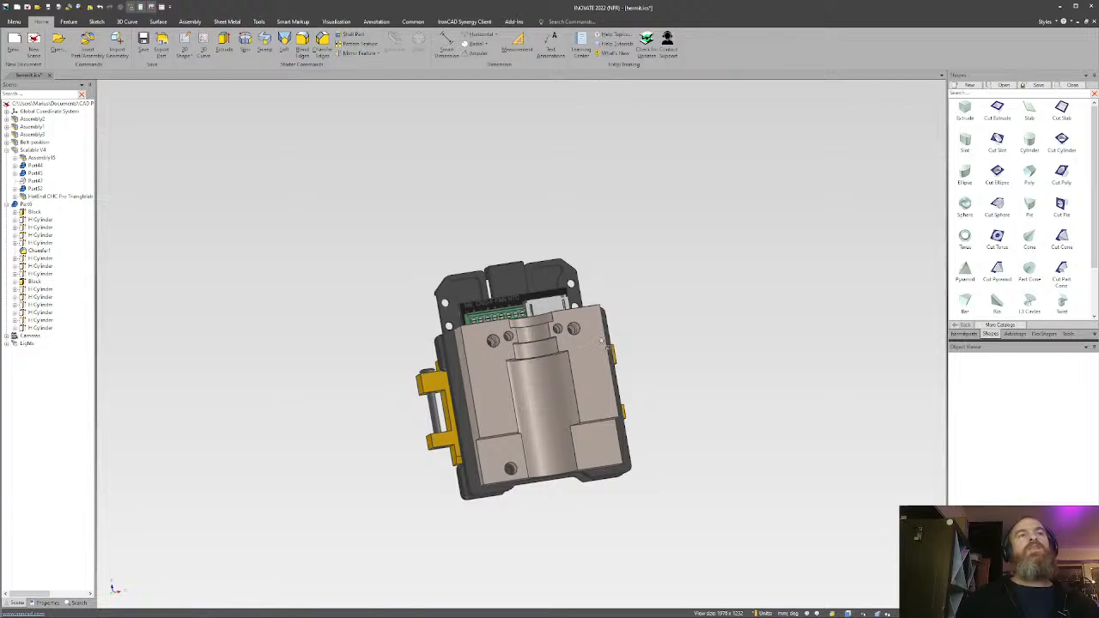
pyautogui.scroll(5, 533, 434)
pyautogui.moveTo(554, 389); pyautogui.dragTo(443, 427, button='middle')
pyautogui.click(441, 429)
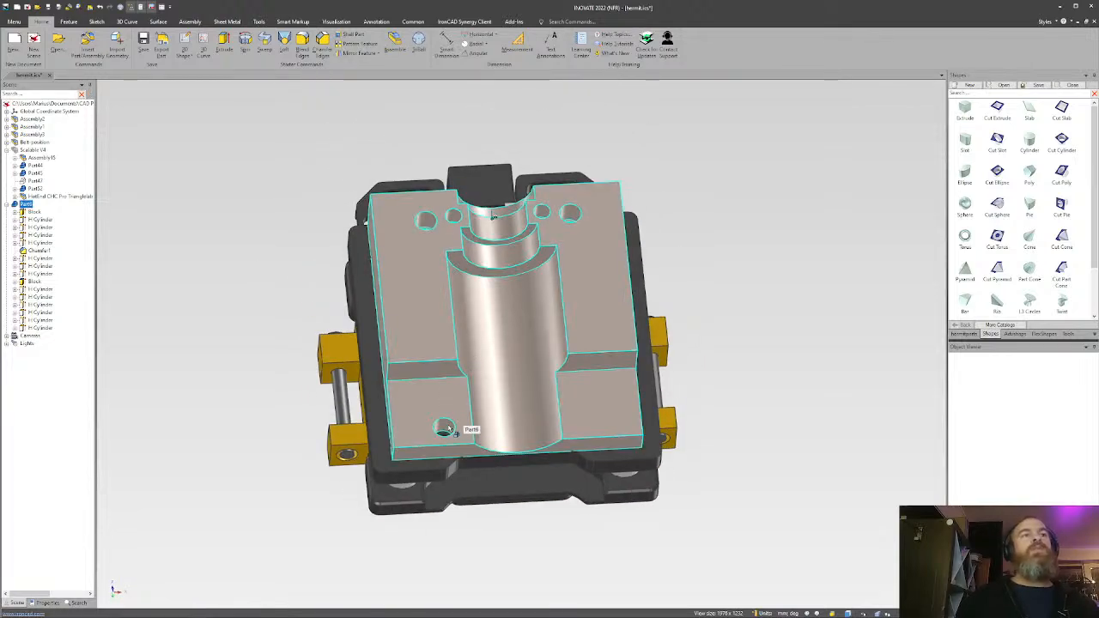
pyautogui.click(444, 434)
pyautogui.moveTo(498, 437); pyautogui.dragTo(536, 436, button='right')
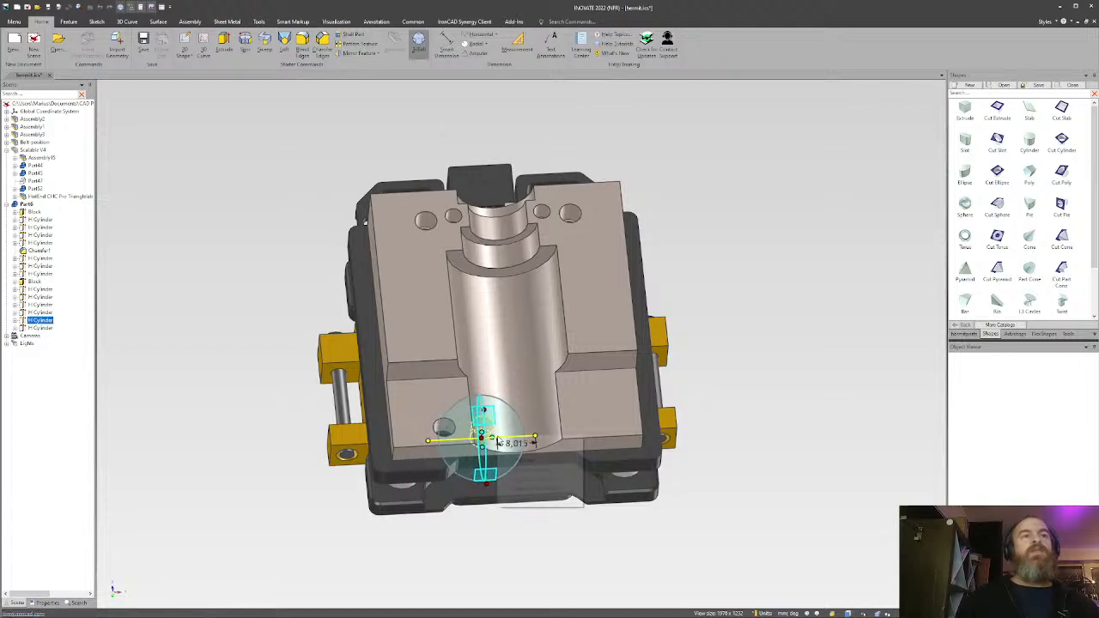
pyautogui.click(521, 452)
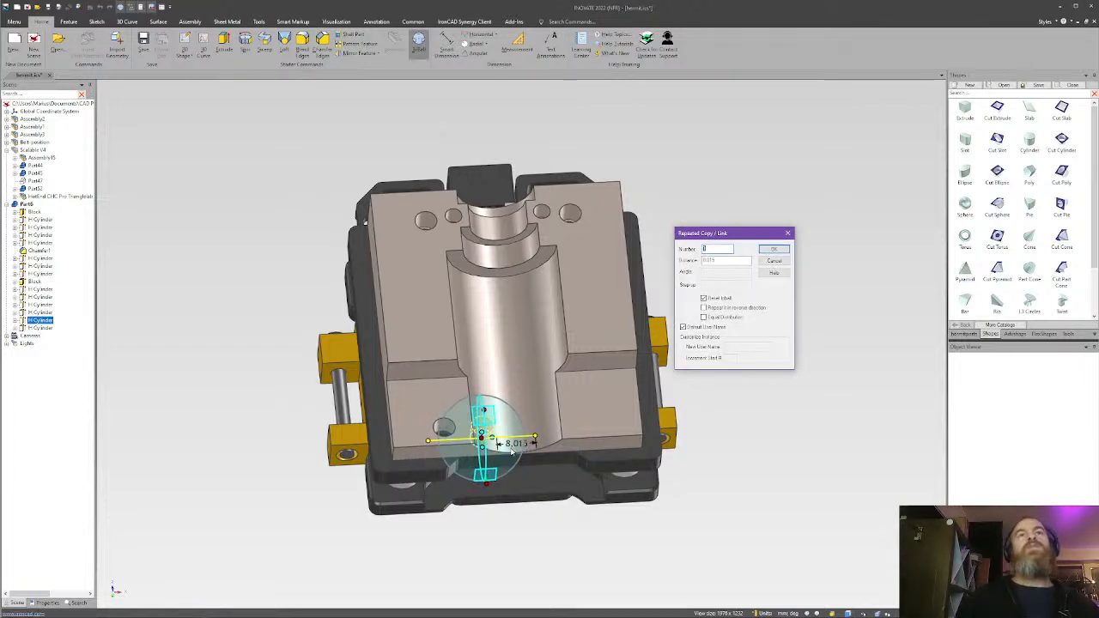
pyautogui.press('Return')
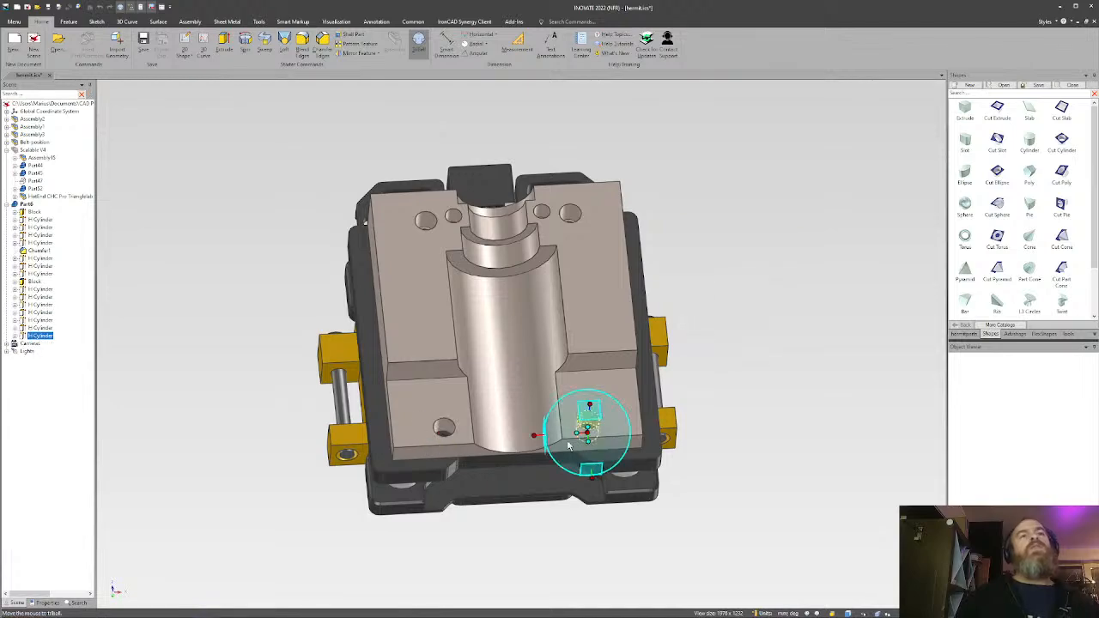
pyautogui.moveTo(571, 399); pyautogui.dragTo(527, 429, button='middle')
pyautogui.scroll(5, 559, 352)
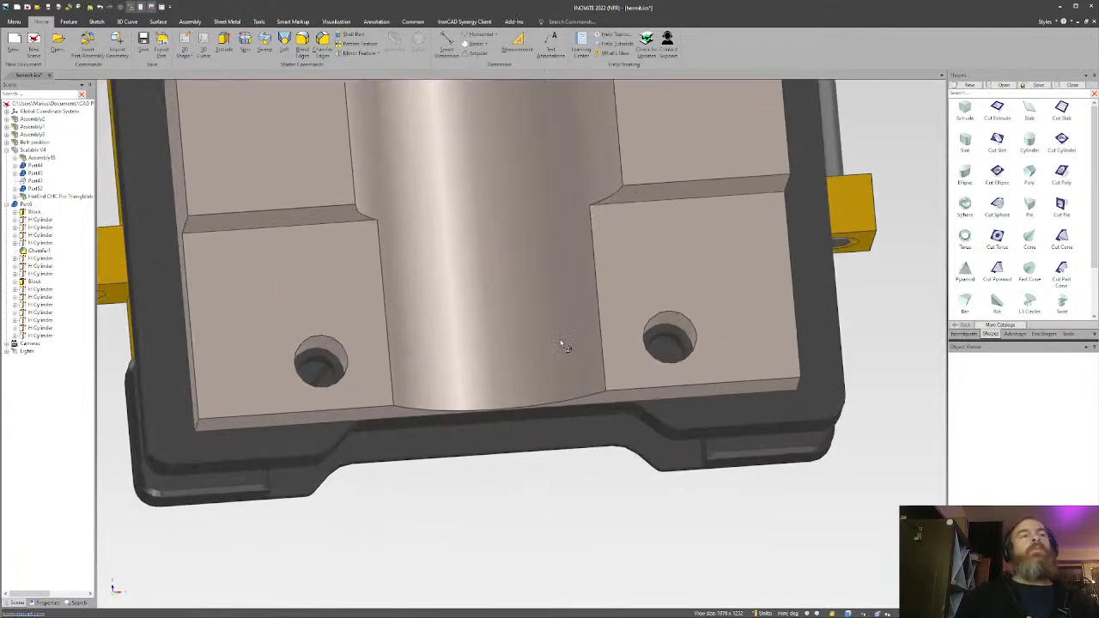
pyautogui.scroll(-6, 559, 358)
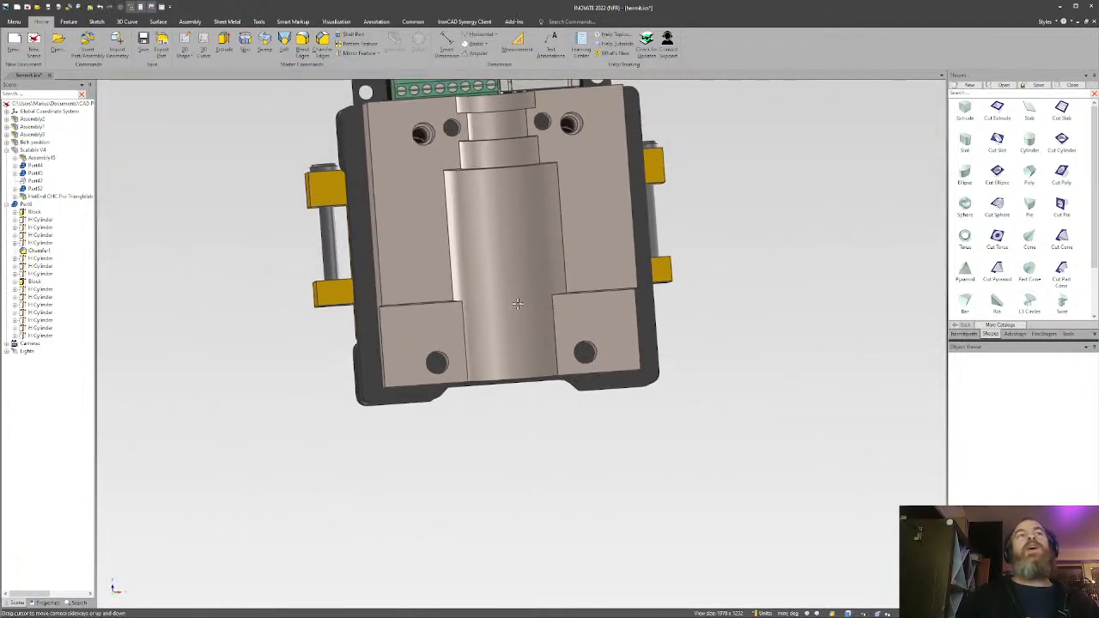
# Show all hidden toolhead components again, except the large curved front duct (Part52), which is hidden.
pyautogui.moveTo(540, 306)
pyautogui.mouseDown(button='middle')
pyautogui.moveTo(568, 300)
pyautogui.moveTo(545, 324)
pyautogui.moveTo(515, 304)
pyautogui.moveTo(539, 309)
pyautogui.moveTo(526, 296)
pyautogui.mouseUp(button='middle')
pyautogui.hotkey('ctrl', 'shift', 'h')
pyautogui.click(526, 297)
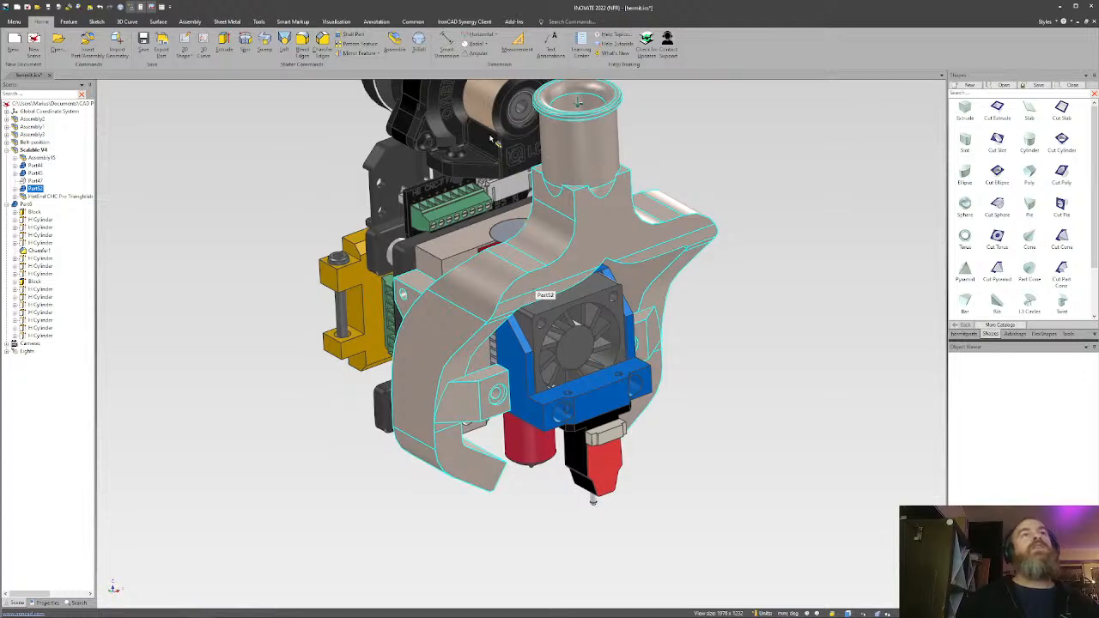
pyautogui.click(492, 139)
pyautogui.click(726, 220)
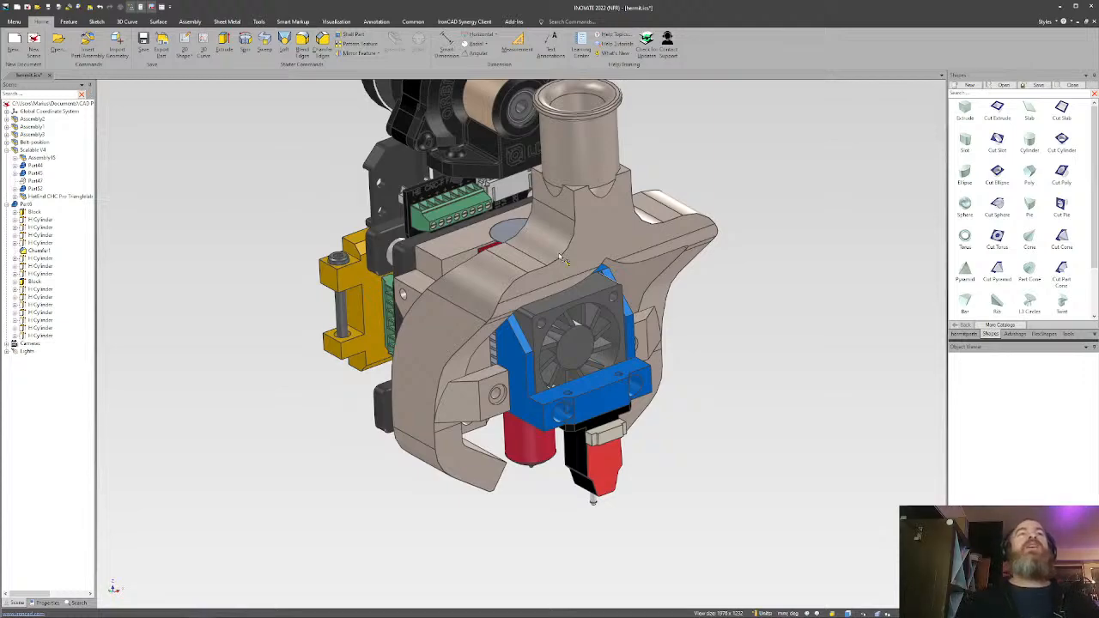
pyautogui.click(560, 258)
pyautogui.click(559, 258)
pyautogui.hotkey('ctrl', 'h')
# Try hiding the whole sub-assembly that contains the extruder and fan, and undo it.
pyautogui.click(562, 298)
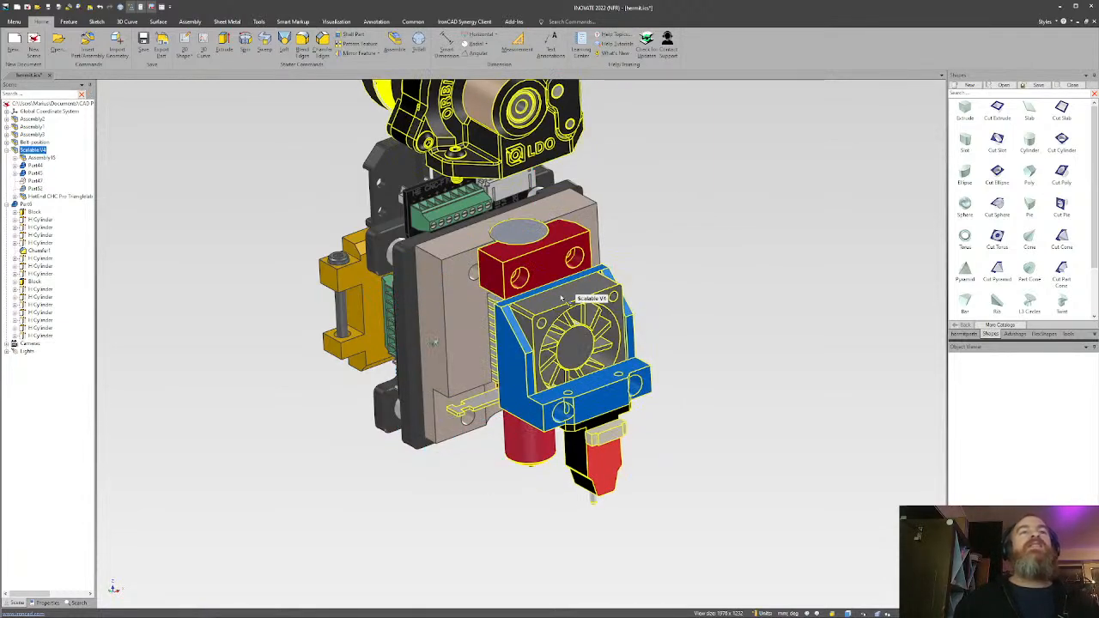
pyautogui.click(562, 298)
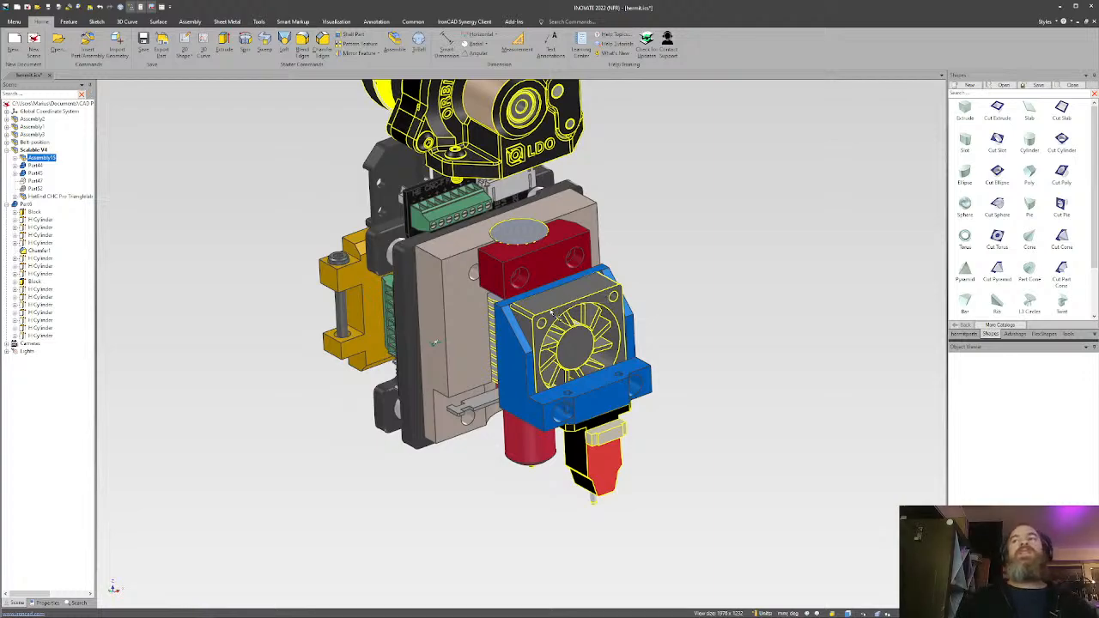
pyautogui.hotkey('ctrl', 'h')
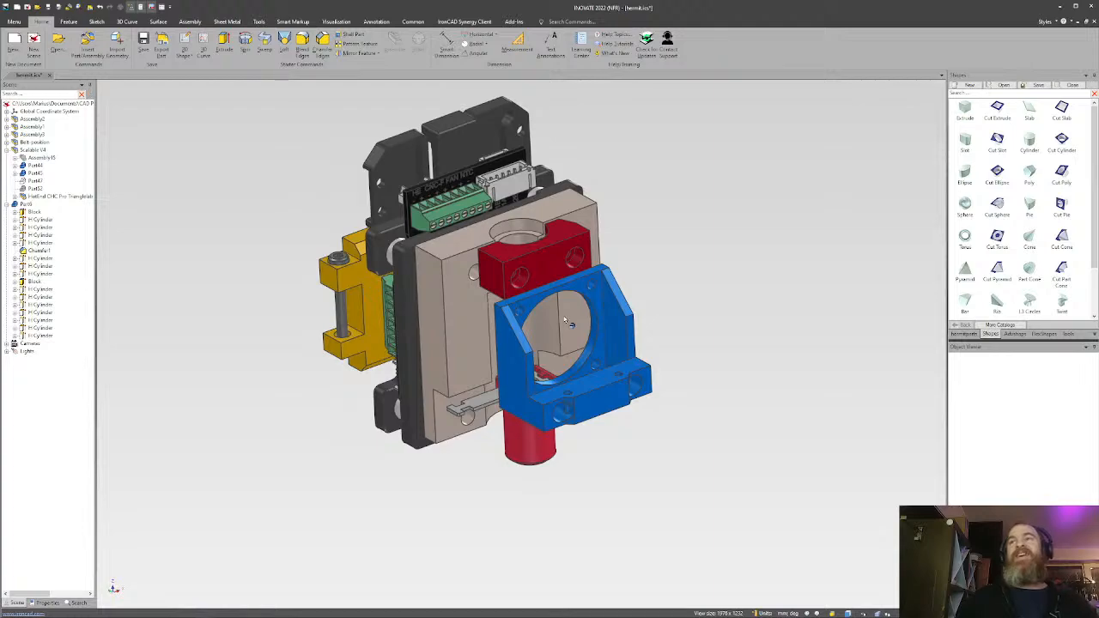
pyautogui.hotkey('ctrl', 'z')
# Hide the fan, its blue bracket and the probe mounted beneath it to expose the hotend.
pyautogui.moveTo(560, 307); pyautogui.dragTo(598, 393, button='middle')
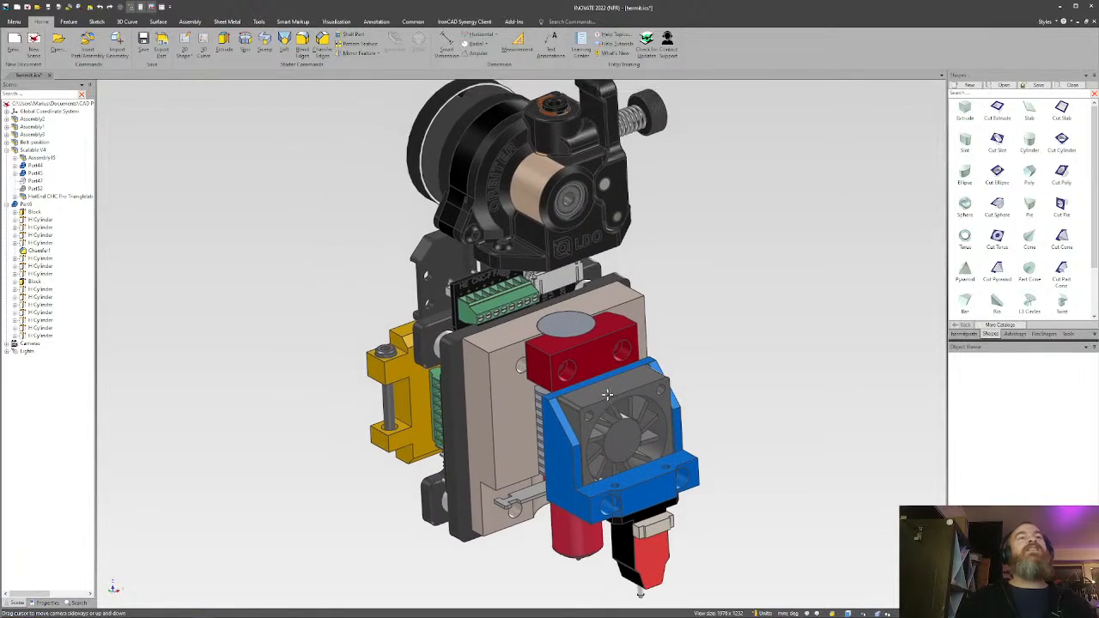
pyautogui.click(599, 393)
pyautogui.click(592, 393)
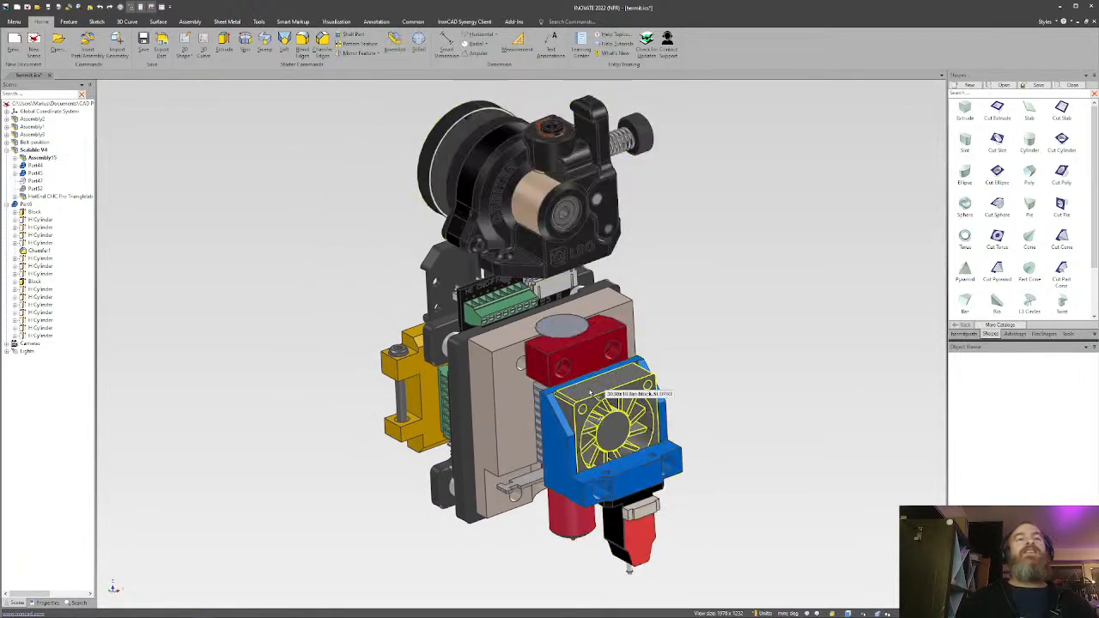
pyautogui.click(607, 484)
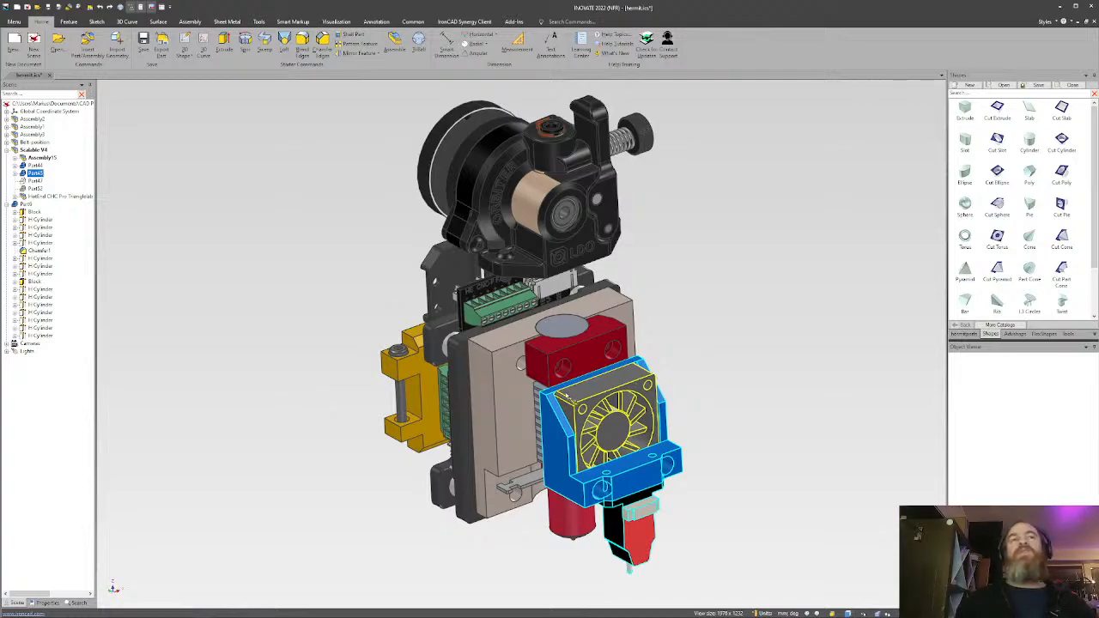
pyautogui.moveTo(559, 393); pyautogui.dragTo(583, 387, button='middle')
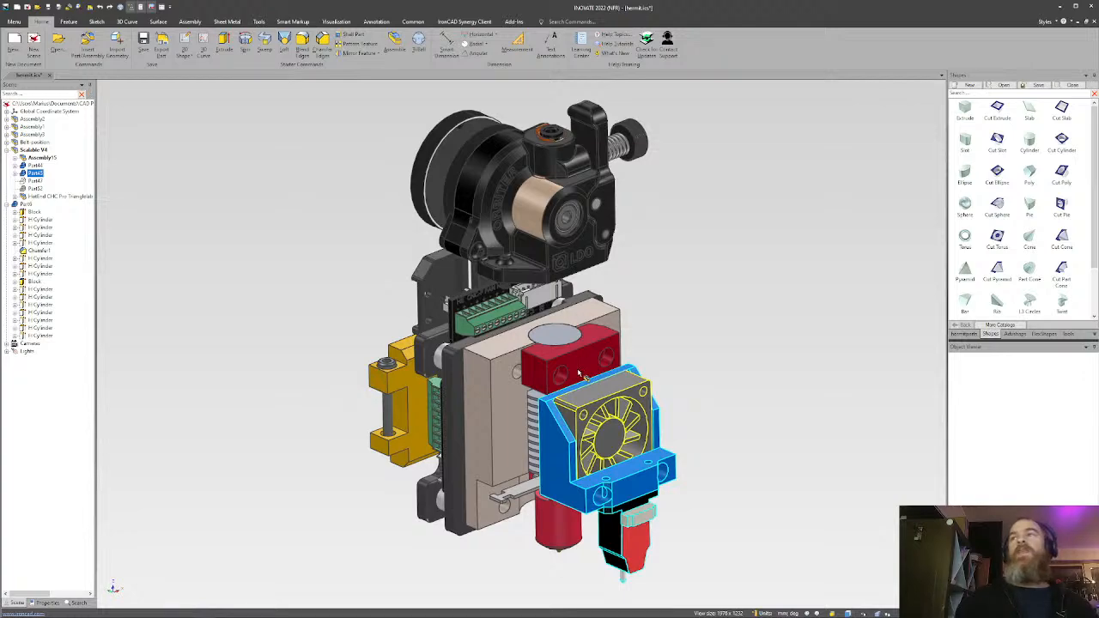
pyautogui.moveTo(578, 374); pyautogui.dragTo(598, 381, button='middle')
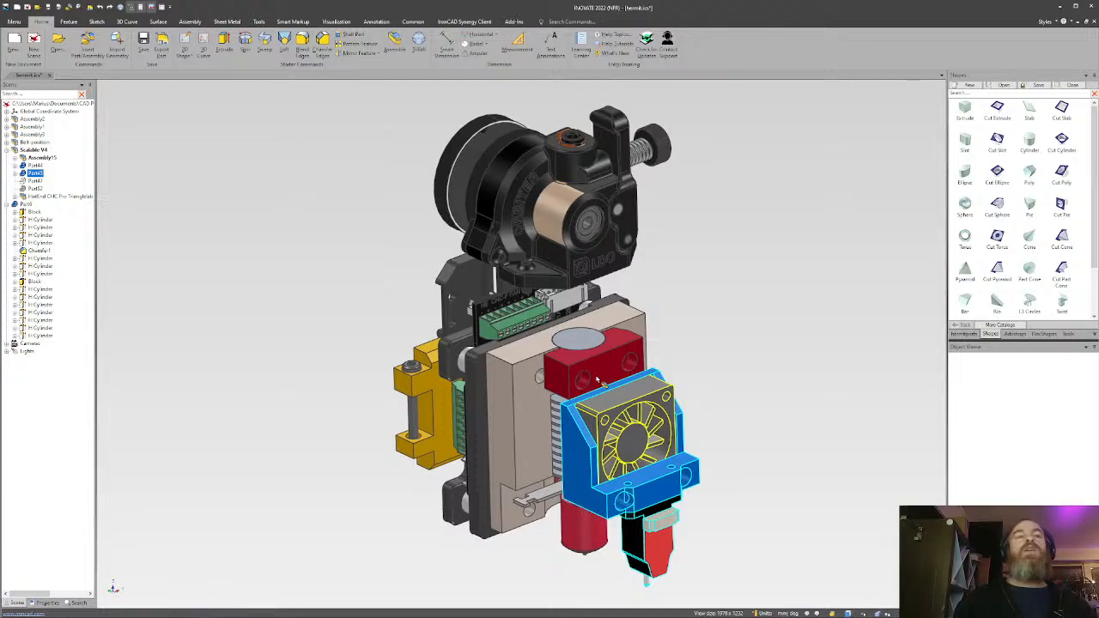
pyautogui.moveTo(598, 380); pyautogui.dragTo(569, 359, button='middle')
pyautogui.hotkey('ctrl', 'h')
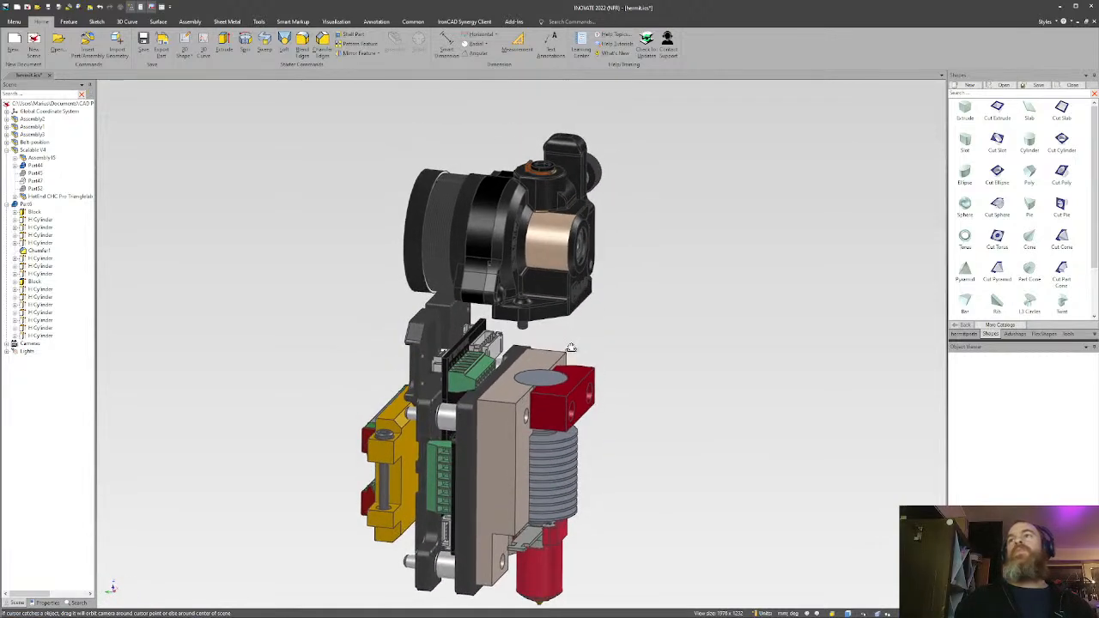
# Examine the space between the extruder's underside and the top of the hotend and its block.
pyautogui.scroll(4, 507, 352)
pyautogui.scroll(1, 500, 350)
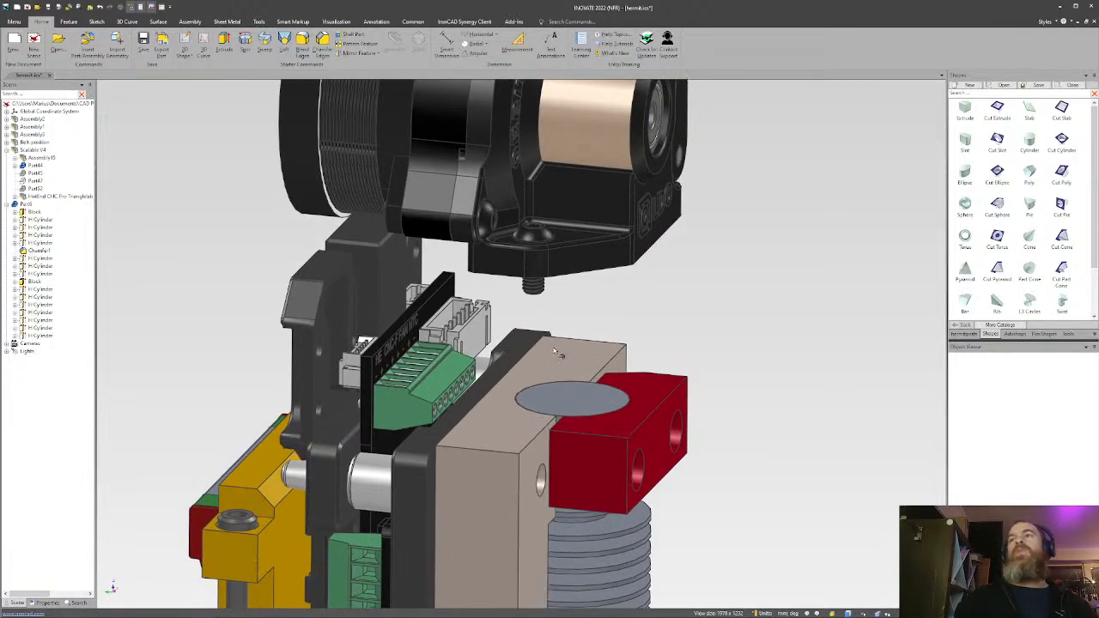
pyautogui.moveTo(558, 353); pyautogui.dragTo(578, 374, button='middle')
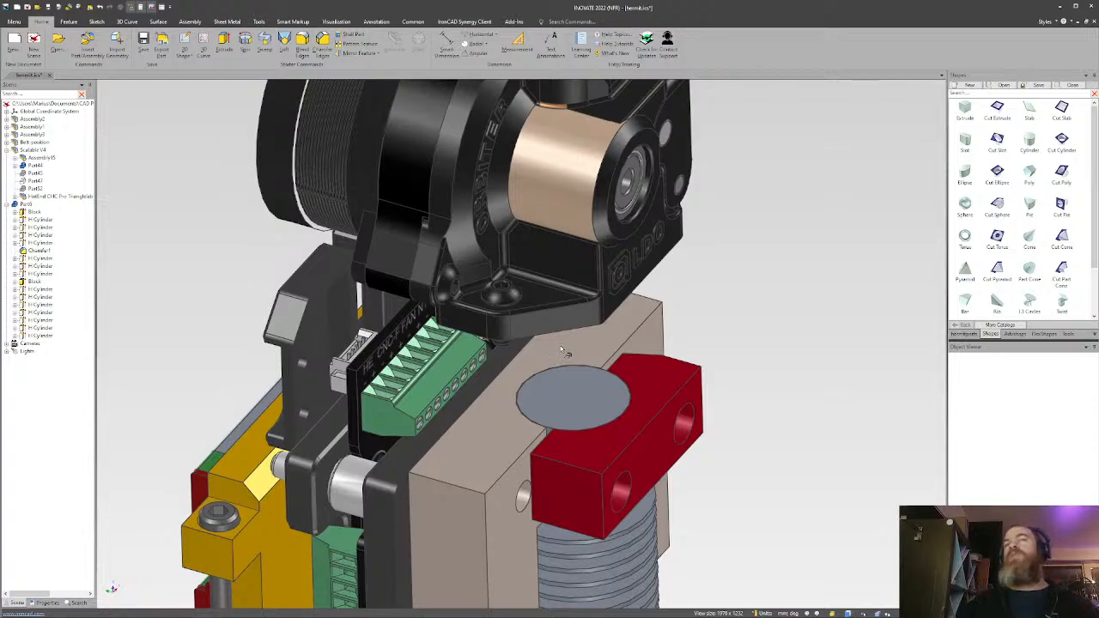
pyautogui.moveTo(562, 351); pyautogui.dragTo(553, 378, button='middle')
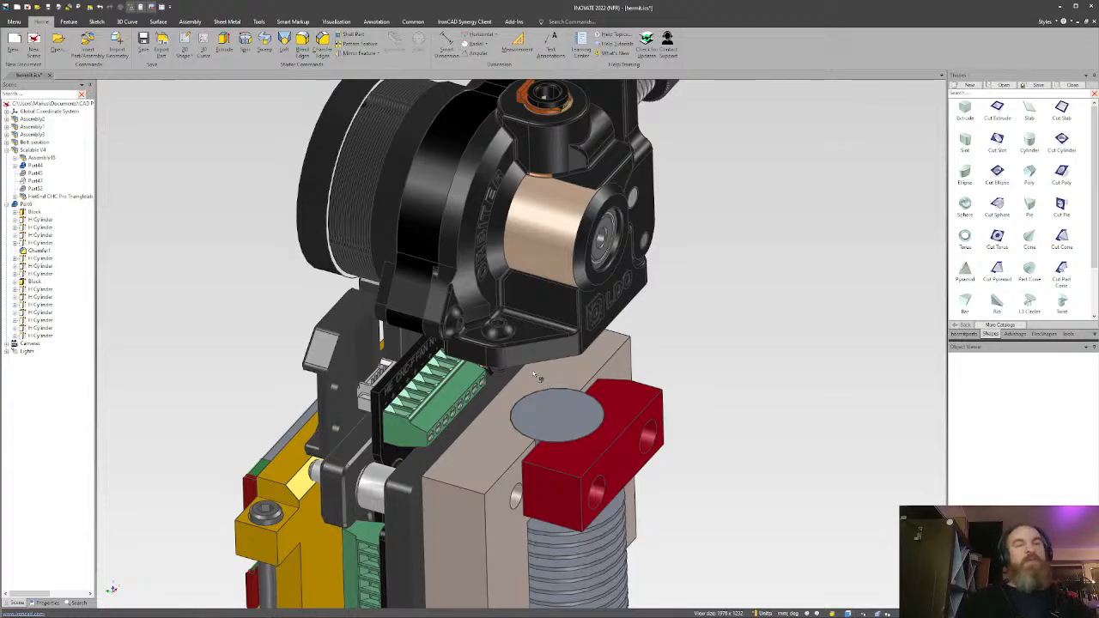
# Add a block shape onto the top face of the hotend block, beneath the extruder.
pyautogui.moveTo(542, 380); pyautogui.dragTo(580, 355, button='middle')
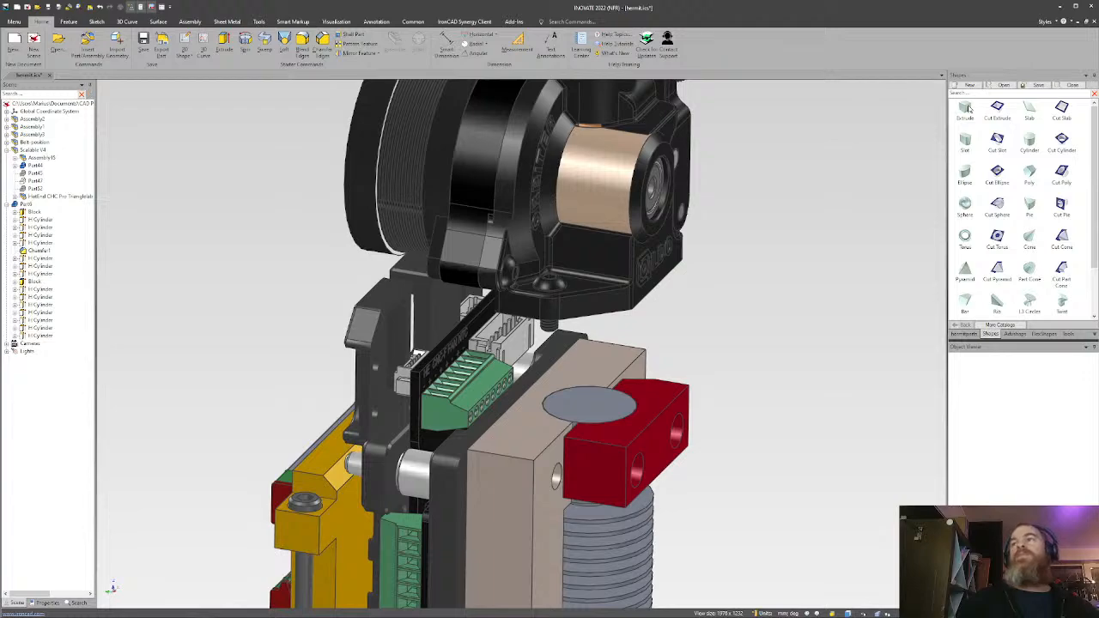
pyautogui.moveTo(856, 266); pyautogui.dragTo(579, 384)
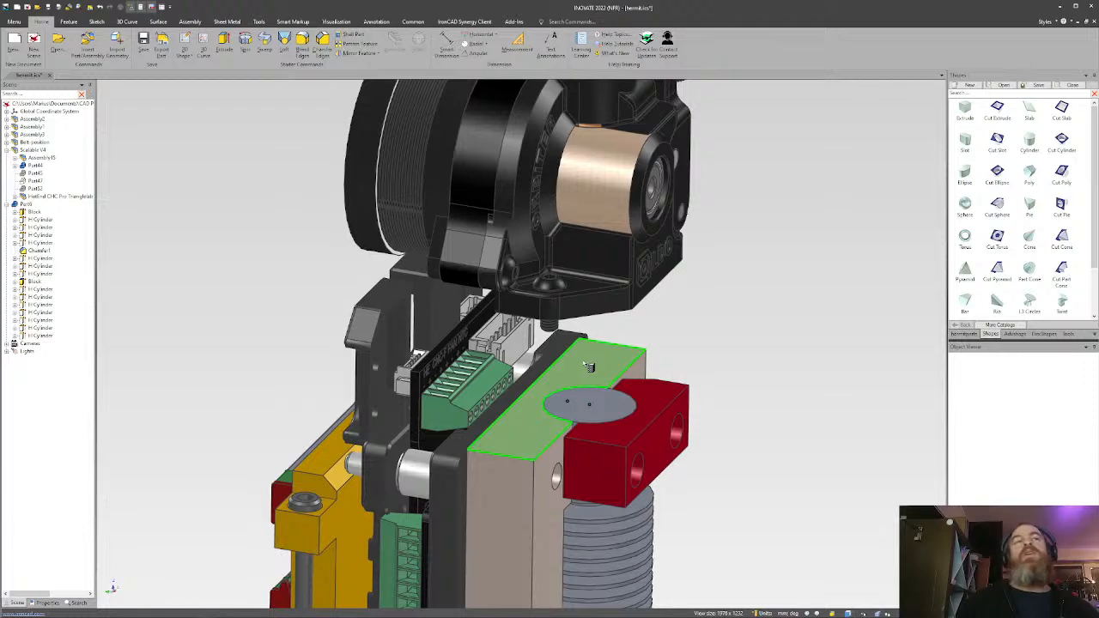
pyautogui.moveTo(589, 366); pyautogui.dragTo(588, 367)
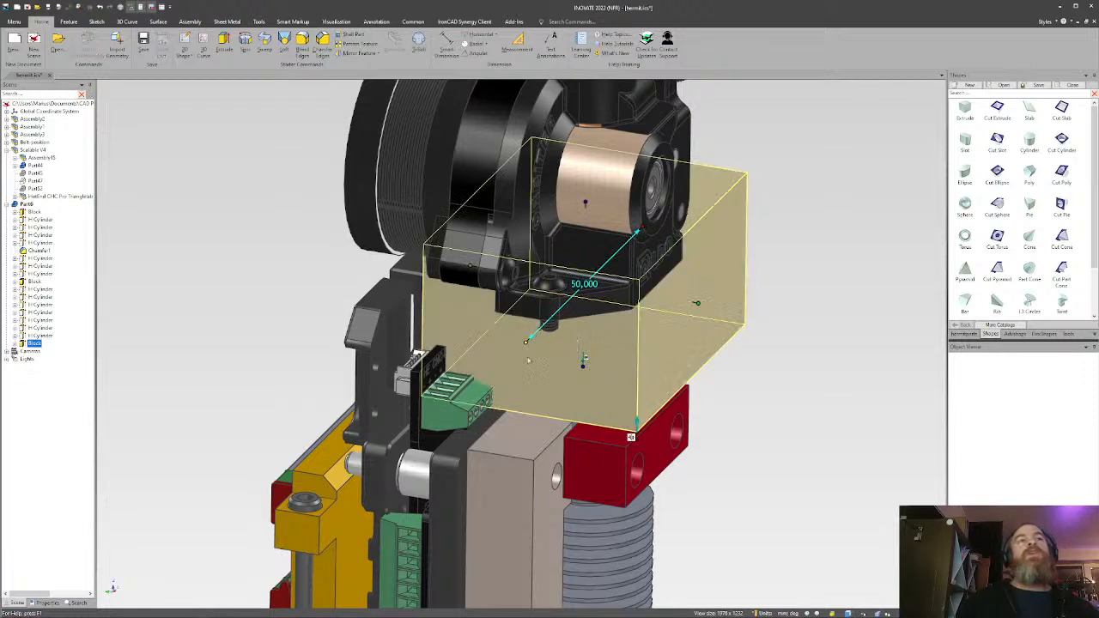
# Align both side faces of the new block with the sides of the hotend block for a 51.8 mm width.
pyautogui.moveTo(498, 449); pyautogui.dragTo(566, 346)
pyautogui.moveTo(589, 369); pyautogui.dragTo(339, 375, button='middle')
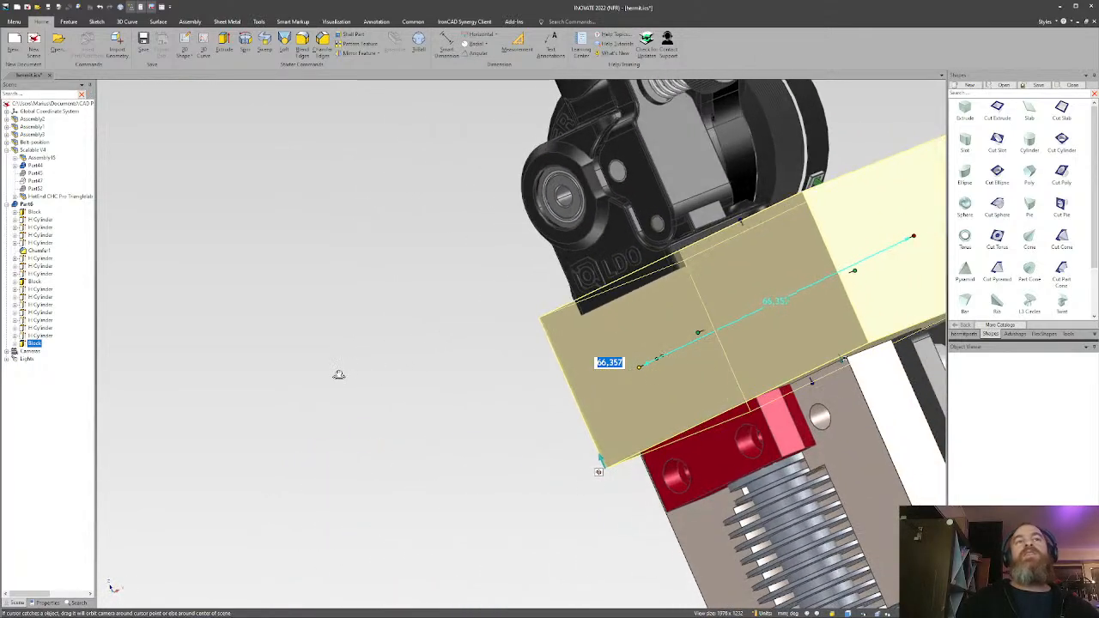
pyautogui.click(917, 235)
pyautogui.click(919, 245)
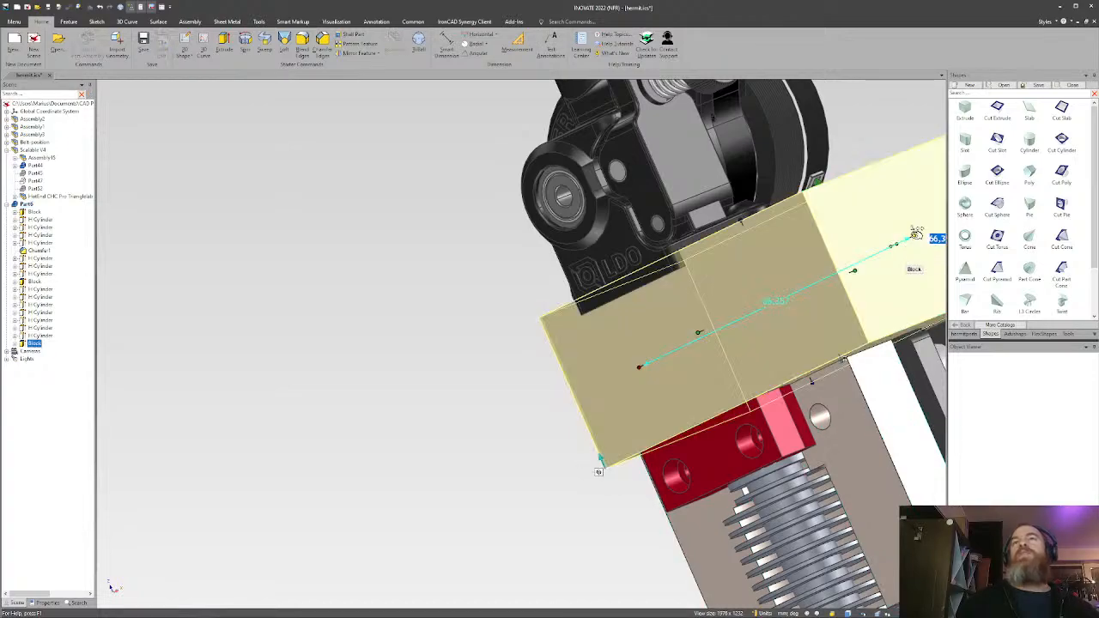
pyautogui.keyDown('shift'); pyautogui.moveTo(893, 295); pyautogui.dragTo(893, 370); pyautogui.keyUp('shift')
pyautogui.moveTo(803, 360); pyautogui.dragTo(950, 355, button='middle')
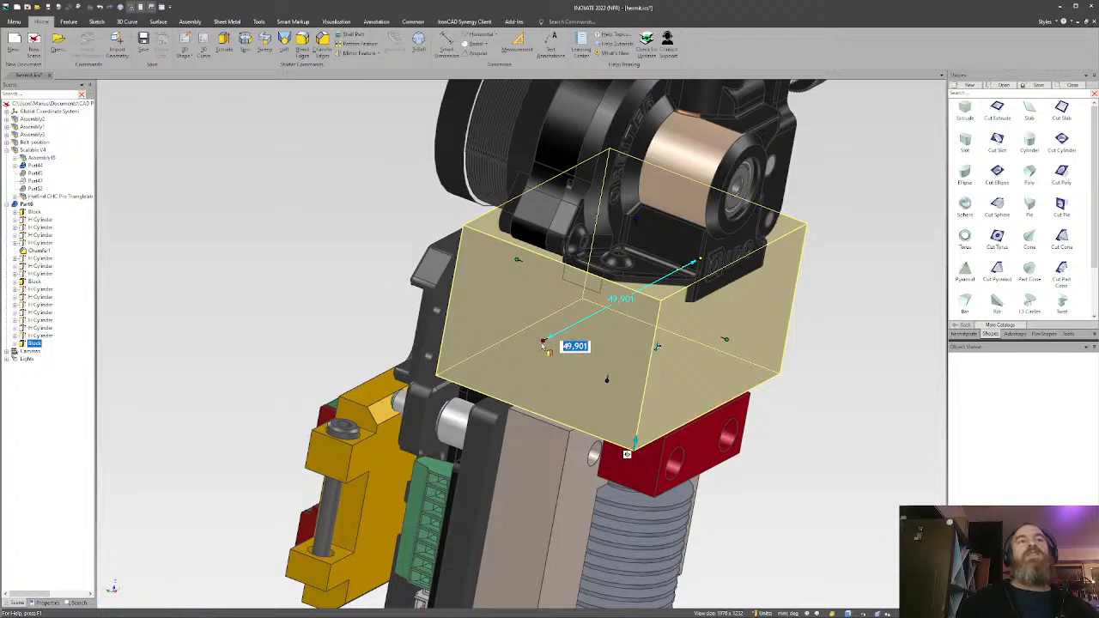
pyautogui.keyDown('shift'); pyautogui.moveTo(547, 340); pyautogui.dragTo(537, 445); pyautogui.keyUp('shift')
# Align the new block's rear face with the rear face of the hotend block below it.
pyautogui.moveTo(618, 383); pyautogui.dragTo(675, 382, button='middle')
pyautogui.moveTo(426, 305); pyautogui.dragTo(515, 325)
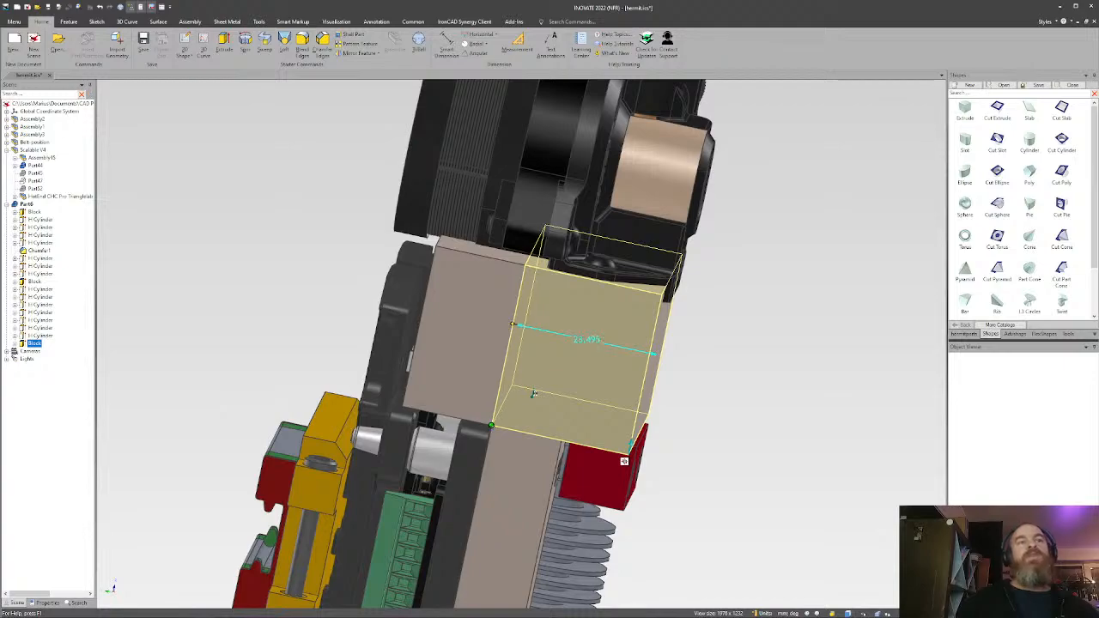
pyautogui.keyDown('shift'); pyautogui.moveTo(492, 425); pyautogui.dragTo(498, 450); pyautogui.keyUp('shift')
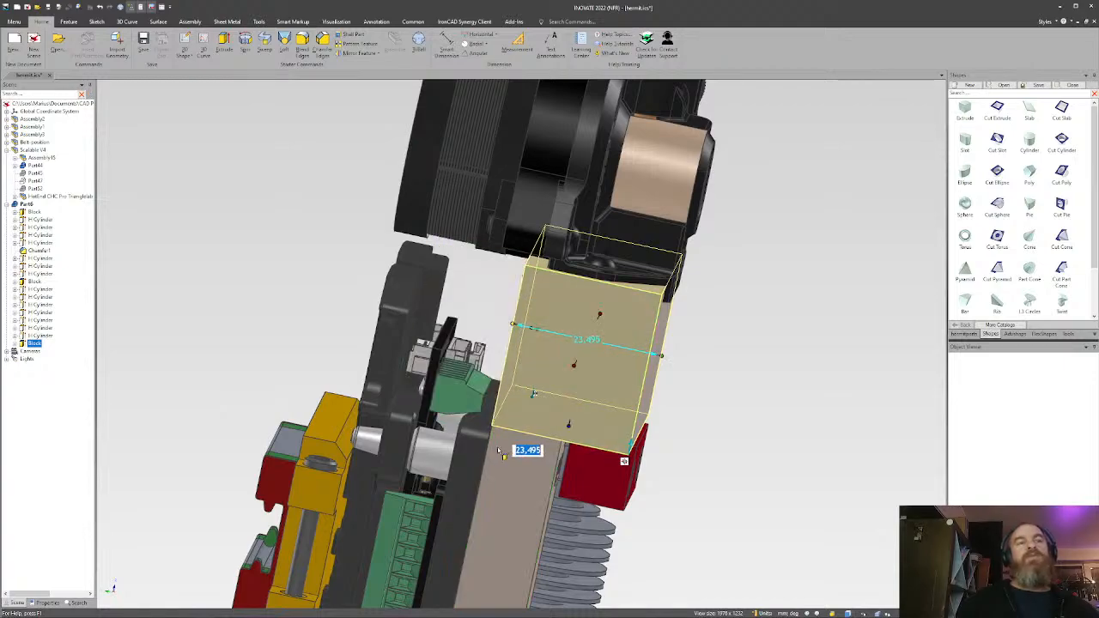
pyautogui.moveTo(498, 451); pyautogui.dragTo(516, 418, button='middle')
pyautogui.scroll(3, 525, 418)
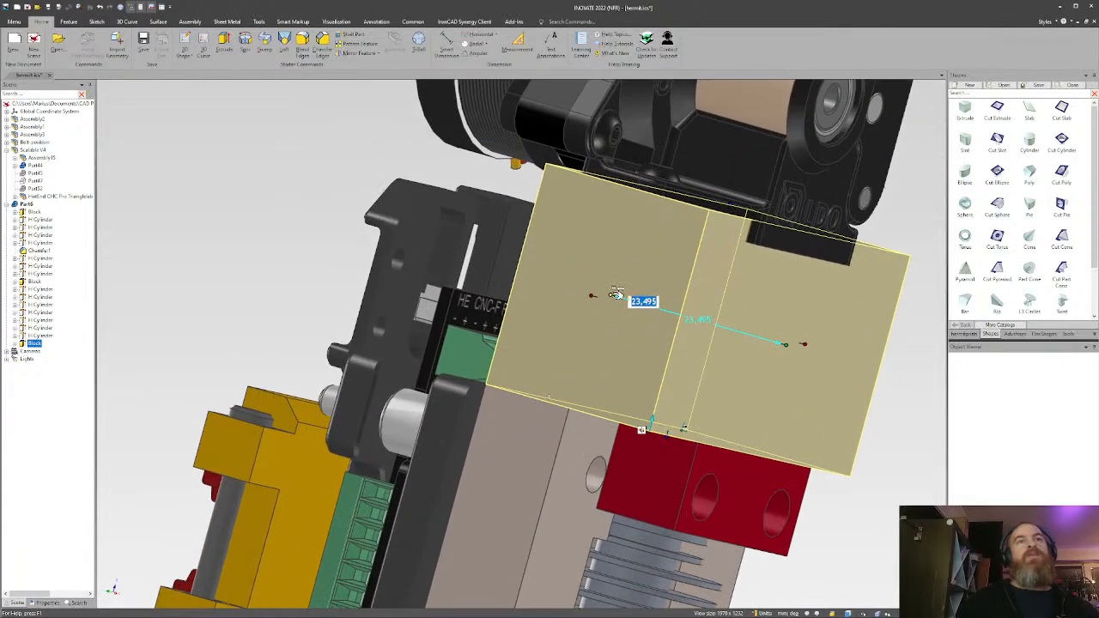
pyautogui.moveTo(616, 293)
pyautogui.mouseDown()
pyautogui.moveTo(522, 275)
pyautogui.moveTo(610, 296)
pyautogui.mouseUp()
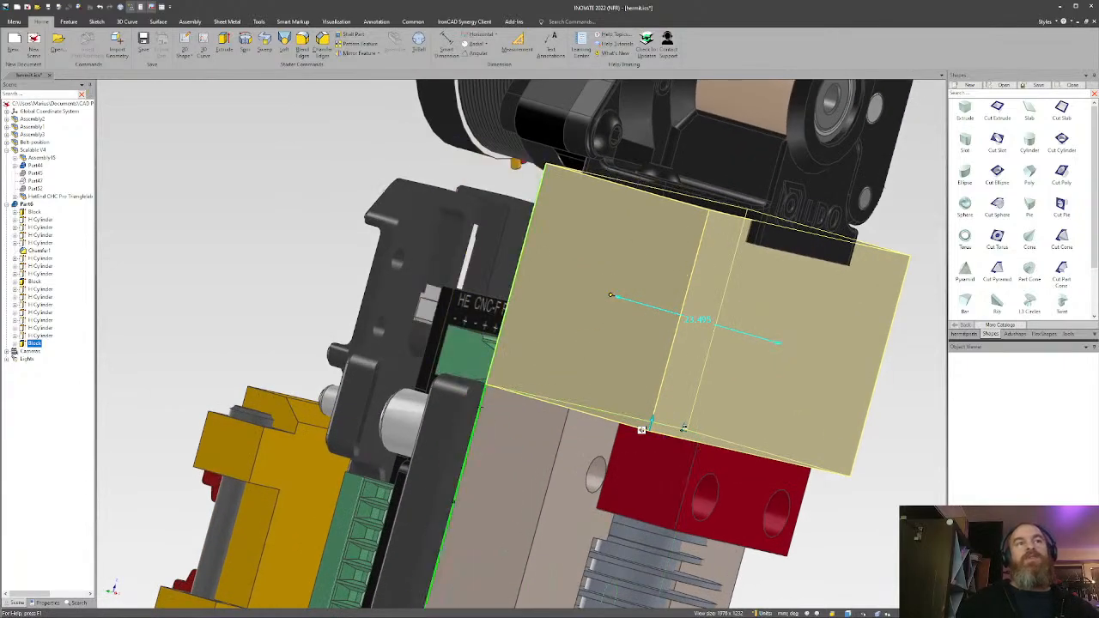
pyautogui.keyDown('shift'); pyautogui.moveTo(479, 408); pyautogui.dragTo(472, 404); pyautogui.keyUp('shift')
pyautogui.click(222, 328)
# Align the new block's front face with the hotend block's front face, giving a 12 mm depth.
pyautogui.moveTo(564, 392); pyautogui.dragTo(457, 382, button='middle')
pyautogui.scroll(-3, 468, 383)
pyautogui.moveTo(710, 416); pyautogui.dragTo(530, 343, button='middle')
pyautogui.click(491, 378)
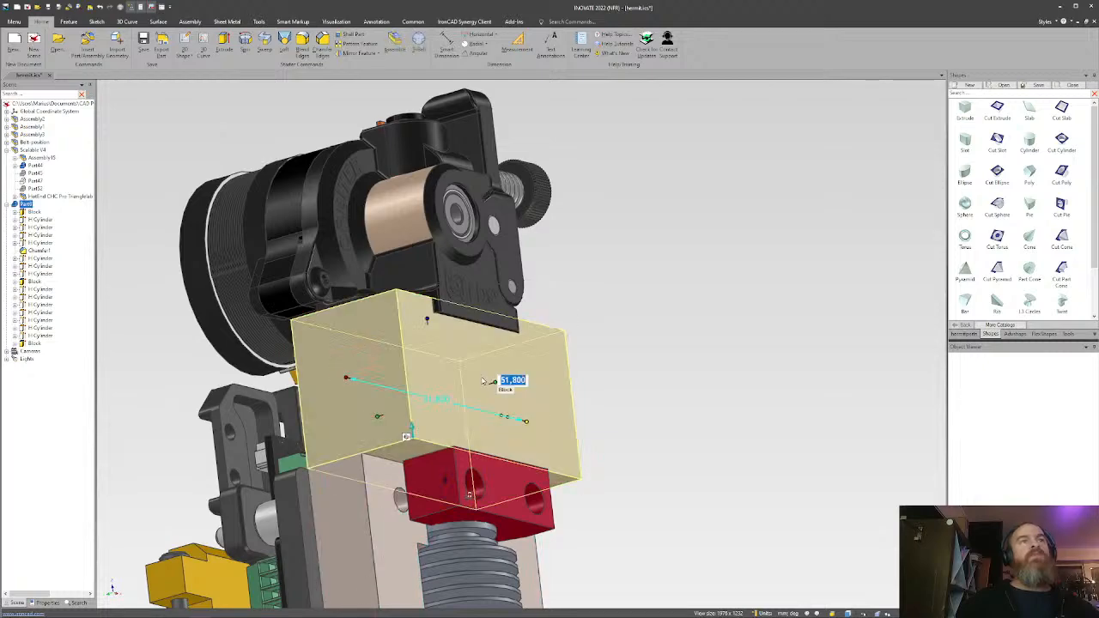
pyautogui.click(499, 378)
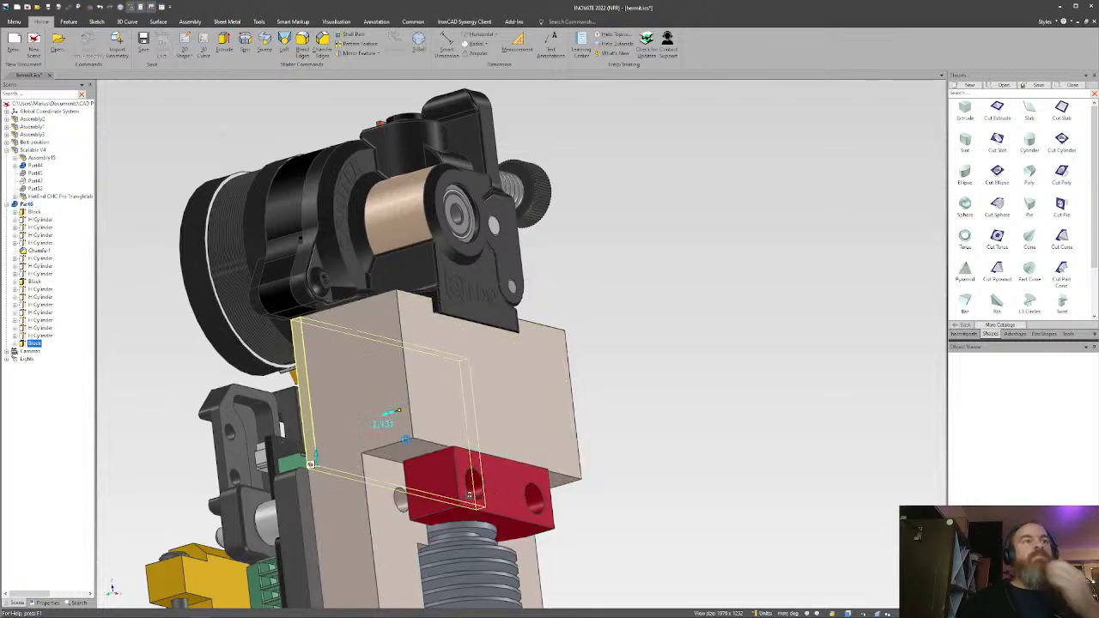
pyautogui.keyDown('shift'); pyautogui.moveTo(388, 461); pyautogui.dragTo(389, 461); pyautogui.keyUp('shift')
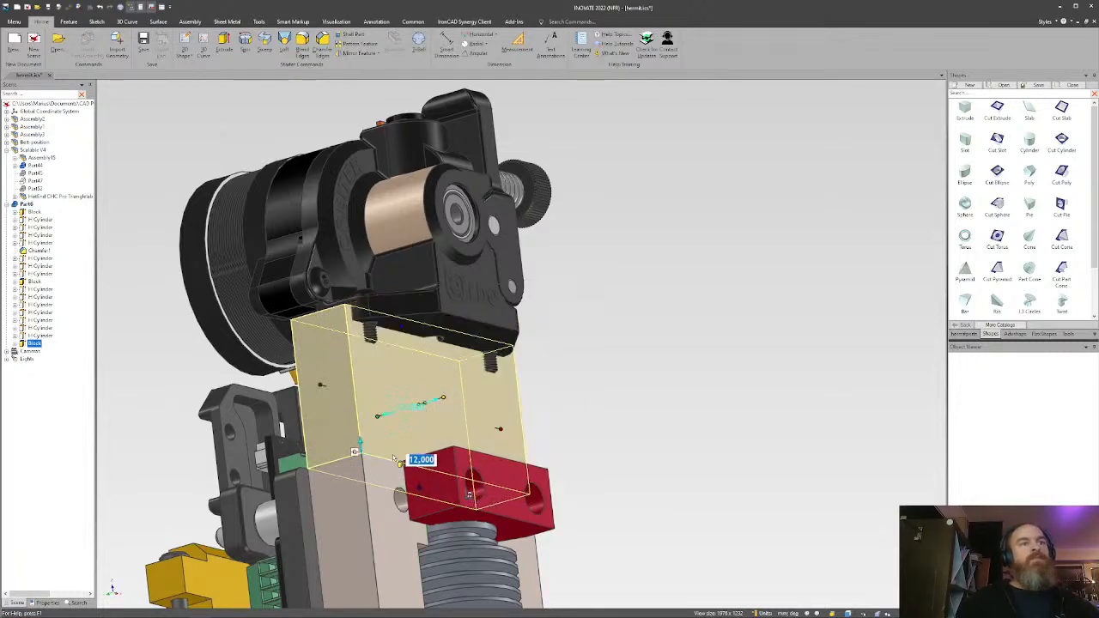
pyautogui.click(611, 393)
# Align the top face of the new block with the underside of the extruder's mounting flange.
pyautogui.moveTo(601, 394); pyautogui.dragTo(416, 425, button='middle')
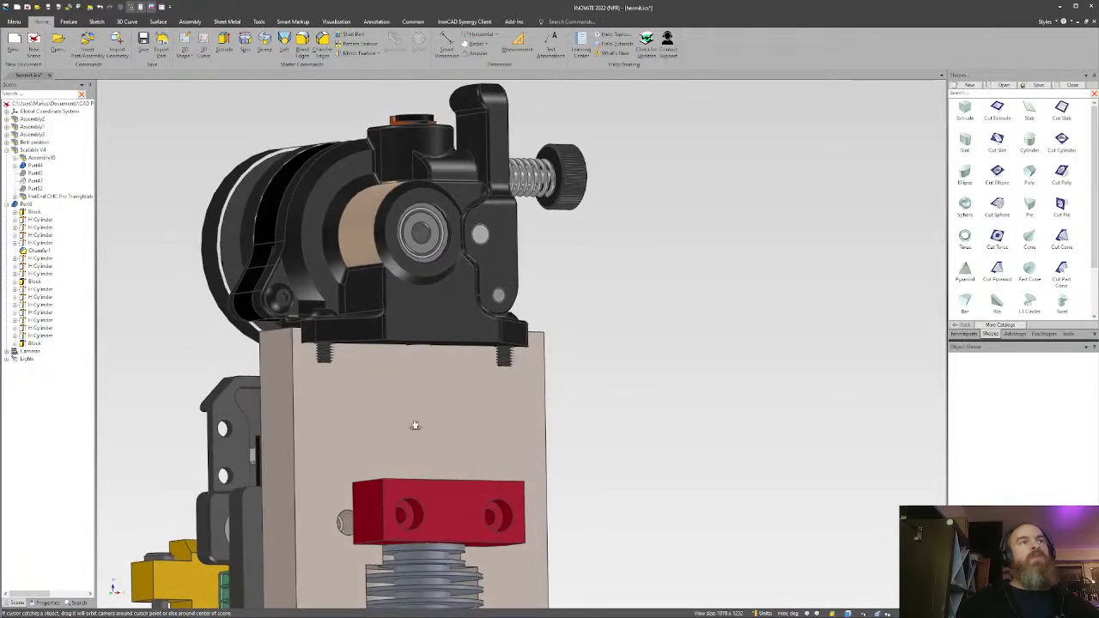
pyautogui.click(437, 369)
pyautogui.keyDown('shift'); pyautogui.moveTo(405, 324); pyautogui.dragTo(402, 342); pyautogui.keyUp('shift')
pyautogui.click(618, 366)
# Examine how the hotend, extended block and extruder line up from several angles.
pyautogui.scroll(-5, 526, 372)
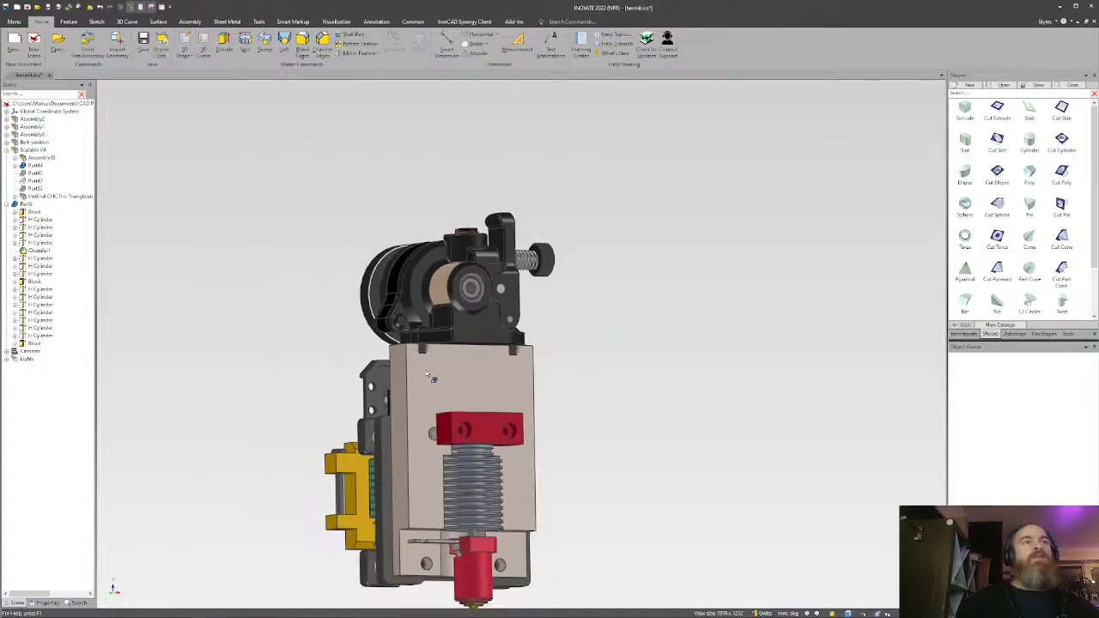
pyautogui.moveTo(435, 378); pyautogui.dragTo(474, 347, button='middle')
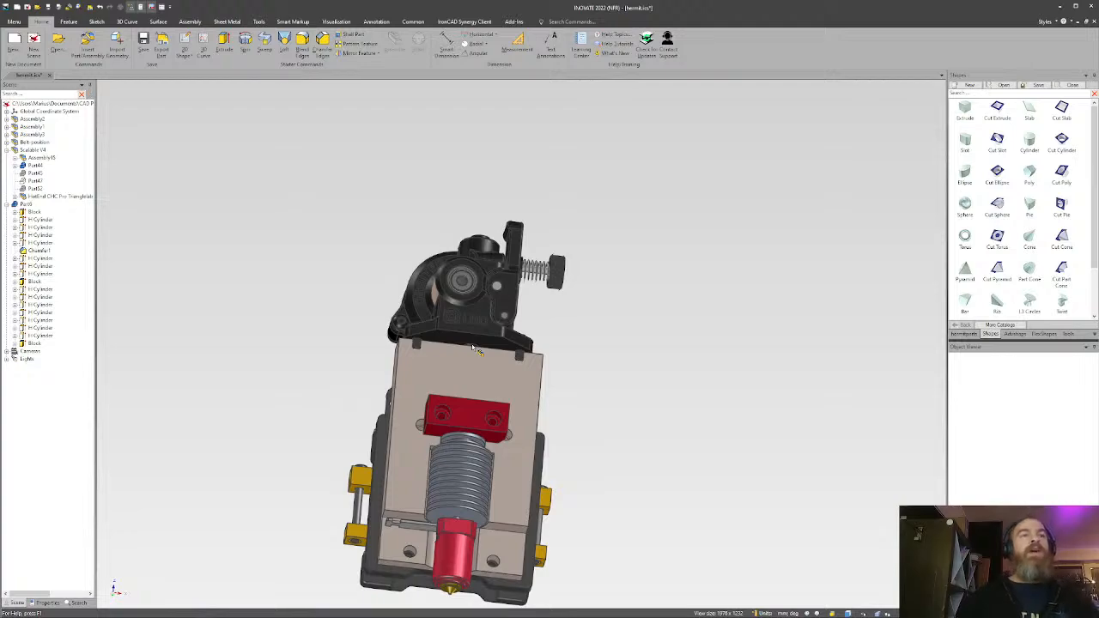
pyautogui.moveTo(474, 348); pyautogui.dragTo(429, 378, button='middle')
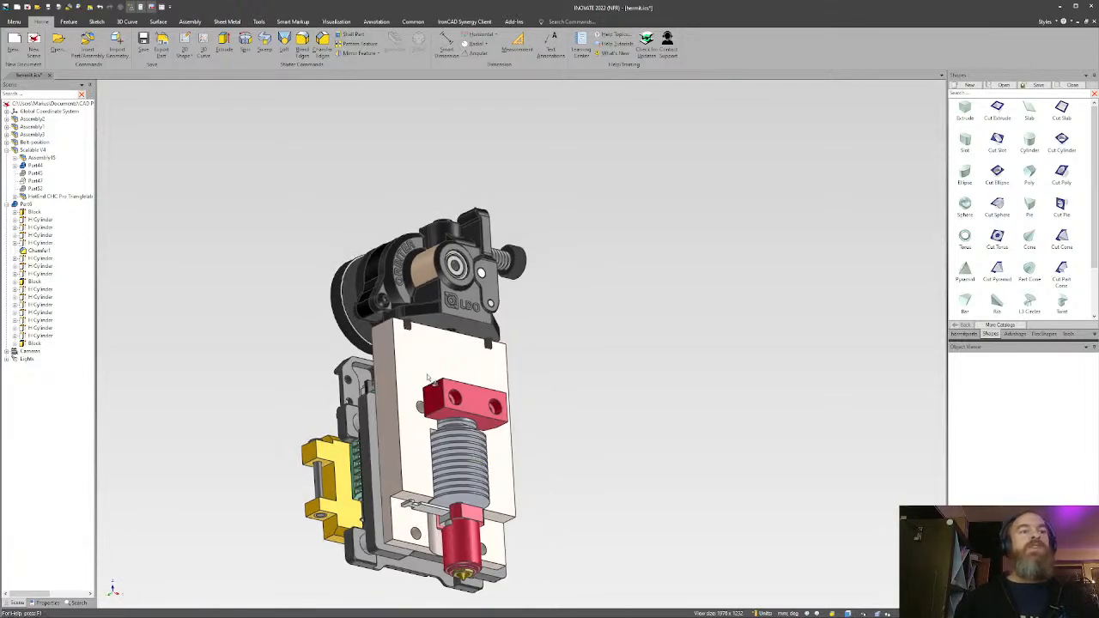
pyautogui.moveTo(427, 462); pyautogui.dragTo(507, 408, button='middle')
pyautogui.keyDown('shift'); pyautogui.moveTo(464, 352); pyautogui.dragTo(510, 309, button='middle'); pyautogui.keyUp('shift')
pyautogui.scroll(3, 516, 371)
pyautogui.scroll(-1, 547, 357)
pyautogui.scroll(-2, 516, 364)
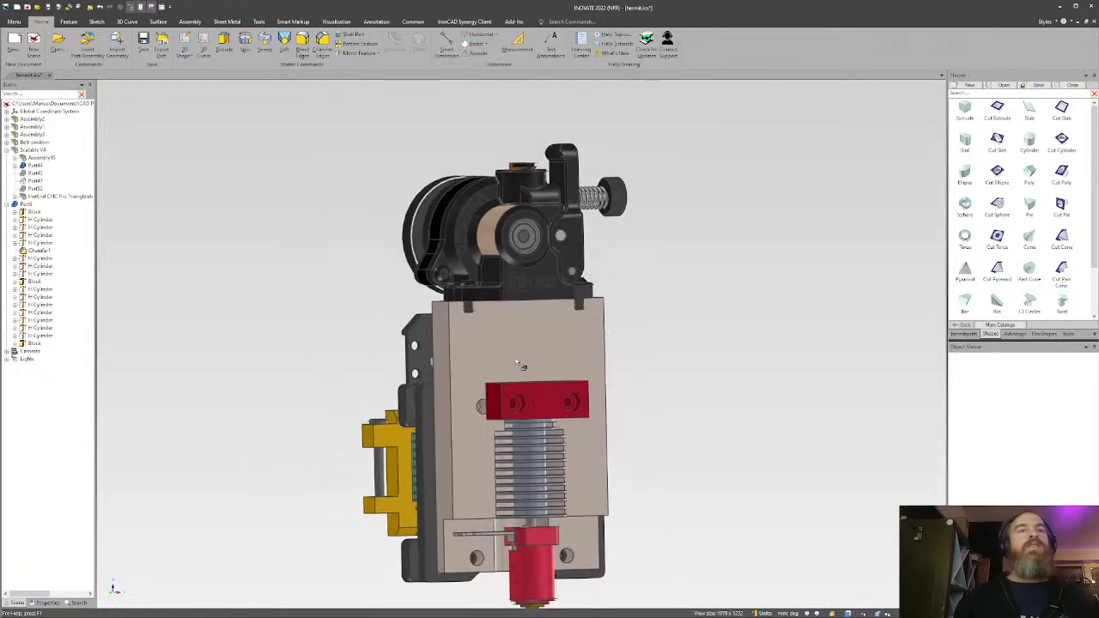
pyautogui.moveTo(523, 350)
pyautogui.mouseDown(button='middle')
pyautogui.moveTo(504, 344)
pyautogui.moveTo(519, 345)
pyautogui.mouseUp(button='middle')
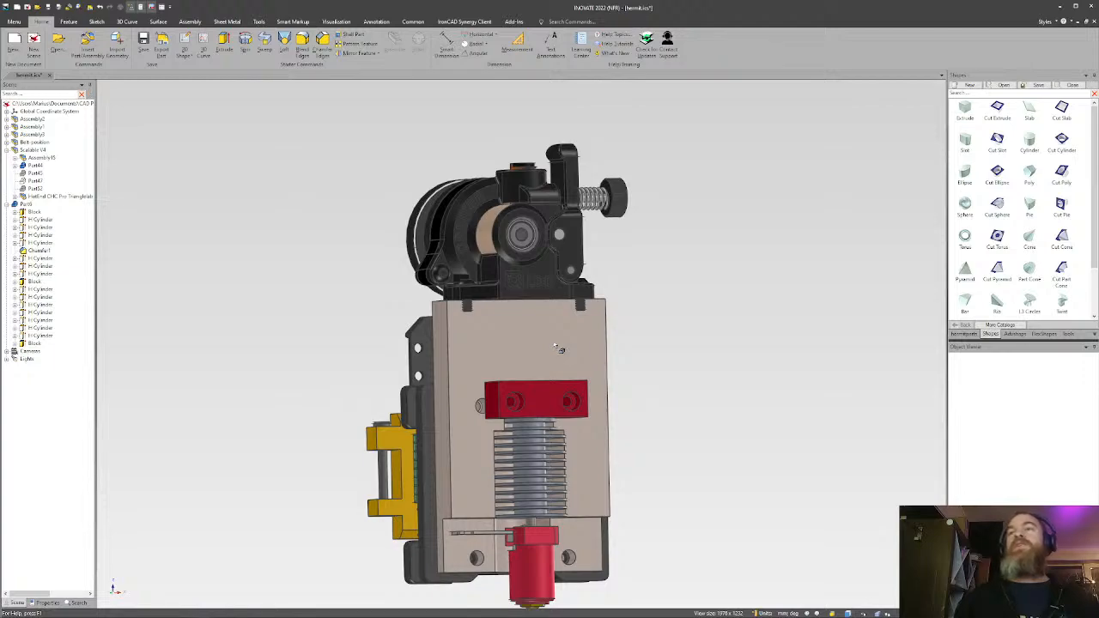
# Extend the front of the upper block forward until it is flush with the extruder's LDO logo face.
pyautogui.click(557, 349)
pyautogui.click(538, 343)
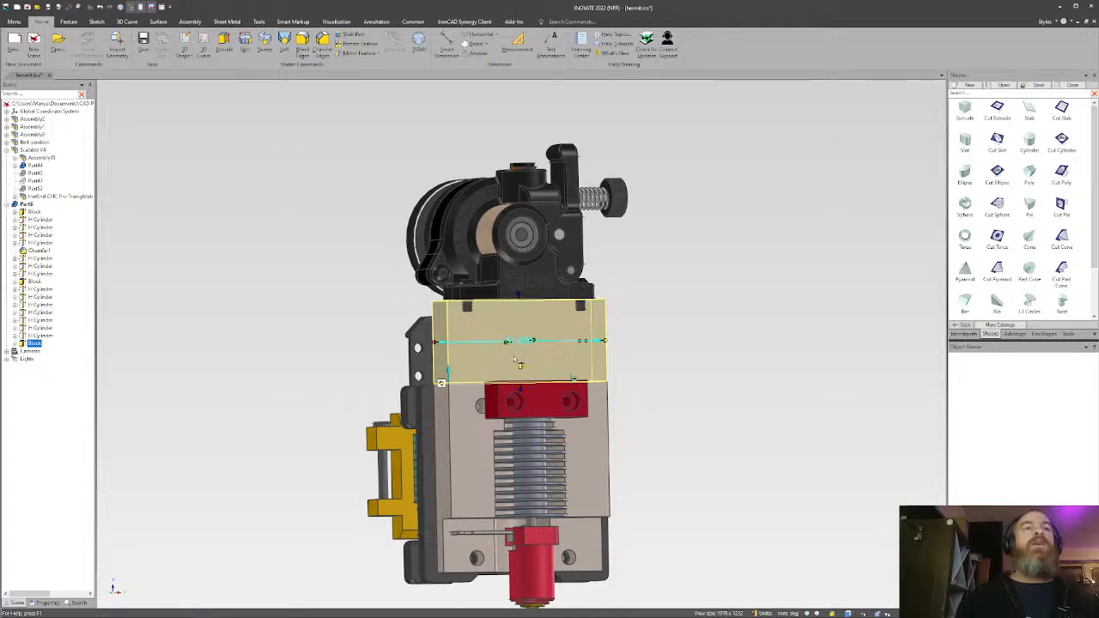
pyautogui.moveTo(531, 340); pyautogui.dragTo(517, 376, button='middle')
pyautogui.scroll(3, 504, 361)
pyautogui.scroll(2, 541, 352)
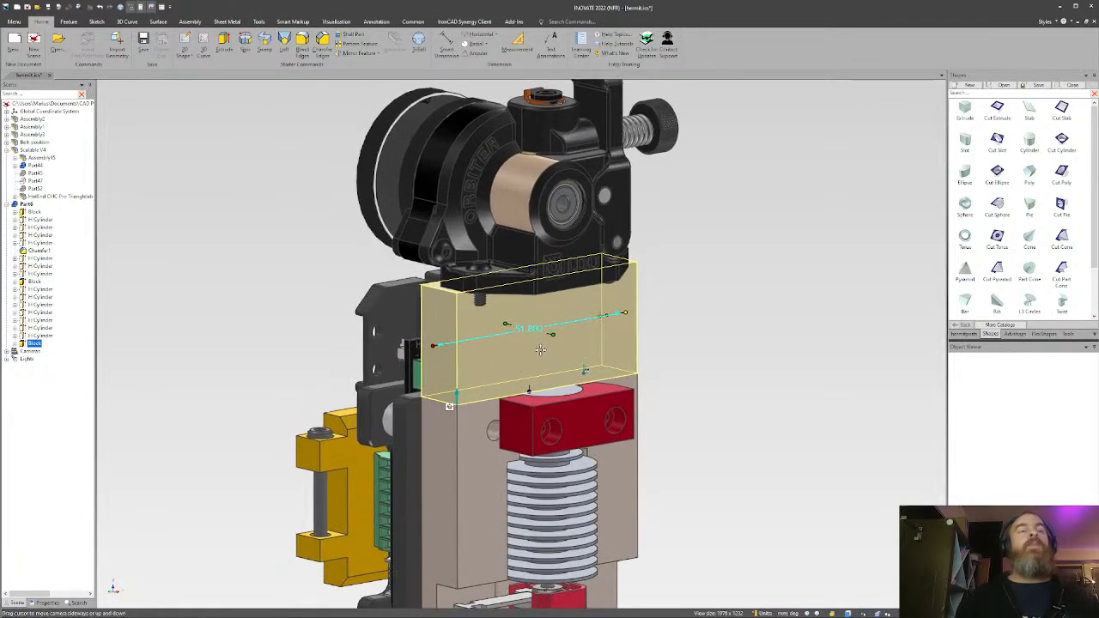
pyautogui.moveTo(521, 354); pyautogui.dragTo(519, 368, button='middle')
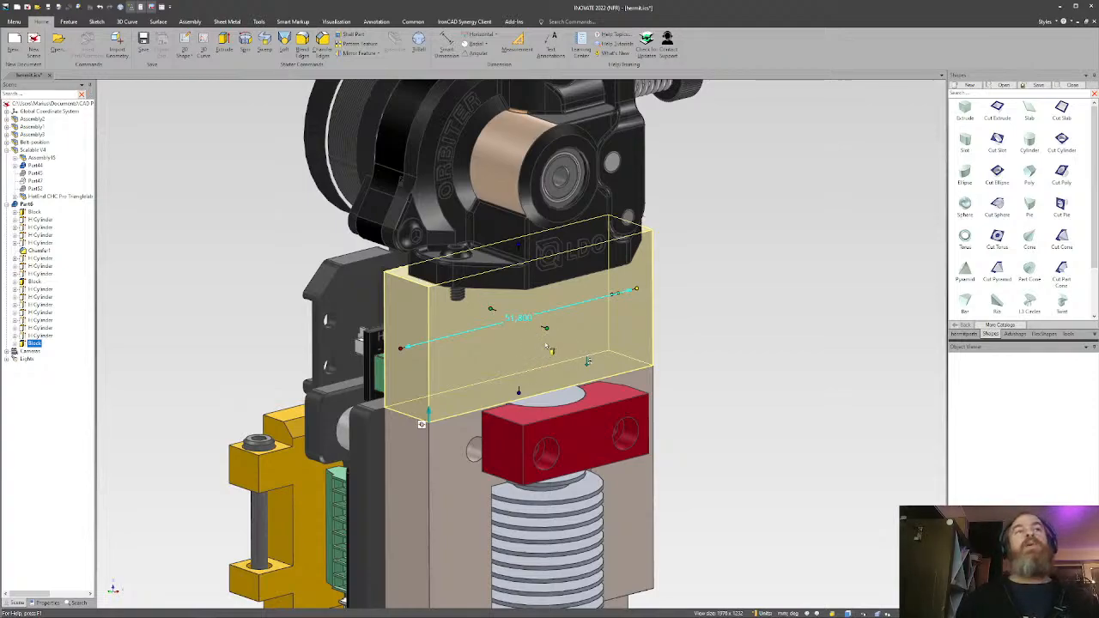
pyautogui.moveTo(547, 328); pyautogui.dragTo(591, 343)
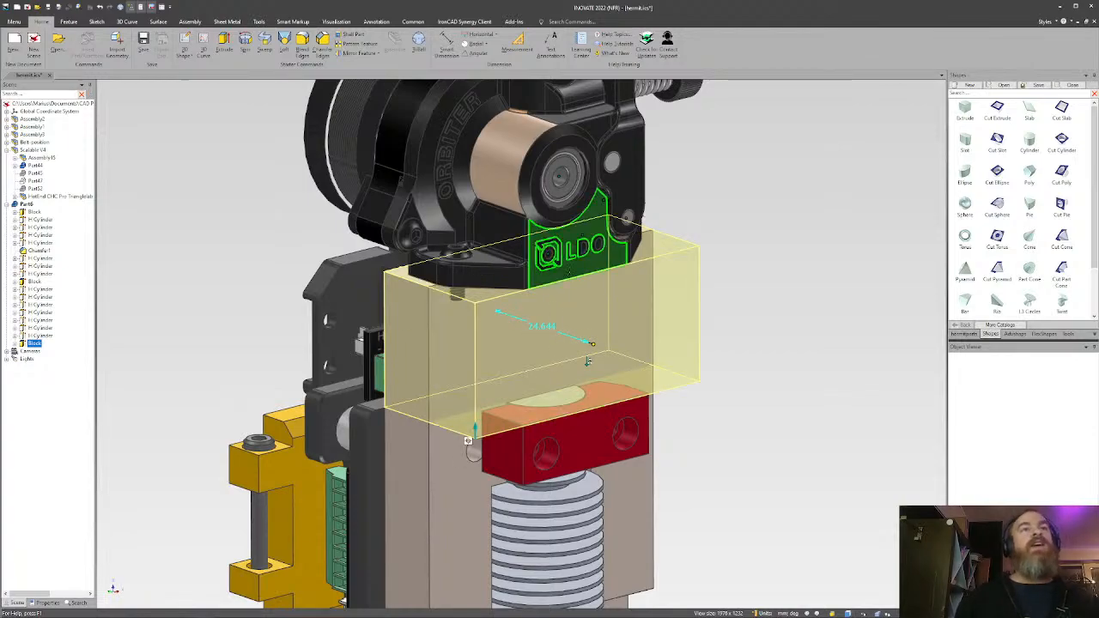
pyautogui.click(753, 339)
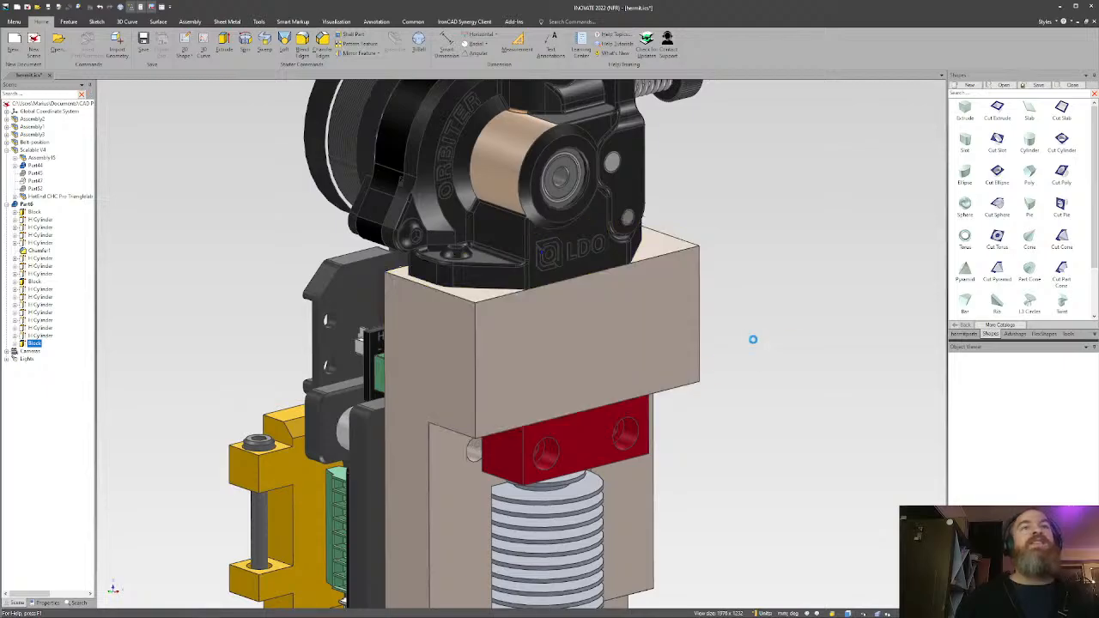
# Add a cut cylinder to the top of the upper block and centre it on the extruder's nearest mounting screw.
pyautogui.moveTo(753, 338); pyautogui.dragTo(584, 387, button='middle')
pyautogui.scroll(3, 508, 321)
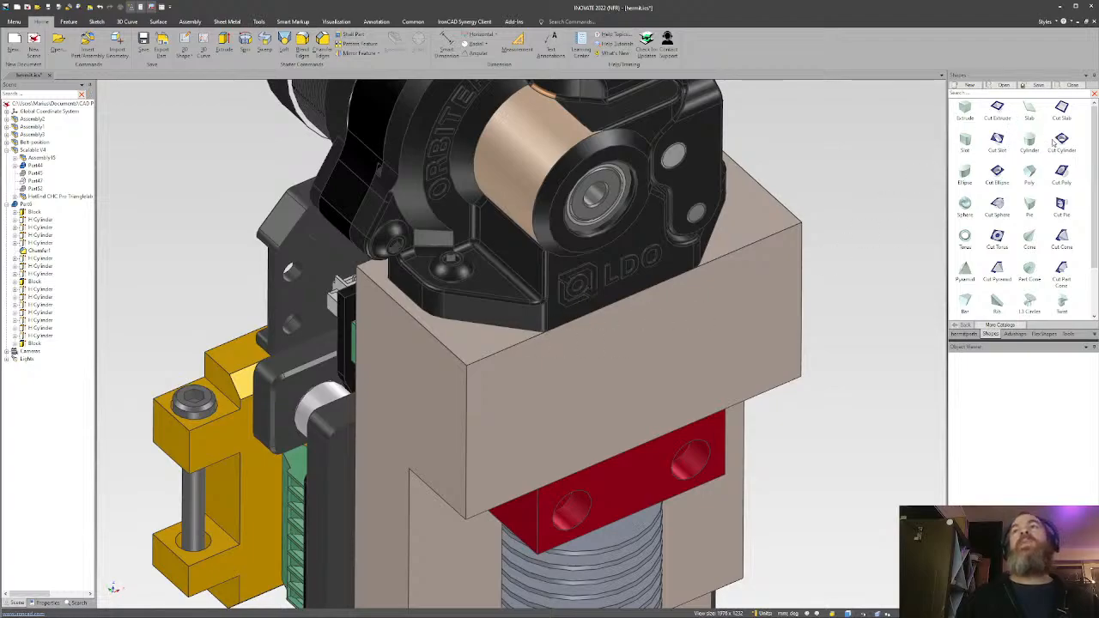
pyautogui.moveTo(1054, 141); pyautogui.dragTo(487, 333)
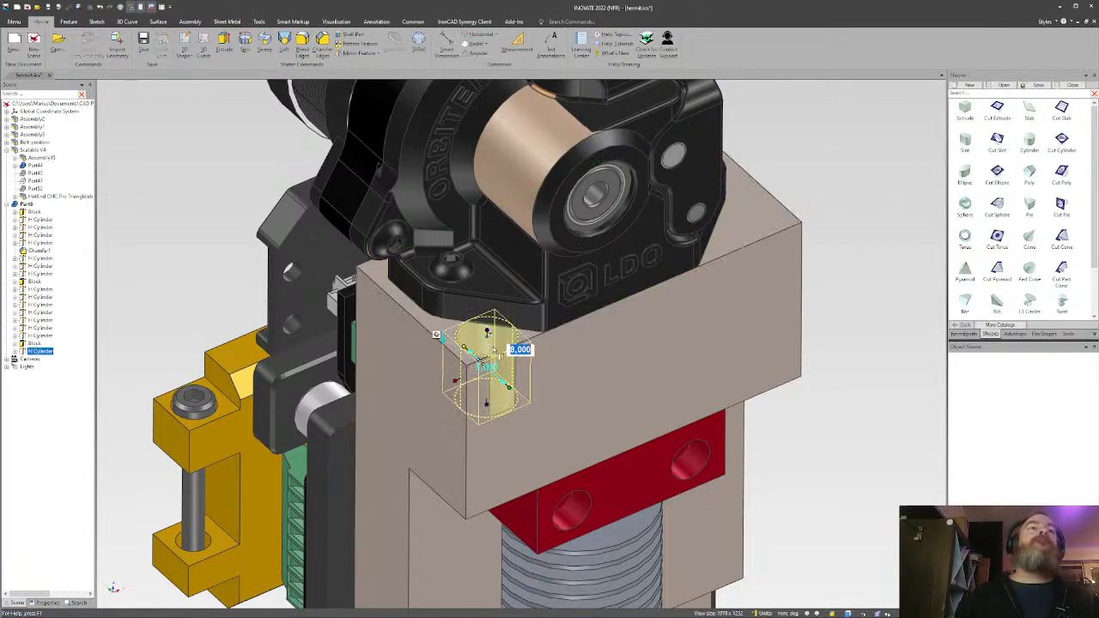
pyautogui.press('F10')
pyautogui.rightClick(487, 335)
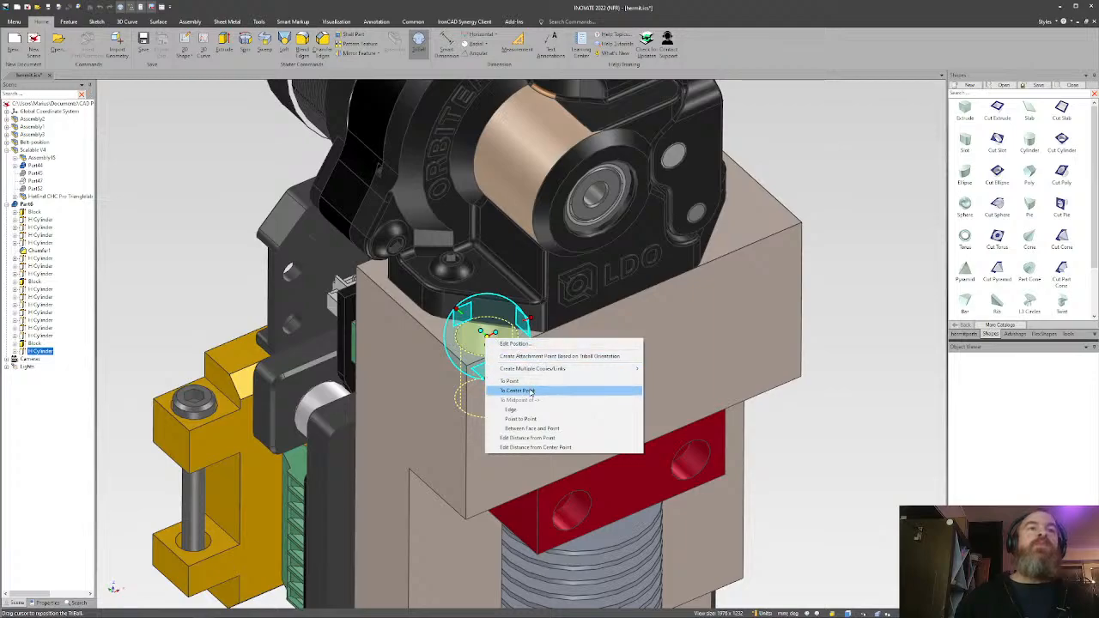
pyautogui.click(531, 391)
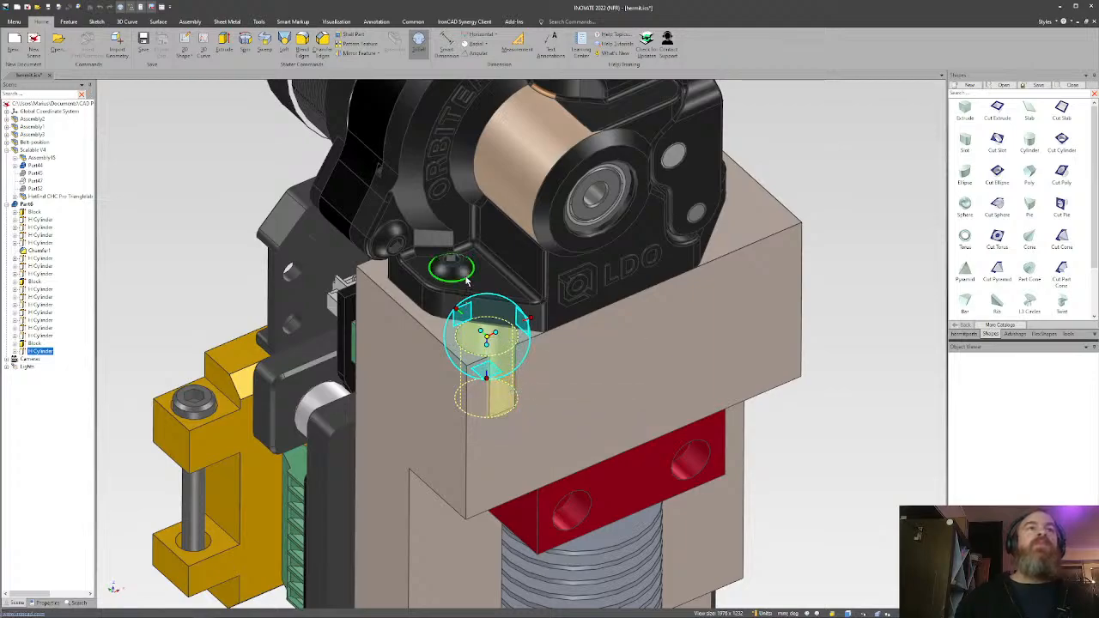
pyautogui.click(467, 279)
pyautogui.press('F10')
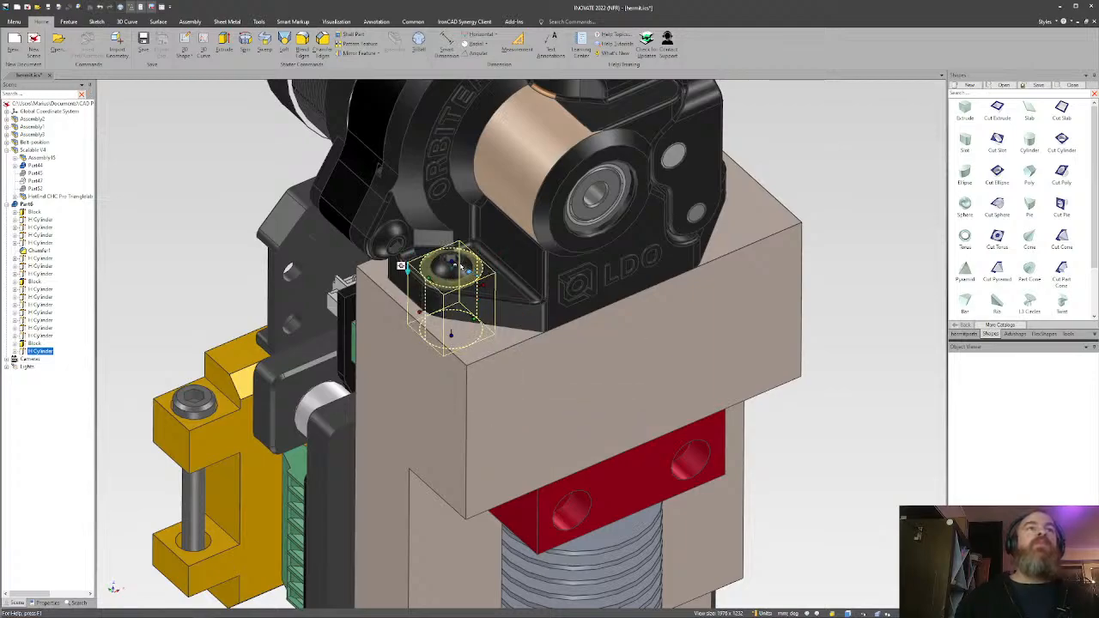
# Lower the cut cylinder's top to the block's upper face and size it 4.6 mm in diameter and 10 mm deep.
pyautogui.keyDown('shift'); pyautogui.moveTo(453, 261); pyautogui.dragTo(473, 323); pyautogui.keyUp('shift')
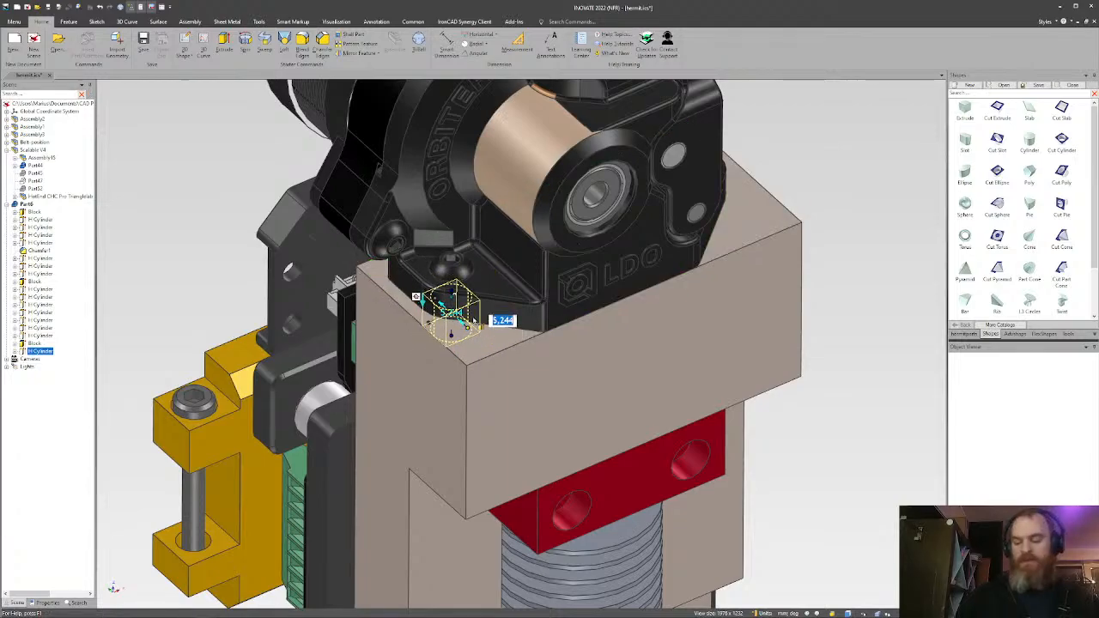
pyautogui.write('4.6')
pyautogui.press('Tab')
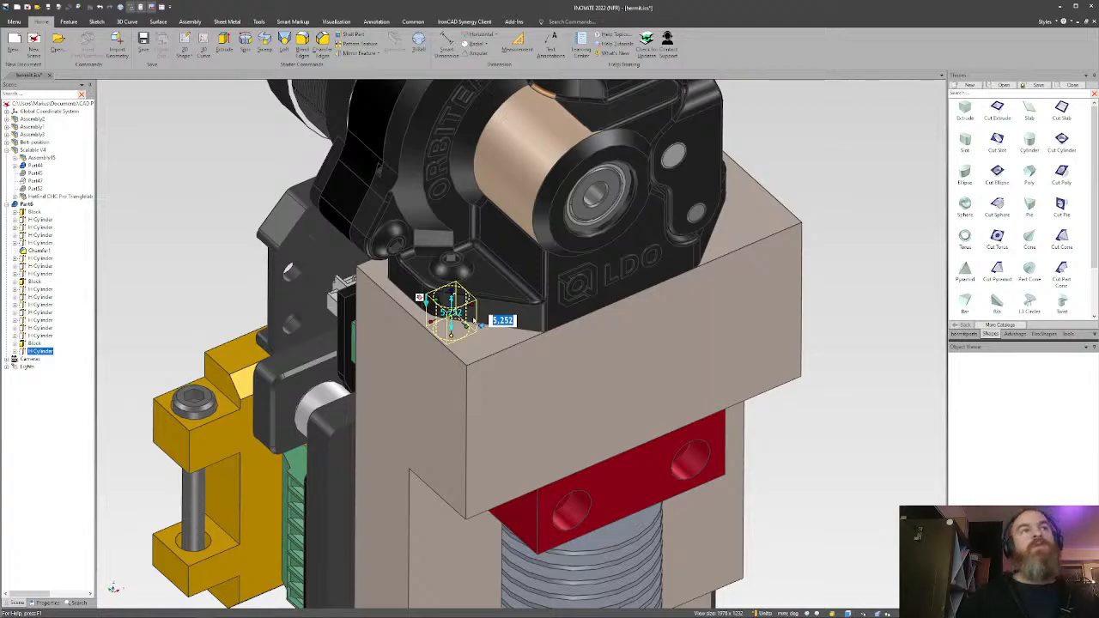
pyautogui.write('10')
pyautogui.press('Tab')
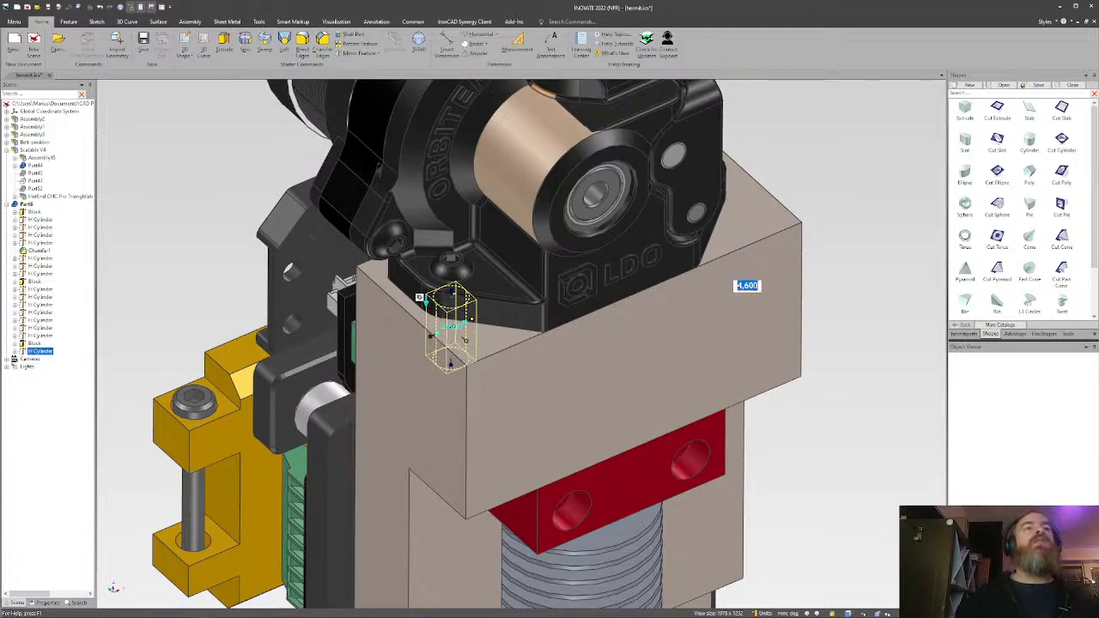
# Create one copy of the screw-hole cylinder, shifted along the block toward the extruder's opposite mounting screw.
pyautogui.moveTo(684, 356); pyautogui.dragTo(568, 384, button='middle')
pyautogui.press('F10')
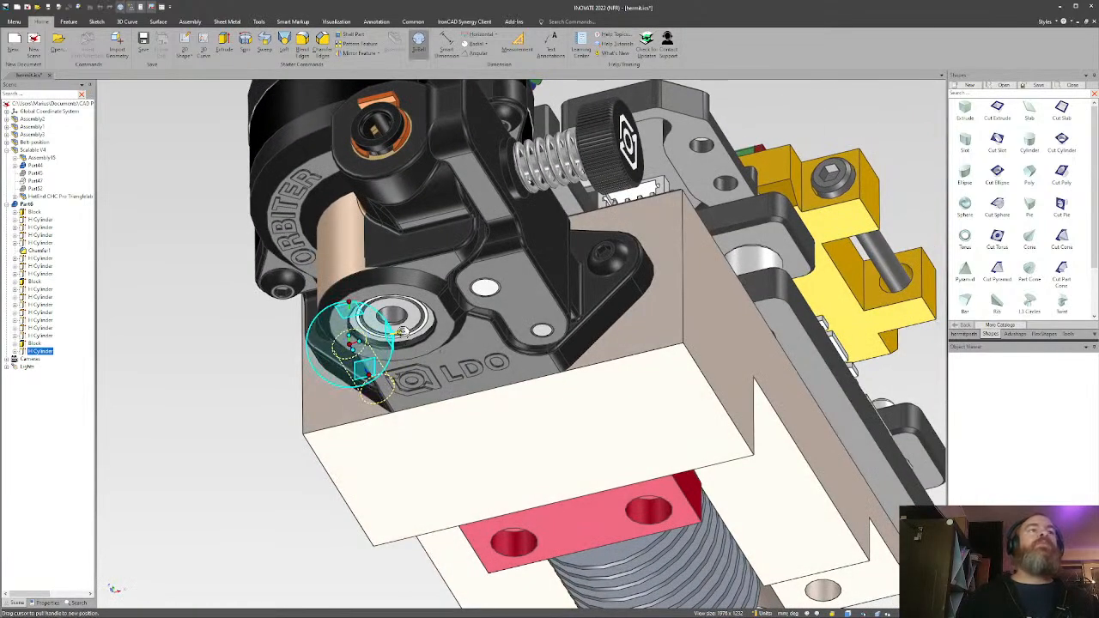
pyautogui.moveTo(401, 332); pyautogui.dragTo(505, 307, button='right')
pyautogui.click(427, 346)
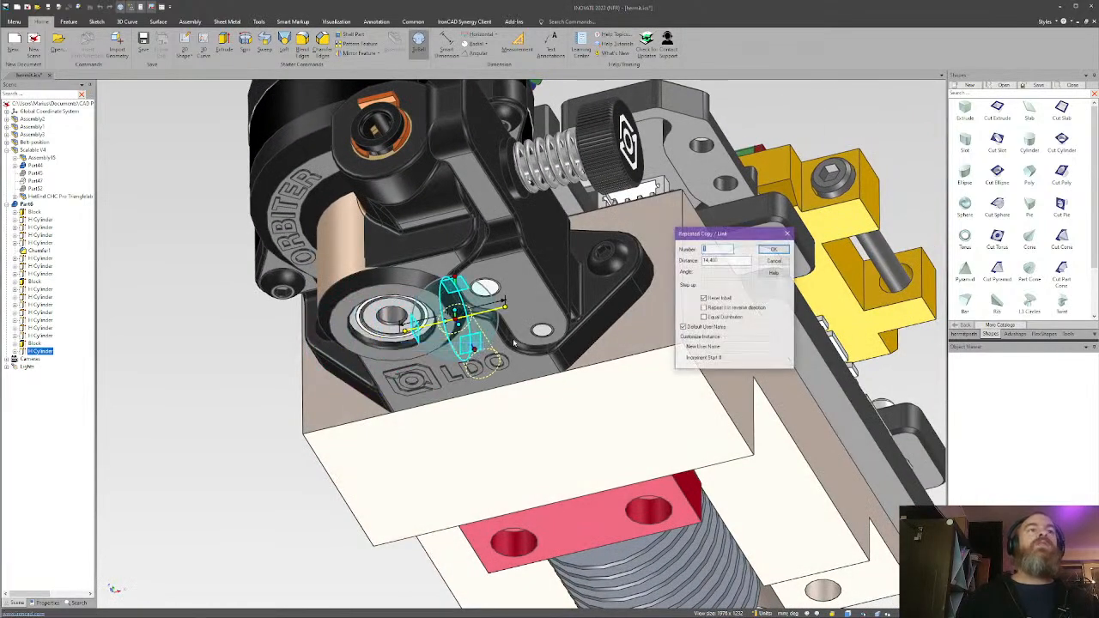
pyautogui.click(780, 250)
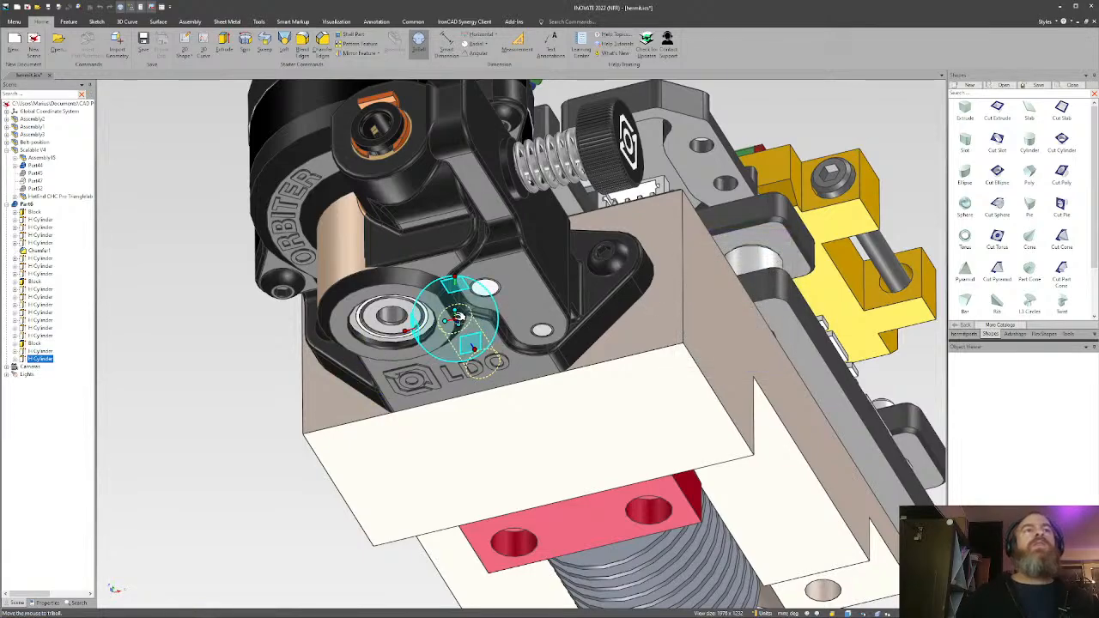
# Centre the copied screw-hole cylinder on the extruder's opposite mounting screw.
pyautogui.rightClick(455, 317)
pyautogui.click(486, 368)
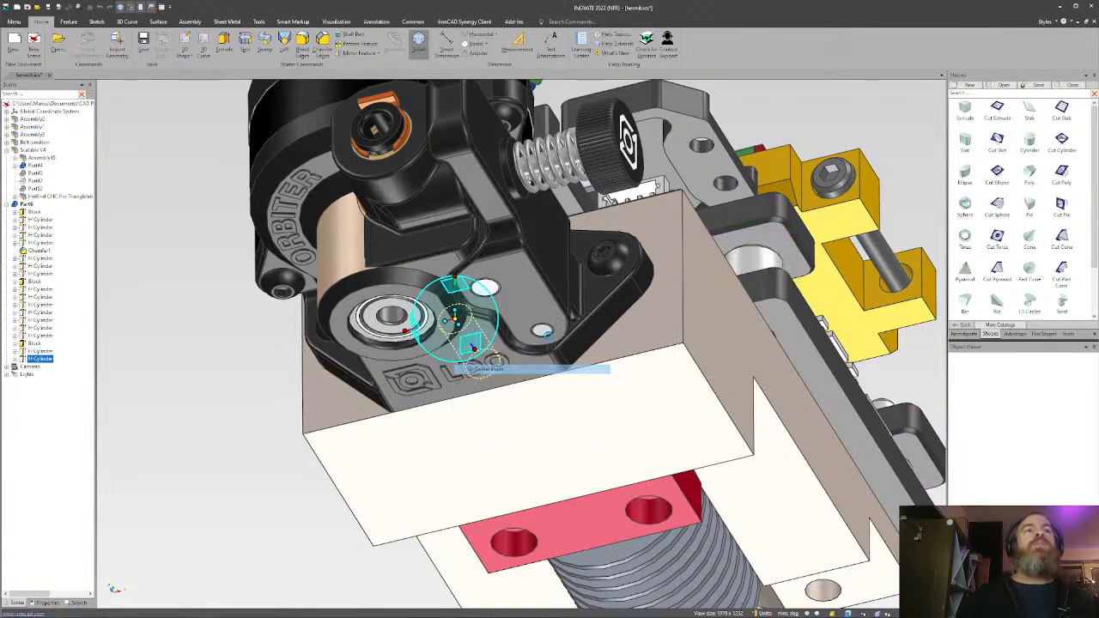
pyautogui.click(612, 275)
pyautogui.press('F10')
# Lower the copied cylinder's top to the block's upper face and extend its lower end further into the block.
pyautogui.moveTo(602, 293); pyautogui.dragTo(604, 261, button='middle')
pyautogui.moveTo(603, 258); pyautogui.dragTo(646, 247)
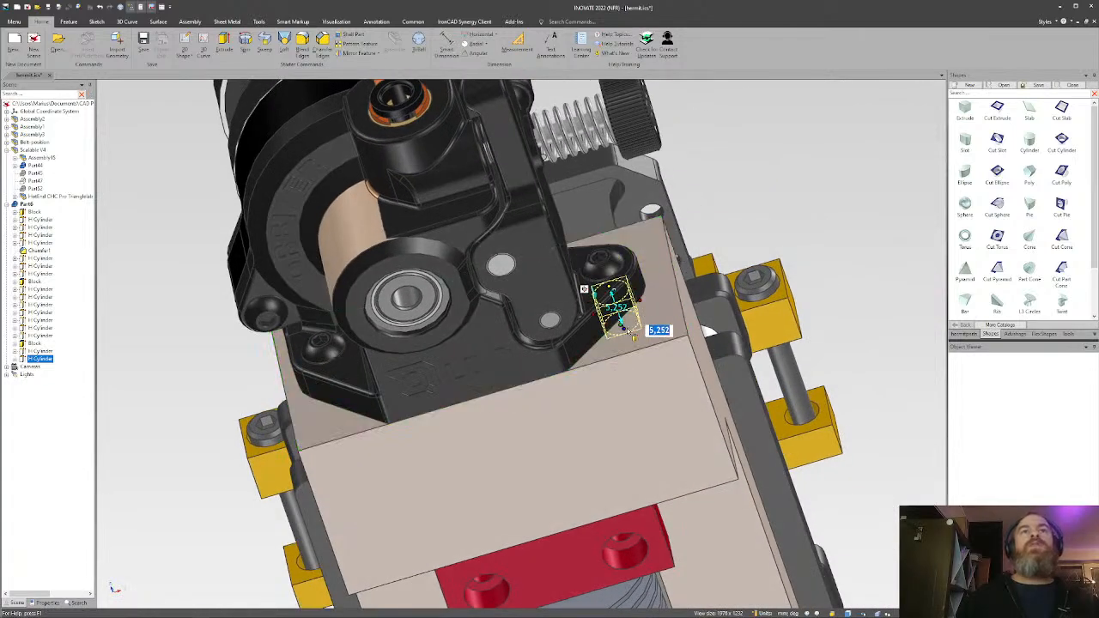
pyautogui.moveTo(628, 332); pyautogui.dragTo(650, 343)
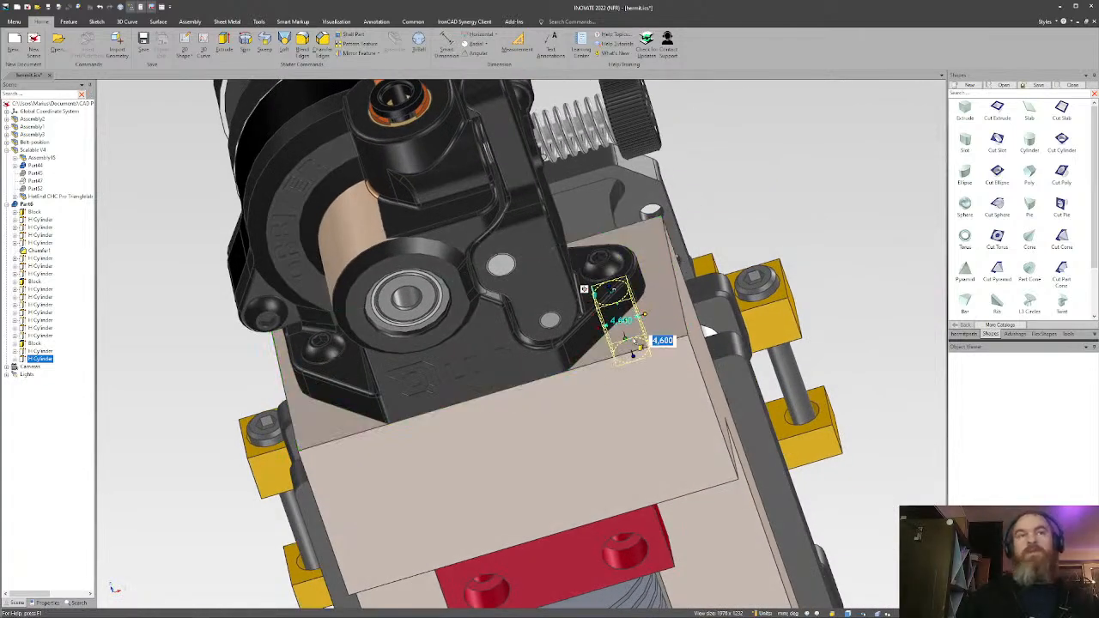
pyautogui.press('F10')
pyautogui.press('F10')
pyautogui.click(824, 273)
# Add a cut cylinder to the top of the upper block and extend its lower end down through the block.
pyautogui.moveTo(593, 360); pyautogui.dragTo(654, 290, button='middle')
pyautogui.keyDown('shift'); pyautogui.moveTo(532, 425); pyautogui.dragTo(542, 246, button='middle'); pyautogui.keyUp('shift')
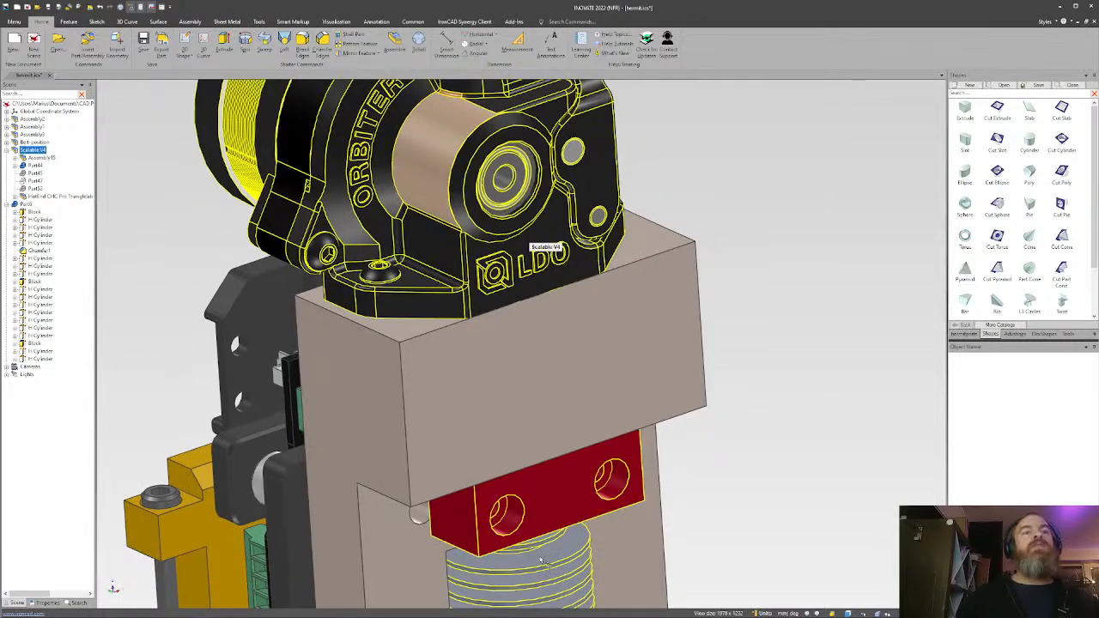
pyautogui.moveTo(584, 470); pyautogui.dragTo(523, 328, button='middle')
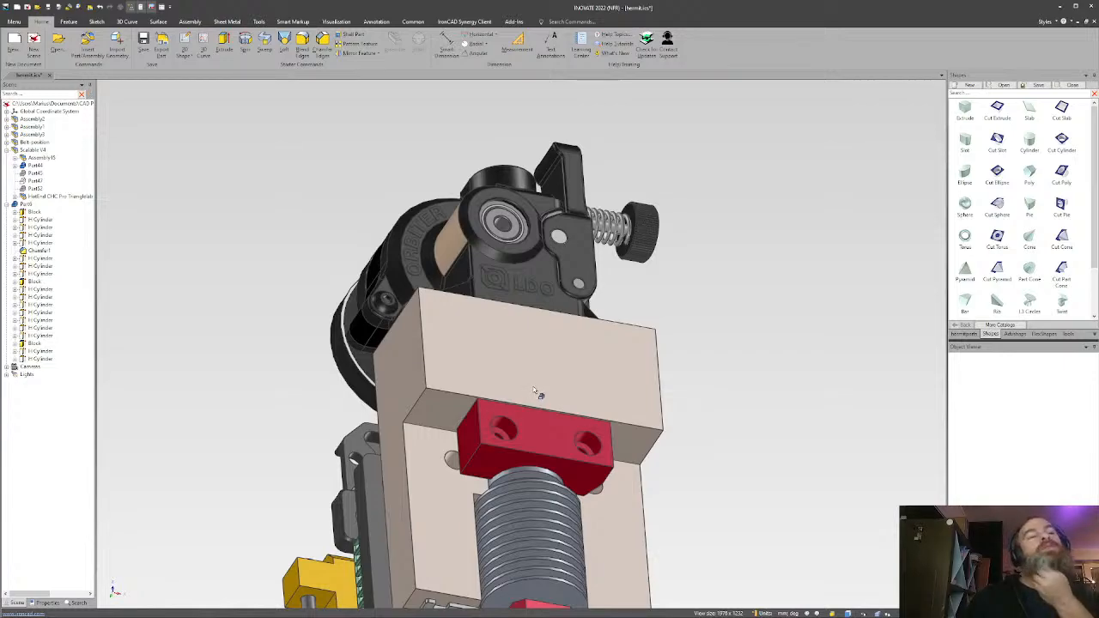
pyautogui.moveTo(534, 392); pyautogui.dragTo(524, 457, button='middle')
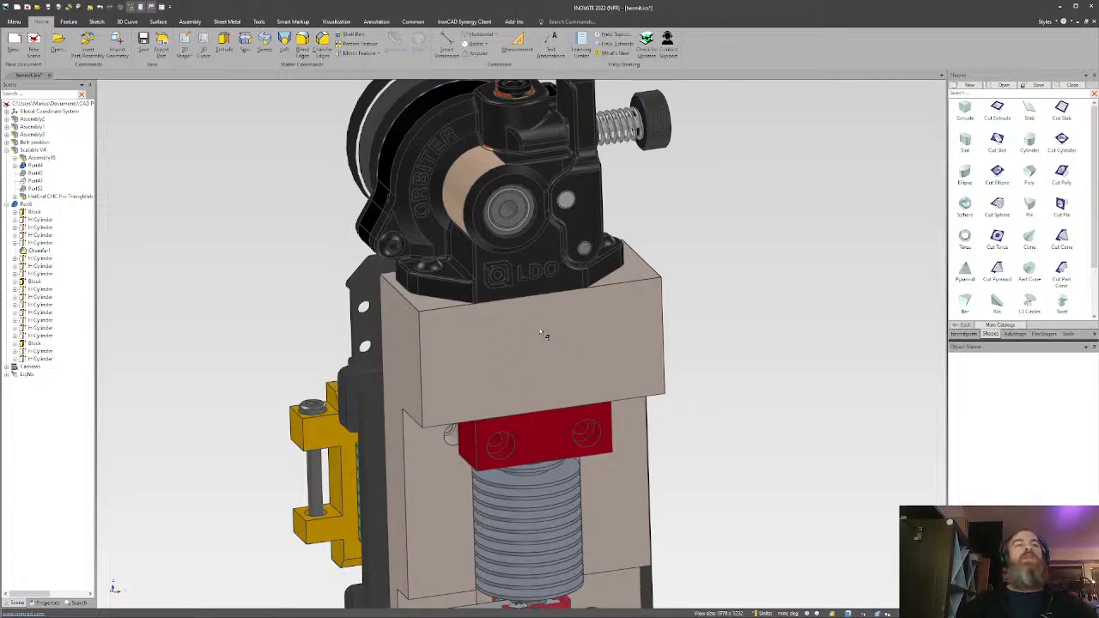
pyautogui.moveTo(542, 335); pyautogui.dragTo(569, 460, button='middle')
pyautogui.moveTo(1063, 140); pyautogui.dragTo(660, 257)
pyautogui.moveTo(629, 292); pyautogui.dragTo(195, 350)
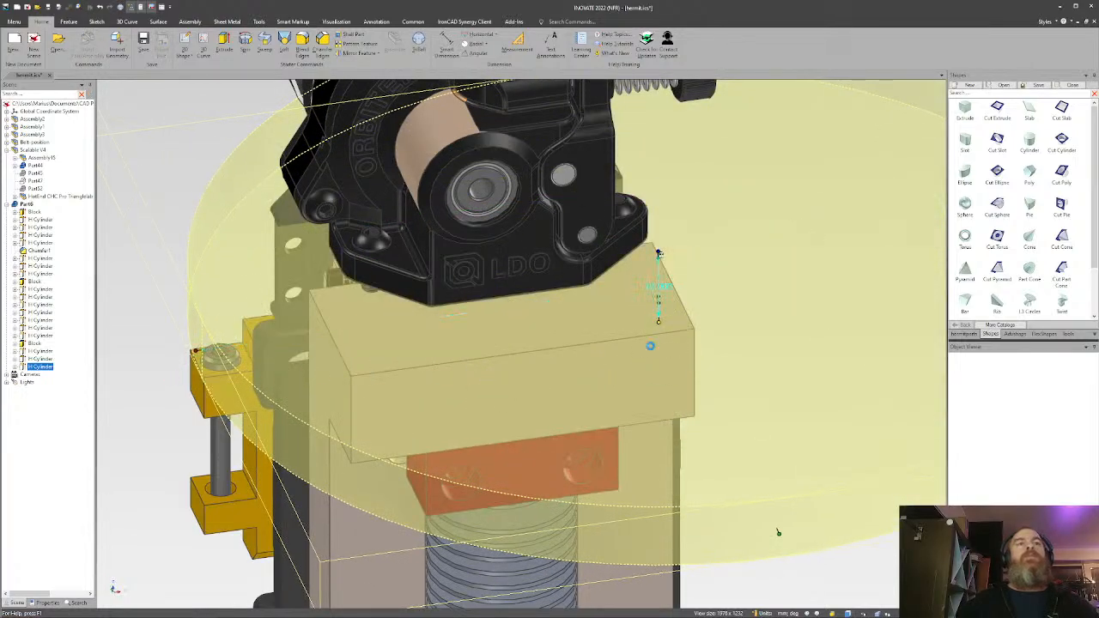
pyautogui.moveTo(659, 324); pyautogui.dragTo(658, 414)
pyautogui.moveTo(524, 386); pyautogui.dragTo(505, 226, button='middle')
# Centre the new cut cylinder on the filament hole in the extruder's underside.
pyautogui.press('F10')
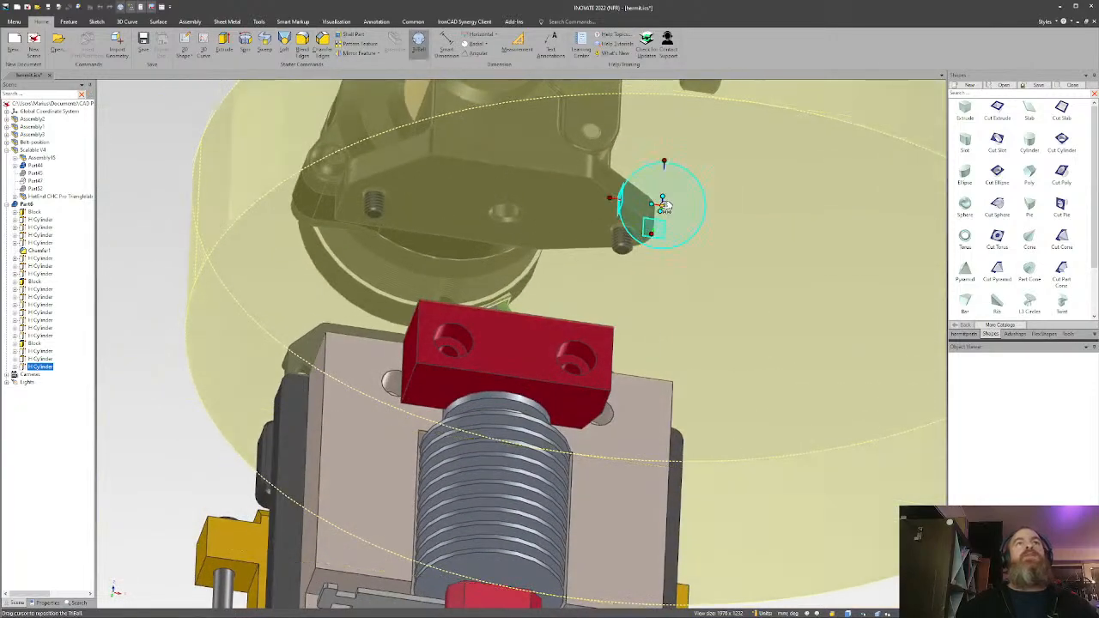
pyautogui.rightClick(670, 206)
pyautogui.click(714, 258)
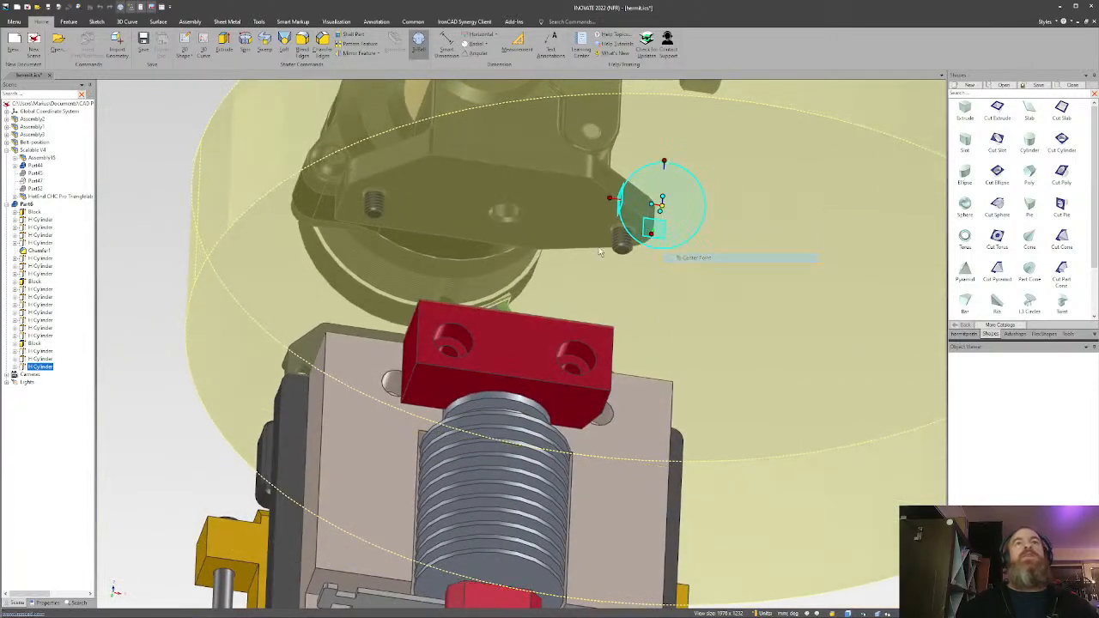
pyautogui.click(505, 216)
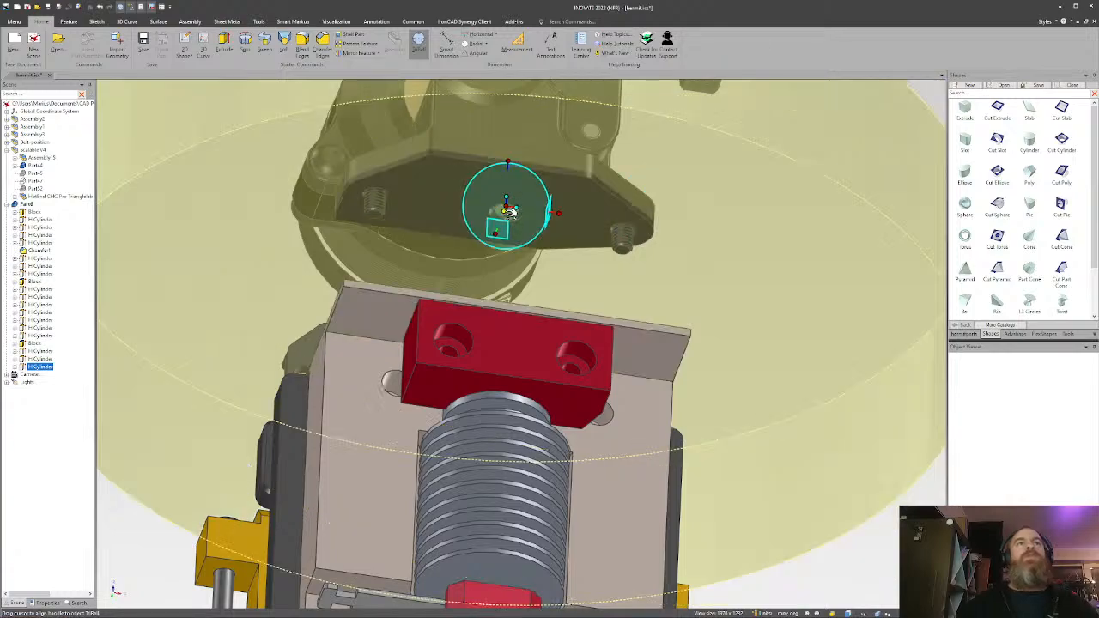
pyautogui.moveTo(507, 216); pyautogui.dragTo(556, 270, button='middle')
pyautogui.press('F10')
# Align the cut cylinder's top with the extruder's underside and make the cylinder 25 mm long.
pyautogui.moveTo(505, 196); pyautogui.dragTo(504, 209)
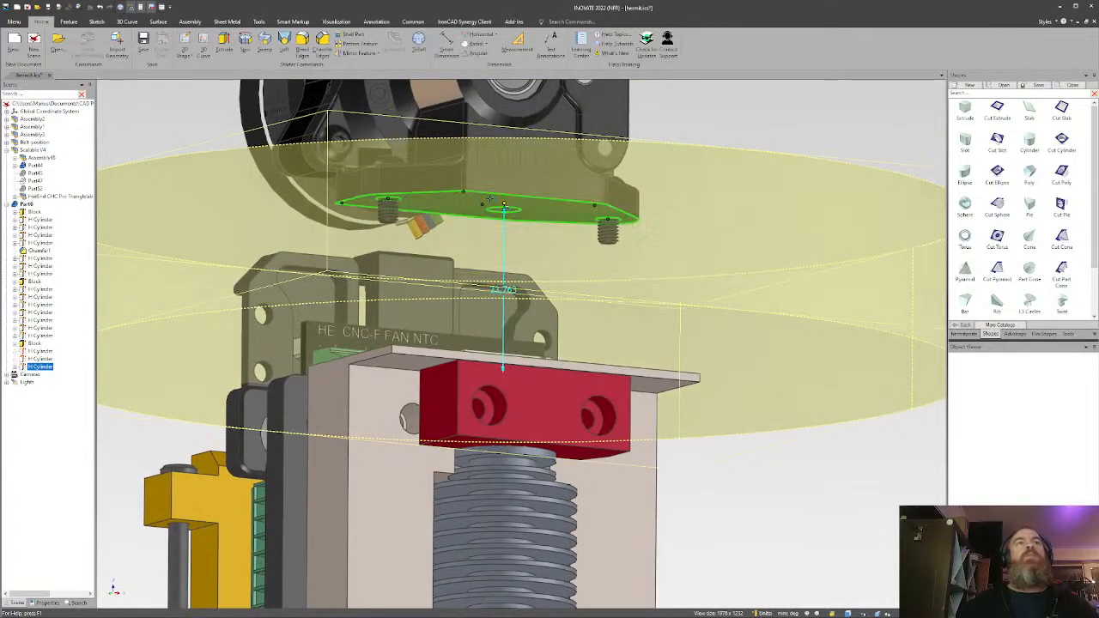
pyautogui.moveTo(496, 376); pyautogui.dragTo(496, 363)
pyautogui.moveTo(495, 361); pyautogui.dragTo(489, 386, button='middle')
pyautogui.scroll(-3, 496, 383)
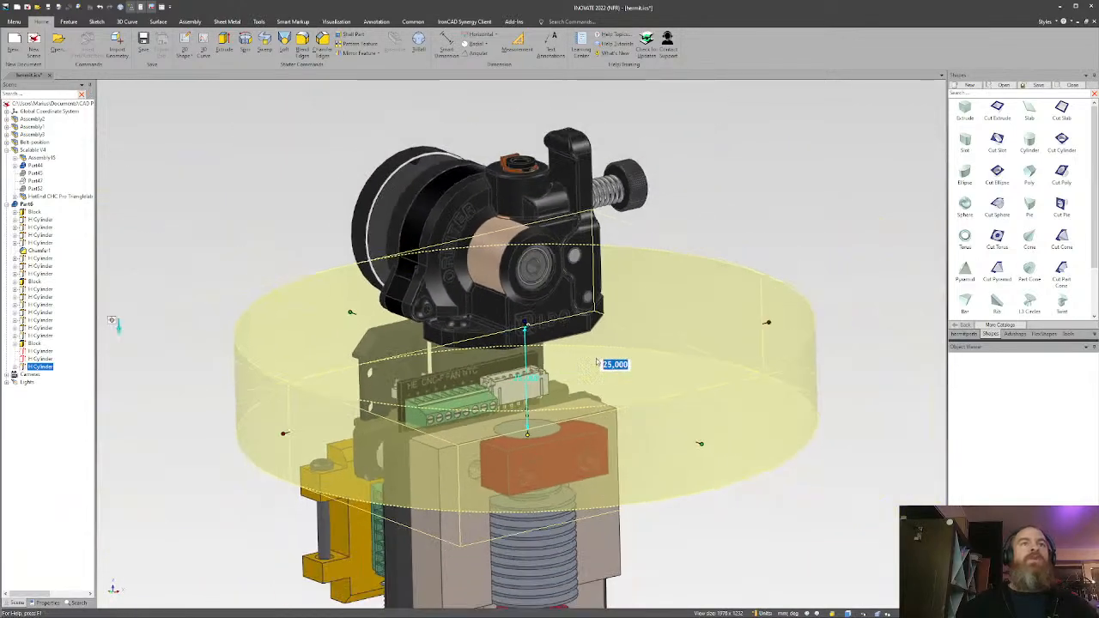
# Set the filament-hole cylinder's diameter to 4.2 mm.
pyautogui.moveTo(772, 323); pyautogui.dragTo(545, 363)
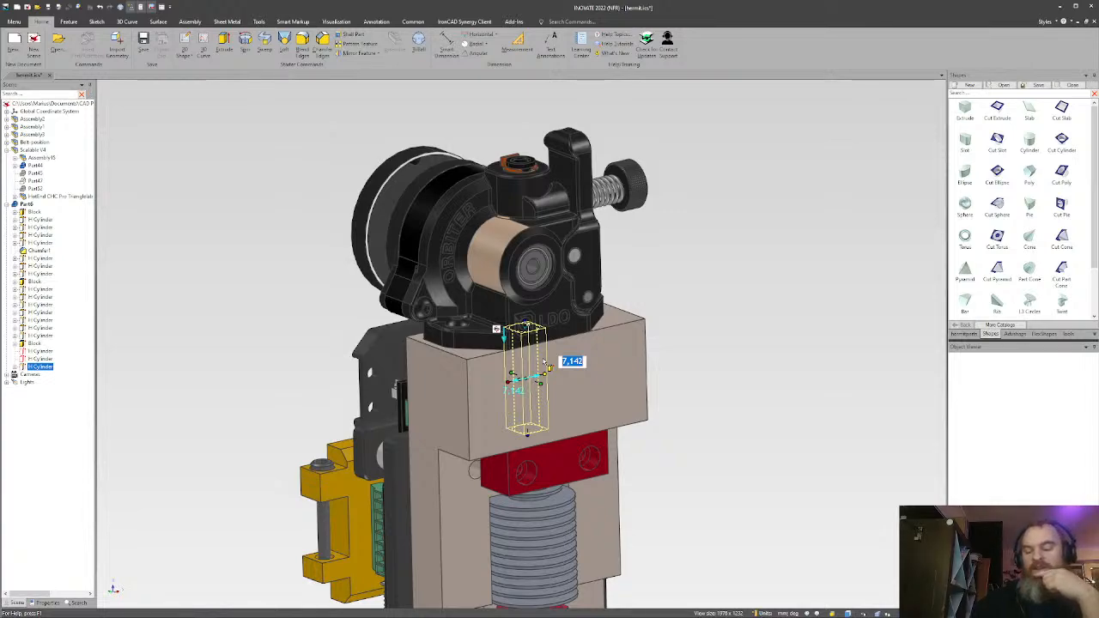
pyautogui.write('4,2')
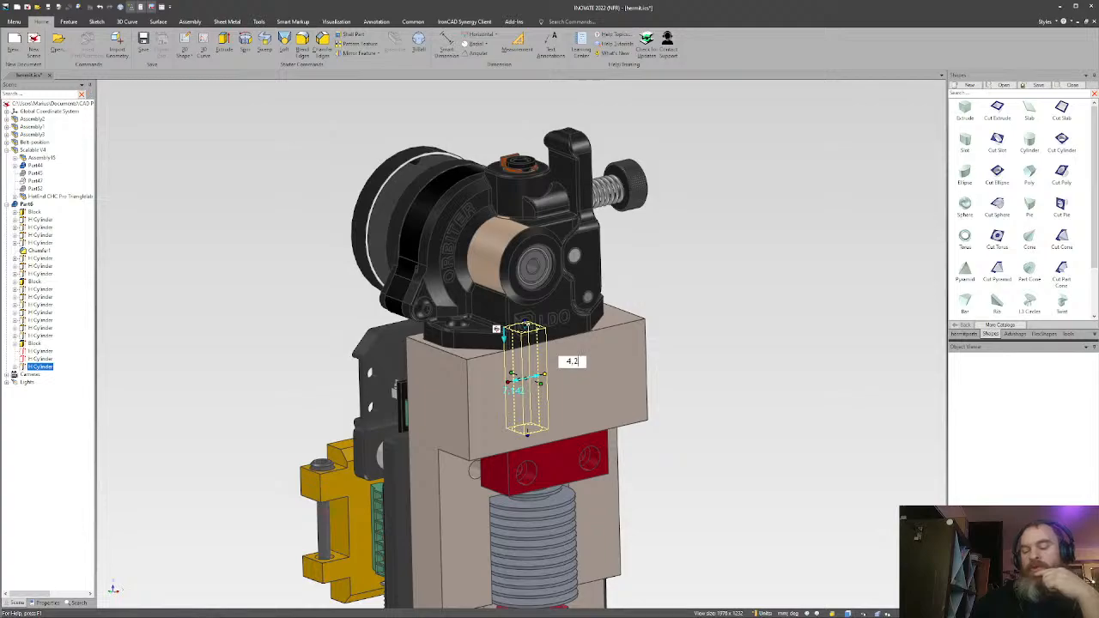
pyautogui.press('Return')
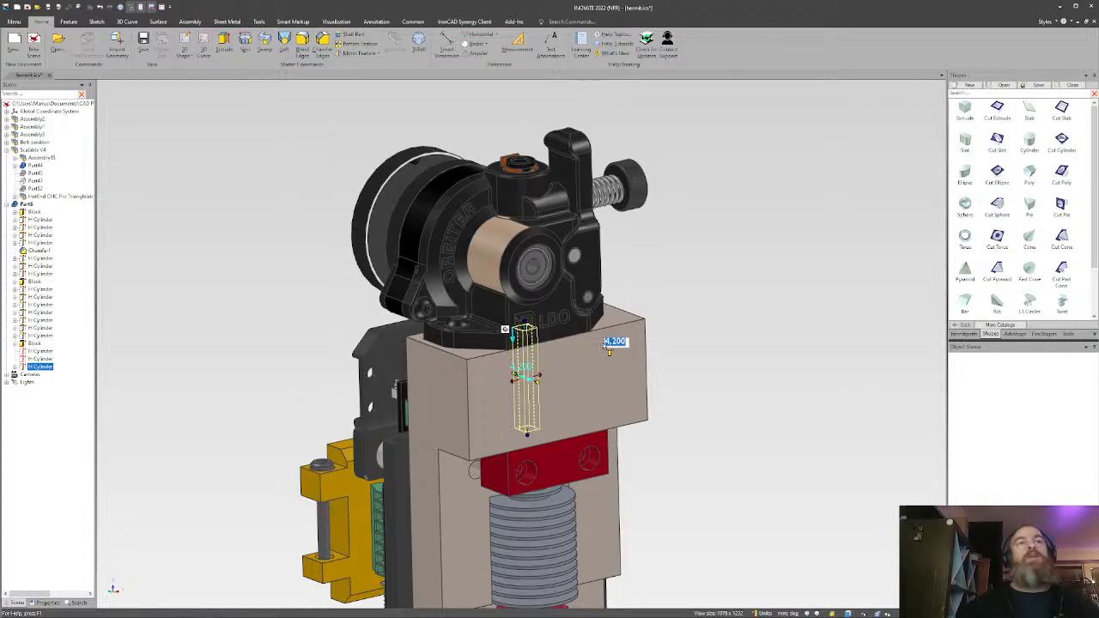
pyautogui.click(651, 360)
# Hide the red mounting block at the top of the heatsink and inspect the heatsink's neck below the upper block.
pyautogui.moveTo(592, 395); pyautogui.dragTo(567, 345, button='middle')
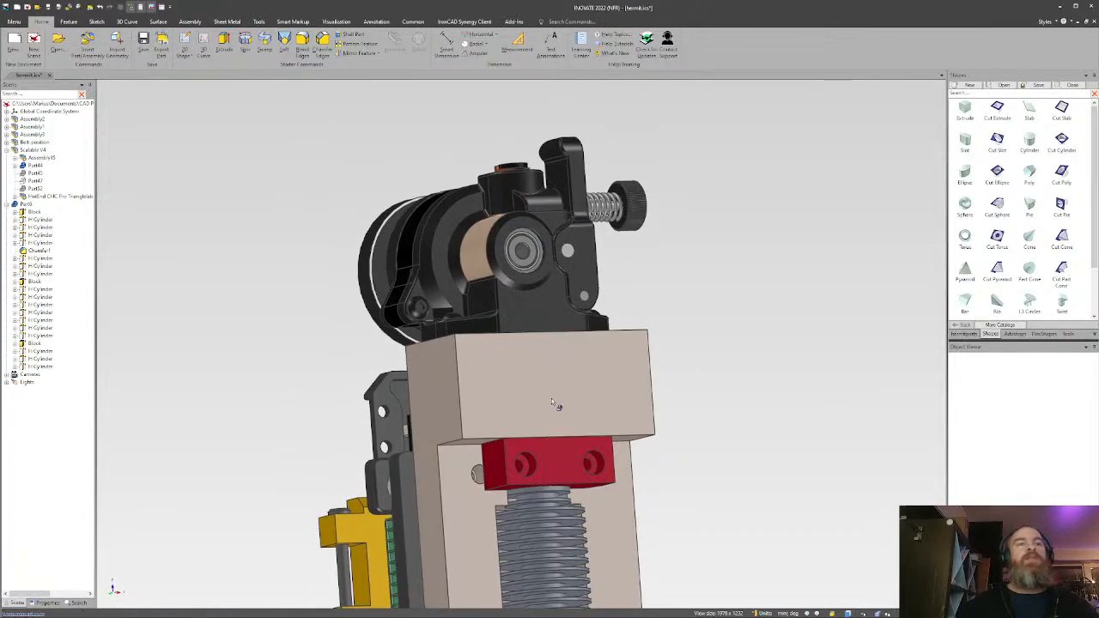
pyautogui.click(552, 461)
pyautogui.press('h')
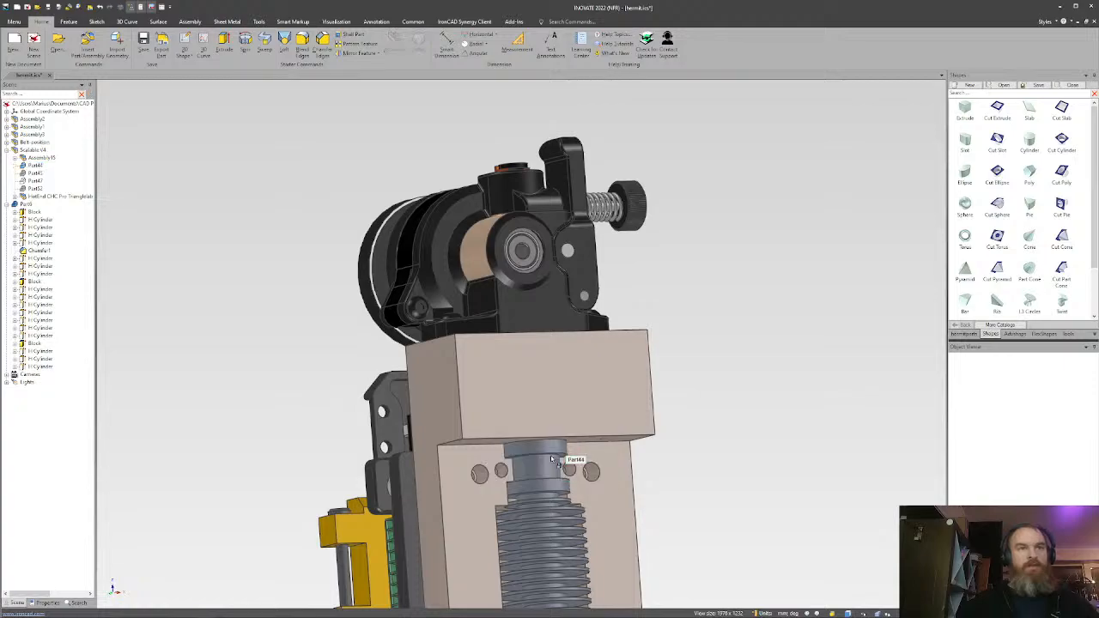
pyautogui.moveTo(551, 459); pyautogui.dragTo(514, 365, button='middle')
pyautogui.click(515, 364)
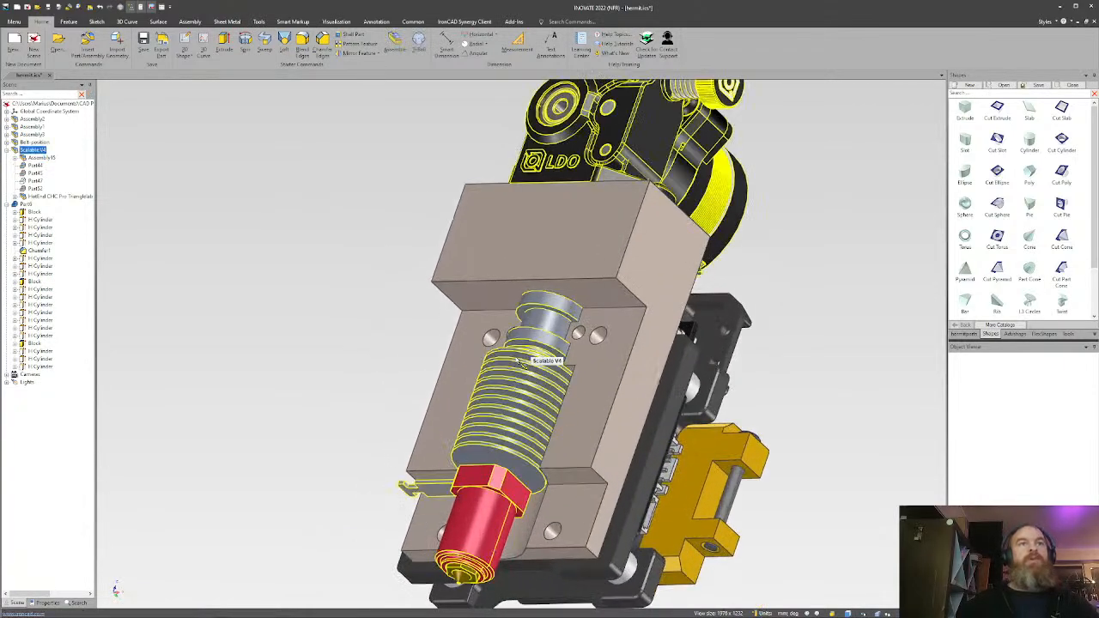
pyautogui.click(759, 369)
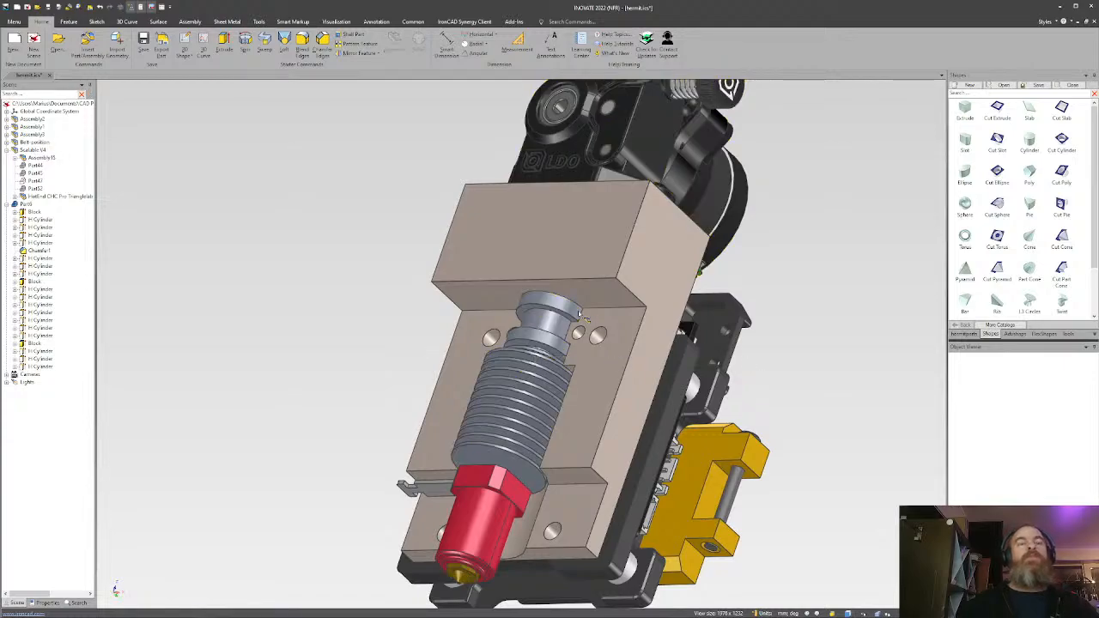
pyautogui.moveTo(580, 313); pyautogui.dragTo(629, 212, button='middle')
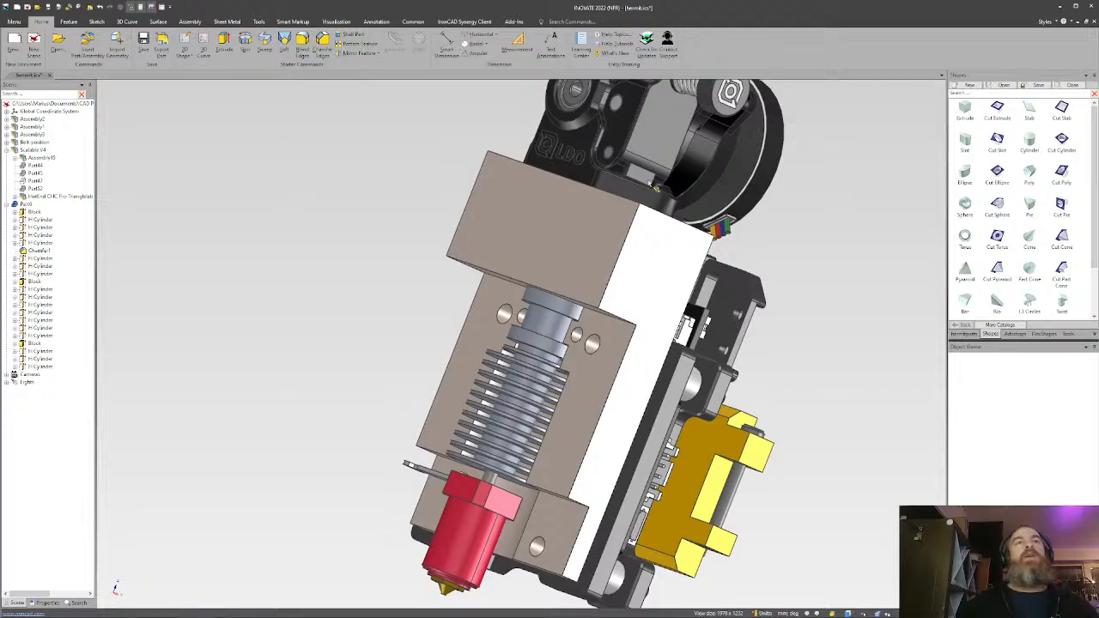
# Apply an equal-distance chamfer to the upper block's lower front edge, where it meets the cooling duct.
pyautogui.moveTo(580, 226); pyautogui.dragTo(484, 311, button='middle')
pyautogui.scroll(-3, 506, 343)
pyautogui.scroll(3, 483, 311)
pyautogui.scroll(5, 483, 311)
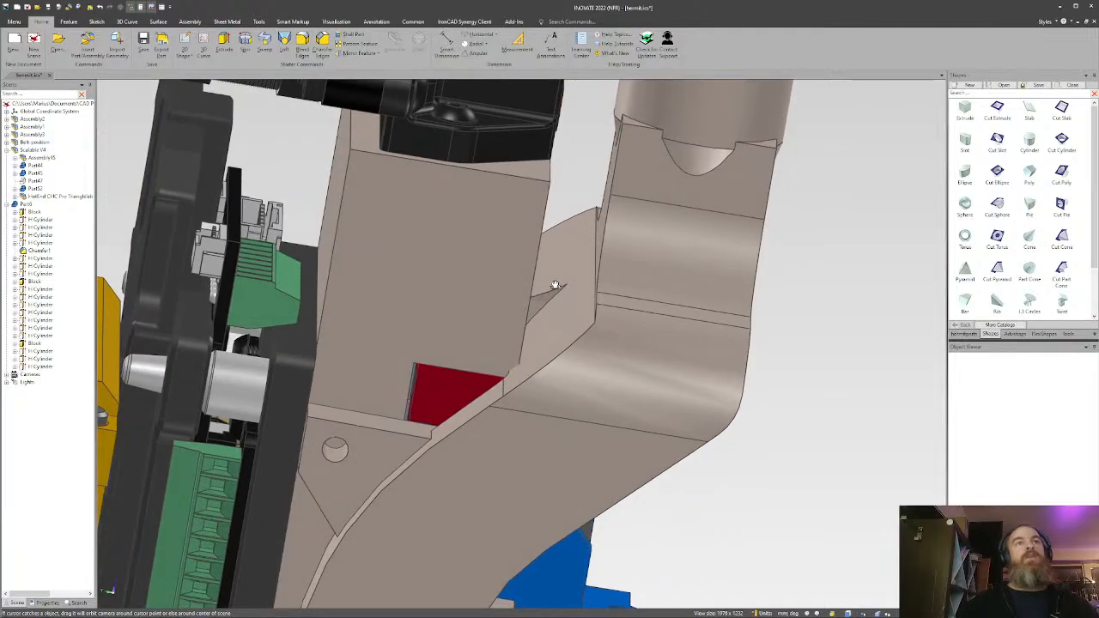
pyautogui.moveTo(509, 365); pyautogui.dragTo(713, 358, button='middle')
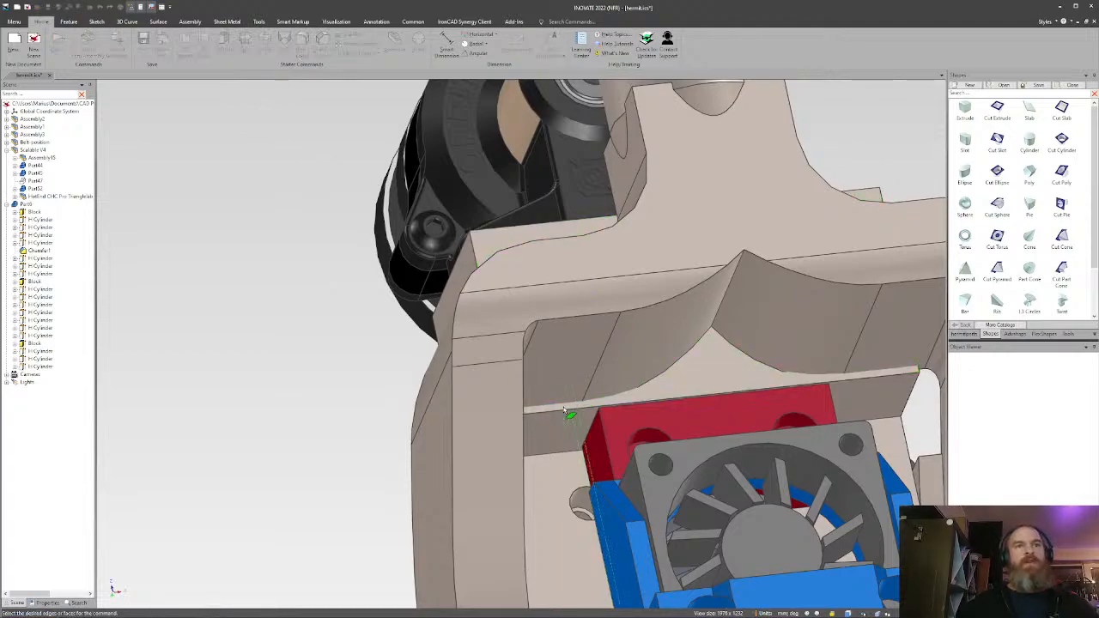
pyautogui.moveTo(551, 413); pyautogui.dragTo(722, 402, button='middle')
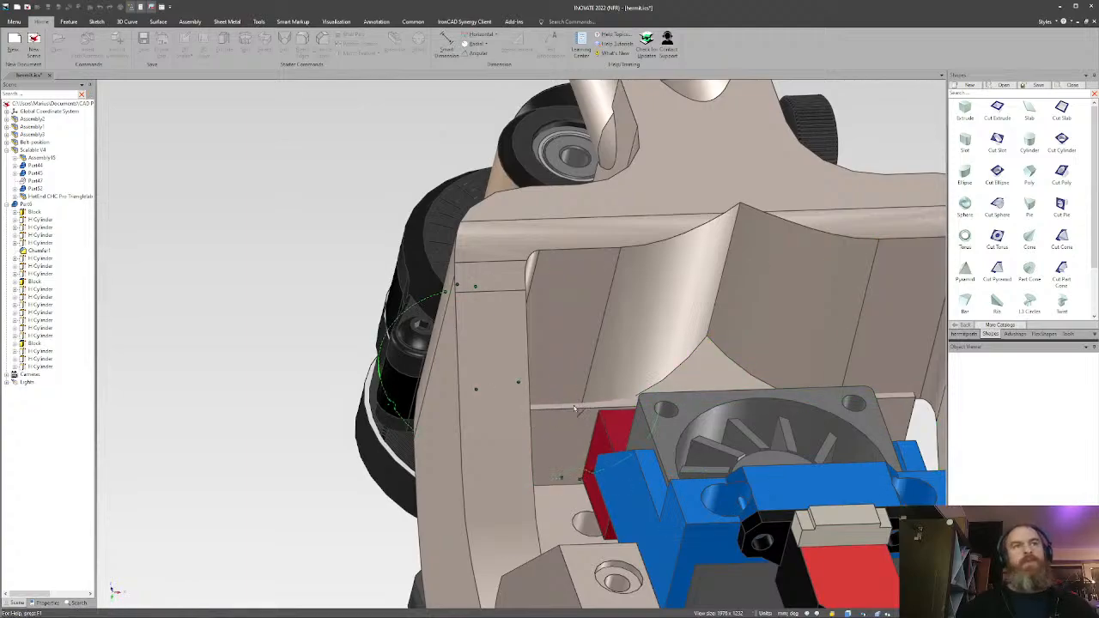
pyautogui.moveTo(714, 375); pyautogui.dragTo(734, 499, button='middle')
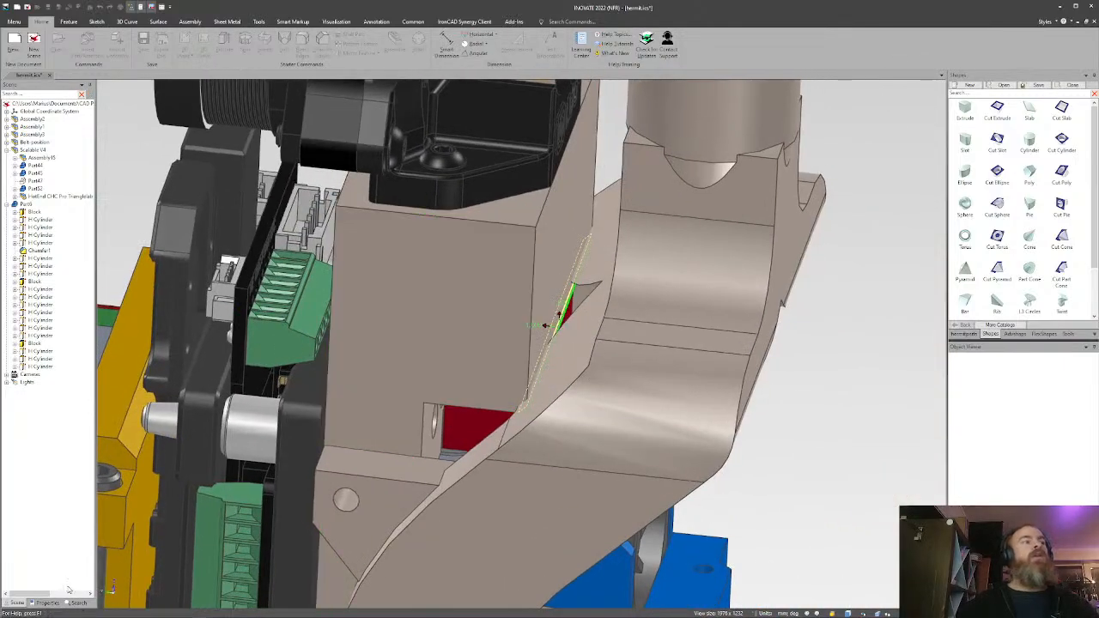
pyautogui.click(49, 603)
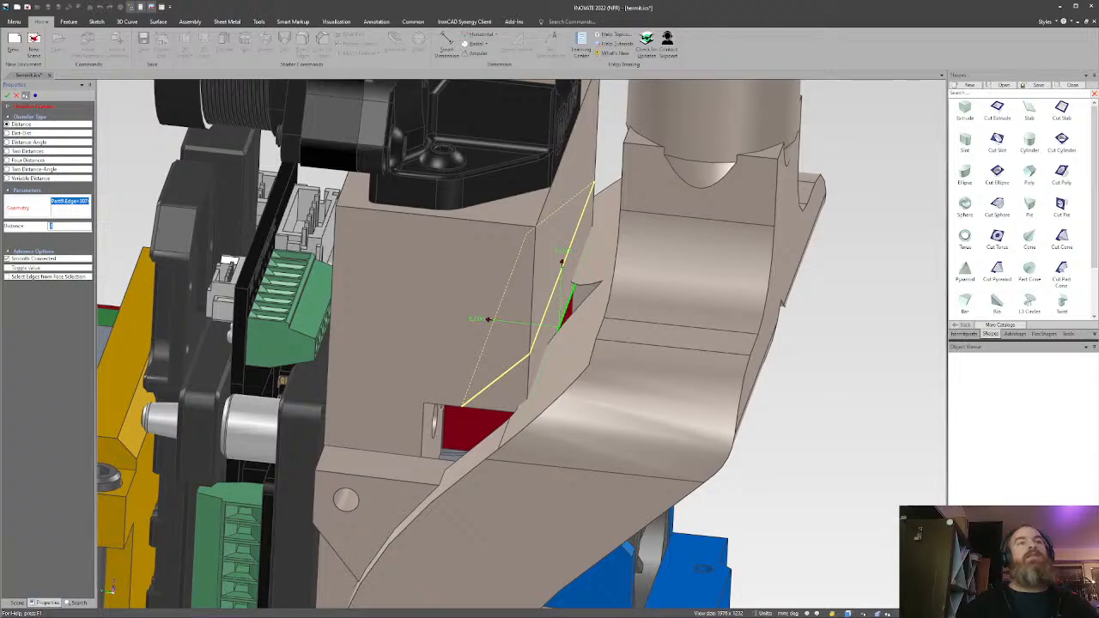
pyautogui.moveTo(434, 362); pyautogui.dragTo(430, 336, button='middle')
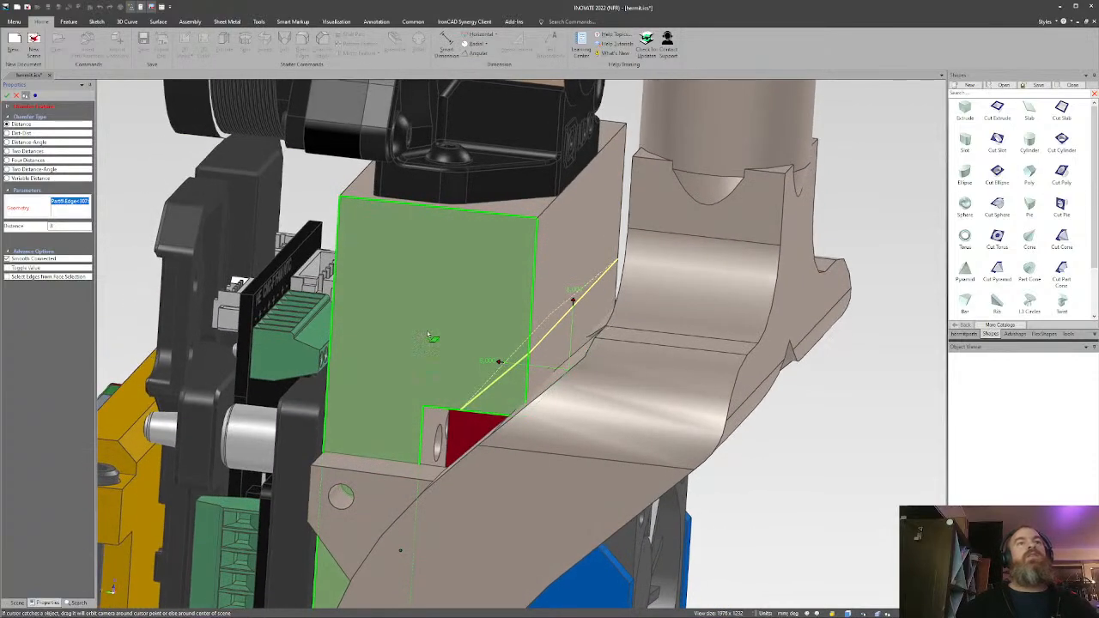
pyautogui.click(7, 95)
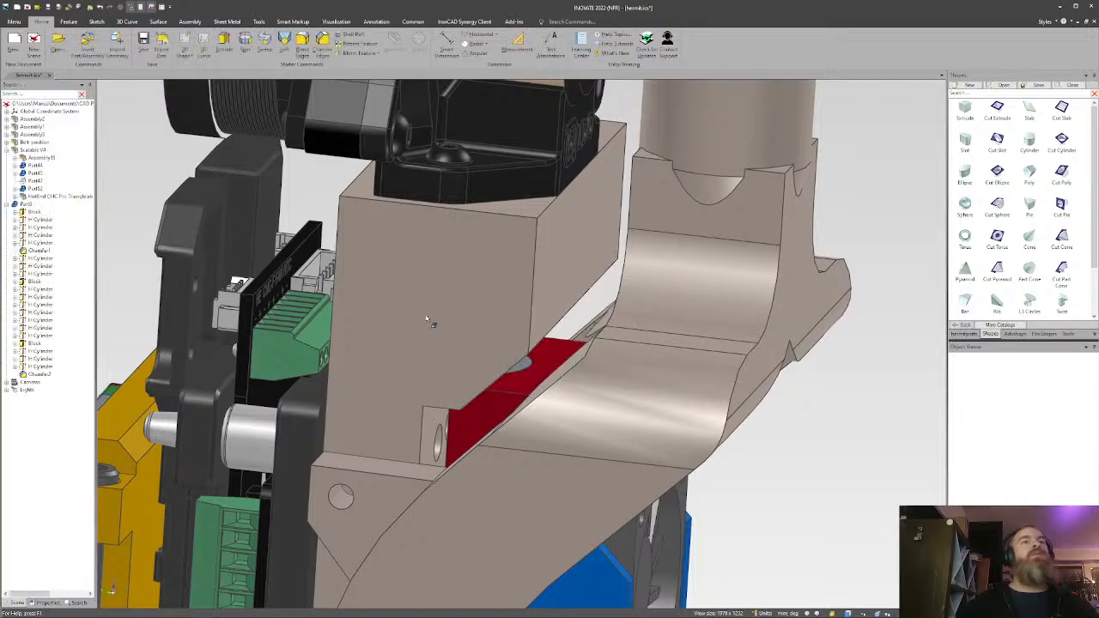
# Inspect the chamfered upper block's clearance to the cooling duct and the fit of the whole toolhead.
pyautogui.moveTo(430, 287); pyautogui.dragTo(507, 393, button='middle')
pyautogui.scroll(-5, 543, 350)
pyautogui.scroll(2, 541, 350)
pyautogui.moveTo(585, 392); pyautogui.dragTo(520, 388, button='middle')
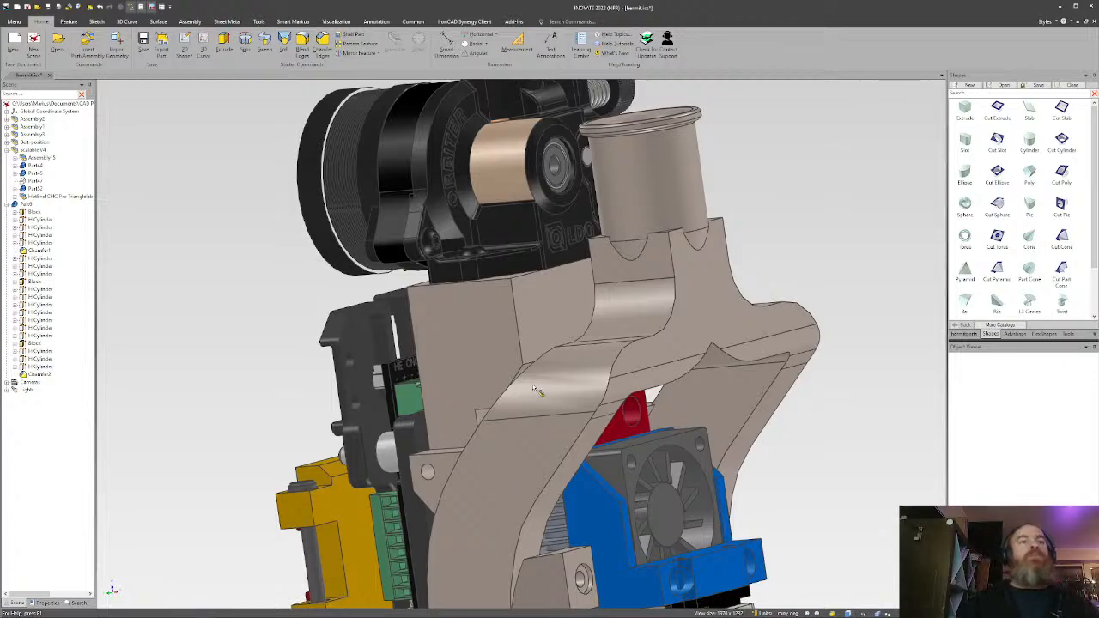
pyautogui.moveTo(526, 393); pyautogui.dragTo(533, 431, button='middle')
pyautogui.moveTo(533, 430); pyautogui.dragTo(460, 386, button='middle')
pyautogui.scroll(-3, 470, 532)
pyautogui.scroll(3, 497, 352)
pyautogui.keyDown('shift'); pyautogui.moveTo(469, 429); pyautogui.dragTo(534, 364, button='middle'); pyautogui.keyUp('shift')
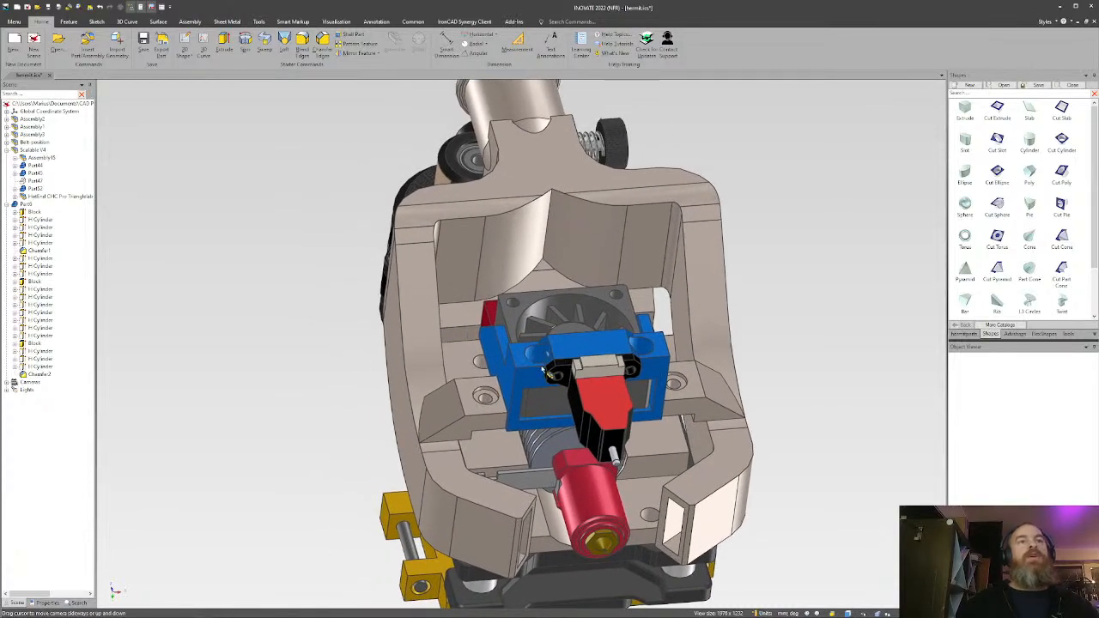
# Select the red and black probe mounted on the blue fan bracket.
pyautogui.click(532, 371)
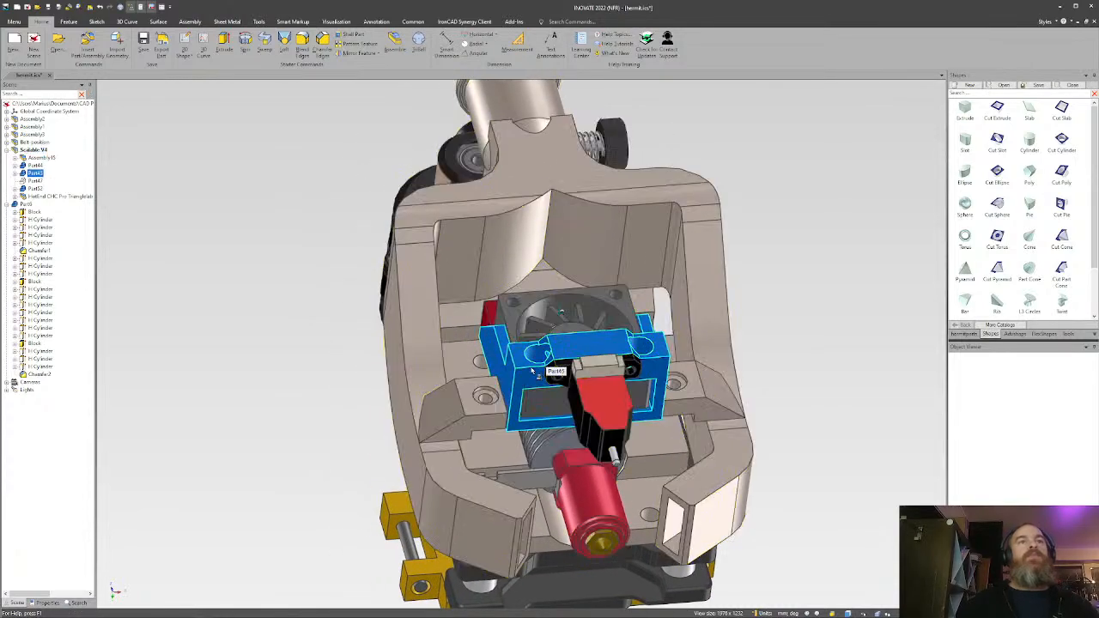
pyautogui.click(298, 403)
pyautogui.click(518, 380)
pyautogui.moveTo(522, 376); pyautogui.dragTo(566, 370, button='middle')
pyautogui.click(590, 414)
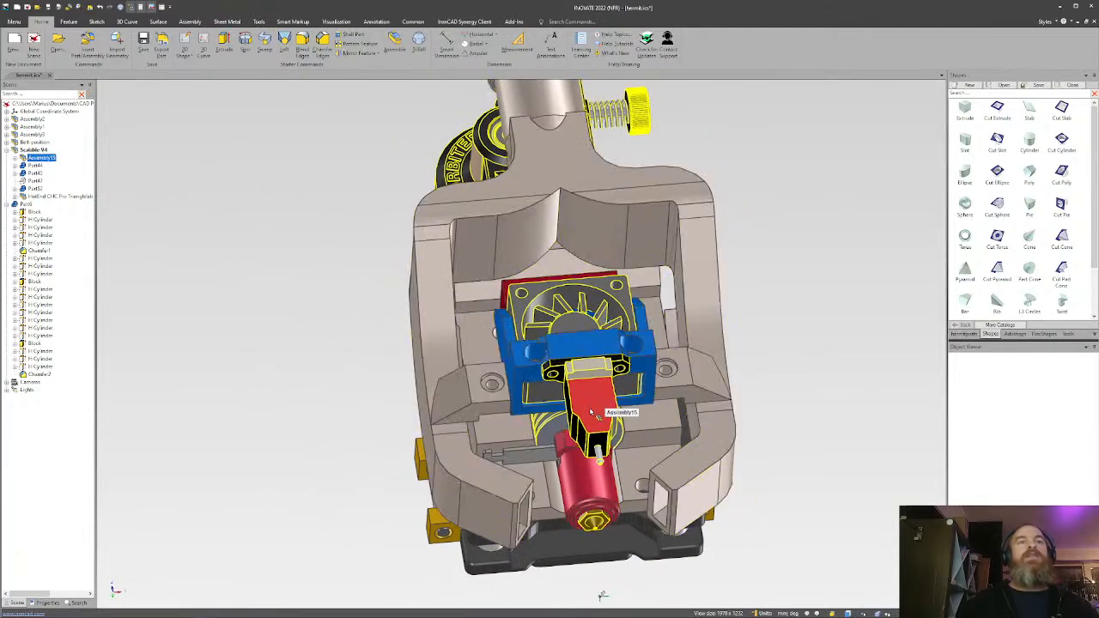
pyautogui.moveTo(591, 412); pyautogui.dragTo(596, 371, button='middle')
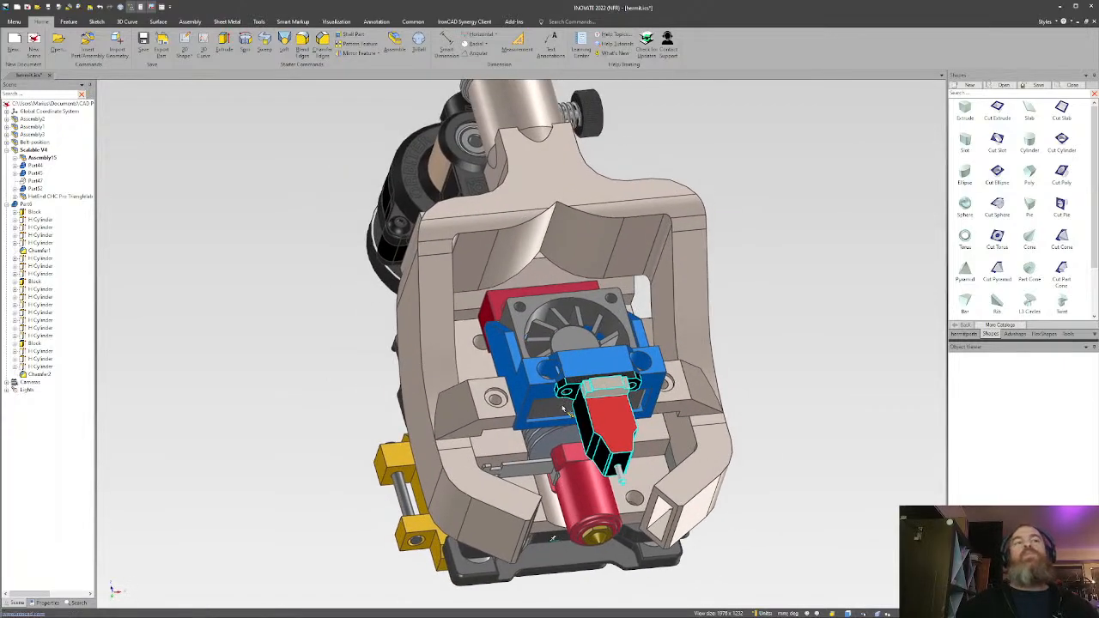
# Examine the probe's position next to the nozzle and the screw holes in the blue fan bracket up close.
pyautogui.moveTo(563, 408); pyautogui.dragTo(615, 343, button='middle')
pyautogui.scroll(3, 552, 419)
pyautogui.moveTo(541, 580); pyautogui.dragTo(518, 530, button='middle')
pyautogui.moveTo(598, 313); pyautogui.dragTo(446, 406, button='middle')
pyautogui.moveTo(642, 407); pyautogui.dragTo(628, 424, button='middle')
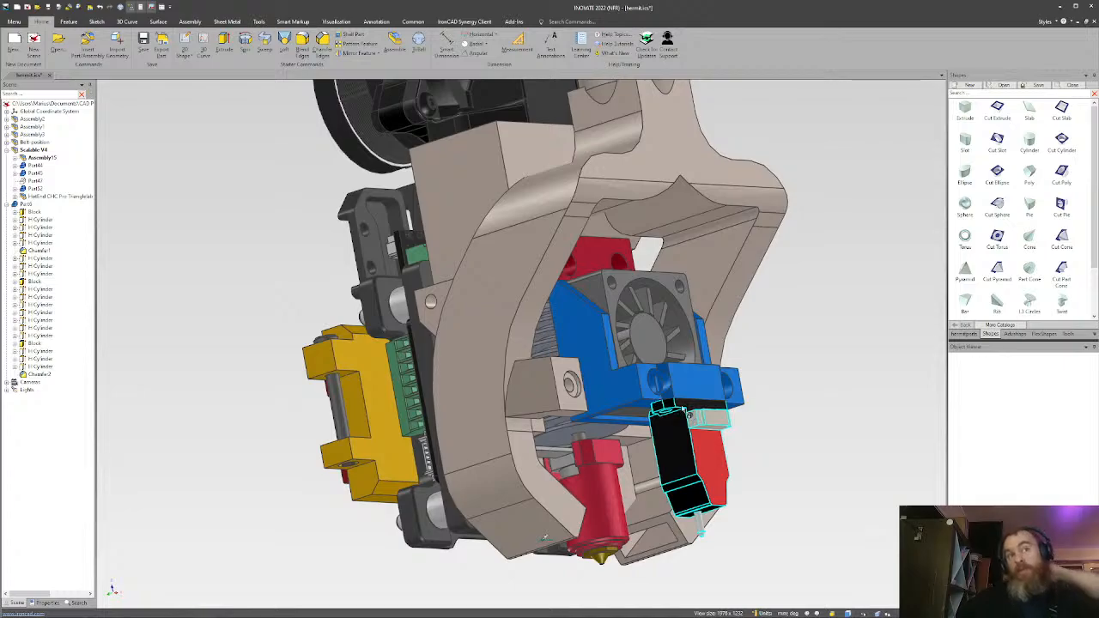
pyautogui.moveTo(687, 393); pyautogui.dragTo(581, 341, button='middle')
pyautogui.scroll(4, 580, 341)
pyautogui.scroll(5, 486, 361)
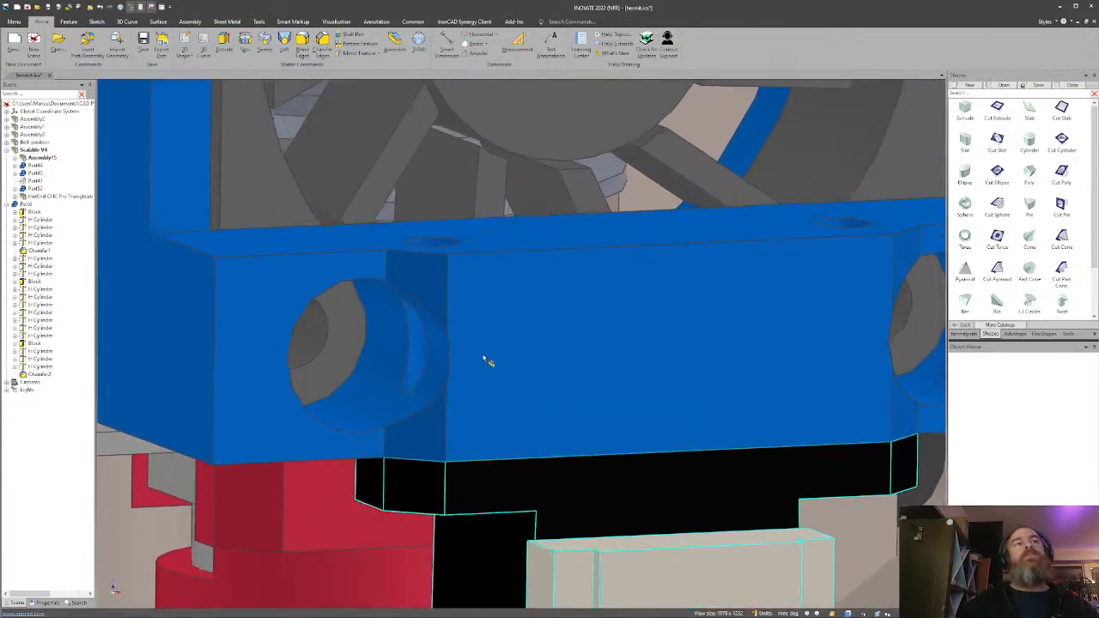
pyautogui.moveTo(515, 373); pyautogui.dragTo(408, 359, button='middle')
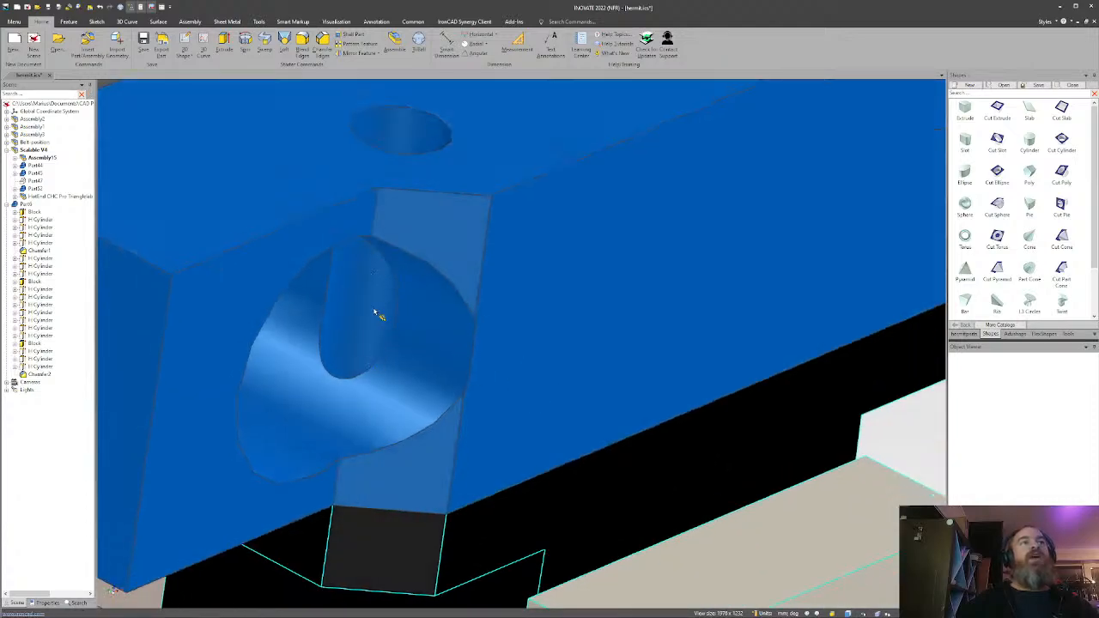
# Activate the TriBall on the red and black probe and anchor it at the centre point of the probe pin's tip.
pyautogui.scroll(-8, 374, 312)
pyautogui.moveTo(374, 311); pyautogui.dragTo(578, 356, button='middle')
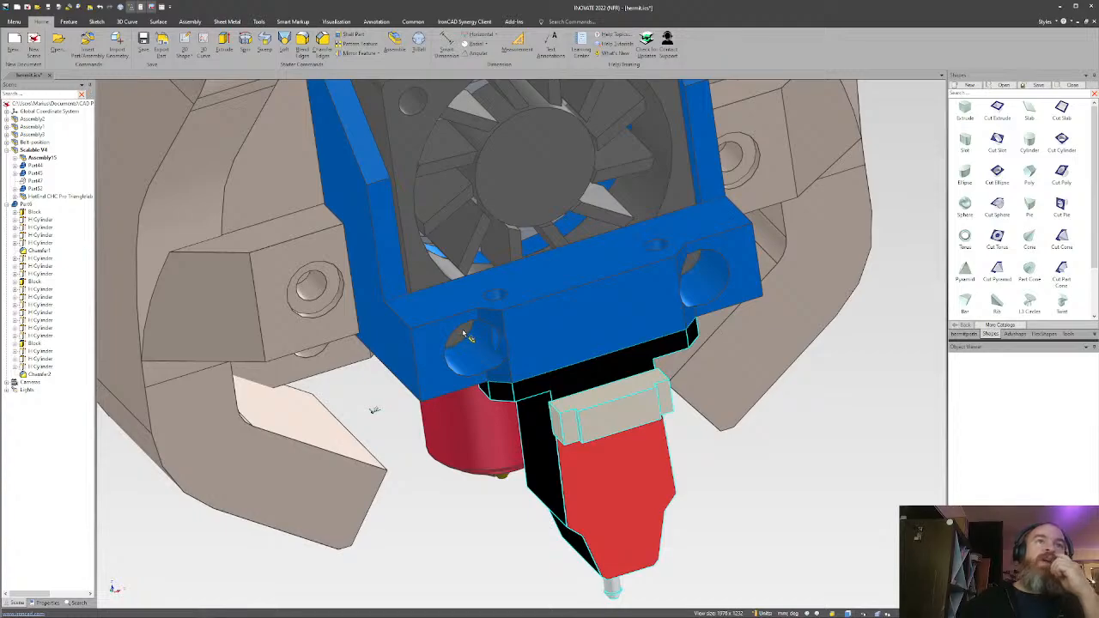
pyautogui.scroll(-5, 479, 297)
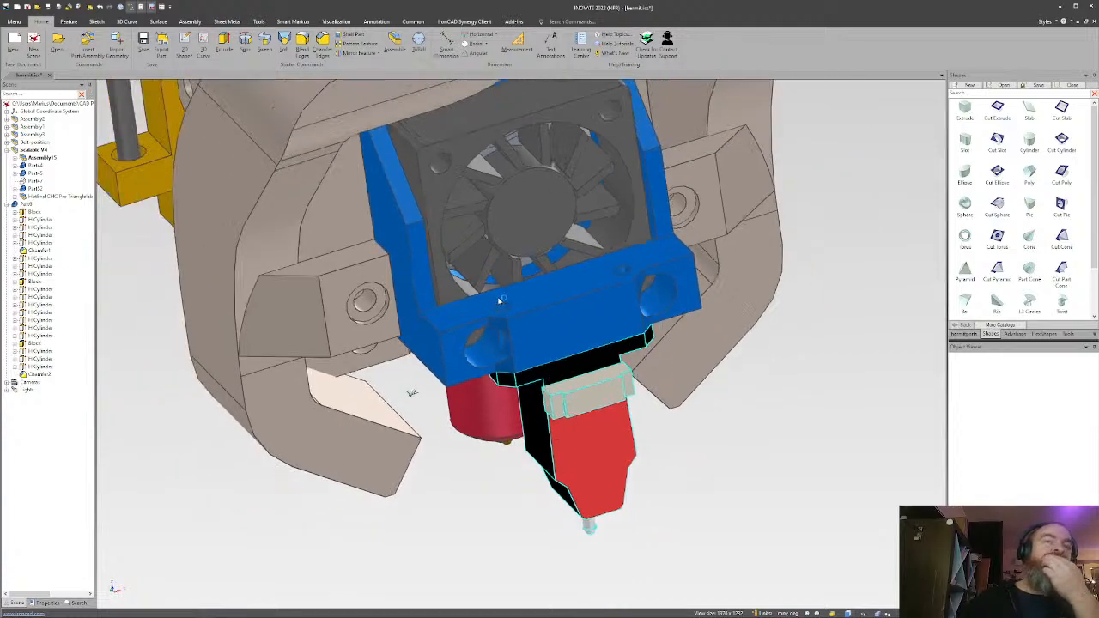
pyautogui.moveTo(480, 296); pyautogui.dragTo(500, 249, button='middle')
pyautogui.scroll(3, 501, 248)
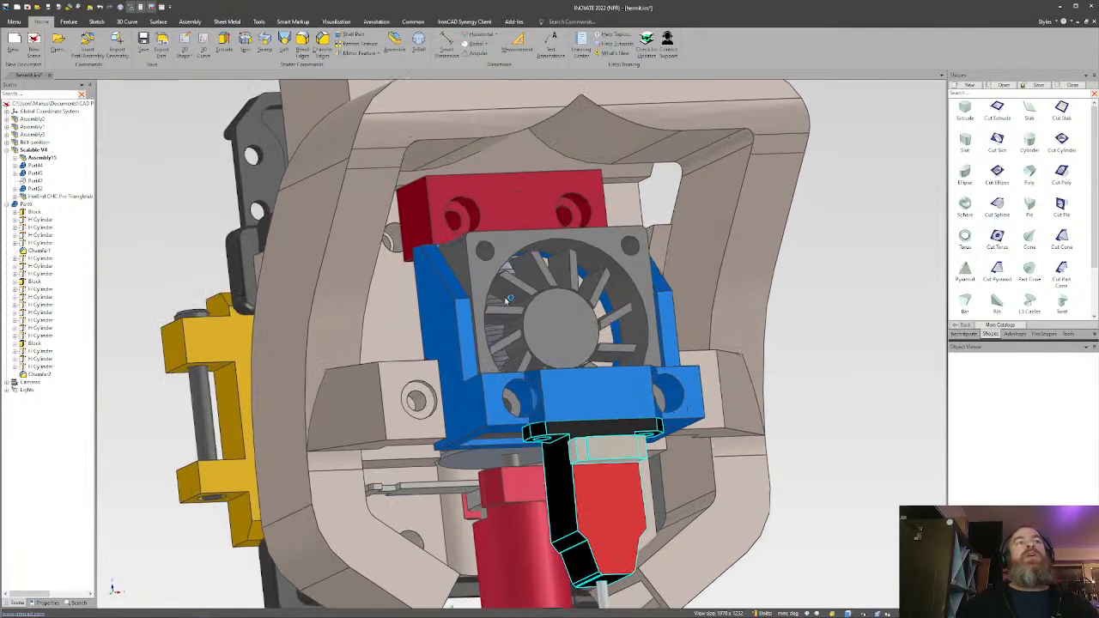
pyautogui.moveTo(521, 359); pyautogui.dragTo(530, 302, button='middle')
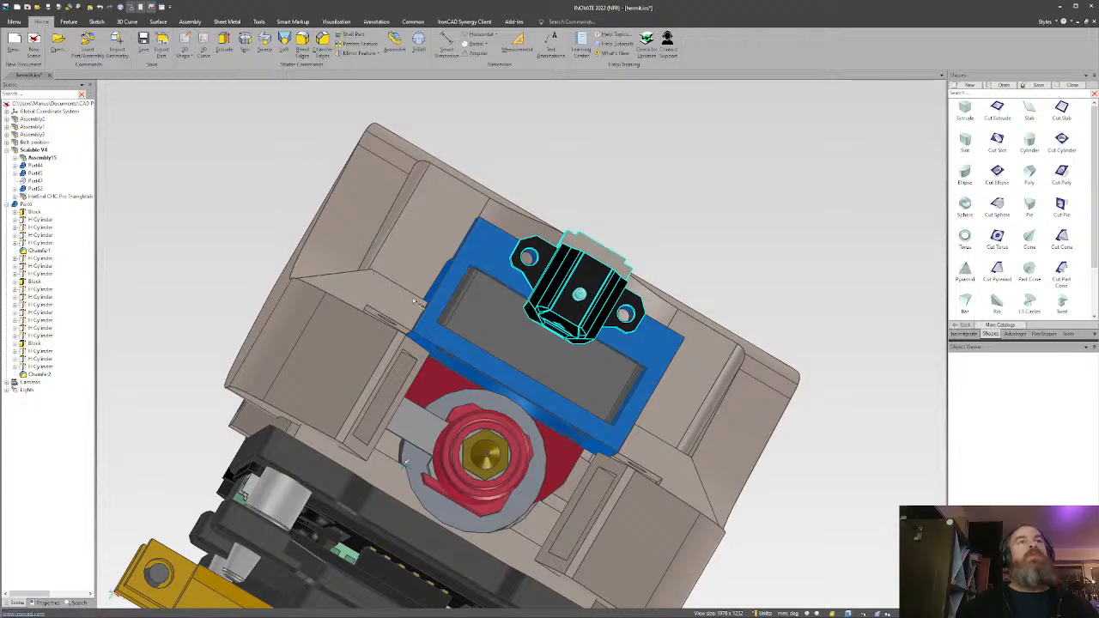
pyautogui.press('F10')
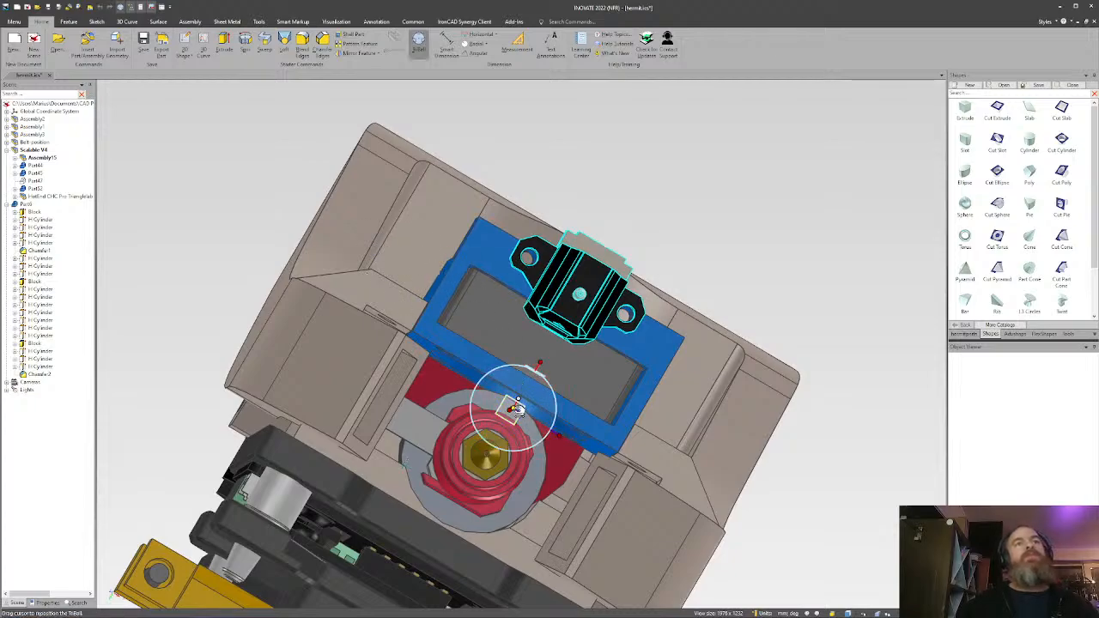
pyautogui.moveTo(518, 409); pyautogui.dragTo(525, 487, button='middle')
pyautogui.rightClick(522, 497)
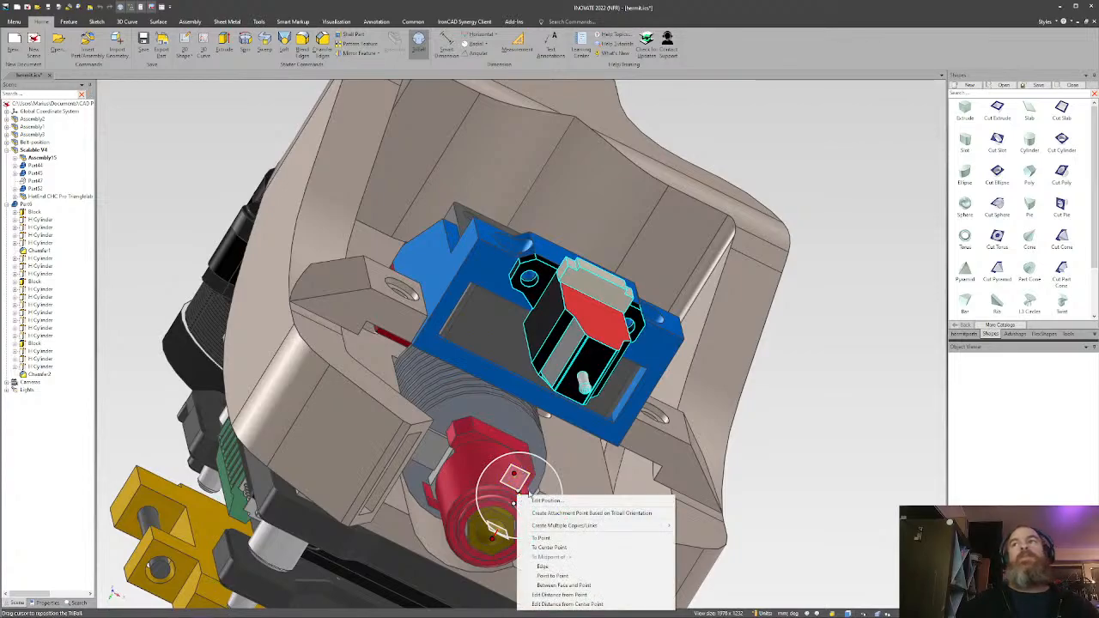
pyautogui.click(567, 547)
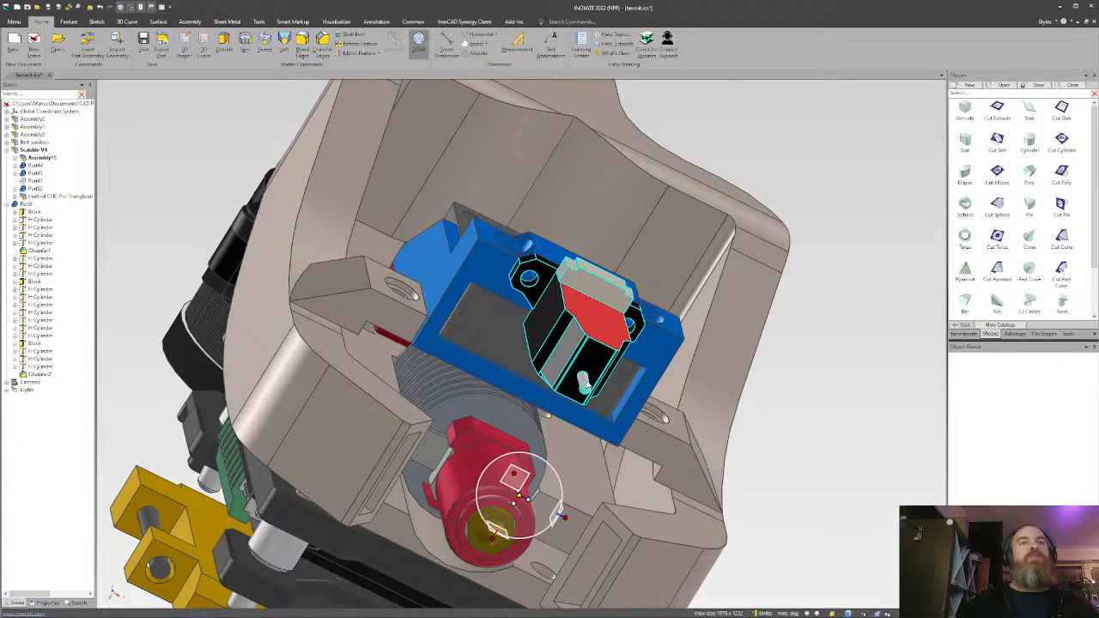
pyautogui.moveTo(588, 385); pyautogui.dragTo(566, 472, button='middle')
pyautogui.scroll(7, 564, 375)
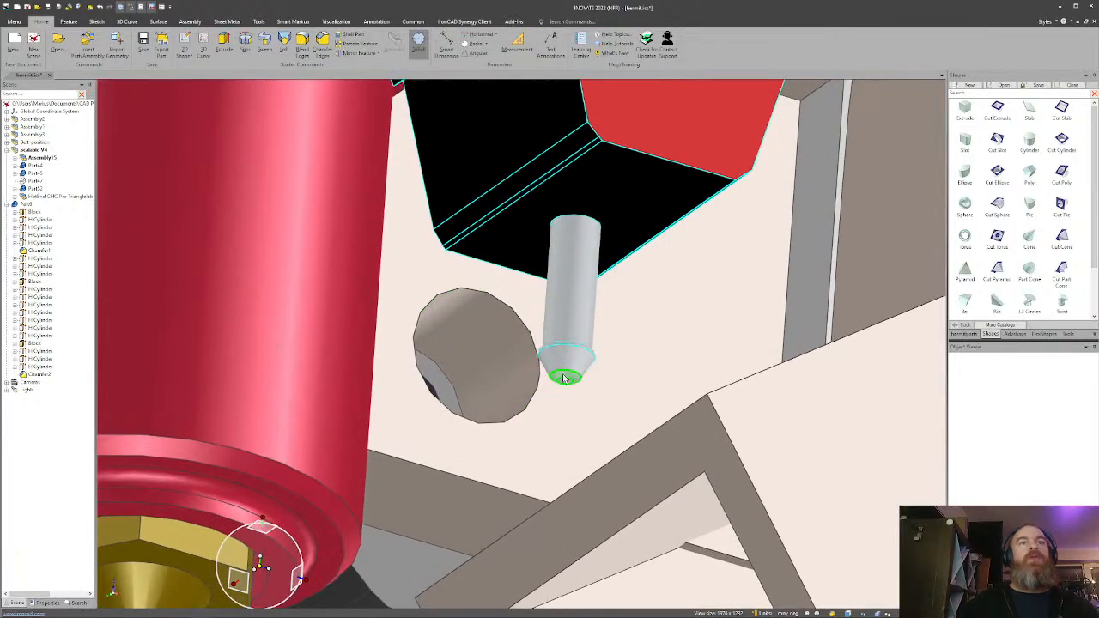
pyautogui.click(571, 374)
# Try to move the probe in the horizontal plane, about 25 mm sideways and 11 mm toward the hotend, beside the blue fan bracket.
pyautogui.scroll(-8, 567, 372)
pyautogui.moveTo(544, 300); pyautogui.dragTo(538, 340, button='middle')
pyautogui.moveTo(537, 340); pyautogui.dragTo(433, 332, button='right')
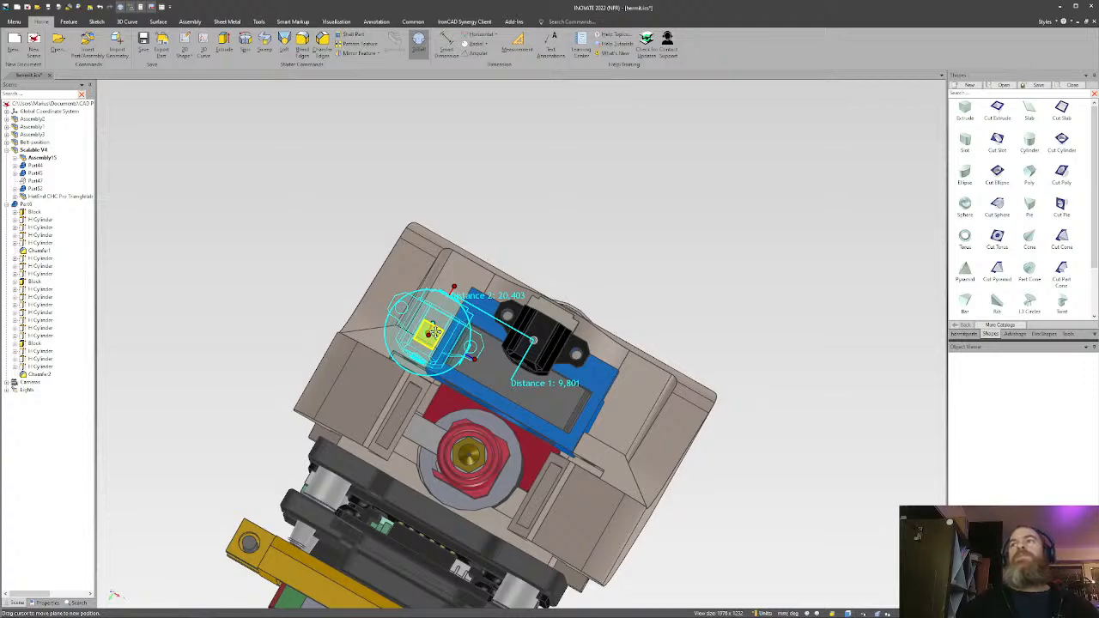
pyautogui.moveTo(434, 332); pyautogui.dragTo(410, 324, button='right')
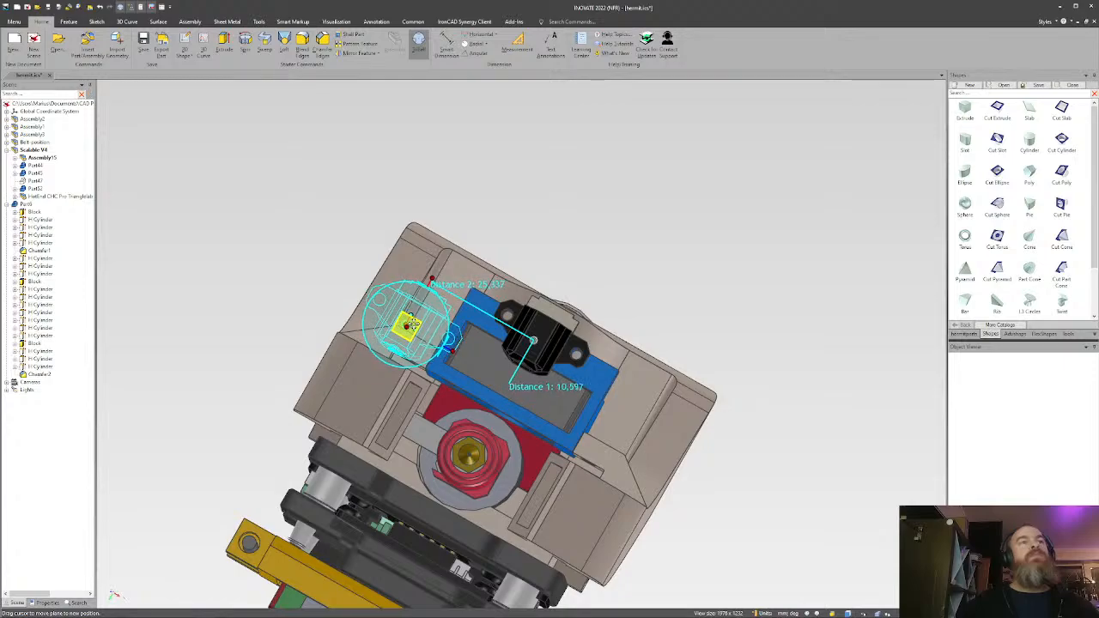
pyautogui.moveTo(412, 321); pyautogui.dragTo(411, 321)
# Examine the offset probe's clearance to the cooling duct, the blue fan bracket and the hotend from the front and below.
pyautogui.moveTo(412, 321); pyautogui.dragTo(434, 466, button='middle')
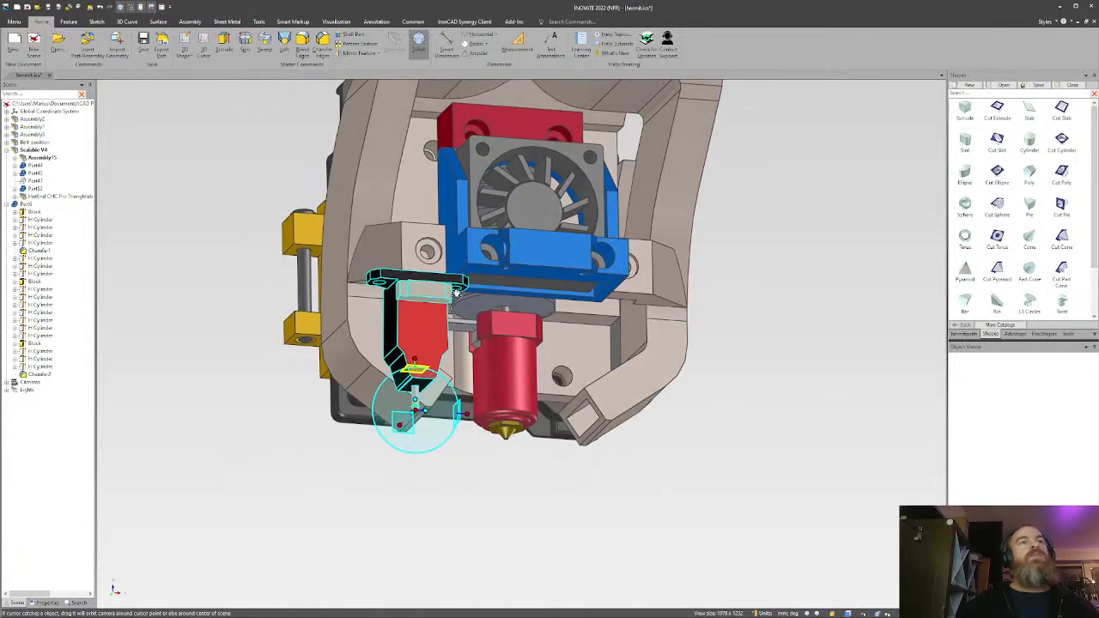
pyautogui.moveTo(455, 292); pyautogui.dragTo(547, 404, button='middle')
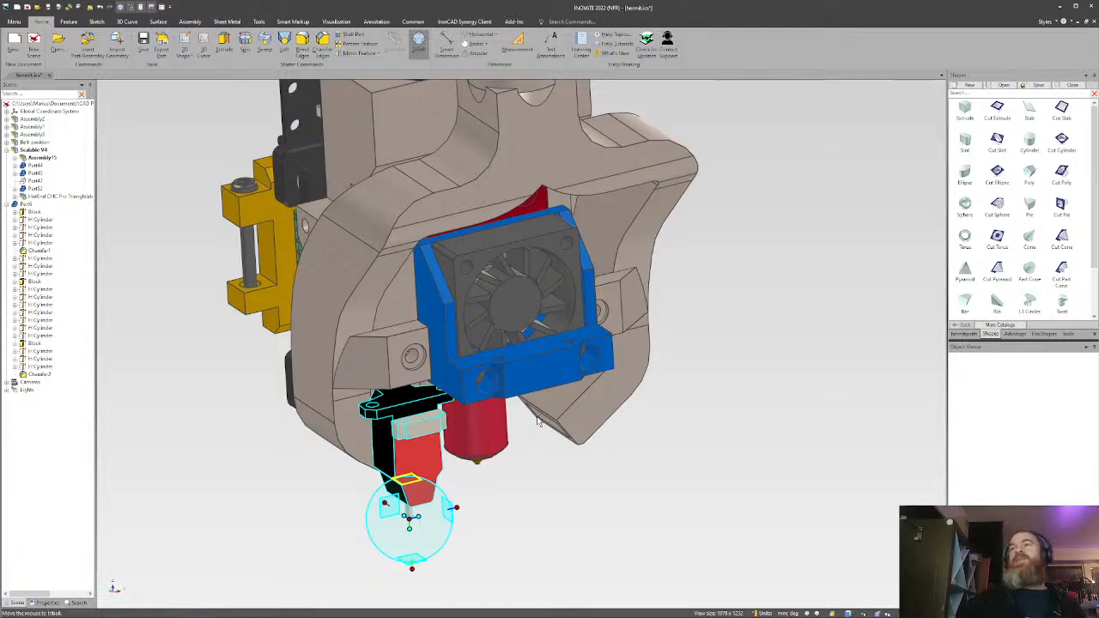
pyautogui.moveTo(530, 367); pyautogui.dragTo(521, 320, button='middle')
pyautogui.keyDown('shift'); pyautogui.moveTo(479, 385); pyautogui.dragTo(530, 325, button='middle'); pyautogui.keyUp('shift')
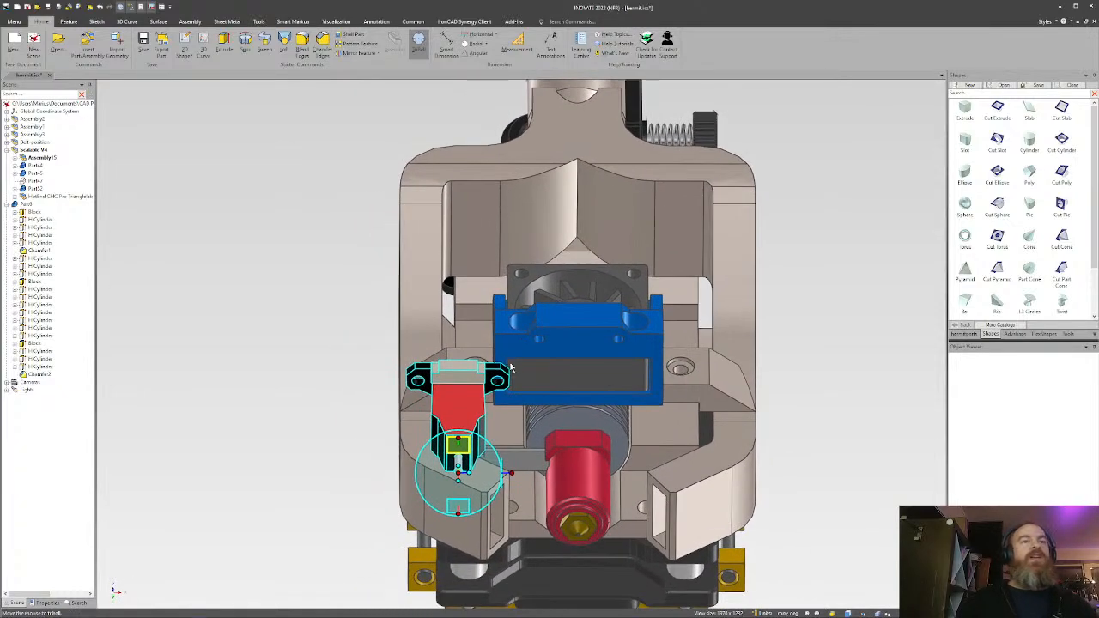
pyautogui.moveTo(510, 368); pyautogui.dragTo(556, 336, button='middle')
pyautogui.moveTo(481, 384); pyautogui.dragTo(530, 350, button='middle')
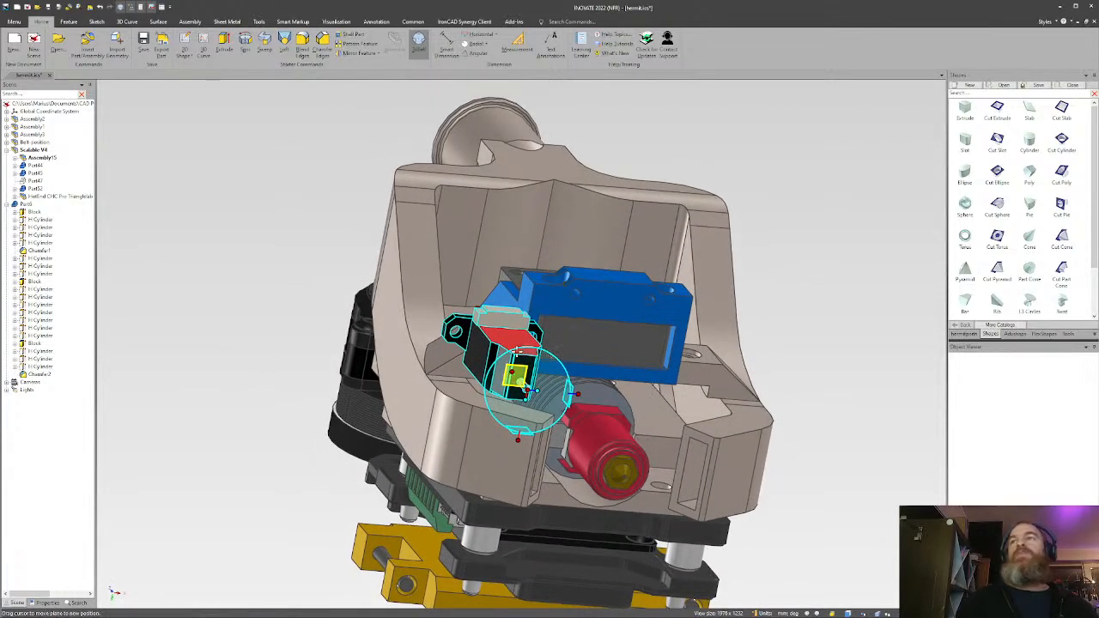
pyautogui.scroll(3, 513, 354)
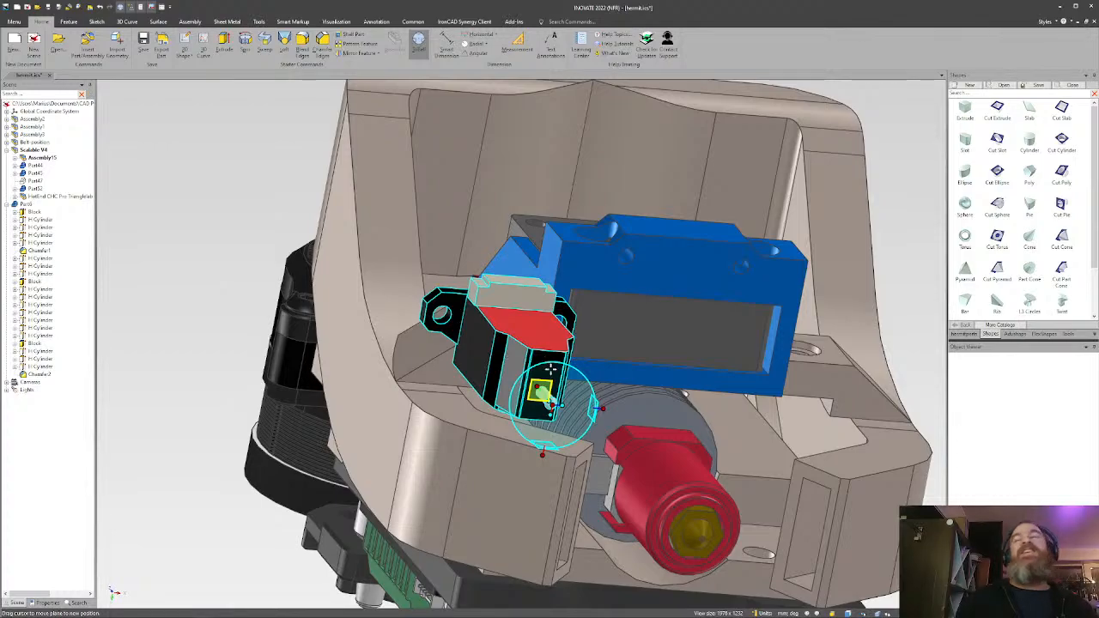
pyautogui.moveTo(549, 370); pyautogui.dragTo(524, 384, button='middle')
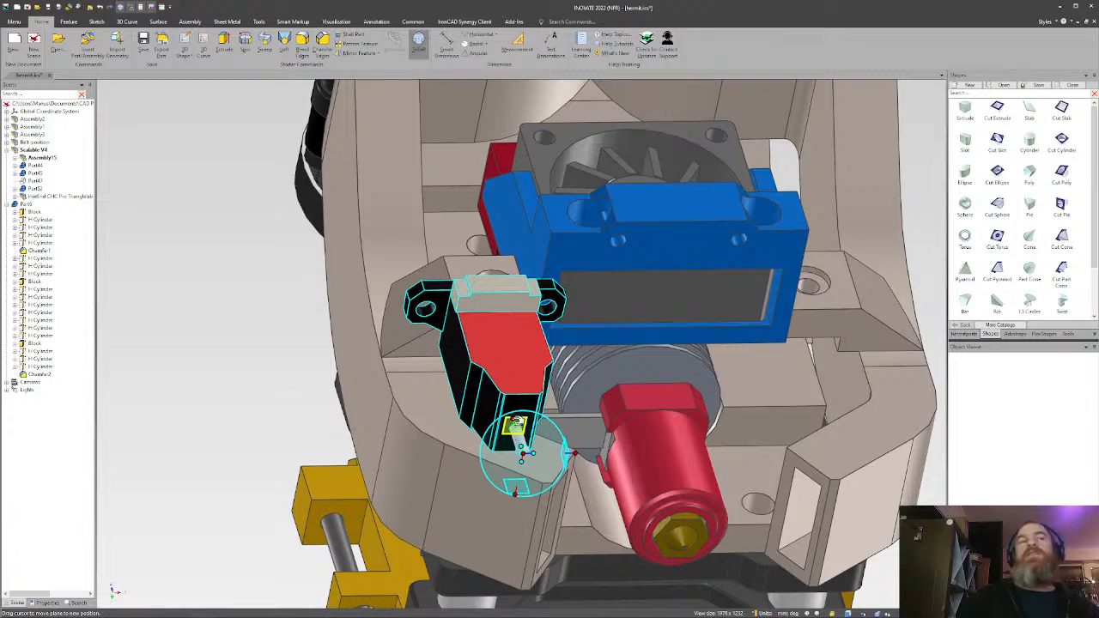
pyautogui.moveTo(519, 412); pyautogui.dragTo(491, 392, button='middle')
pyautogui.moveTo(491, 392); pyautogui.dragTo(568, 286)
pyautogui.moveTo(568, 286); pyautogui.dragTo(496, 285, button='middle')
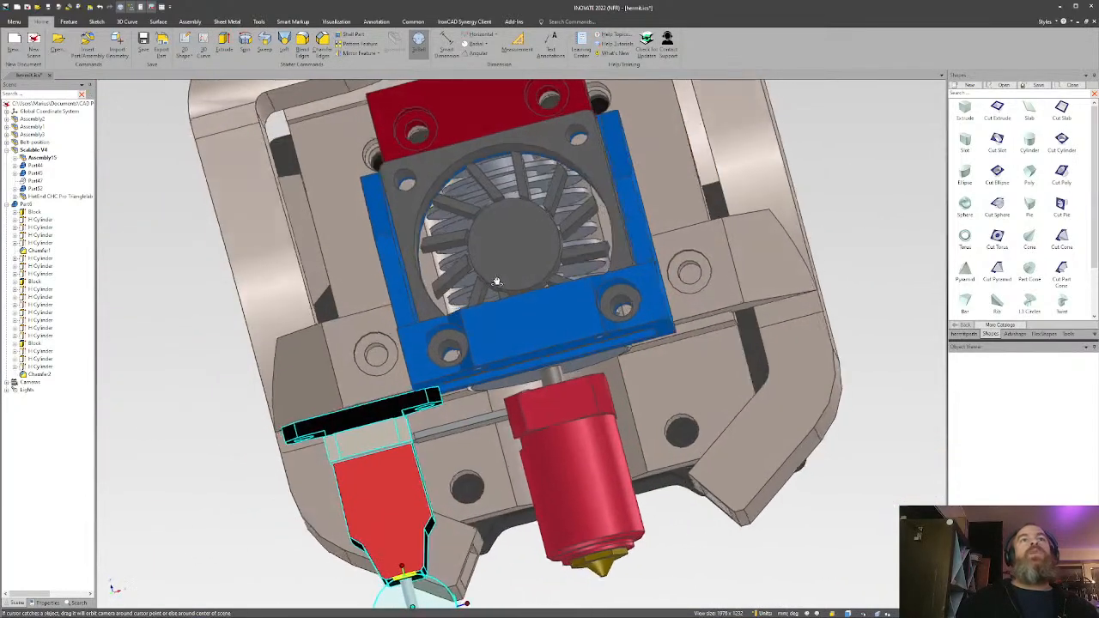
# Compare the offset probe's mounting flange with the fan bracket's lower edge and screw holes from several angles.
pyautogui.moveTo(536, 241); pyautogui.dragTo(527, 336, button='middle')
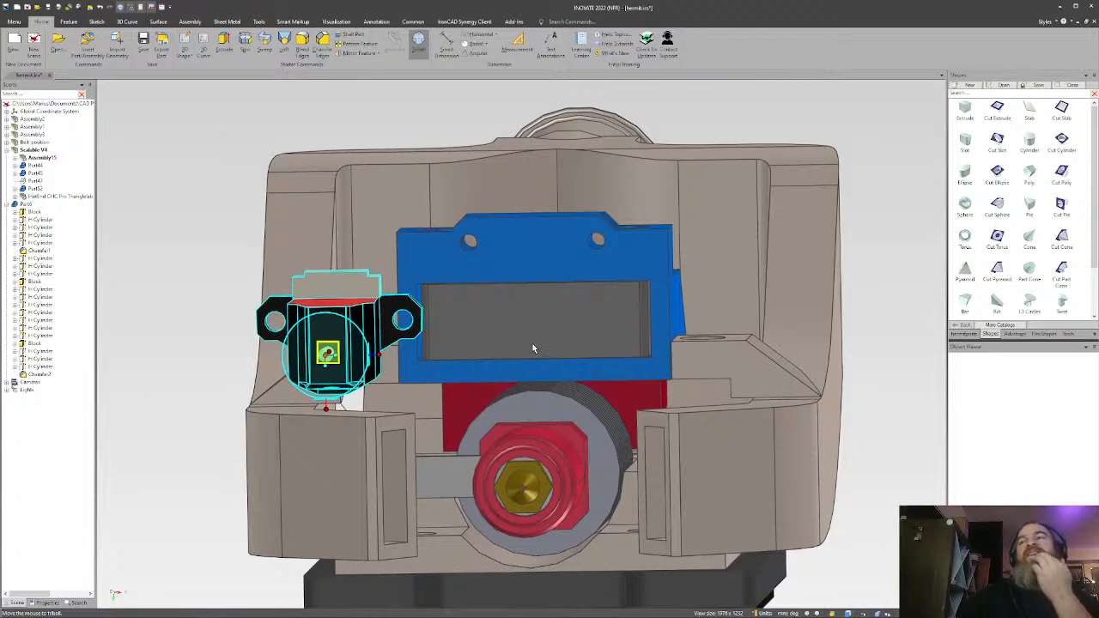
pyautogui.moveTo(532, 347); pyautogui.dragTo(418, 286, button='middle')
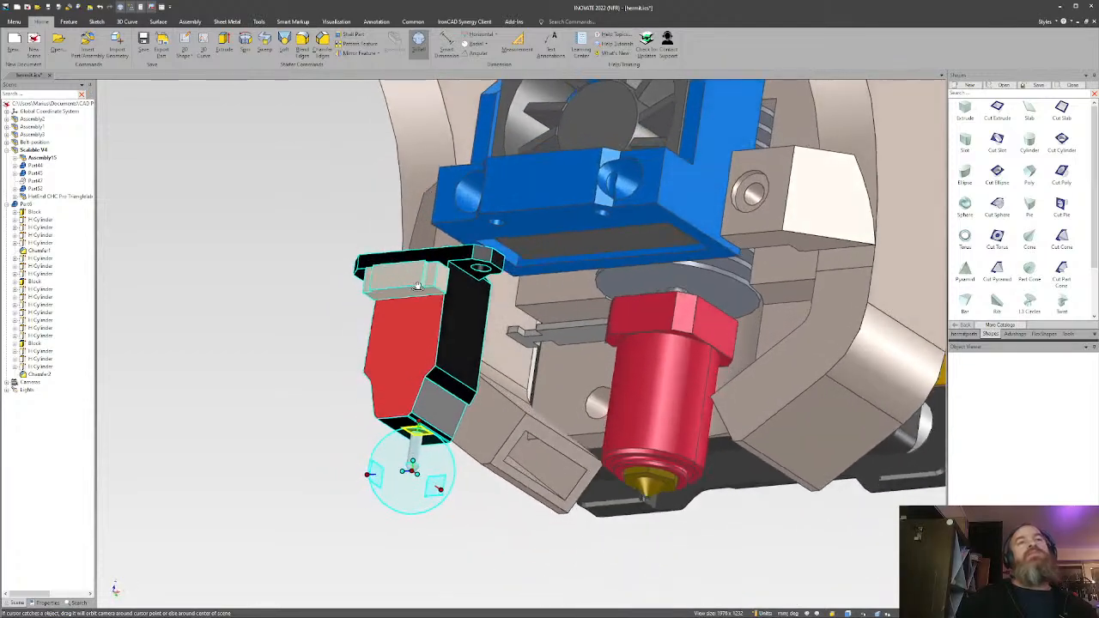
pyautogui.moveTo(639, 283)
pyautogui.keyDown('shift'); pyautogui.mouseDown(button='middle')
pyautogui.moveTo(521, 347)
pyautogui.moveTo(667, 336)
pyautogui.moveTo(638, 293)
pyautogui.mouseUp(button='middle'); pyautogui.keyUp('shift')
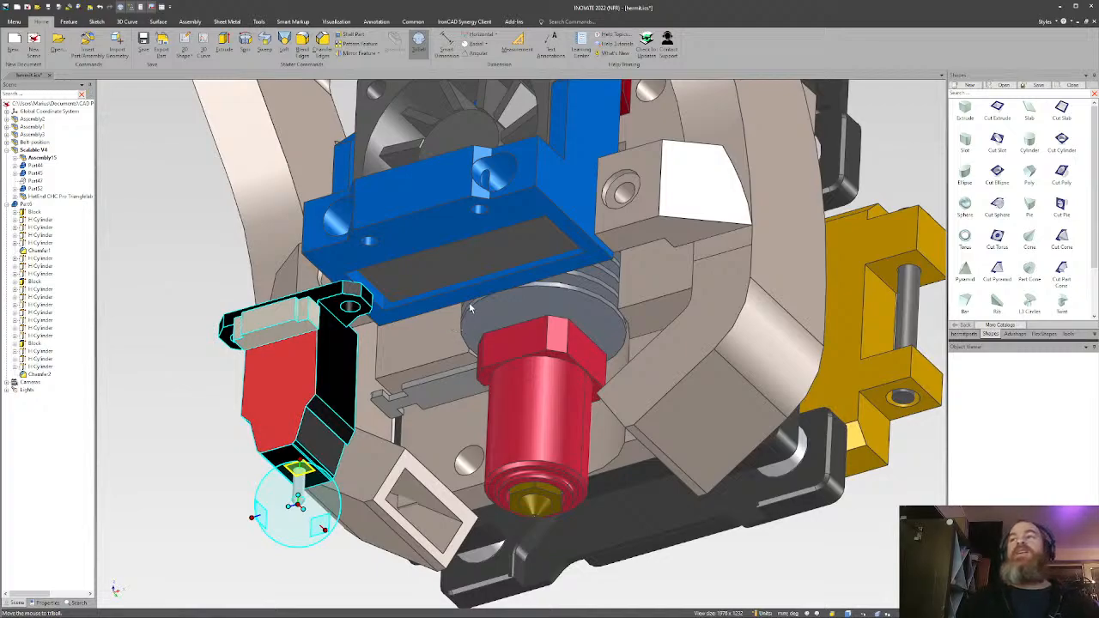
pyautogui.moveTo(483, 306)
pyautogui.keyDown('shift'); pyautogui.mouseDown(button='middle')
pyautogui.moveTo(476, 294)
pyautogui.moveTo(502, 304)
pyautogui.mouseUp(button='middle'); pyautogui.keyUp('shift')
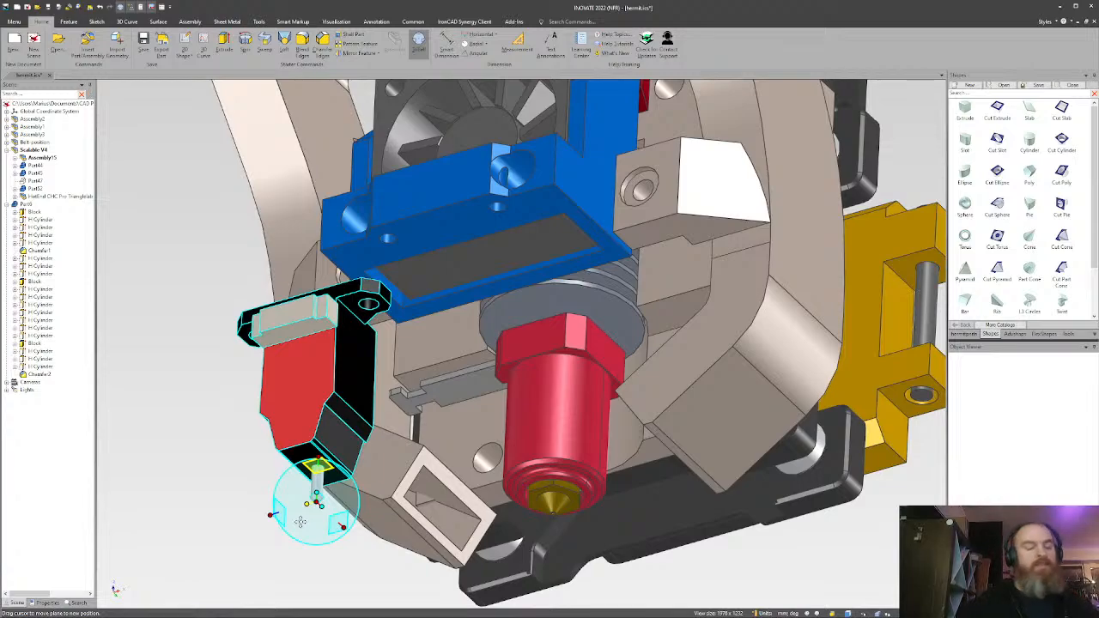
pyautogui.moveTo(394, 303); pyautogui.dragTo(498, 309, button='middle')
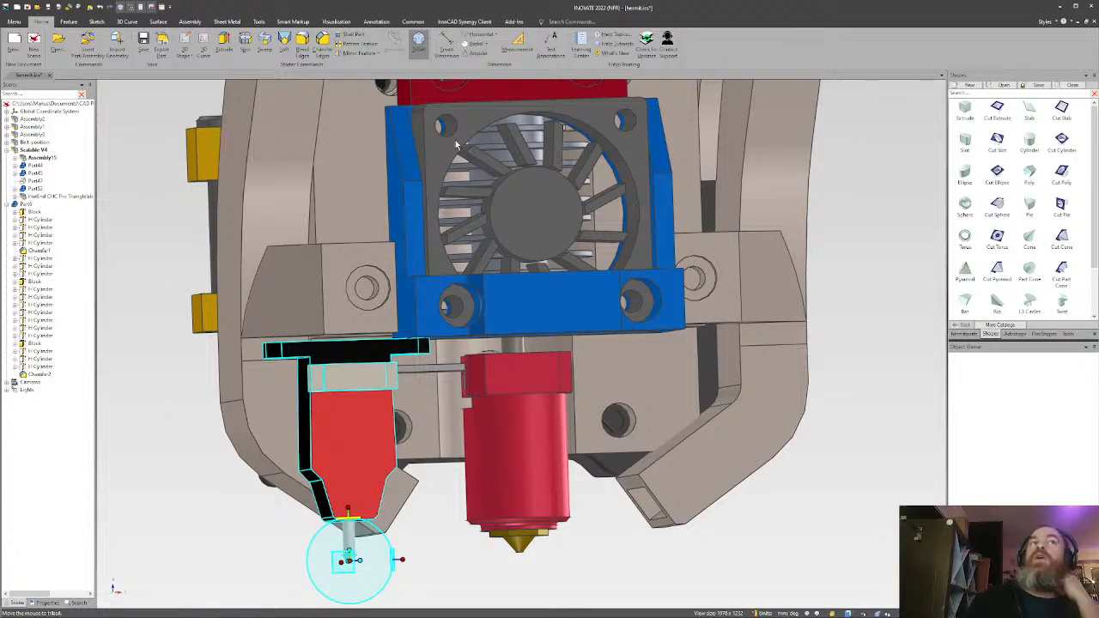
pyautogui.moveTo(635, 303); pyautogui.dragTo(623, 270, button='middle')
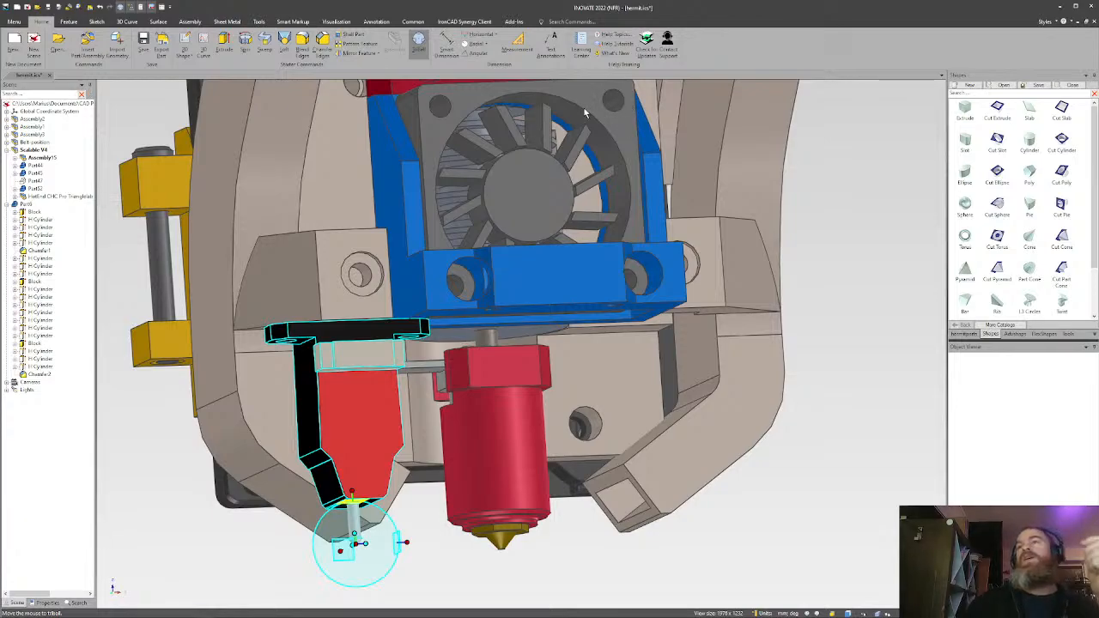
pyautogui.moveTo(553, 194)
pyautogui.mouseDown(button='middle')
pyautogui.moveTo(538, 249)
pyautogui.moveTo(496, 285)
pyautogui.moveTo(548, 247)
pyautogui.mouseUp(button='middle')
pyautogui.moveTo(483, 343)
pyautogui.mouseDown(button='middle')
pyautogui.moveTo(510, 380)
pyautogui.moveTo(582, 385)
pyautogui.moveTo(552, 371)
pyautogui.moveTo(564, 400)
pyautogui.moveTo(589, 351)
pyautogui.moveTo(560, 427)
pyautogui.mouseUp(button='middle')
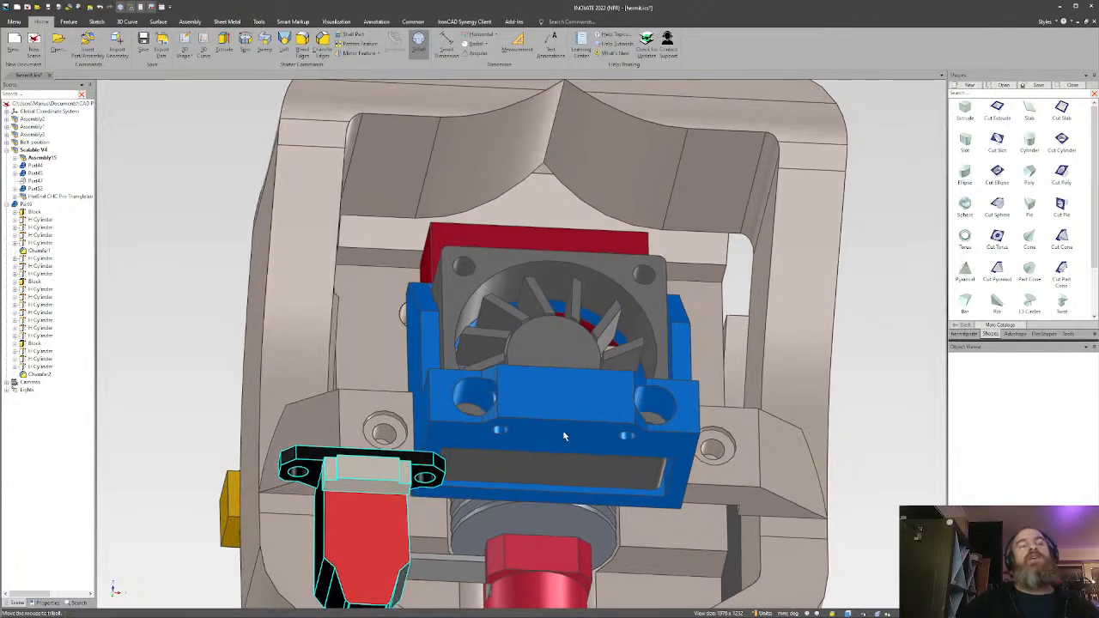
# Undo the probe's sideways move and look closely at the counterbored screw hole in the blue fan bracket.
pyautogui.click(544, 434)
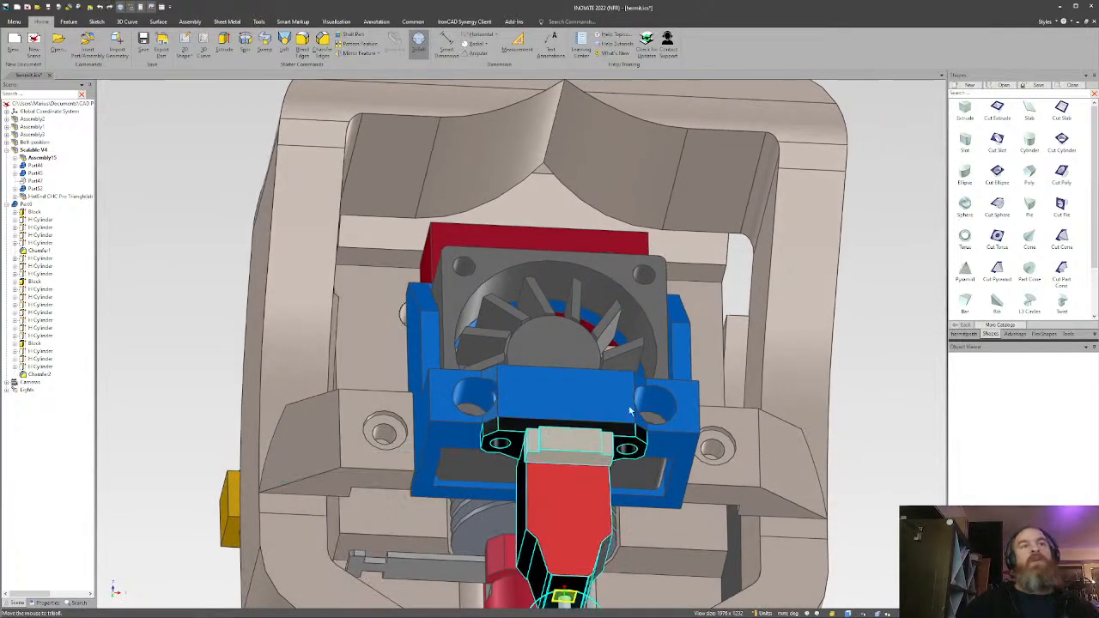
pyautogui.moveTo(544, 434); pyautogui.dragTo(597, 435, button='middle')
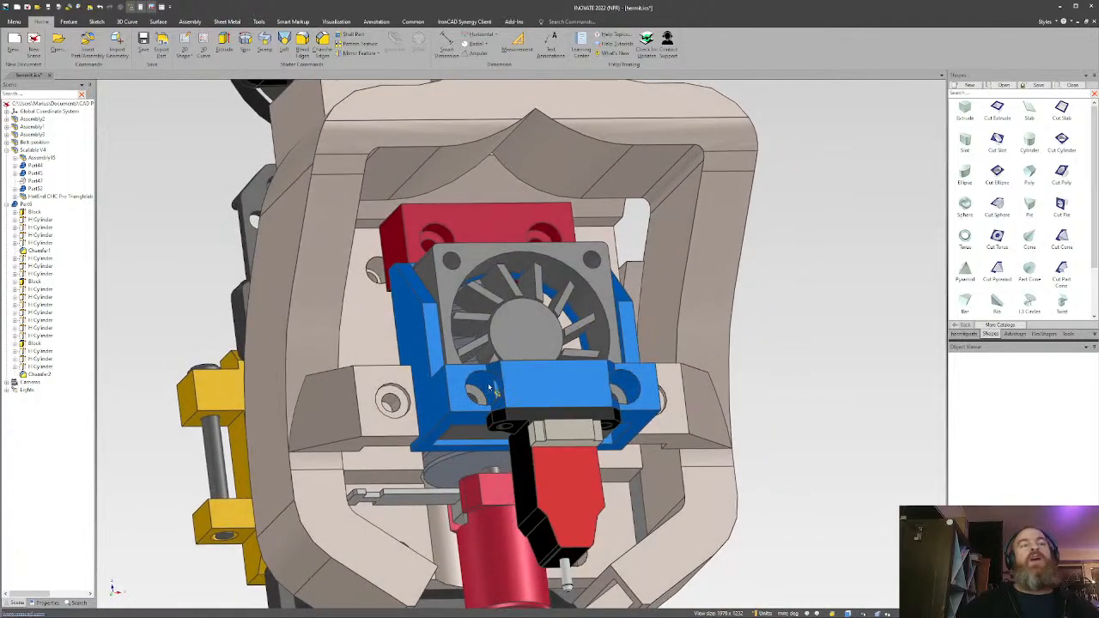
pyautogui.scroll(10, 489, 388)
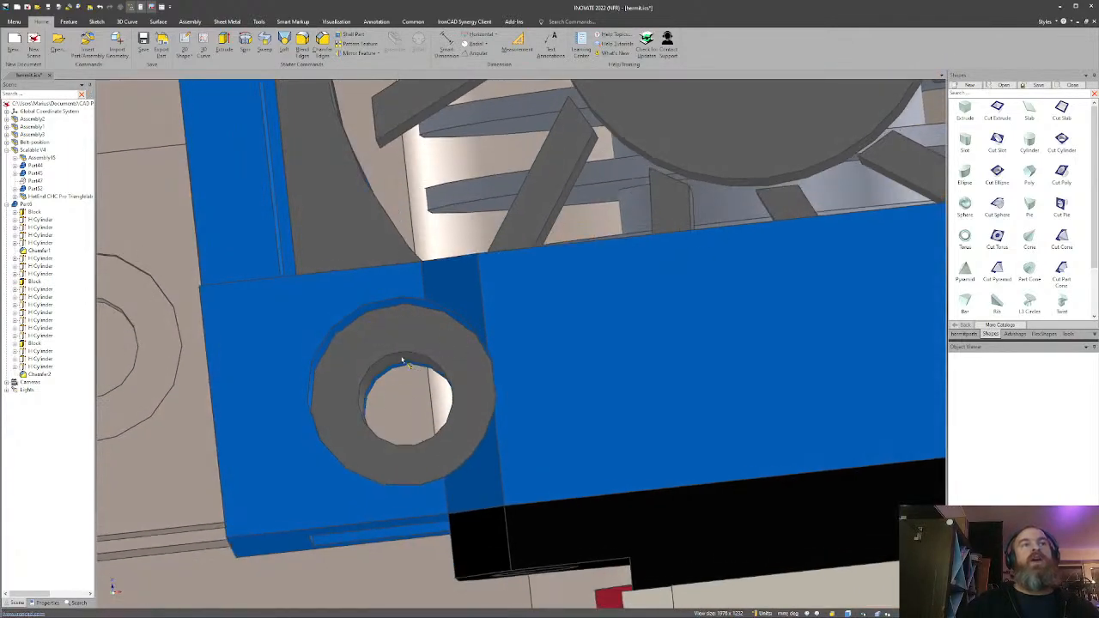
pyautogui.scroll(-10, 404, 361)
# Hide the blue fan bracket around the cooling fan.
pyautogui.moveTo(503, 380); pyautogui.dragTo(548, 298, button='middle')
pyautogui.click(606, 342)
pyautogui.press('h')
# Remove the microprobe and the cooling fan in front of the hotend's heatsink.
pyautogui.click(537, 292)
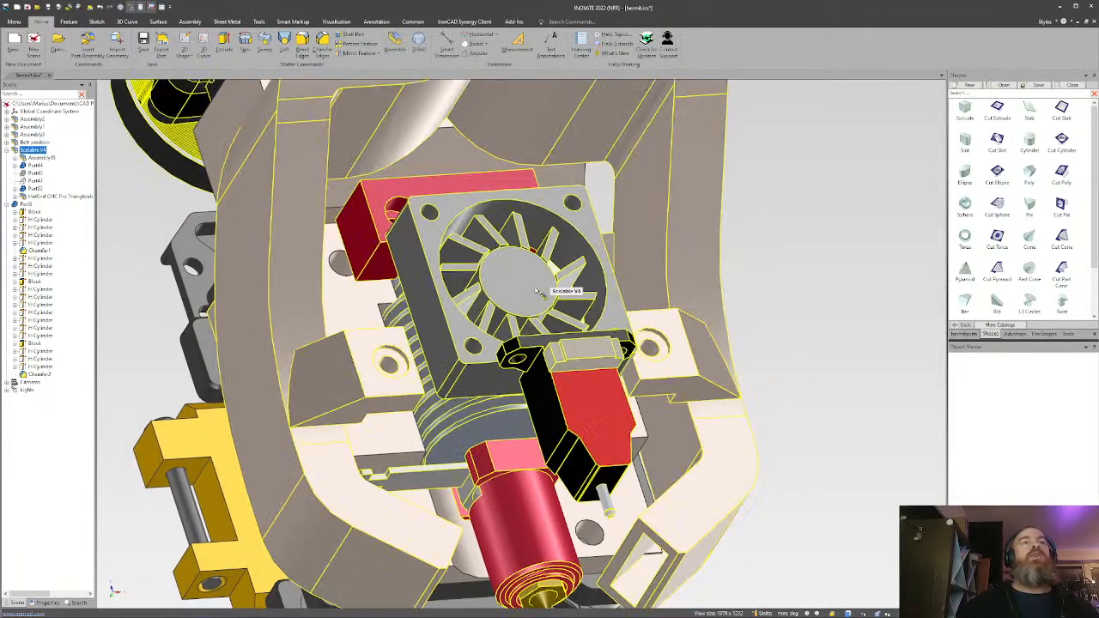
pyautogui.click(538, 292)
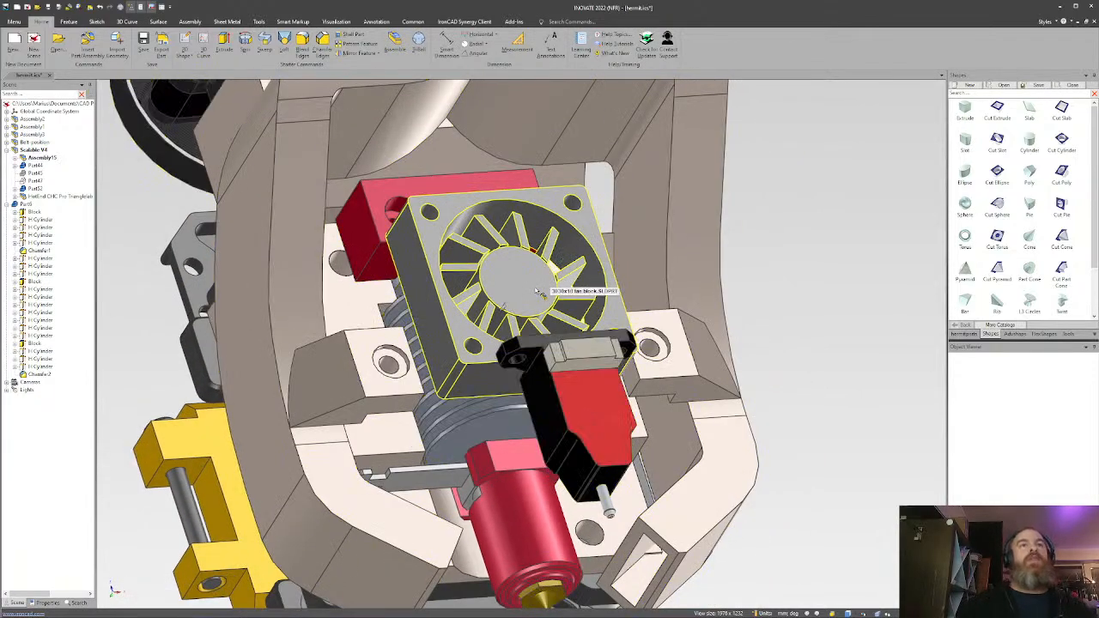
pyautogui.click(592, 414)
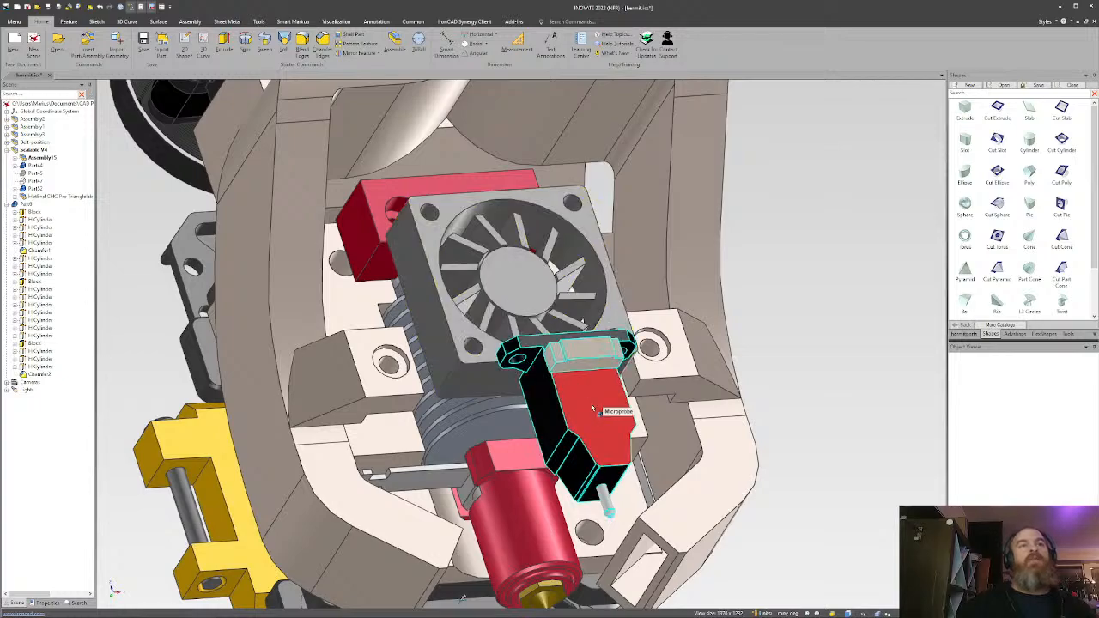
pyautogui.press('Delete')
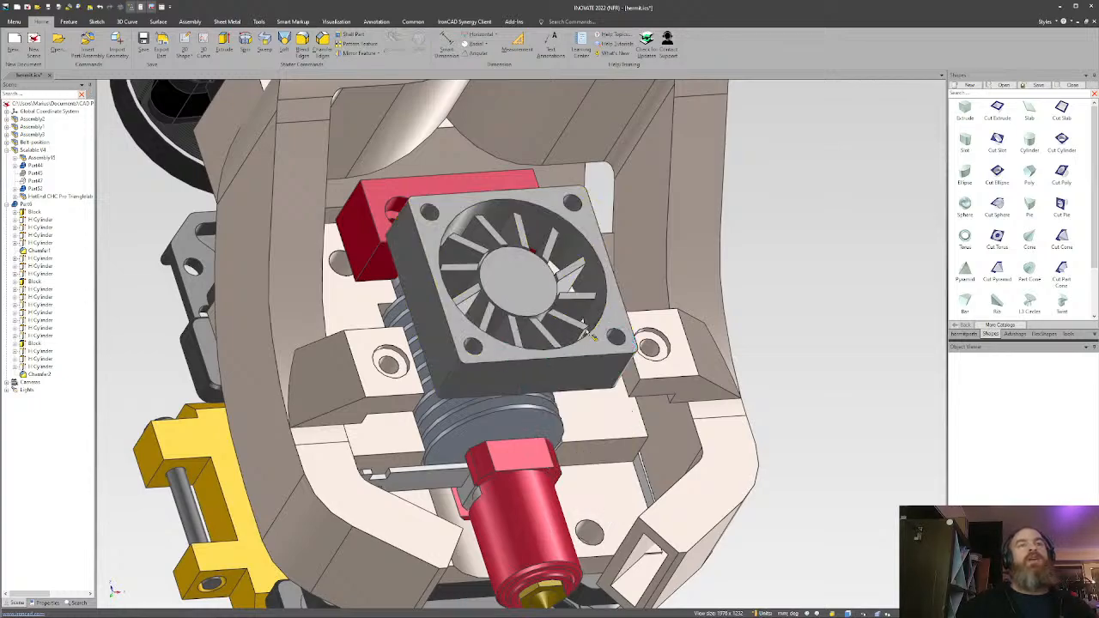
pyautogui.click(567, 326)
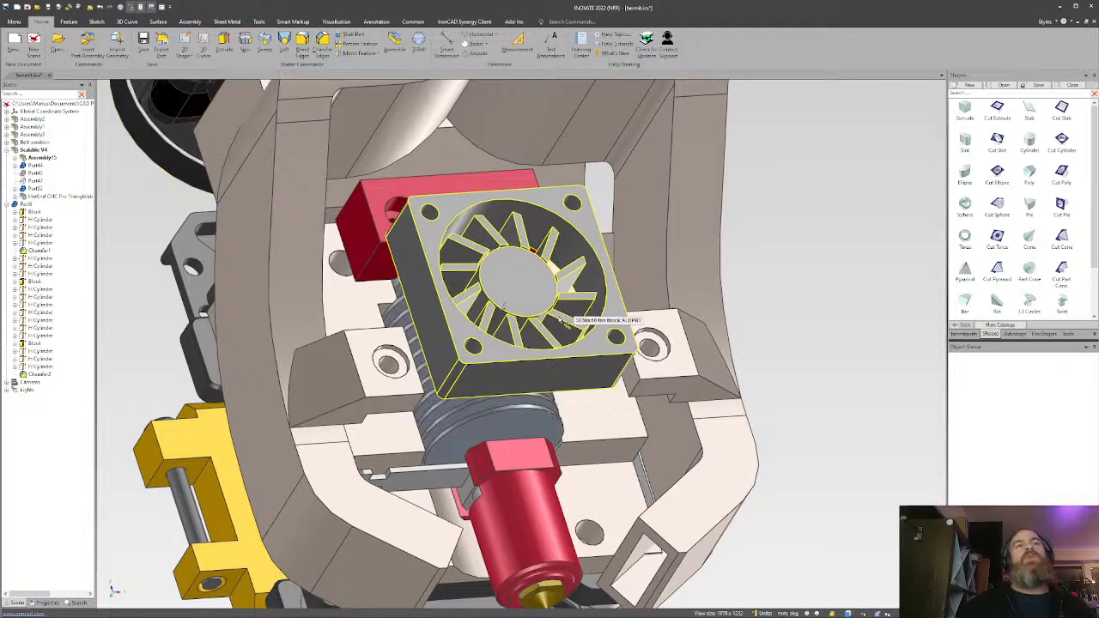
pyautogui.press('Delete')
# Inspect the exposed heatsink, the red mounting block and the space between the two cooling duct mounts.
pyautogui.moveTo(577, 332); pyautogui.dragTo(676, 487, button='middle')
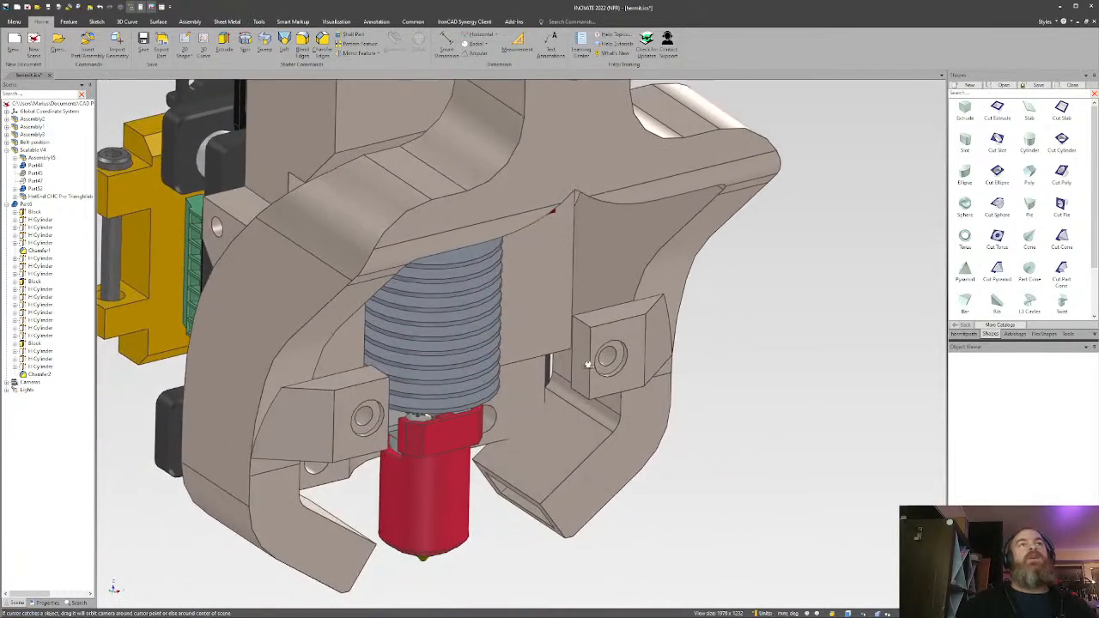
pyautogui.scroll(-4, 576, 350)
pyautogui.moveTo(473, 343); pyautogui.dragTo(460, 379, button='middle')
pyautogui.scroll(3, 483, 345)
pyautogui.moveTo(403, 296); pyautogui.dragTo(464, 365, button='middle')
pyautogui.scroll(3, 472, 380)
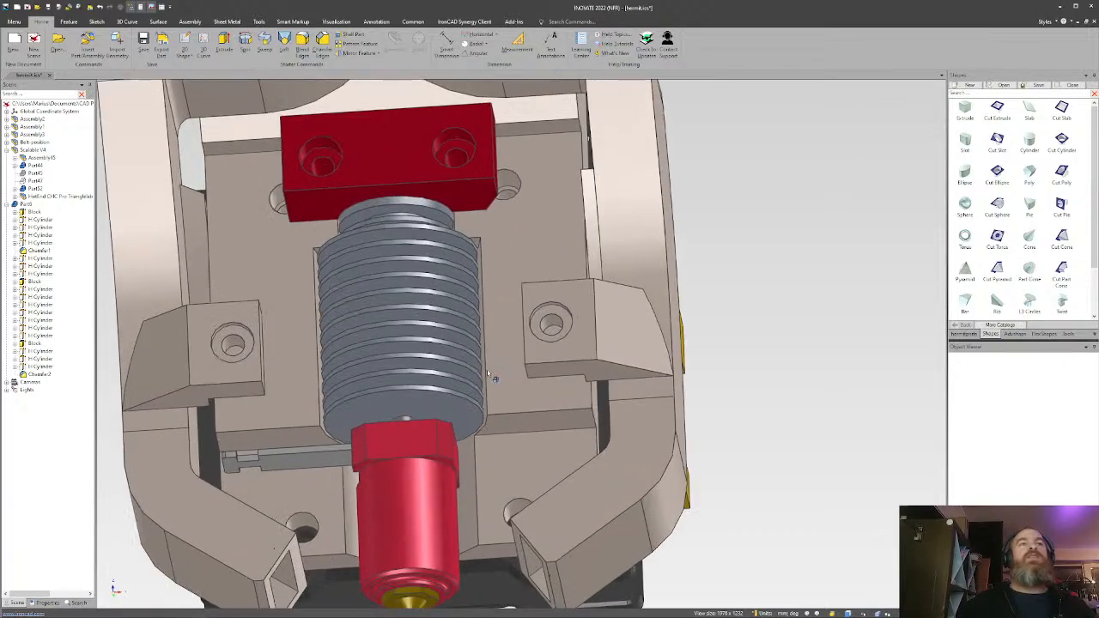
pyautogui.moveTo(506, 351); pyautogui.dragTo(312, 412, button='middle')
pyautogui.moveTo(452, 385); pyautogui.dragTo(678, 370, button='middle')
pyautogui.scroll(-2, 378, 365)
pyautogui.scroll(2, 338, 363)
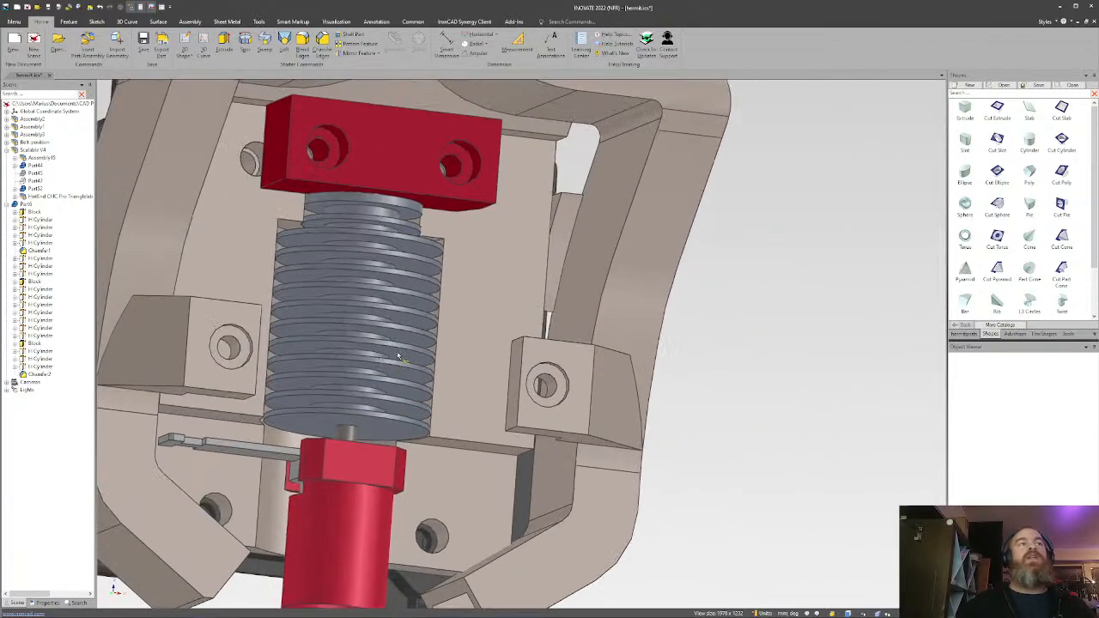
# Add a block behind the right-hand duct mount beside the heatsink, about 11 mm wide and 14 mm deep.
pyautogui.keyDown('shift'); pyautogui.moveTo(454, 364); pyautogui.dragTo(593, 326, button='middle'); pyautogui.keyUp('shift')
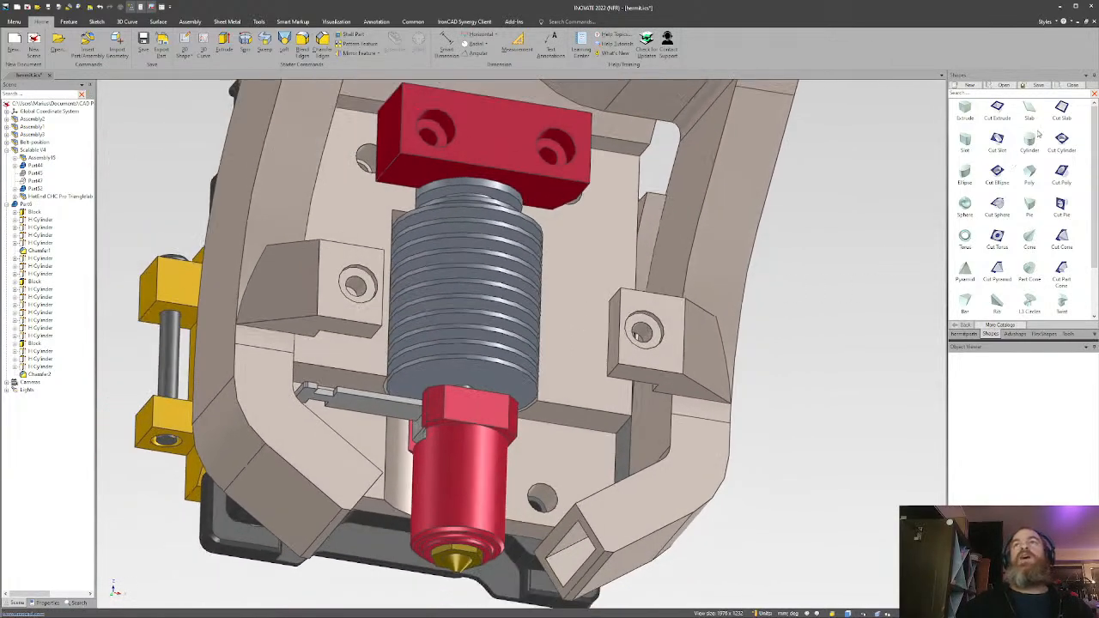
pyautogui.moveTo(639, 332); pyautogui.dragTo(592, 376)
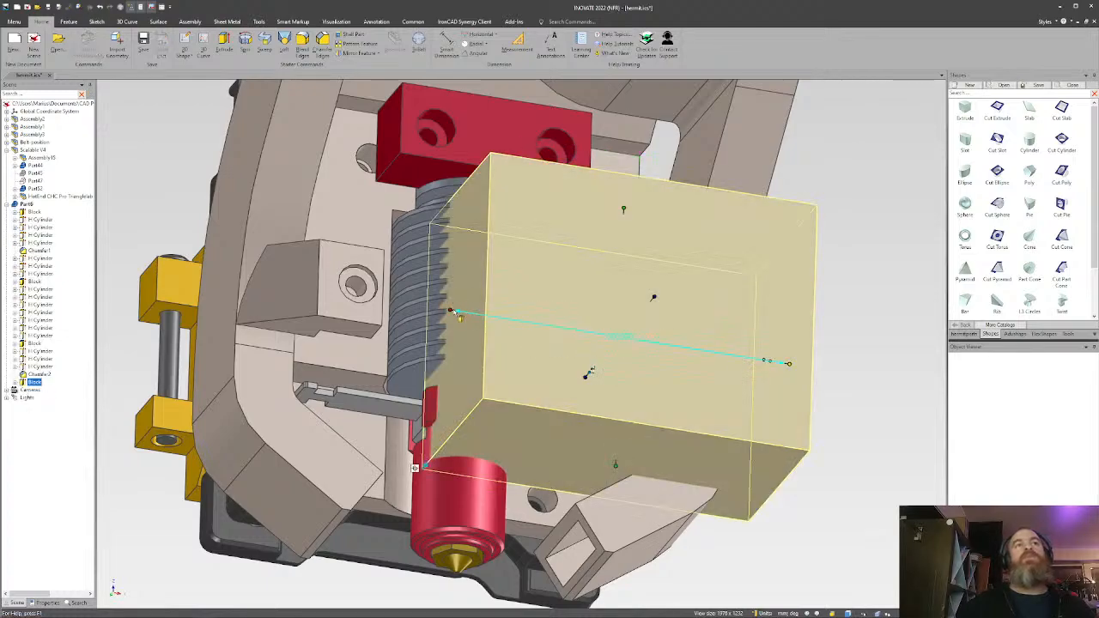
pyautogui.moveTo(786, 363); pyautogui.dragTo(656, 336)
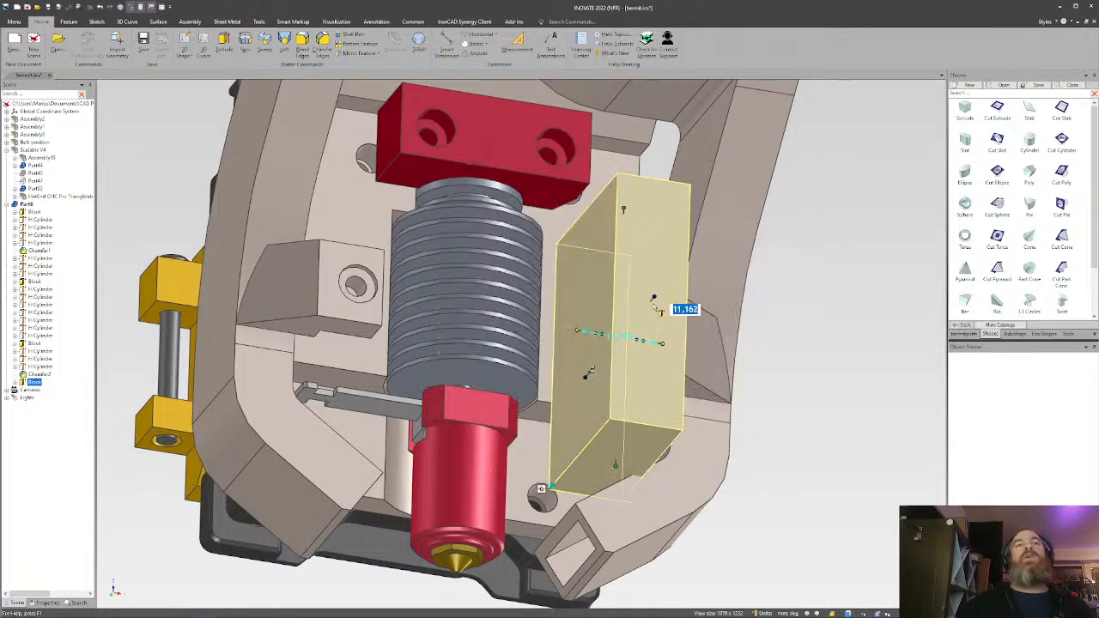
pyautogui.moveTo(657, 294); pyautogui.dragTo(473, 309)
pyautogui.moveTo(594, 366); pyautogui.dragTo(624, 332)
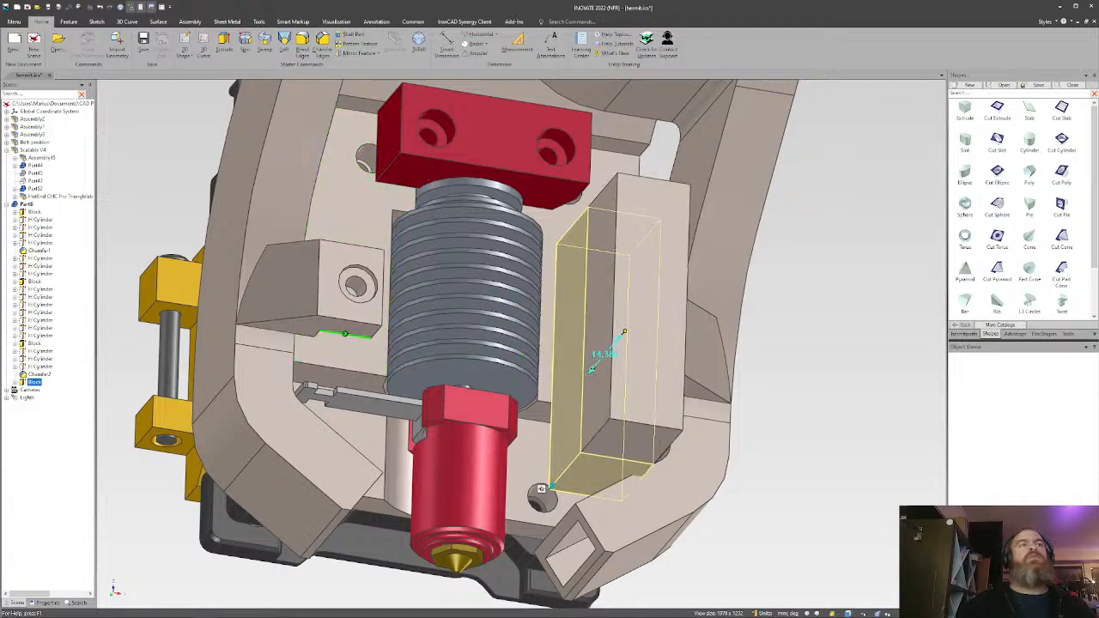
pyautogui.moveTo(348, 333); pyautogui.dragTo(348, 333)
pyautogui.moveTo(348, 333); pyautogui.dragTo(354, 279, button='middle')
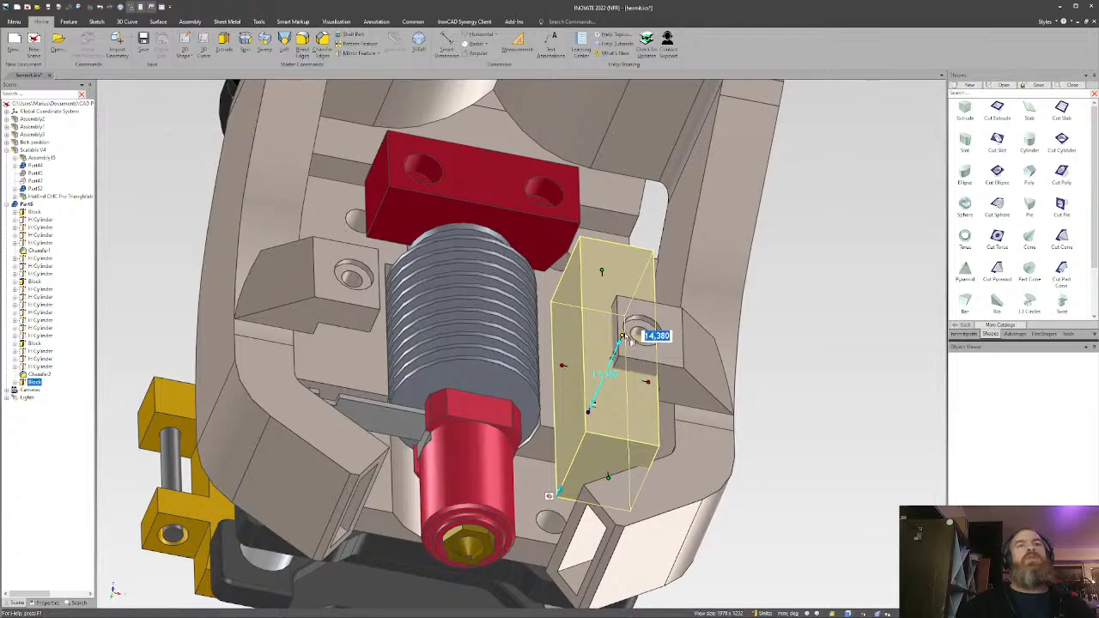
# Fit the block's depth behind the duct mount and widen its outer side to 12.217 mm minus 0.2 mm.
pyautogui.moveTo(626, 331); pyautogui.dragTo(662, 399)
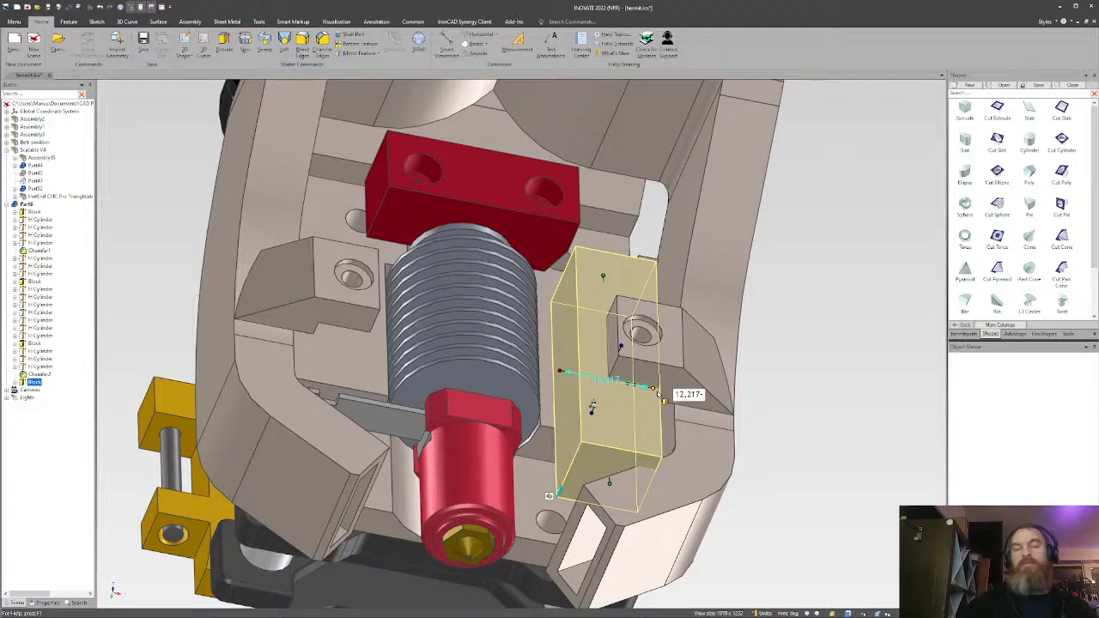
pyautogui.write('-0,2')
pyautogui.press('Tab')
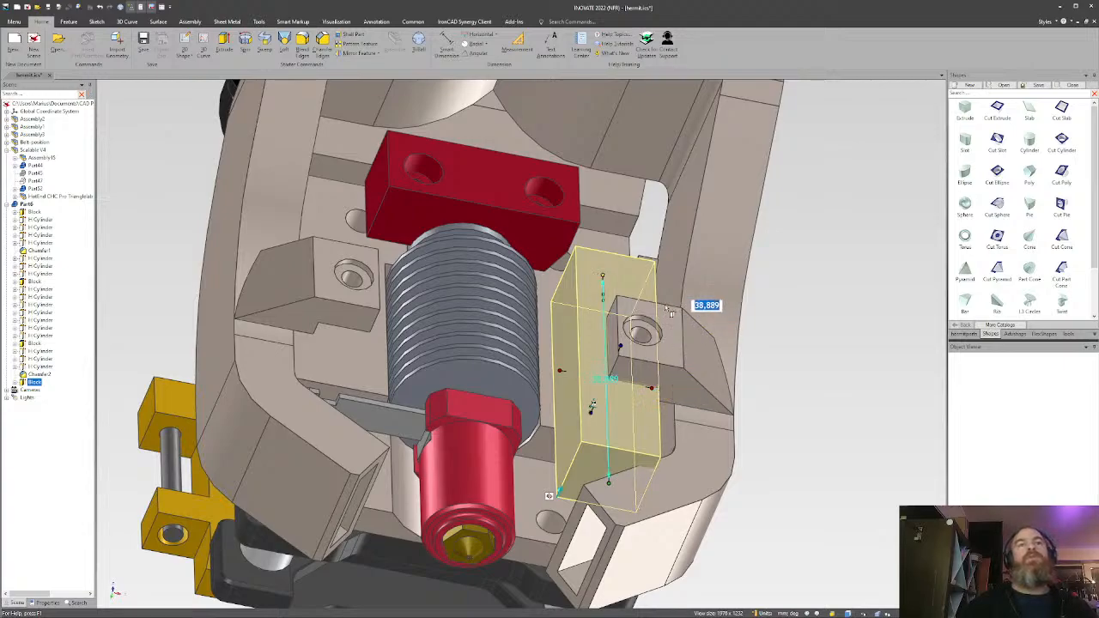
# Shorten the block at both ends to match the duct mount's height and set its width to 8 mm.
pyautogui.moveTo(607, 272); pyautogui.dragTo(633, 340)
pyautogui.moveTo(617, 486); pyautogui.dragTo(615, 370)
pyautogui.moveTo(615, 371); pyautogui.dragTo(588, 356, button='middle')
pyautogui.moveTo(583, 340); pyautogui.dragTo(623, 333)
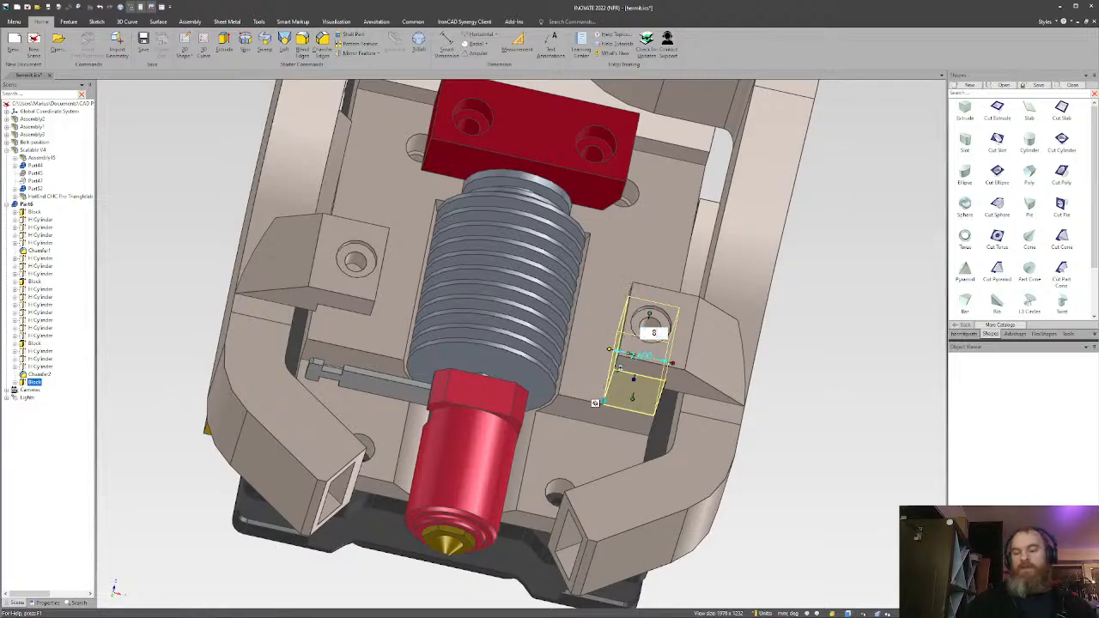
pyautogui.press('Return')
pyautogui.click(797, 361)
pyautogui.moveTo(797, 360); pyautogui.dragTo(601, 343, button='middle')
pyautogui.click(678, 396)
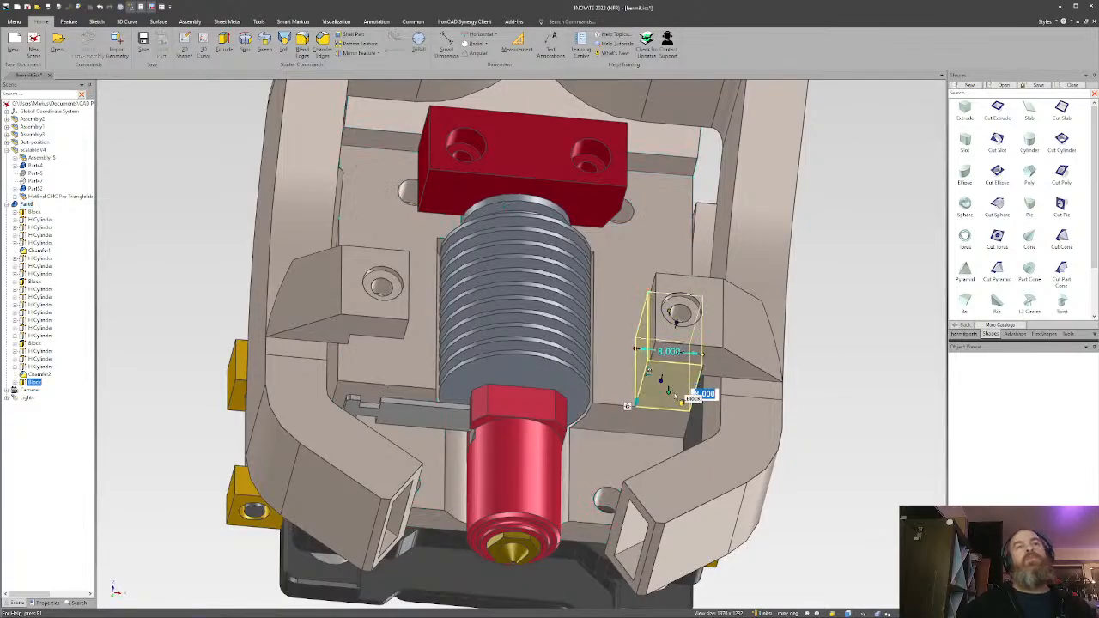
pyautogui.click(861, 428)
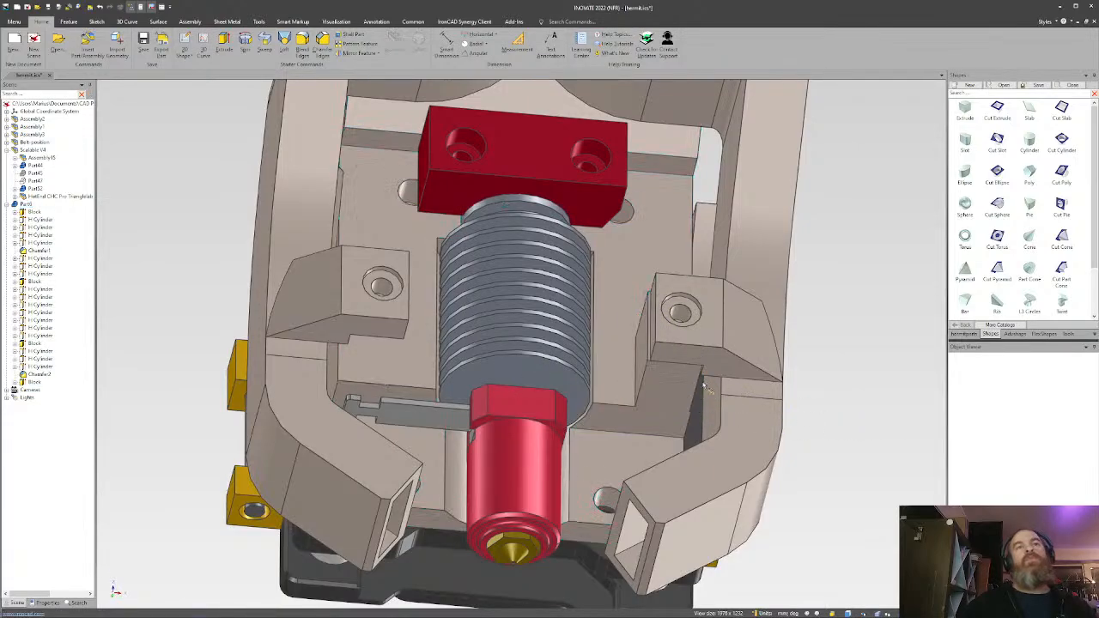
# Add a cut cylinder inside the right-hand duct mount's screw hole and centre it on the hole.
pyautogui.moveTo(643, 377); pyautogui.dragTo(692, 406, button='middle')
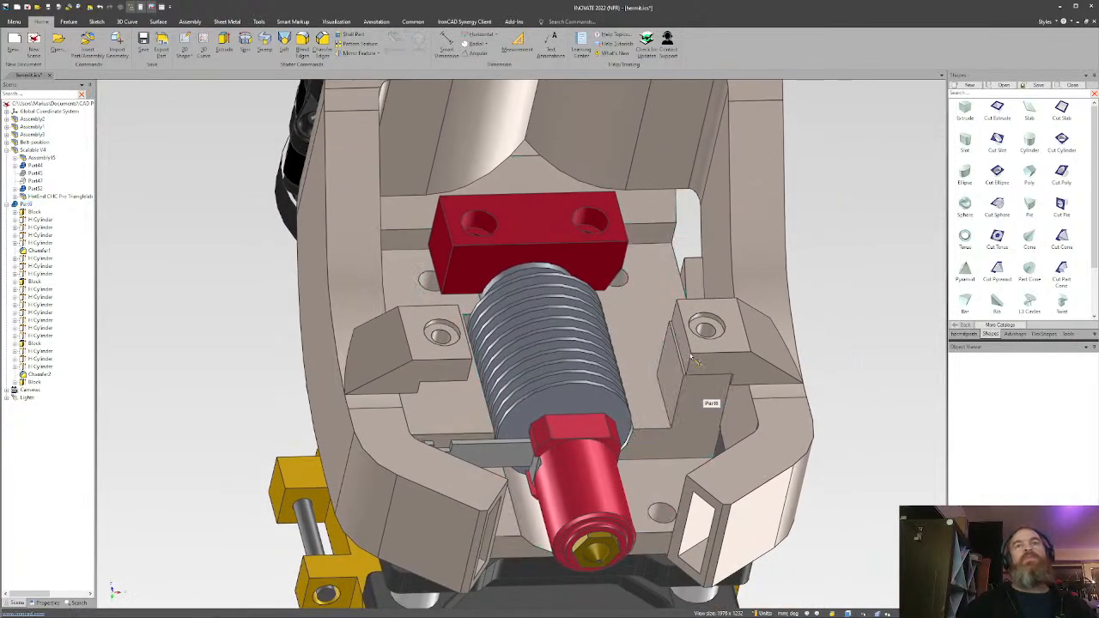
pyautogui.scroll(5, 692, 406)
pyautogui.moveTo(513, 408); pyautogui.dragTo(526, 413, button='middle')
pyautogui.scroll(-2, 526, 412)
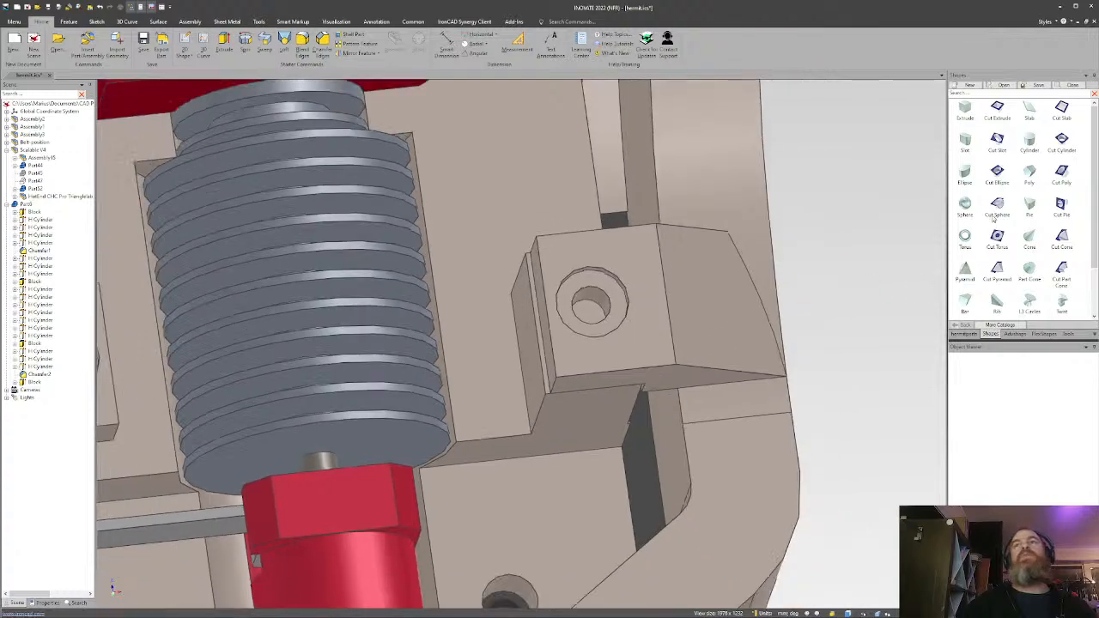
pyautogui.moveTo(983, 179); pyautogui.dragTo(593, 318)
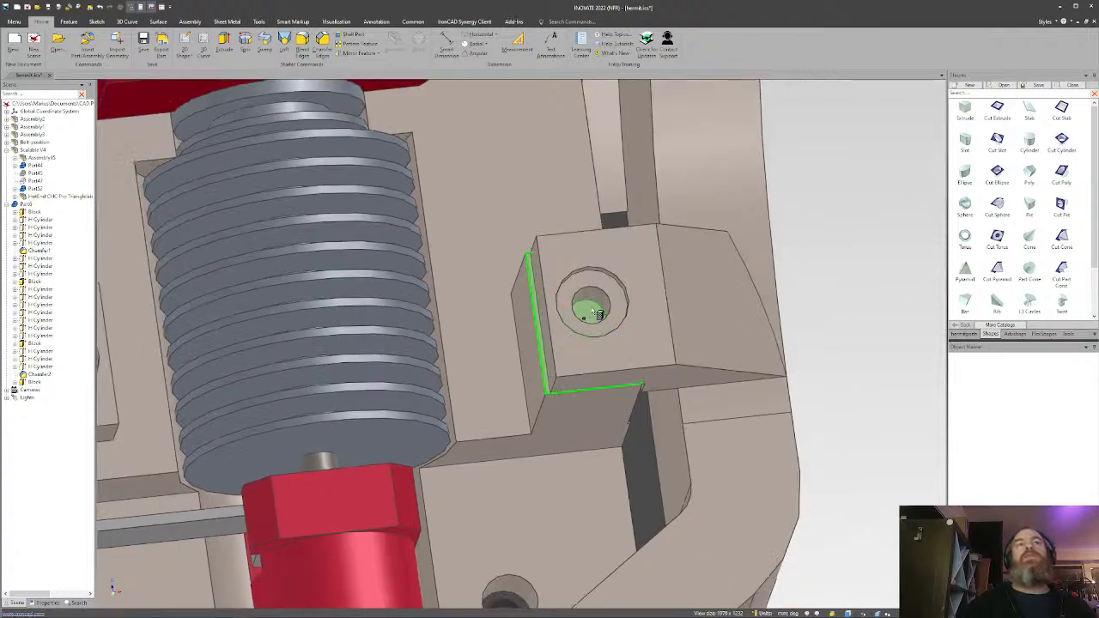
pyautogui.moveTo(599, 312); pyautogui.dragTo(593, 315)
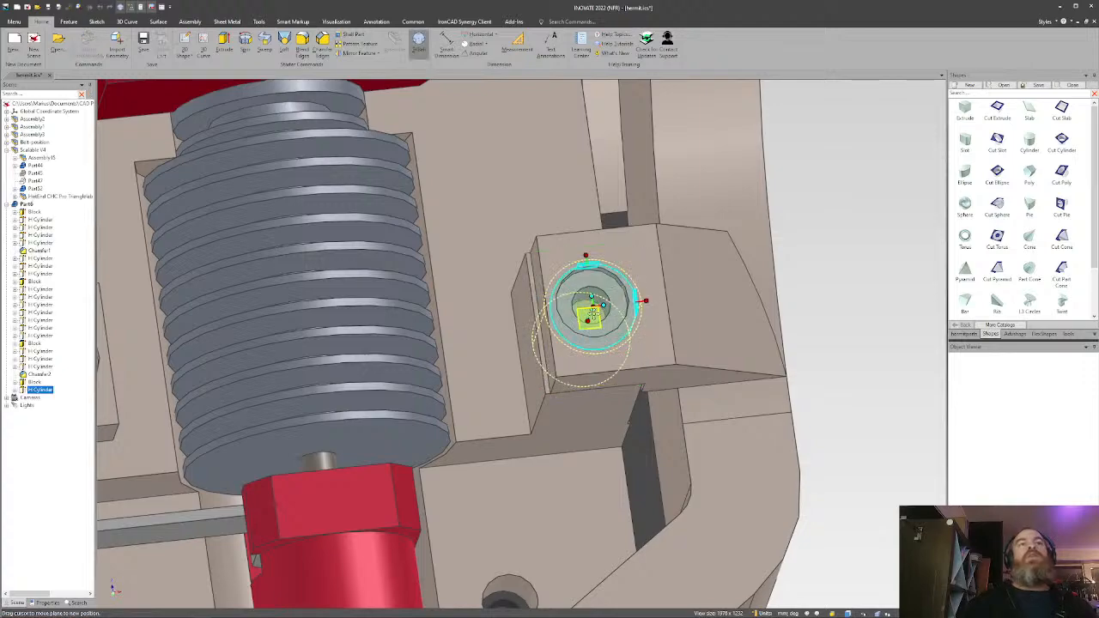
pyautogui.rightClick(593, 307)
pyautogui.click(620, 360)
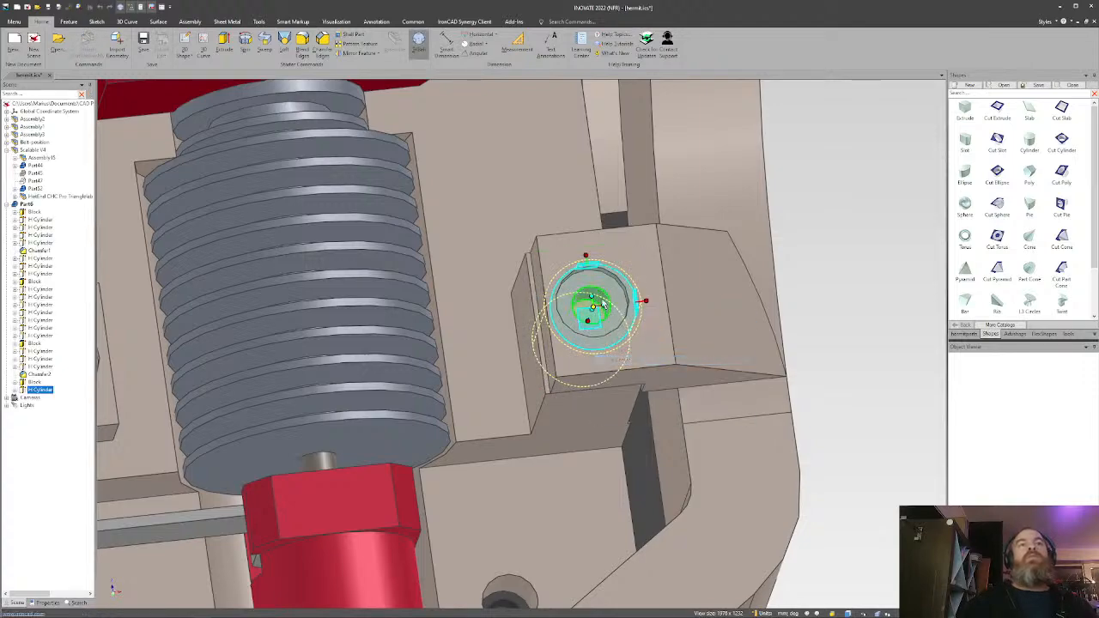
pyautogui.click(586, 299)
pyautogui.moveTo(591, 305); pyautogui.dragTo(611, 273, button='middle')
pyautogui.press('F10')
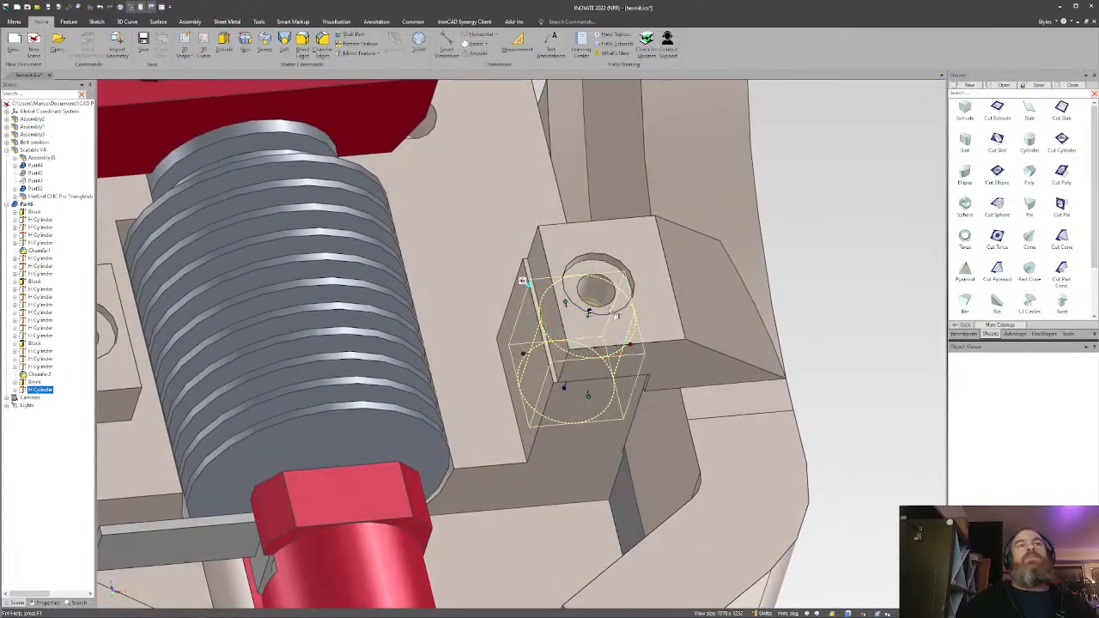
# Set the diameter of the cut cylinder in the new block to 4.6 mm.
pyautogui.moveTo(634, 340); pyautogui.dragTo(602, 337)
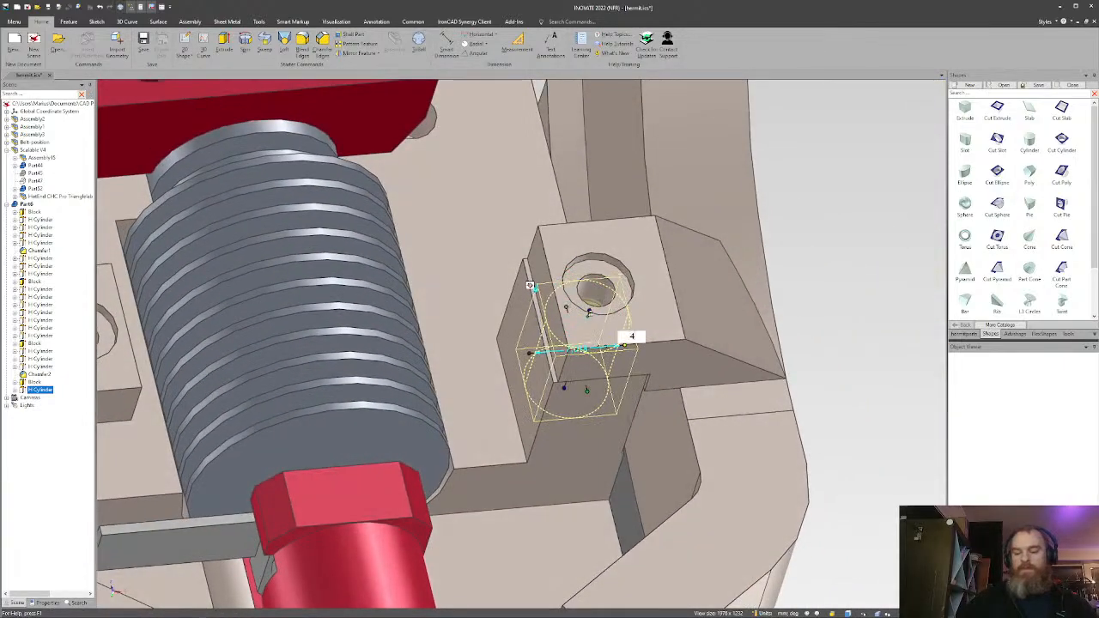
pyautogui.write('4,6')
pyautogui.press('Return')
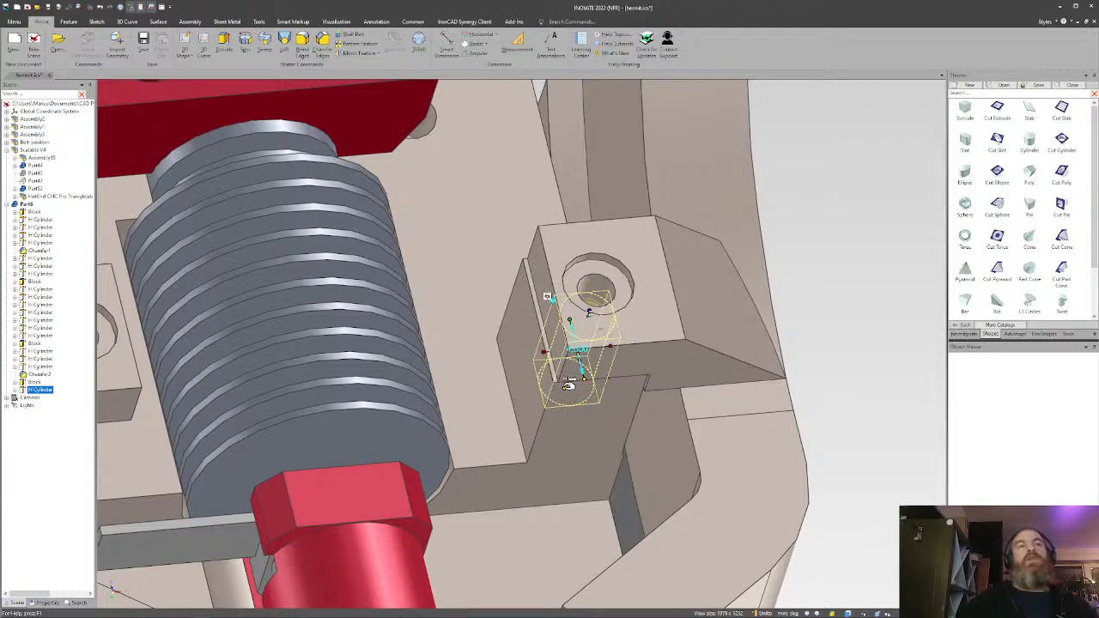
# Examine the cut cylinder's size and position within the block behind the duct mount.
pyautogui.click(565, 389)
pyautogui.moveTo(610, 302); pyautogui.dragTo(594, 327, button='middle')
pyautogui.click(592, 310)
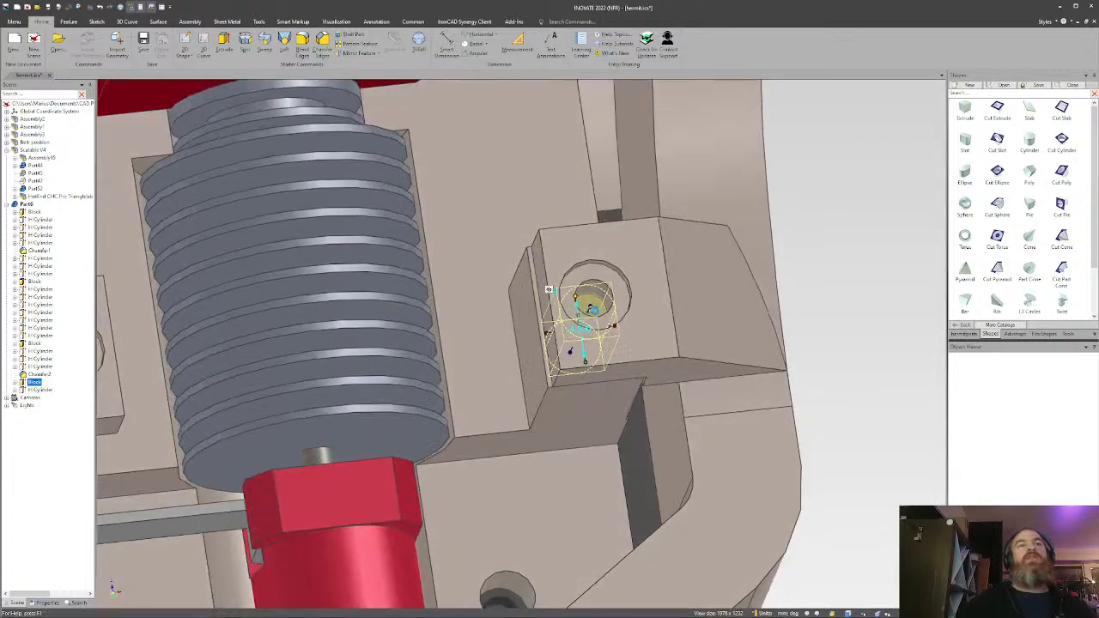
pyautogui.click(573, 355)
pyautogui.click(593, 309)
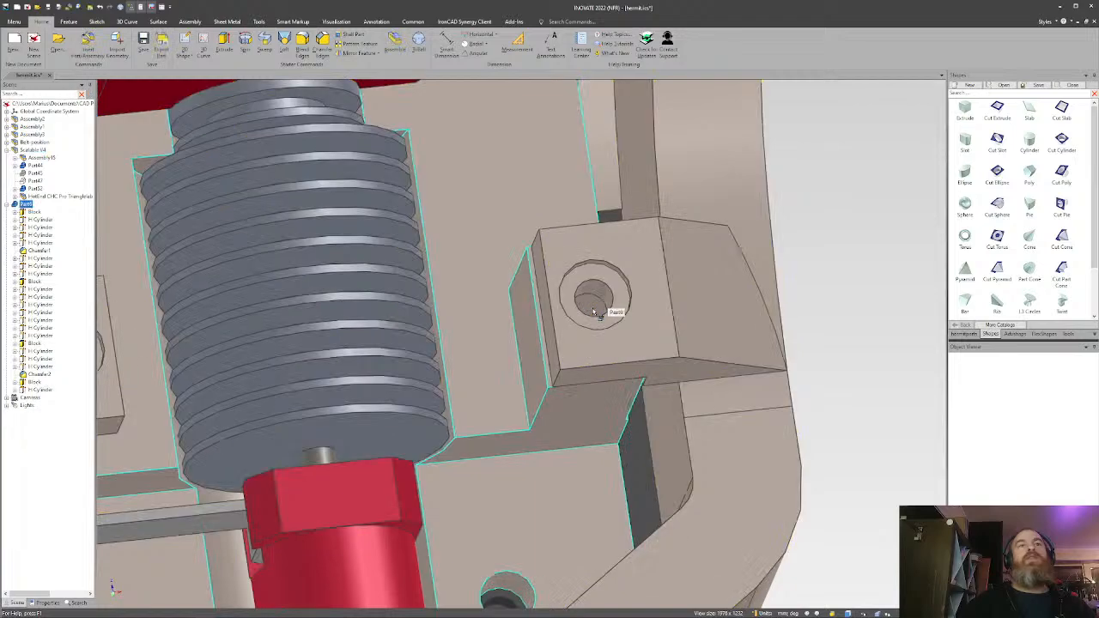
pyautogui.click(593, 310)
pyautogui.moveTo(590, 308); pyautogui.dragTo(581, 359, button='middle')
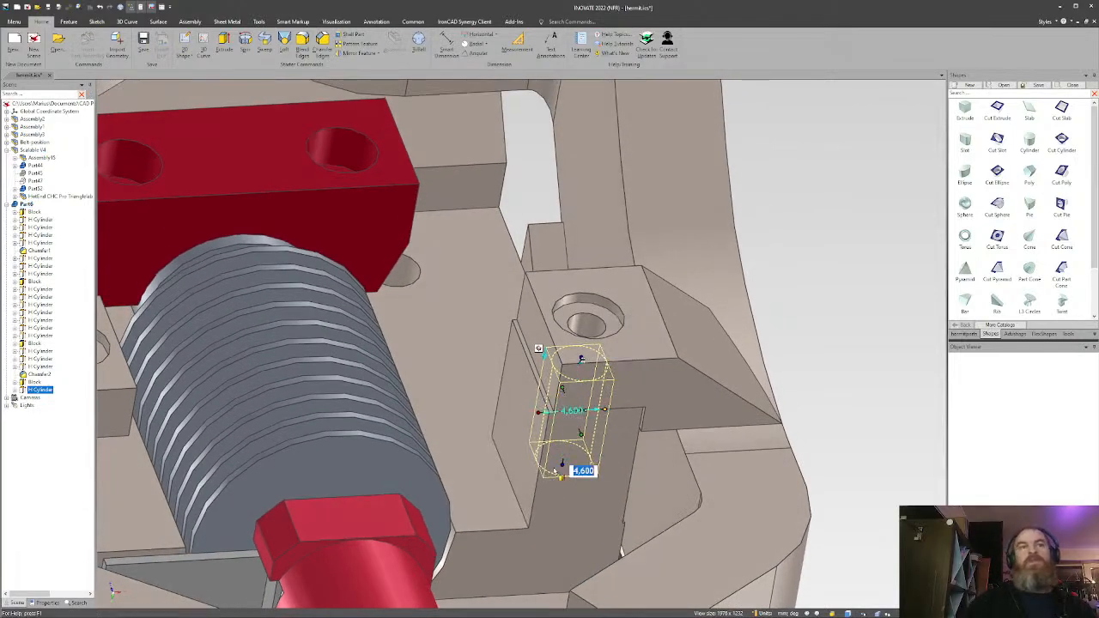
pyautogui.press('F10')
pyautogui.press('F10')
pyautogui.click(833, 365)
pyautogui.scroll(-3, 654, 390)
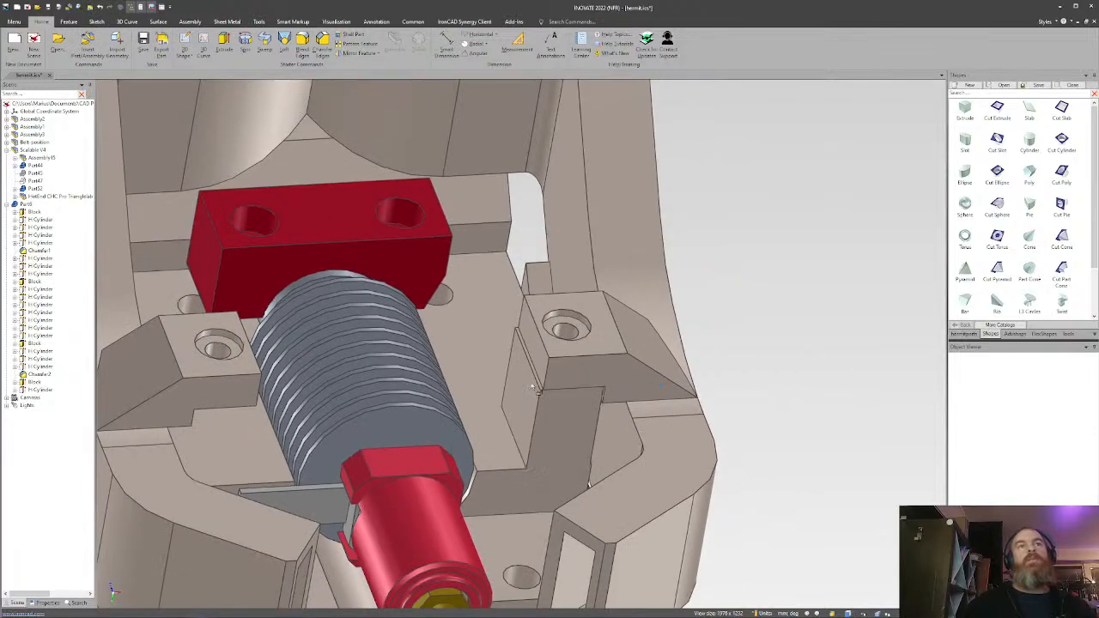
# Create a mirrored copy of the block and its screw hole behind the opposite duct mount, about the backplate's midpoint.
pyautogui.moveTo(654, 389); pyautogui.dragTo(511, 456, button='middle')
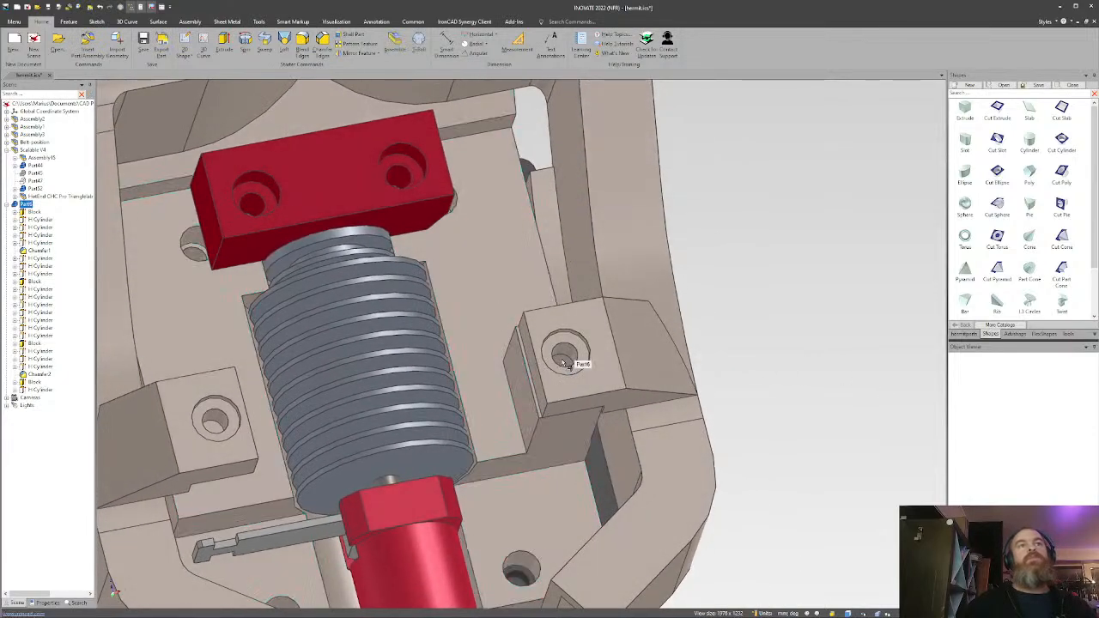
pyautogui.click(565, 359)
pyautogui.keyDown('shift'); pyautogui.click(554, 423); pyautogui.keyUp('shift')
pyautogui.scroll(-3, 498, 408)
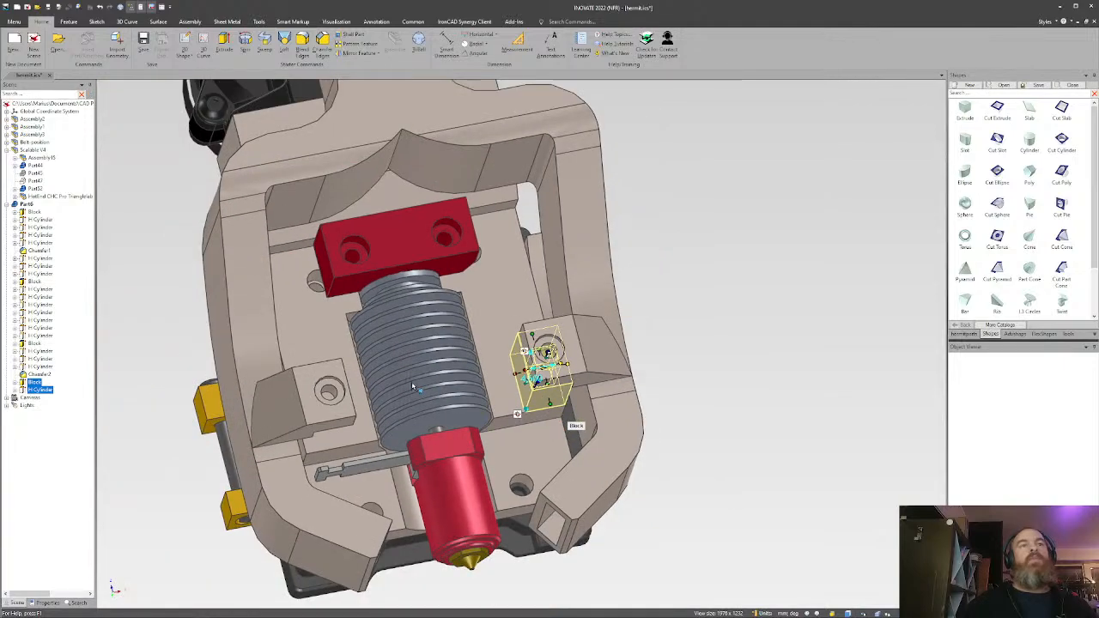
pyautogui.press('F10')
pyautogui.press('space')
pyautogui.rightClick(546, 353)
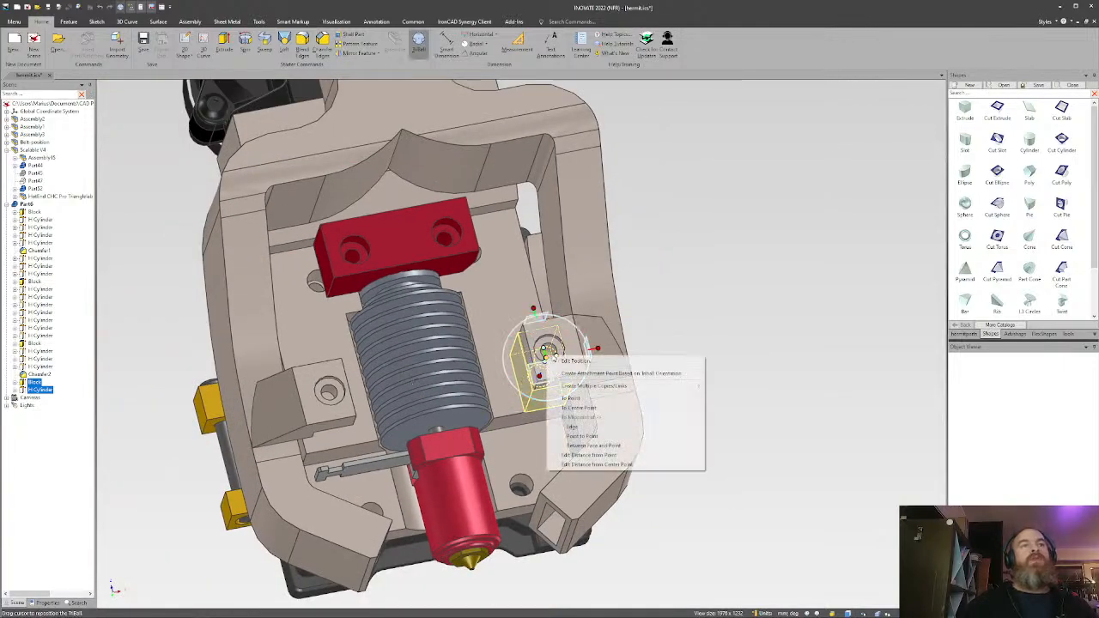
pyautogui.click(583, 437)
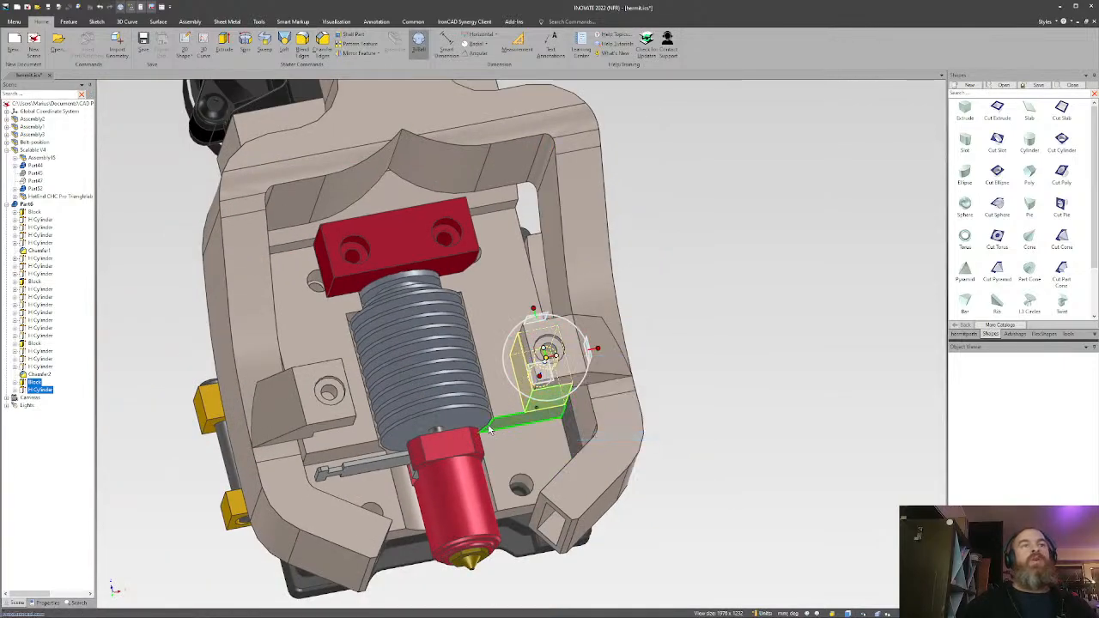
pyautogui.click(377, 441)
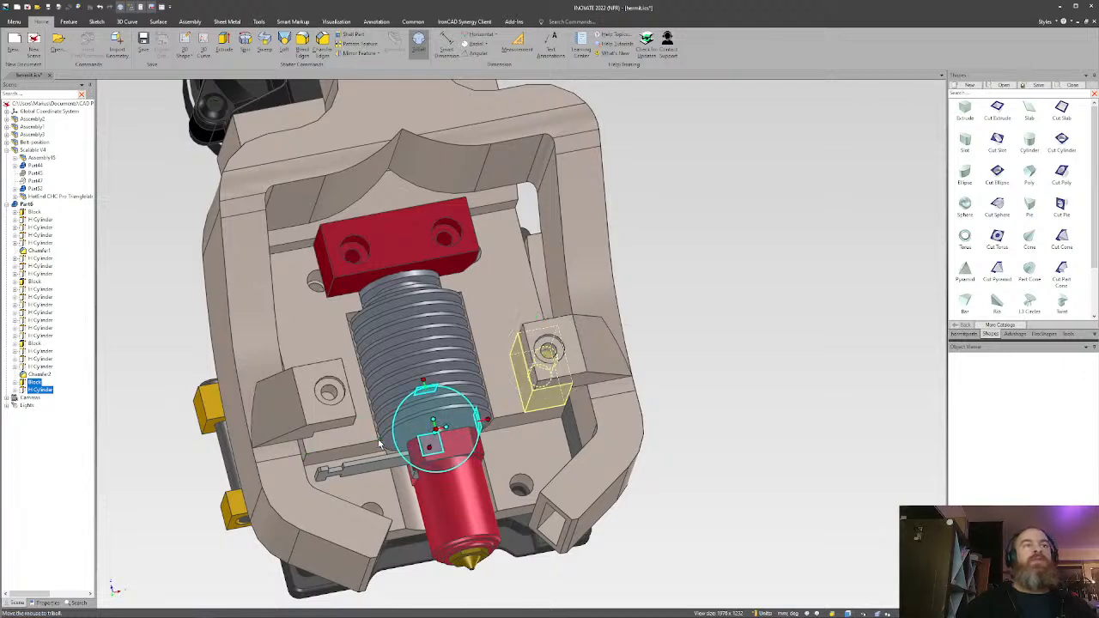
pyautogui.rightClick(450, 426)
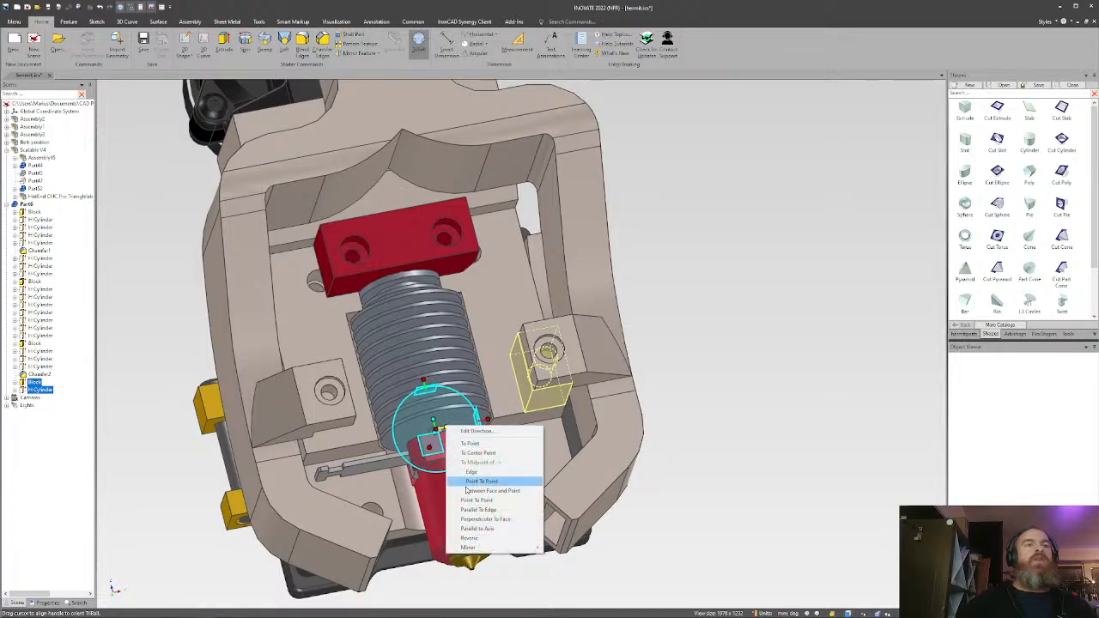
pyautogui.click(562, 557)
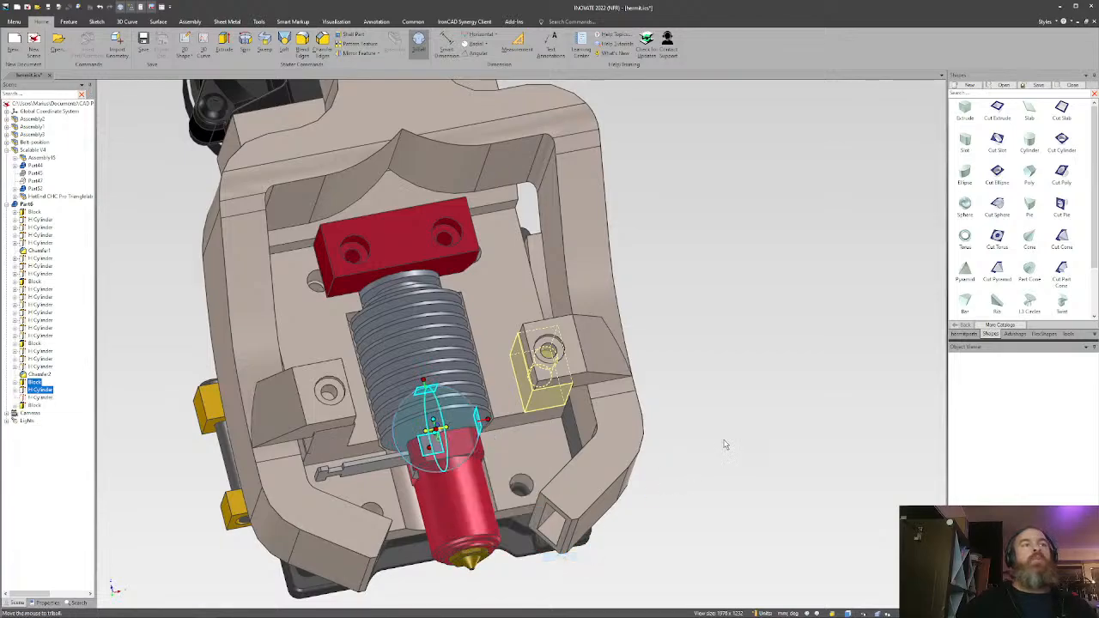
# Reorder the mirrored hole cylinder after the mirrored block in the part's feature history.
pyautogui.moveTo(680, 422); pyautogui.dragTo(329, 418, button='middle')
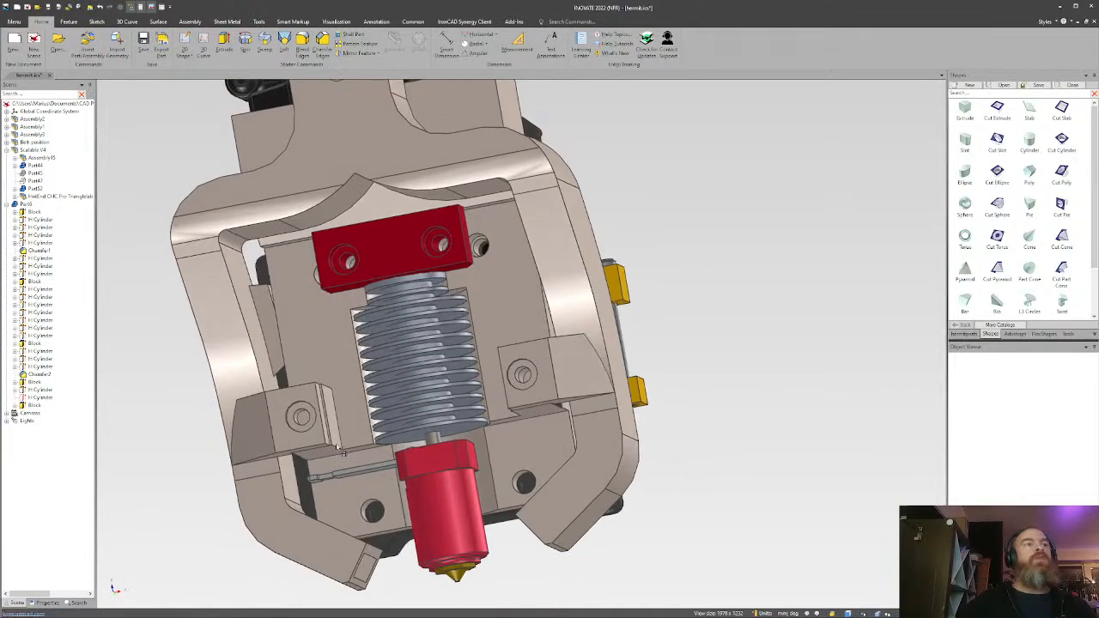
pyautogui.click(335, 444)
pyautogui.click(335, 443)
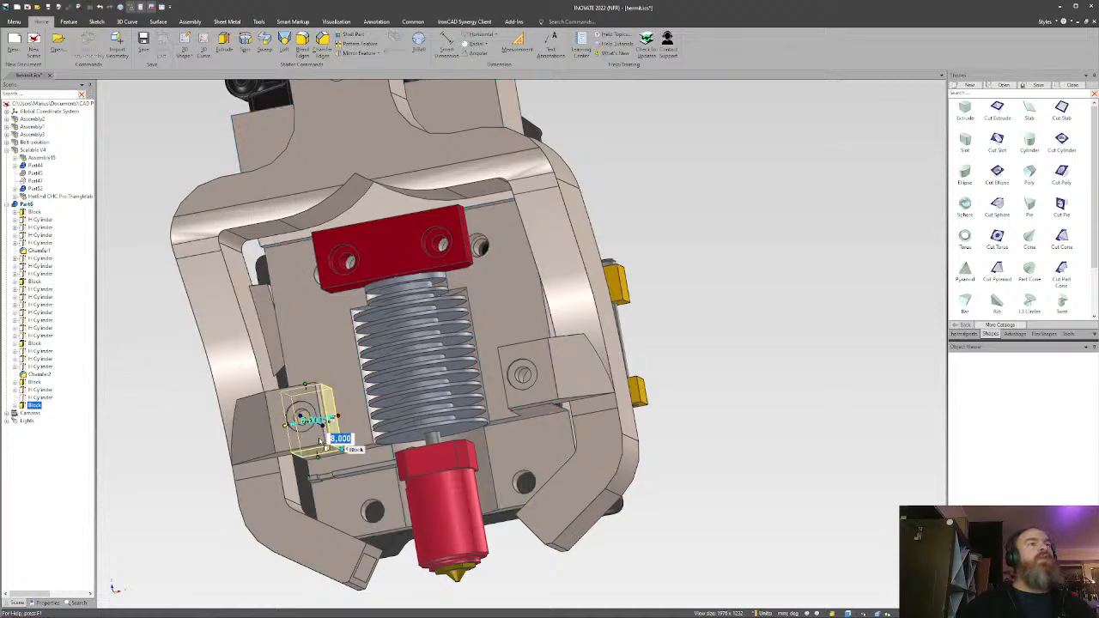
pyautogui.moveTo(335, 400); pyautogui.dragTo(329, 415, button='middle')
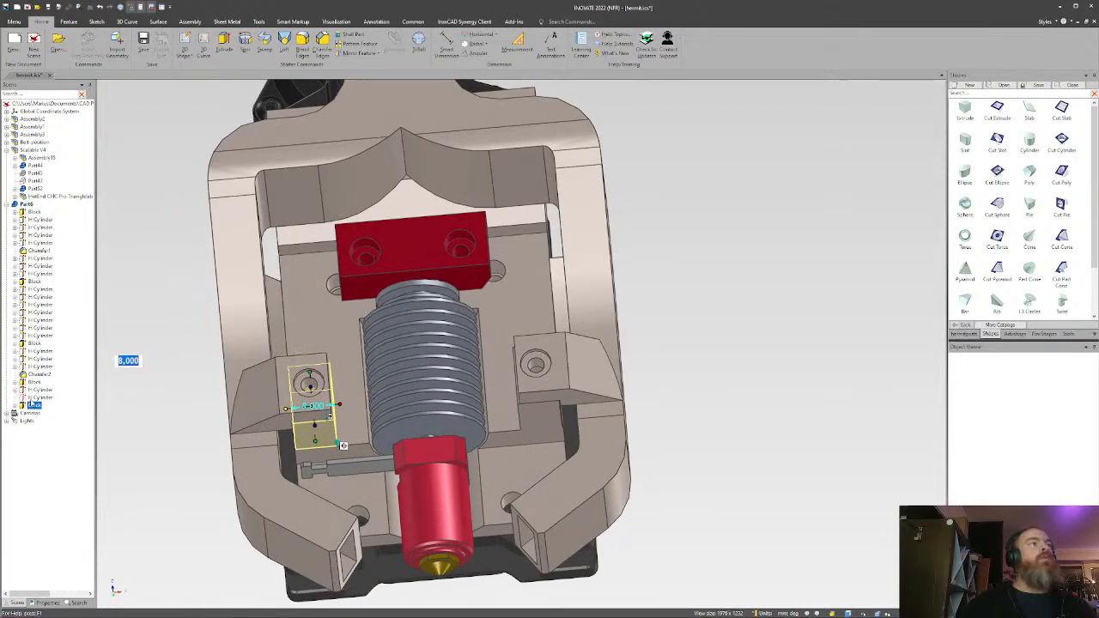
pyautogui.moveTo(32, 398); pyautogui.dragTo(32, 411)
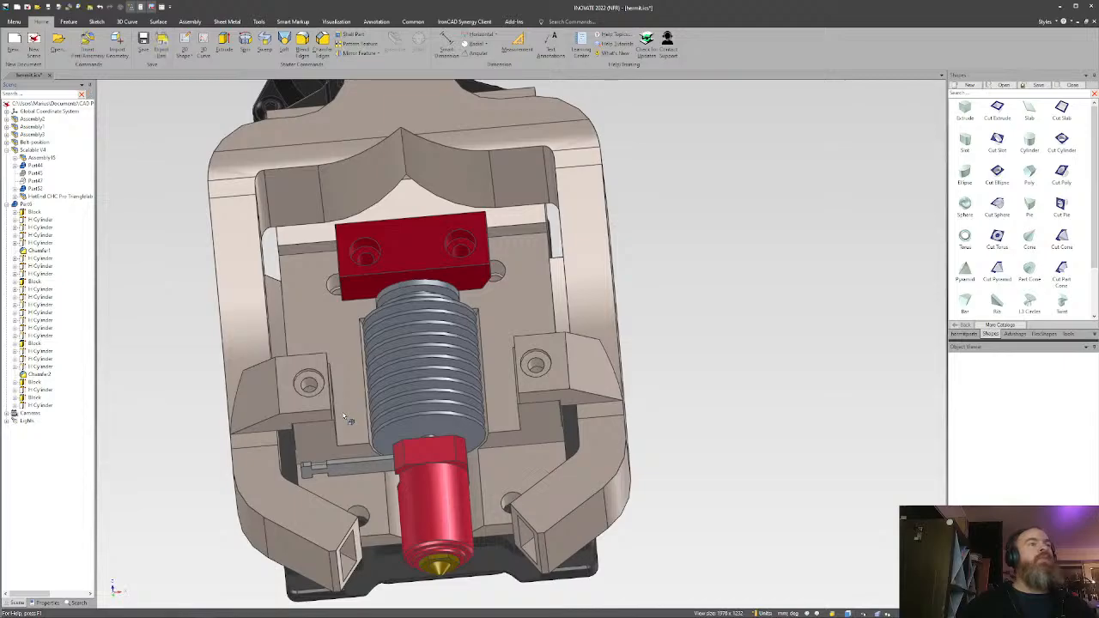
# Try to snap the width of the toolhead's backplate block to the adjoining side mounting block.
pyautogui.moveTo(347, 418); pyautogui.dragTo(403, 516, button='middle')
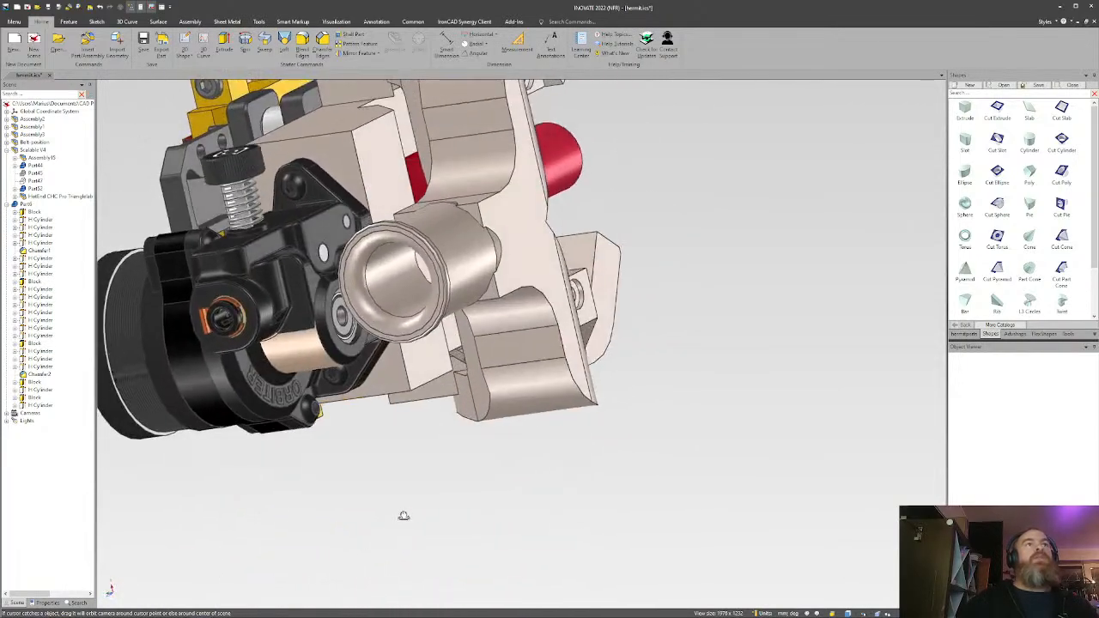
pyautogui.scroll(-2, 400, 344)
pyautogui.keyDown('shift'); pyautogui.moveTo(372, 202); pyautogui.dragTo(506, 386, button='middle'); pyautogui.keyUp('shift')
pyautogui.scroll(5, 505, 386)
pyautogui.click(503, 369)
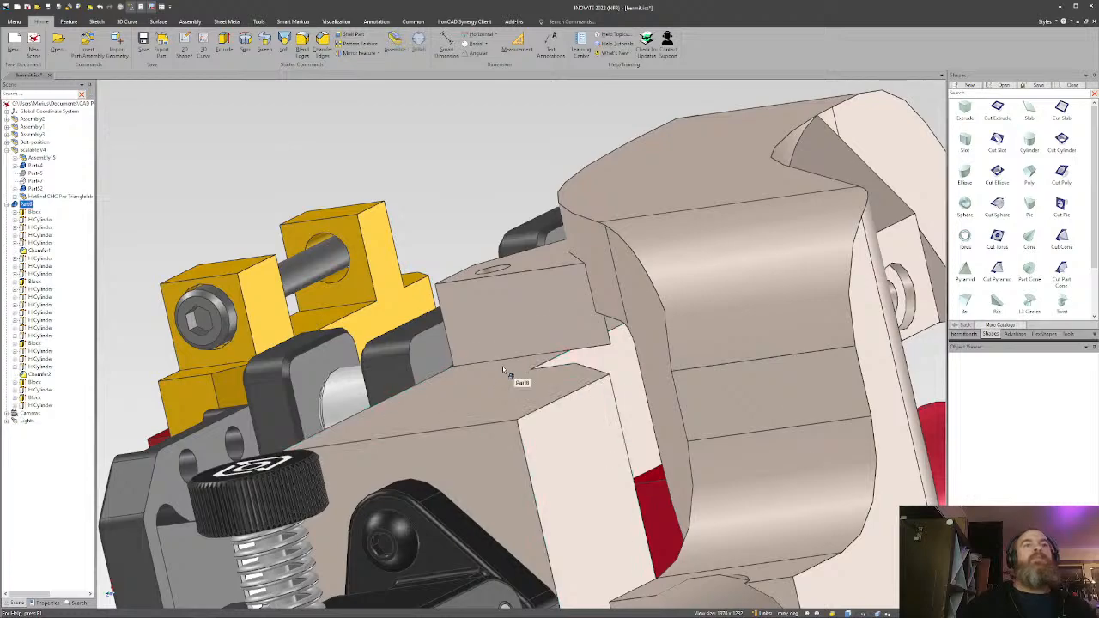
pyautogui.click(504, 368)
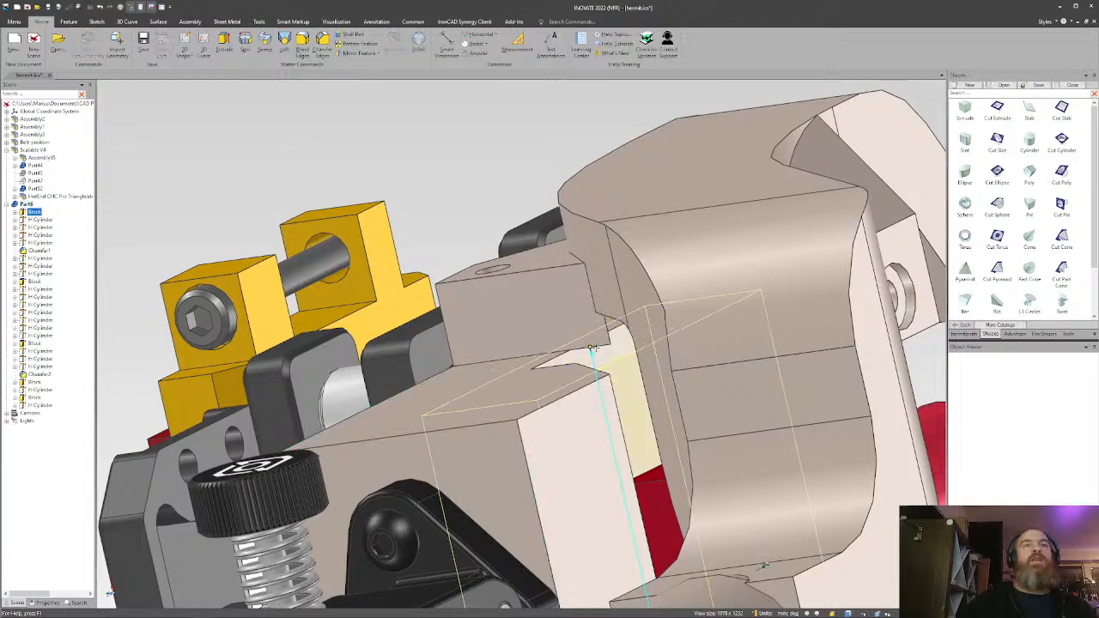
pyautogui.scroll(-6, 565, 405)
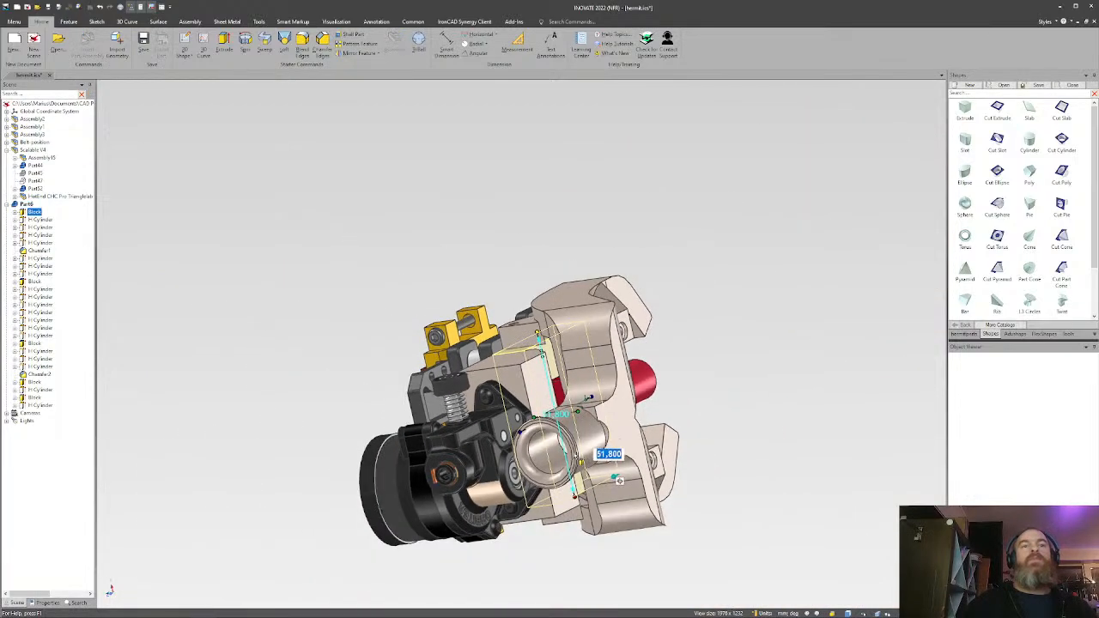
pyautogui.scroll(7, 537, 400)
pyautogui.keyDown('shift'); pyautogui.moveTo(558, 466); pyautogui.dragTo(541, 388, button='middle'); pyautogui.keyUp('shift')
pyautogui.keyDown('shift'); pyautogui.moveTo(536, 481); pyautogui.dragTo(536, 320, button='middle'); pyautogui.keyUp('shift')
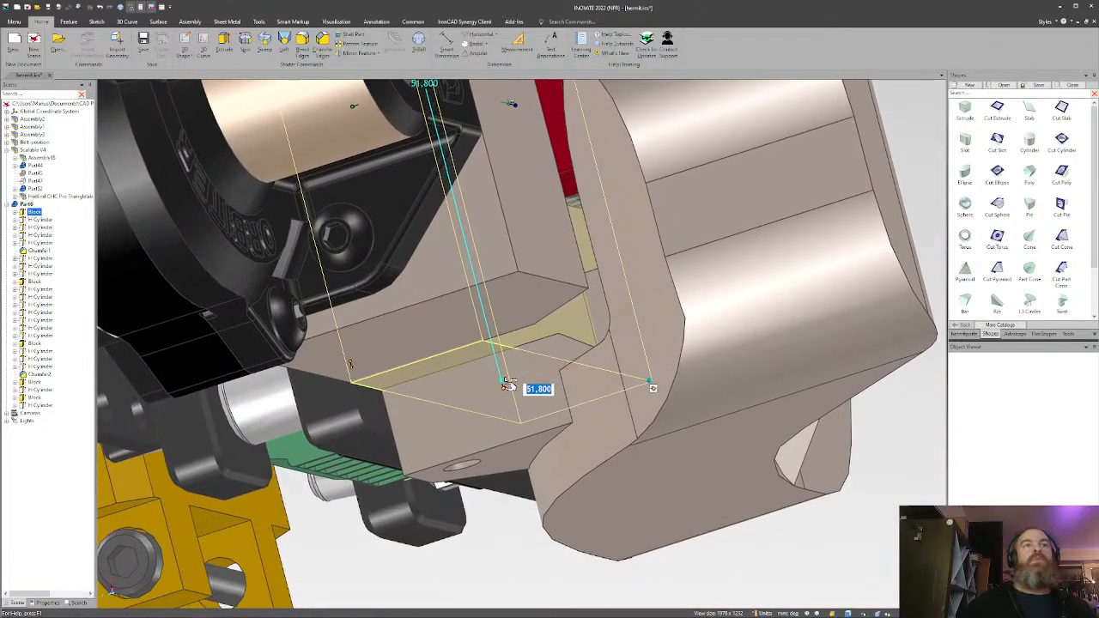
pyautogui.keyDown('shift'); pyautogui.moveTo(504, 385); pyautogui.dragTo(549, 338); pyautogui.keyUp('shift')
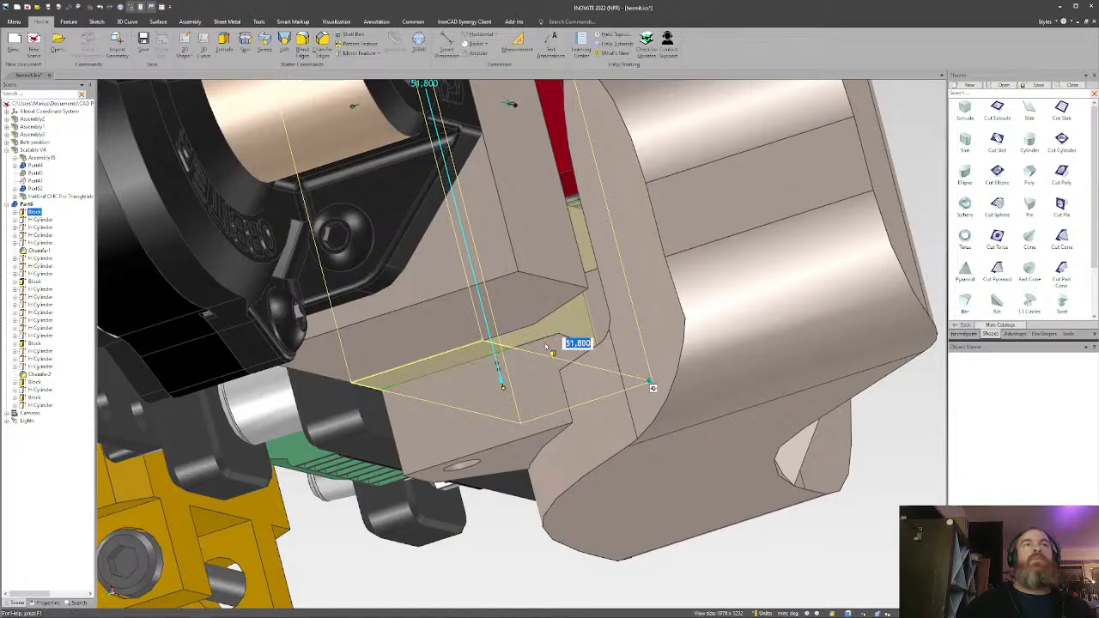
pyautogui.scroll(-5, 550, 338)
pyautogui.click(739, 324)
# Add a cut cylinder to the backplate, centred on the side mounting block's screw hole, with a diameter of 4.6 mm.
pyautogui.moveTo(537, 302); pyautogui.dragTo(413, 232, button='middle')
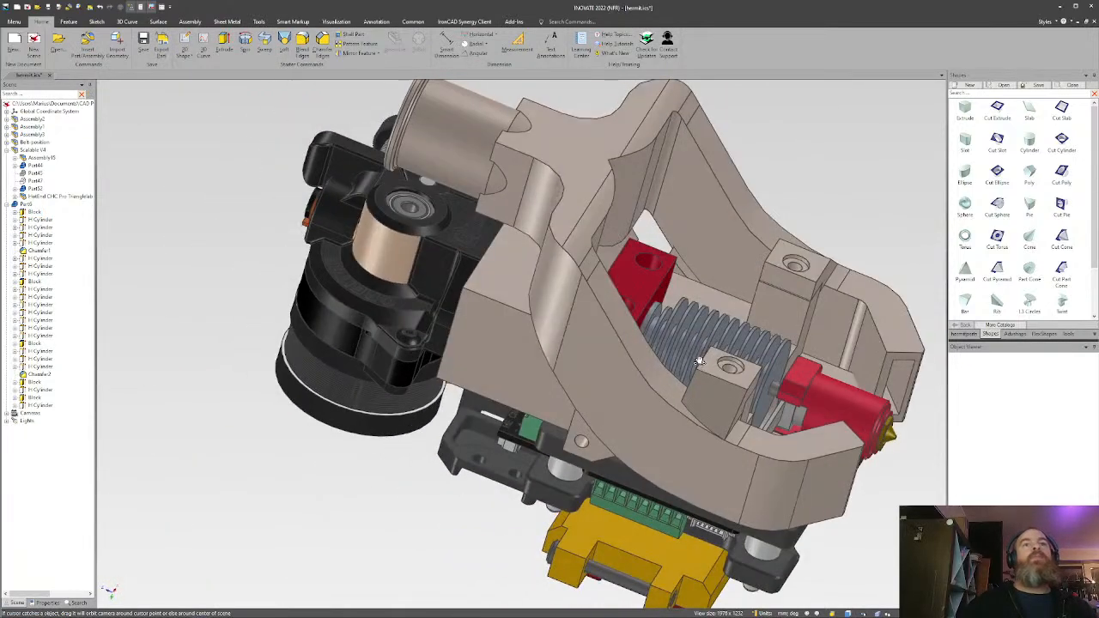
pyautogui.moveTo(700, 361); pyautogui.dragTo(557, 444, button='middle')
pyautogui.moveTo(602, 366); pyautogui.dragTo(879, 312, button='middle')
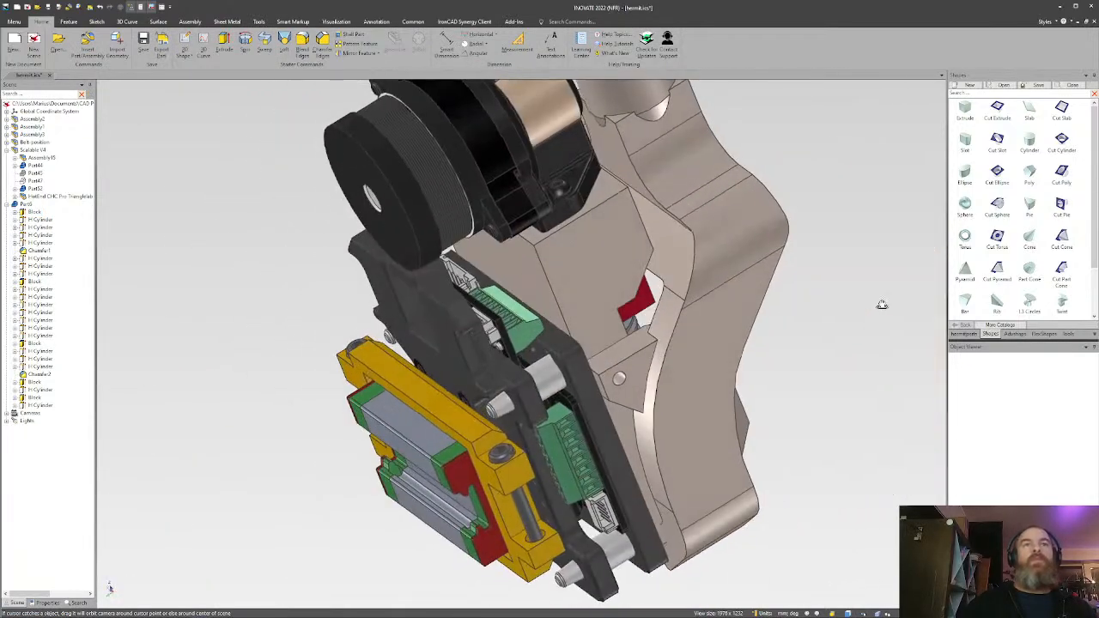
pyautogui.scroll(5, 661, 321)
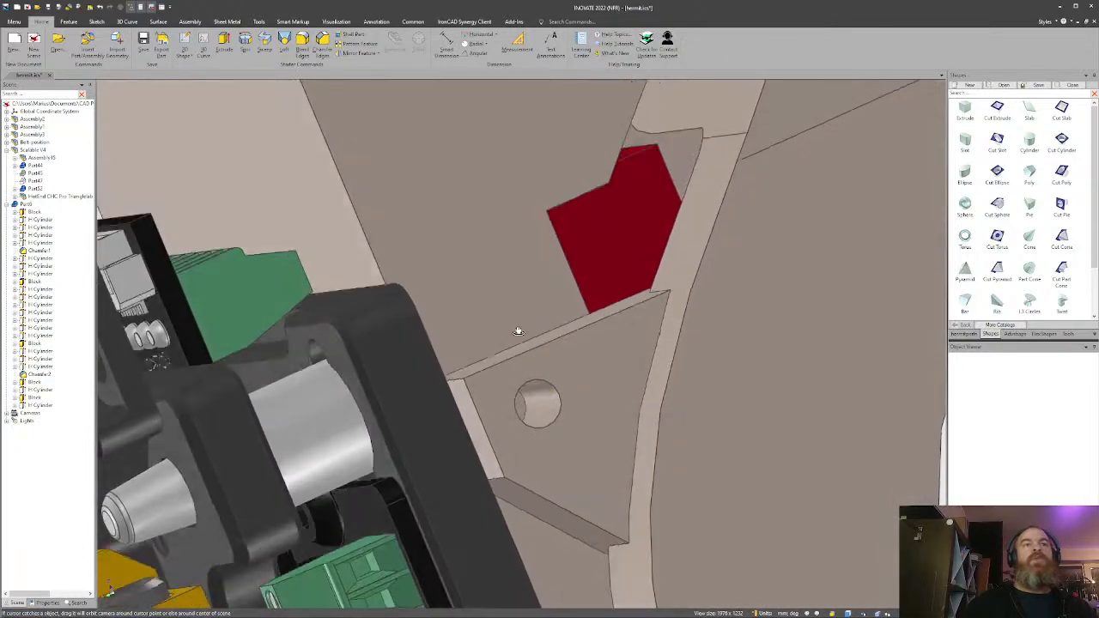
pyautogui.moveTo(518, 331); pyautogui.dragTo(481, 305, button='middle')
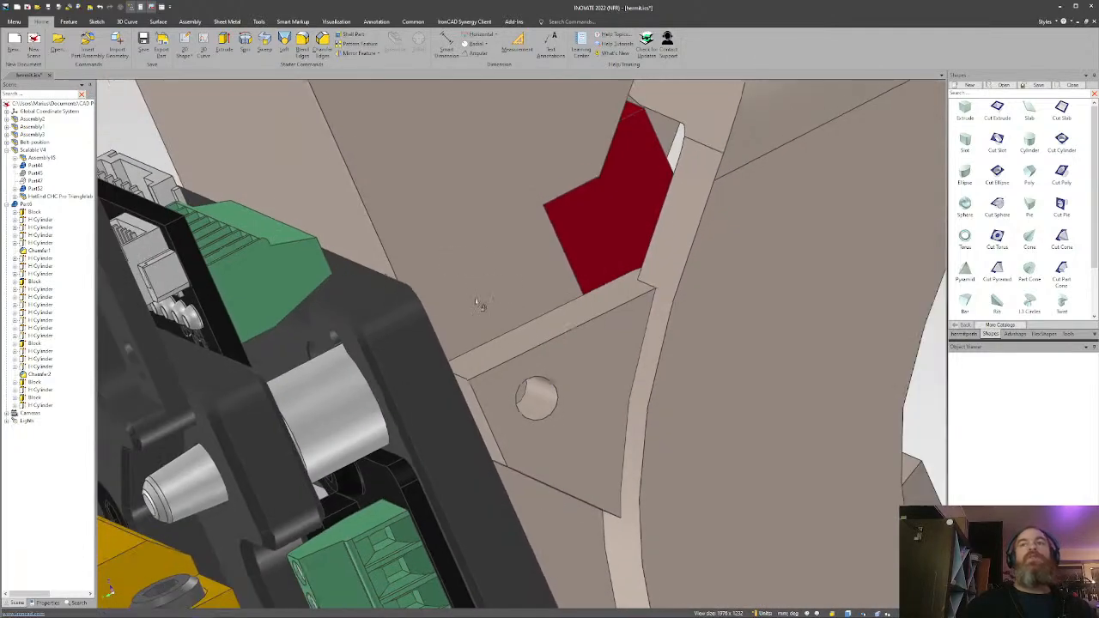
pyautogui.moveTo(1061, 148); pyautogui.dragTo(503, 251)
pyautogui.press('F10')
pyautogui.rightClick(502, 250)
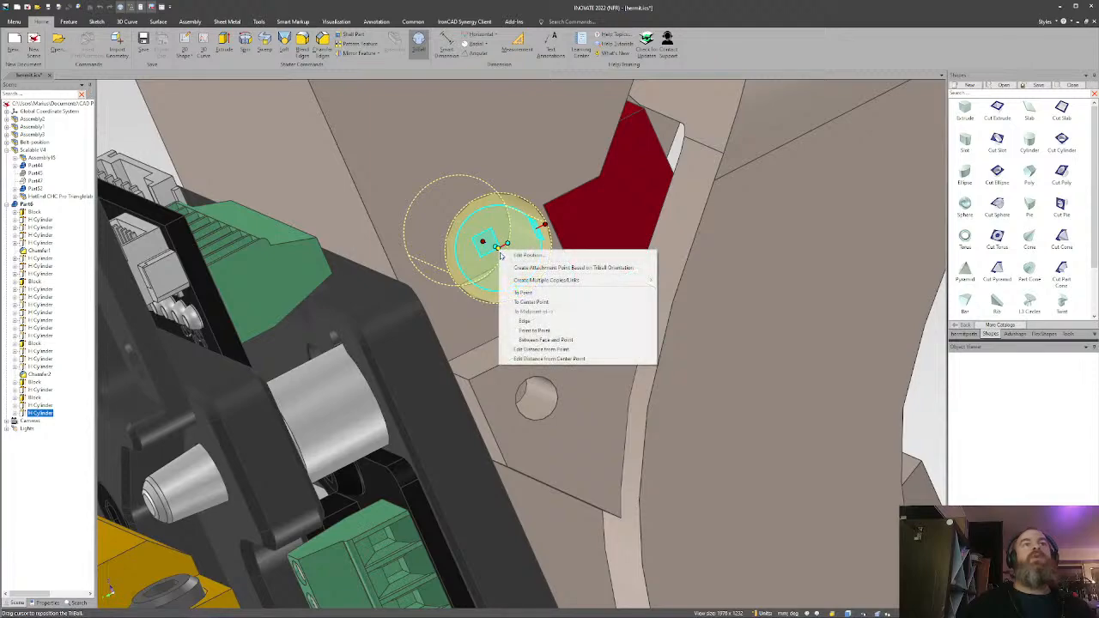
pyautogui.click(550, 308)
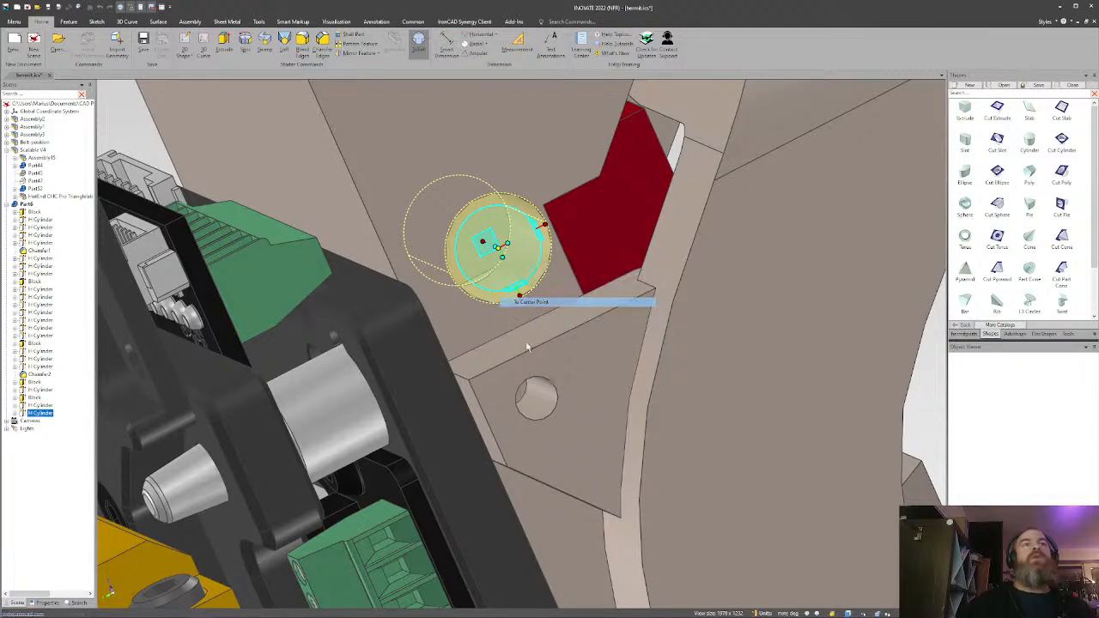
pyautogui.click(528, 391)
pyautogui.moveTo(542, 343); pyautogui.dragTo(541, 352)
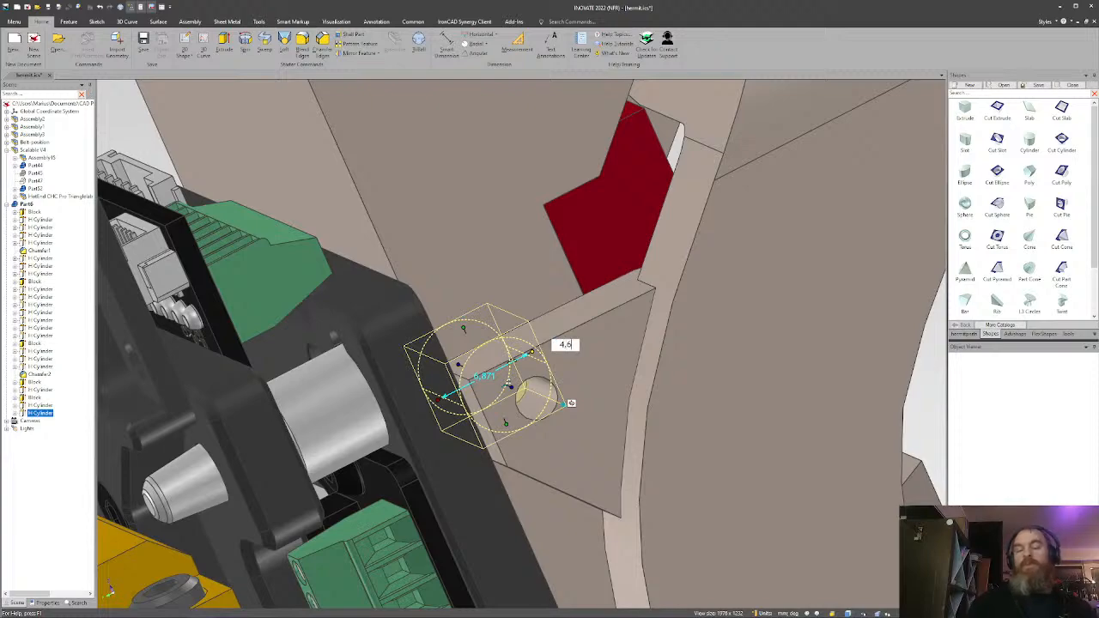
pyautogui.press('Return')
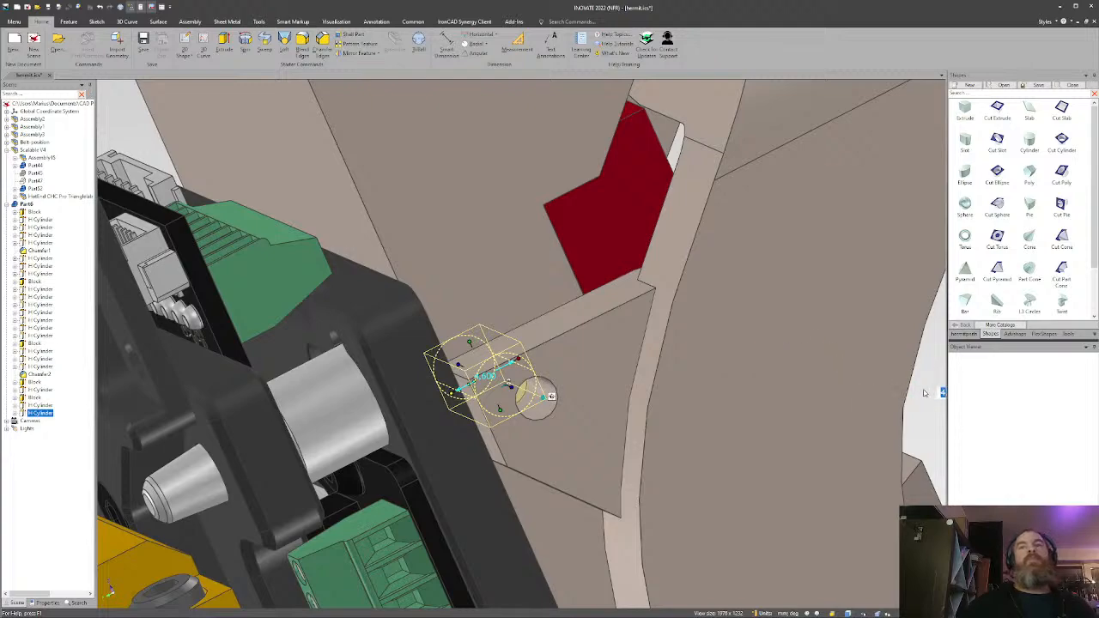
# Detach the new cut cylinder's TriBall and relocate it to the midpoint of the backplate's upper rear edge.
pyautogui.press('F10')
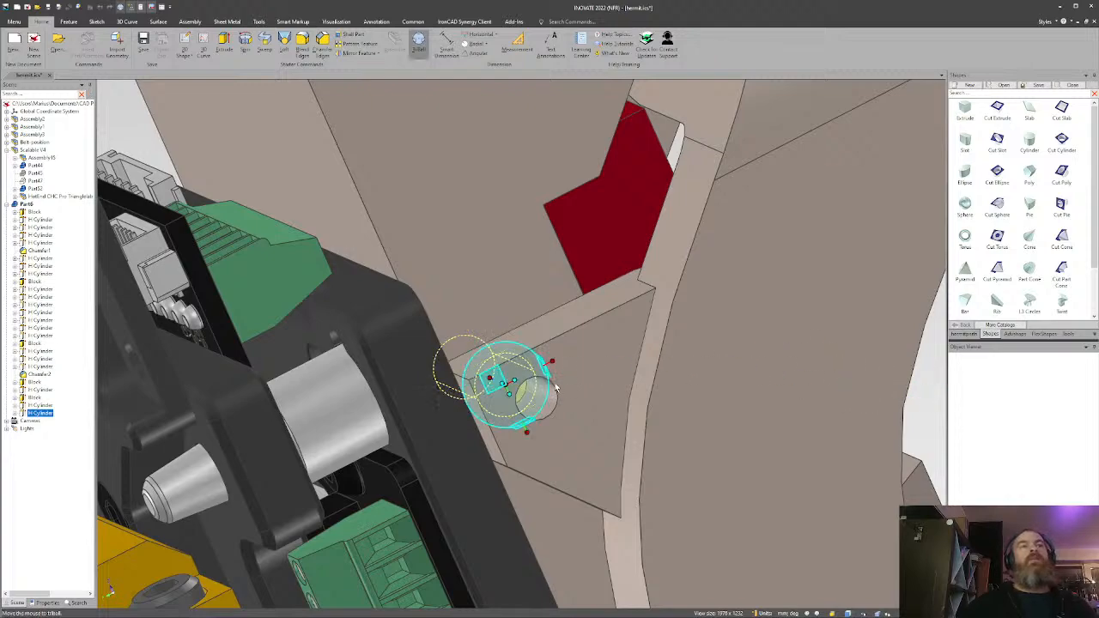
pyautogui.rightClick(510, 384)
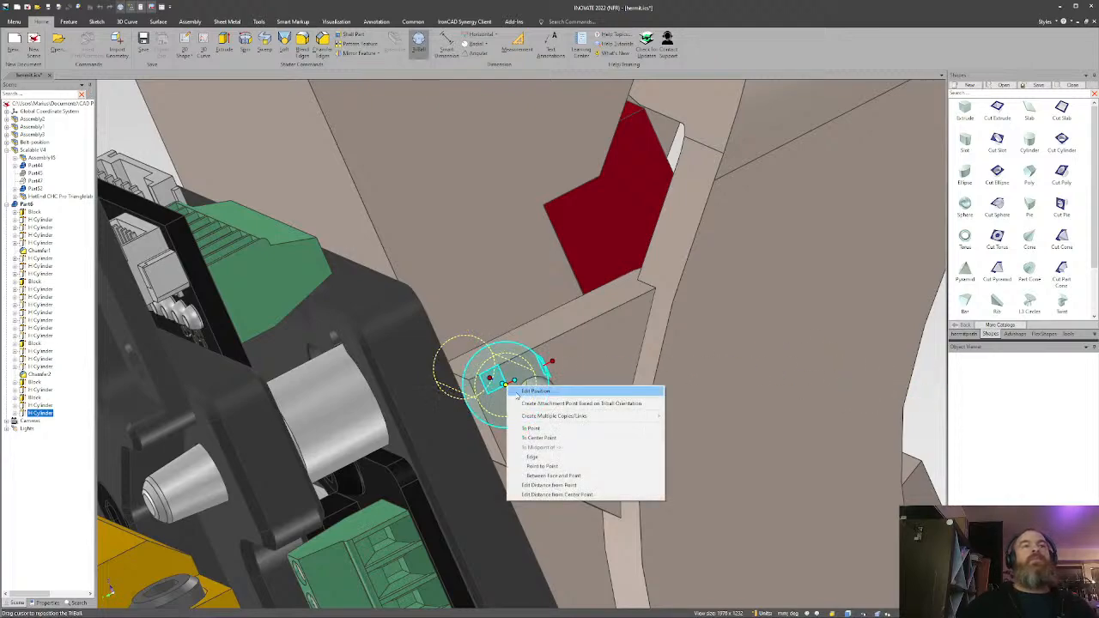
pyautogui.click(927, 404)
pyautogui.press('space')
pyautogui.rightClick(506, 384)
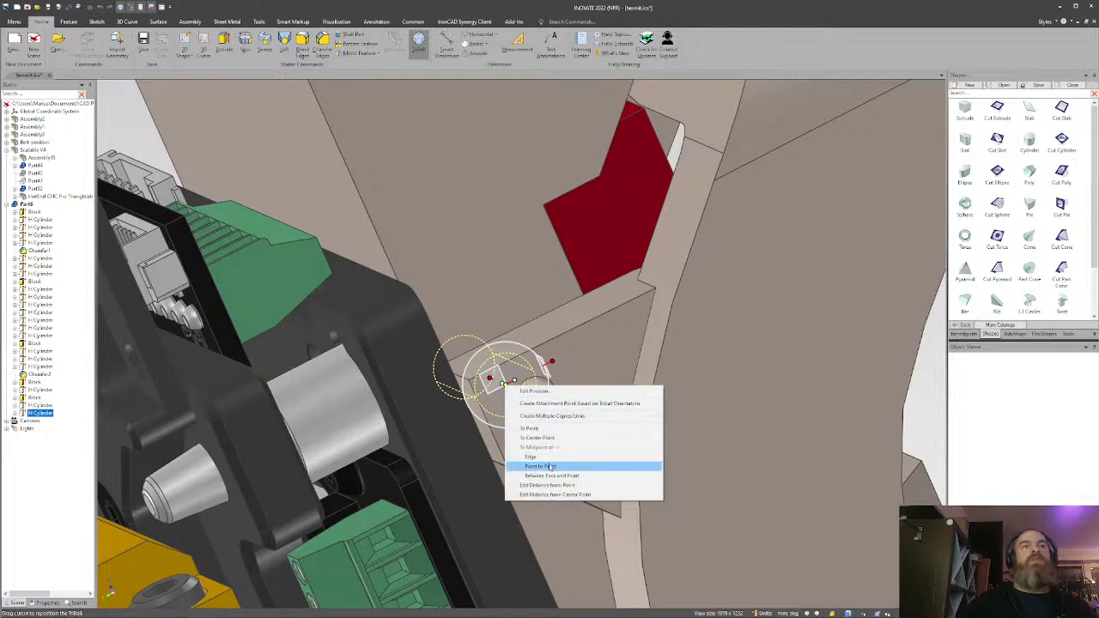
pyautogui.click(550, 466)
pyautogui.scroll(-4, 515, 429)
pyautogui.moveTo(441, 362); pyautogui.dragTo(472, 395, button='middle')
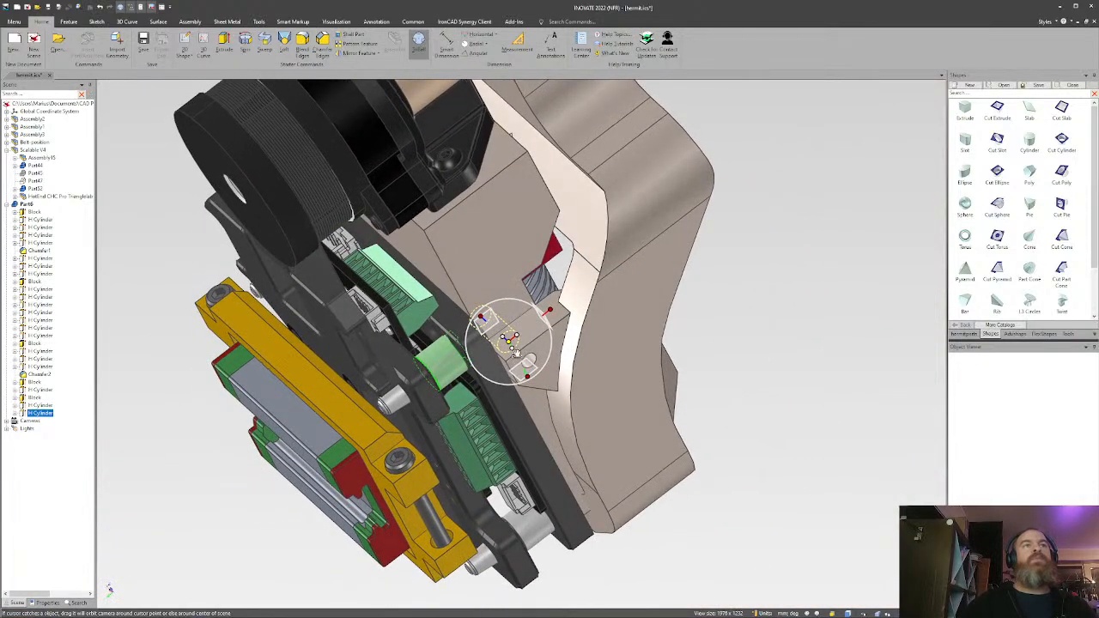
pyautogui.press('space')
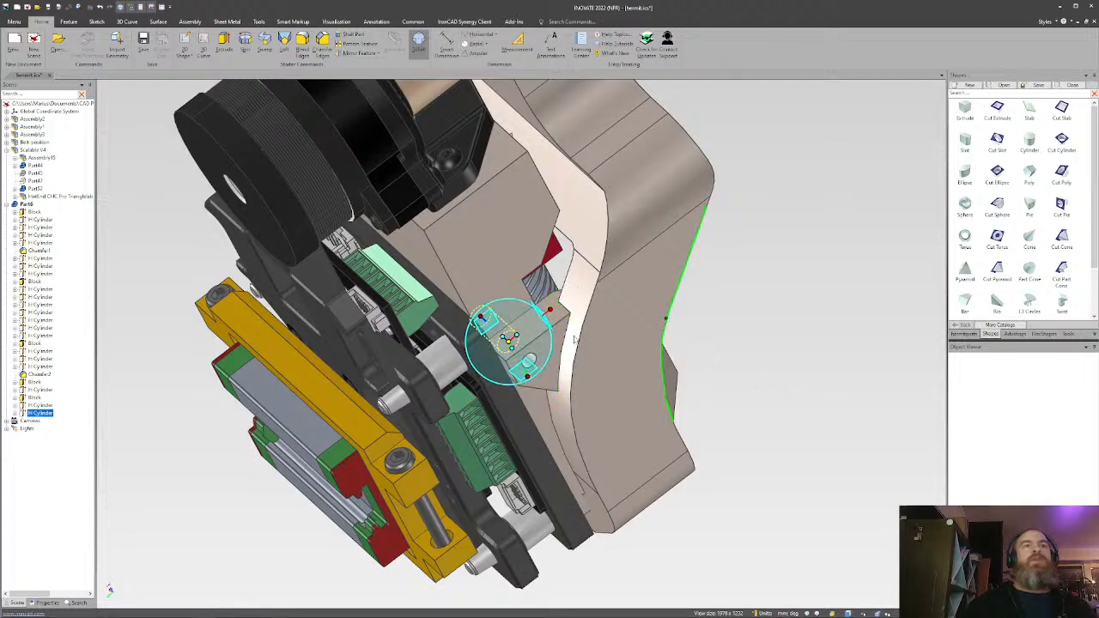
pyautogui.press('space')
pyautogui.rightClick(511, 339)
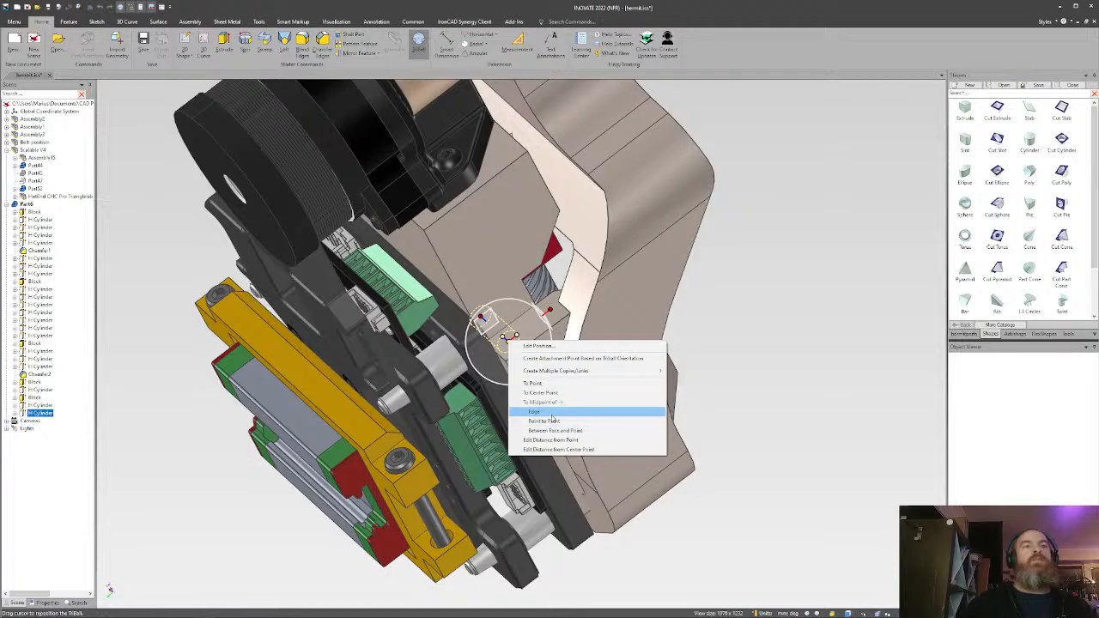
pyautogui.click(554, 423)
pyautogui.moveTo(555, 422); pyautogui.dragTo(453, 198, button='middle')
pyautogui.click(454, 197)
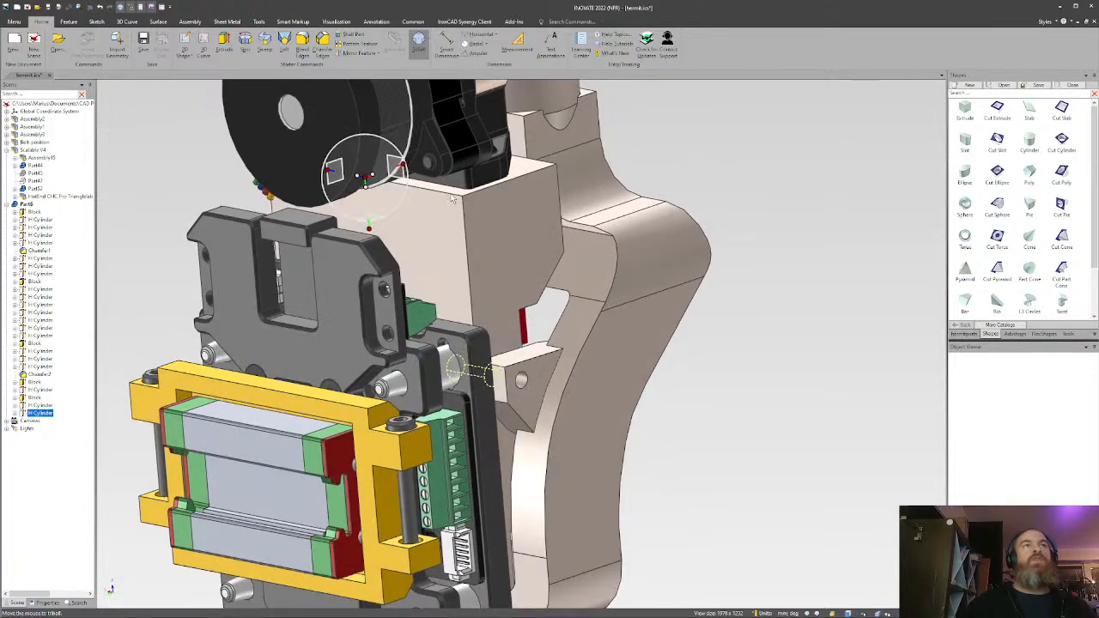
# Create a mirrored copy of the cut cylinder on the opposite side of the backplate.
pyautogui.rightClick(360, 175)
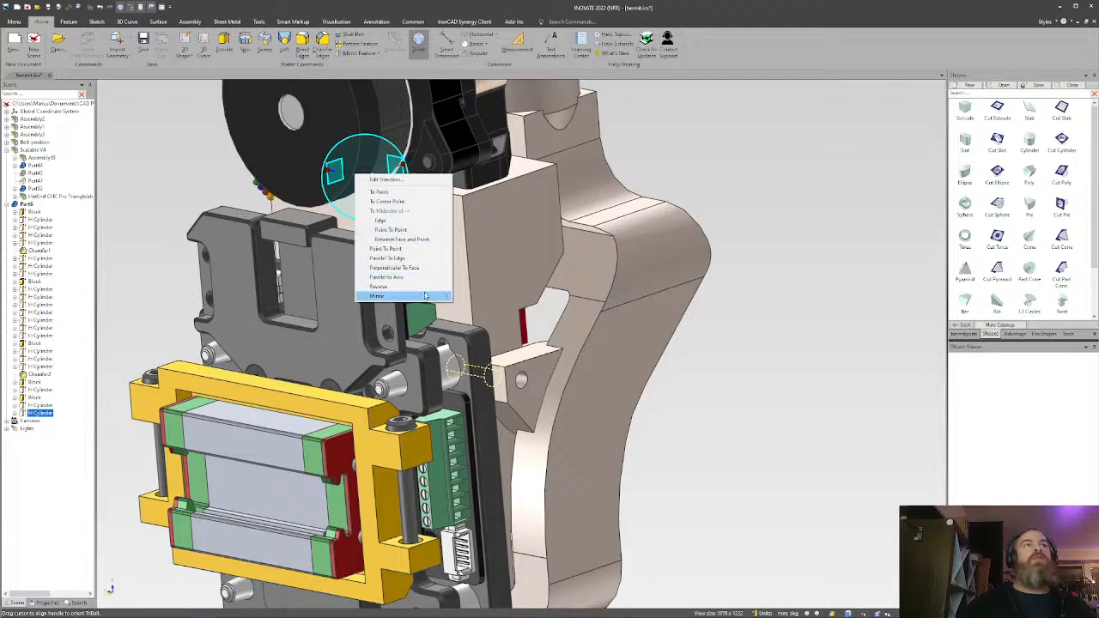
pyautogui.moveTo(429, 296)
pyautogui.click(473, 308)
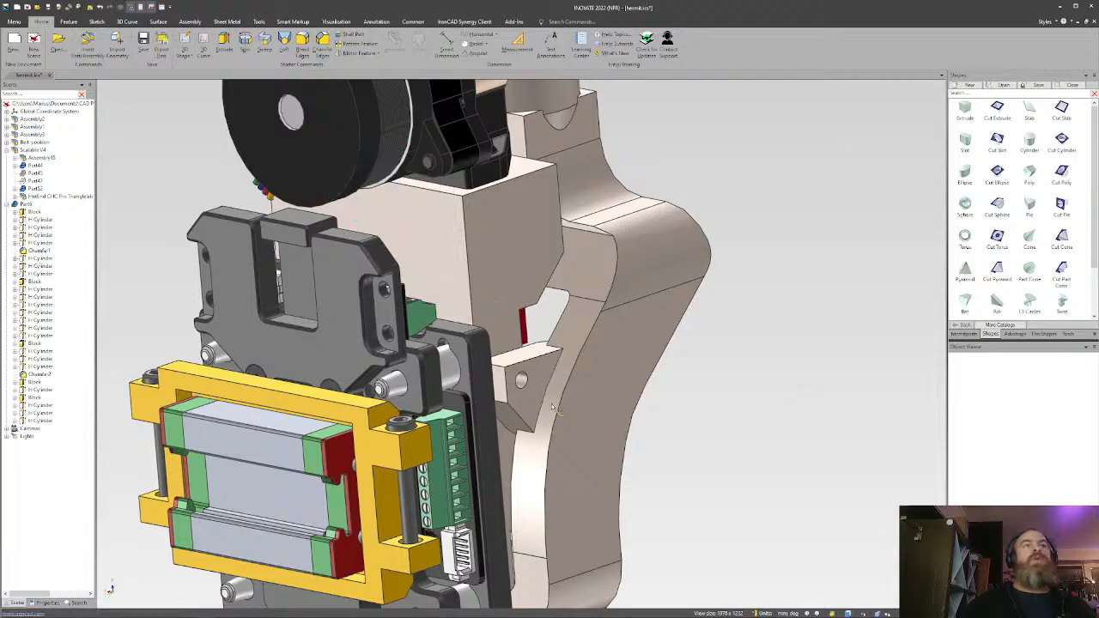
# Examine whether the mirrored cut cylinder lines up with the screw hole in the opposite side mounting block.
pyautogui.moveTo(473, 307); pyautogui.dragTo(434, 384, button='middle')
pyautogui.click(434, 384)
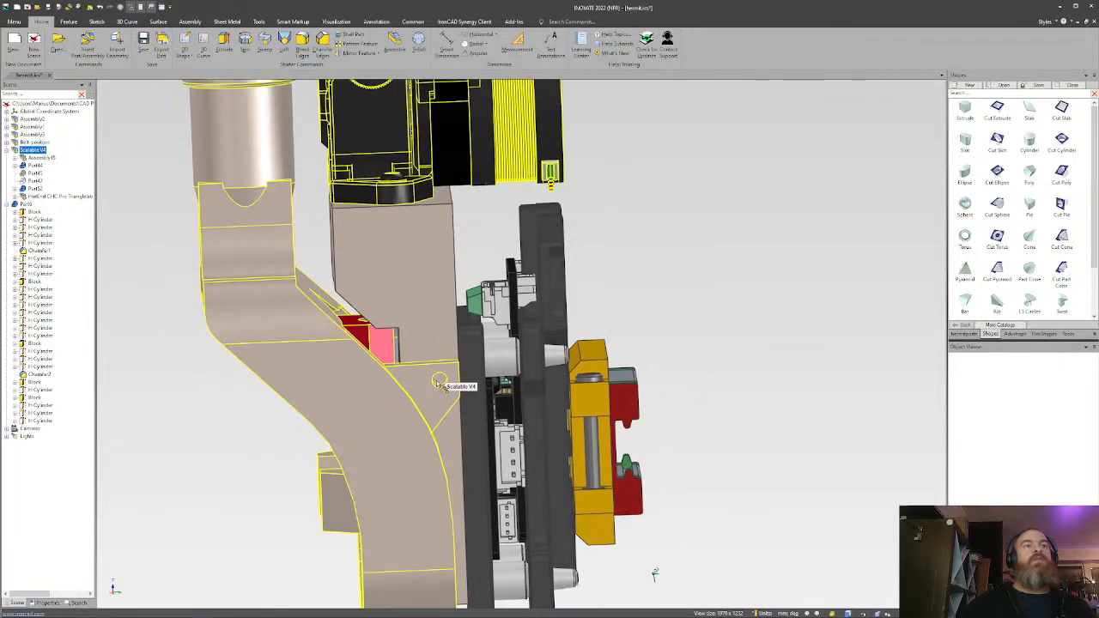
pyautogui.click(434, 383)
pyautogui.click(434, 384)
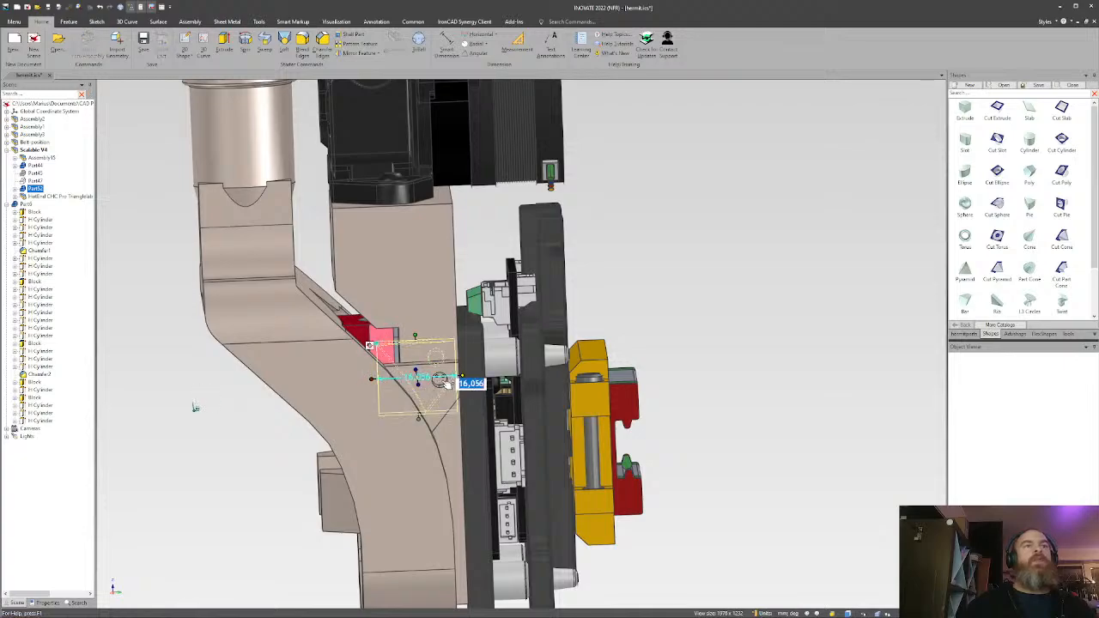
pyautogui.click(670, 342)
pyautogui.click(442, 379)
pyautogui.moveTo(443, 379); pyautogui.dragTo(514, 404, button='middle')
pyautogui.scroll(5, 513, 404)
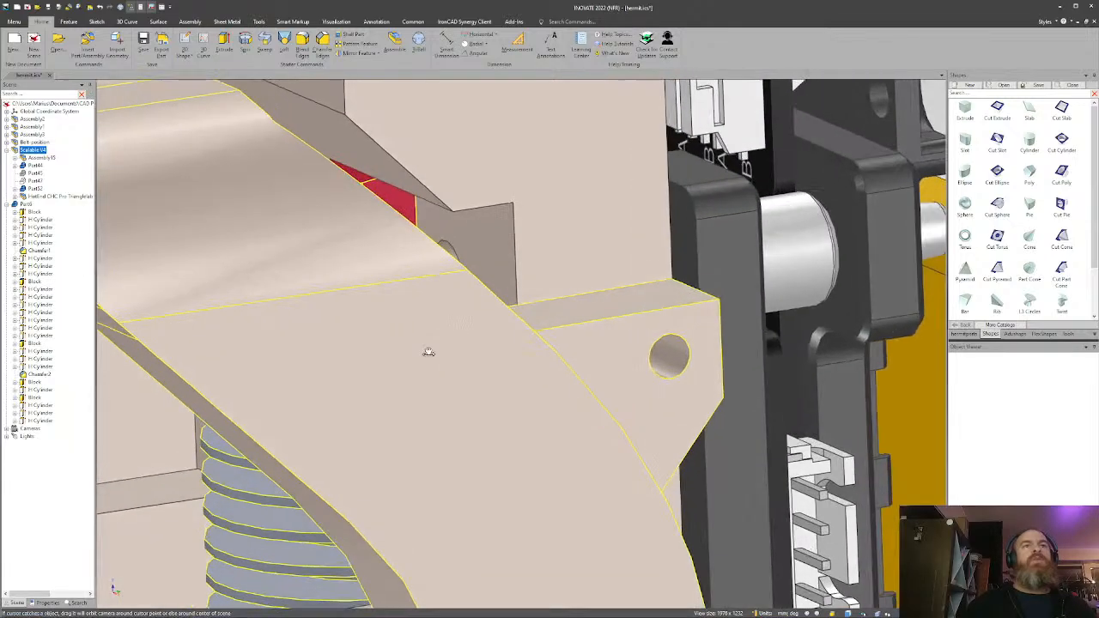
pyautogui.moveTo(614, 387); pyautogui.dragTo(618, 363, button='middle')
pyautogui.click(644, 359)
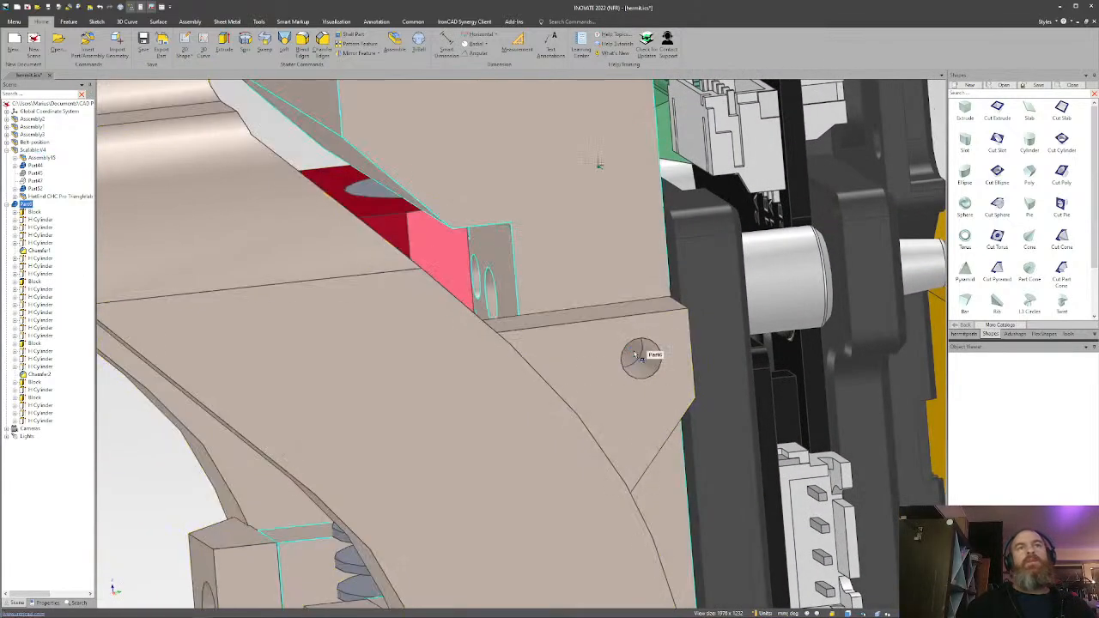
pyautogui.click(636, 350)
pyautogui.scroll(-4, 553, 411)
pyautogui.moveTo(491, 421); pyautogui.dragTo(679, 409, button='middle')
pyautogui.click(680, 410)
# Review the cooling duct frame, duct outlets and hotend from several angles for fit and clearance.
pyautogui.scroll(-3, 404, 378)
pyautogui.moveTo(374, 382); pyautogui.dragTo(413, 338, button='middle')
pyautogui.keyDown('shift'); pyautogui.moveTo(398, 406); pyautogui.dragTo(409, 360, button='middle'); pyautogui.keyUp('shift')
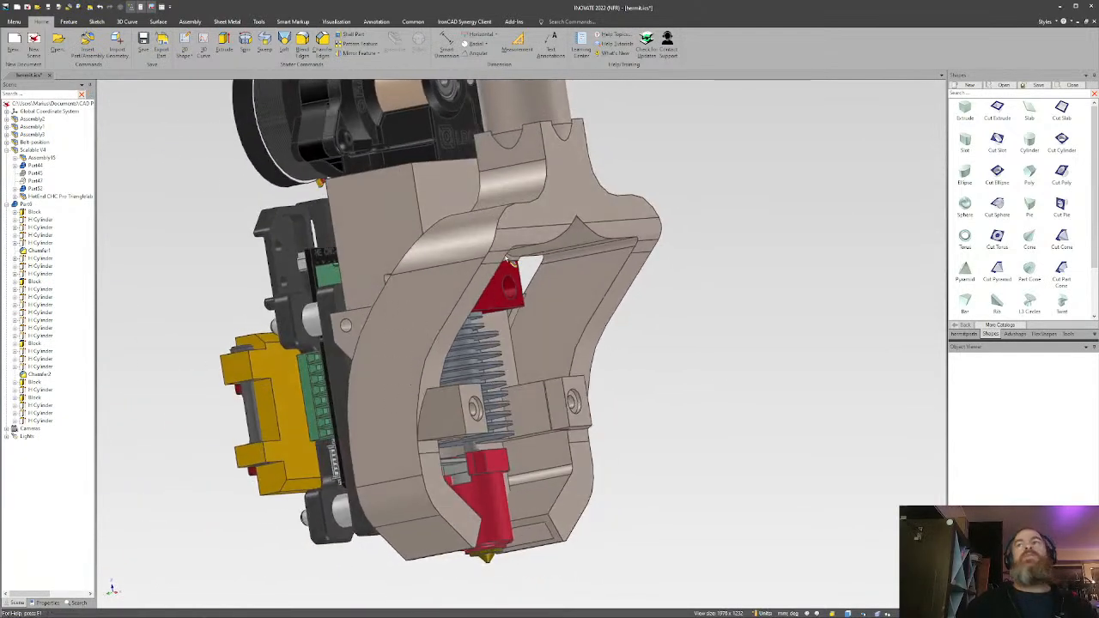
pyautogui.moveTo(540, 318); pyautogui.dragTo(500, 388, button='middle')
pyautogui.scroll(5, 464, 395)
pyautogui.moveTo(498, 401); pyautogui.dragTo(492, 400, button='middle')
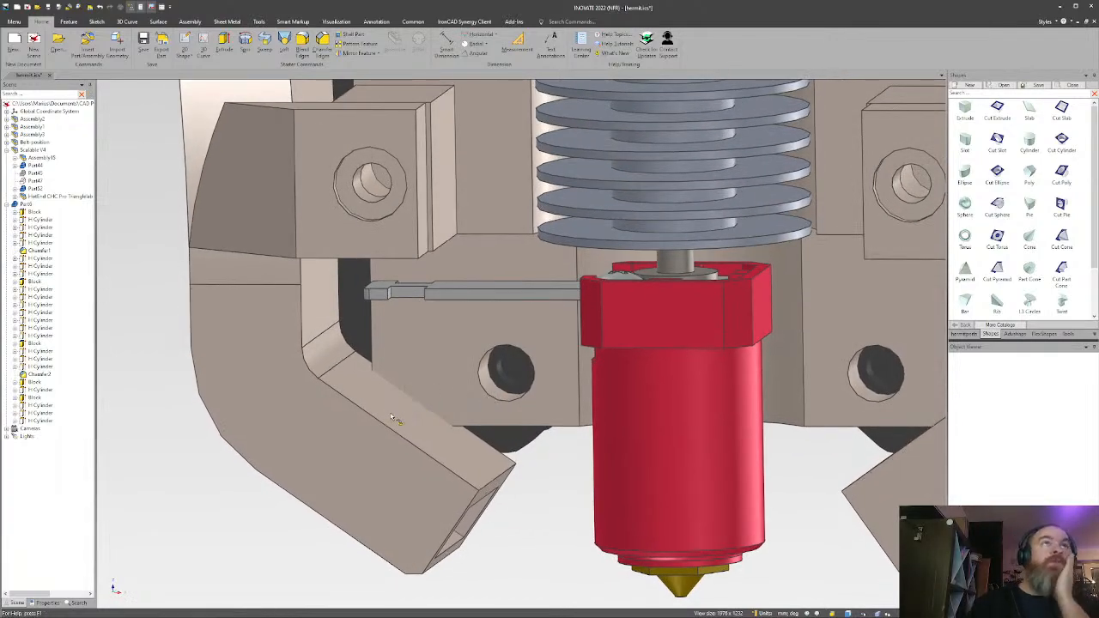
pyautogui.scroll(-2, 423, 411)
pyautogui.moveTo(737, 390); pyautogui.dragTo(661, 379, button='middle')
pyautogui.scroll(-1, 804, 388)
pyautogui.moveTo(558, 381); pyautogui.dragTo(548, 327, button='middle')
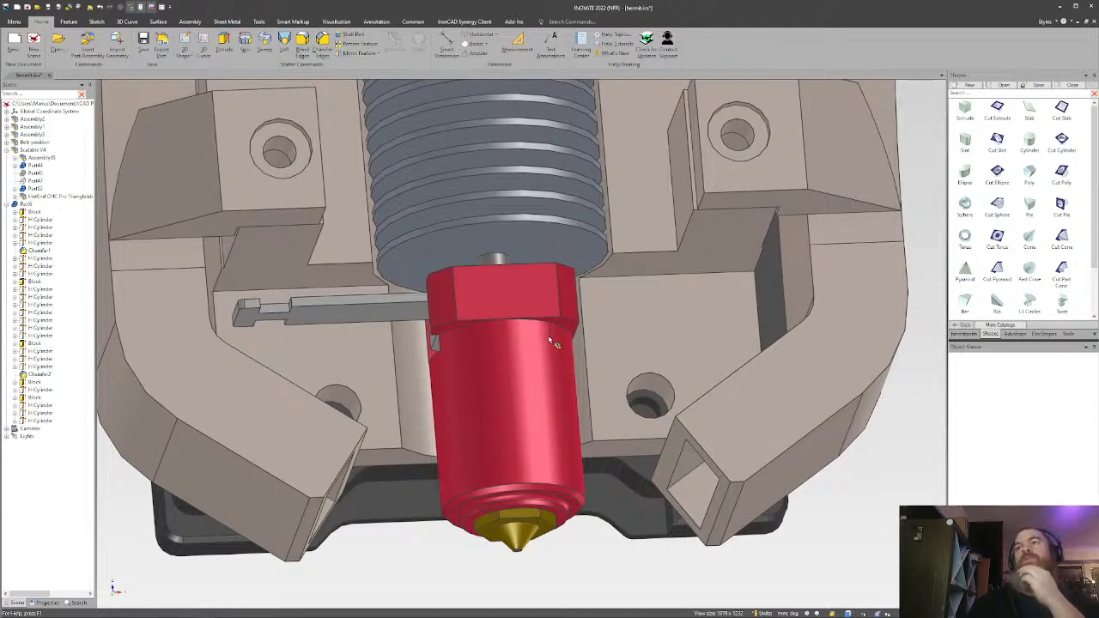
pyautogui.scroll(-5, 549, 339)
pyautogui.scroll(4, 527, 219)
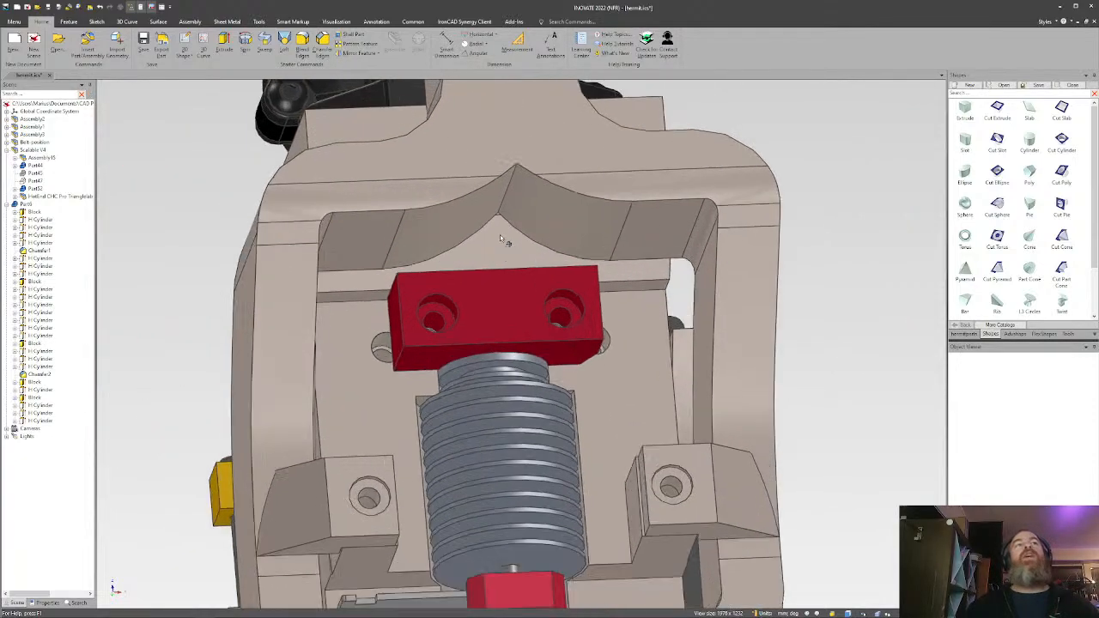
pyautogui.moveTo(500, 235); pyautogui.dragTo(505, 283, button='middle')
pyautogui.moveTo(439, 223); pyautogui.dragTo(466, 248, button='middle')
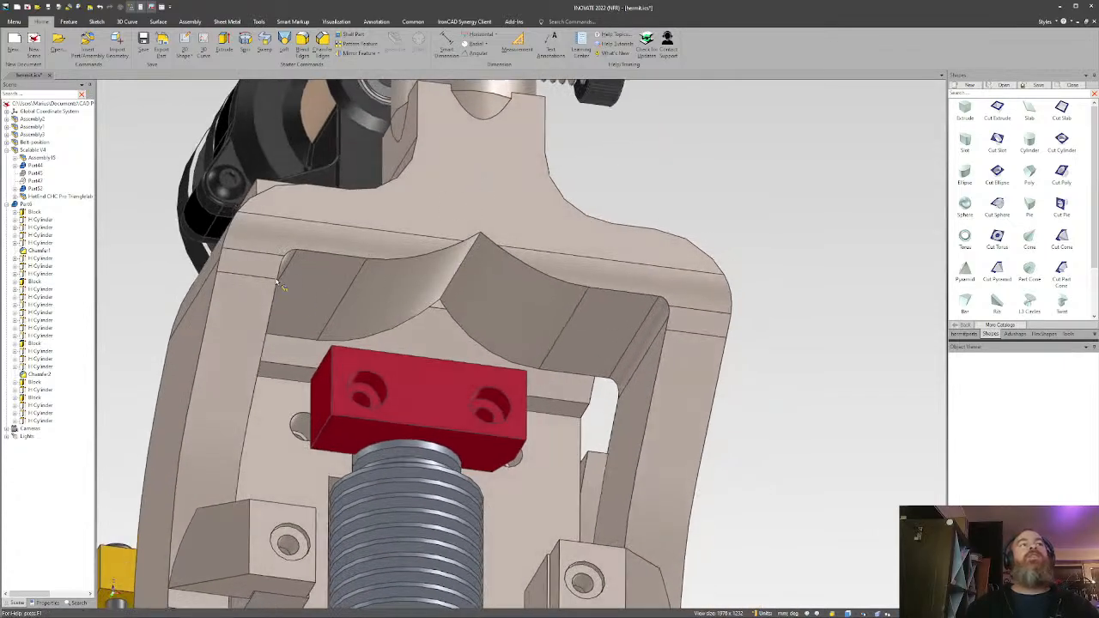
pyautogui.moveTo(279, 283); pyautogui.dragTo(512, 253, button='middle')
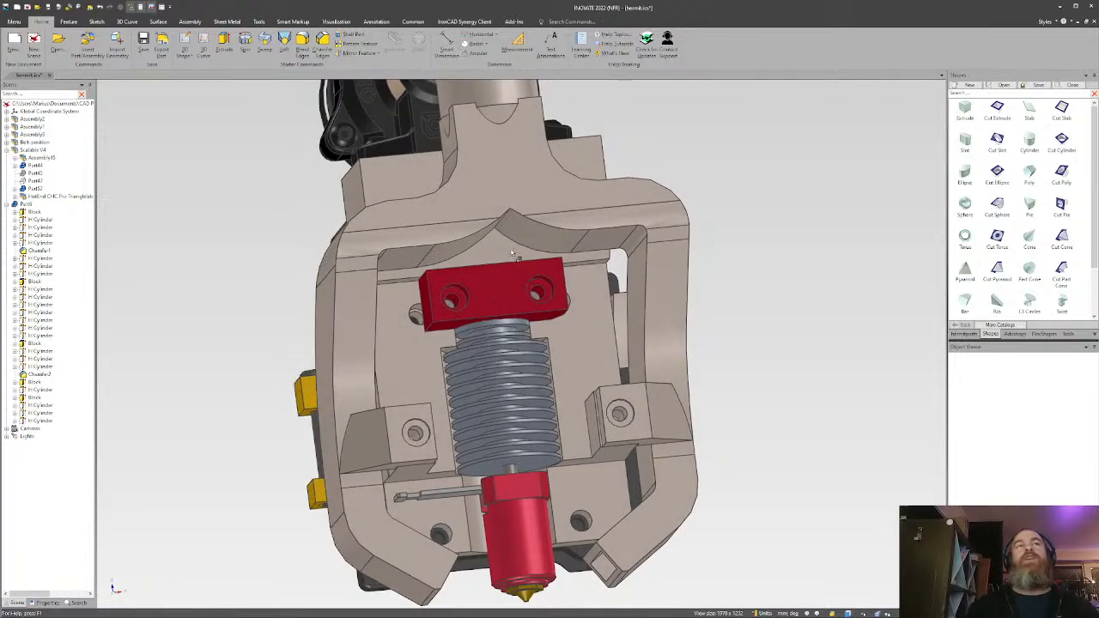
pyautogui.moveTo(411, 383); pyautogui.dragTo(514, 368, button='middle')
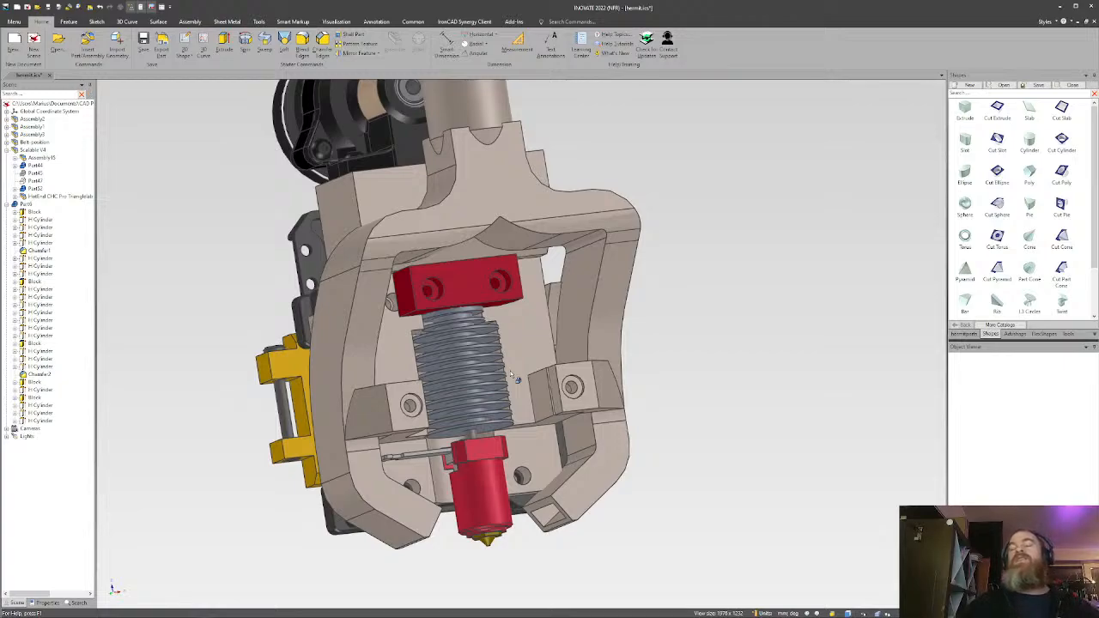
pyautogui.moveTo(511, 374); pyautogui.dragTo(530, 357, button='middle')
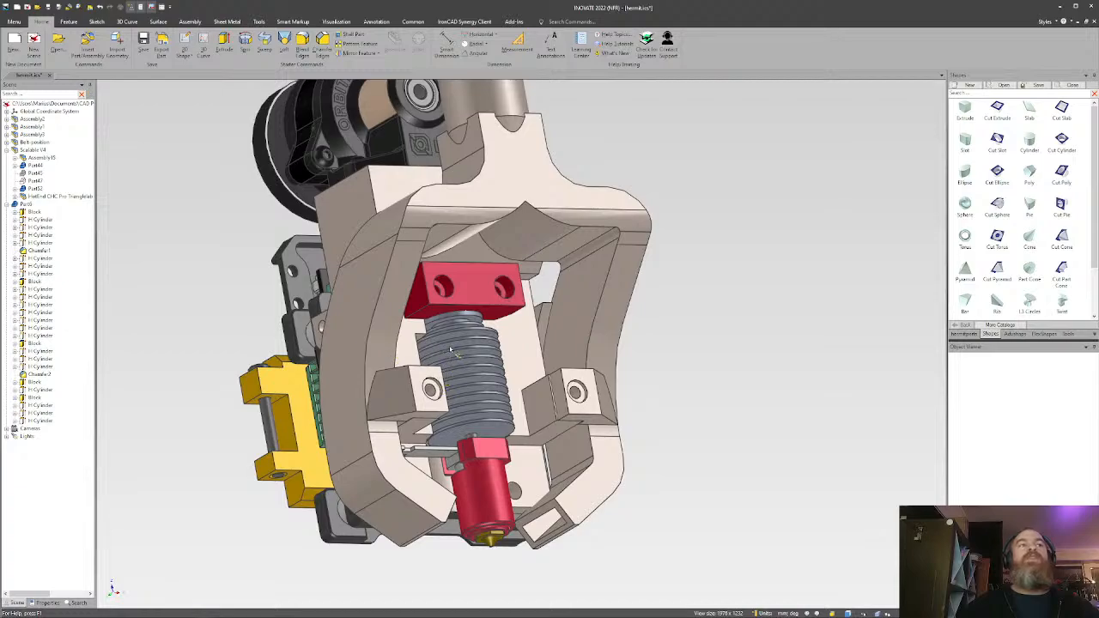
# Start a distance chamfer and select the backplate's lower corner edge on the sensor-wire side of the hotend.
pyautogui.moveTo(390, 354); pyautogui.dragTo(480, 221, button='middle')
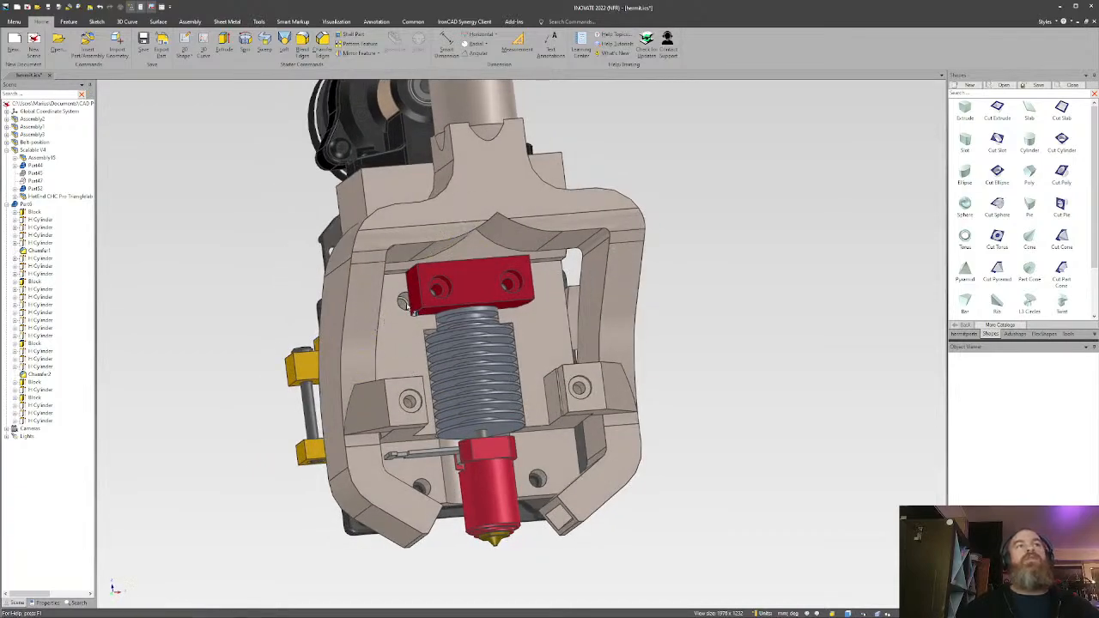
pyautogui.moveTo(412, 309); pyautogui.dragTo(485, 308, button='middle')
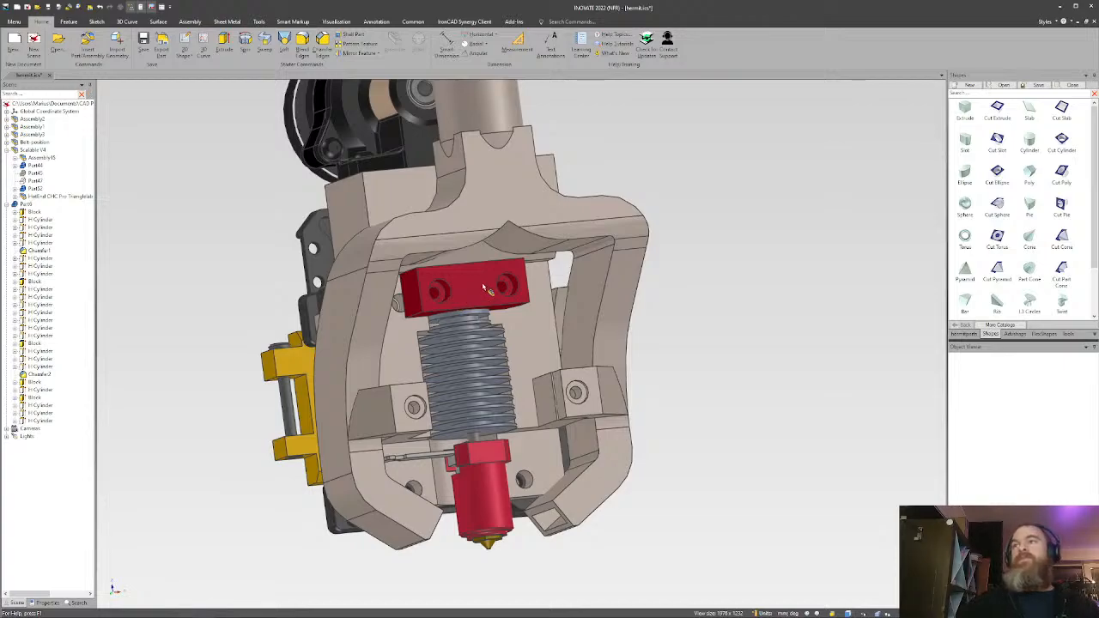
pyautogui.moveTo(491, 293); pyautogui.dragTo(435, 258, button='middle')
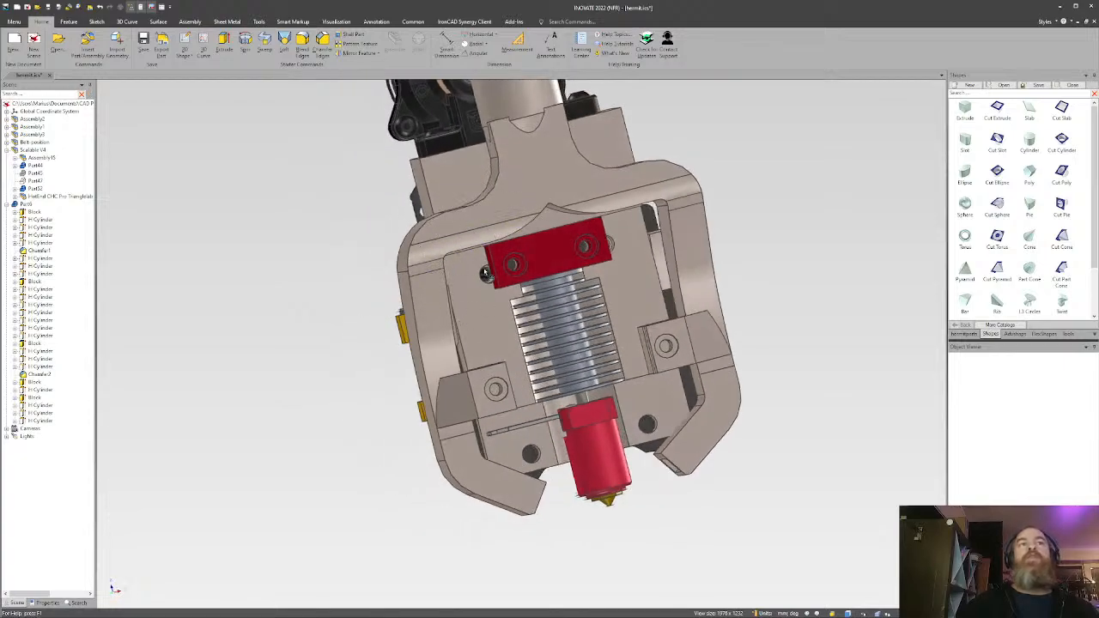
pyautogui.moveTo(485, 273); pyautogui.dragTo(731, 277, button='middle')
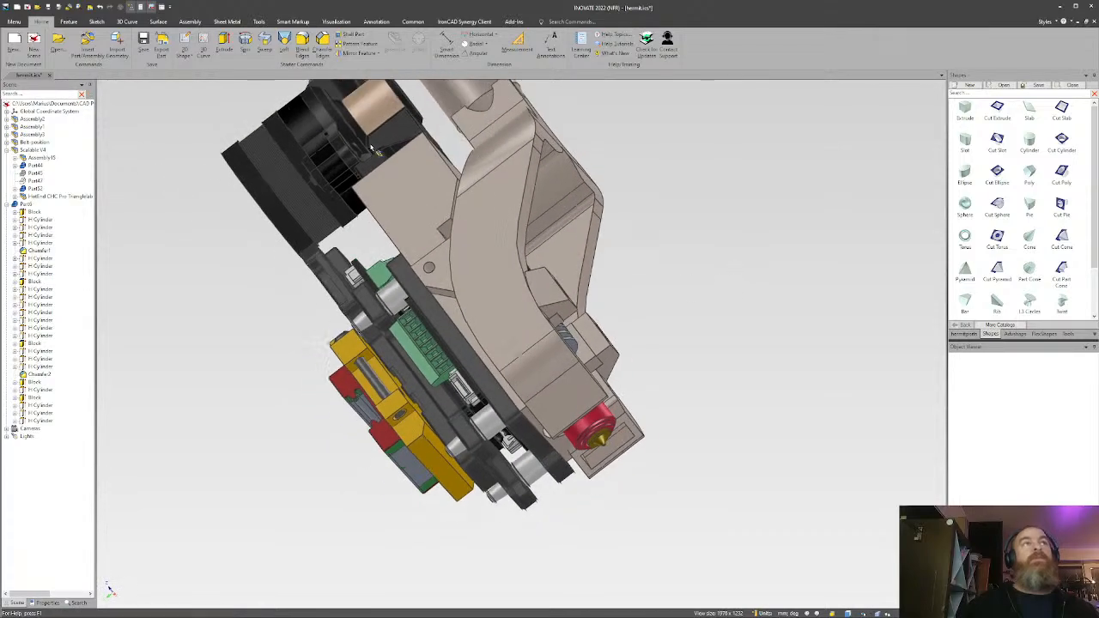
pyautogui.click(321, 44)
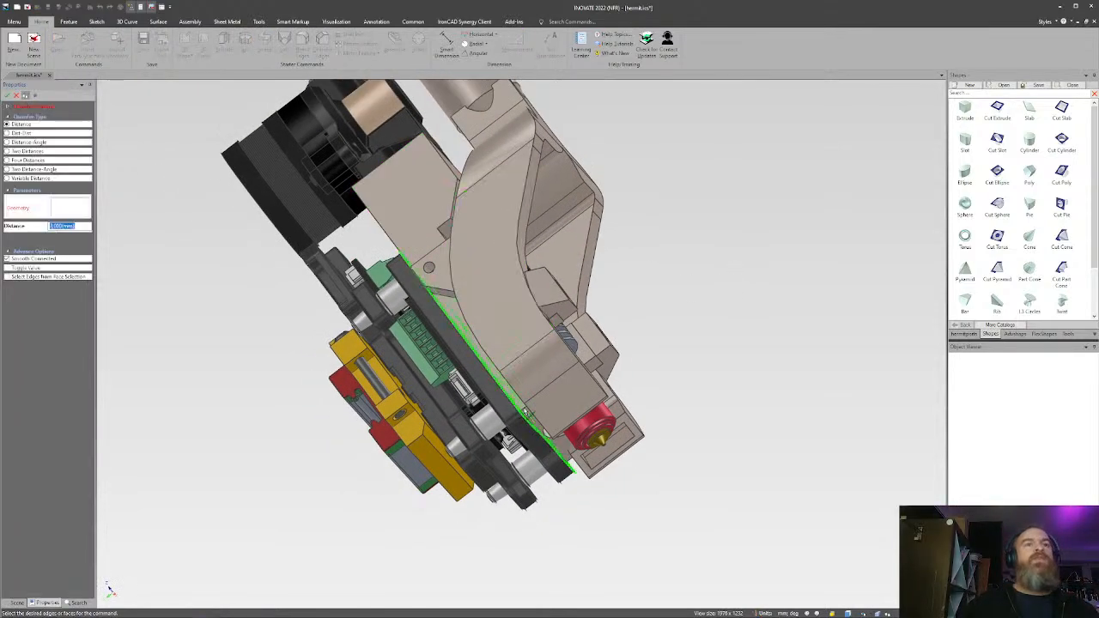
pyautogui.moveTo(523, 411); pyautogui.dragTo(527, 370, button='middle')
pyautogui.scroll(7, 519, 381)
pyautogui.scroll(-3, 520, 381)
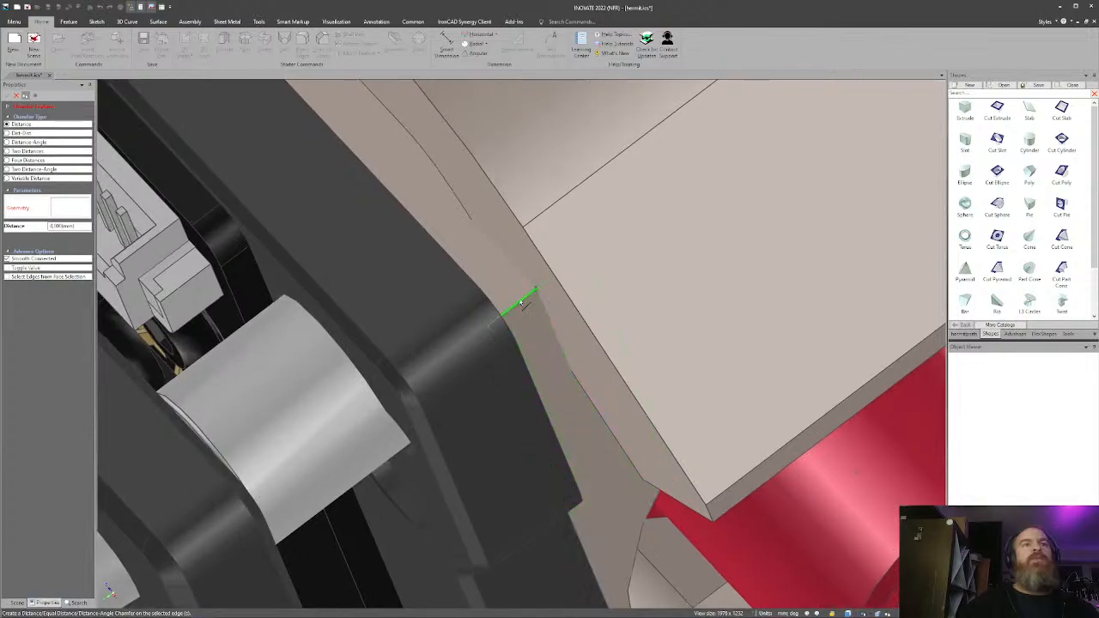
pyautogui.click(516, 300)
pyautogui.moveTo(516, 300); pyautogui.dragTo(339, 367, button='middle')
pyautogui.scroll(-5, 538, 343)
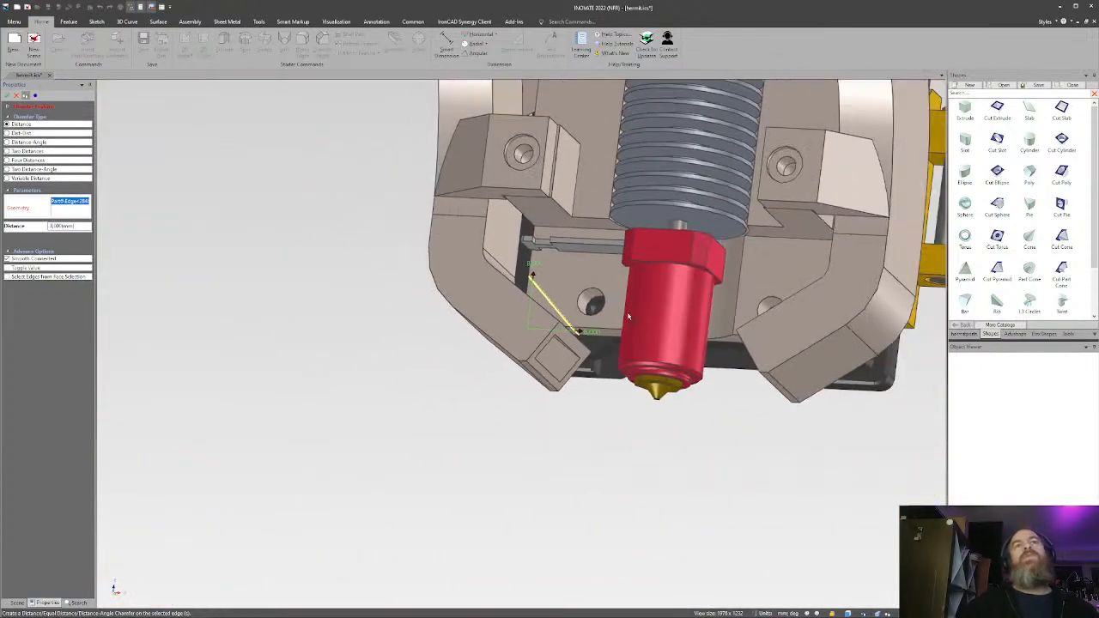
# Add the backplate's opposite lower corner edge to the chamfer selection.
pyautogui.moveTo(627, 314); pyautogui.dragTo(523, 283, button='middle')
pyautogui.scroll(3, 760, 305)
pyautogui.moveTo(755, 298); pyautogui.dragTo(640, 342, button='middle')
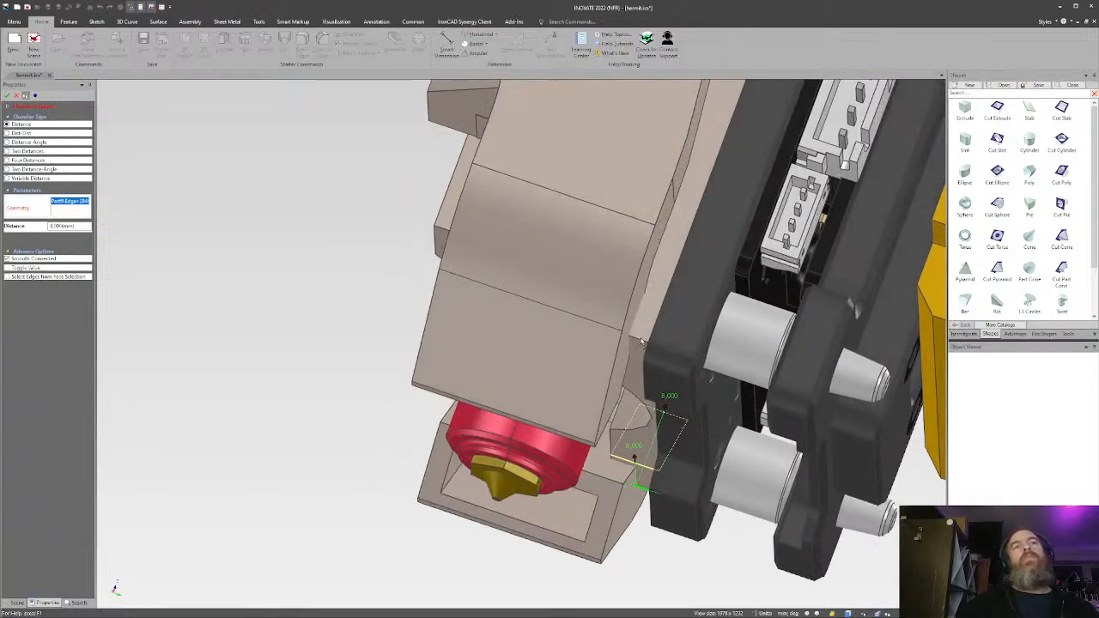
pyautogui.scroll(5, 640, 342)
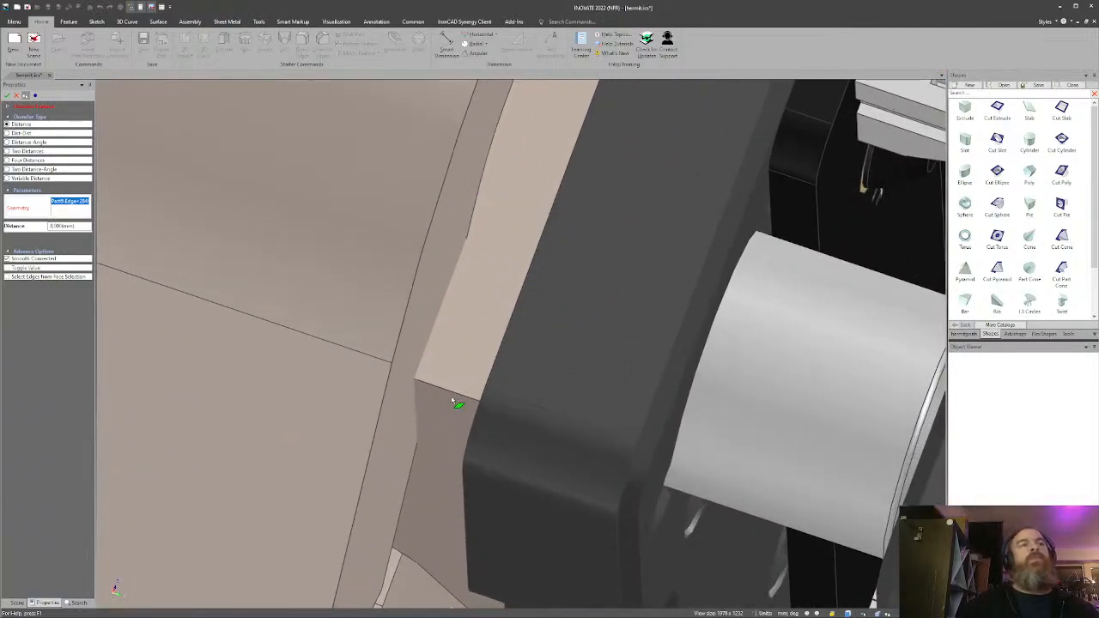
pyautogui.moveTo(452, 401); pyautogui.dragTo(476, 325, button='middle')
pyautogui.click(452, 395)
pyautogui.scroll(-5, 452, 395)
pyautogui.scroll(-4, 476, 326)
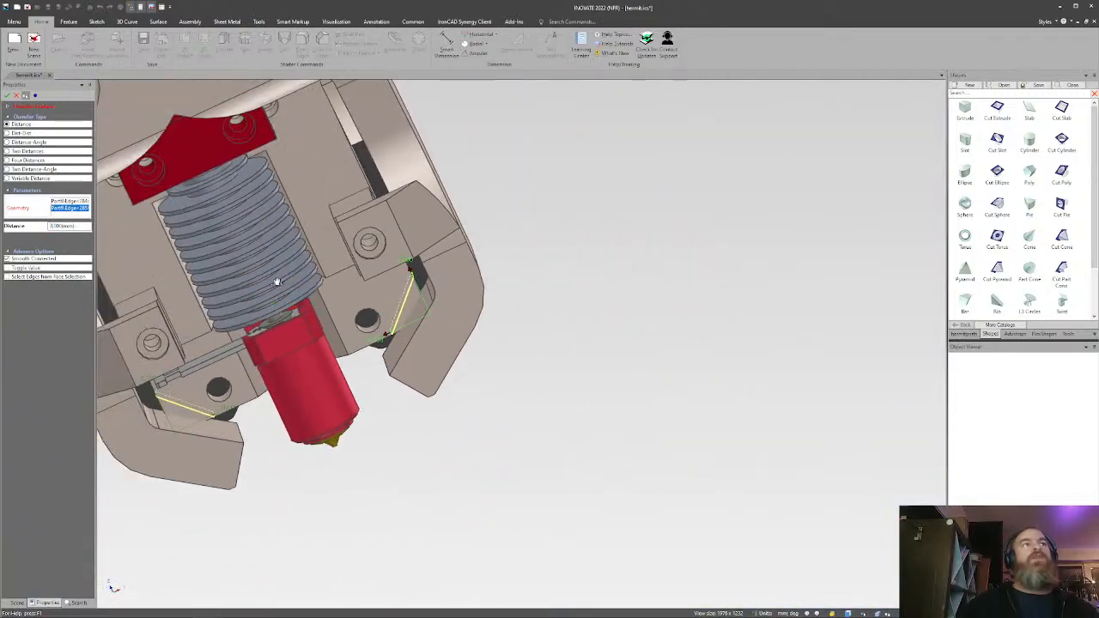
pyautogui.moveTo(277, 281); pyautogui.dragTo(628, 399, button='middle')
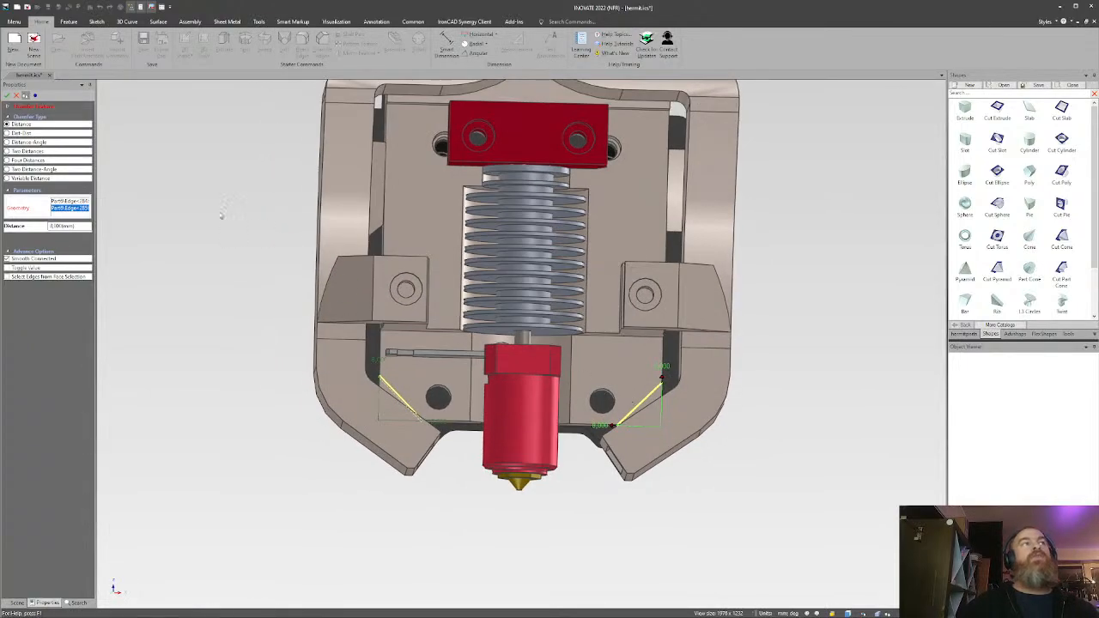
# Change the second corner's chamfer to Dist-Dist with distances of 6 mm and 8 mm.
pyautogui.click(8, 133)
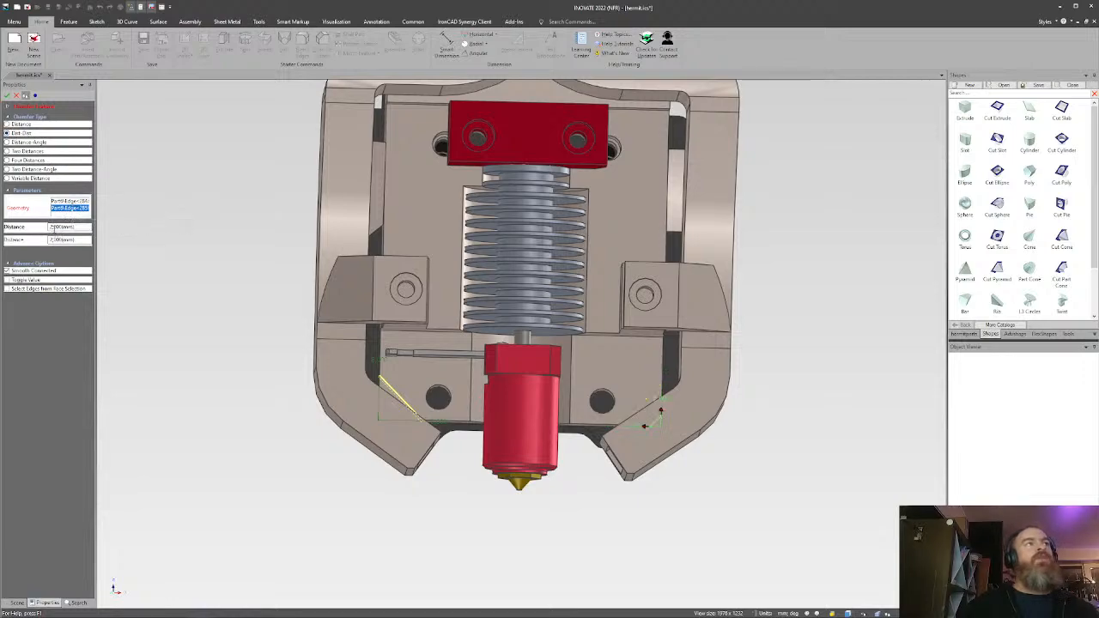
pyautogui.moveTo(661, 410); pyautogui.dragTo(662, 389)
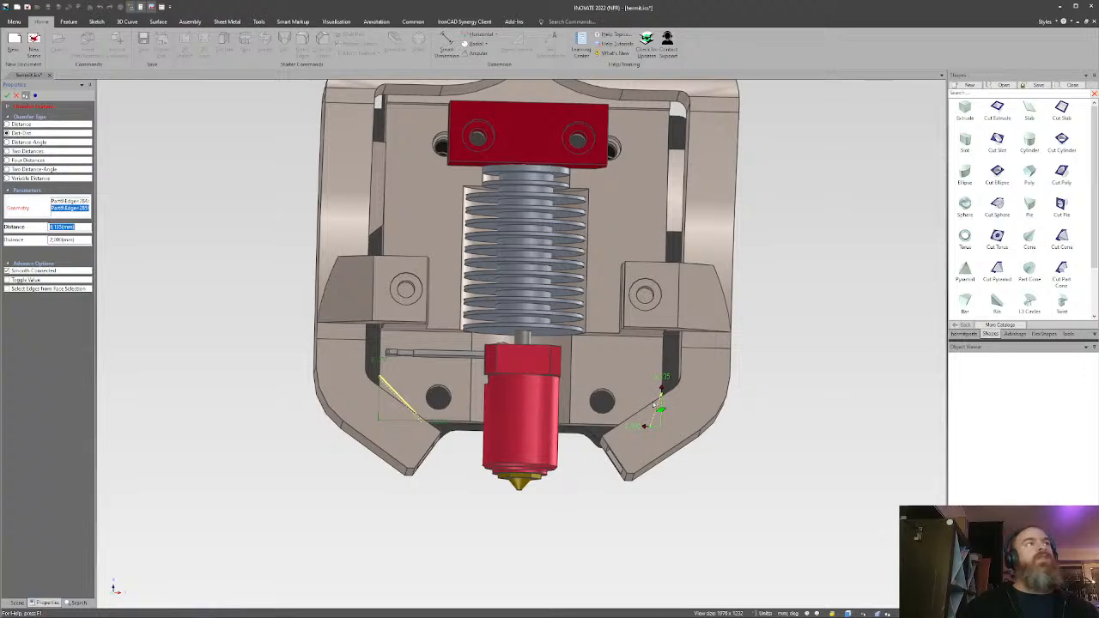
pyautogui.moveTo(648, 428); pyautogui.dragTo(613, 425)
pyautogui.moveTo(489, 313); pyautogui.dragTo(474, 348, button='middle')
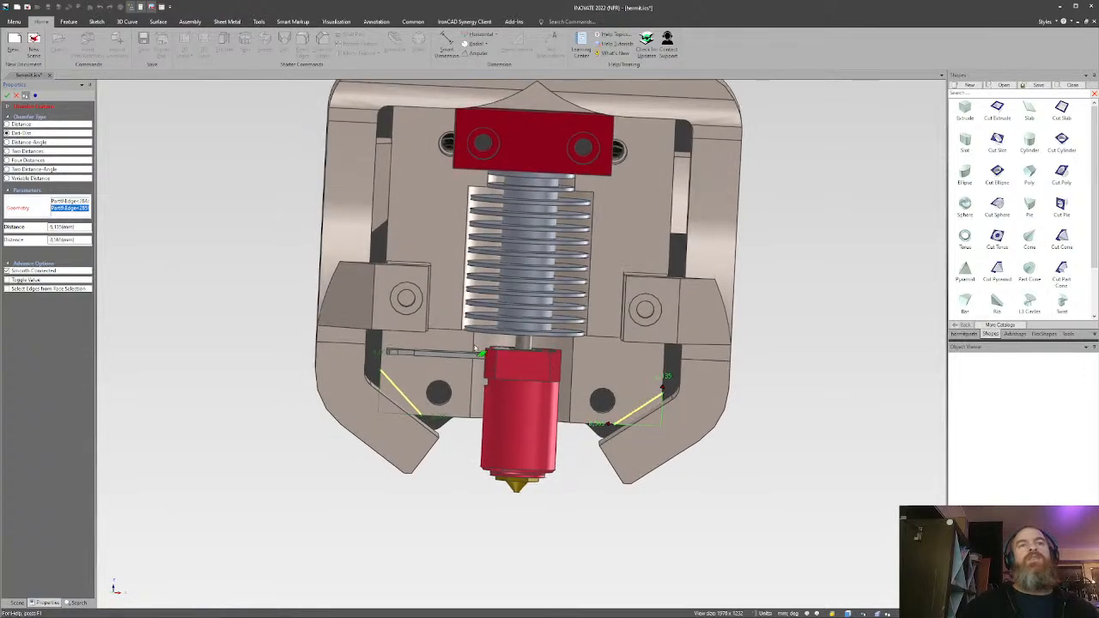
pyautogui.doubleClick(72, 227)
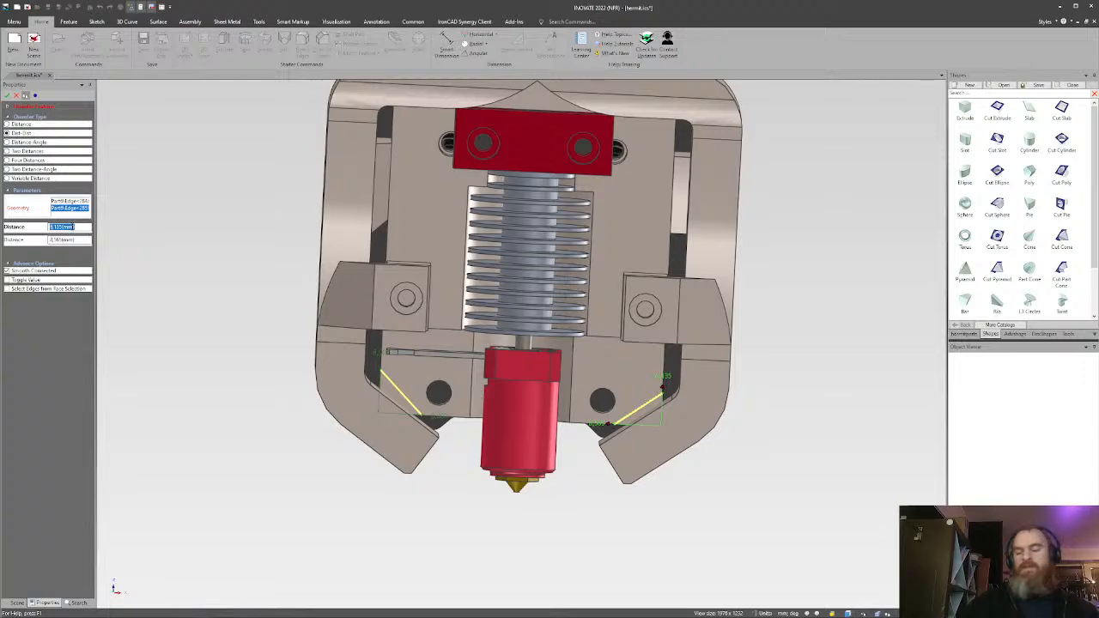
pyautogui.write('5')
pyautogui.press('Tab')
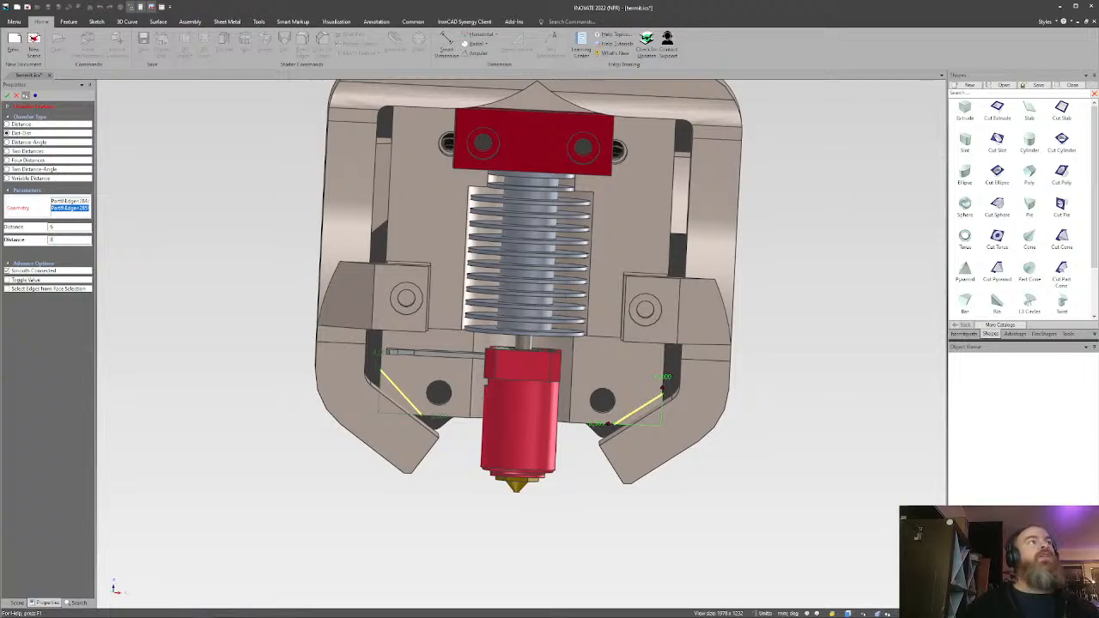
pyautogui.press('Tab')
pyautogui.scroll(5, 408, 378)
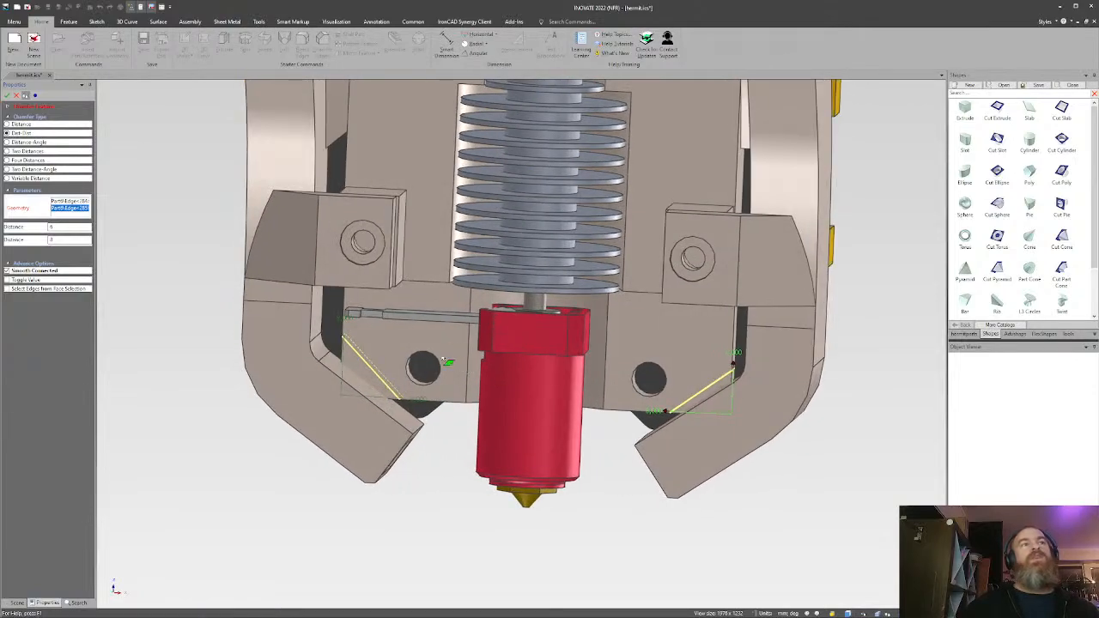
# Set the first corner's chamfer to Dist-Dist with distances of 8 mm and 6 mm, and apply both chamfers.
pyautogui.click(58, 201)
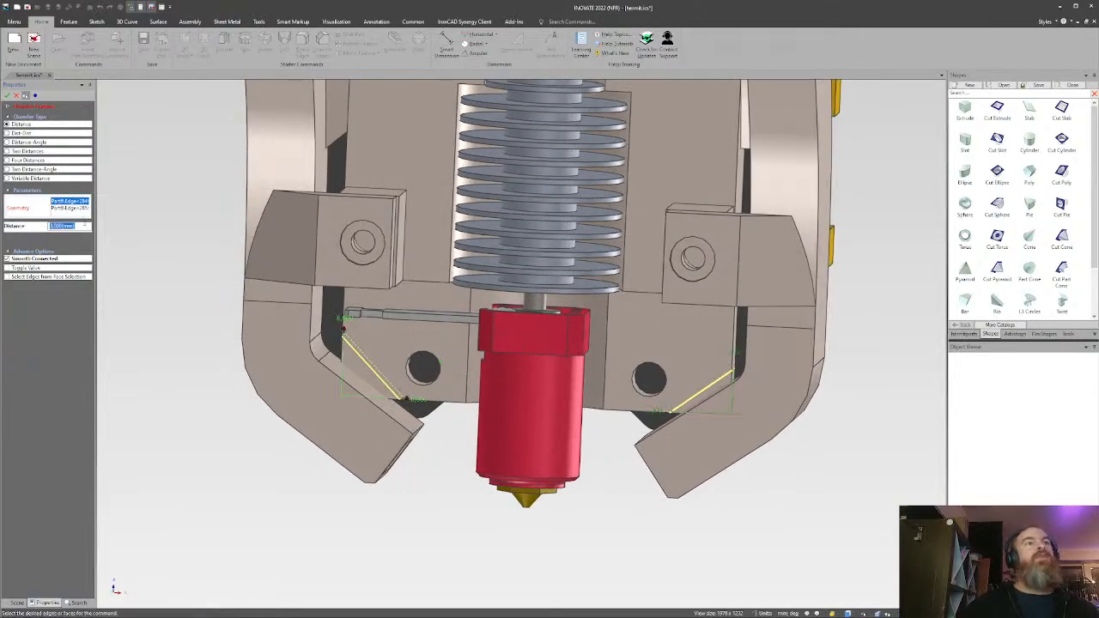
pyautogui.click(7, 133)
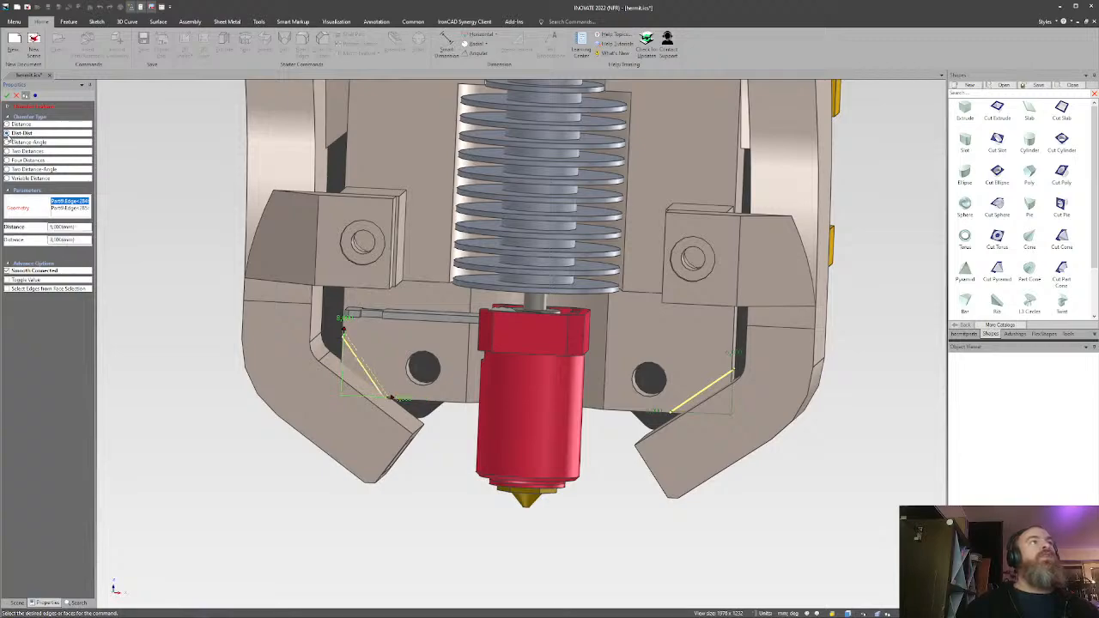
pyautogui.click(53, 228)
pyautogui.write('3')
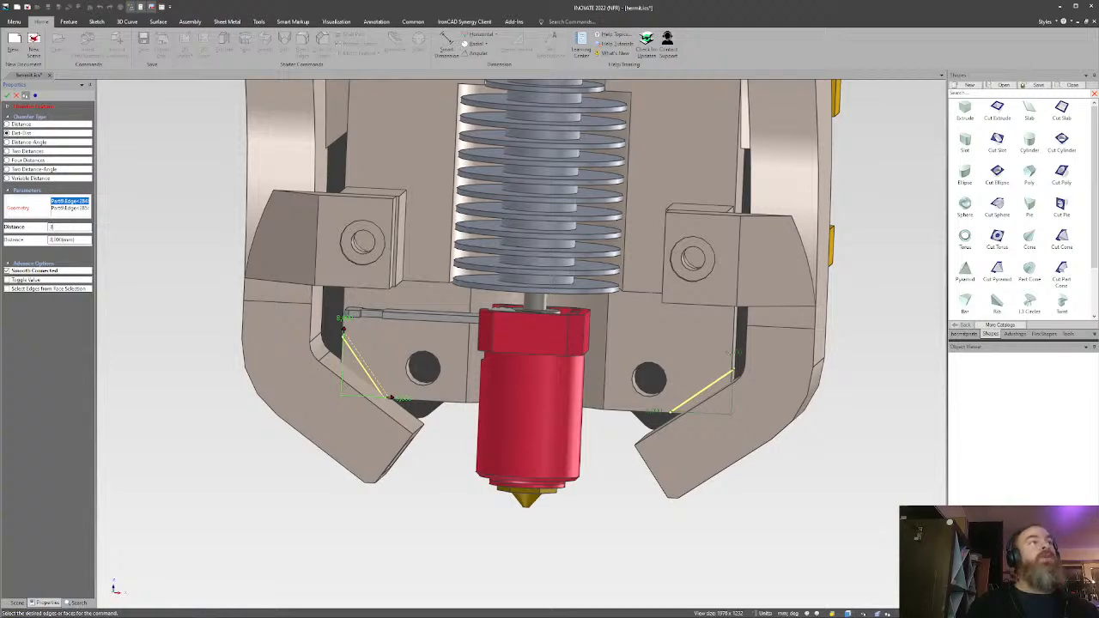
pyautogui.press('Tab')
pyautogui.write('3')
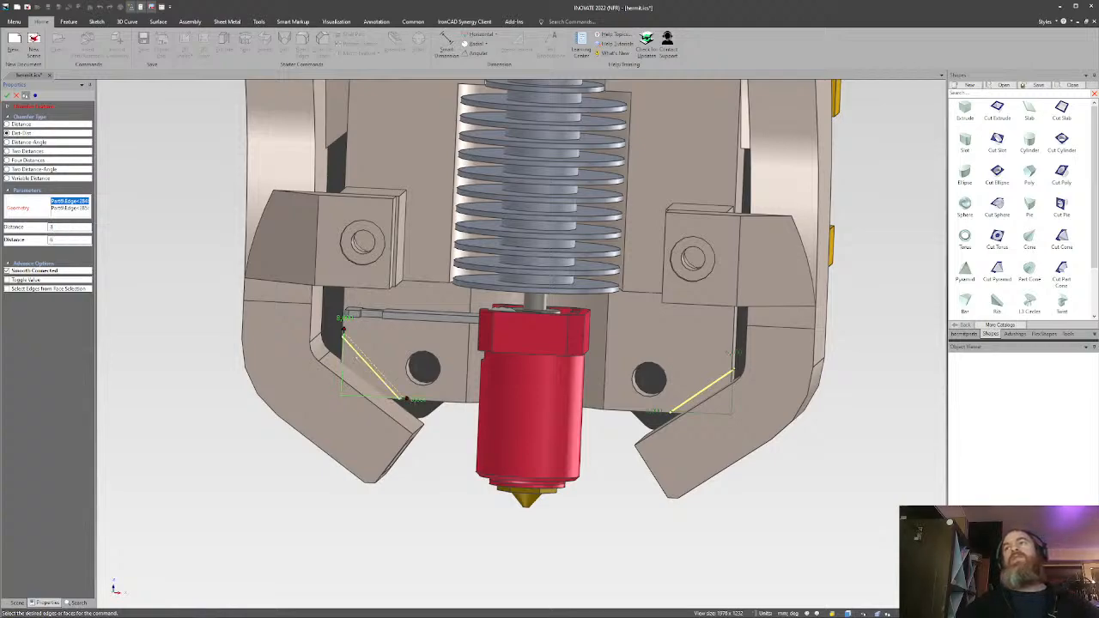
pyautogui.press('Return')
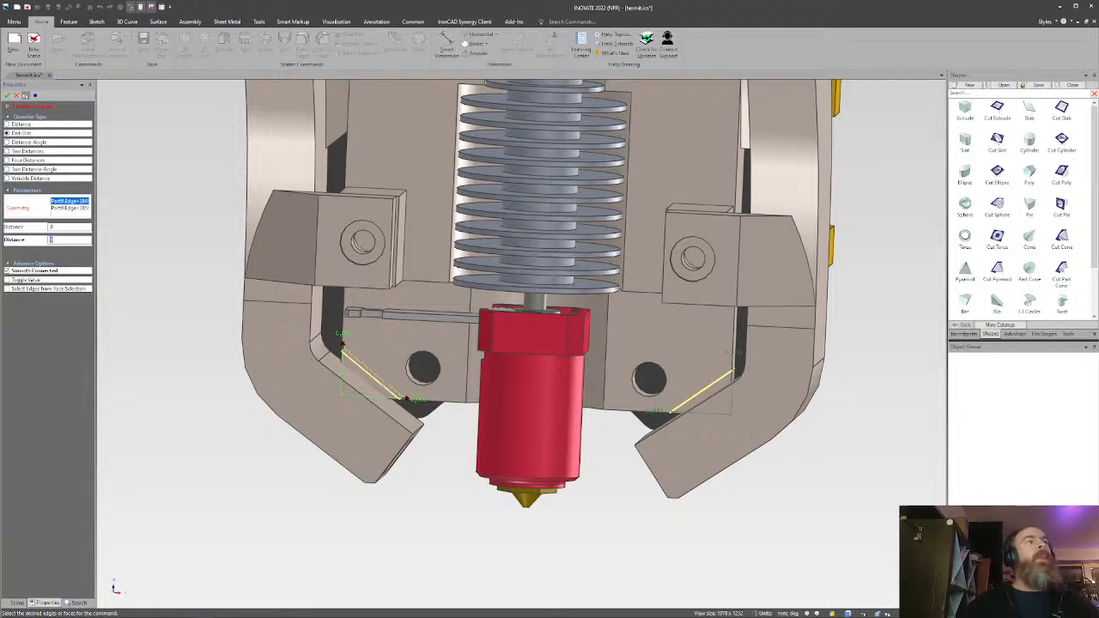
pyautogui.moveTo(513, 330); pyautogui.dragTo(565, 360, button='middle')
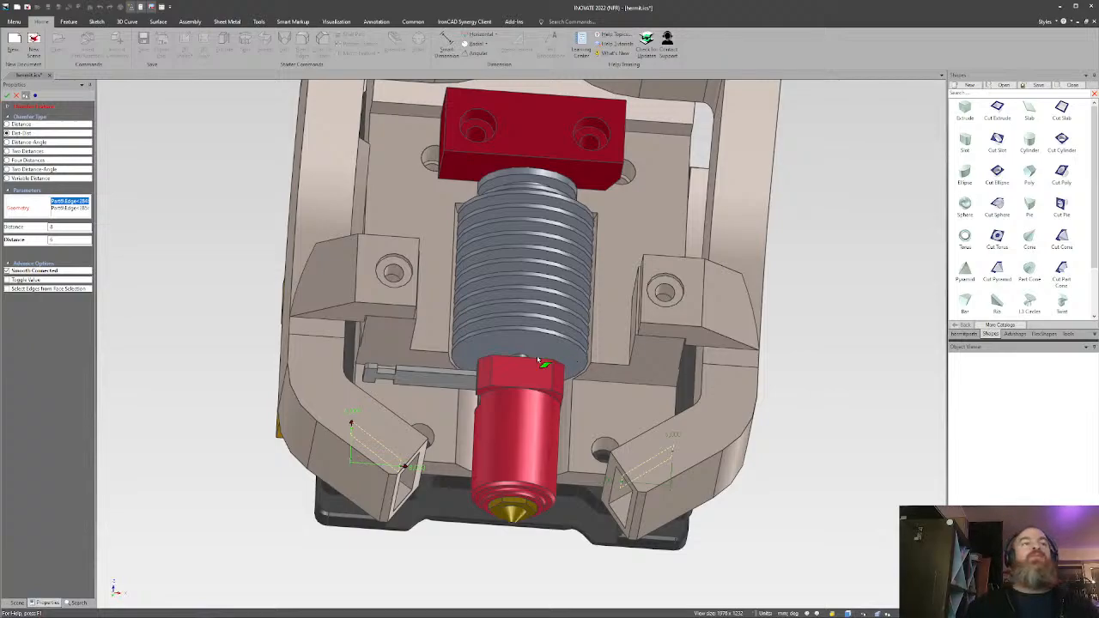
pyautogui.moveTo(539, 361); pyautogui.dragTo(508, 407, button='middle')
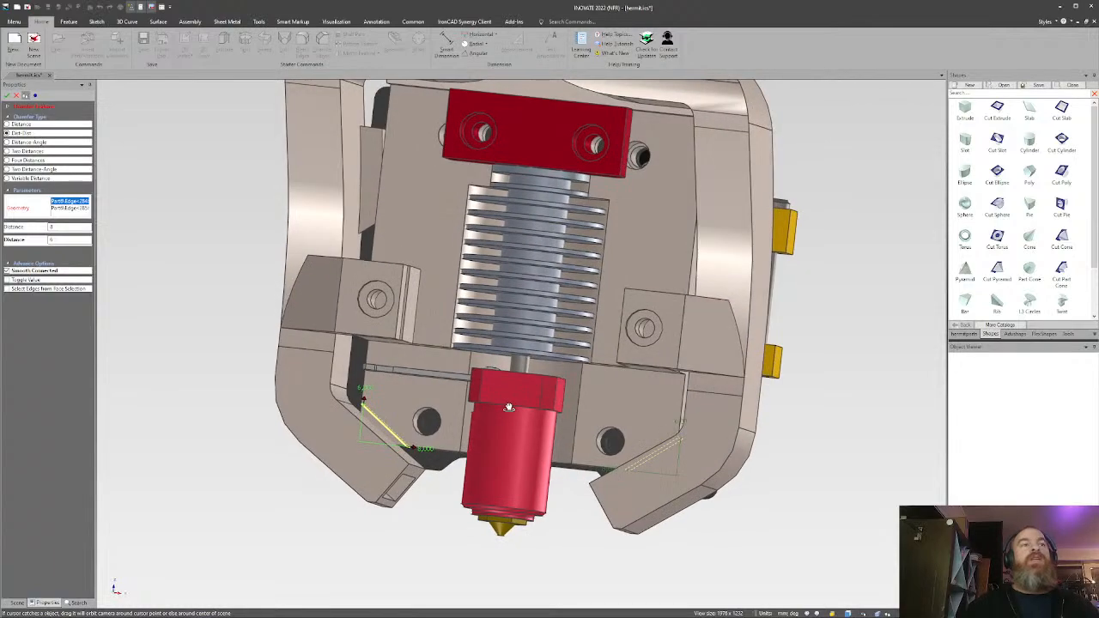
pyautogui.scroll(-1, 509, 407)
pyautogui.click(16, 97)
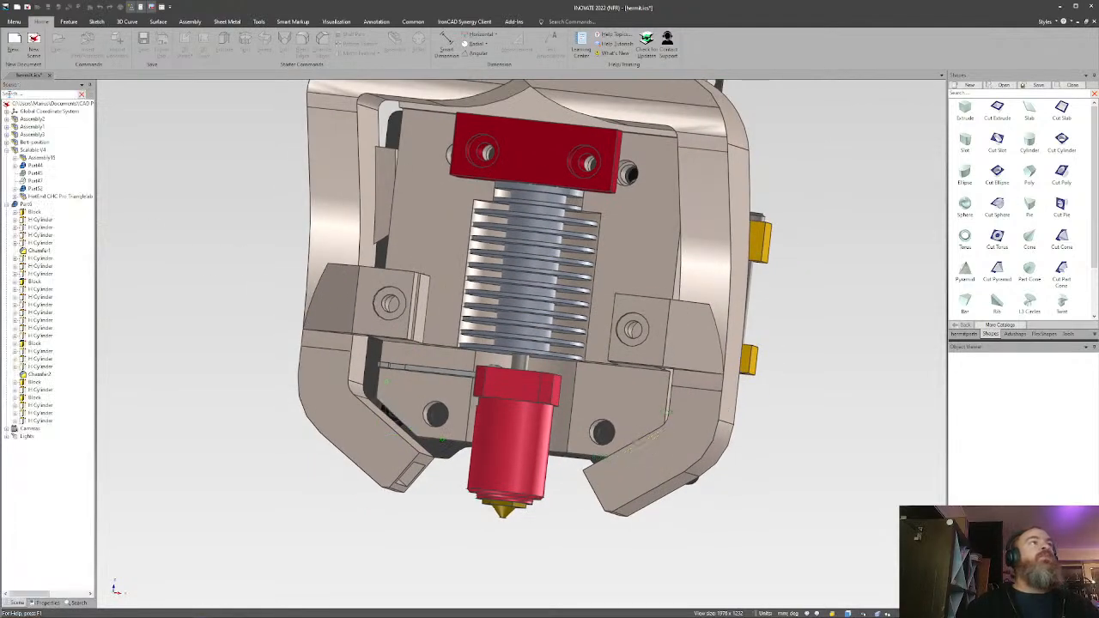
# Hide the blue fan shroud in front of the hotend, leaving the fan and probe shown.
pyautogui.moveTo(460, 372); pyautogui.dragTo(512, 359, button='middle')
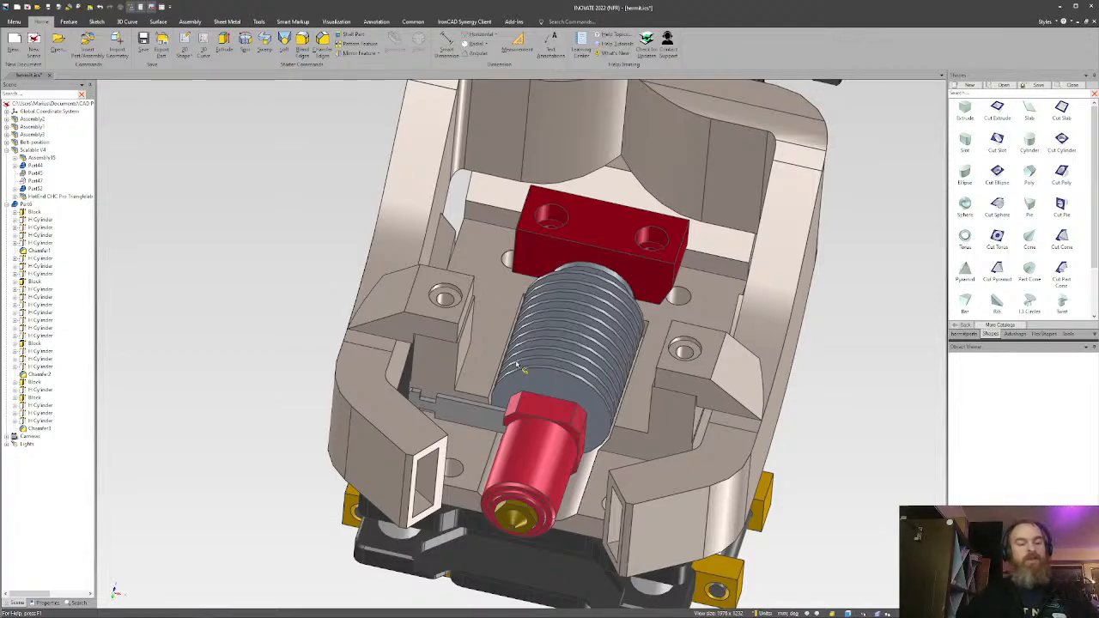
pyautogui.moveTo(533, 421); pyautogui.dragTo(675, 395, button='middle')
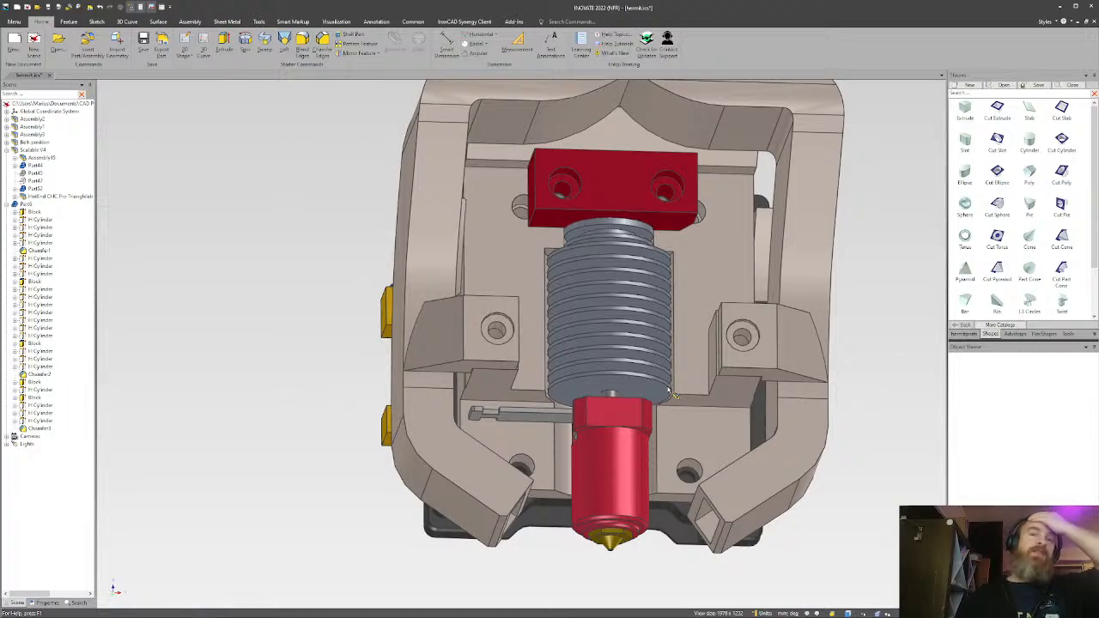
pyautogui.moveTo(675, 395); pyautogui.dragTo(599, 428, button='middle')
pyautogui.moveTo(597, 365)
pyautogui.mouseDown(button='middle')
pyautogui.moveTo(529, 323)
pyautogui.moveTo(574, 321)
pyautogui.moveTo(601, 355)
pyautogui.mouseUp(button='middle')
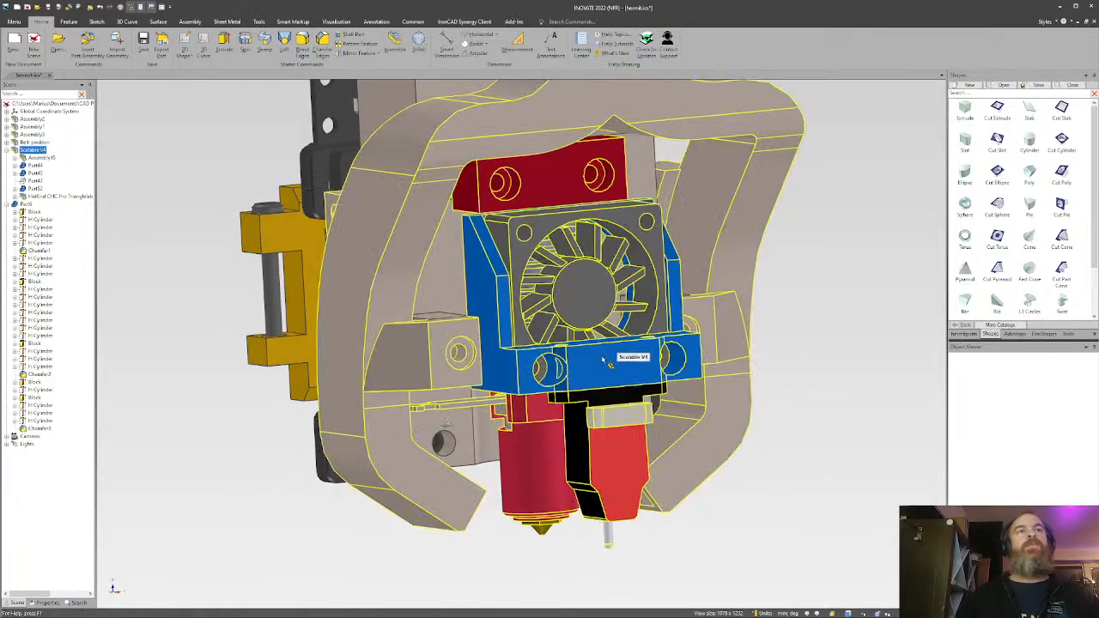
pyautogui.press('Return')
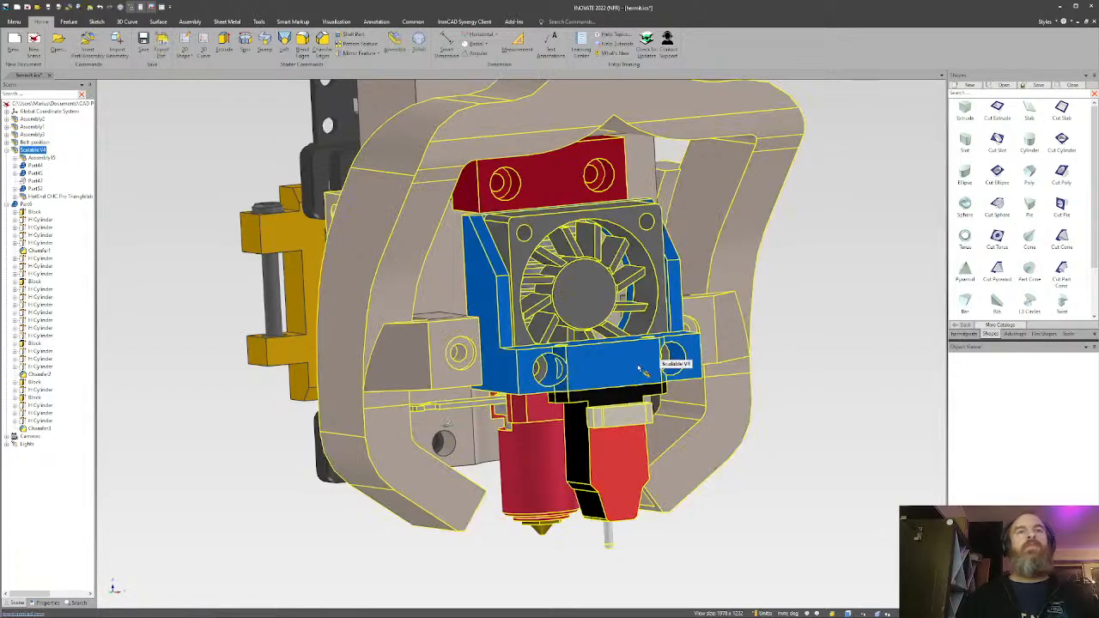
pyautogui.click(639, 369)
pyautogui.moveTo(638, 370); pyautogui.dragTo(556, 376, button='middle')
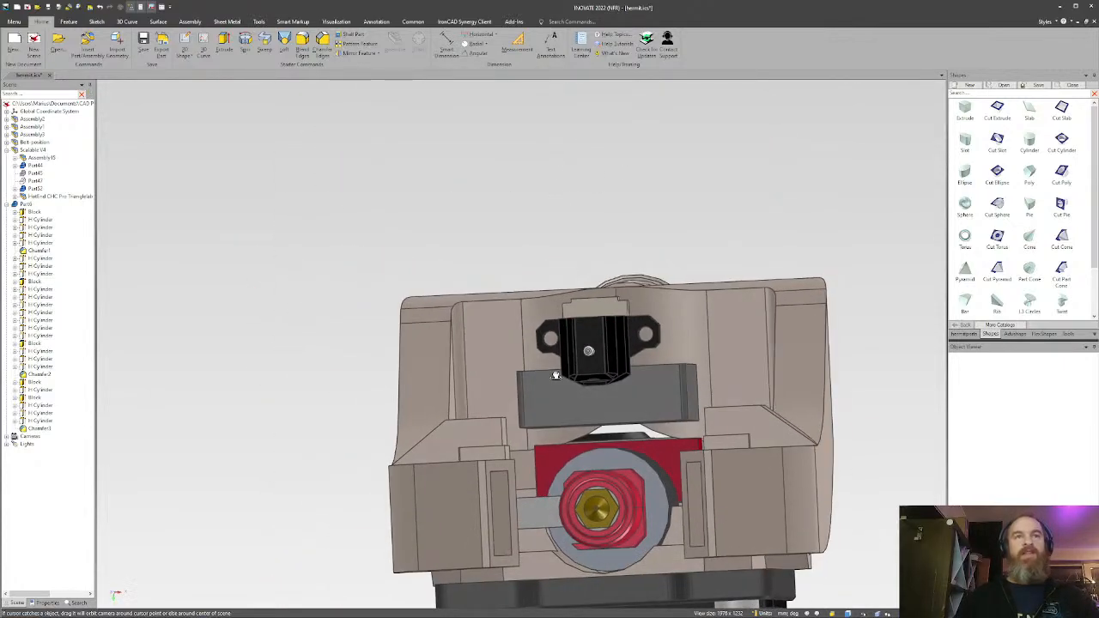
# Move the cooling fan straight outwards, away from the hotend's heatsink.
pyautogui.click(591, 407)
pyautogui.click(289, 366)
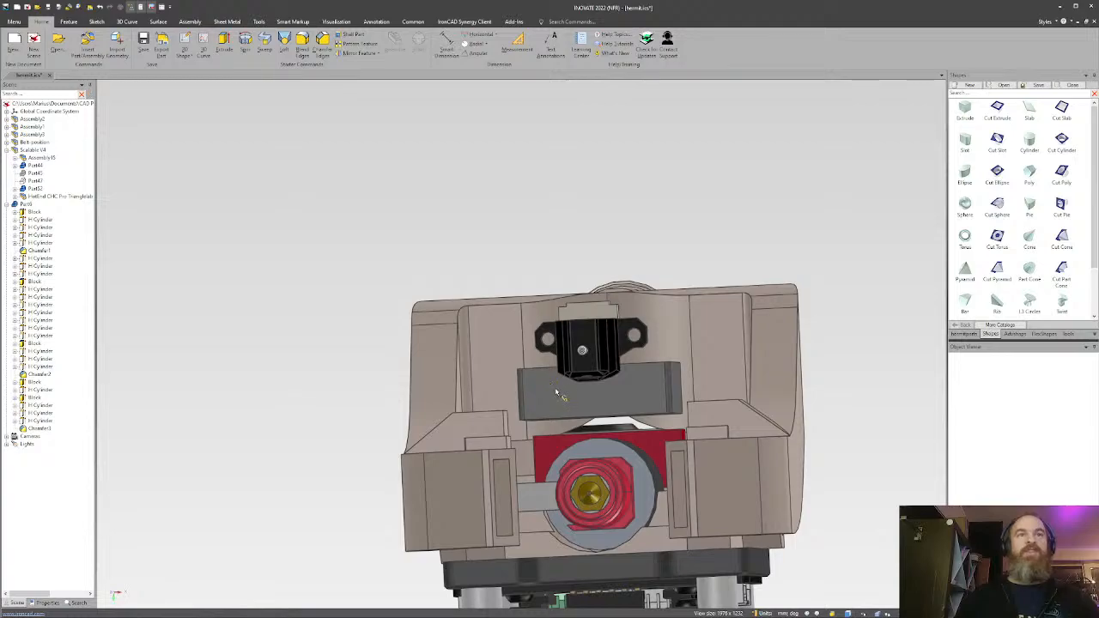
pyautogui.moveTo(556, 395); pyautogui.dragTo(593, 402, button='middle')
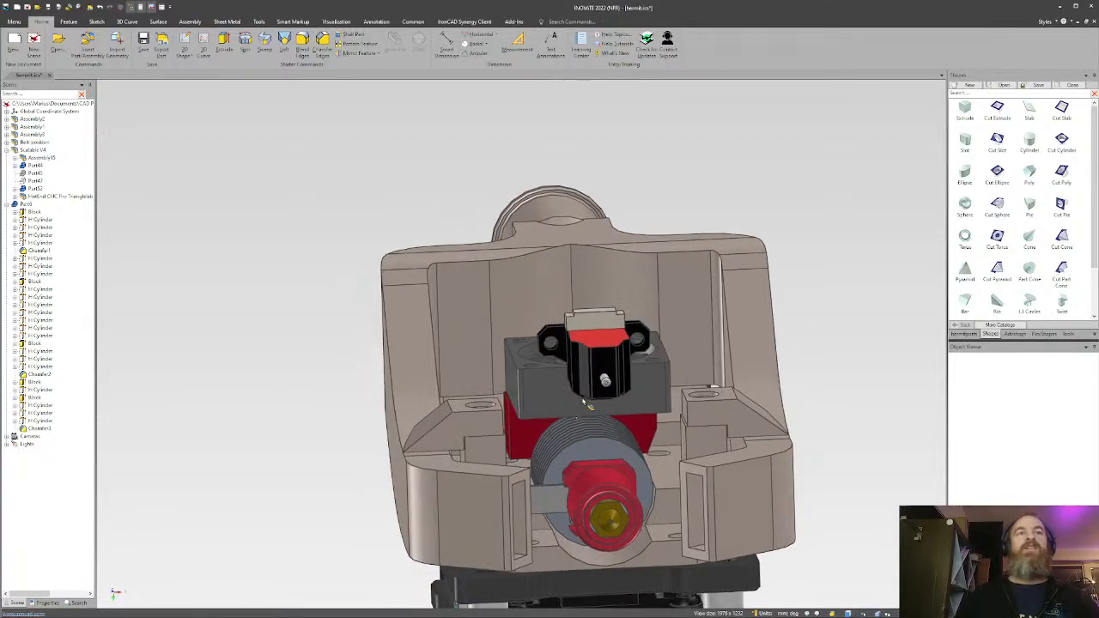
pyautogui.click(563, 404)
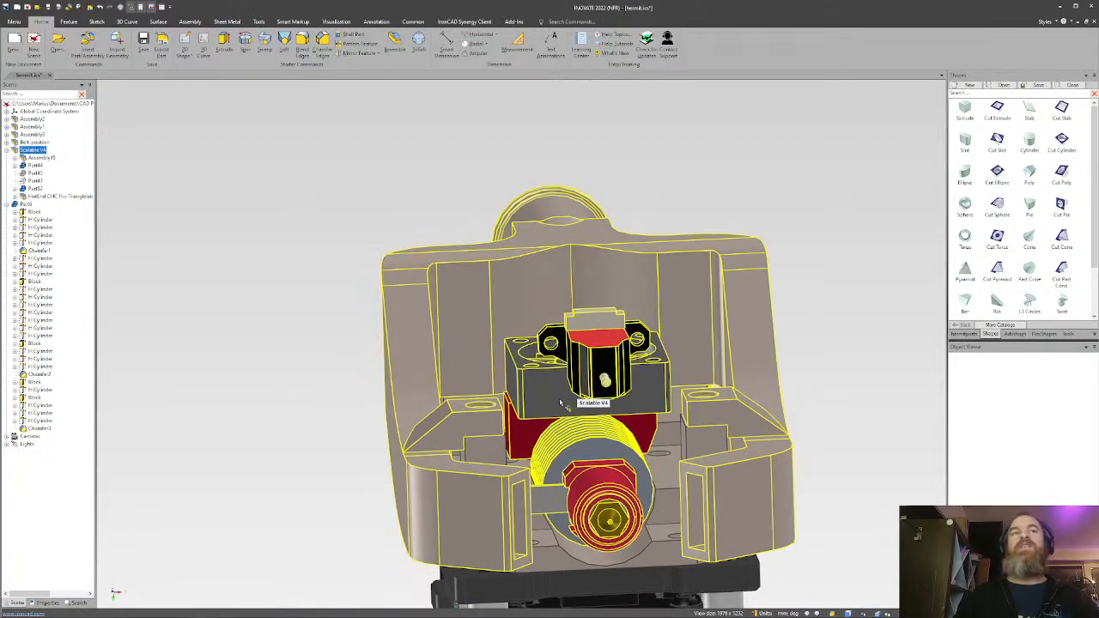
pyautogui.click(555, 403)
pyautogui.click(556, 404)
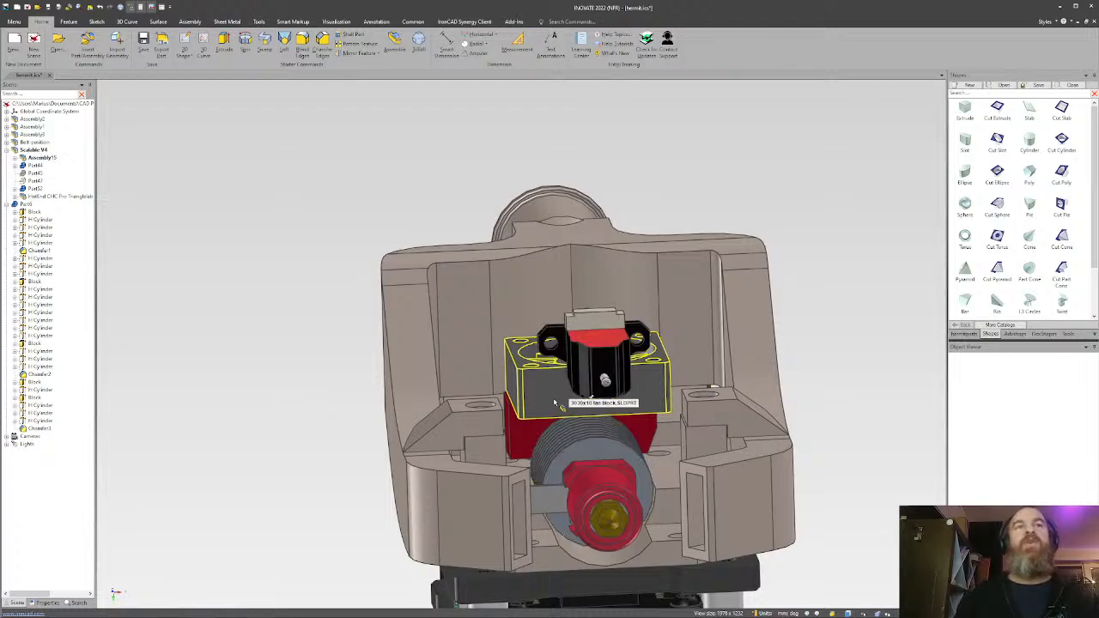
pyautogui.press('F10')
pyautogui.moveTo(592, 453); pyautogui.dragTo(594, 316)
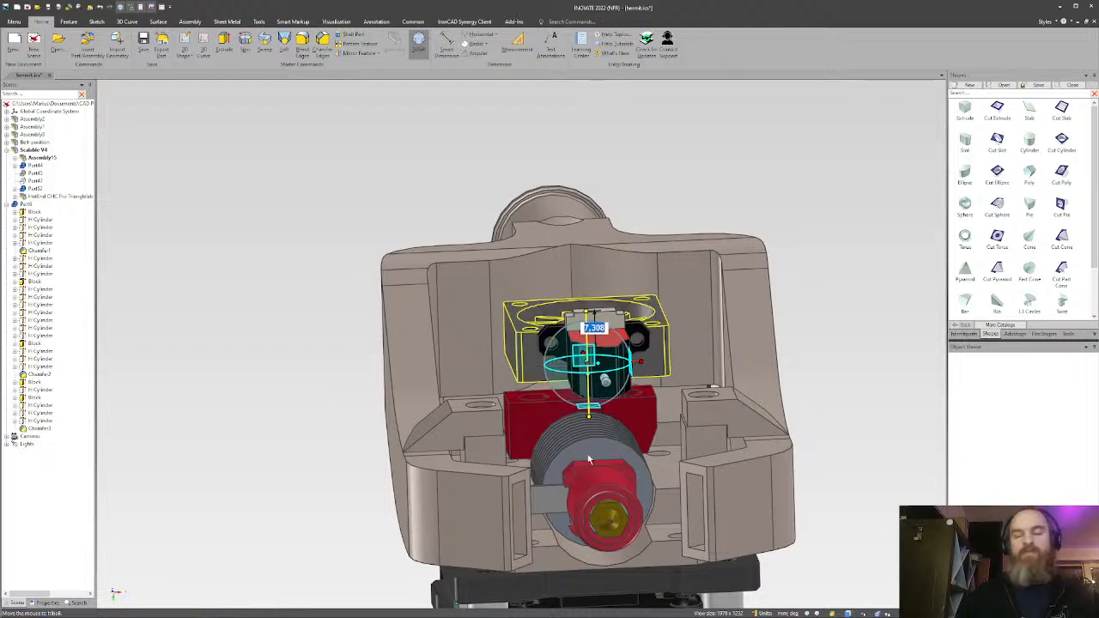
pyautogui.press('F10')
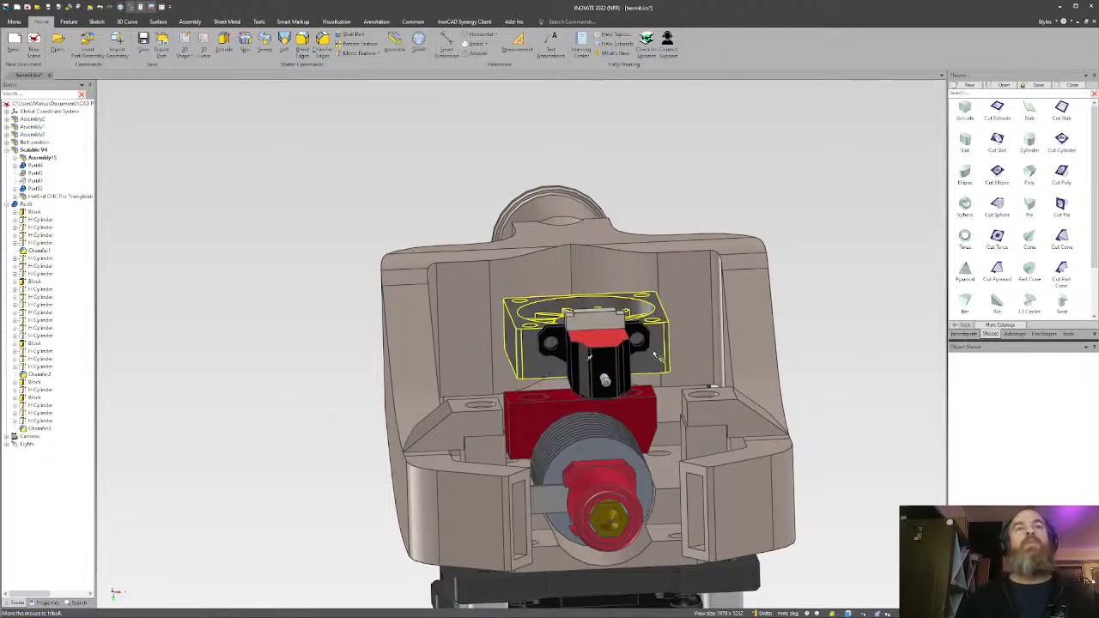
# Move the probe 10 mm towards the hotend, independently of the fan.
pyautogui.click(604, 357)
pyautogui.click(604, 355)
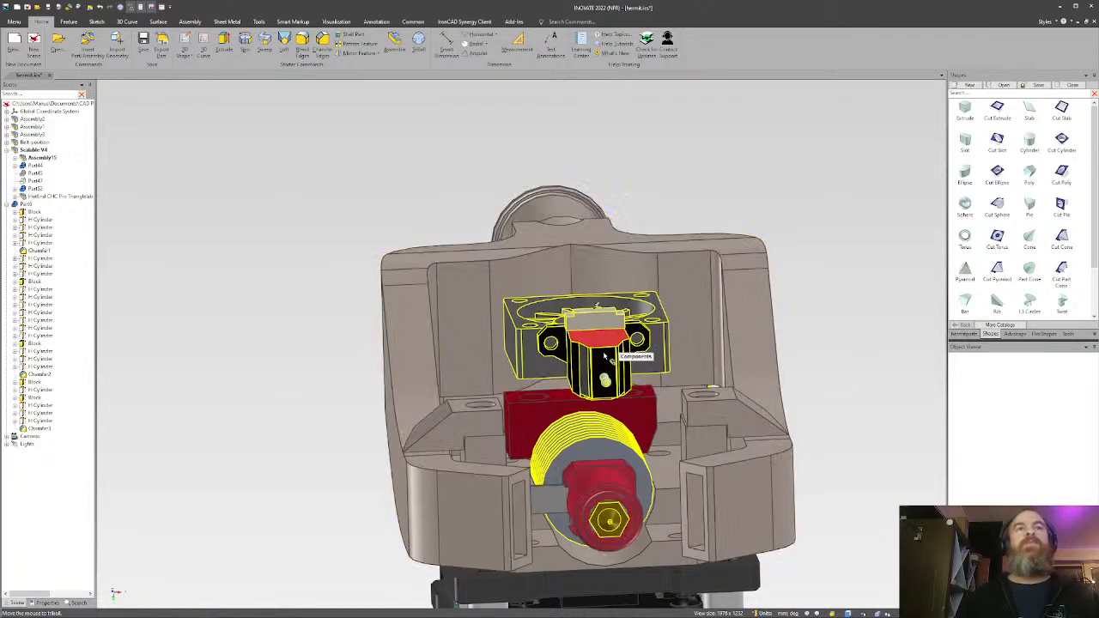
pyautogui.click(604, 356)
pyautogui.moveTo(605, 356); pyautogui.dragTo(625, 335, button='middle')
pyautogui.press('F10')
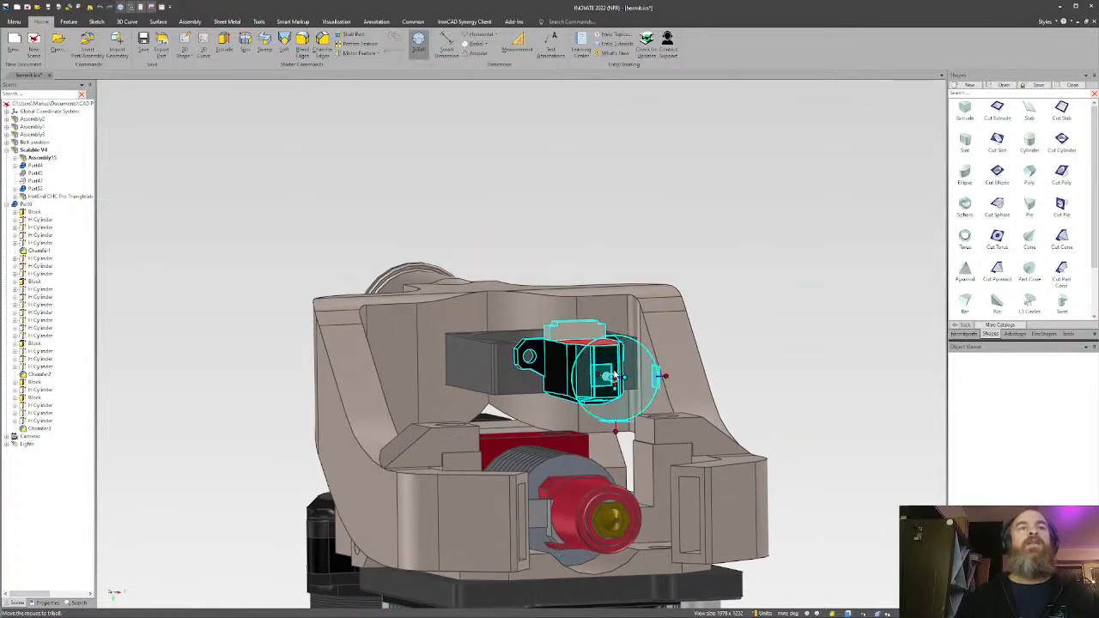
pyautogui.moveTo(618, 435); pyautogui.dragTo(616, 481)
pyautogui.write('10')
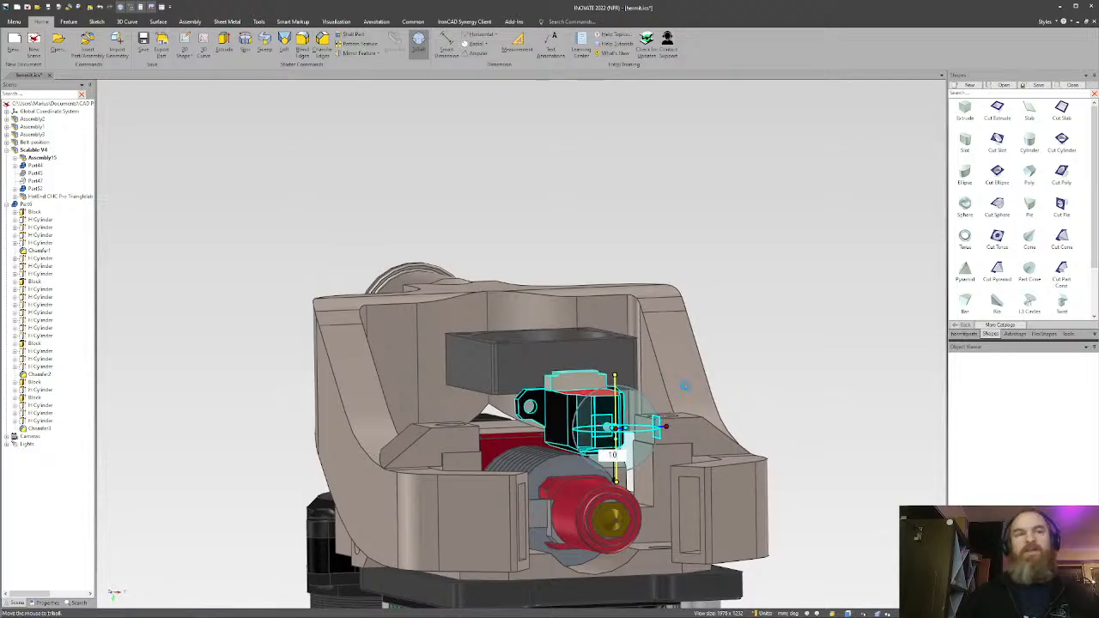
pyautogui.press('Return')
pyautogui.press('F10')
pyautogui.click(759, 361)
# Rotate the probe 180° about its pin axis, turning its flat red side to face the hotend.
pyautogui.moveTo(580, 351); pyautogui.dragTo(610, 404, button='middle')
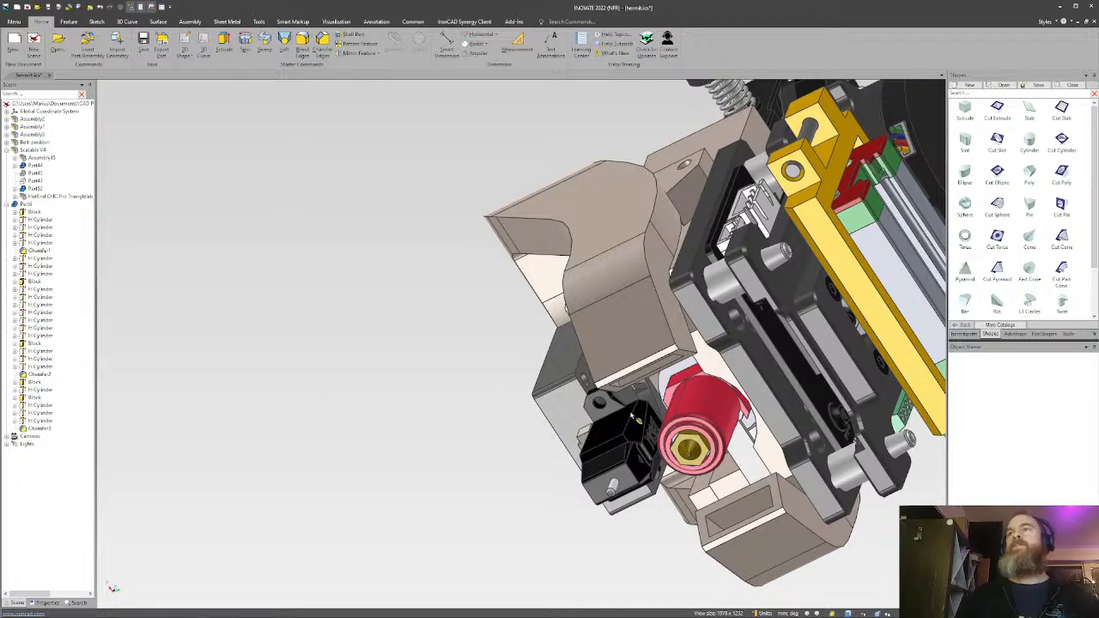
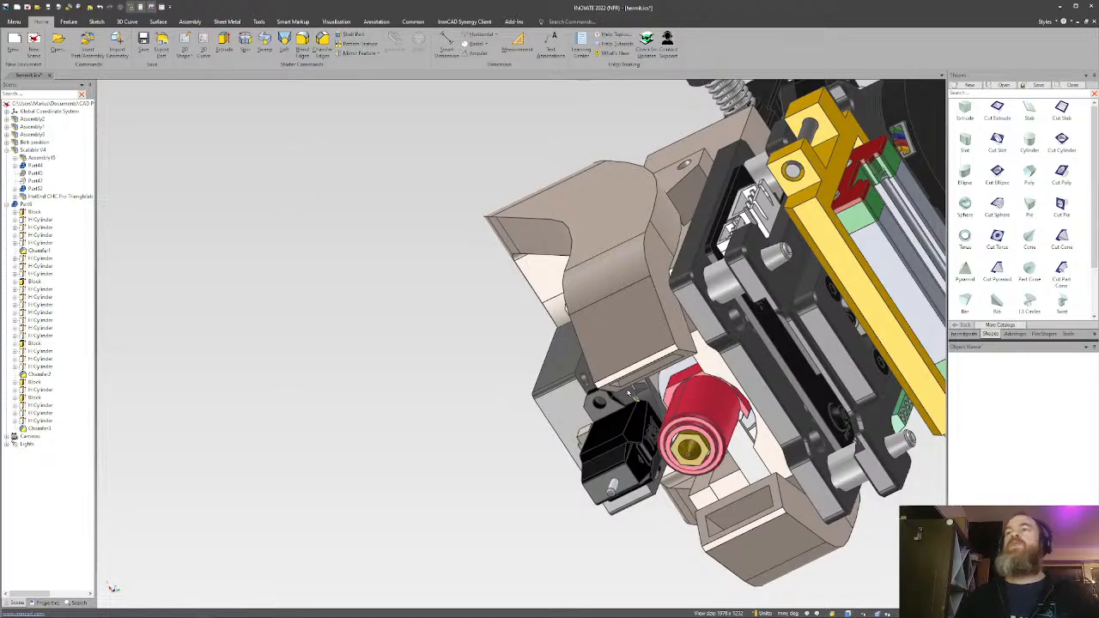
pyautogui.moveTo(629, 393); pyautogui.dragTo(502, 283, button='middle')
pyautogui.scroll(3, 516, 326)
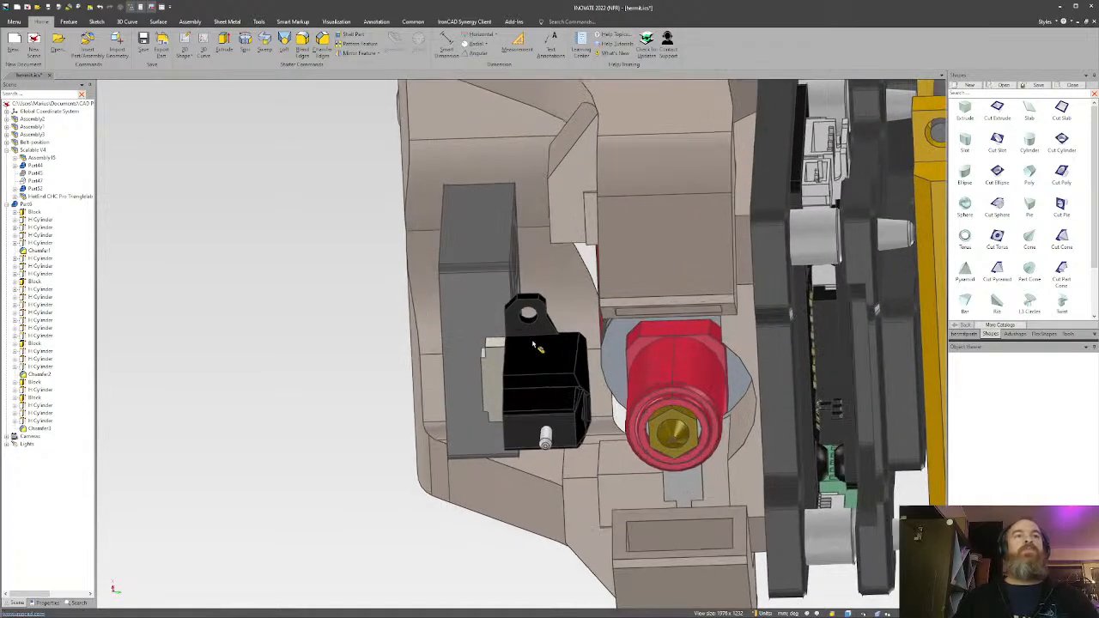
pyautogui.keyDown('shift'); pyautogui.moveTo(538, 352); pyautogui.dragTo(588, 176, button='middle'); pyautogui.keyUp('shift')
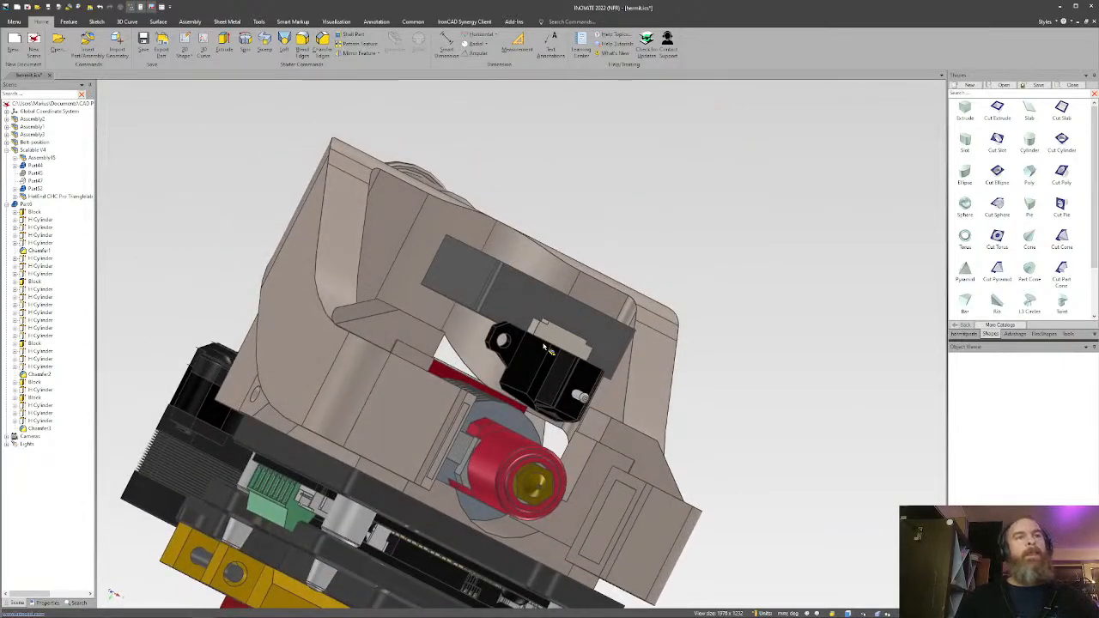
pyautogui.moveTo(545, 348); pyautogui.dragTo(577, 356, button='middle')
pyautogui.click(575, 355)
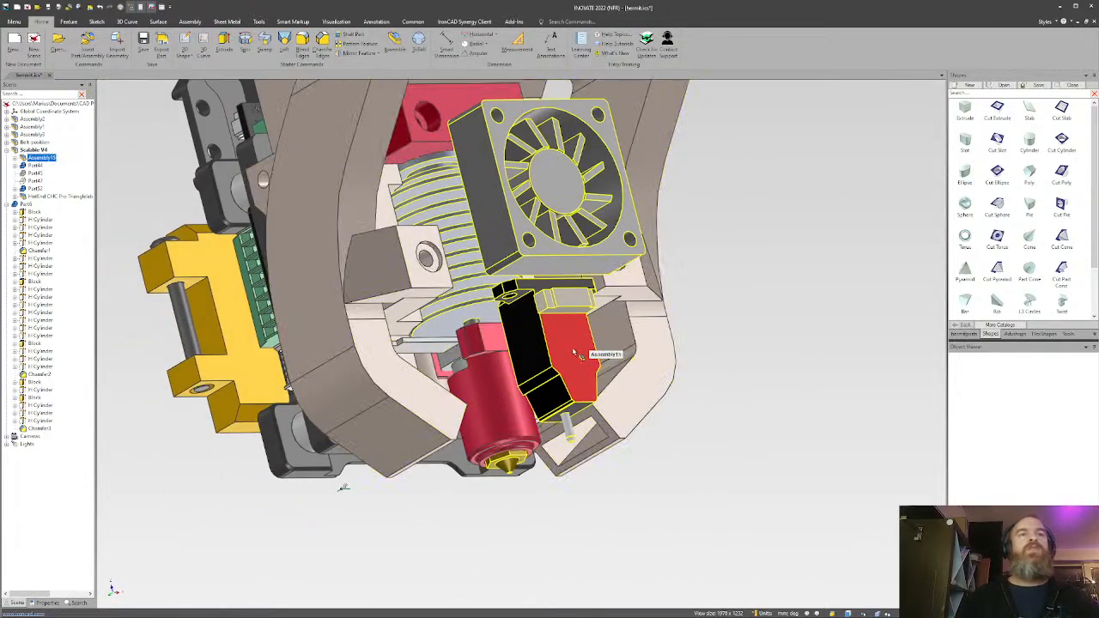
pyautogui.click(573, 353)
pyautogui.press('F10')
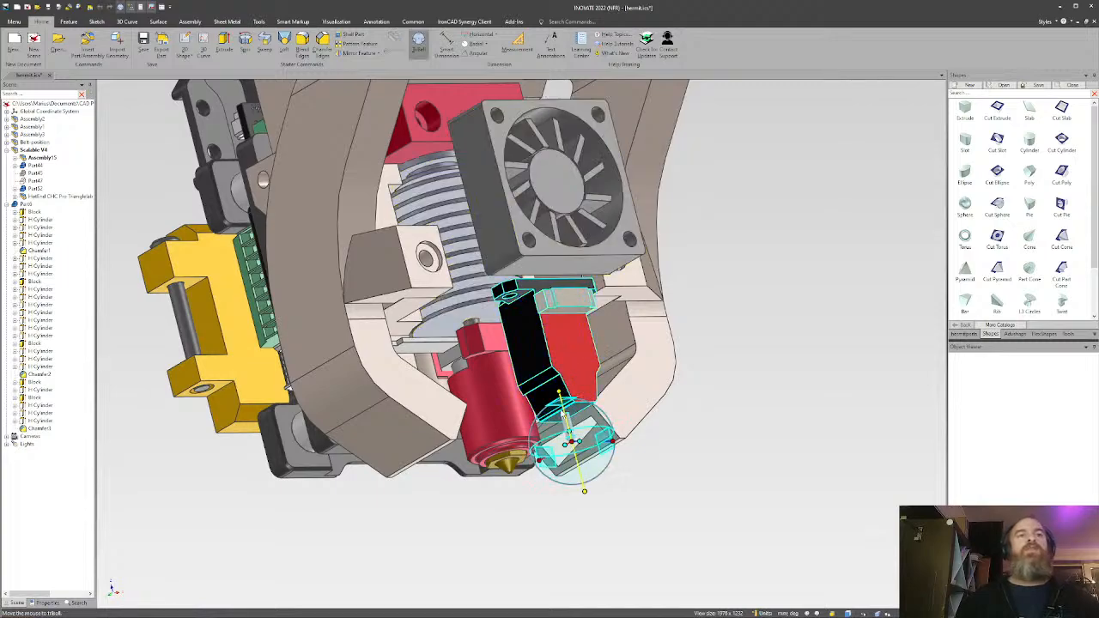
pyautogui.moveTo(582, 422); pyautogui.dragTo(542, 430)
pyautogui.write('180')
pyautogui.press('Return')
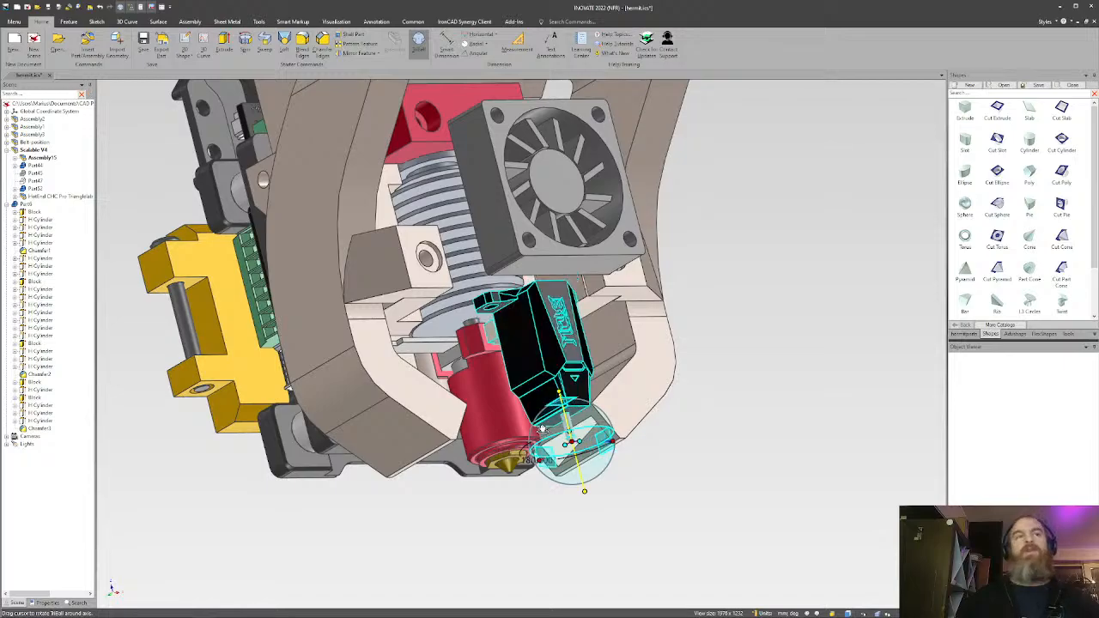
pyautogui.press('F10')
pyautogui.click(758, 386)
# Move the rotated probe about 5 mm outwards, away from the hotend.
pyautogui.moveTo(607, 385); pyautogui.dragTo(479, 338, button='middle')
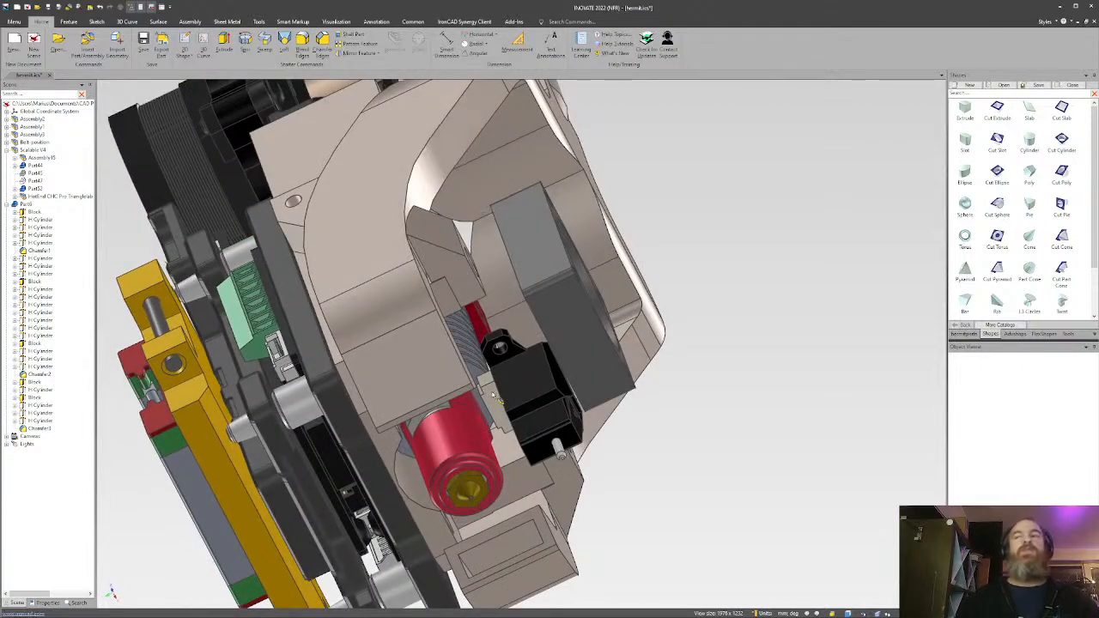
pyautogui.moveTo(494, 396); pyautogui.dragTo(526, 337, button='middle')
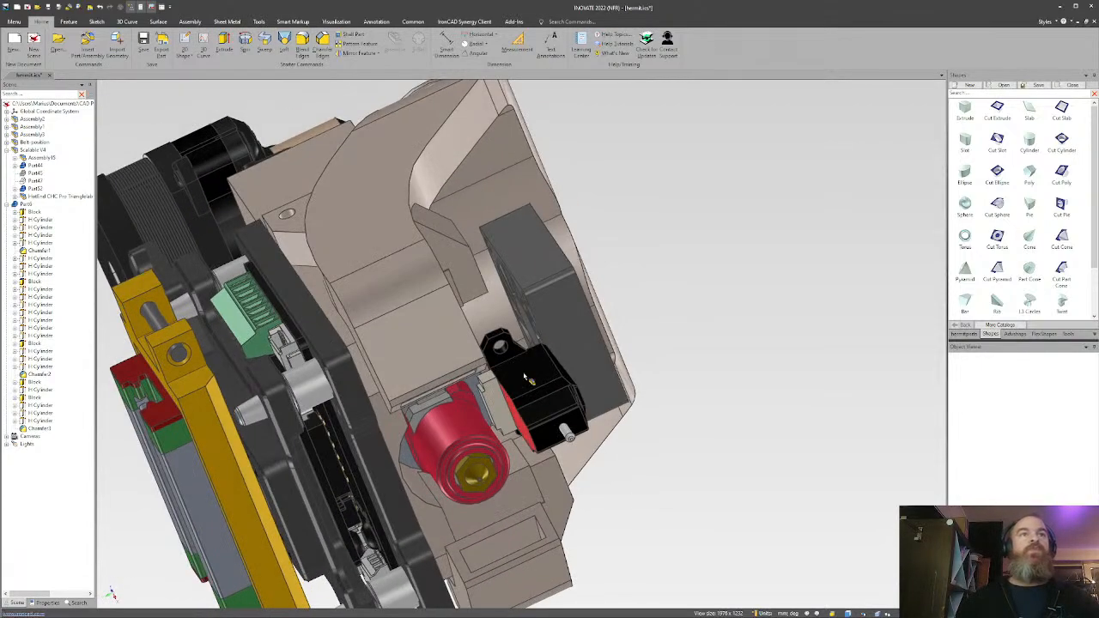
pyautogui.click(522, 341)
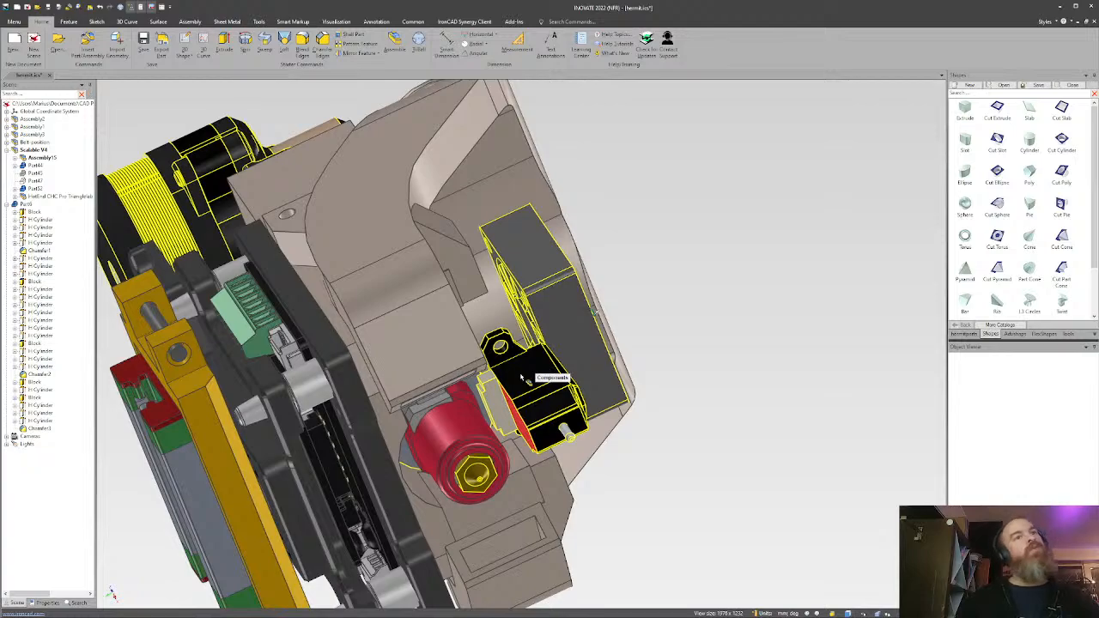
pyautogui.click(522, 378)
pyautogui.press('F10')
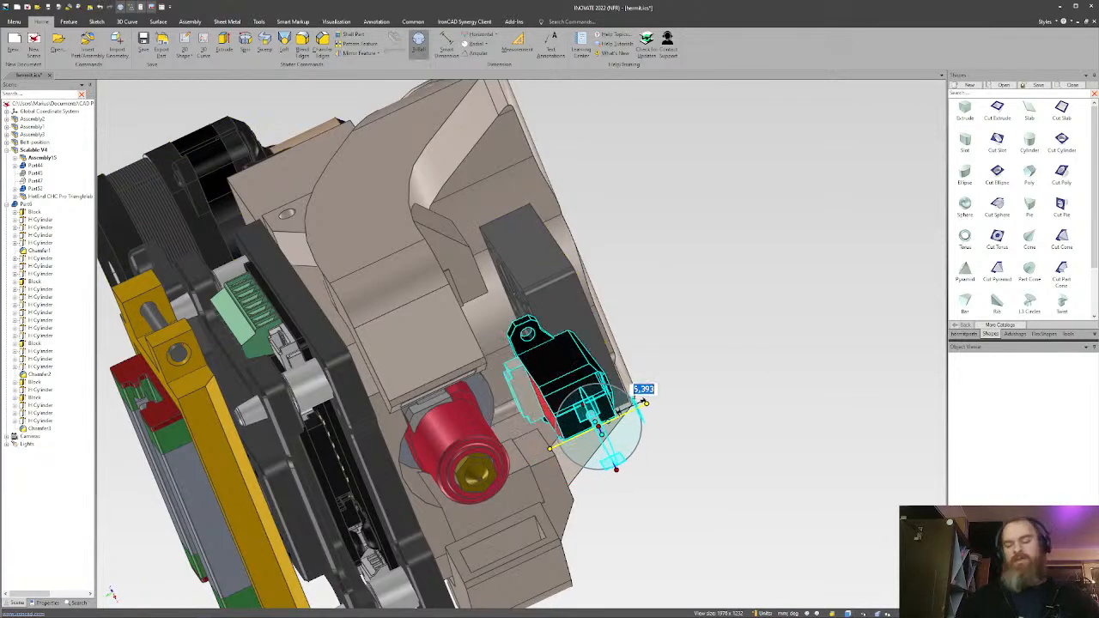
pyautogui.moveTo(651, 385); pyautogui.dragTo(596, 409, button='middle')
# Hide the probe beneath the fan to expose the backplate area around the hotend.
pyautogui.click(586, 397)
pyautogui.click(592, 402)
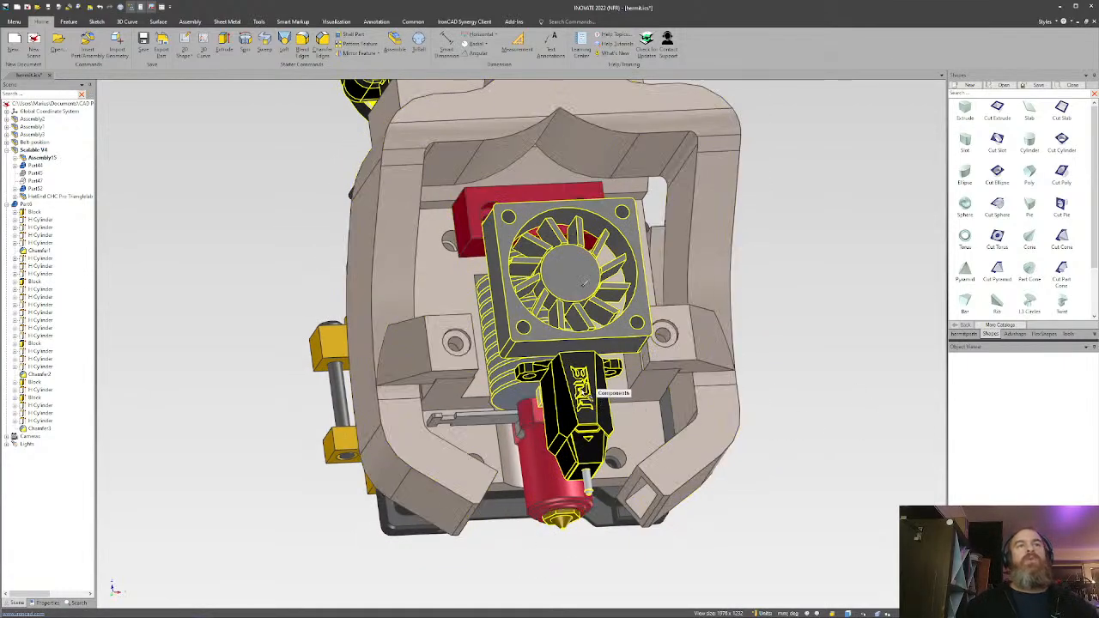
pyautogui.click(588, 390)
# Add a block to the backplate part beneath the fan and reduce its thickness to 3 mm.
pyautogui.moveTo(719, 390); pyautogui.dragTo(872, 222, button='middle')
pyautogui.moveTo(717, 343); pyautogui.dragTo(662, 400)
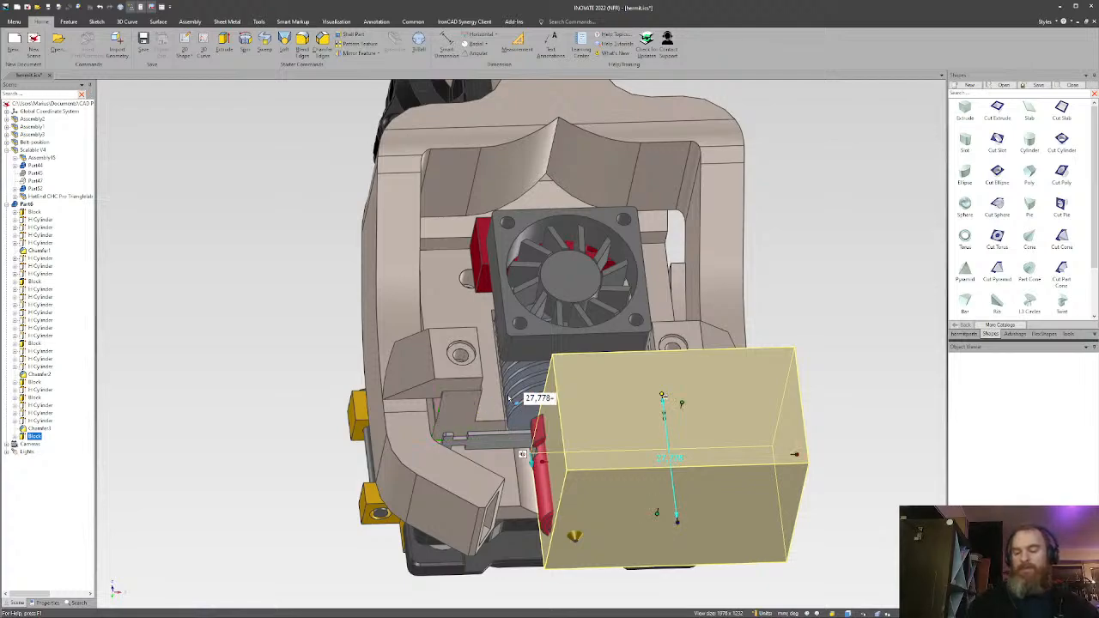
pyautogui.press('Tab')
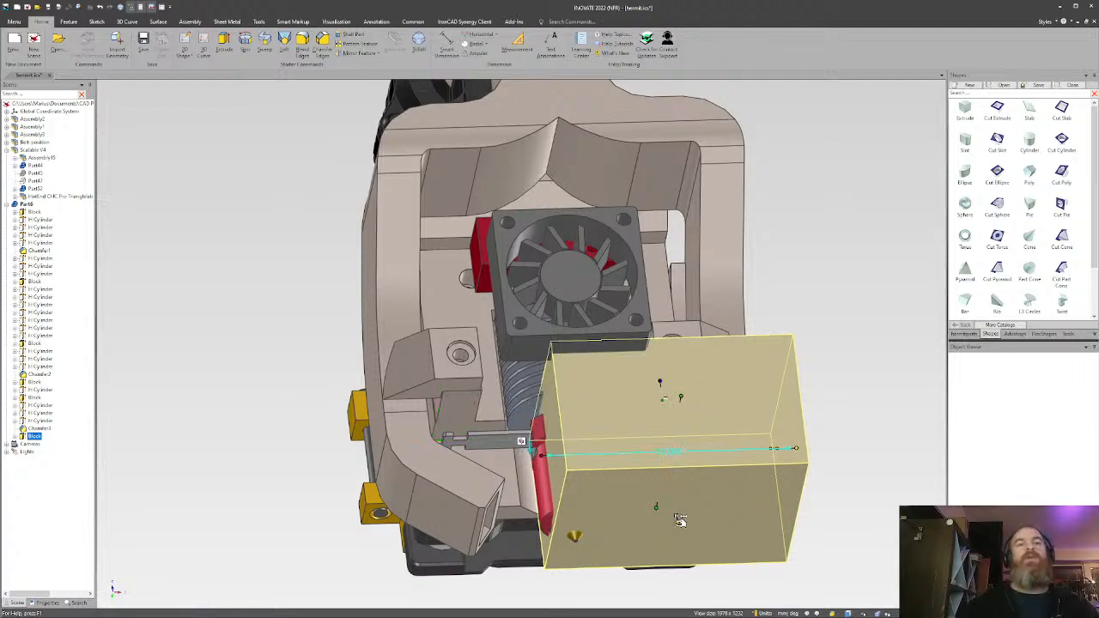
pyautogui.moveTo(679, 518); pyautogui.dragTo(673, 498)
pyautogui.write('3')
pyautogui.press('Tab')
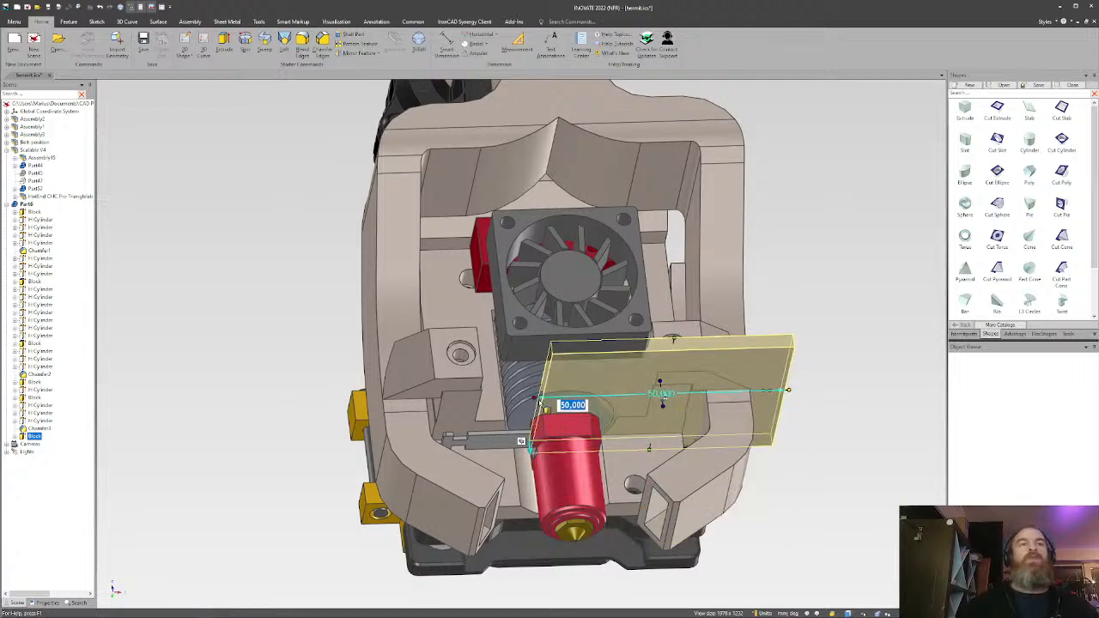
# Resize the thin block to span the gap between the two screw mounts, with a depth of about 37.6 mm.
pyautogui.moveTo(537, 397); pyautogui.dragTo(471, 399)
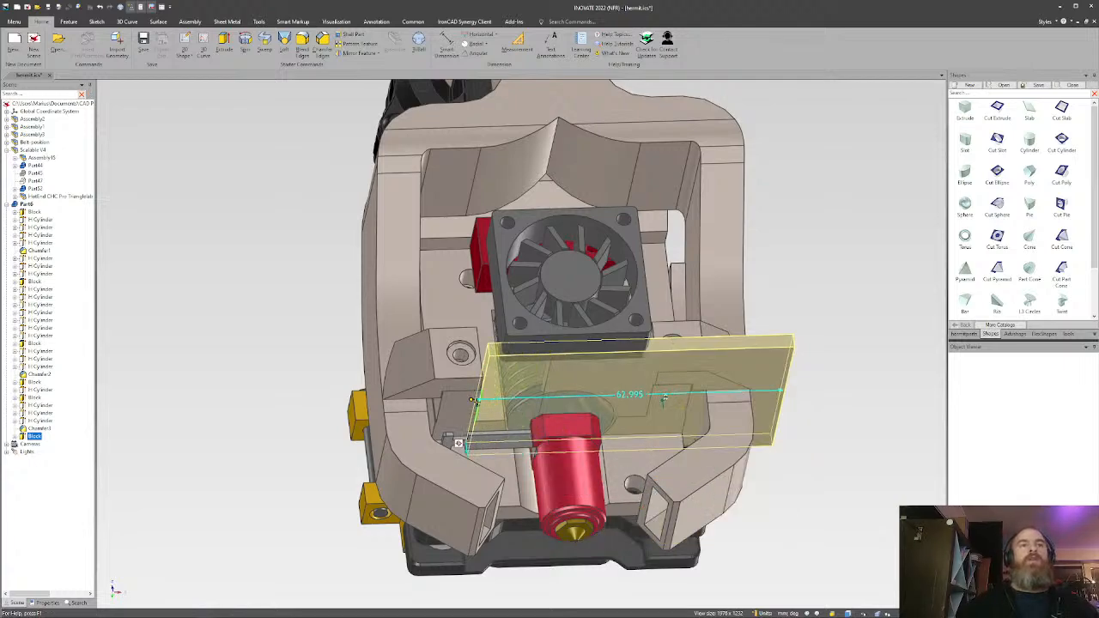
pyautogui.moveTo(792, 389); pyautogui.dragTo(658, 398)
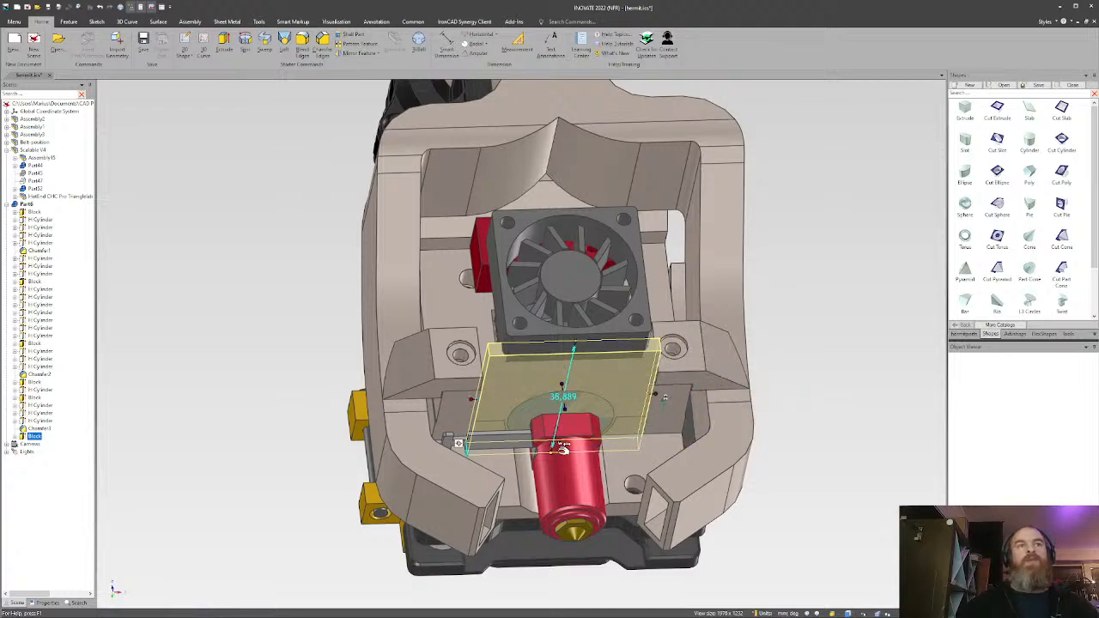
pyautogui.moveTo(560, 447); pyautogui.dragTo(552, 443)
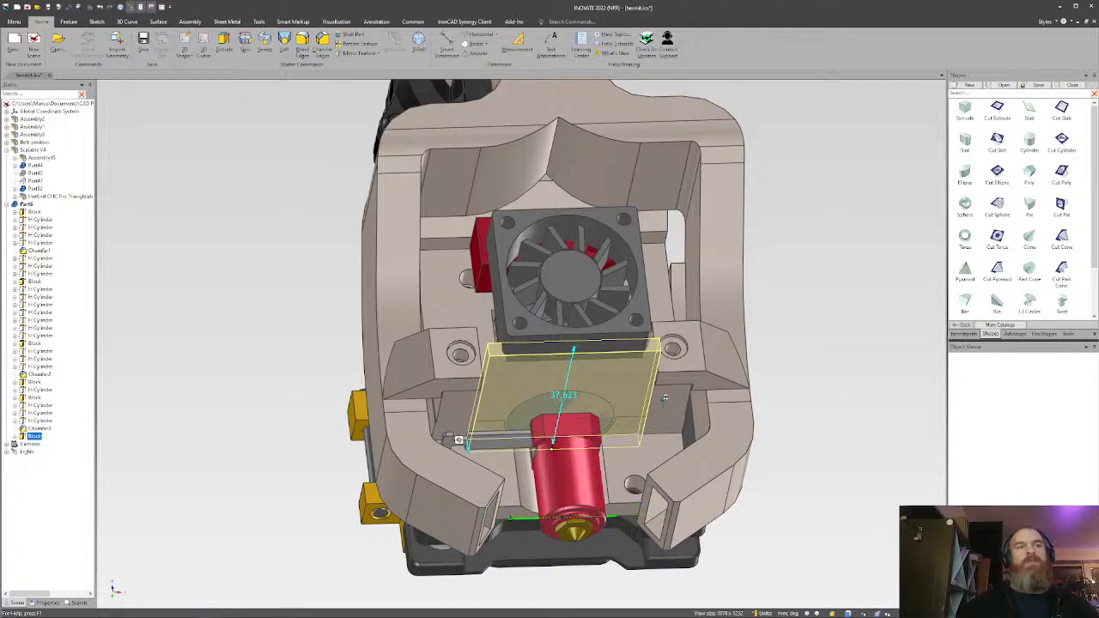
pyautogui.scroll(5, 544, 373)
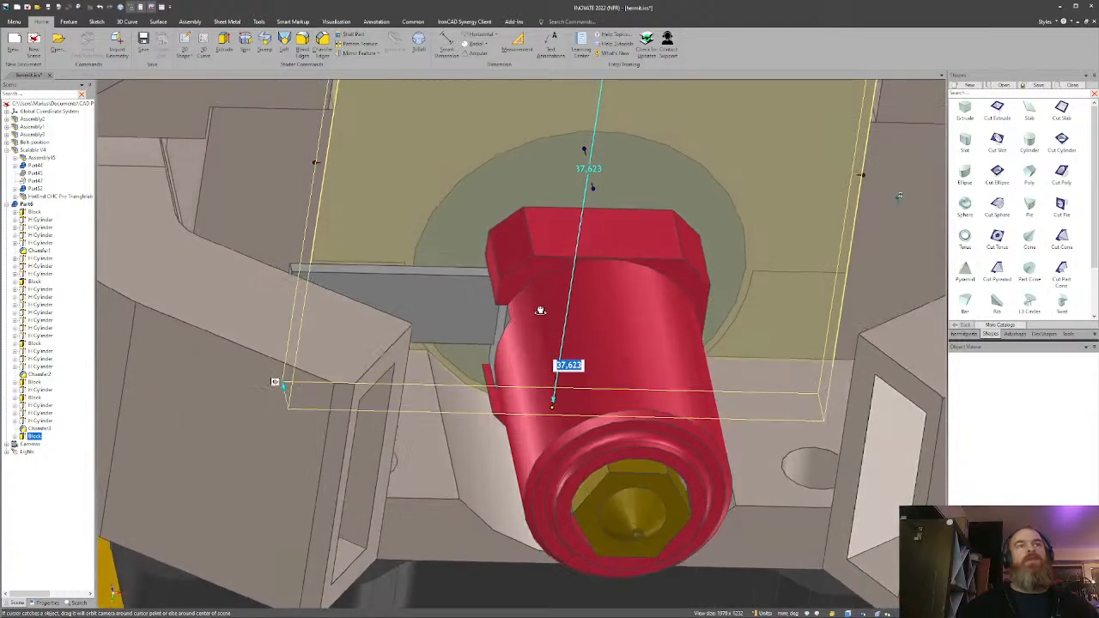
pyautogui.keyDown('shift'); pyautogui.moveTo(598, 389); pyautogui.dragTo(640, 265, button='middle'); pyautogui.keyUp('shift')
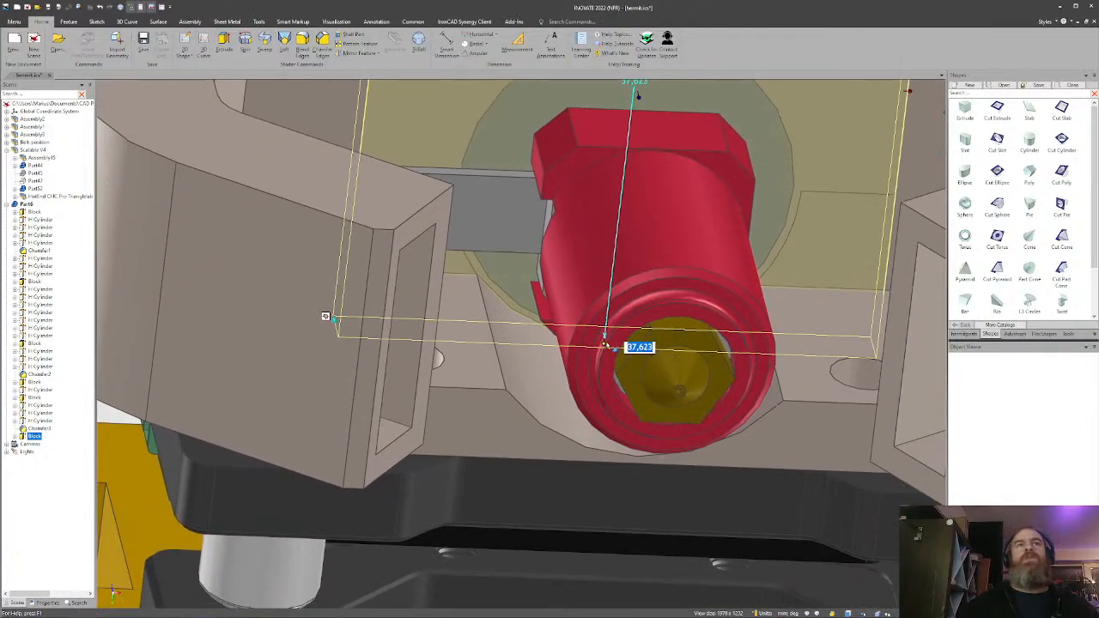
pyautogui.moveTo(606, 338); pyautogui.dragTo(636, 463)
pyautogui.keyDown('shift'); pyautogui.moveTo(498, 457); pyautogui.dragTo(502, 455); pyautogui.keyUp('shift')
pyautogui.scroll(-5, 540, 296)
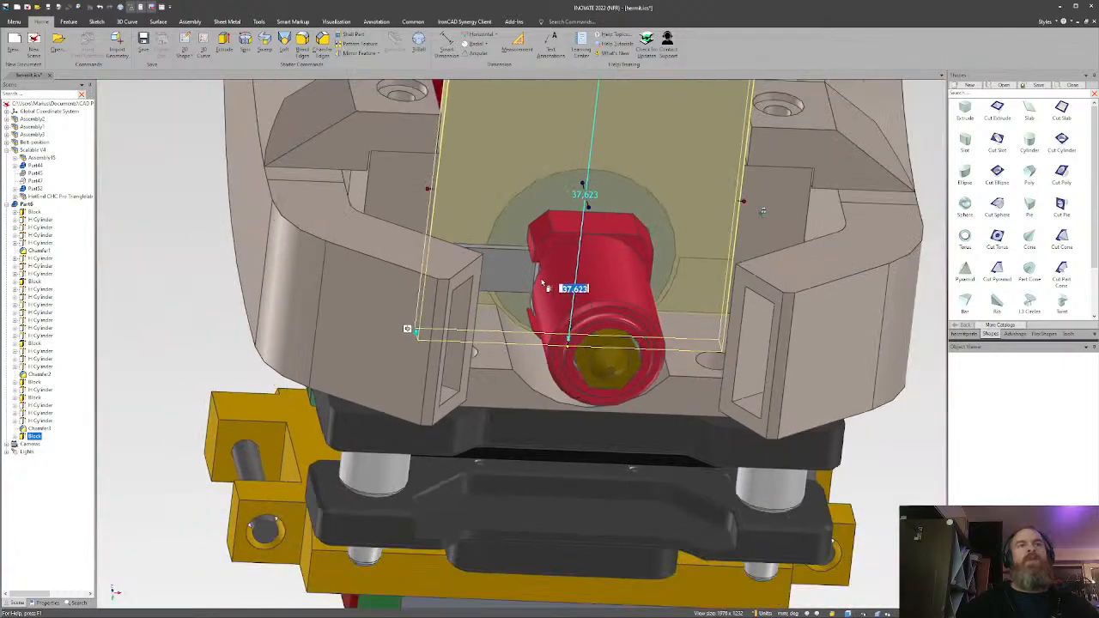
pyautogui.moveTo(541, 285); pyautogui.dragTo(542, 319, button='middle')
pyautogui.moveTo(539, 316); pyautogui.dragTo(516, 378)
# Snap the thin block's lower face flush with the adjacent backplate face around the hotend.
pyautogui.click(780, 391)
pyautogui.moveTo(608, 397); pyautogui.dragTo(536, 425, button='middle')
pyautogui.click(585, 405)
pyautogui.scroll(5, 439, 367)
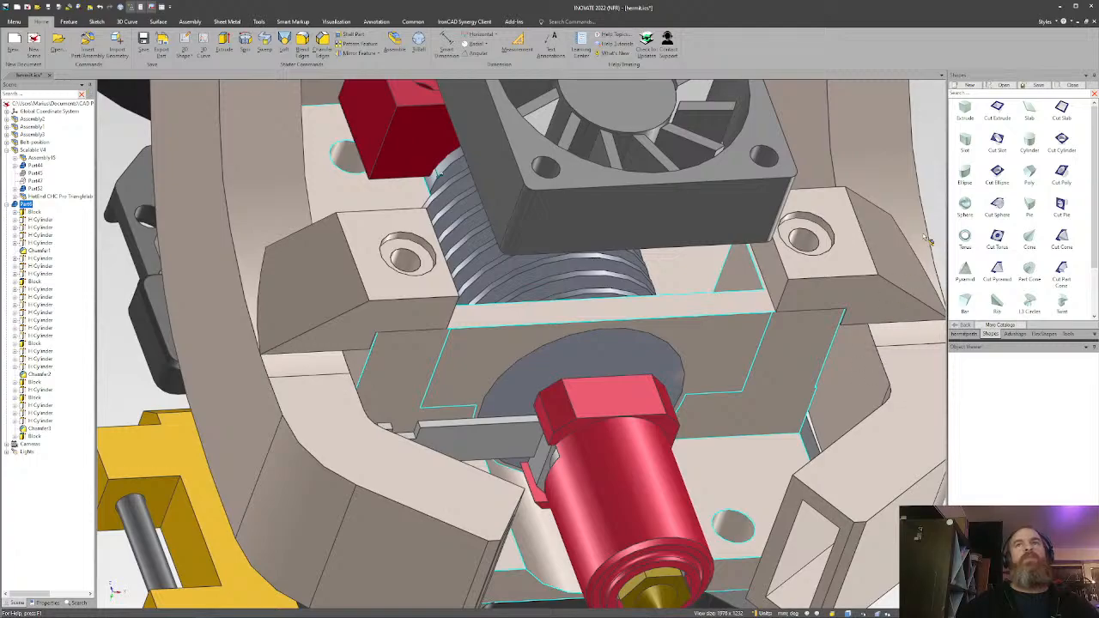
pyautogui.click(932, 213)
pyautogui.doubleClick(723, 348)
pyautogui.click(583, 390)
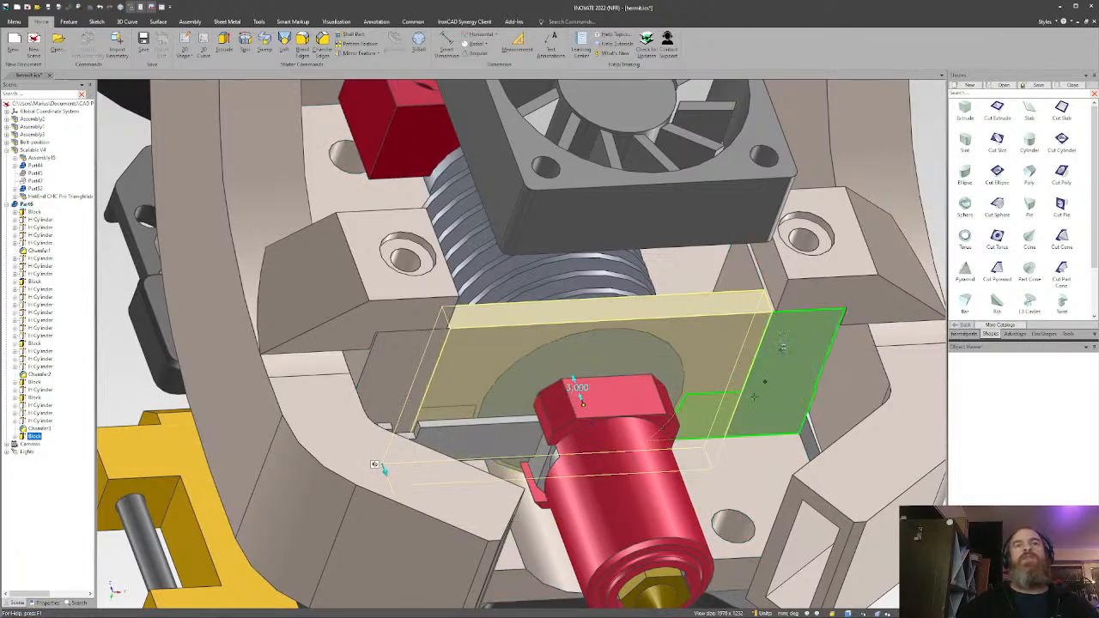
pyautogui.click(718, 388)
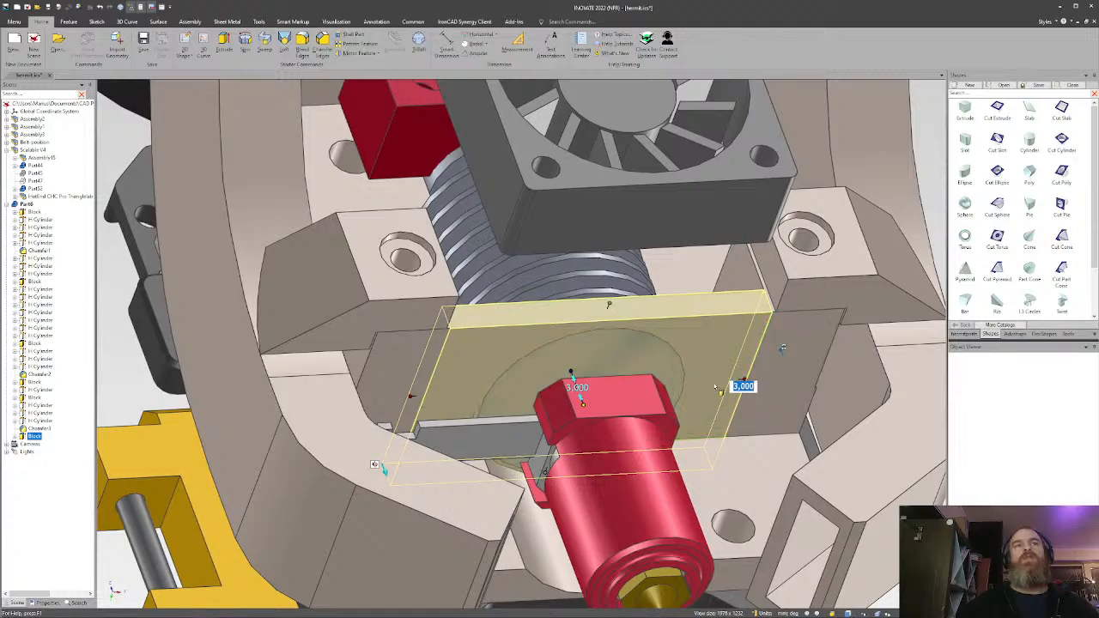
pyautogui.click(917, 201)
pyautogui.moveTo(810, 295); pyautogui.dragTo(734, 334, button='middle')
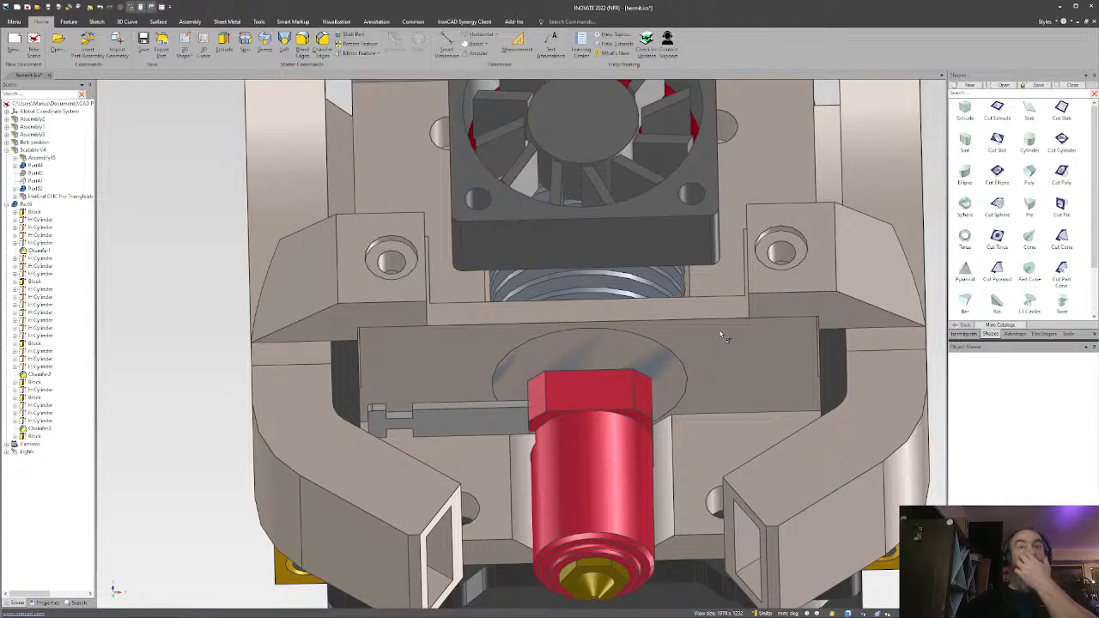
pyautogui.moveTo(599, 329); pyautogui.dragTo(600, 310, button='middle')
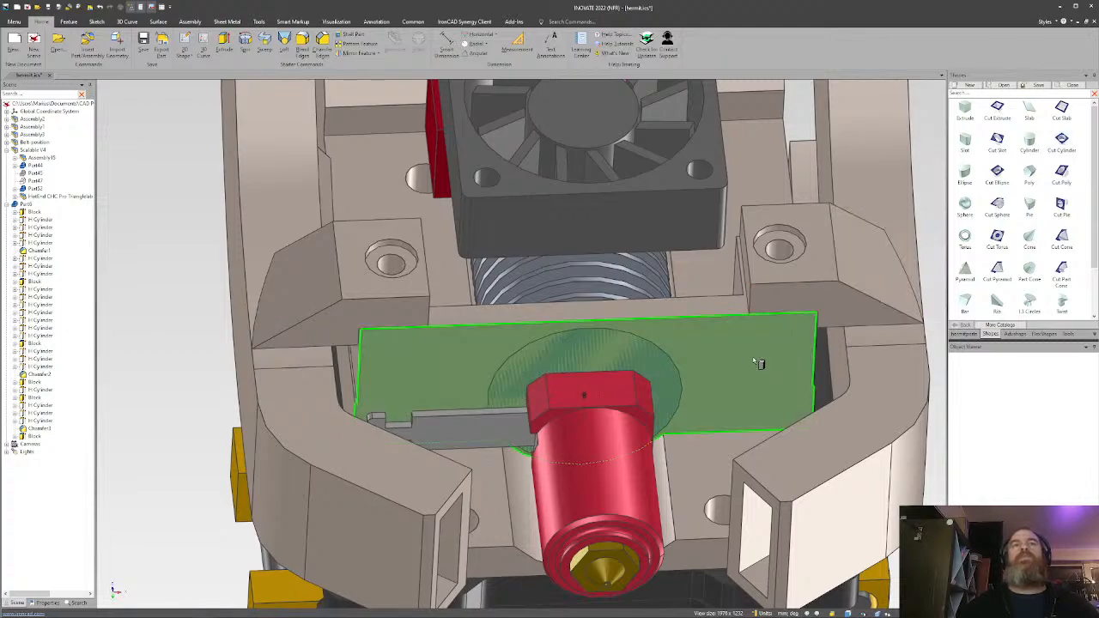
# Move the hotend's cylindrical clearance hole after the thin block in the part's feature order so it cuts through the block.
pyautogui.moveTo(792, 361); pyautogui.dragTo(783, 351)
pyautogui.moveTo(783, 350); pyautogui.dragTo(702, 346, button='middle')
pyautogui.click(697, 352)
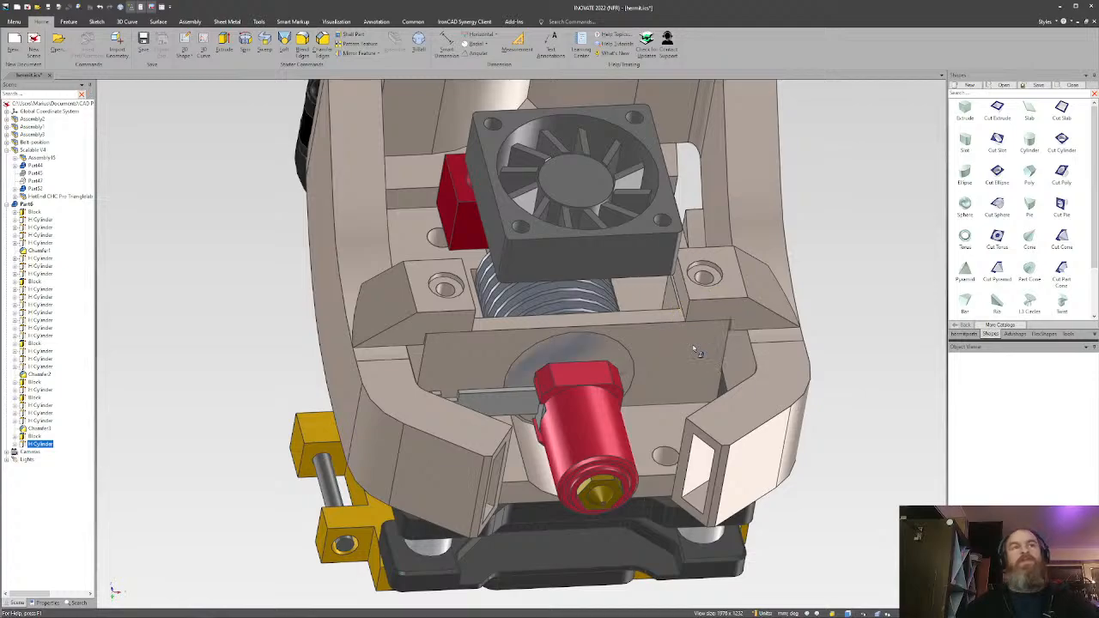
pyautogui.click(532, 460)
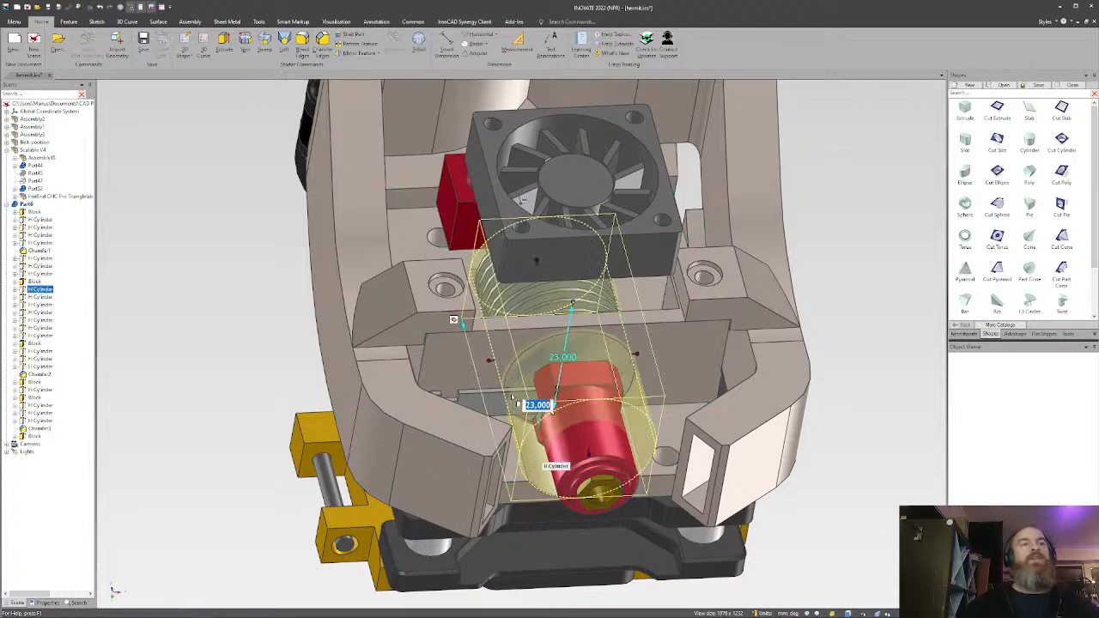
pyautogui.click(35, 442)
# Examine the hole through the thin plate and the clearance between the fan, heatsink, hotend and screw mounts from several angles.
pyautogui.moveTo(550, 326); pyautogui.dragTo(571, 321, button='middle')
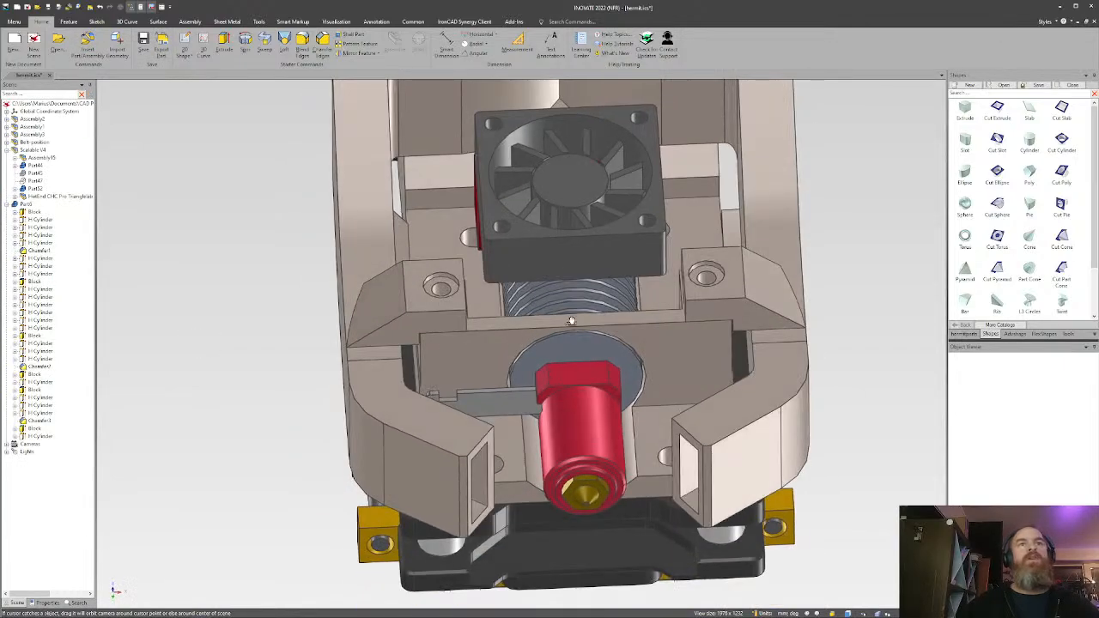
pyautogui.scroll(5, 571, 321)
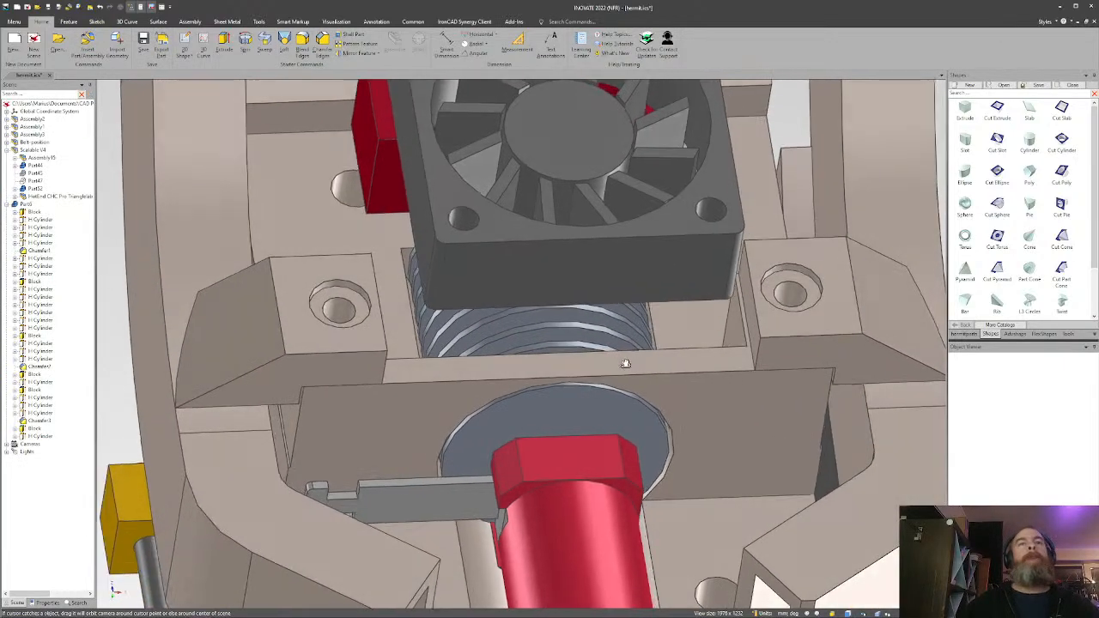
pyautogui.moveTo(625, 364); pyautogui.dragTo(606, 273, button='middle')
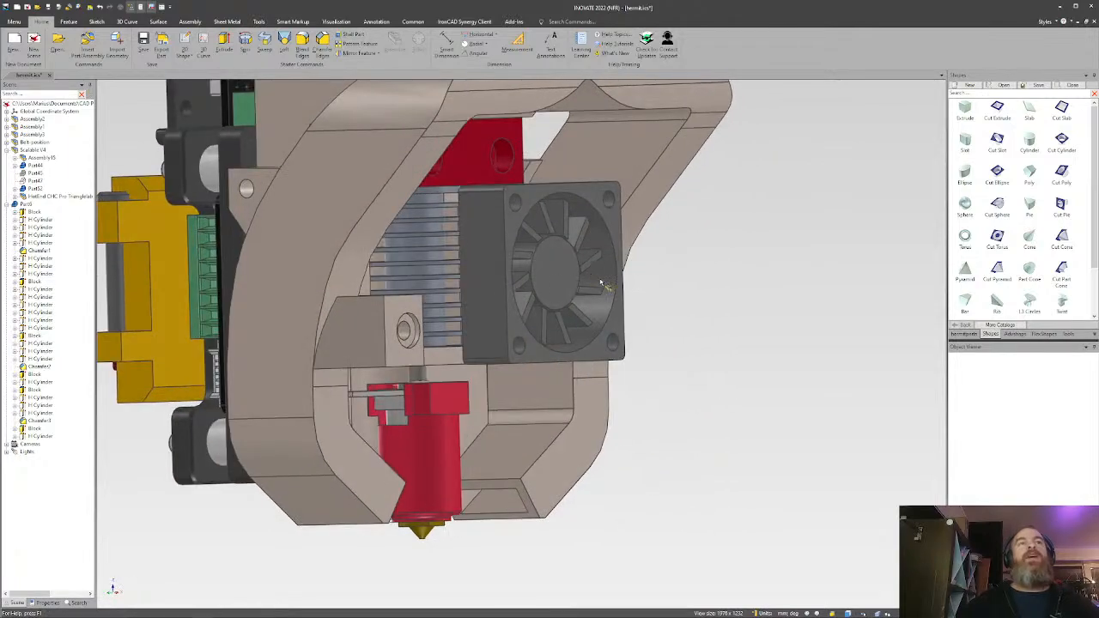
pyautogui.moveTo(443, 232); pyautogui.dragTo(765, 352, button='middle')
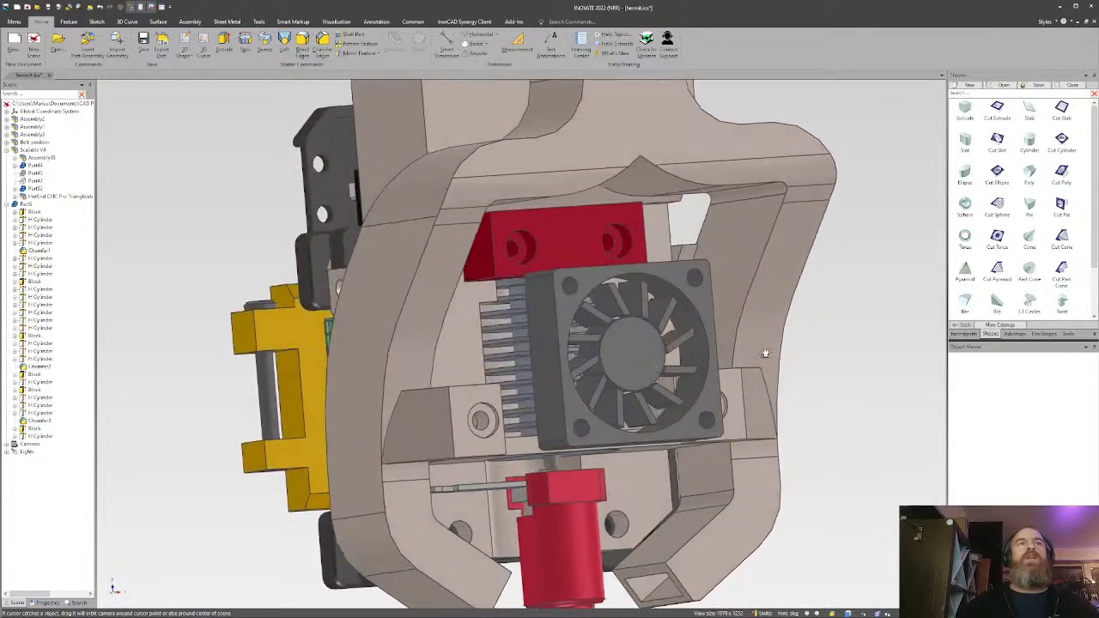
pyautogui.moveTo(626, 343); pyautogui.dragTo(749, 350, button='middle')
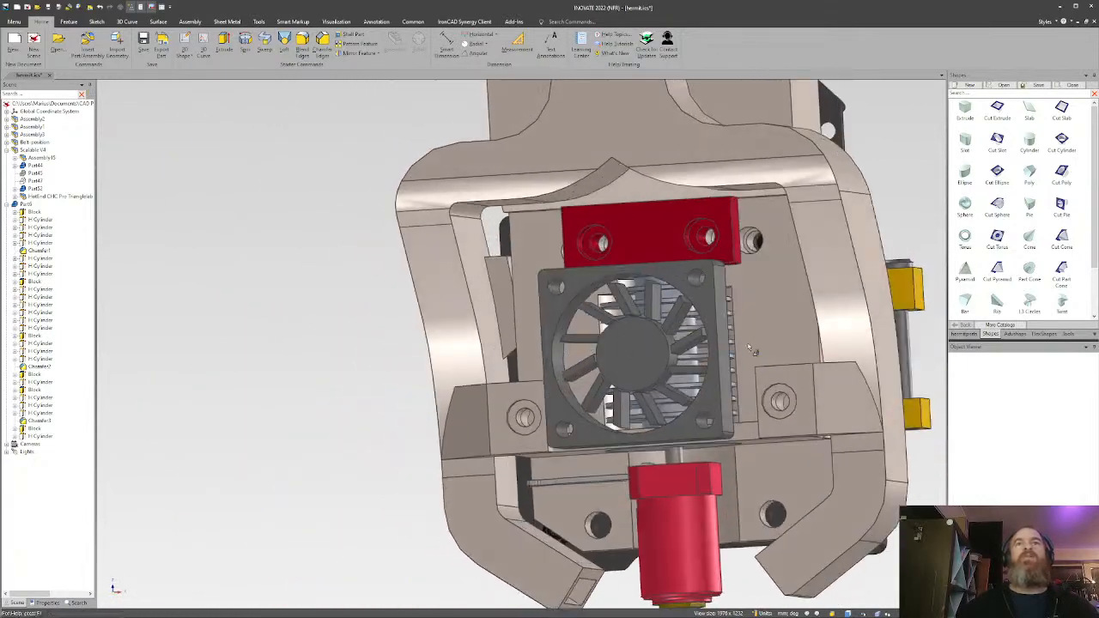
pyautogui.moveTo(779, 315); pyautogui.dragTo(568, 363, button='middle')
pyautogui.scroll(3, 806, 311)
pyautogui.keyDown('shift'); pyautogui.moveTo(567, 363); pyautogui.dragTo(642, 227, button='middle'); pyautogui.keyUp('shift')
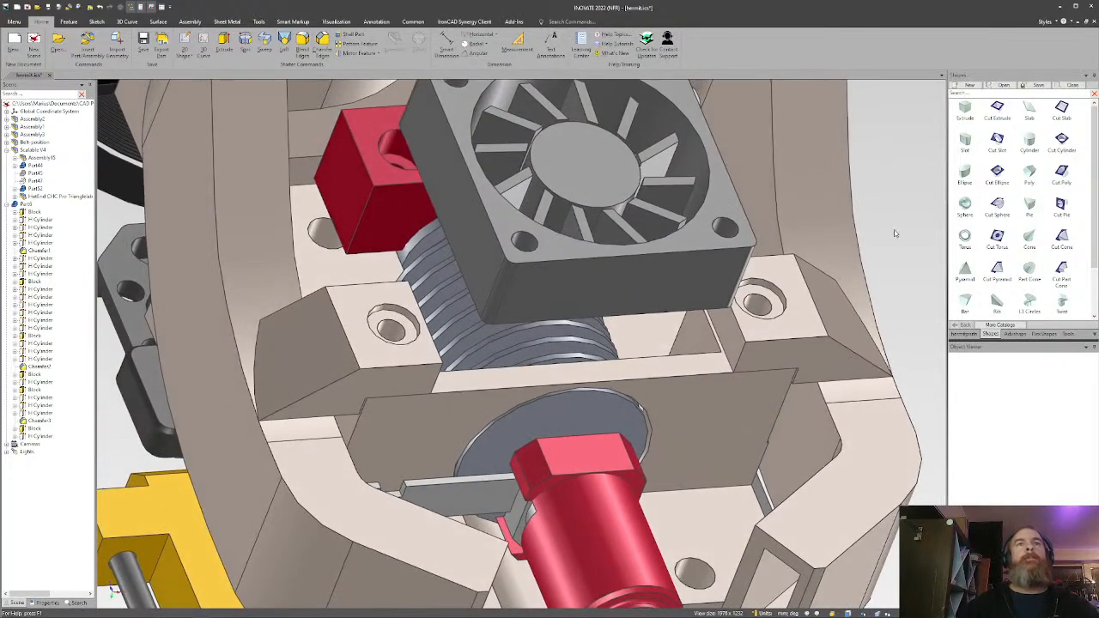
# Add another block to the backplate part at the front edge beneath the fan, between the two screw mounts.
pyautogui.scroll(-1, 895, 234)
pyautogui.scroll(-2, 745, 256)
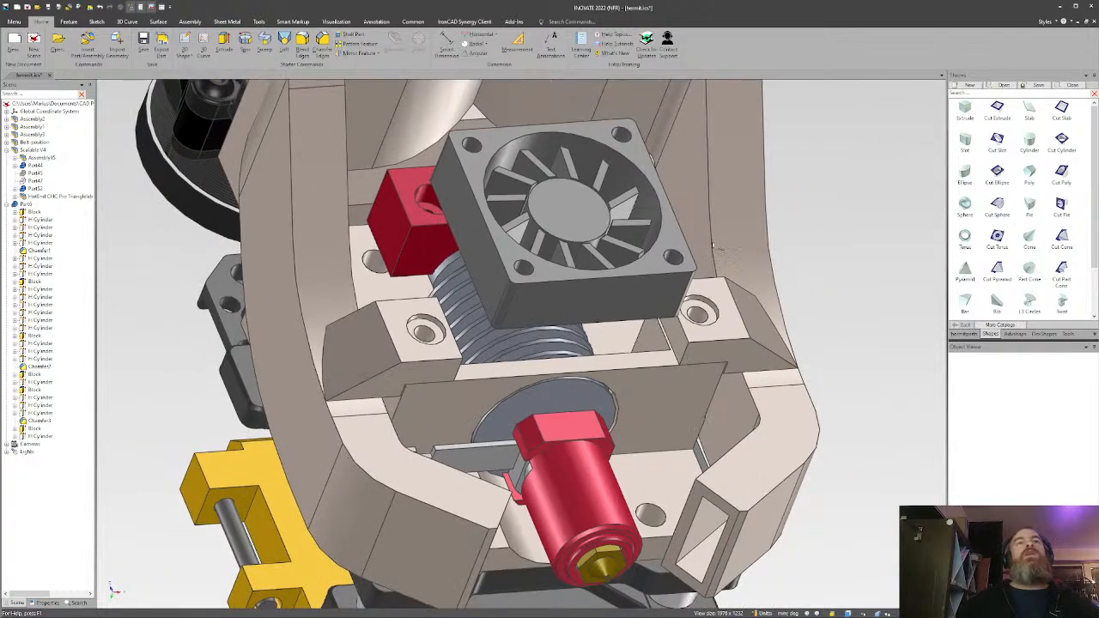
pyautogui.scroll(1, 555, 250)
pyautogui.keyDown('shift'); pyautogui.moveTo(637, 198); pyautogui.dragTo(646, 252, button='middle'); pyautogui.keyUp('shift')
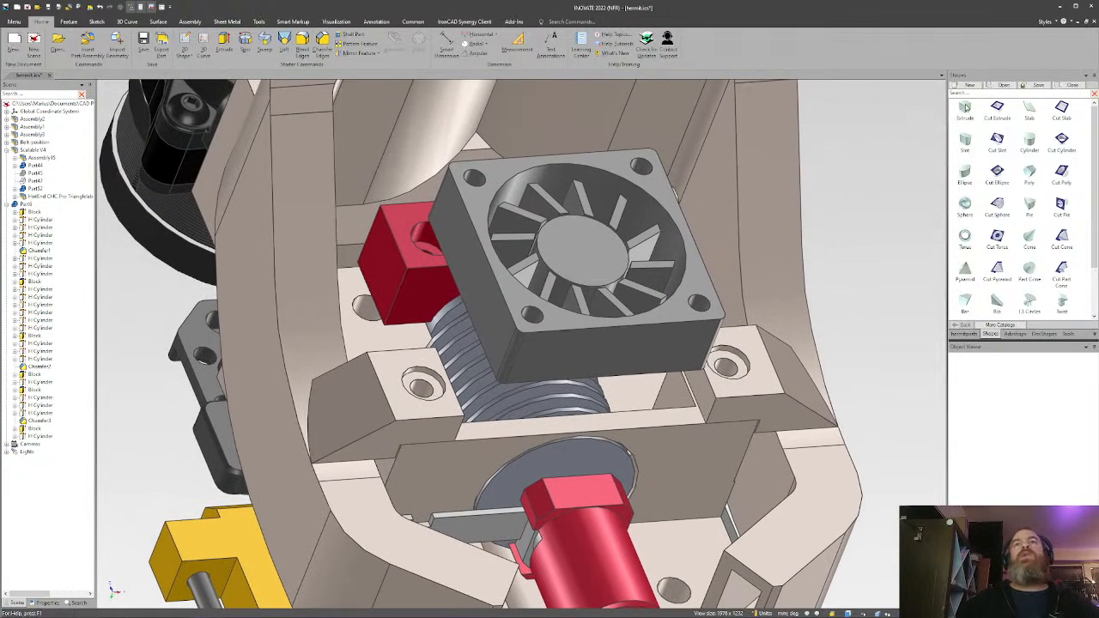
pyautogui.moveTo(965, 107); pyautogui.dragTo(581, 429)
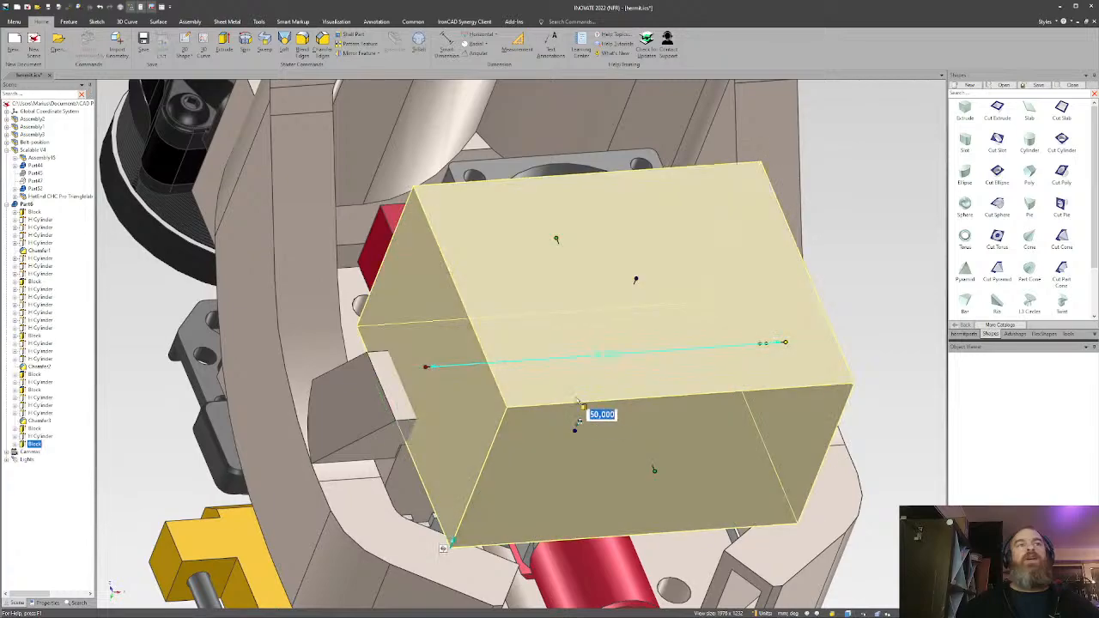
# Set the new block's thickness to 11 mm and its width to 35 mm.
pyautogui.moveTo(641, 275); pyautogui.dragTo(575, 391)
pyautogui.write('11')
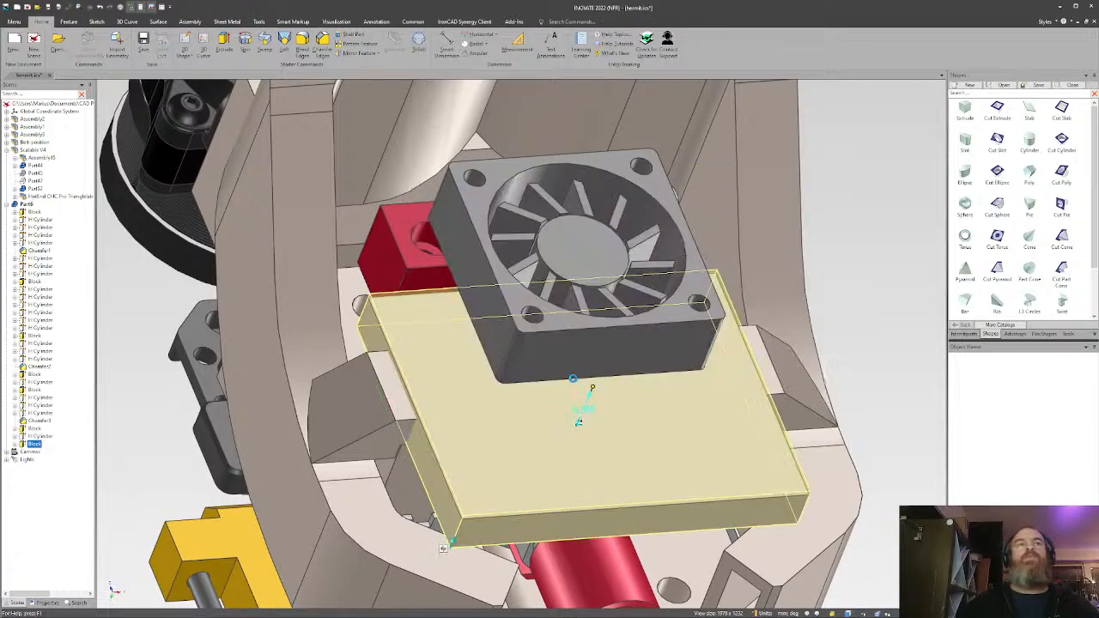
pyautogui.press('Return')
pyautogui.moveTo(413, 406); pyautogui.dragTo(469, 426)
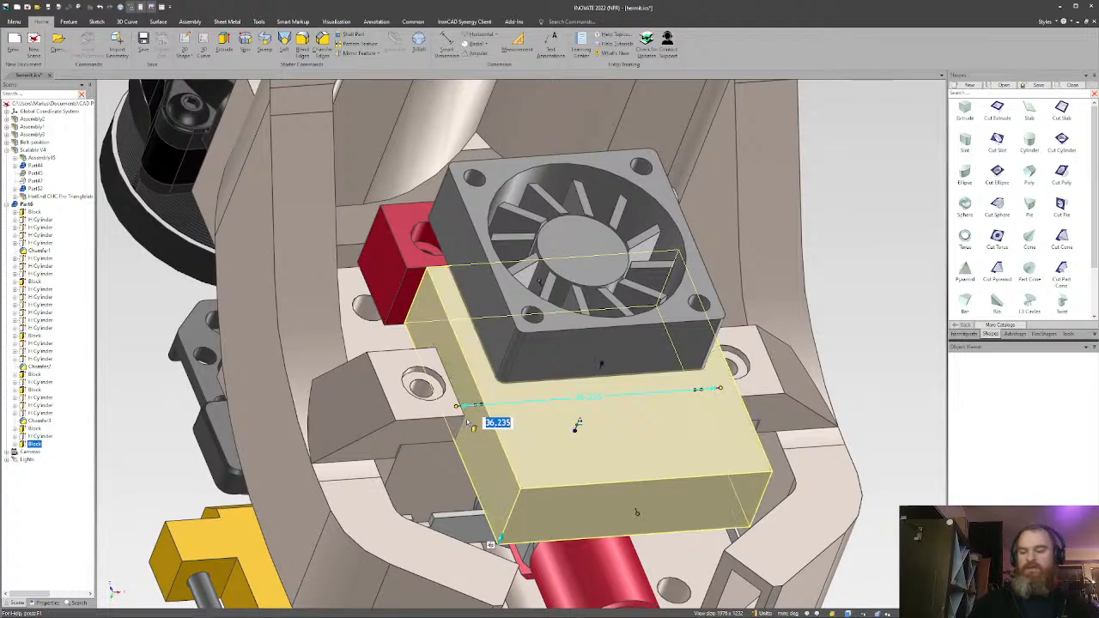
pyautogui.write('35')
pyautogui.press('Return')
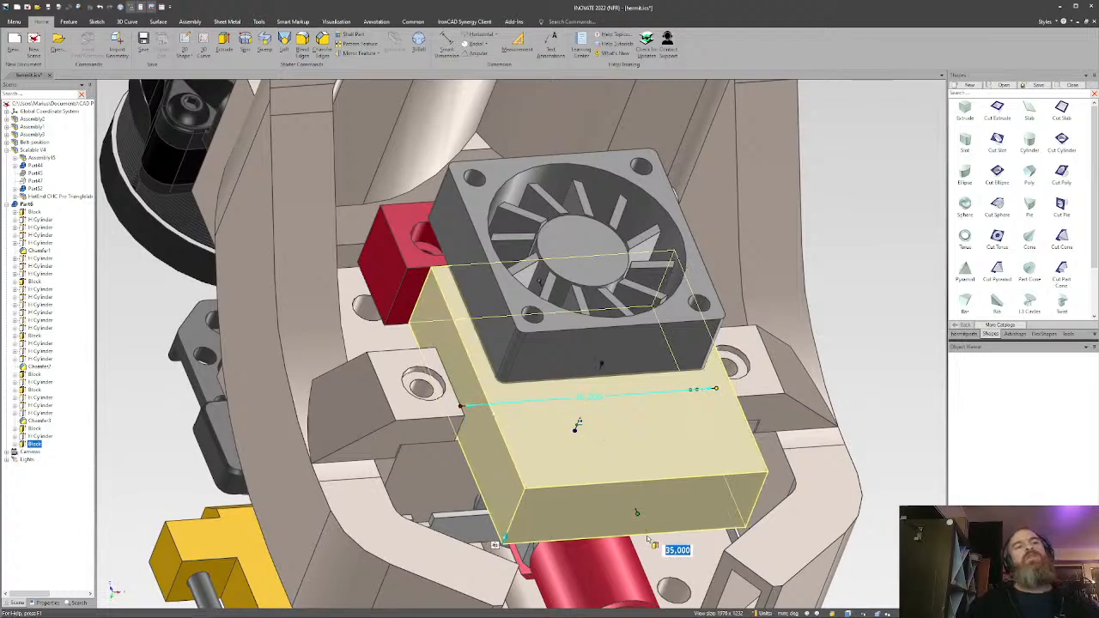
# Resize the block's lower and upper ends to match the fan's edges, making it about 30 mm tall.
pyautogui.moveTo(637, 513); pyautogui.dragTo(592, 409)
pyautogui.moveTo(590, 410); pyautogui.dragTo(365, 534, button='middle')
pyautogui.moveTo(608, 252); pyautogui.dragTo(607, 194)
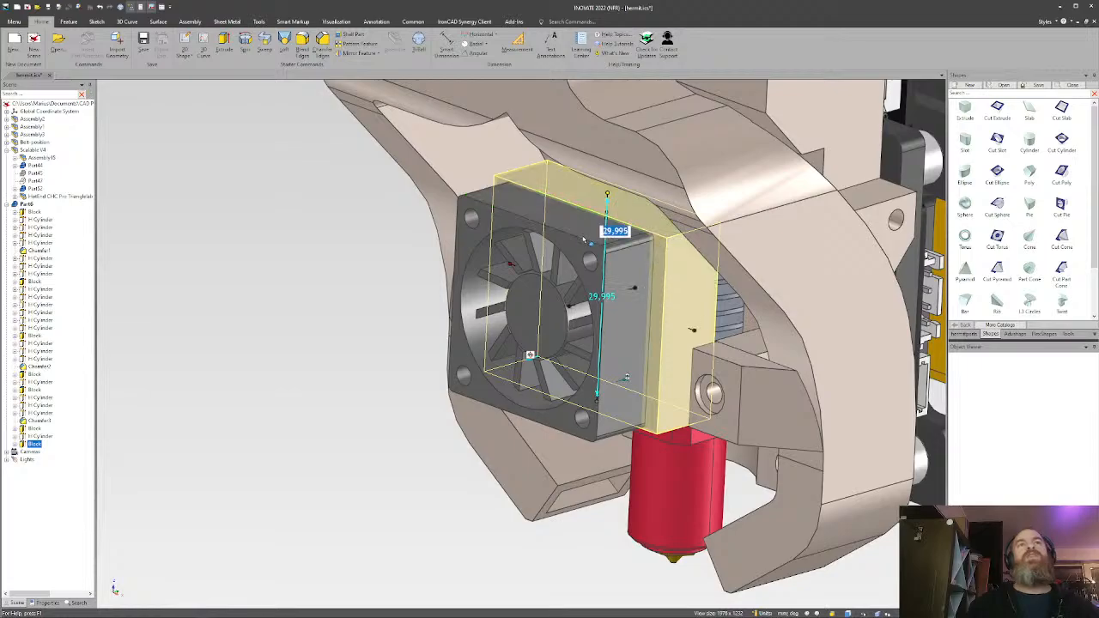
pyautogui.moveTo(577, 319); pyautogui.dragTo(508, 326, button='middle')
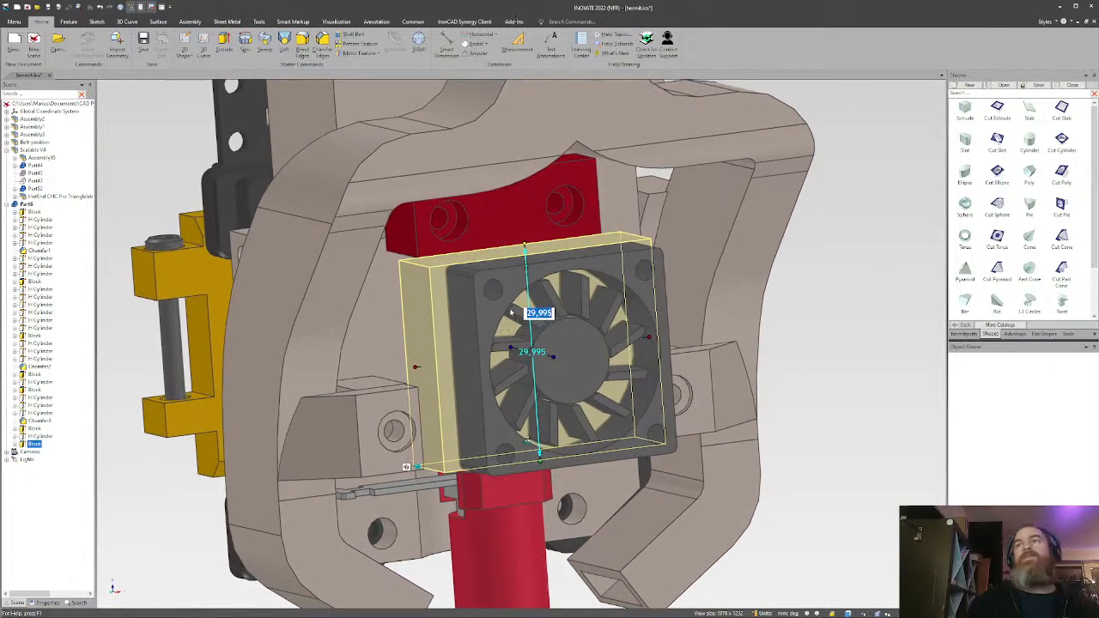
pyautogui.moveTo(518, 313)
pyautogui.mouseDown(button='middle')
pyautogui.moveTo(530, 312)
pyautogui.moveTo(539, 335)
pyautogui.moveTo(525, 323)
pyautogui.mouseUp(button='middle')
pyautogui.click(793, 370)
pyautogui.moveTo(662, 365); pyautogui.dragTo(566, 381, button='middle')
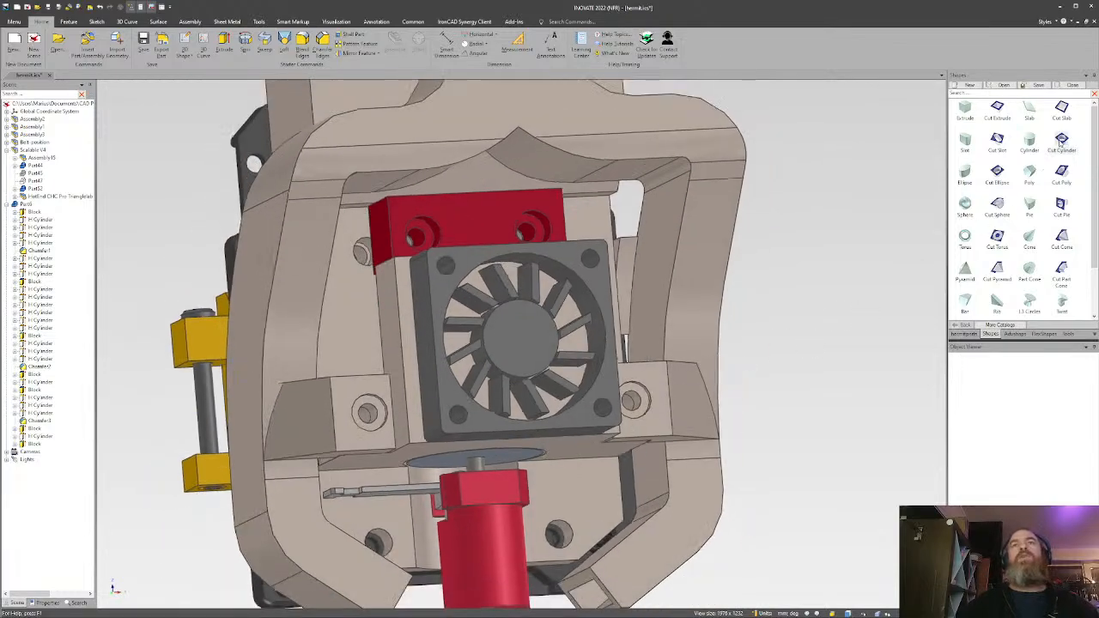
# Add a cut cylinder to the block, centre it on the fan with the TriBall and size it to 27 mm diameter.
pyautogui.moveTo(418, 396); pyautogui.dragTo(416, 393)
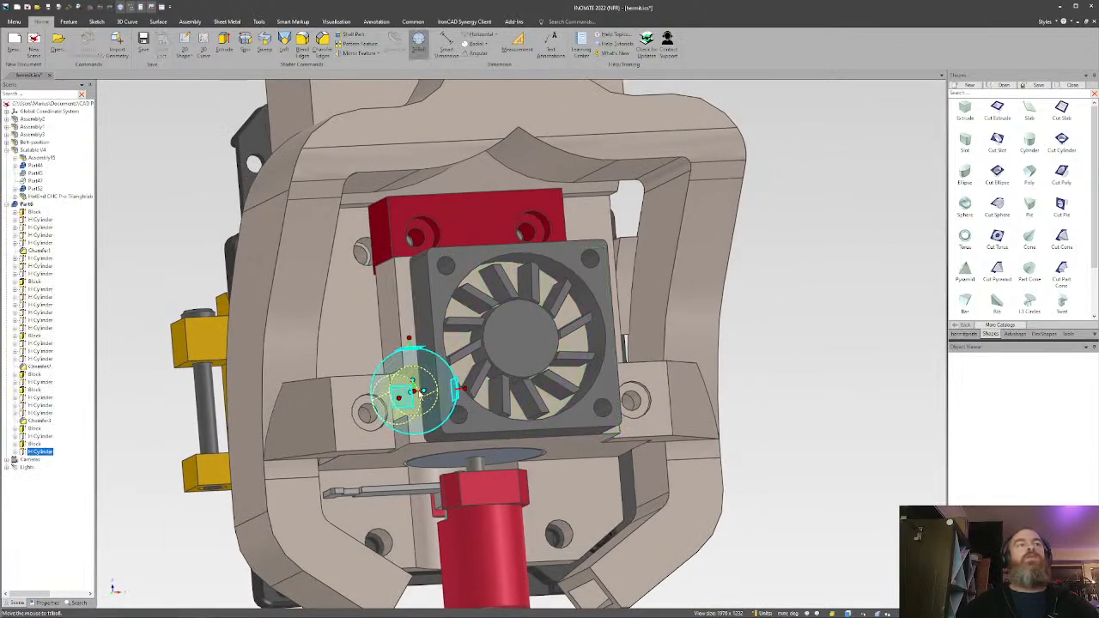
pyautogui.rightClick(420, 392)
pyautogui.click(455, 444)
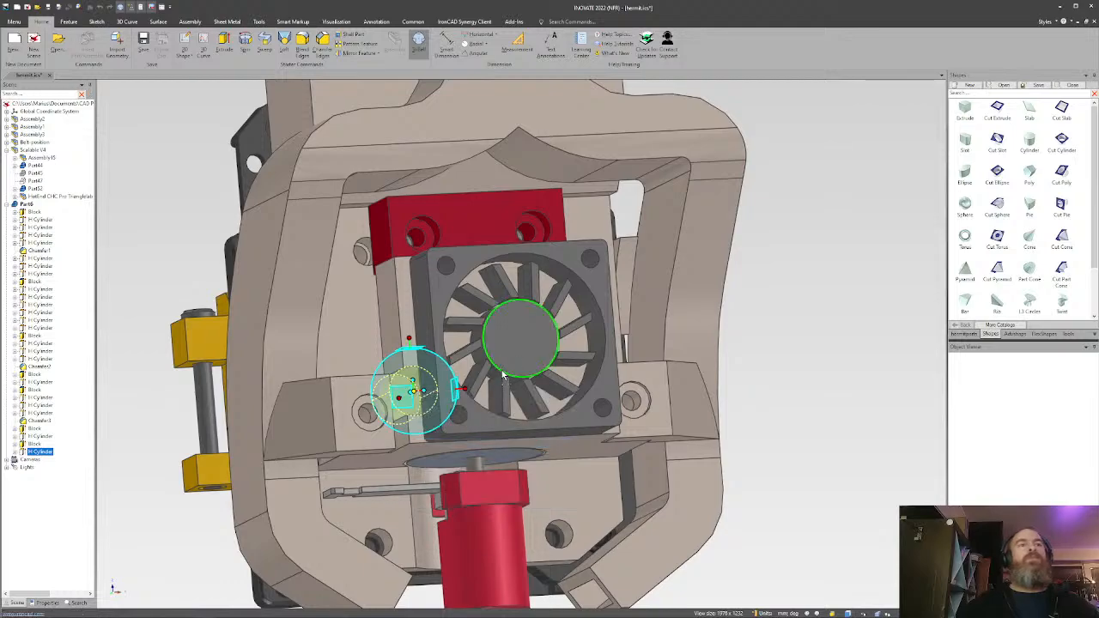
pyautogui.moveTo(520, 361); pyautogui.dragTo(527, 332, button='middle')
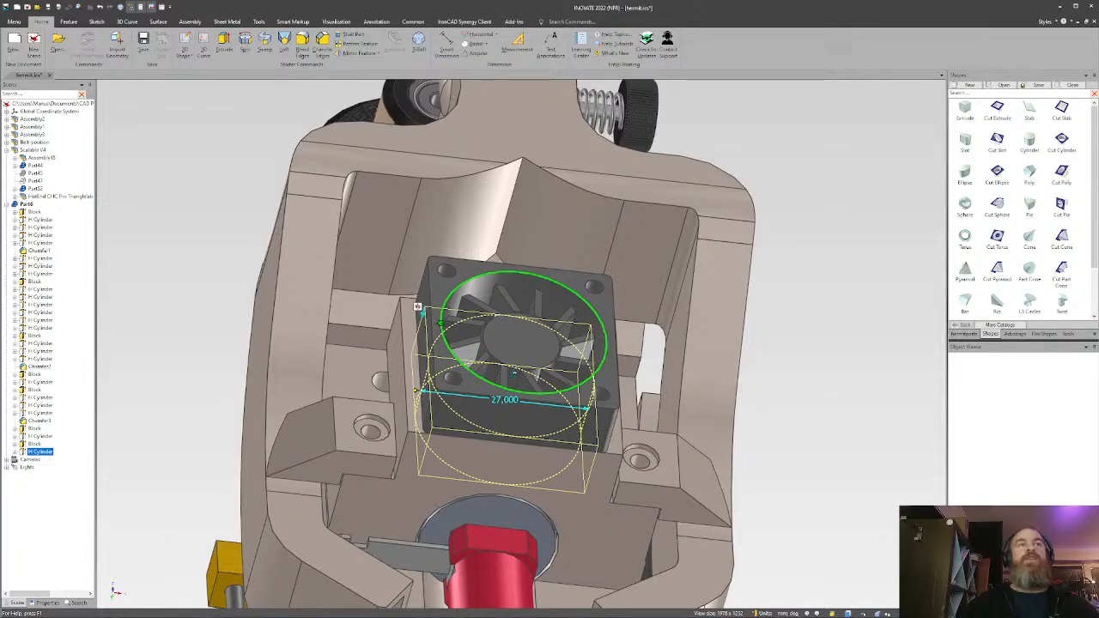
pyautogui.moveTo(417, 392); pyautogui.dragTo(419, 419, button='middle')
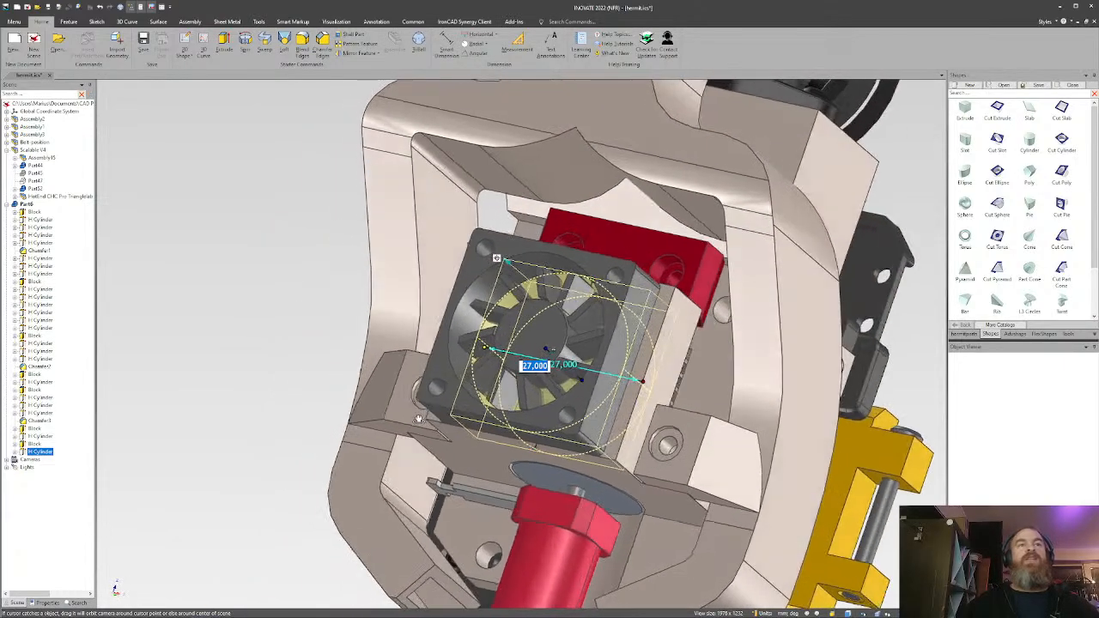
pyautogui.click(280, 410)
pyautogui.moveTo(360, 446); pyautogui.dragTo(442, 395, button='middle')
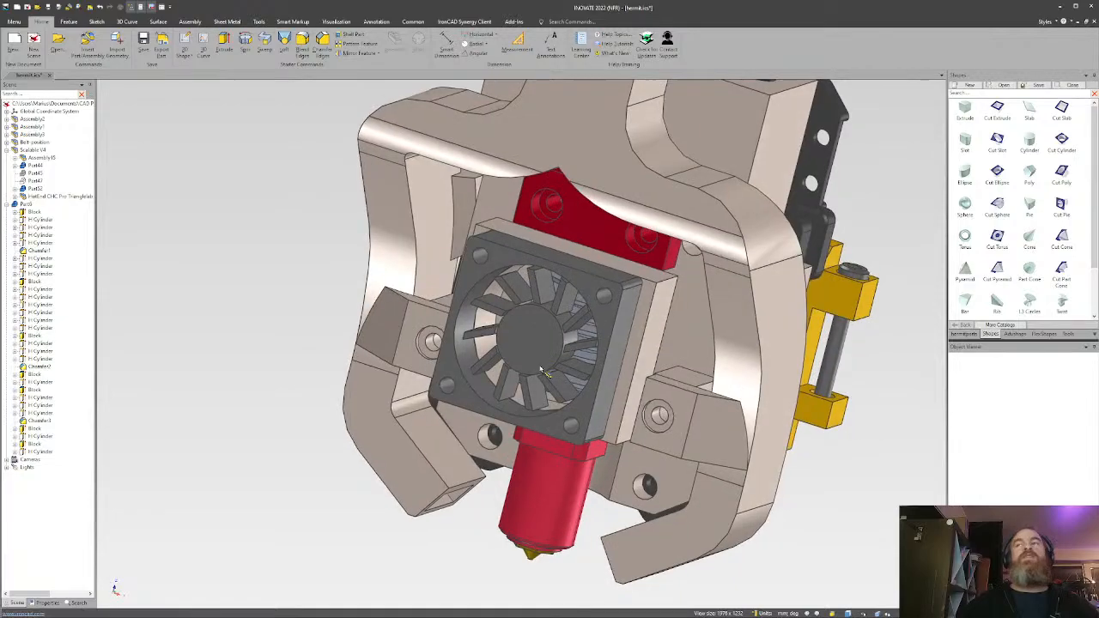
# Add another cut cylinder to the block and centre it on the fan's upper screw hole beside the red bracket.
pyautogui.moveTo(542, 371); pyautogui.dragTo(667, 374, button='middle')
pyautogui.scroll(2, 667, 374)
pyautogui.moveTo(498, 390); pyautogui.dragTo(552, 377, button='middle')
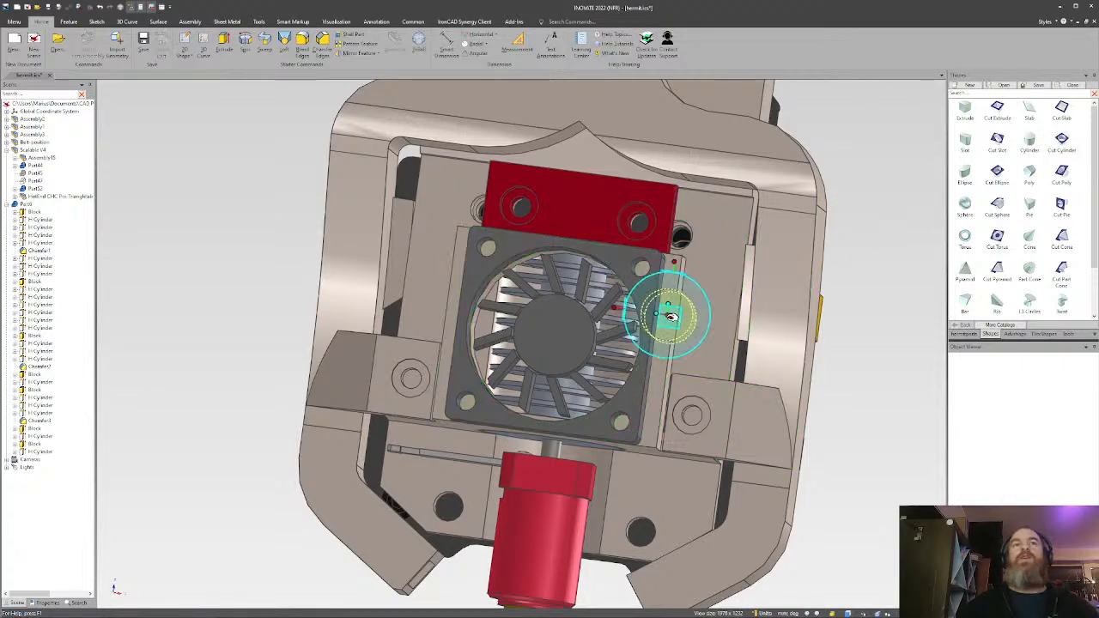
pyautogui.rightClick(671, 317)
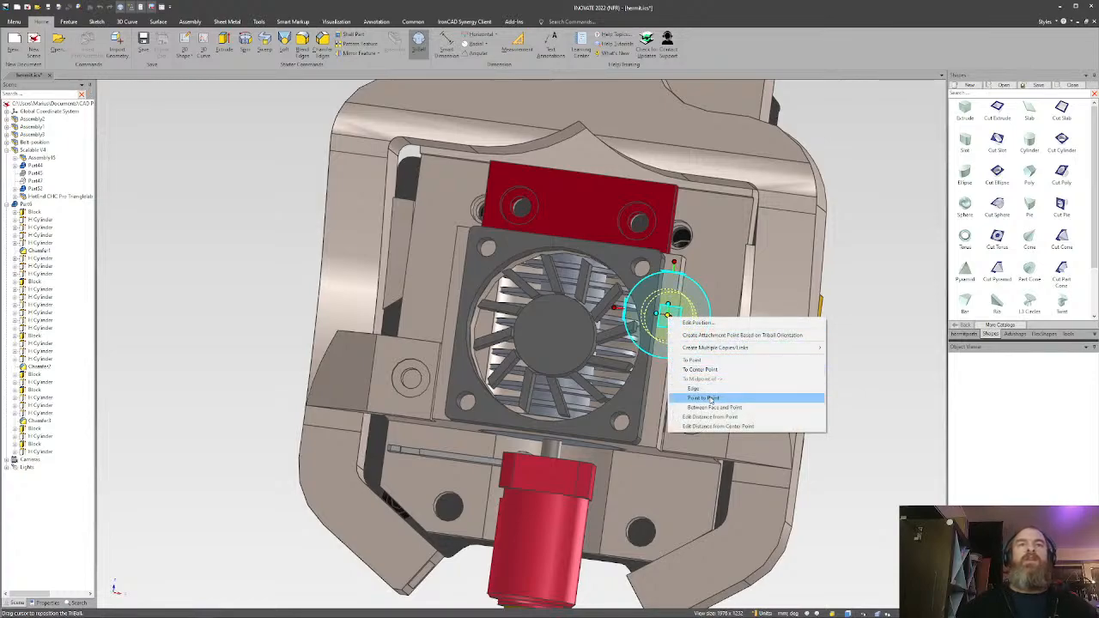
pyautogui.click(700, 369)
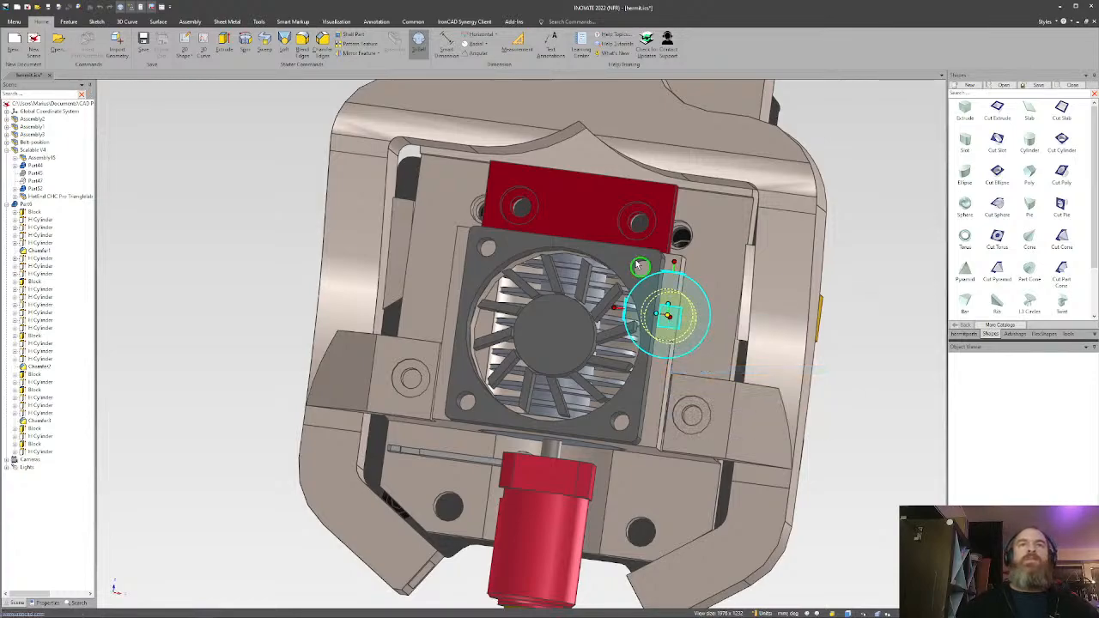
pyautogui.press('F10')
pyautogui.moveTo(642, 296); pyautogui.dragTo(652, 331, button='middle')
pyautogui.click(655, 313)
pyautogui.click(907, 314)
pyautogui.scroll(6, 525, 352)
pyautogui.moveTo(524, 353); pyautogui.dragTo(662, 301, button='middle')
pyautogui.click(659, 300)
pyautogui.click(658, 301)
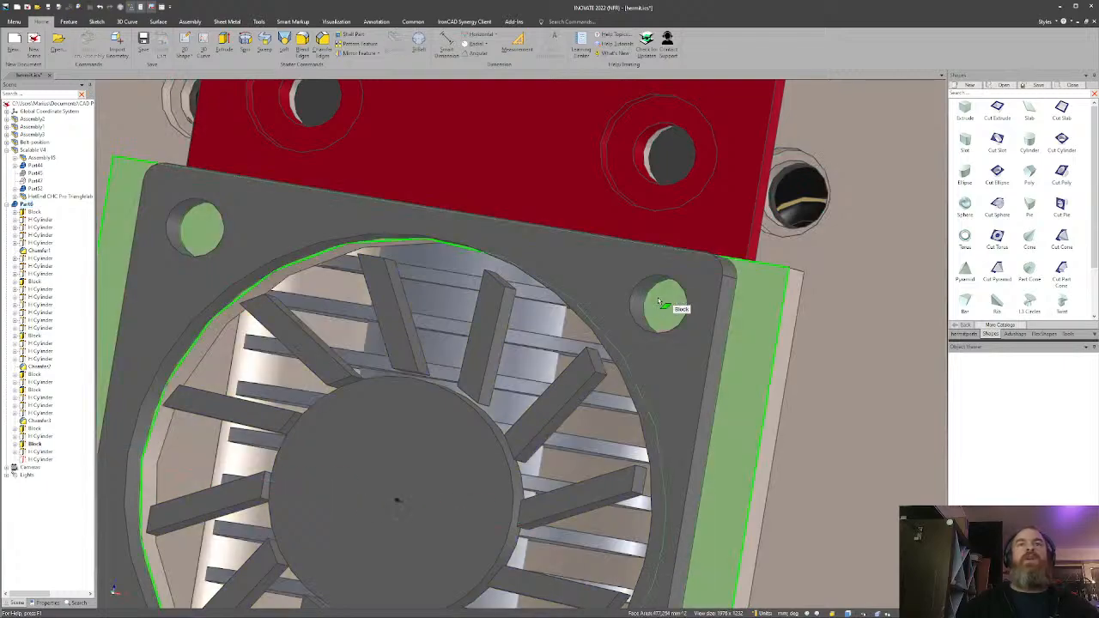
pyautogui.click(659, 302)
pyautogui.click(659, 302)
pyautogui.scroll(-5, 658, 302)
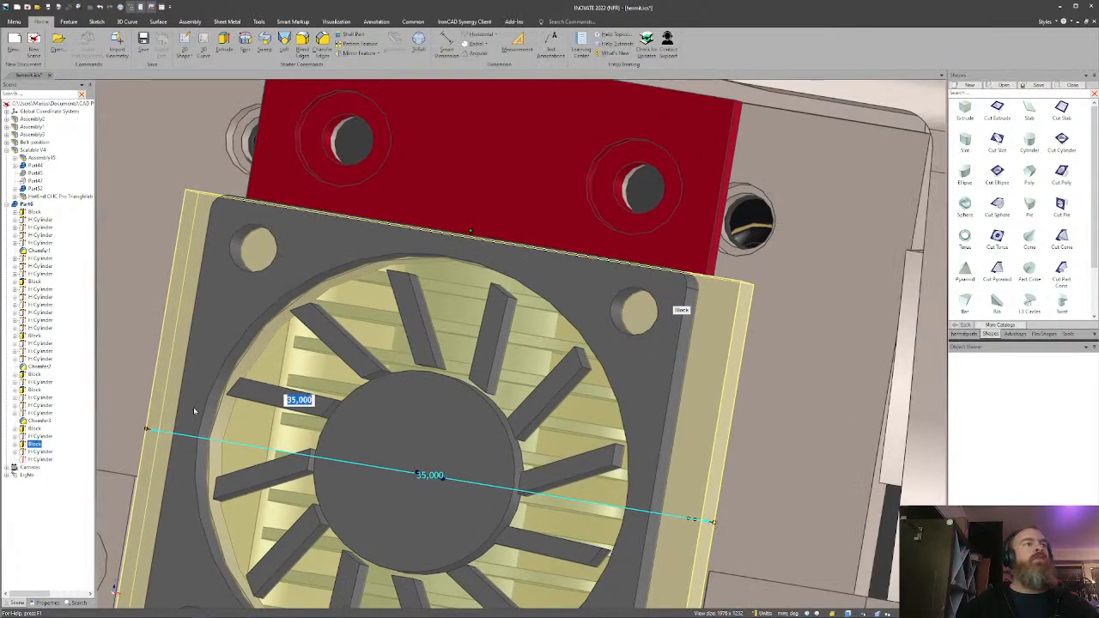
# Select the screw-hole cylinder and resize both its ends so it spans the block's thickness, 11 mm deep.
pyautogui.click(44, 461)
pyautogui.moveTo(368, 424); pyautogui.dragTo(546, 333, button='middle')
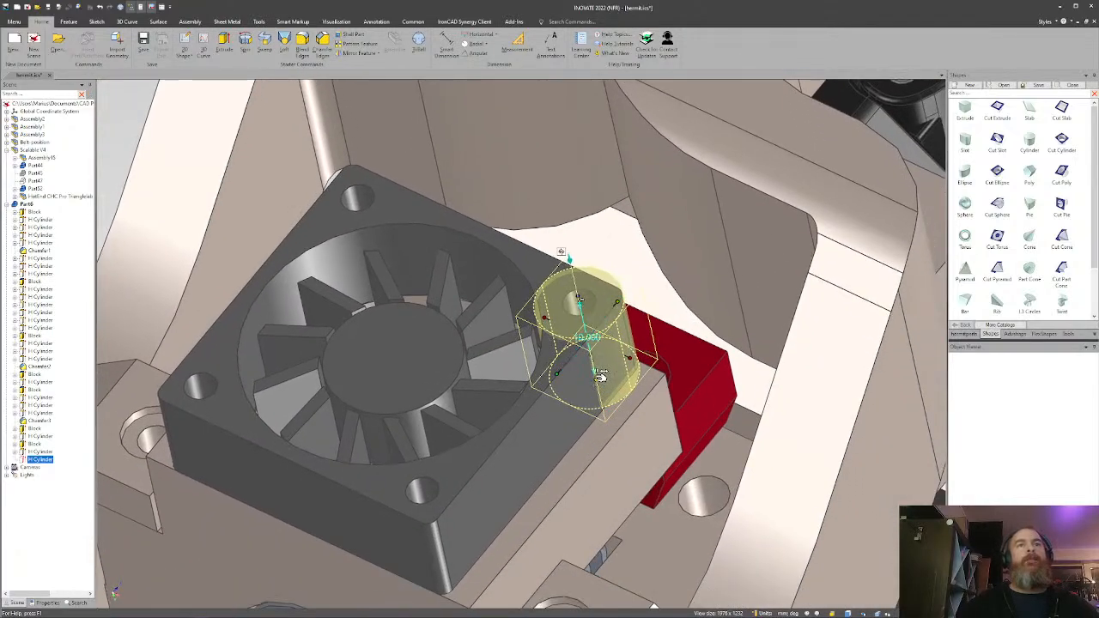
pyautogui.moveTo(600, 375); pyautogui.dragTo(605, 545)
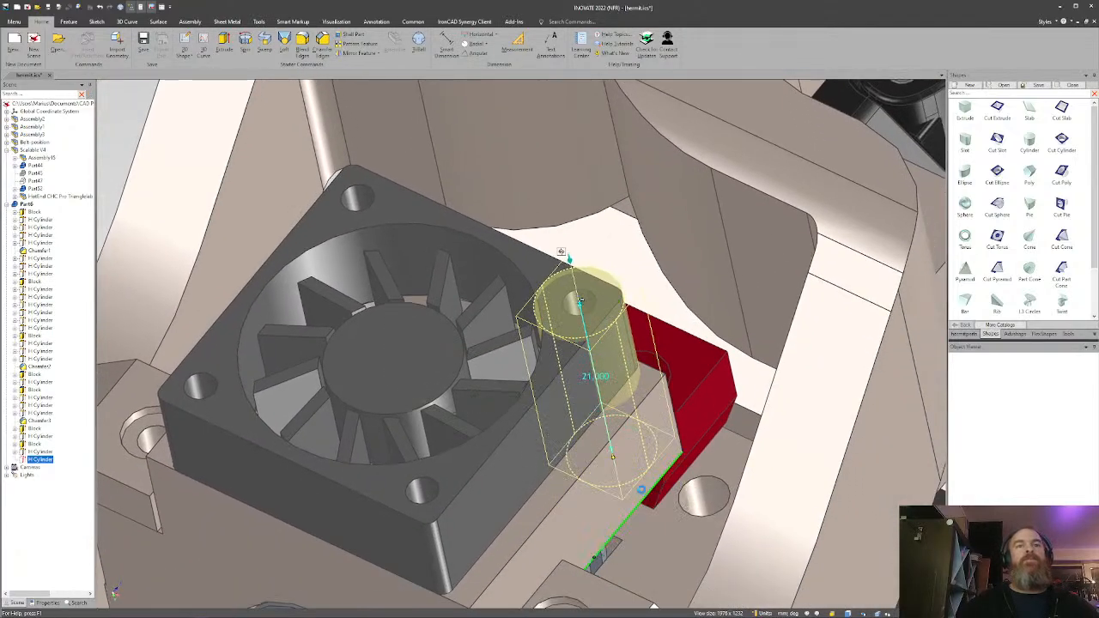
pyautogui.moveTo(582, 294); pyautogui.dragTo(595, 369)
pyautogui.moveTo(607, 419); pyautogui.dragTo(605, 417)
pyautogui.scroll(-3, 428, 388)
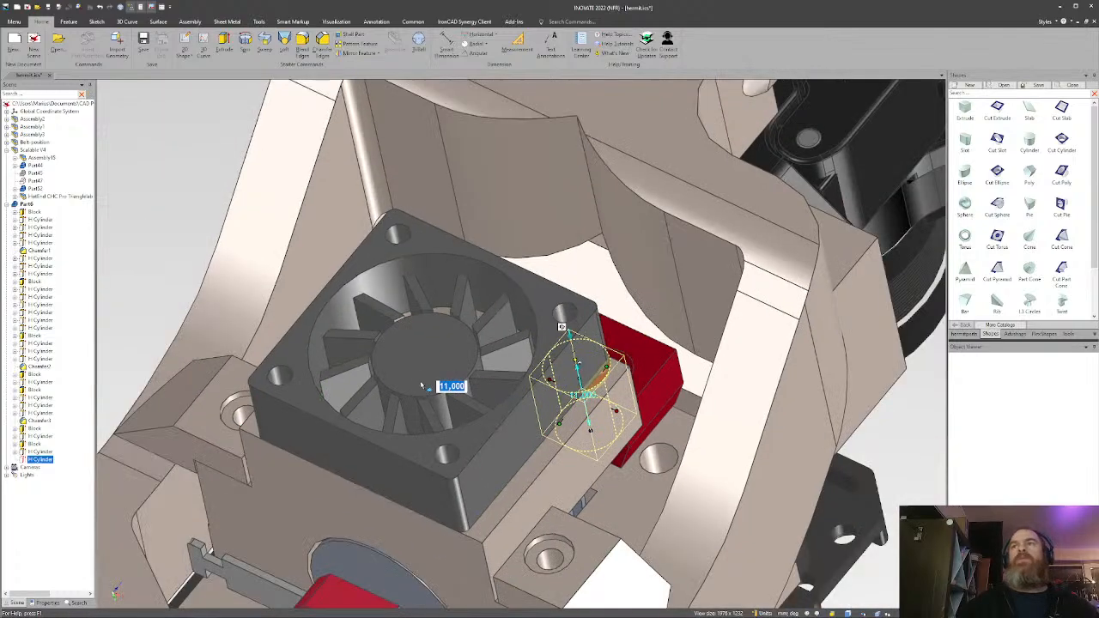
pyautogui.scroll(3, 423, 384)
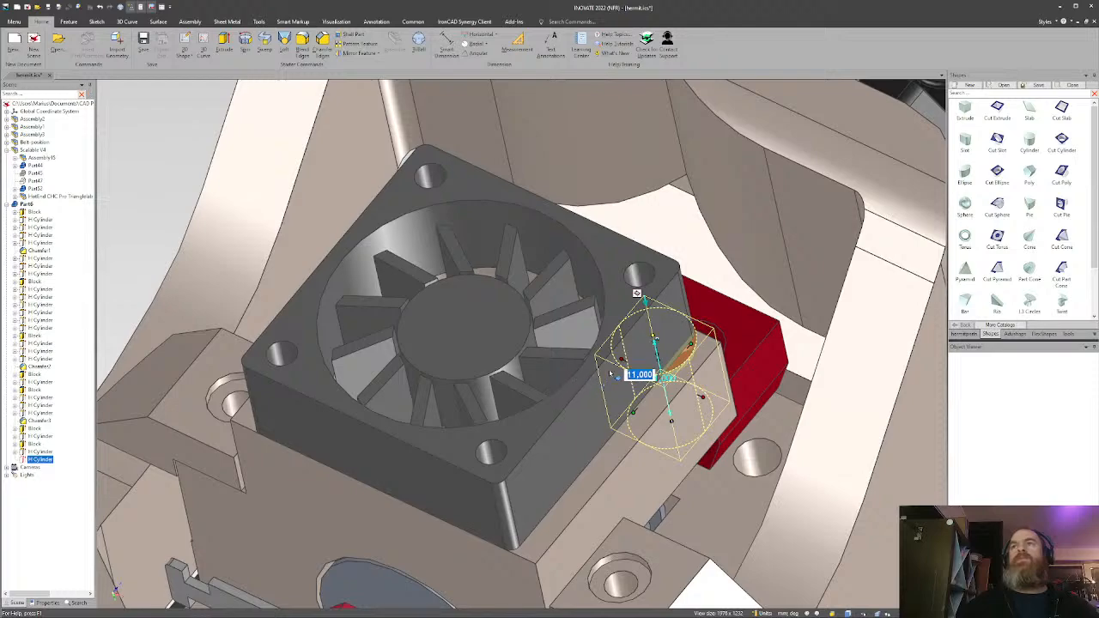
# Try to copy the screw-hole cylinder by rotating it around the TriBall relocated to the fan hub's centre.
pyautogui.press('F10')
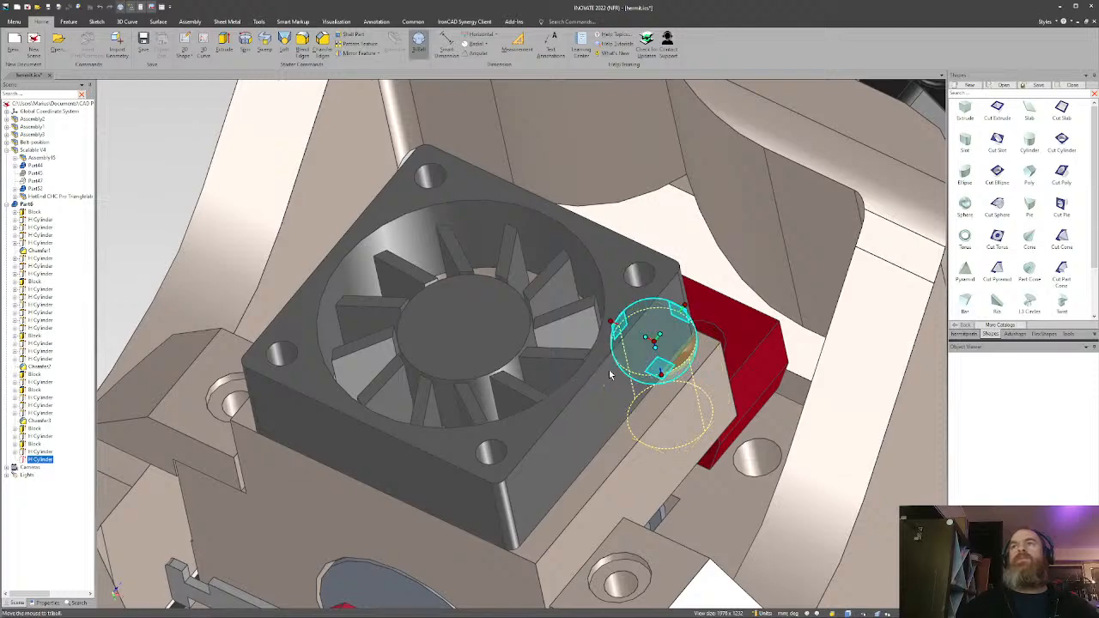
pyautogui.rightClick(657, 340)
pyautogui.click(687, 392)
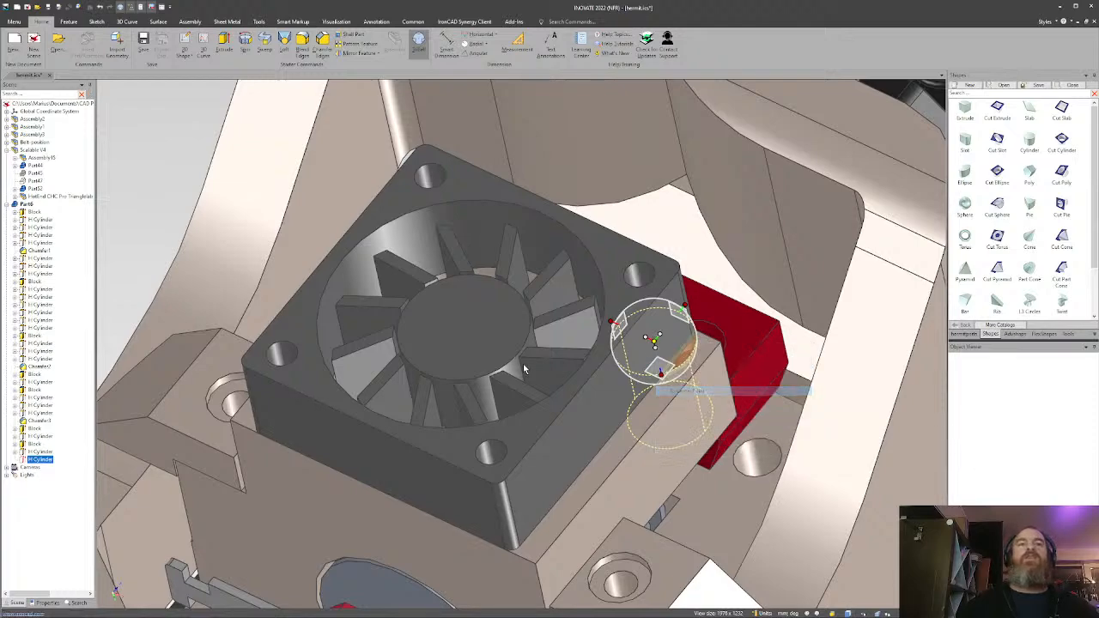
pyautogui.click(507, 369)
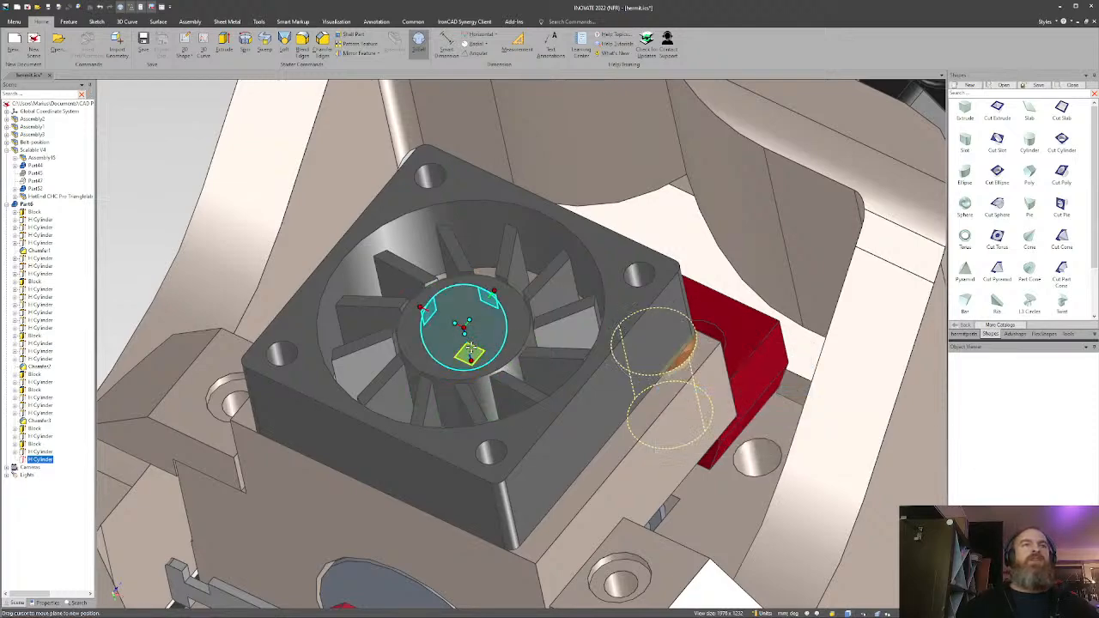
pyautogui.click(473, 359)
pyautogui.moveTo(484, 339); pyautogui.dragTo(477, 346, button='right')
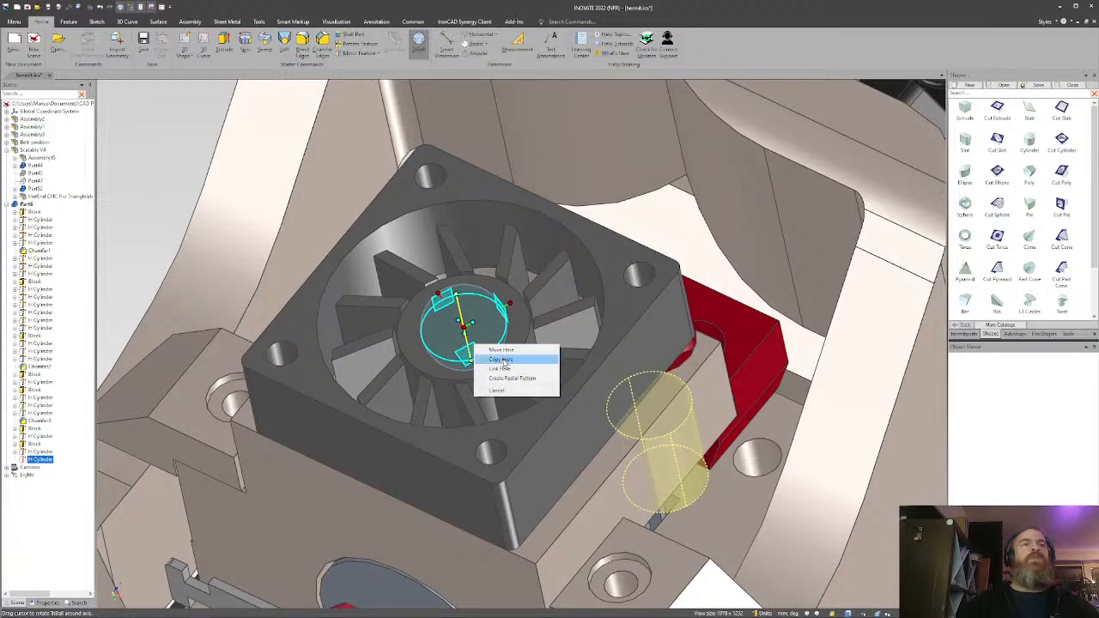
pyautogui.click(505, 361)
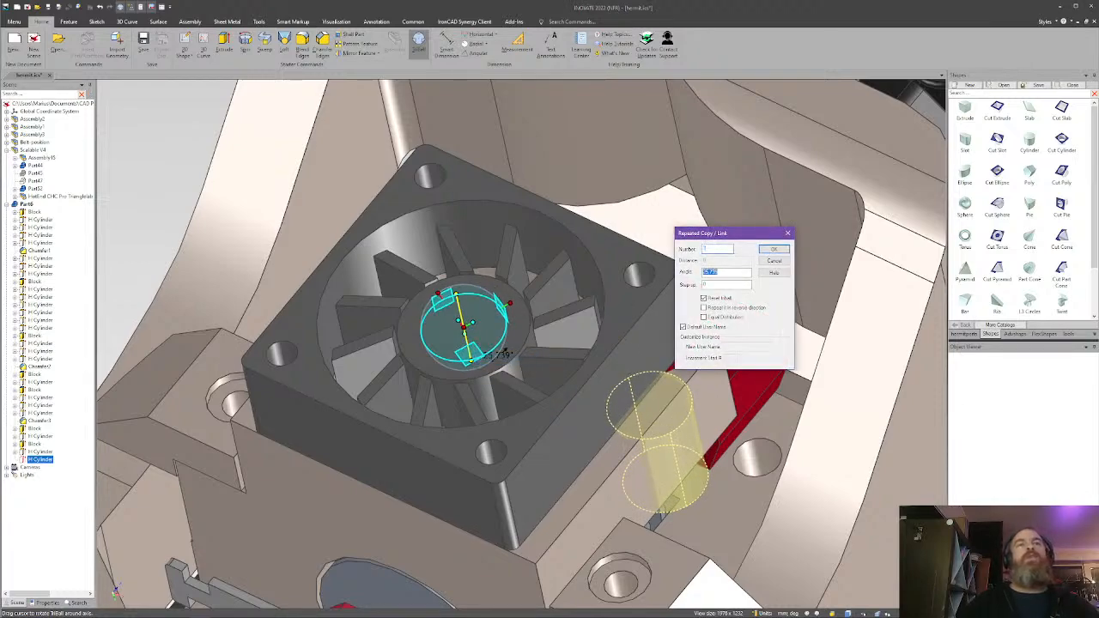
pyautogui.press('Return')
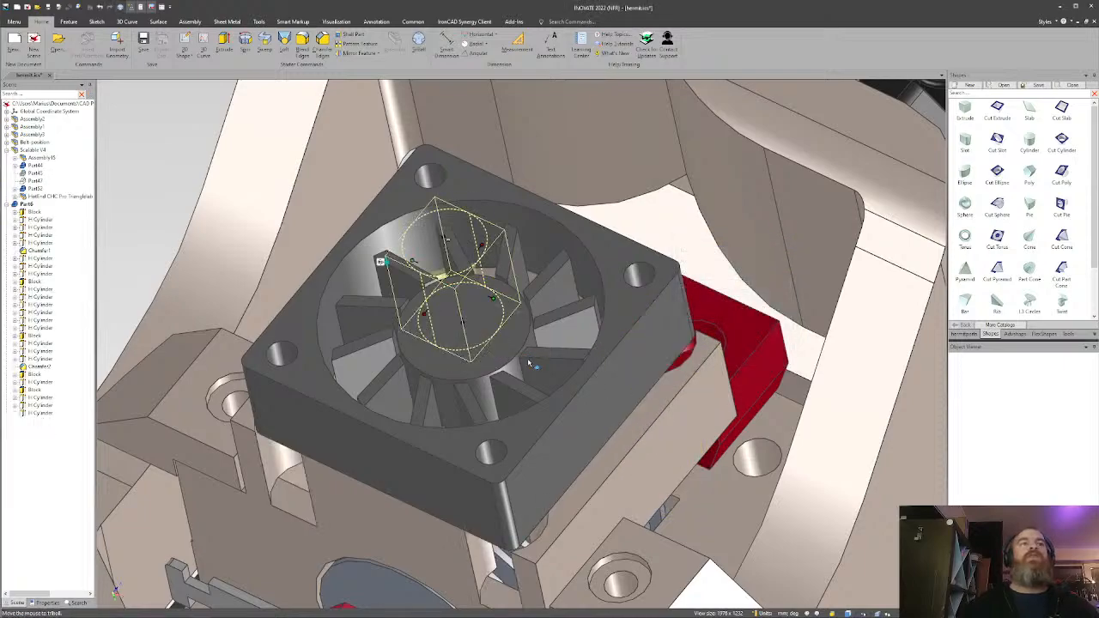
# Set the screw-hole cylinder's diameter to 2.75 mm.
pyautogui.moveTo(398, 291); pyautogui.dragTo(584, 376, button='middle')
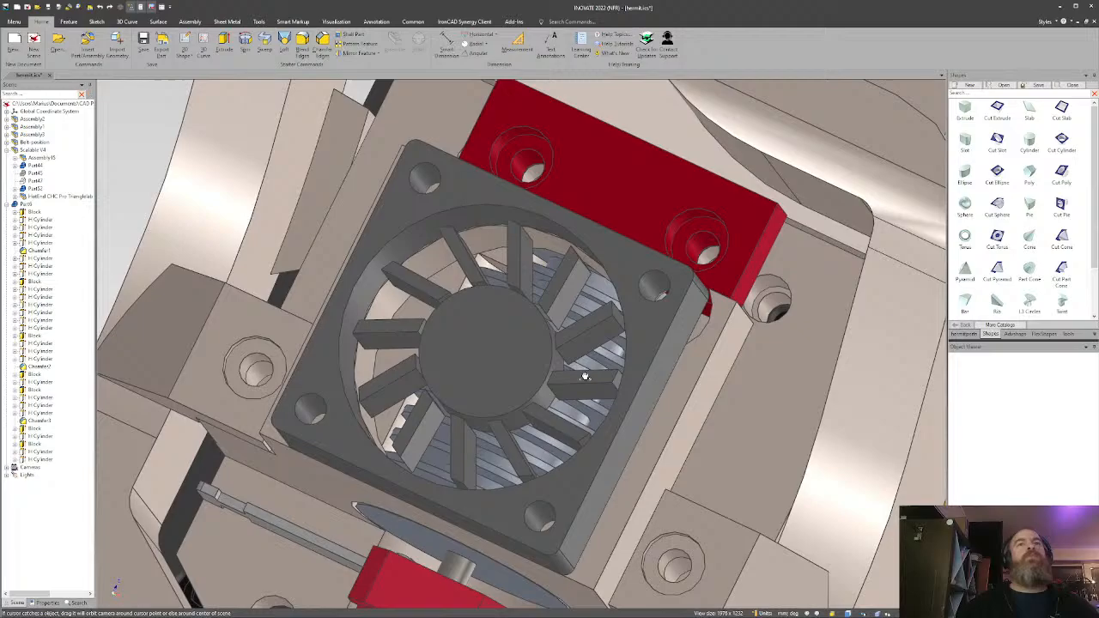
pyautogui.click(704, 332)
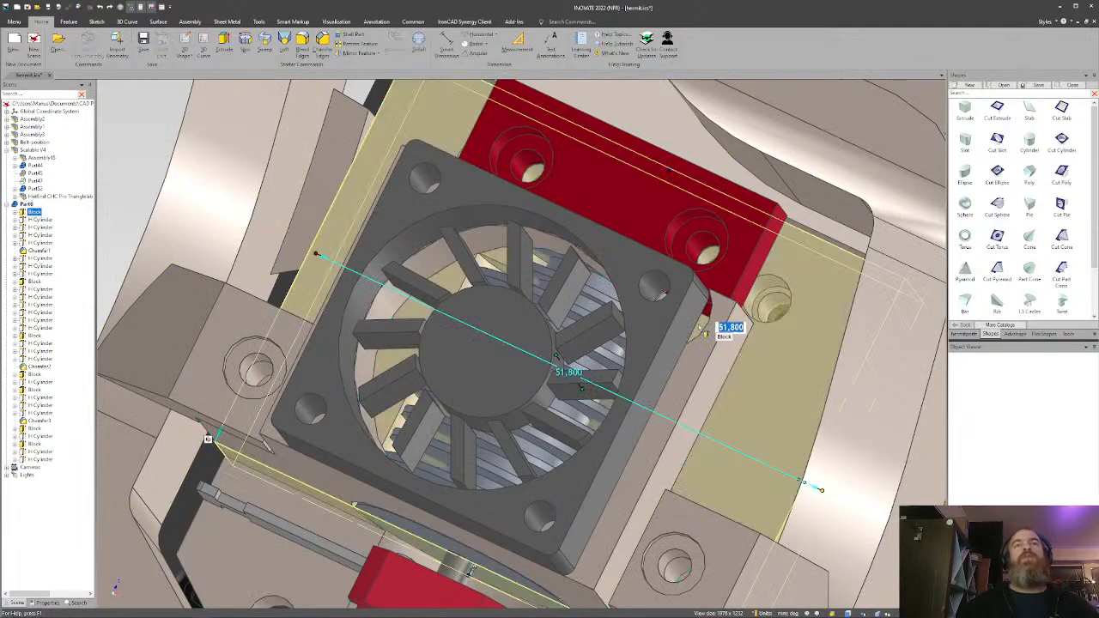
pyautogui.press('Escape')
pyautogui.moveTo(712, 336); pyautogui.dragTo(654, 283, button='middle')
pyautogui.click(695, 286)
pyautogui.click(694, 287)
pyautogui.keyDown('shift'); pyautogui.moveTo(675, 391); pyautogui.dragTo(670, 311, button='middle'); pyautogui.keyUp('shift')
pyautogui.moveTo(705, 364); pyautogui.dragTo(692, 363)
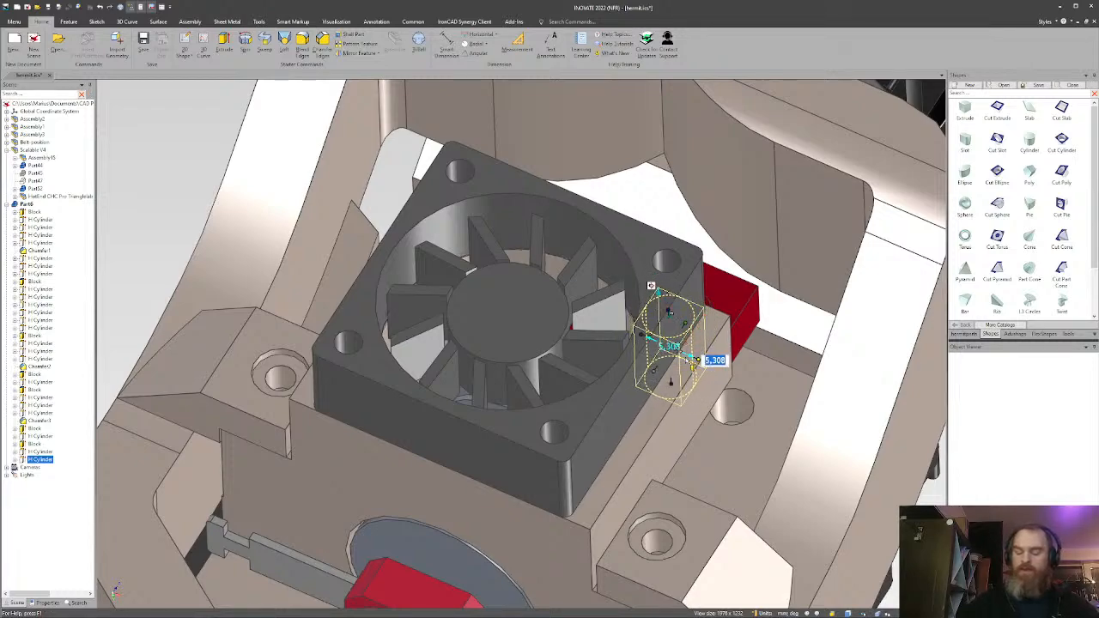
pyautogui.write('2.75')
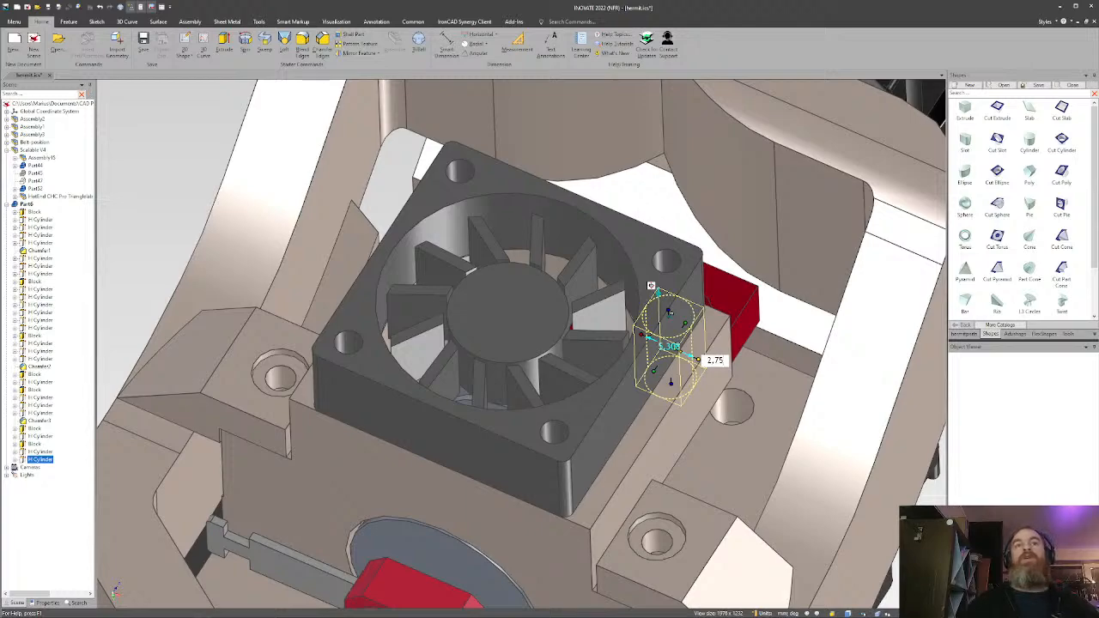
pyautogui.press('Return')
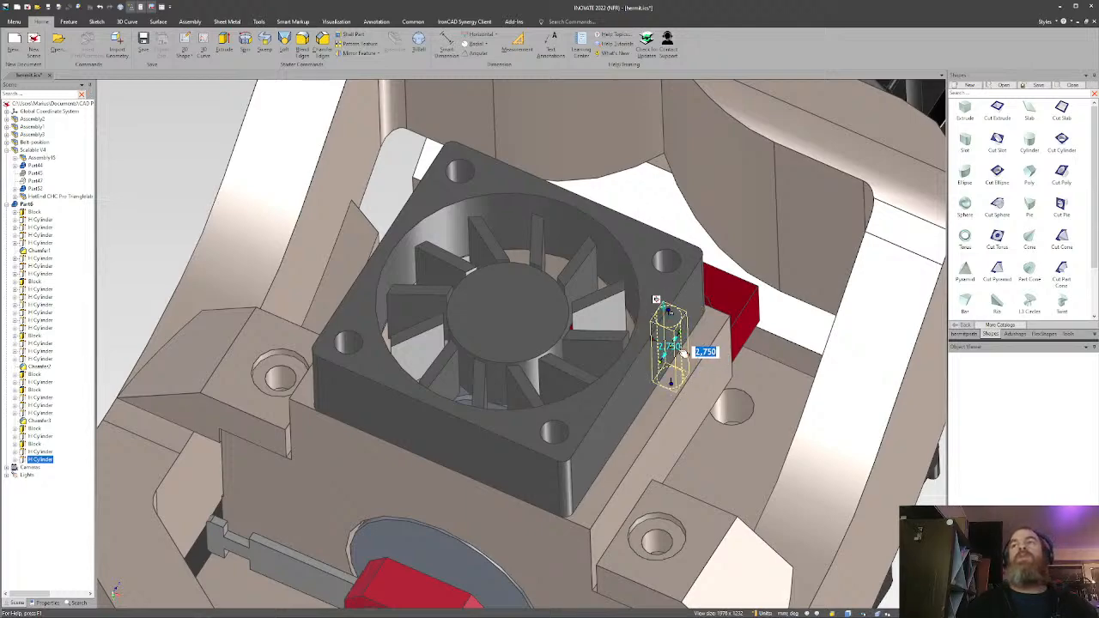
# Copy the screw-hole cylinder three times by rotating it around the TriBall relocated to the fan hub's centre.
pyautogui.press('F10')
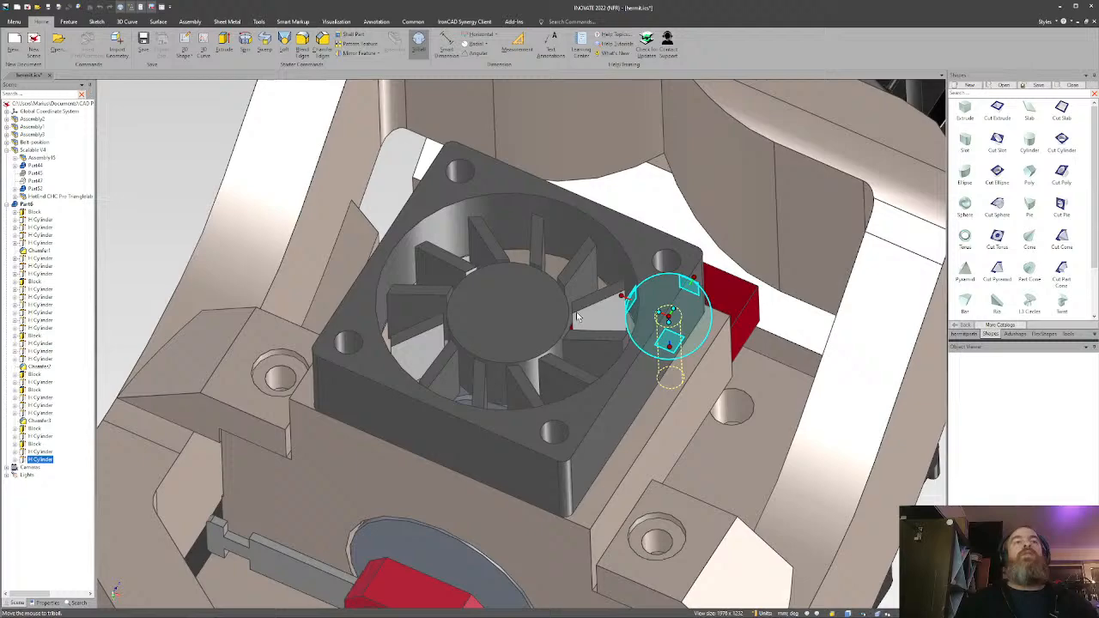
pyautogui.rightClick(670, 314)
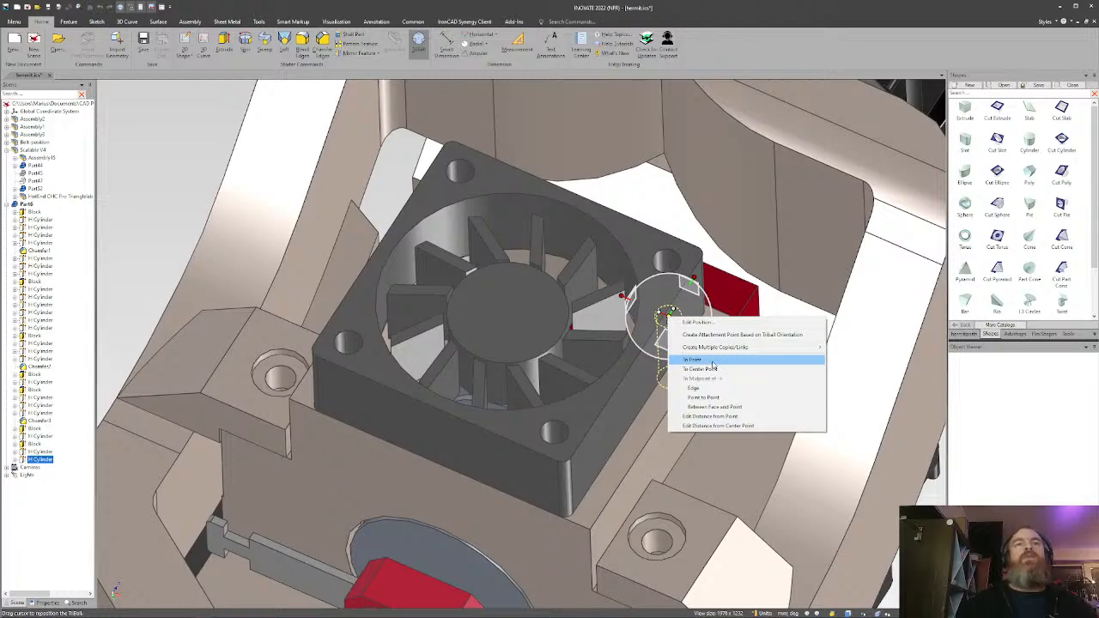
pyautogui.click(701, 369)
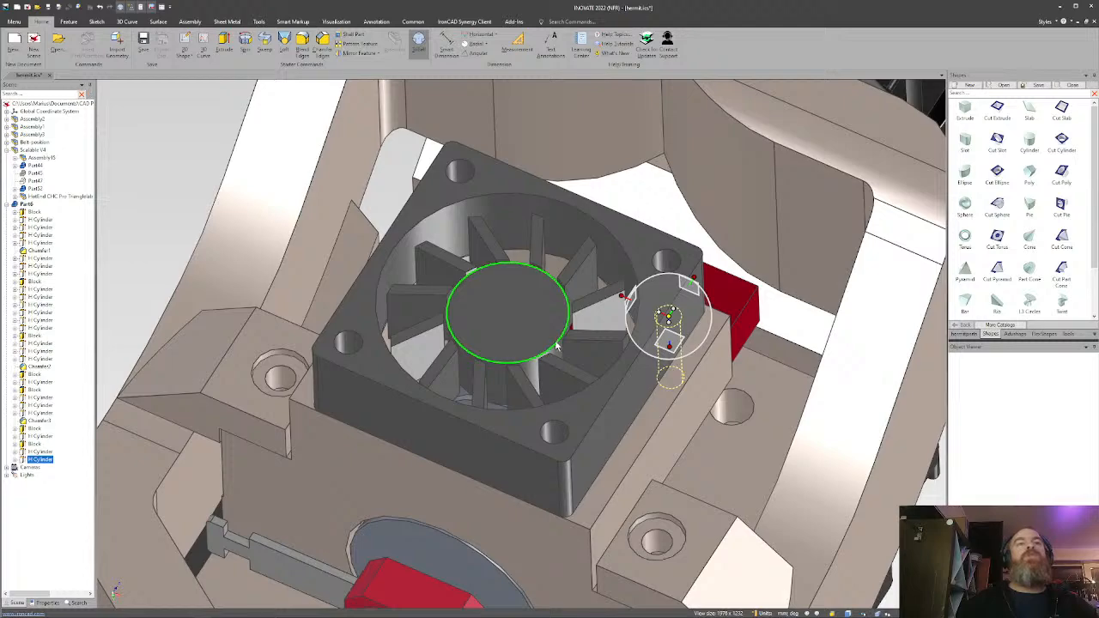
pyautogui.click(557, 346)
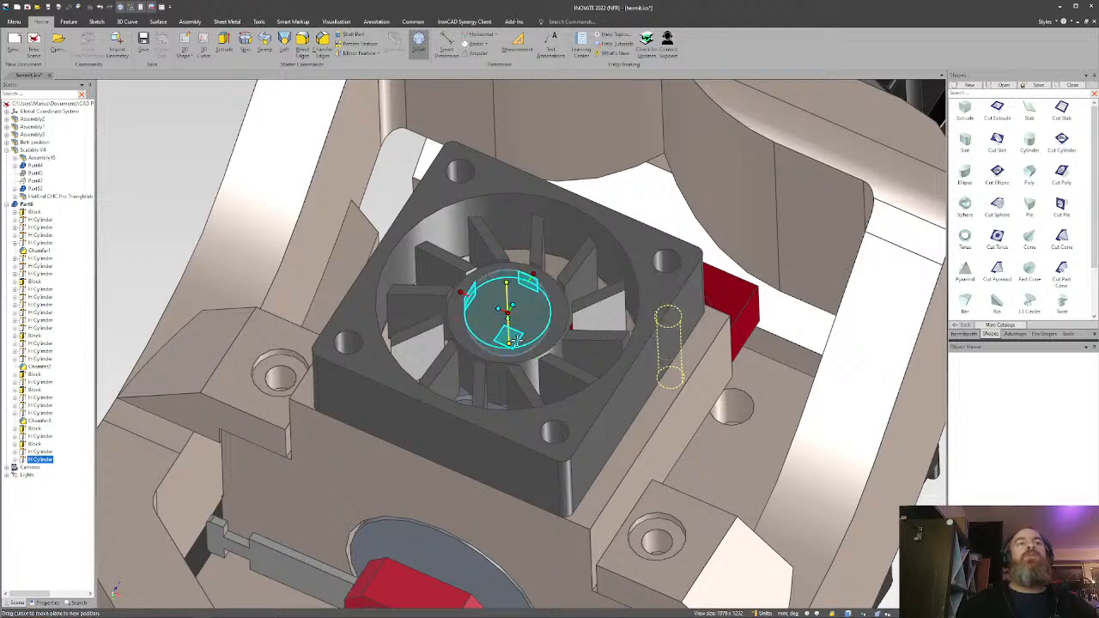
pyautogui.moveTo(533, 322); pyautogui.dragTo(518, 331, button='right')
pyautogui.click(562, 345)
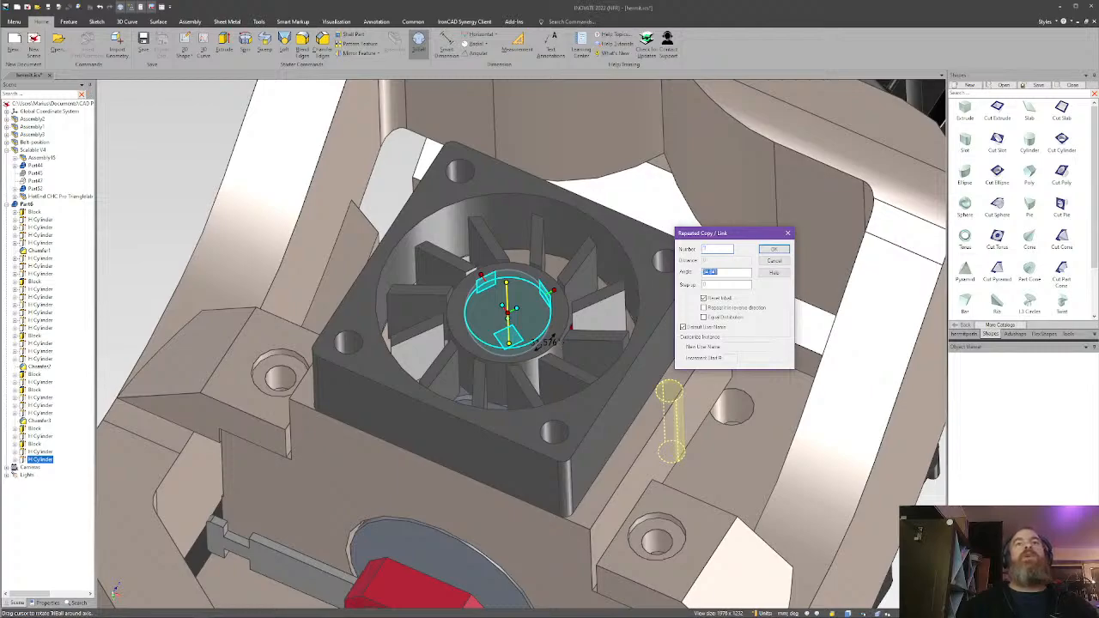
pyautogui.press('Return')
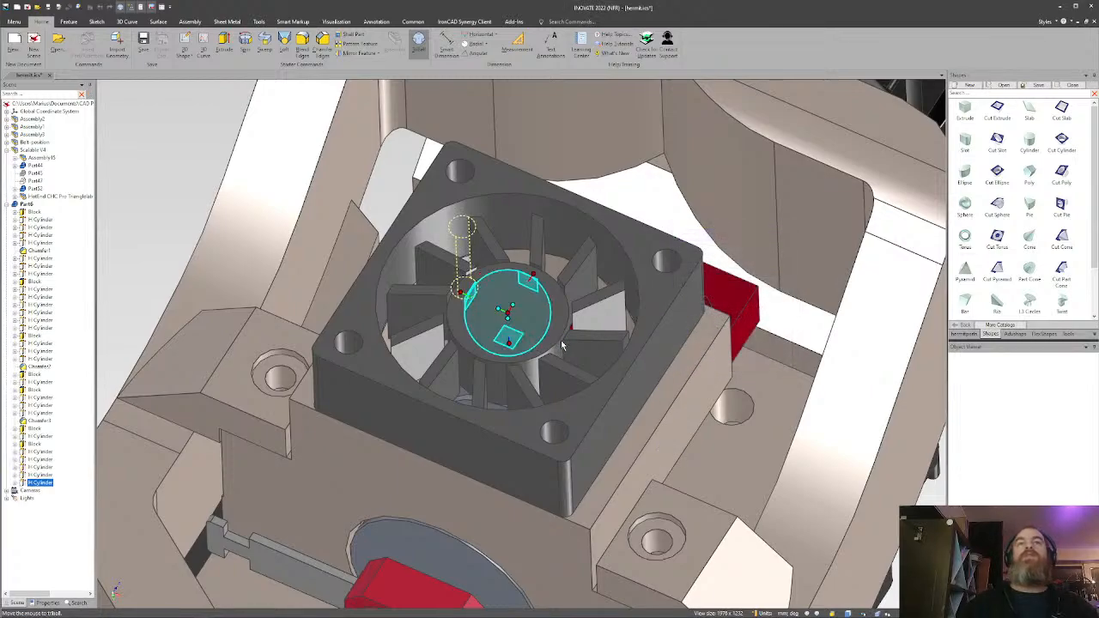
pyautogui.press('F10')
pyautogui.click(186, 236)
# Bring the hidden probe and its blue bracket back into view, then hide only the bracket.
pyautogui.moveTo(479, 299); pyautogui.dragTo(532, 261, button='middle')
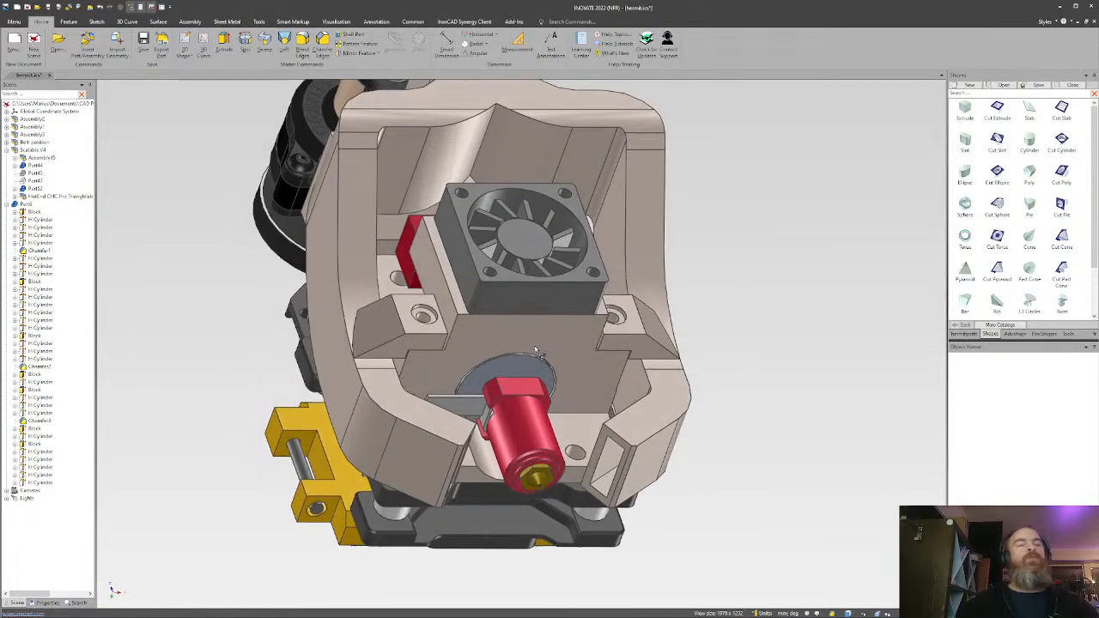
pyautogui.hotkey('ctrl', 'z')
pyautogui.moveTo(537, 351); pyautogui.dragTo(545, 318, button='middle')
pyautogui.click(496, 316)
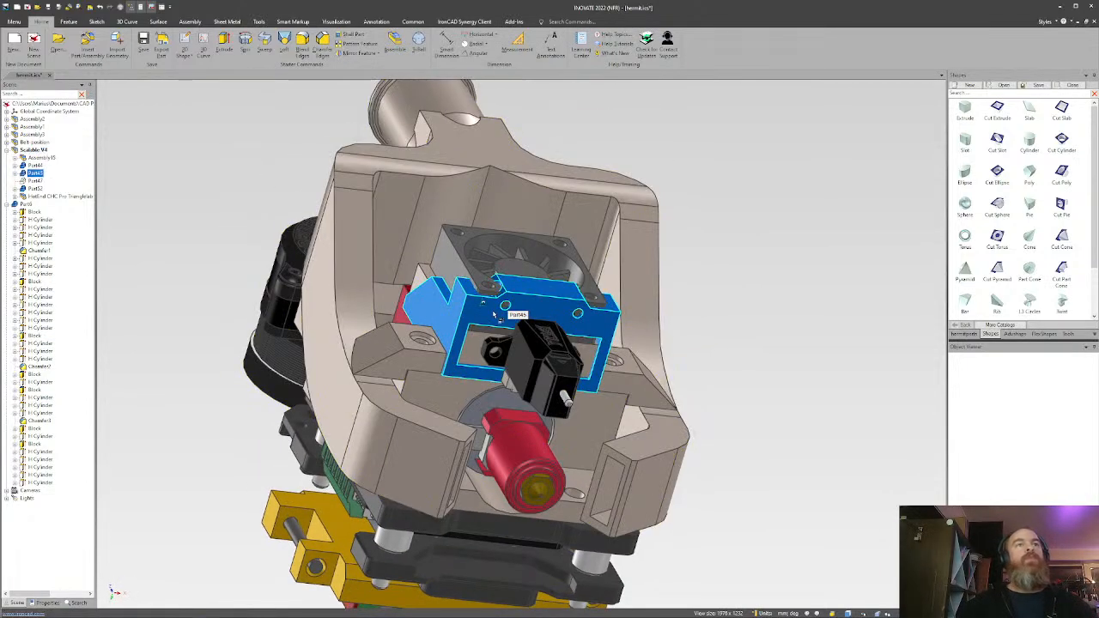
pyautogui.hotkey('ctrl', 'h')
# Try adding a cut cylinder to the carriage part, centred on the probe's mounting hole nearest the fan block's edge.
pyautogui.scroll(4, 496, 317)
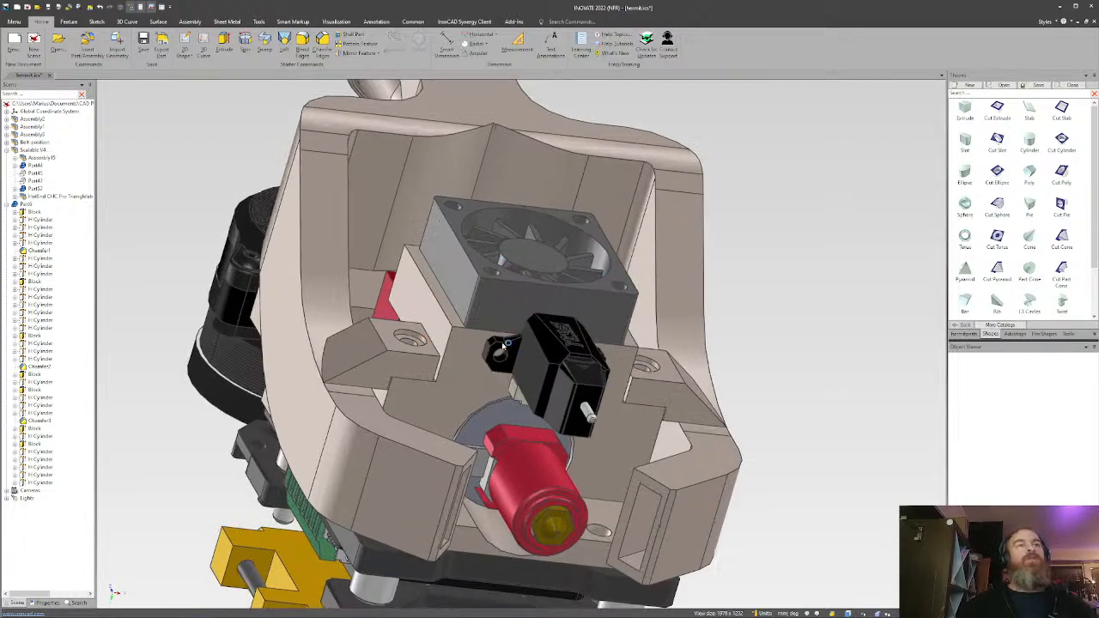
pyautogui.moveTo(498, 325); pyautogui.dragTo(554, 268, button='middle')
pyautogui.scroll(3, 541, 364)
pyautogui.keyDown('shift'); pyautogui.moveTo(627, 359); pyautogui.dragTo(507, 344, button='middle'); pyautogui.keyUp('shift')
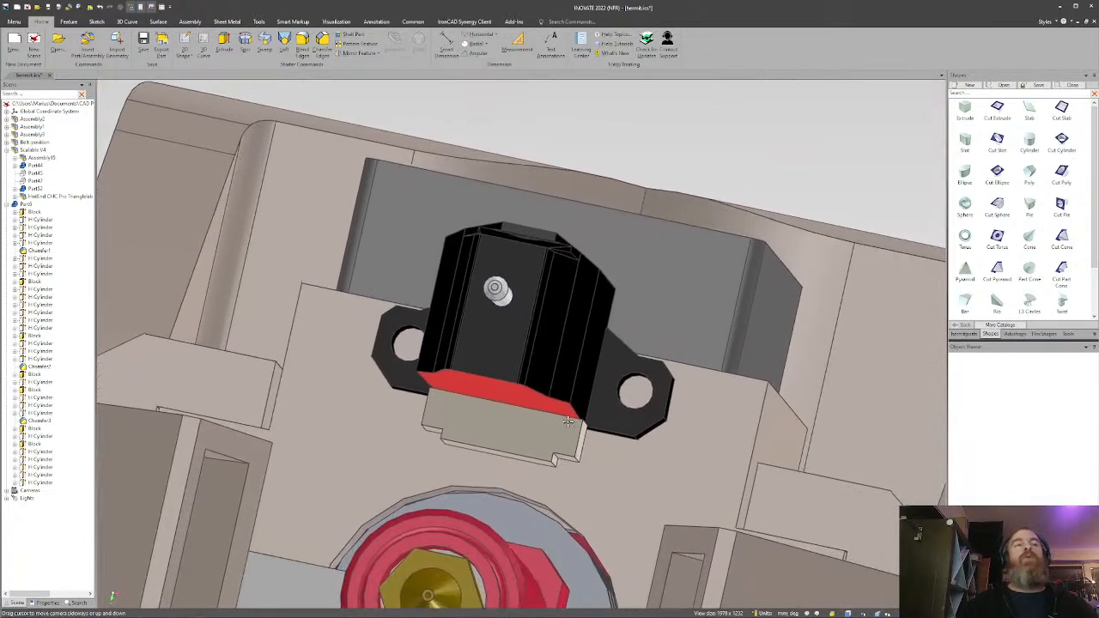
pyautogui.moveTo(569, 421); pyautogui.dragTo(589, 422, button='middle')
pyautogui.scroll(-1, 593, 420)
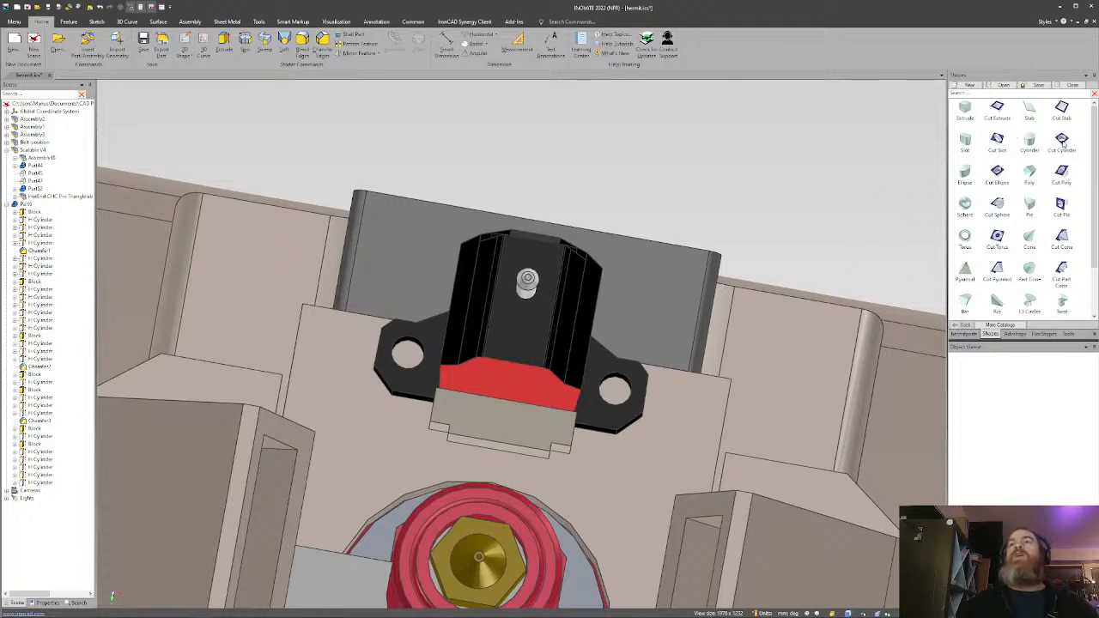
pyautogui.moveTo(1038, 161); pyautogui.dragTo(692, 418)
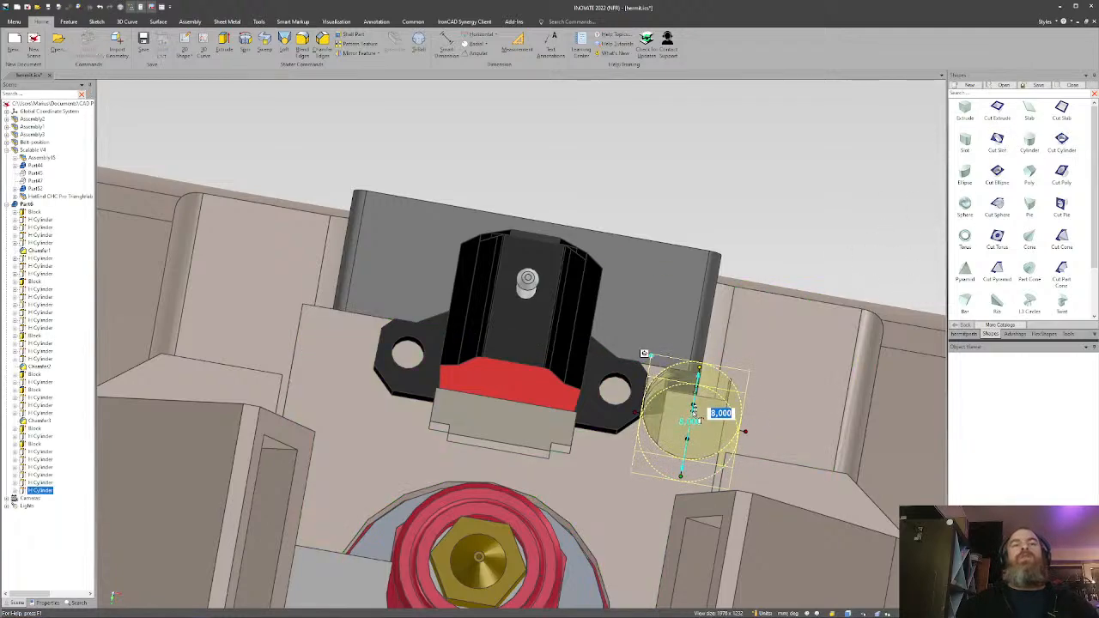
pyautogui.rightClick(692, 418)
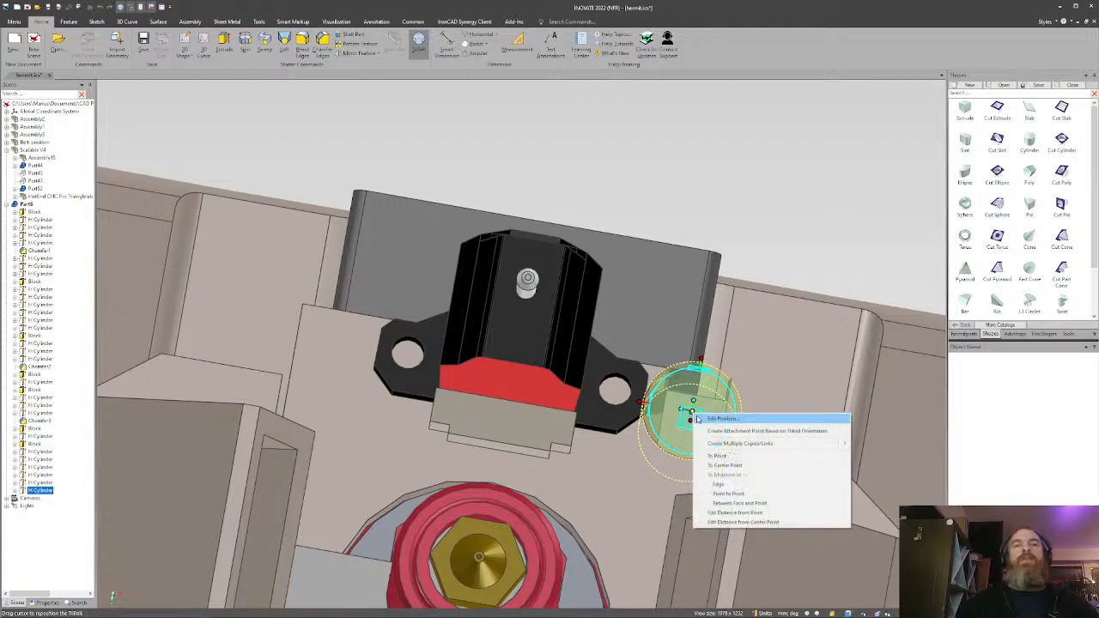
pyautogui.click(725, 465)
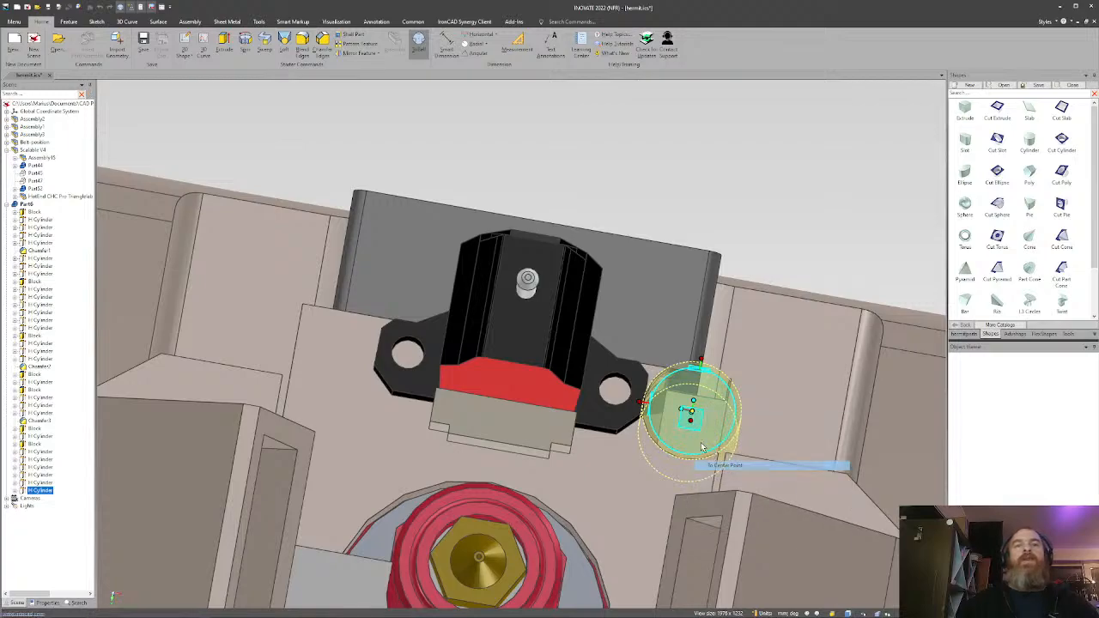
pyautogui.click(626, 383)
pyautogui.press('F10')
# Set the probe-hole cylinder's diameter to 2.75 mm, then discard the cylinder.
pyautogui.moveTo(624, 384); pyautogui.dragTo(687, 370, button='middle')
pyautogui.moveTo(677, 367); pyautogui.dragTo(661, 358)
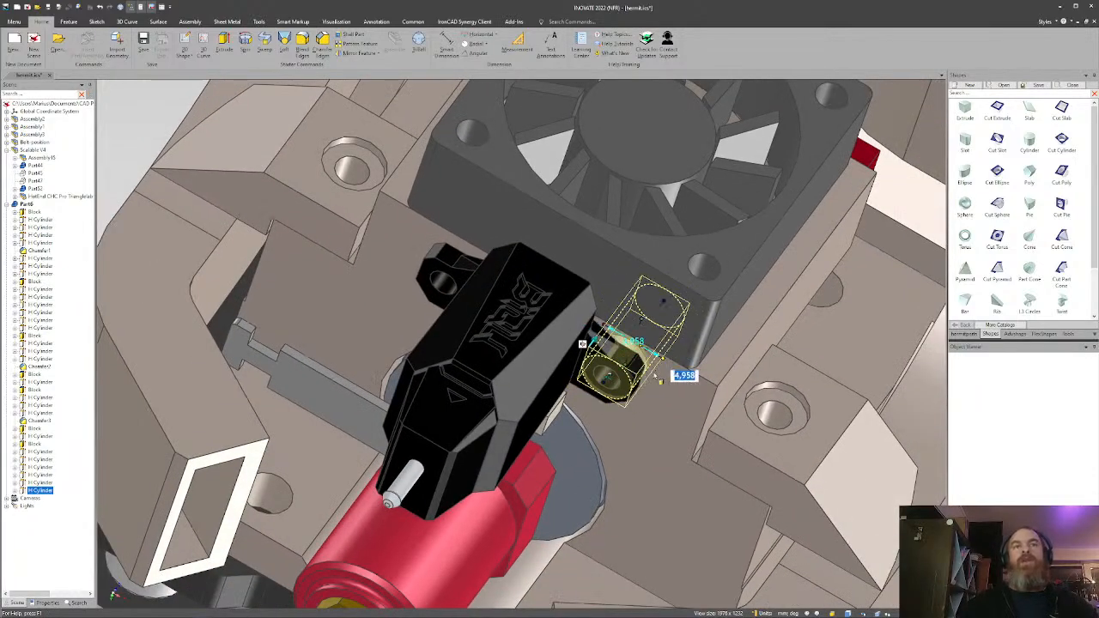
pyautogui.write('2.75')
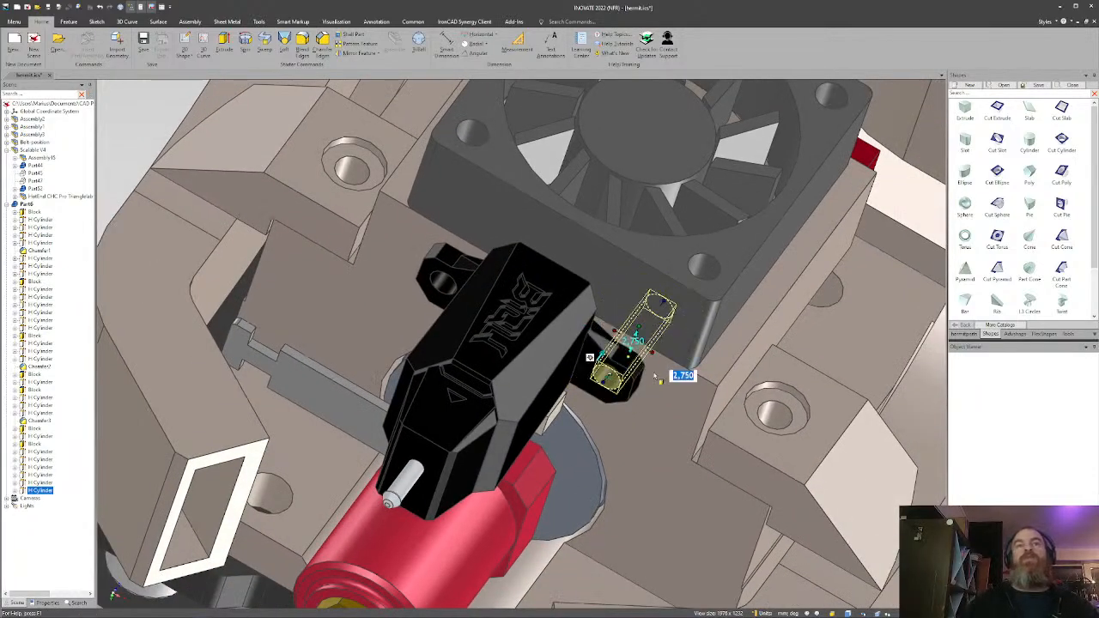
pyautogui.press('Return')
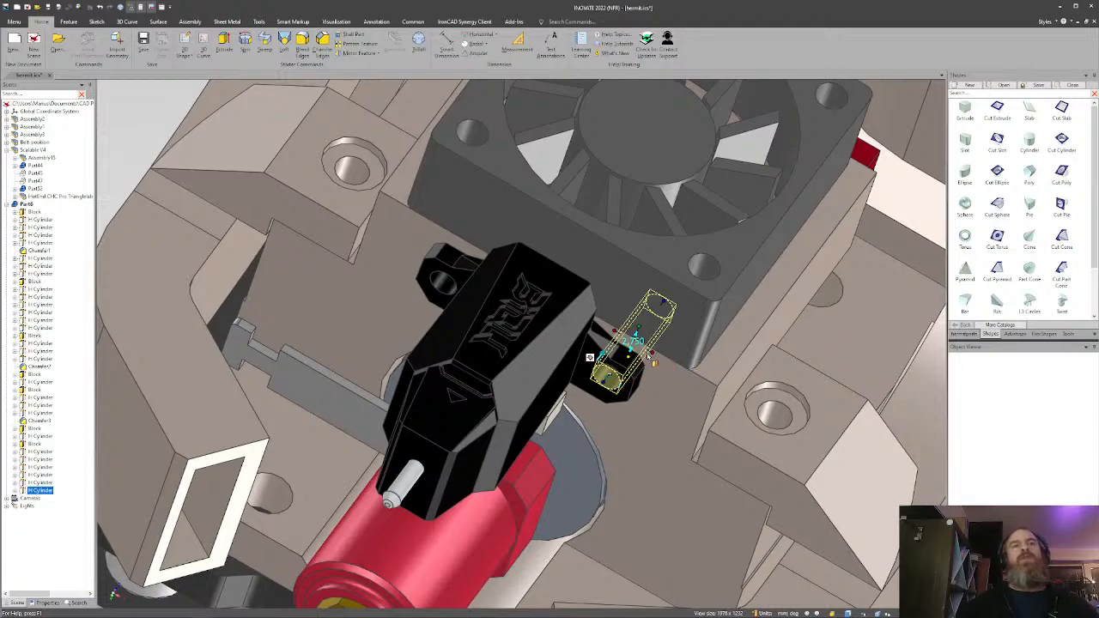
pyautogui.moveTo(607, 379); pyautogui.dragTo(629, 368)
pyautogui.moveTo(629, 367); pyautogui.dragTo(542, 382, button='middle')
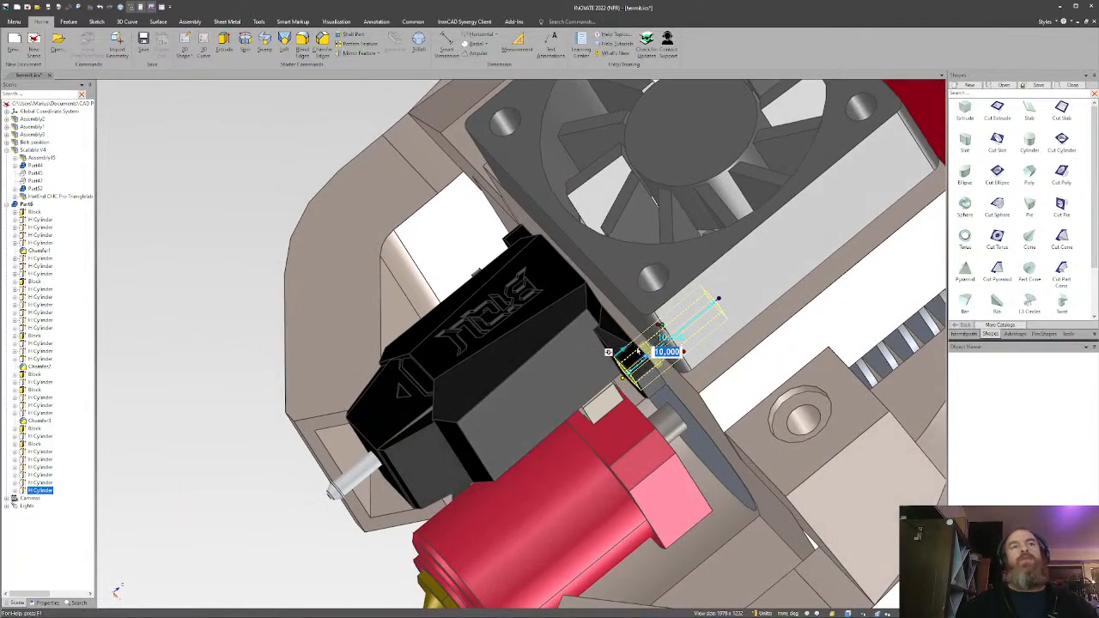
pyautogui.press('Delete')
# Add a block on the mounting face behind the probe and stretch it to about 21.8 mm across both mounting ears.
pyautogui.moveTo(679, 371); pyautogui.dragTo(517, 287, button='middle')
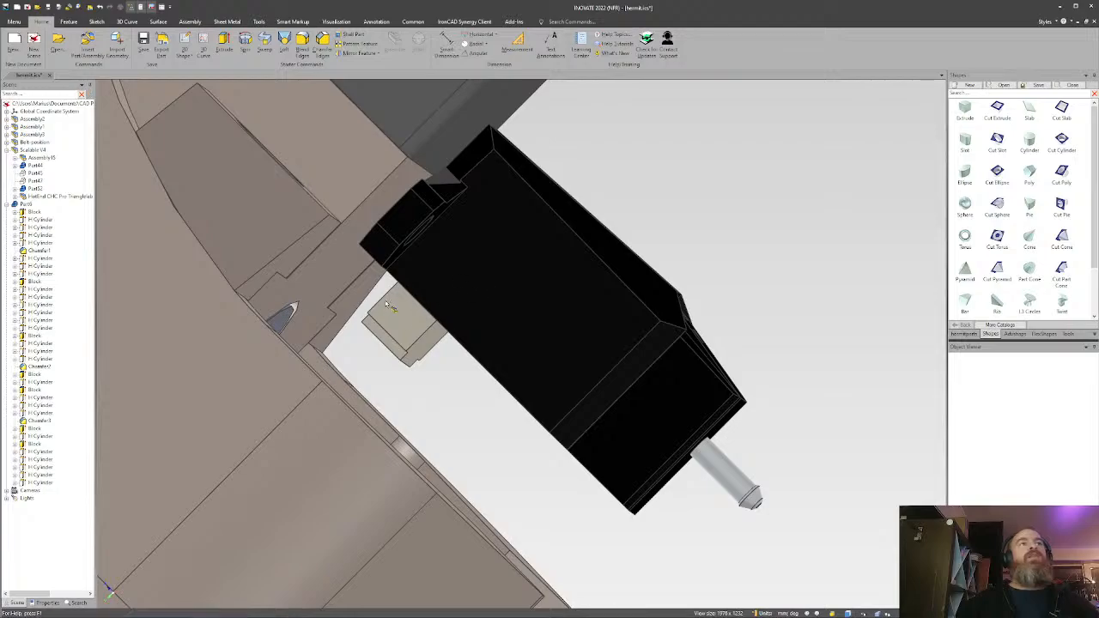
pyautogui.moveTo(382, 299); pyautogui.dragTo(473, 297, button='middle')
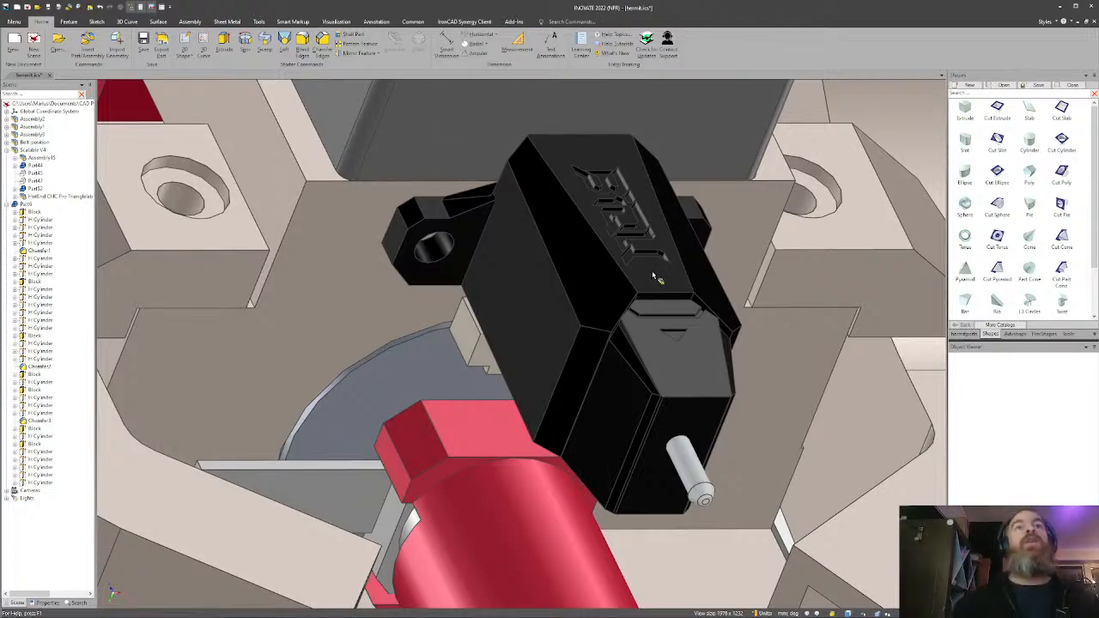
pyautogui.moveTo(655, 274); pyautogui.dragTo(610, 262, button='middle')
pyautogui.scroll(-2, 609, 262)
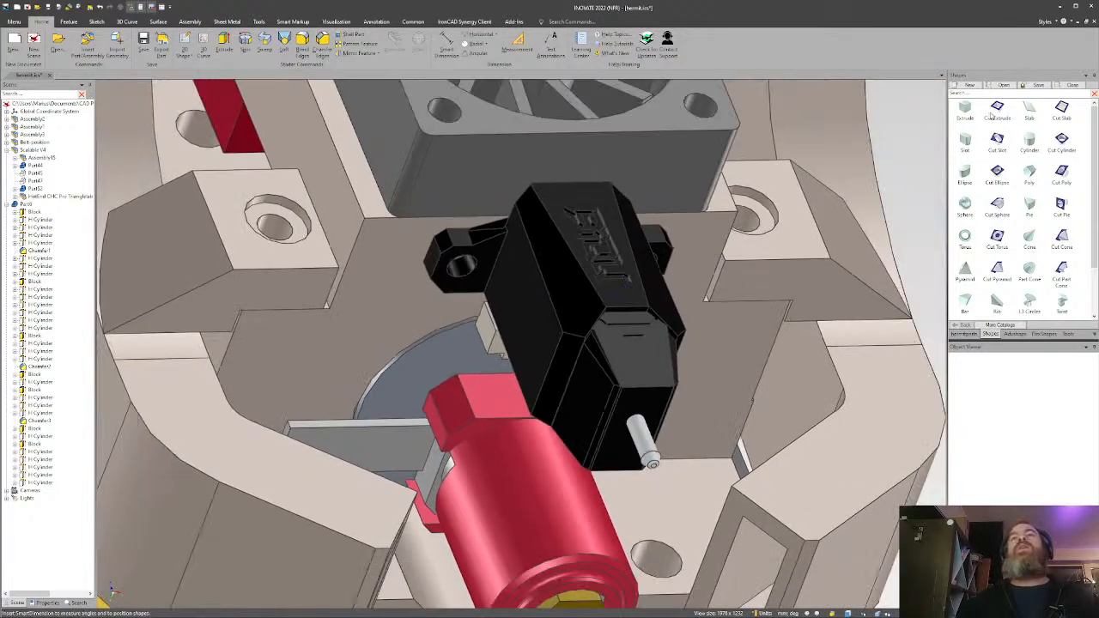
pyautogui.moveTo(994, 114); pyautogui.dragTo(413, 260)
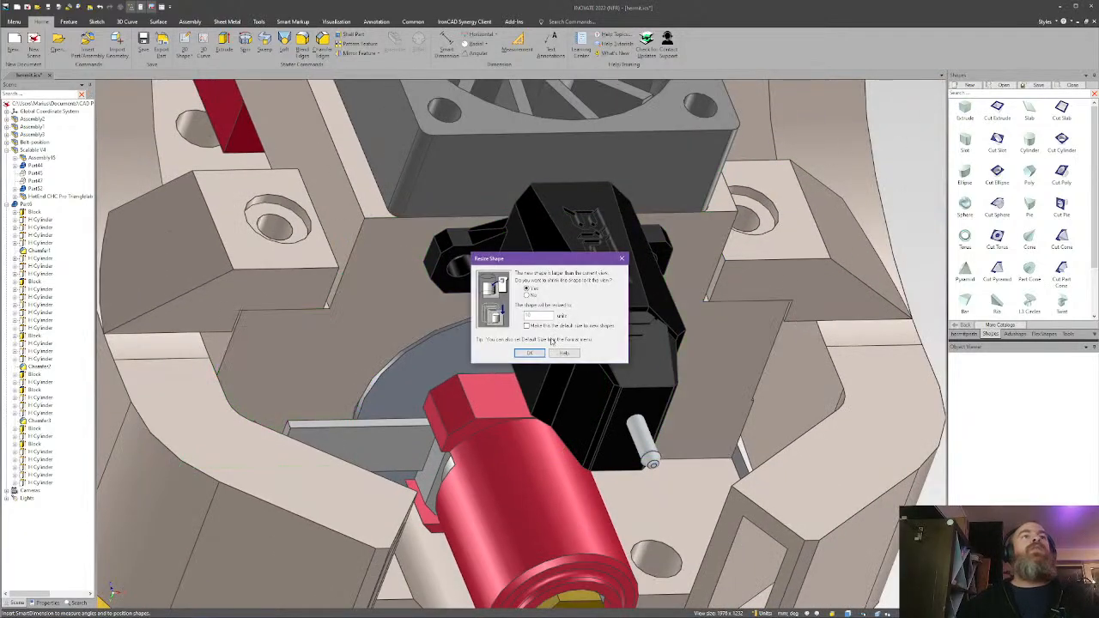
pyautogui.click(529, 353)
pyautogui.scroll(2, 502, 350)
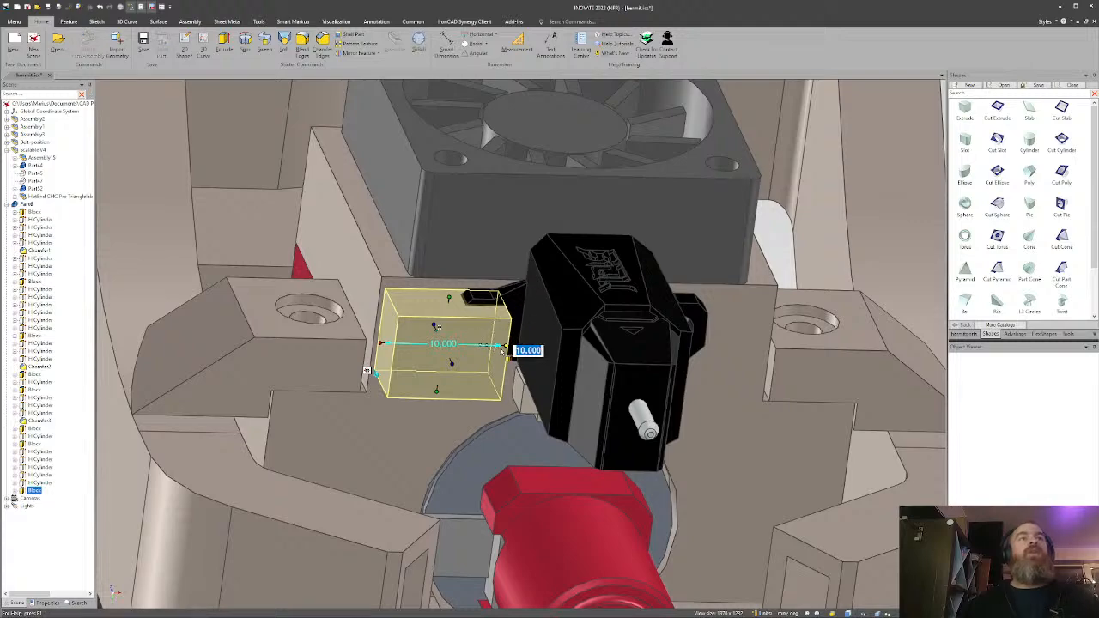
pyautogui.moveTo(502, 350); pyautogui.dragTo(706, 349)
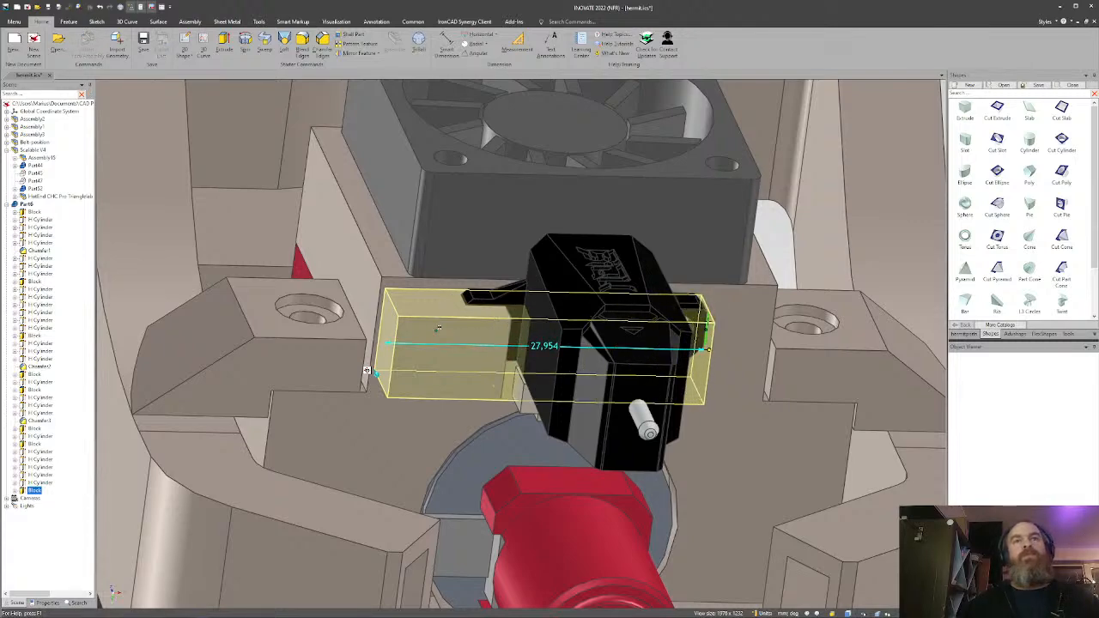
pyautogui.moveTo(366, 371); pyautogui.dragTo(436, 372)
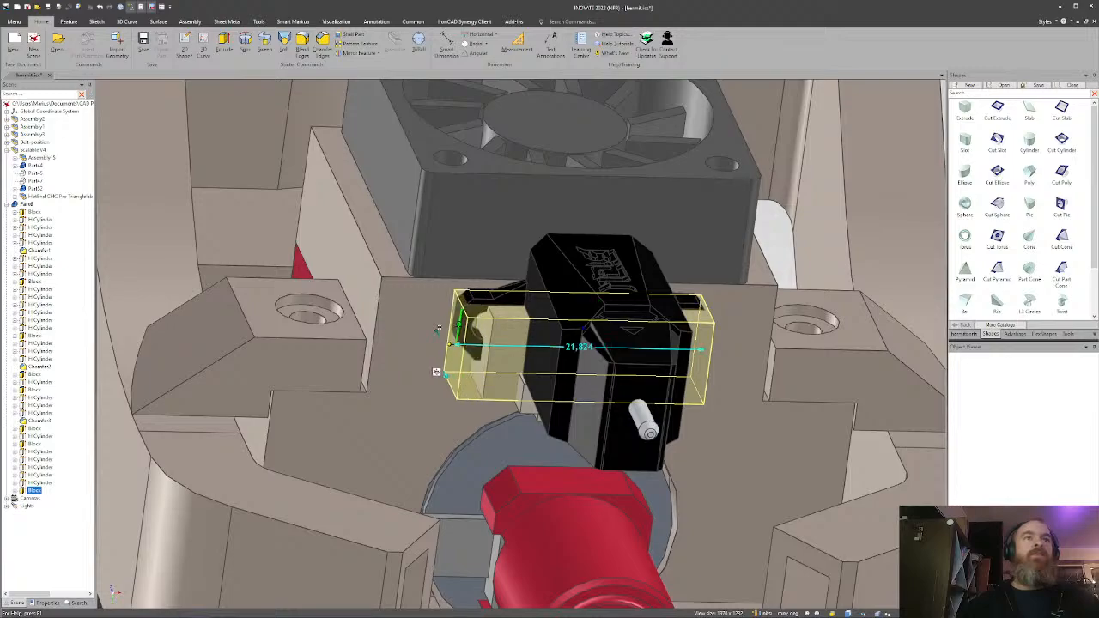
# Reduce the probe pad block's thickness to about 1 mm and trim its lower side closer to the mounting ears.
pyautogui.moveTo(558, 296); pyautogui.dragTo(596, 378, button='middle')
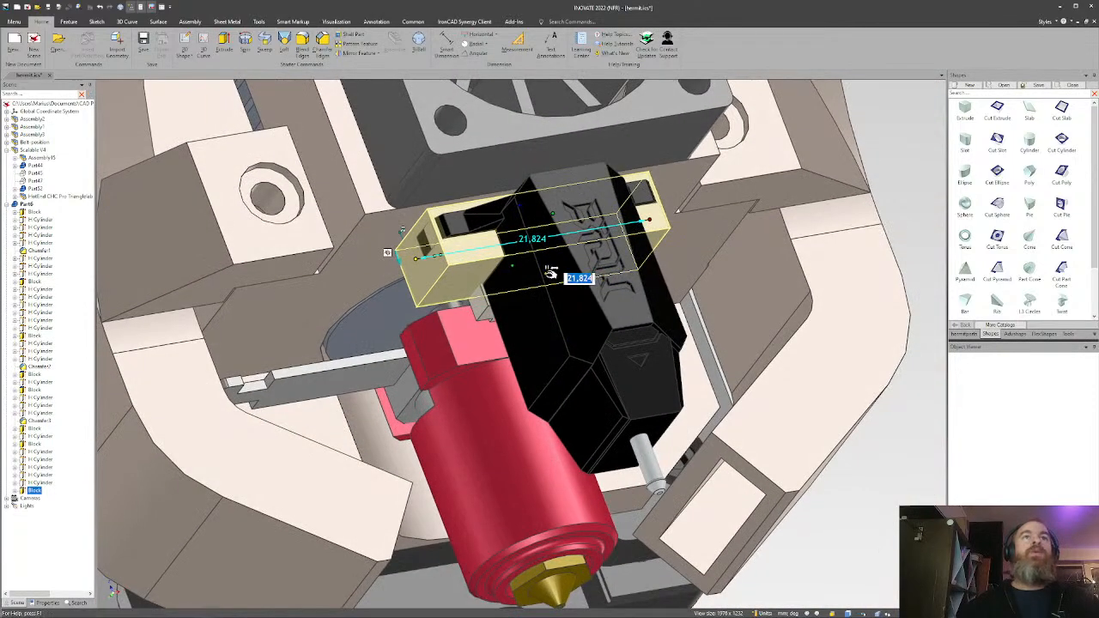
pyautogui.moveTo(550, 273); pyautogui.dragTo(523, 215)
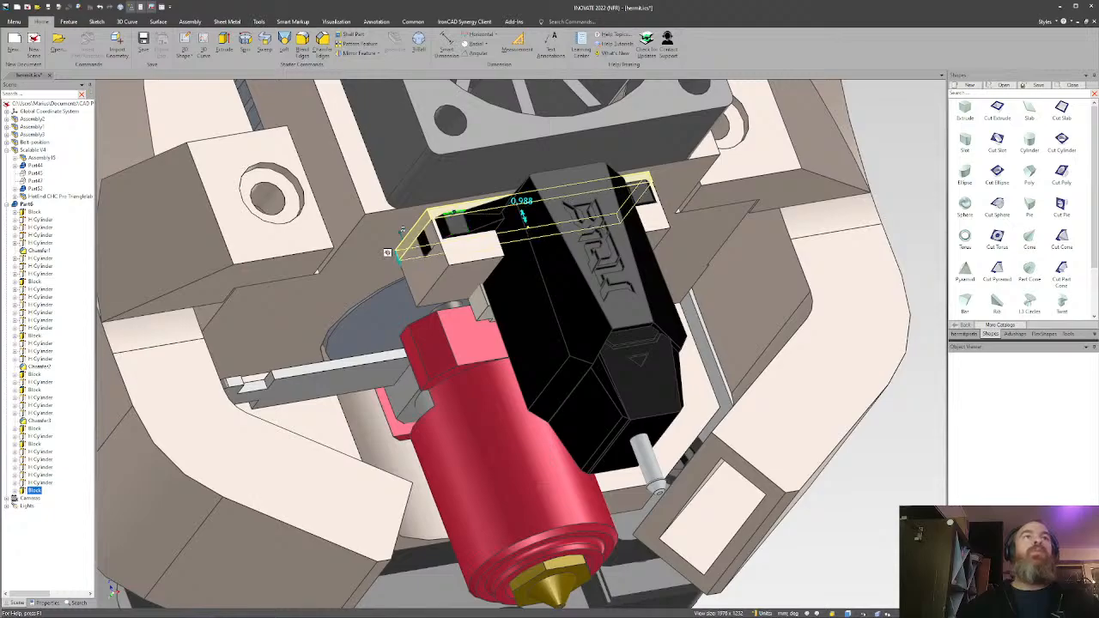
pyautogui.moveTo(523, 216); pyautogui.dragTo(537, 317, button='middle')
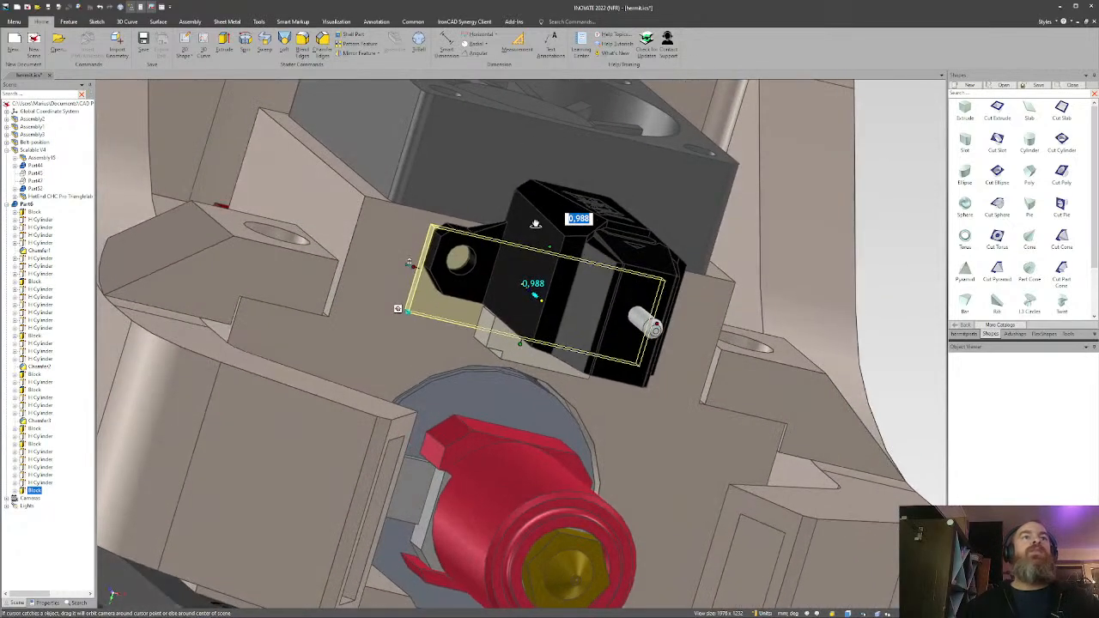
pyautogui.moveTo(528, 342); pyautogui.dragTo(529, 315)
pyautogui.moveTo(464, 300); pyautogui.dragTo(471, 297)
pyautogui.click(911, 276)
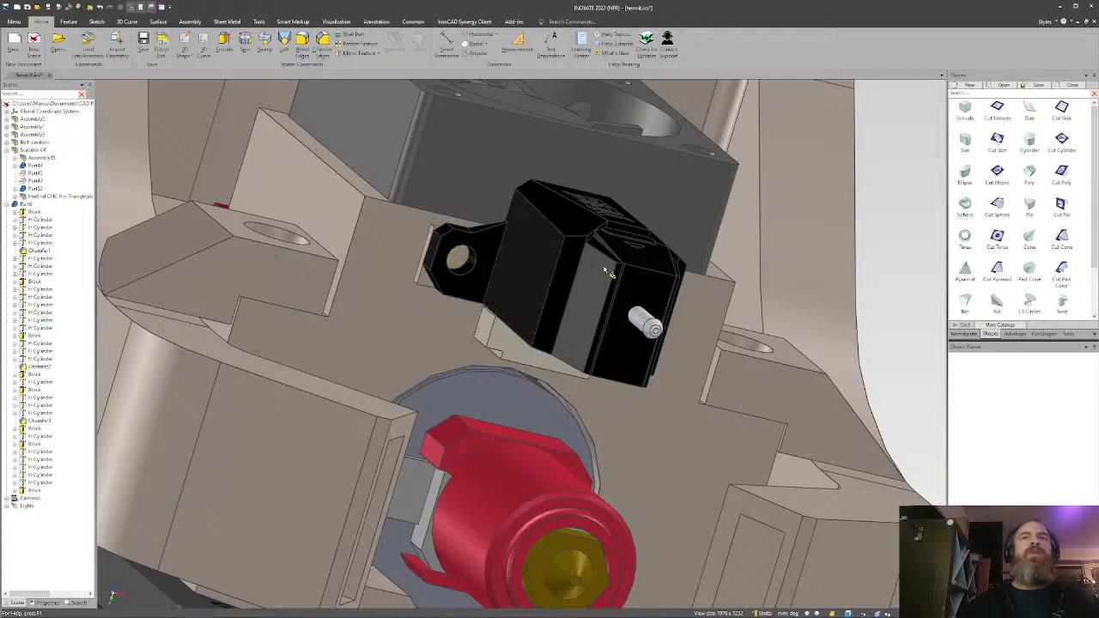
# Extend the upper side of the probe pad block to the edge of the mounting face below the fan.
pyautogui.moveTo(608, 269); pyautogui.dragTo(454, 149, button='middle')
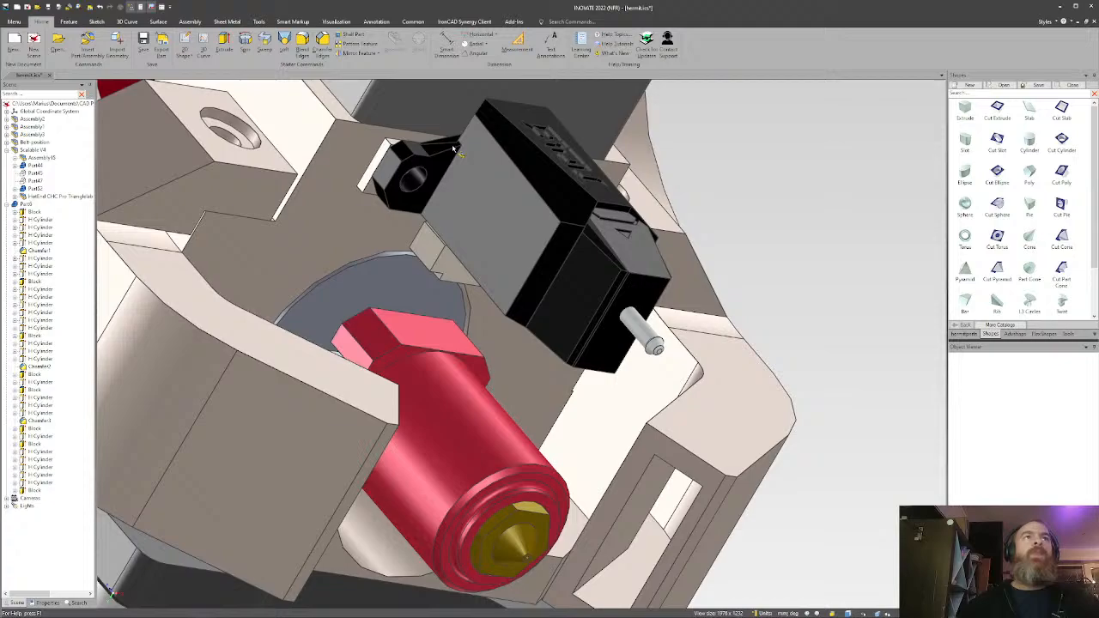
pyautogui.click(388, 146)
pyautogui.click(388, 146)
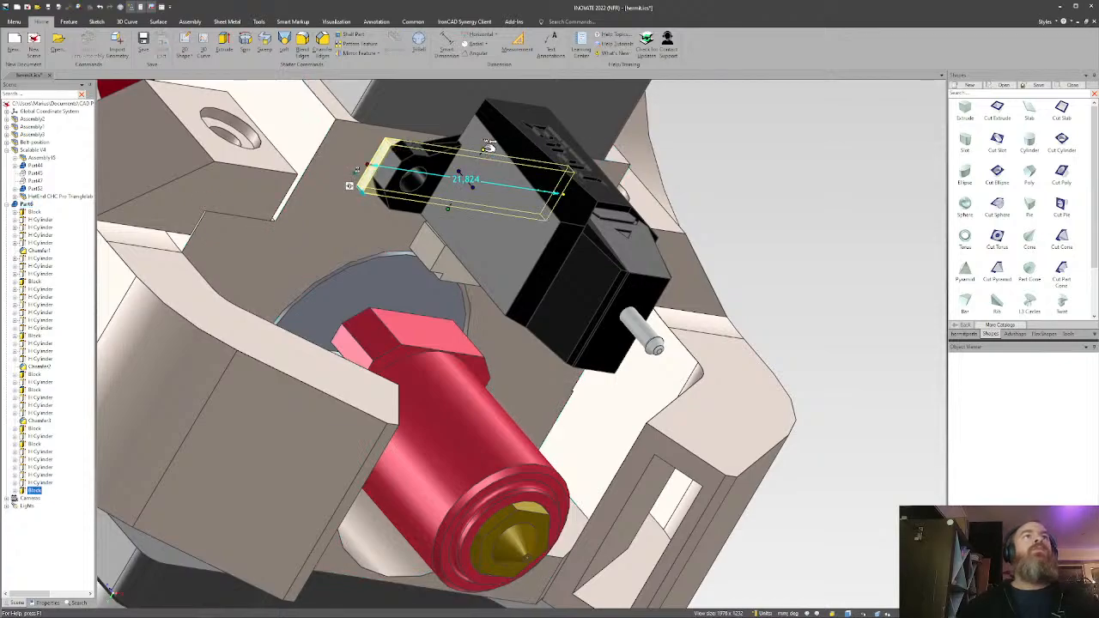
pyautogui.moveTo(486, 147); pyautogui.dragTo(515, 142)
pyautogui.click(771, 177)
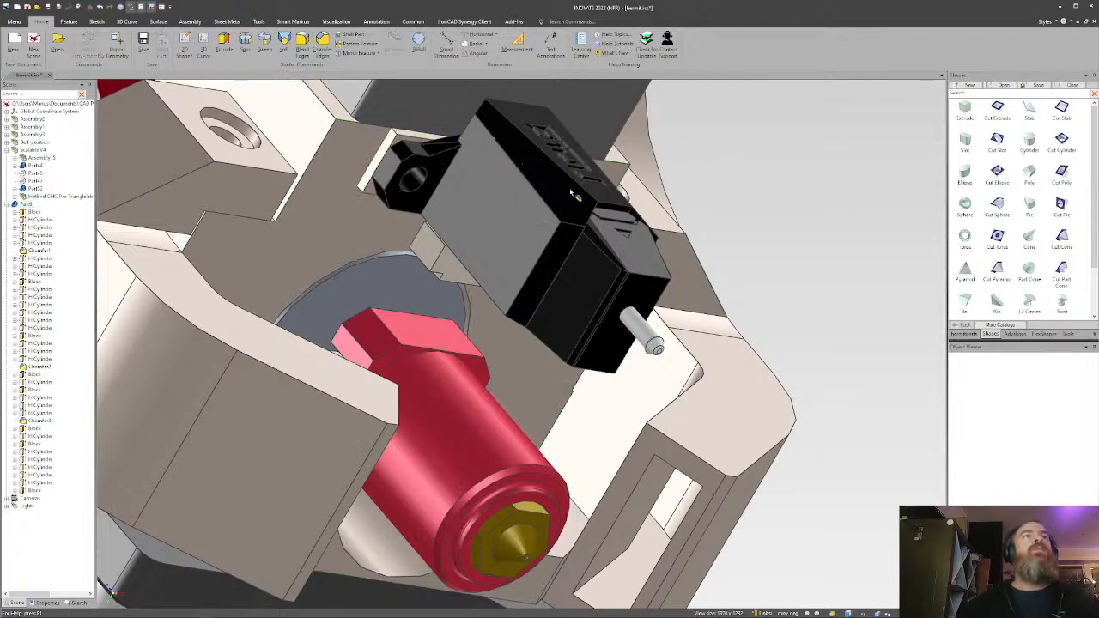
# Add a hole cylinder on the mounting face beside the probe and centre it on the hole of the near mounting ear.
pyautogui.moveTo(571, 193); pyautogui.dragTo(486, 358, button='middle')
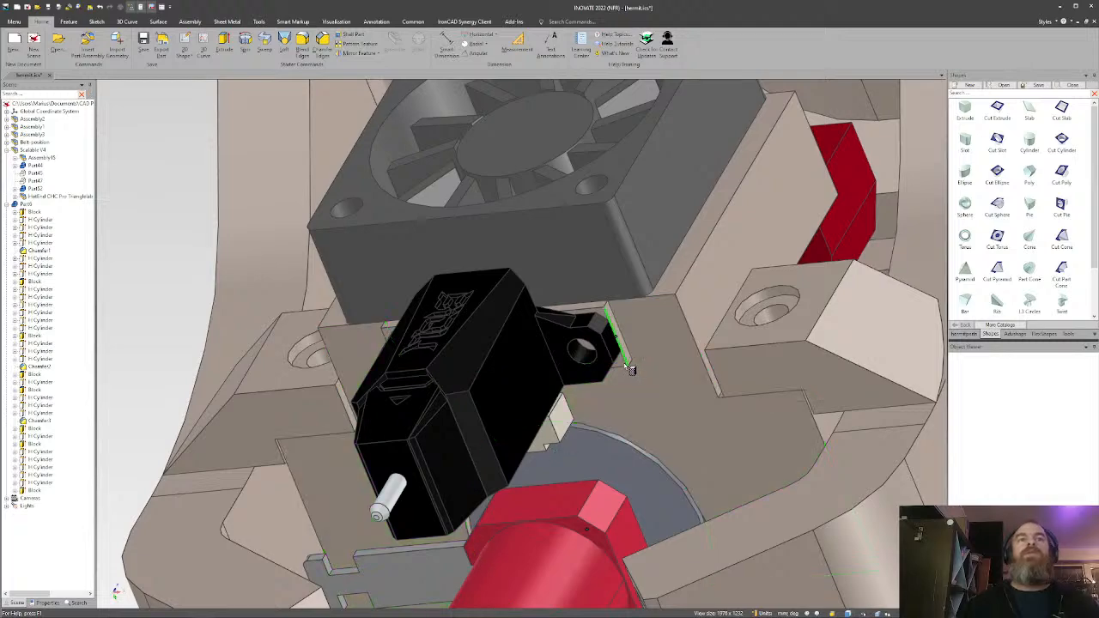
pyautogui.moveTo(629, 369); pyautogui.dragTo(692, 399)
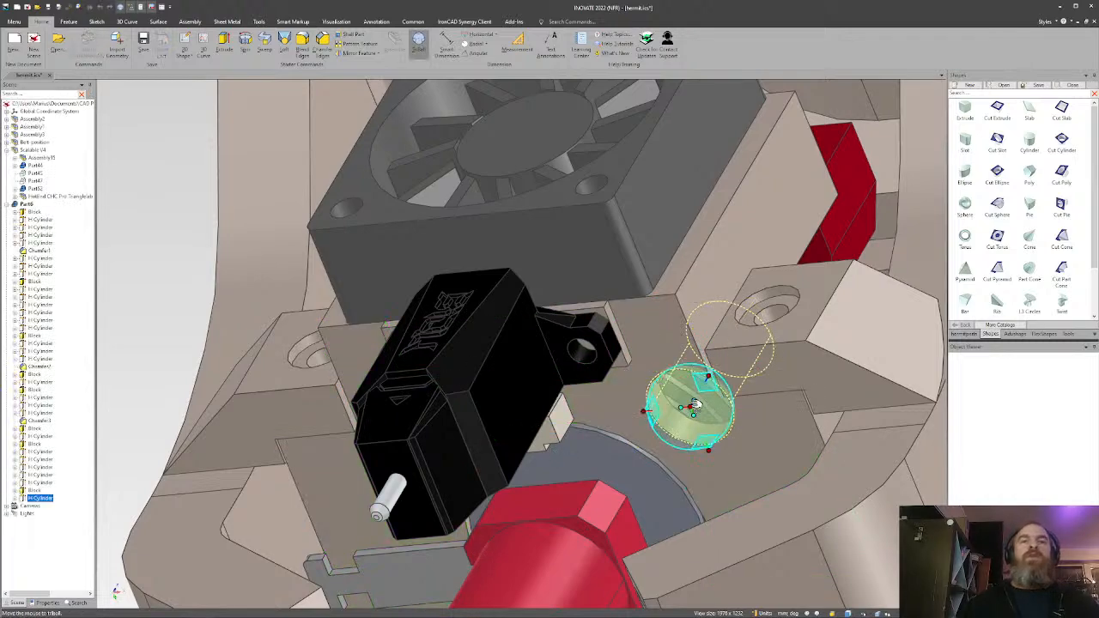
pyautogui.rightClick(694, 405)
pyautogui.click(729, 459)
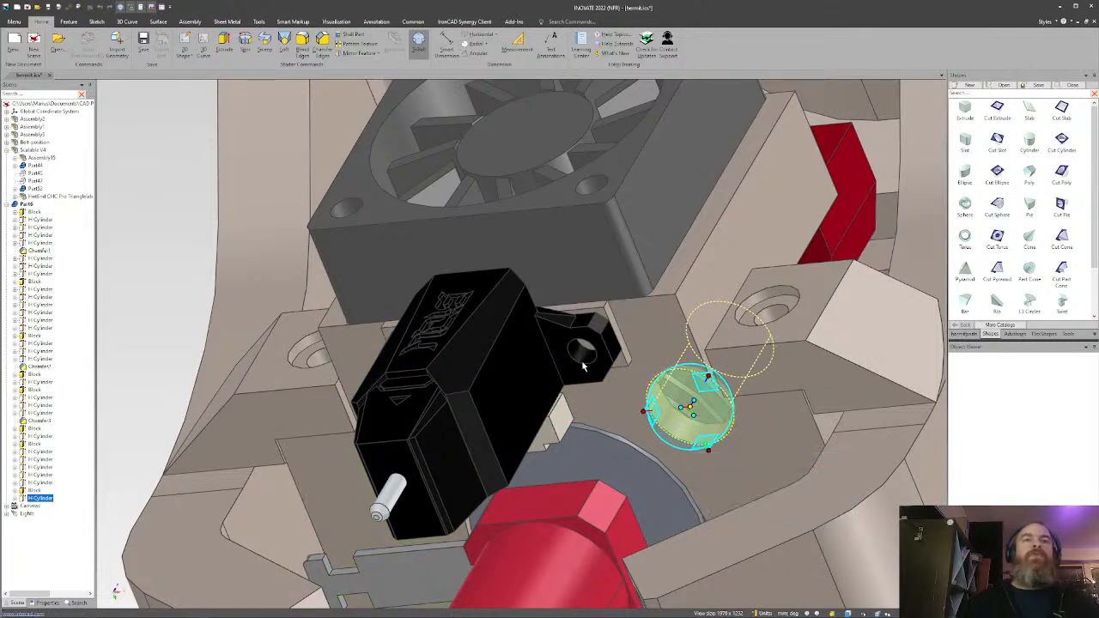
pyautogui.click(592, 343)
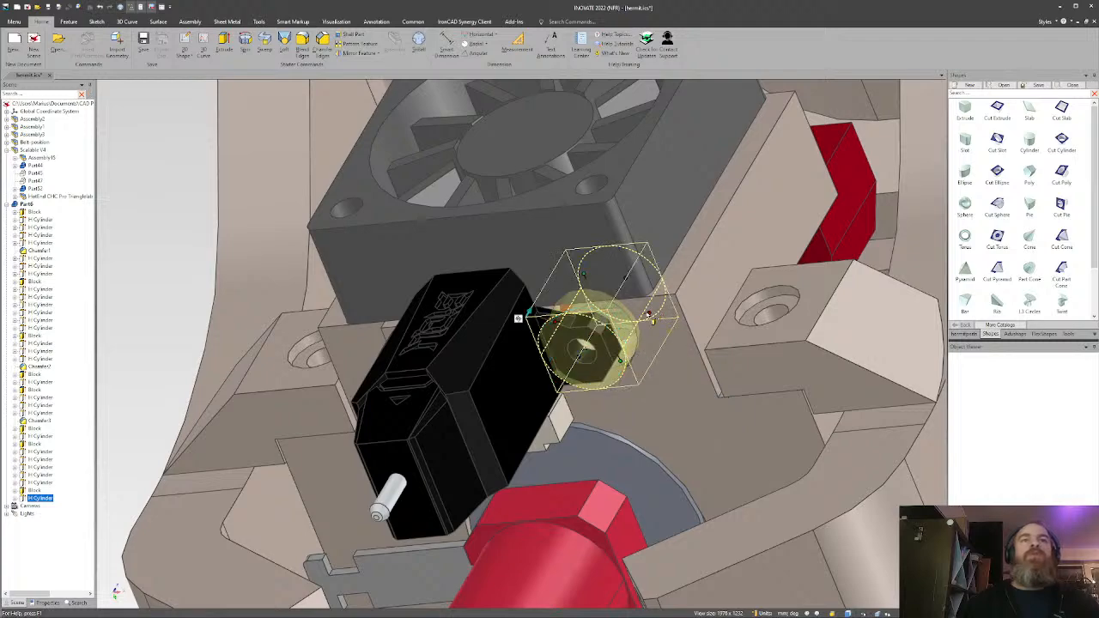
# Set the diameter of the probe screw-hole cylinder to 2.75 mm.
pyautogui.moveTo(650, 316); pyautogui.dragTo(632, 317)
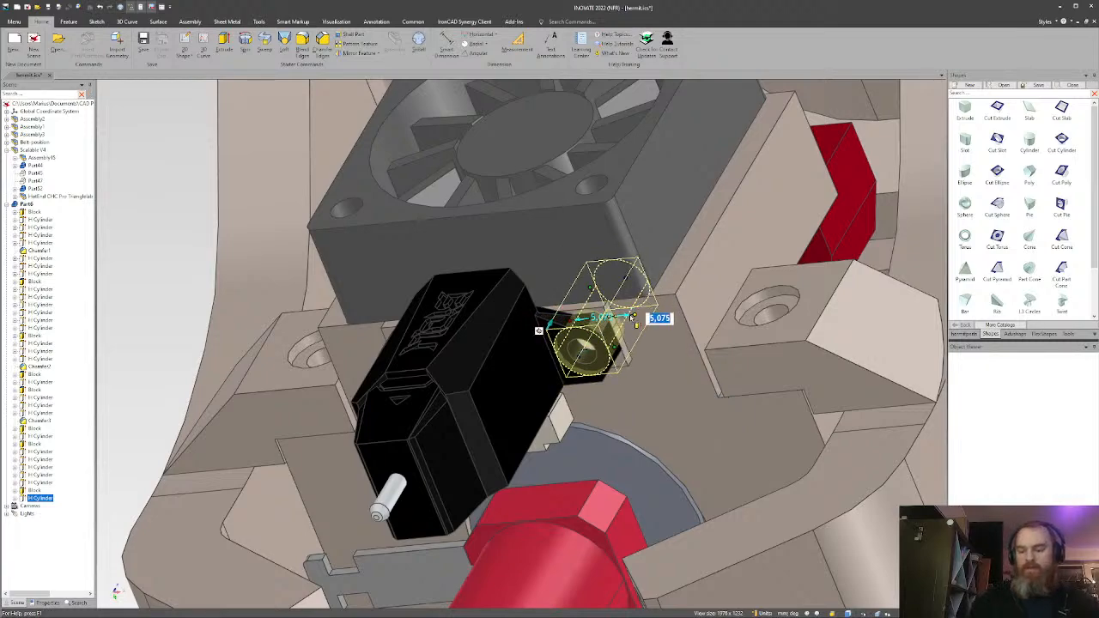
pyautogui.write('2.75')
pyautogui.press('Return')
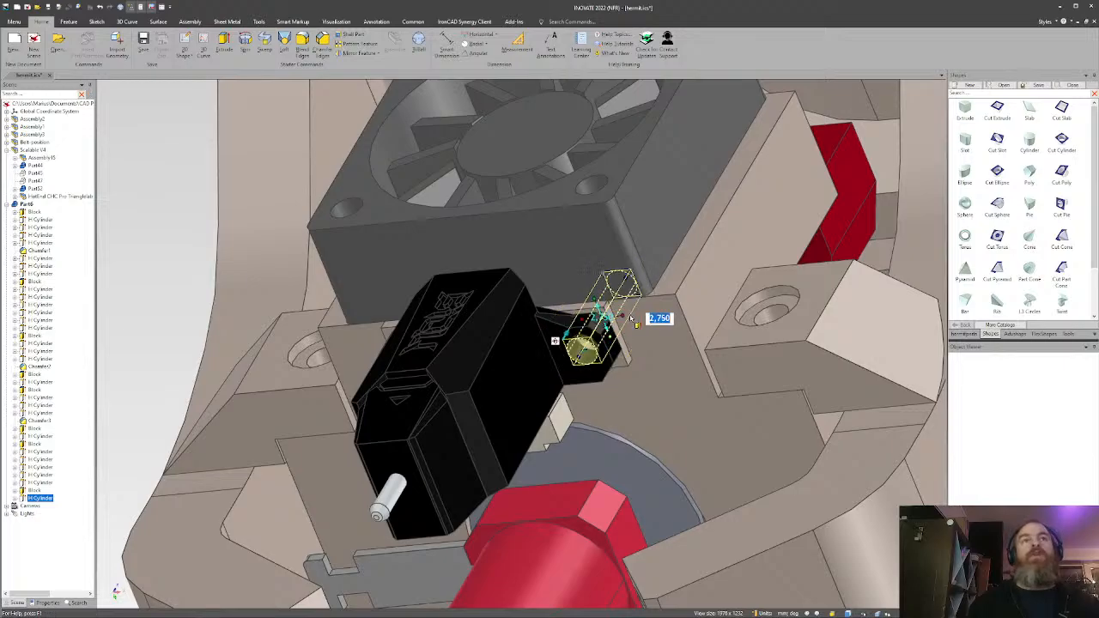
# Copy the probe screw-hole cylinder along its sideways axis towards the probe's other mounting ear.
pyautogui.moveTo(633, 317); pyautogui.dragTo(663, 309, button='middle')
pyautogui.press('F10')
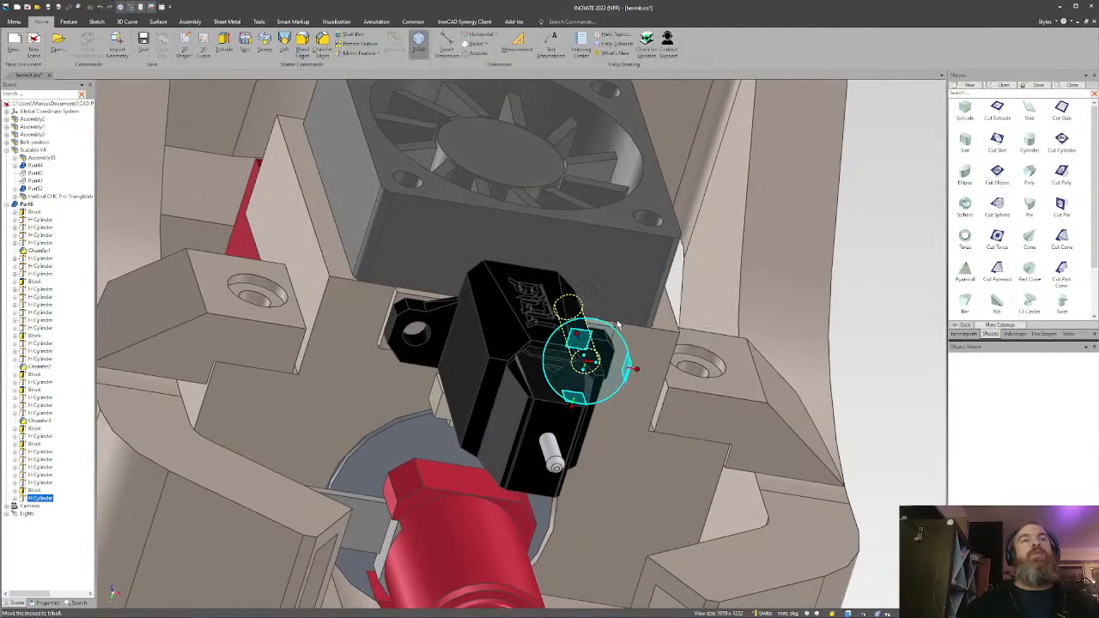
pyautogui.rightClick(636, 369)
pyautogui.click(844, 353)
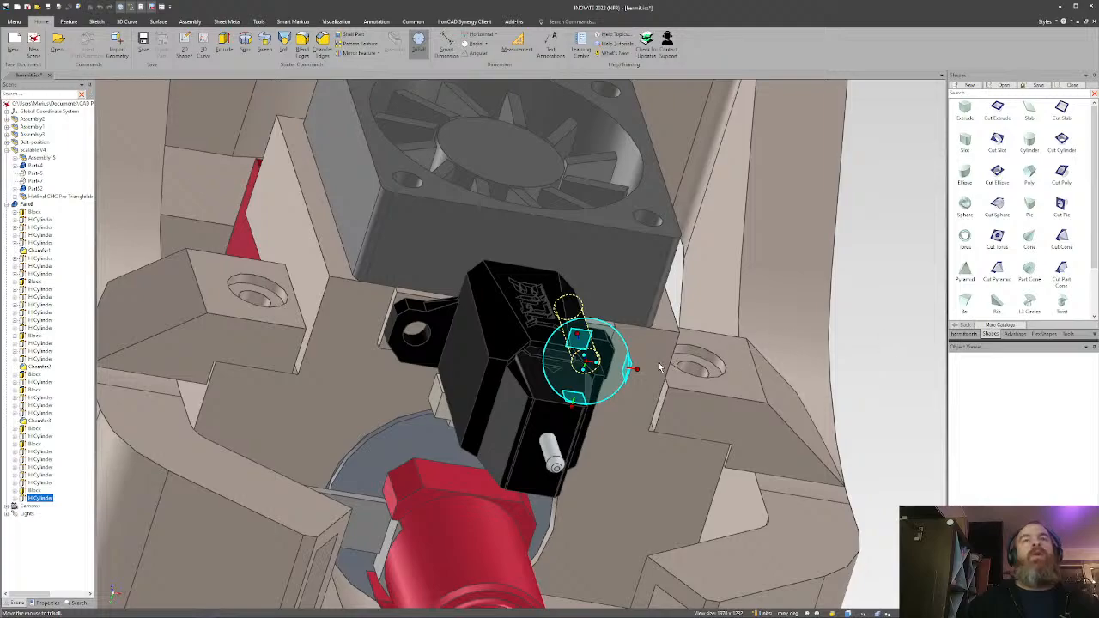
pyautogui.moveTo(640, 369); pyautogui.dragTo(636, 364, button='right')
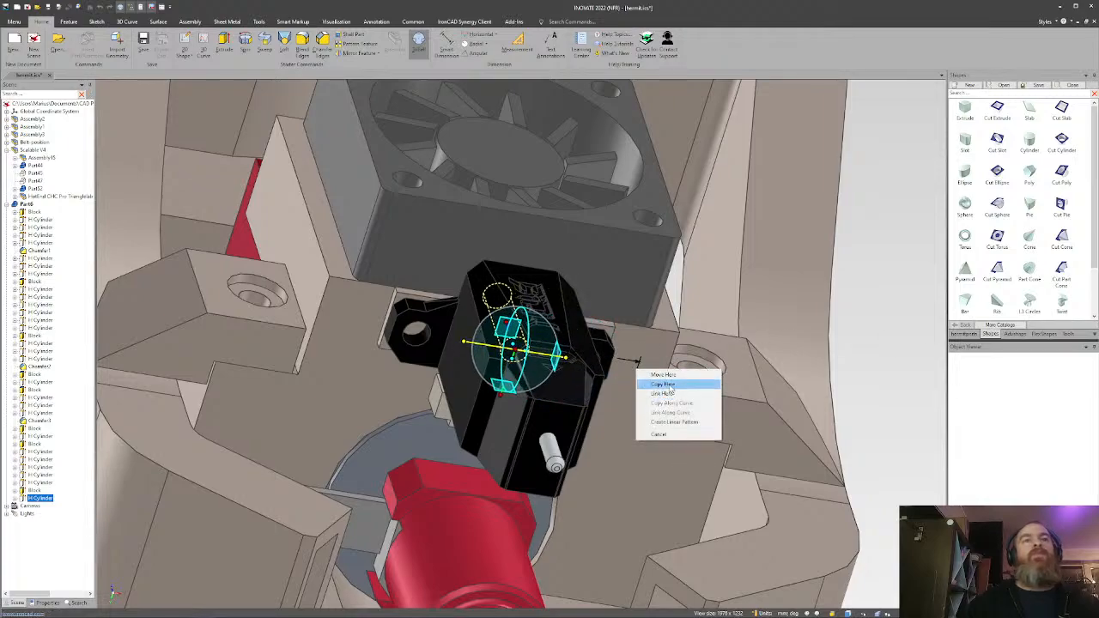
pyautogui.click(672, 384)
pyautogui.click(777, 250)
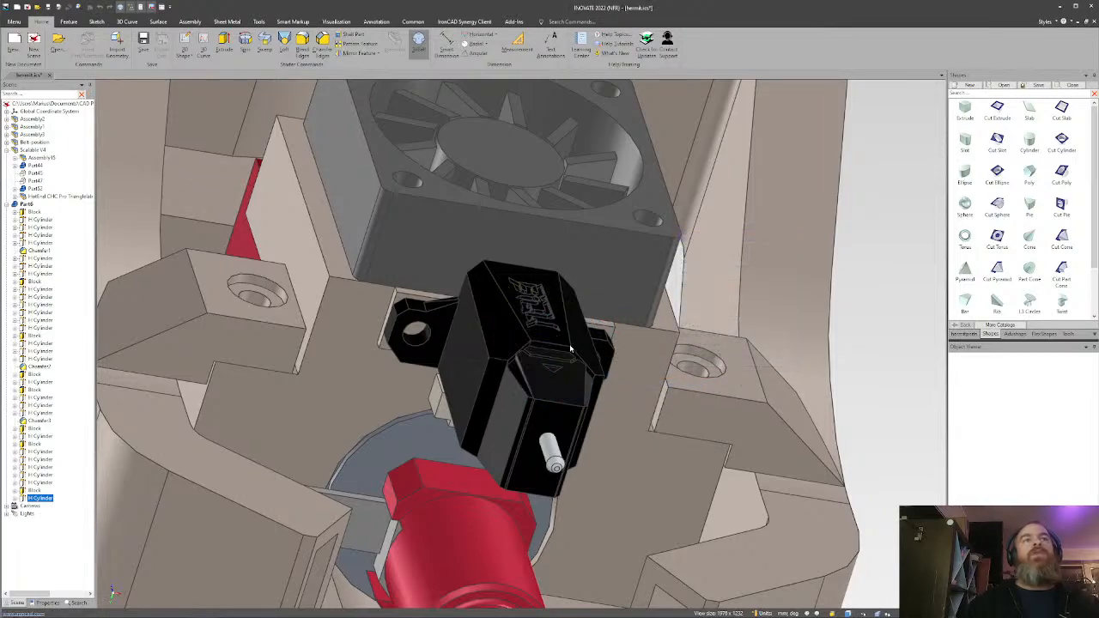
# Centre the copied hole cylinder on the hole of the probe's second mounting ear.
pyautogui.rightClick(519, 352)
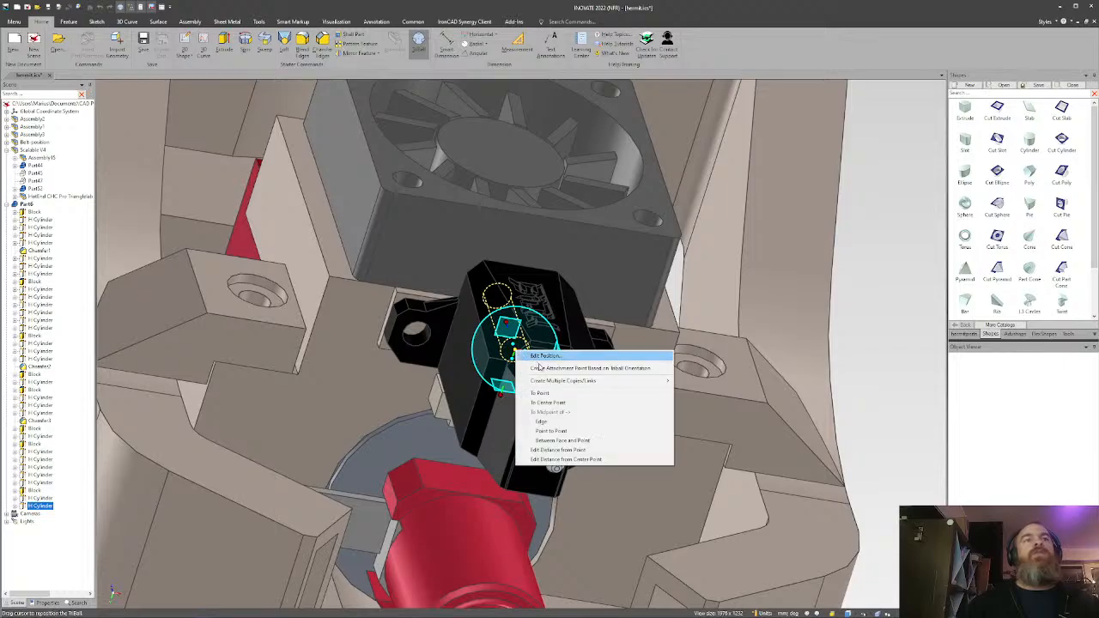
pyautogui.click(561, 403)
pyautogui.press('F10')
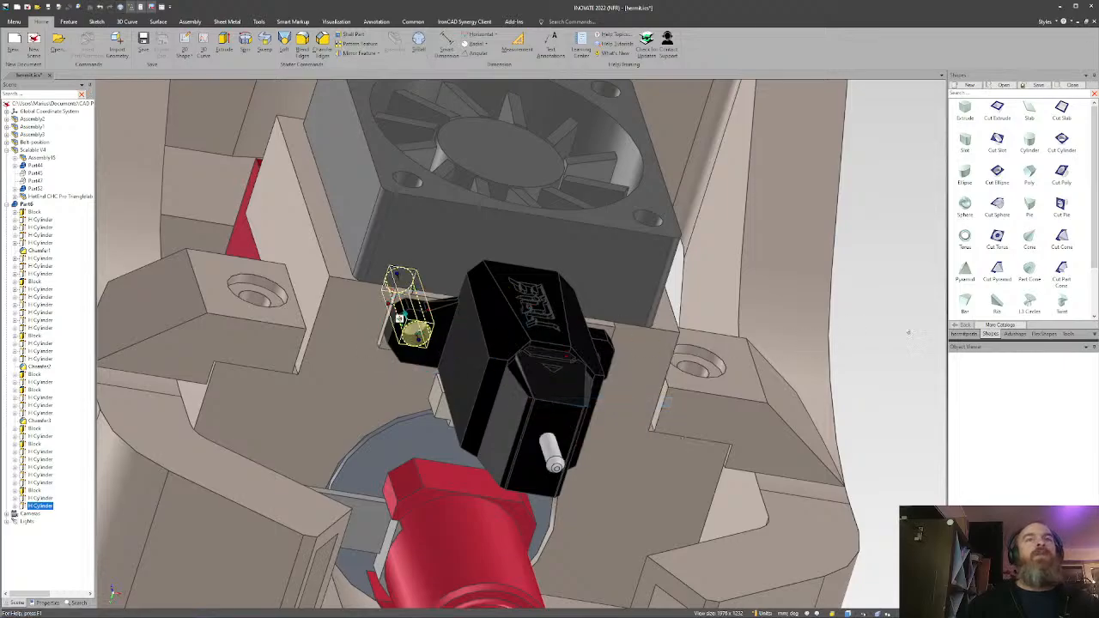
pyautogui.click(907, 330)
# Hide the plate, belt-mount and linear rail assemblies beneath the hotend carriage part.
pyautogui.moveTo(669, 370); pyautogui.dragTo(438, 290, button='middle')
pyautogui.click(528, 244)
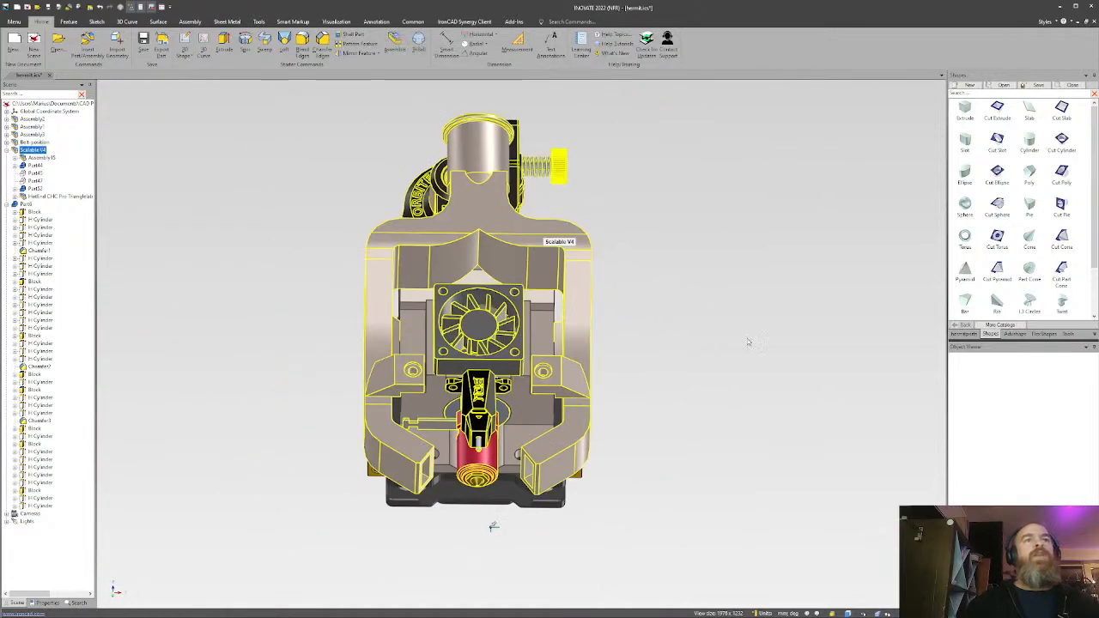
pyautogui.moveTo(748, 343); pyautogui.dragTo(521, 419, button='middle')
pyautogui.click(589, 298)
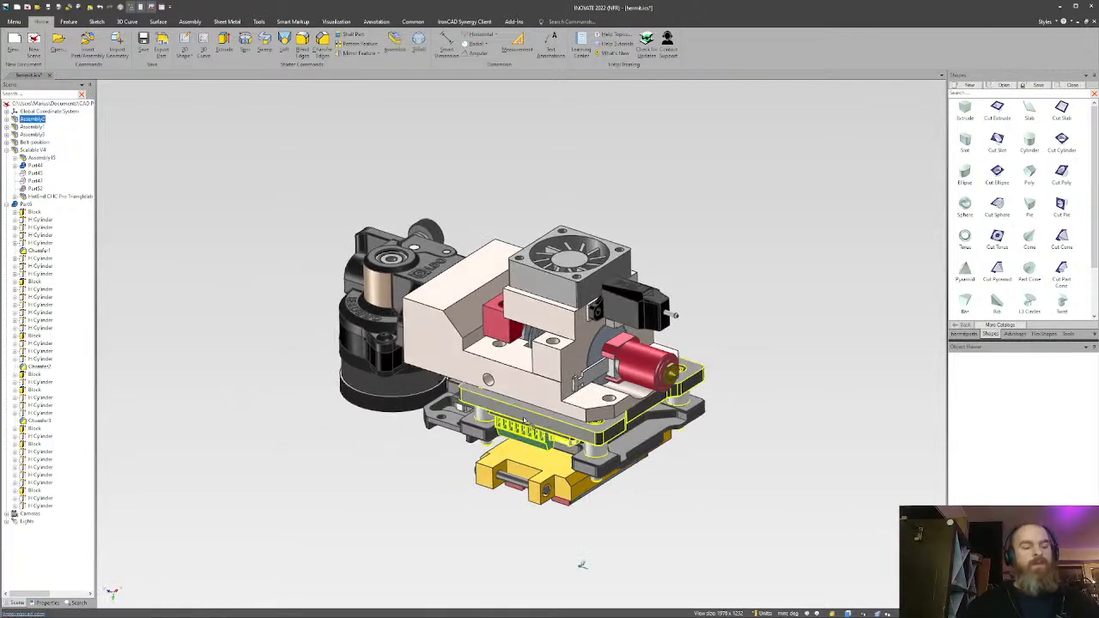
pyautogui.press('h')
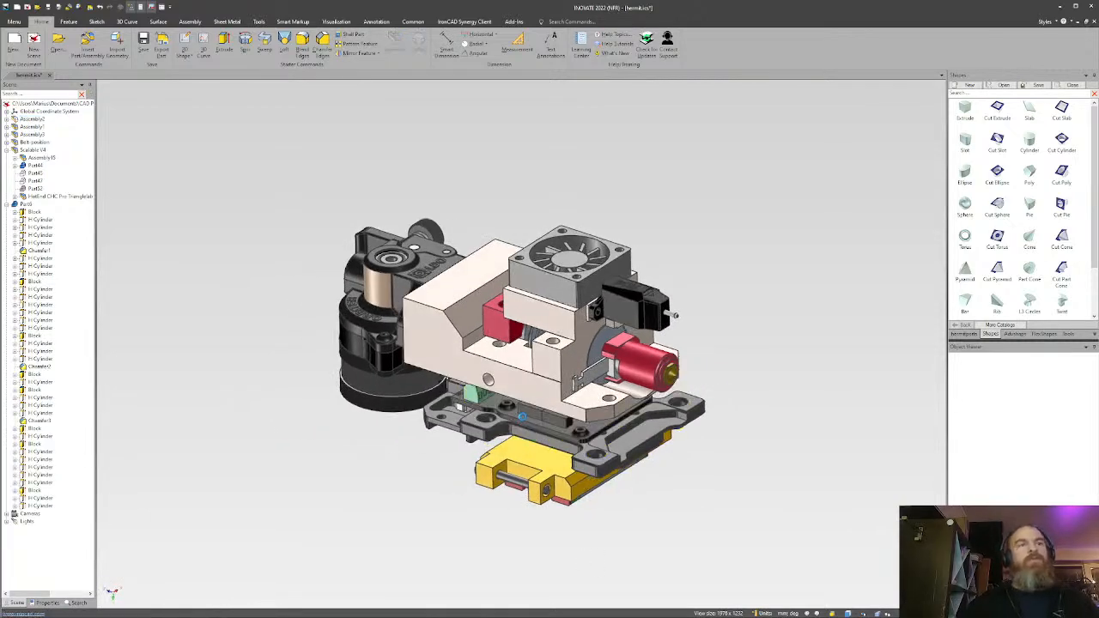
pyautogui.click(502, 427)
pyautogui.press('h')
pyautogui.click(537, 468)
pyautogui.press('h')
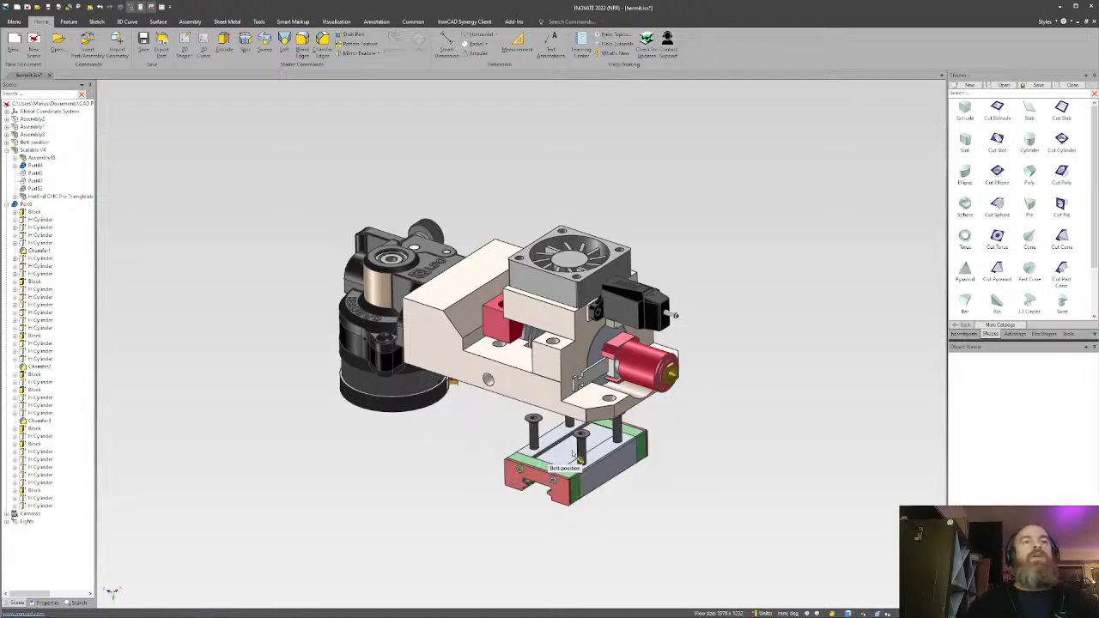
pyautogui.click(578, 448)
pyautogui.press('h')
# Try to extend the inner side of the screw boss block to the edge of the fan mounting block.
pyautogui.moveTo(407, 380); pyautogui.dragTo(468, 378, button='middle')
pyautogui.scroll(8, 468, 378)
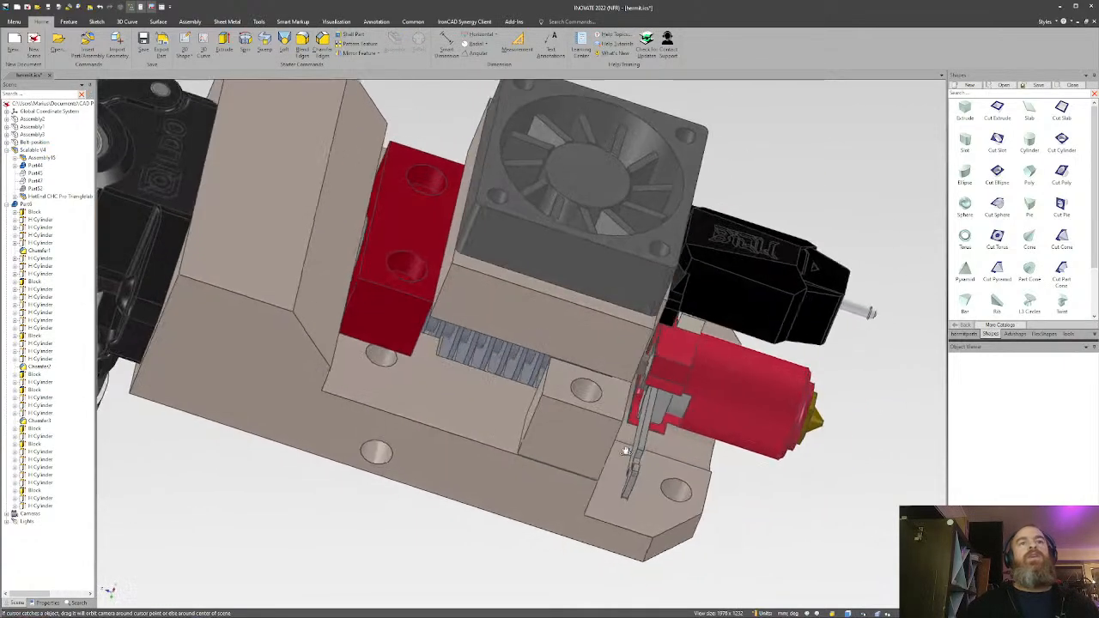
pyautogui.moveTo(626, 451); pyautogui.dragTo(743, 441, button='middle')
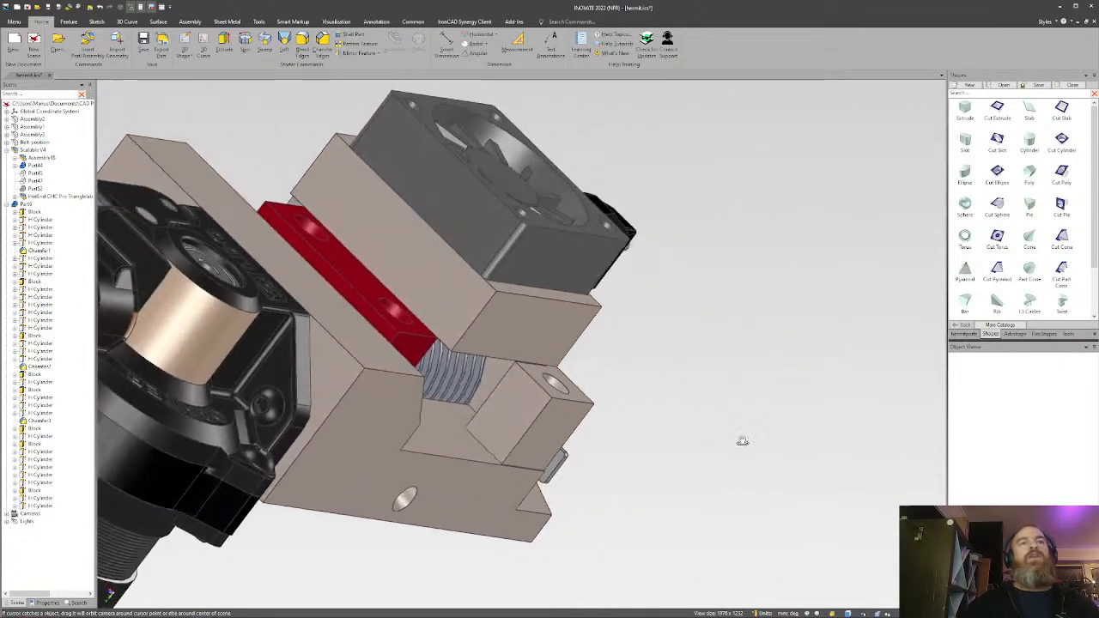
pyautogui.scroll(8, 518, 376)
pyautogui.scroll(2, 530, 346)
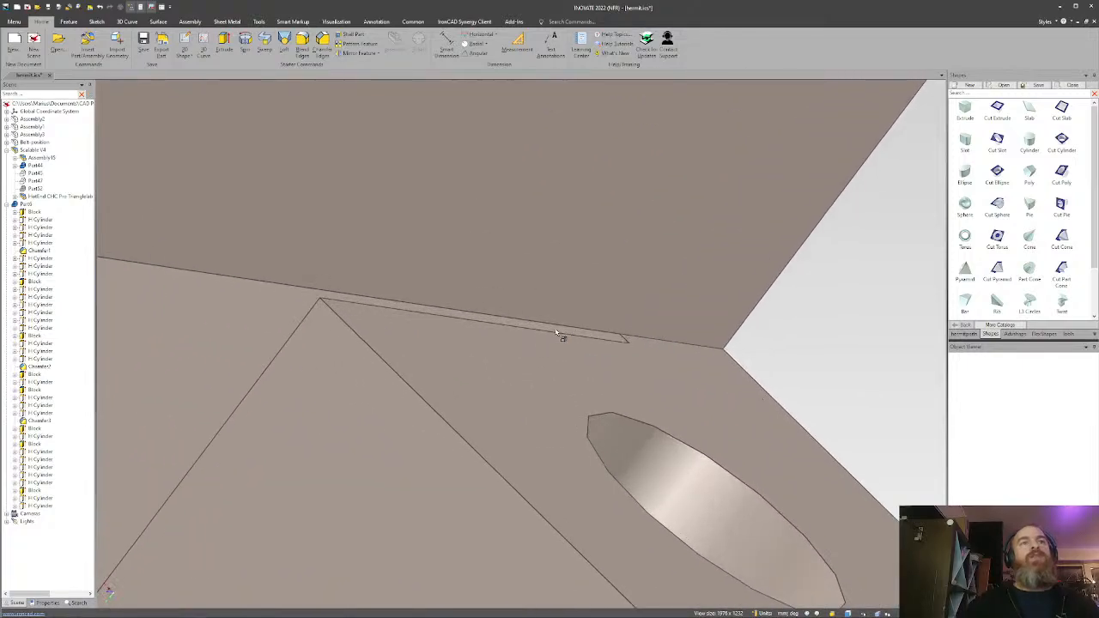
pyautogui.scroll(-6, 560, 333)
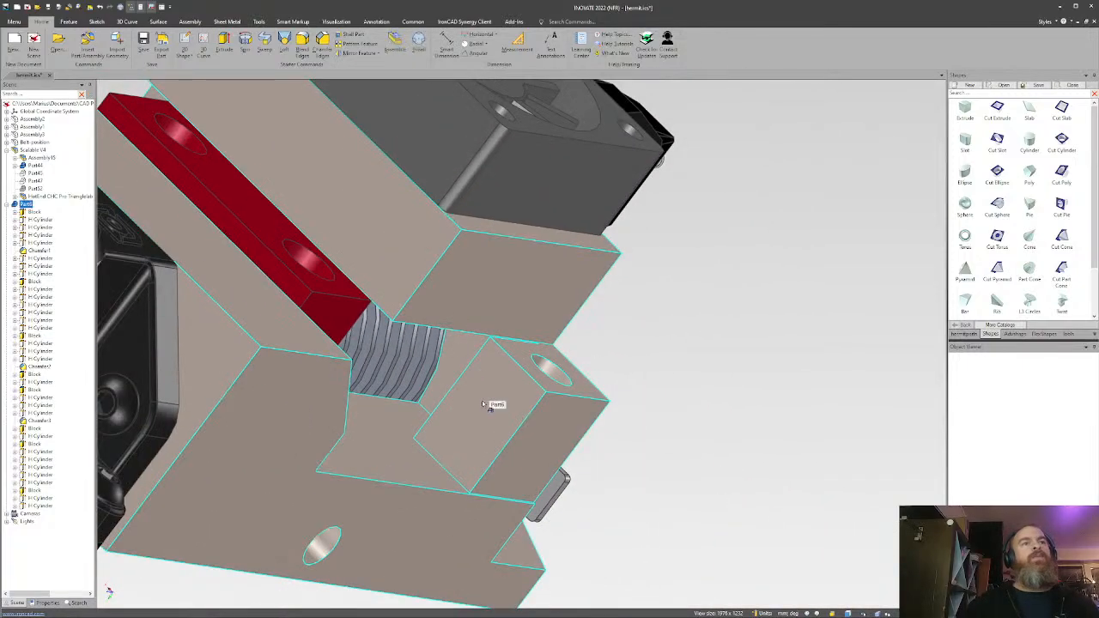
pyautogui.click(481, 400)
pyautogui.keyDown('shift'); pyautogui.moveTo(483, 389); pyautogui.dragTo(512, 298); pyautogui.keyUp('shift')
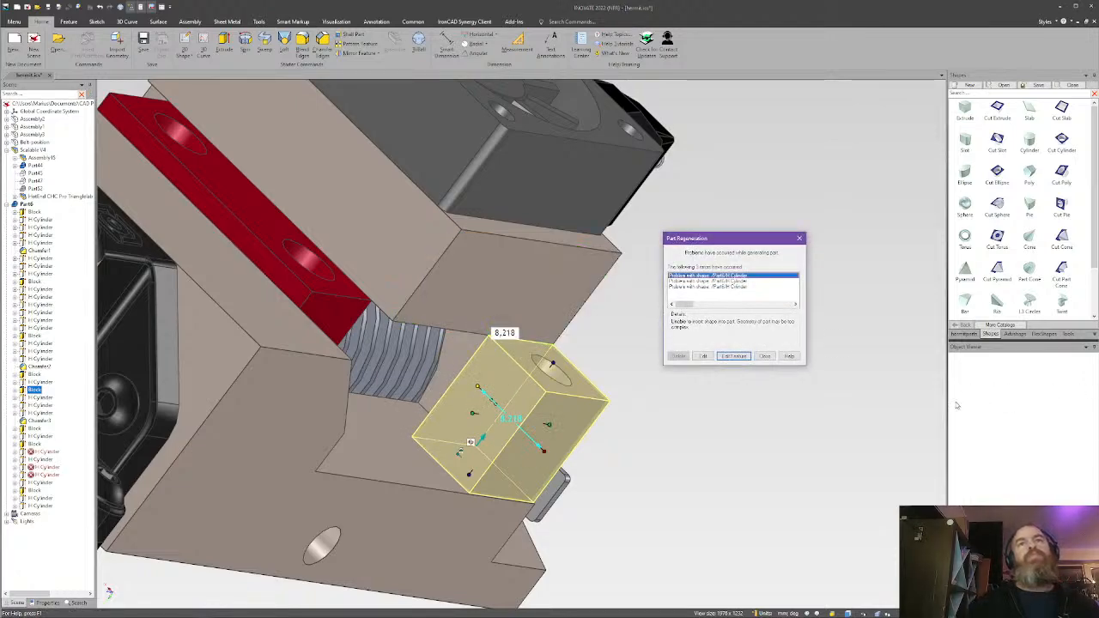
pyautogui.click(764, 355)
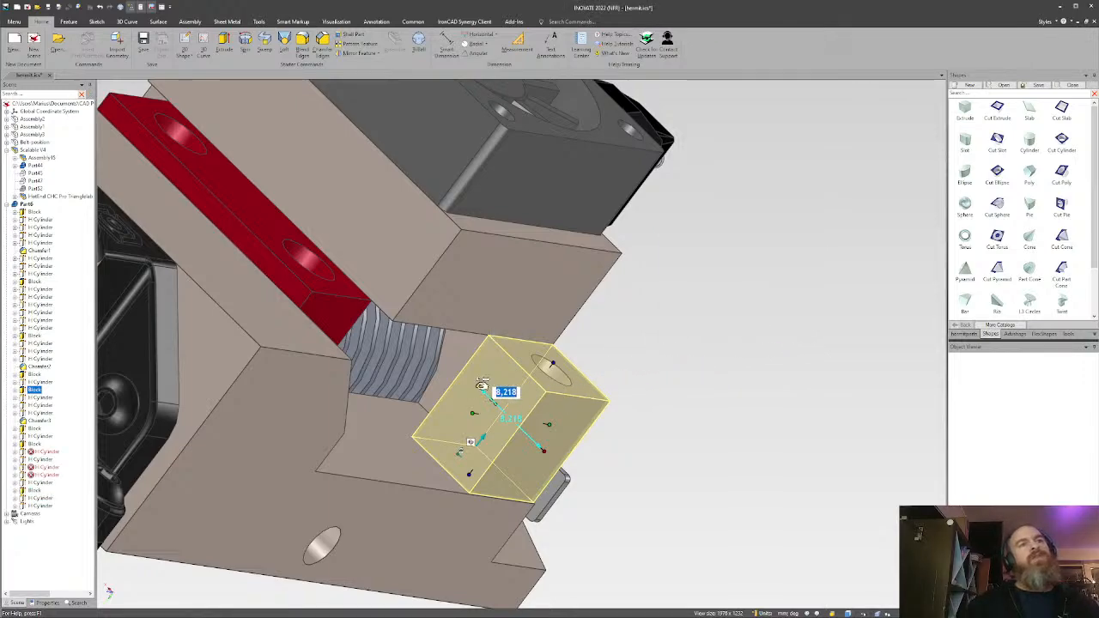
pyautogui.keyDown('shift'); pyautogui.moveTo(482, 385); pyautogui.dragTo(477, 330); pyautogui.keyUp('shift')
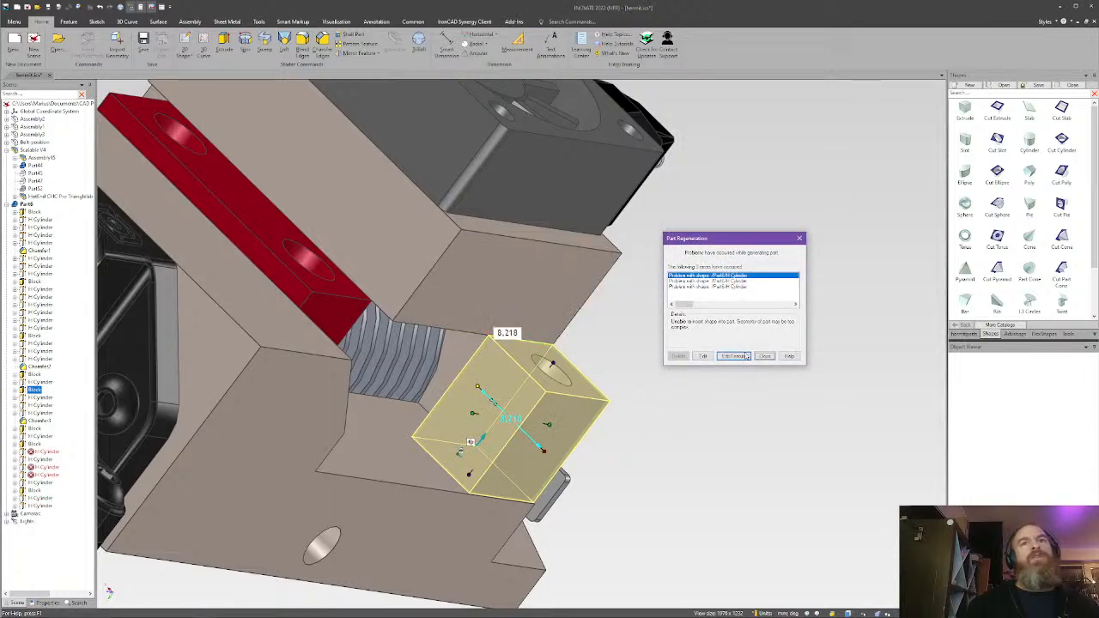
pyautogui.click(764, 356)
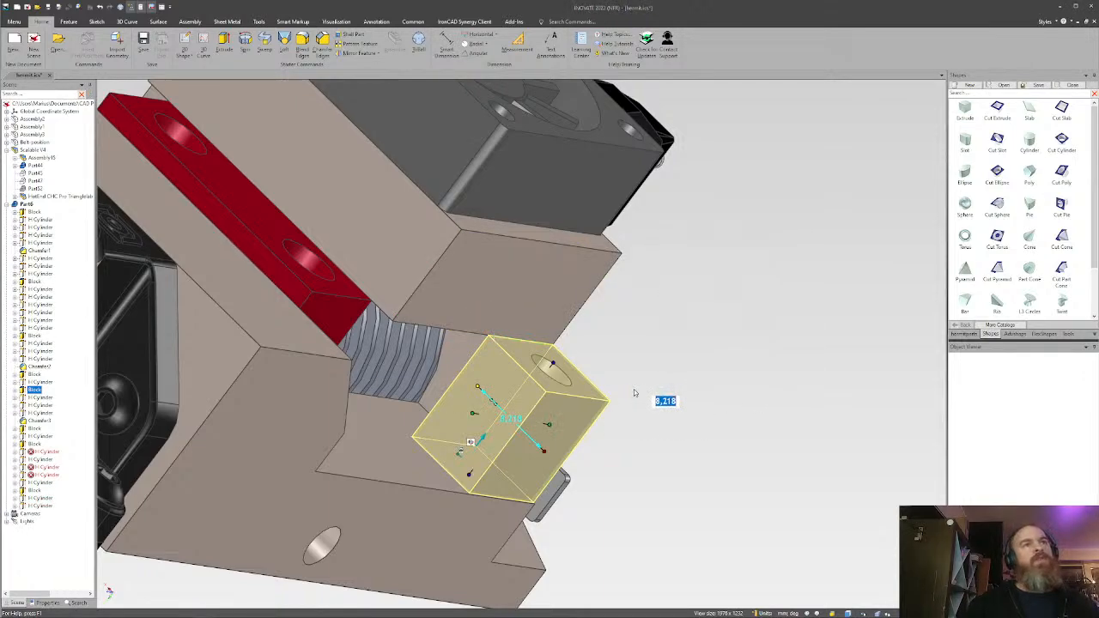
pyautogui.click(764, 357)
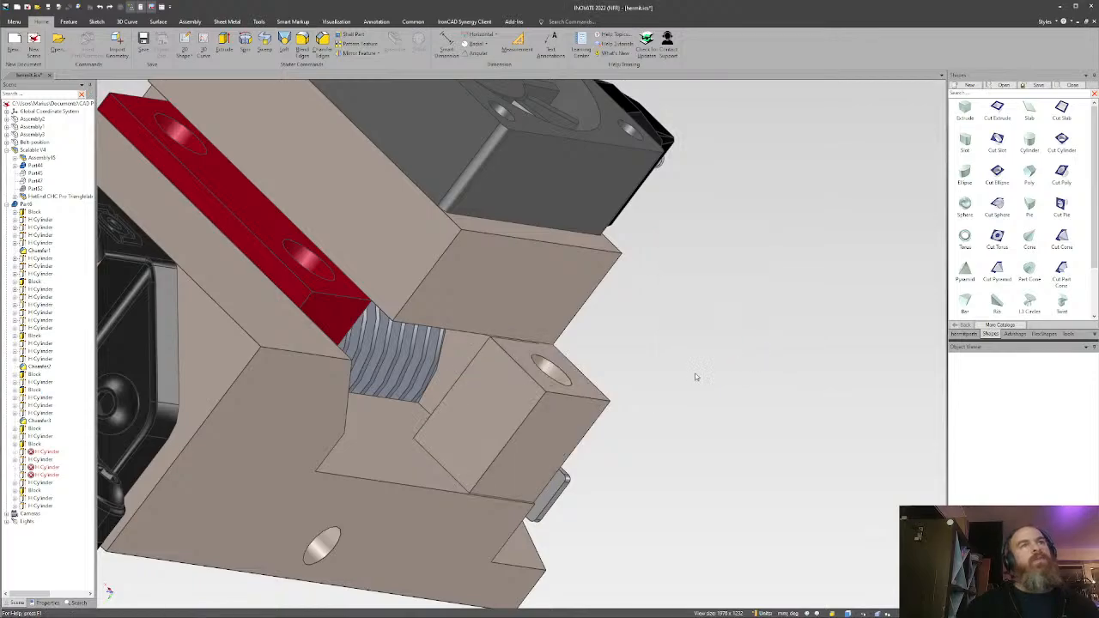
# Add a block on the ledge beside the screw boss and stretch it along and up to the fan mounting block's lower edge.
pyautogui.moveTo(502, 398); pyautogui.dragTo(361, 455, button='middle')
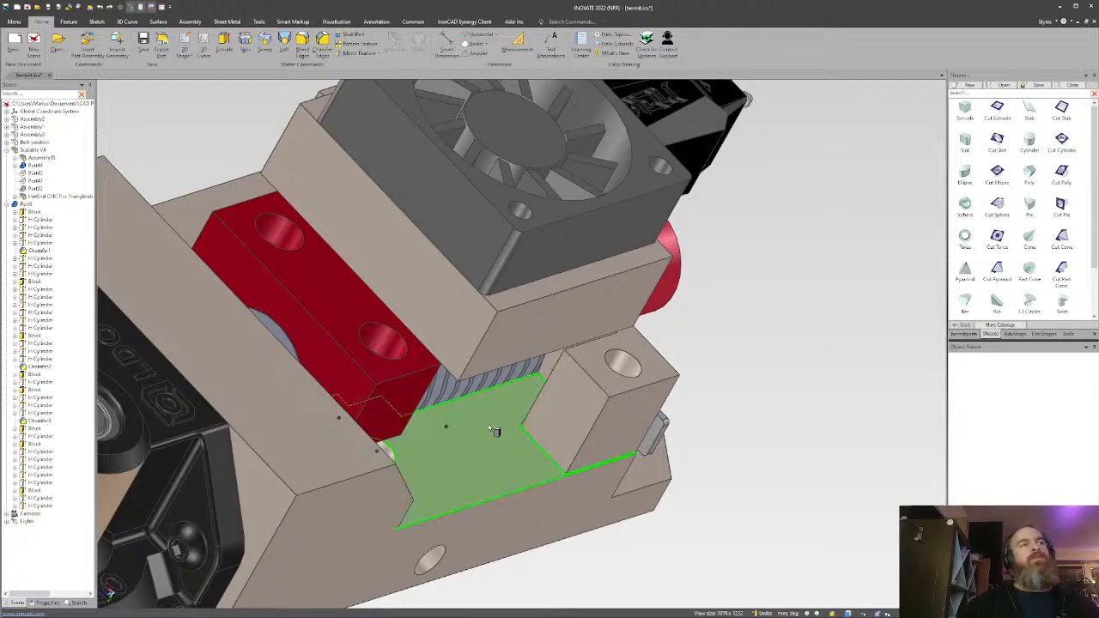
pyautogui.moveTo(496, 431); pyautogui.dragTo(539, 381)
pyautogui.click(530, 353)
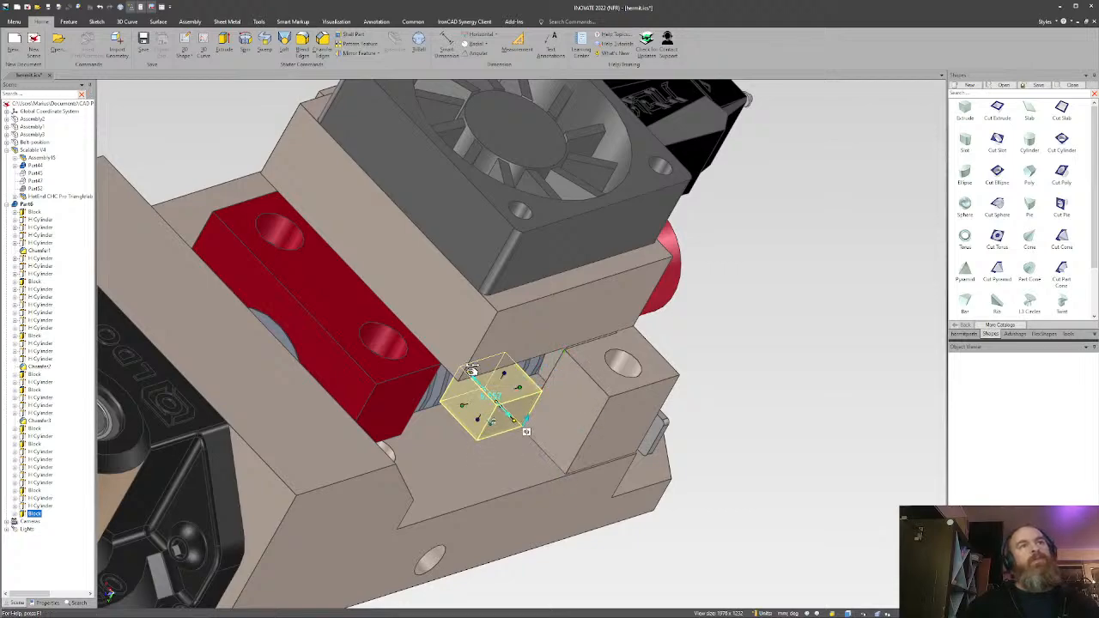
pyautogui.moveTo(471, 370); pyautogui.dragTo(580, 381)
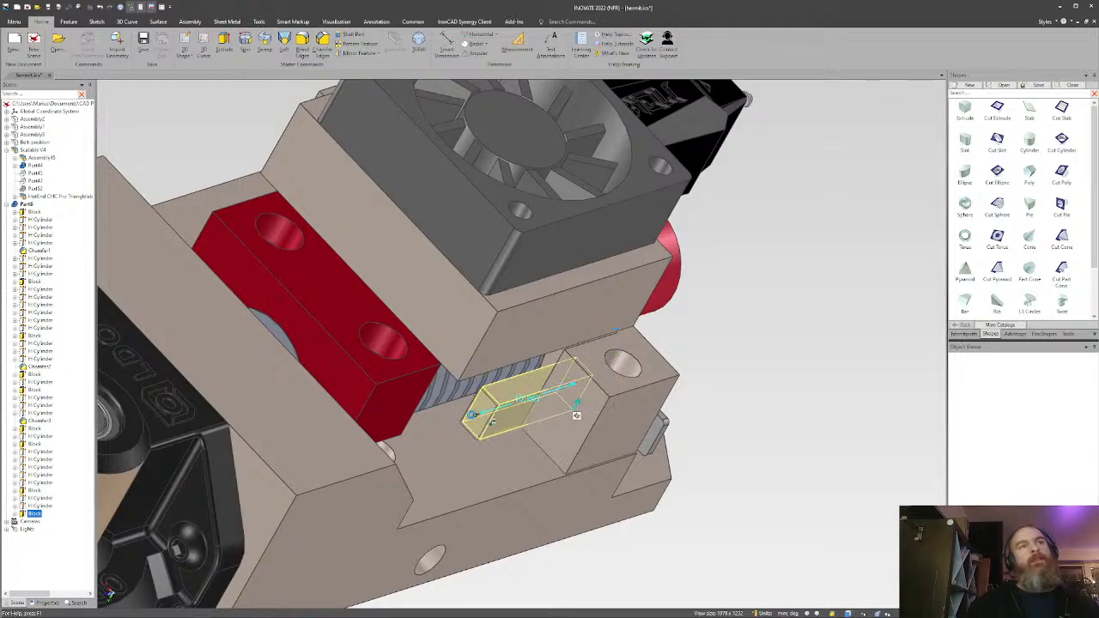
pyautogui.keyDown('shift'); pyautogui.moveTo(472, 414); pyautogui.dragTo(465, 367); pyautogui.keyUp('shift')
pyautogui.moveTo(465, 367); pyautogui.dragTo(509, 388, button='middle')
pyautogui.moveTo(512, 378); pyautogui.dragTo(491, 350)
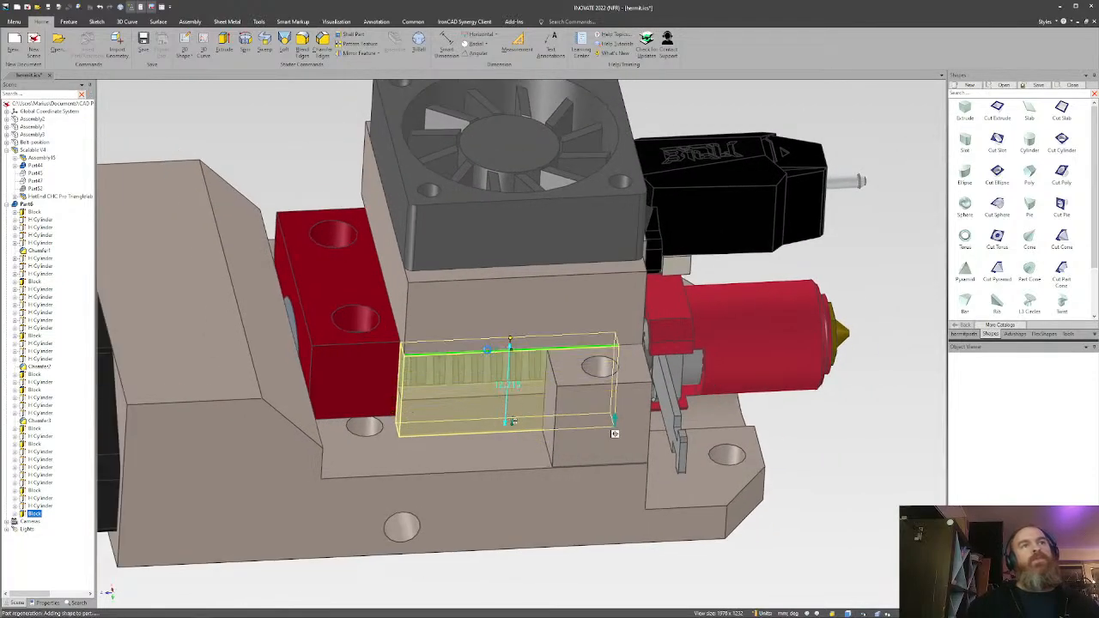
pyautogui.click(847, 452)
# Move the new support block's TriBall anchor to the midpoint of the carriage's upper wall edge.
pyautogui.moveTo(553, 410); pyautogui.dragTo(511, 365, button='middle')
pyautogui.click(506, 363)
pyautogui.click(507, 363)
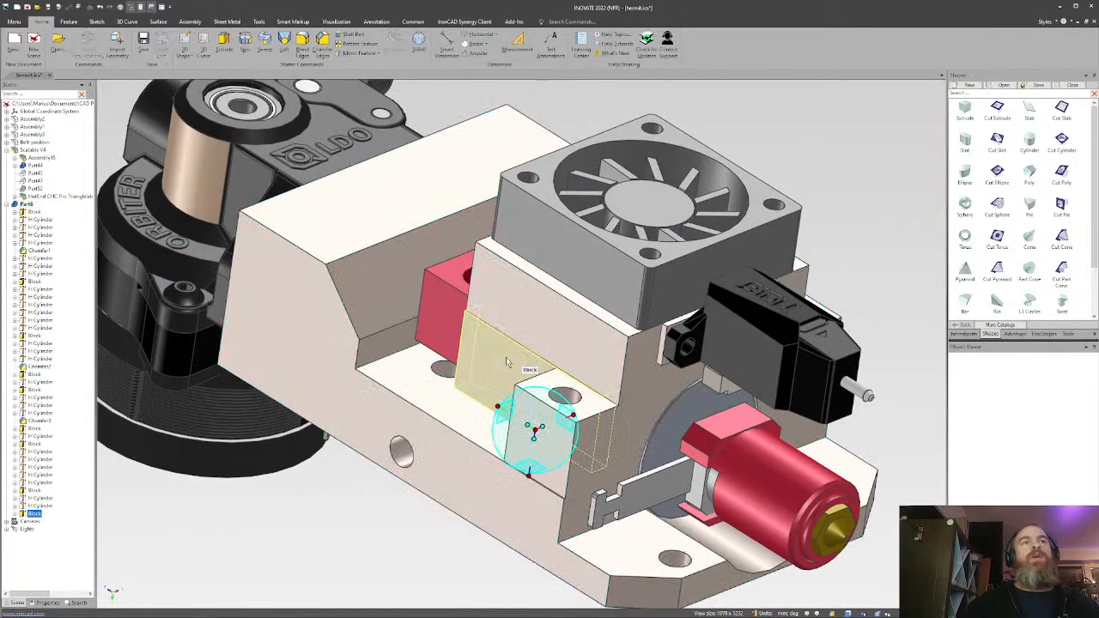
pyautogui.rightClick(534, 429)
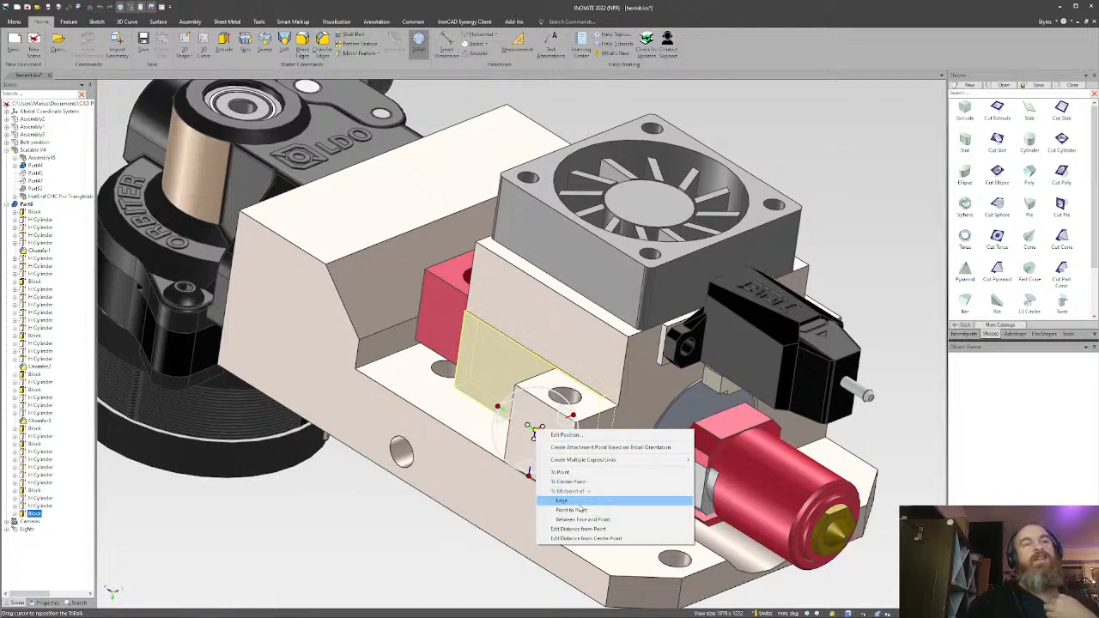
pyautogui.click(581, 503)
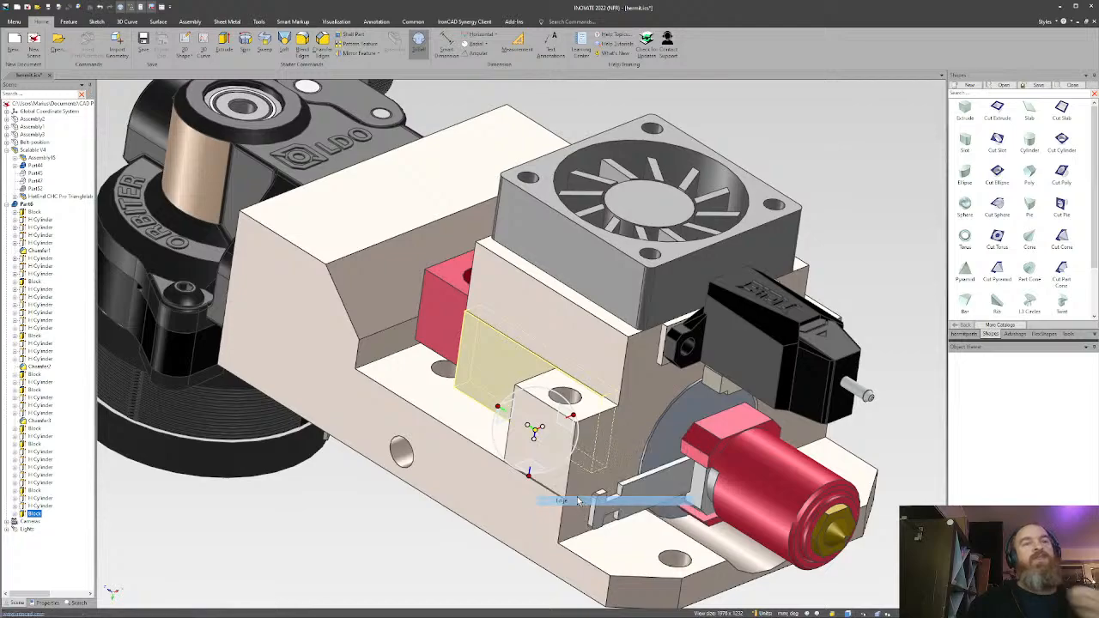
pyautogui.click(419, 233)
# Mirror a copy of the support block to the opposite side of the carriage.
pyautogui.rightClick(468, 212)
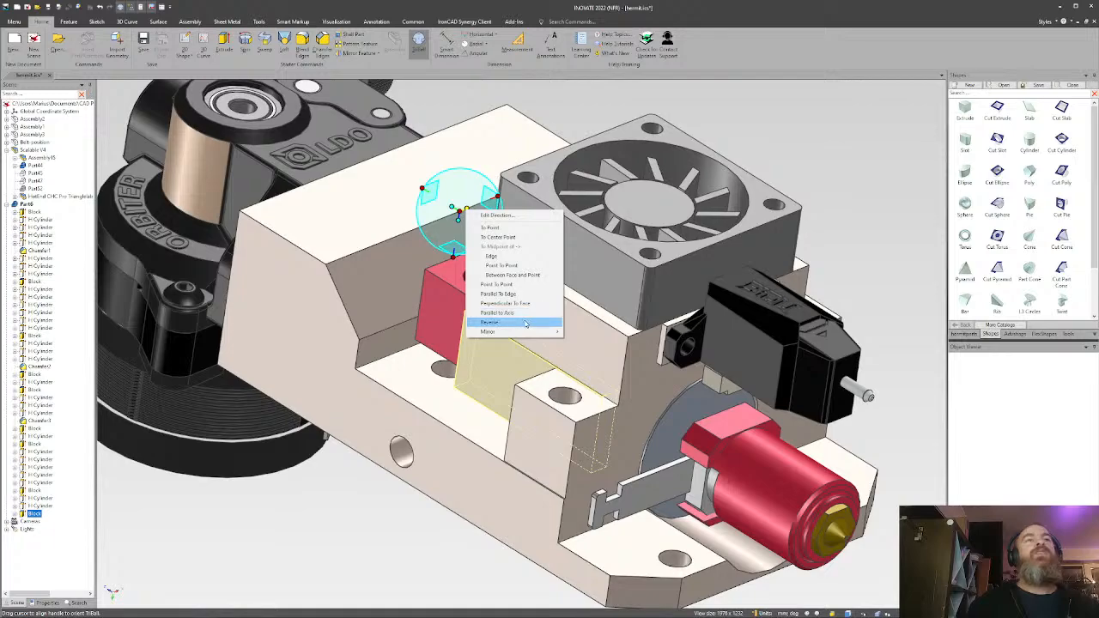
pyautogui.moveTo(547, 332)
pyautogui.click(583, 341)
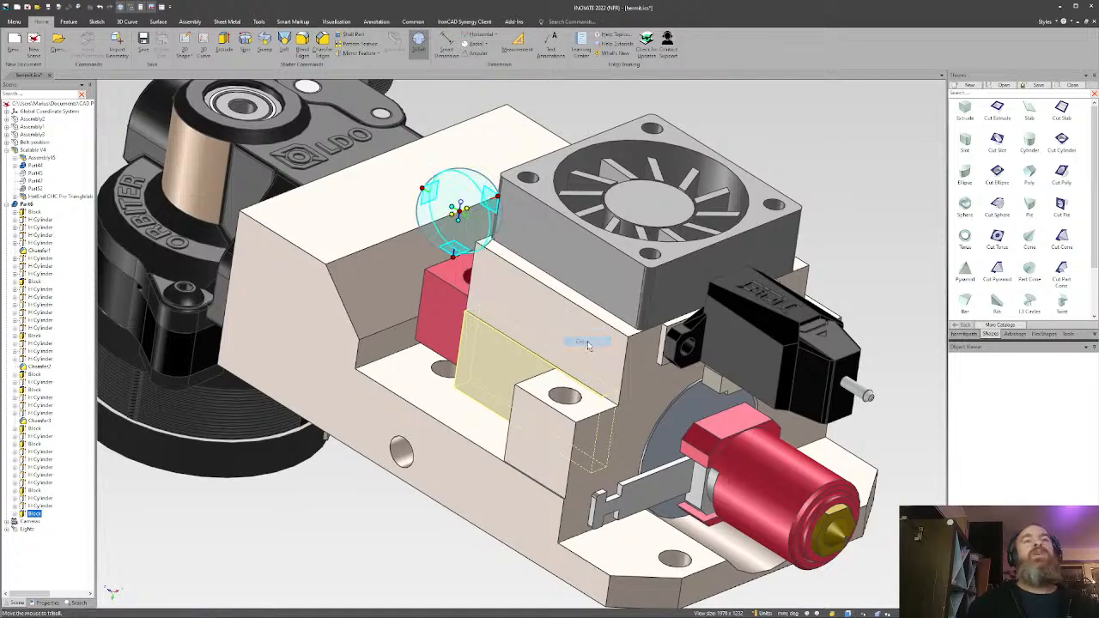
pyautogui.press('F10')
pyautogui.moveTo(632, 359); pyautogui.dragTo(495, 355, button='middle')
pyautogui.keyDown('shift'); pyautogui.moveTo(902, 382); pyautogui.dragTo(799, 405, button='middle'); pyautogui.keyUp('shift')
pyautogui.click(799, 405)
pyautogui.moveTo(625, 378); pyautogui.dragTo(577, 498, button='middle')
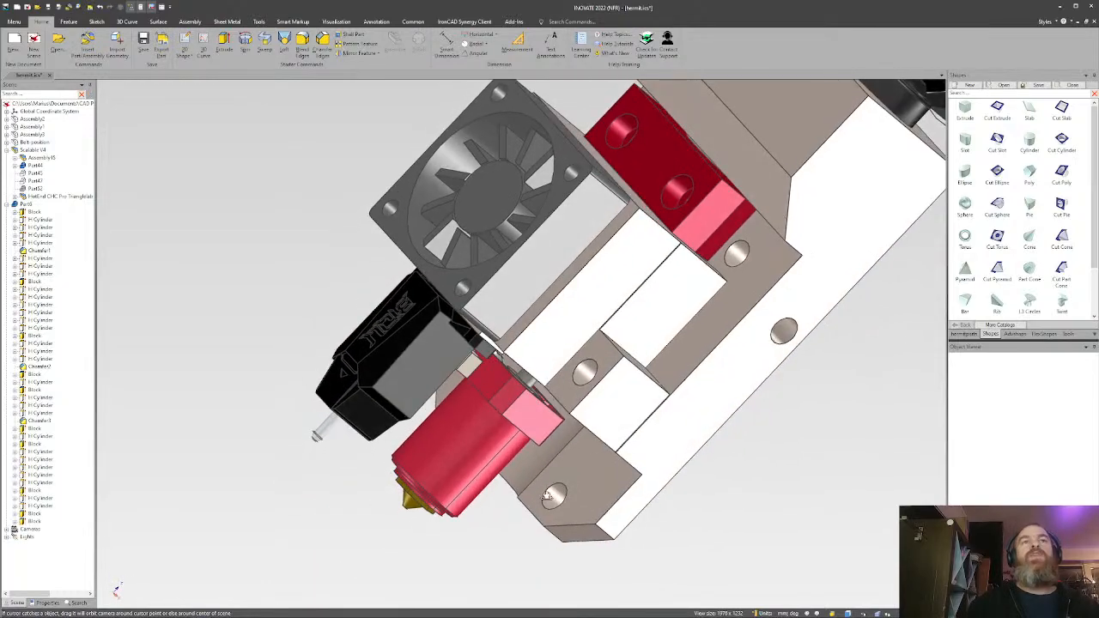
# Cut a rectangular window about 25.17 mm wide and 26.3 mm high into the carriage's back face behind the heatsink, using a hole block.
pyautogui.moveTo(593, 399); pyautogui.dragTo(449, 406, button='middle')
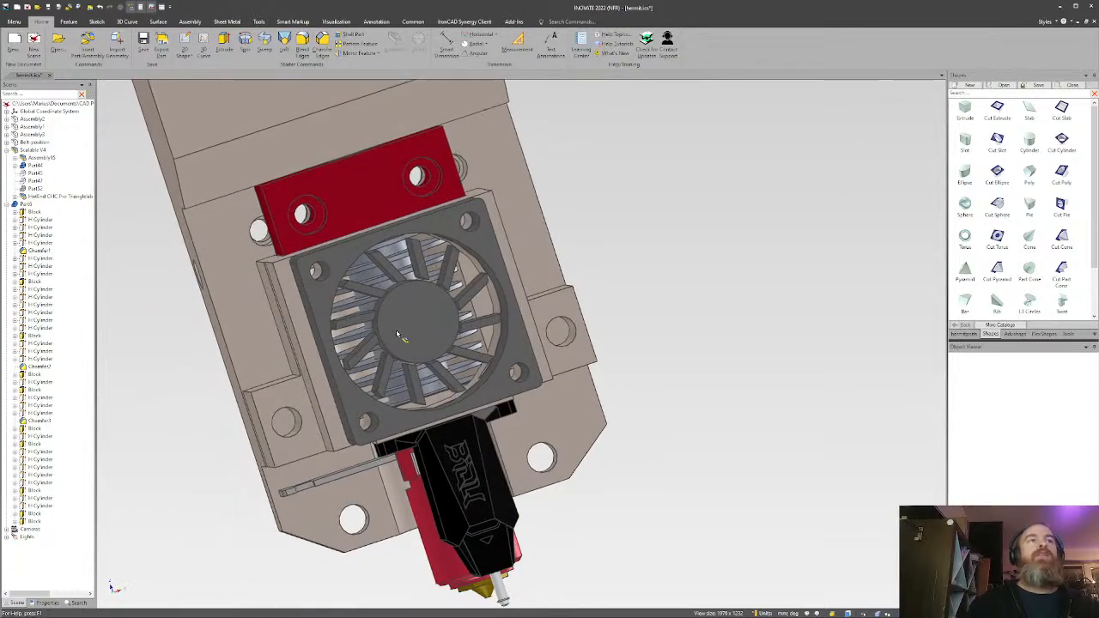
pyautogui.moveTo(396, 335); pyautogui.dragTo(549, 369, button='middle')
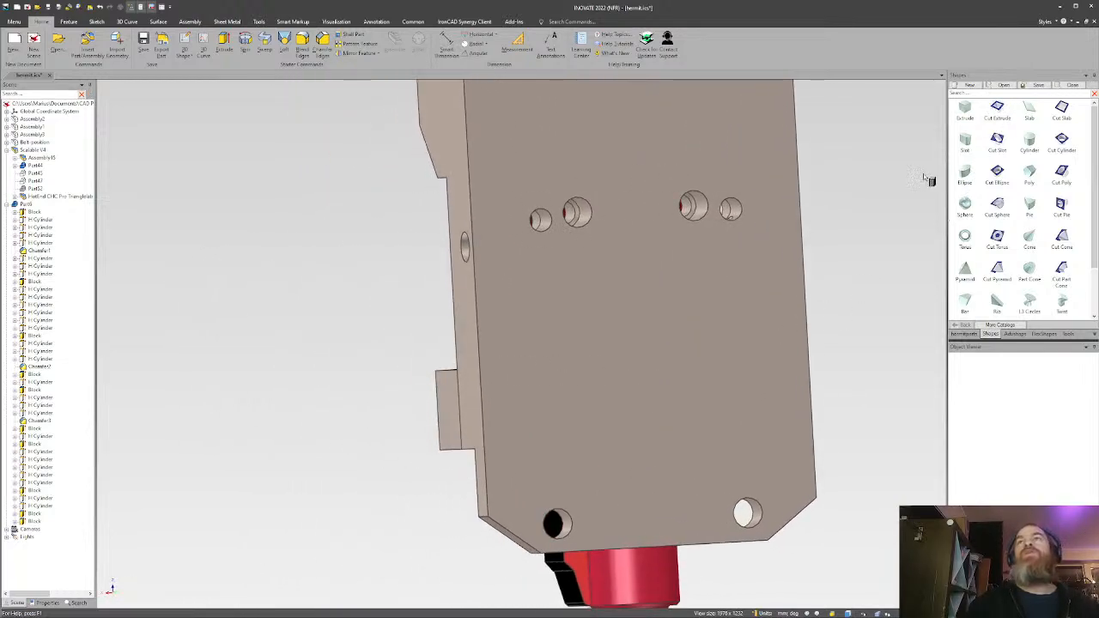
pyautogui.click(655, 359)
pyautogui.moveTo(643, 350); pyautogui.dragTo(644, 352)
pyautogui.moveTo(652, 359)
pyautogui.mouseDown(button='middle')
pyautogui.moveTo(716, 385)
pyautogui.moveTo(885, 370)
pyautogui.moveTo(634, 357)
pyautogui.mouseUp(button='middle')
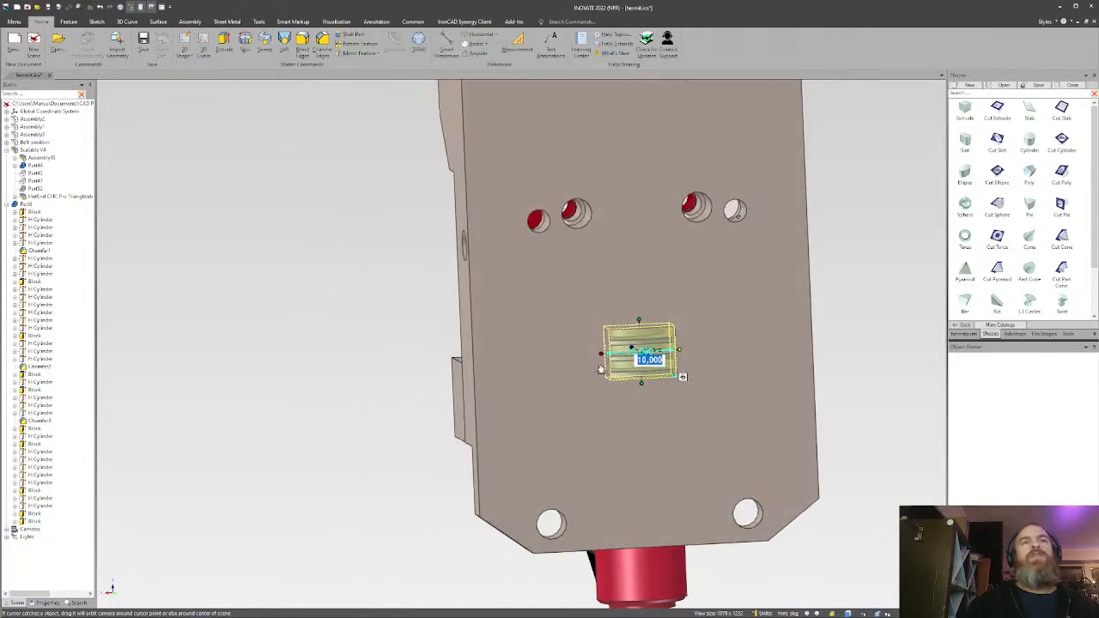
pyautogui.keyDown('ctrl'); pyautogui.moveTo(606, 354); pyautogui.dragTo(551, 357); pyautogui.keyUp('ctrl')
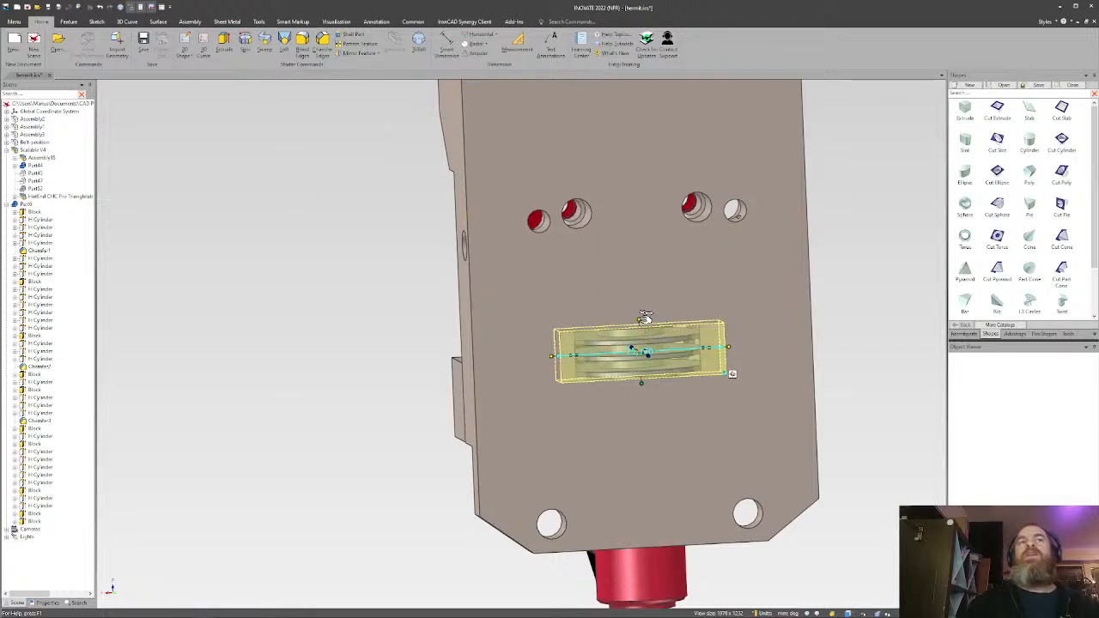
pyautogui.keyDown('ctrl'); pyautogui.moveTo(645, 317); pyautogui.dragTo(639, 258); pyautogui.keyUp('ctrl')
pyautogui.moveTo(638, 257); pyautogui.dragTo(581, 346, button='middle')
pyautogui.click(659, 300)
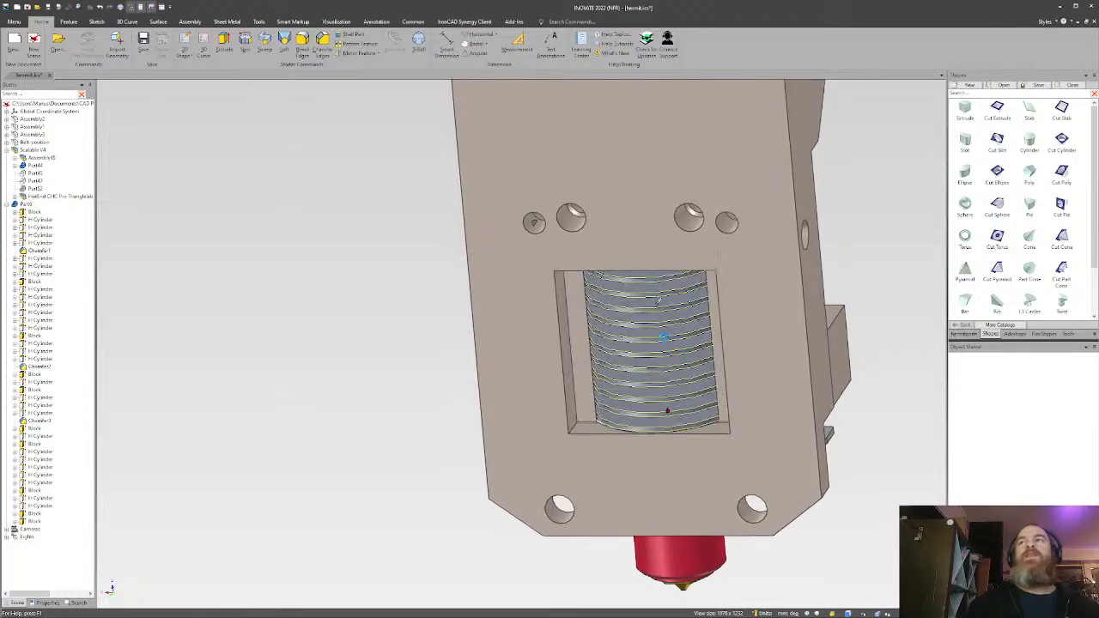
pyautogui.press('Escape')
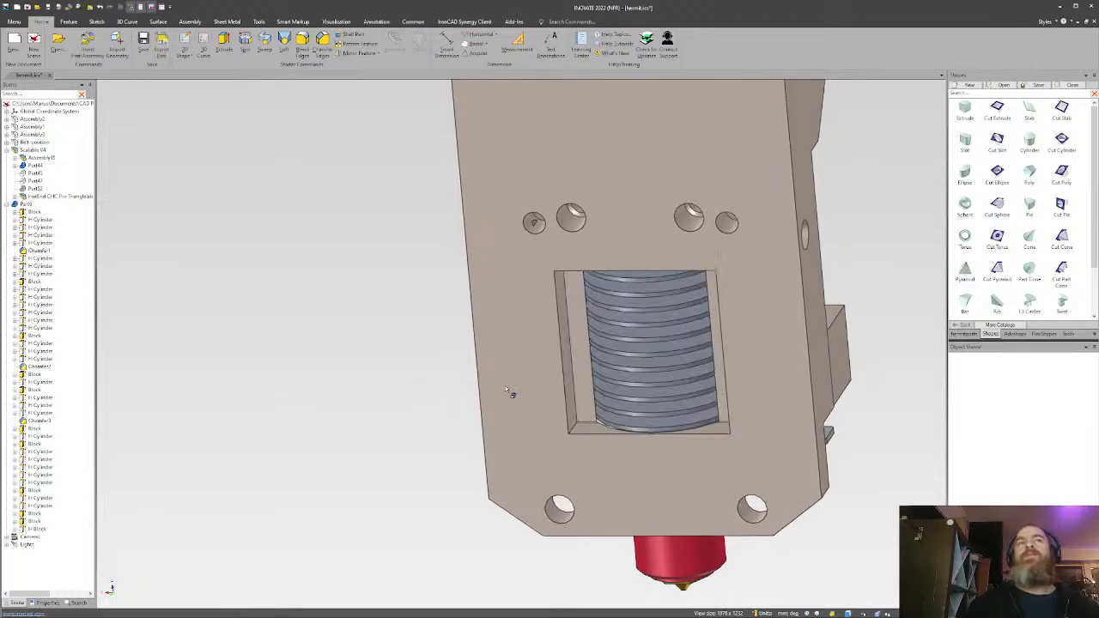
# Set the window cut's depth to 12 mm into the carriage.
pyautogui.click(578, 370)
pyautogui.moveTo(578, 371); pyautogui.dragTo(437, 300, button='middle')
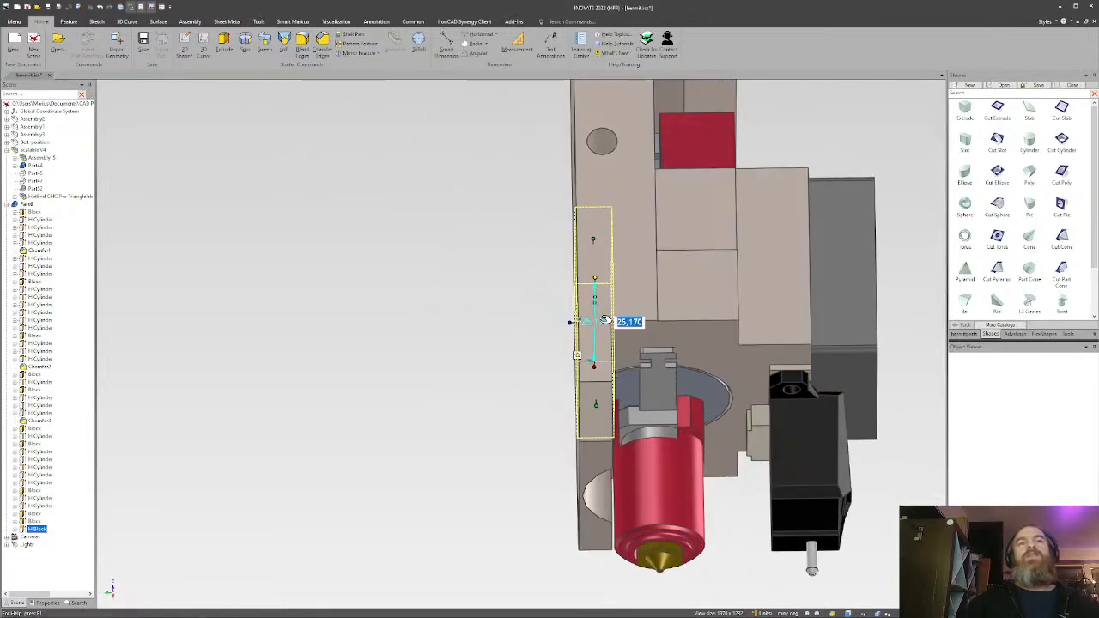
pyautogui.moveTo(623, 318); pyautogui.dragTo(607, 363, button='middle')
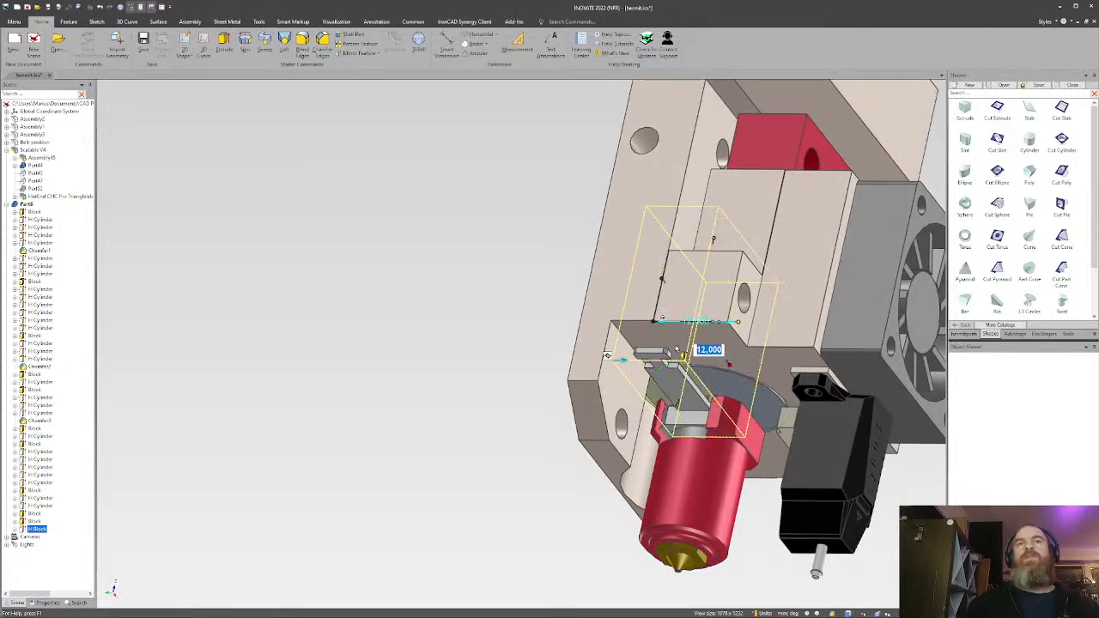
pyautogui.moveTo(676, 350); pyautogui.dragTo(775, 474, button='middle')
# Shorten the window cut's height by 3 mm at its nozzle-end face.
pyautogui.click(850, 509)
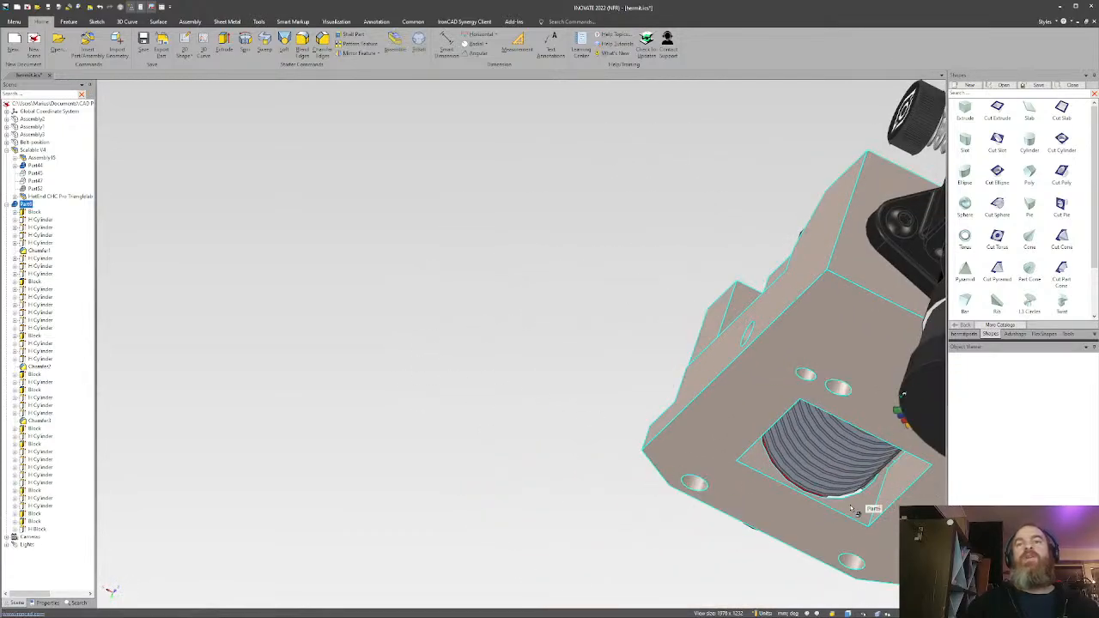
pyautogui.click(850, 508)
pyautogui.moveTo(850, 507); pyautogui.dragTo(818, 503, button='middle')
pyautogui.scroll(3, 815, 498)
pyautogui.keyDown('shift'); pyautogui.moveTo(741, 337); pyautogui.dragTo(650, 362, button='middle'); pyautogui.keyUp('shift')
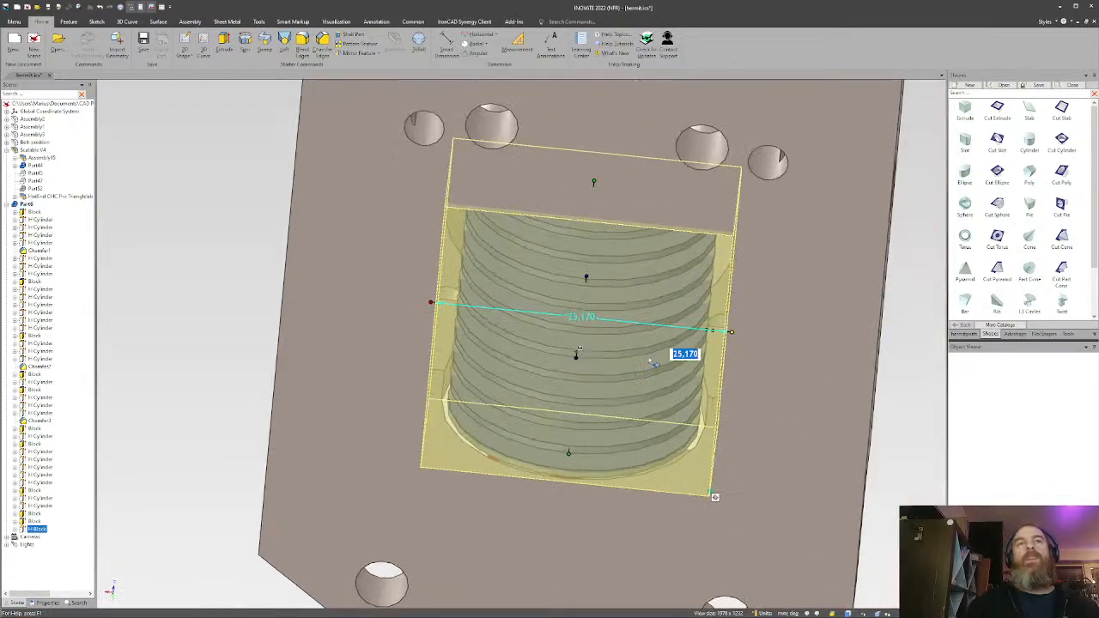
pyautogui.click(540, 474)
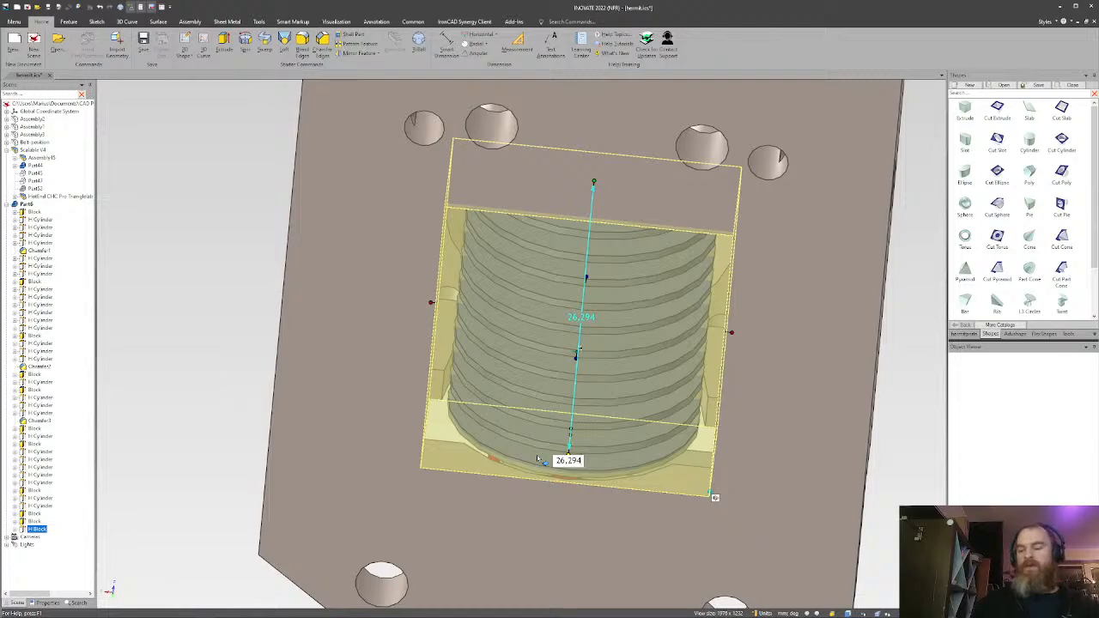
pyautogui.write('-3')
pyautogui.press('Return')
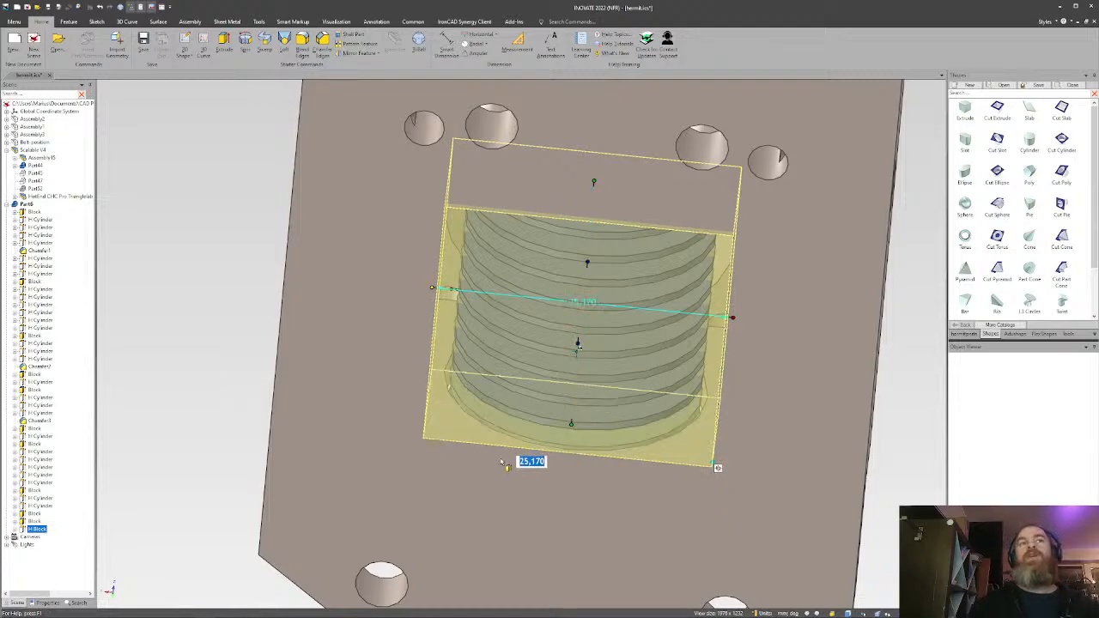
pyautogui.scroll(-5, 503, 464)
pyautogui.click(284, 334)
# Snap the window cut's upper face to the edge of the round recess above the heatsink.
pyautogui.moveTo(572, 314); pyautogui.dragTo(598, 192, button='middle')
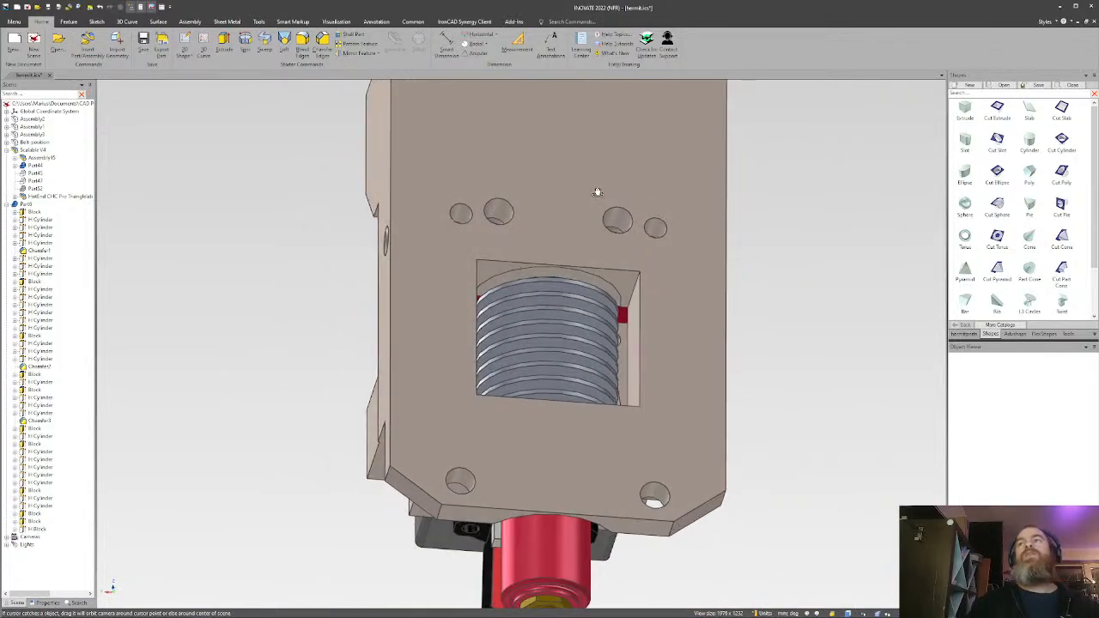
pyautogui.click(633, 282)
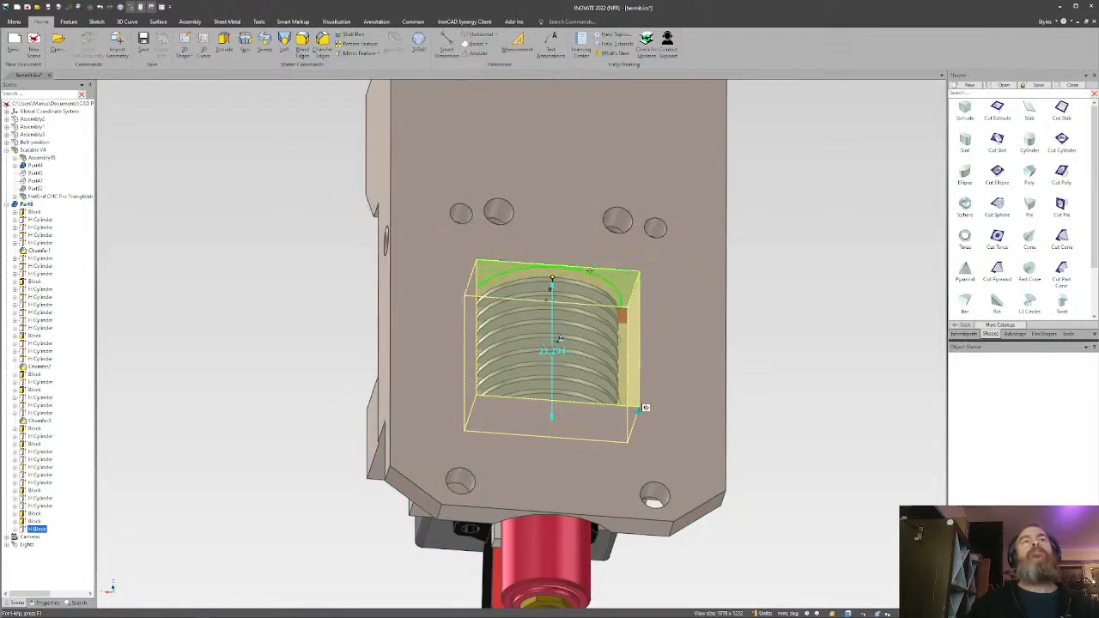
pyautogui.click(776, 293)
pyautogui.moveTo(614, 291); pyautogui.dragTo(584, 309, button='middle')
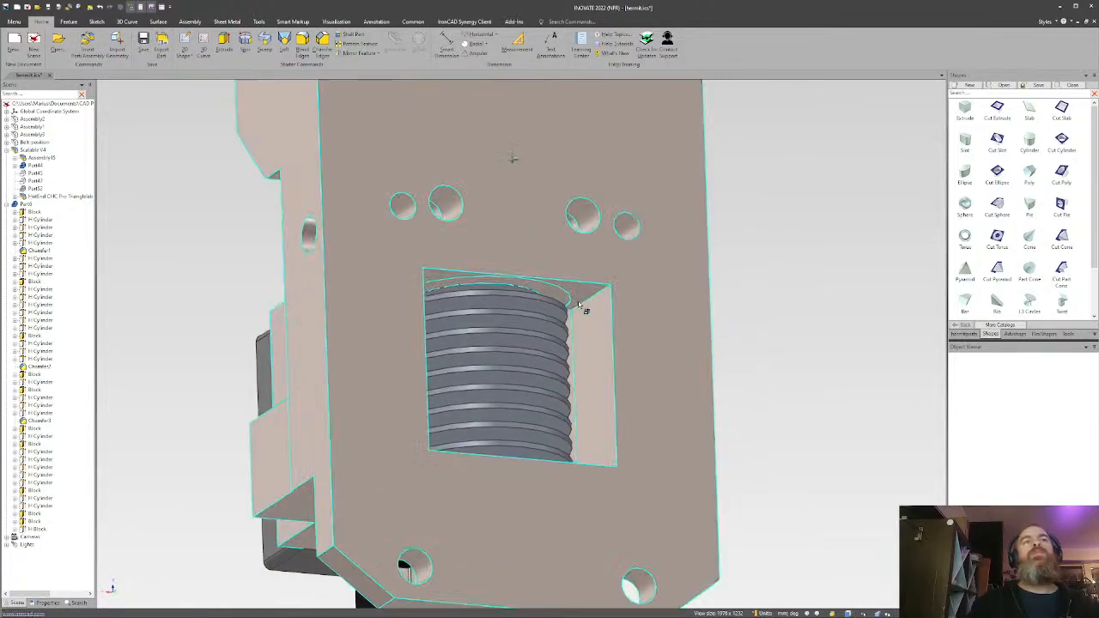
pyautogui.click(582, 307)
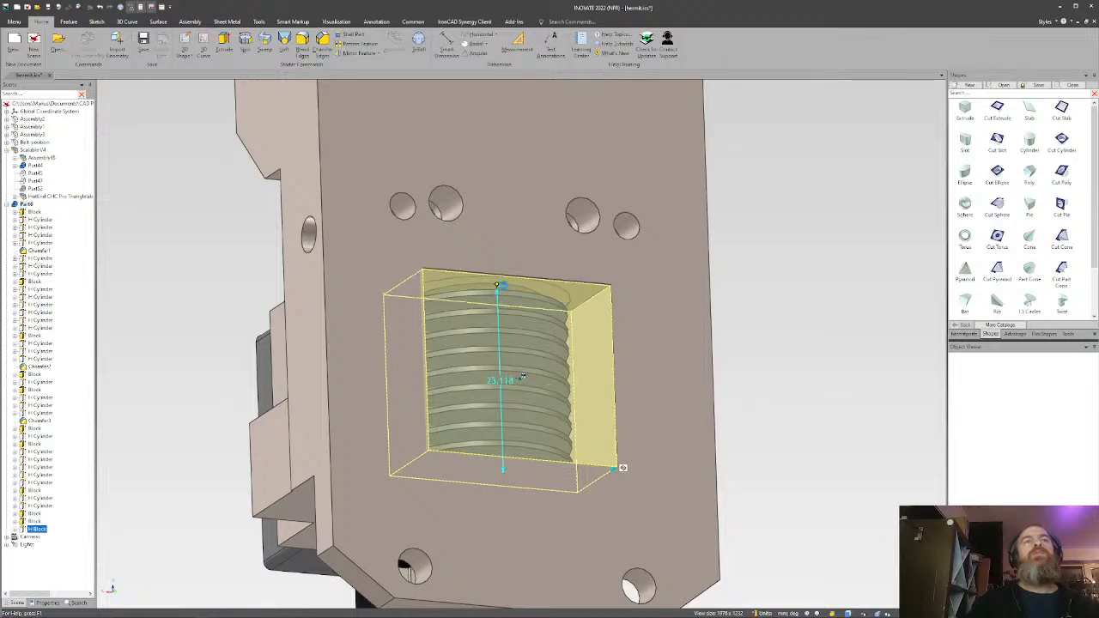
pyautogui.click(790, 327)
# Chamfer the inner corner edges between the support blocks and the carriage plate on both sides with a distance of 12.215 mm.
pyautogui.moveTo(585, 332); pyautogui.dragTo(544, 400, button='middle')
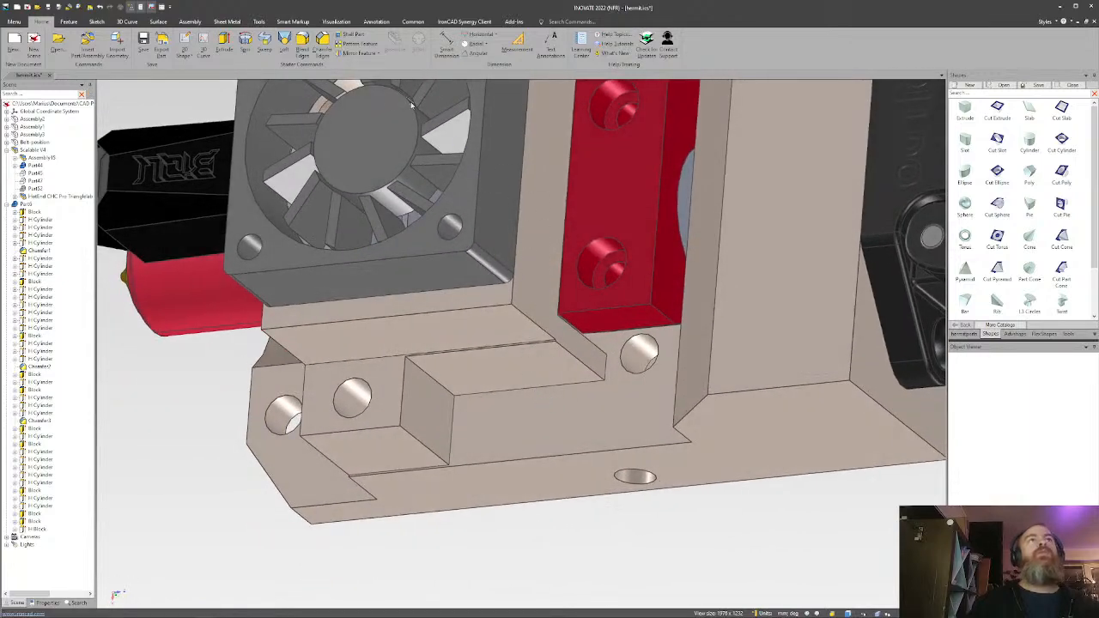
pyautogui.click(327, 48)
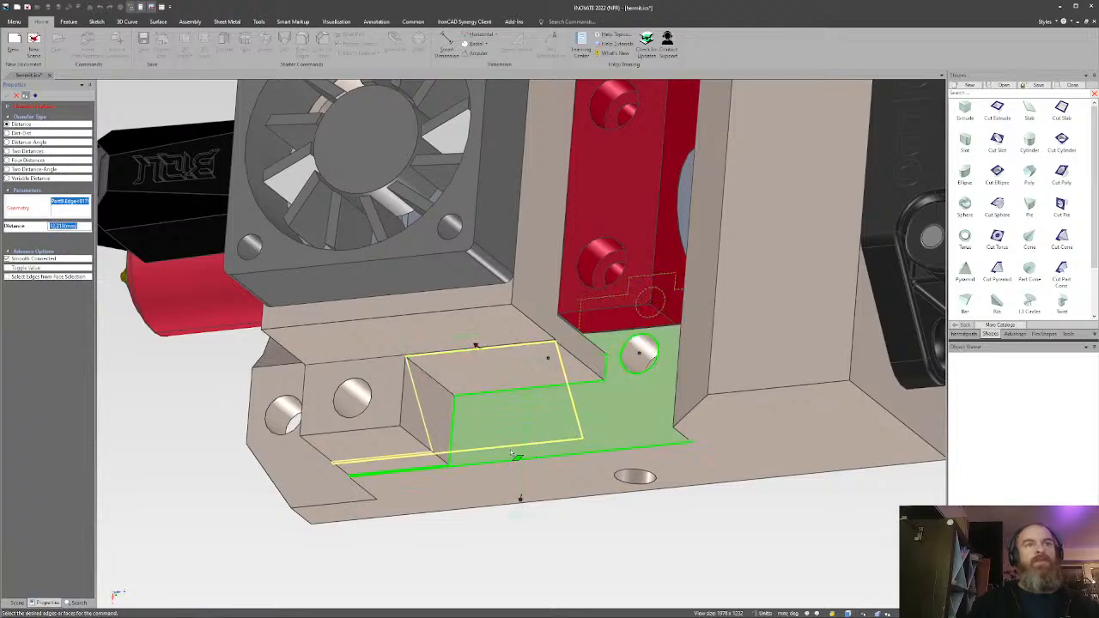
pyautogui.moveTo(515, 455); pyautogui.dragTo(434, 344, button='middle')
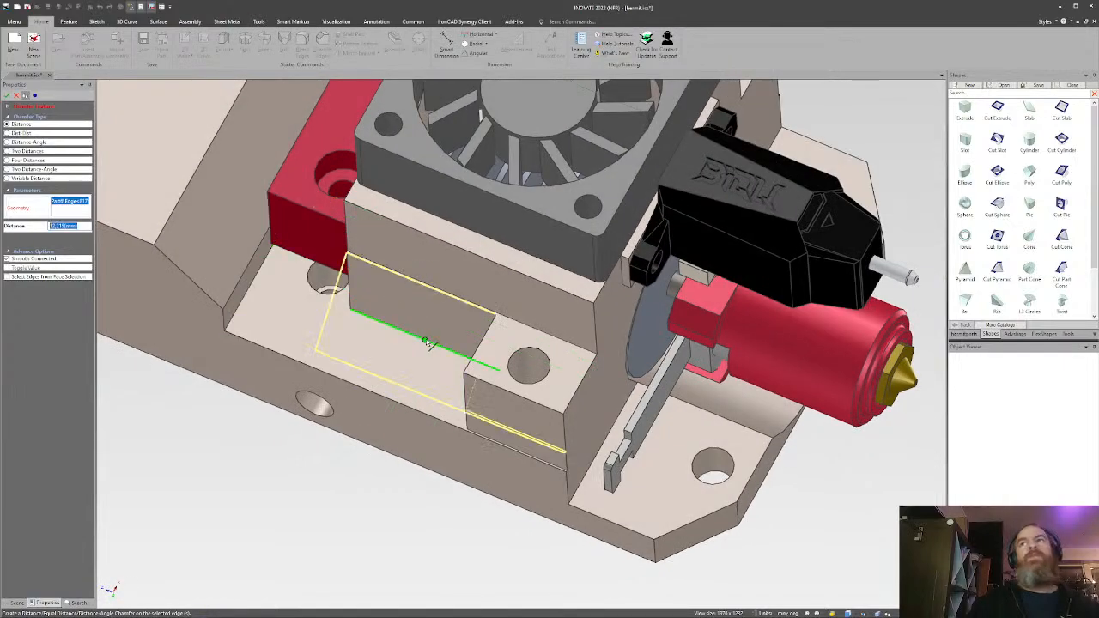
pyautogui.moveTo(537, 368); pyautogui.dragTo(496, 361, button='middle')
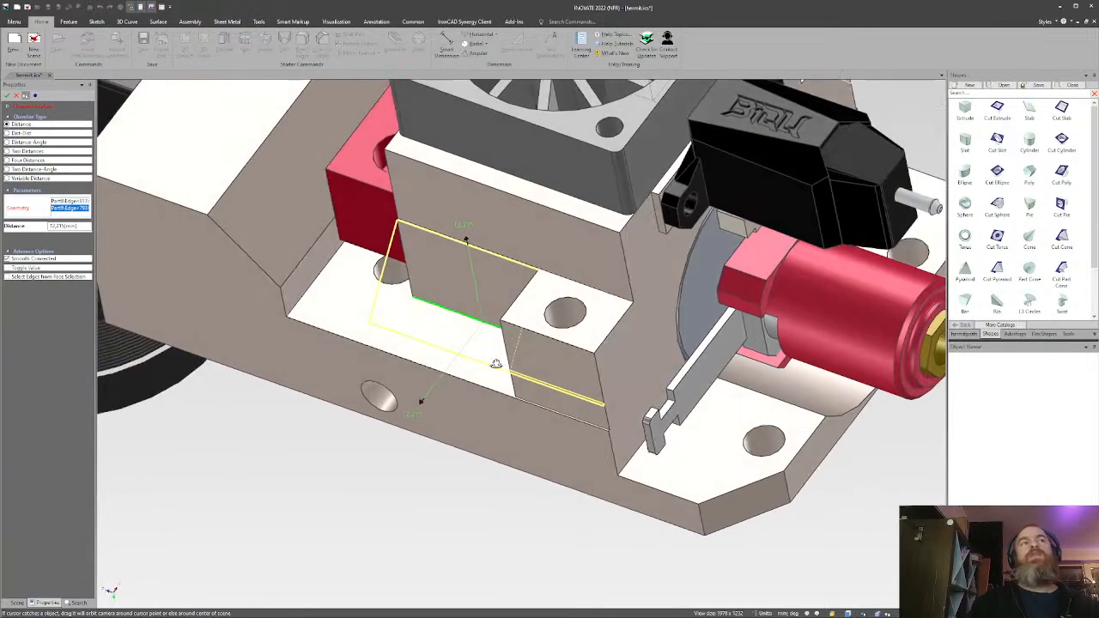
pyautogui.click(7, 96)
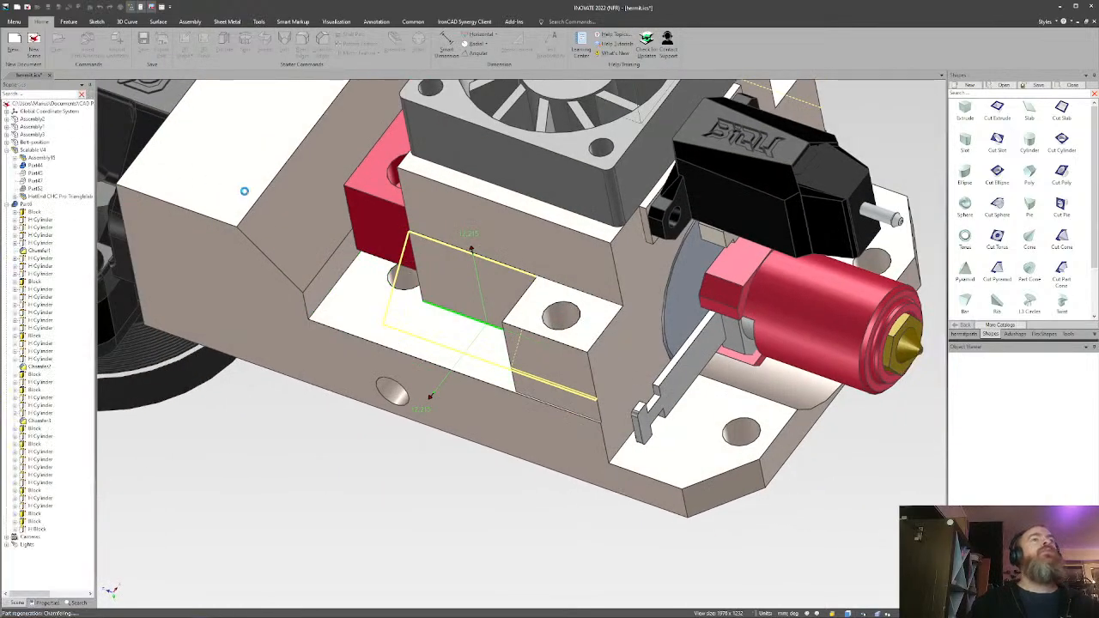
# Hide the hotend, fan and probe parts and examine the carriage alone from several sides.
pyautogui.moveTo(240, 186); pyautogui.dragTo(380, 366, button='middle')
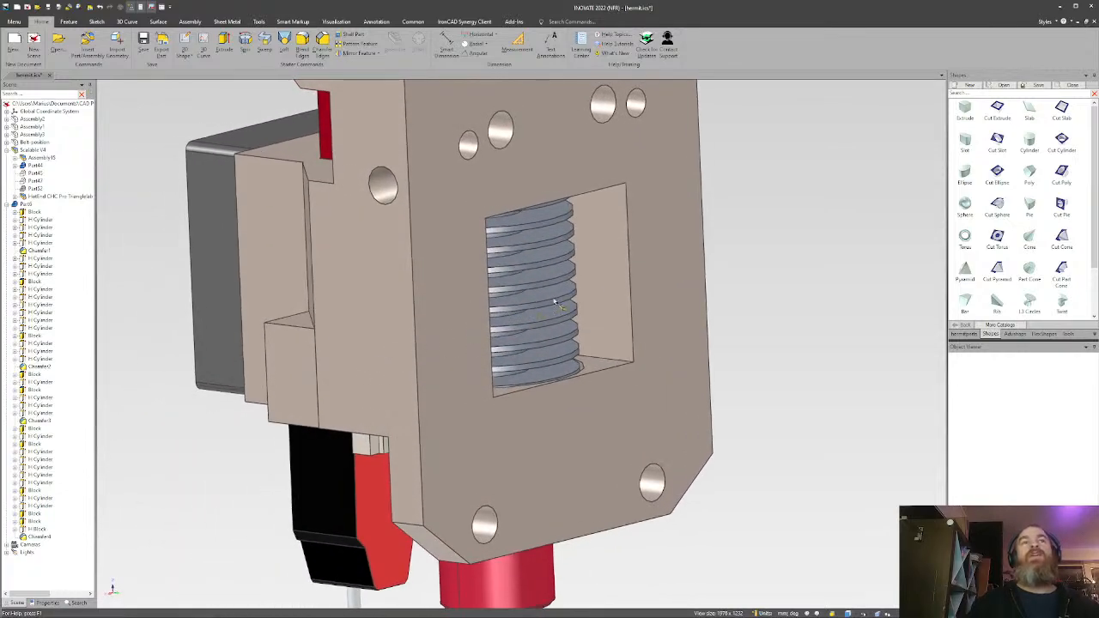
pyautogui.keyDown('shift'); pyautogui.moveTo(588, 293); pyautogui.dragTo(619, 352, button='middle'); pyautogui.keyUp('shift')
pyautogui.scroll(-1, 817, 300)
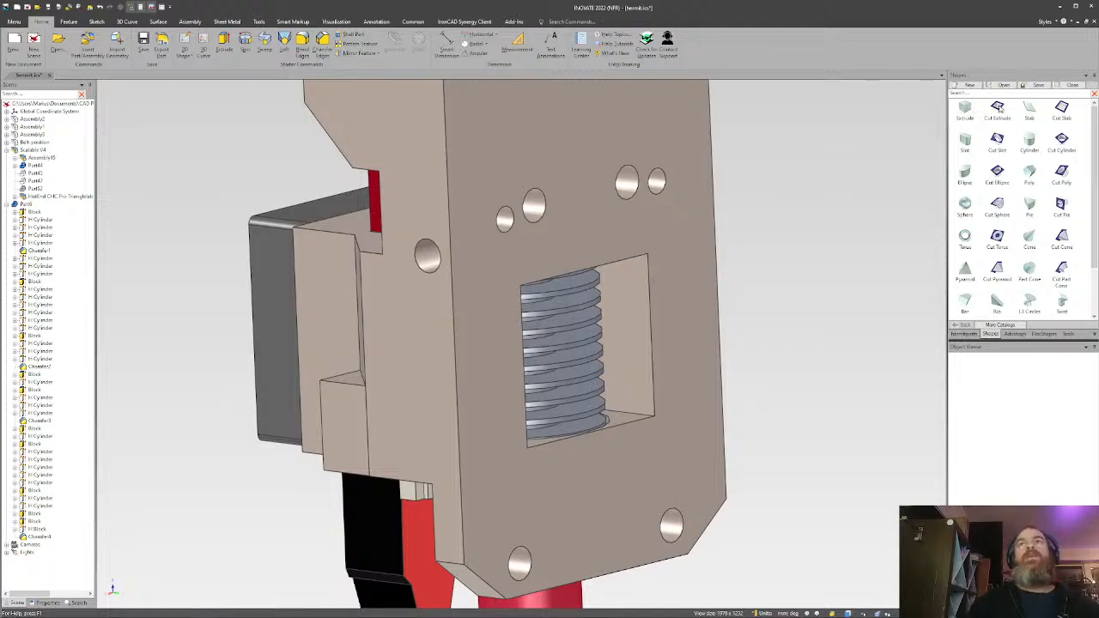
pyautogui.moveTo(448, 301); pyautogui.dragTo(628, 368, button='middle')
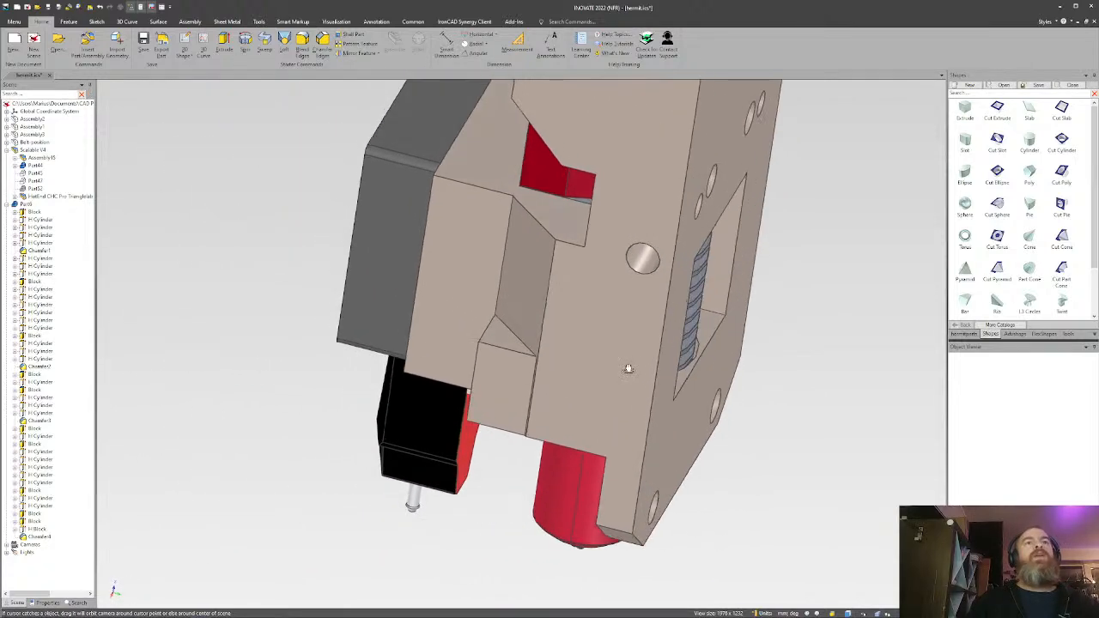
pyautogui.moveTo(550, 242); pyautogui.dragTo(616, 285, button='middle')
pyautogui.click(744, 262)
pyautogui.moveTo(706, 270); pyautogui.dragTo(726, 426, button='middle')
pyautogui.press('h')
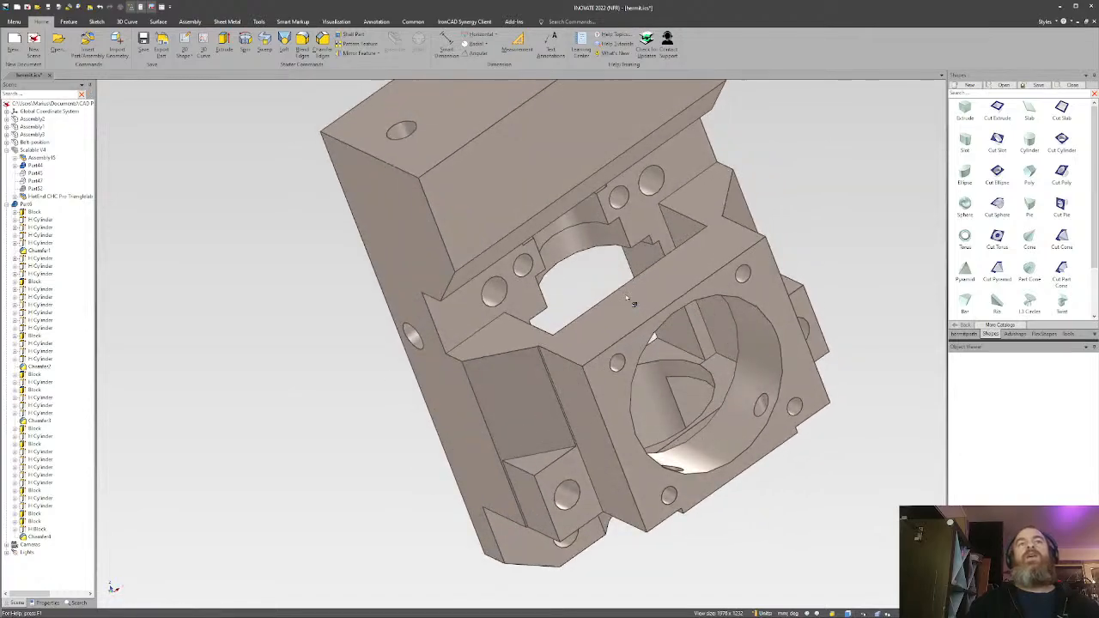
pyautogui.moveTo(581, 286); pyautogui.dragTo(659, 304, button='middle')
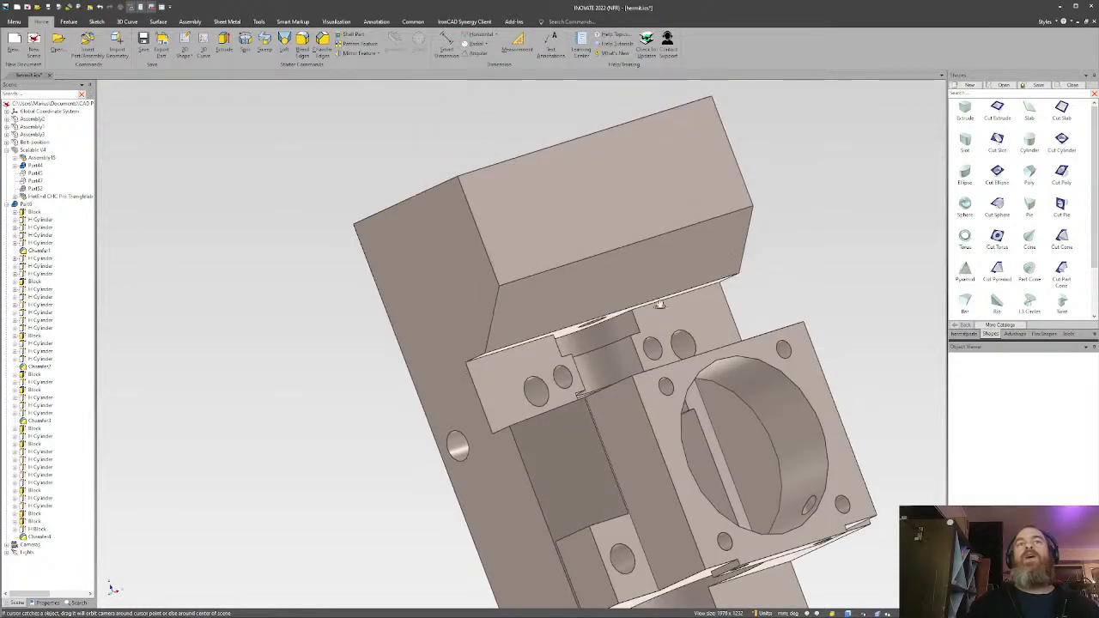
pyautogui.moveTo(721, 433); pyautogui.dragTo(616, 335, button='middle')
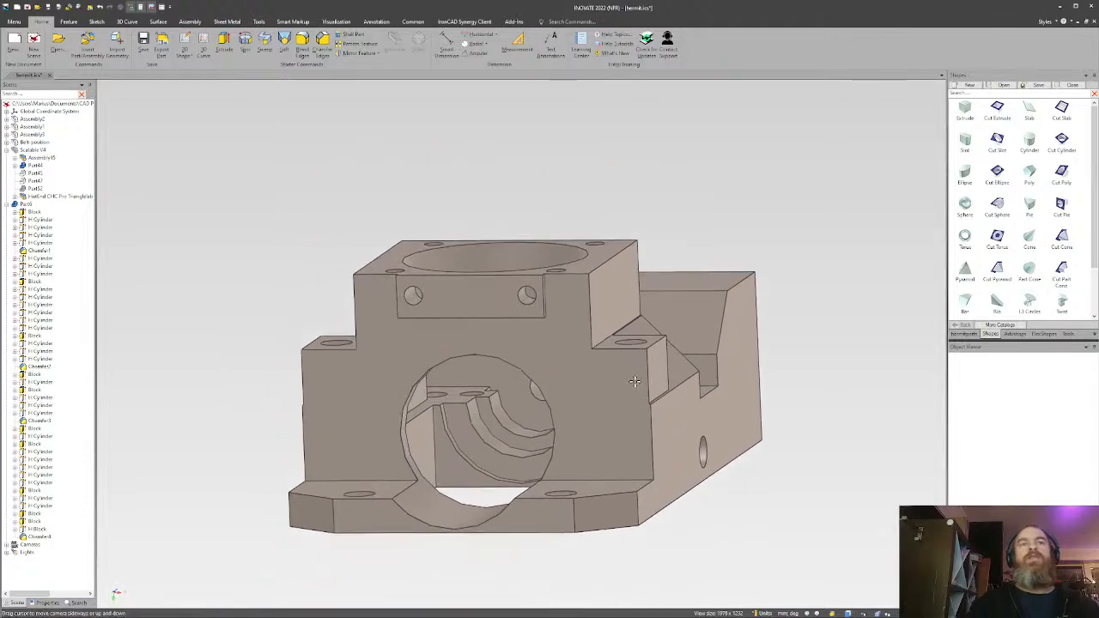
# Place a new block beside the carriage, aligned with its nozzle-end face, and open the block's cross-section sketch.
pyautogui.scroll(-1, 616, 335)
pyautogui.moveTo(686, 375)
pyautogui.mouseDown()
pyautogui.moveTo(589, 400)
pyautogui.moveTo(591, 410)
pyautogui.moveTo(752, 400)
pyautogui.mouseUp()
pyautogui.press('F10')
pyautogui.press('F10')
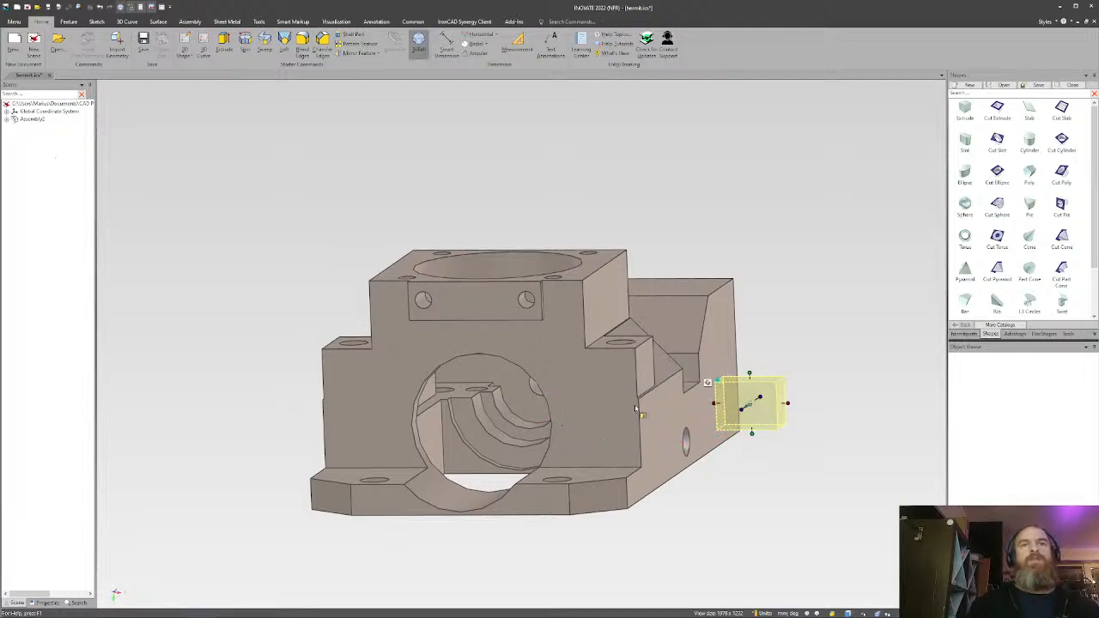
pyautogui.click(613, 412)
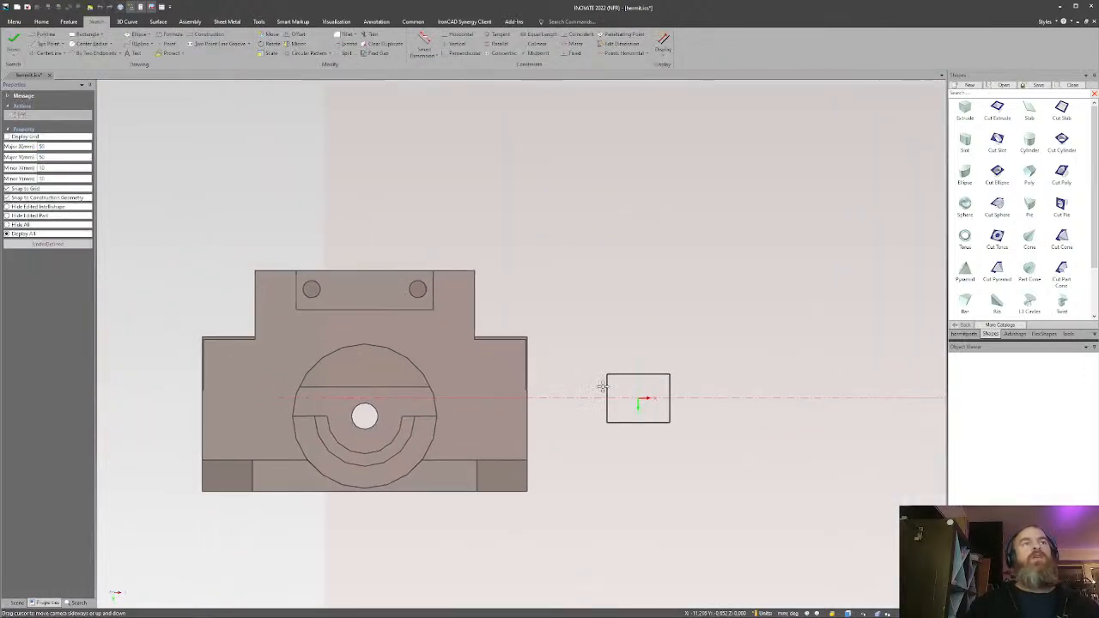
# Clear the default rectangle and project the carriage's nozzle-end side edges beside the screw boss as construction lines.
pyautogui.moveTo(517, 389)
pyautogui.mouseDown(button='middle')
pyautogui.moveTo(405, 407)
pyautogui.moveTo(456, 390)
pyautogui.moveTo(524, 409)
pyautogui.mouseUp(button='middle')
pyautogui.scroll(-2, 524, 409)
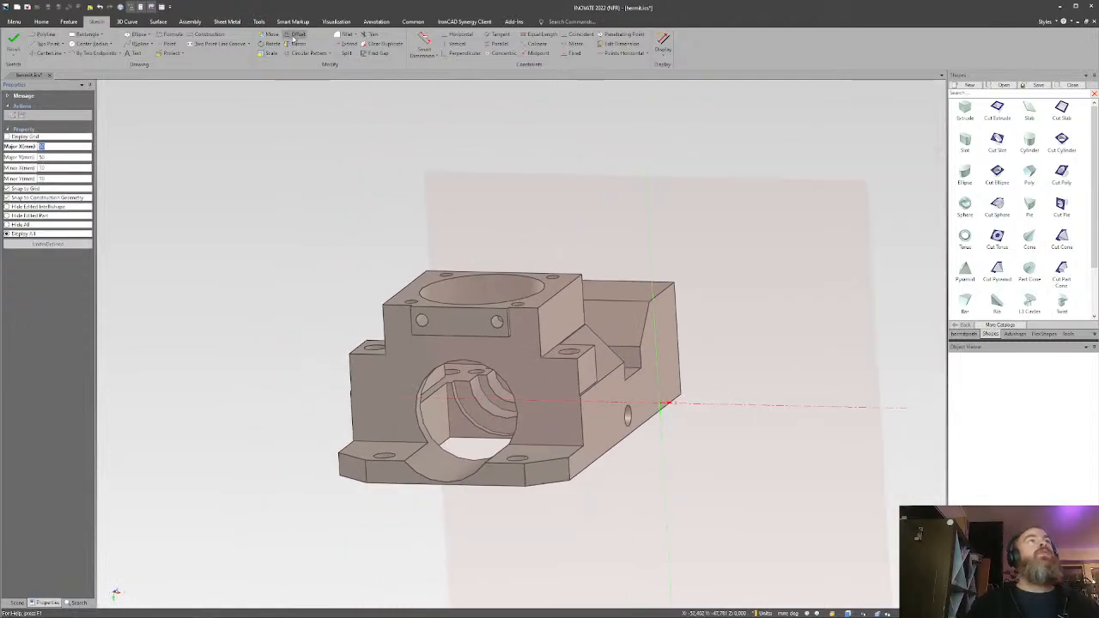
pyautogui.click(294, 35)
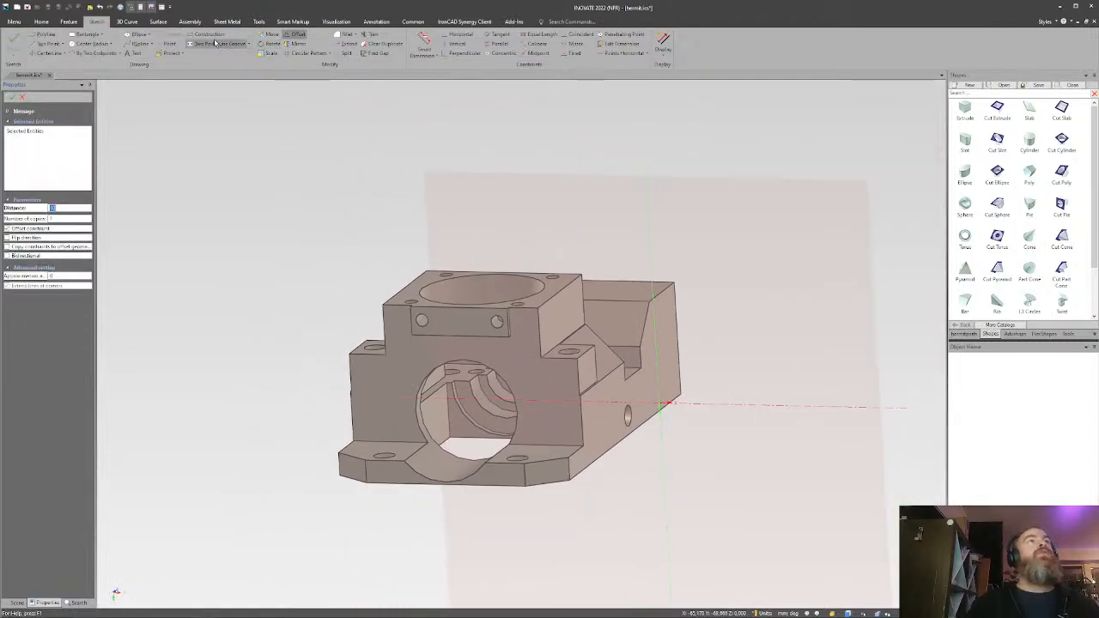
pyautogui.click(168, 53)
pyautogui.click(599, 337)
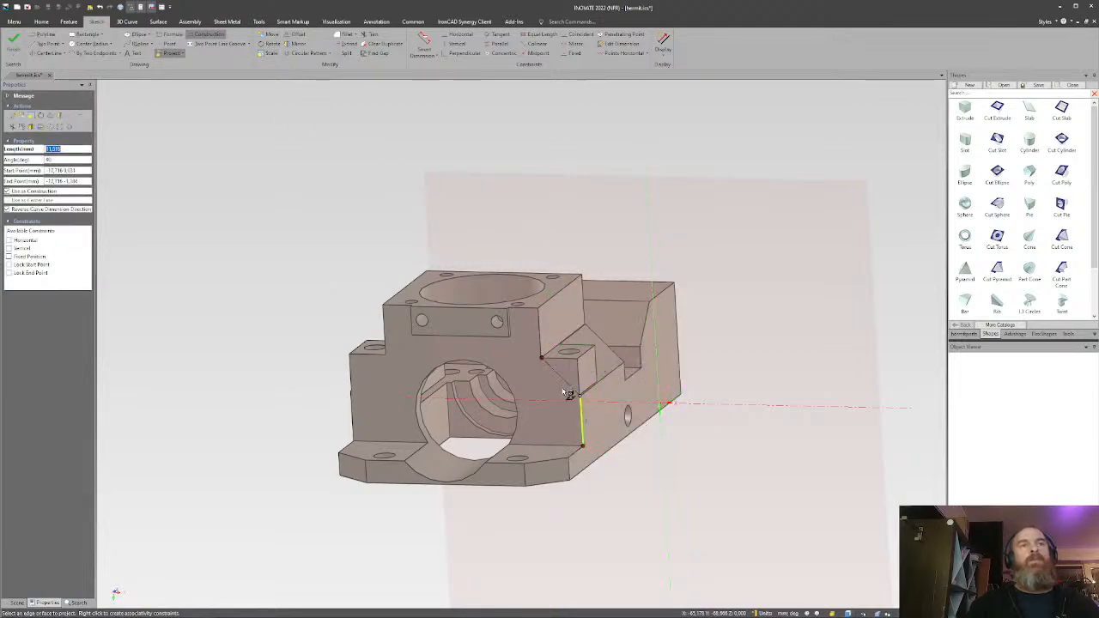
# Project an edge from inside the carriage's rear window into the sketch as a construction line.
pyautogui.moveTo(565, 393); pyautogui.dragTo(509, 346, button='middle')
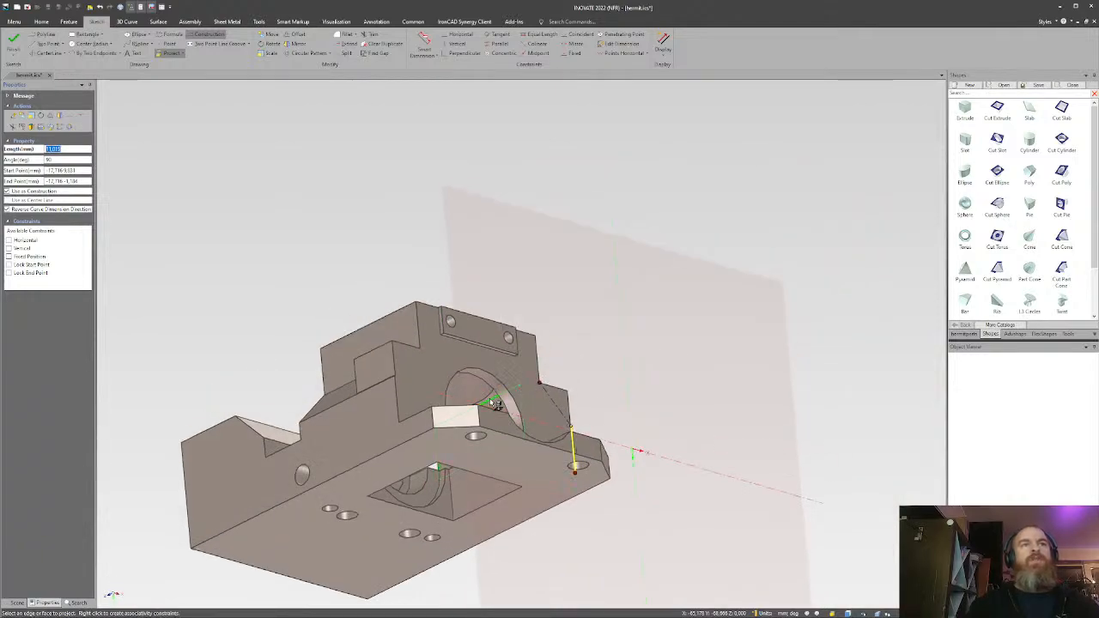
pyautogui.moveTo(494, 400); pyautogui.dragTo(488, 313, button='middle')
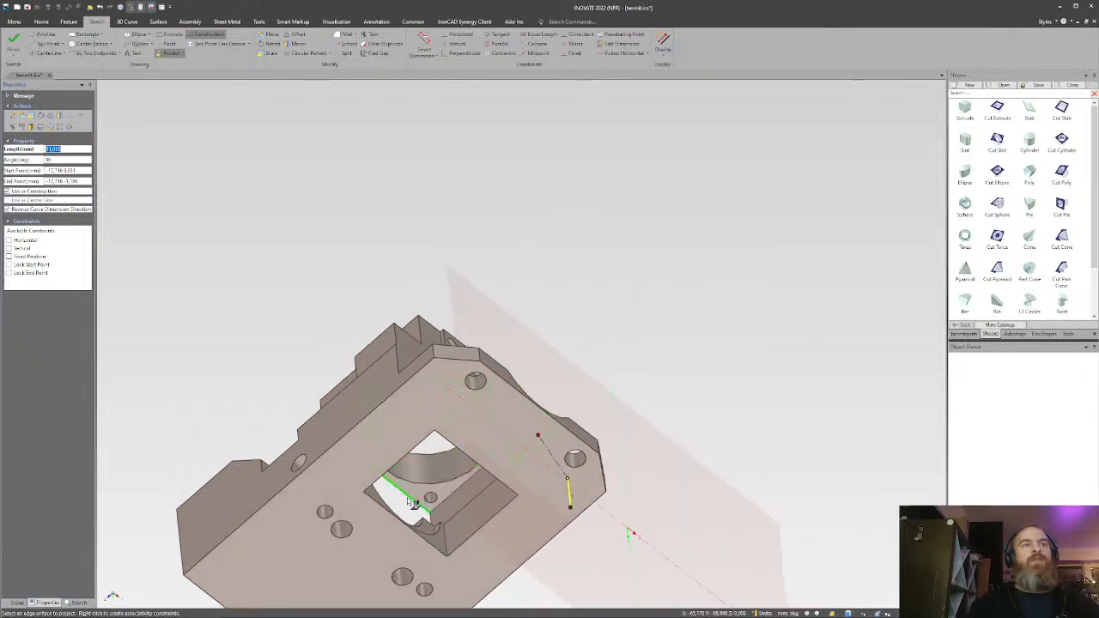
pyautogui.moveTo(412, 502); pyautogui.dragTo(701, 444, button='middle')
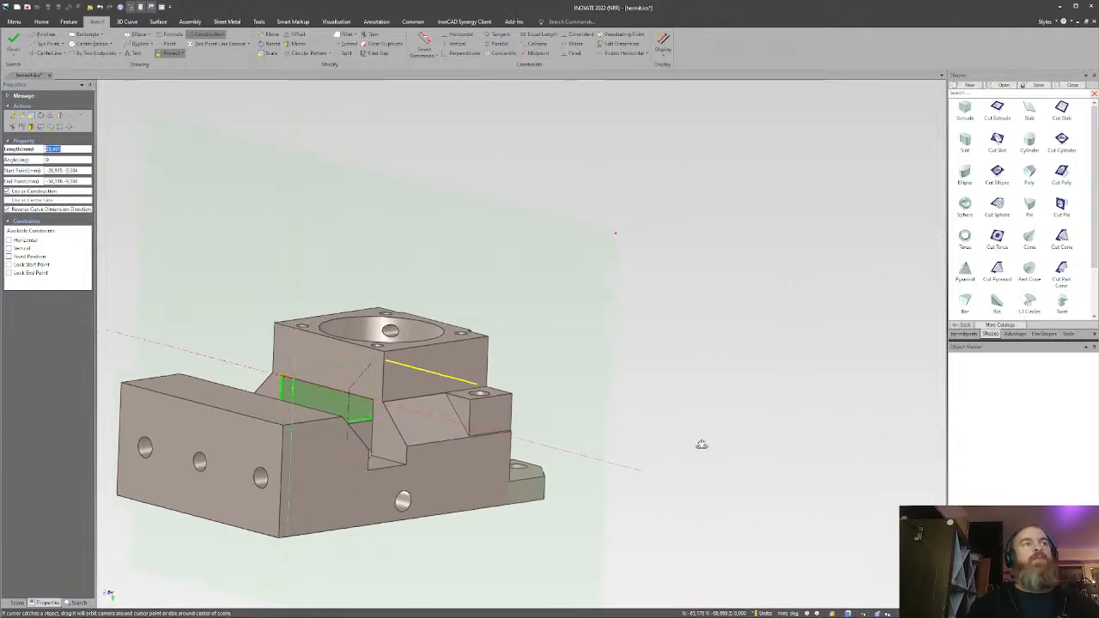
# Project two vertical edges from inside the carriage's window into the cross-section sketch as construction lines.
pyautogui.click(281, 392)
pyautogui.moveTo(436, 395); pyautogui.dragTo(217, 405, button='middle')
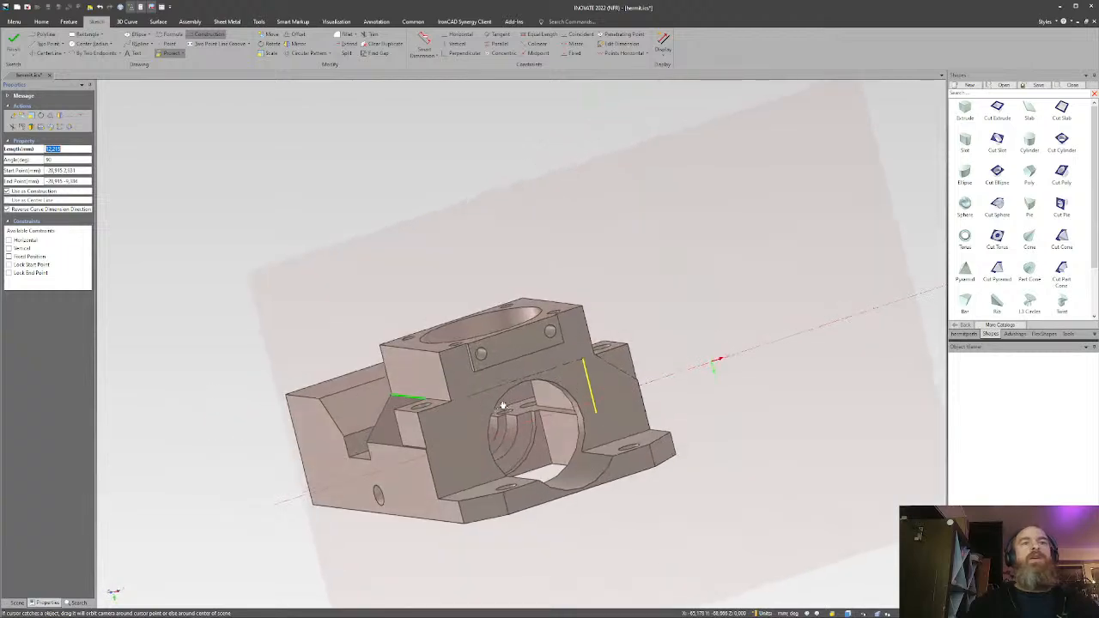
pyautogui.scroll(5, 504, 405)
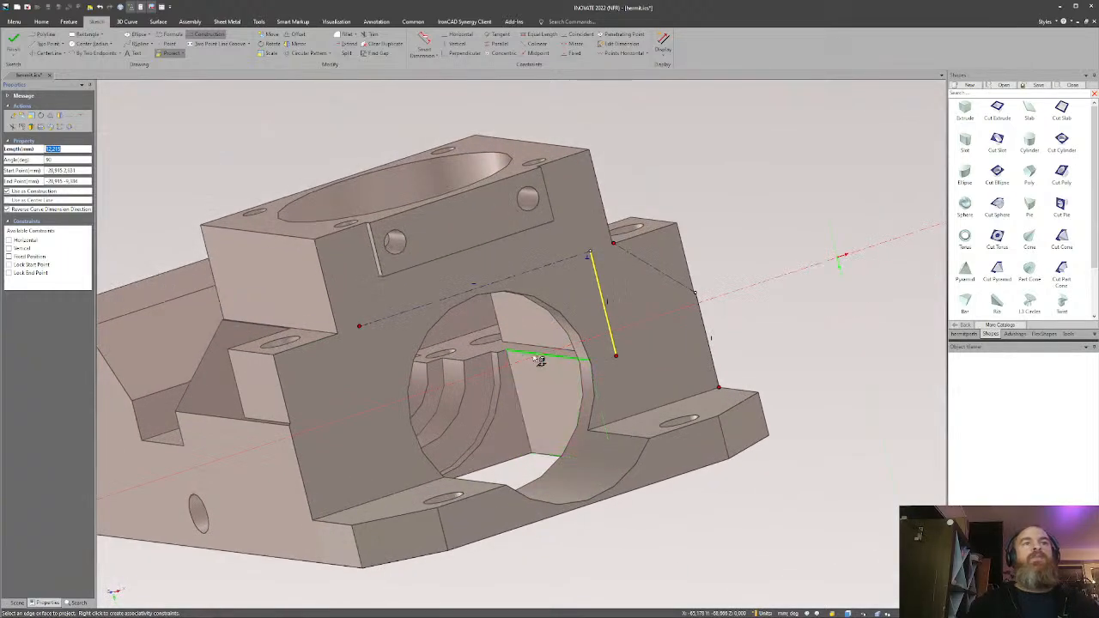
pyautogui.moveTo(522, 401); pyautogui.dragTo(581, 364, button='middle')
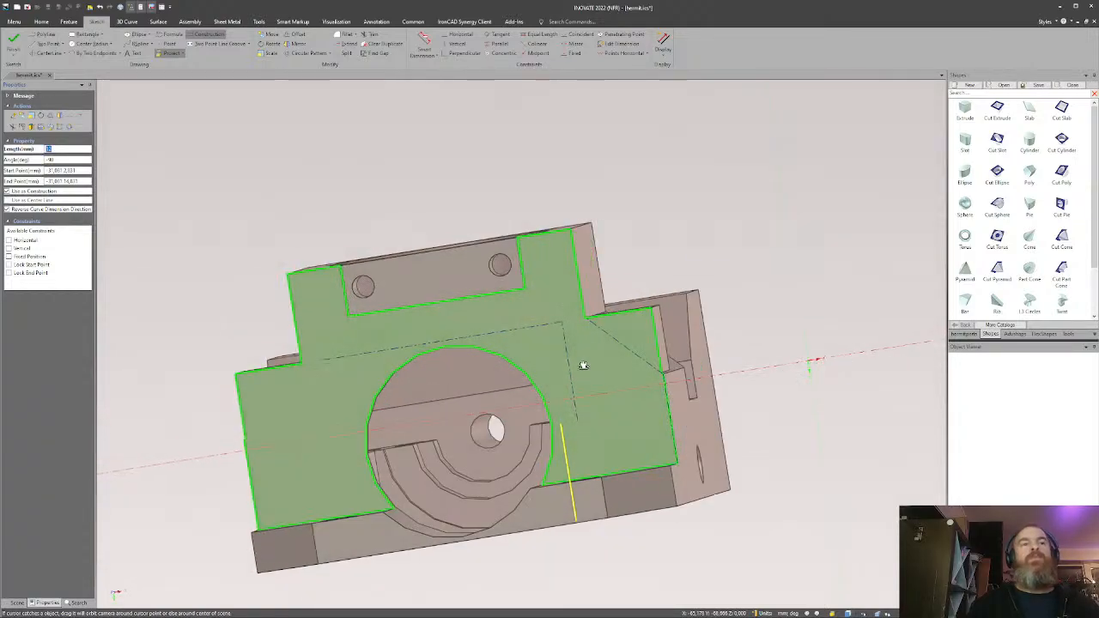
pyautogui.moveTo(772, 453)
pyautogui.mouseDown(button='middle')
pyautogui.moveTo(780, 468)
pyautogui.moveTo(442, 318)
pyautogui.moveTo(413, 326)
pyautogui.mouseUp(button='middle')
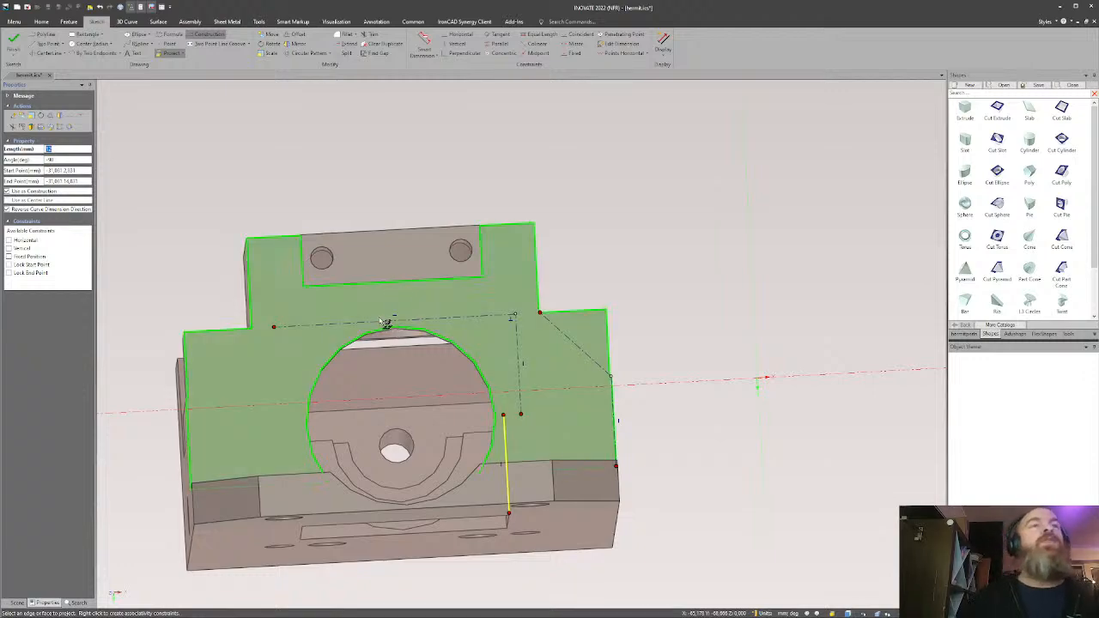
pyautogui.keyDown('shift'); pyautogui.moveTo(412, 312); pyautogui.dragTo(528, 291, button='middle'); pyautogui.keyUp('shift')
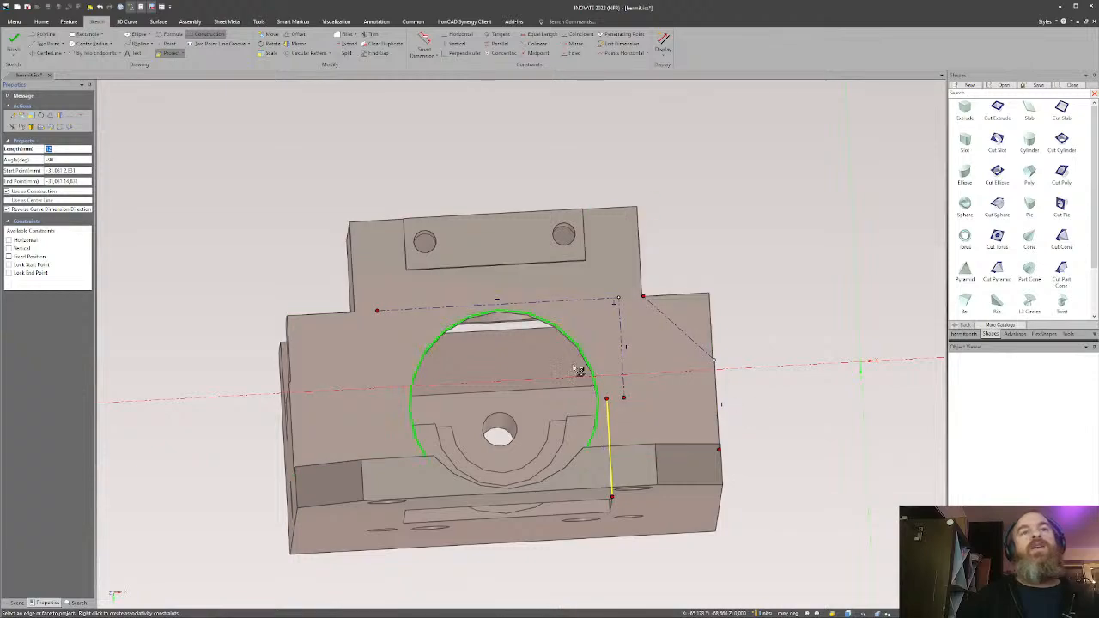
pyautogui.moveTo(589, 423); pyautogui.dragTo(601, 461, button='middle')
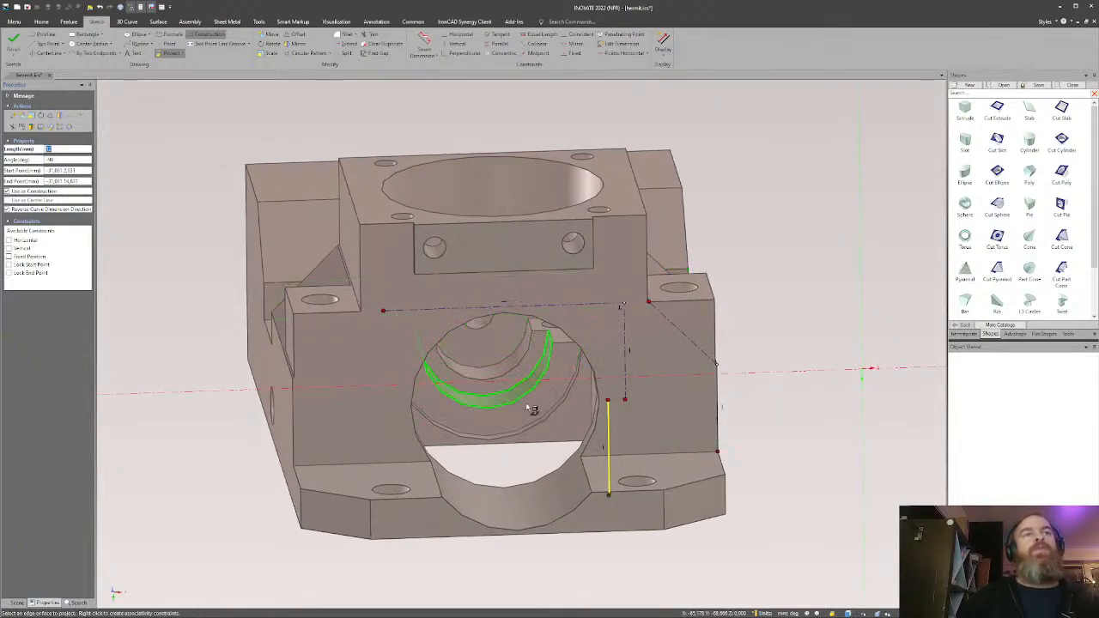
pyautogui.moveTo(503, 429); pyautogui.dragTo(530, 289, button='middle')
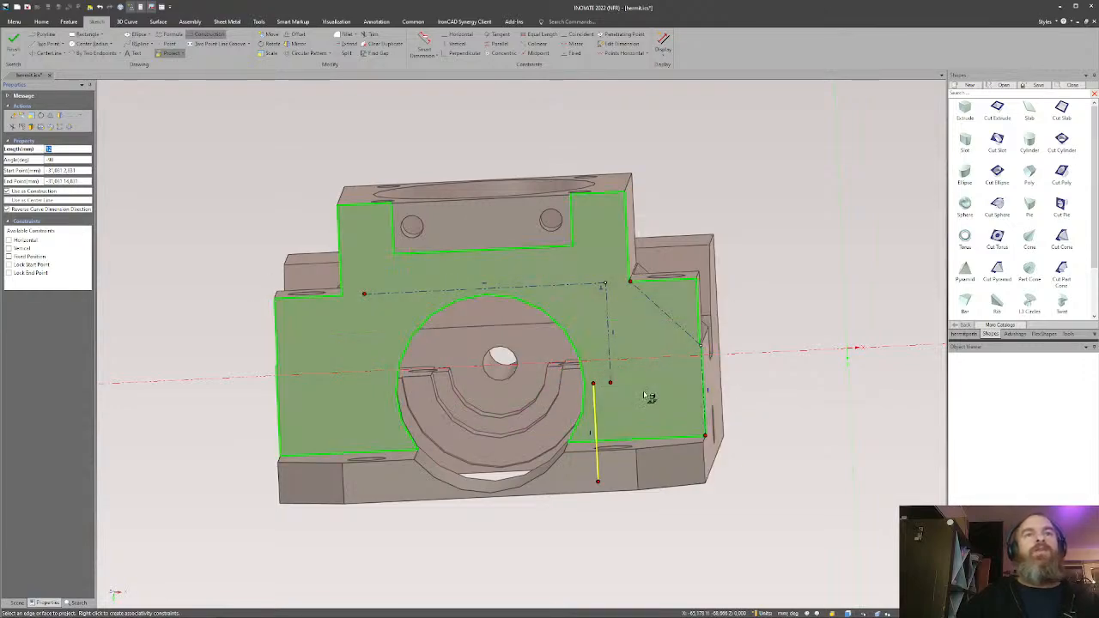
pyautogui.moveTo(633, 369); pyautogui.dragTo(642, 373, button='middle')
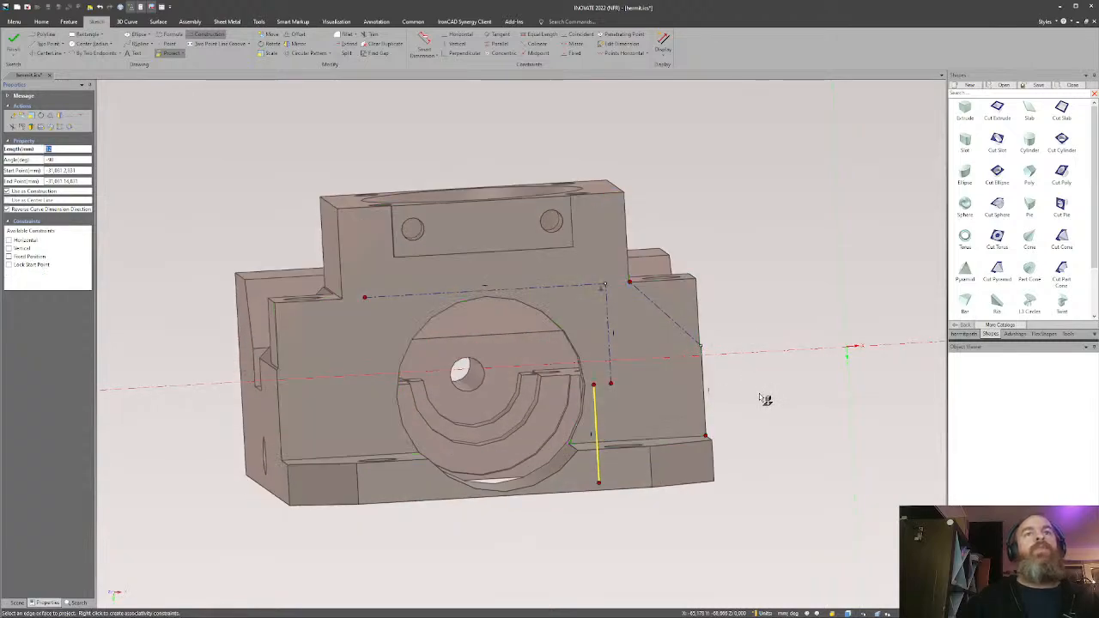
# Draw a solid base line from the inner construction line to the outer corner and a sloped line from the side edge to the round opening.
pyautogui.click(48, 43)
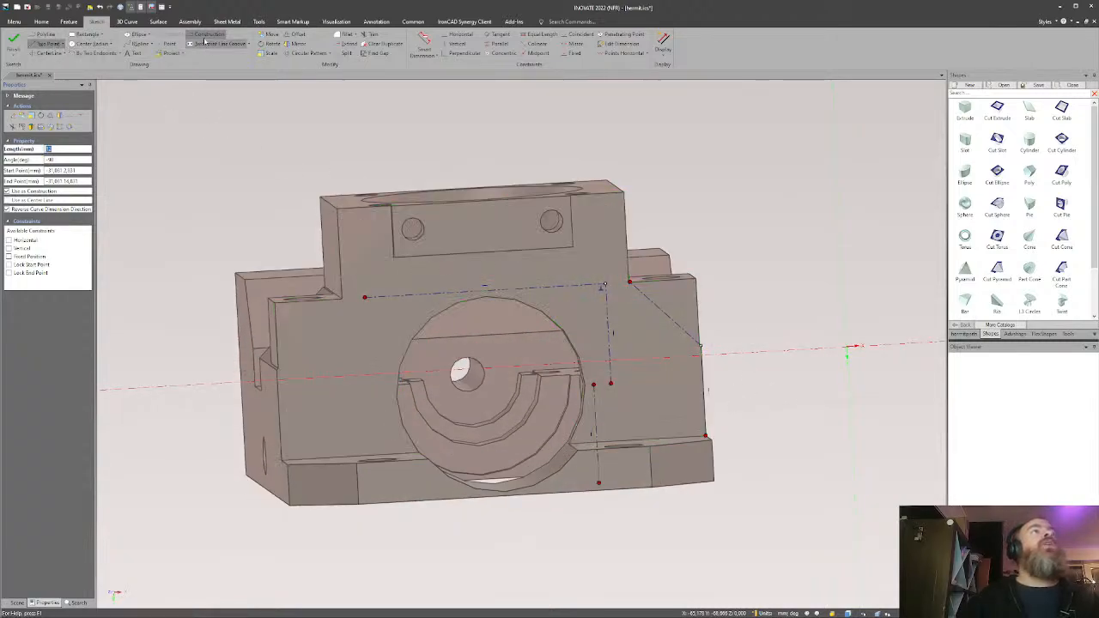
pyautogui.click(208, 36)
pyautogui.moveTo(596, 384)
pyautogui.mouseDown(button='middle')
pyautogui.moveTo(564, 383)
pyautogui.moveTo(630, 392)
pyautogui.moveTo(580, 397)
pyautogui.moveTo(592, 419)
pyautogui.mouseUp(button='middle')
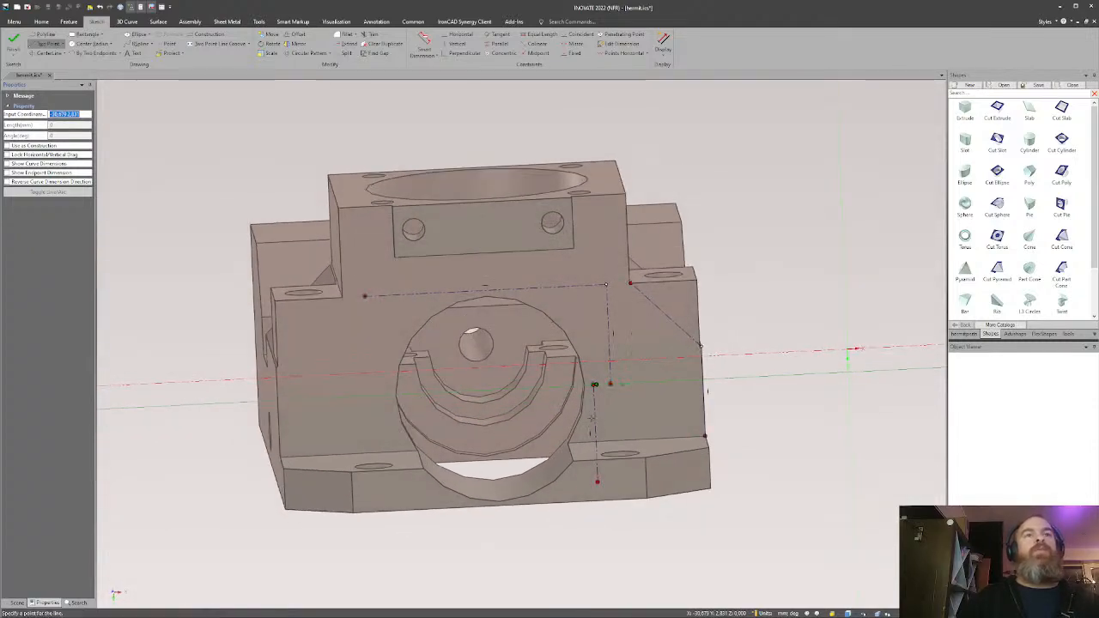
pyautogui.click(596, 442)
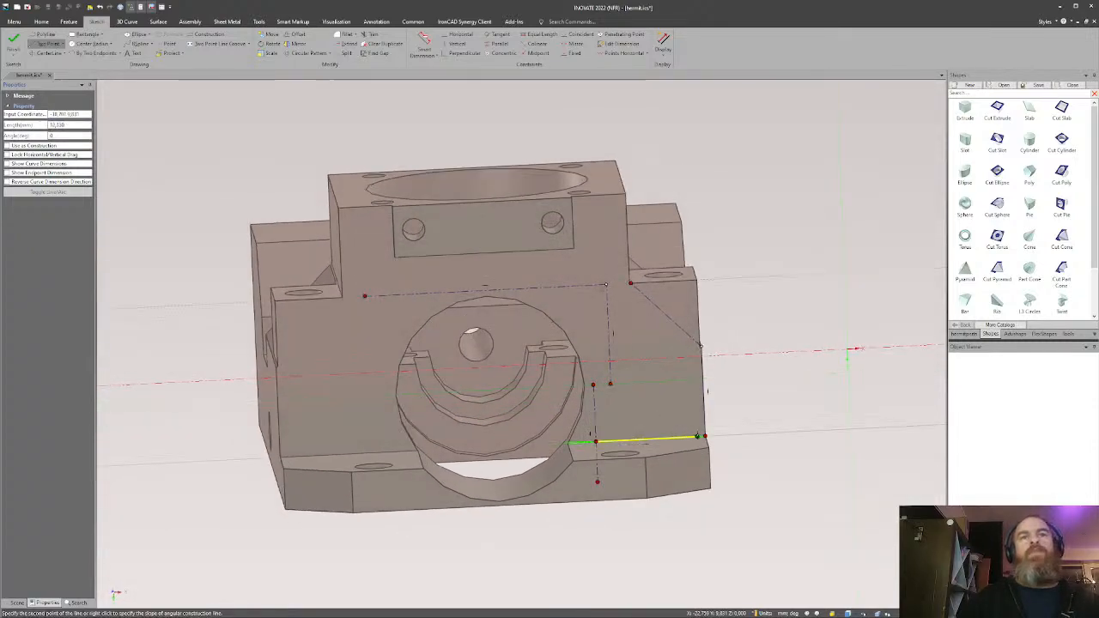
pyautogui.click(704, 436)
pyautogui.moveTo(615, 448); pyautogui.dragTo(620, 441, button='middle')
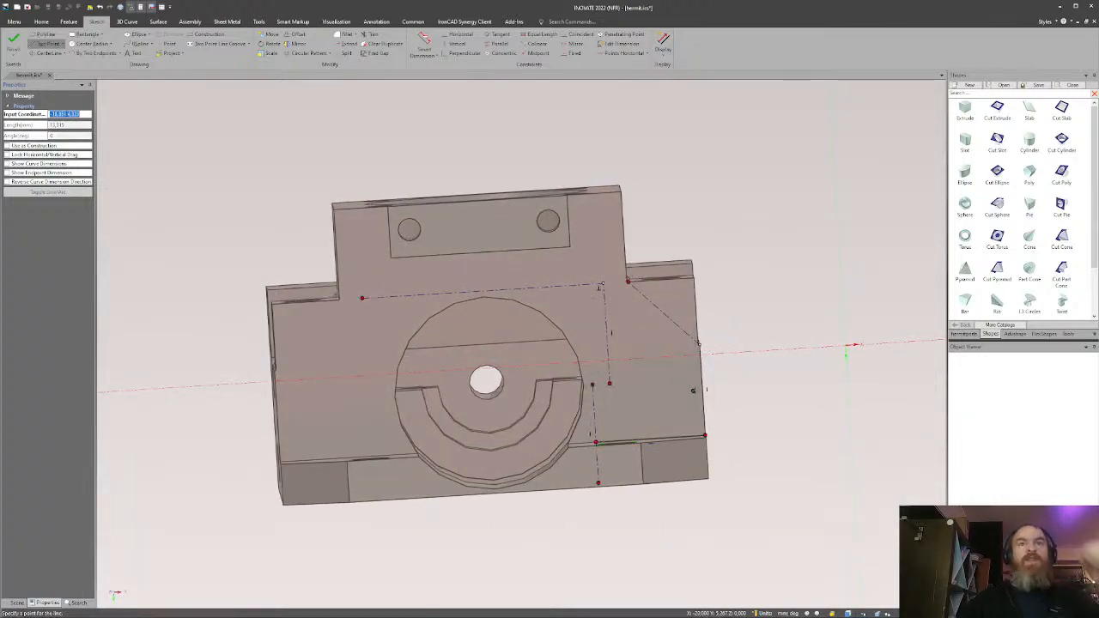
pyautogui.click(700, 367)
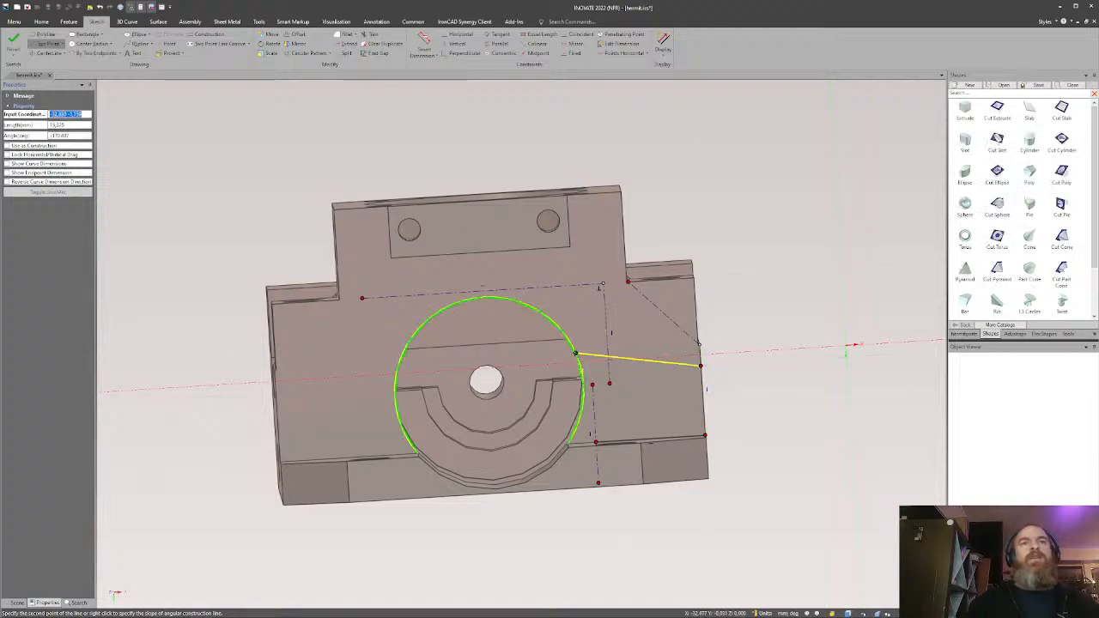
pyautogui.click(575, 353)
pyautogui.moveTo(656, 391)
pyautogui.mouseDown(button='middle')
pyautogui.moveTo(677, 414)
pyautogui.moveTo(655, 412)
pyautogui.mouseUp(button='middle')
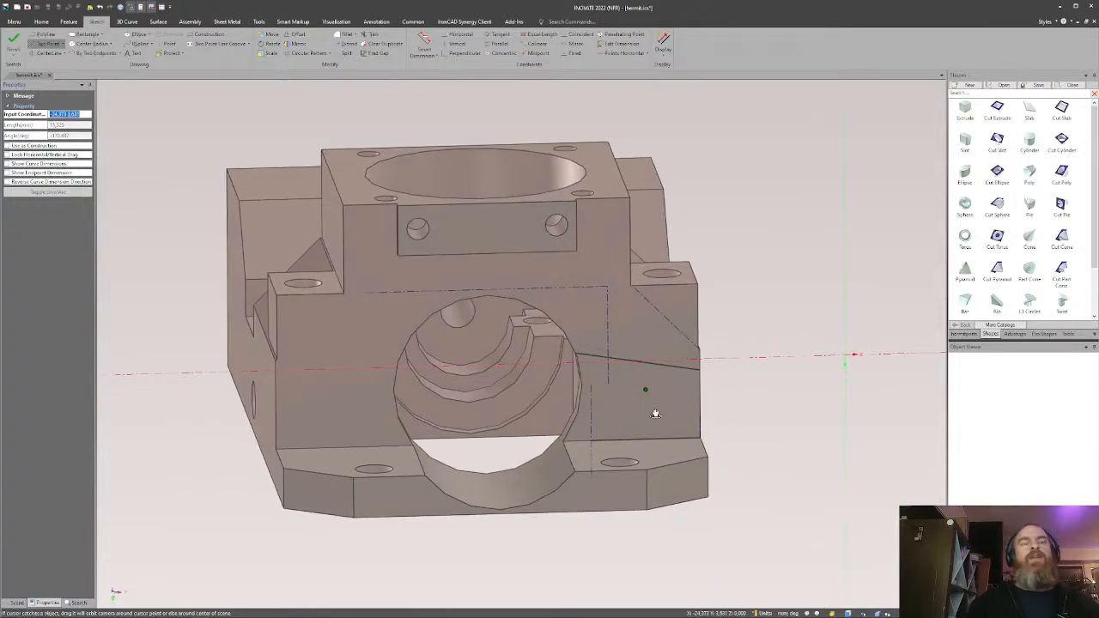
pyautogui.press('Escape')
# Close the profile with a slanted line on the opening side and a vertical line along the outer edge, then finish the sketch.
pyautogui.moveTo(611, 383)
pyautogui.mouseDown(button='middle')
pyautogui.moveTo(667, 373)
pyautogui.moveTo(619, 376)
pyautogui.moveTo(630, 395)
pyautogui.moveTo(564, 422)
pyautogui.moveTo(599, 422)
pyautogui.moveTo(232, 180)
pyautogui.mouseUp(button='middle')
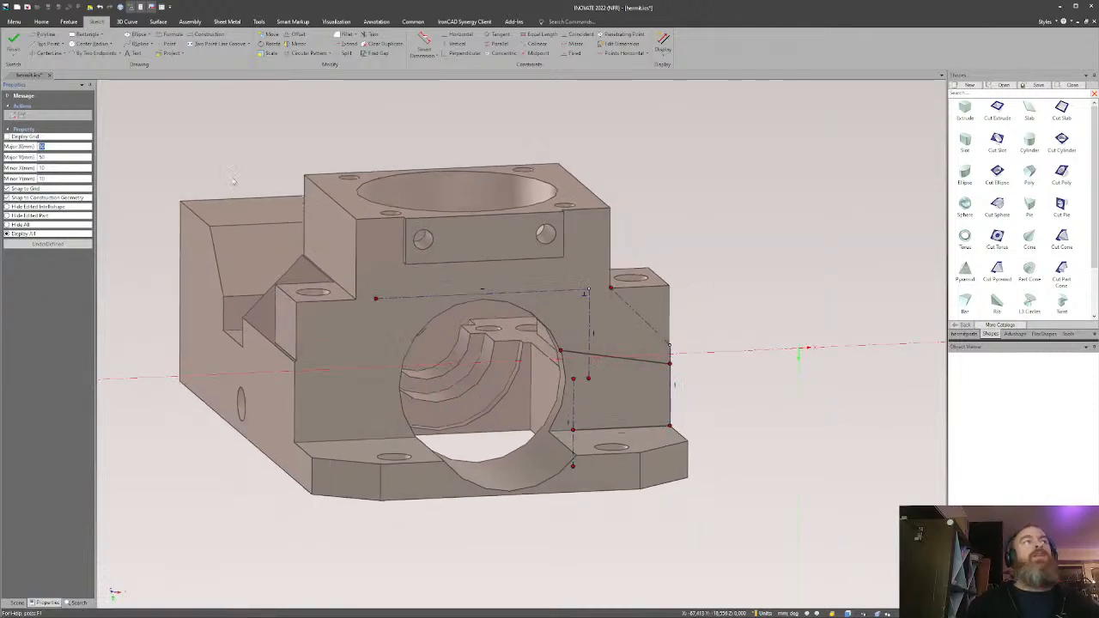
pyautogui.click(48, 44)
pyautogui.click(560, 350)
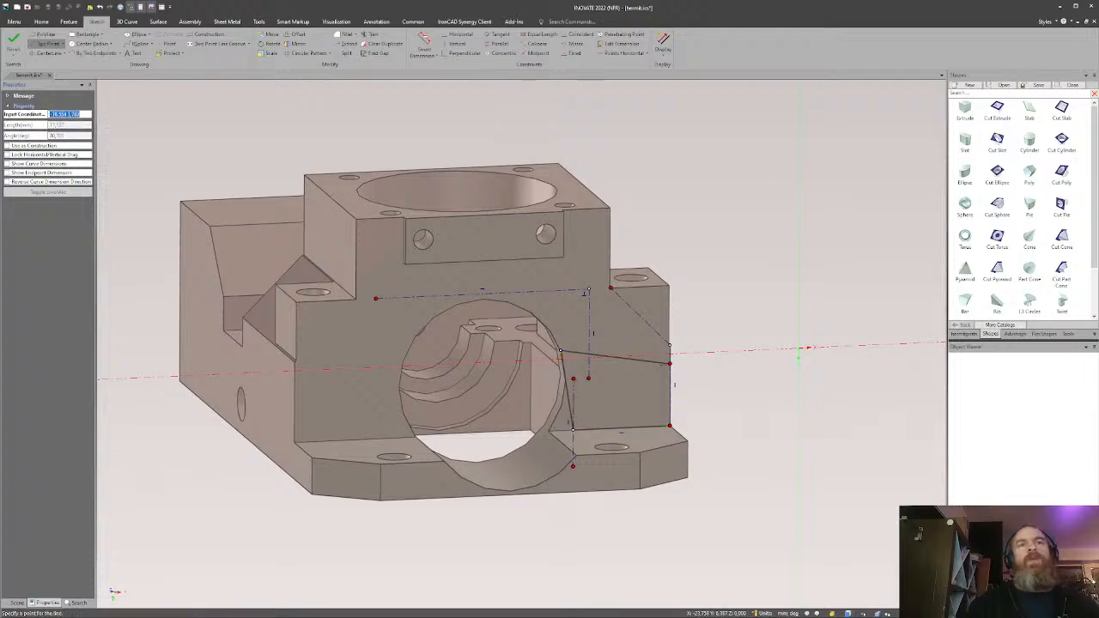
pyautogui.click(669, 362)
pyautogui.click(670, 426)
pyautogui.moveTo(620, 407); pyautogui.dragTo(541, 409, button='middle')
pyautogui.press('Escape')
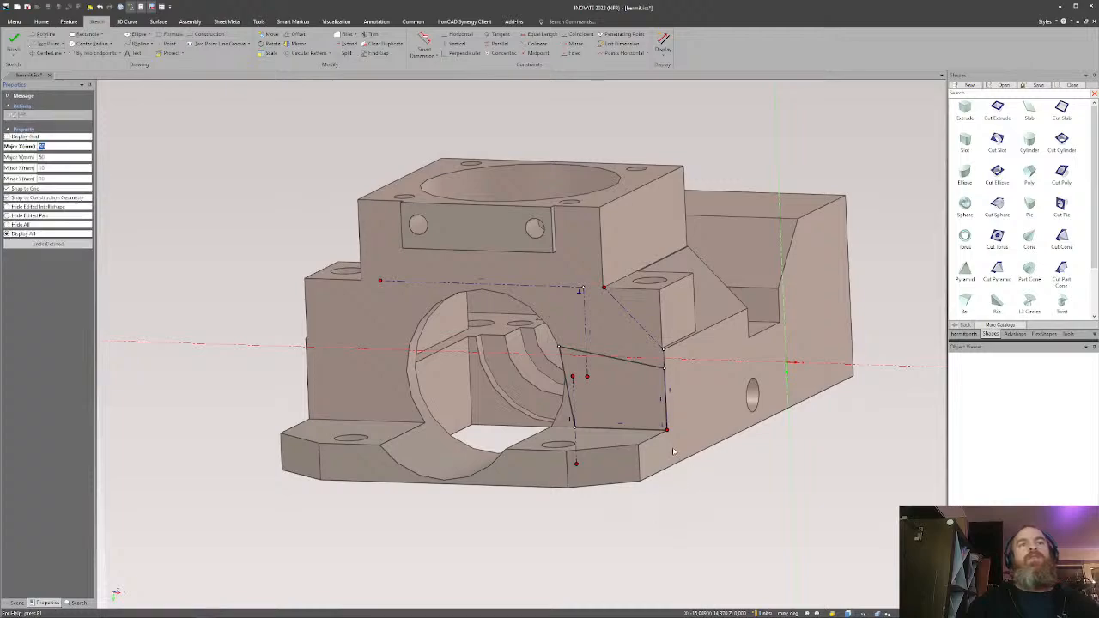
pyautogui.rightClick(668, 430)
pyautogui.click(714, 444)
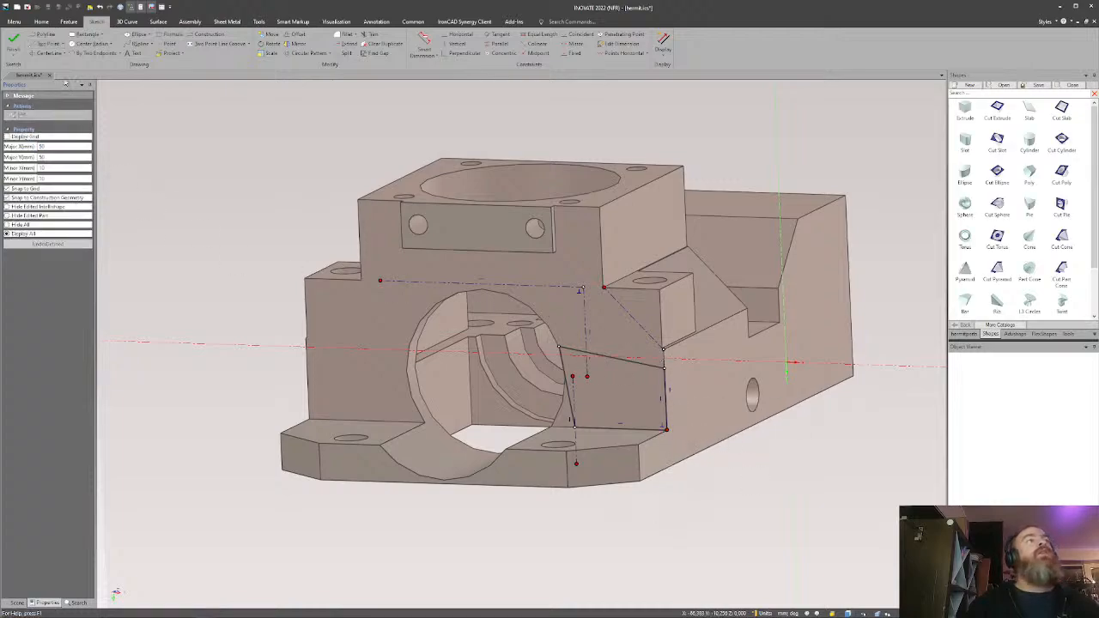
pyautogui.click(15, 41)
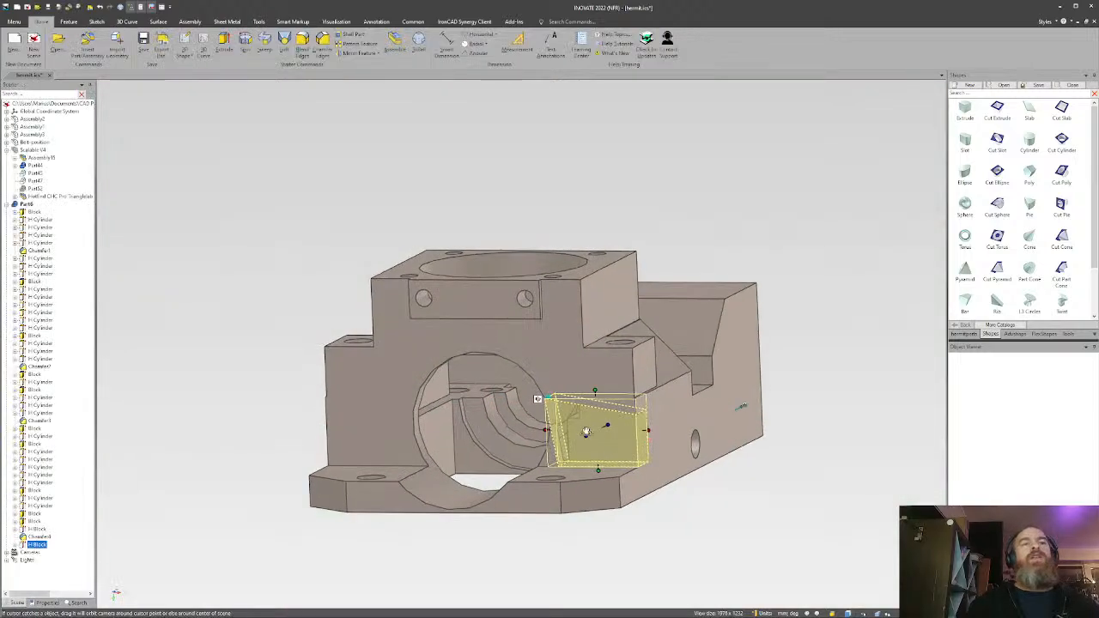
# Stretch the side cut block along the carriage and align both of its ends with the edges of the inner window.
pyautogui.moveTo(593, 433); pyautogui.dragTo(494, 458, button='middle')
pyautogui.scroll(3, 601, 378)
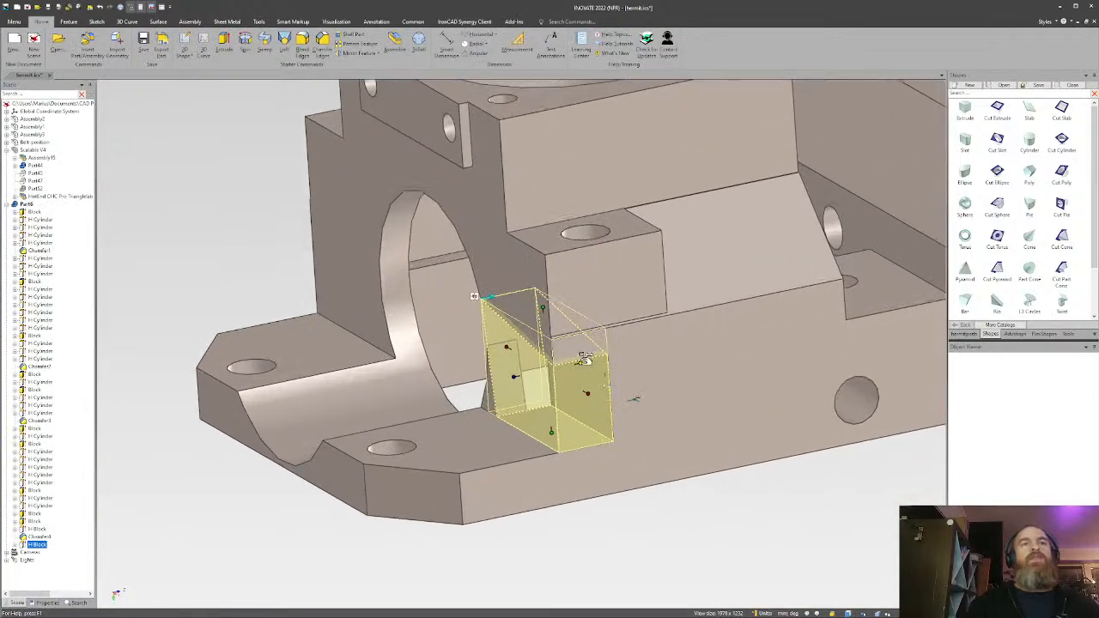
pyautogui.moveTo(584, 359); pyautogui.dragTo(844, 306)
pyautogui.moveTo(782, 347); pyautogui.dragTo(813, 303, button='middle')
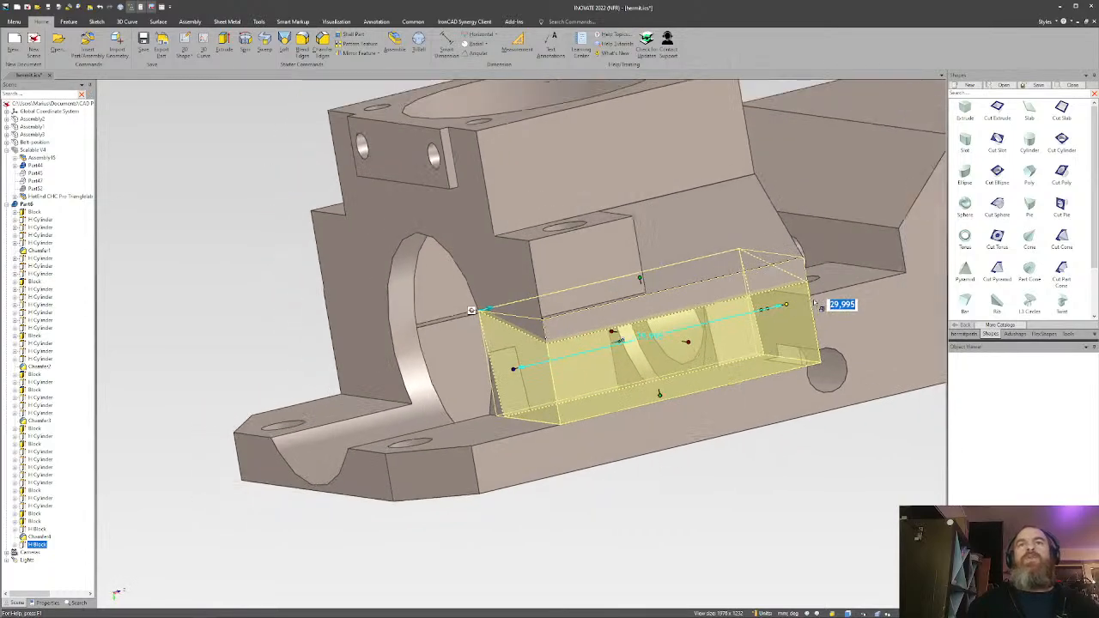
pyautogui.keyDown('shift'); pyautogui.moveTo(787, 304); pyautogui.dragTo(710, 339); pyautogui.keyUp('shift')
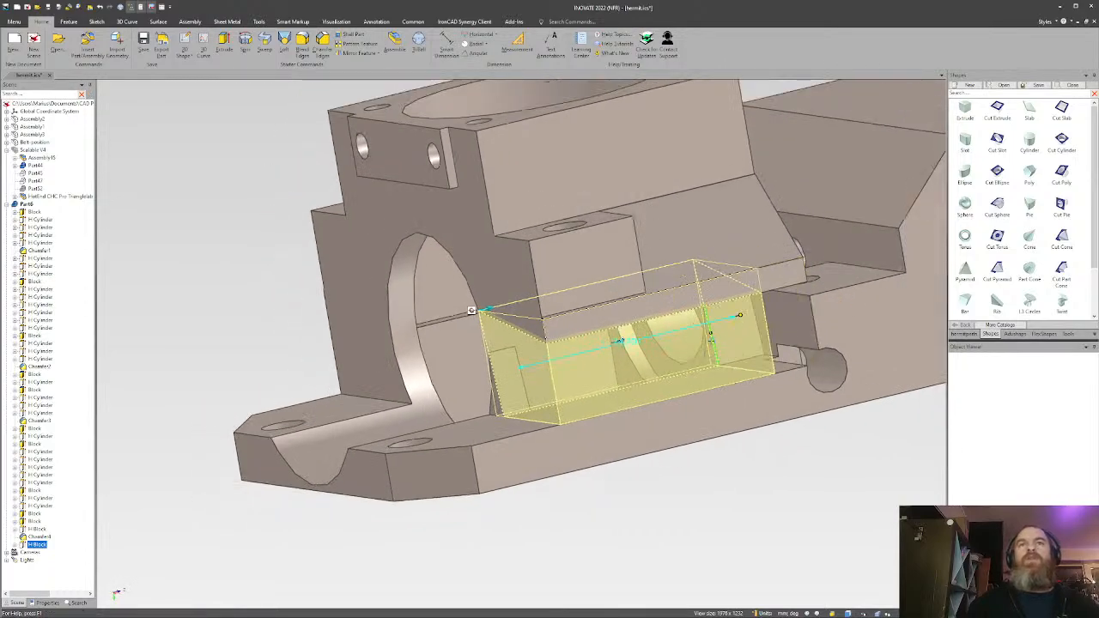
pyautogui.keyDown('shift'); pyautogui.moveTo(517, 367); pyautogui.dragTo(524, 379); pyautogui.keyUp('shift')
pyautogui.click(694, 472)
pyautogui.moveTo(699, 449); pyautogui.dragTo(556, 316, button='middle')
# Move the two screw-hole cylinders of the side bosses after the new side cut in the part's feature order.
pyautogui.moveTo(768, 371); pyautogui.dragTo(479, 380)
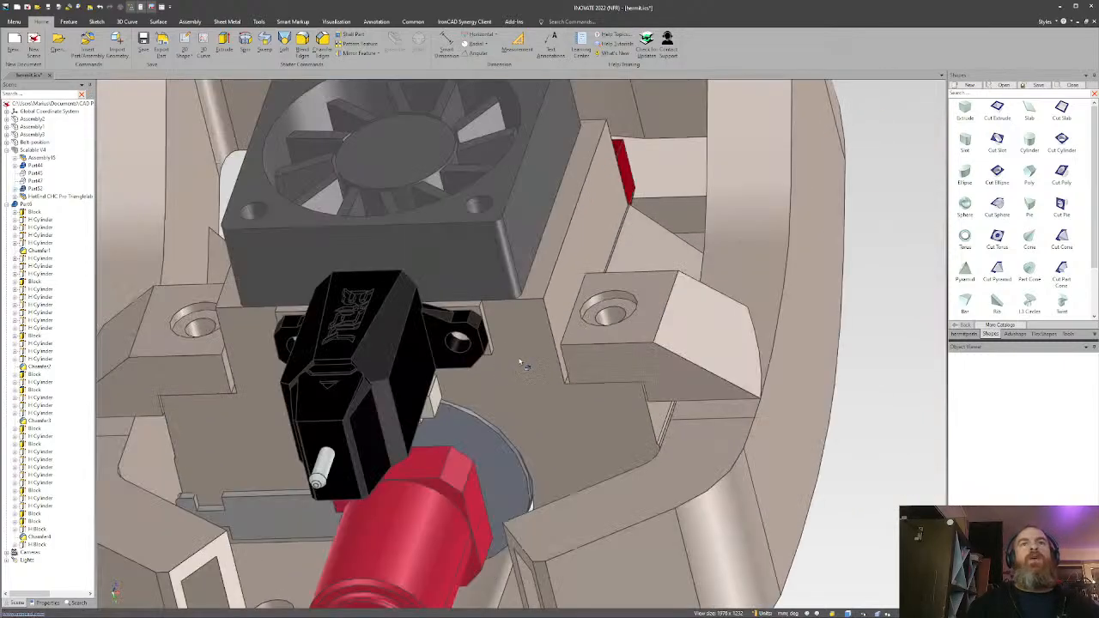
pyautogui.moveTo(521, 364); pyautogui.dragTo(373, 369)
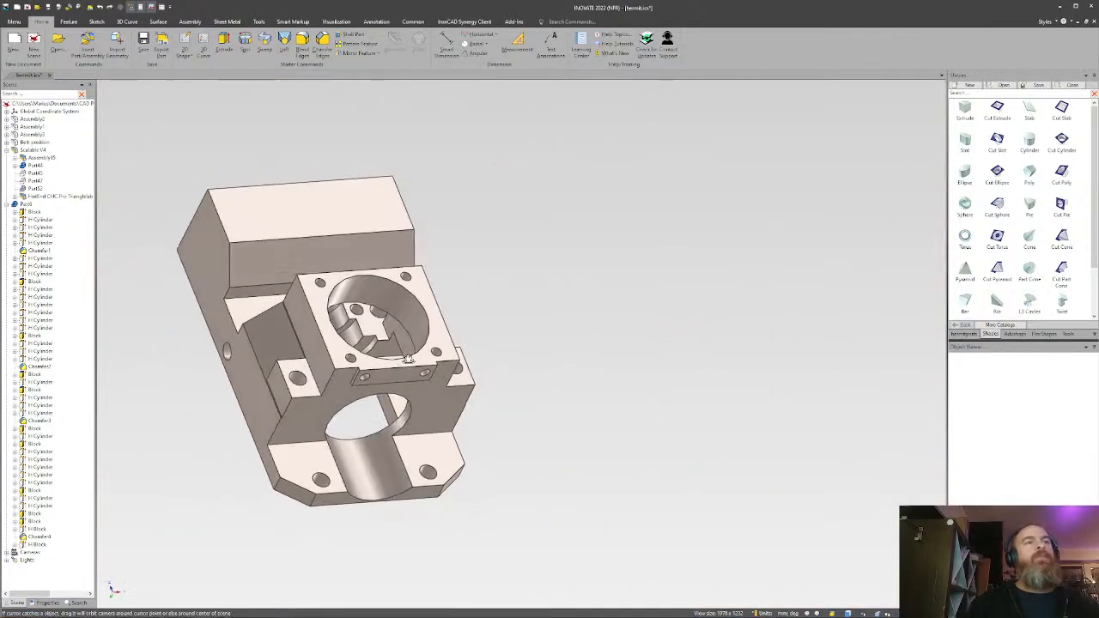
pyautogui.moveTo(258, 283); pyautogui.dragTo(631, 337)
pyautogui.moveTo(631, 337); pyautogui.dragTo(619, 336, button='middle')
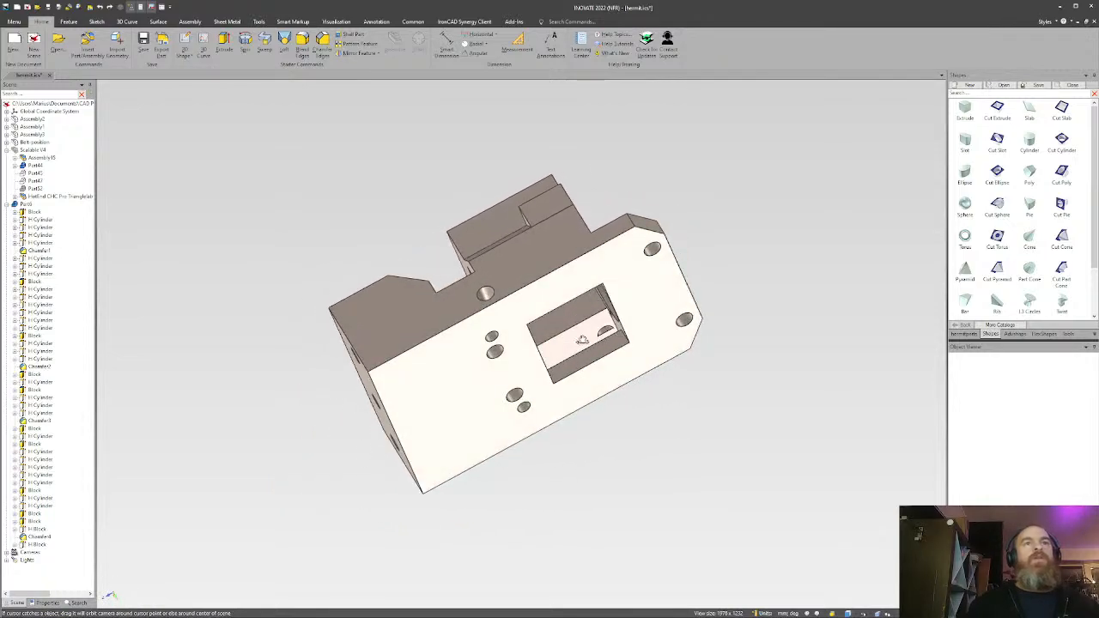
pyautogui.scroll(8, 549, 338)
pyautogui.click(650, 376)
pyautogui.click(650, 375)
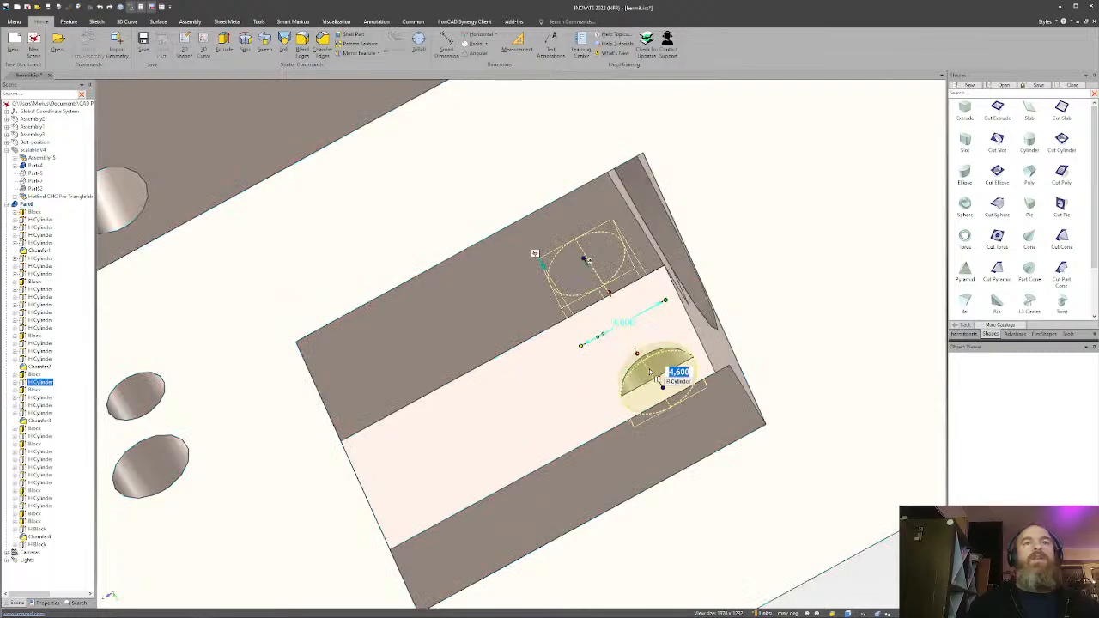
pyautogui.moveTo(602, 366); pyautogui.dragTo(324, 328, button='middle')
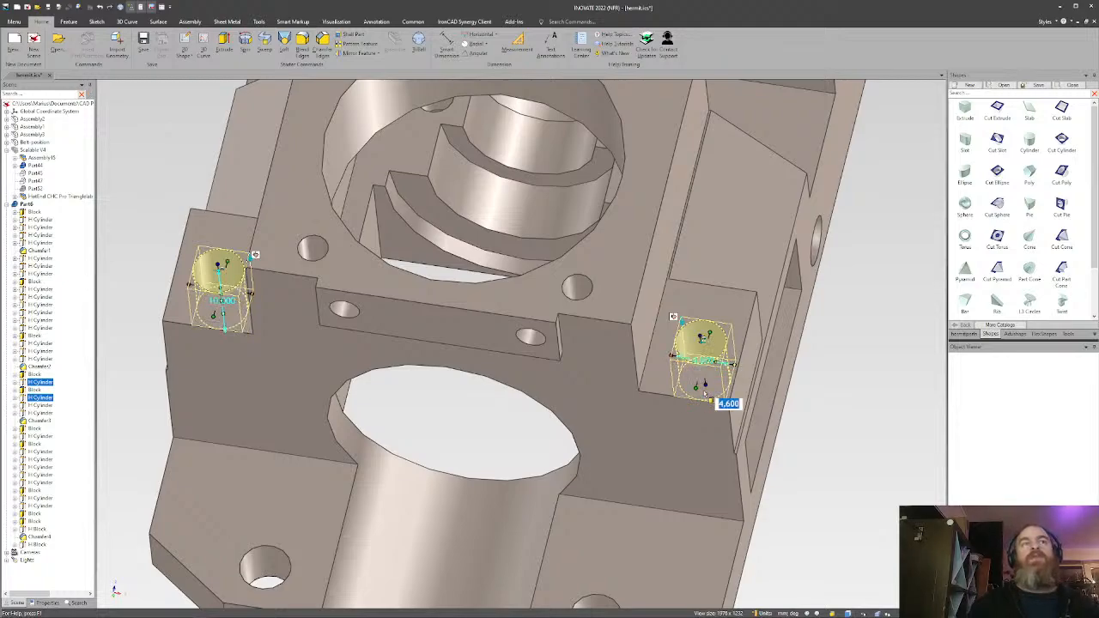
pyautogui.press('Delete')
# Shorten the side cut block along the carriage to less than half its length, pulling its rear end toward the nozzle end.
pyautogui.moveTo(532, 418); pyautogui.dragTo(815, 434, button='middle')
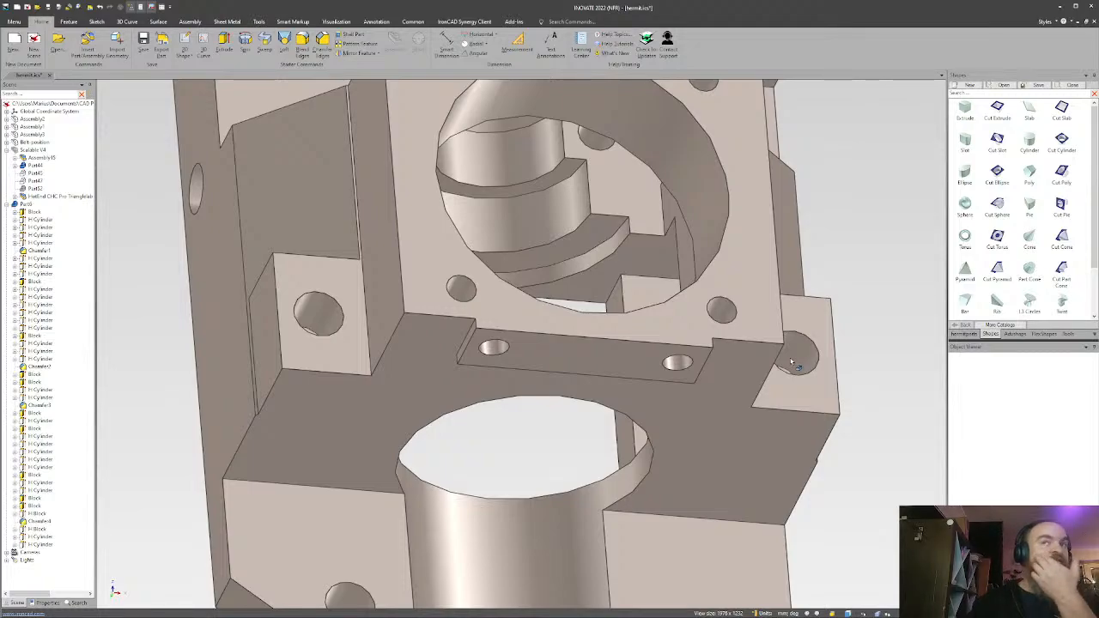
pyautogui.moveTo(792, 371); pyautogui.dragTo(705, 367, button='middle')
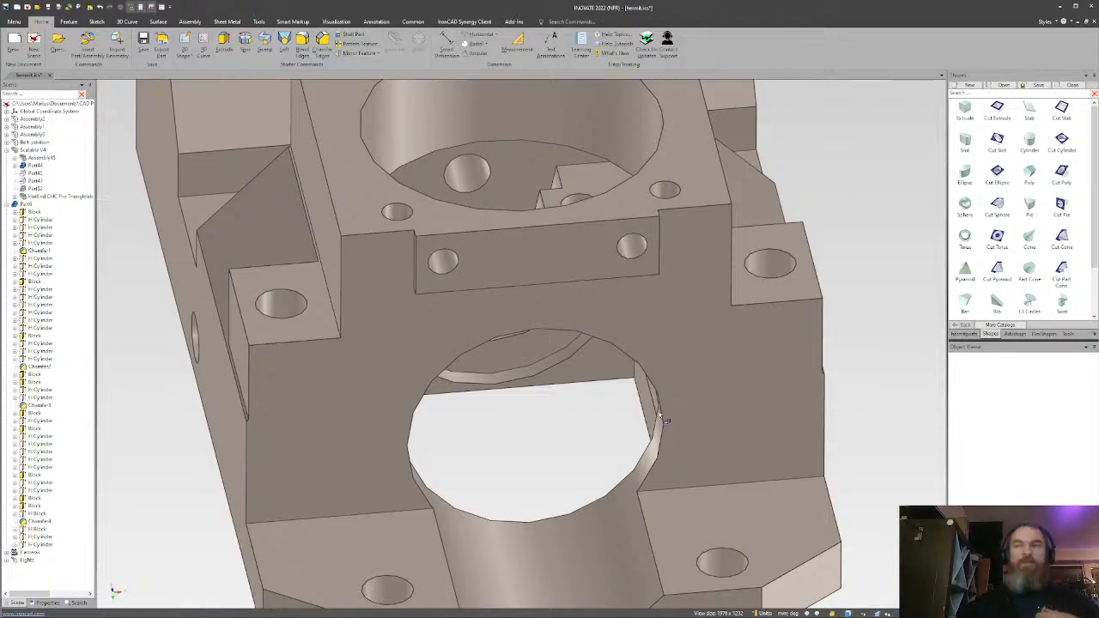
pyautogui.moveTo(664, 420); pyautogui.dragTo(489, 293, button='middle')
pyautogui.moveTo(446, 327); pyautogui.dragTo(592, 363, button='middle')
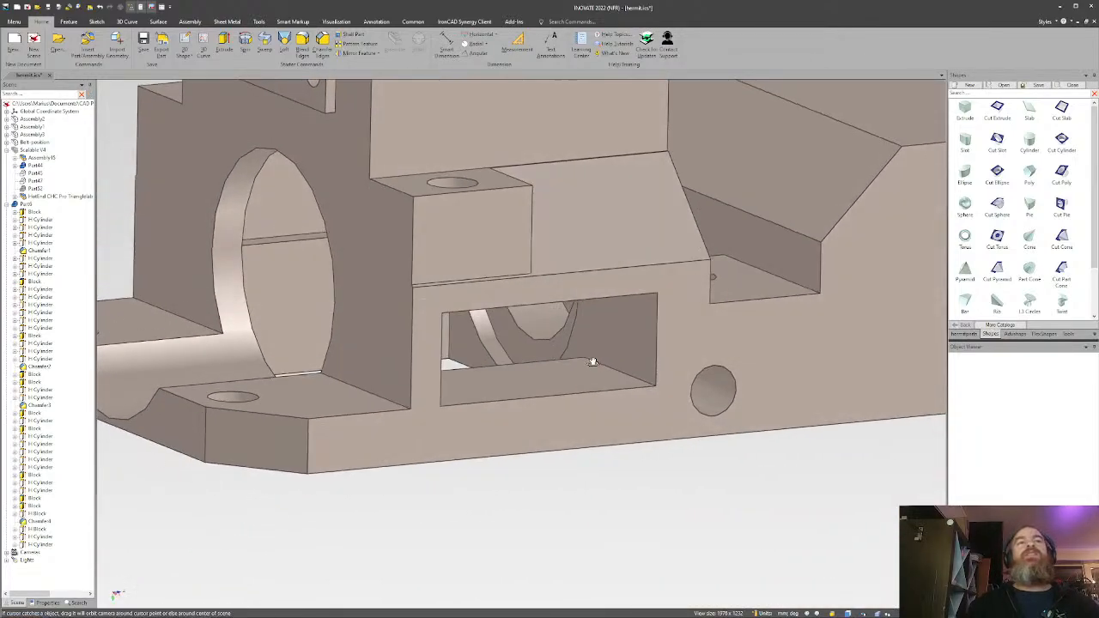
pyautogui.click(596, 372)
pyautogui.click(567, 377)
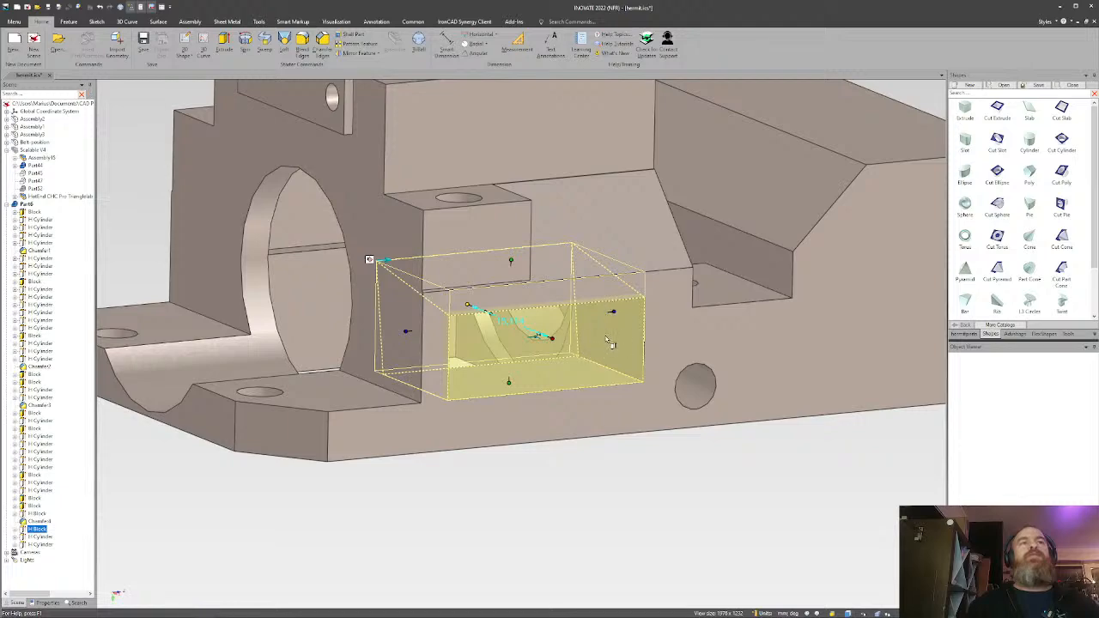
pyautogui.moveTo(611, 320); pyautogui.dragTo(586, 334, button='middle')
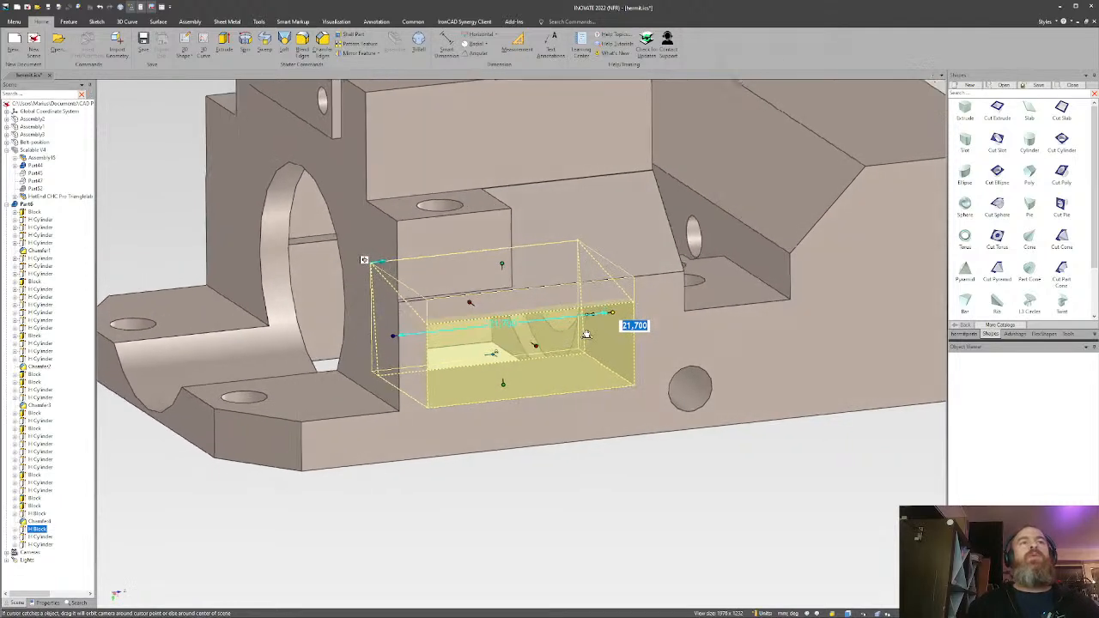
pyautogui.moveTo(617, 311); pyautogui.dragTo(481, 326)
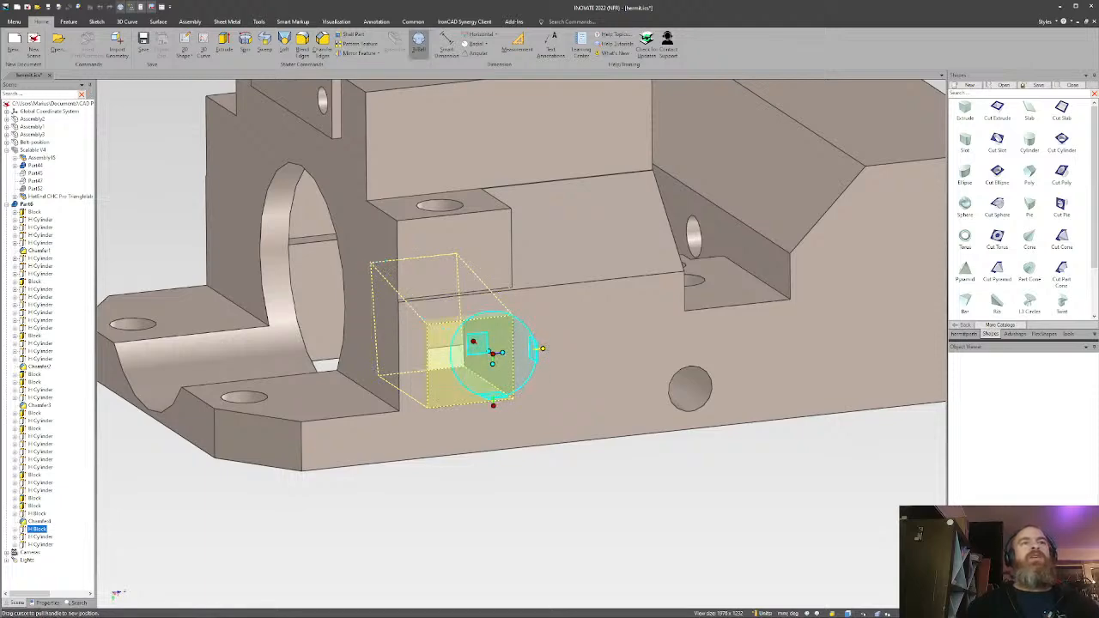
# Make one copy of the shortened side cut block, offset 3.298 mm along the carriage away from the nozzle end.
pyautogui.moveTo(519, 359); pyautogui.dragTo(550, 358, button='right')
pyautogui.click(560, 364)
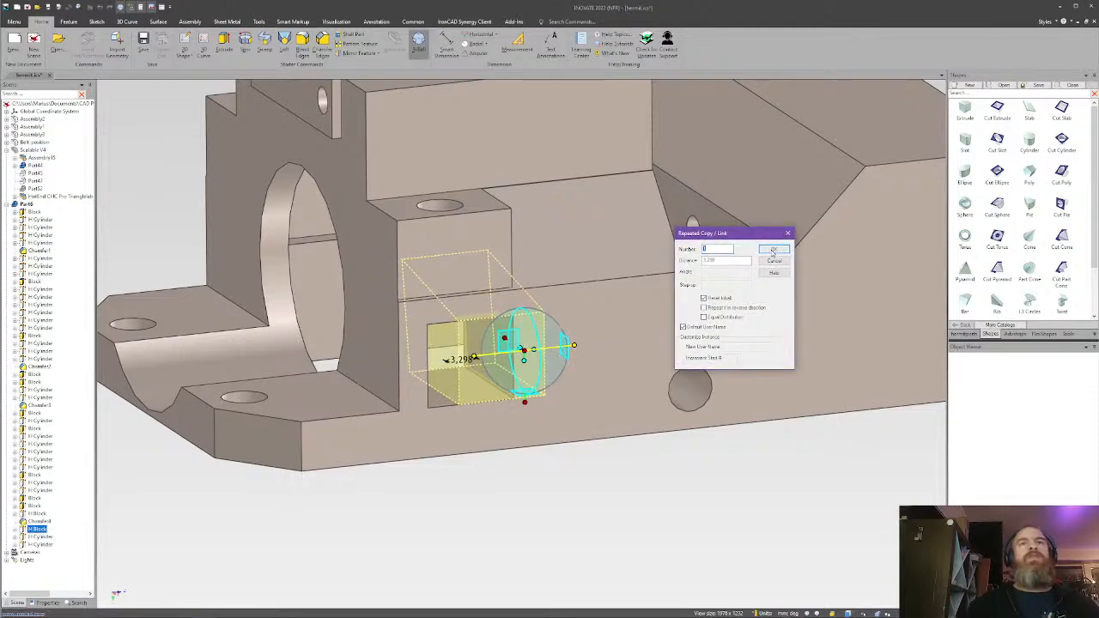
pyautogui.click(773, 250)
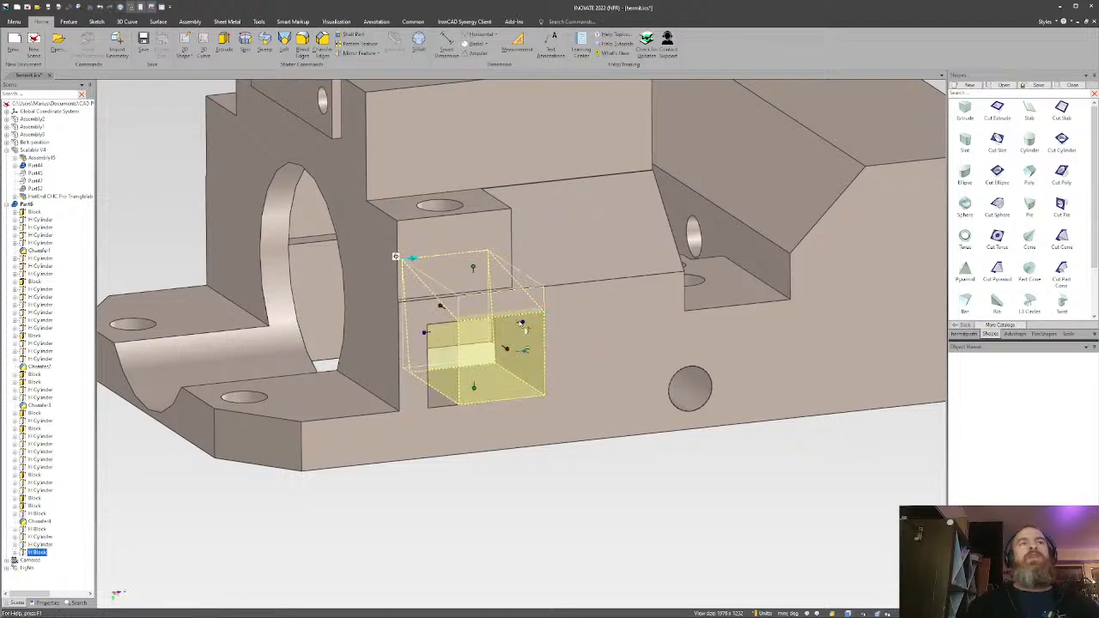
# Resize the copied side cut block along the carriage, extending its rear end and pulling its front end clear of the first block.
pyautogui.moveTo(526, 320); pyautogui.dragTo(578, 337)
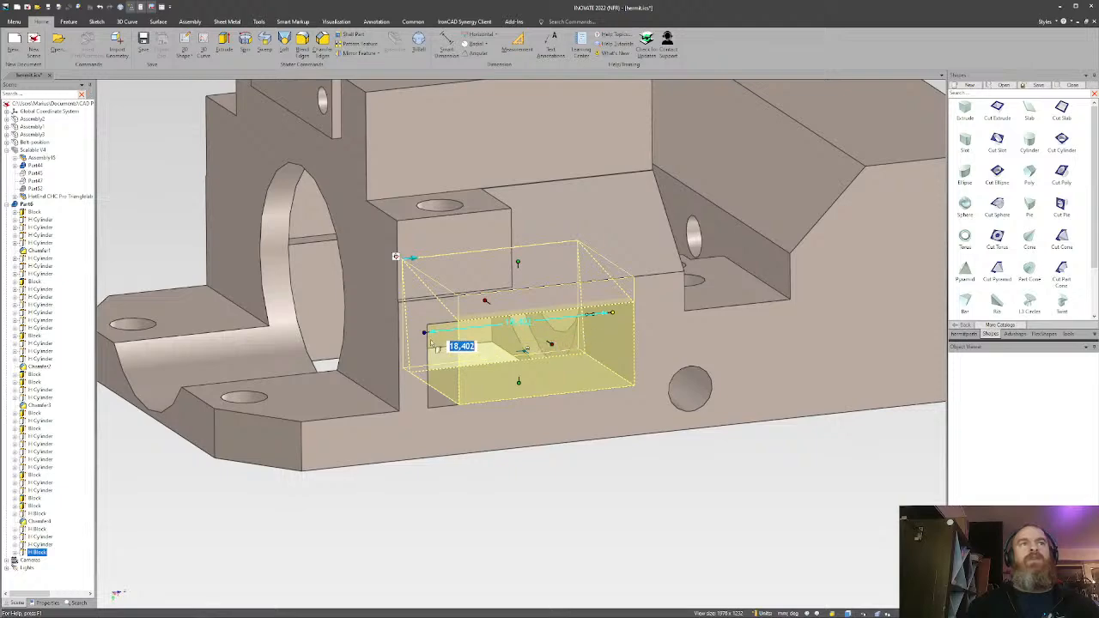
pyautogui.moveTo(457, 329); pyautogui.dragTo(481, 337)
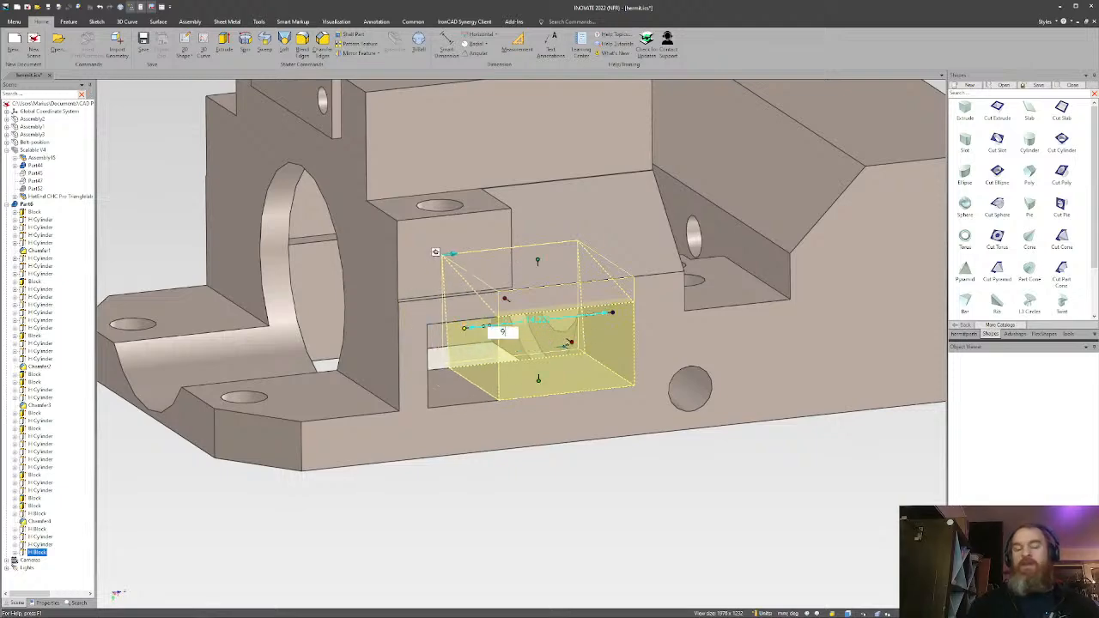
pyautogui.press('Return')
pyautogui.click(542, 501)
pyautogui.moveTo(542, 439); pyautogui.dragTo(502, 361, button='middle')
pyautogui.click(559, 347)
pyautogui.click(559, 347)
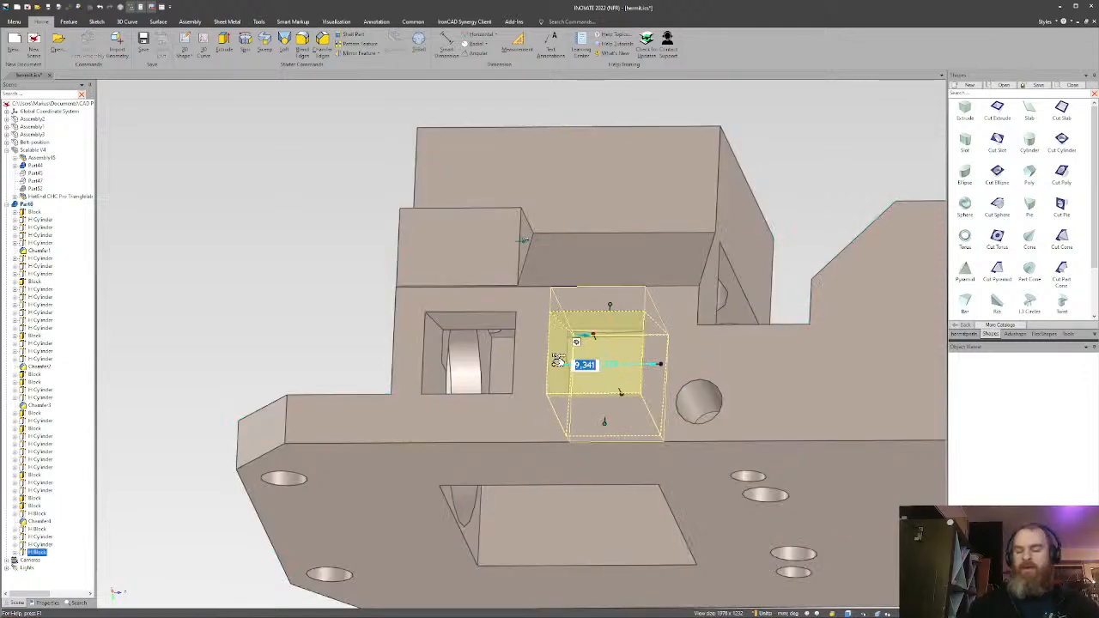
# Set the first side cut block's length along the carriage to 10 mm and measure the wall between the two windows.
pyautogui.click(482, 320)
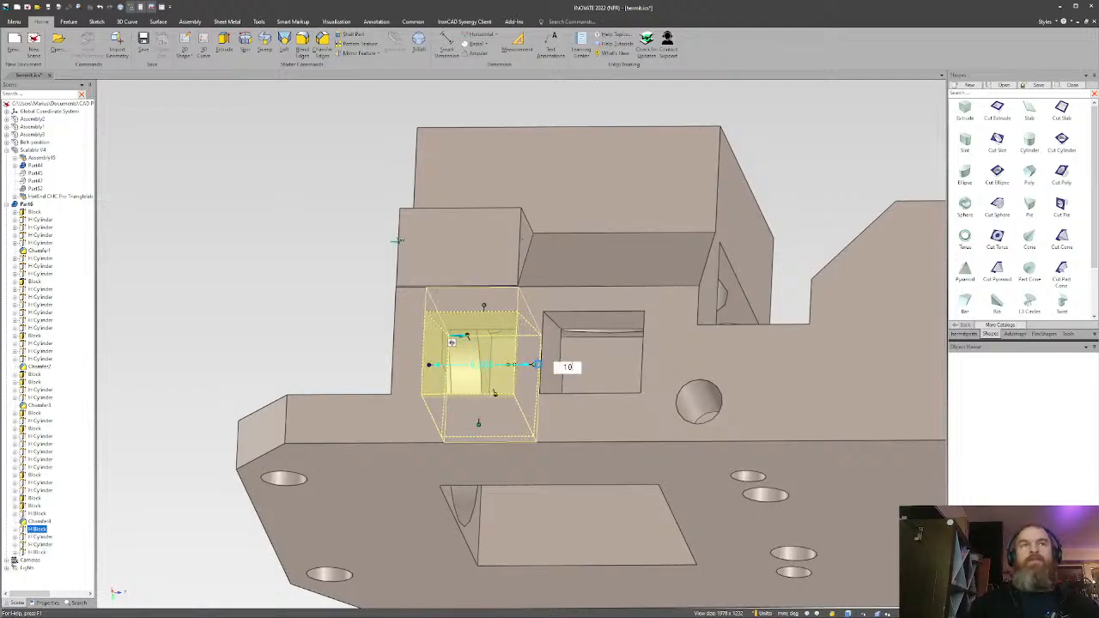
pyautogui.click(491, 111)
pyautogui.click(519, 43)
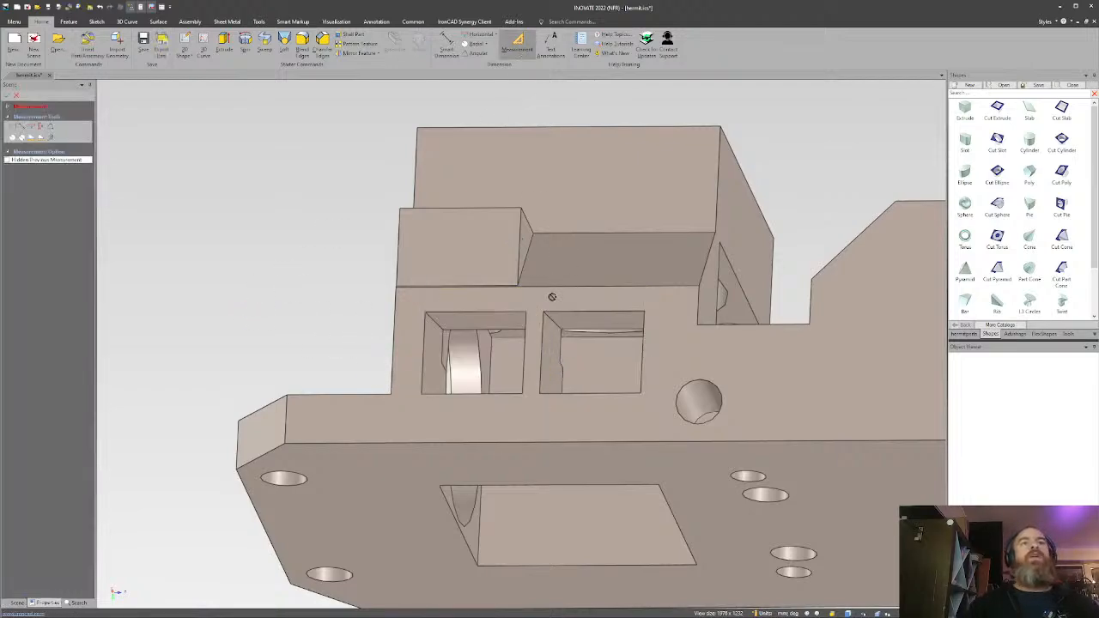
pyautogui.moveTo(561, 349); pyautogui.dragTo(584, 370, button='middle')
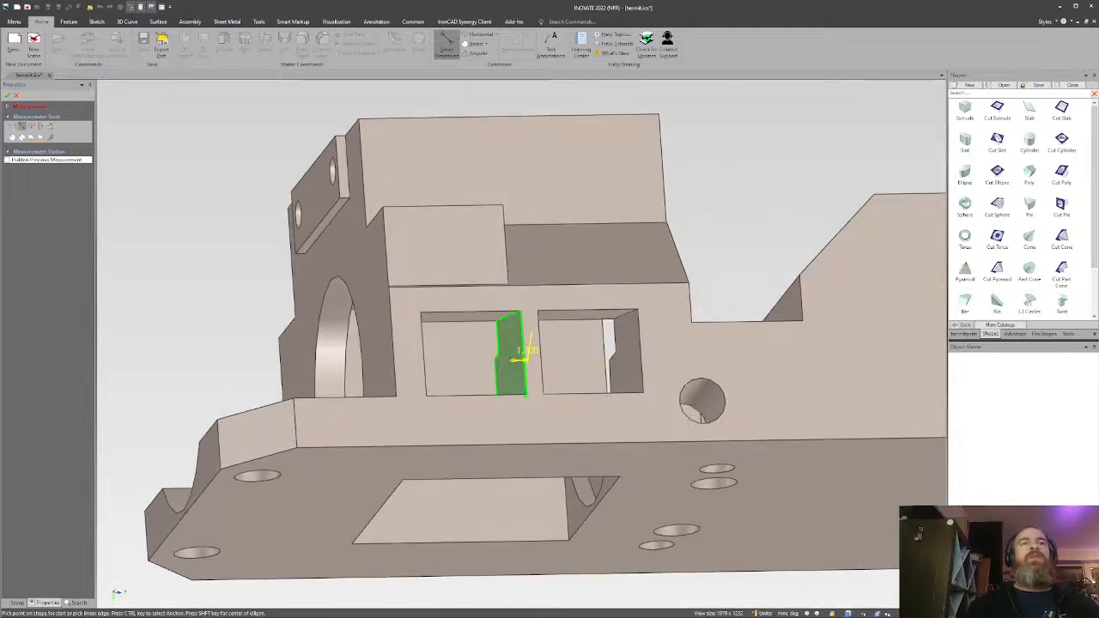
pyautogui.press('Escape')
# Mirror a copy of both side cut blocks to the opposite side of the carriage about the midpoint of the front base edge.
pyautogui.moveTo(579, 304); pyautogui.dragTo(441, 344, button='middle')
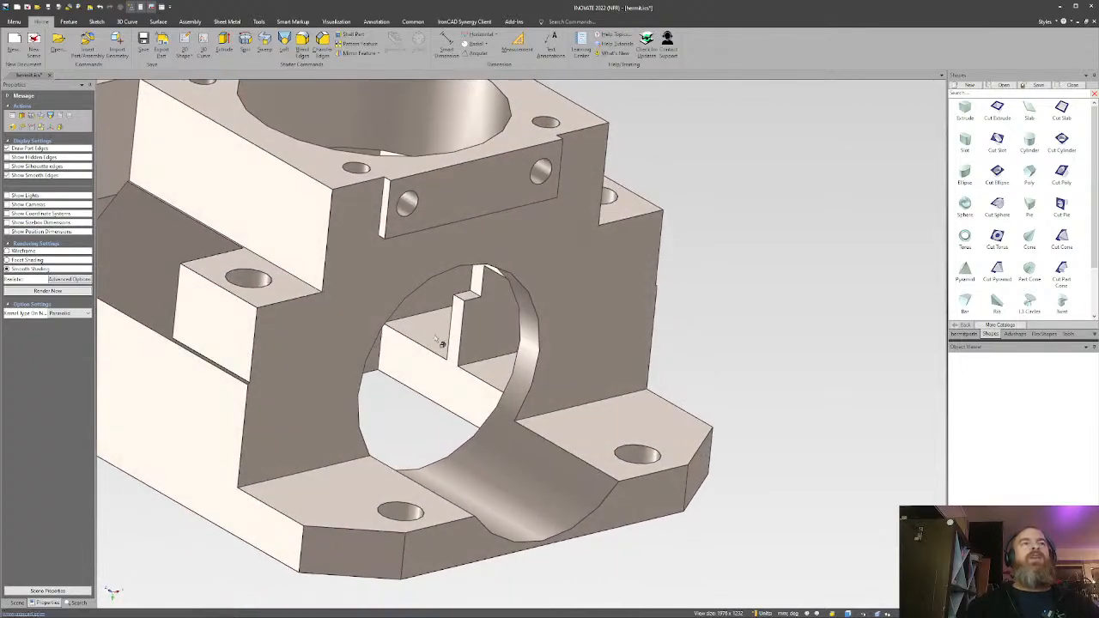
pyautogui.click(436, 337)
pyautogui.click(437, 335)
pyautogui.keyDown('shift'); pyautogui.click(493, 369); pyautogui.keyUp('shift')
pyautogui.scroll(-4, 492, 369)
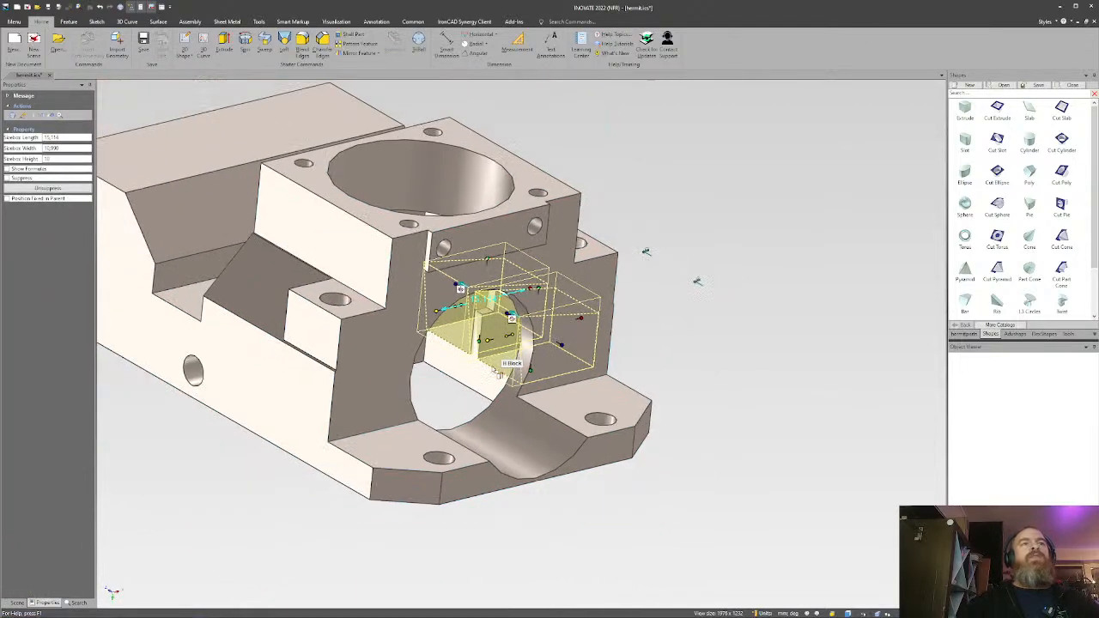
pyautogui.press('F10')
pyautogui.rightClick(643, 255)
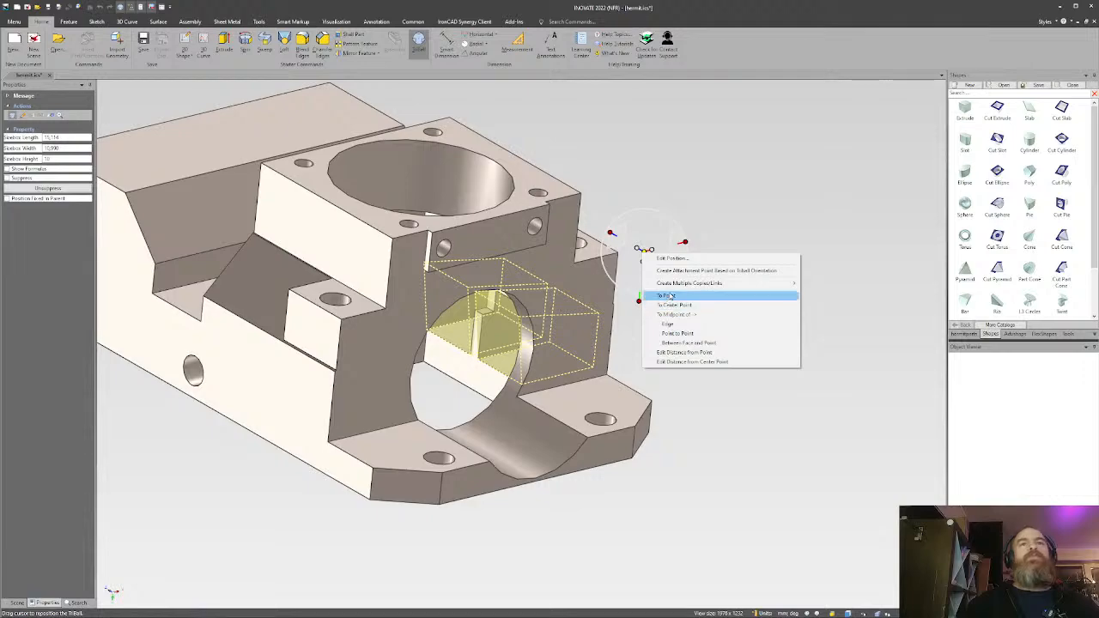
pyautogui.click(669, 324)
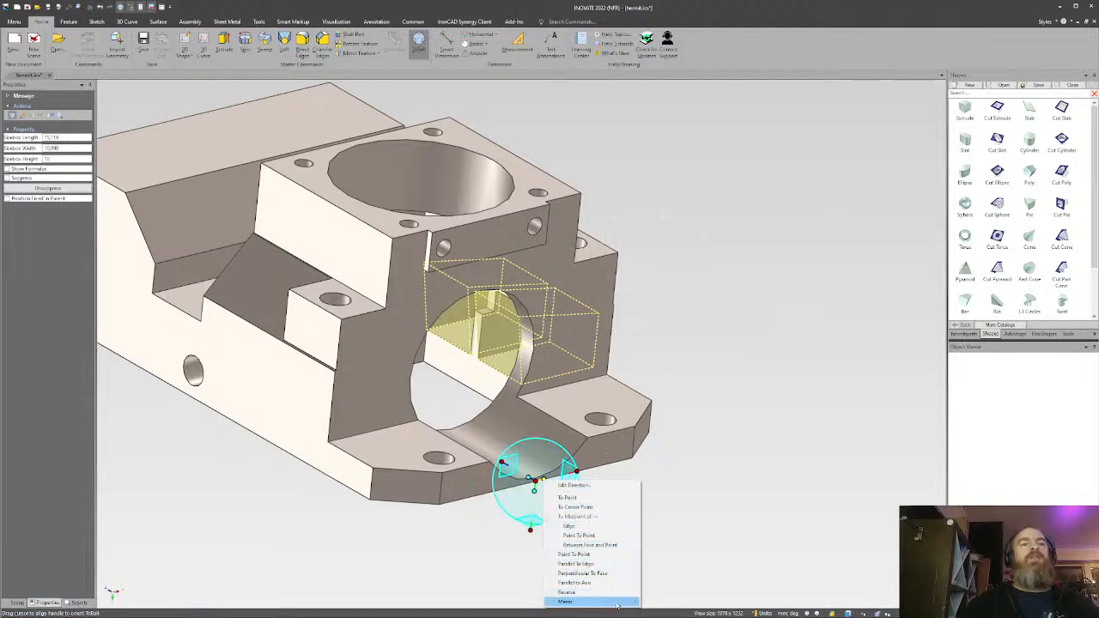
pyautogui.click(657, 602)
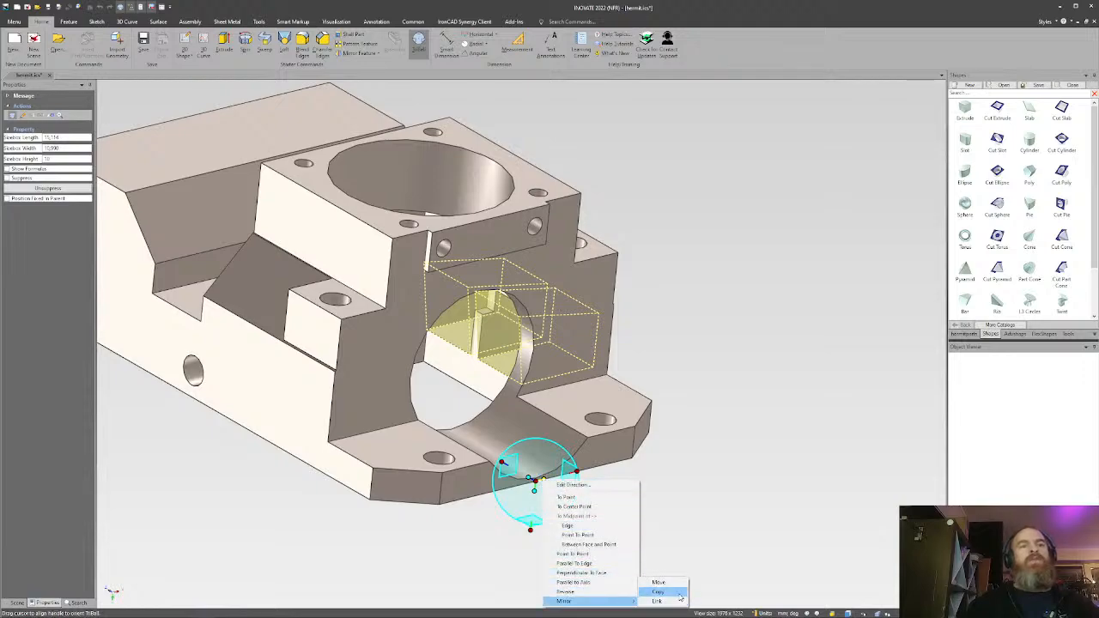
pyautogui.click(681, 597)
pyautogui.click(668, 506)
# Examine the side windows on both sides, the inner window block and their fit in the assembly.
pyautogui.moveTo(626, 437); pyautogui.dragTo(594, 374, button='middle')
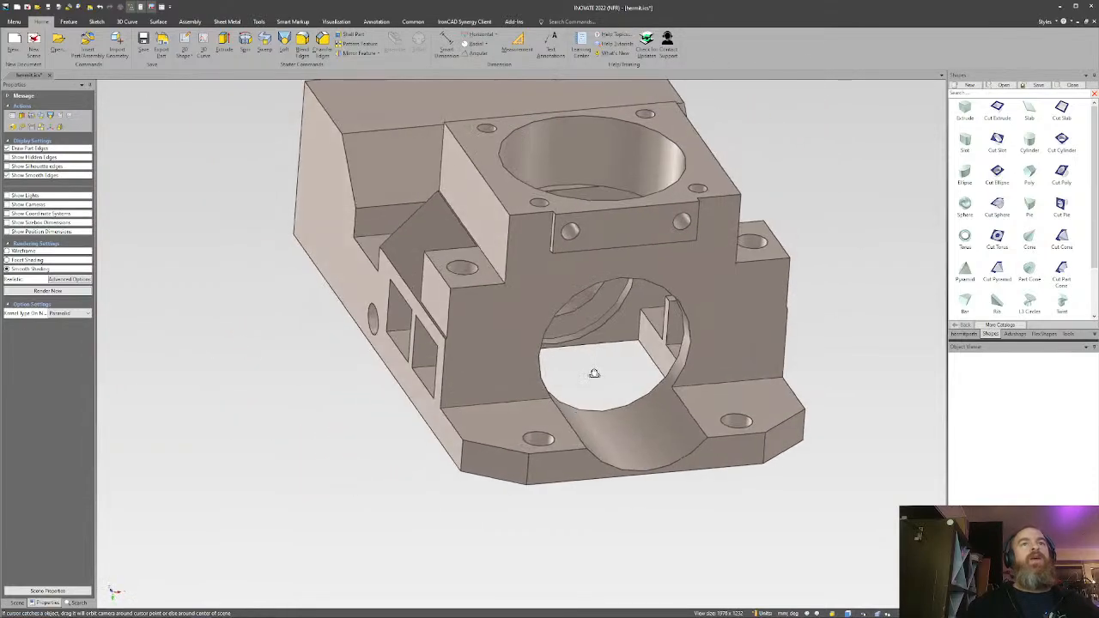
pyautogui.click(643, 345)
pyautogui.click(658, 343)
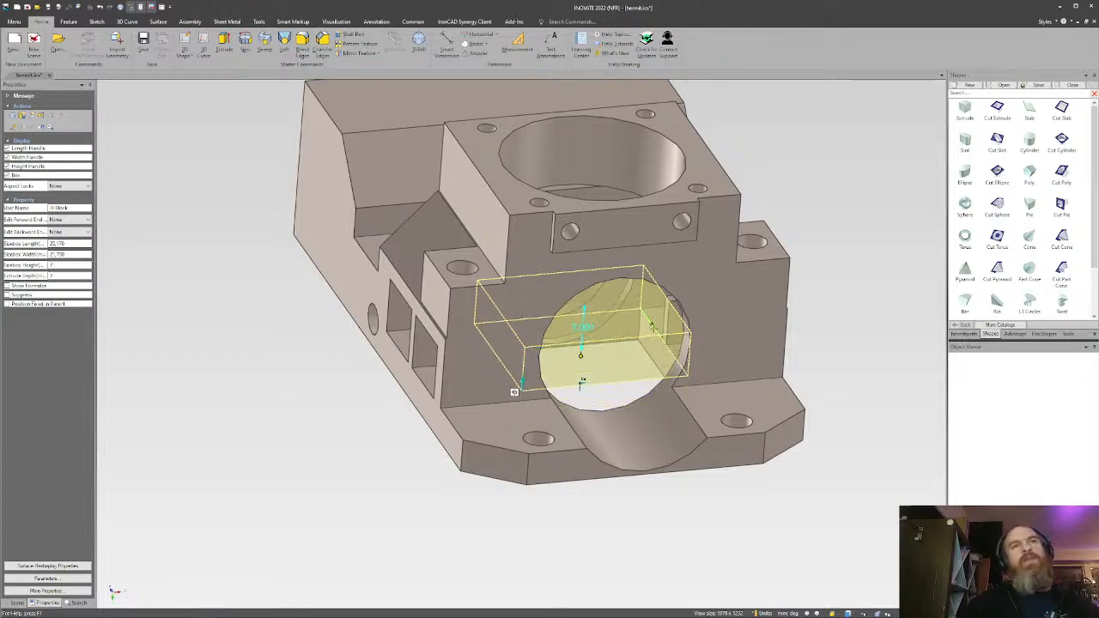
pyautogui.click(795, 364)
pyautogui.moveTo(692, 352); pyautogui.dragTo(550, 333, button='middle')
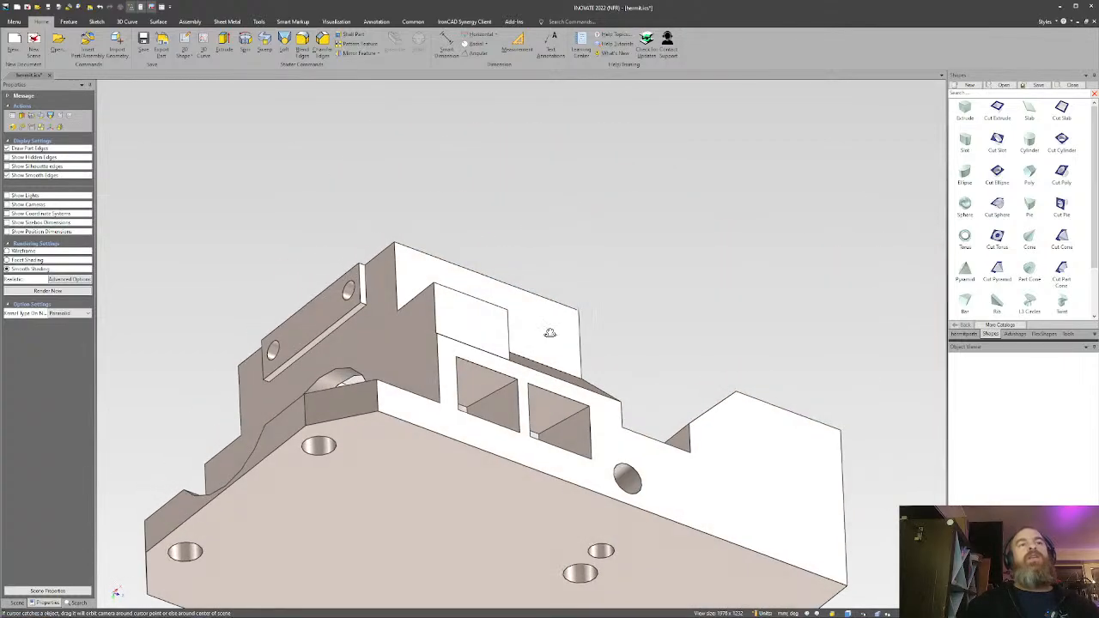
pyautogui.moveTo(481, 378); pyautogui.dragTo(515, 463, button='middle')
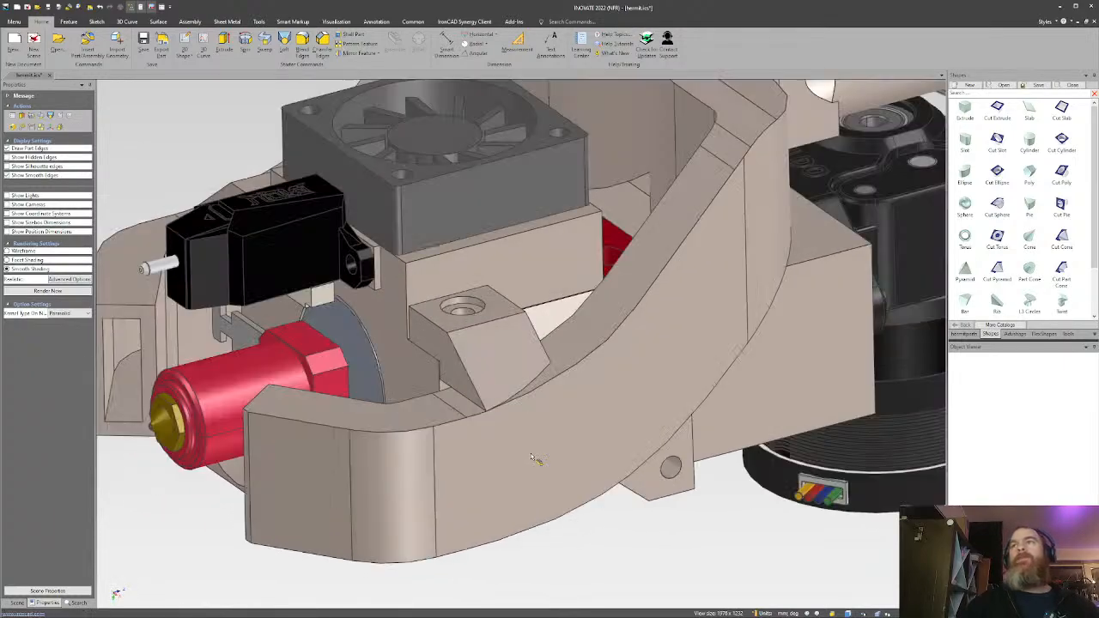
pyautogui.moveTo(532, 458); pyautogui.dragTo(409, 425, button='middle')
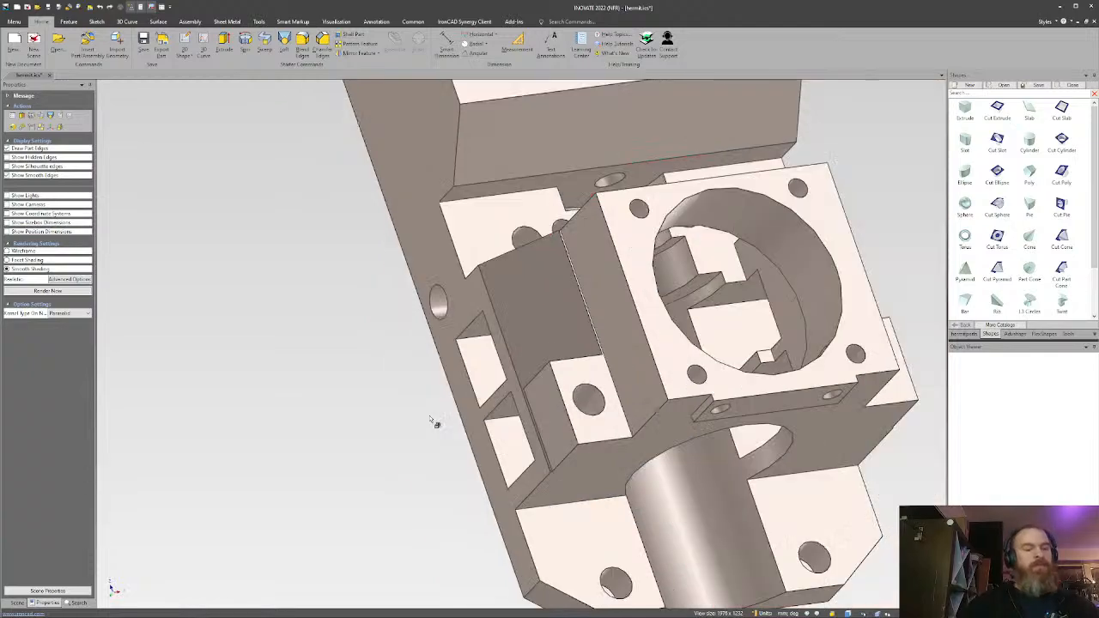
pyautogui.moveTo(432, 422); pyautogui.dragTo(753, 300, button='middle')
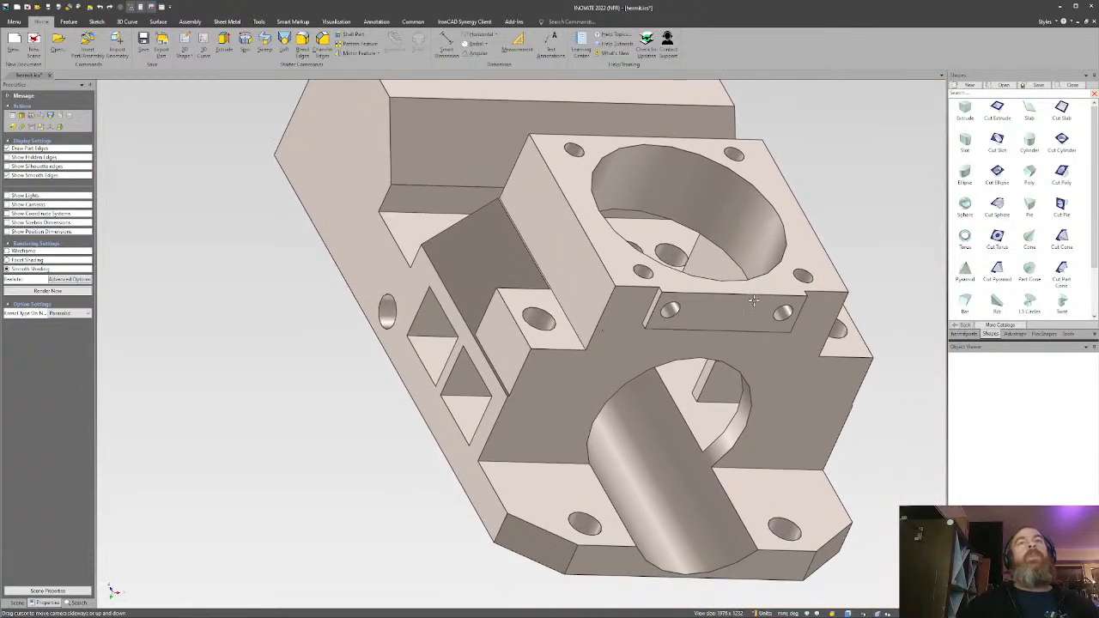
pyautogui.scroll(-1, 753, 301)
pyautogui.click(322, 40)
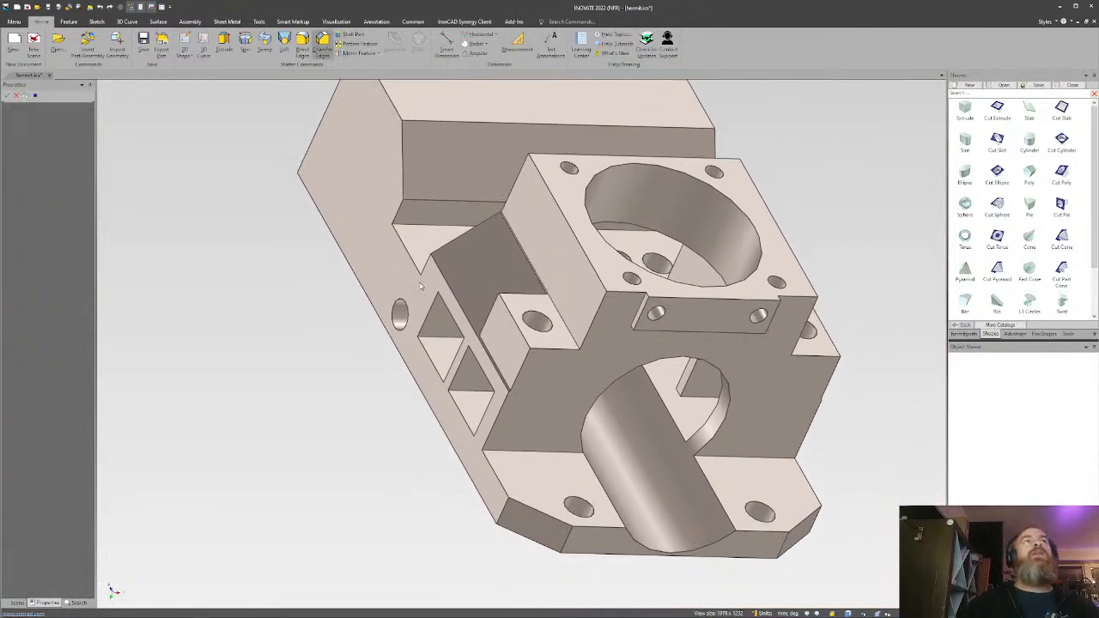
pyautogui.moveTo(449, 375); pyautogui.dragTo(461, 413, button='middle')
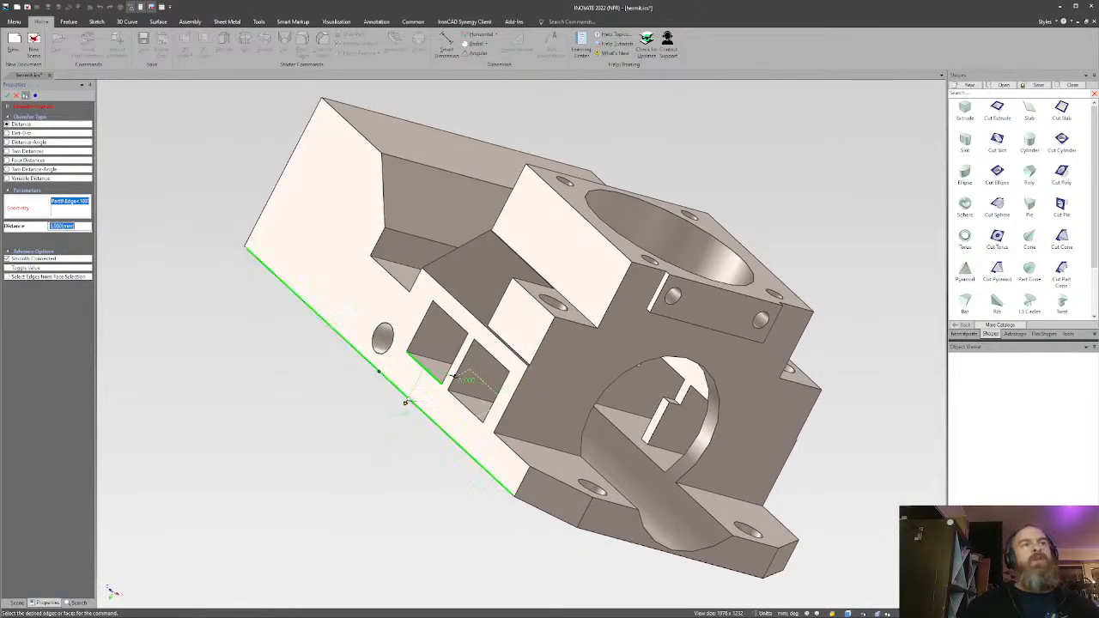
pyautogui.moveTo(456, 401)
pyautogui.mouseDown(button='middle')
pyautogui.moveTo(511, 441)
pyautogui.moveTo(459, 423)
pyautogui.mouseUp(button='middle')
pyautogui.click(9, 133)
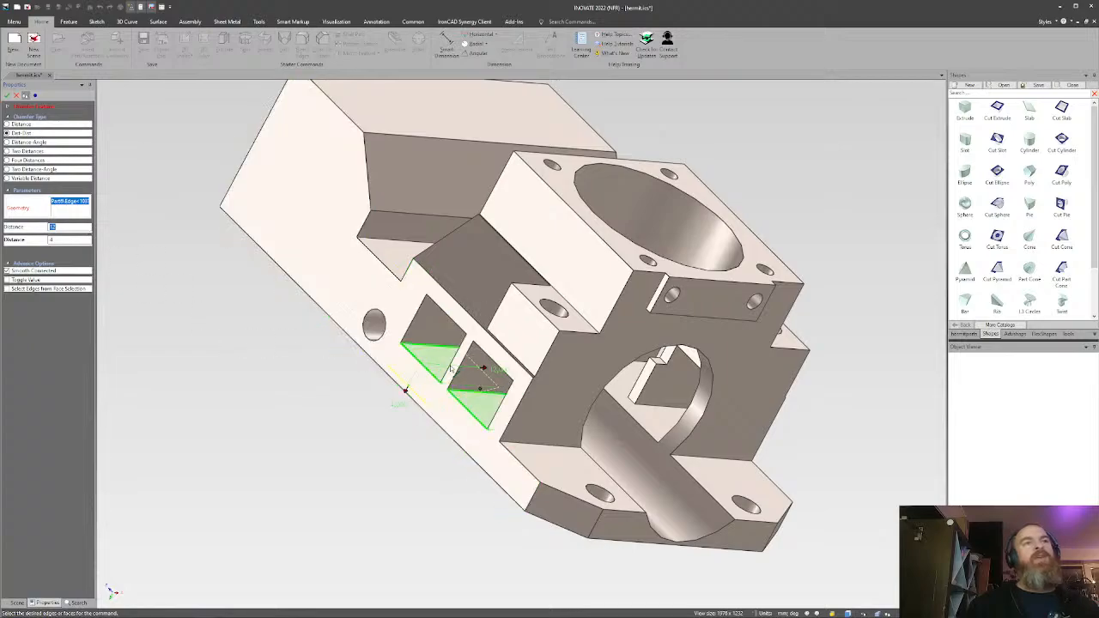
pyautogui.moveTo(454, 369); pyautogui.dragTo(487, 388, button='middle')
pyautogui.moveTo(450, 352)
pyautogui.mouseDown(button='middle')
pyautogui.moveTo(280, 314)
pyautogui.moveTo(463, 365)
pyautogui.mouseUp(button='middle')
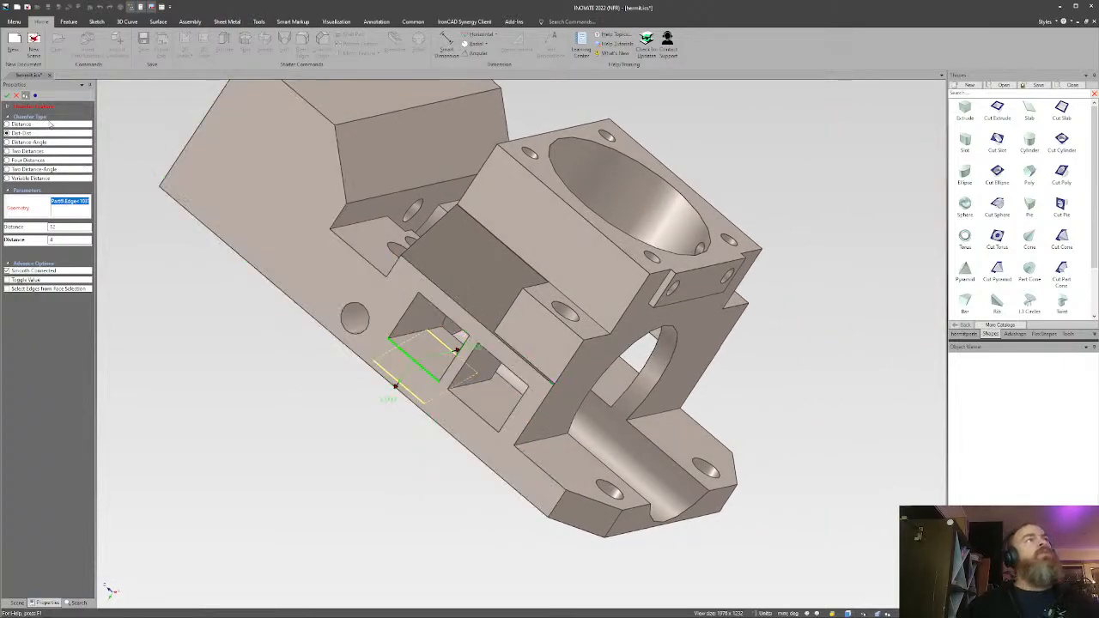
pyautogui.click(16, 97)
# Add a cut block at the front side window and stretch it across the full width of the carriage.
pyautogui.moveTo(516, 379)
pyautogui.mouseDown(button='middle')
pyautogui.moveTo(370, 375)
pyautogui.moveTo(277, 346)
pyautogui.moveTo(238, 317)
pyautogui.moveTo(563, 334)
pyautogui.moveTo(600, 407)
pyautogui.moveTo(514, 420)
pyautogui.moveTo(698, 417)
pyautogui.moveTo(592, 421)
pyautogui.moveTo(584, 405)
pyautogui.moveTo(497, 379)
pyautogui.mouseUp(button='middle')
pyautogui.click(567, 419)
pyautogui.click(574, 419)
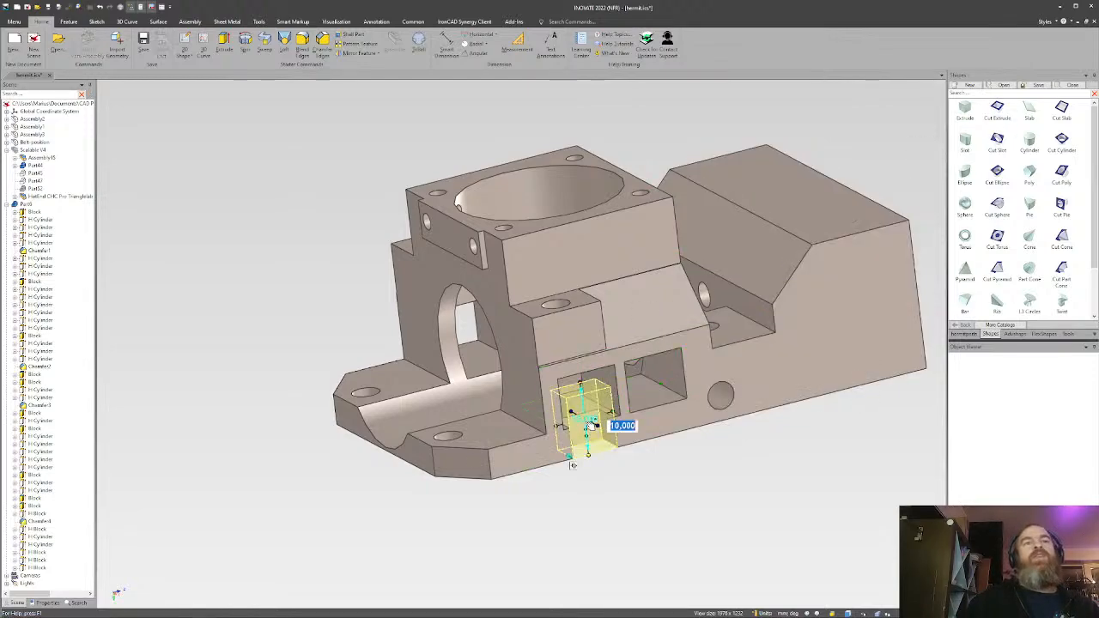
pyautogui.moveTo(590, 425); pyautogui.dragTo(587, 415, button='middle')
pyautogui.moveTo(574, 404); pyautogui.dragTo(320, 357)
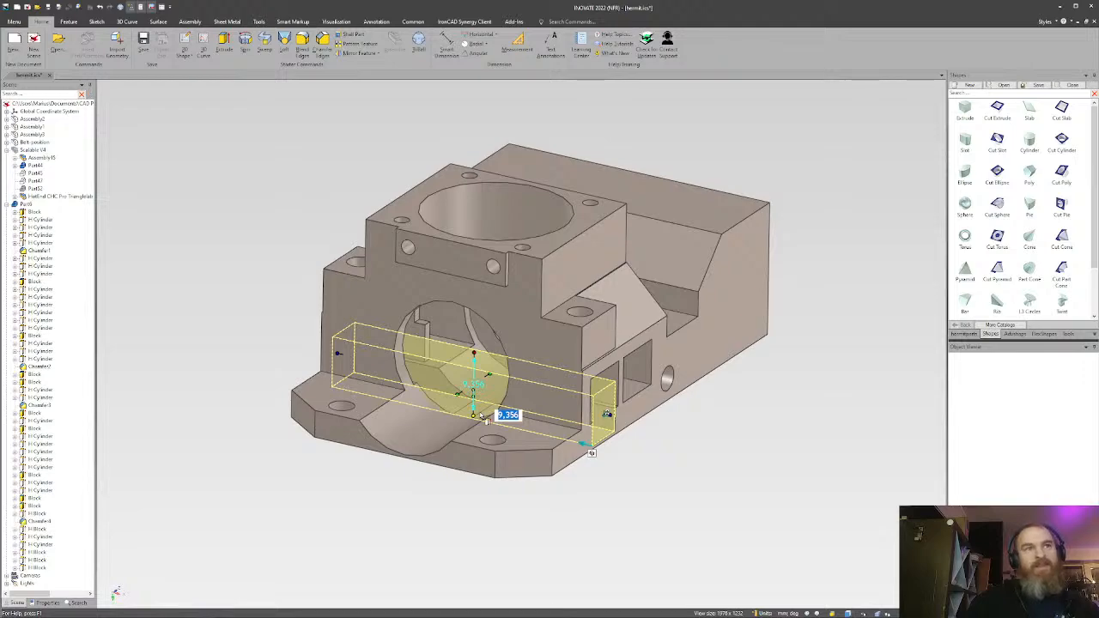
# Set the crosswise cut block's height to 9 mm and its length along the carriage to 10 mm.
pyautogui.moveTo(485, 419); pyautogui.dragTo(509, 396, button='middle')
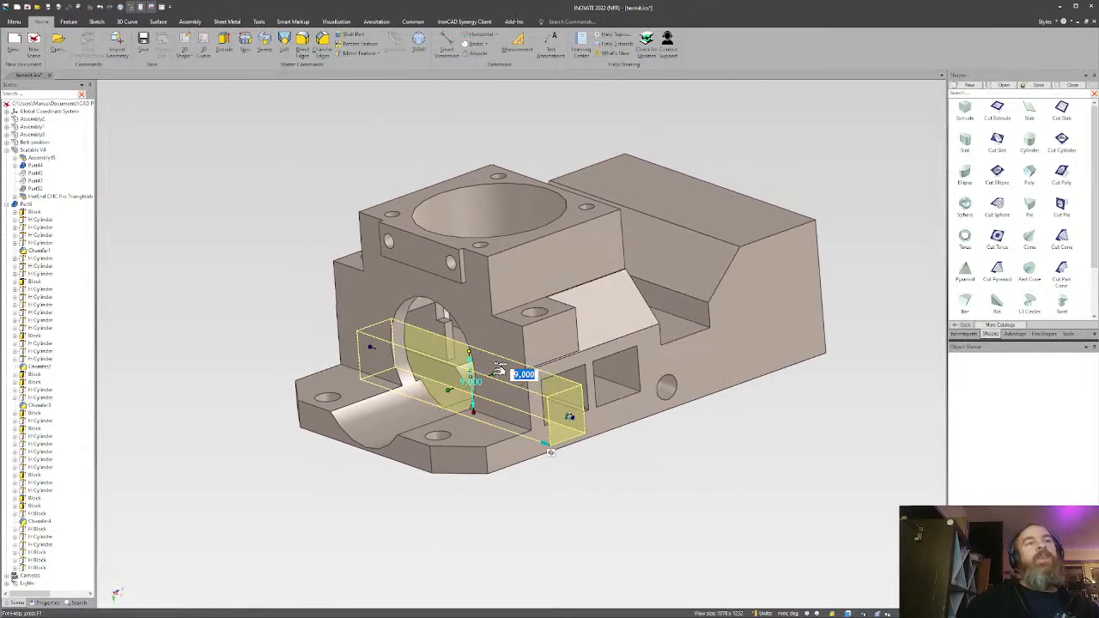
pyautogui.moveTo(498, 370); pyautogui.dragTo(505, 397)
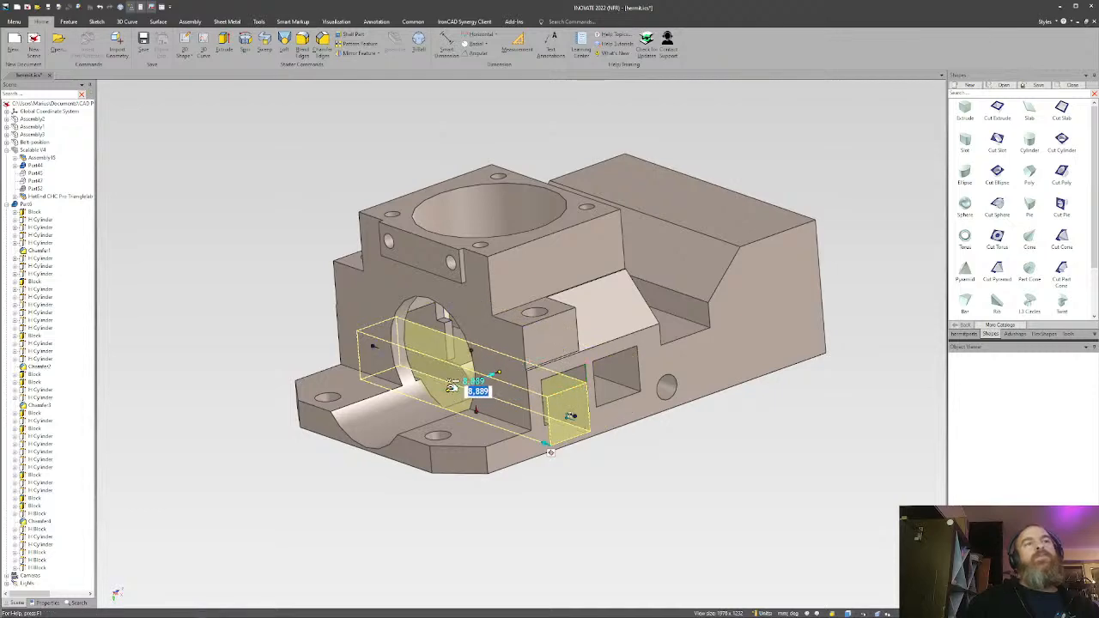
pyautogui.write('10')
pyautogui.press('Return')
# Mirror a copy of the crosswise cut block onto the rear side window about the middle of the wall between the windows.
pyautogui.moveTo(552, 416); pyautogui.dragTo(518, 412, button='middle')
pyautogui.press('F10')
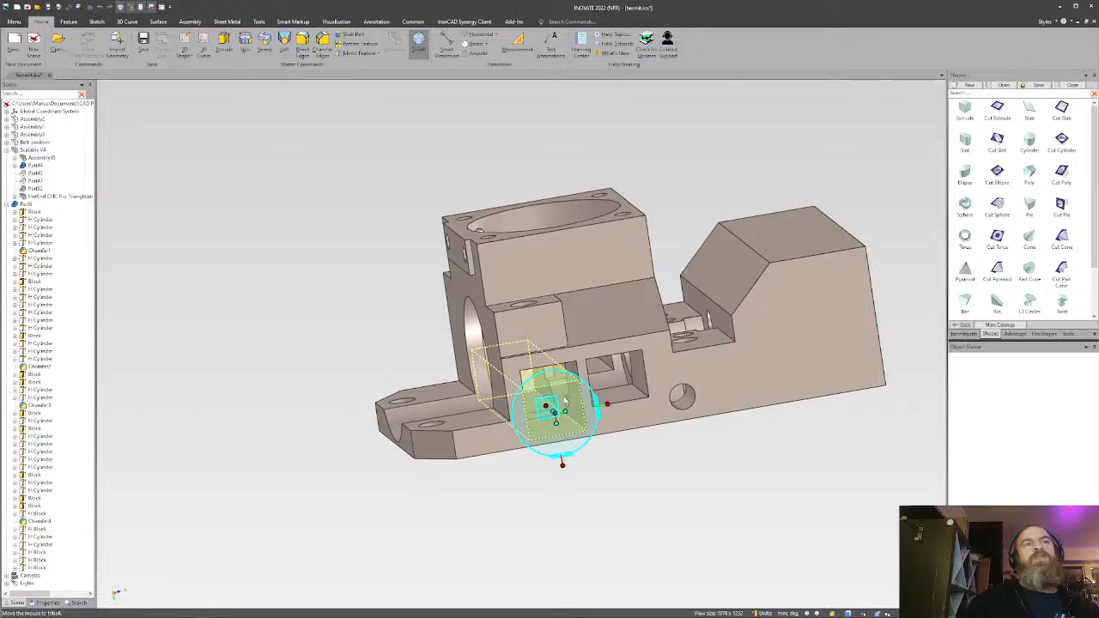
pyautogui.press('F10')
pyautogui.press('F10')
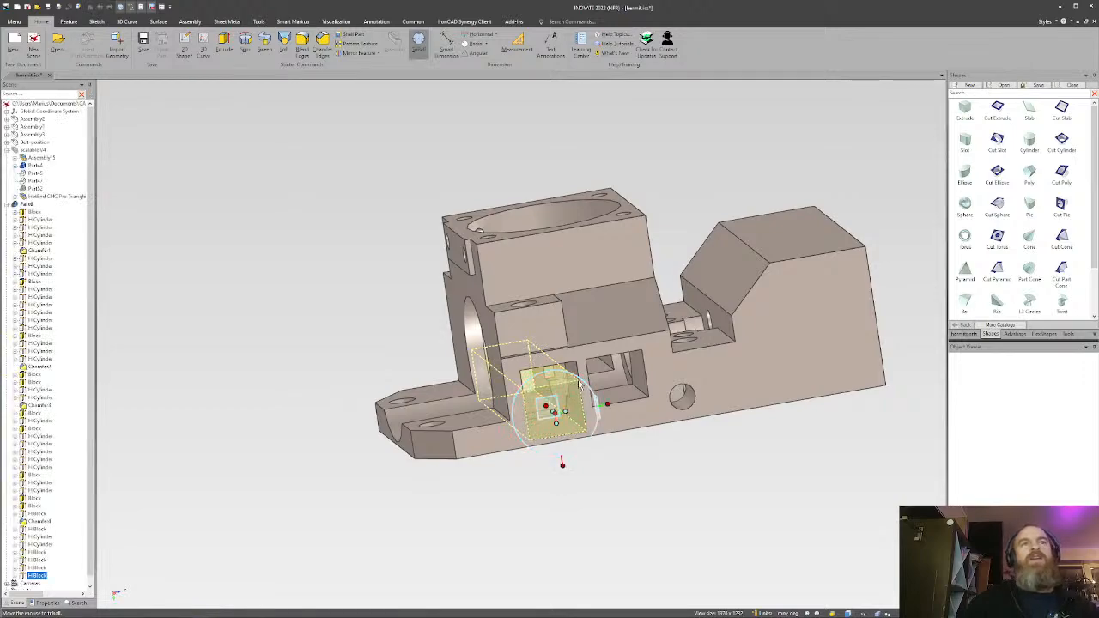
pyautogui.rightClick(557, 413)
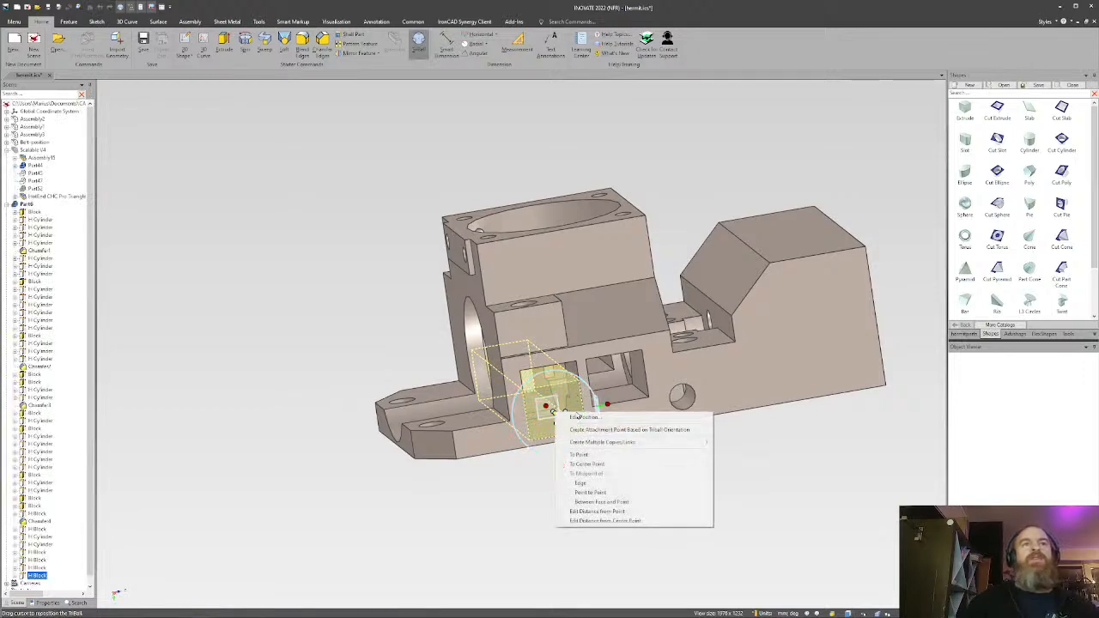
pyautogui.click(601, 501)
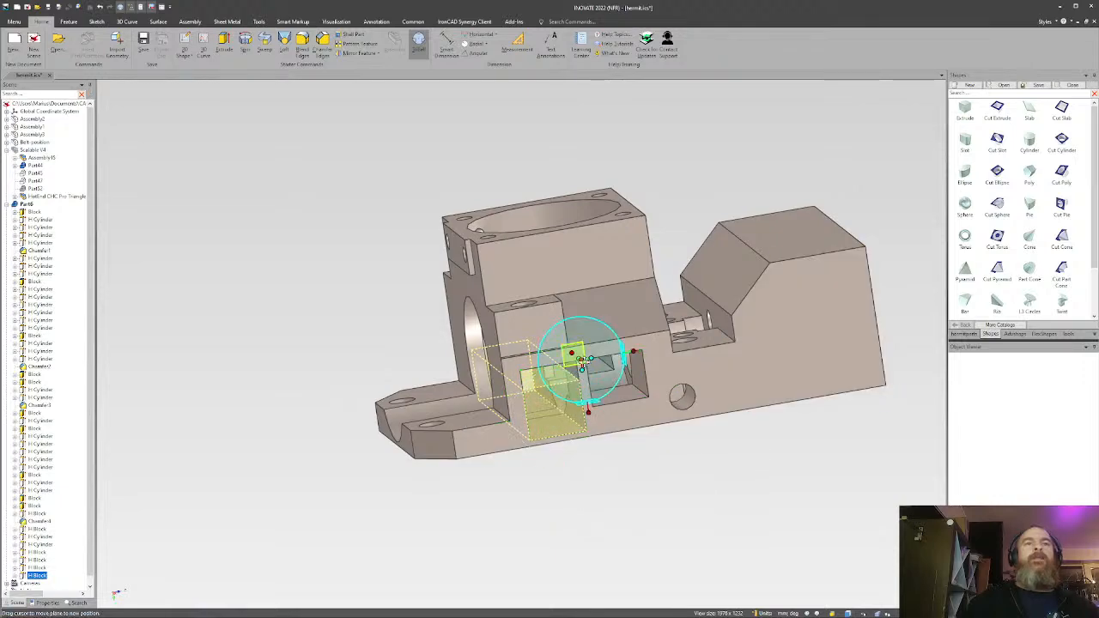
pyautogui.rightClick(593, 358)
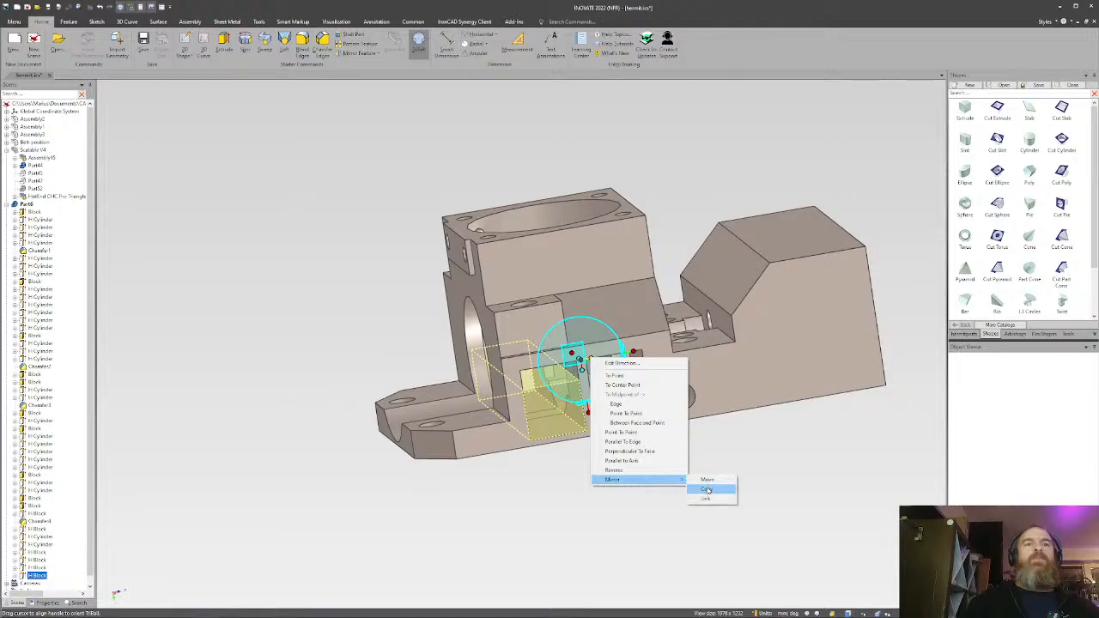
pyautogui.click(706, 490)
# Examine the crosswise cuts around the hotend in the assembly and through the carriage's front opening.
pyautogui.moveTo(683, 448); pyautogui.dragTo(584, 437, button='middle')
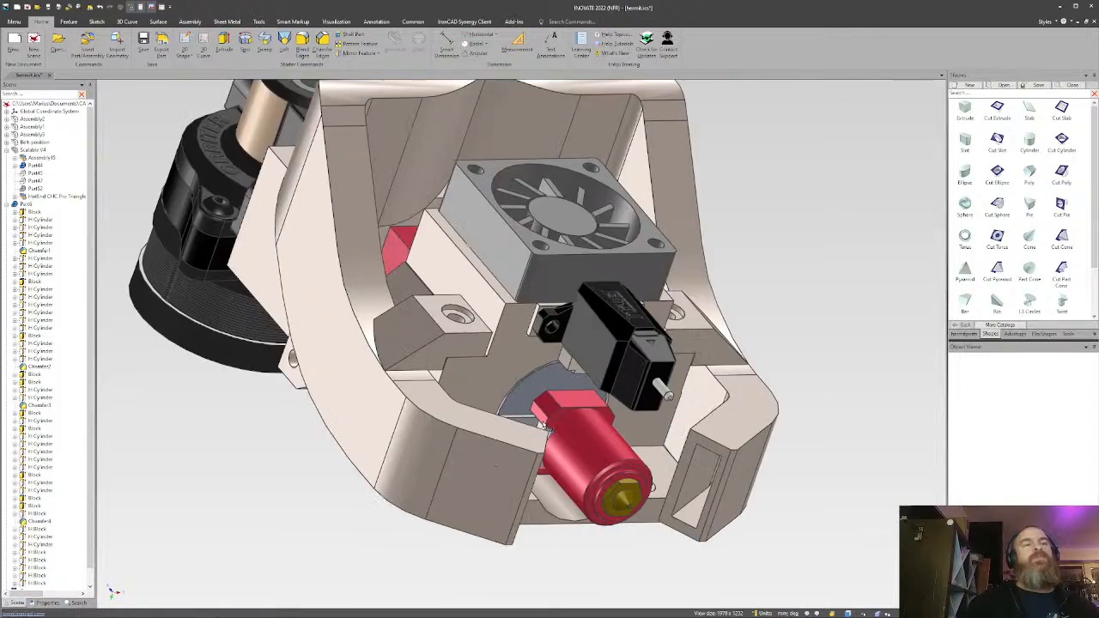
pyautogui.moveTo(542, 425); pyautogui.dragTo(285, 498, button='middle')
pyautogui.click(631, 413)
pyautogui.click(631, 413)
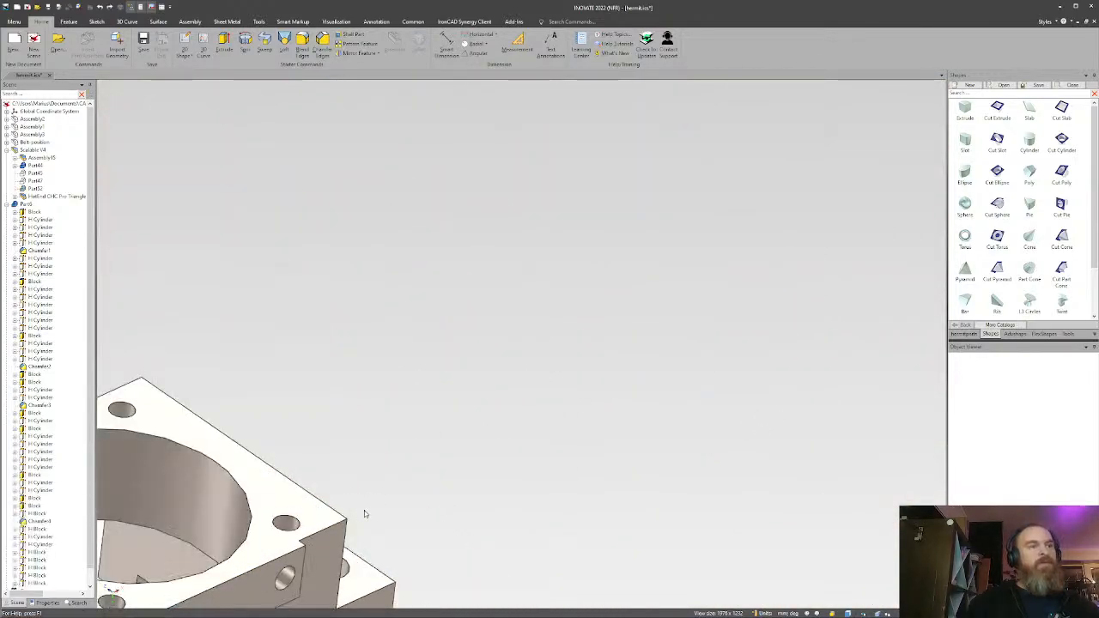
pyautogui.keyDown('shift'); pyautogui.moveTo(318, 512); pyautogui.dragTo(555, 202, button='middle'); pyautogui.keyUp('shift')
pyautogui.keyDown('shift'); pyautogui.moveTo(487, 343); pyautogui.dragTo(423, 364, button='middle'); pyautogui.keyUp('shift')
# Delete the three mirrored copies of the side window cut block, keeping only the original block.
pyautogui.click(283, 346)
pyautogui.click(282, 346)
pyautogui.click(279, 343)
pyautogui.click(279, 343)
pyautogui.click(279, 343)
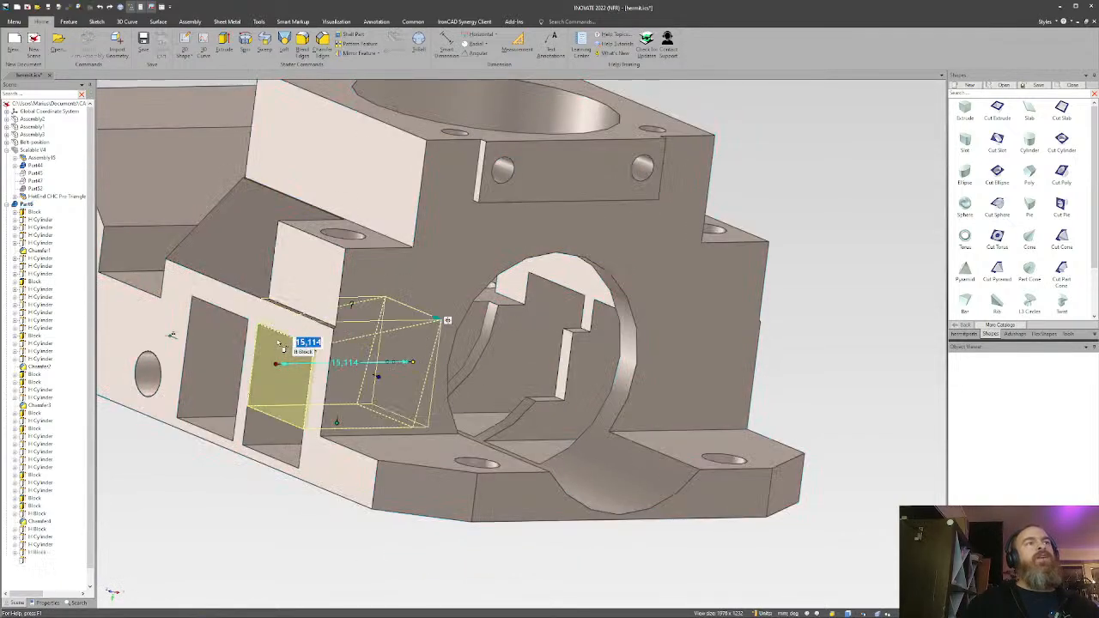
pyautogui.moveTo(365, 345); pyautogui.dragTo(356, 320, button='middle')
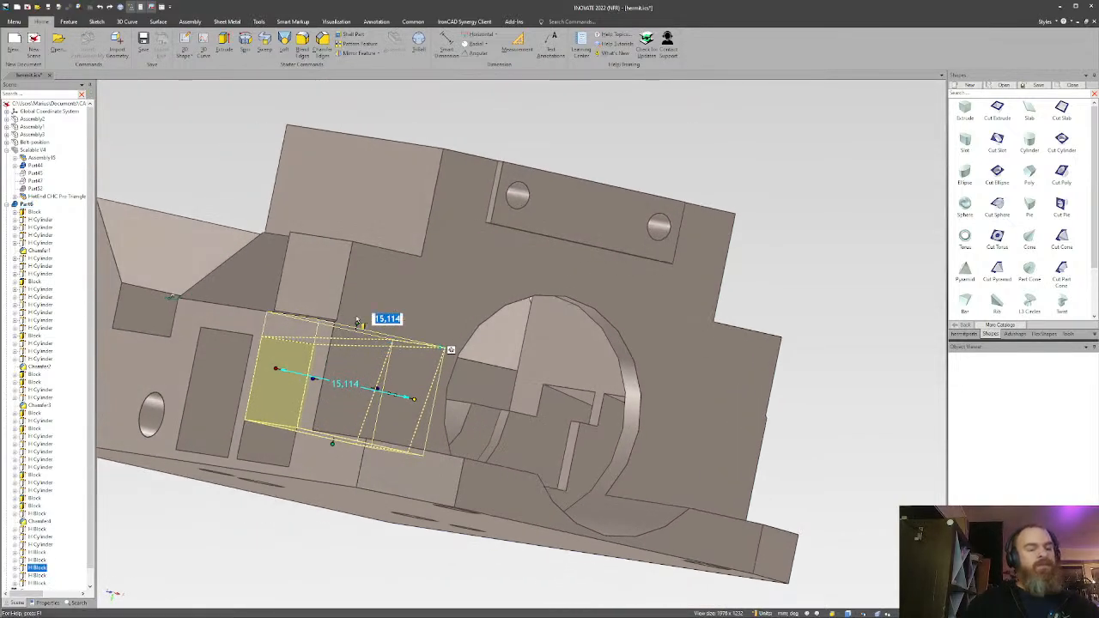
pyautogui.click(575, 404)
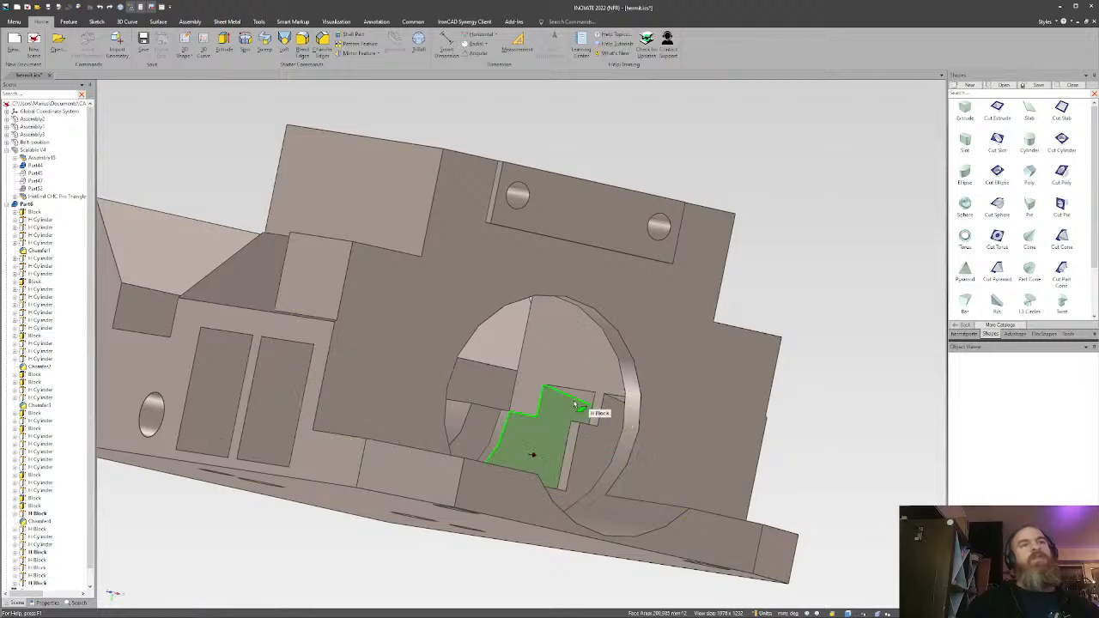
pyautogui.click(574, 404)
pyautogui.click(575, 404)
pyautogui.keyDown('shift'); pyautogui.click(277, 353); pyautogui.keyUp('shift')
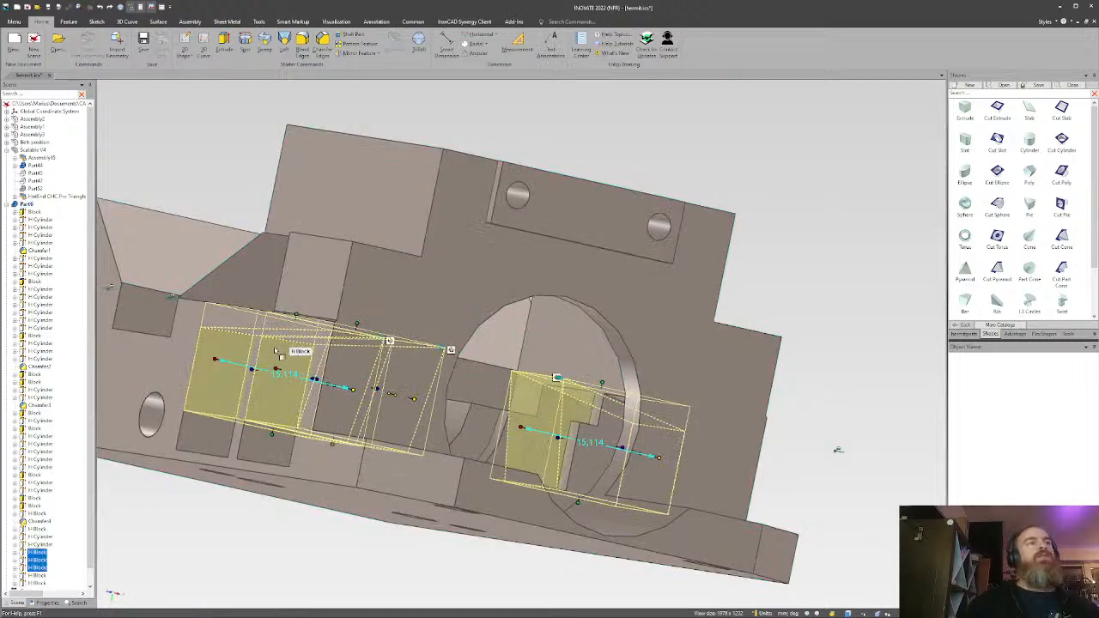
pyautogui.press('Delete')
# Reshape the original window cut block's profile so its top edge slopes more steeply down towards the carriage's outer side.
pyautogui.click(614, 415)
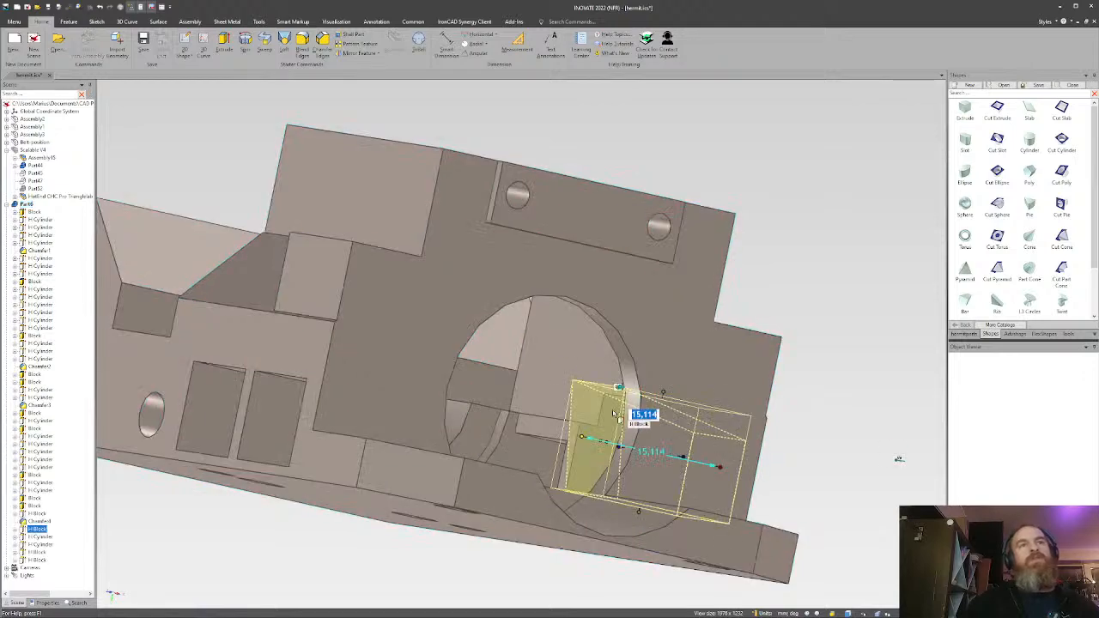
pyautogui.doubleClick(614, 415)
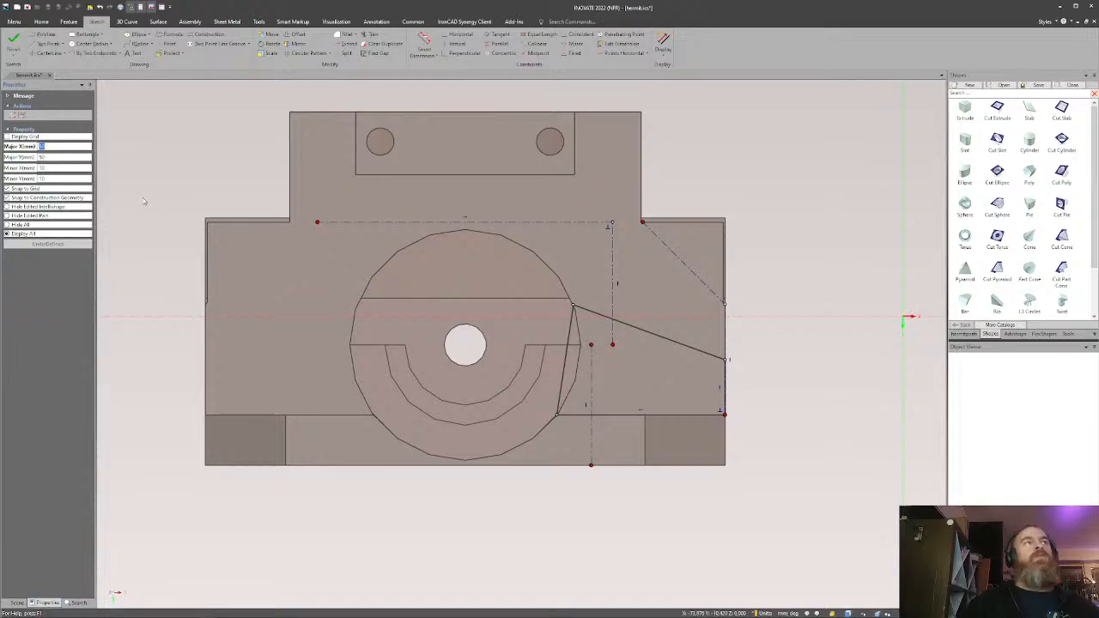
pyautogui.click(24, 52)
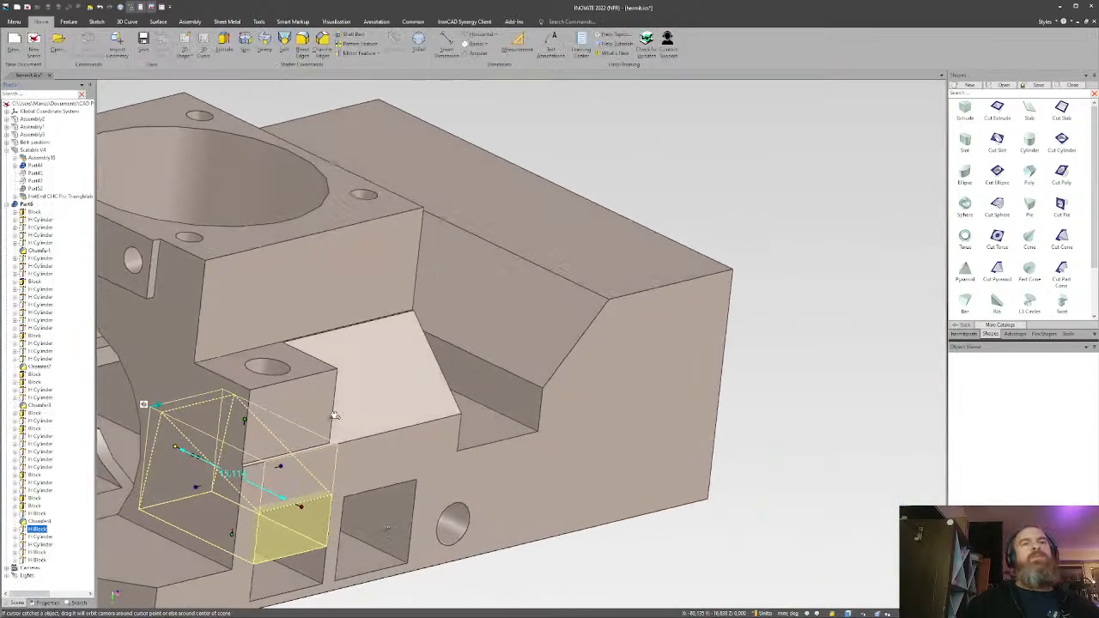
# Examine the reshaped window cut in the assembly, through the carriage's front opening and from the side.
pyautogui.moveTo(335, 415); pyautogui.dragTo(644, 271)
pyautogui.moveTo(942, 282); pyautogui.dragTo(663, 414)
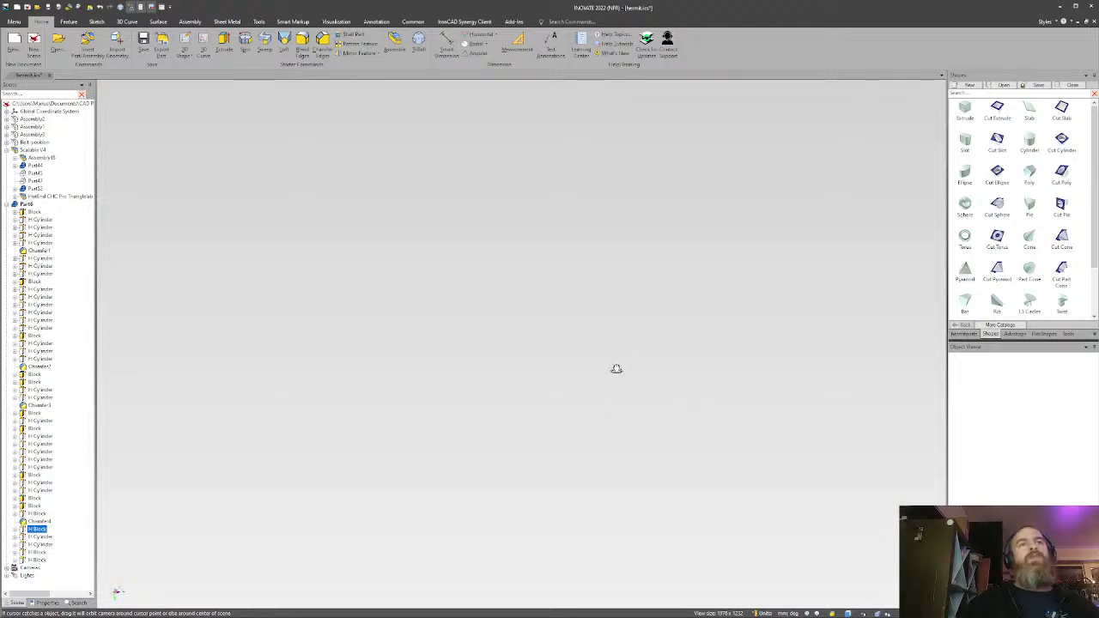
pyautogui.press('F8')
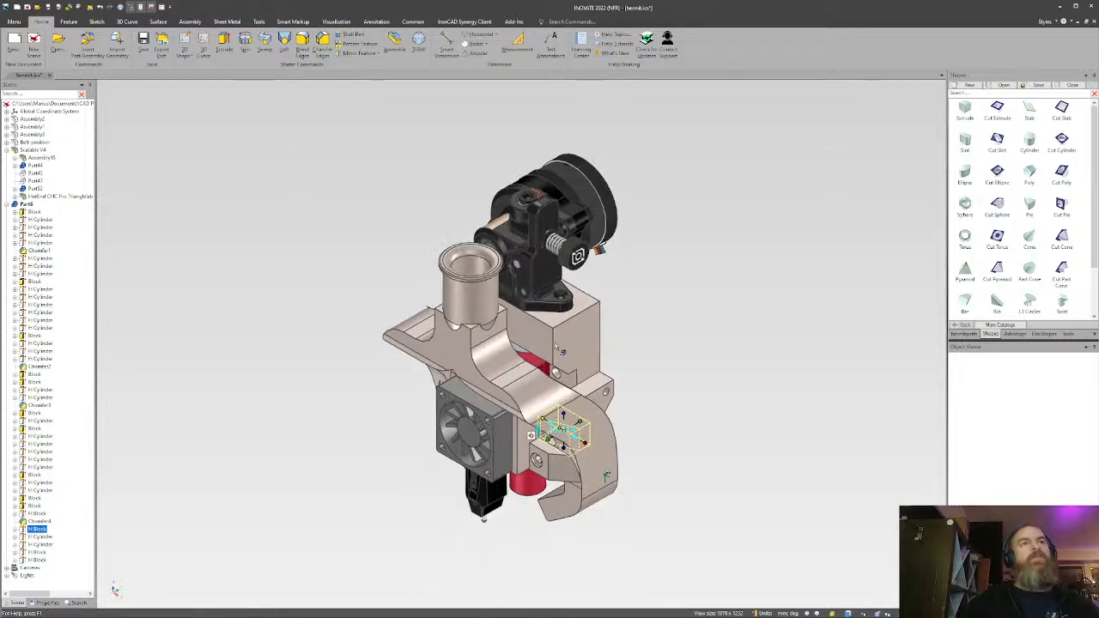
pyautogui.moveTo(591, 355); pyautogui.dragTo(412, 343, button='middle')
pyautogui.scroll(5, 556, 357)
pyautogui.scroll(3, 556, 357)
pyautogui.moveTo(557, 357); pyautogui.dragTo(467, 334, button='middle')
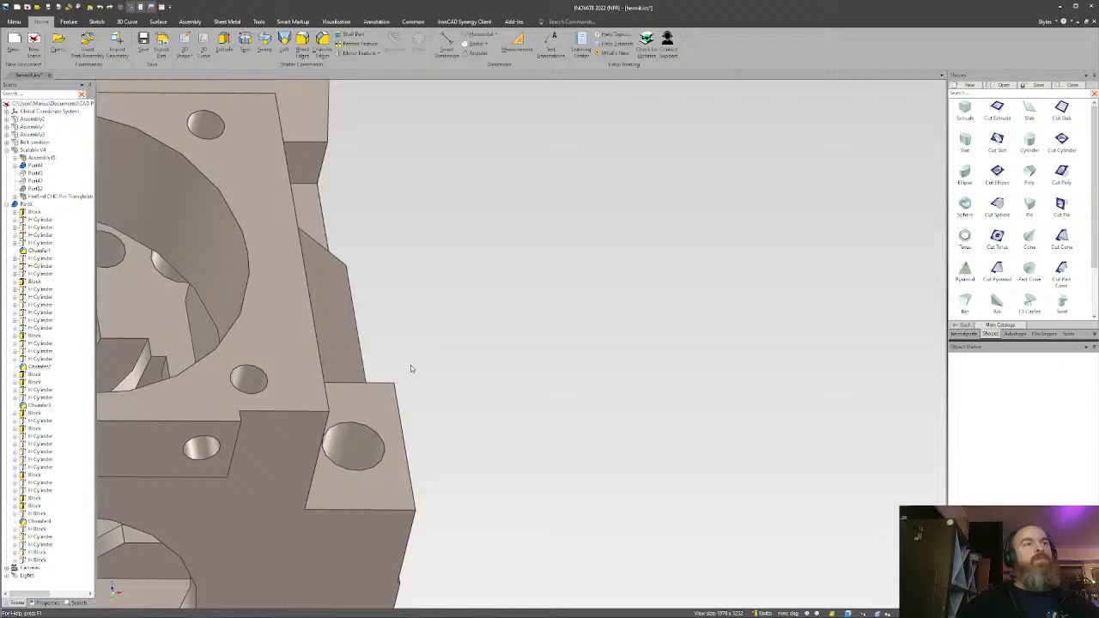
pyautogui.scroll(5, 606, 335)
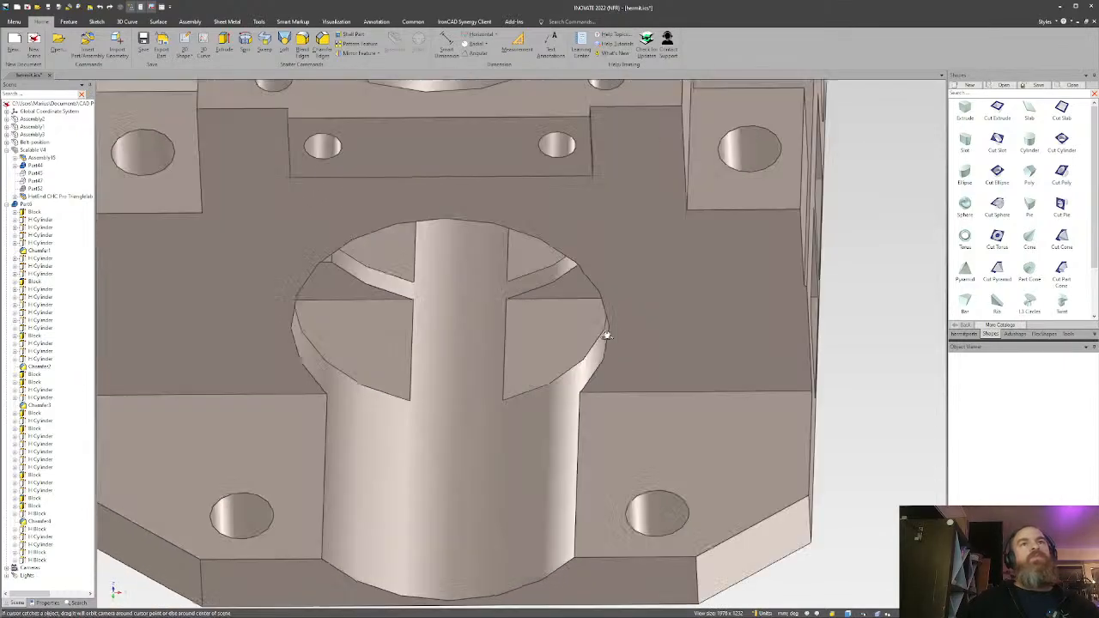
pyautogui.moveTo(606, 335); pyautogui.dragTo(562, 366, button='middle')
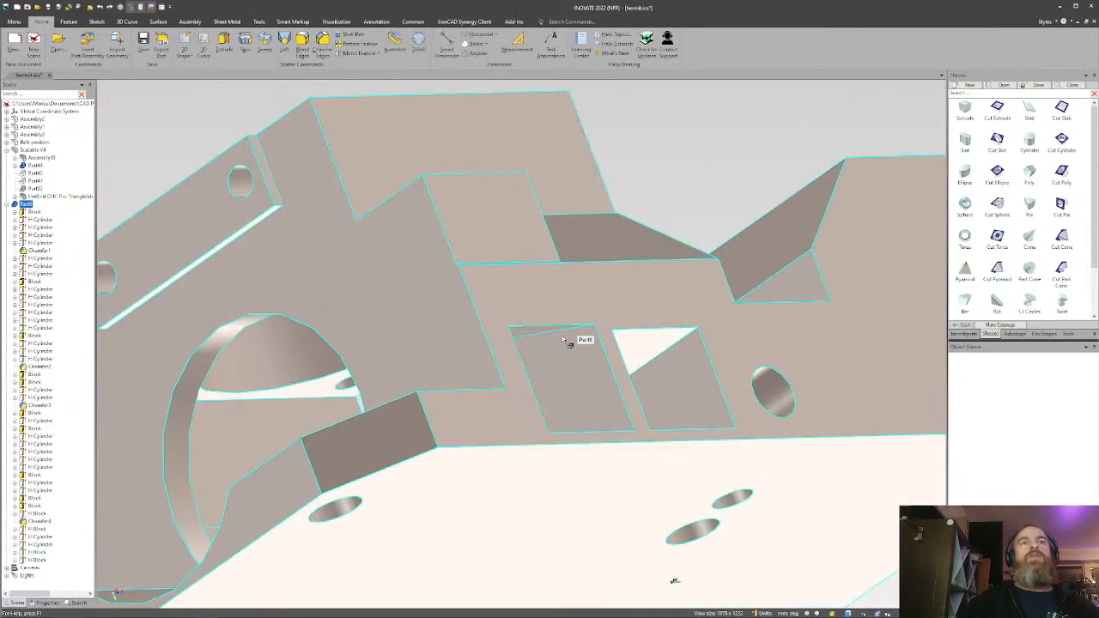
# Mirror the sloped window cut block as a linked copy onto the neighbouring window about the middle of the wall between them.
pyautogui.click(589, 341)
pyautogui.press('F10')
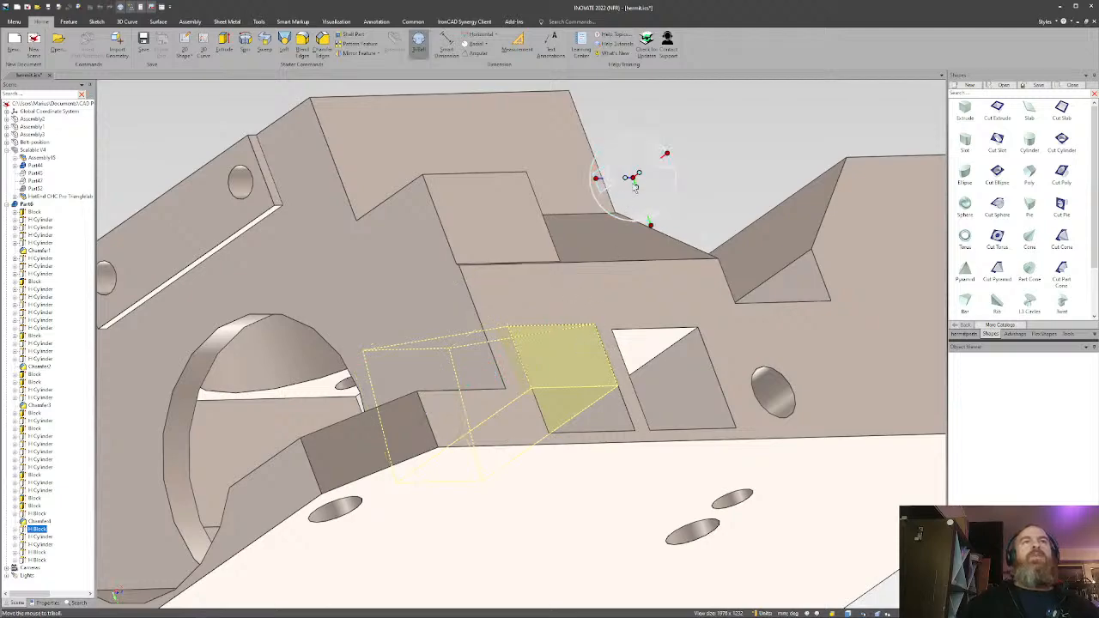
pyautogui.rightClick(635, 187)
pyautogui.click(675, 258)
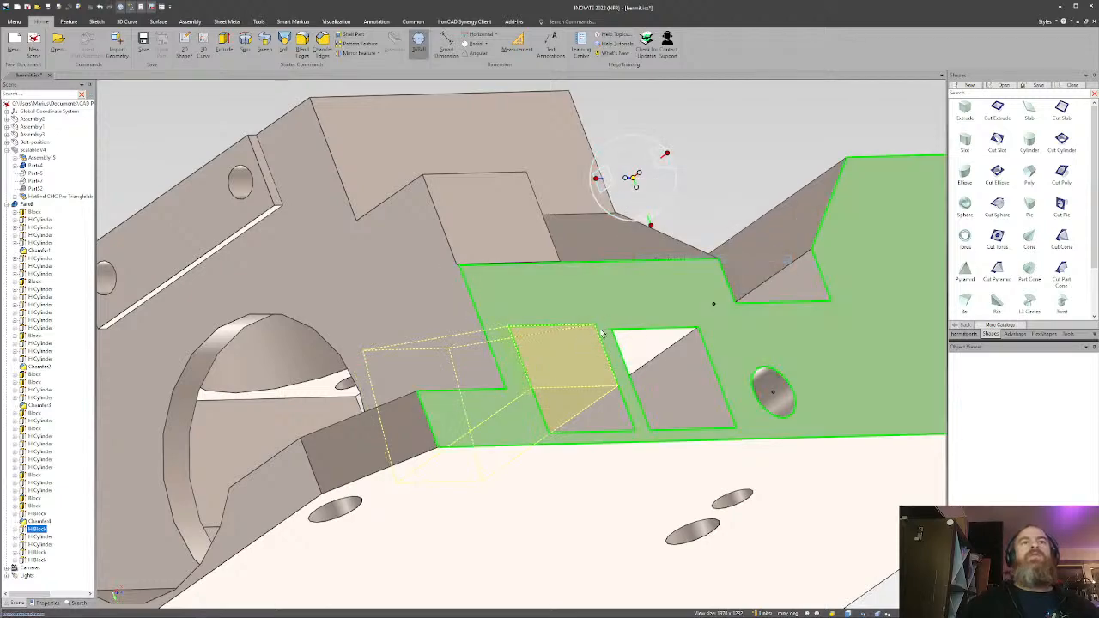
pyautogui.click(642, 429)
pyautogui.rightClick(636, 432)
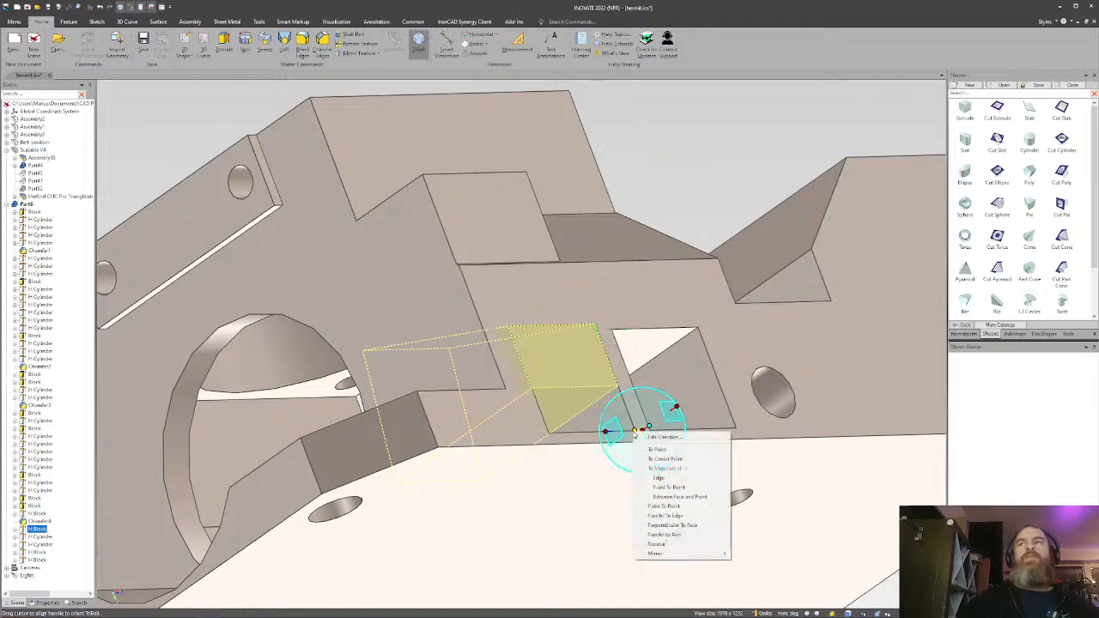
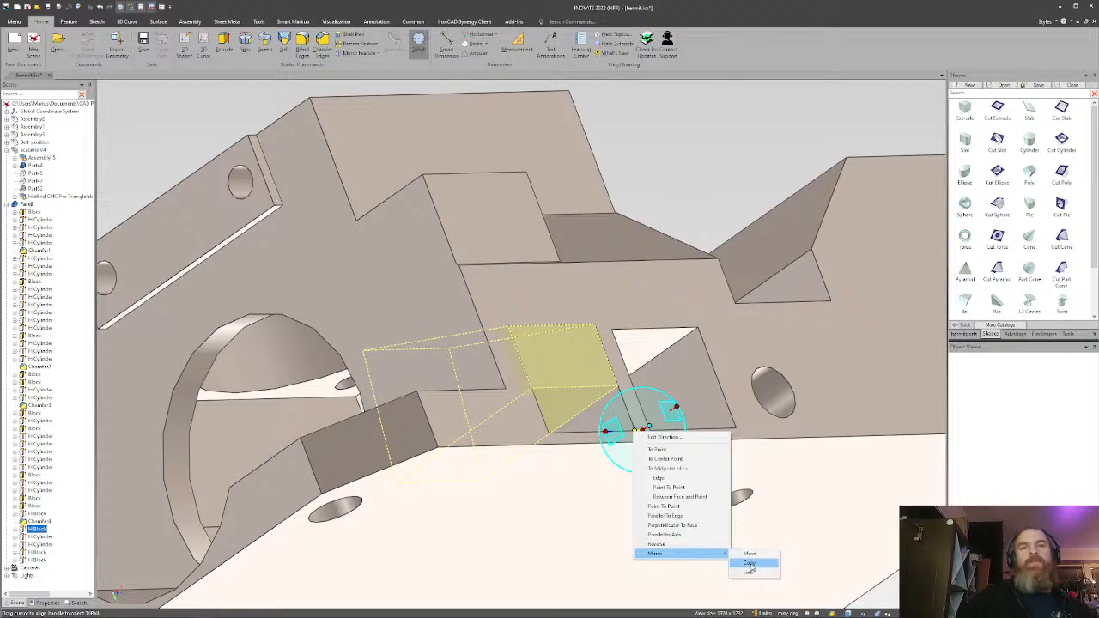
pyautogui.click(747, 572)
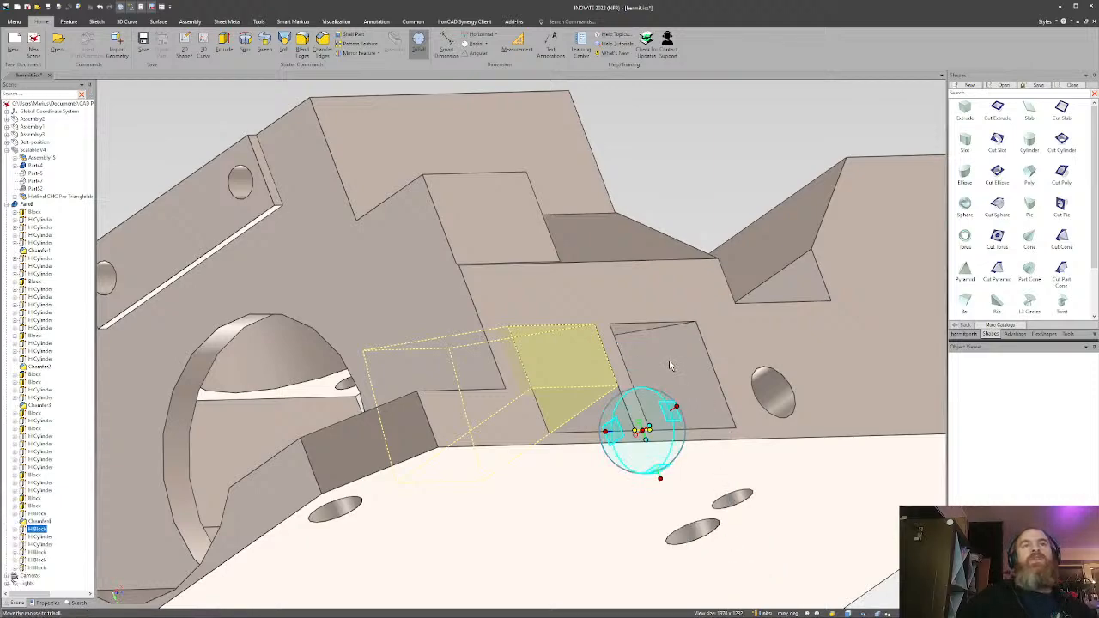
# Mirror both sloped window cut blocks as linked copies onto the carriage's opposite side about the midpoint of its front edge.
pyautogui.keyDown('shift'); pyautogui.click(593, 352); pyautogui.keyUp('shift')
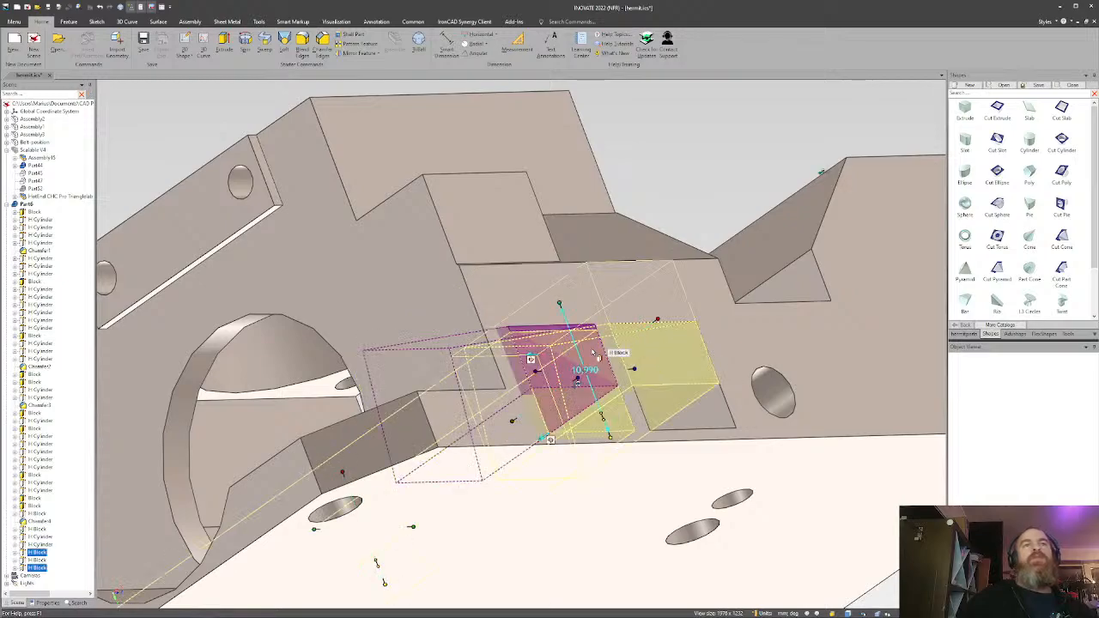
pyautogui.moveTo(593, 339); pyautogui.dragTo(560, 354, button='middle')
pyautogui.click(624, 403)
pyautogui.click(617, 398)
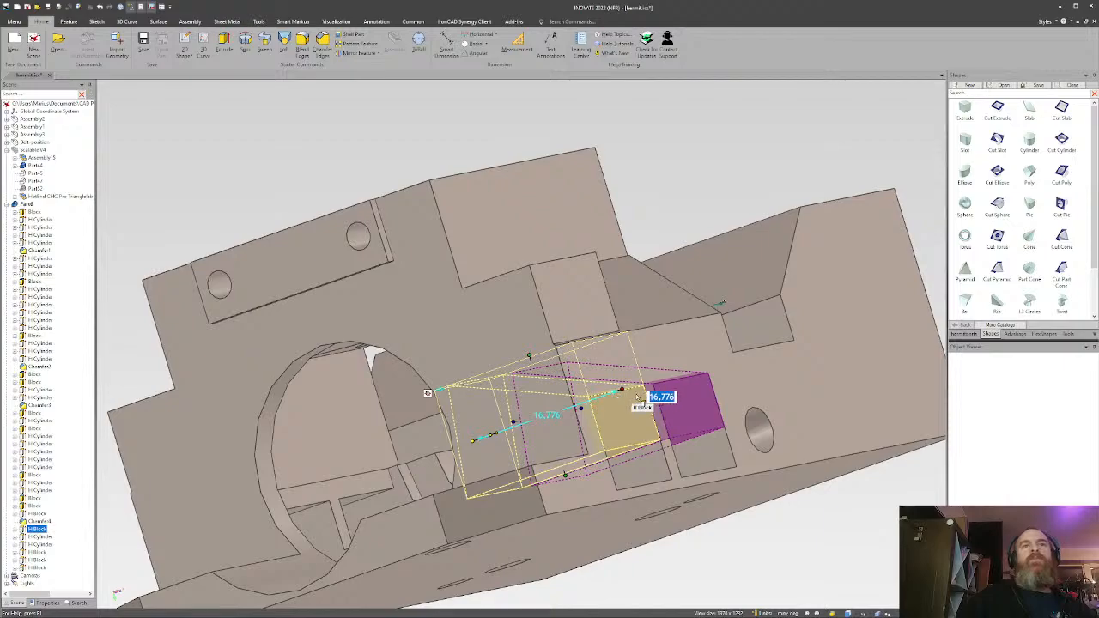
pyautogui.keyDown('shift'); pyautogui.click(675, 388); pyautogui.keyUp('shift')
pyautogui.moveTo(587, 384); pyautogui.dragTo(493, 402, button='middle')
pyautogui.press('F10')
pyautogui.rightClick(528, 417)
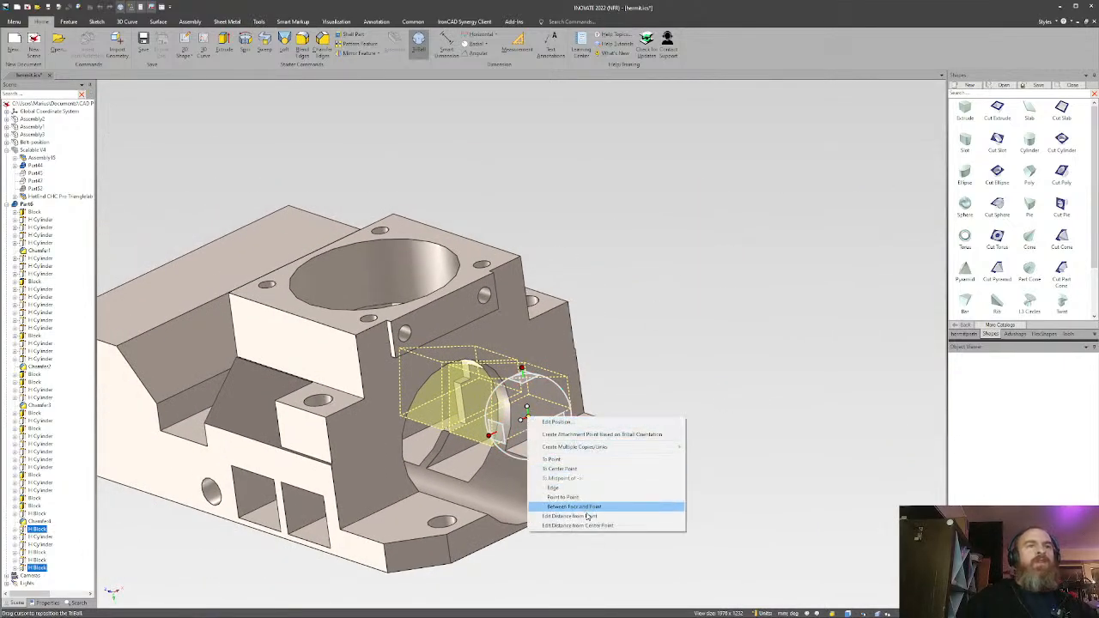
pyautogui.click(566, 489)
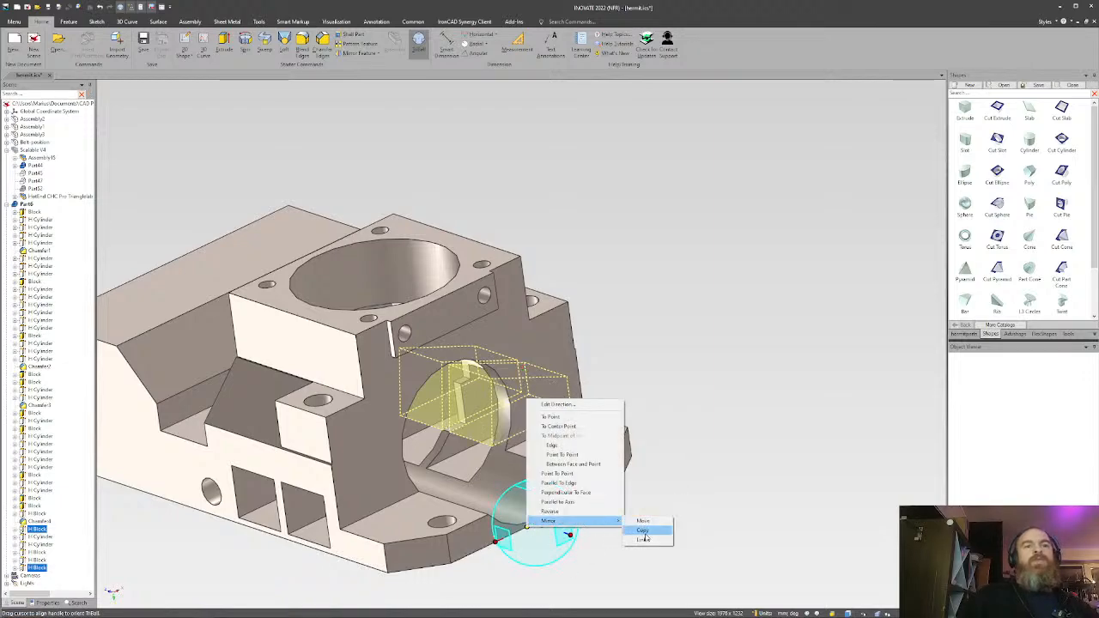
pyautogui.click(642, 538)
# Examine the mirrored window cuts through the front opening and from behind the carriage.
pyautogui.moveTo(648, 309); pyautogui.dragTo(559, 237, button='middle')
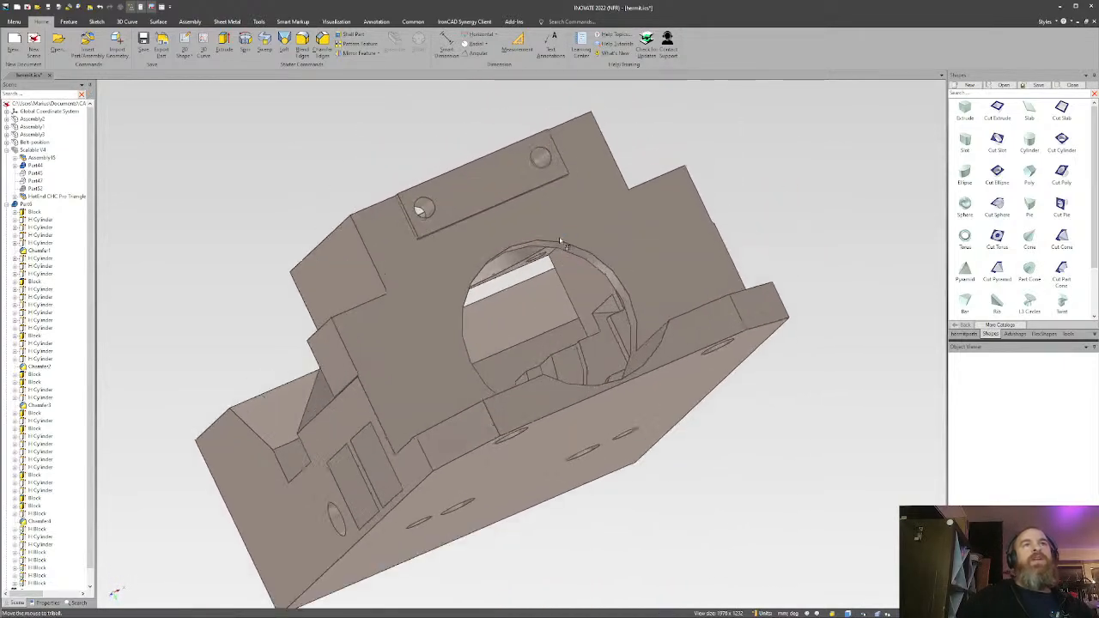
pyautogui.scroll(3, 486, 328)
pyautogui.moveTo(486, 328); pyautogui.dragTo(552, 329, button='middle')
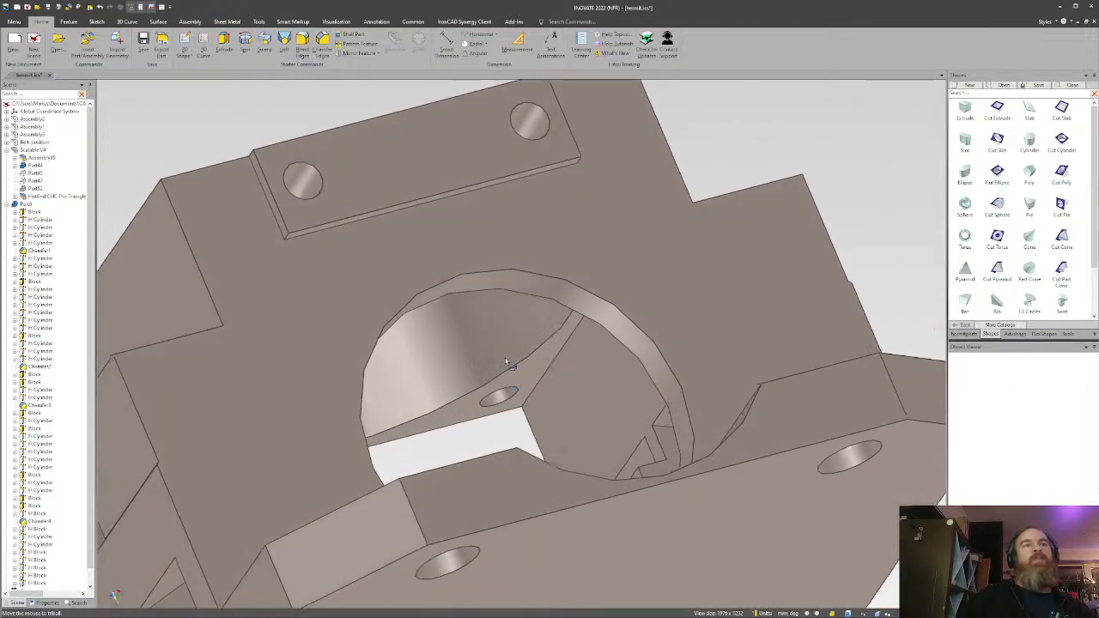
pyautogui.moveTo(531, 387); pyautogui.dragTo(529, 333, button='middle')
pyautogui.moveTo(527, 452)
pyautogui.mouseDown(button='middle')
pyautogui.moveTo(520, 435)
pyautogui.moveTo(534, 400)
pyautogui.moveTo(417, 449)
pyautogui.moveTo(347, 459)
pyautogui.moveTo(413, 311)
pyautogui.moveTo(404, 328)
pyautogui.moveTo(432, 393)
pyautogui.moveTo(521, 360)
pyautogui.moveTo(378, 421)
pyautogui.moveTo(393, 403)
pyautogui.moveTo(461, 386)
pyautogui.moveTo(555, 395)
pyautogui.moveTo(724, 381)
pyautogui.moveTo(446, 437)
pyautogui.moveTo(413, 417)
pyautogui.moveTo(430, 439)
pyautogui.moveTo(422, 416)
pyautogui.moveTo(454, 438)
pyautogui.moveTo(547, 458)
pyautogui.mouseUp(button='middle')
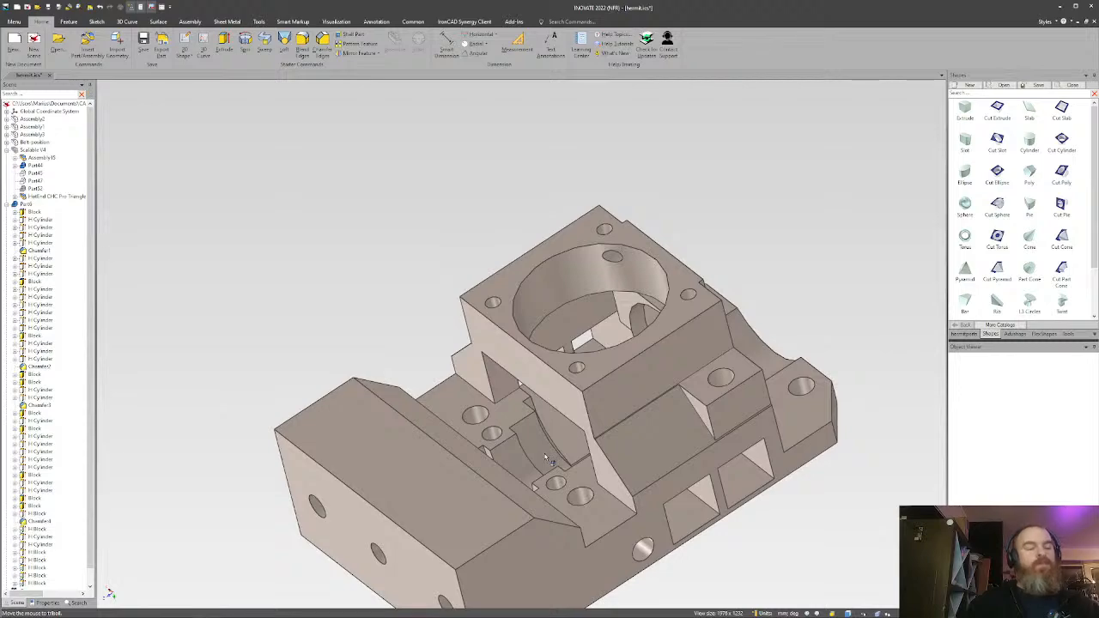
pyautogui.scroll(-1, 444, 448)
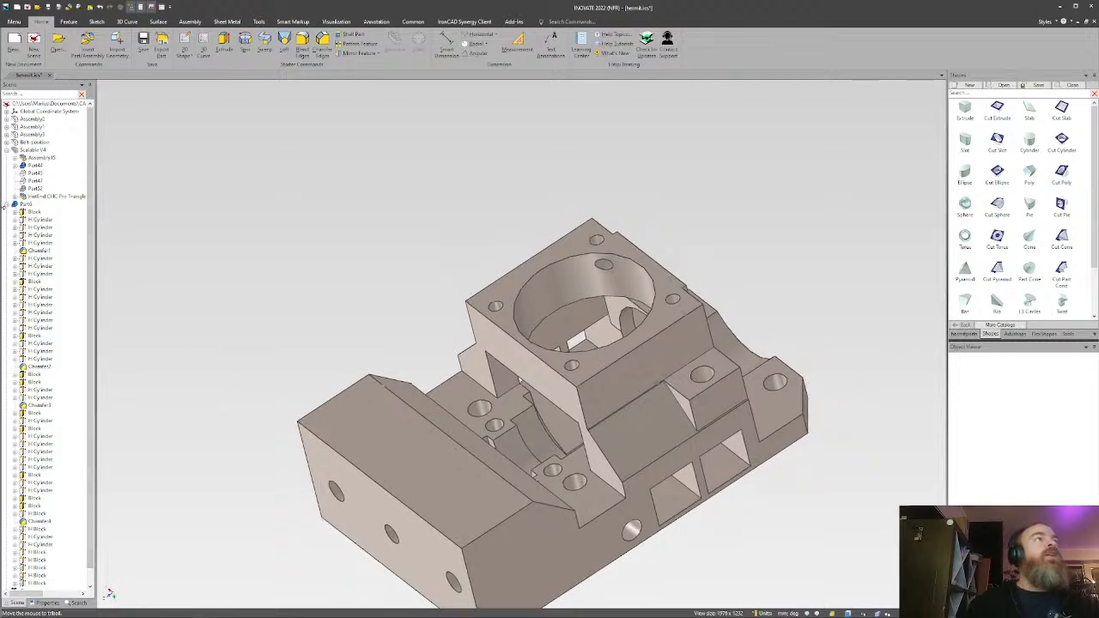
# Collapse the carriage part's feature list and try to show the hidden assembly's block with two large holes on its own.
pyautogui.click(7, 203)
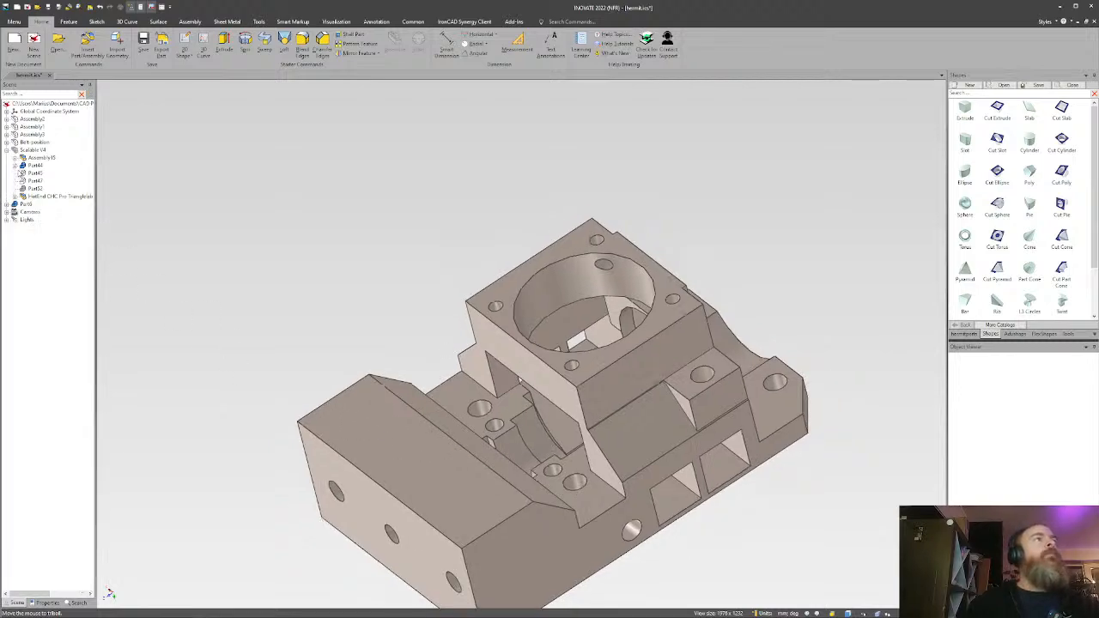
pyautogui.click(35, 173)
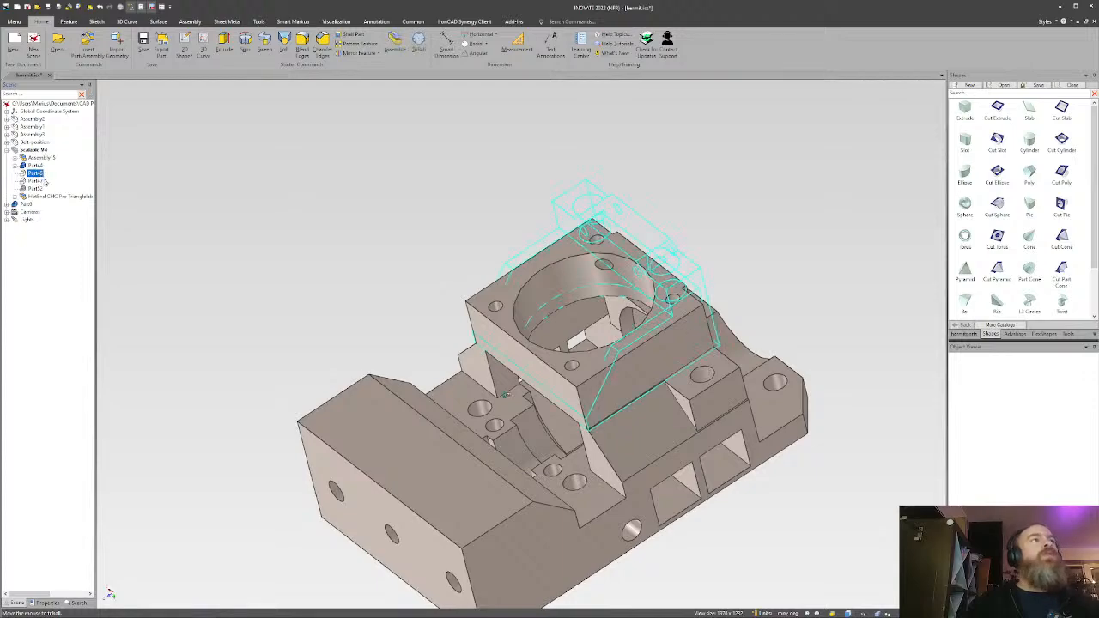
pyautogui.click(35, 188)
pyautogui.click(35, 165)
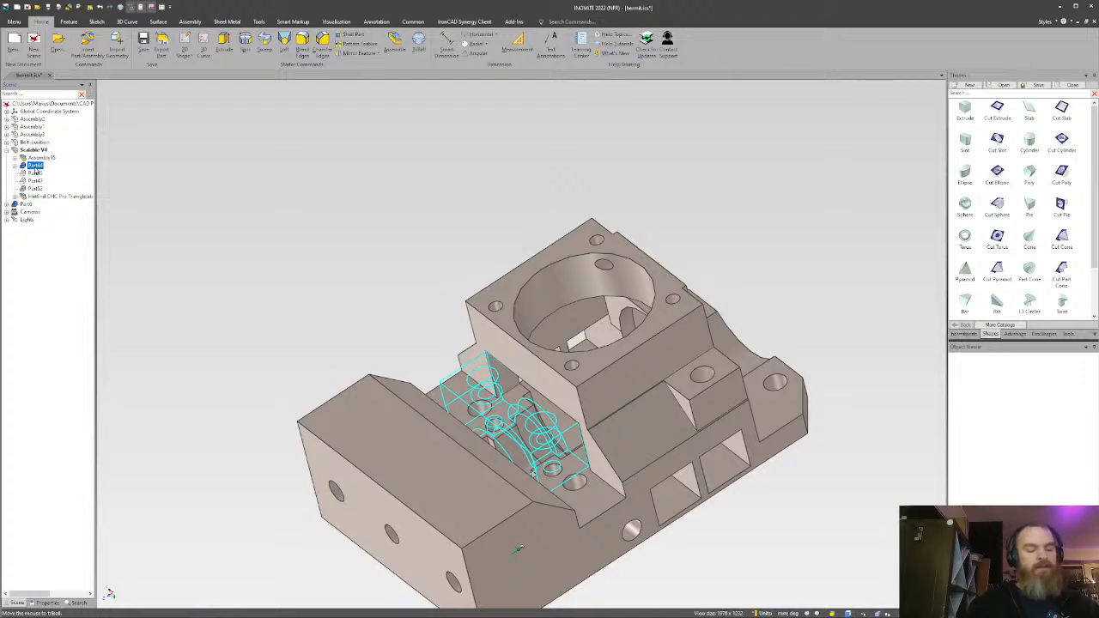
pyautogui.rightClick(35, 168)
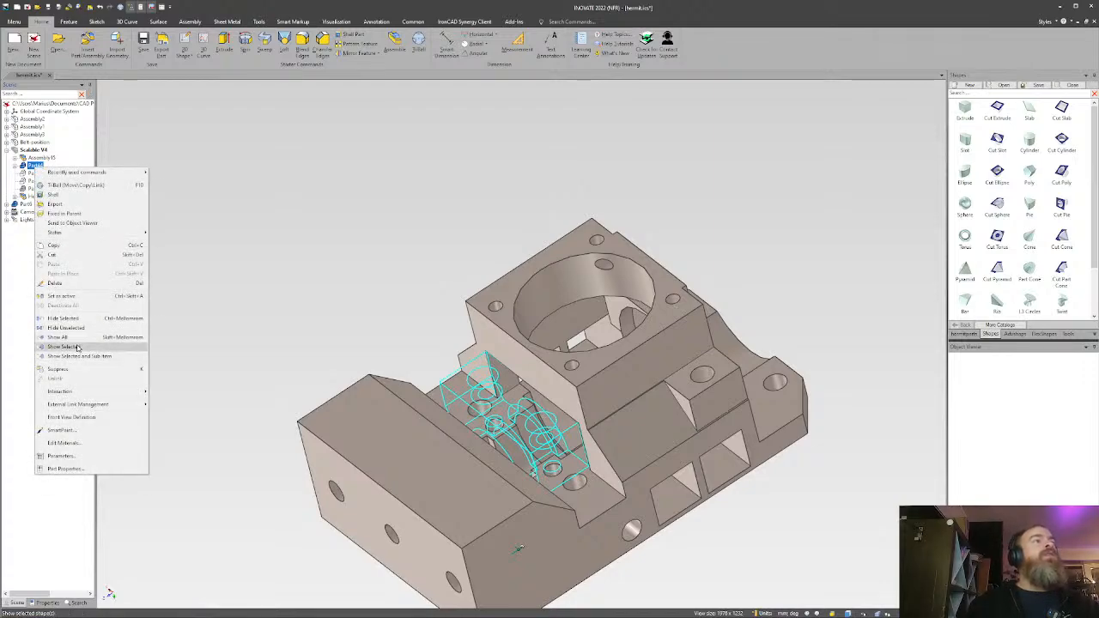
pyautogui.click(77, 347)
pyautogui.click(358, 346)
pyautogui.moveTo(482, 425); pyautogui.dragTo(429, 431, button='middle')
pyautogui.click(35, 166)
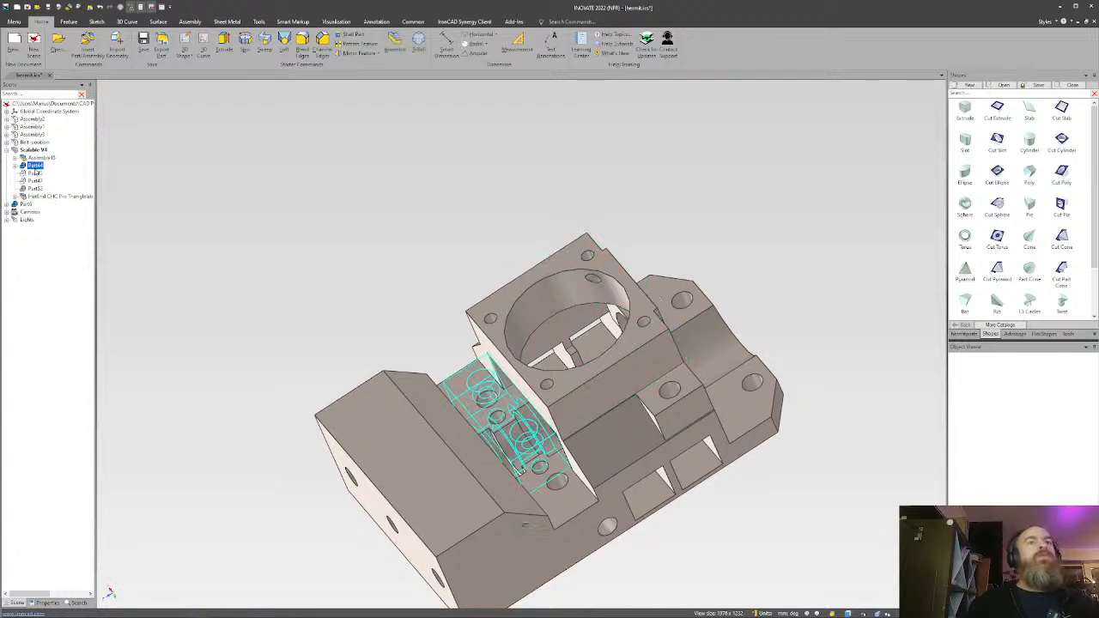
pyautogui.hotkey('ctrl', 'z')
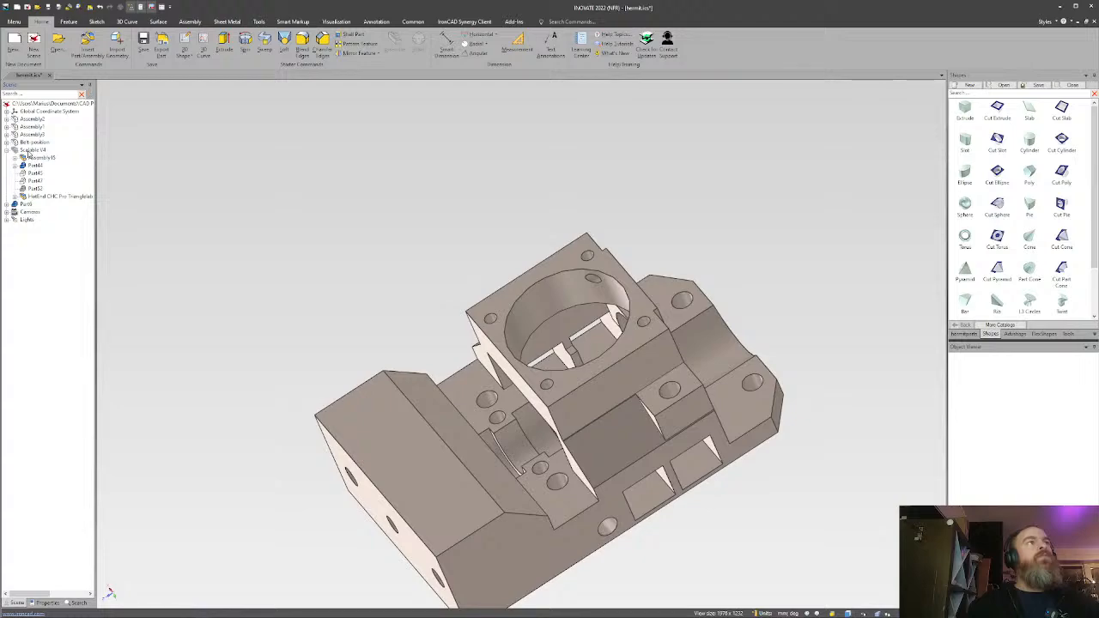
# Unhide the Scalable V4 assembly, and hide everything except its red block with two large holes and the carriage part.
pyautogui.click(31, 151)
pyautogui.hotkey('ctrl', 'h')
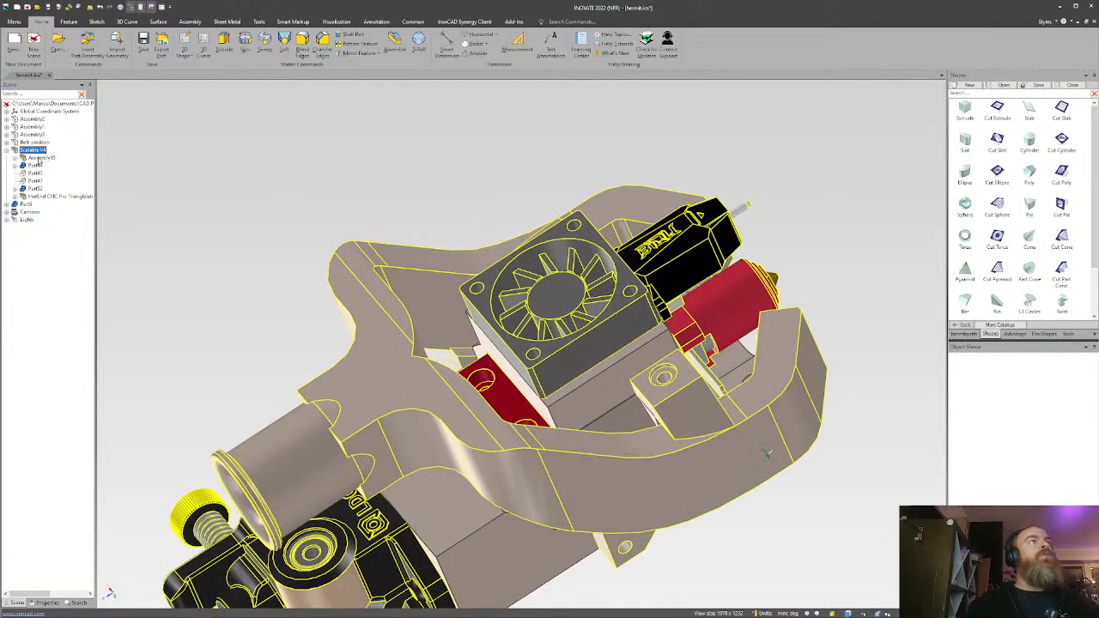
pyautogui.click(34, 165)
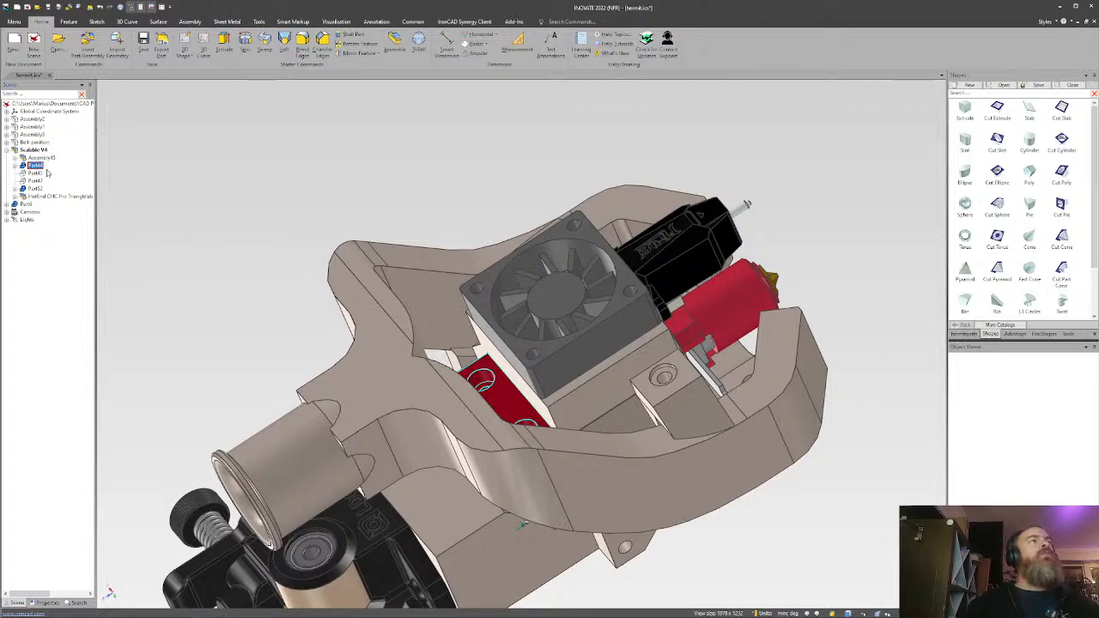
pyautogui.click(25, 204)
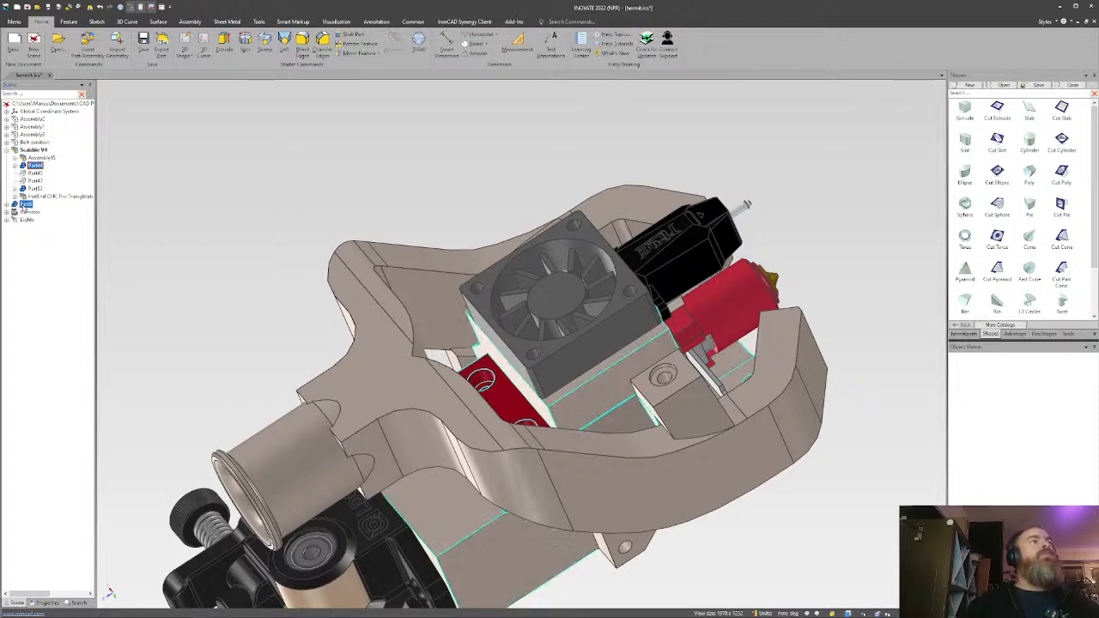
pyautogui.rightClick(25, 205)
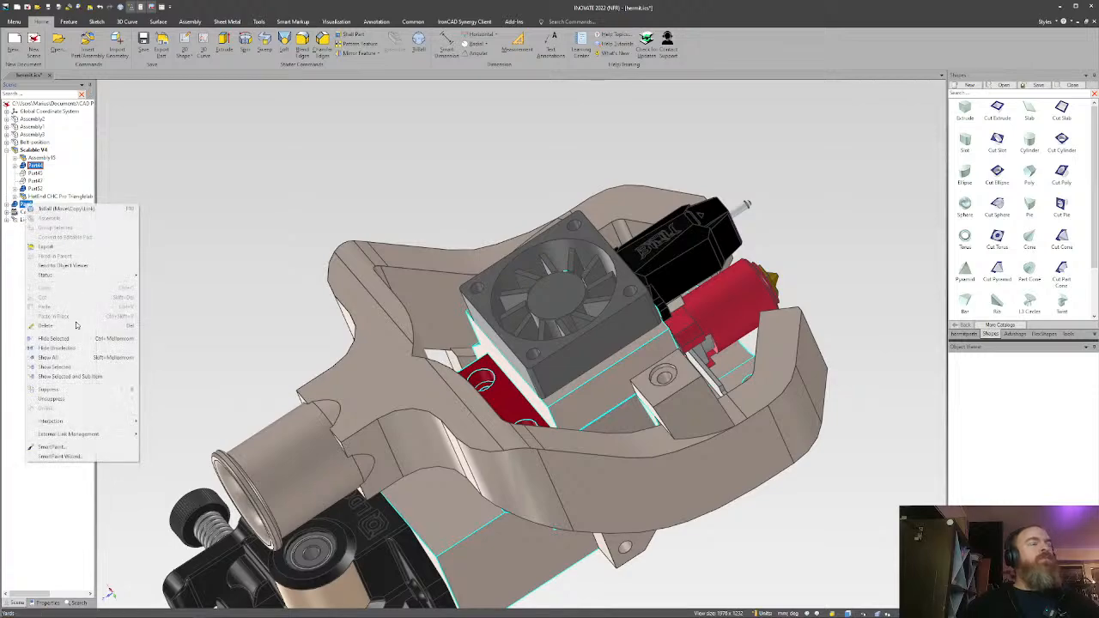
pyautogui.click(80, 352)
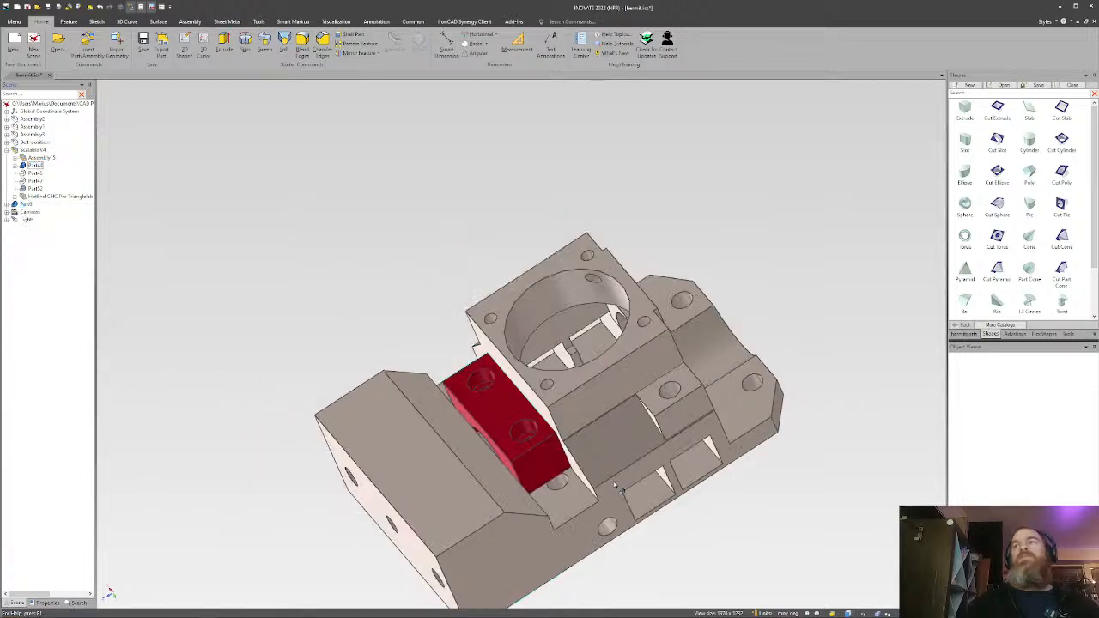
# Add a cut block above the round opening in the carriage's front wall and widen it both ways to 23 mm, matching the opening.
pyautogui.moveTo(615, 487); pyautogui.dragTo(464, 411, button='middle')
pyautogui.moveTo(521, 459); pyautogui.dragTo(500, 351, button='middle')
pyautogui.scroll(5, 499, 351)
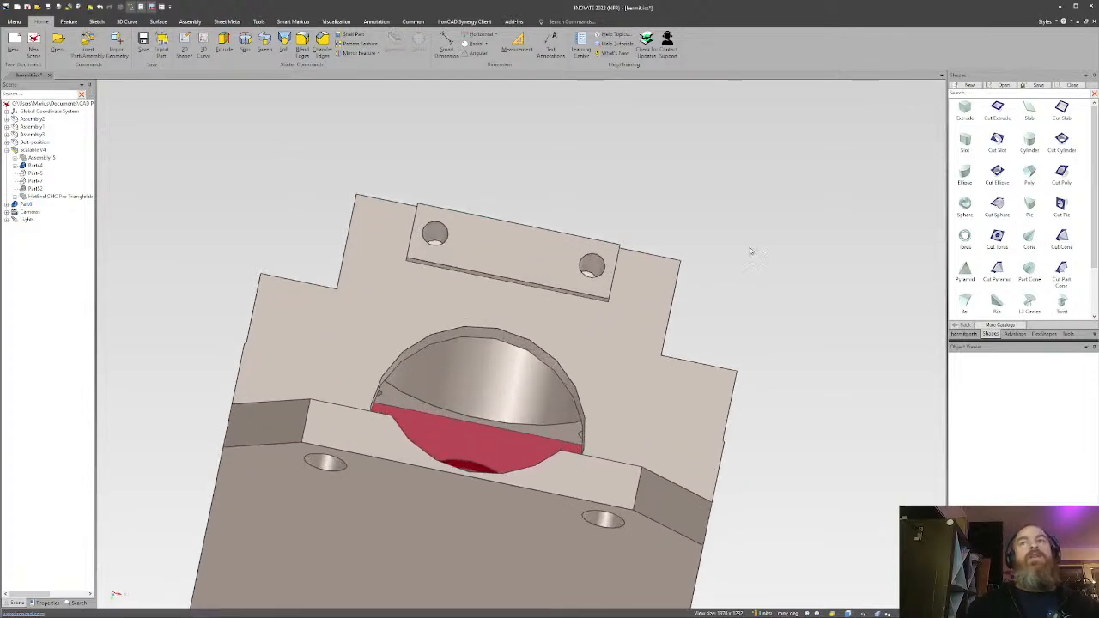
pyautogui.moveTo(999, 105); pyautogui.dragTo(503, 330)
pyautogui.moveTo(503, 329); pyautogui.dragTo(542, 381, button='middle')
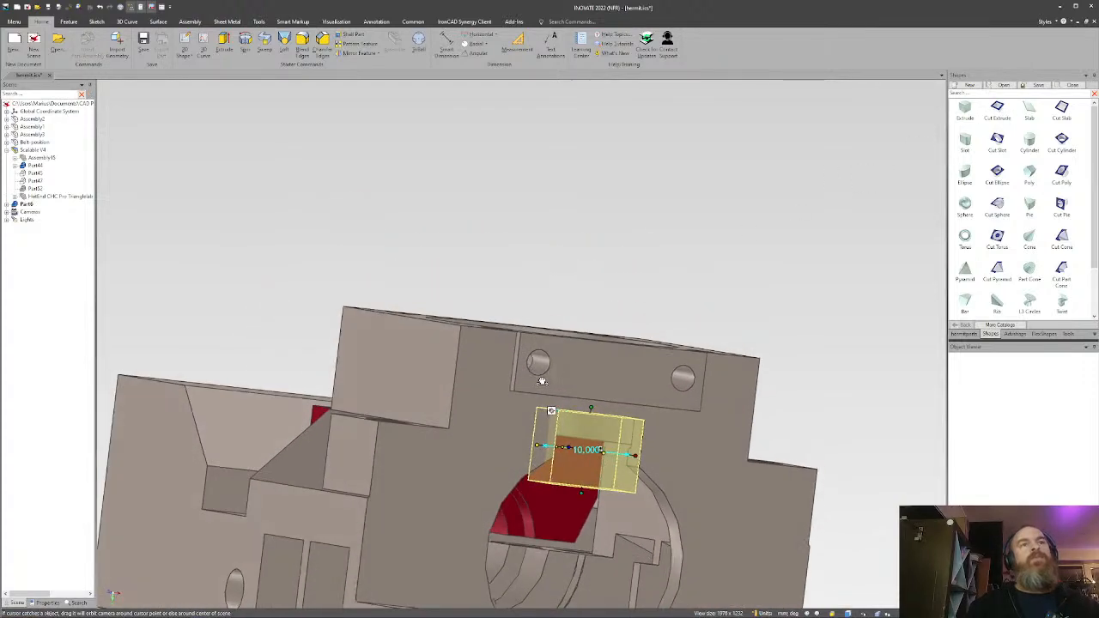
pyautogui.moveTo(538, 445); pyautogui.dragTo(482, 440)
pyautogui.moveTo(640, 453); pyautogui.dragTo(689, 461)
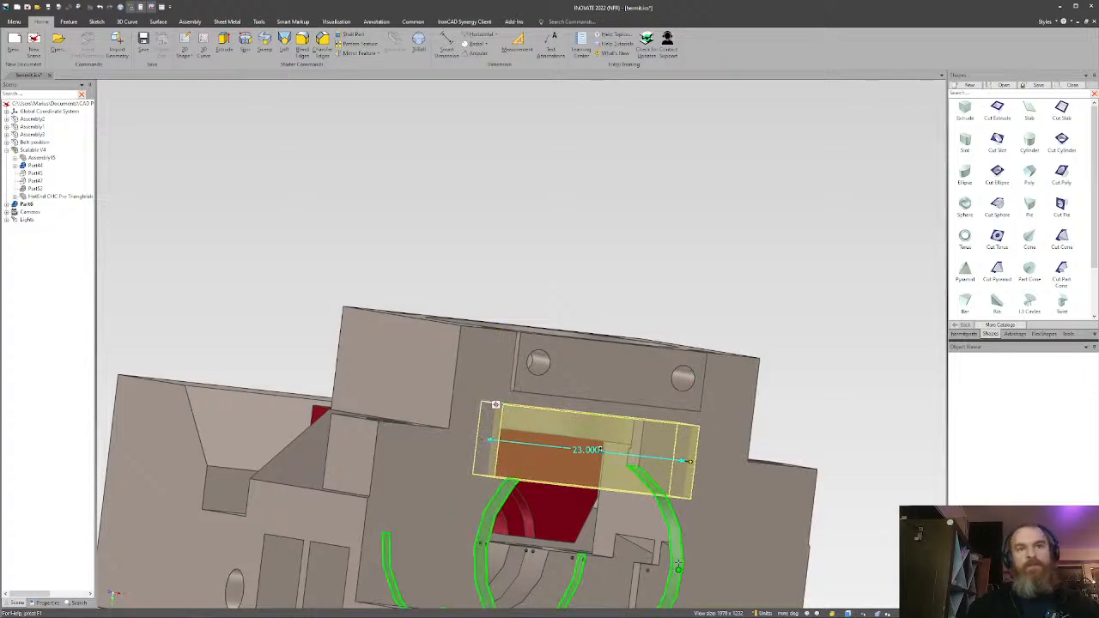
pyautogui.moveTo(682, 565); pyautogui.dragTo(682, 563)
# Extend the cut block down to the round opening's widest point and lower its upper edge further below the two-hole plate.
pyautogui.moveTo(660, 512); pyautogui.dragTo(485, 485, button='middle')
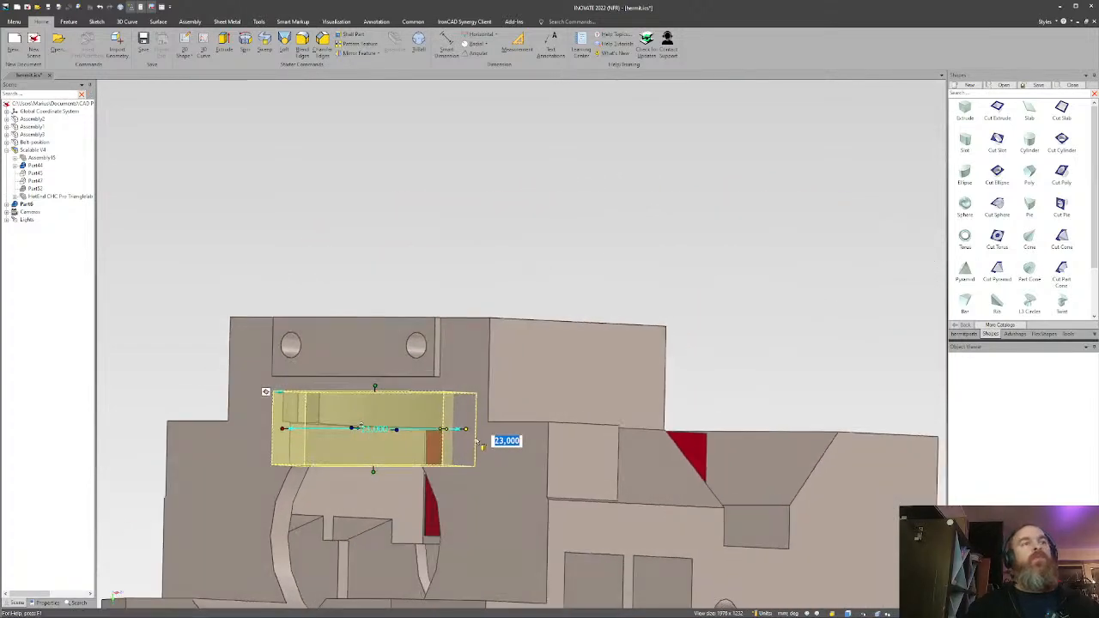
pyautogui.scroll(-1, 435, 459)
pyautogui.keyDown('shift'); pyautogui.moveTo(452, 448); pyautogui.dragTo(489, 348, button='middle'); pyautogui.keyUp('shift')
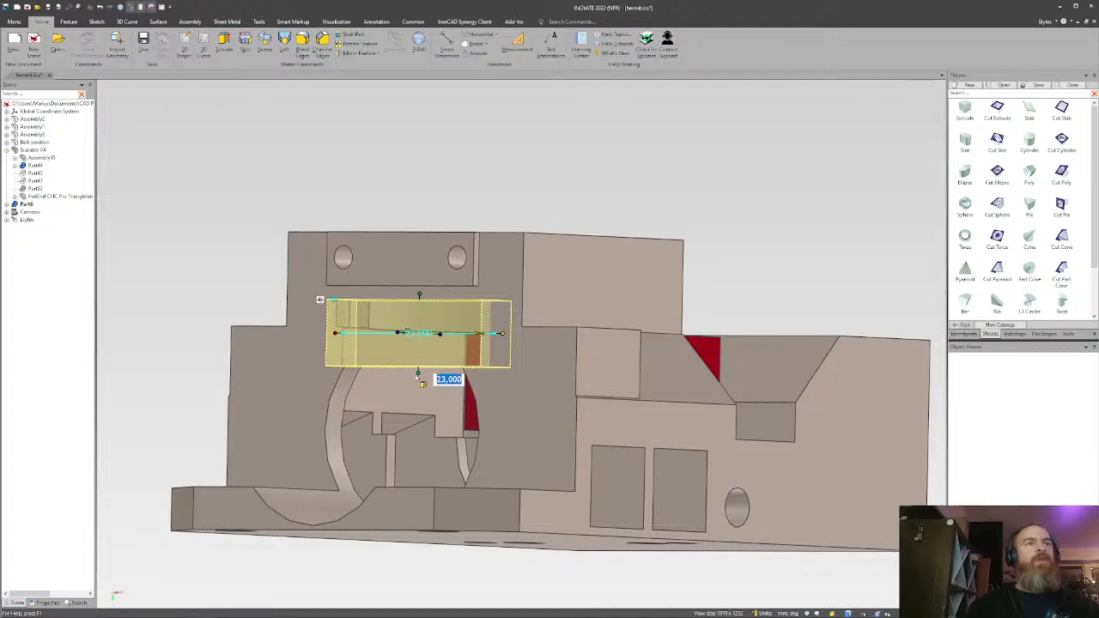
pyautogui.moveTo(417, 371); pyautogui.dragTo(417, 434)
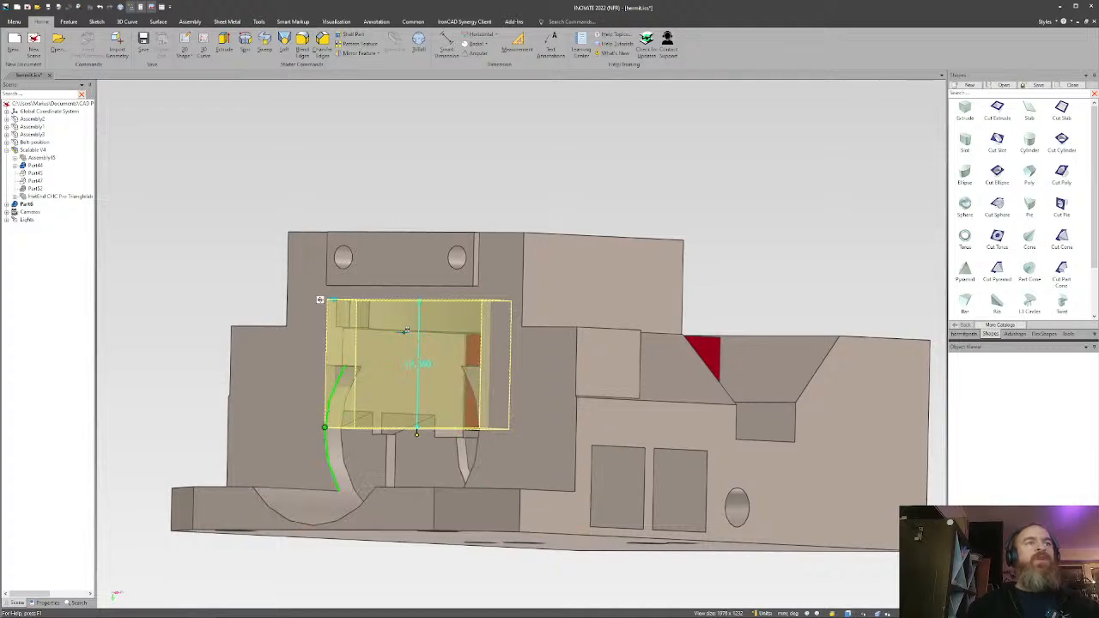
pyautogui.moveTo(324, 426); pyautogui.dragTo(326, 427)
pyautogui.moveTo(246, 312)
pyautogui.mouseDown(button='middle')
pyautogui.moveTo(262, 284)
pyautogui.moveTo(255, 301)
pyautogui.mouseUp(button='middle')
pyautogui.scroll(-1, 423, 283)
pyautogui.moveTo(438, 293); pyautogui.dragTo(432, 329)
pyautogui.click(249, 284)
pyautogui.moveTo(432, 329); pyautogui.dragTo(544, 361, button='middle')
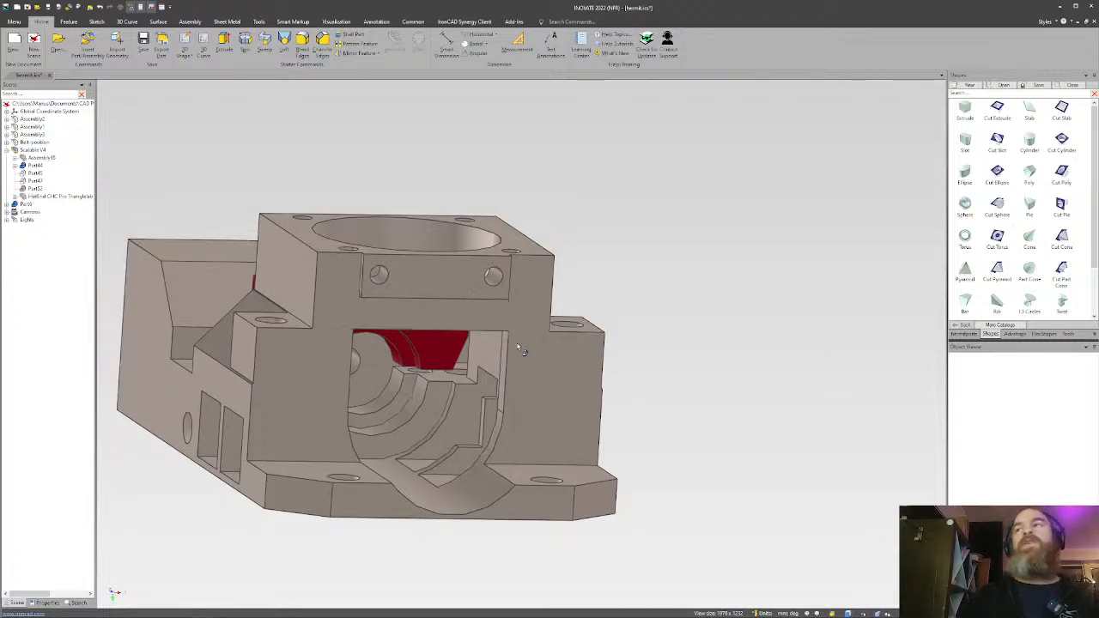
# Shorten all four fan-mount screw holes together so they end above the enlarged front opening.
pyautogui.moveTo(519, 349); pyautogui.dragTo(600, 323, button='middle')
pyautogui.scroll(4, 601, 324)
pyautogui.moveTo(531, 331); pyautogui.dragTo(437, 287, button='middle')
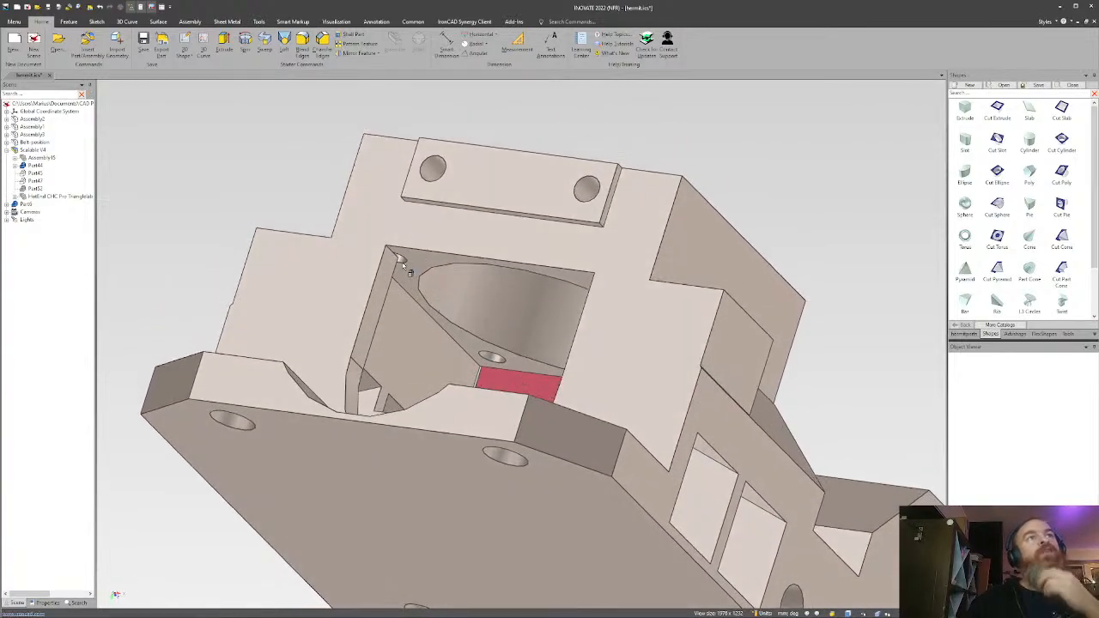
pyautogui.click(405, 261)
pyautogui.click(404, 262)
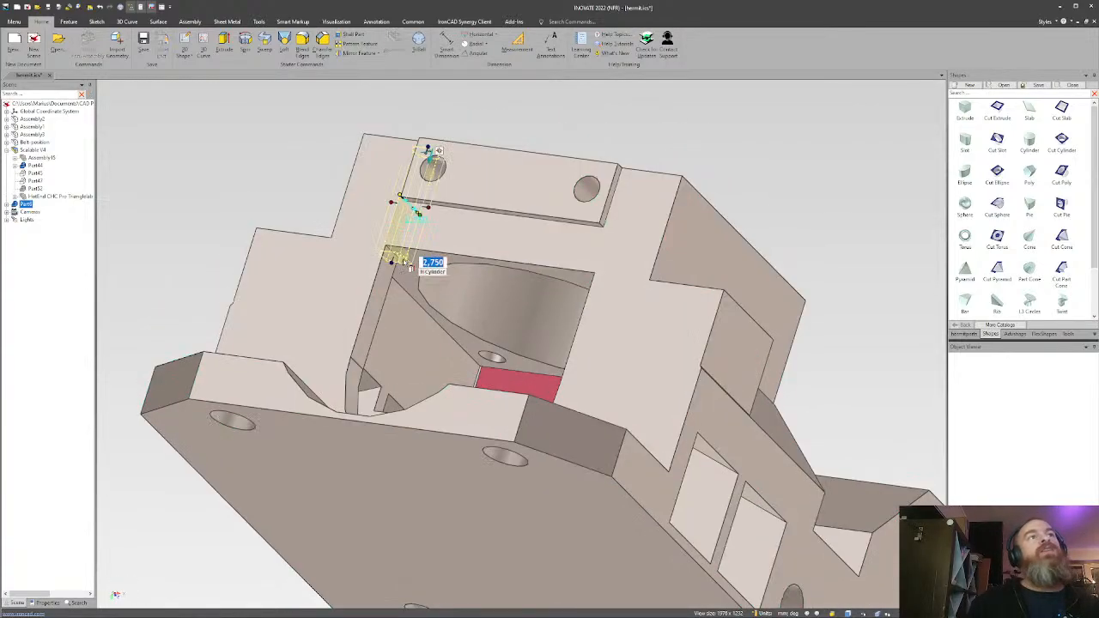
pyautogui.keyDown('shift'); pyautogui.click(494, 359); pyautogui.keyUp('shift')
pyautogui.moveTo(491, 363); pyautogui.dragTo(654, 384, button='middle')
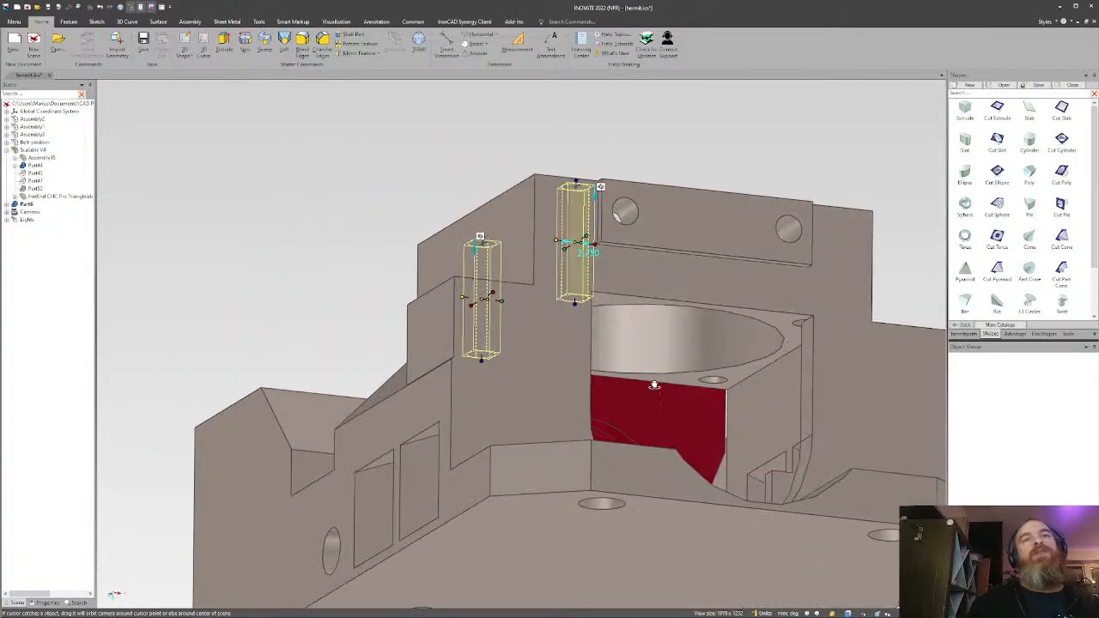
pyautogui.keyDown('shift'); pyautogui.click(711, 380); pyautogui.keyUp('shift')
pyautogui.keyDown('shift'); pyautogui.click(800, 327); pyautogui.keyUp('shift')
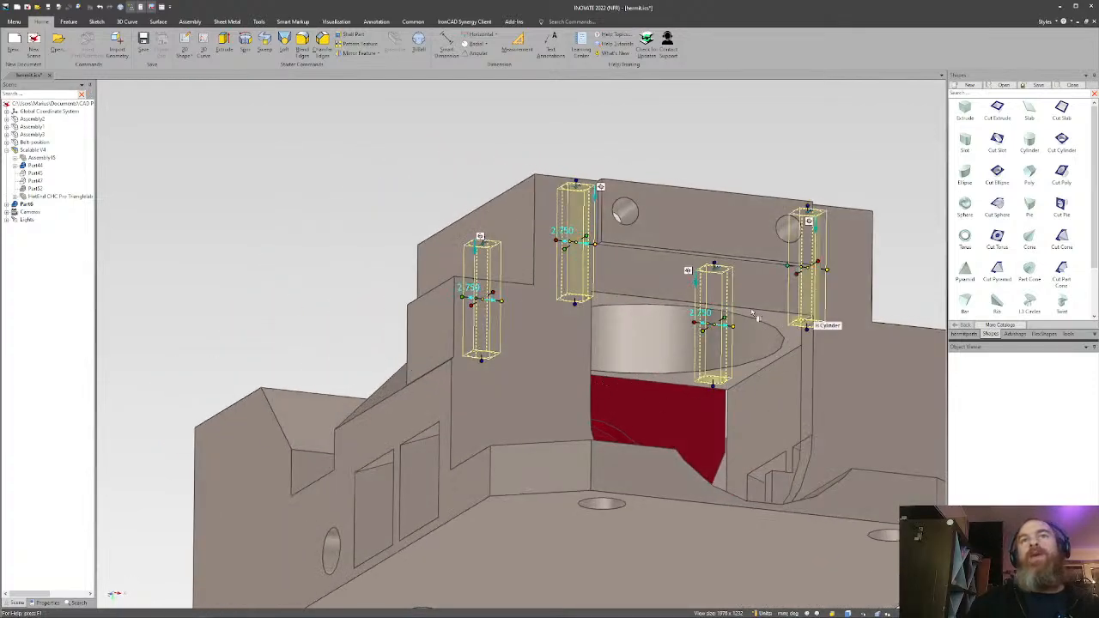
pyautogui.moveTo(807, 324); pyautogui.dragTo(621, 468, button='middle')
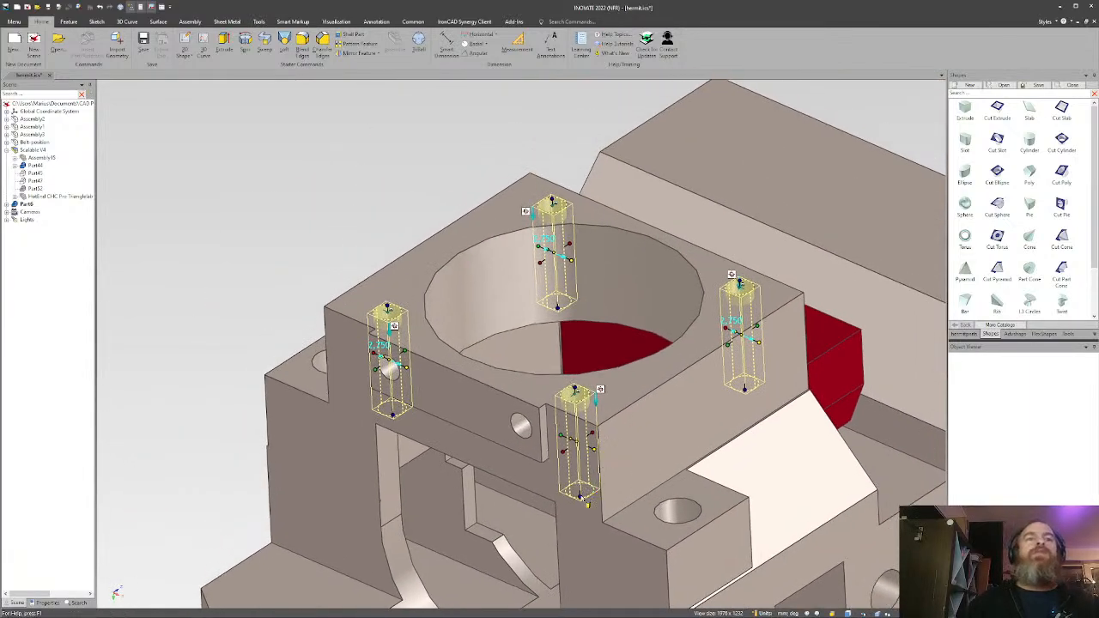
pyautogui.moveTo(587, 505); pyautogui.dragTo(580, 464)
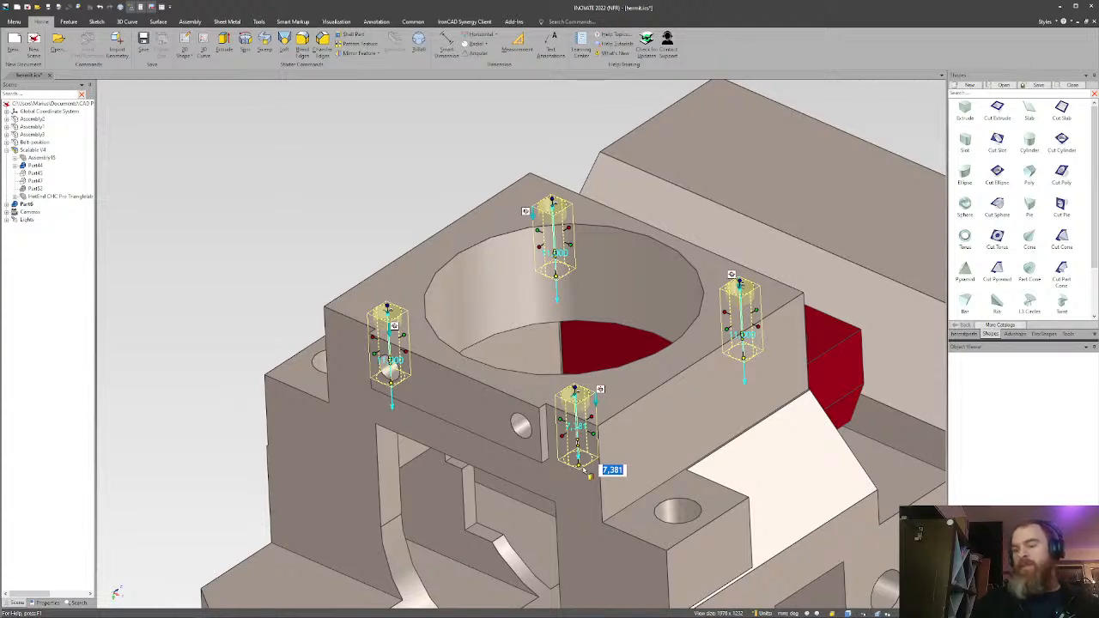
pyautogui.press('Return')
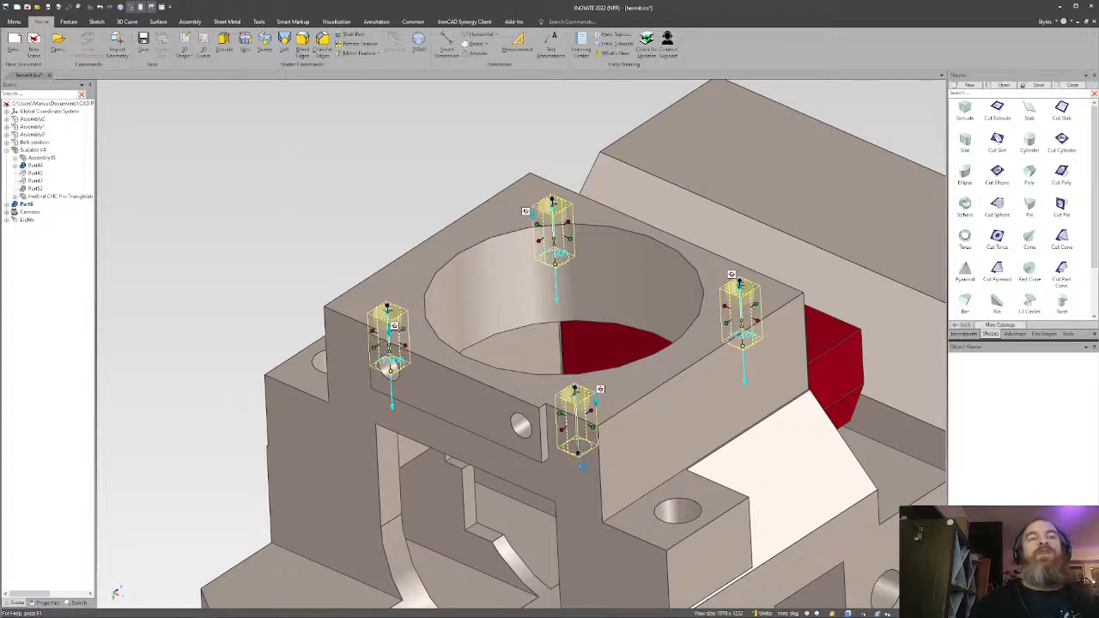
pyautogui.click(297, 314)
# Chamfer the inner edge beside the fan duct, behind the front opening, with two distances of 7 mm and 8 mm.
pyautogui.moveTo(482, 390); pyautogui.dragTo(521, 295, button='middle')
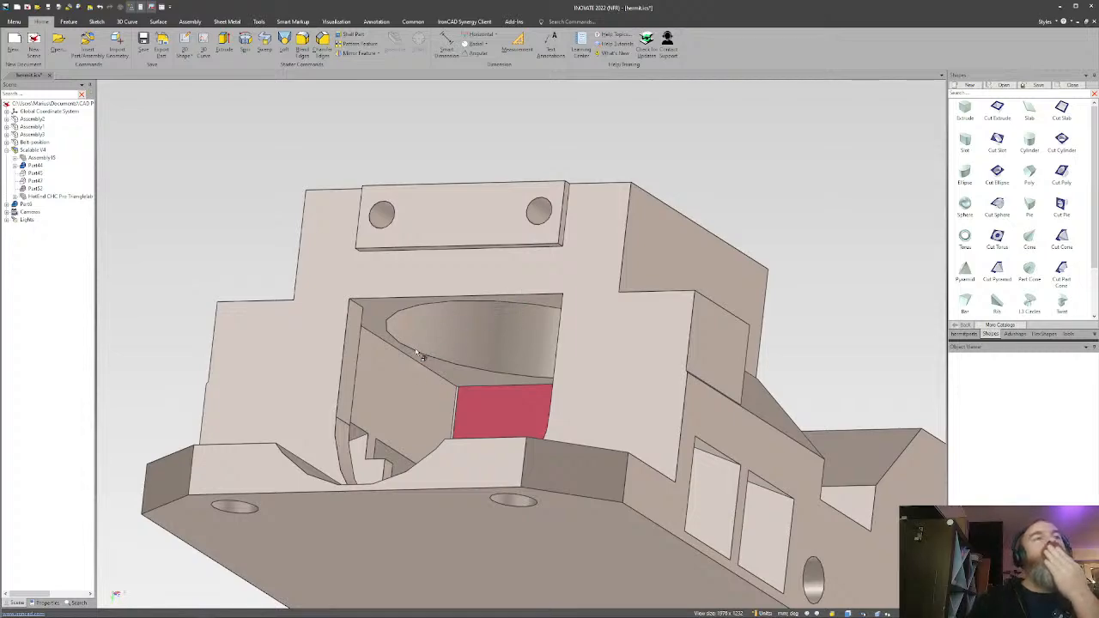
pyautogui.click(322, 43)
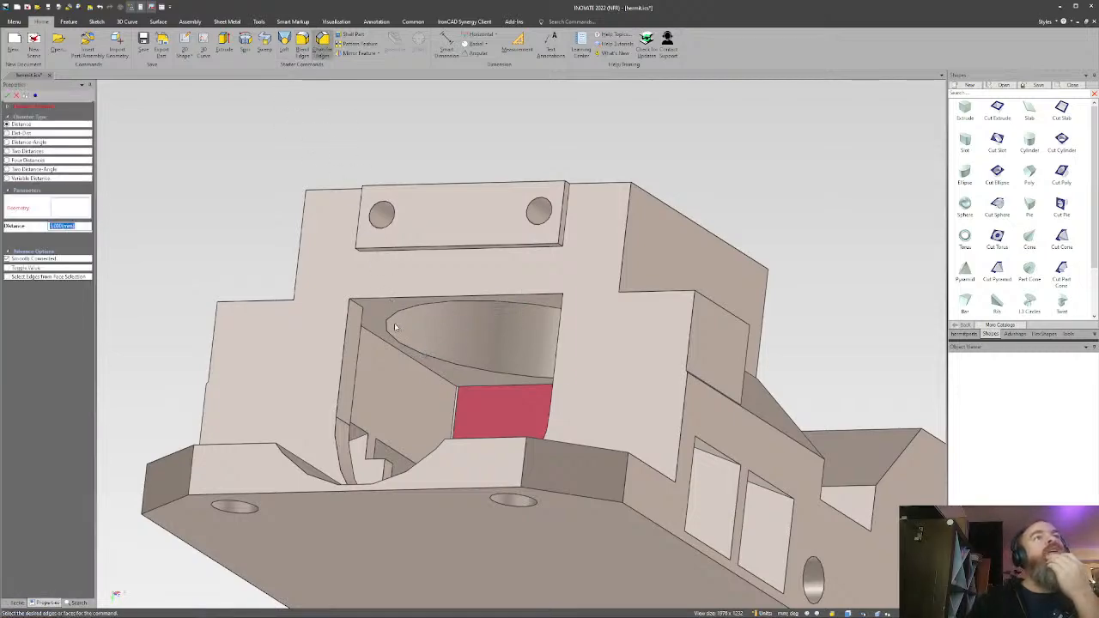
pyautogui.click(404, 347)
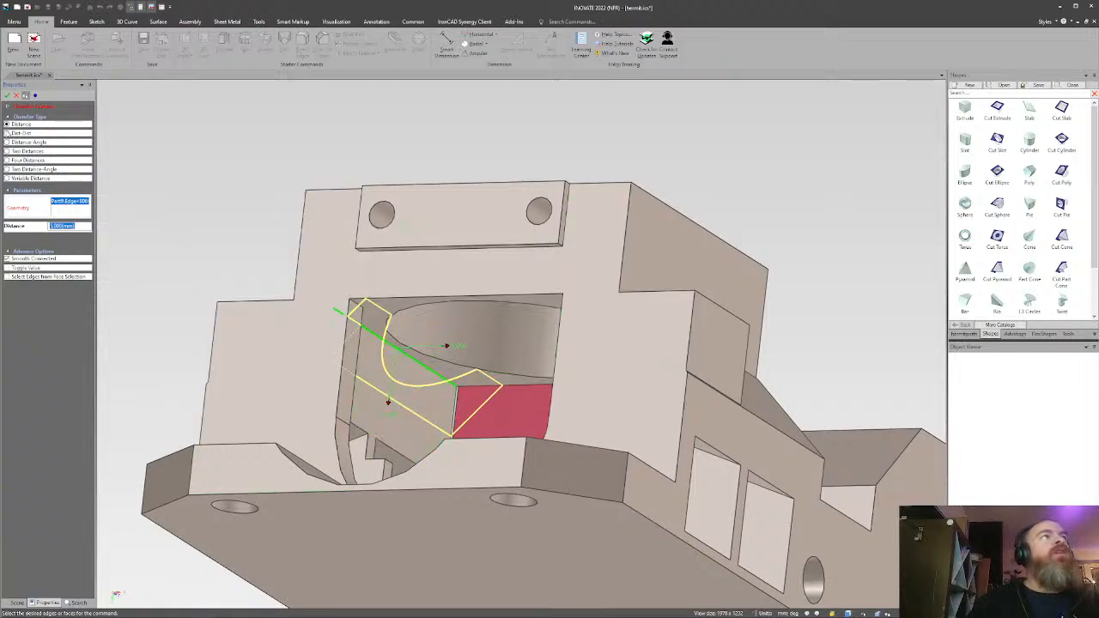
pyautogui.click(8, 132)
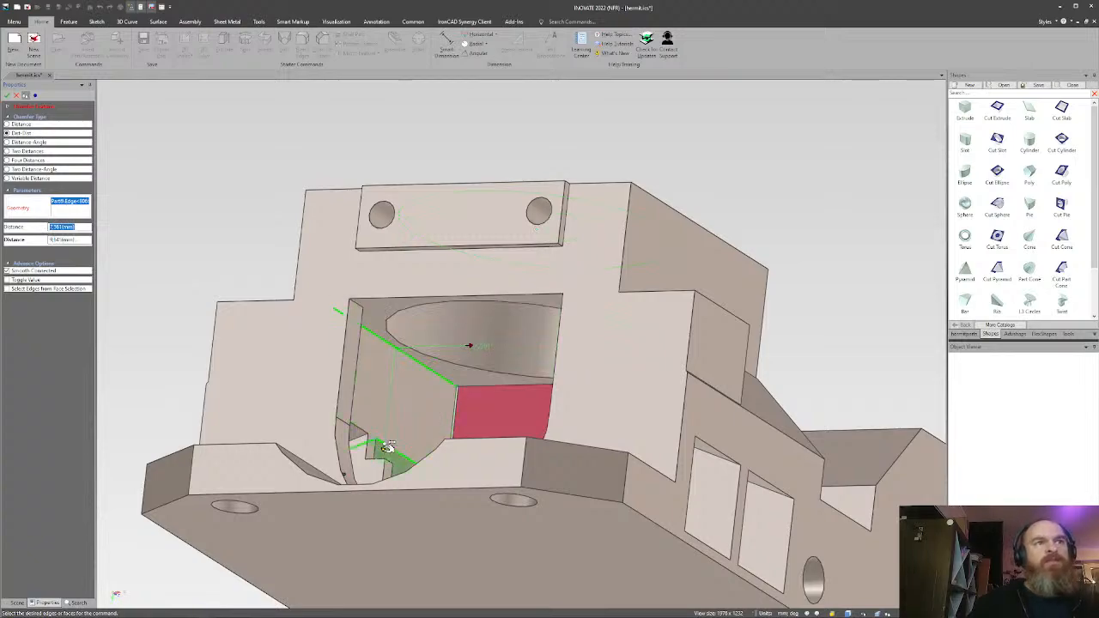
pyautogui.moveTo(386, 435); pyautogui.dragTo(386, 432)
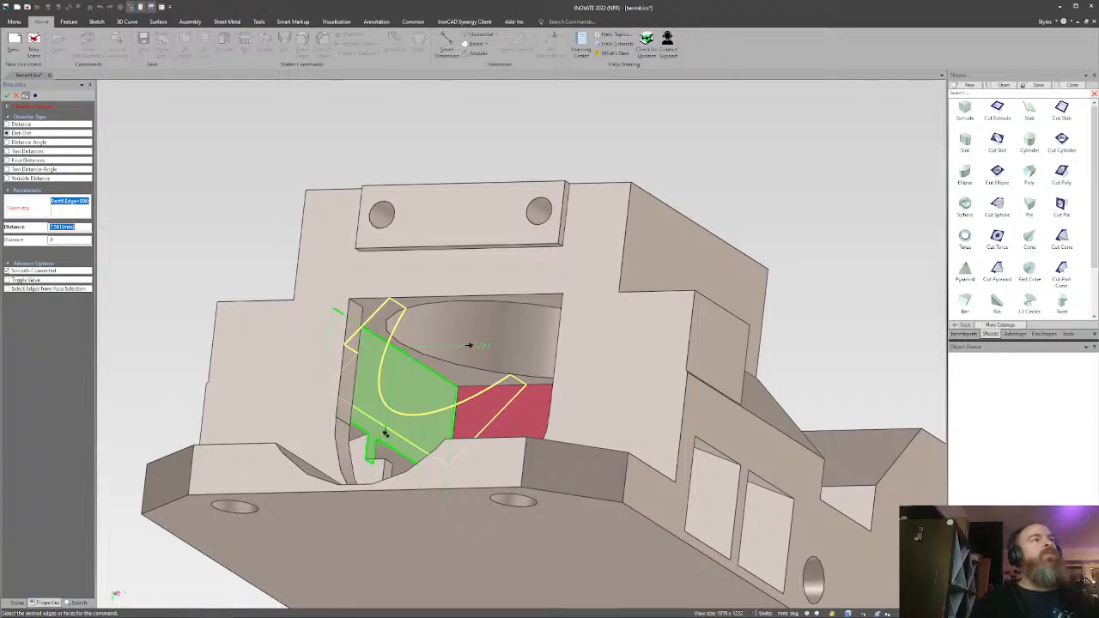
pyautogui.write('5')
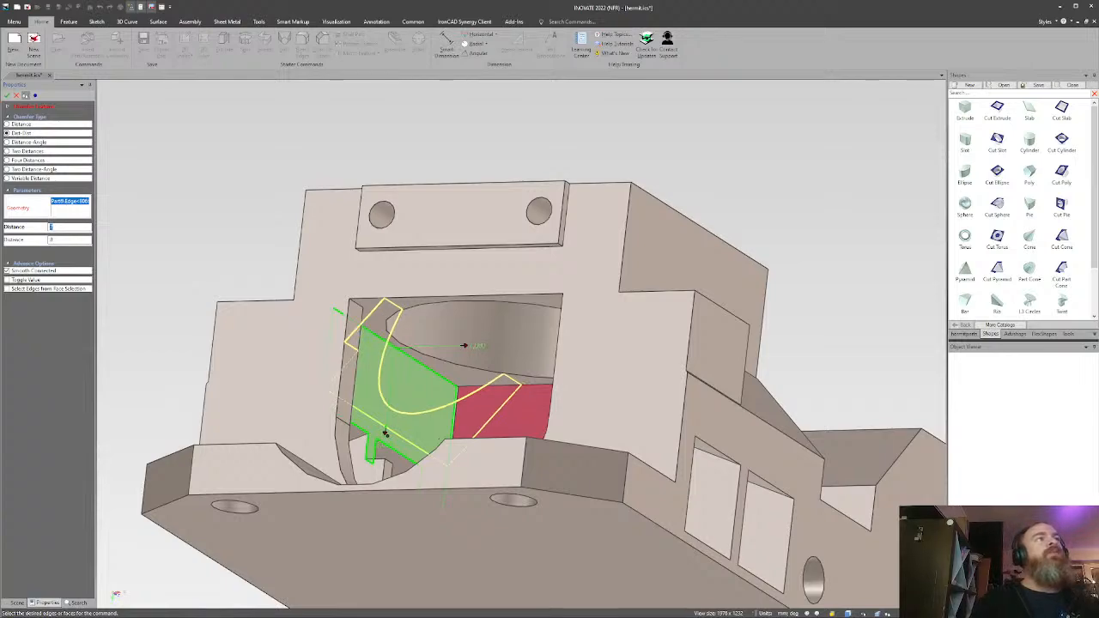
pyautogui.moveTo(391, 306); pyautogui.dragTo(387, 300, button='middle')
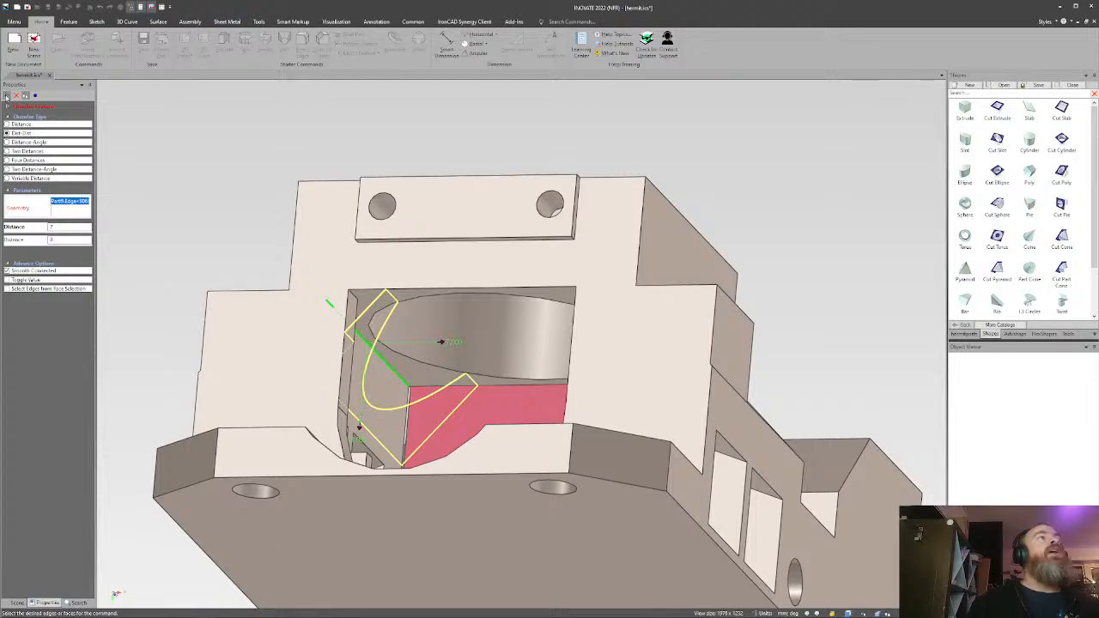
pyautogui.click(6, 96)
# Examine the enlarged front opening, the inner chamfer and the area around the red block from several sides.
pyautogui.moveTo(344, 226); pyautogui.dragTo(490, 294, button='middle')
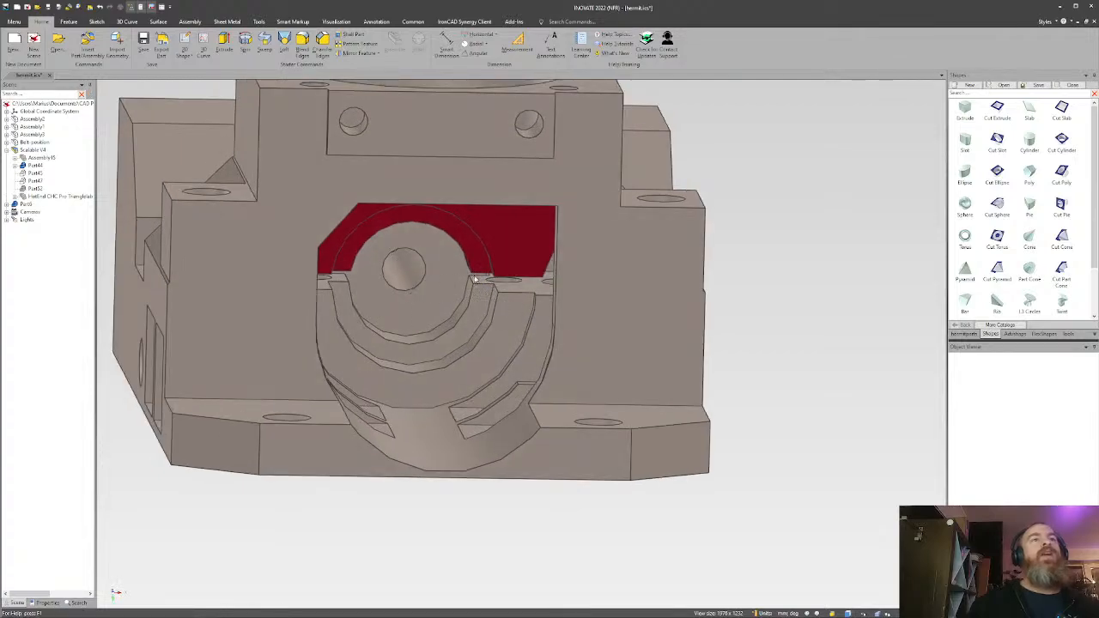
pyautogui.moveTo(377, 321); pyautogui.dragTo(330, 389, button='middle')
pyautogui.click(315, 357)
pyautogui.moveTo(361, 353); pyautogui.dragTo(391, 340, button='middle')
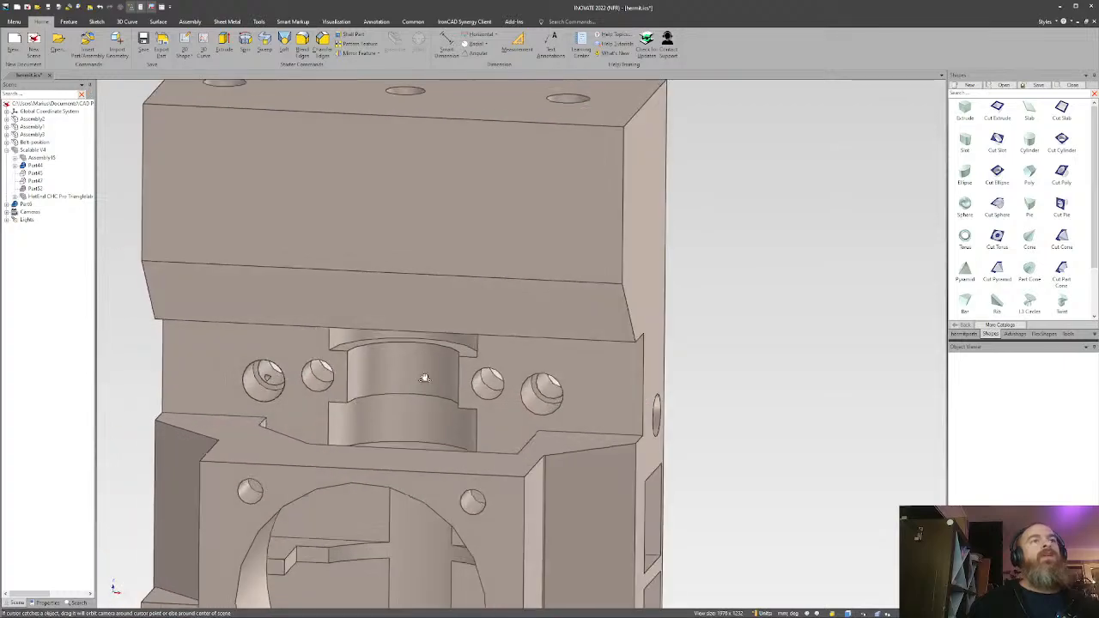
pyautogui.moveTo(392, 392); pyautogui.dragTo(508, 375, button='middle')
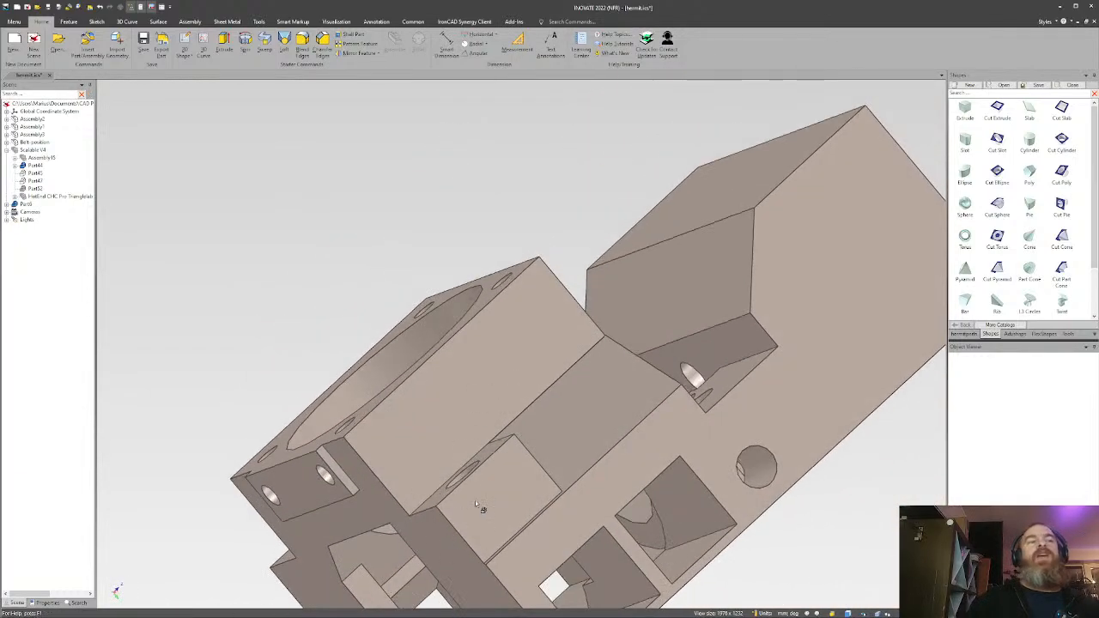
pyautogui.moveTo(625, 365); pyautogui.dragTo(593, 412, button='middle')
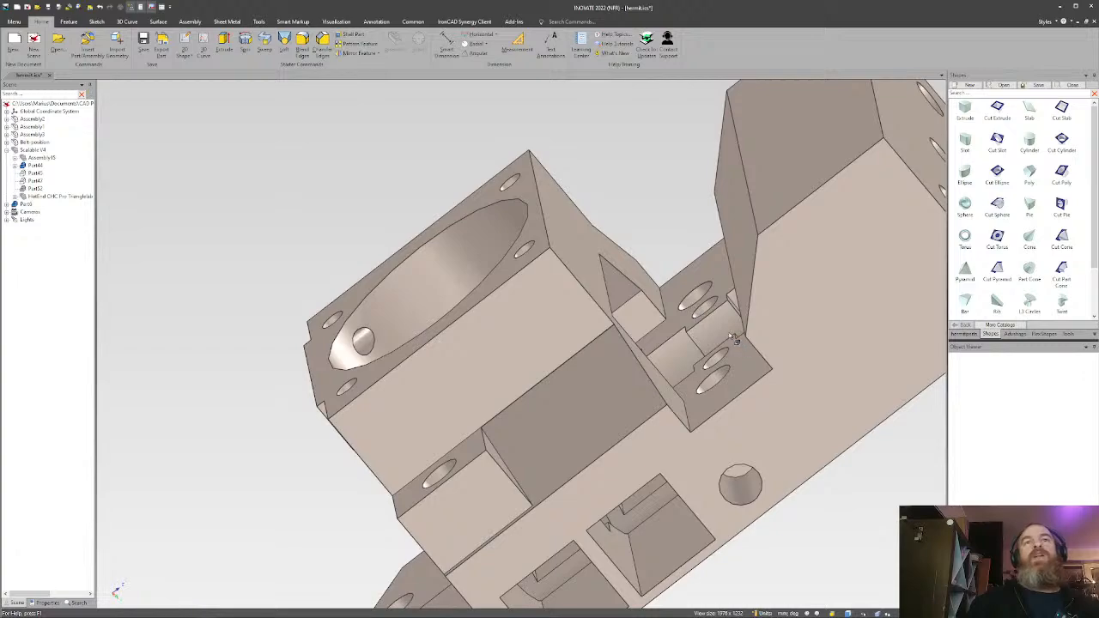
pyautogui.moveTo(734, 340); pyautogui.dragTo(545, 337, button='middle')
pyautogui.scroll(-6, 567, 356)
pyautogui.scroll(2, 554, 344)
pyautogui.scroll(1, 522, 347)
pyautogui.scroll(3, 522, 349)
pyautogui.scroll(-1, 545, 338)
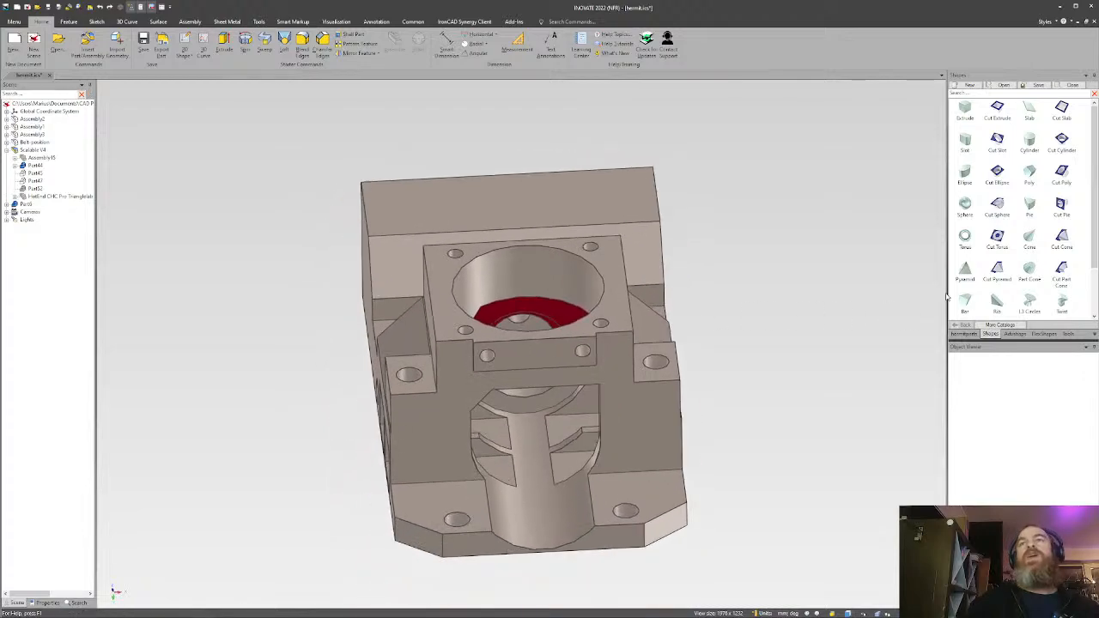
# Insert another Scalable V4 assembly from the hermitparts catalog and move it clear of the carriage, to its side.
pyautogui.click(966, 334)
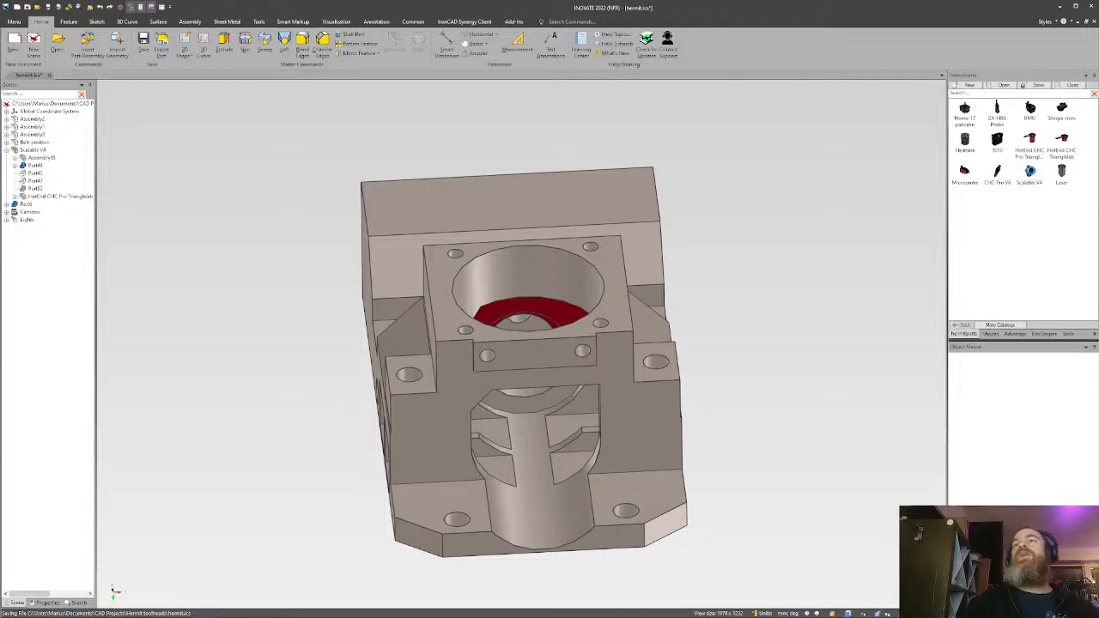
pyautogui.keyDown('shift'); pyautogui.moveTo(749, 256); pyautogui.dragTo(567, 268, button='middle'); pyautogui.keyUp('shift')
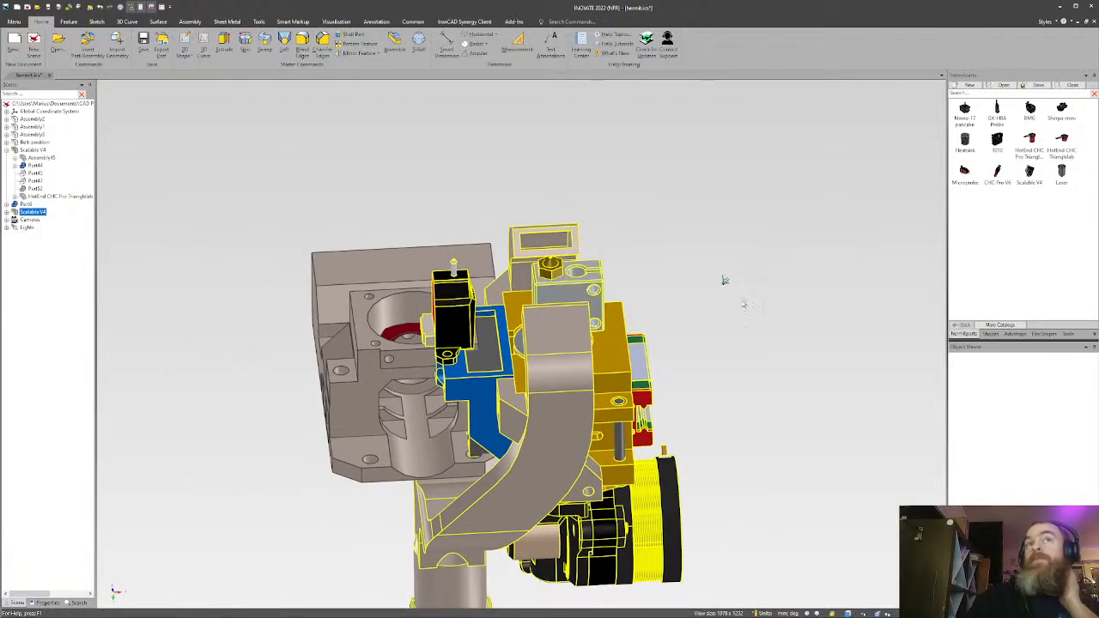
pyautogui.scroll(-3, 735, 377)
pyautogui.moveTo(548, 460); pyautogui.dragTo(601, 434, button='middle')
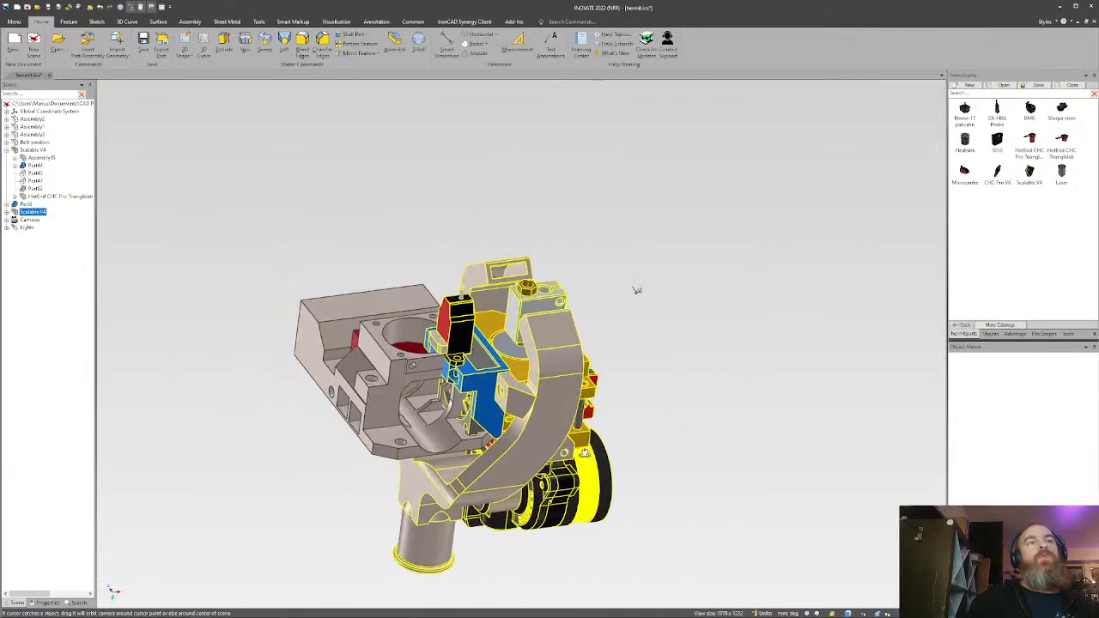
pyautogui.press('F10')
pyautogui.moveTo(643, 255); pyautogui.dragTo(886, 161)
pyautogui.click(840, 251)
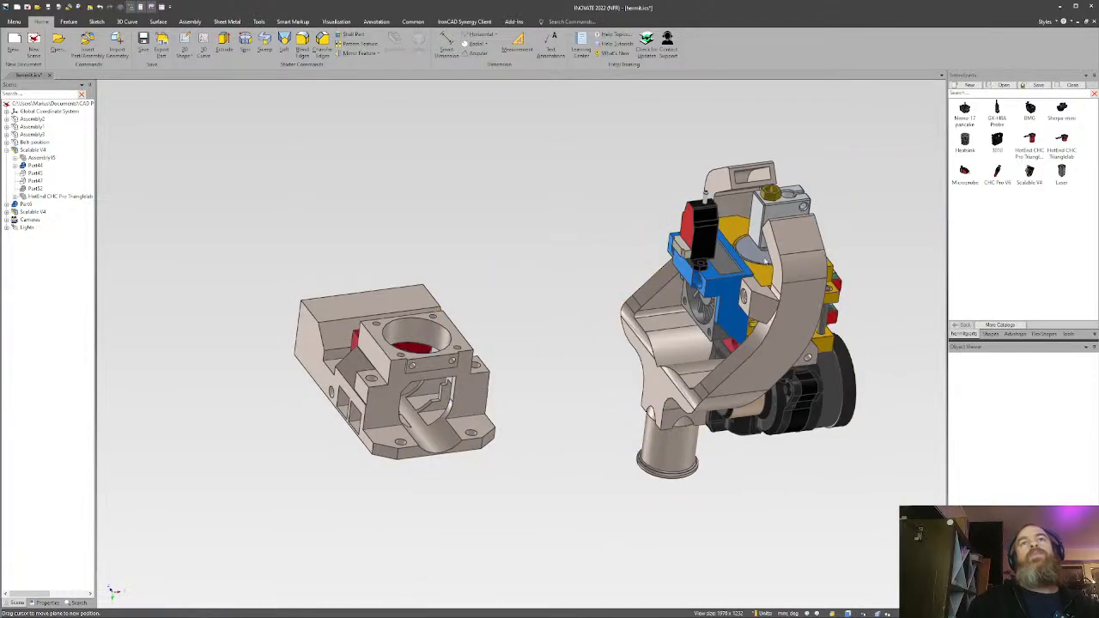
# Delete the blue bracket, the fan and the probe from the inserted Scalable V4 assembly to expose the heatsink.
pyautogui.moveTo(840, 252); pyautogui.dragTo(631, 403, button='middle')
pyautogui.scroll(3, 593, 345)
pyautogui.scroll(2, 587, 346)
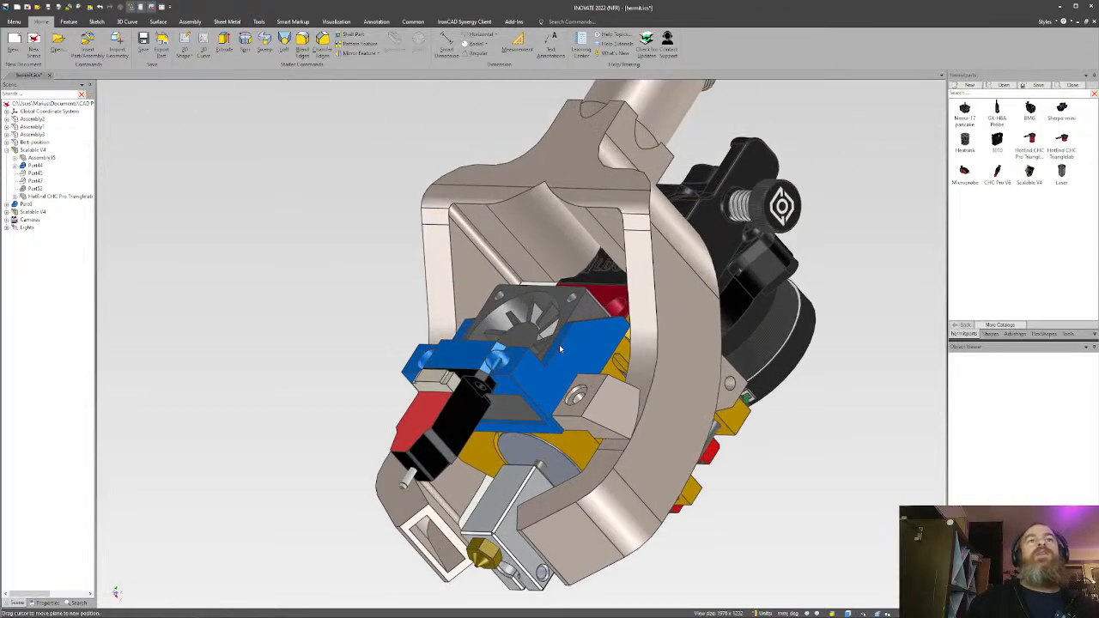
pyautogui.click(558, 349)
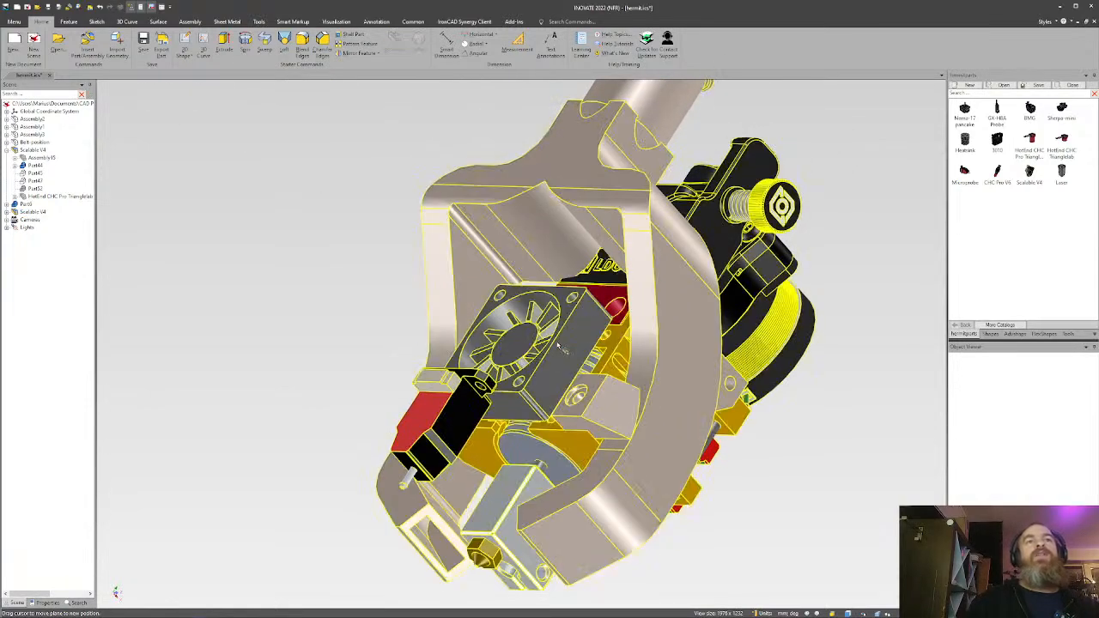
pyautogui.press('Delete')
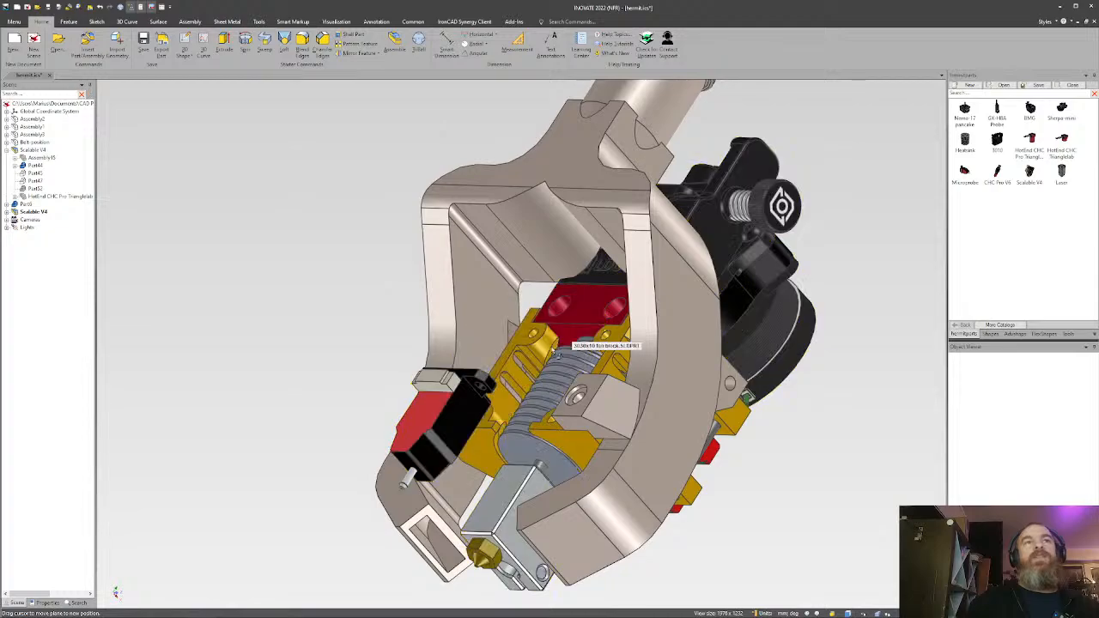
pyautogui.moveTo(458, 405); pyautogui.dragTo(485, 322, button='middle')
pyautogui.scroll(4, 480, 317)
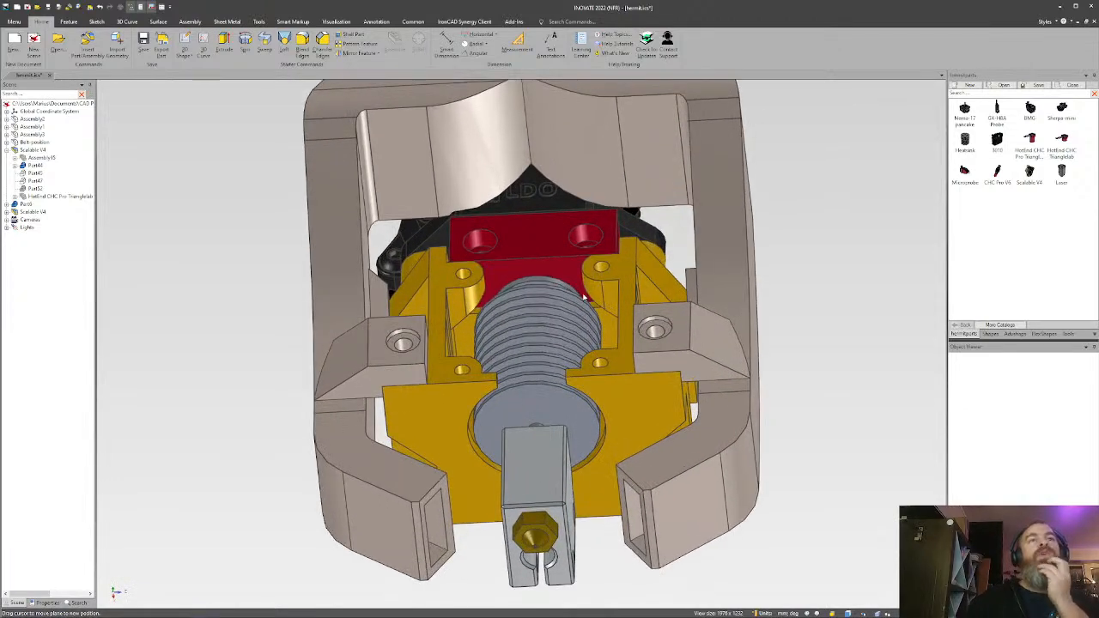
# Undo the deletions of the probe, fan and blue bracket in the Scalable V4 assembly.
pyautogui.hotkey('ctrl', 'z')
pyautogui.hotkey('ctrl', 'z')
pyautogui.hotkey('ctrl', 'z')
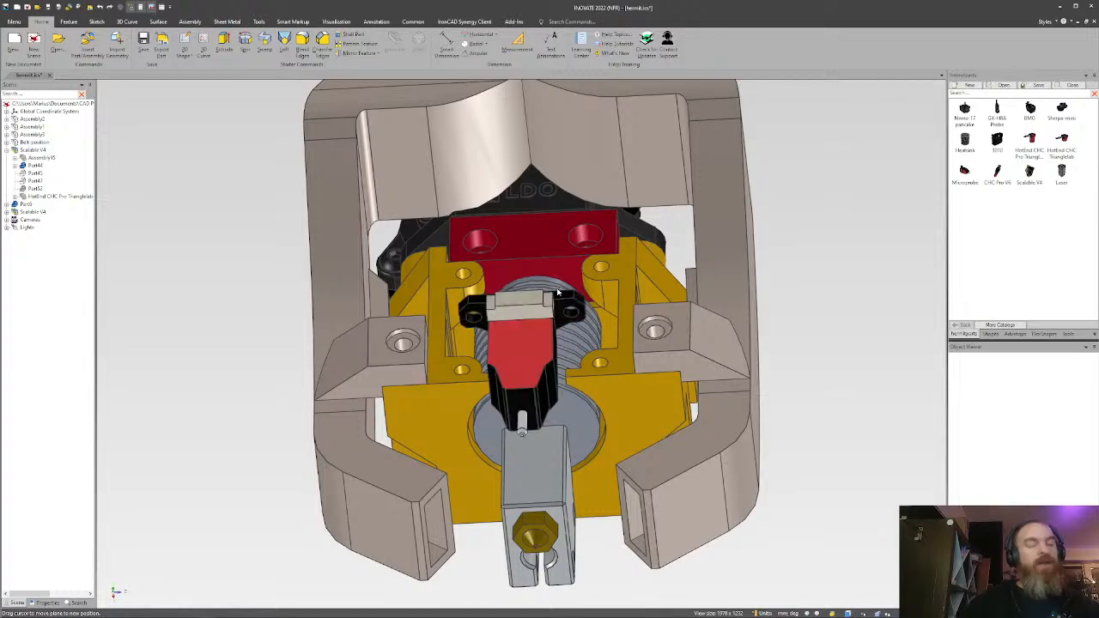
# Select the blue fan bracket in the Scalable V4 assembly and examine how it sits around the fan and probe.
pyautogui.scroll(-1, 624, 311)
pyautogui.click(625, 312)
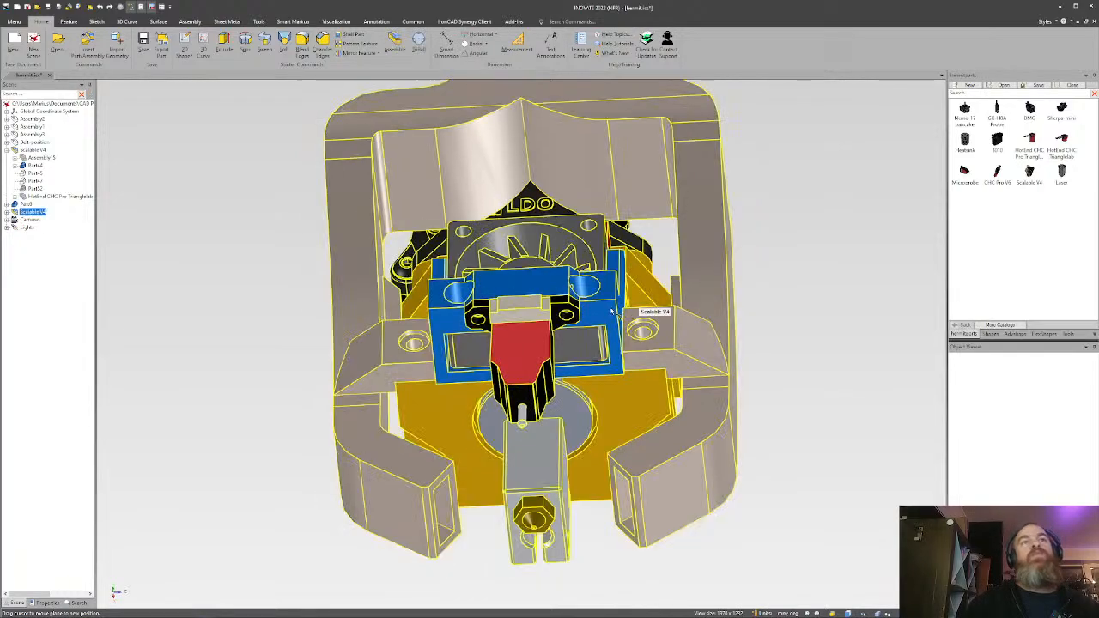
pyautogui.click(624, 312)
pyautogui.click(624, 311)
pyautogui.press('Escape')
pyautogui.click(625, 314)
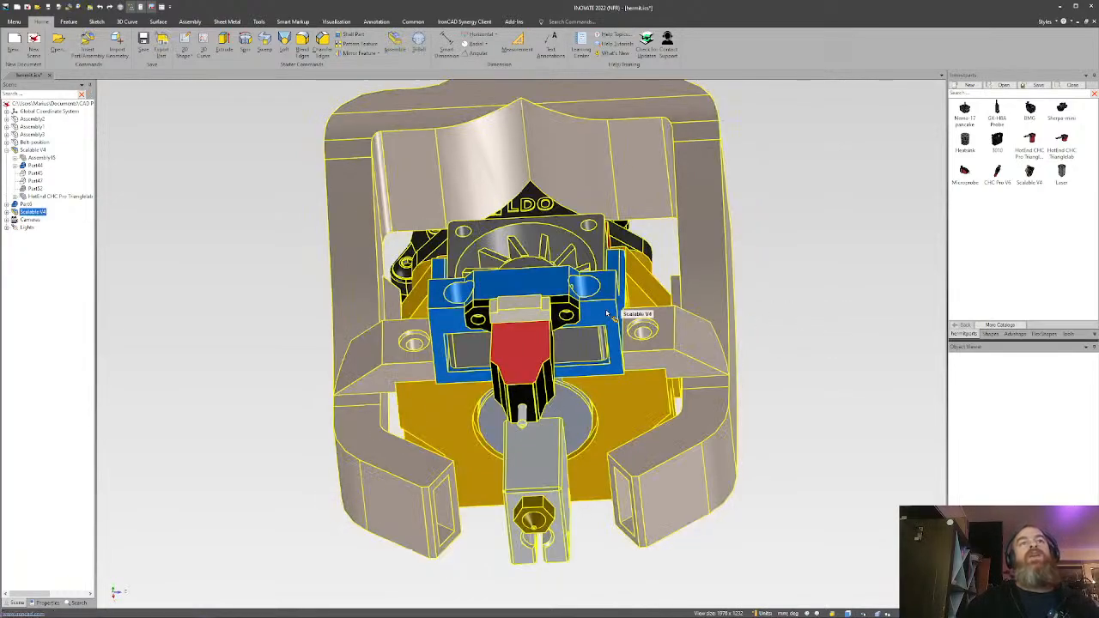
pyautogui.click(625, 314)
pyautogui.moveTo(625, 314); pyautogui.dragTo(559, 316, button='middle')
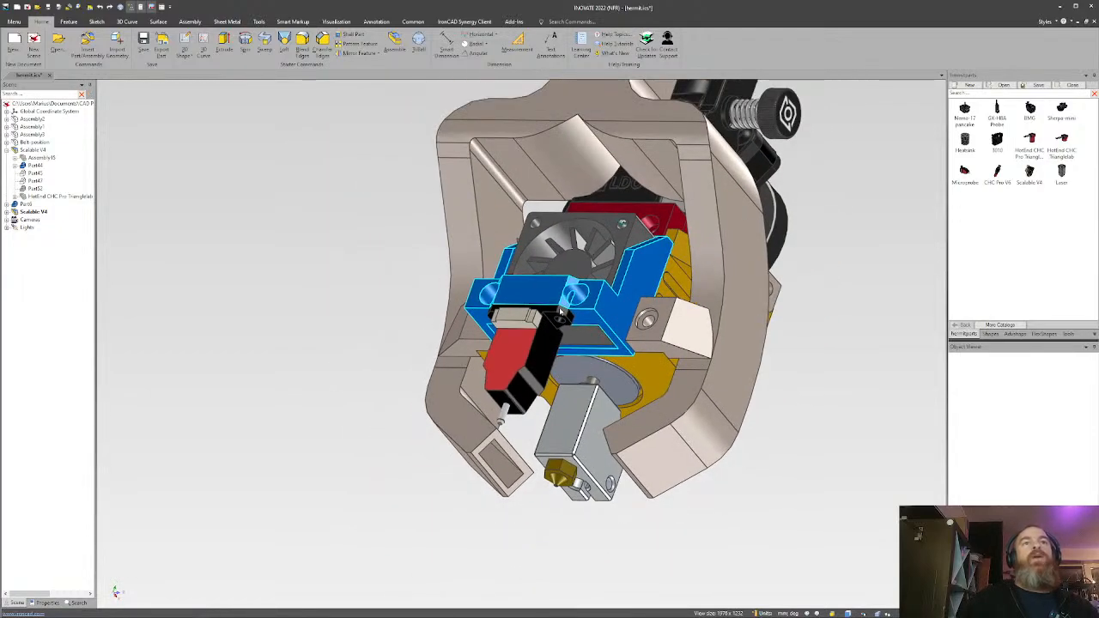
pyautogui.scroll(-5, 560, 312)
pyautogui.moveTo(412, 264); pyautogui.dragTo(538, 336, button='middle')
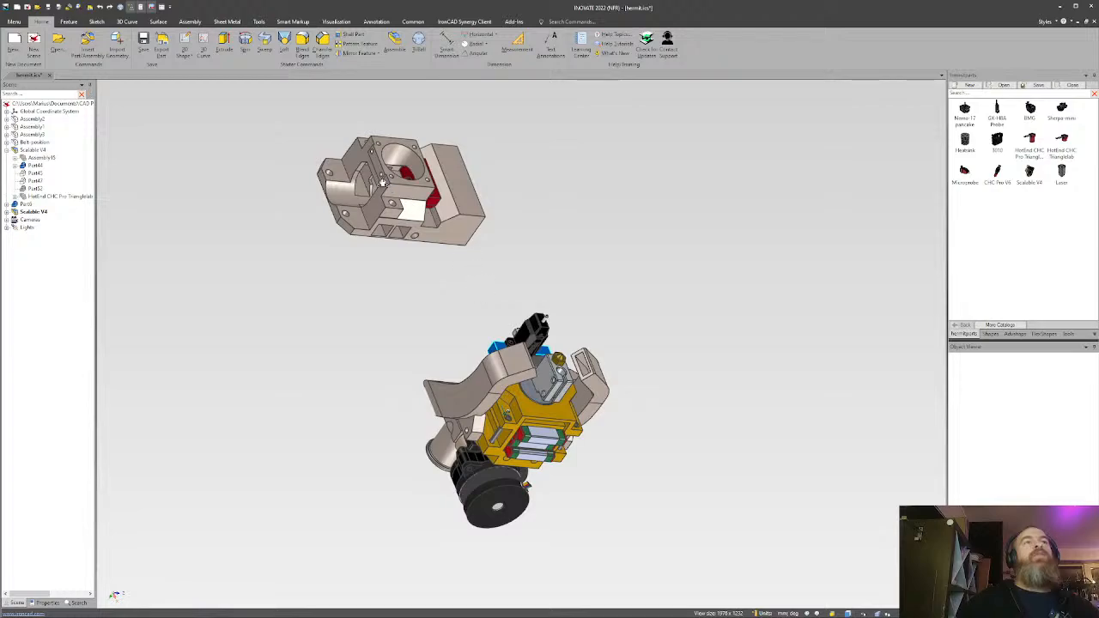
# Examine the carriage's front opening and the existing inner chamfer from the front and below.
pyautogui.moveTo(383, 182)
pyautogui.mouseDown(button='middle')
pyautogui.moveTo(537, 145)
pyautogui.moveTo(425, 180)
pyautogui.moveTo(460, 223)
pyautogui.moveTo(309, 225)
pyautogui.moveTo(380, 179)
pyautogui.mouseUp(button='middle')
pyautogui.scroll(6, 573, 322)
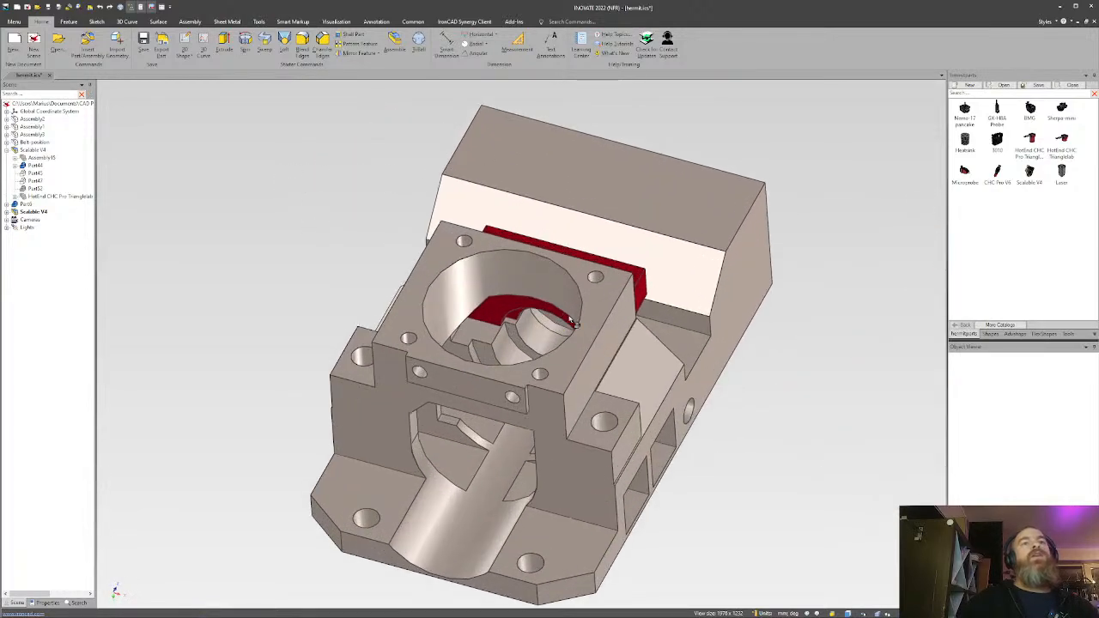
pyautogui.moveTo(587, 365); pyautogui.dragTo(507, 327, button='middle')
pyautogui.scroll(5, 502, 329)
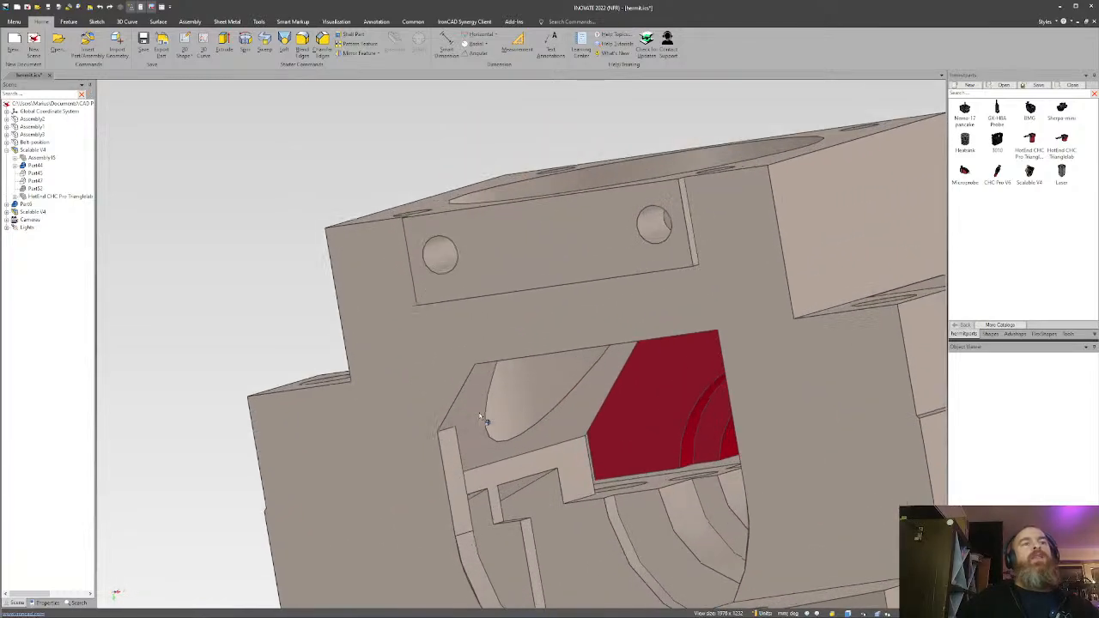
pyautogui.moveTo(503, 369); pyautogui.dragTo(382, 327, button='middle')
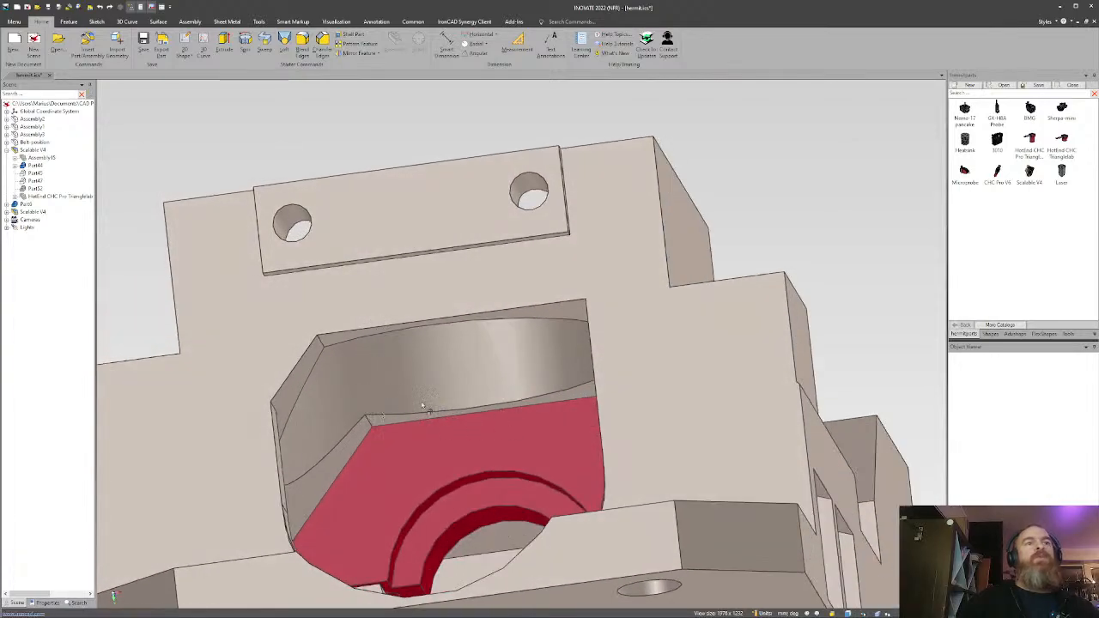
pyautogui.moveTo(560, 384); pyautogui.dragTo(392, 417, button='middle')
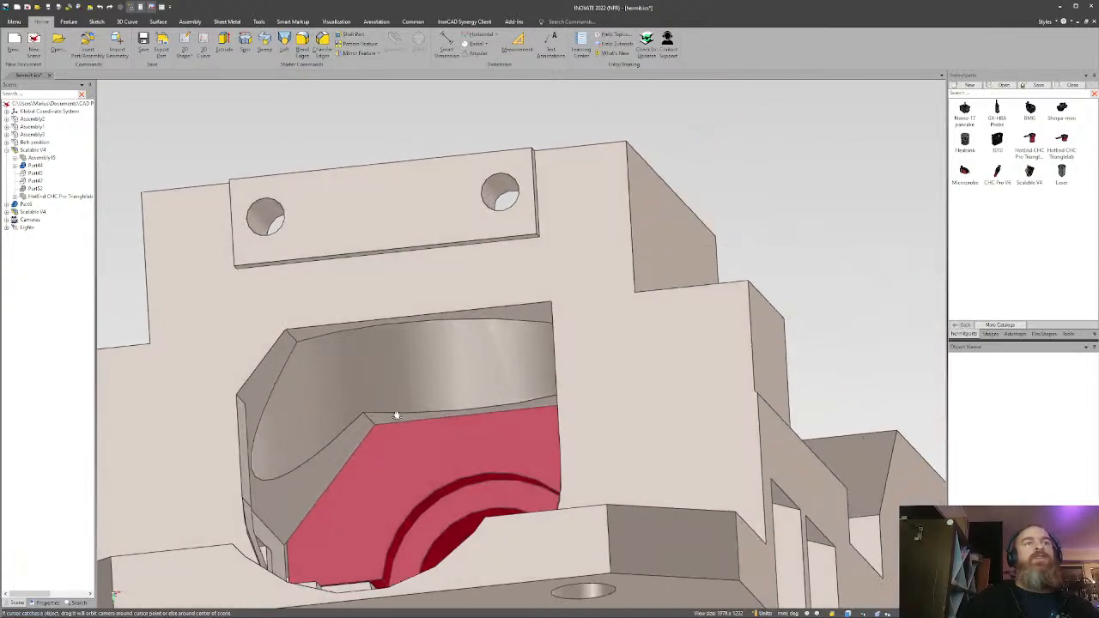
pyautogui.moveTo(499, 404); pyautogui.dragTo(456, 336, button='middle')
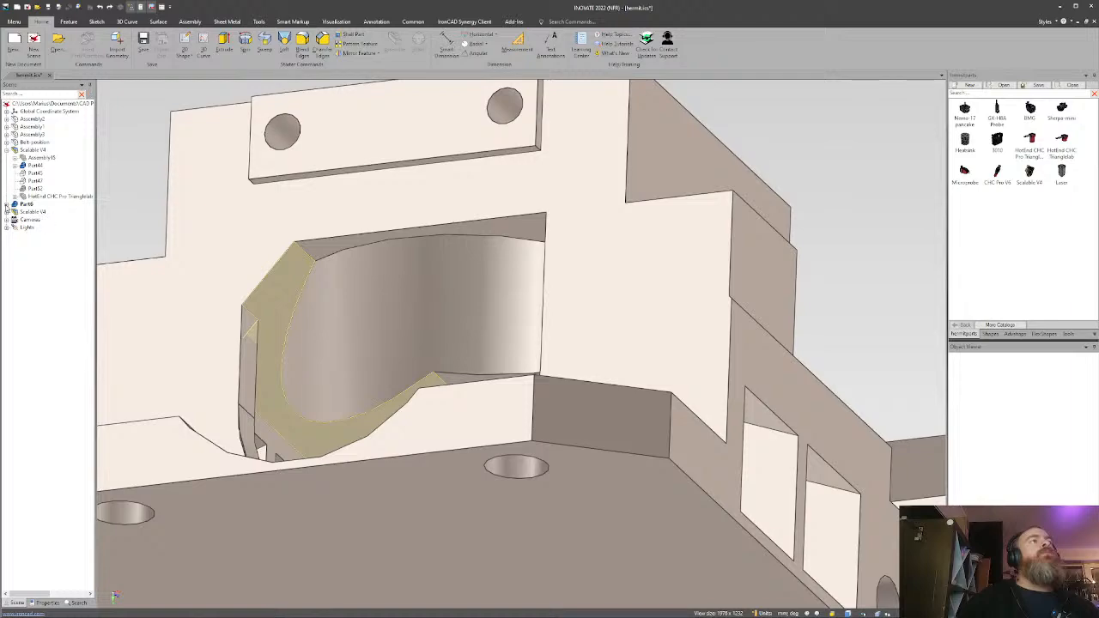
# Chamfer the opposite inner edge behind the front opening using the two-distance type with 8 mm on both sides.
pyautogui.click(6, 204)
pyautogui.scroll(-1, 49, 494)
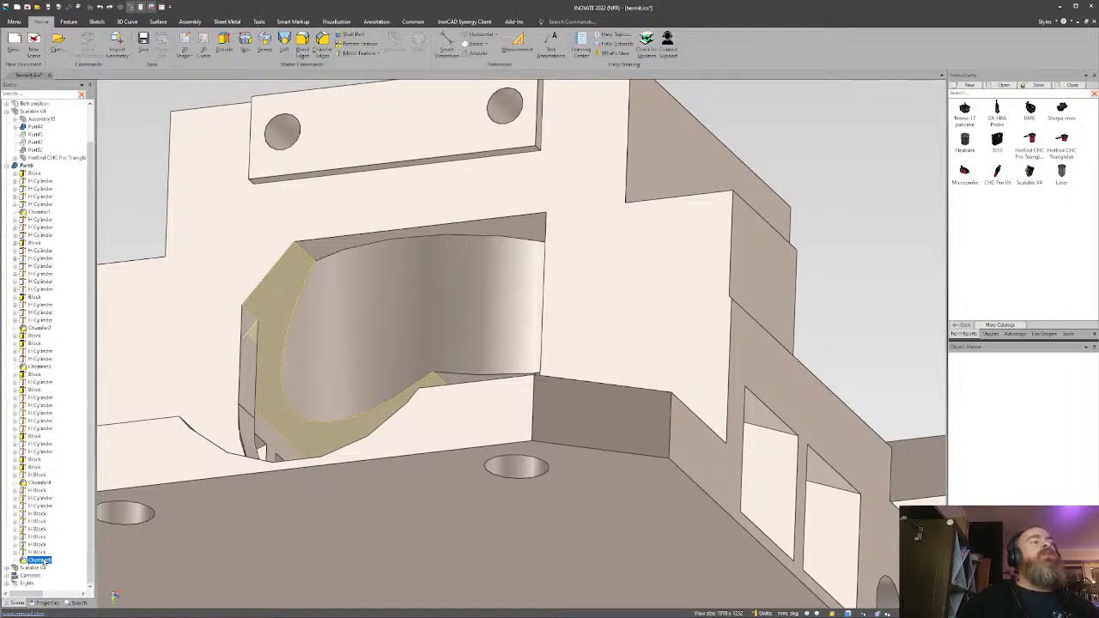
pyautogui.click(321, 42)
pyautogui.moveTo(346, 205); pyautogui.dragTo(501, 269, button='middle')
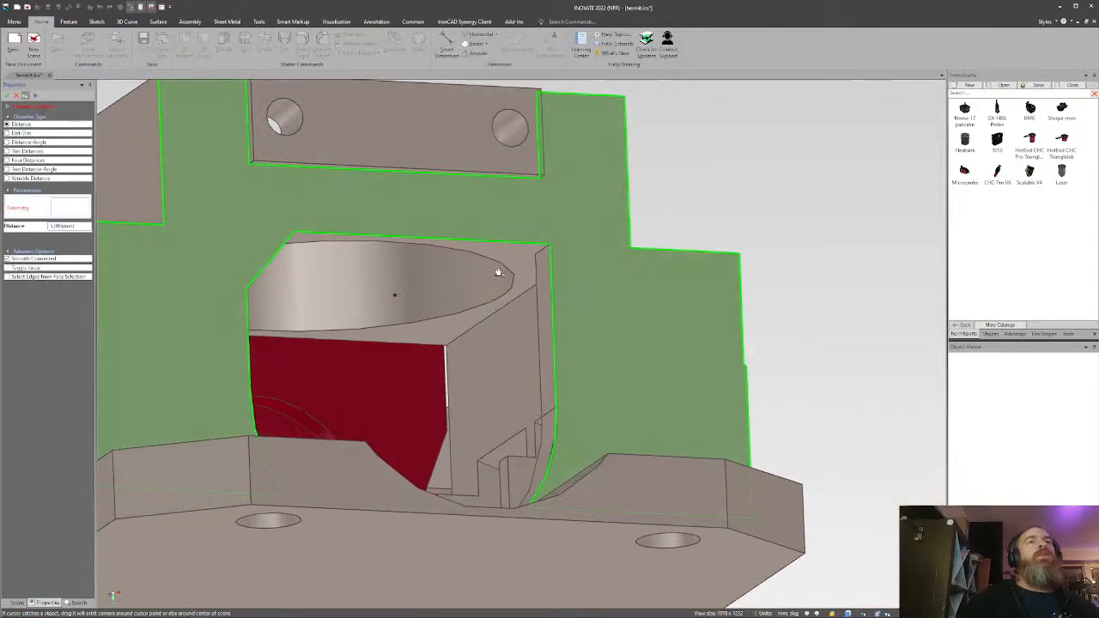
pyautogui.click(512, 302)
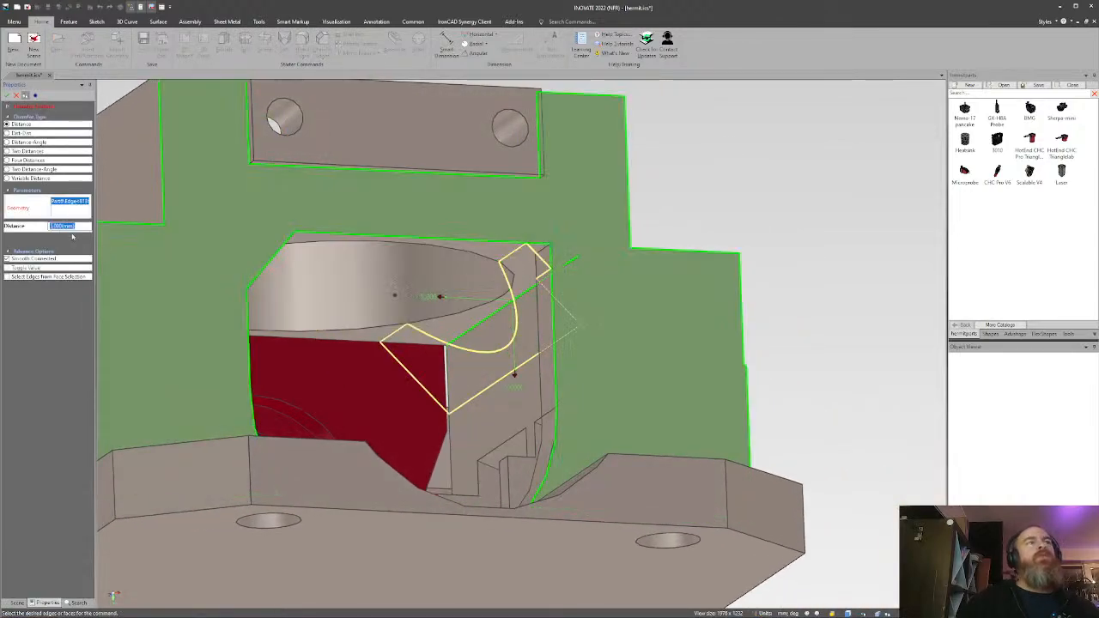
pyautogui.click(7, 133)
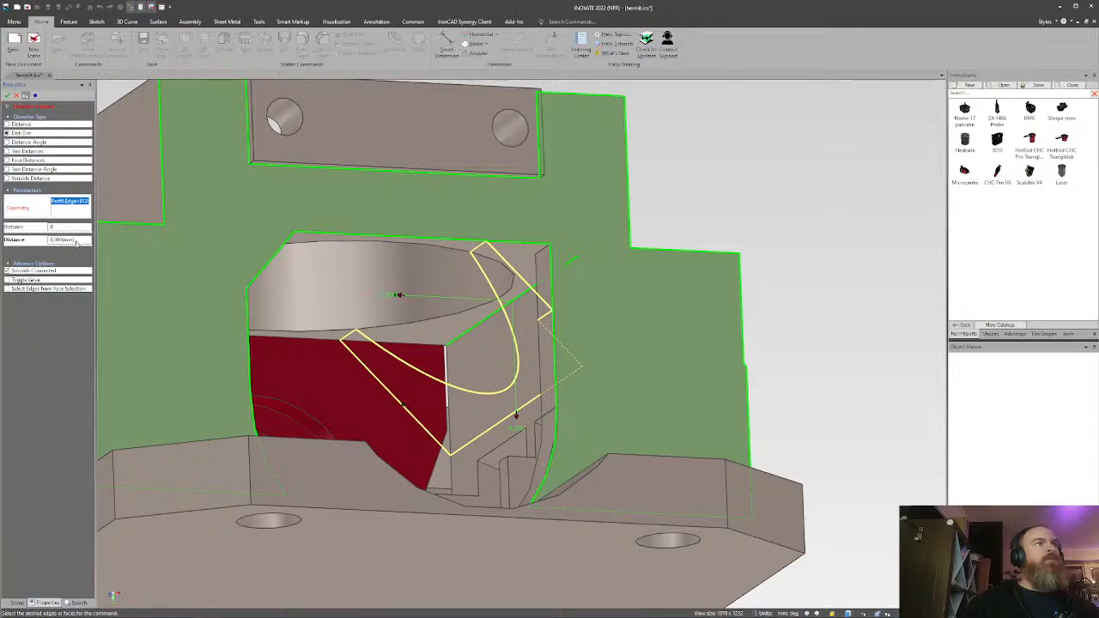
pyautogui.click(8, 95)
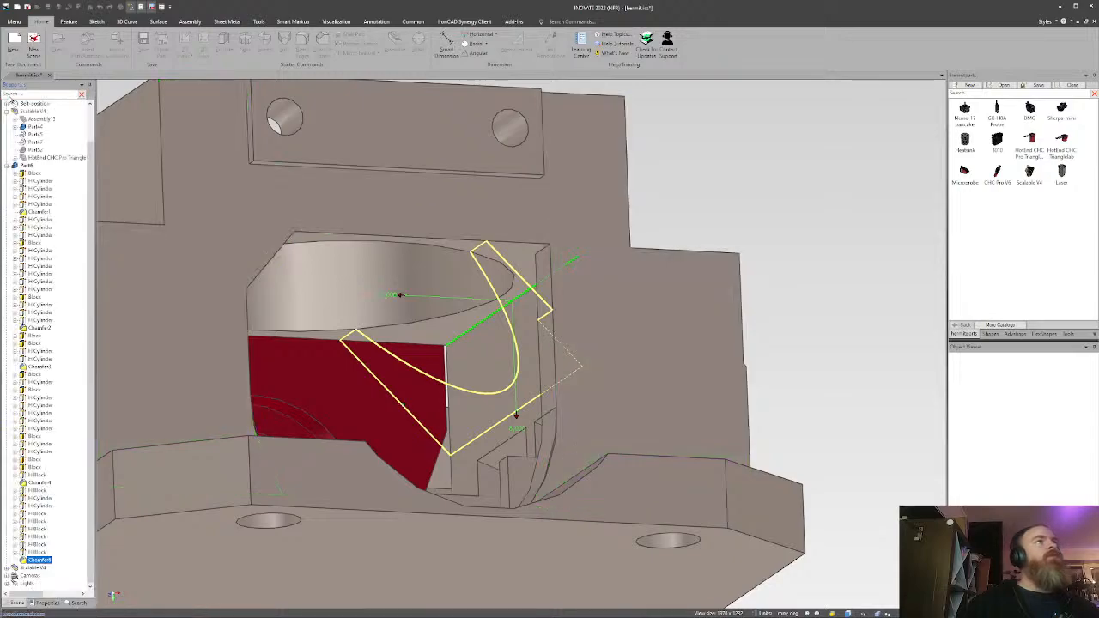
# Edit the new inner chamfer so its two distances are 8 mm and 7 mm.
pyautogui.click(36, 567)
pyautogui.rightClick(38, 567)
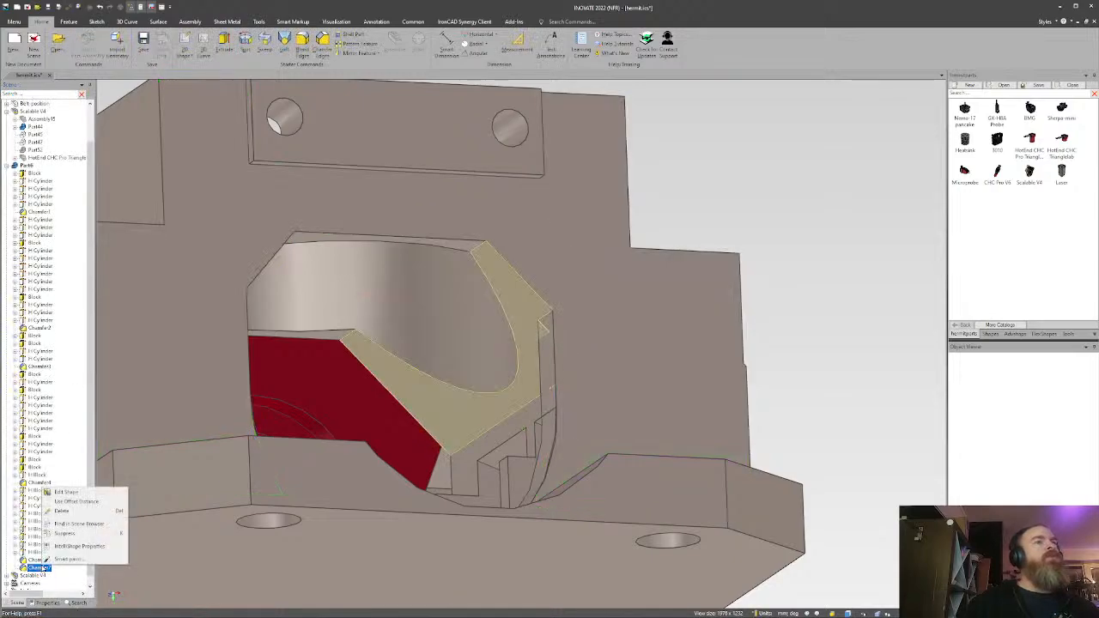
pyautogui.click(67, 493)
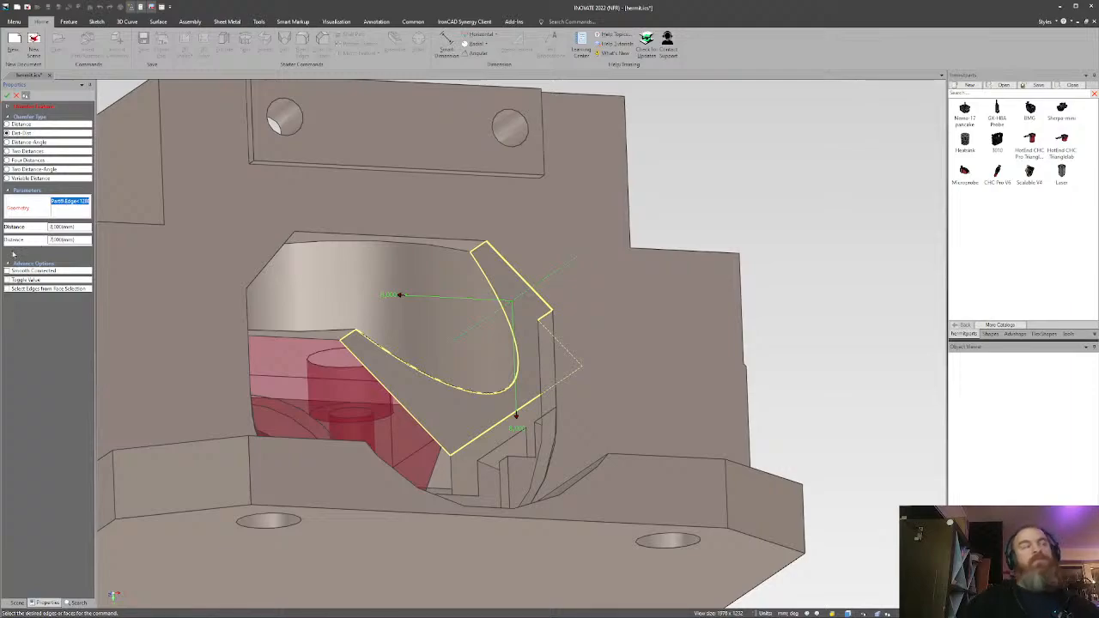
pyautogui.click(8, 94)
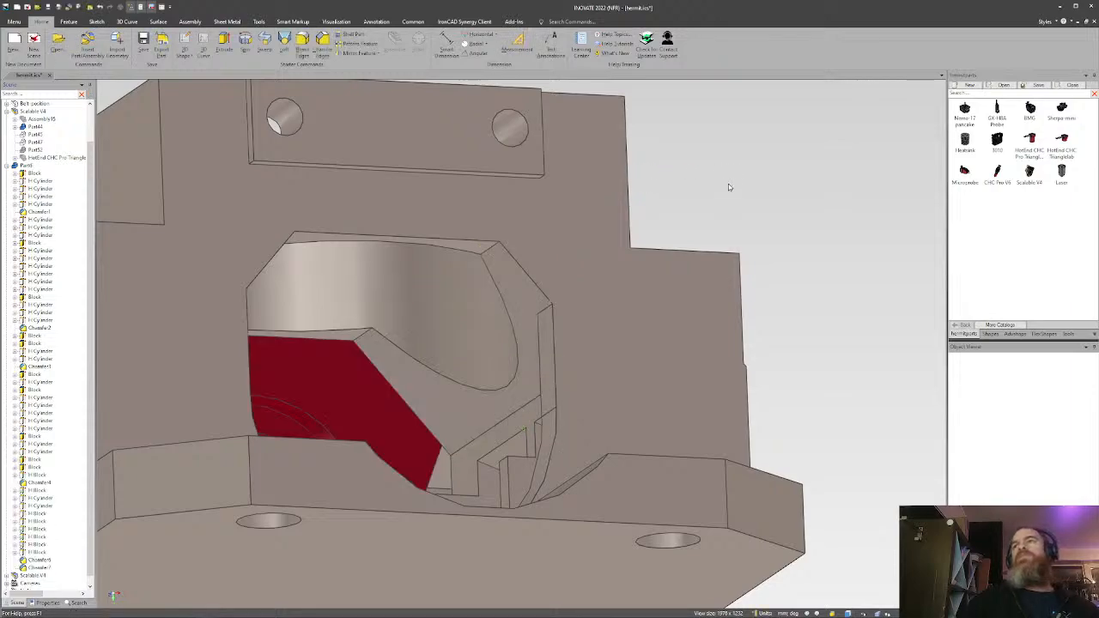
# Examine both inner chamfers and the red block through the front opening from several angles.
pyautogui.scroll(-2, 659, 249)
pyautogui.moveTo(459, 273); pyautogui.dragTo(475, 346, button='middle')
pyautogui.scroll(4, 490, 332)
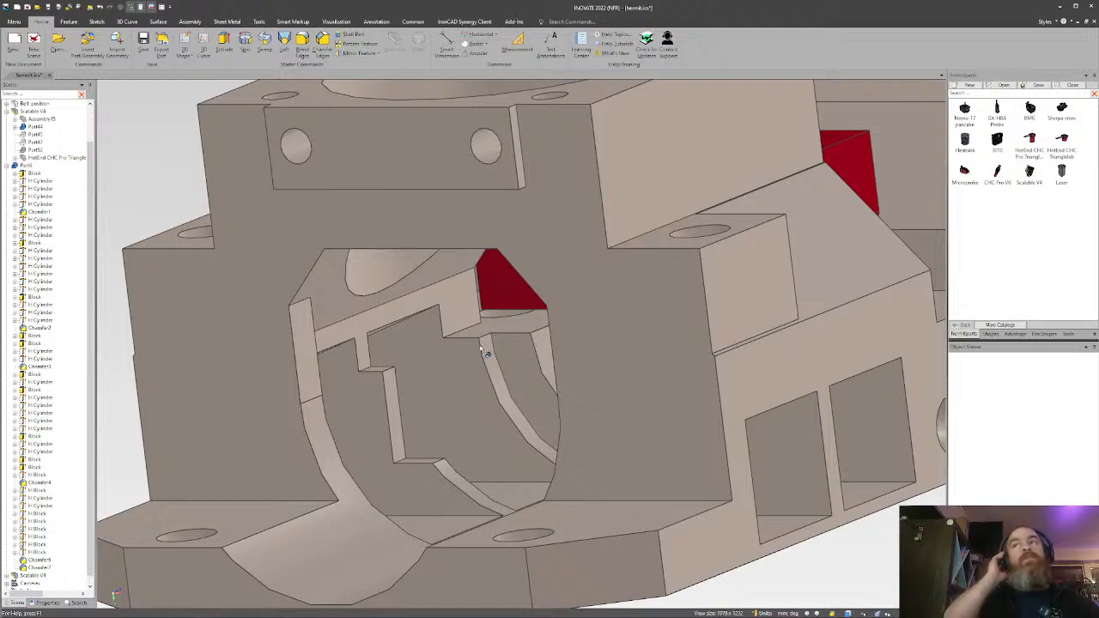
pyautogui.moveTo(472, 340); pyautogui.dragTo(478, 284, button='middle')
pyautogui.scroll(-3, 500, 254)
pyautogui.scroll(2, 526, 250)
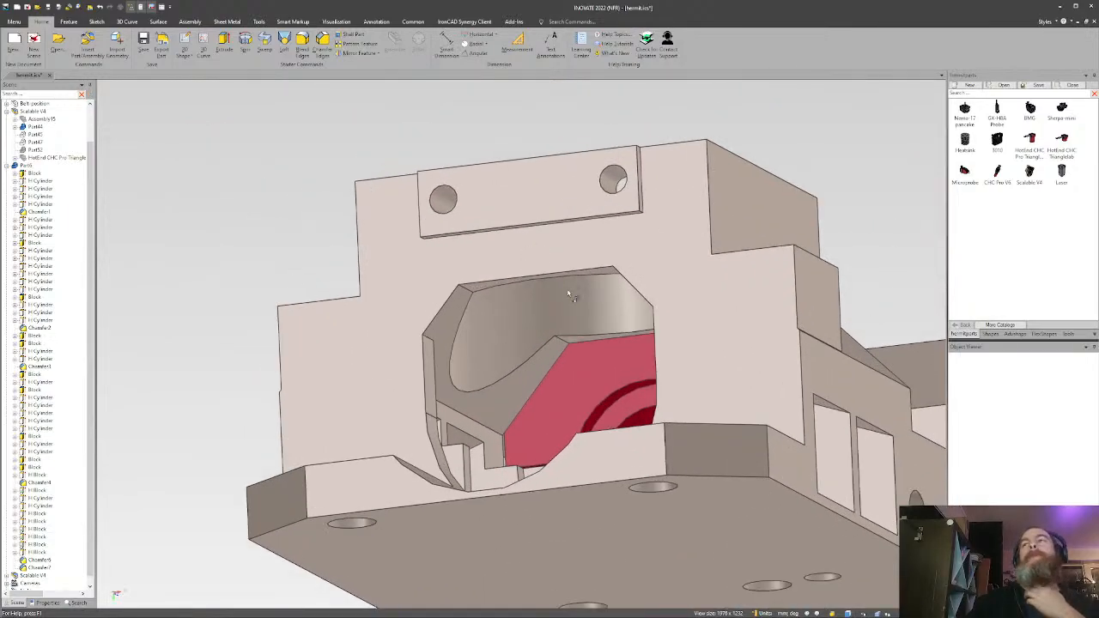
pyautogui.moveTo(568, 296); pyautogui.dragTo(541, 340, button='middle')
pyautogui.scroll(3, 610, 339)
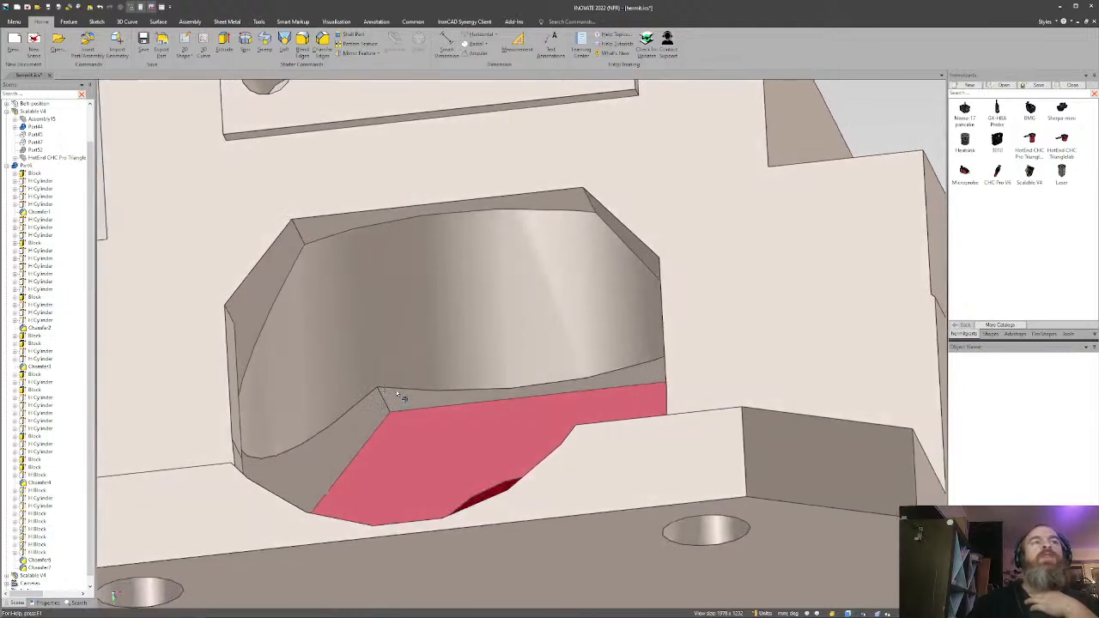
pyautogui.moveTo(601, 371); pyautogui.dragTo(909, 150, button='middle')
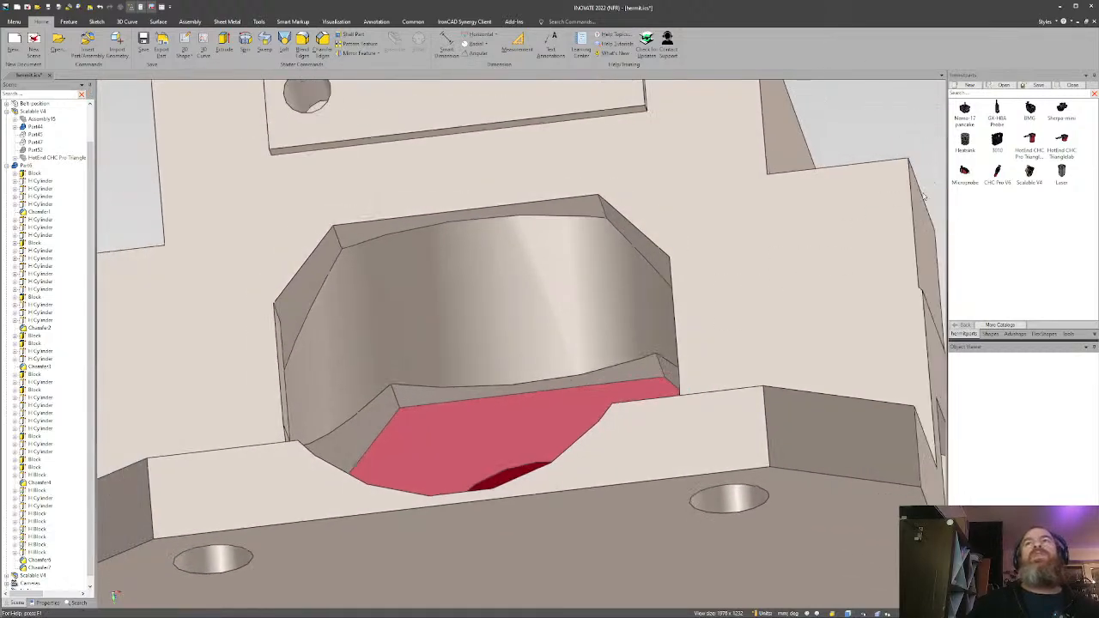
# Place a block-shaped cut inside the front opening above the red block and widen it to about 15.4 mm.
pyautogui.click(991, 333)
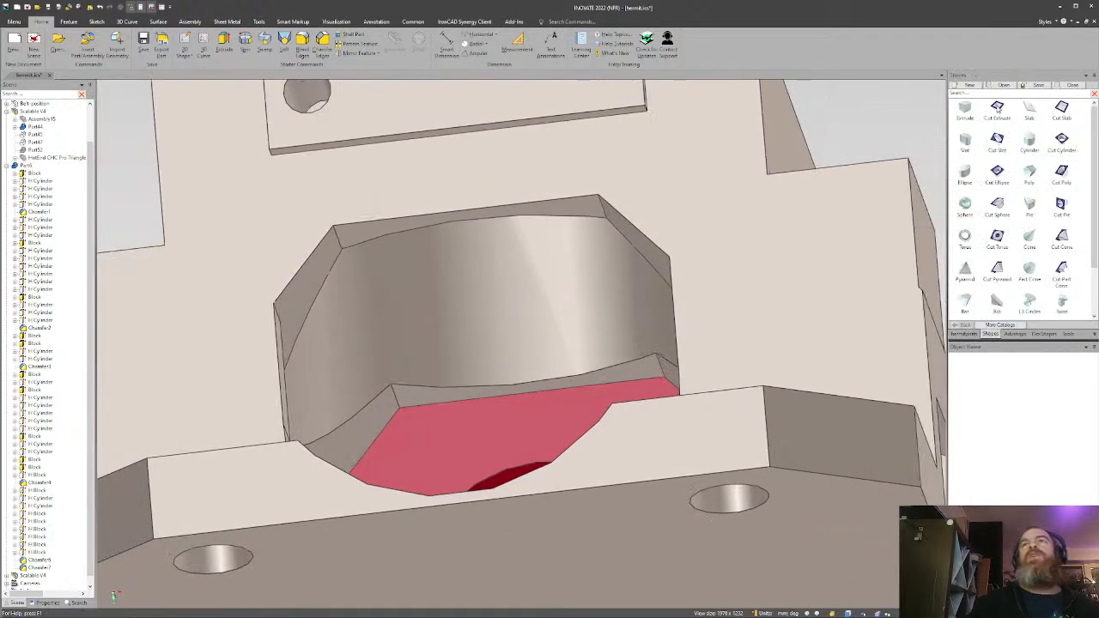
pyautogui.moveTo(997, 105); pyautogui.dragTo(526, 386)
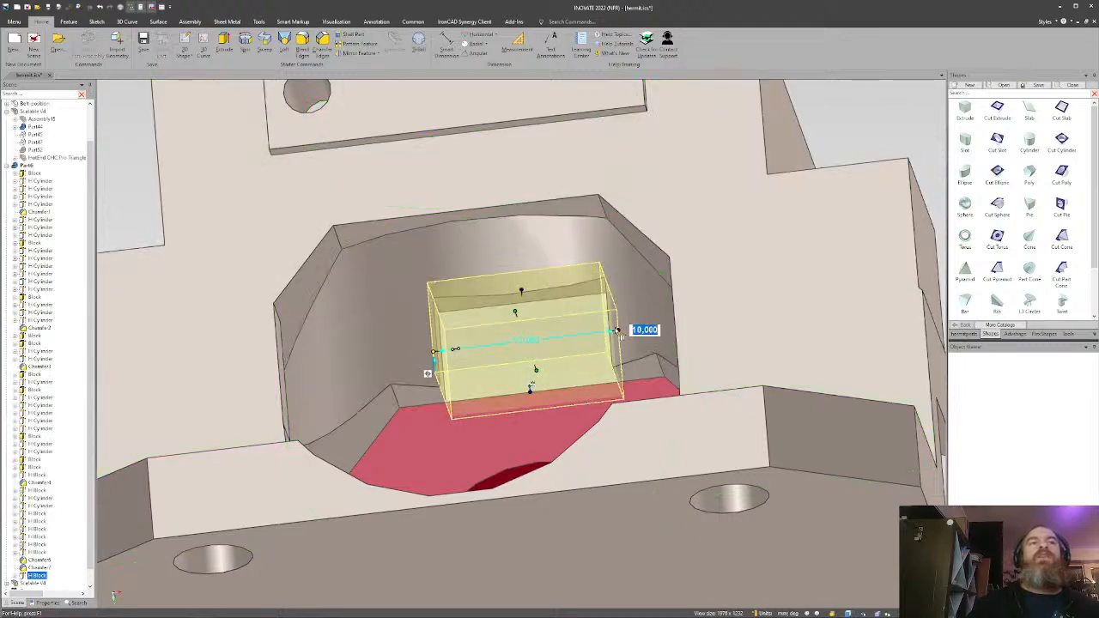
pyautogui.moveTo(618, 332); pyautogui.dragTo(656, 352)
pyautogui.moveTo(437, 351); pyautogui.dragTo(391, 355)
# Align the cut block's lower face with the red block's upper surface, then reduce the cut's height by 1 mm.
pyautogui.moveTo(484, 353)
pyautogui.mouseDown(button='middle')
pyautogui.moveTo(486, 338)
pyautogui.moveTo(502, 347)
pyautogui.mouseUp(button='middle')
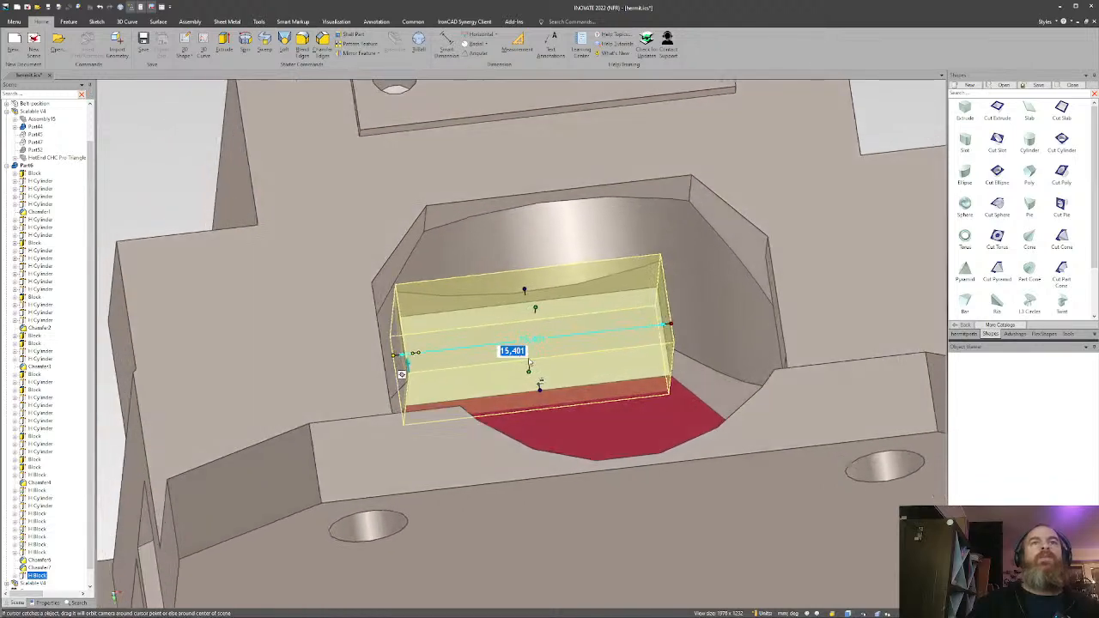
pyautogui.moveTo(528, 371); pyautogui.dragTo(624, 376)
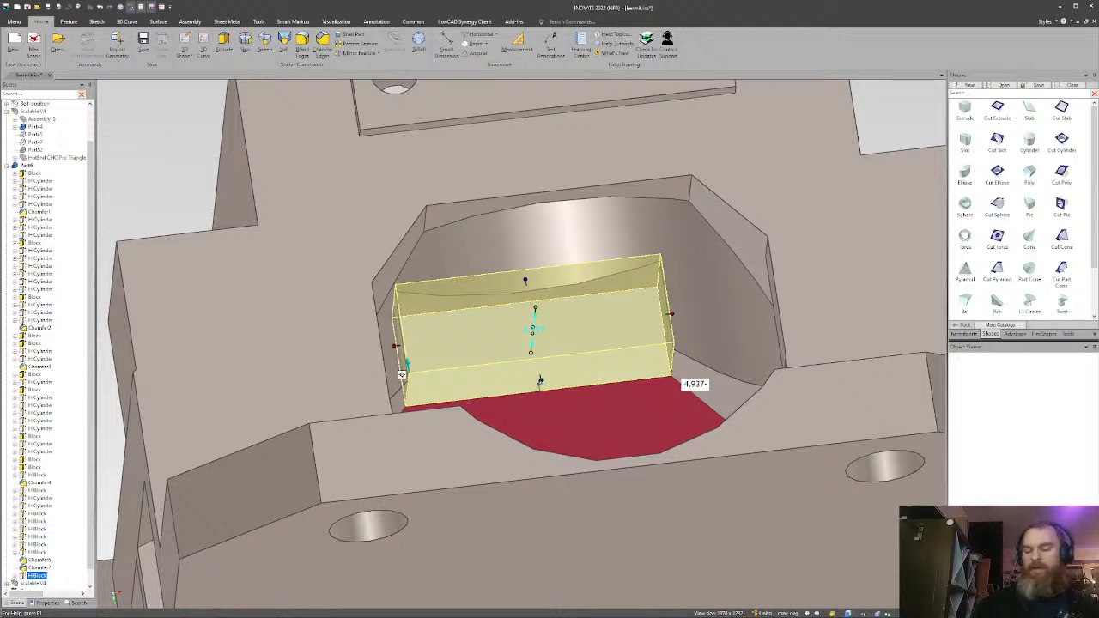
pyautogui.write('2')
pyautogui.press('Tab')
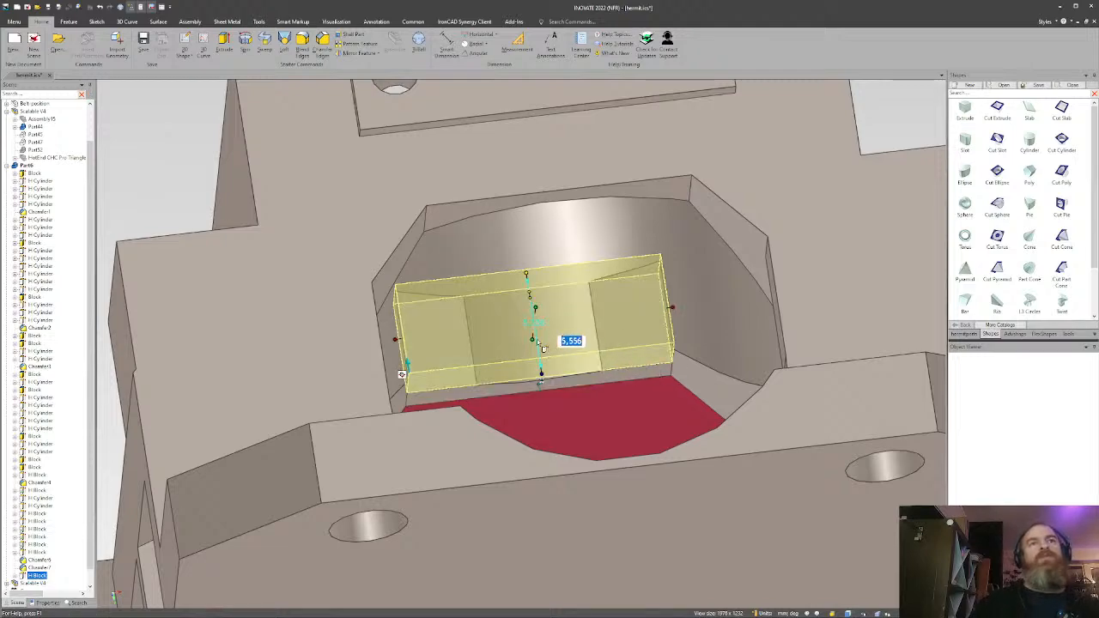
pyautogui.press('Tab')
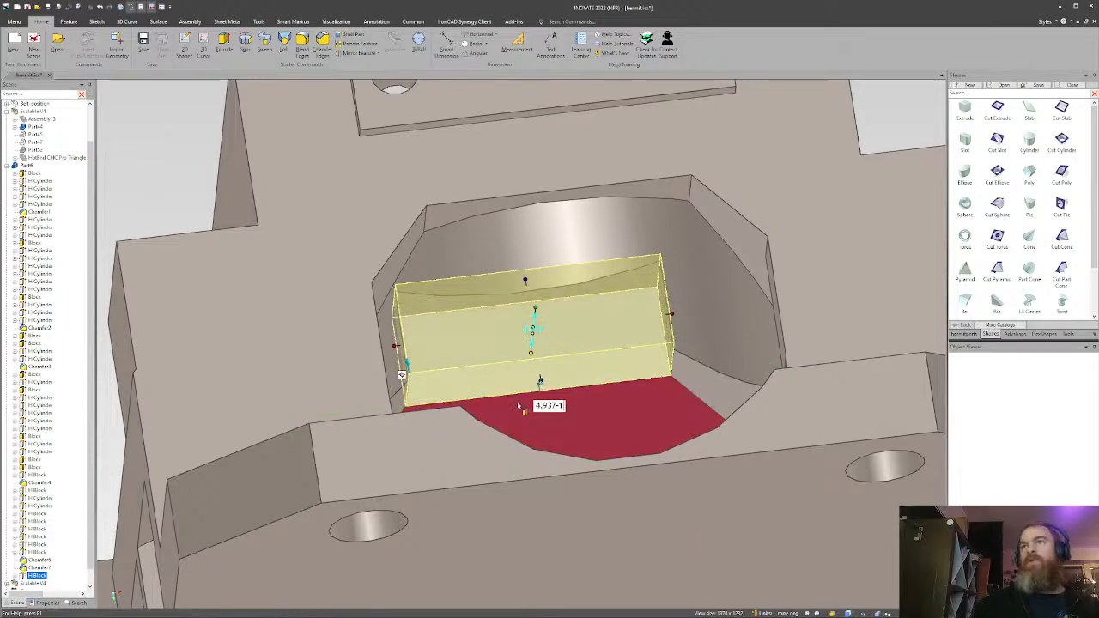
pyautogui.write('-1')
pyautogui.press('Tab')
# Raise the cut block's upper face until the block is 11 mm high.
pyautogui.moveTo(540, 381); pyautogui.dragTo(498, 383, button='middle')
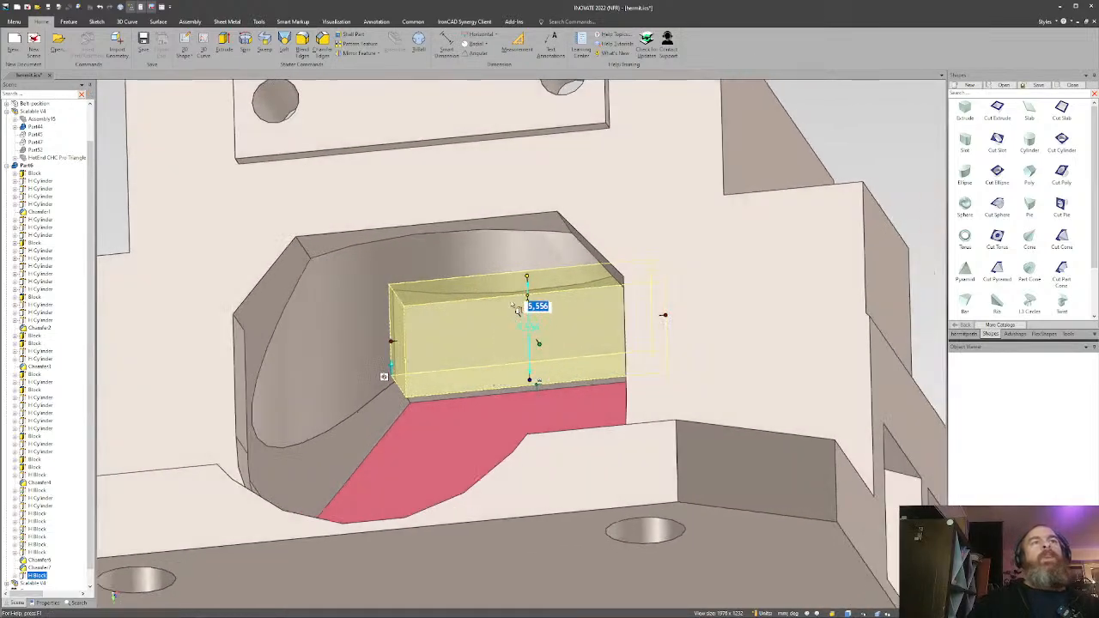
pyautogui.moveTo(517, 310); pyautogui.dragTo(540, 281, button='middle')
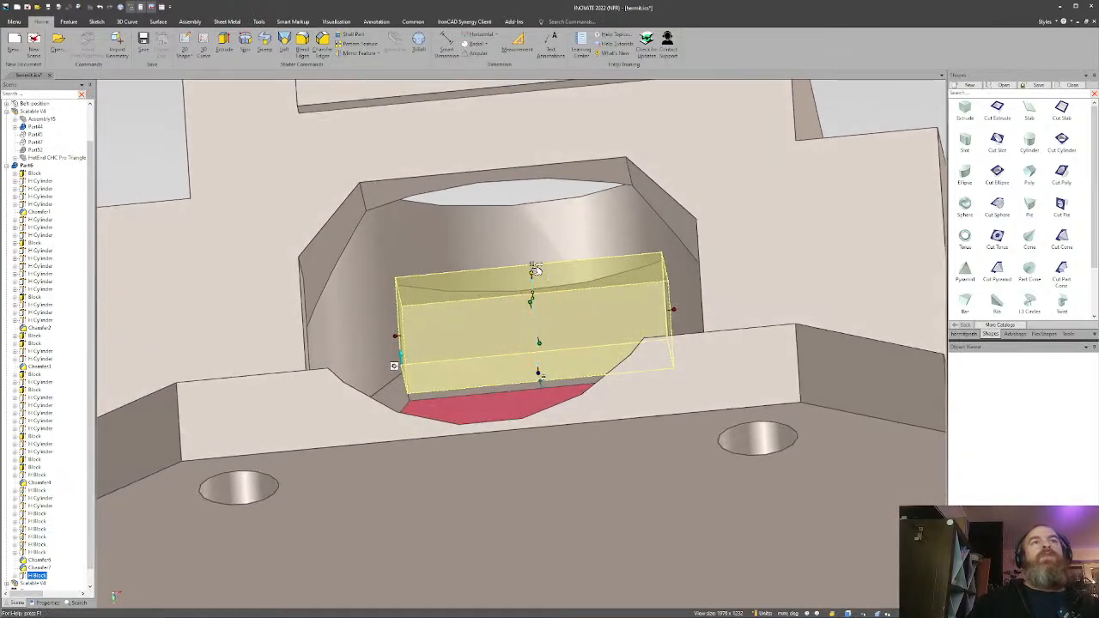
pyautogui.moveTo(535, 270); pyautogui.dragTo(526, 191)
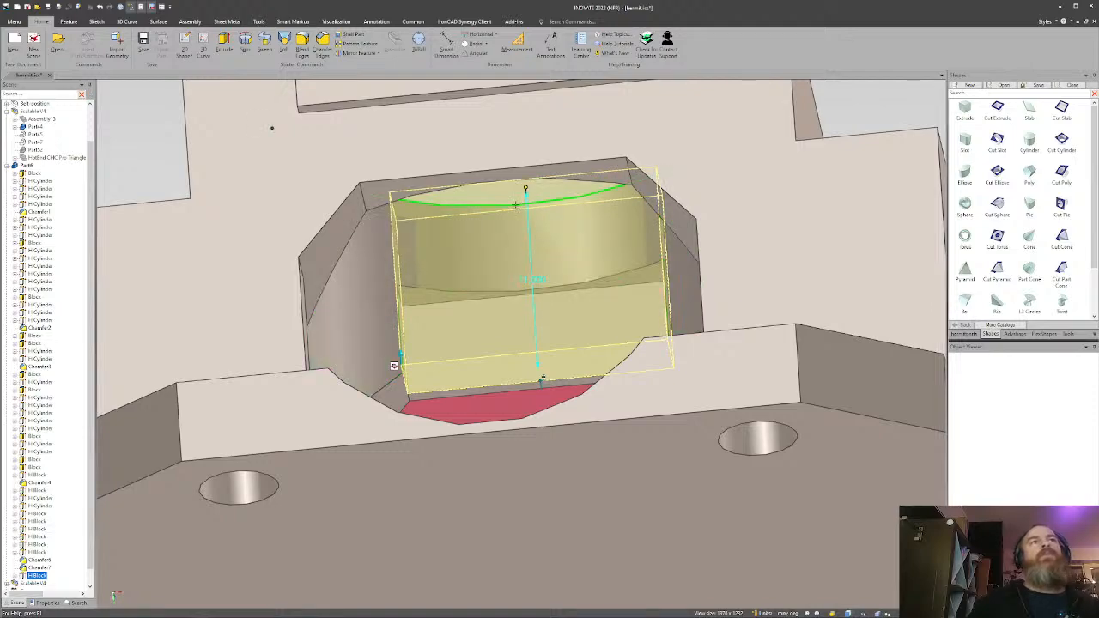
pyautogui.click(521, 230)
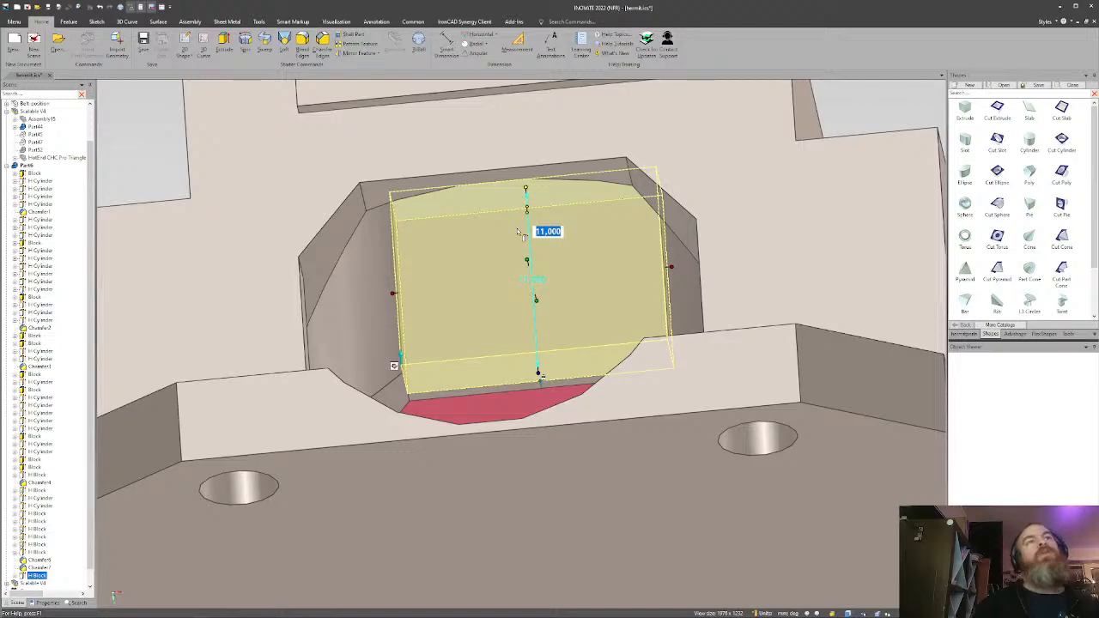
pyautogui.press('Tab')
# Move the TriBall to the centre point of the round opening and mirror a copy of the cut block across it.
pyautogui.moveTo(534, 255); pyautogui.dragTo(484, 392, button='middle')
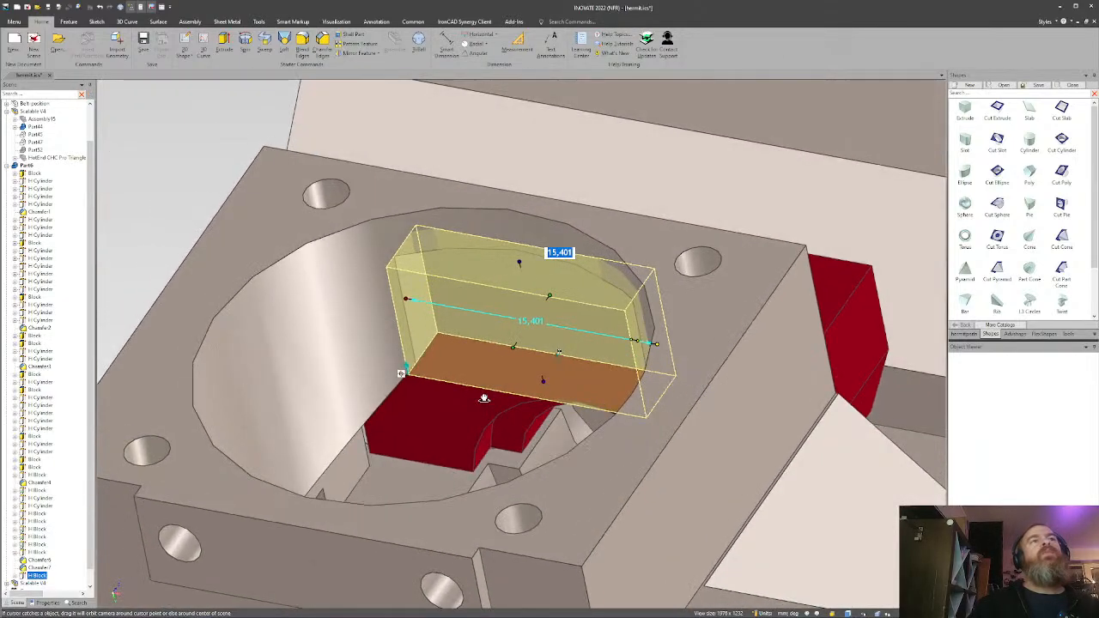
pyautogui.press('F10')
pyautogui.rightClick(557, 353)
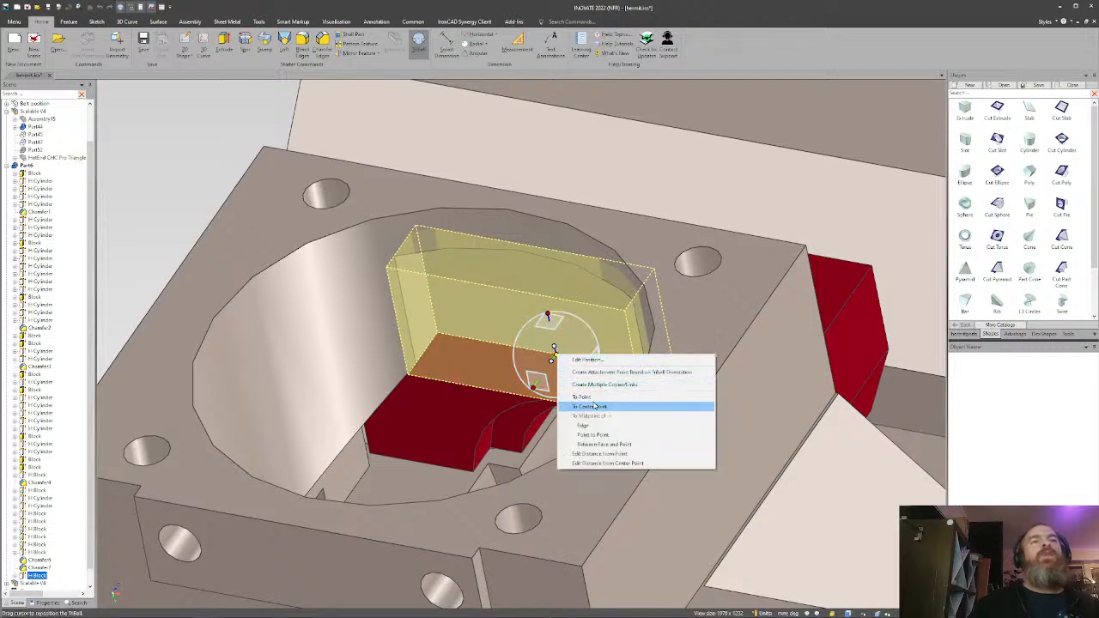
pyautogui.click(593, 406)
pyautogui.click(608, 420)
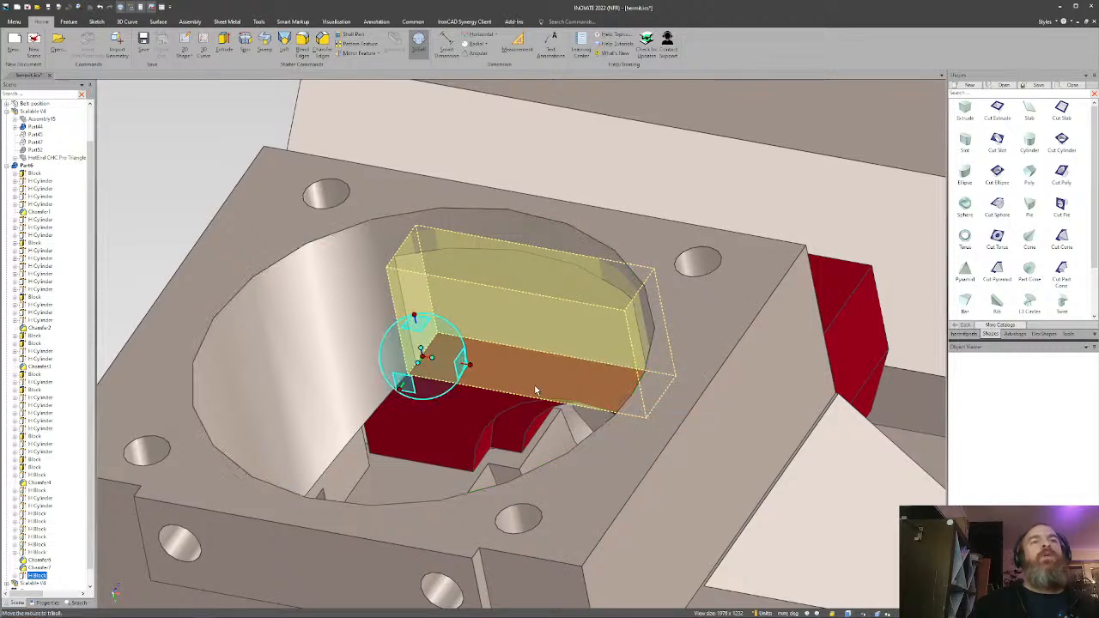
pyautogui.rightClick(422, 361)
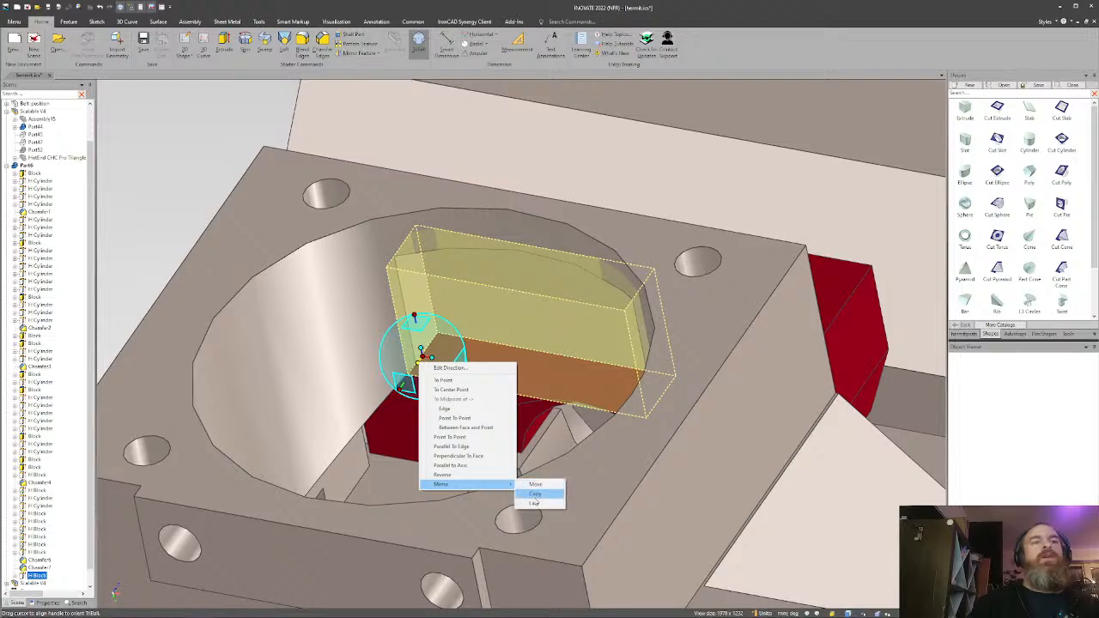
pyautogui.click(534, 495)
pyautogui.moveTo(346, 414); pyautogui.dragTo(395, 211, button='middle')
pyautogui.scroll(3, 523, 386)
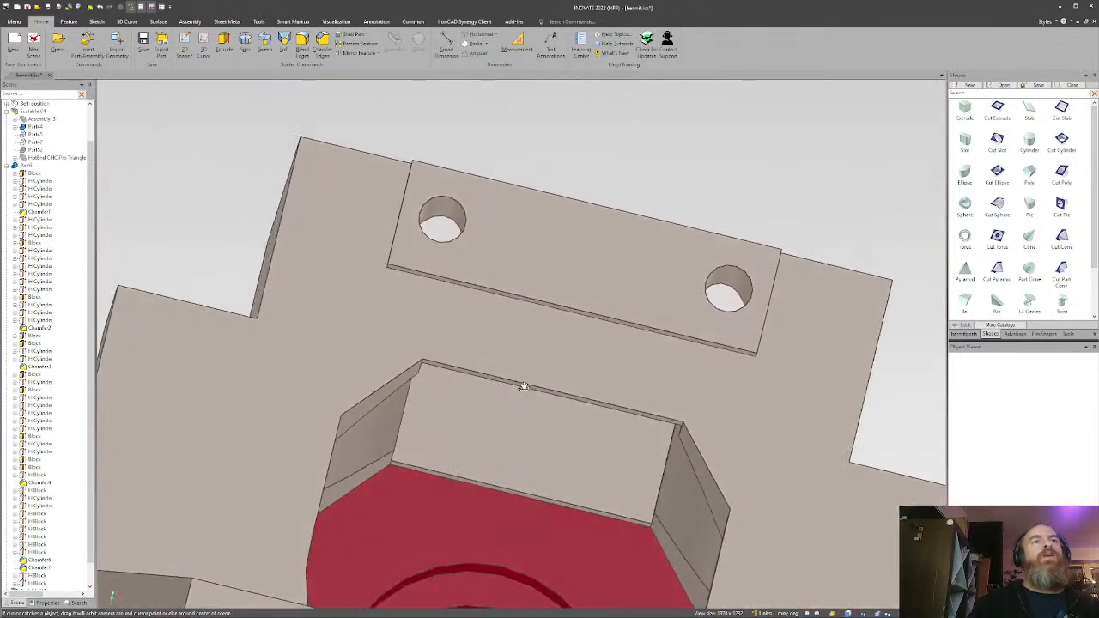
pyautogui.moveTo(524, 387); pyautogui.dragTo(391, 228, button='middle')
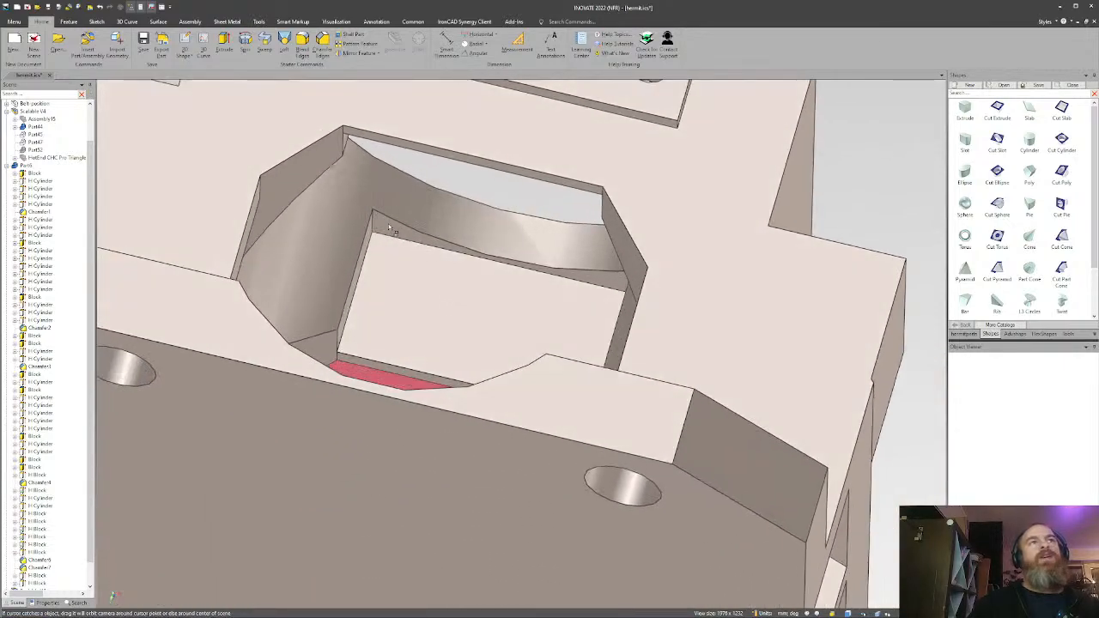
pyautogui.moveTo(499, 268); pyautogui.dragTo(481, 241, button='middle')
pyautogui.click(323, 49)
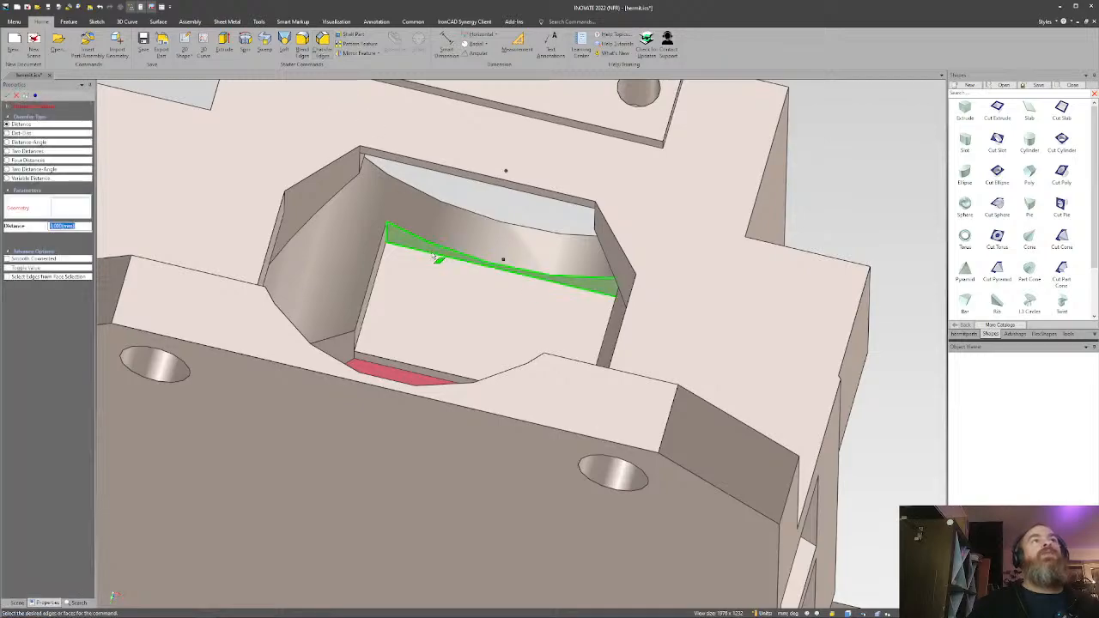
pyautogui.moveTo(430, 256); pyautogui.dragTo(475, 422, button='middle')
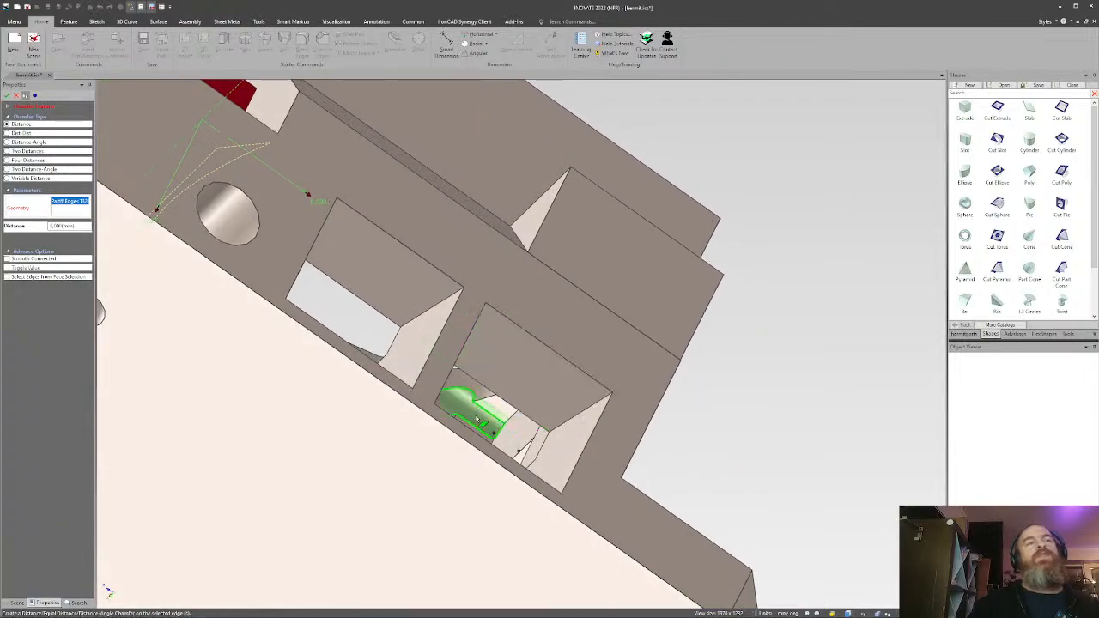
pyautogui.click(15, 97)
# Reduce the height of the original cut block above the red block by lowering its upper face.
pyautogui.click(520, 439)
pyautogui.click(520, 440)
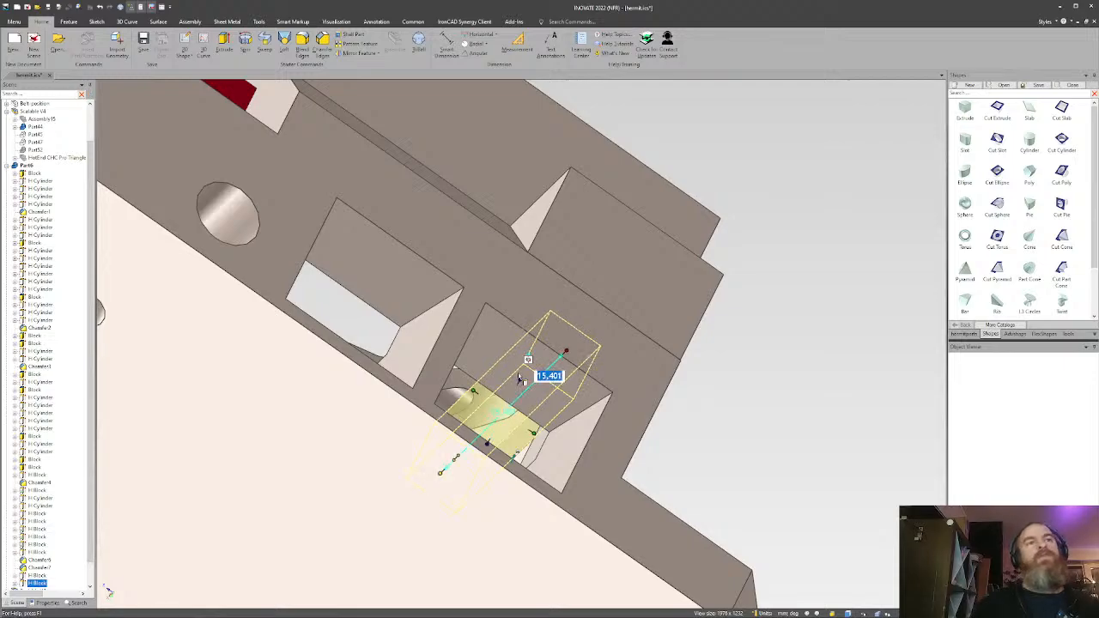
pyautogui.moveTo(587, 405); pyautogui.dragTo(530, 397, button='middle')
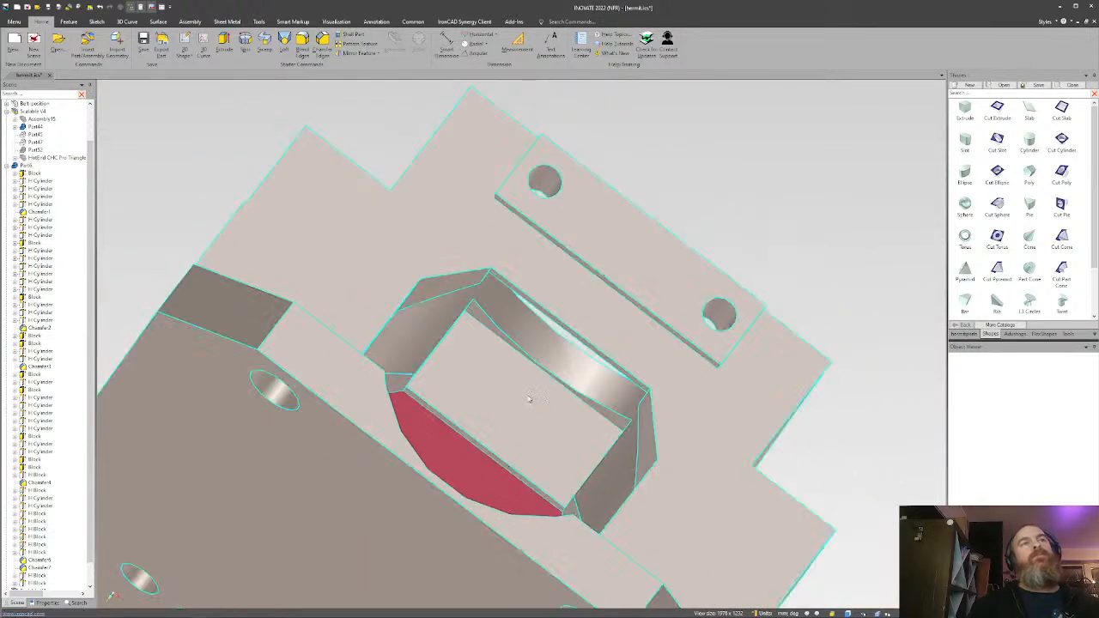
pyautogui.click(565, 377)
pyautogui.moveTo(558, 355); pyautogui.dragTo(531, 389)
pyautogui.click(832, 426)
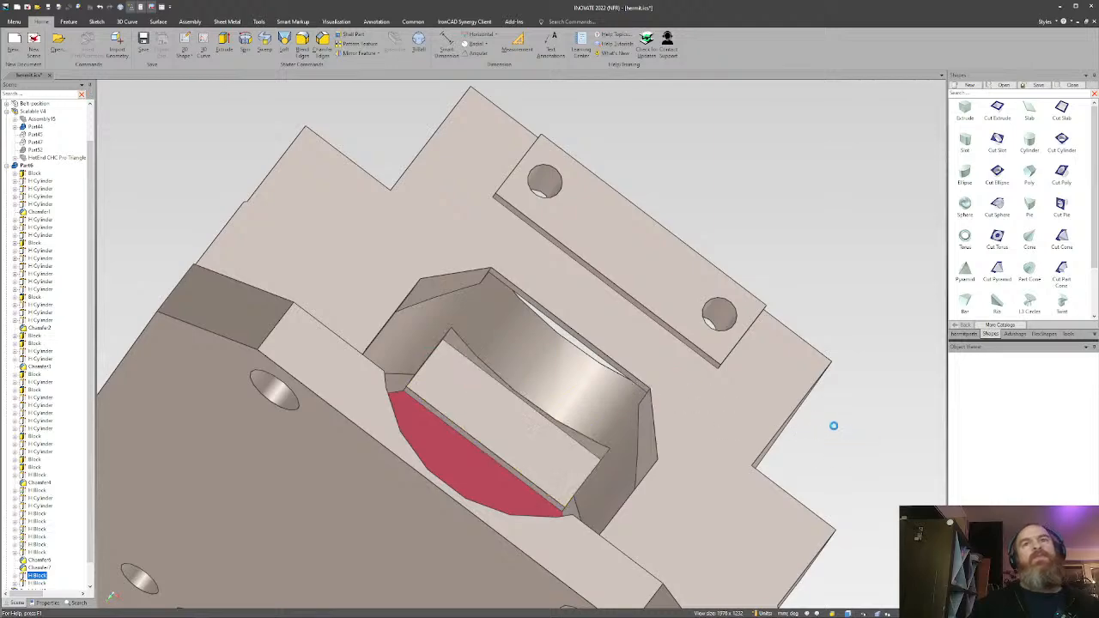
# Chamfer the inner edge above the cut block's face and the matching edge on the opposite side with a Distance chamfer.
pyautogui.click(322, 41)
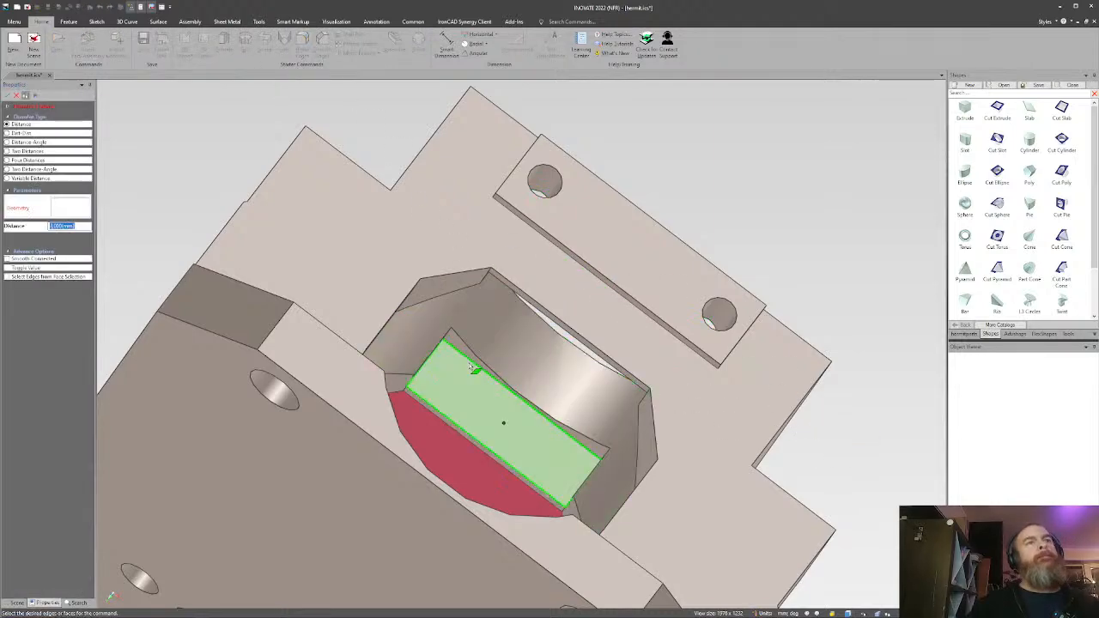
pyautogui.click(472, 366)
pyautogui.moveTo(483, 369); pyautogui.dragTo(467, 370, button='middle')
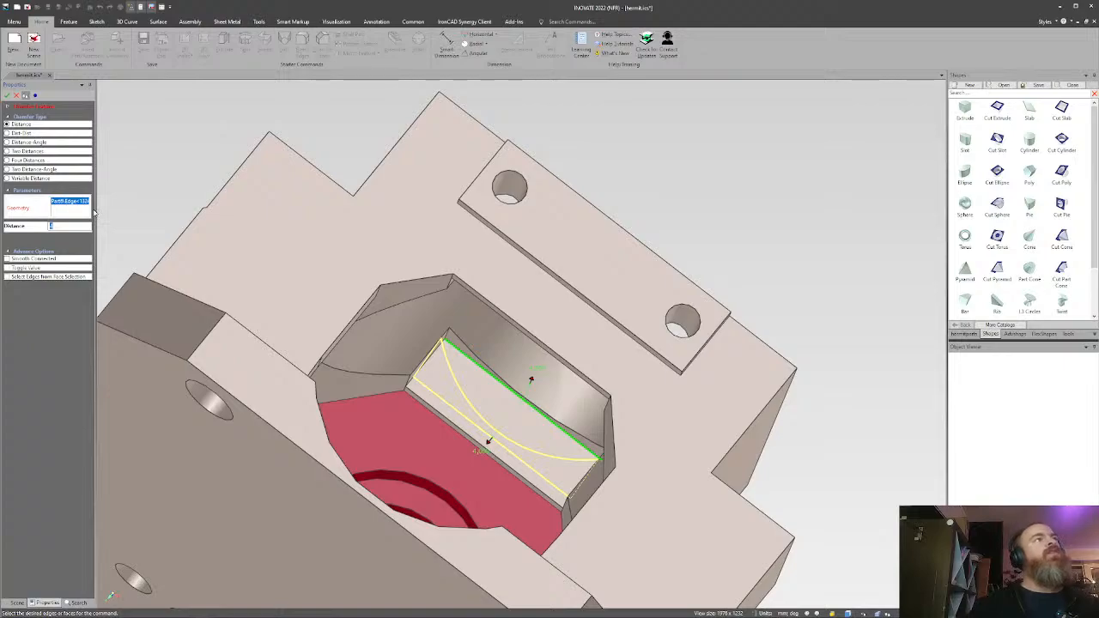
pyautogui.moveTo(398, 289); pyautogui.dragTo(323, 334, button='middle')
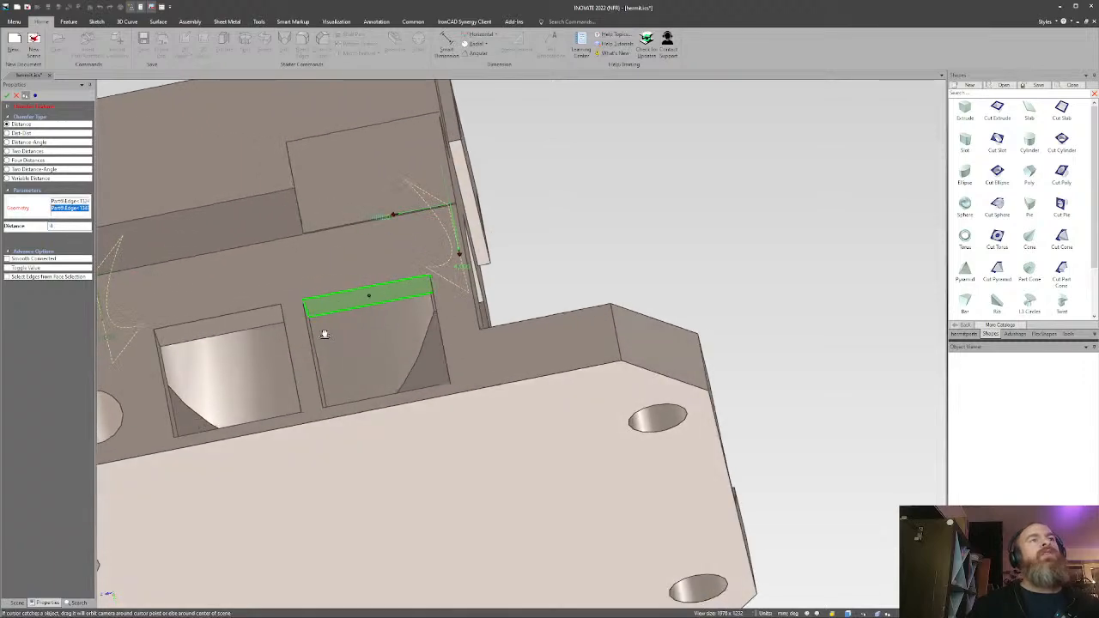
pyautogui.click(8, 96)
# Delete the unneeded block feature inside the carriage opening.
pyautogui.moveTo(363, 211); pyautogui.dragTo(412, 335, button='middle')
pyautogui.click(335, 353)
pyautogui.press('Delete')
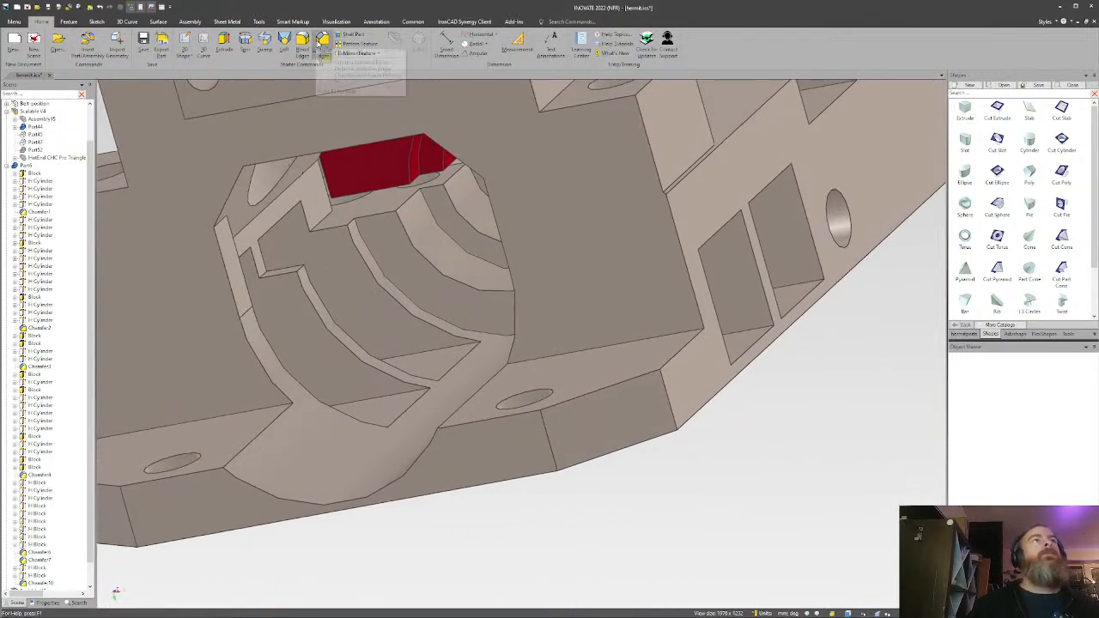
# Apply a Distance chamfer to the upper end edges of the stepped ribs on both sides of the carriage opening.
pyautogui.click(322, 41)
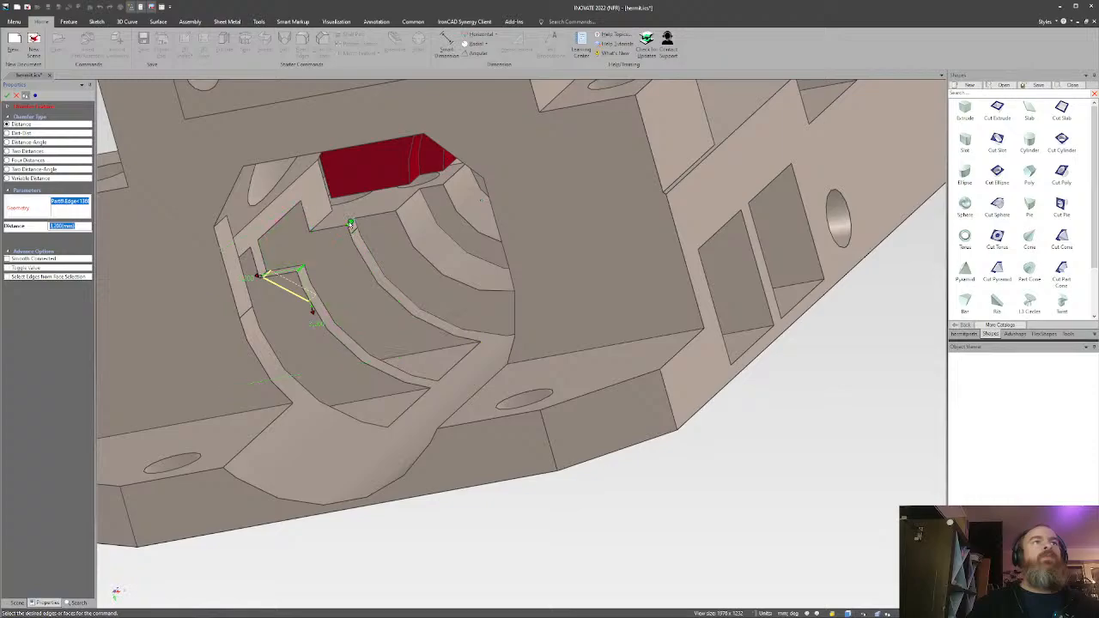
pyautogui.click(350, 225)
pyautogui.moveTo(351, 225); pyautogui.dragTo(351, 307, button='middle')
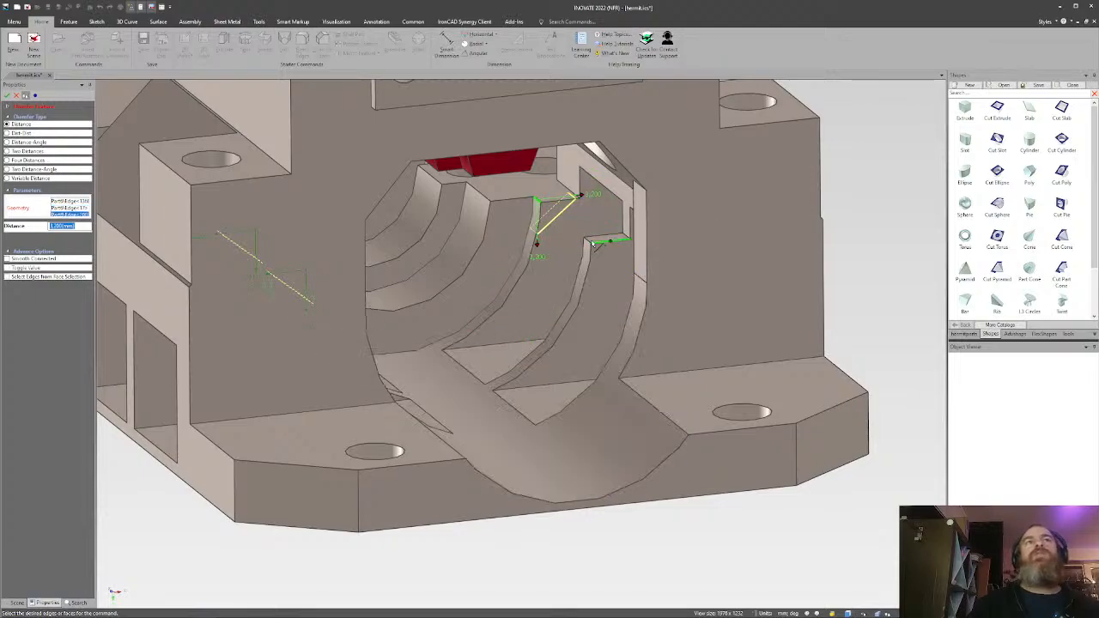
pyautogui.moveTo(577, 260)
pyautogui.mouseDown(button='middle')
pyautogui.moveTo(540, 246)
pyautogui.moveTo(585, 271)
pyautogui.mouseUp(button='middle')
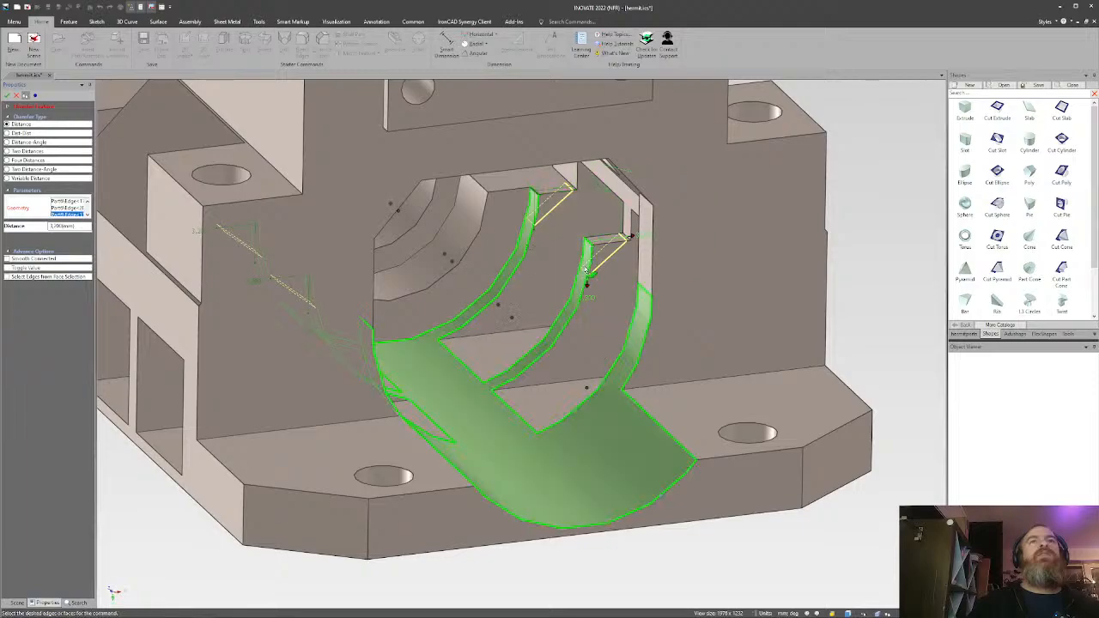
pyautogui.moveTo(494, 270); pyautogui.dragTo(397, 294, button='middle')
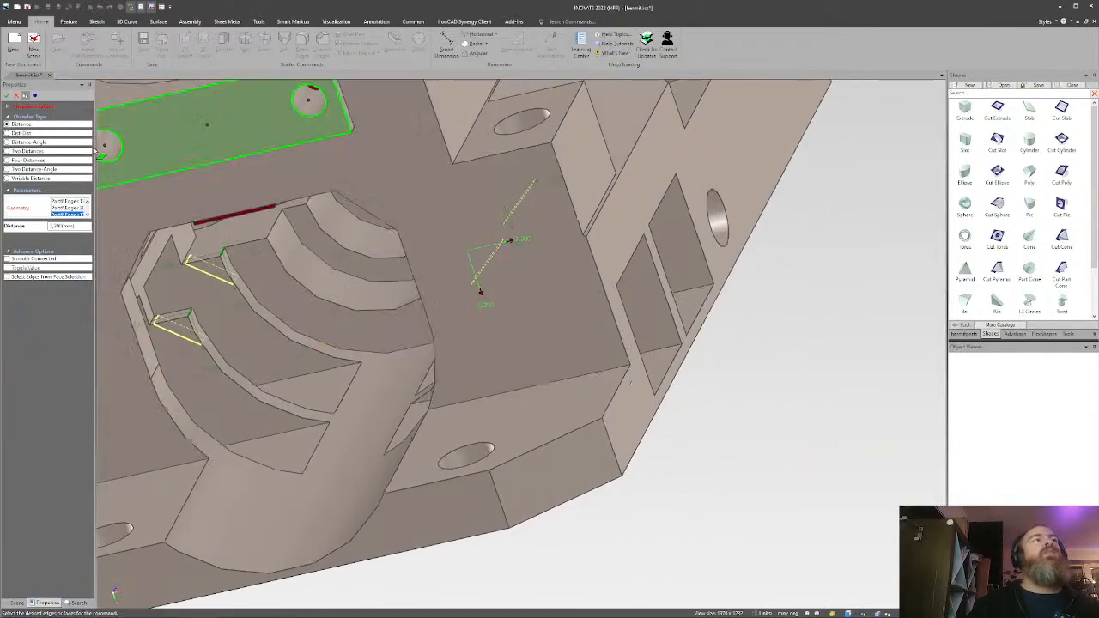
pyautogui.click(8, 97)
# Examine the carriage with its fan, red block and hotend inside the surrounding frame from several angles.
pyautogui.moveTo(249, 258); pyautogui.dragTo(515, 304, button='middle')
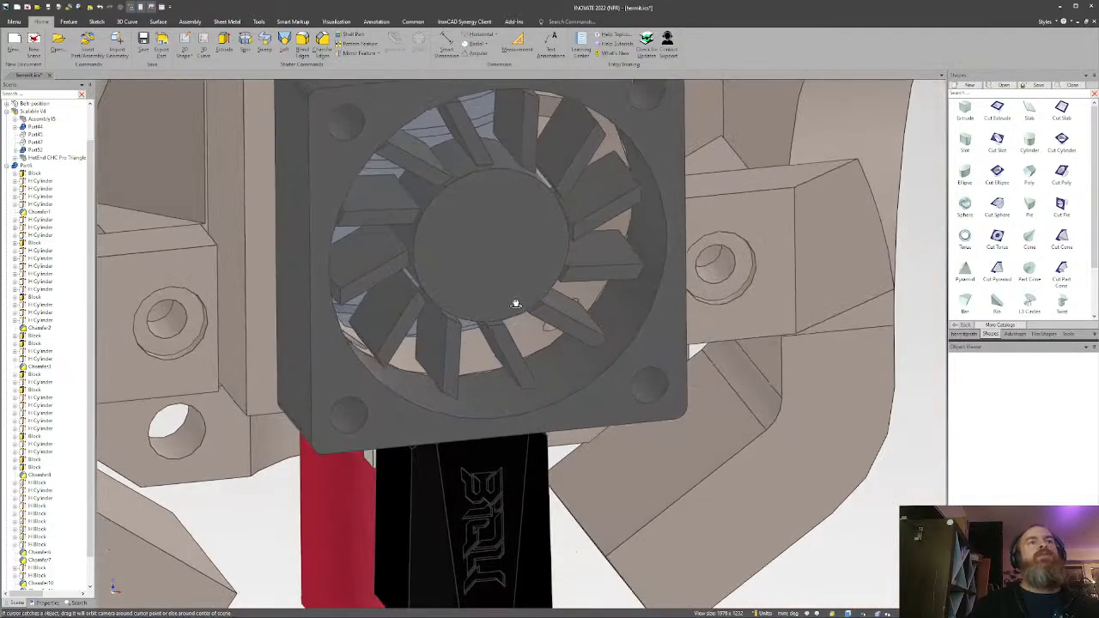
pyautogui.scroll(-5, 515, 306)
pyautogui.keyDown('shift'); pyautogui.moveTo(481, 211); pyautogui.dragTo(541, 328, button='middle'); pyautogui.keyUp('shift')
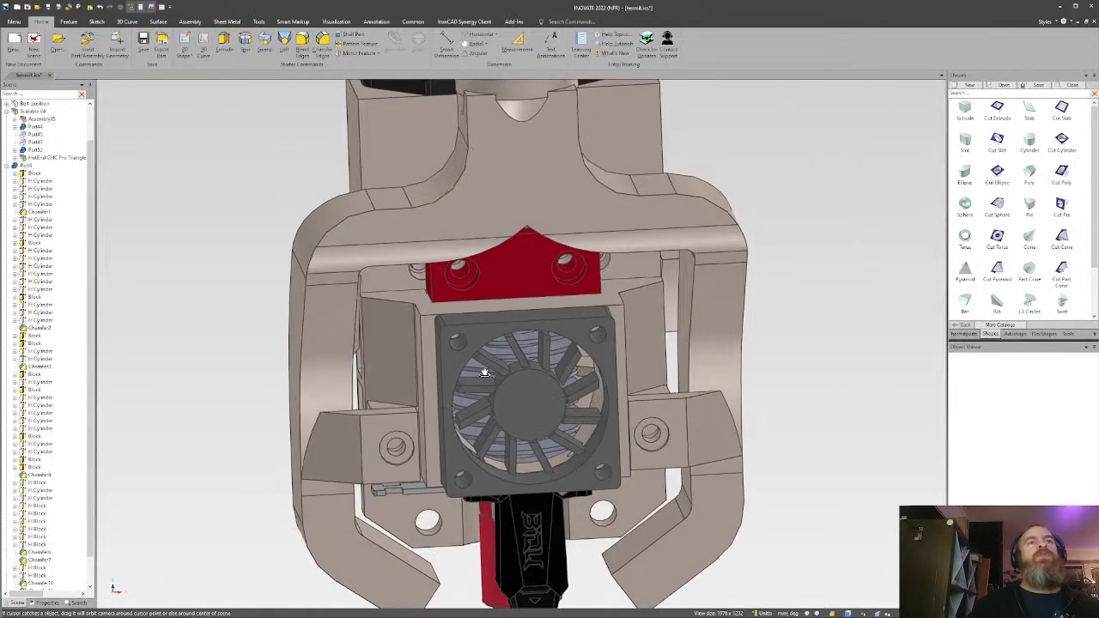
pyautogui.moveTo(485, 372); pyautogui.dragTo(417, 334, button='middle')
pyautogui.moveTo(525, 346); pyautogui.dragTo(499, 327, button='middle')
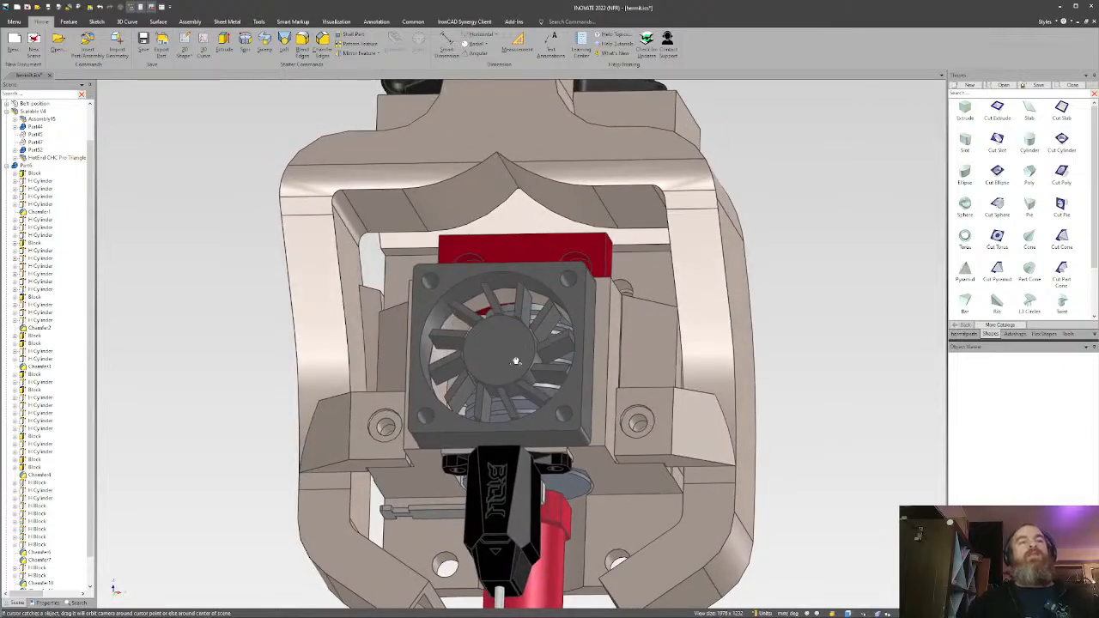
pyautogui.keyDown('shift'); pyautogui.moveTo(516, 360); pyautogui.dragTo(548, 281, button='middle'); pyautogui.keyUp('shift')
pyautogui.moveTo(491, 336); pyautogui.dragTo(571, 244, button='middle')
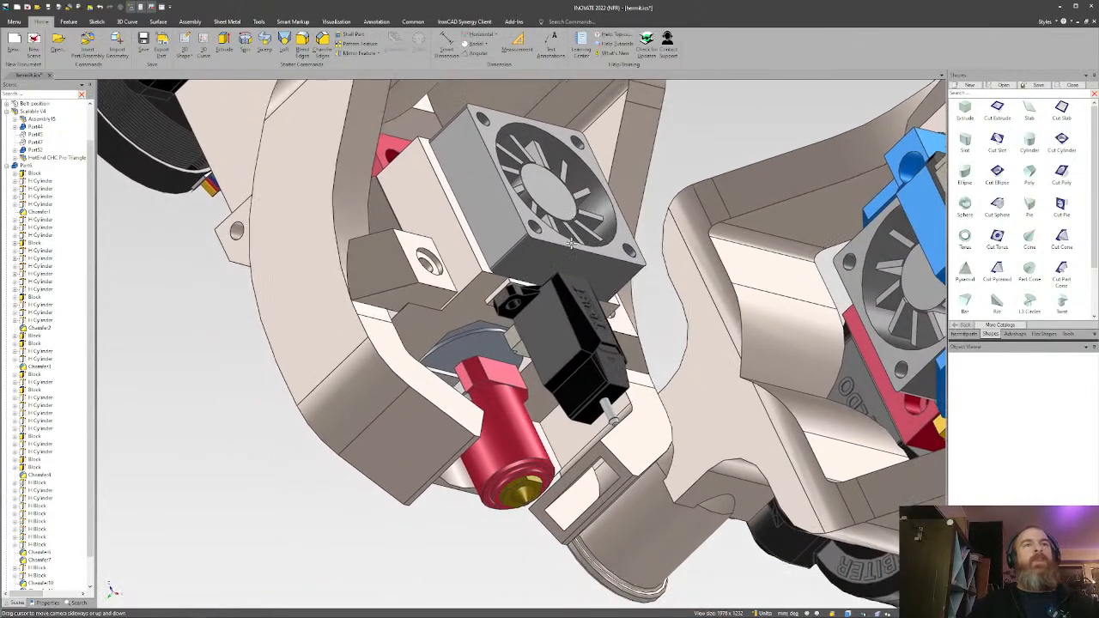
pyautogui.moveTo(552, 332); pyautogui.dragTo(520, 505, button='middle')
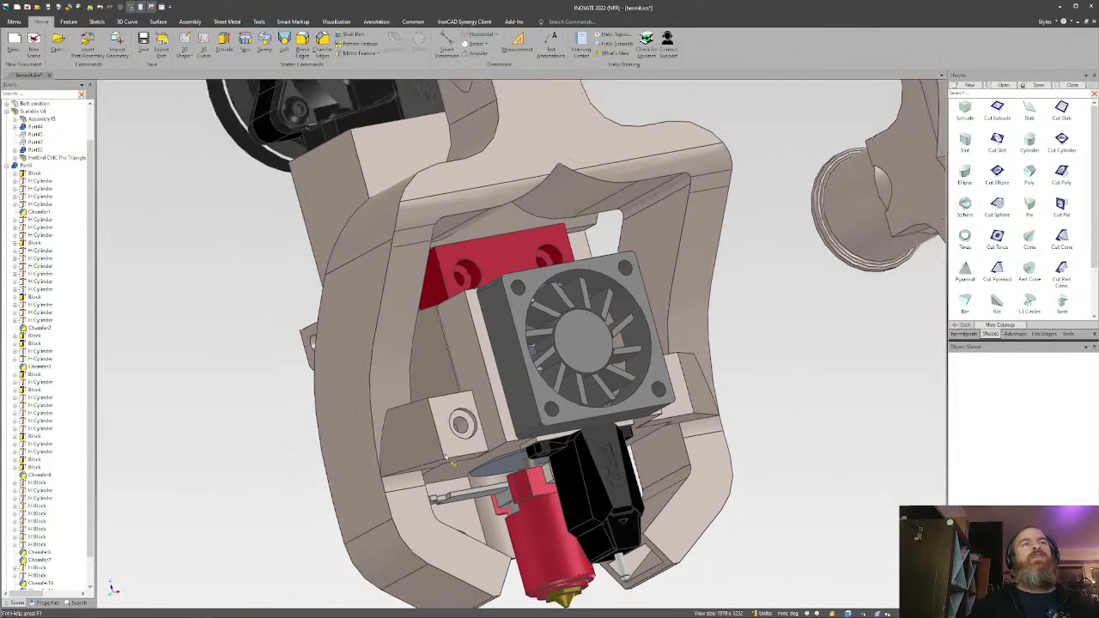
pyautogui.click(453, 439)
pyautogui.click(454, 439)
pyautogui.moveTo(453, 439); pyautogui.dragTo(673, 337, button='middle')
pyautogui.click(673, 337)
pyautogui.moveTo(589, 313); pyautogui.dragTo(387, 318, button='middle')
pyautogui.scroll(-3, 464, 304)
pyautogui.scroll(2, 528, 332)
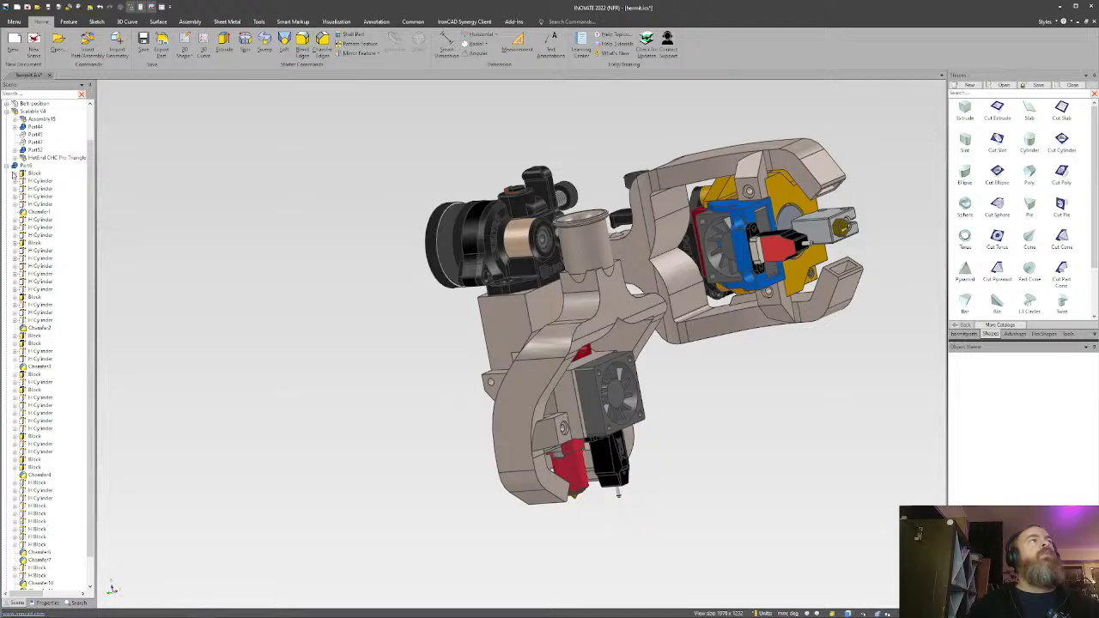
# Collapse the Scalable V4 and Part6 branches and unsuppress the three assemblies listed before Belt position.
pyautogui.click(7, 111)
pyautogui.scroll(1, 42, 200)
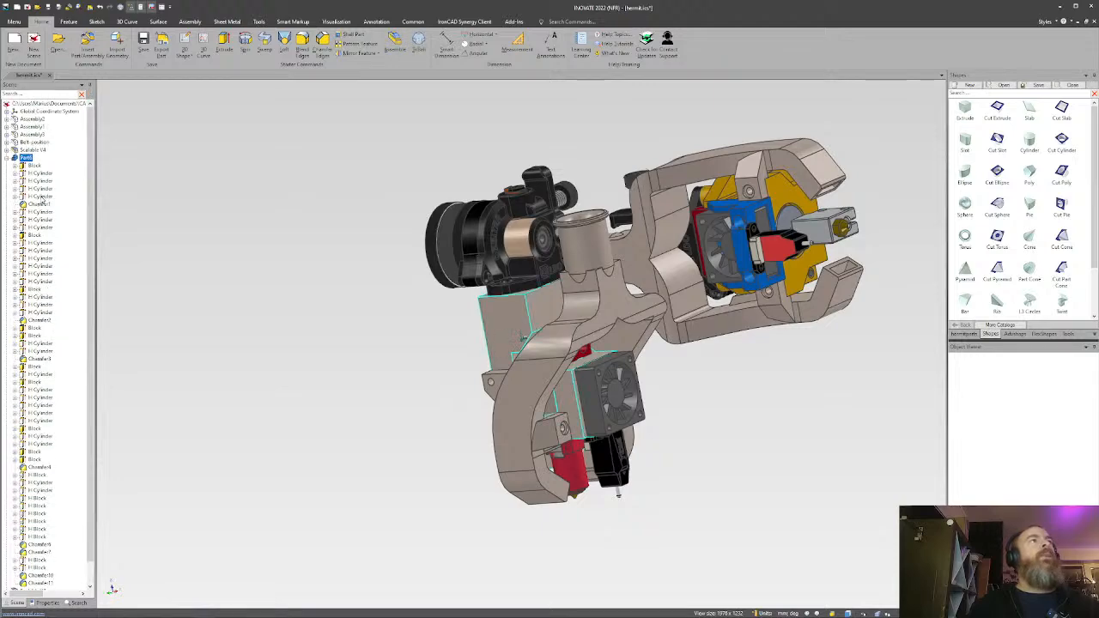
pyautogui.click(8, 158)
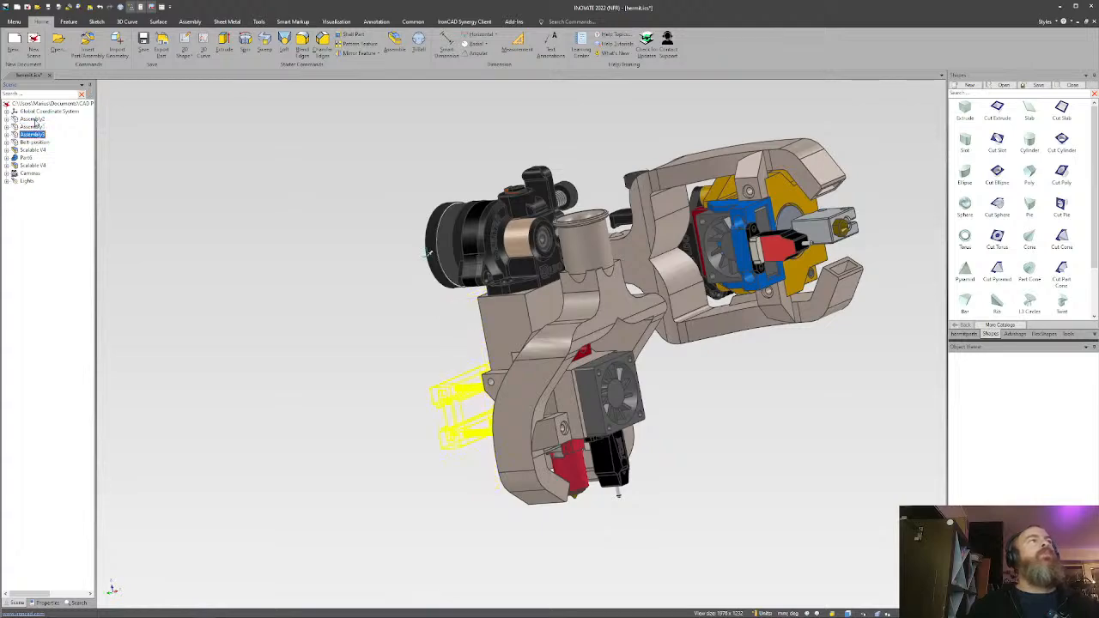
pyautogui.rightClick(35, 123)
pyautogui.click(74, 315)
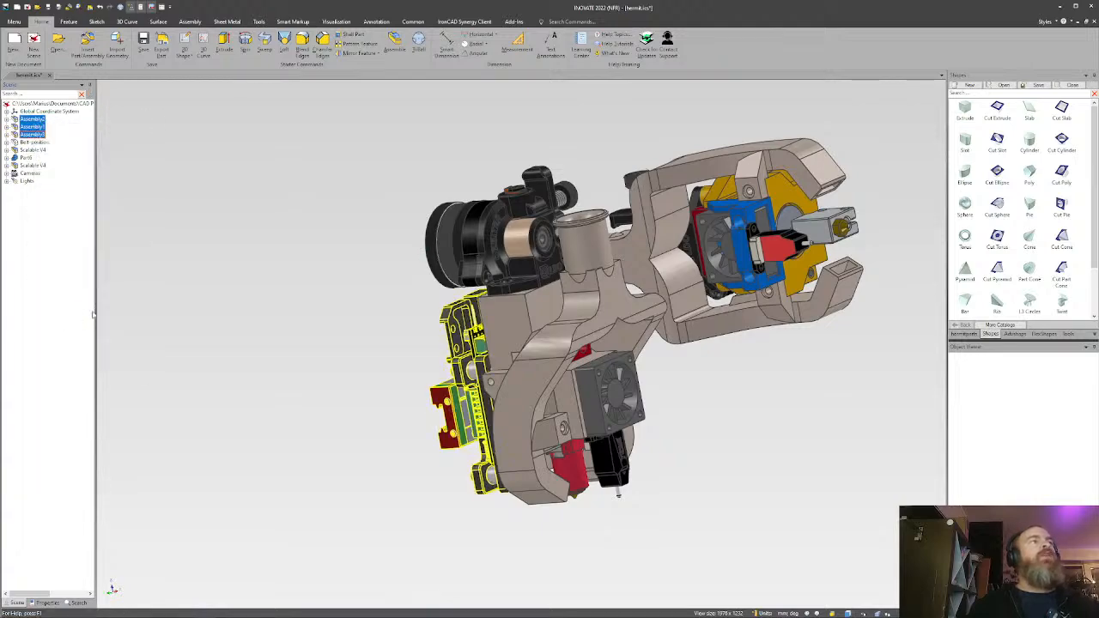
# Unsuppress the parts of the Belt position assembly.
pyautogui.click(424, 361)
pyautogui.moveTo(489, 360); pyautogui.dragTo(530, 345, button='middle')
pyautogui.moveTo(507, 354); pyautogui.dragTo(453, 359, button='middle')
pyautogui.rightClick(36, 144)
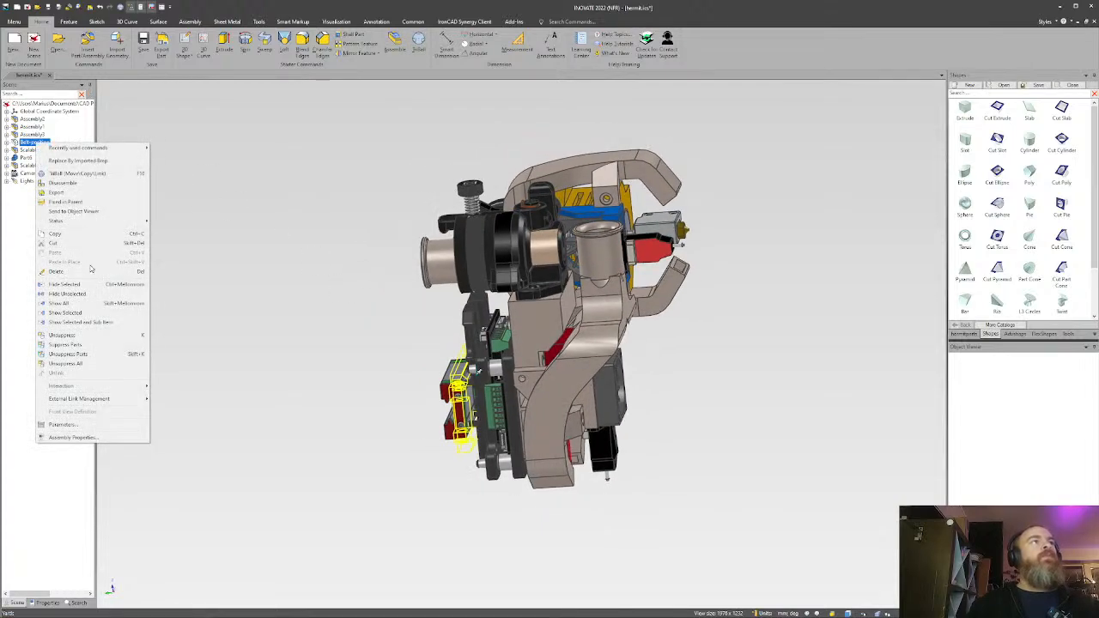
pyautogui.click(69, 354)
# Hide the curved frame around the carriage and examine the complete toolhead with extruder, fan and belt mount.
pyautogui.moveTo(470, 393); pyautogui.dragTo(662, 289, button='middle')
pyautogui.scroll(5, 517, 371)
pyautogui.scroll(-5, 620, 323)
pyautogui.moveTo(616, 319); pyautogui.dragTo(550, 445, button='middle')
pyautogui.click(585, 356)
pyautogui.click(584, 356)
pyautogui.scroll(3, 494, 396)
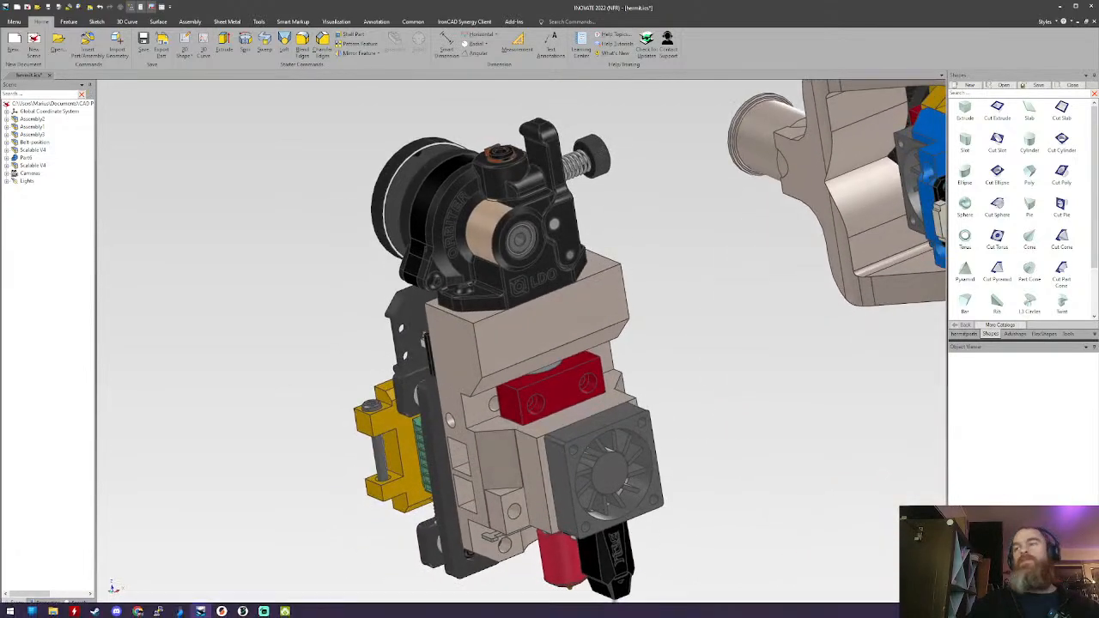
pyautogui.moveTo(543, 373); pyautogui.dragTo(560, 400, button='middle')
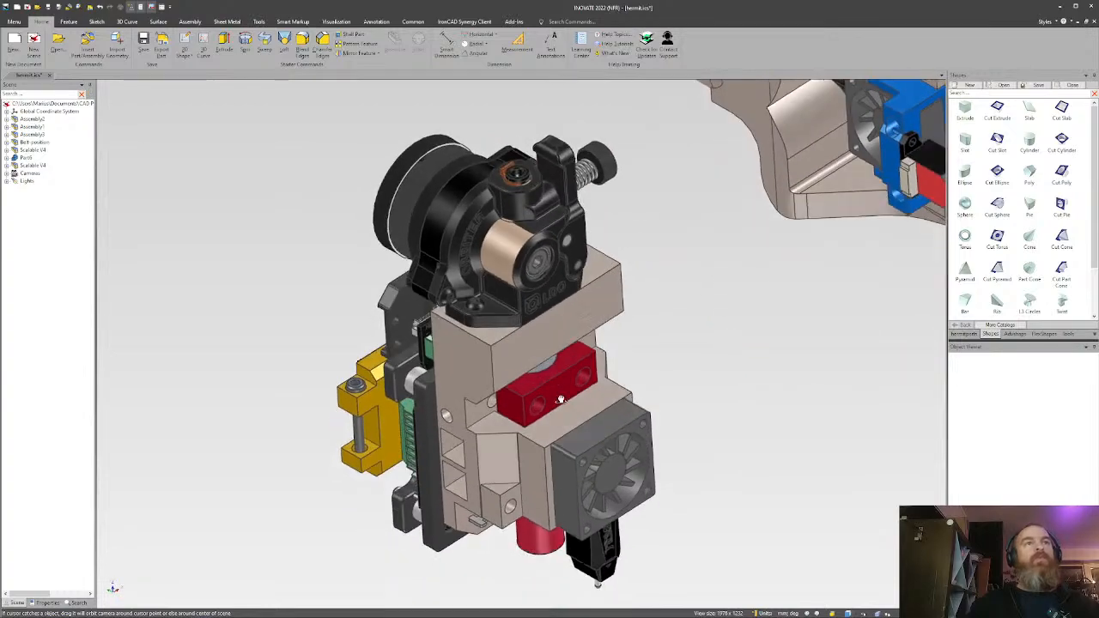
# Place a cut shape on the carriage's top block and move it out to the side of the part.
pyautogui.click(324, 41)
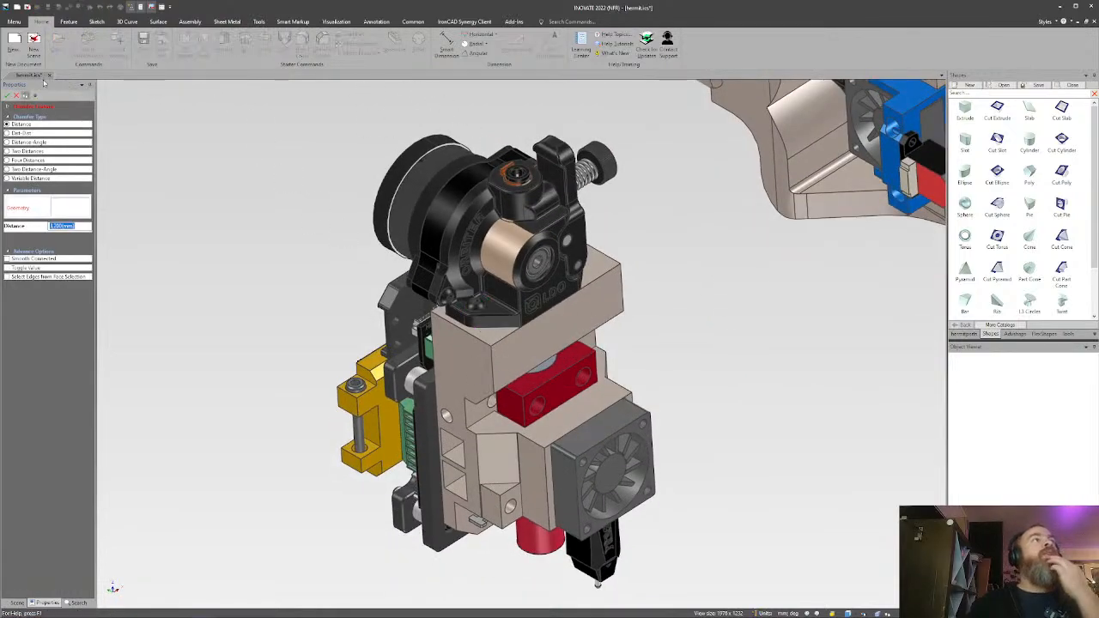
pyautogui.click(15, 98)
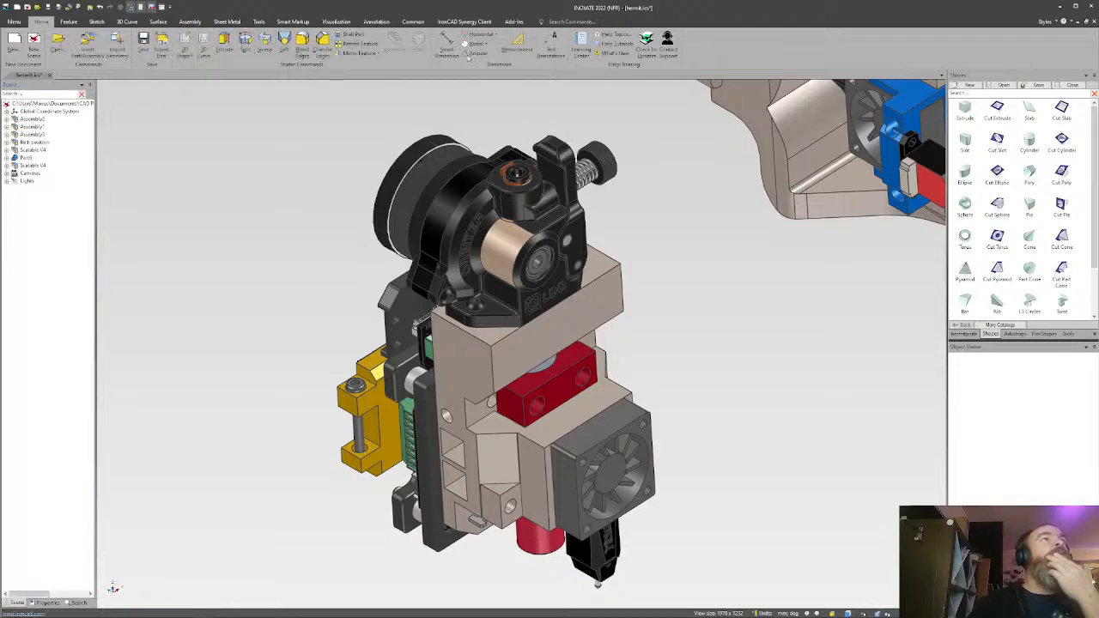
pyautogui.click(552, 346)
pyautogui.press('F10')
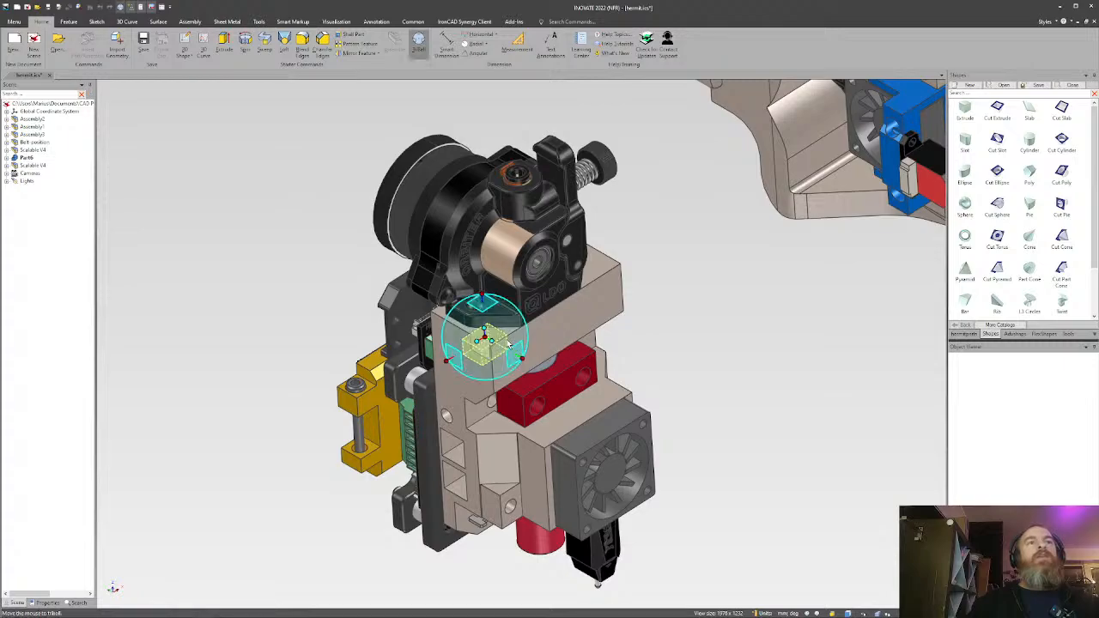
pyautogui.moveTo(494, 311); pyautogui.dragTo(706, 344)
pyautogui.press('F10')
# Open the cut shape's cross-section sketch and delete its default rectangle.
pyautogui.hotkey('ctrl', 'e')
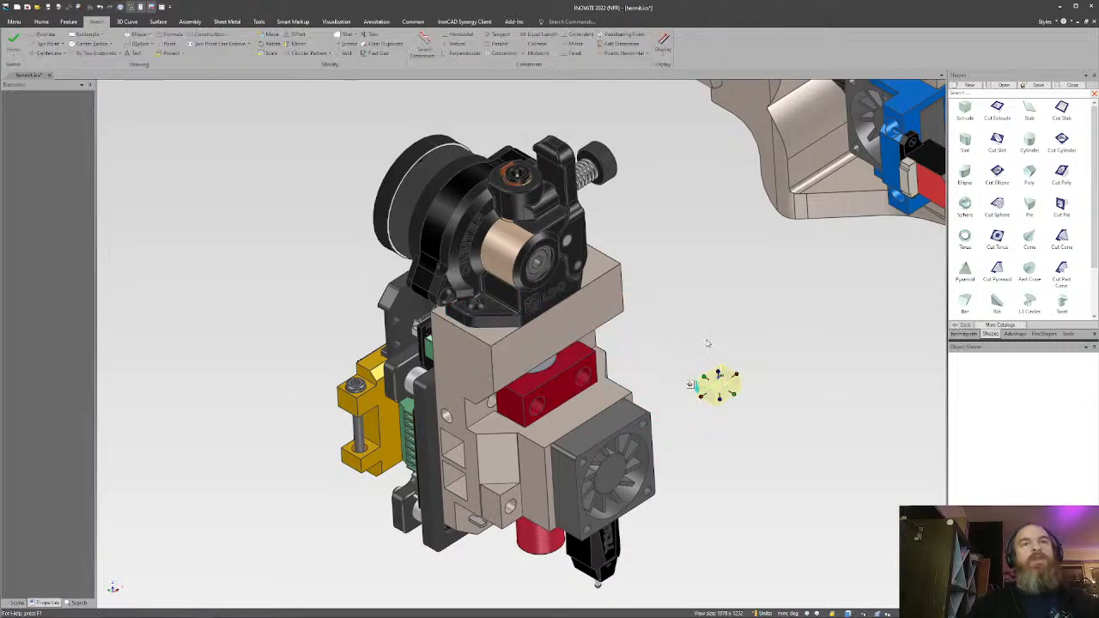
pyautogui.moveTo(641, 287); pyautogui.dragTo(434, 400)
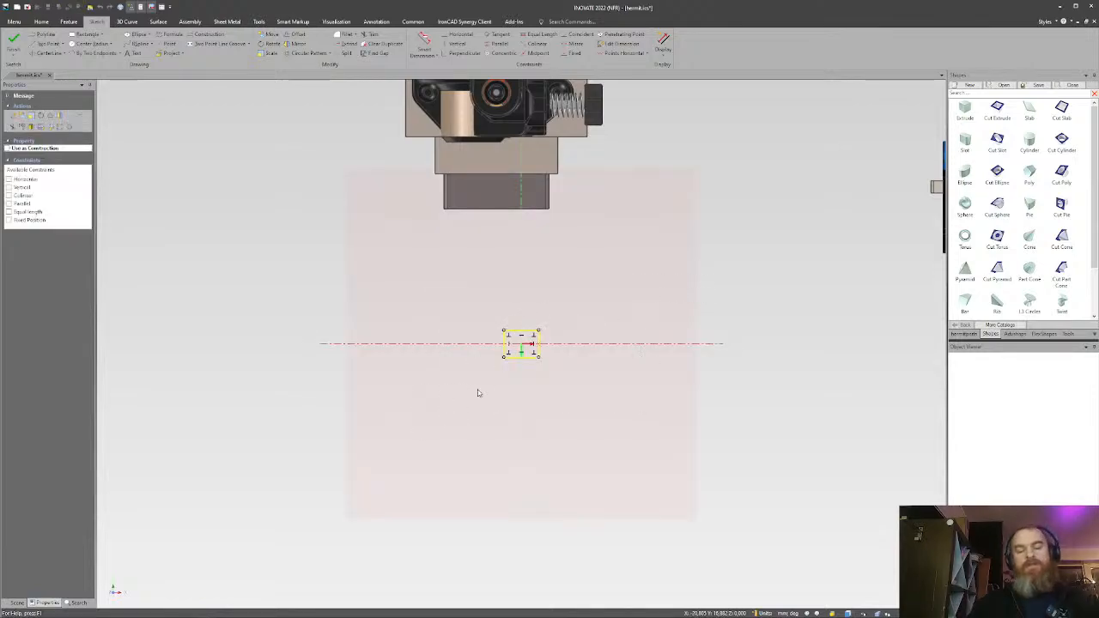
pyautogui.press('Delete')
# Project the top block's front and side edges and the extruder base's angled edges into the sketch.
pyautogui.scroll(-2, 472, 310)
pyautogui.scroll(5, 481, 266)
pyautogui.moveTo(509, 261)
pyautogui.mouseDown(button='middle')
pyautogui.moveTo(511, 229)
pyautogui.moveTo(451, 211)
pyautogui.mouseUp(button='middle')
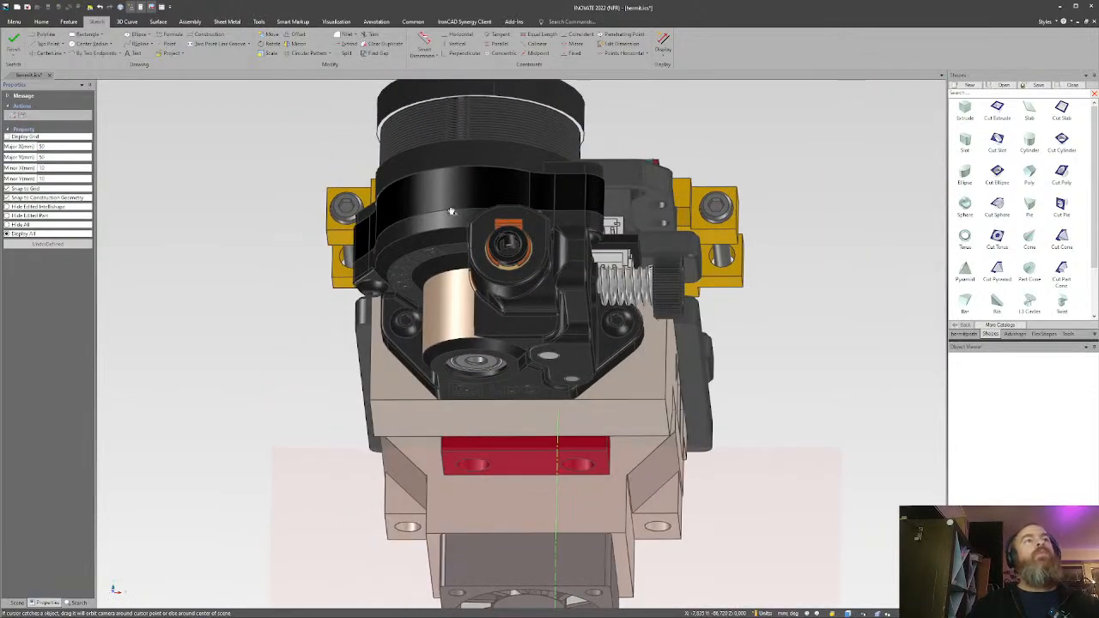
pyautogui.click(400, 354)
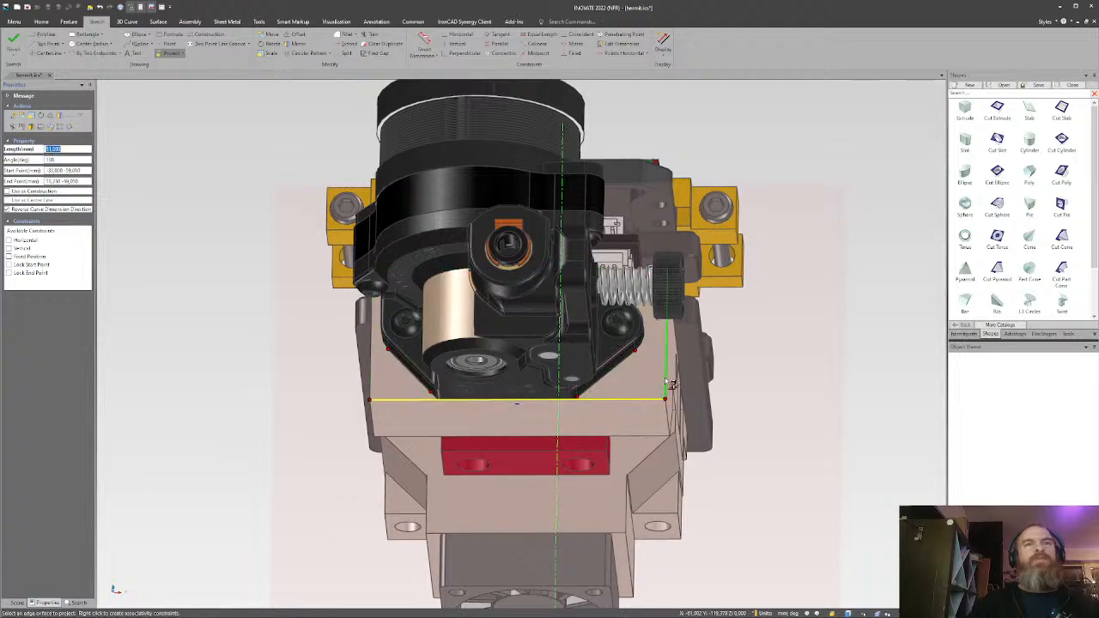
pyautogui.click(374, 380)
# Draw lines along the extruder base's left angled edge, extending past the block's front and side edges.
pyautogui.click(38, 44)
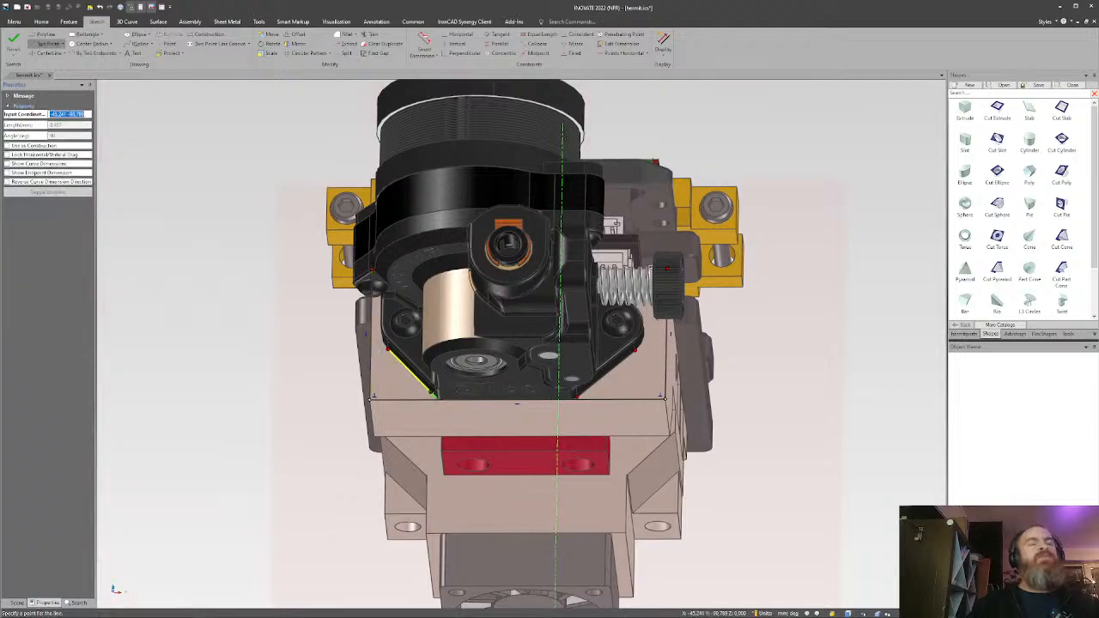
pyautogui.moveTo(469, 398); pyautogui.dragTo(494, 365, button='middle')
pyautogui.scroll(5, 465, 384)
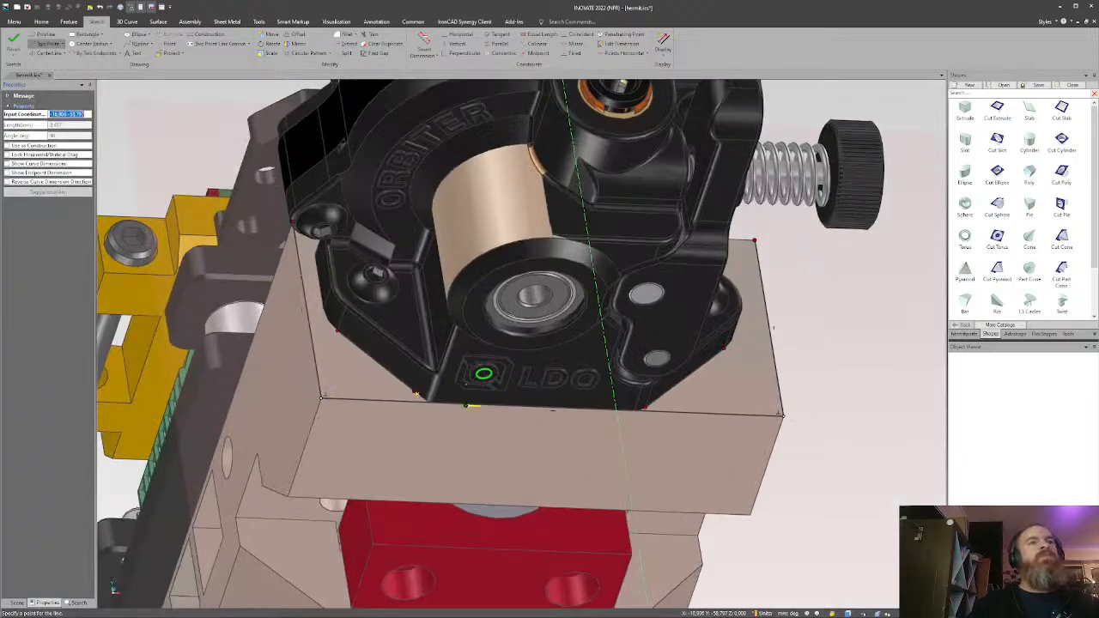
pyautogui.moveTo(661, 283)
pyautogui.mouseDown(button='middle')
pyautogui.moveTo(667, 289)
pyautogui.moveTo(661, 282)
pyautogui.mouseUp(button='middle')
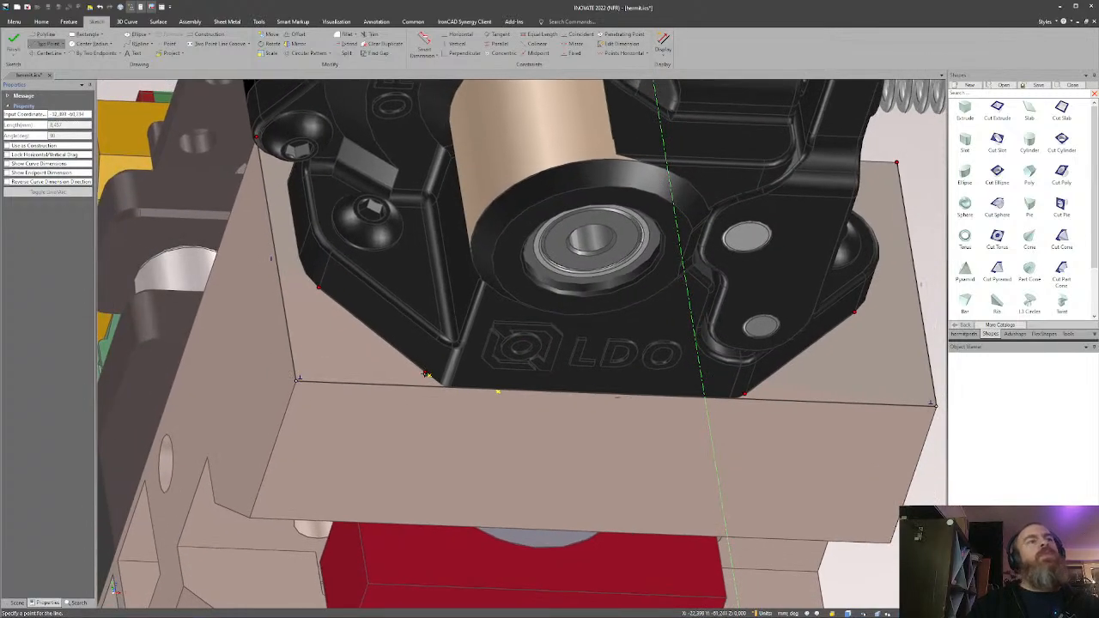
pyautogui.click(445, 389)
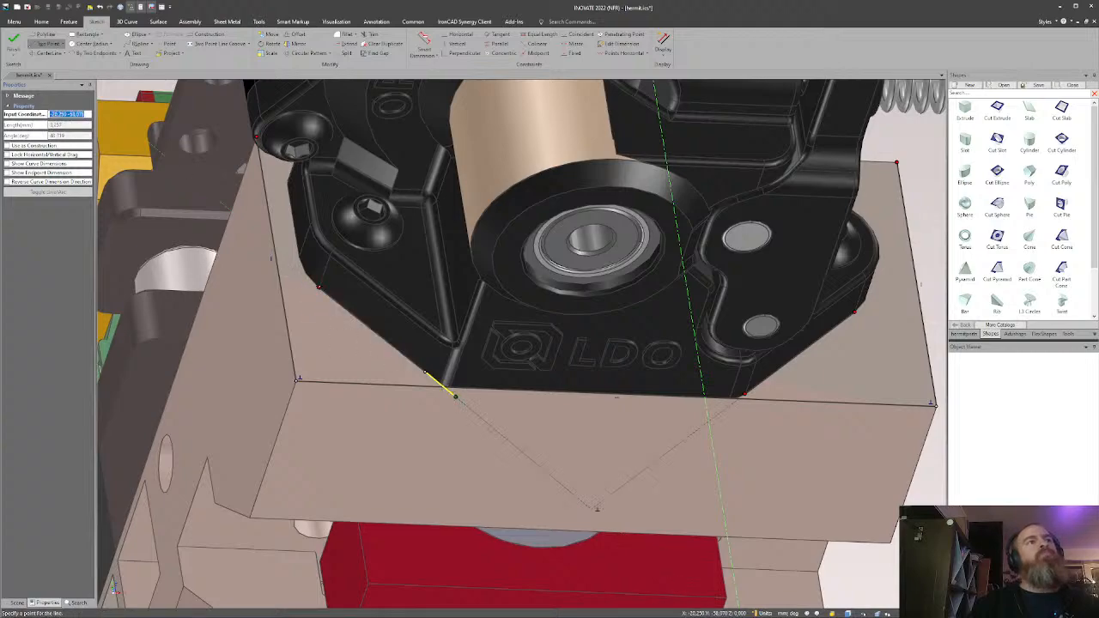
pyautogui.press('Escape')
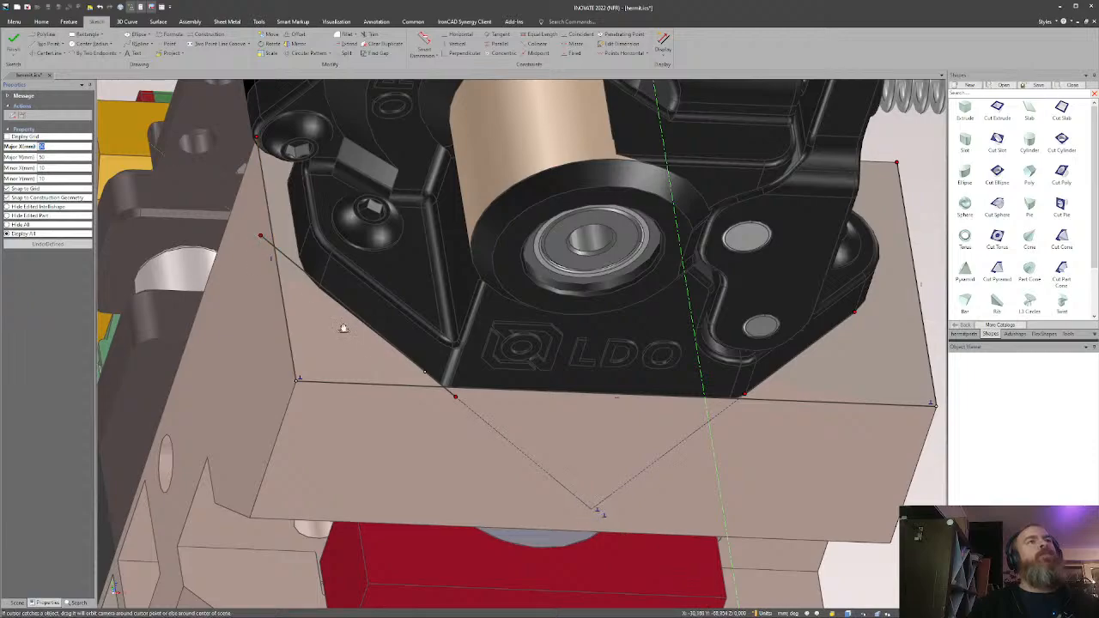
# Add the matching line along the extruder's right angled edge, trim the profile to two corner triangles and finish the sketch.
pyautogui.moveTo(321, 325); pyautogui.dragTo(337, 332, button='middle')
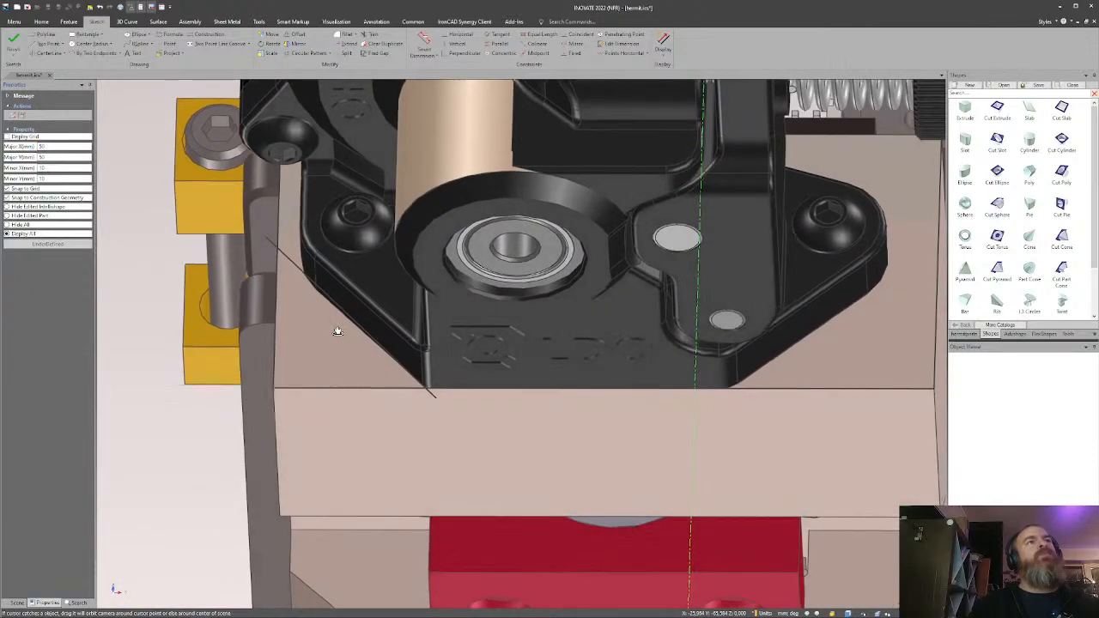
pyautogui.scroll(-2, 341, 330)
pyautogui.scroll(-3, 513, 352)
pyautogui.scroll(1, 535, 351)
pyautogui.moveTo(549, 351)
pyautogui.keyDown('shift'); pyautogui.mouseDown(button='middle')
pyautogui.moveTo(509, 351)
pyautogui.moveTo(521, 346)
pyautogui.mouseUp(button='middle'); pyautogui.keyUp('shift')
pyautogui.scroll(2, 549, 349)
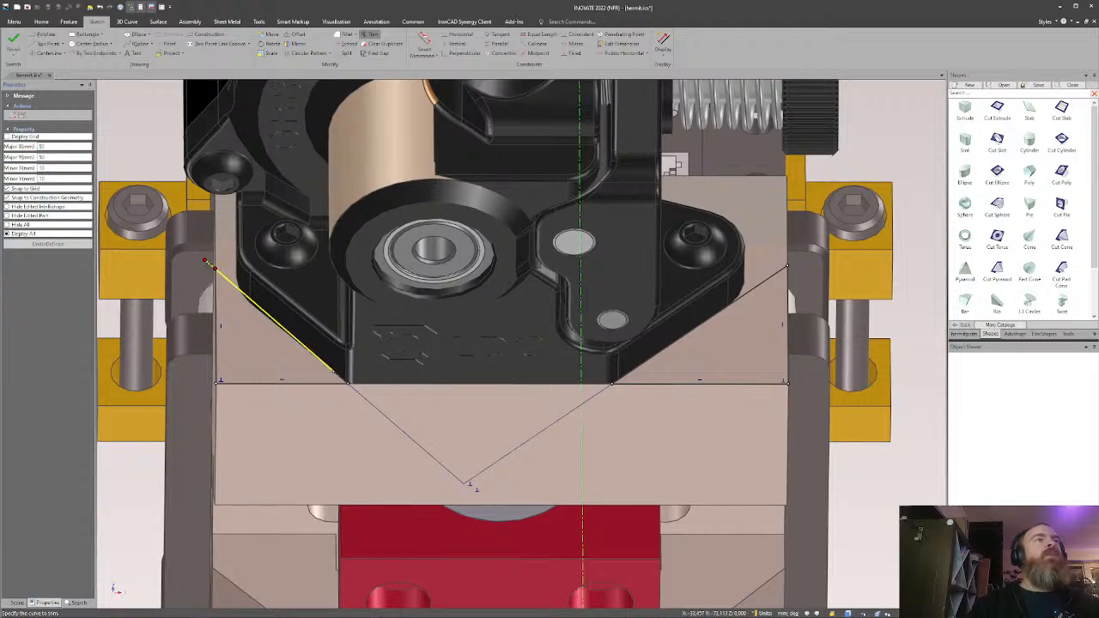
pyautogui.scroll(-5, 333, 372)
pyautogui.moveTo(496, 343)
pyautogui.mouseDown(button='middle')
pyautogui.moveTo(507, 314)
pyautogui.moveTo(474, 313)
pyautogui.mouseUp(button='middle')
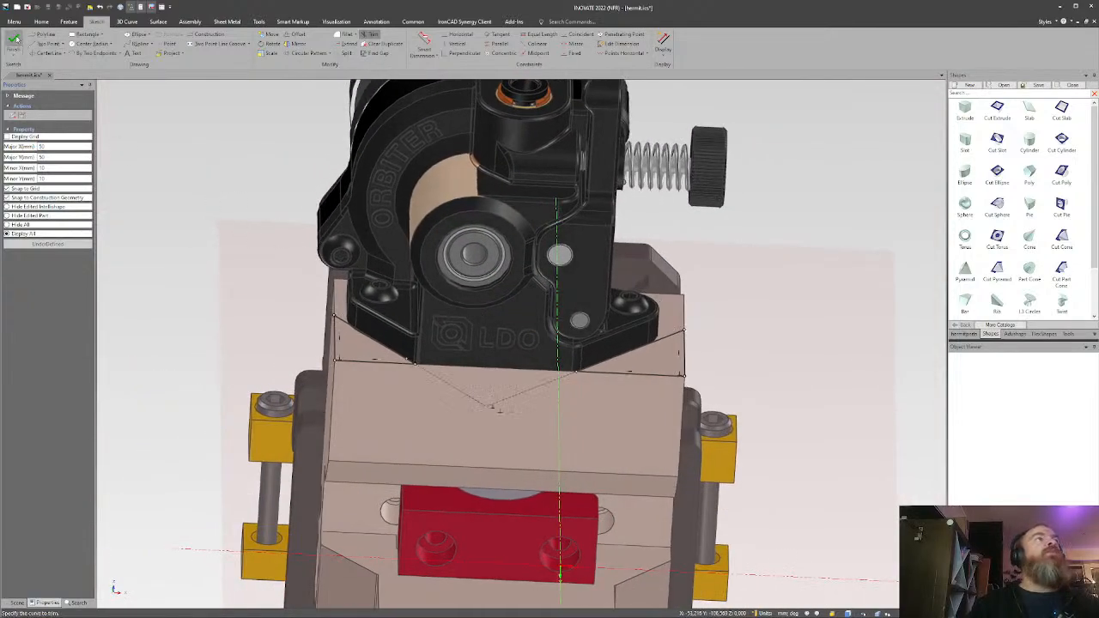
pyautogui.click(14, 39)
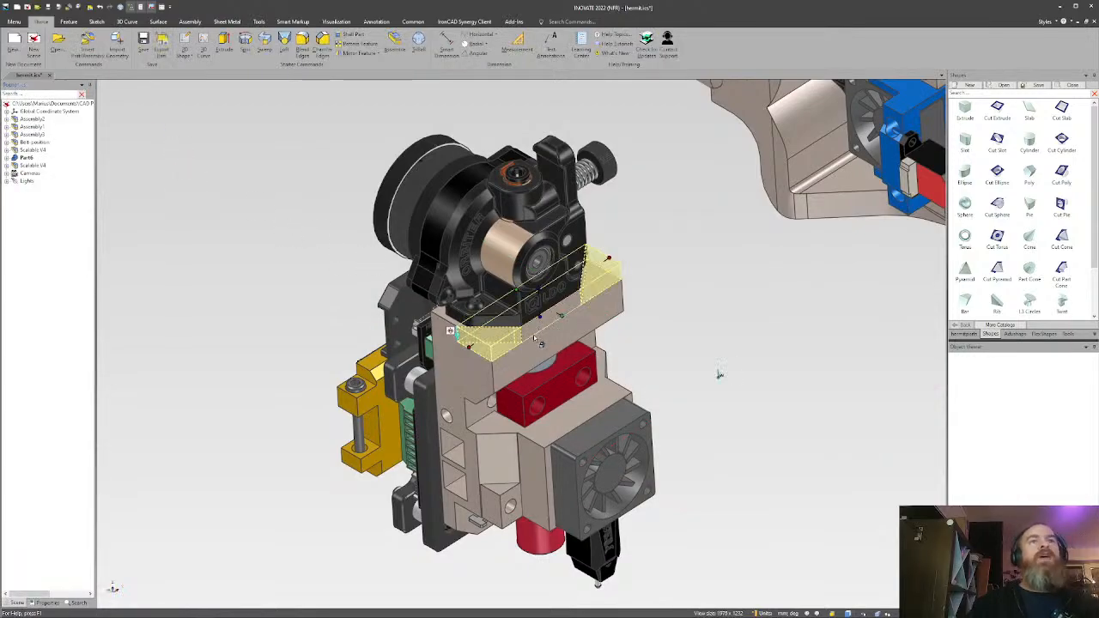
# Extend the corner cuts down through the carriage's top block to a depth of 25 mm.
pyautogui.scroll(5, 539, 342)
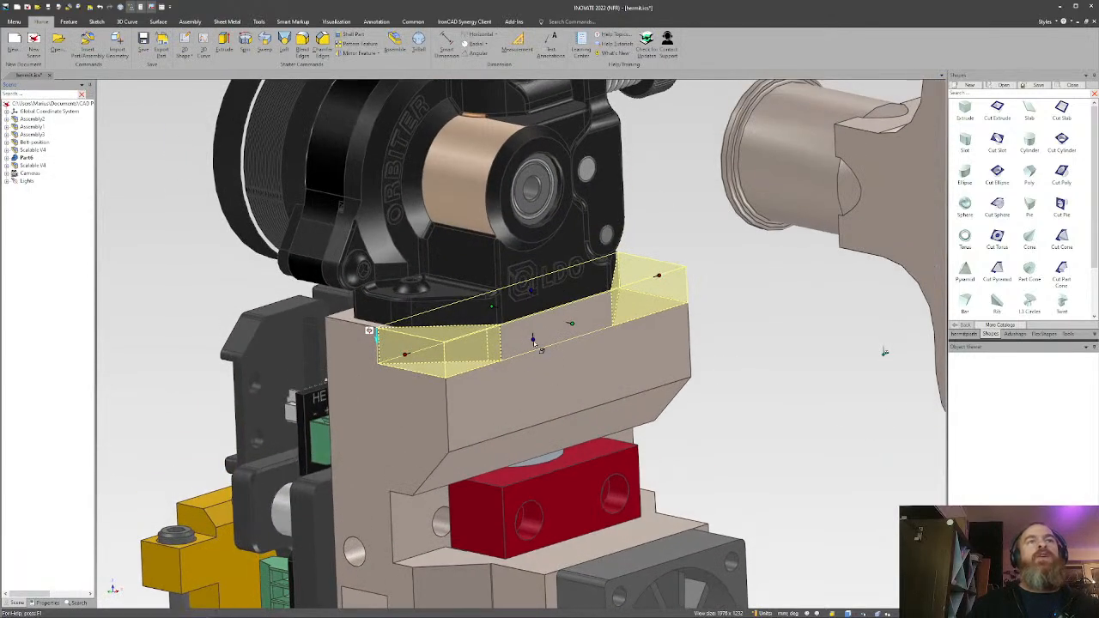
pyautogui.moveTo(533, 341); pyautogui.dragTo(538, 463)
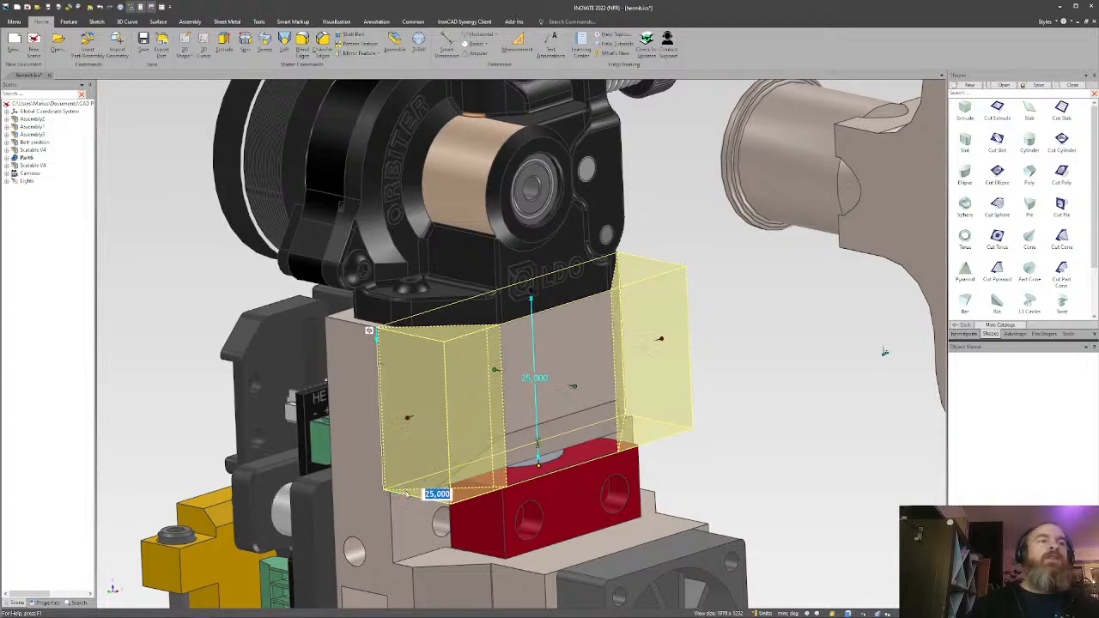
pyautogui.click(768, 445)
# Blend the two vertical front edges left by the corner cuts with a constant 1 mm radius.
pyautogui.moveTo(537, 432); pyautogui.dragTo(632, 446, button='middle')
pyautogui.scroll(-8, 567, 323)
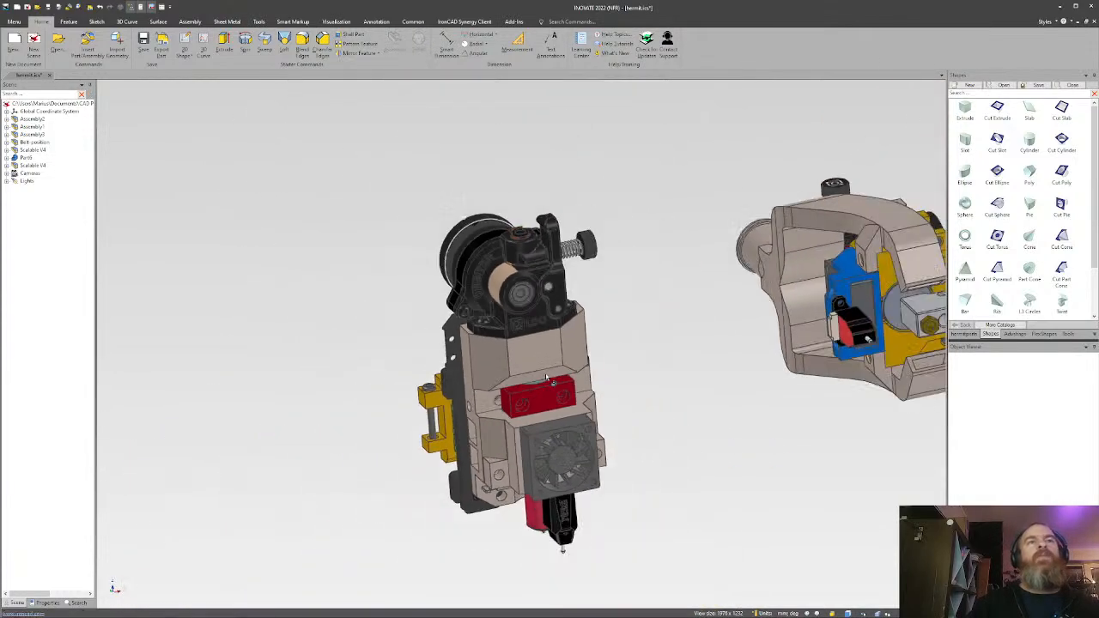
pyautogui.moveTo(567, 323); pyautogui.dragTo(515, 326, button='middle')
pyautogui.scroll(10, 541, 371)
pyautogui.click(303, 48)
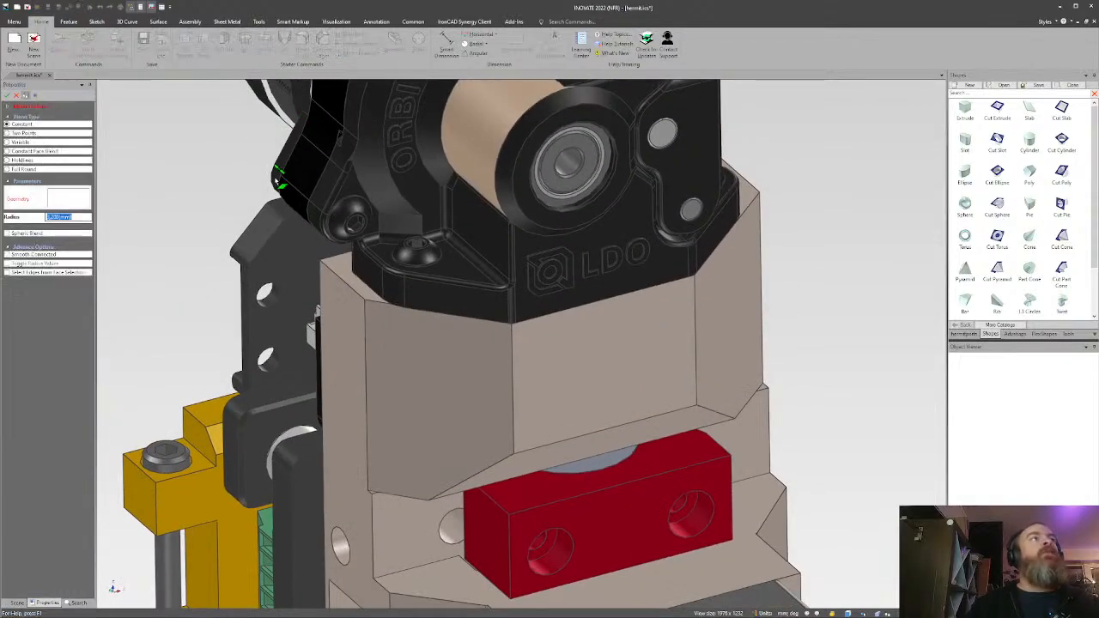
pyautogui.click(515, 339)
pyautogui.rightClick(62, 195)
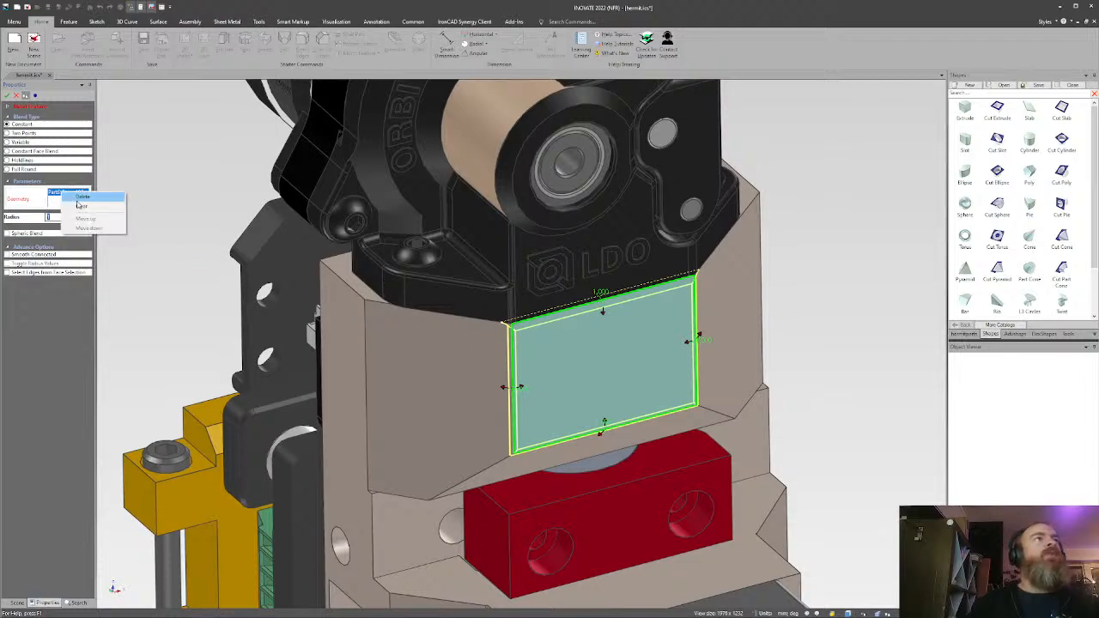
pyautogui.click(77, 204)
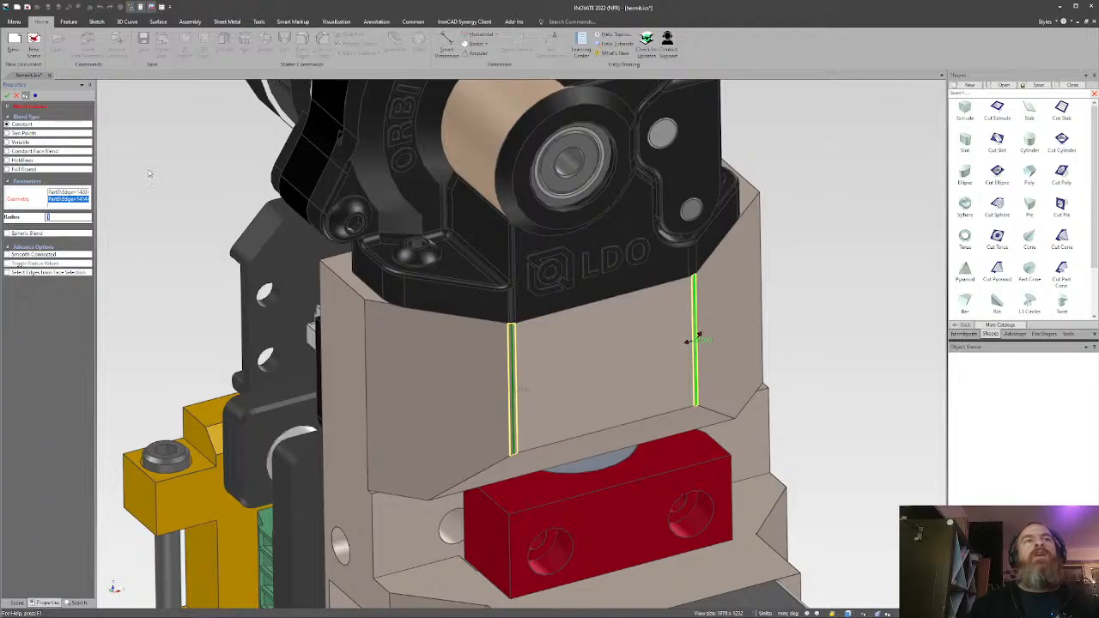
pyautogui.click(8, 97)
# Show the curved frame around the carriage again and examine its clearance to the angled top block.
pyautogui.moveTo(490, 338); pyautogui.dragTo(428, 385, button='middle')
pyautogui.scroll(-3, 500, 439)
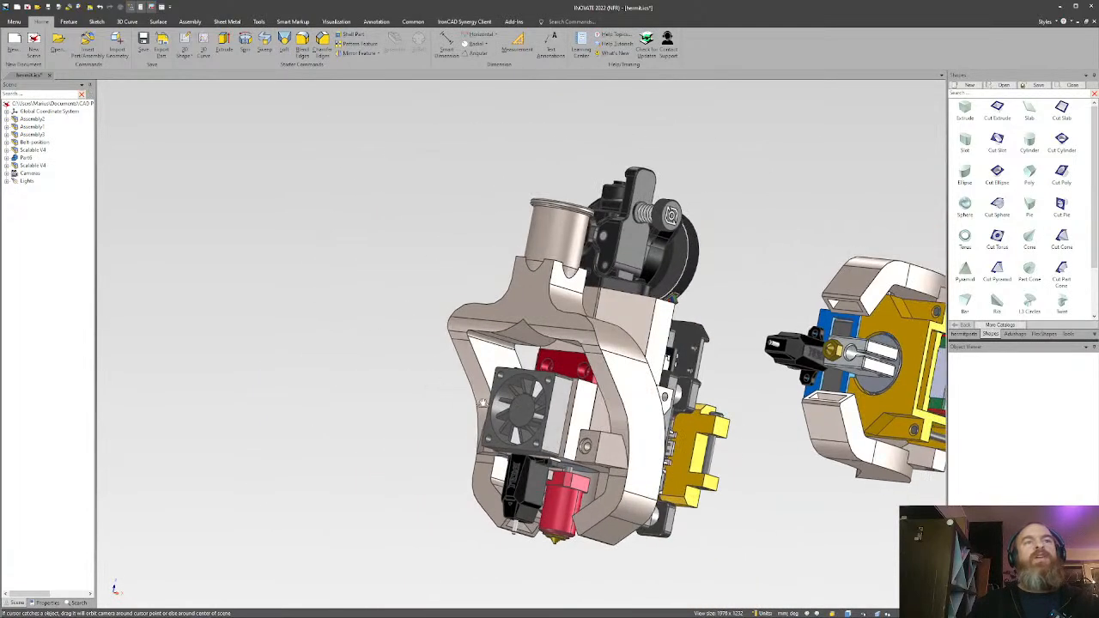
pyautogui.keyDown('shift'); pyautogui.moveTo(580, 421); pyautogui.dragTo(609, 374, button='middle'); pyautogui.keyUp('shift')
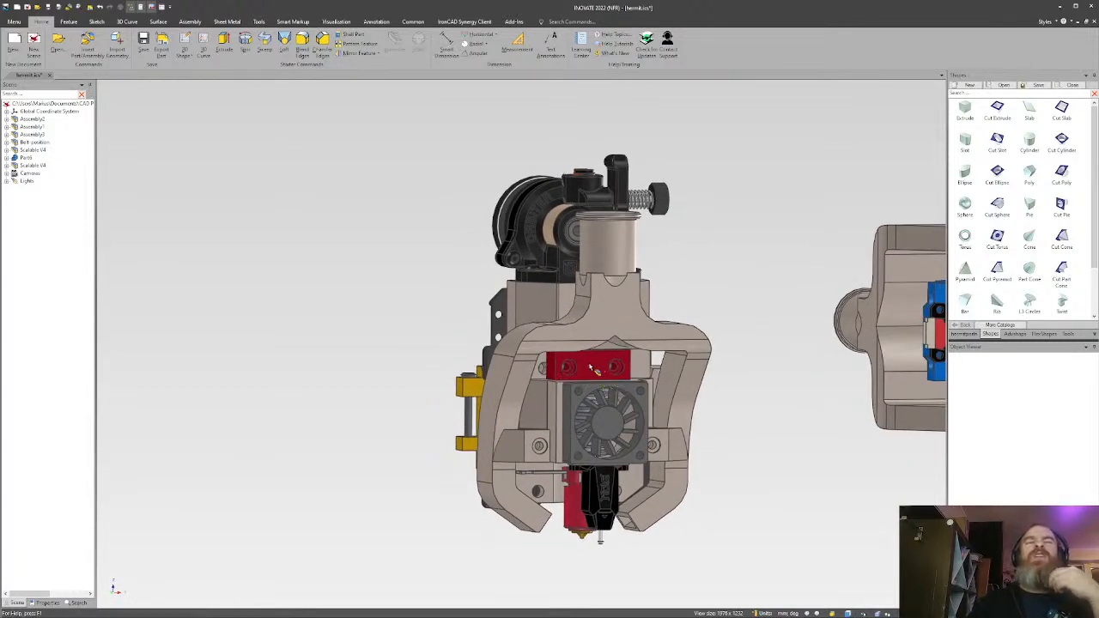
pyautogui.moveTo(616, 371); pyautogui.dragTo(579, 572, button='middle')
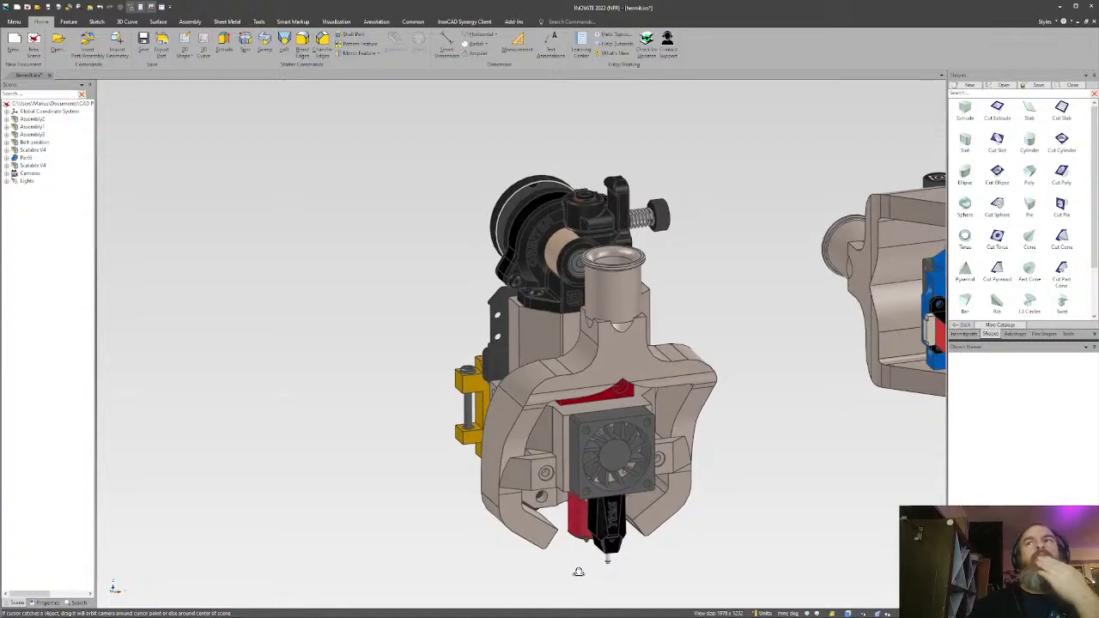
pyautogui.moveTo(599, 432); pyautogui.dragTo(651, 394, button='middle')
pyautogui.scroll(4, 568, 385)
pyautogui.scroll(-5, 651, 394)
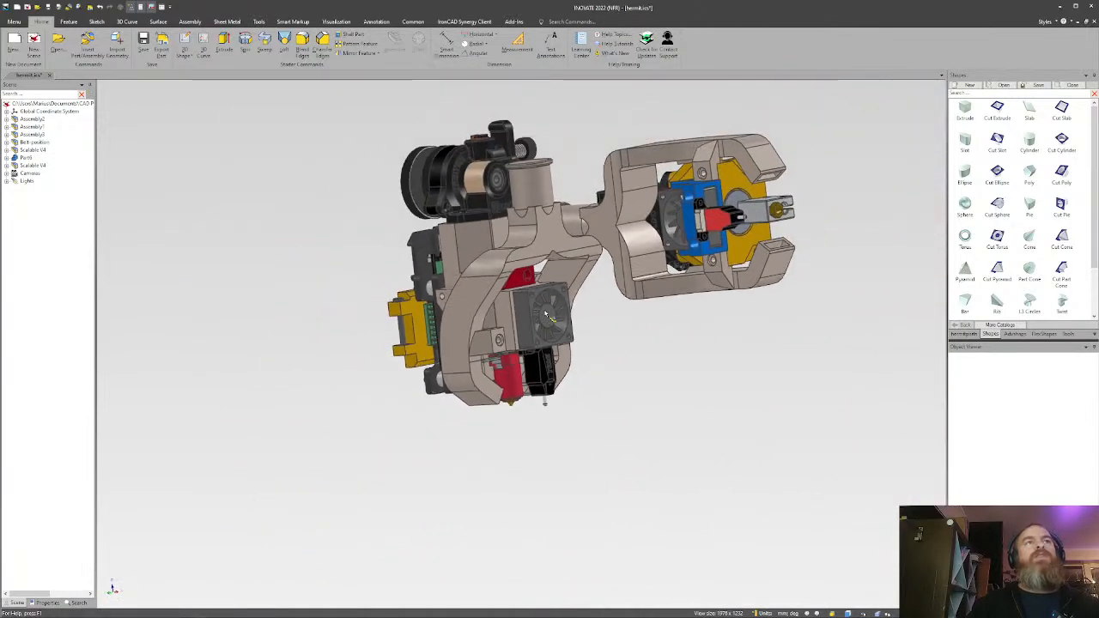
pyautogui.moveTo(558, 322); pyautogui.dragTo(548, 354, button='middle')
pyautogui.scroll(2, 494, 289)
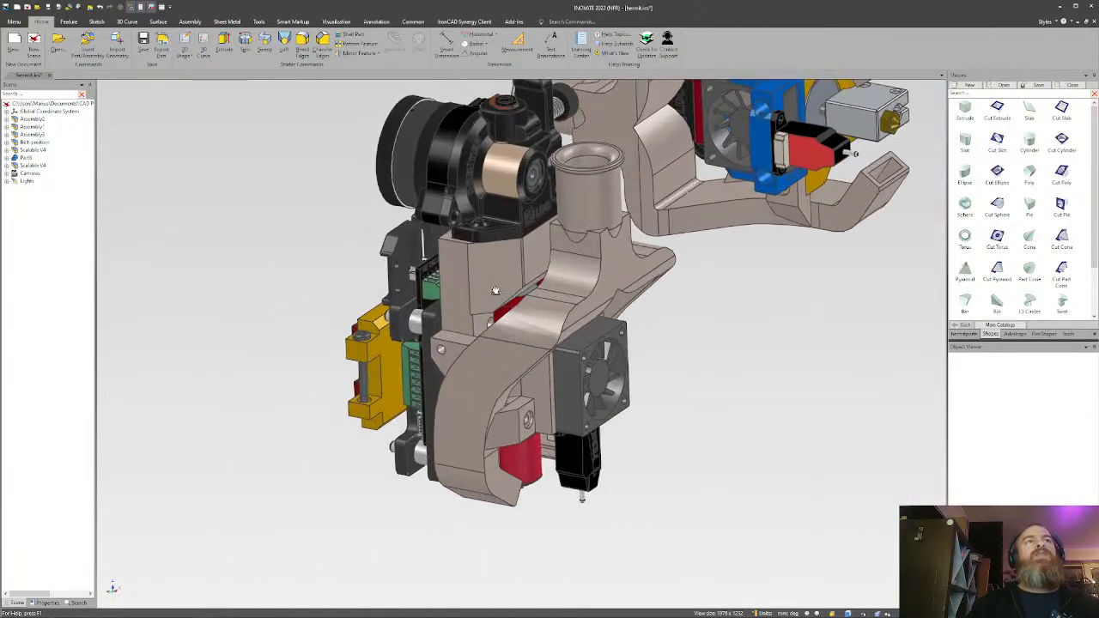
pyautogui.moveTo(494, 289); pyautogui.dragTo(607, 337, button='middle')
pyautogui.moveTo(474, 445); pyautogui.dragTo(522, 376, button='middle')
pyautogui.scroll(3, 489, 344)
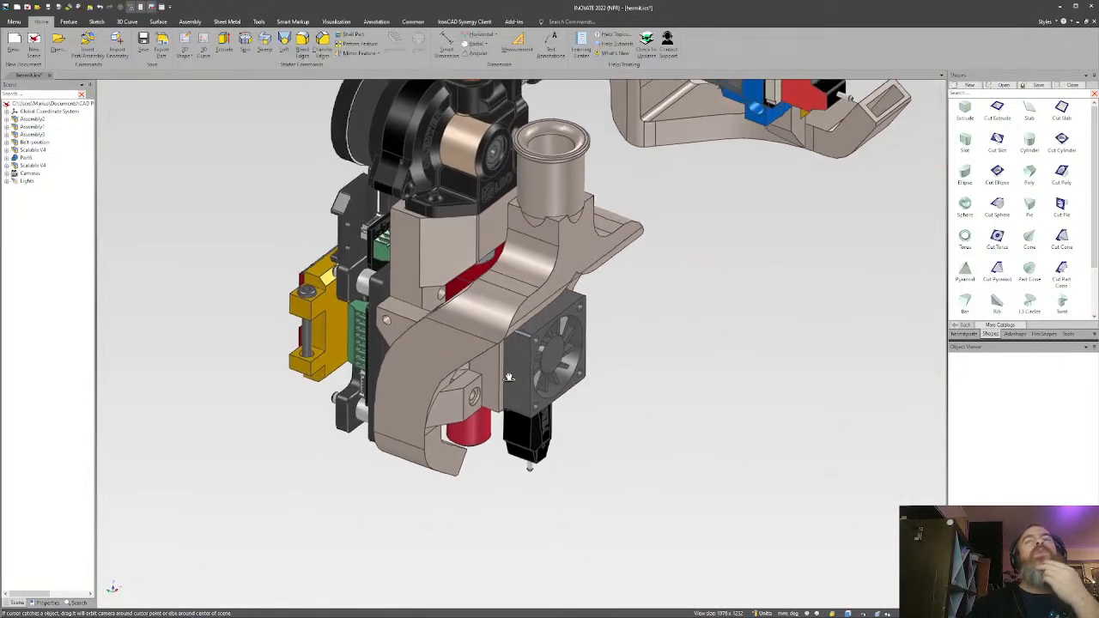
pyautogui.scroll(-3, 522, 376)
pyautogui.scroll(-2, 532, 350)
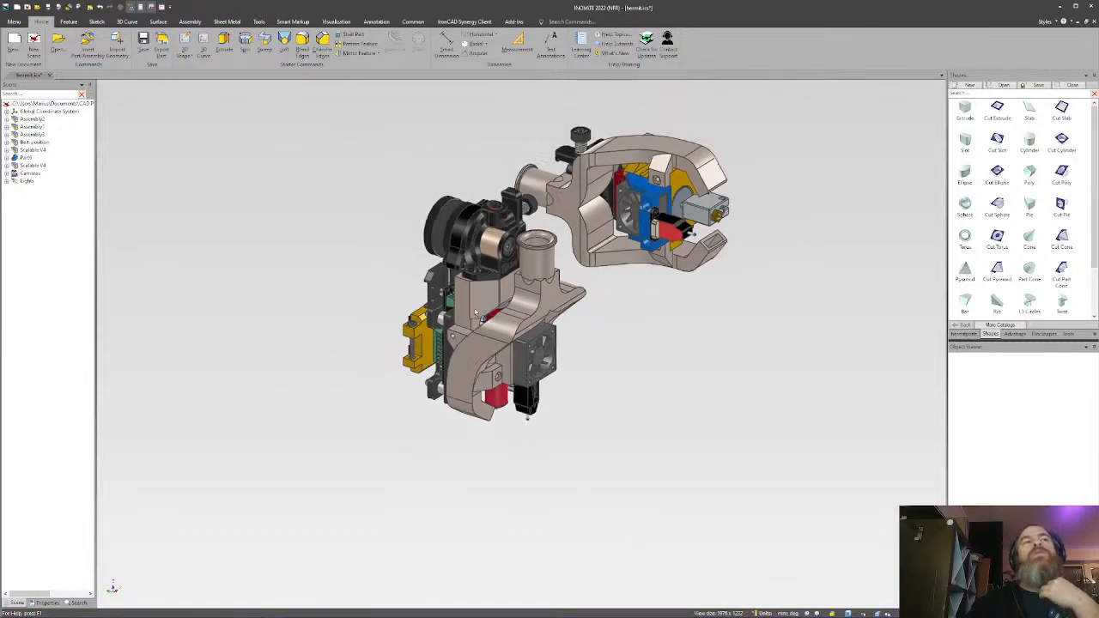
# Examine the fan, probe and hotend nozzle inside the curved frame from the front and underside.
pyautogui.scroll(3, 497, 316)
pyautogui.moveTo(539, 361); pyautogui.dragTo(562, 395, button='middle')
pyautogui.moveTo(516, 393); pyautogui.dragTo(544, 401)
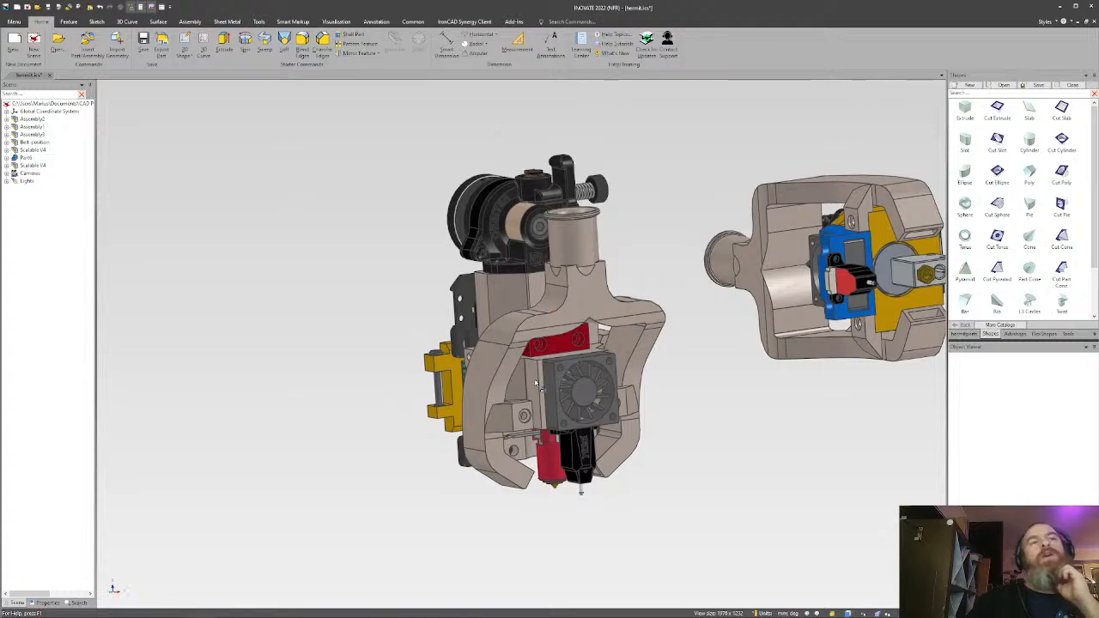
pyautogui.moveTo(536, 383); pyautogui.dragTo(550, 433)
pyautogui.keyDown('shift'); pyautogui.moveTo(550, 432); pyautogui.dragTo(544, 350, button='middle'); pyautogui.keyUp('shift')
pyautogui.scroll(4, 542, 348)
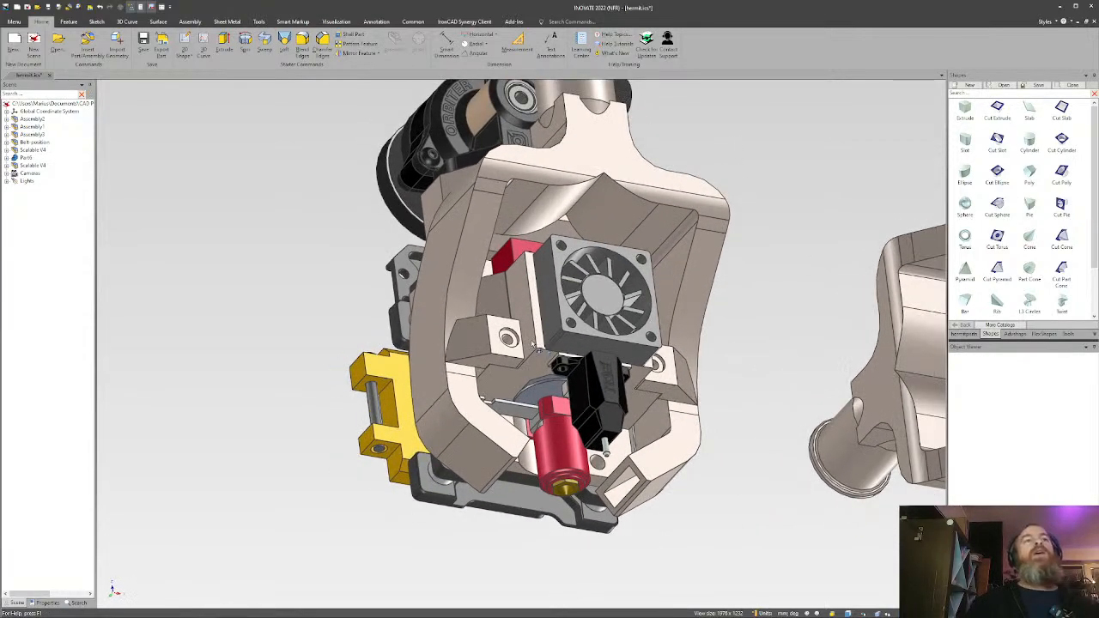
pyautogui.moveTo(532, 345); pyautogui.dragTo(558, 384)
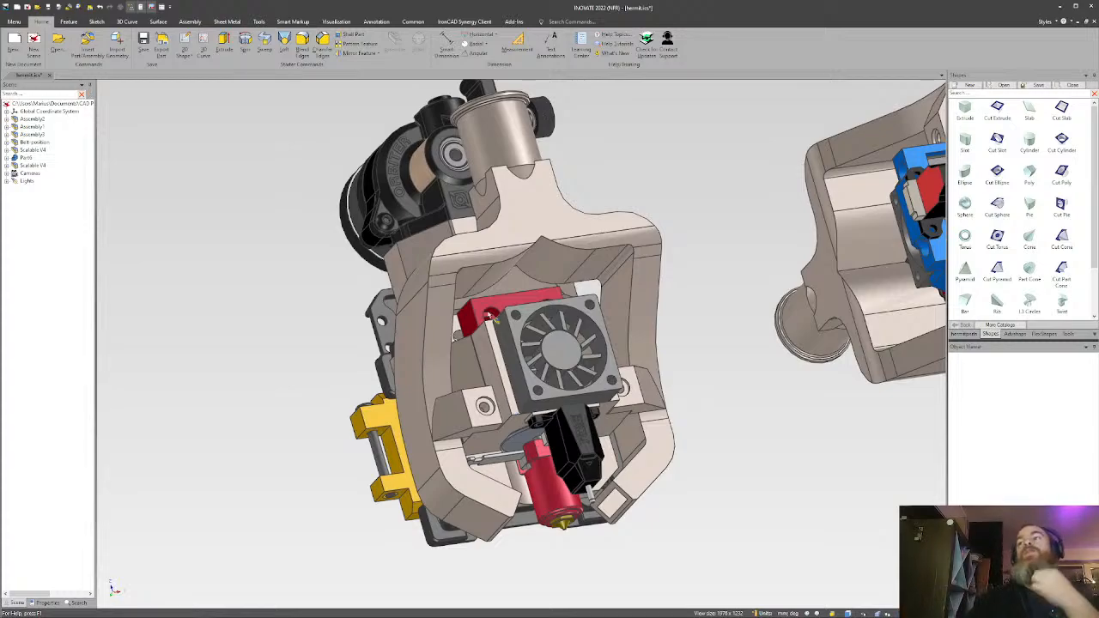
pyautogui.moveTo(561, 361)
pyautogui.mouseDown(button='middle')
pyautogui.moveTo(504, 465)
pyautogui.moveTo(561, 268)
pyautogui.moveTo(563, 334)
pyautogui.moveTo(549, 364)
pyautogui.mouseUp(button='middle')
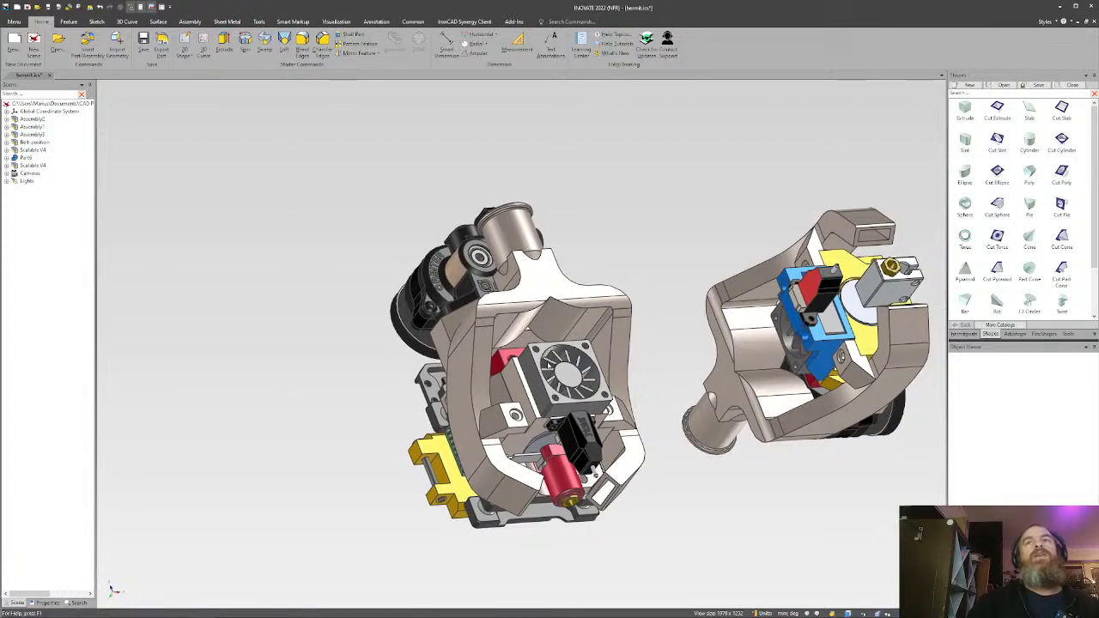
# Hide the second Scalable V4 toolhead assembly standing beside the carriage toolhead.
pyautogui.click(706, 341)
pyautogui.hotkey('ctrl', 'h')
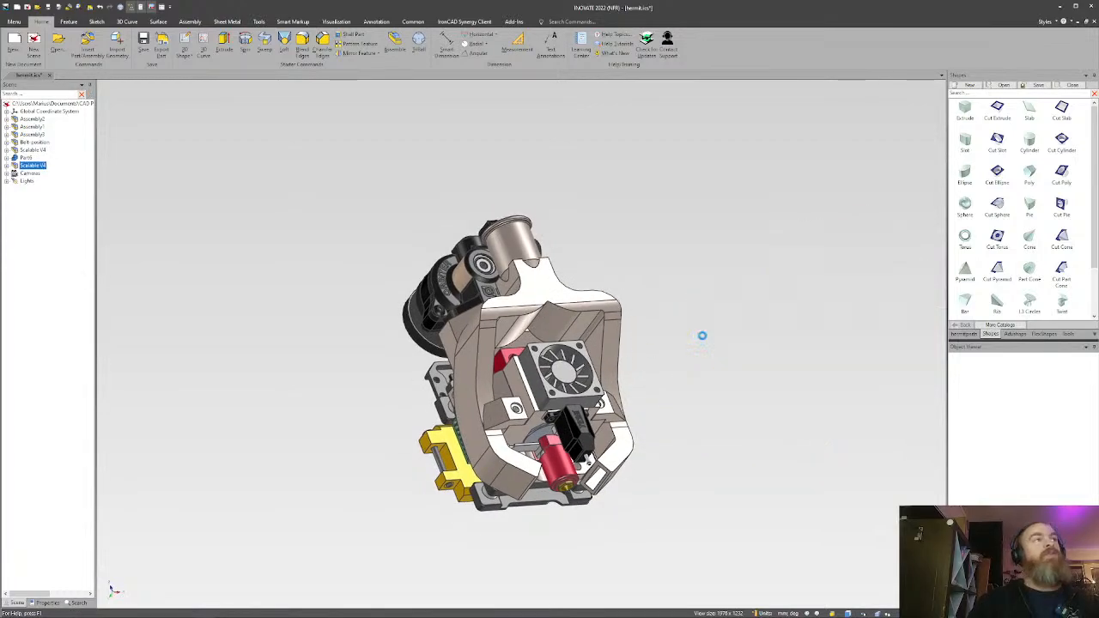
pyautogui.moveTo(639, 378); pyautogui.dragTo(580, 369, button='middle')
pyautogui.scroll(2, 581, 352)
pyautogui.scroll(2, 580, 350)
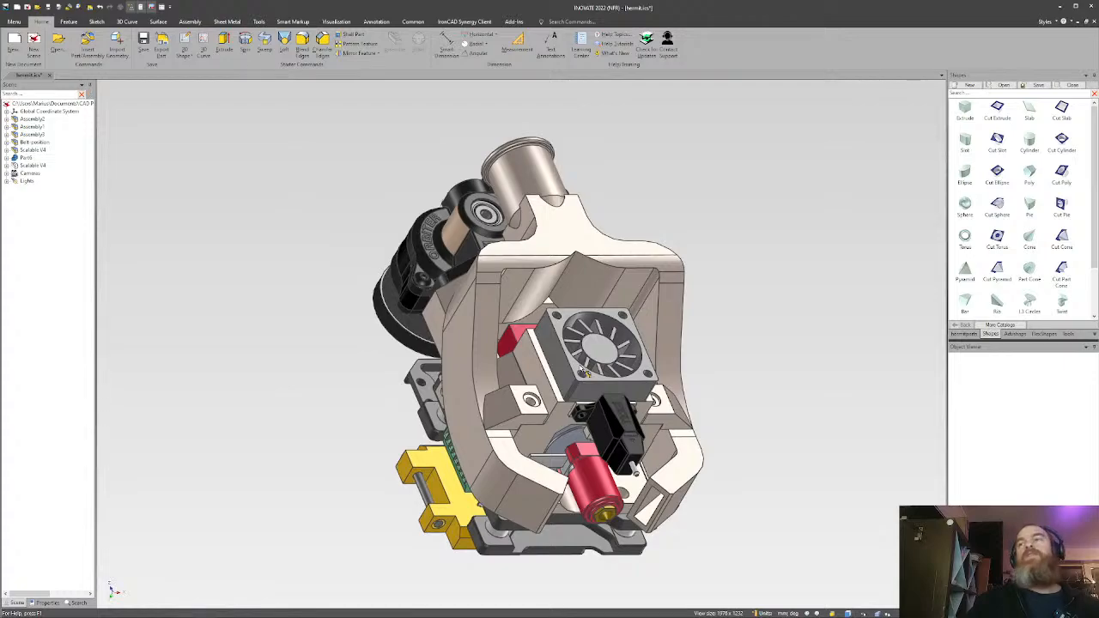
# Save the toolhead scene with the second Scalable V4 assembly hidden.
pyautogui.moveTo(591, 379); pyautogui.dragTo(609, 367, button='middle')
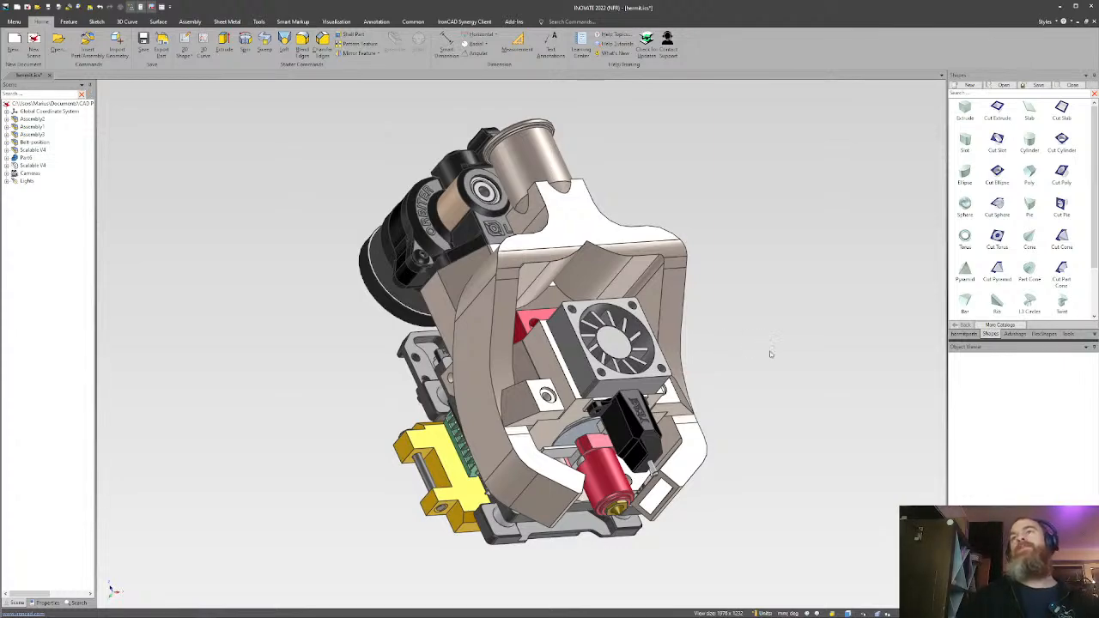
pyautogui.scroll(-1, 592, 375)
pyautogui.moveTo(593, 374)
pyautogui.mouseDown(button='middle')
pyautogui.moveTo(600, 362)
pyautogui.moveTo(595, 388)
pyautogui.mouseUp(button='middle')
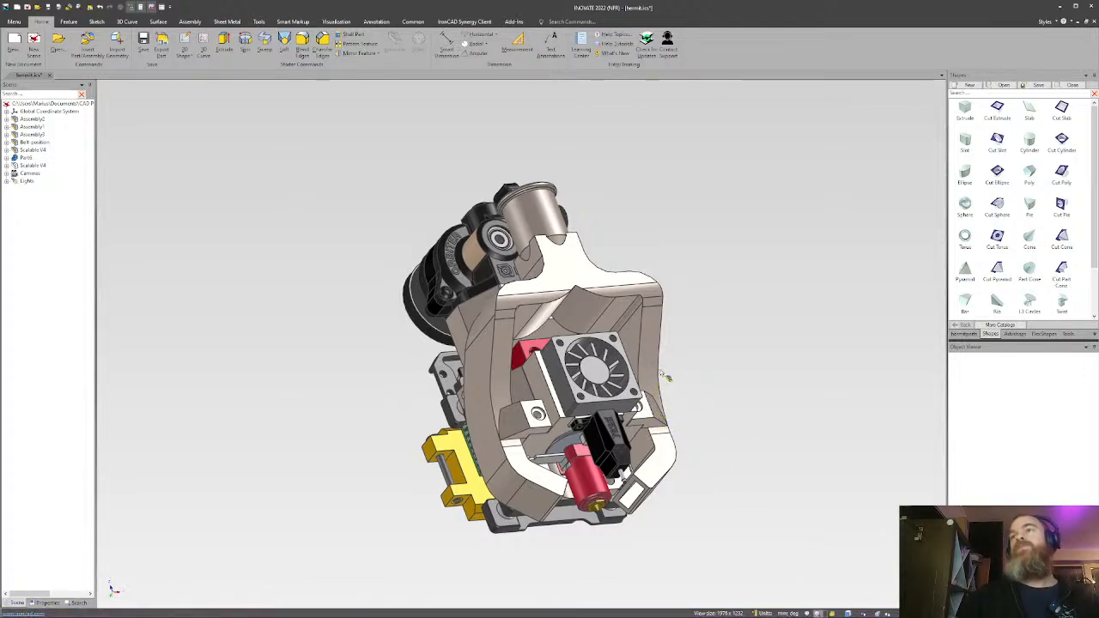
pyautogui.moveTo(496, 460); pyautogui.dragTo(544, 420, button='middle')
pyautogui.hotkey('ctrl', 's')
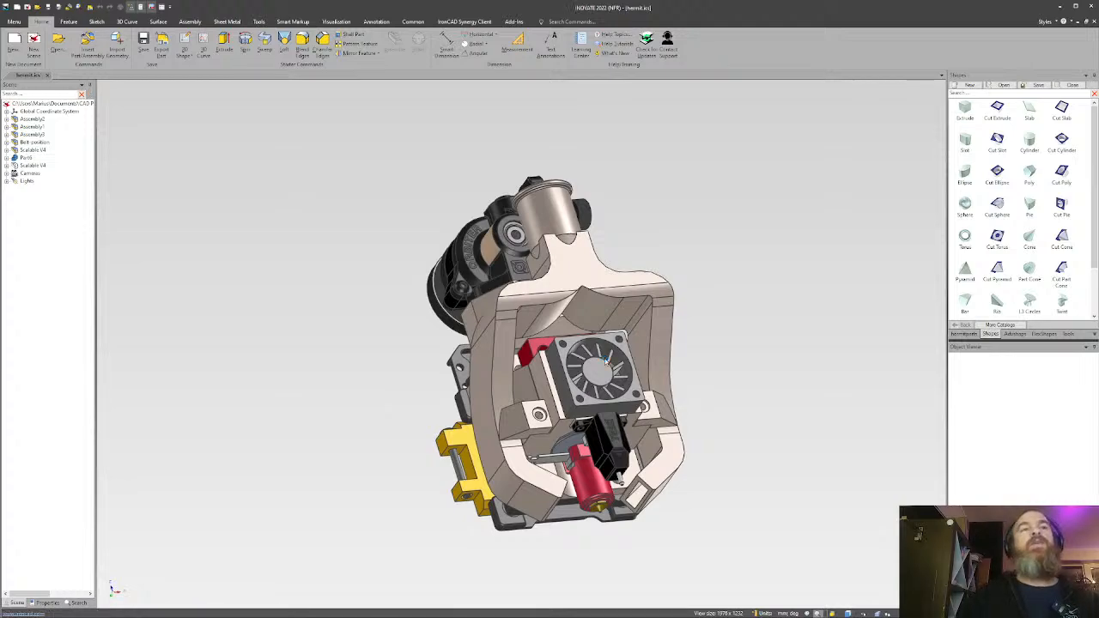
# Examine the fan, red heatsink and carriage mounting blocks inside the curved frame from the front and slightly below.
pyautogui.scroll(-3, 606, 362)
pyautogui.scroll(4, 593, 362)
pyautogui.keyDown('shift'); pyautogui.moveTo(546, 343); pyautogui.dragTo(615, 377, button='middle'); pyautogui.keyUp('shift')
pyautogui.scroll(2, 578, 345)
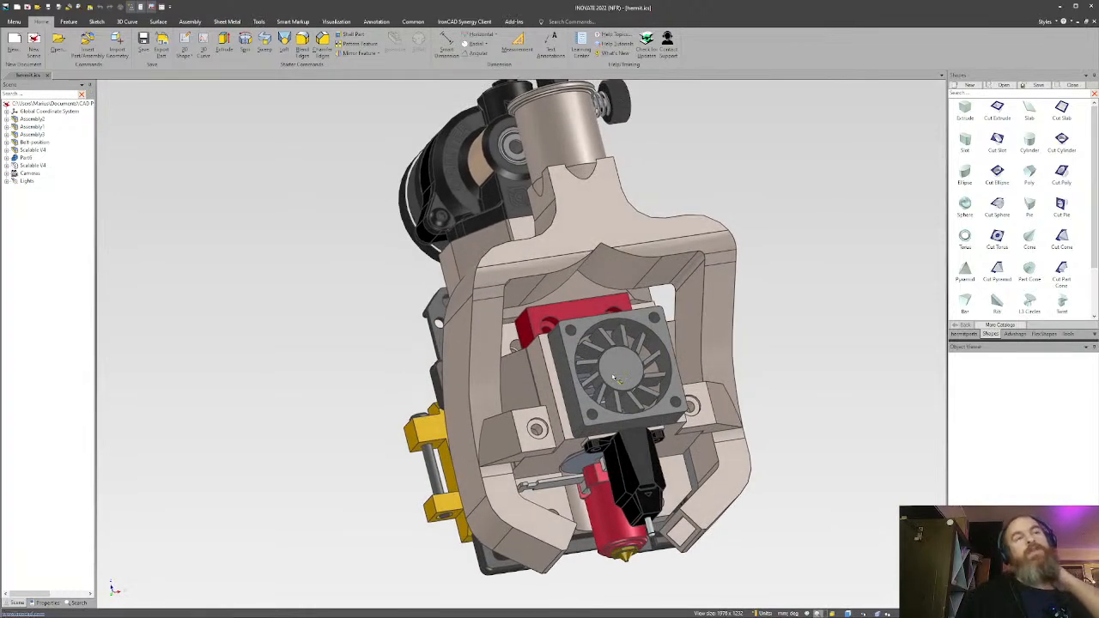
pyautogui.moveTo(614, 377)
pyautogui.mouseDown(button='middle')
pyautogui.moveTo(626, 420)
pyautogui.moveTo(609, 376)
pyautogui.moveTo(622, 358)
pyautogui.mouseUp(button='middle')
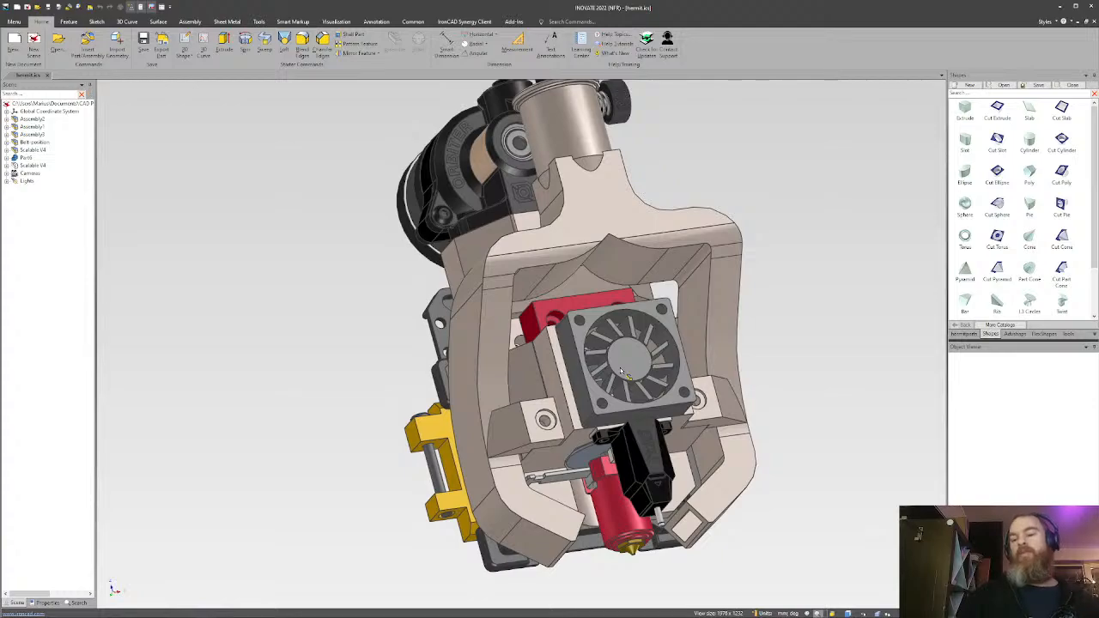
pyautogui.moveTo(620, 373)
pyautogui.mouseDown(button='middle')
pyautogui.moveTo(662, 394)
pyautogui.moveTo(612, 392)
pyautogui.mouseUp(button='middle')
pyautogui.scroll(-1, 612, 391)
pyautogui.scroll(2, 612, 392)
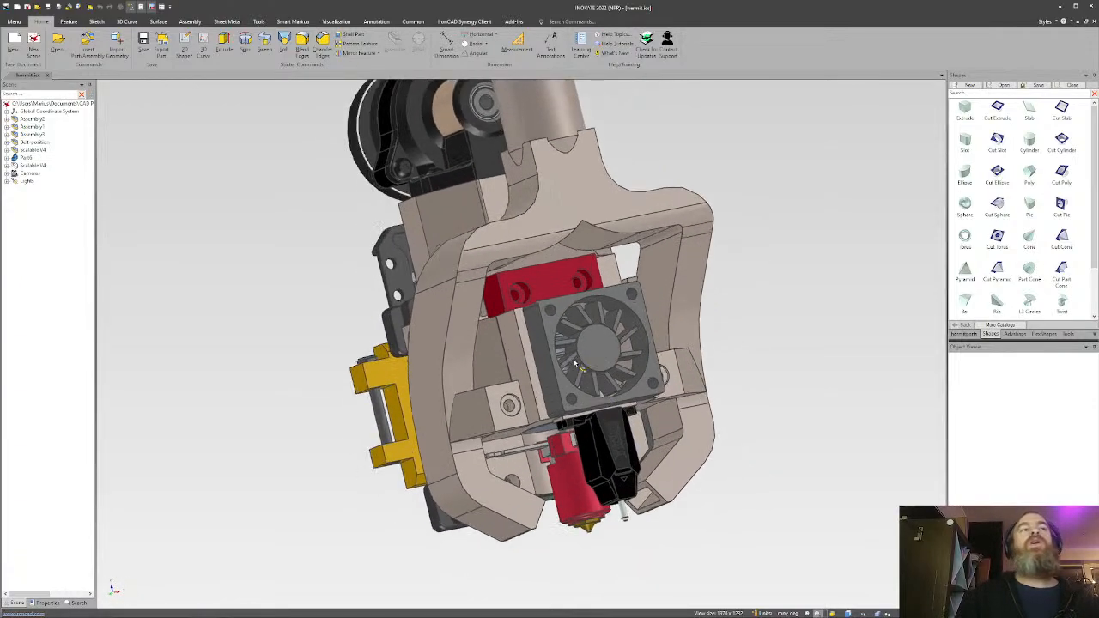
pyautogui.moveTo(544, 347); pyautogui.dragTo(611, 329, button='middle')
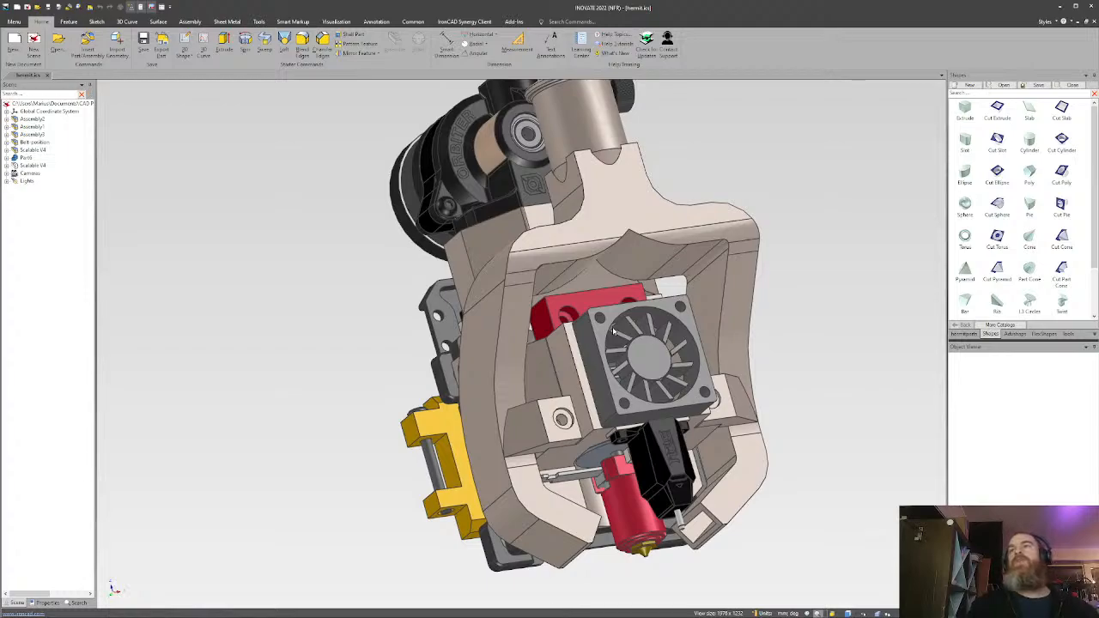
pyautogui.scroll(-2, 515, 346)
pyautogui.moveTo(570, 349); pyautogui.dragTo(601, 335, button='middle')
pyautogui.keyDown('shift'); pyautogui.moveTo(593, 381); pyautogui.dragTo(580, 402, button='middle'); pyautogui.keyUp('shift')
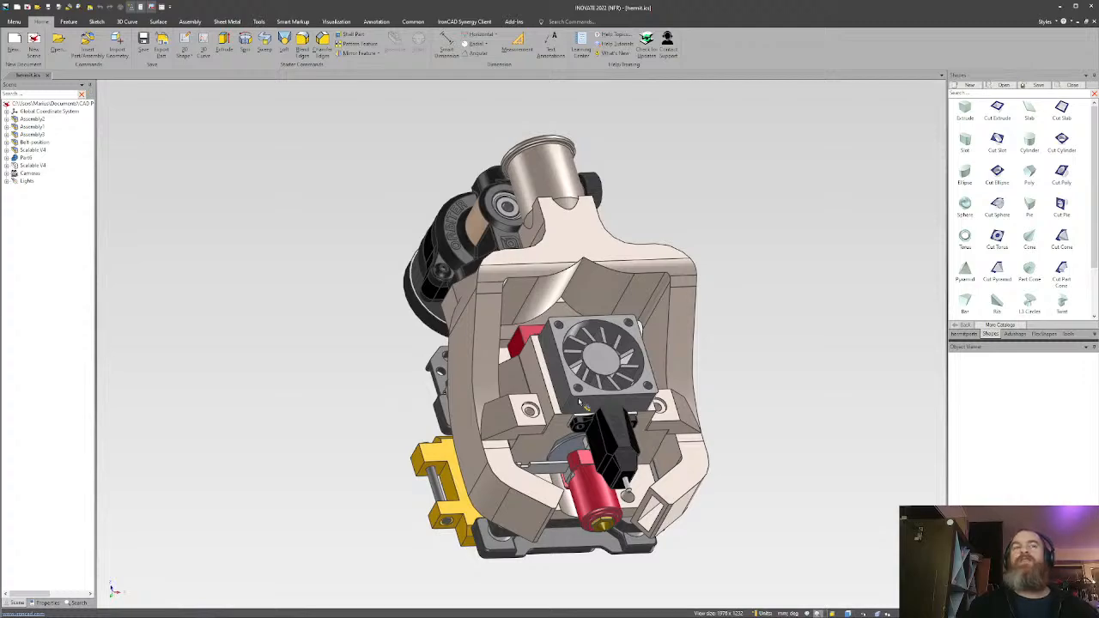
# Examine how the probe and hotend nozzle sit between the frame's lower arms, from the front and underside.
pyautogui.scroll(-2, 579, 402)
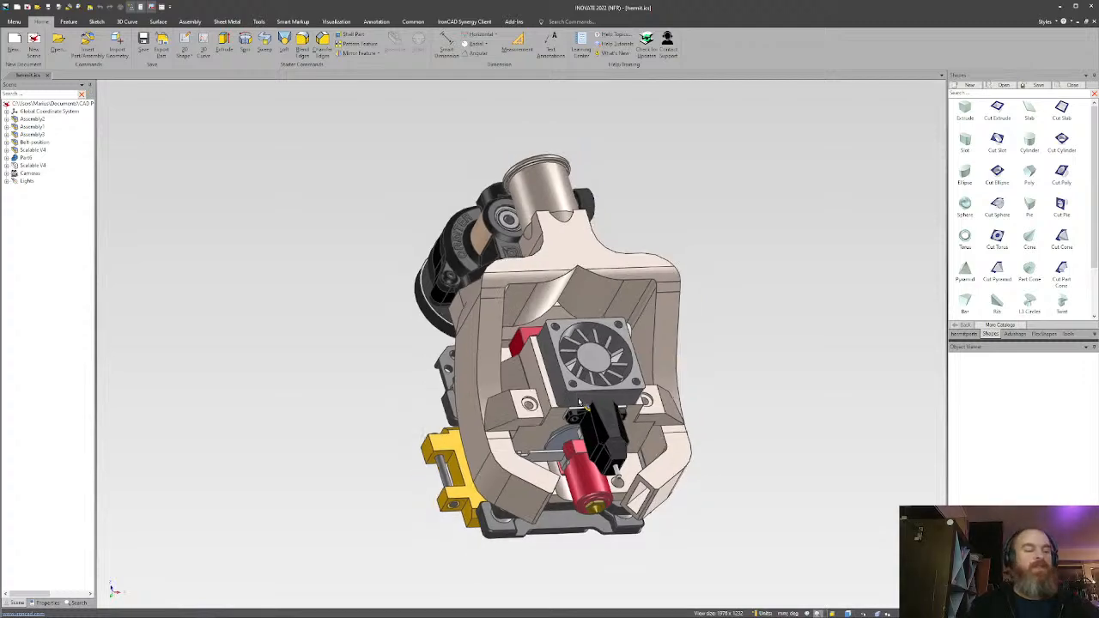
pyautogui.scroll(3, 542, 350)
pyautogui.keyDown('shift'); pyautogui.moveTo(578, 402); pyautogui.dragTo(551, 422, button='middle'); pyautogui.keyUp('shift')
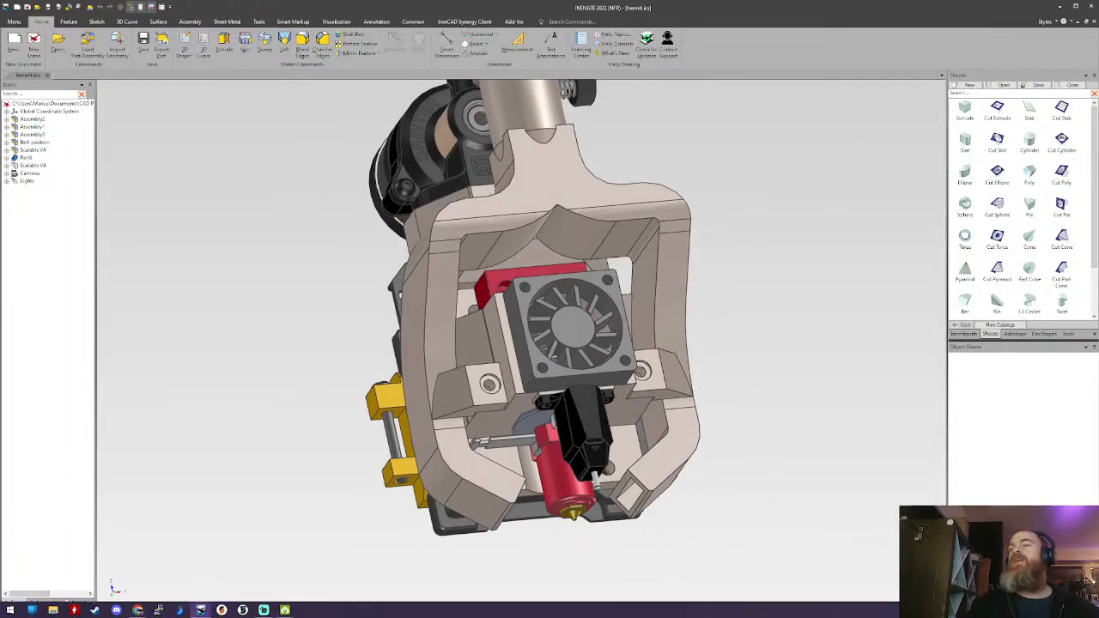
pyautogui.moveTo(655, 359); pyautogui.dragTo(677, 555, button='middle')
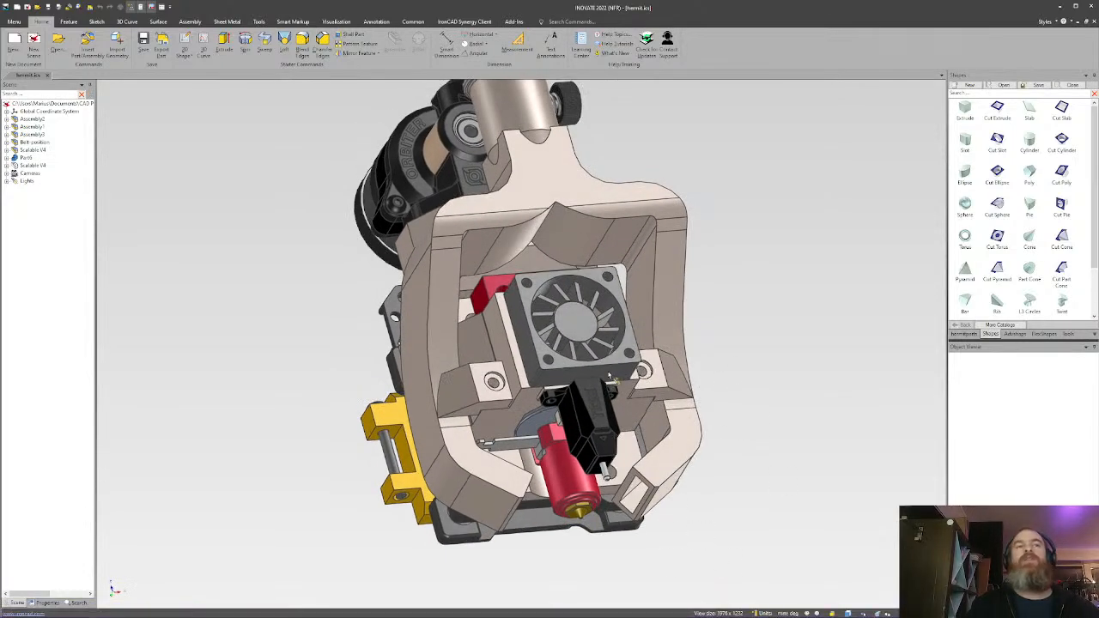
pyautogui.moveTo(614, 378); pyautogui.dragTo(625, 380, button='middle')
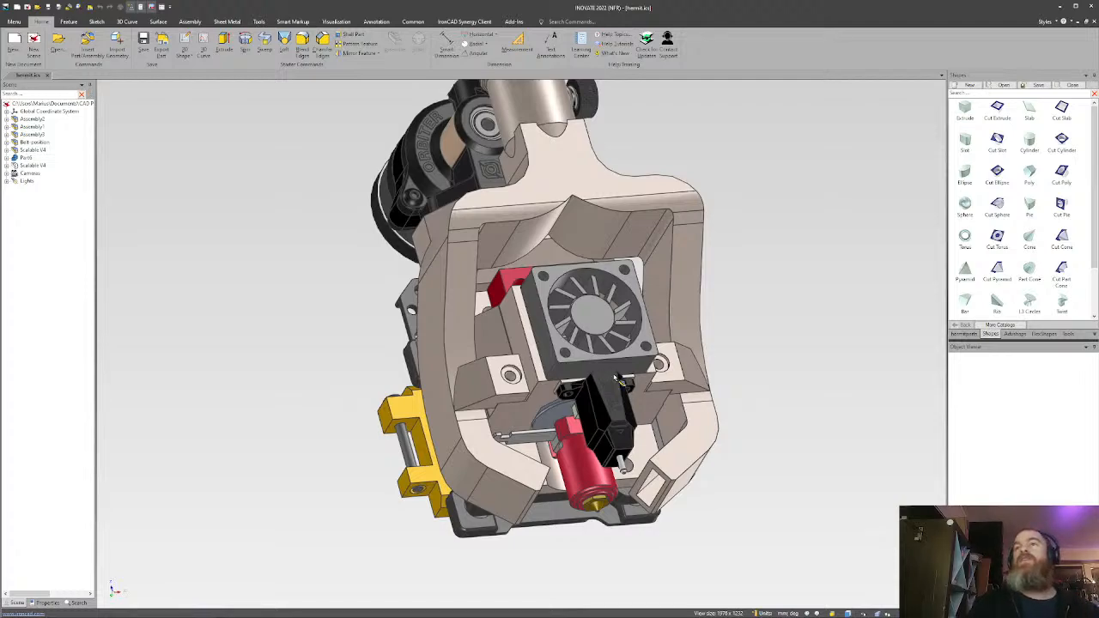
pyautogui.moveTo(663, 364); pyautogui.dragTo(507, 364, button='middle')
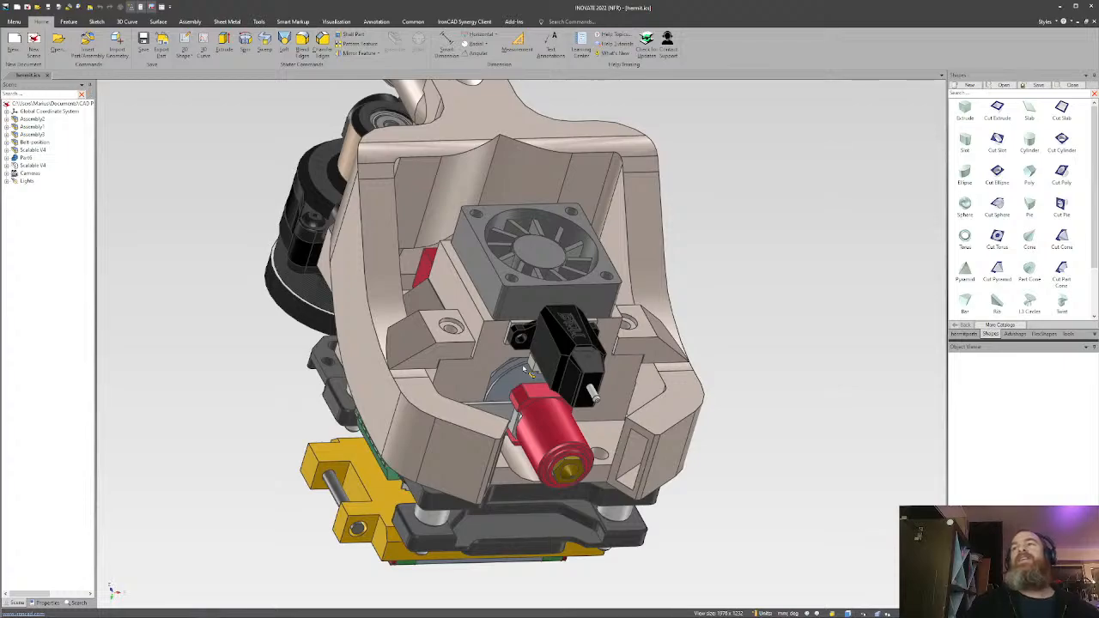
pyautogui.keyDown('shift'); pyautogui.moveTo(523, 368); pyautogui.dragTo(588, 386, button='middle'); pyautogui.keyUp('shift')
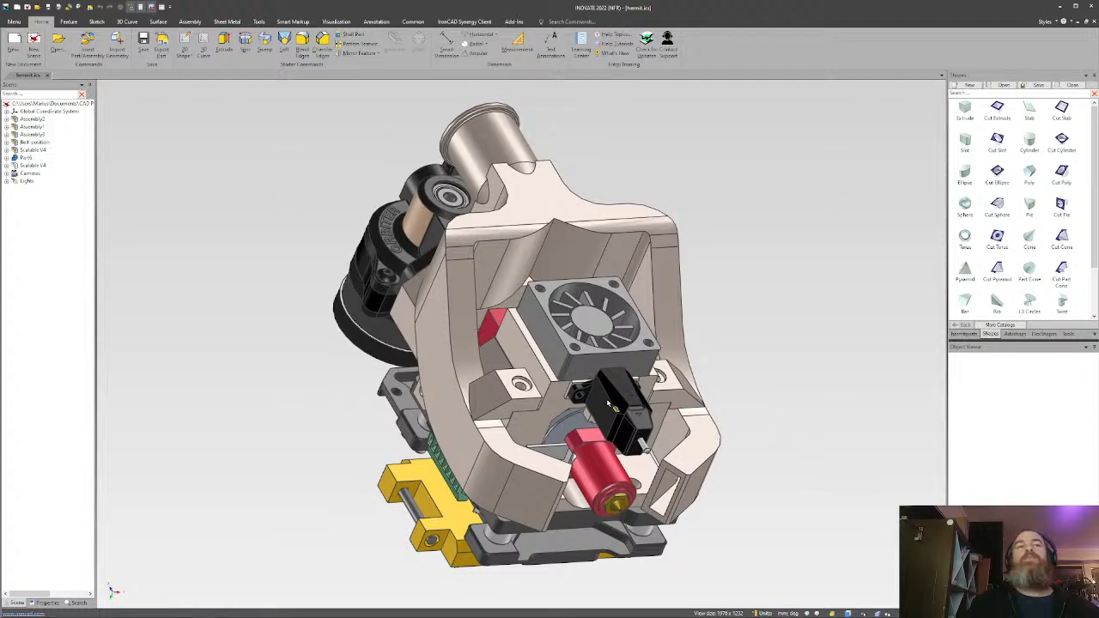
pyautogui.click(628, 400)
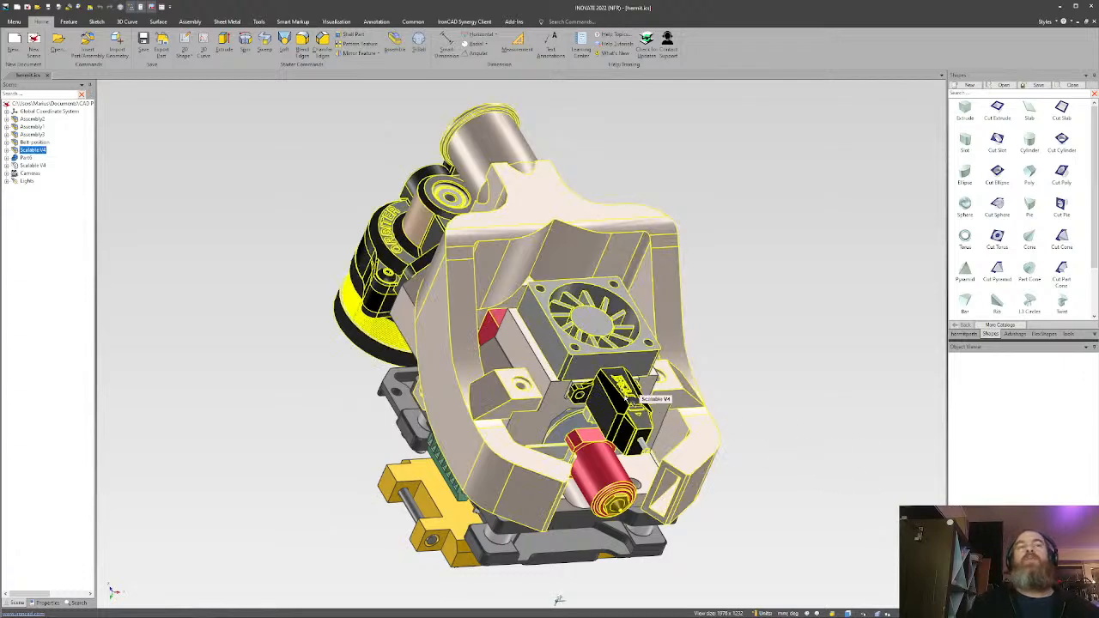
pyautogui.click(785, 384)
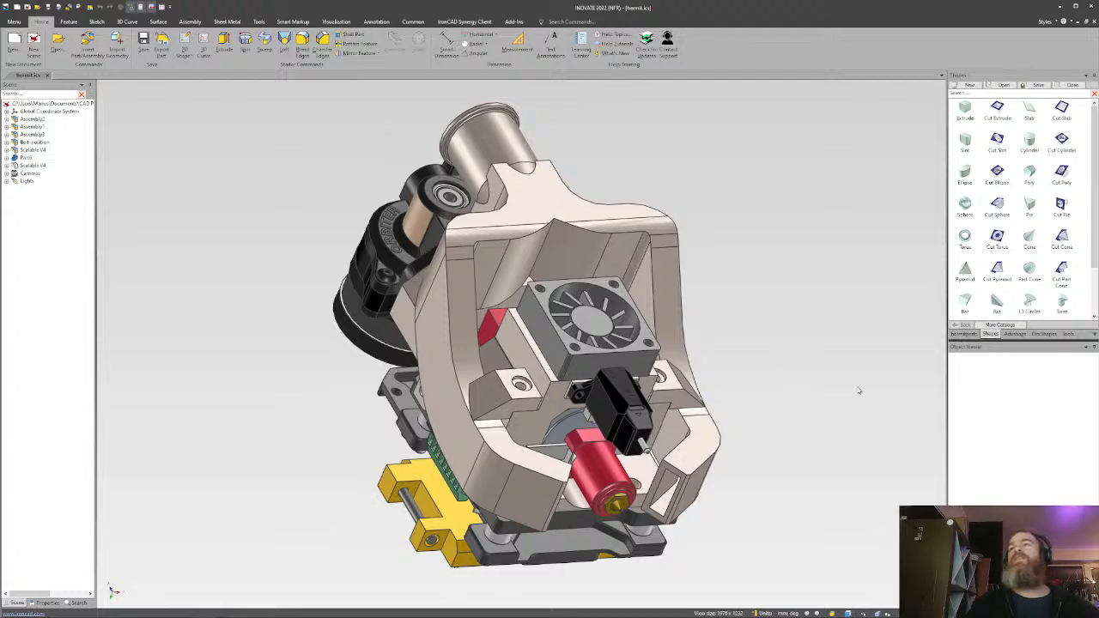